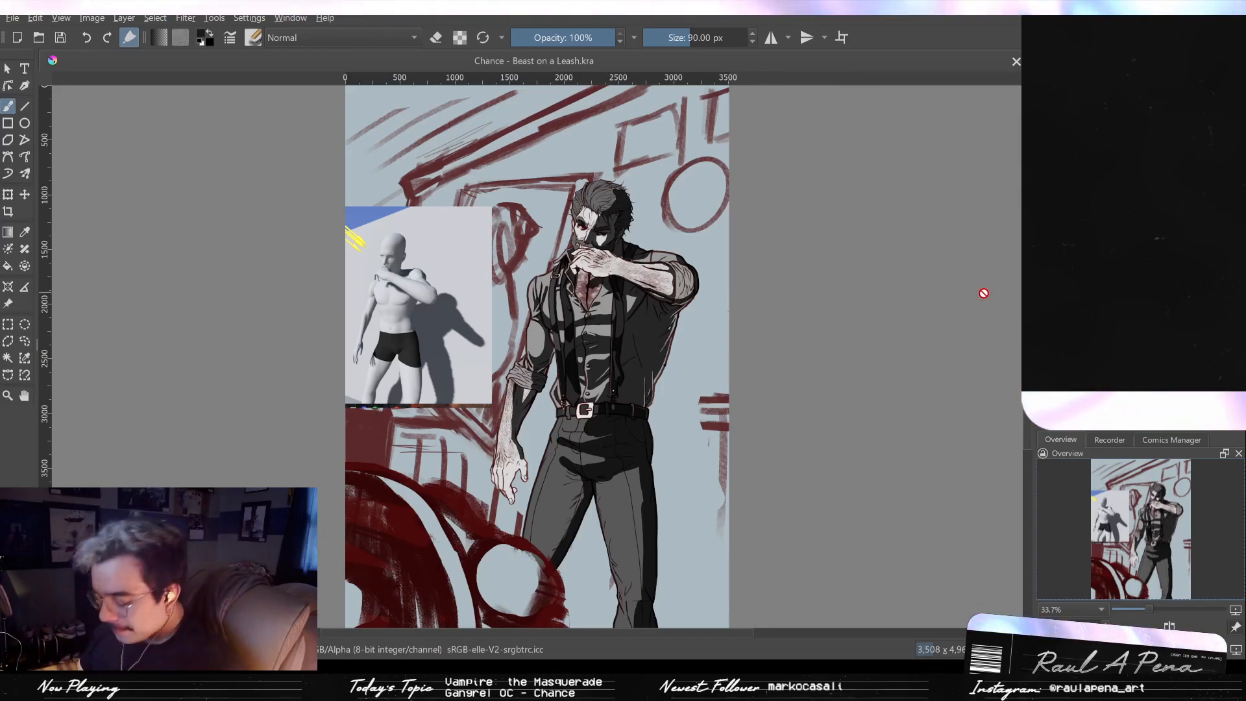
Step: Examine the shading and outlines on the figure's torso, waist and shirt side up close
left_click_drag(580, 405, 672, 209)
left_click_drag(623, 328, 643, 308)
left_click_drag(645, 353, 623, 392)
scroll(626, 392, "down", 2)
left_click_drag(650, 297, 621, 462)
left_click_drag(631, 389, 625, 436)
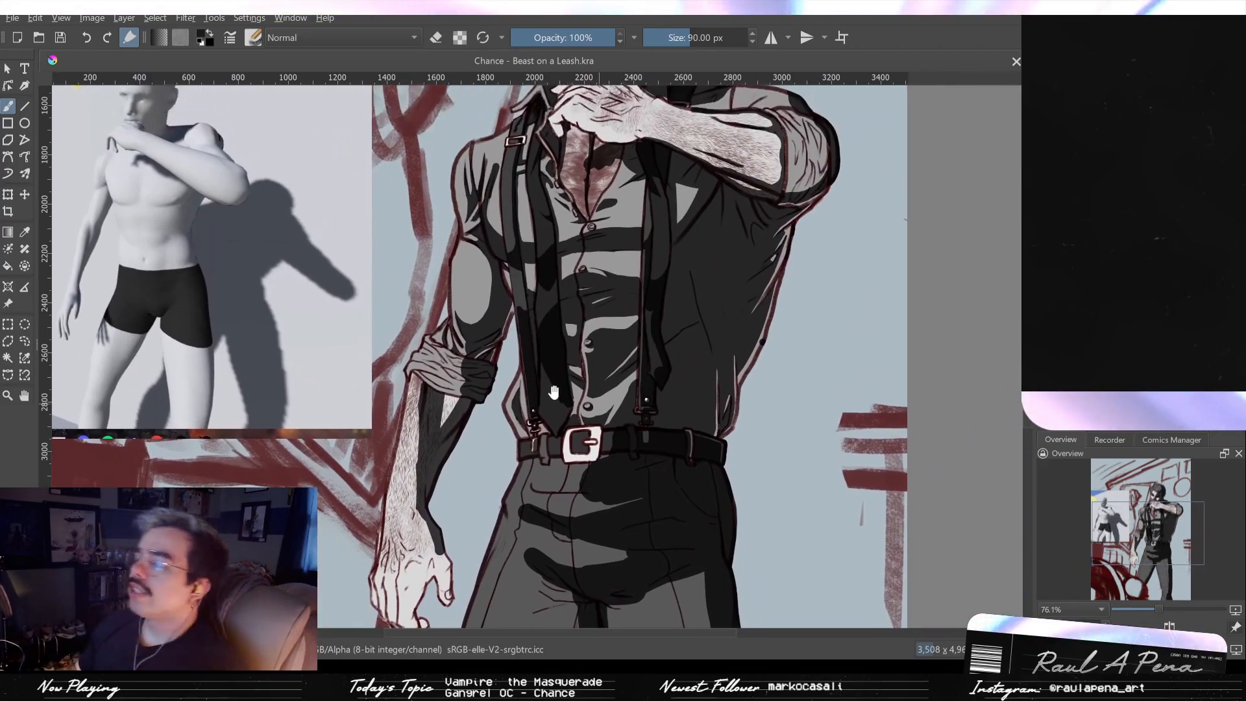
left_click_drag(479, 387, 443, 424)
mouse_move(761, 208)
left_mouse_down()
mouse_move(735, 305)
mouse_move(737, 370)
mouse_move(717, 395)
mouse_move(768, 360)
left_mouse_up()
left_click_drag(617, 312, 667, 328)
left_click_drag(768, 362, 686, 298)
left_click_drag(676, 372, 698, 289)
left_click_drag(658, 345, 689, 267)
left_click_drag(641, 358, 652, 403)
left_click_drag(722, 356, 603, 373)
left_click_drag(704, 361, 744, 297)
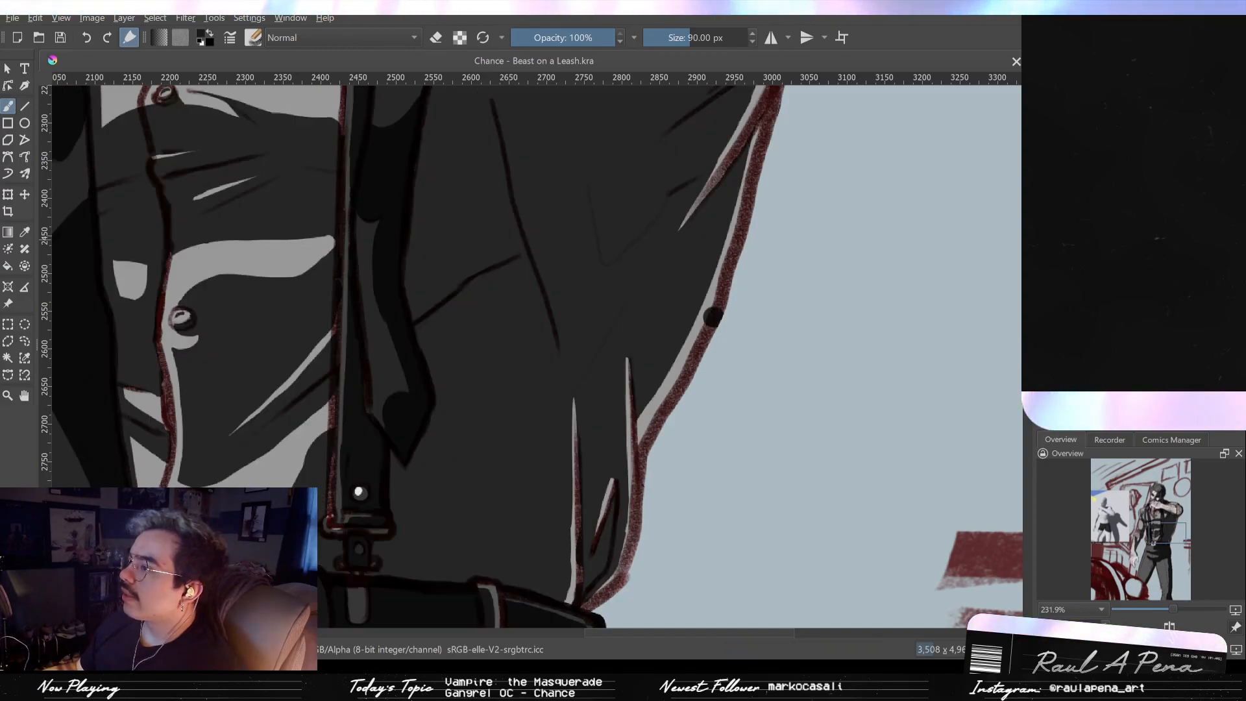
Step: Erase the stray dark dab on the shirt's outer edge above the belt with a 40 px eraser
key("e")
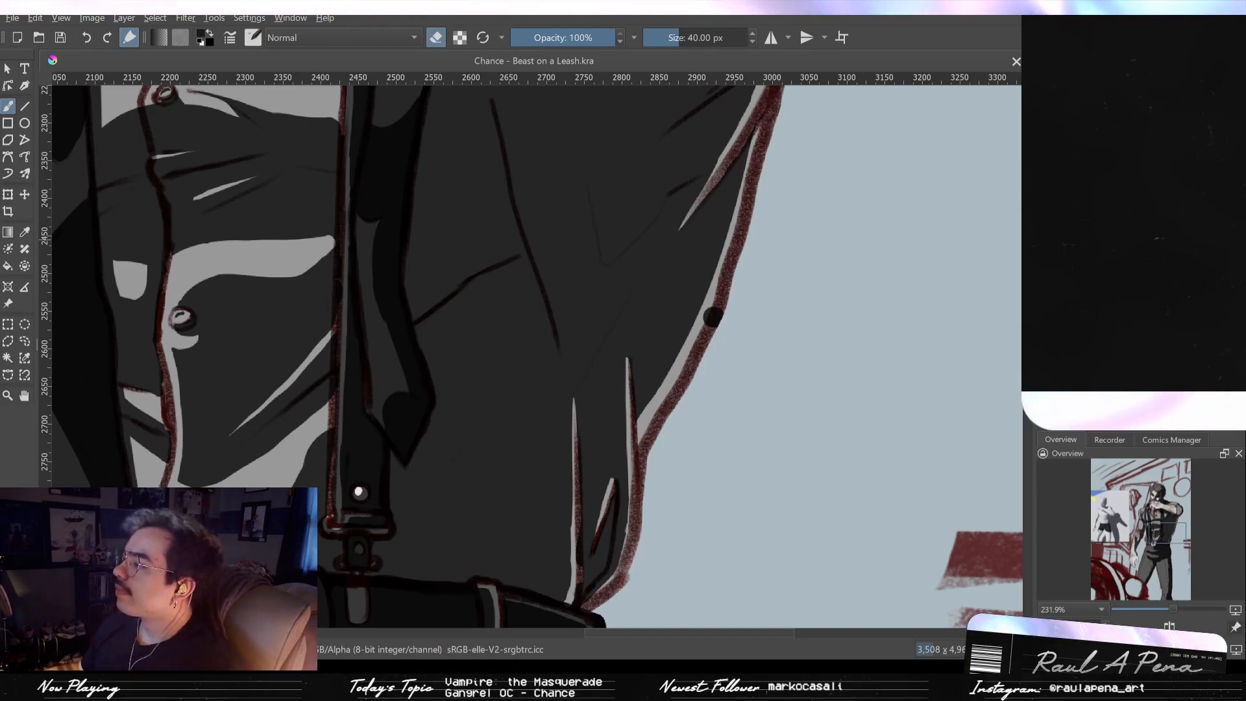
left_click_drag(717, 310, 709, 320)
left_click_drag(652, 392, 668, 356)
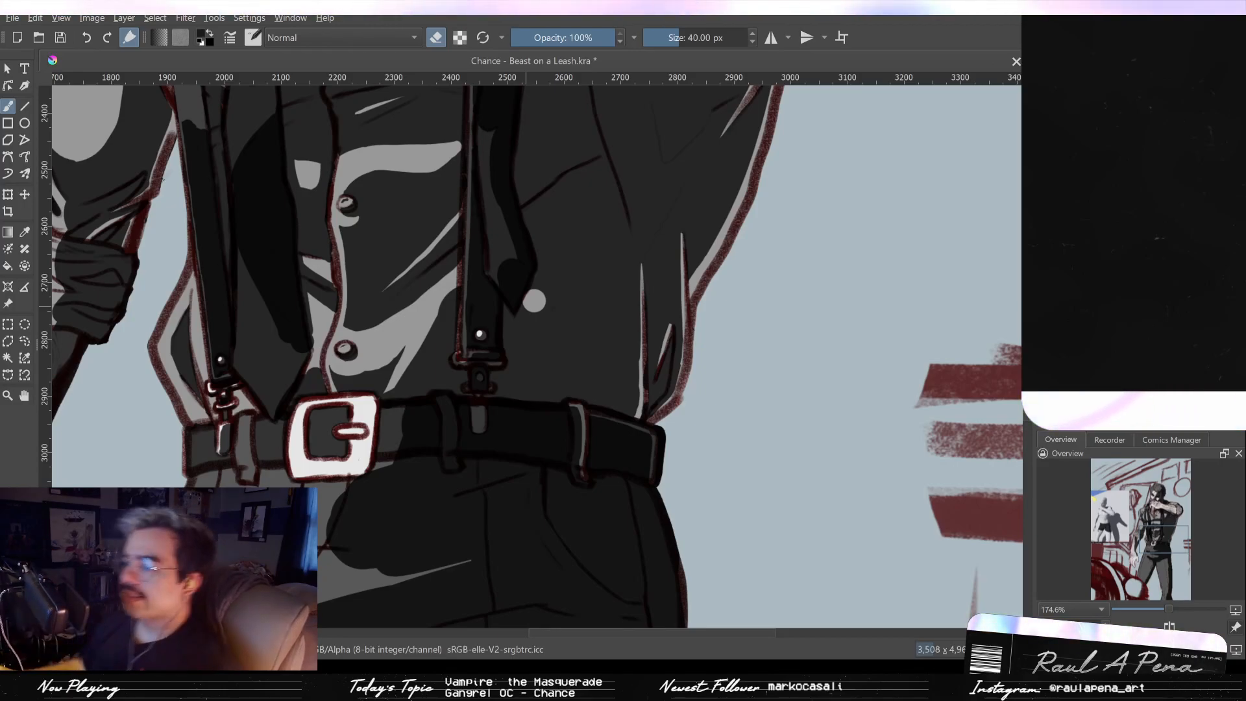
Step: Compare the shading on the torso and the lowered arm's shoulder with the mannequin lighting reference
scroll(534, 300, "down", 3)
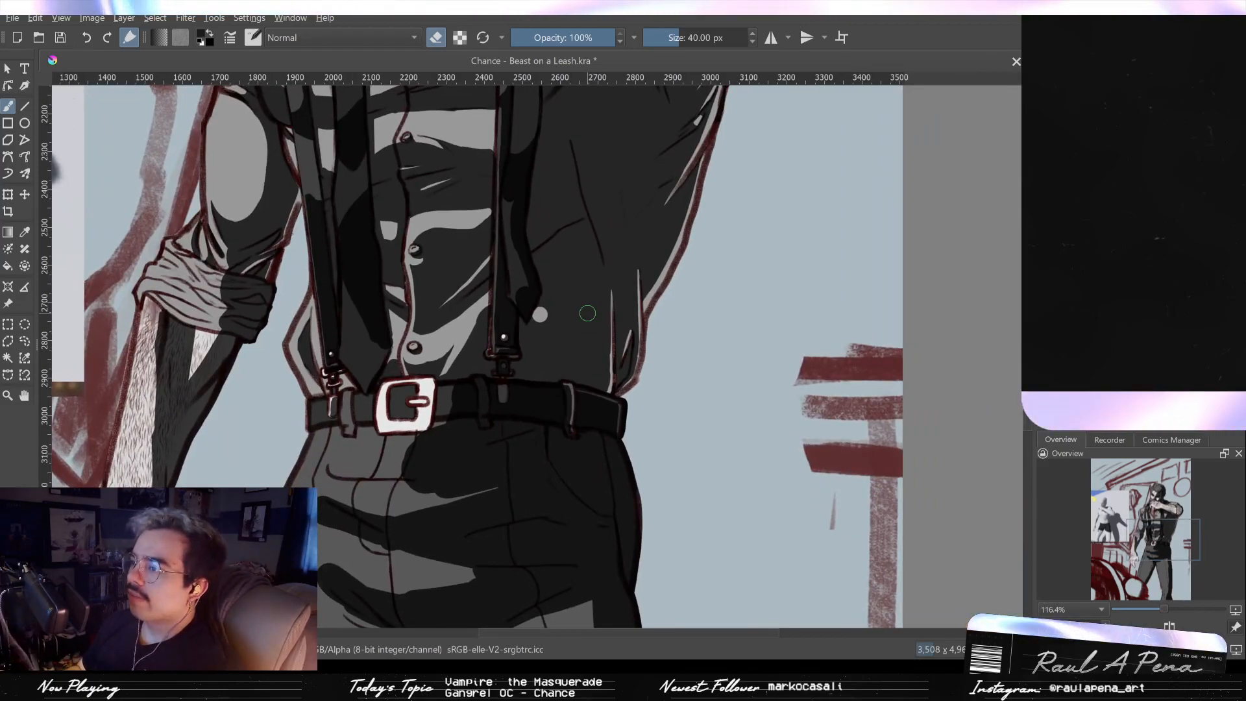
left_click_drag(570, 326, 784, 332)
left_click_drag(746, 367, 735, 459)
left_click_drag(760, 312, 740, 405)
mouse_move(749, 353)
left_mouse_down()
mouse_move(741, 455)
mouse_move(741, 375)
left_mouse_up()
left_click_drag(695, 295, 721, 255)
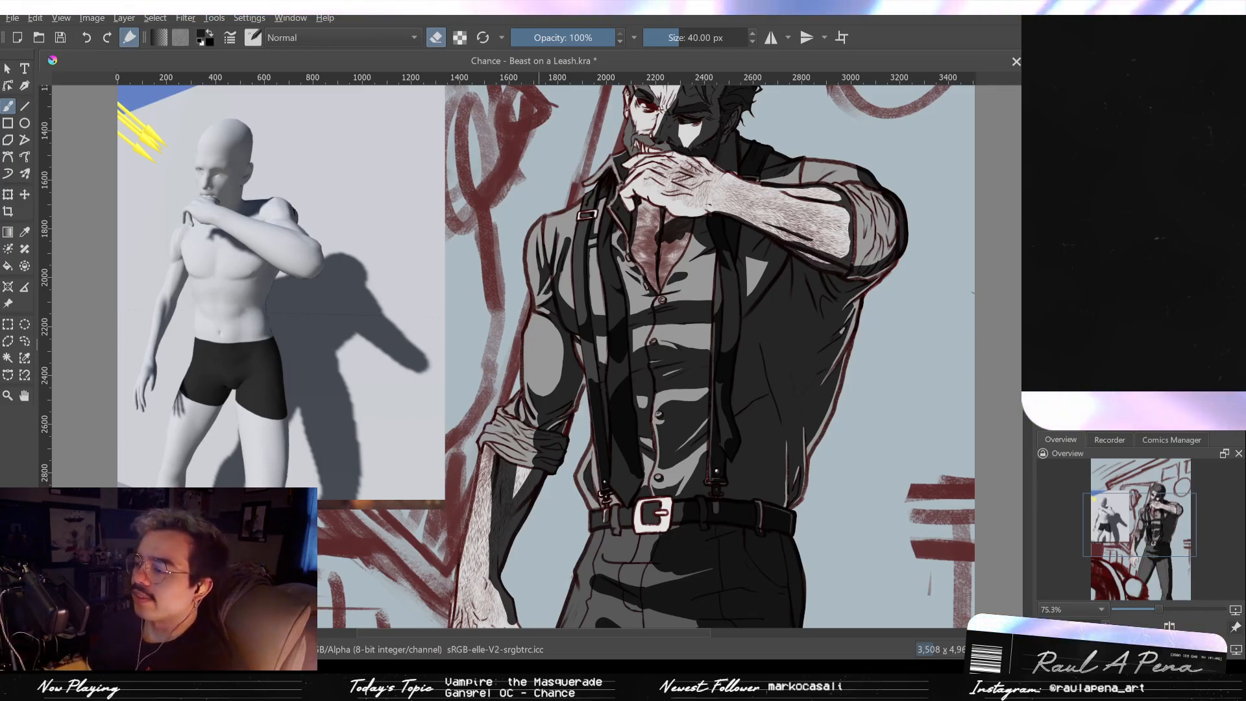
left_click_drag(745, 417, 745, 430)
mouse_move(653, 343)
left_mouse_down()
mouse_move(638, 408)
mouse_move(670, 349)
left_mouse_up()
left_click_drag(637, 362, 677, 321)
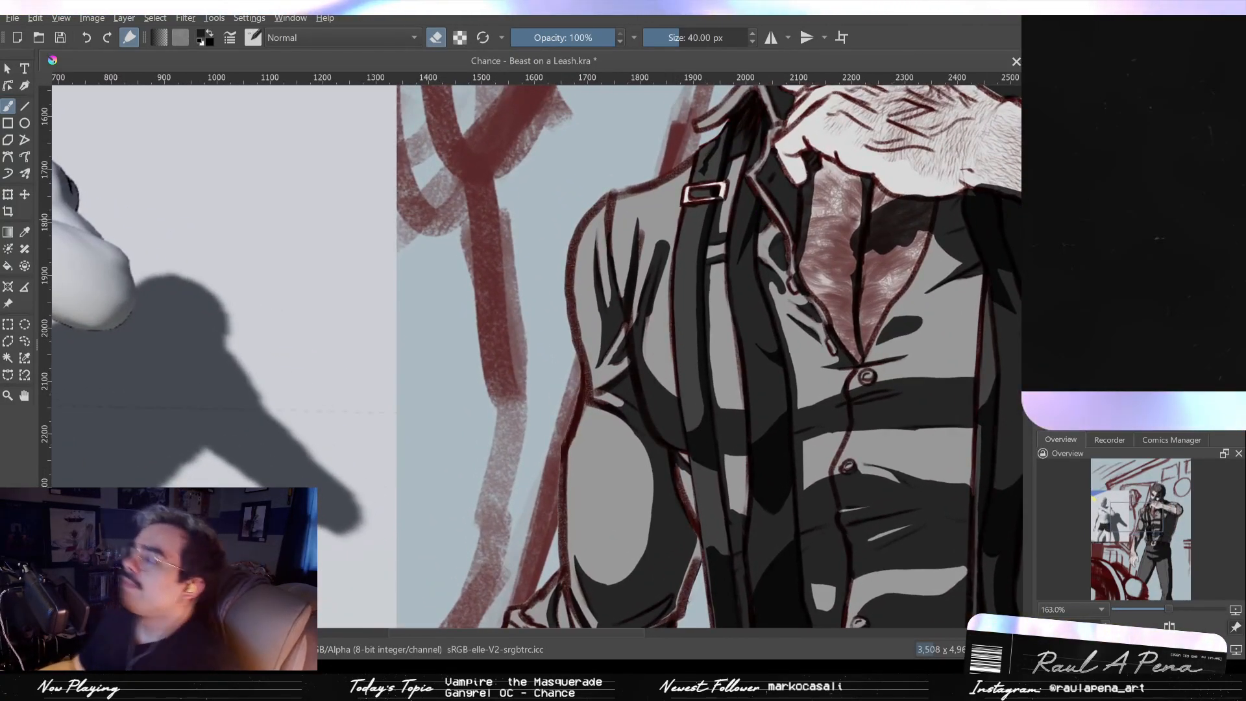
Step: Erase the blunt shadow stroke on the shirt beside the shoulder folds, using eraser sizes of 11.85 and 19.13 px
mouse_move(621, 386)
left_mouse_down()
mouse_move(604, 380)
mouse_move(613, 347)
left_mouse_up()
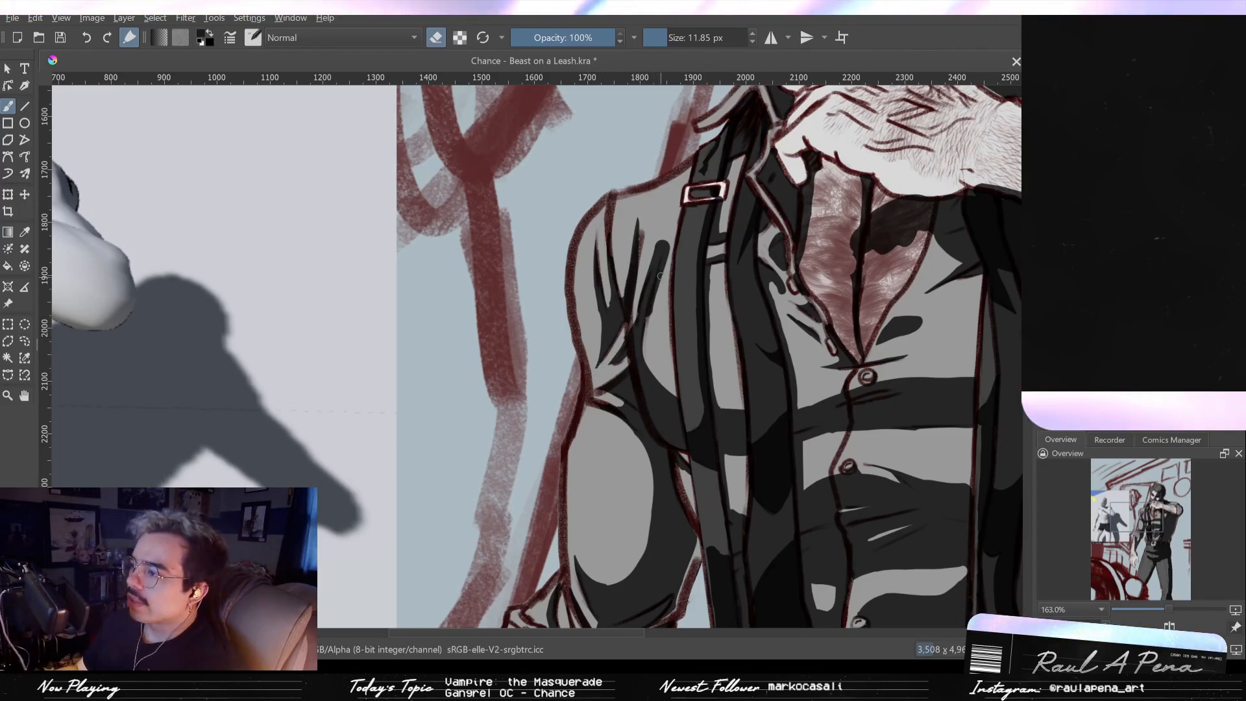
left_click_drag(665, 261, 651, 314)
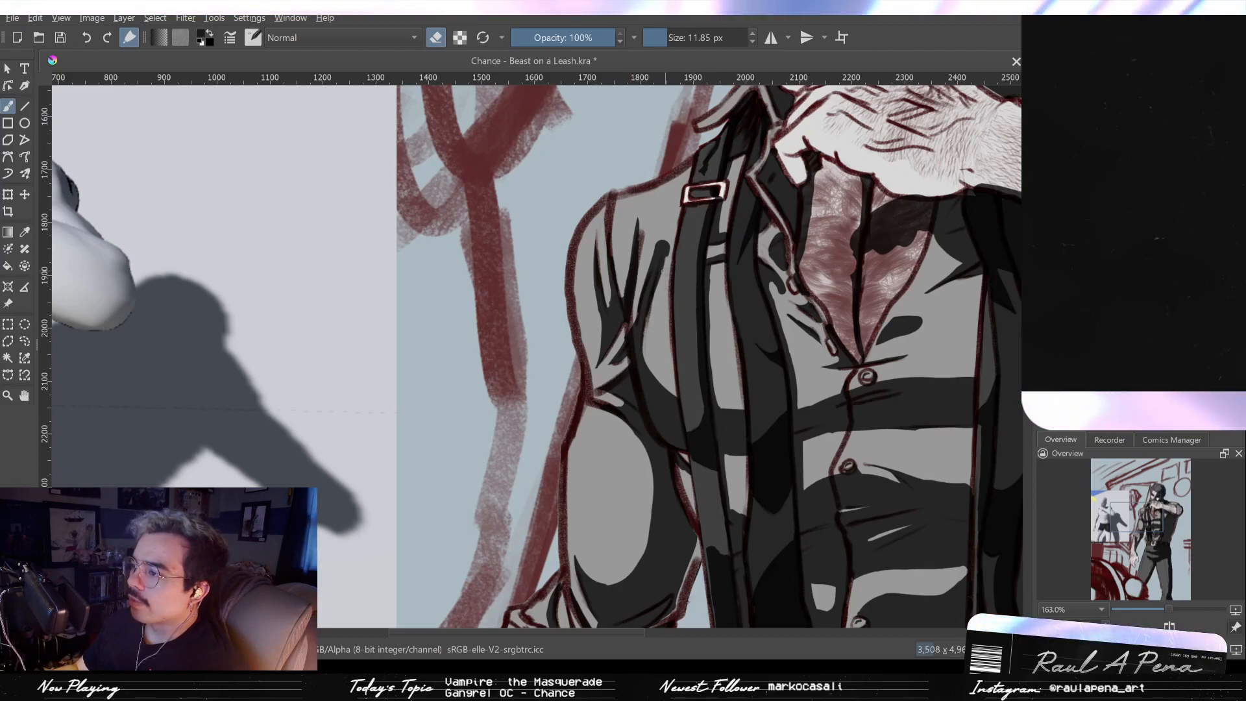
left_click_drag(673, 252, 656, 303)
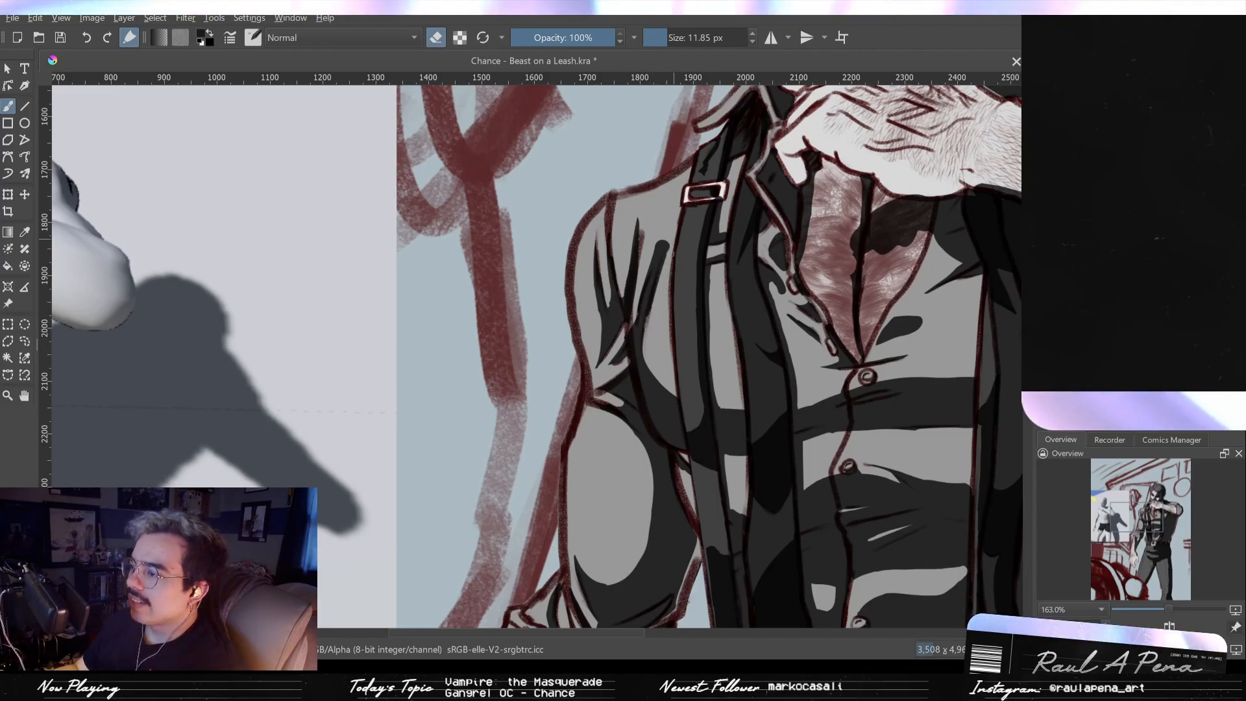
key("ctrl+z")
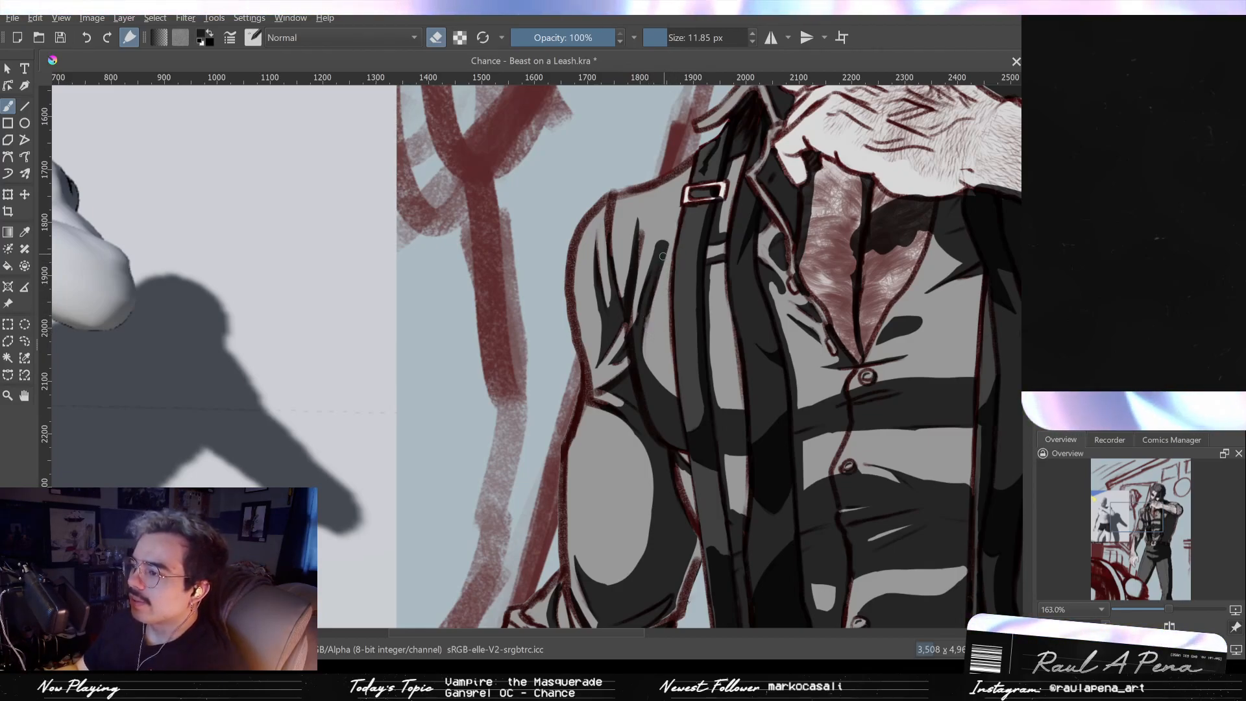
left_click_drag(670, 250, 648, 346)
left_click_drag(655, 234, 656, 234, "shift")
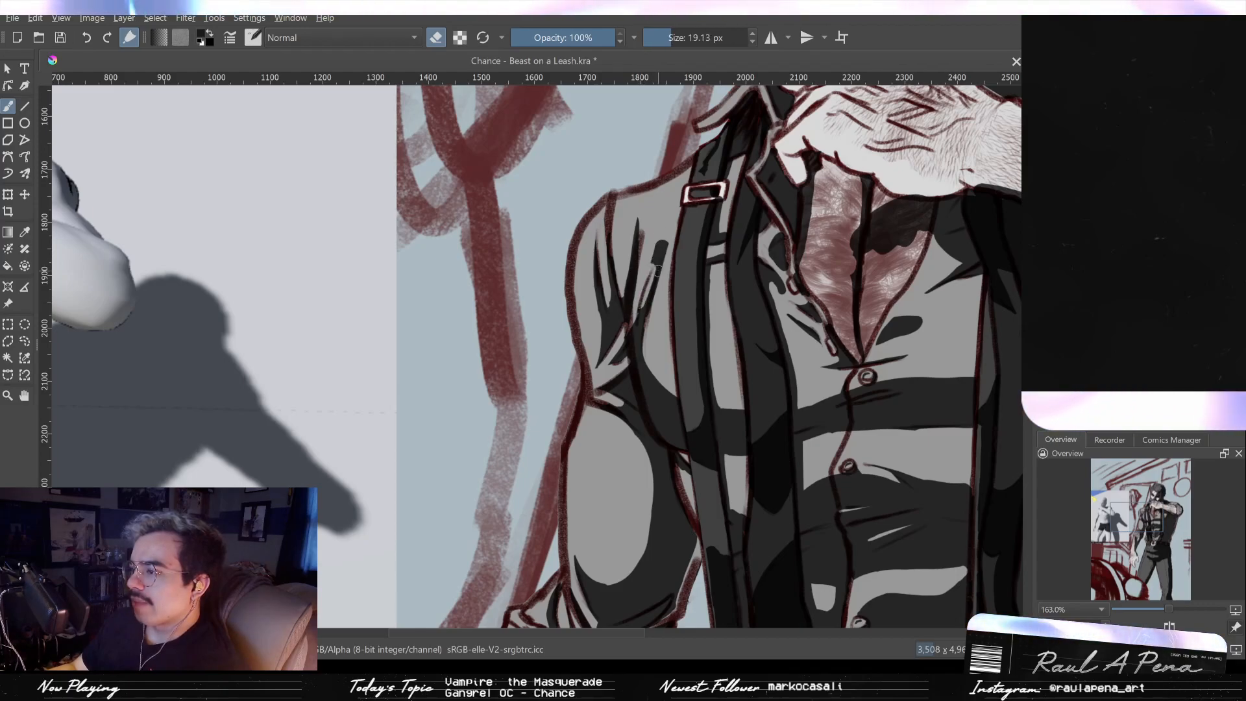
left_click_drag(651, 262, 660, 233)
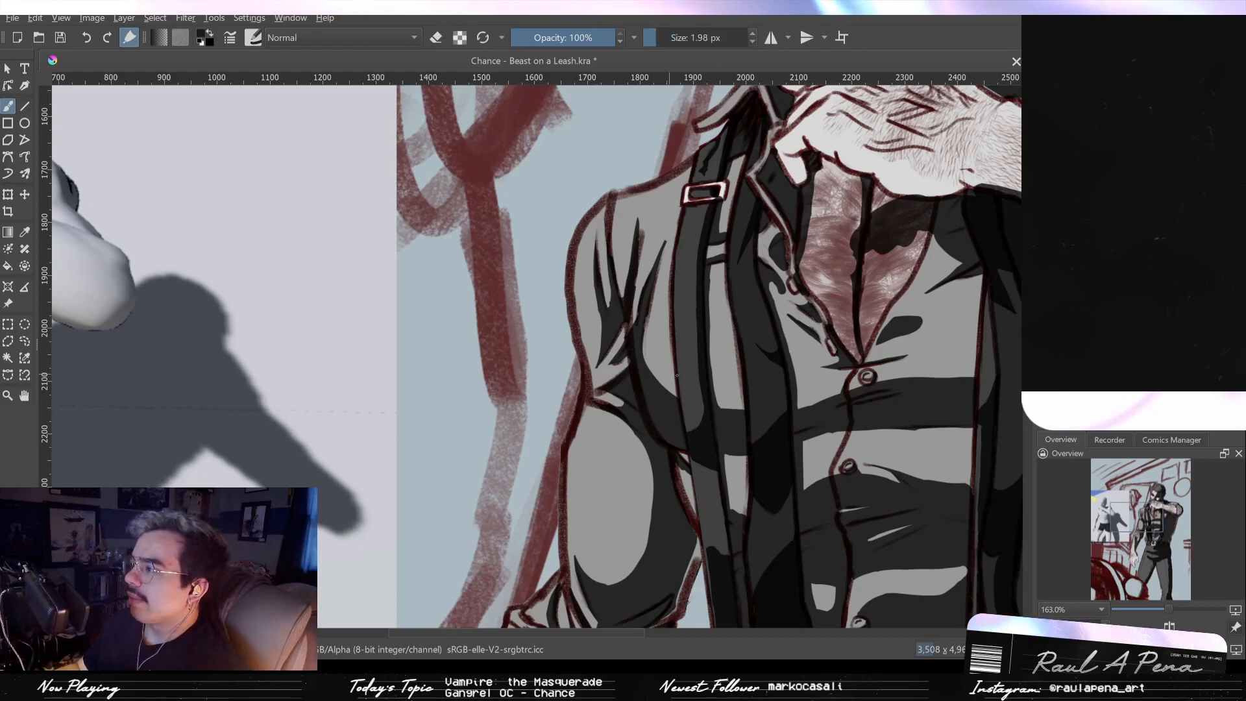
Step: Undo the change that turned the shirt shadows solid black
left_click_drag(700, 397, 718, 397)
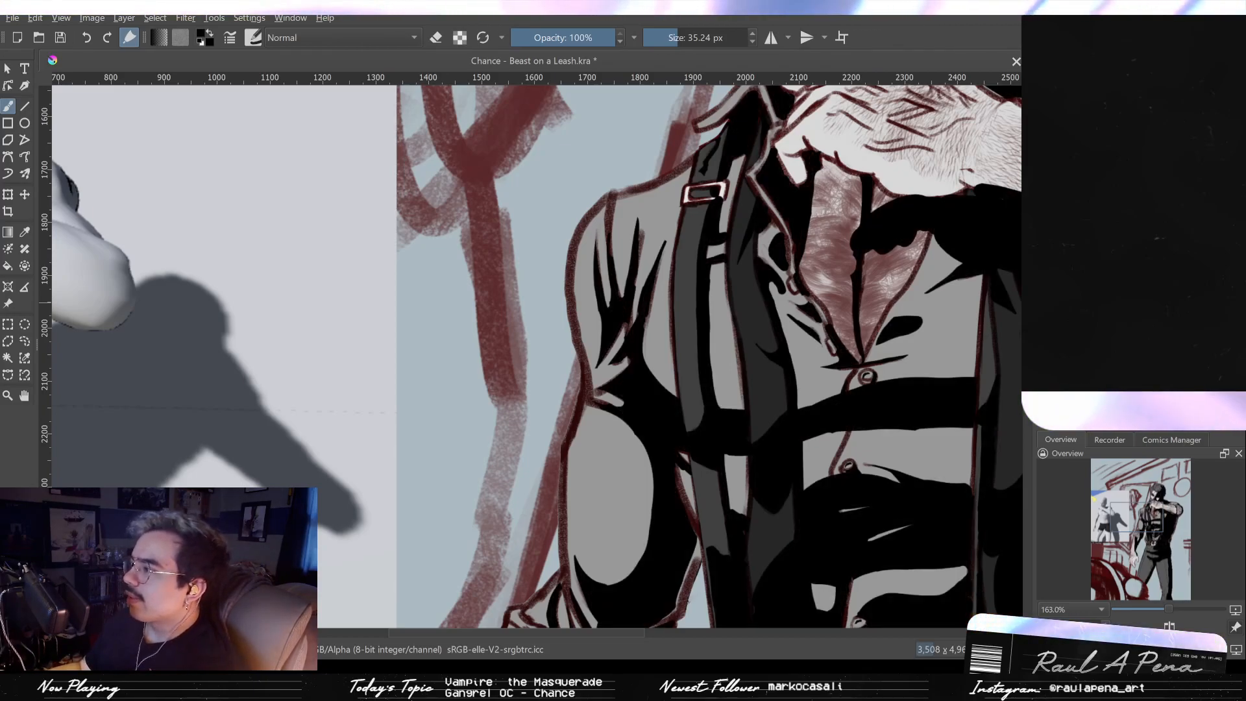
key("ctrl+z")
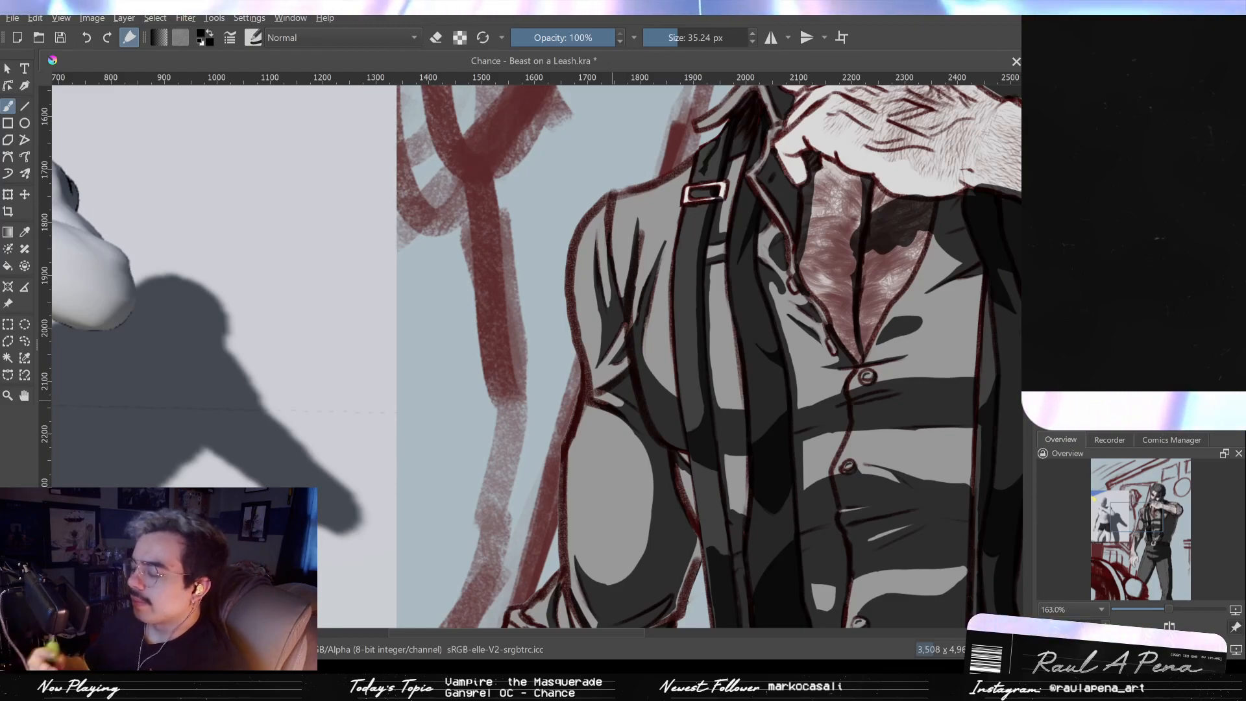
Step: Erase thin highlights along the chest contour beside the upper arm at 10.97 px and paint a narrow shadow crease near its upper end
mouse_move(627, 420)
left_mouse_down()
mouse_move(623, 295)
mouse_move(588, 249)
left_mouse_up()
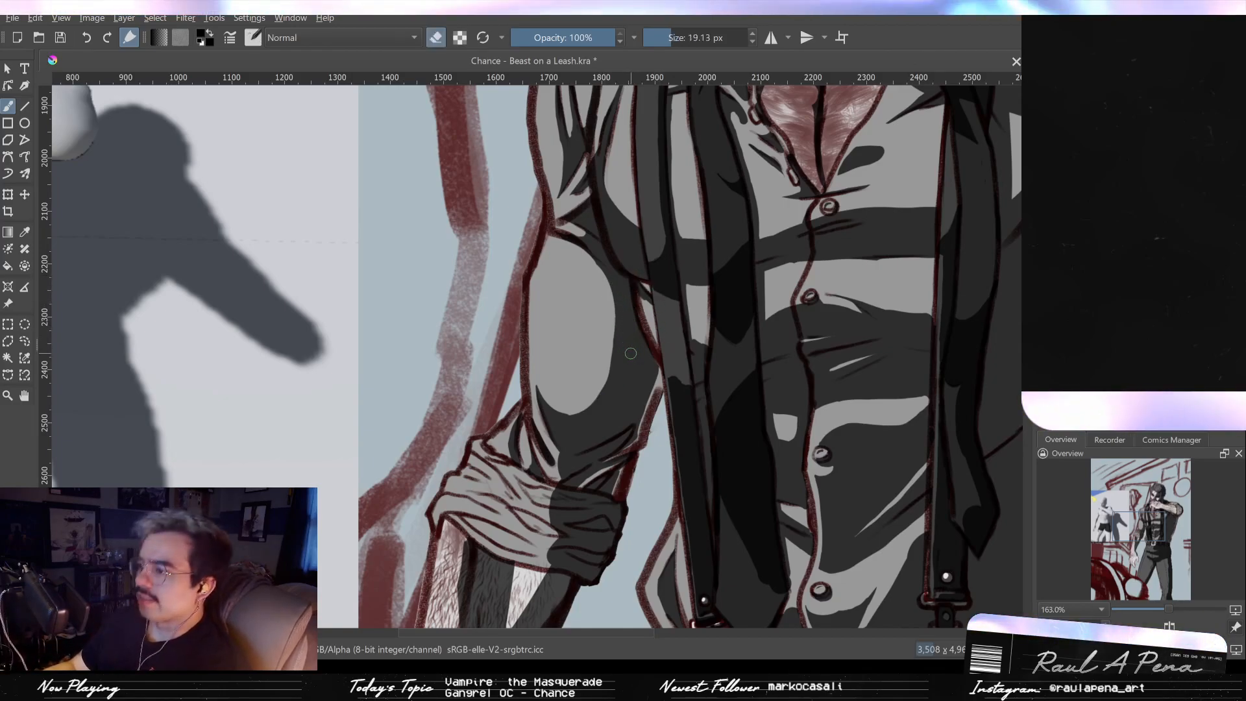
key("e")
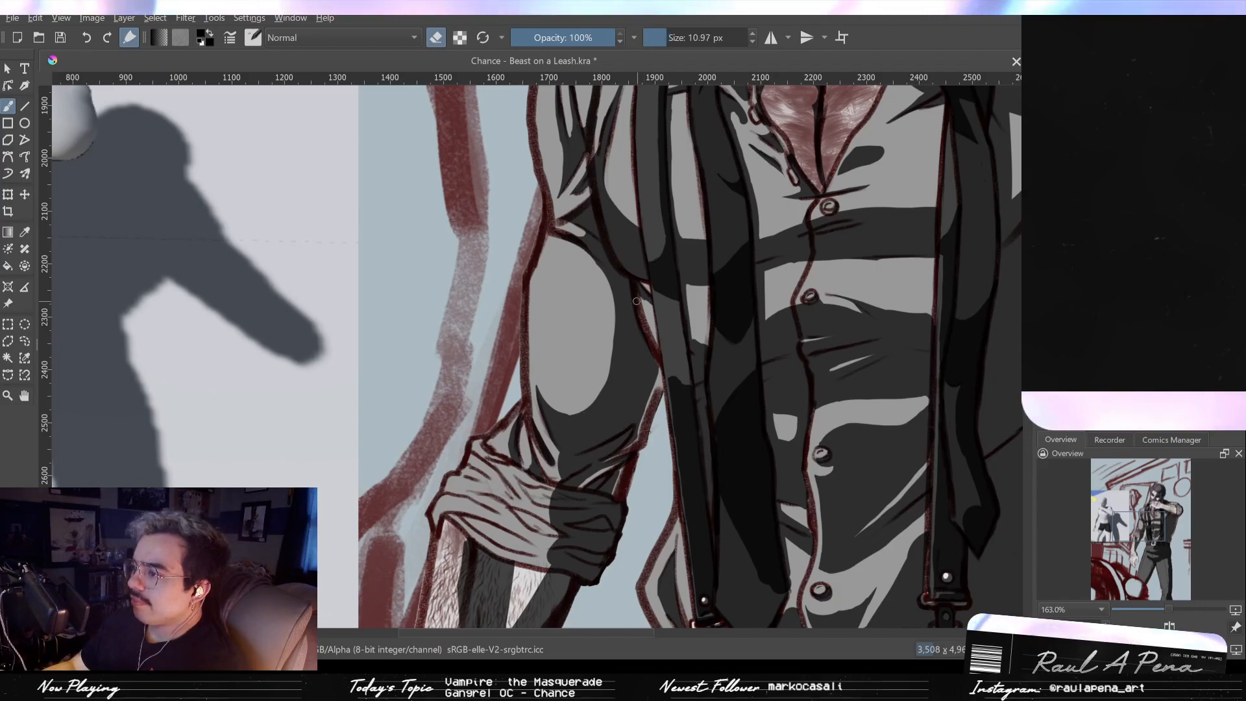
left_click_drag(633, 286, 637, 293)
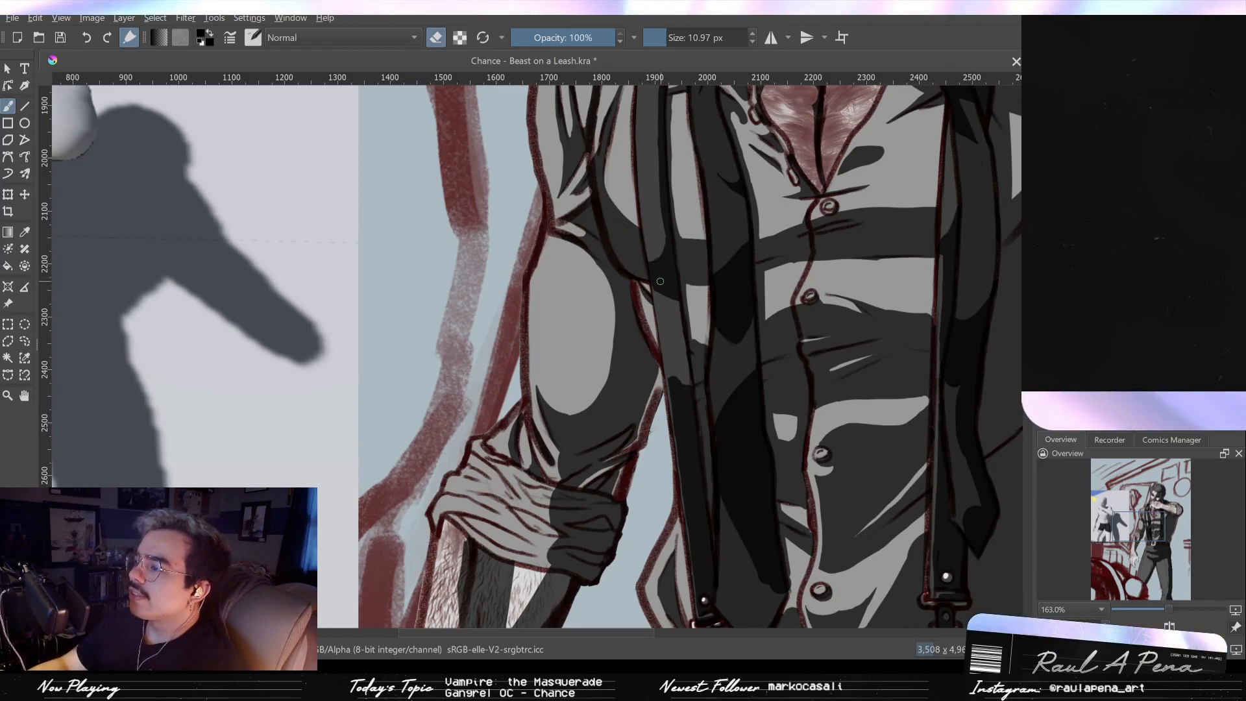
left_click_drag(640, 278, 600, 204)
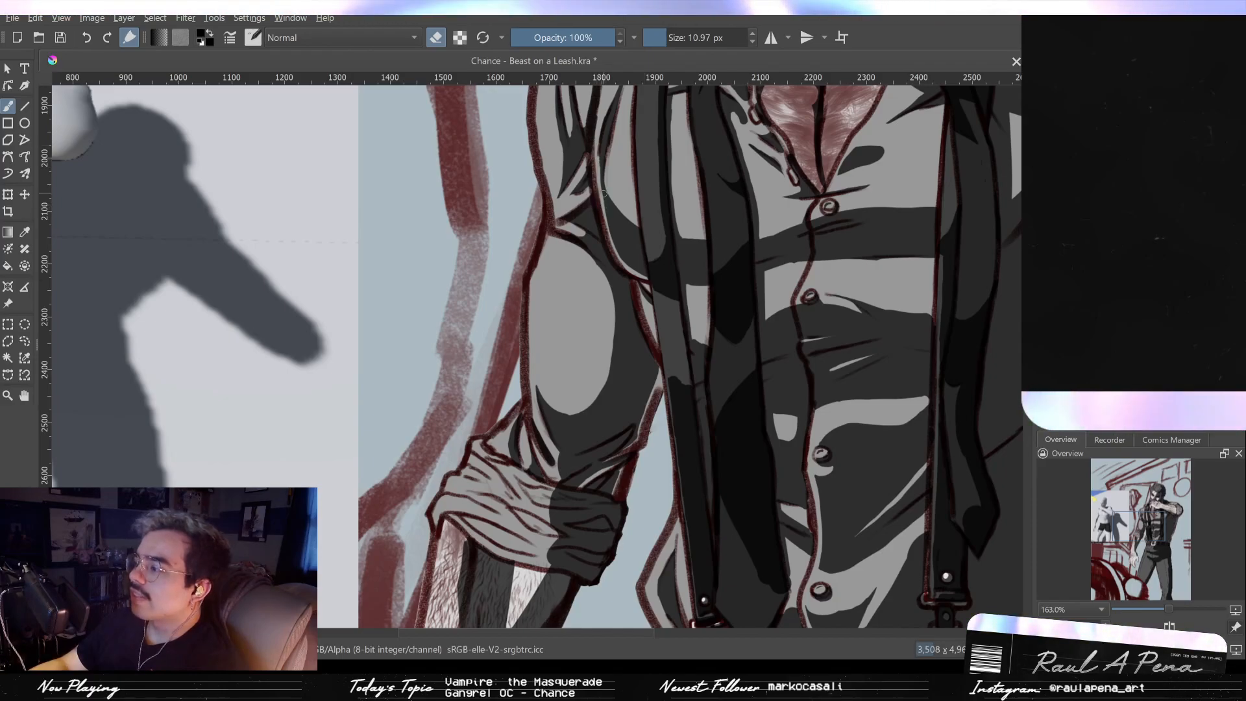
left_click_drag(604, 192, 624, 231)
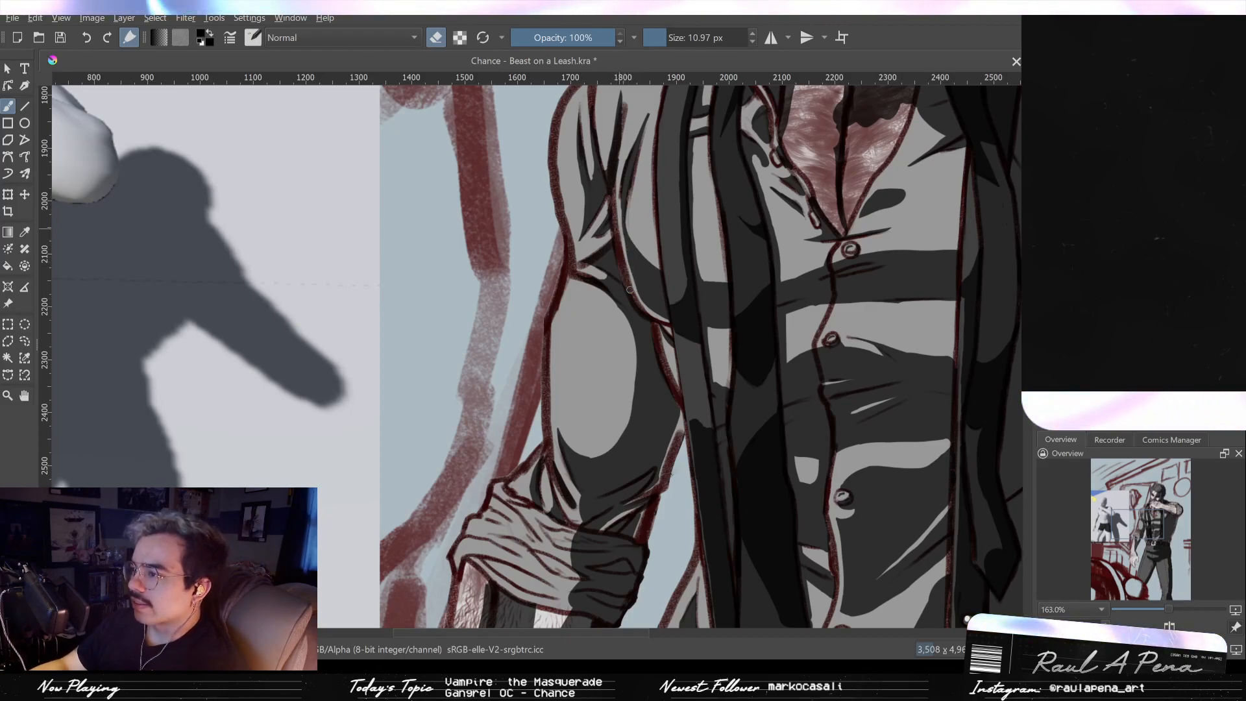
key("e")
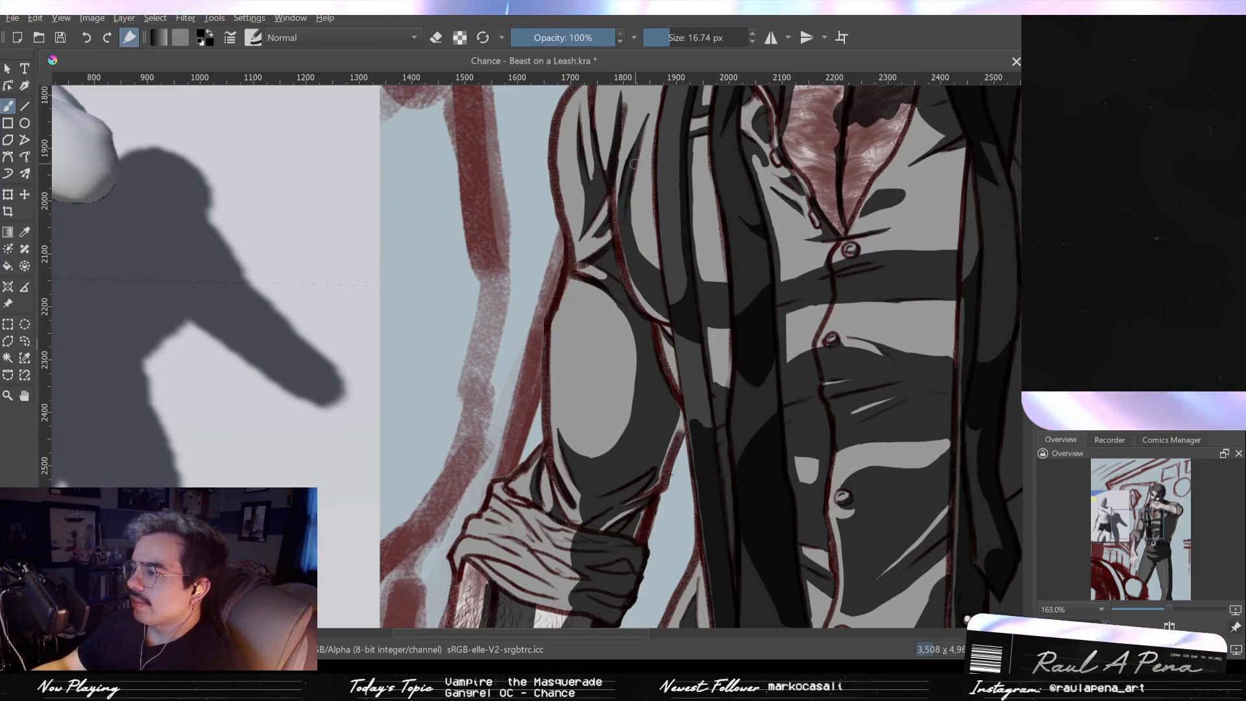
mouse_move(654, 297)
left_mouse_down()
mouse_move(646, 201)
mouse_move(610, 175)
mouse_move(651, 213)
left_mouse_up()
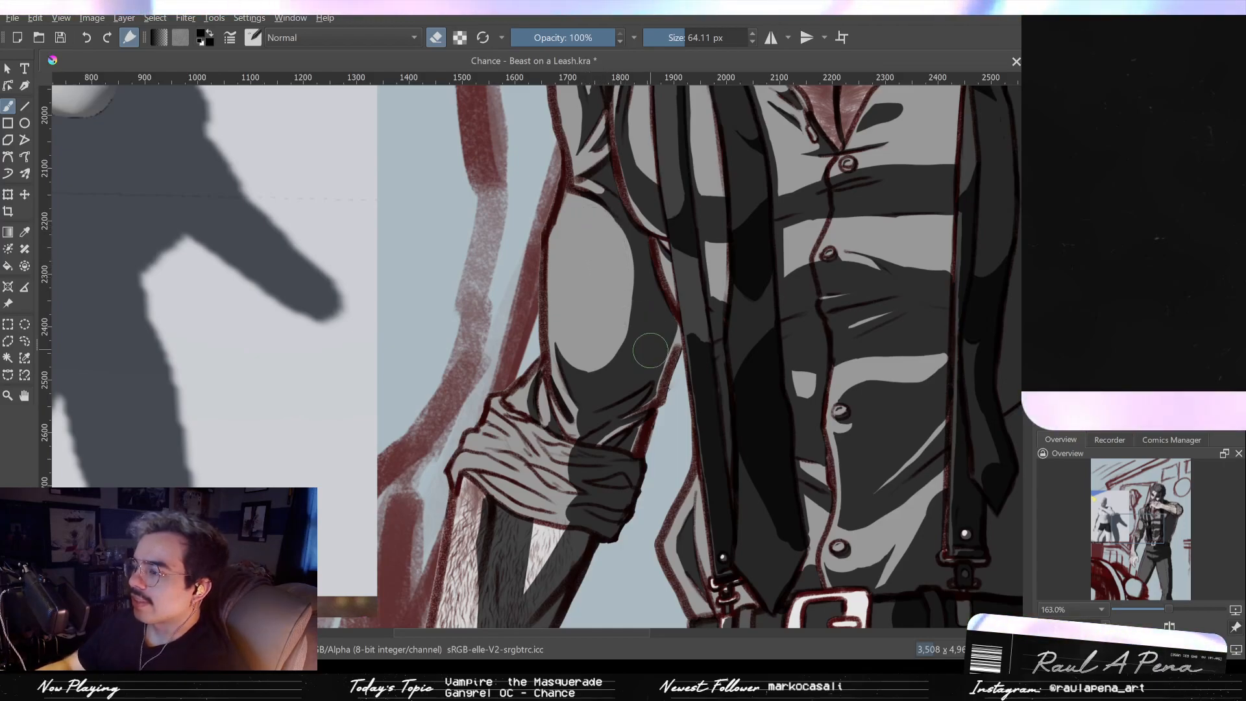
Step: Paint a dark fold shadow across the upper part of the lowered arm's rolled cuff at 16.74 px and trim it at 10.08 px
key("e")
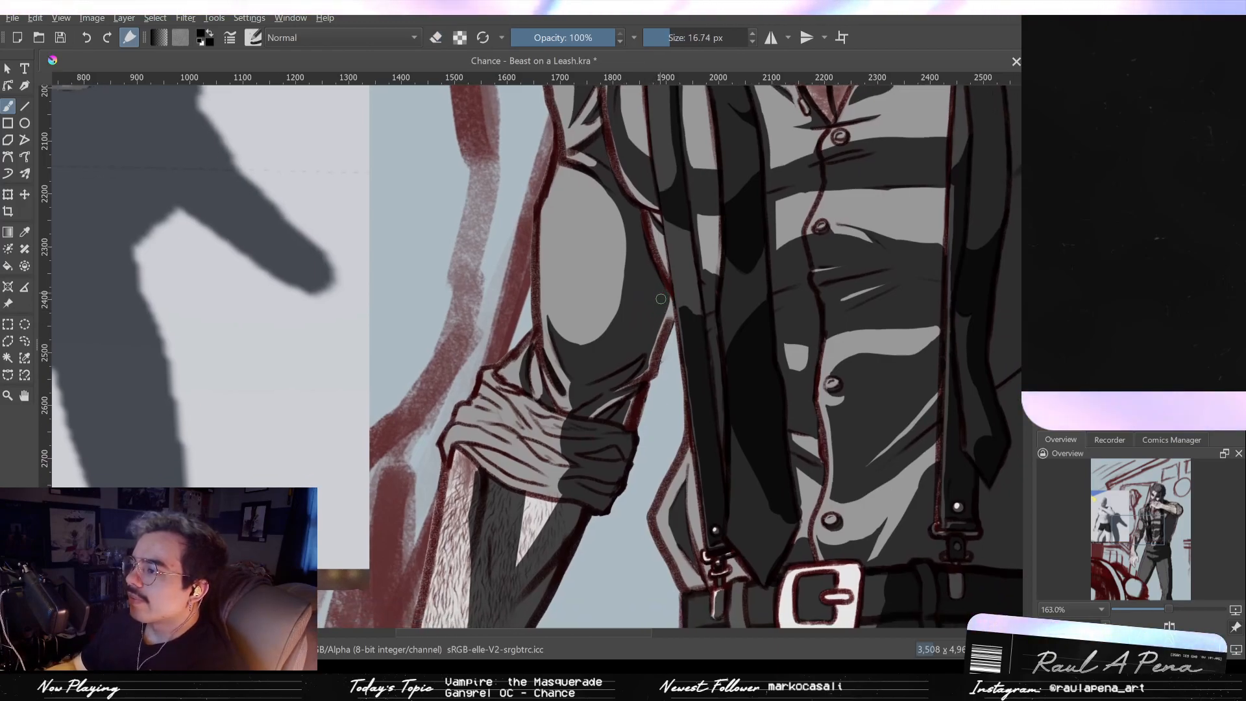
scroll(662, 298, "down", 1)
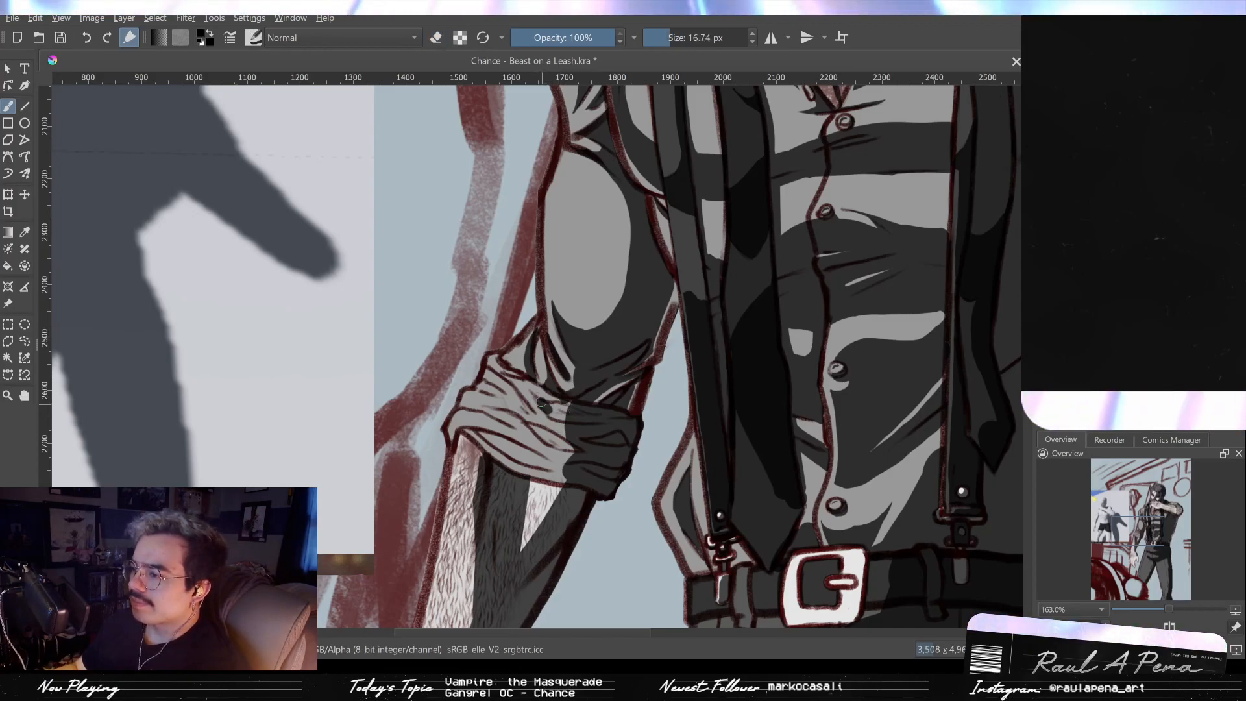
left_click_drag(542, 403, 550, 408)
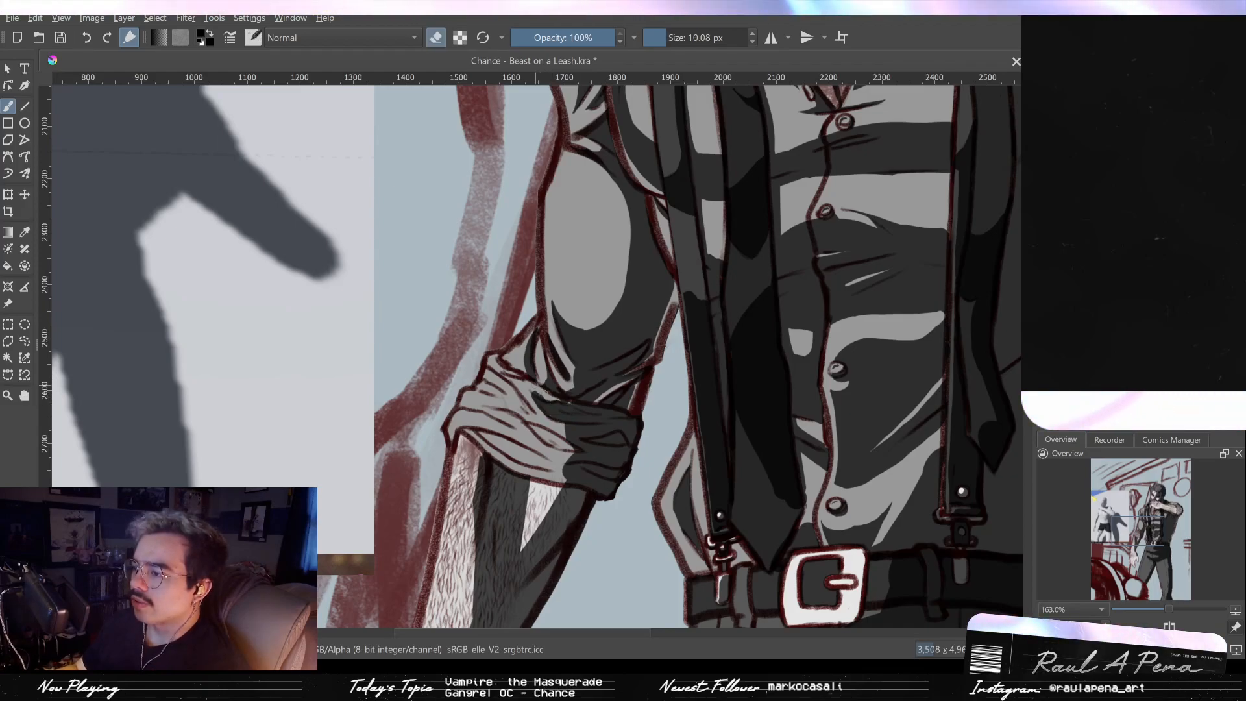
key("e")
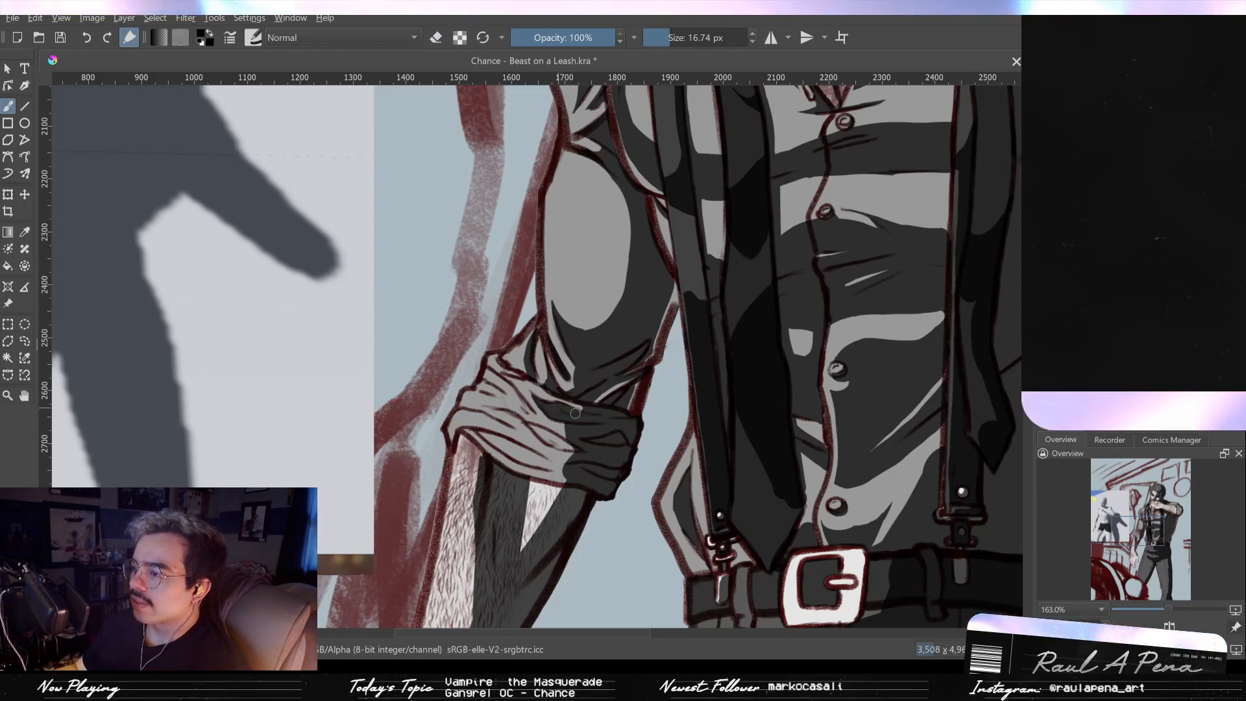
Step: Erase thin light streaks into the rolled cuff's shadow along its upper folds with a 10.08 px eraser
key("e")
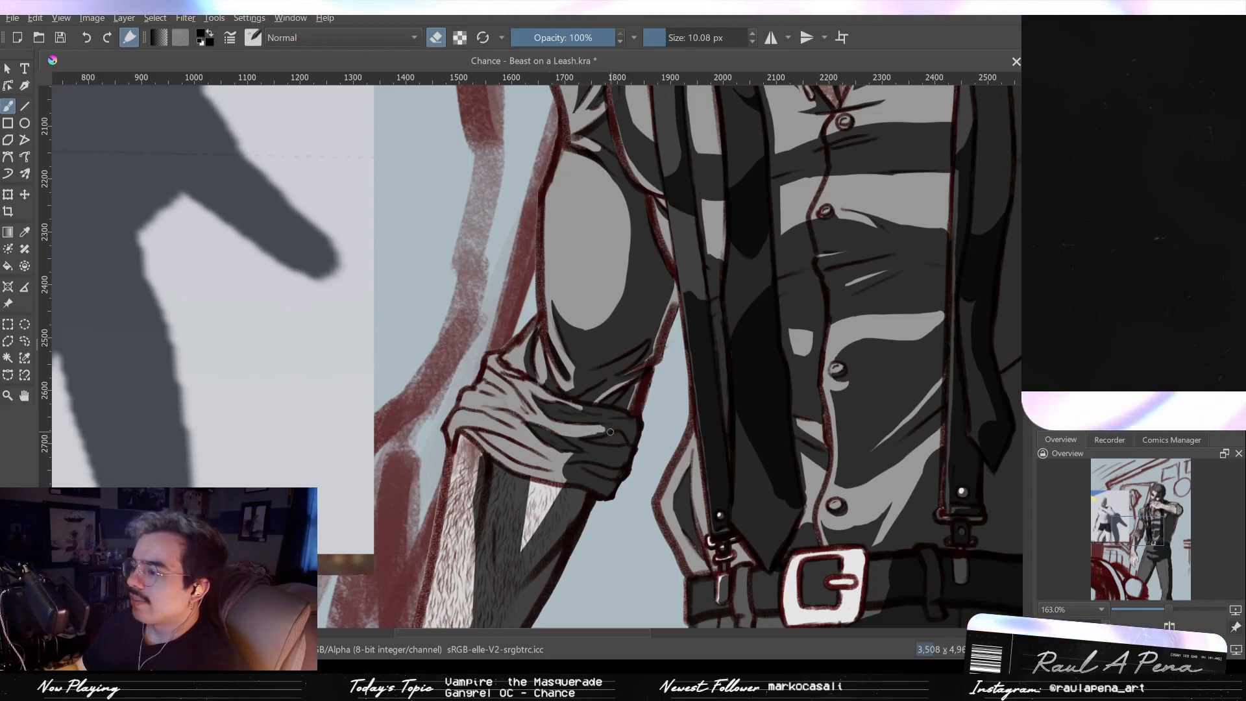
left_click_drag(604, 441, 576, 433)
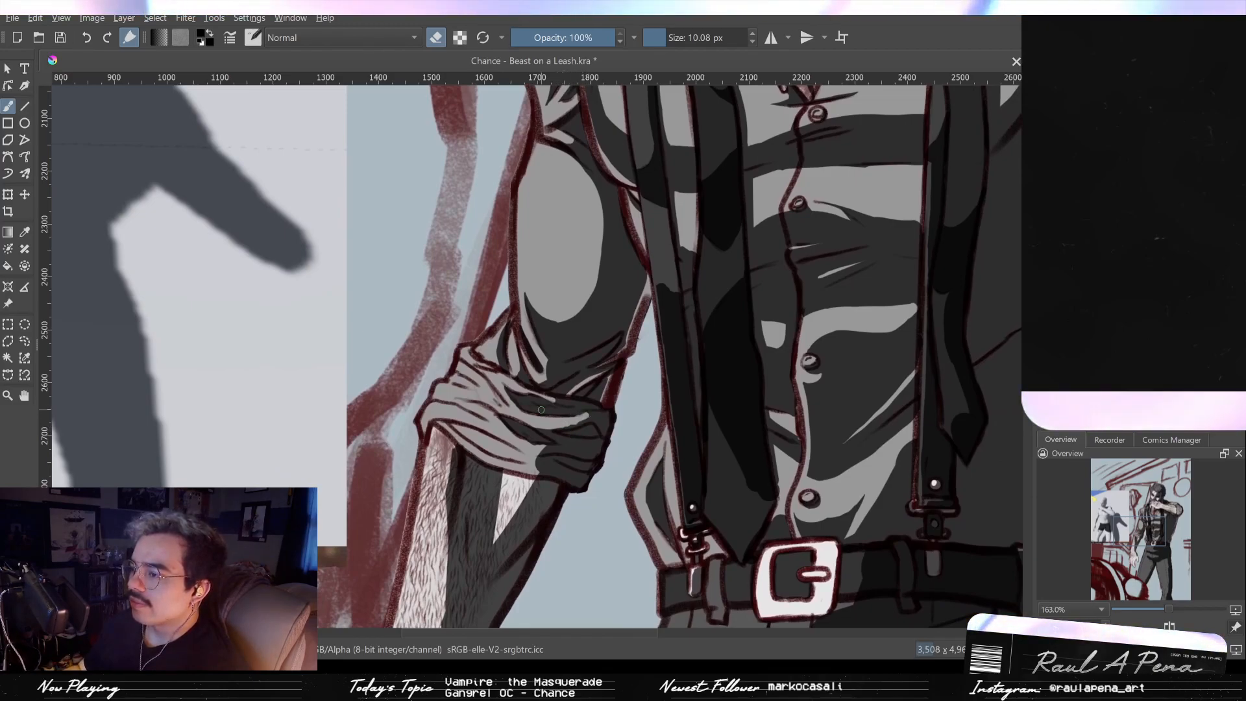
left_click(564, 411)
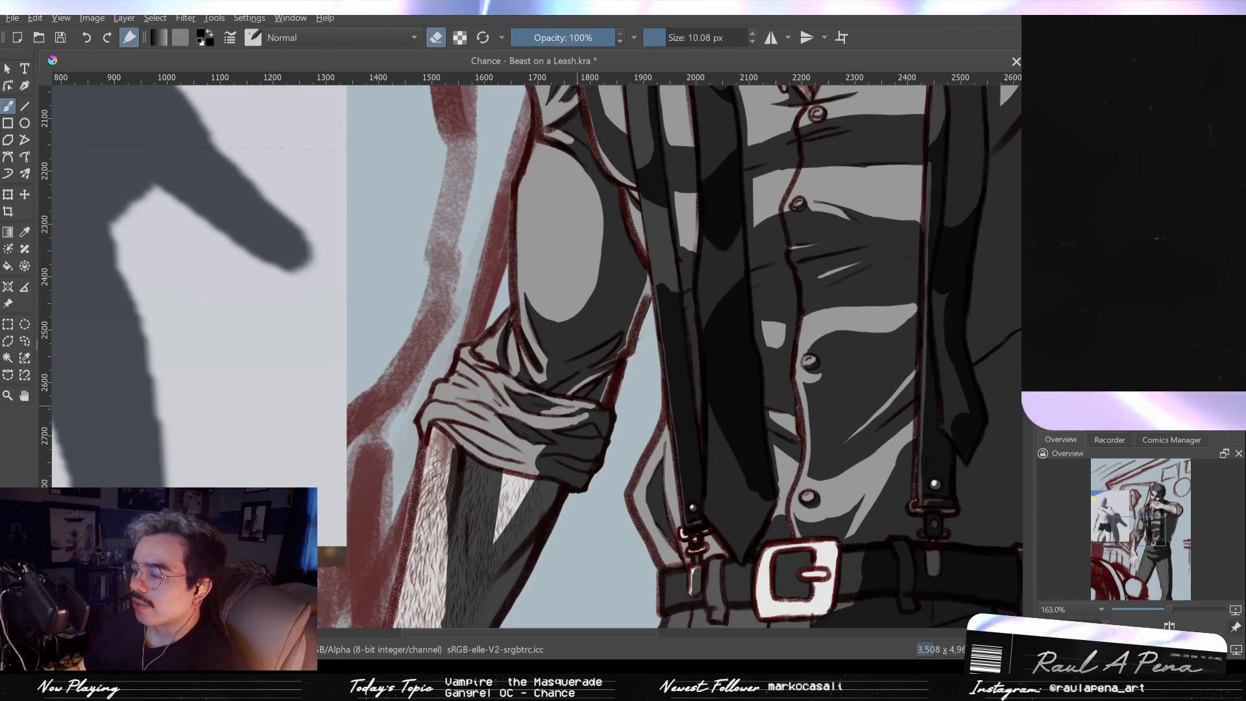
Step: Paint tapered shadows between the lower folds of the rolled cuff with a fine brush up to 8.68 px, leaving light streaks between them
key("e")
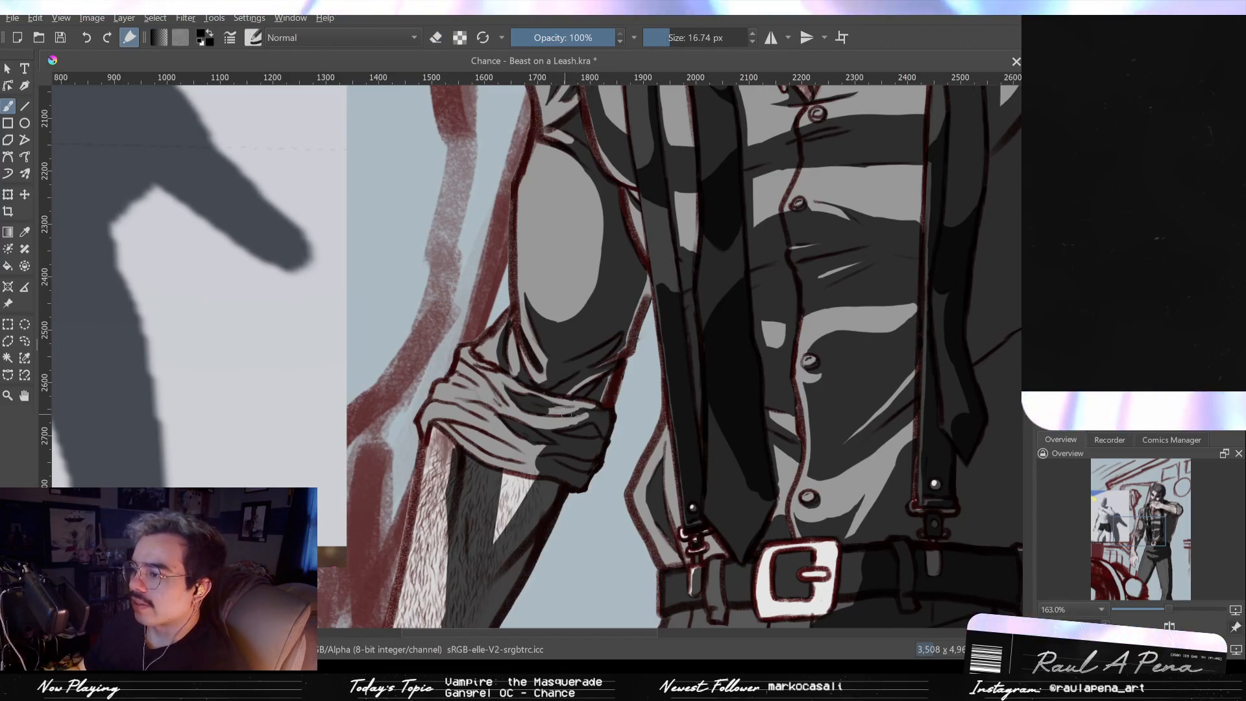
left_click_drag(553, 415, 579, 364)
left_click_drag(569, 407, 548, 407)
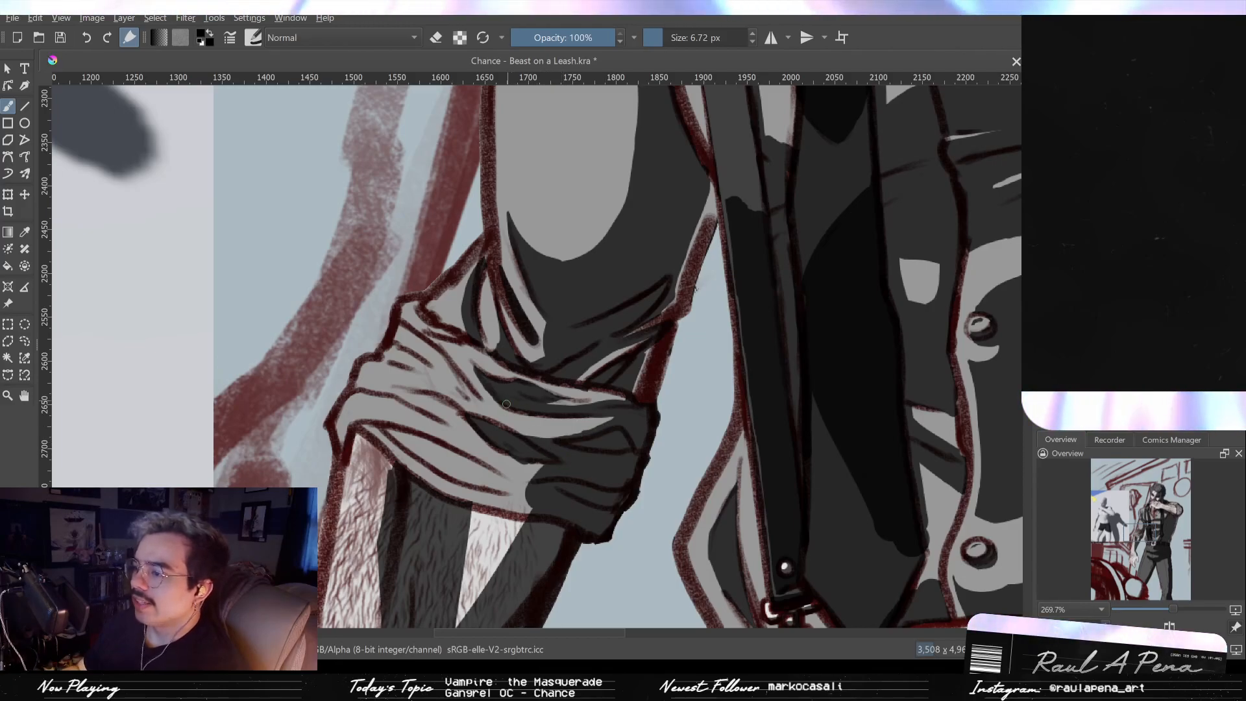
scroll(507, 401, "down", 3)
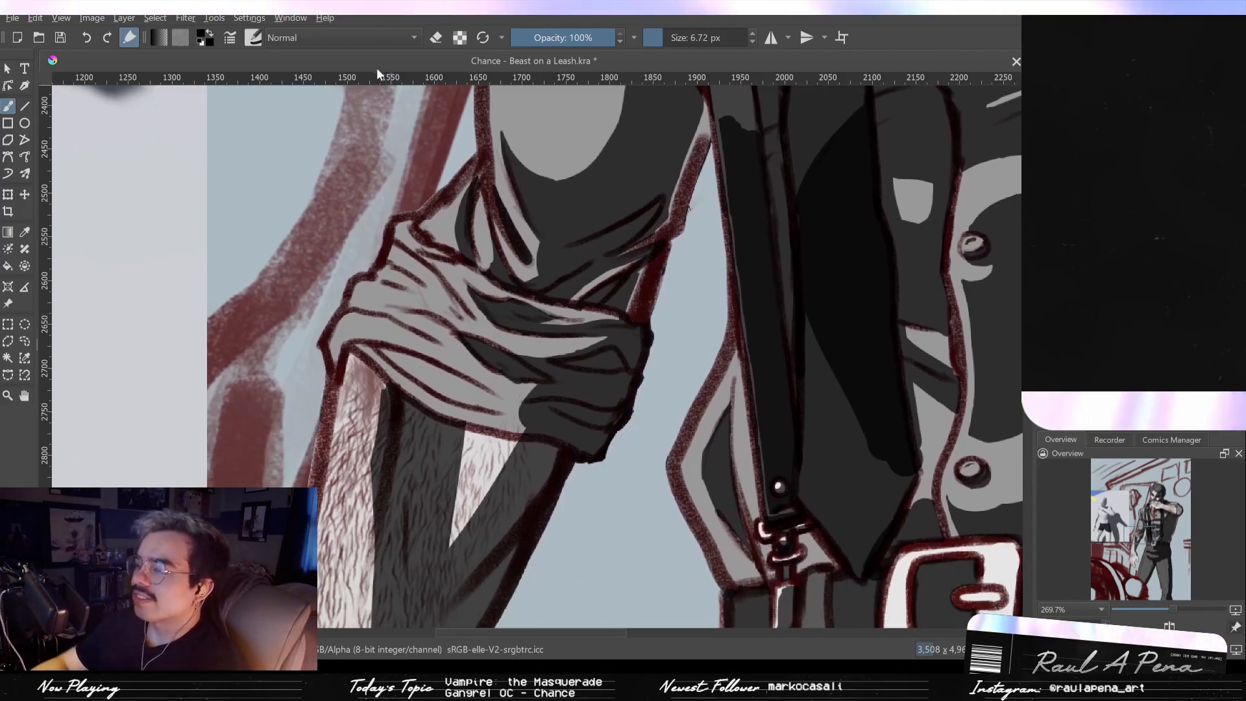
left_click(437, 39)
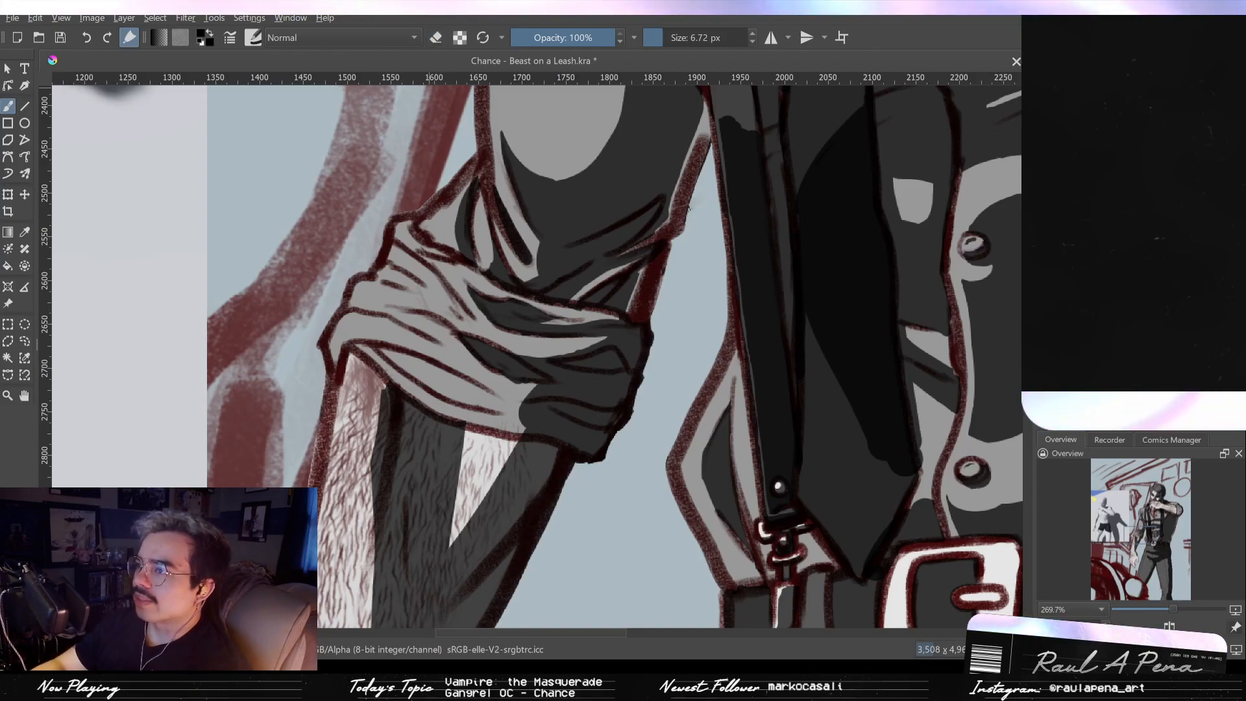
mouse_move(385, 357)
left_mouse_down()
mouse_move(493, 394)
mouse_move(462, 395)
mouse_move(486, 403)
left_mouse_up()
mouse_move(415, 371)
left_mouse_down()
mouse_move(474, 402)
mouse_move(500, 408)
mouse_move(488, 392)
mouse_move(536, 403)
mouse_move(509, 403)
left_mouse_up()
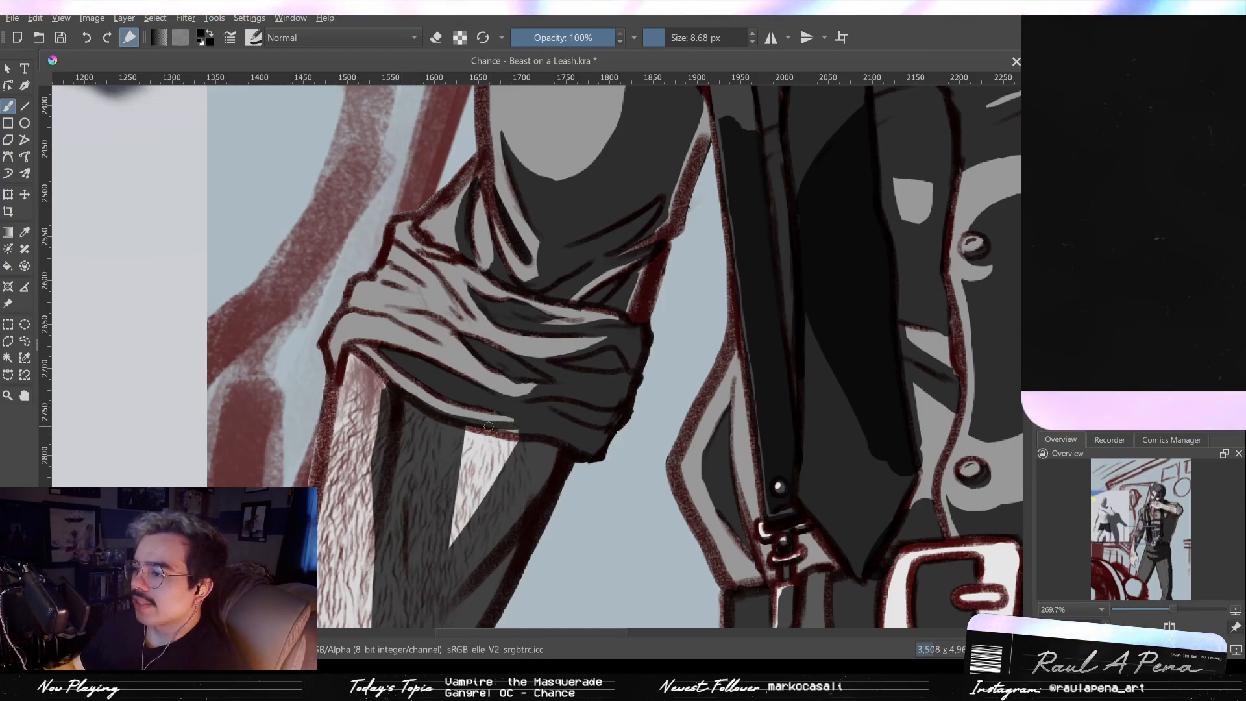
left_click_drag(527, 422, 529, 431)
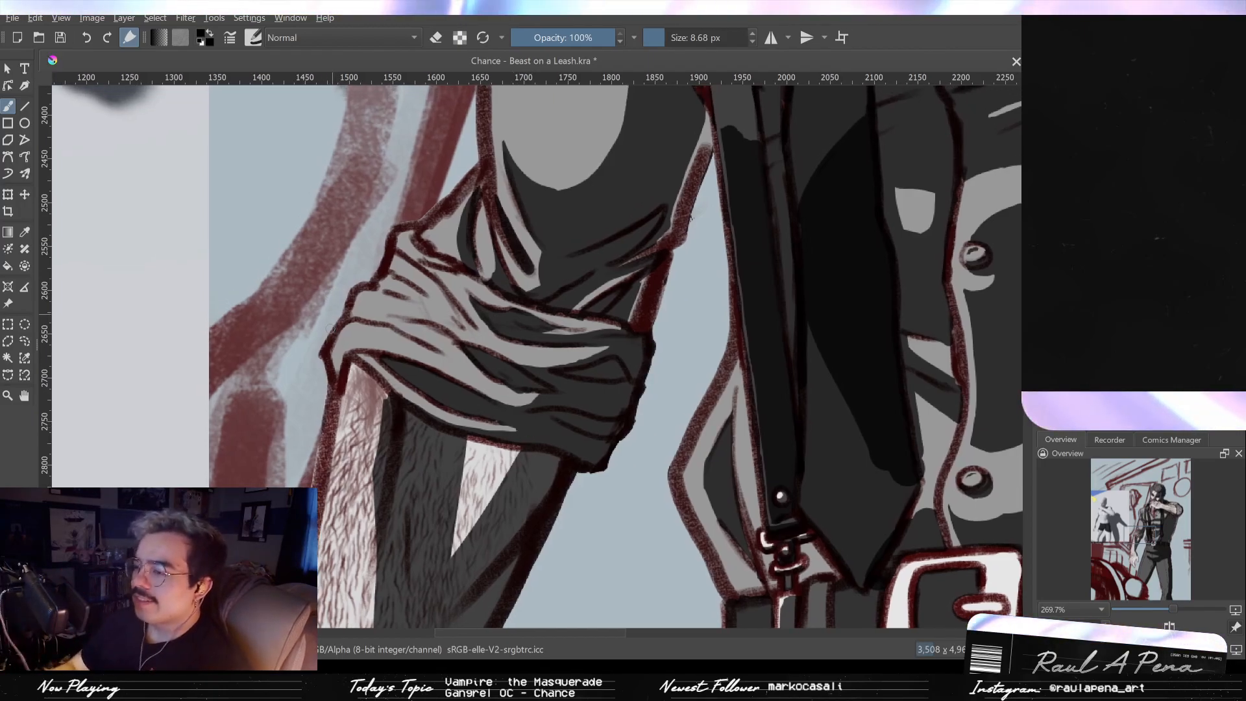
Step: Paint tapered shadows between the rolled cuff's outer folds at 8.68 px and trim them with a 10.08 px eraser
left_click_drag(345, 353, 341, 376)
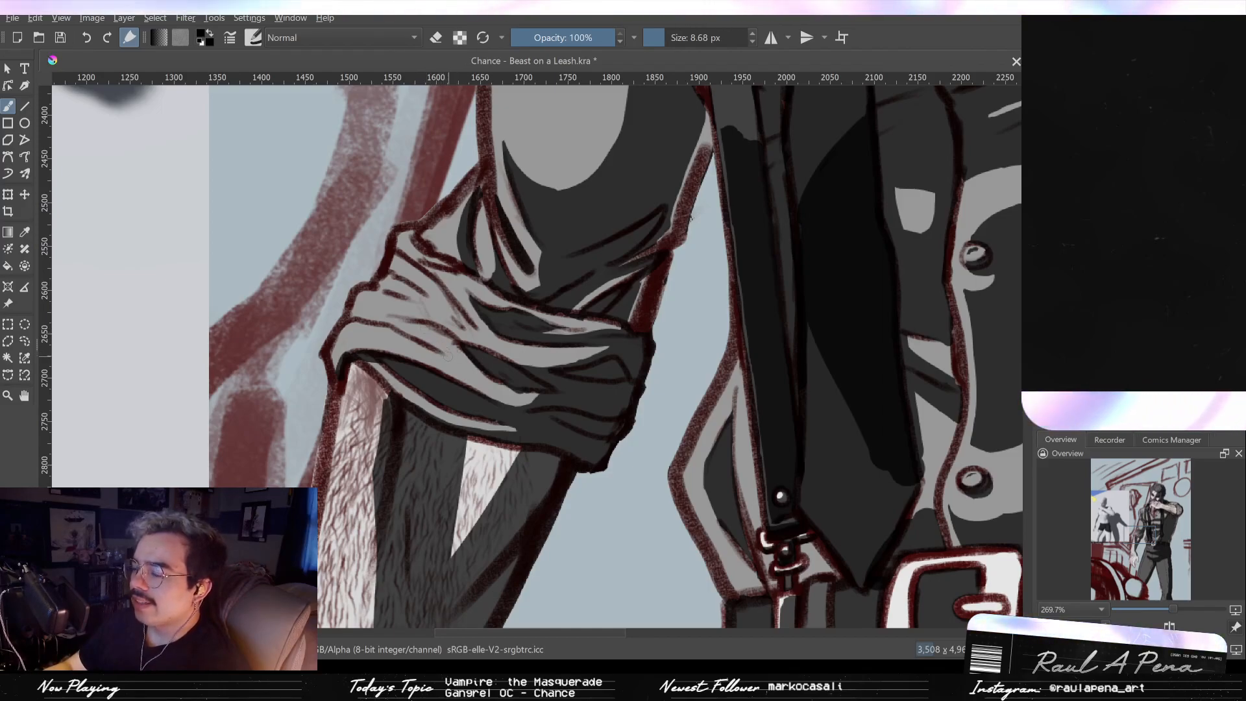
left_click_drag(464, 362, 448, 351)
key("e")
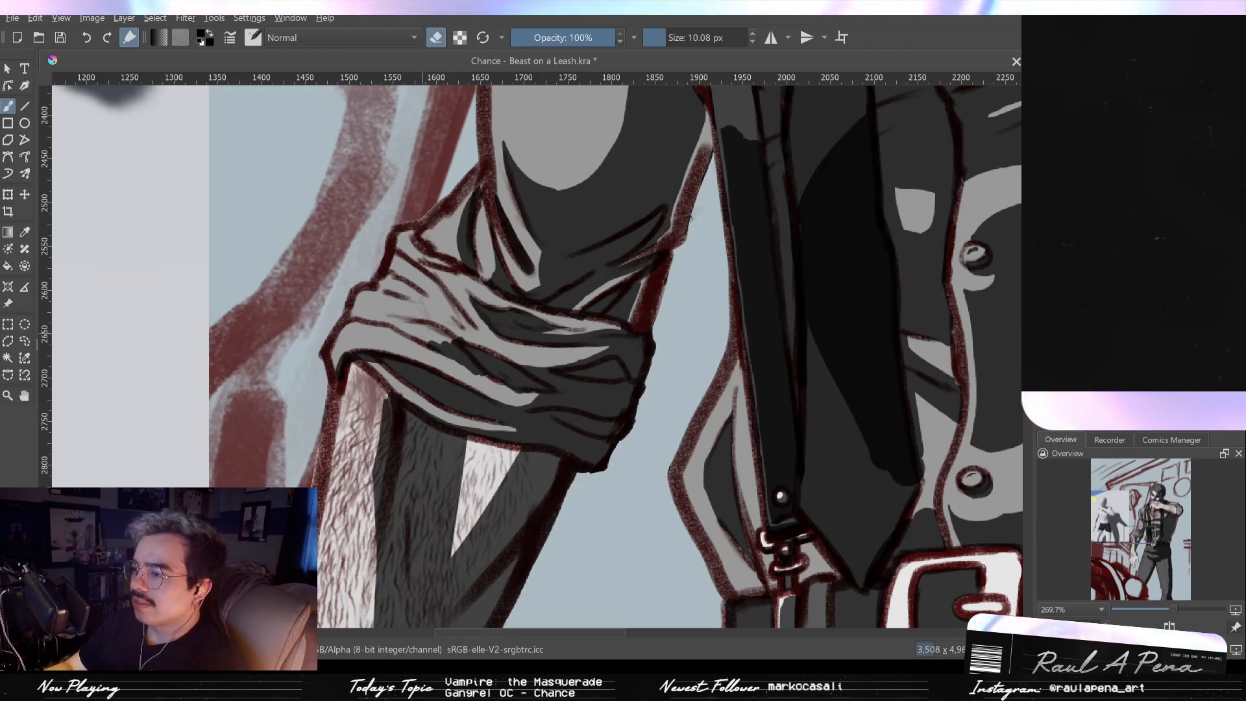
left_click_drag(442, 343, 423, 339)
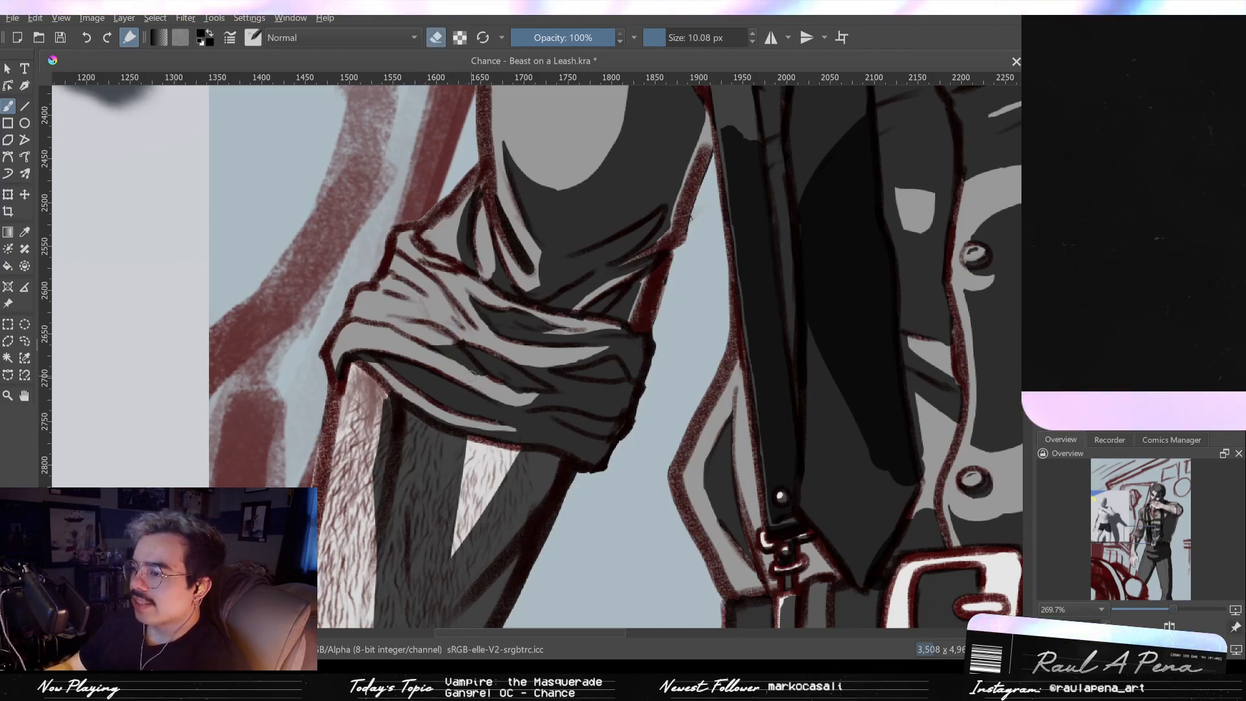
left_click_drag(513, 389, 525, 392)
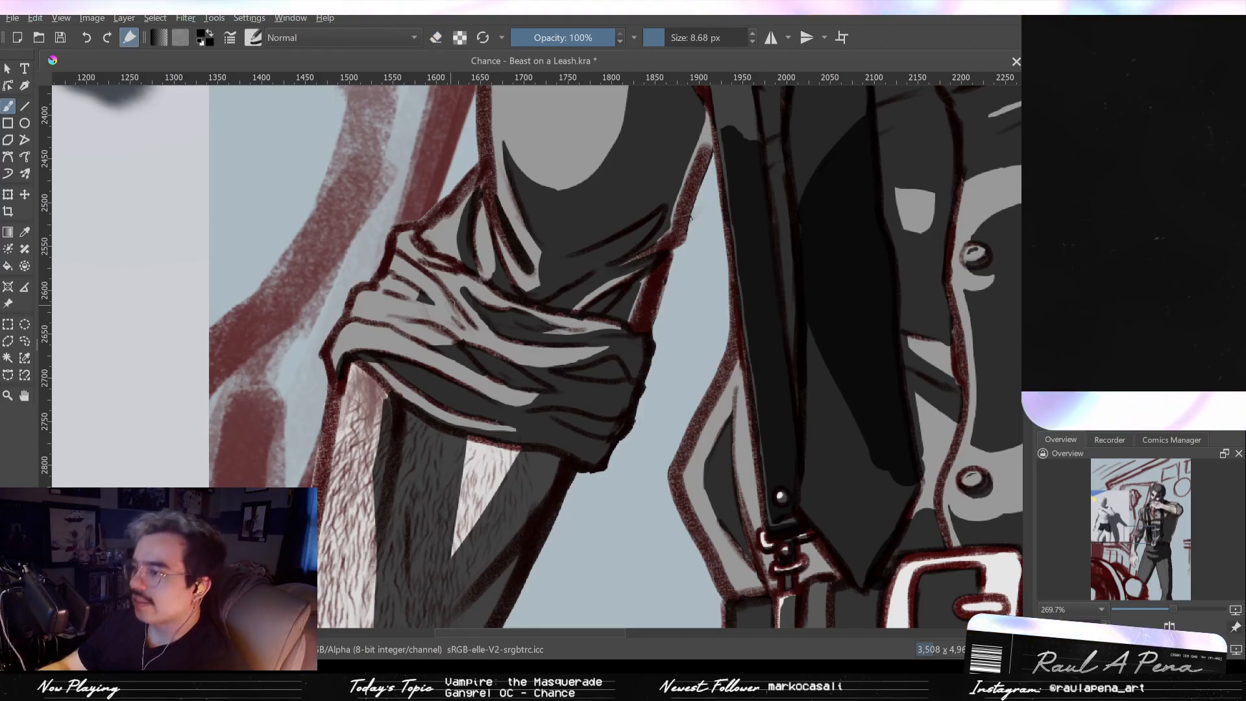
Step: Trim the crease at the rolled cuff's upper edge and erase a small highlight into its shadowed lower folds at 10.08 px
key("e")
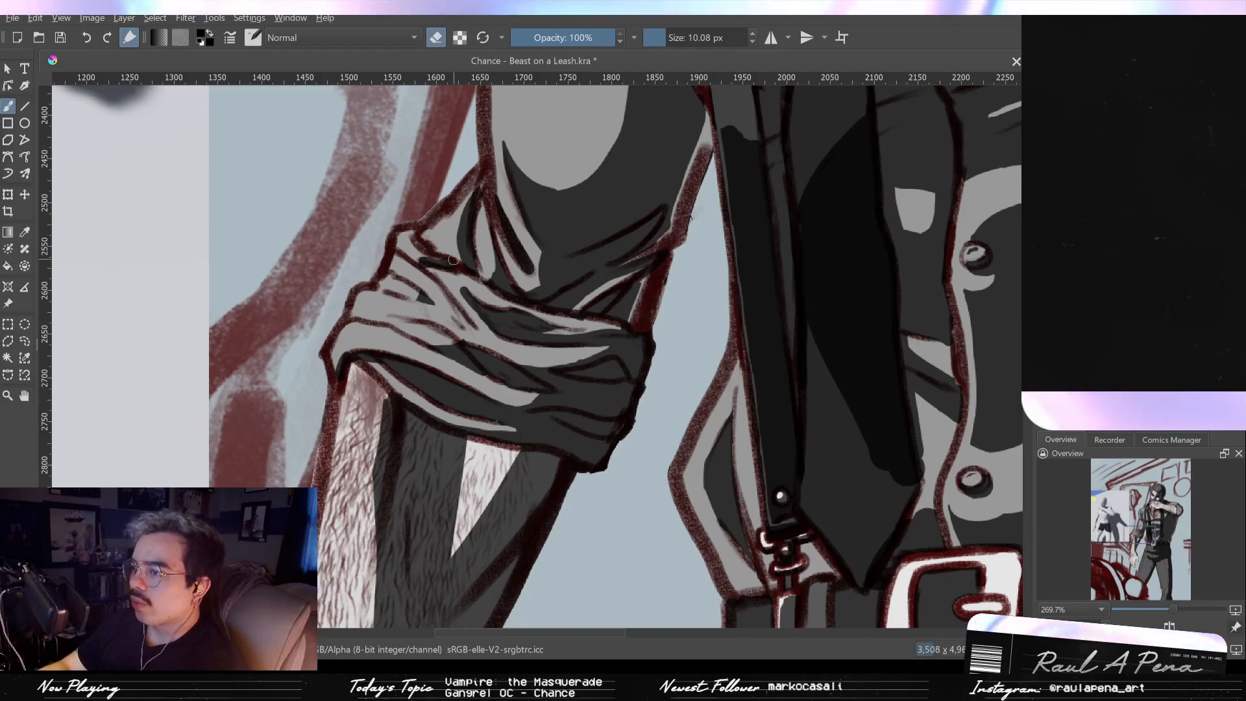
key("e")
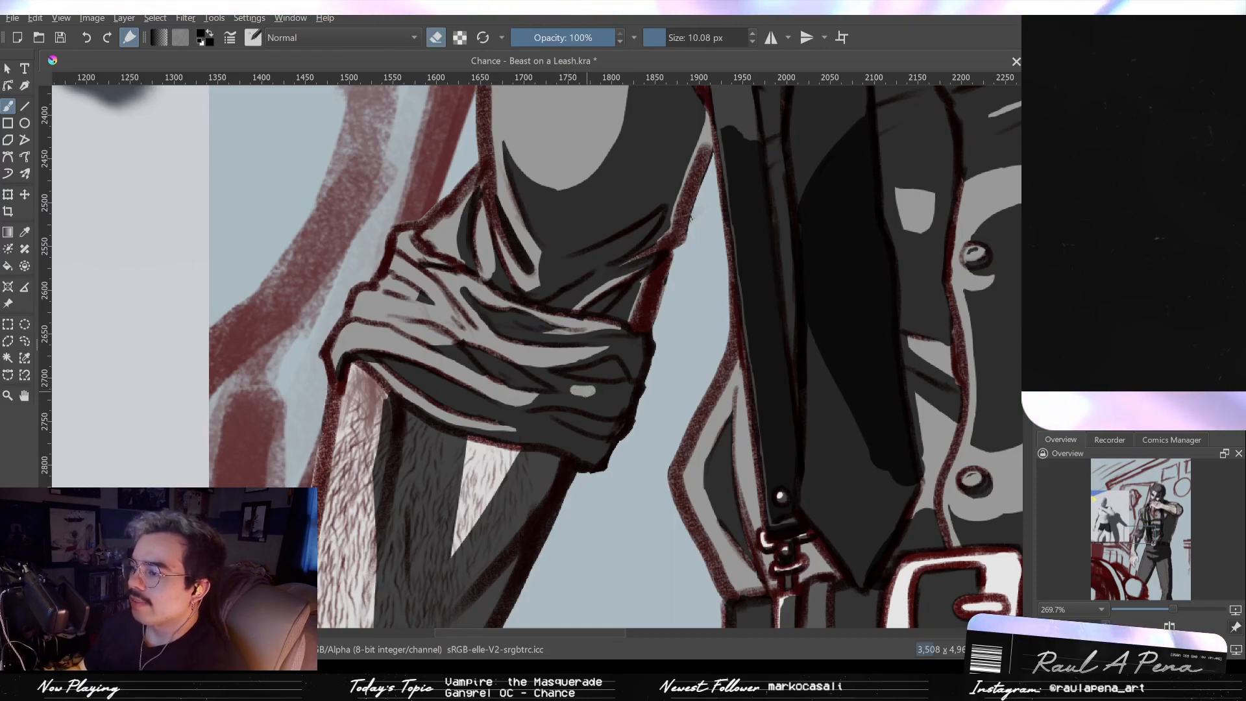
key("ctrl+z")
mouse_move(589, 390)
left_mouse_down()
mouse_move(570, 391)
mouse_move(593, 388)
left_mouse_up()
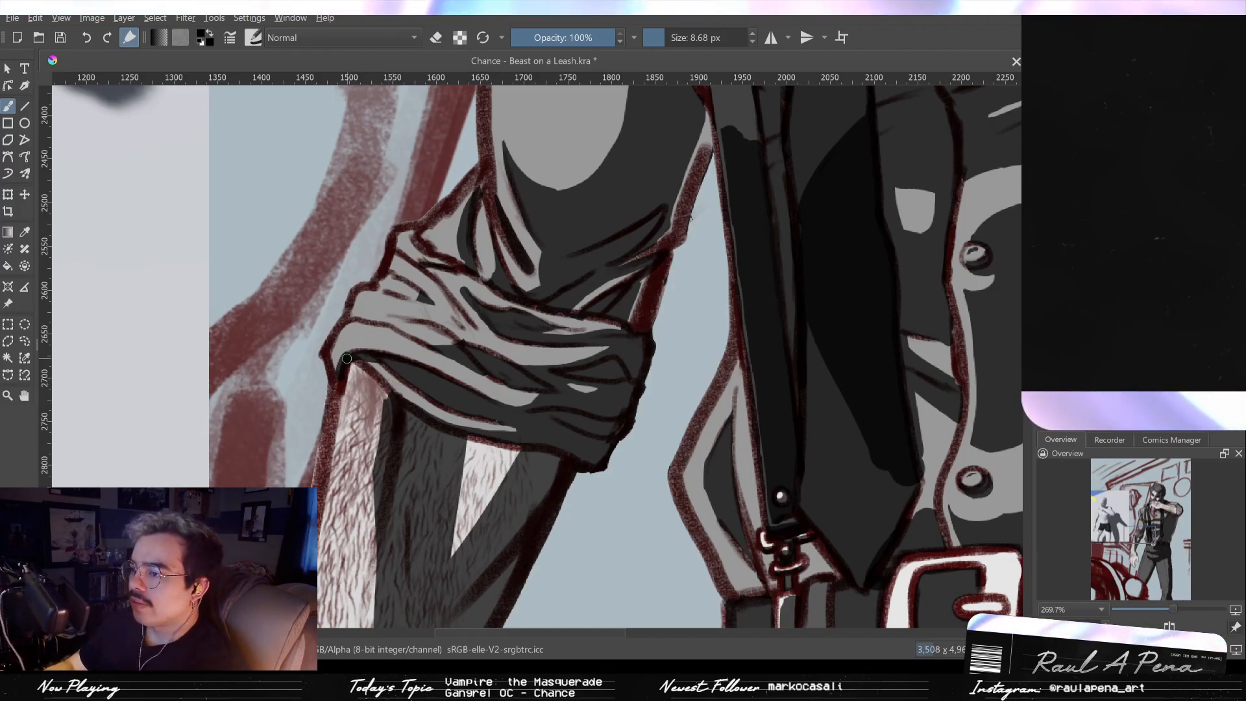
Step: Paint the rolled cuff's cast shadow onto the forearm and adjust the light patch beneath the cuff with a 14.15 px eraser
mouse_move(382, 395)
left_mouse_down()
mouse_move(383, 417)
mouse_move(387, 402)
mouse_move(401, 408)
mouse_move(378, 387)
left_mouse_up()
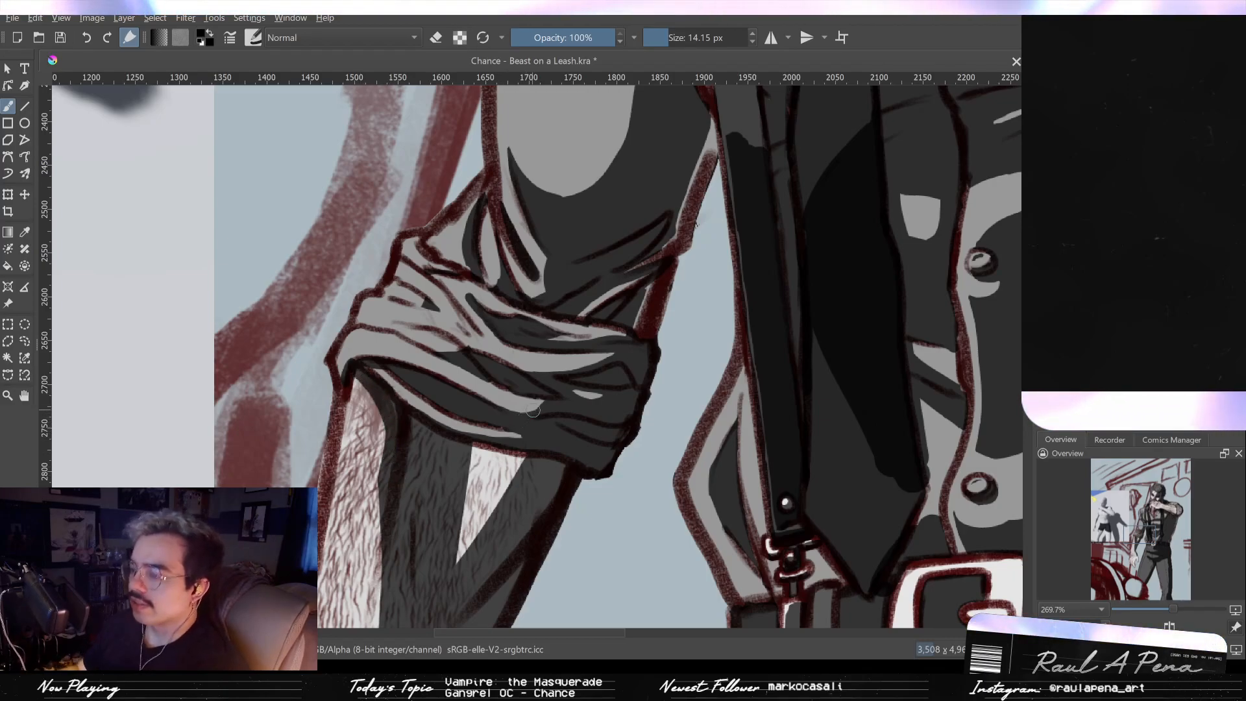
scroll(533, 410, "down", 3)
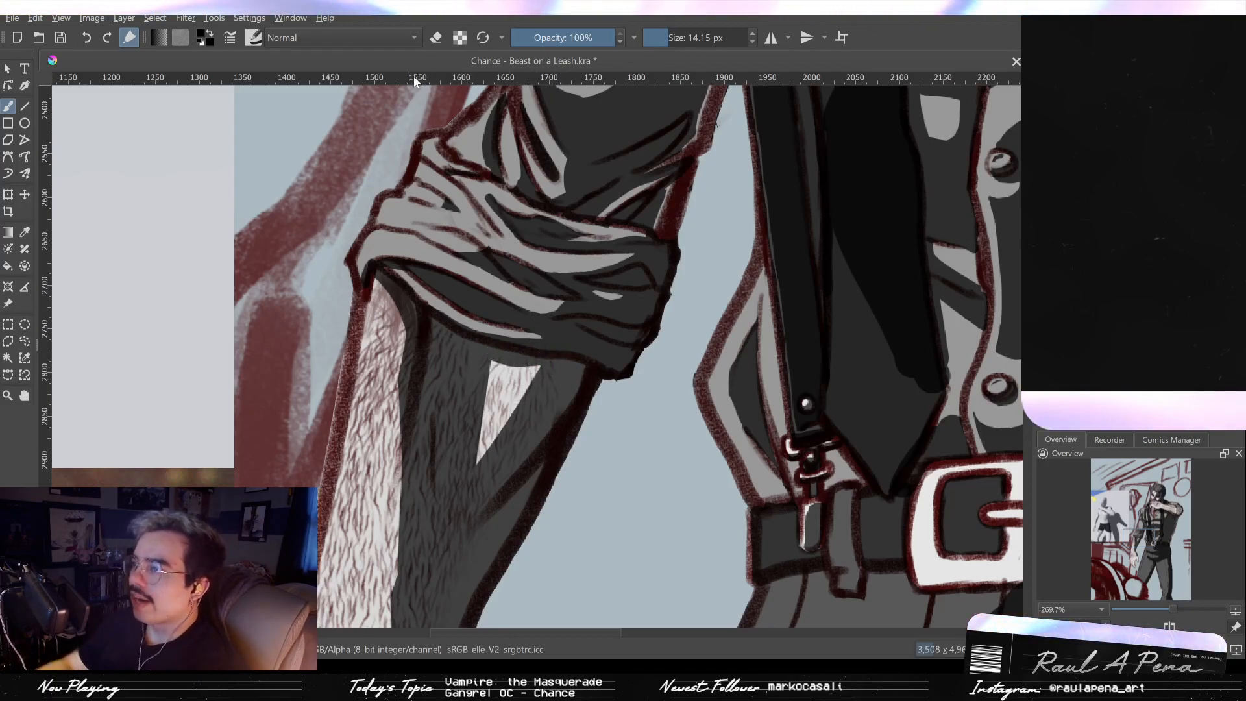
left_click(438, 37)
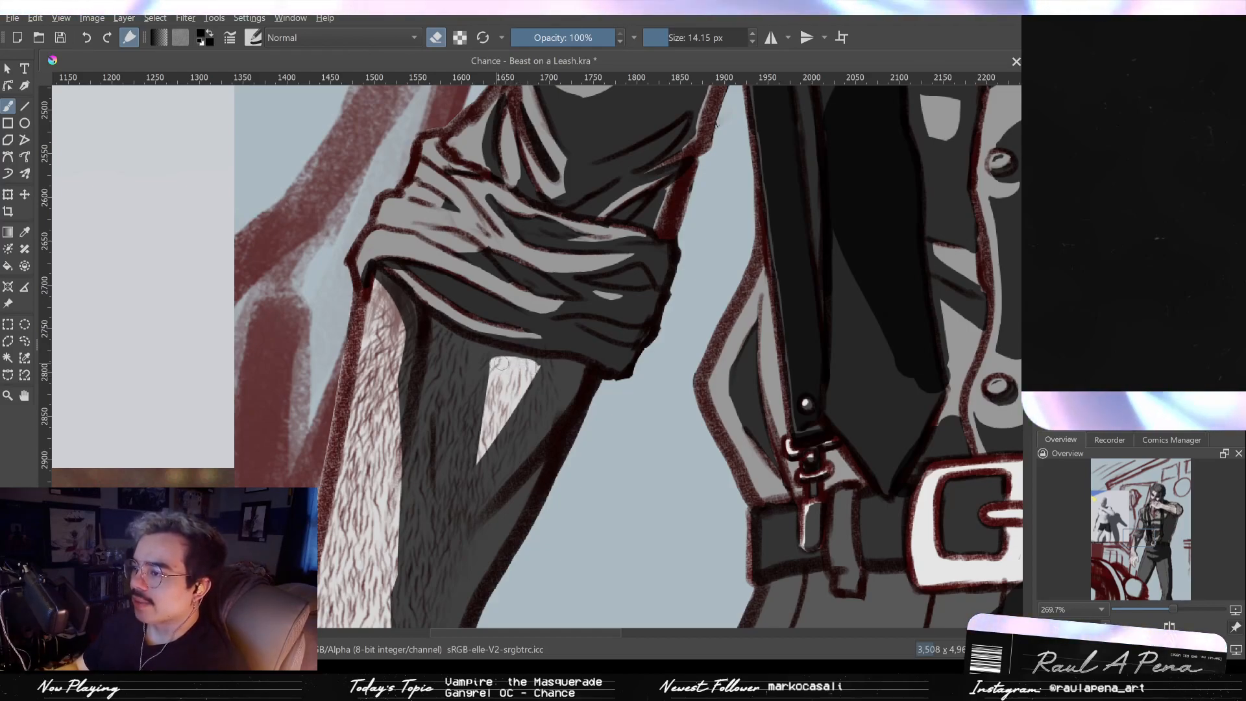
key("e")
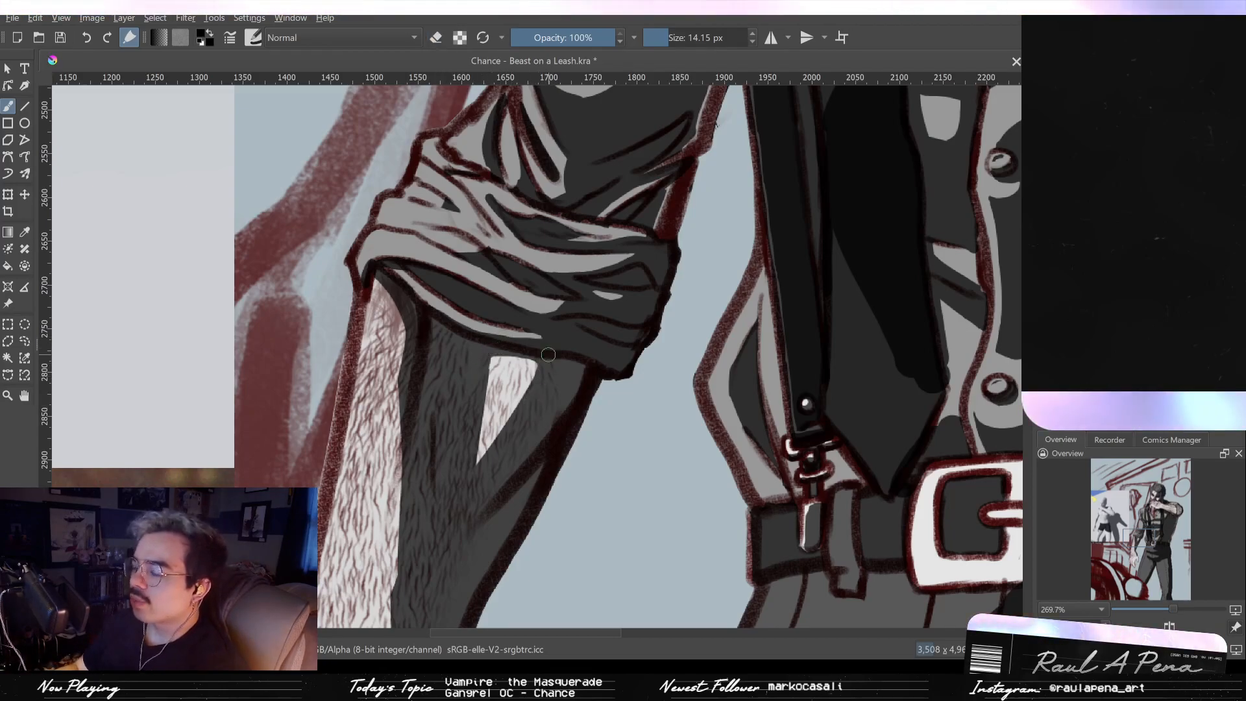
Step: Erase a thin rim of light along the inner edge of the forearm's shadow, down past the wrist, at 14.15 px
scroll(516, 421, "down", 3)
scroll(543, 339, "down", 2, "ctrl")
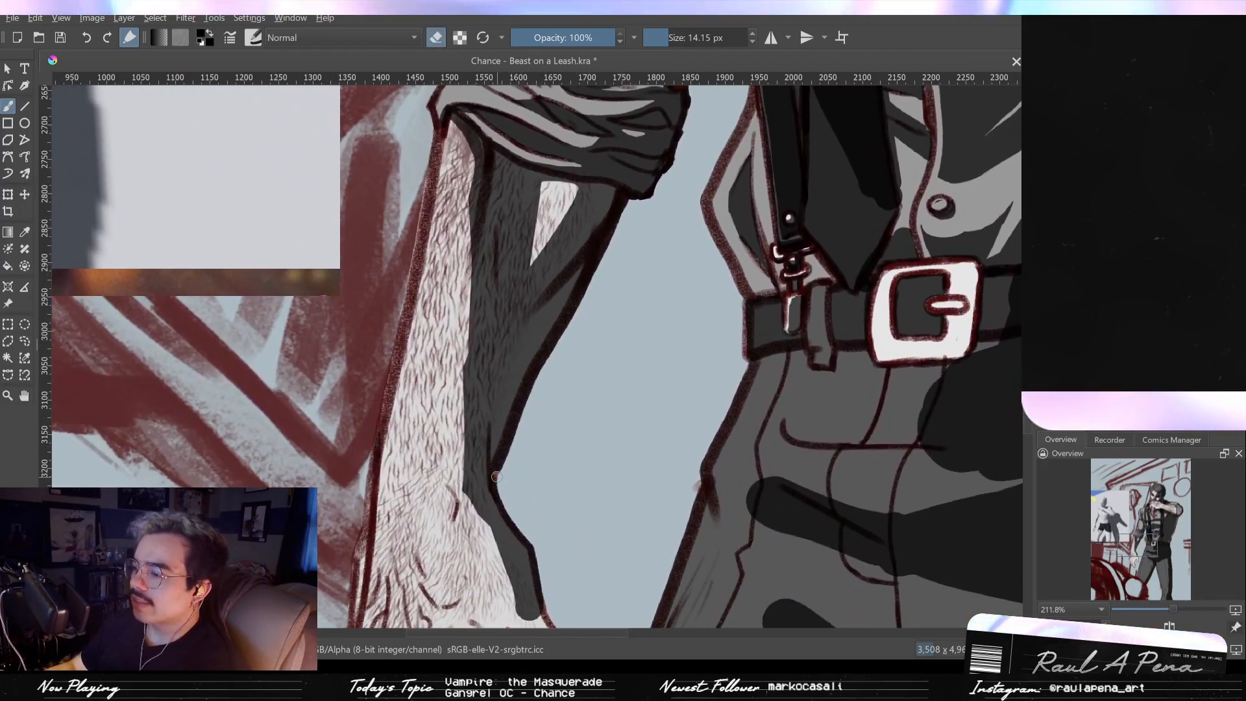
mouse_move(496, 477)
left_mouse_down()
mouse_move(536, 361)
mouse_move(620, 212)
left_mouse_up()
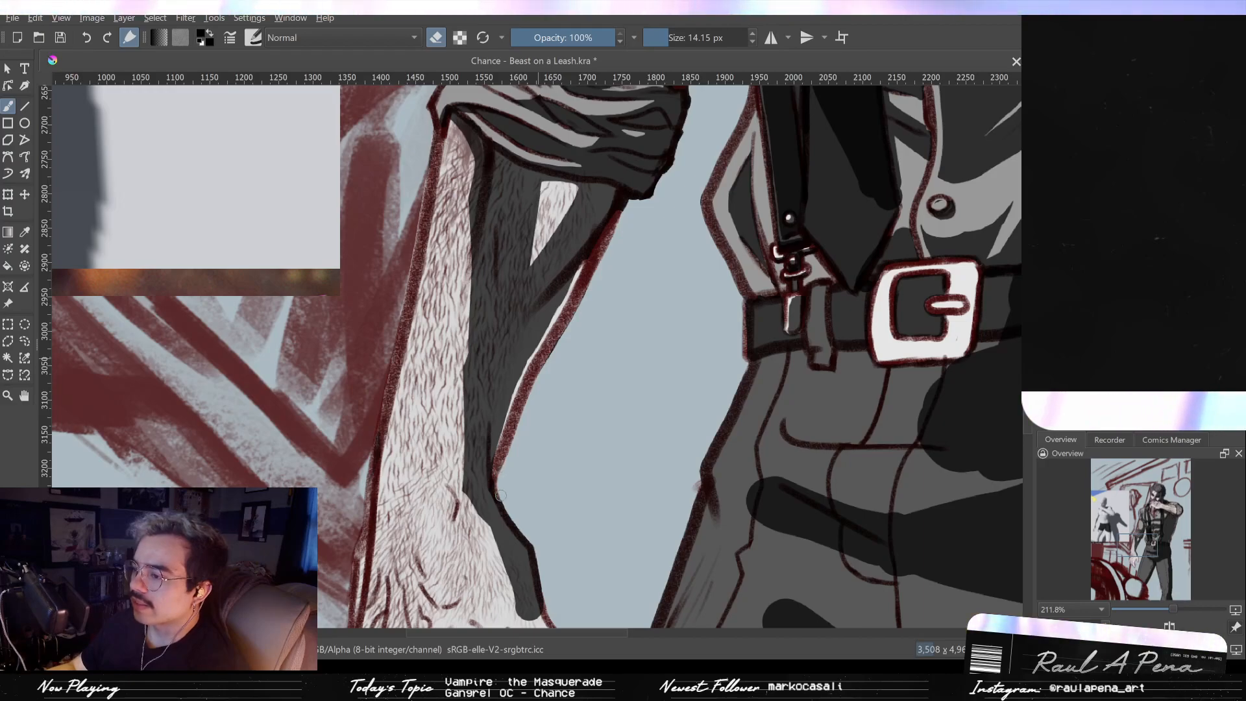
mouse_move(491, 473)
left_mouse_down()
mouse_move(485, 417)
mouse_move(499, 515)
mouse_move(482, 417)
left_mouse_up()
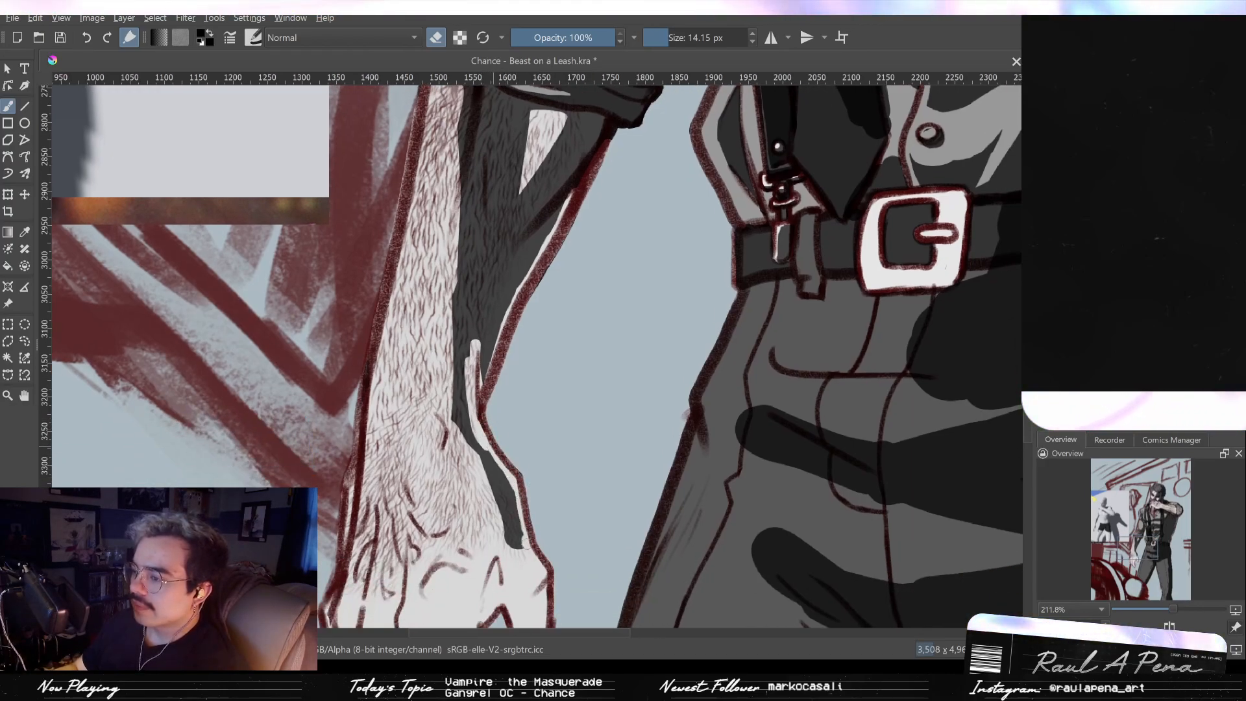
Step: Try erasing a light streak up through the forearm shadow above the wrist and paint it over at 18.20 px
left_click_drag(466, 320, 466, 386, "shift")
key("ctrl+z")
left_click_drag(475, 326, 469, 326, "shift")
left_click_drag(470, 323, 467, 352)
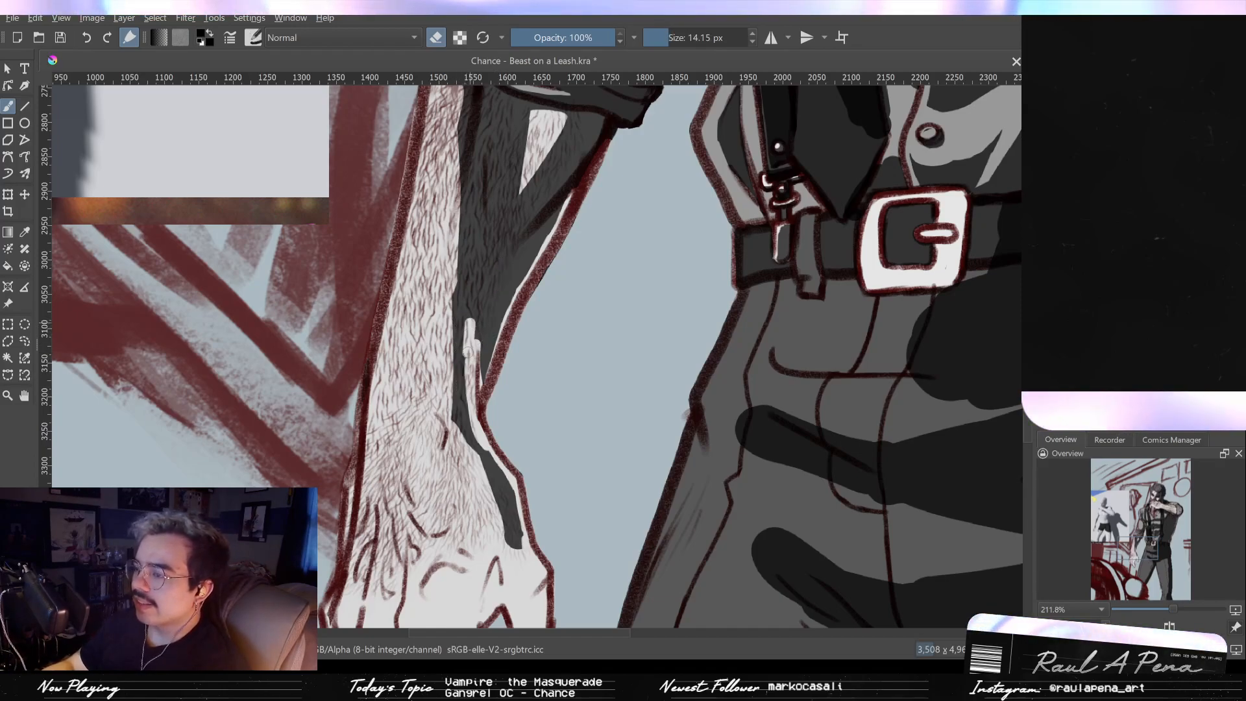
key("e")
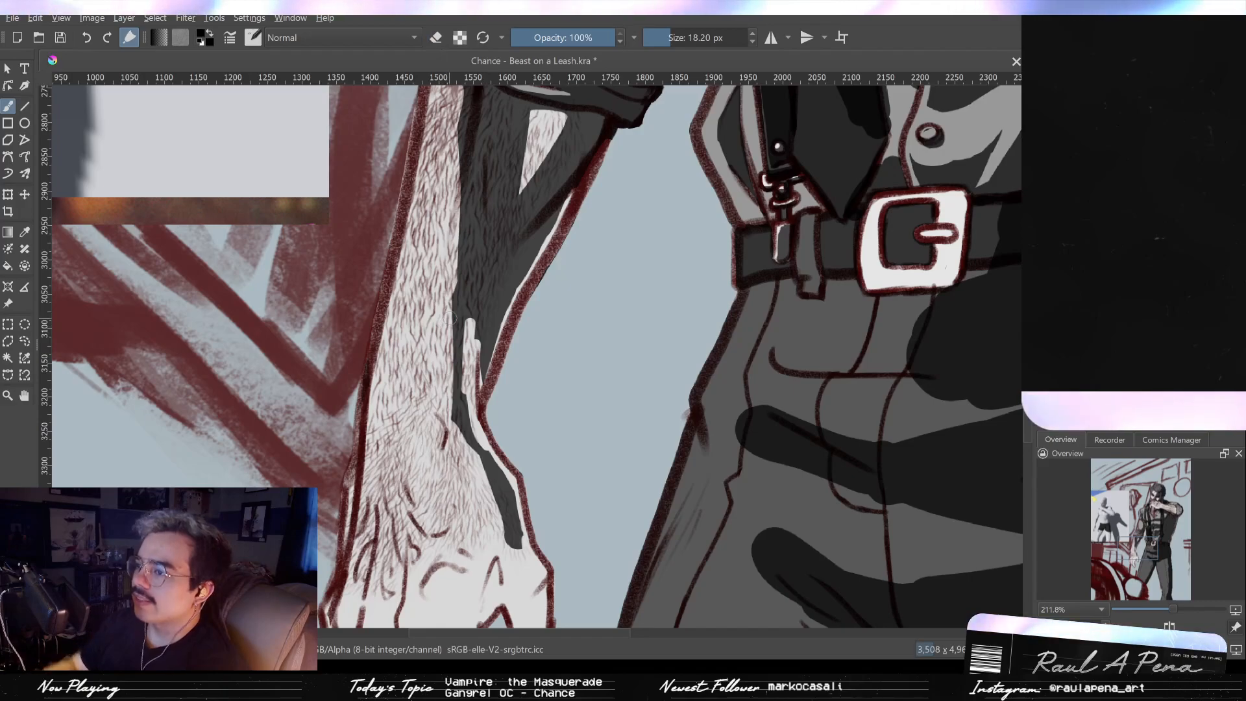
left_click_drag(464, 310, 469, 391)
left_click_drag(466, 348, 470, 390)
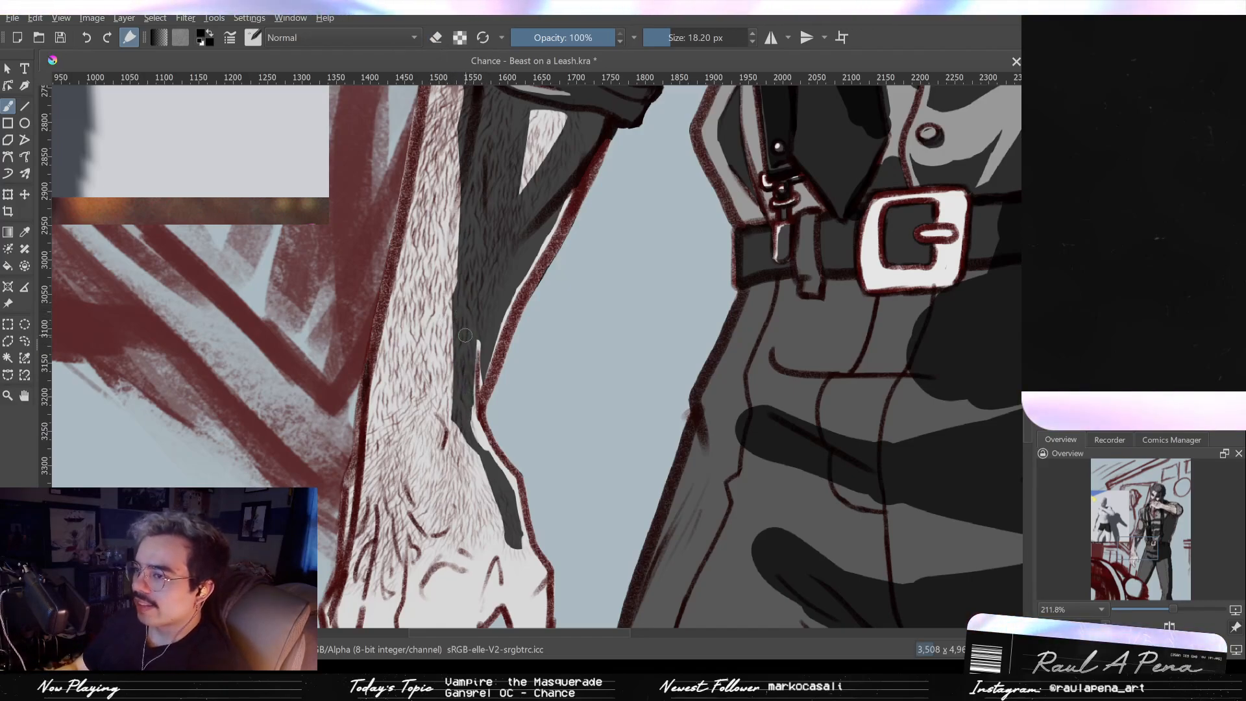
left_click(438, 38)
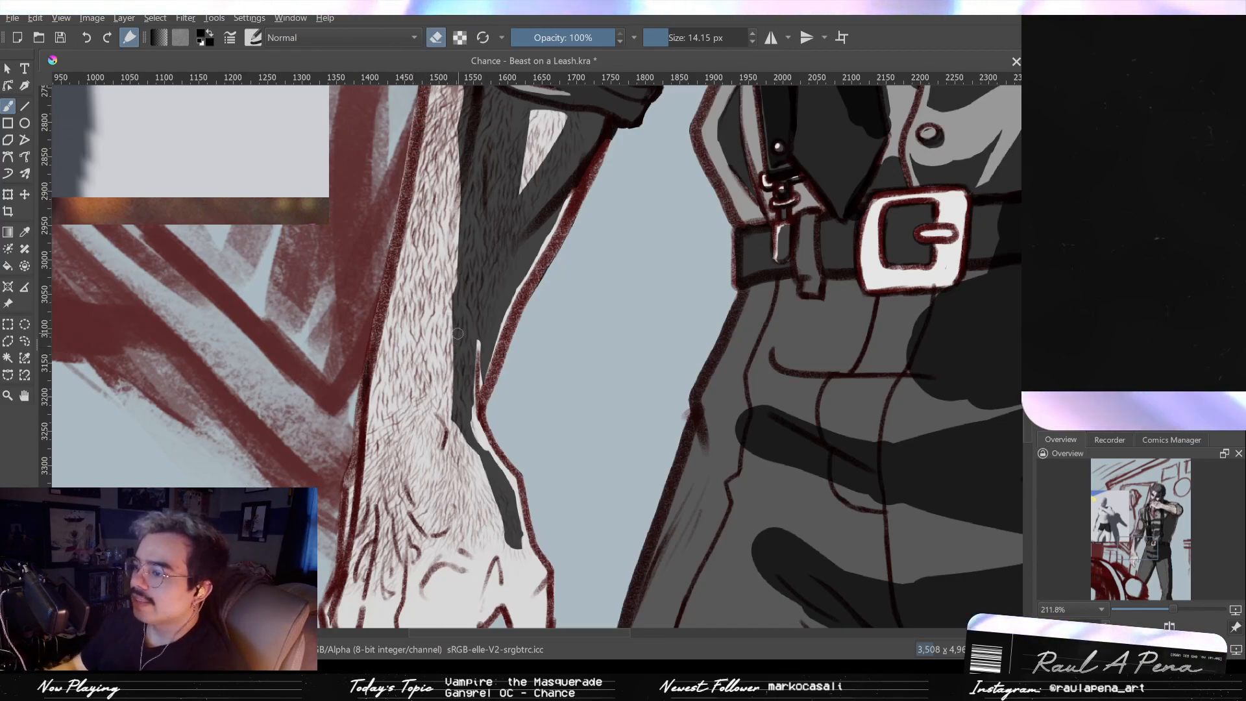
left_click_drag(458, 330, 467, 423)
key("ctrl+z")
key("e")
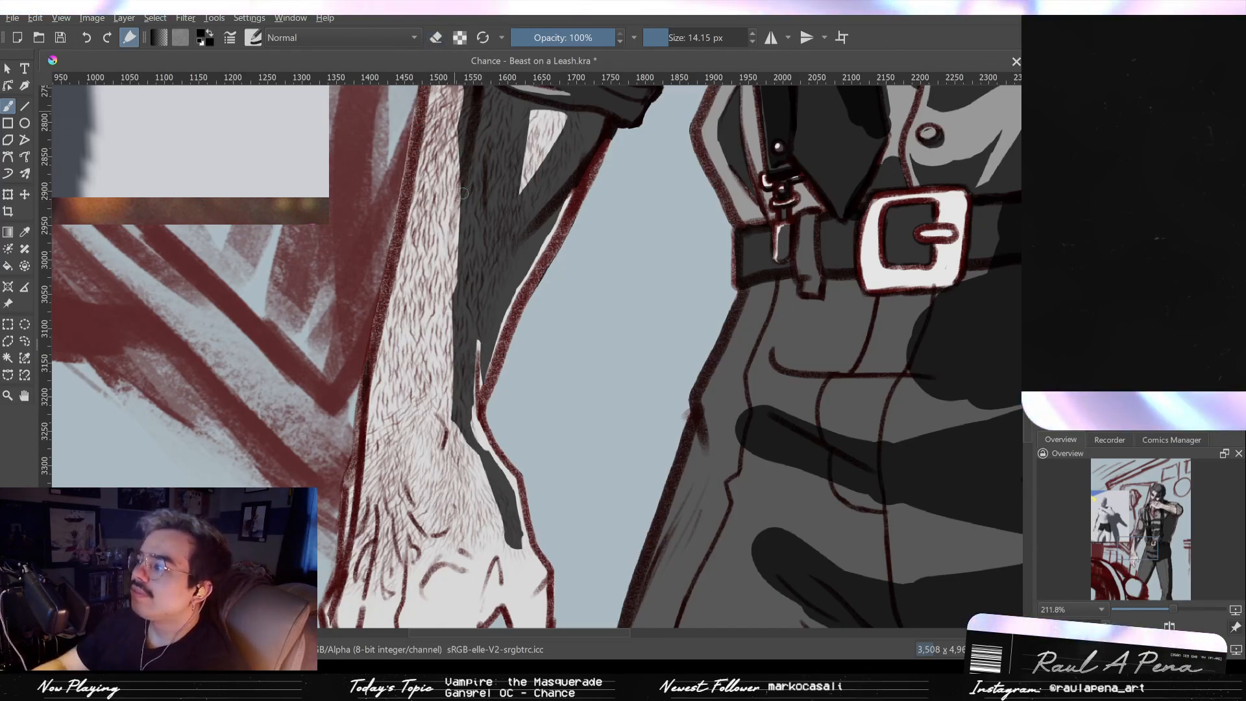
Step: Fill the light sliver above the wrist with a 3.44 px brush and clean up the forearm's rim light with an 18.20 px eraser
left_click_drag(497, 337, 489, 336)
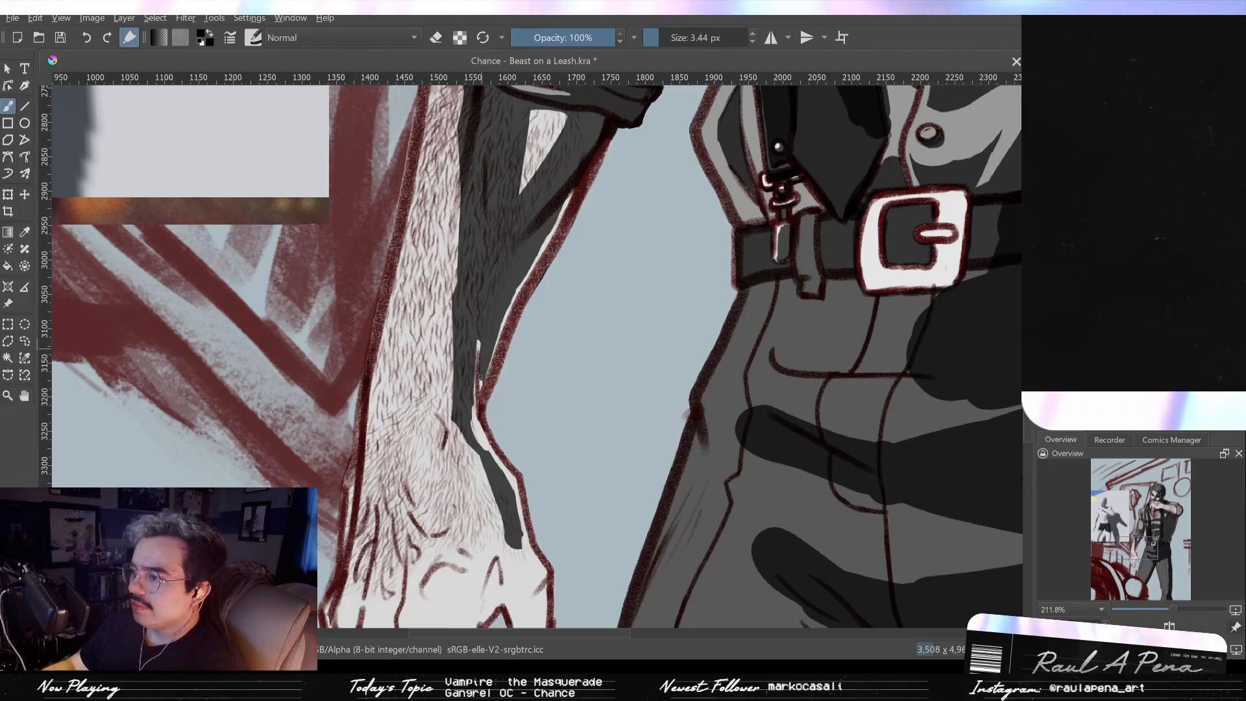
left_click_drag(481, 388, 480, 370)
key("e")
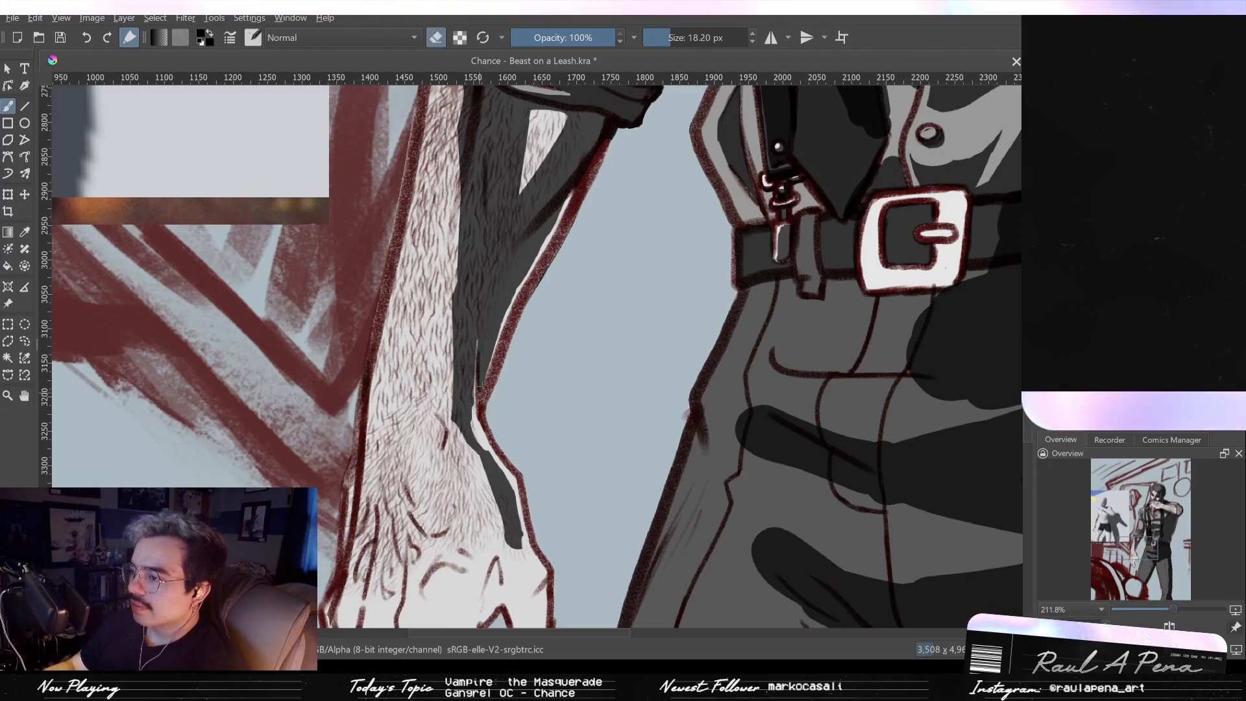
left_click_drag(491, 359, 486, 389)
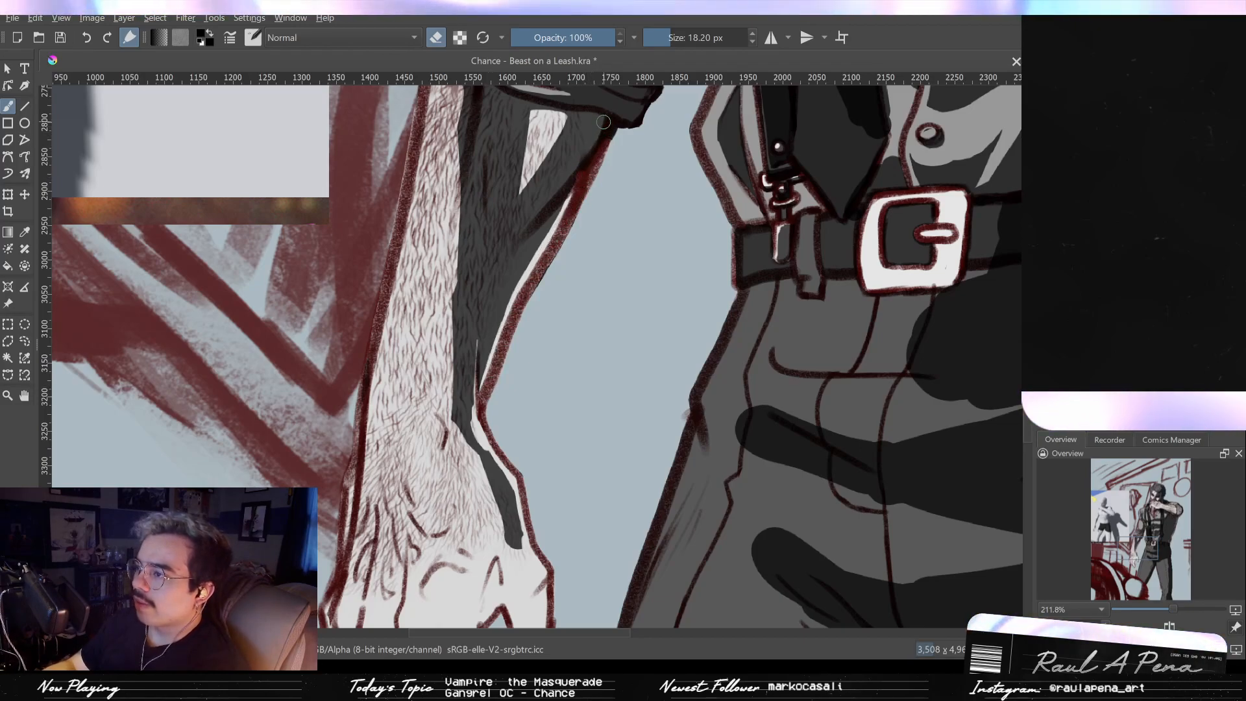
Step: Erase a diagonal light streak into the forearm shadow below the rolled cuff and taper its lower end with a 24.32 px brush
key("e")
left_click_drag(605, 117, 505, 267)
left_click_drag(516, 224, 556, 175)
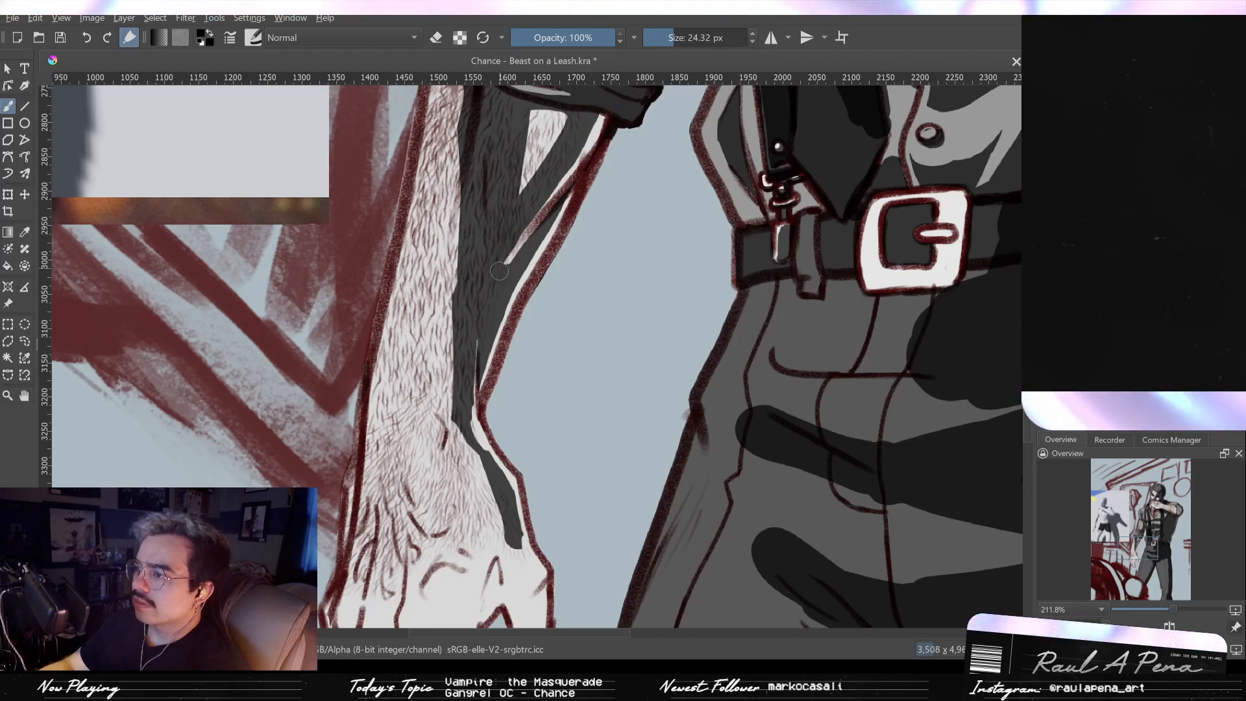
left_click_drag(512, 270, 529, 250)
Step: Widen the lower forearm's shadow toward the back of the wrist at 24.32 px and shape its edge with an 18.20 px eraser
mouse_move(465, 326)
left_mouse_down()
mouse_move(498, 270)
mouse_move(484, 244)
mouse_move(479, 365)
mouse_move(484, 336)
mouse_move(534, 457)
left_mouse_up()
key("ctrl+z")
mouse_move(510, 401)
left_mouse_down()
mouse_move(484, 247)
mouse_move(538, 322)
left_mouse_up()
left_click(479, 363)
key("ctrl+z")
left_click_drag(479, 258, 488, 283)
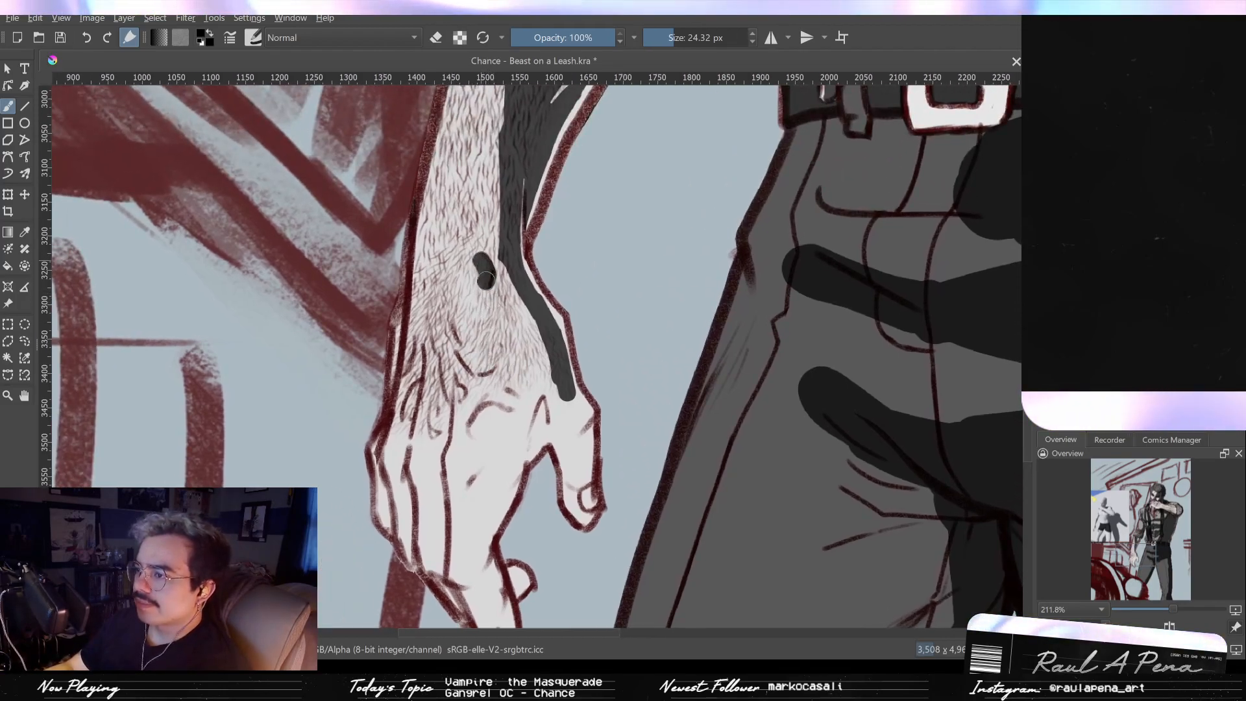
left_click_drag(501, 240, 497, 323)
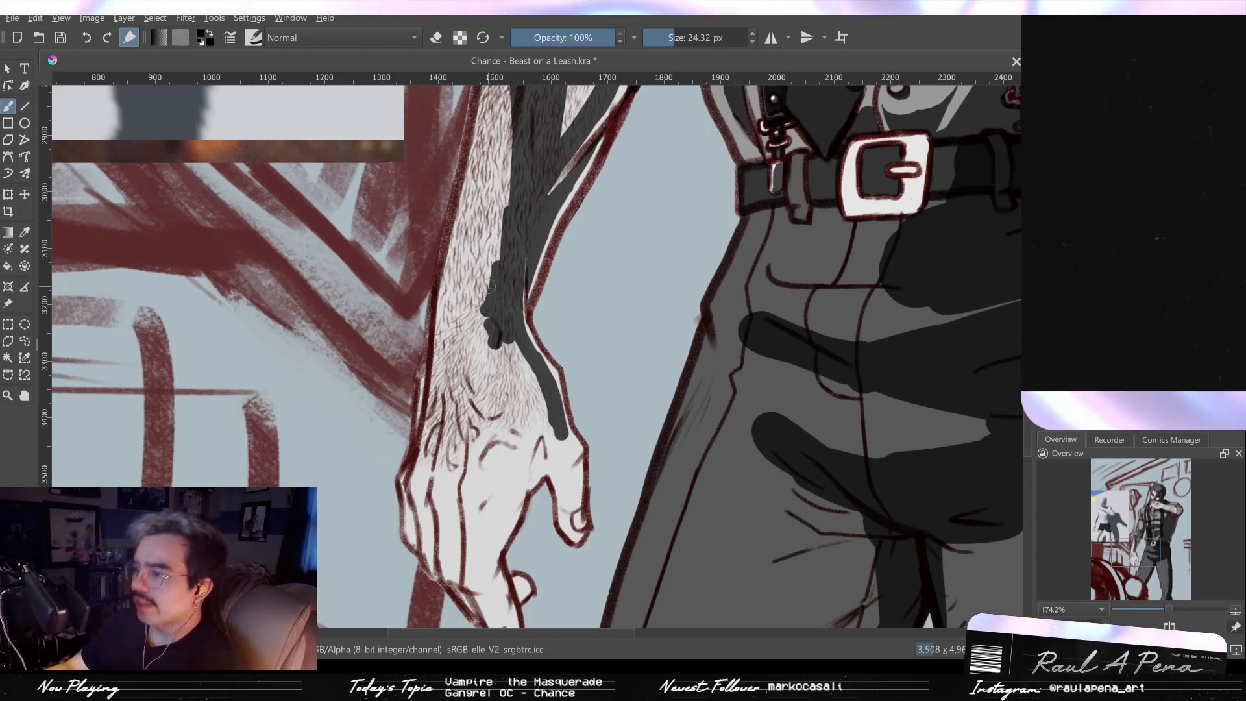
mouse_move(484, 296)
left_mouse_down()
mouse_move(497, 320)
mouse_move(519, 222)
mouse_move(488, 311)
mouse_move(526, 206)
left_mouse_up()
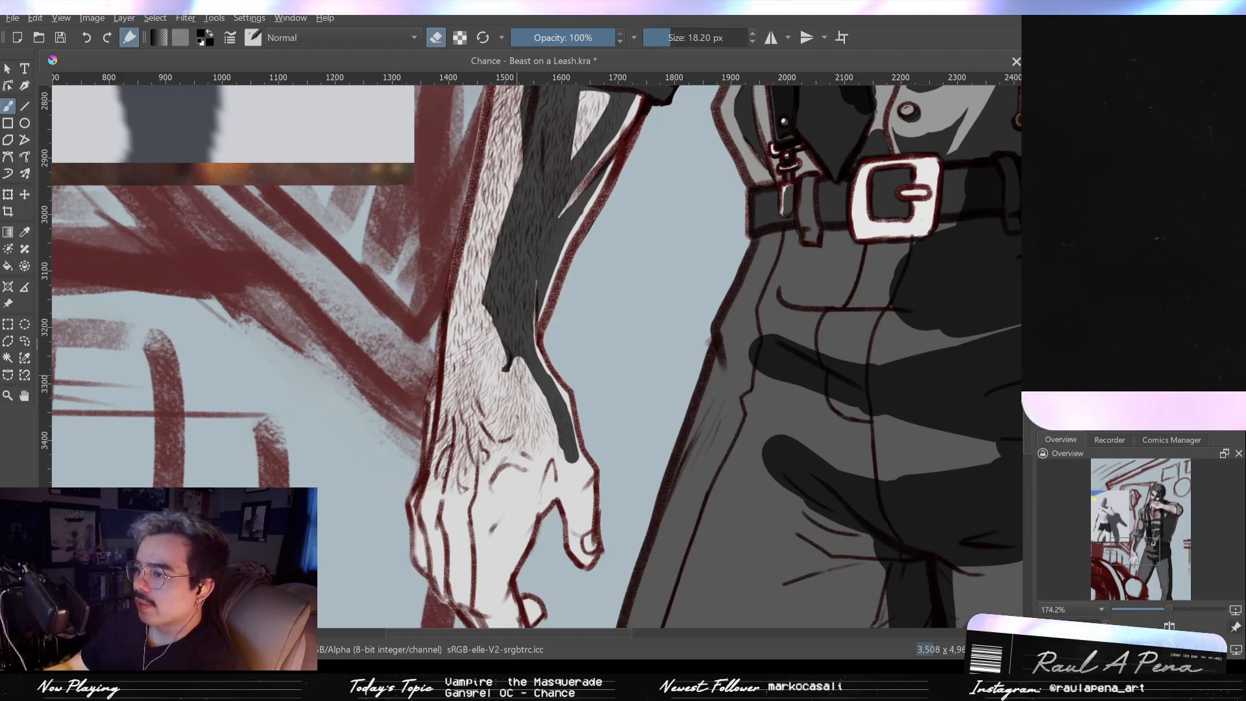
Step: Narrow the wrist shadow to a point with a 31.98 px eraser and shape a crescent shadow on the back of the hand
scroll(521, 338, "down", 3)
left_click_drag(506, 292, 534, 347)
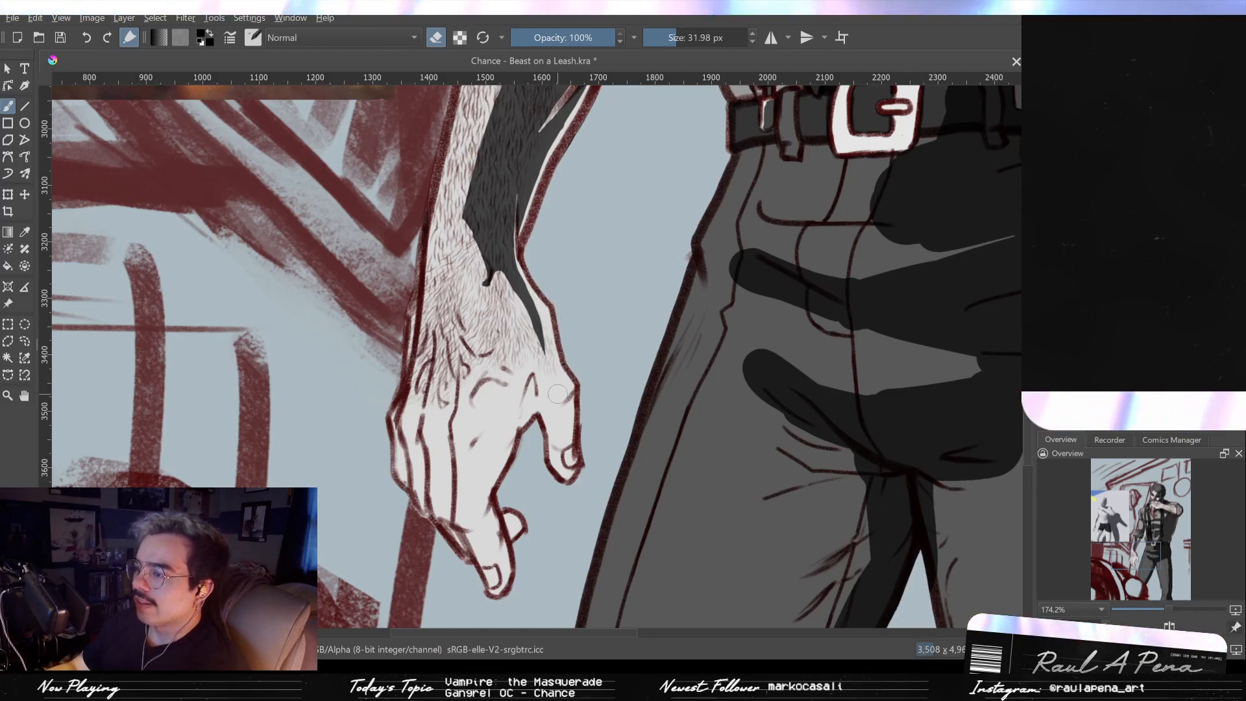
key("e")
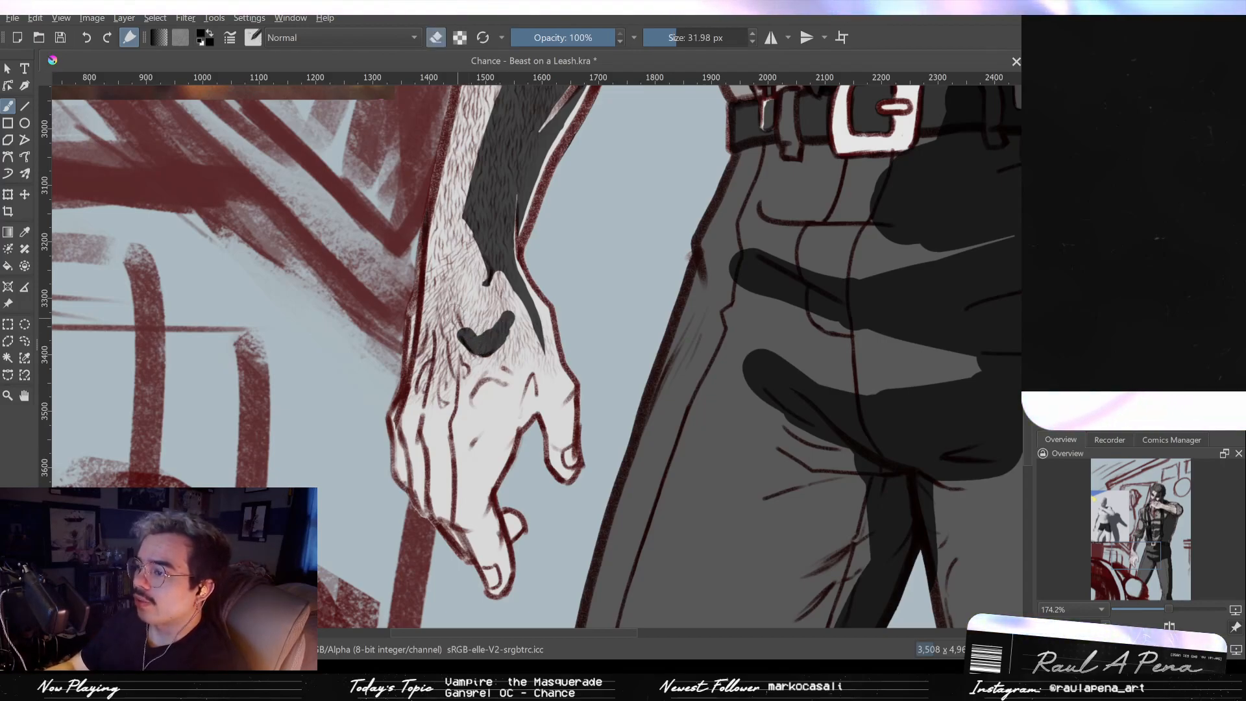
left_click_drag(476, 331, 510, 306)
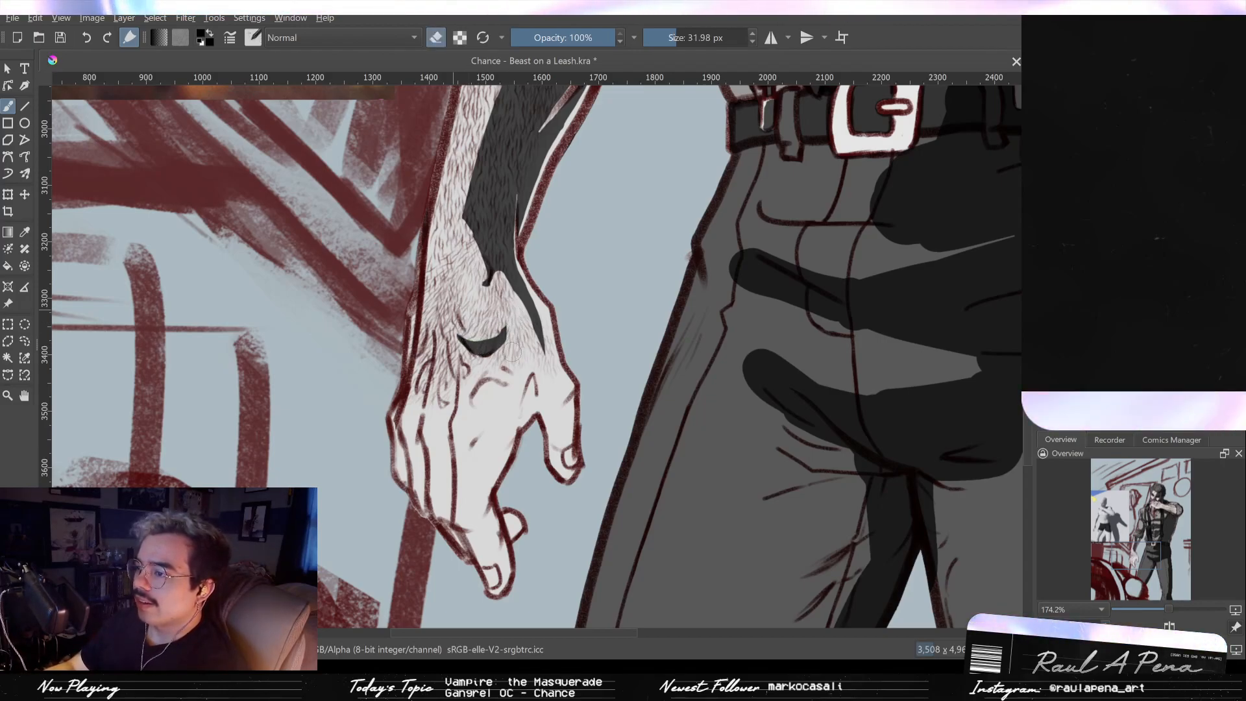
Step: Paint the shadow from the wrist across the hand to the thumb base at 24.32 px and trim it with a 31.98 px eraser
mouse_move(510, 367)
left_mouse_down()
mouse_move(527, 341)
mouse_move(522, 360)
mouse_move(532, 335)
mouse_move(520, 292)
mouse_move(520, 360)
mouse_move(518, 322)
mouse_move(520, 351)
left_mouse_up()
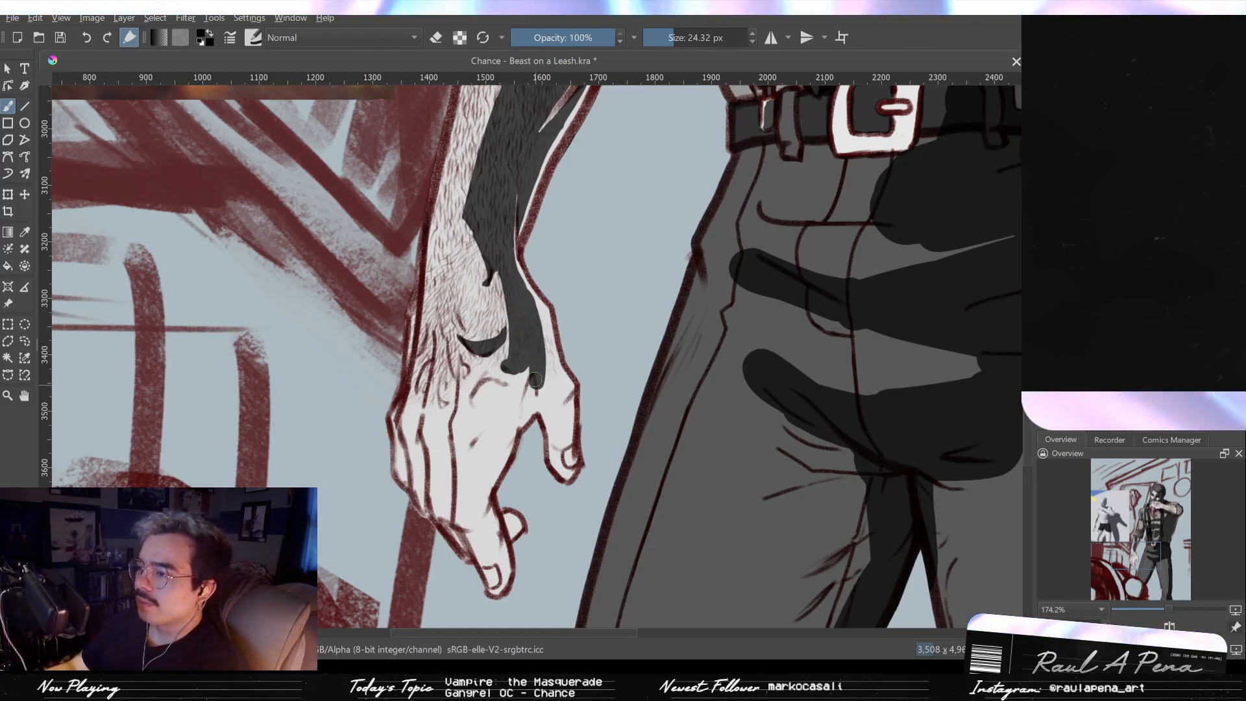
left_click_drag(527, 373, 516, 405)
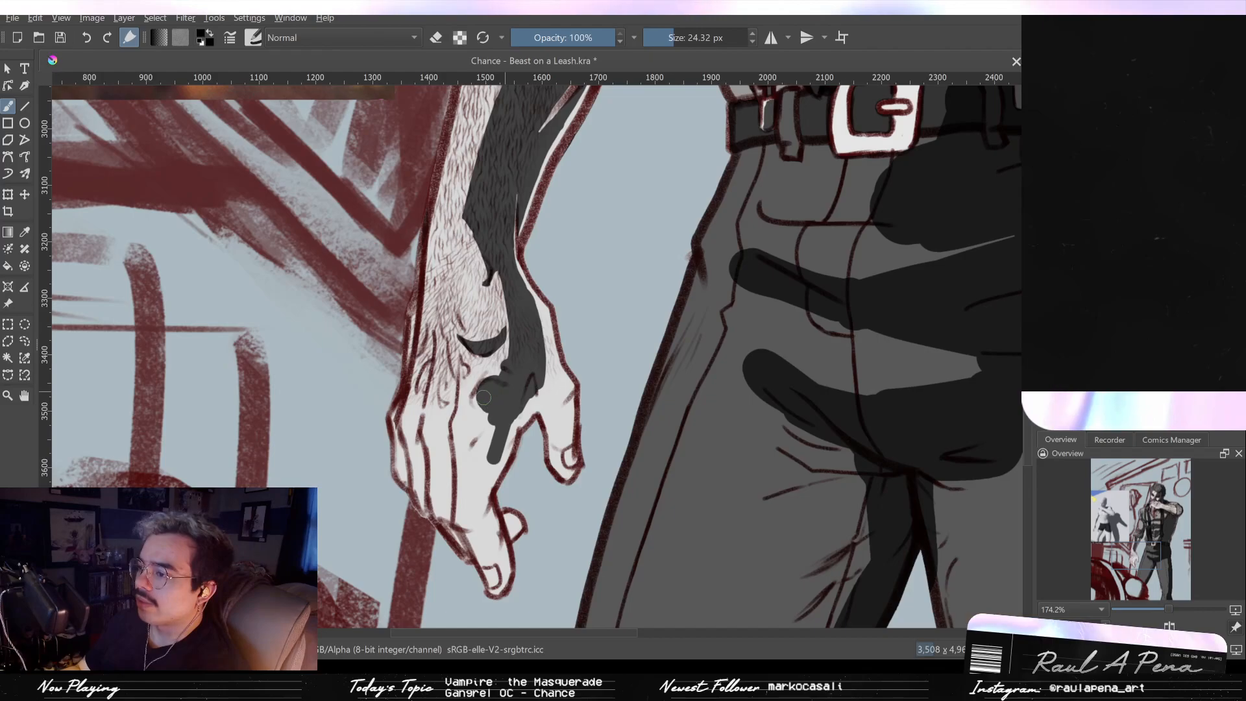
mouse_move(495, 437)
left_mouse_down()
mouse_move(506, 373)
mouse_move(500, 417)
left_mouse_up()
key("e")
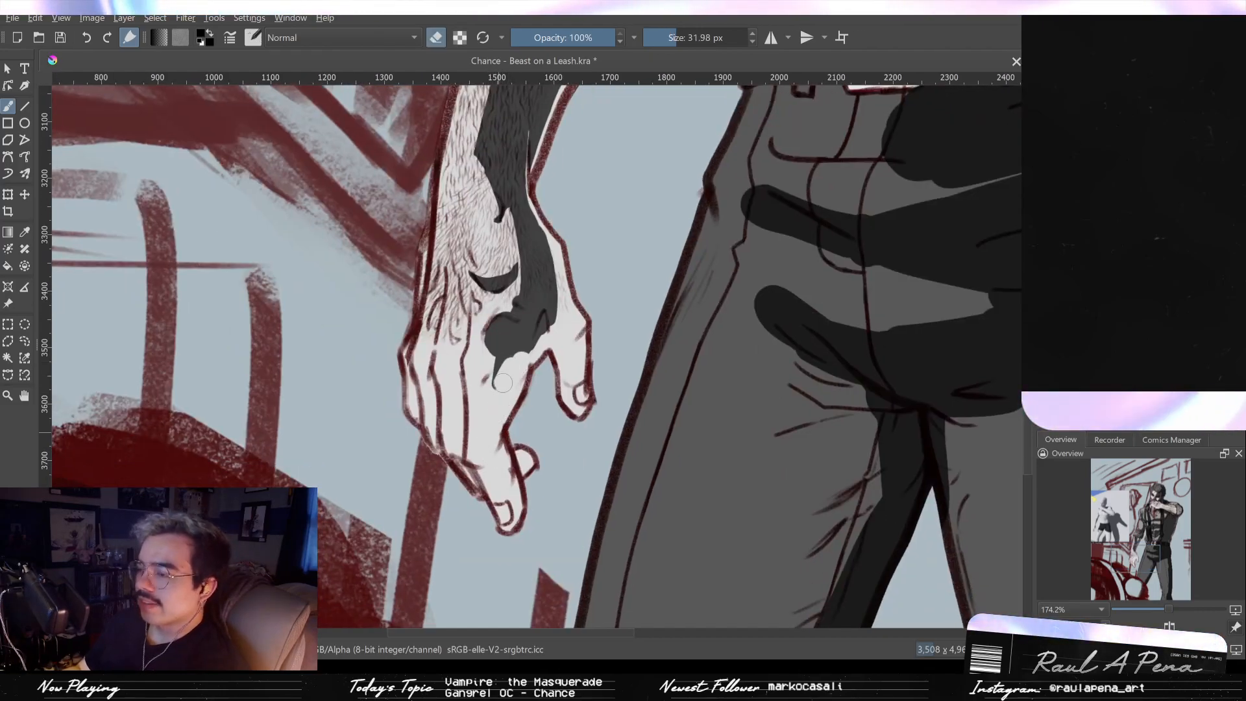
mouse_move(513, 354)
left_mouse_down()
mouse_move(543, 319)
mouse_move(529, 348)
mouse_move(552, 332)
mouse_move(557, 351)
mouse_move(549, 293)
mouse_move(567, 416)
mouse_move(553, 469)
left_mouse_up()
left_click_drag(567, 308, 548, 405)
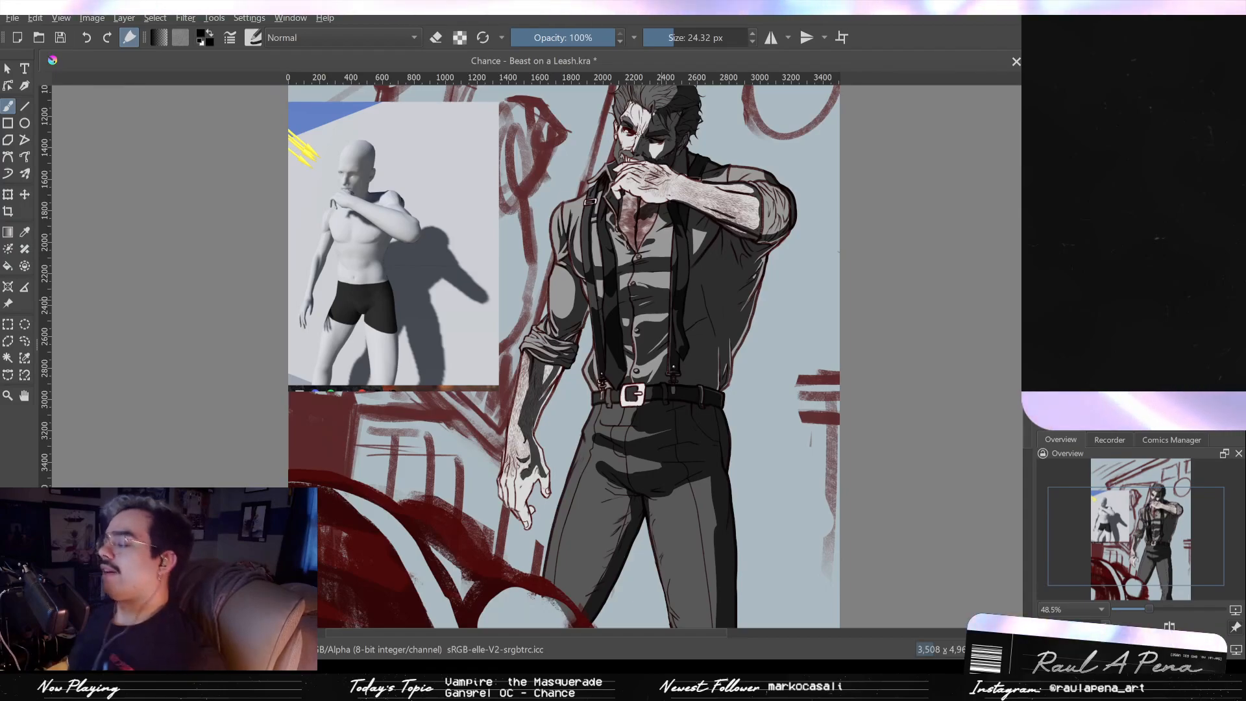
Step: Extend the hand shadow down over the index knuckle and dab a round shadow on the neighbouring knuckle at 24.32 px
left_click_drag(477, 523, 479, 399)
left_click_drag(604, 380, 571, 306)
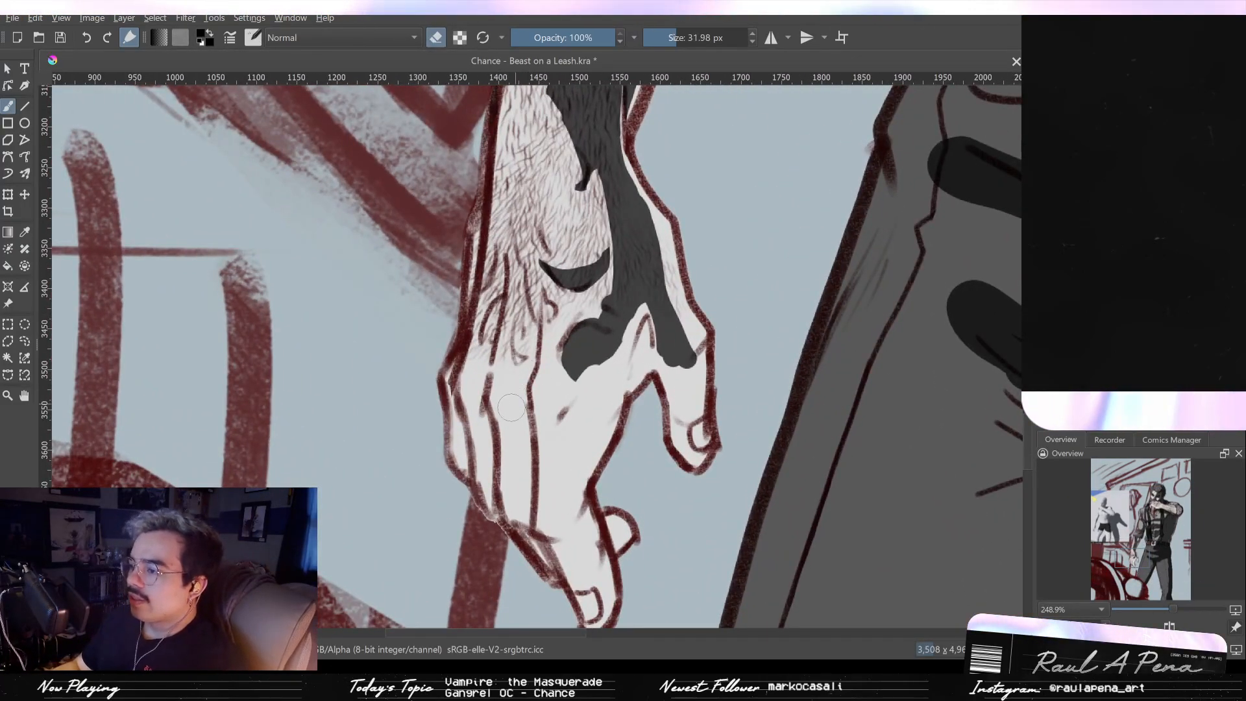
key("ctrl+z")
mouse_move(566, 400)
left_mouse_down()
mouse_move(571, 388)
mouse_move(556, 418)
mouse_move(571, 355)
left_mouse_up()
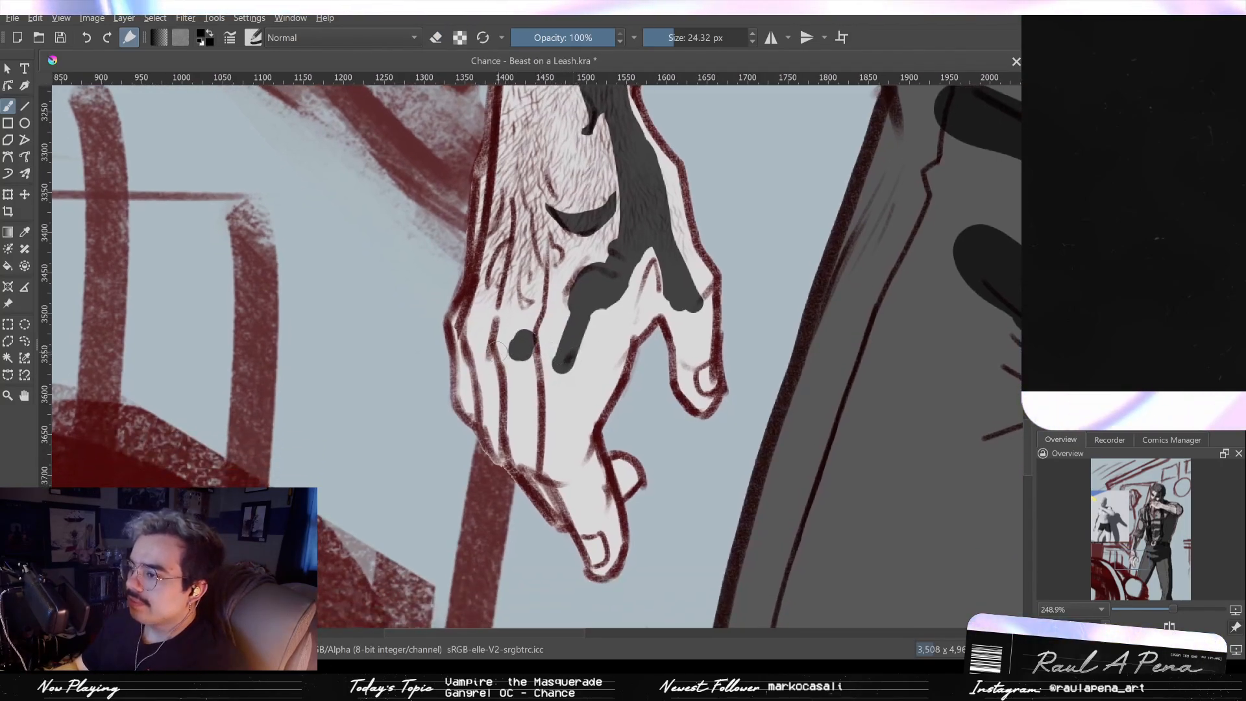
Step: Try narrow tendon shadows between the knuckles and wrist with an 11.95 px brush and lengthen the crescent's upper arm
mouse_move(499, 267)
left_mouse_down("shift")
mouse_move(488, 267)
mouse_move(504, 330)
mouse_move(535, 347)
mouse_move(536, 300)
left_mouse_up("shift")
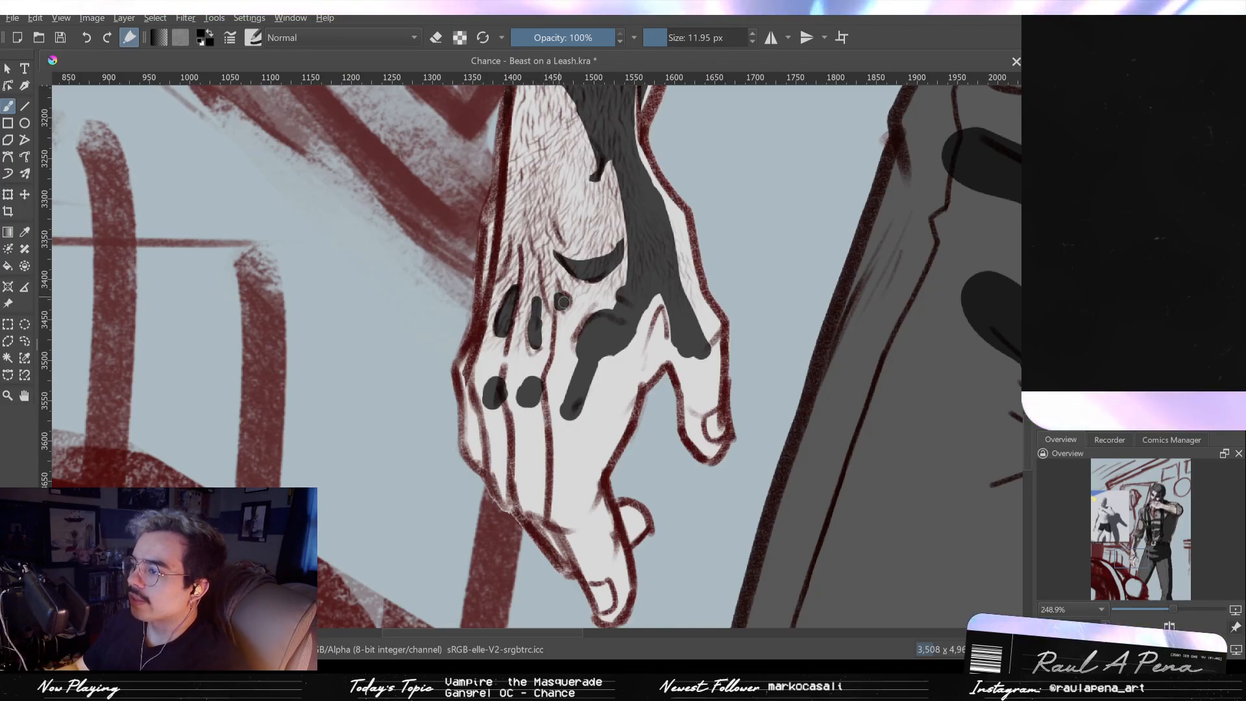
left_click_drag(550, 320, 549, 306)
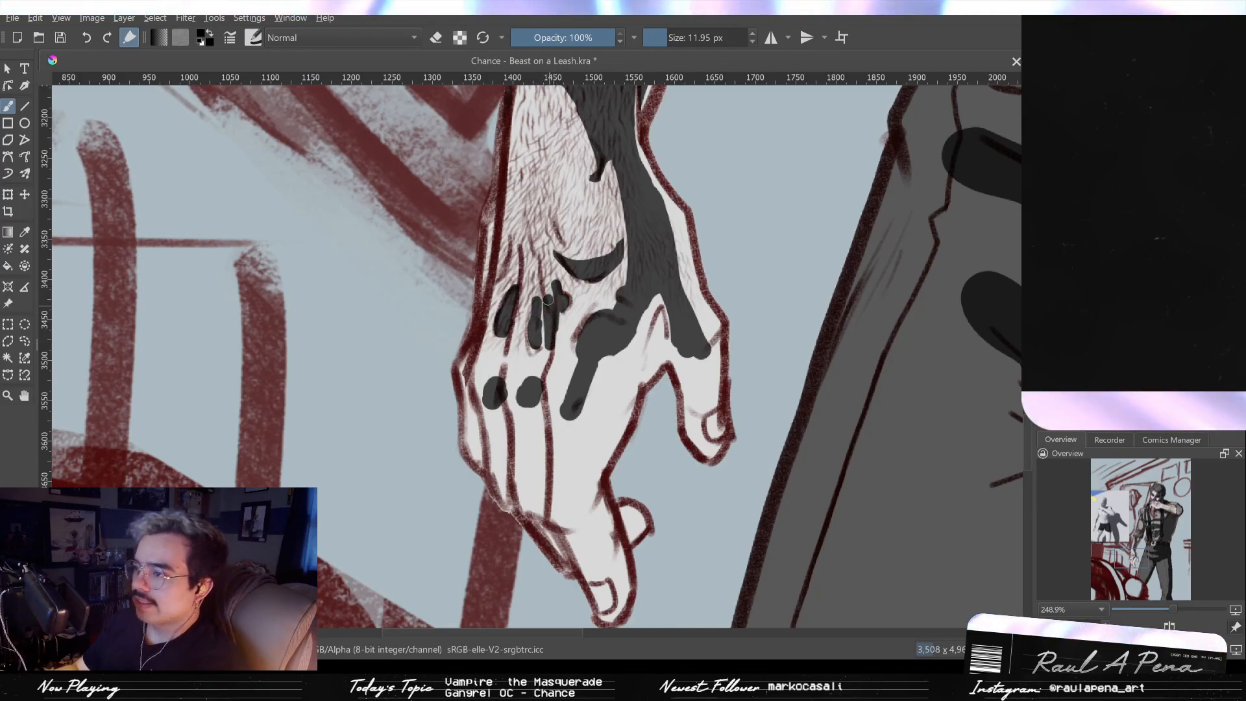
left_click_drag(540, 245, 543, 284)
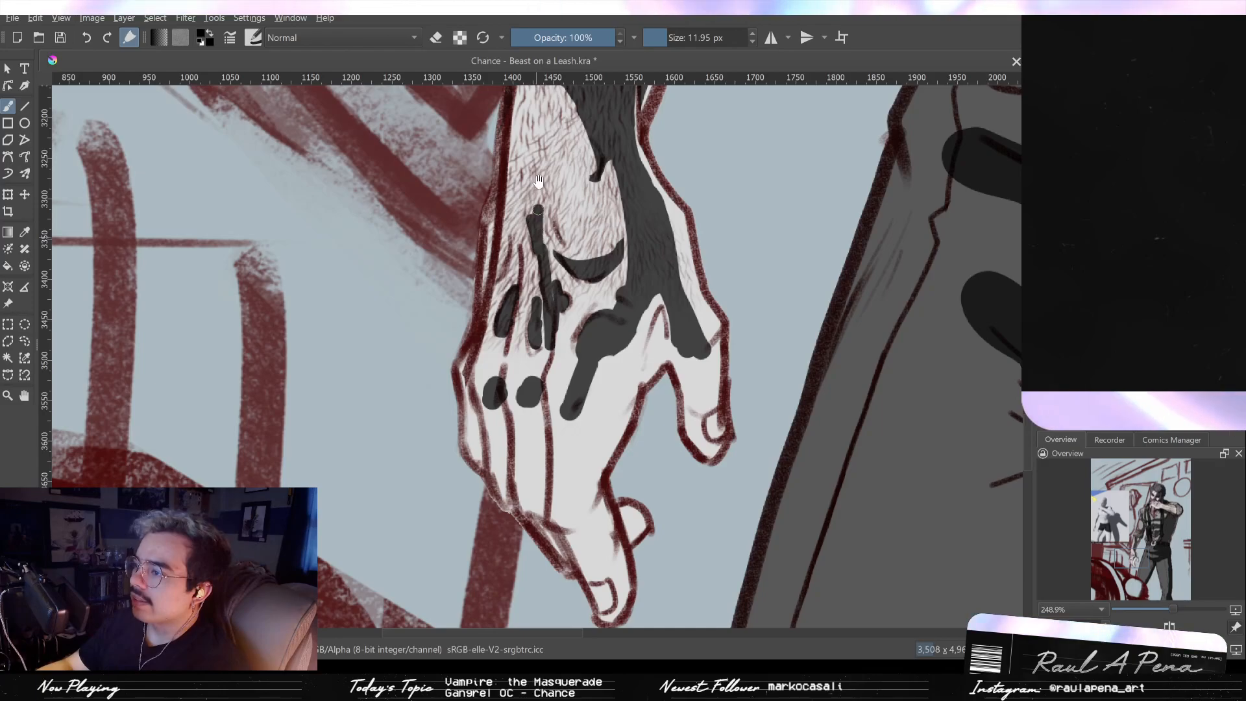
left_click_drag(540, 202, 601, 302)
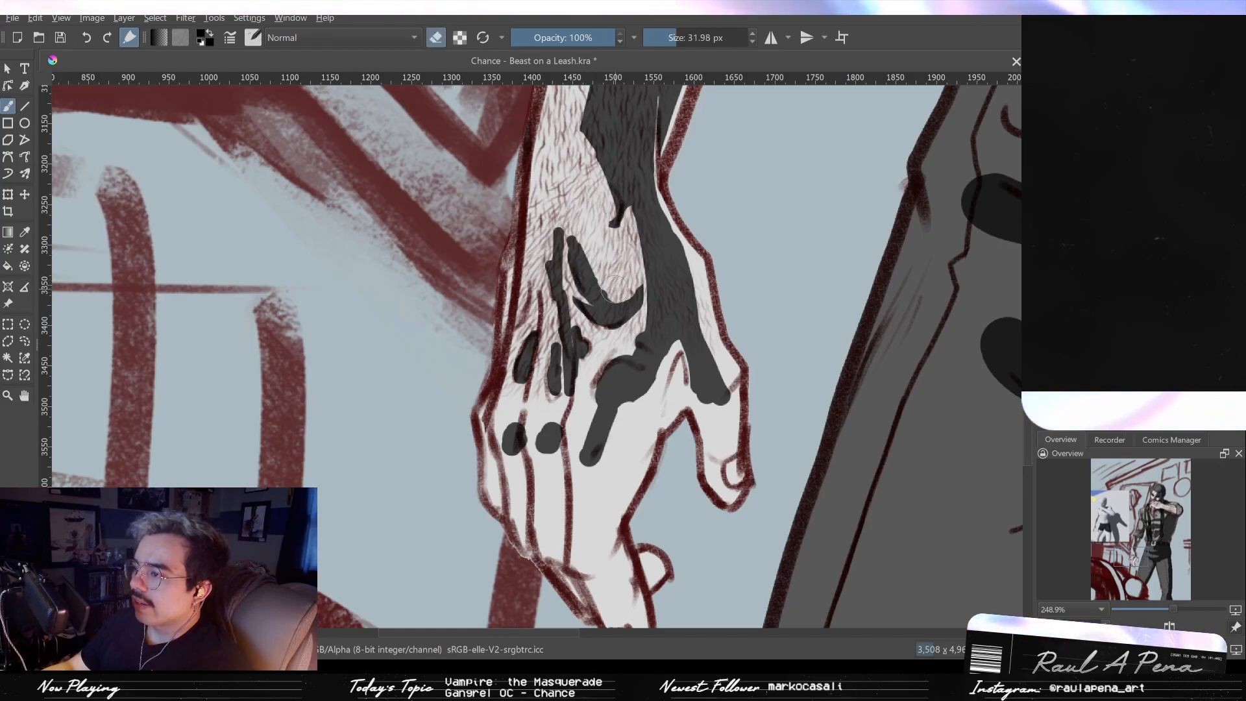
Step: Thin the crescent with a 5.48 px eraser and taper the long tendon shadow to a point at 10.49 px
left_click_drag(603, 299, 569, 223)
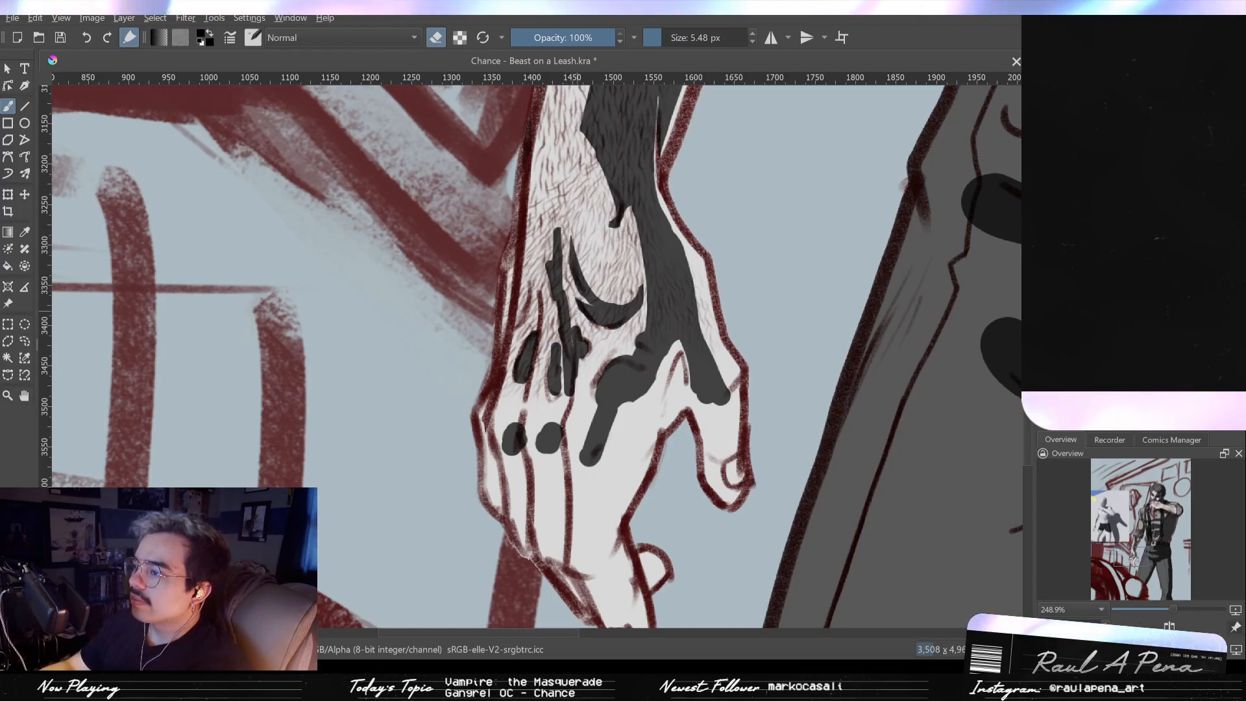
mouse_move(577, 298)
left_mouse_down()
mouse_move(581, 313)
mouse_move(564, 284)
left_mouse_up()
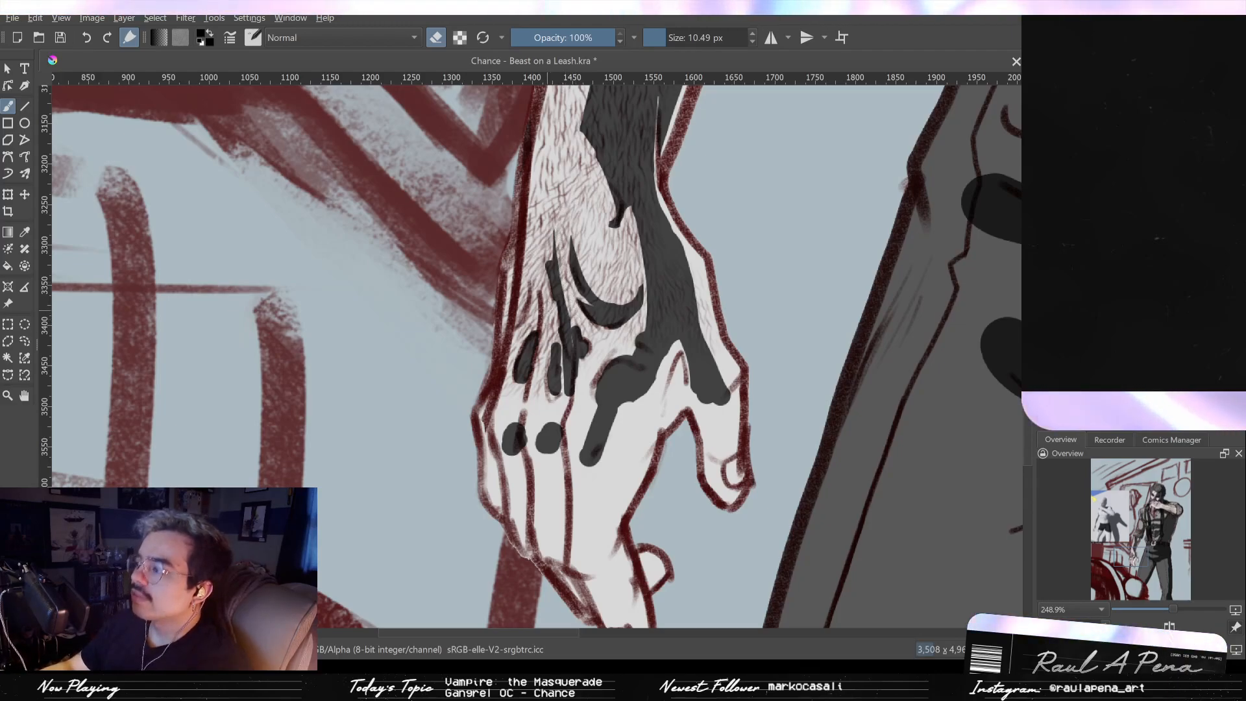
left_click_drag(555, 289, 552, 216)
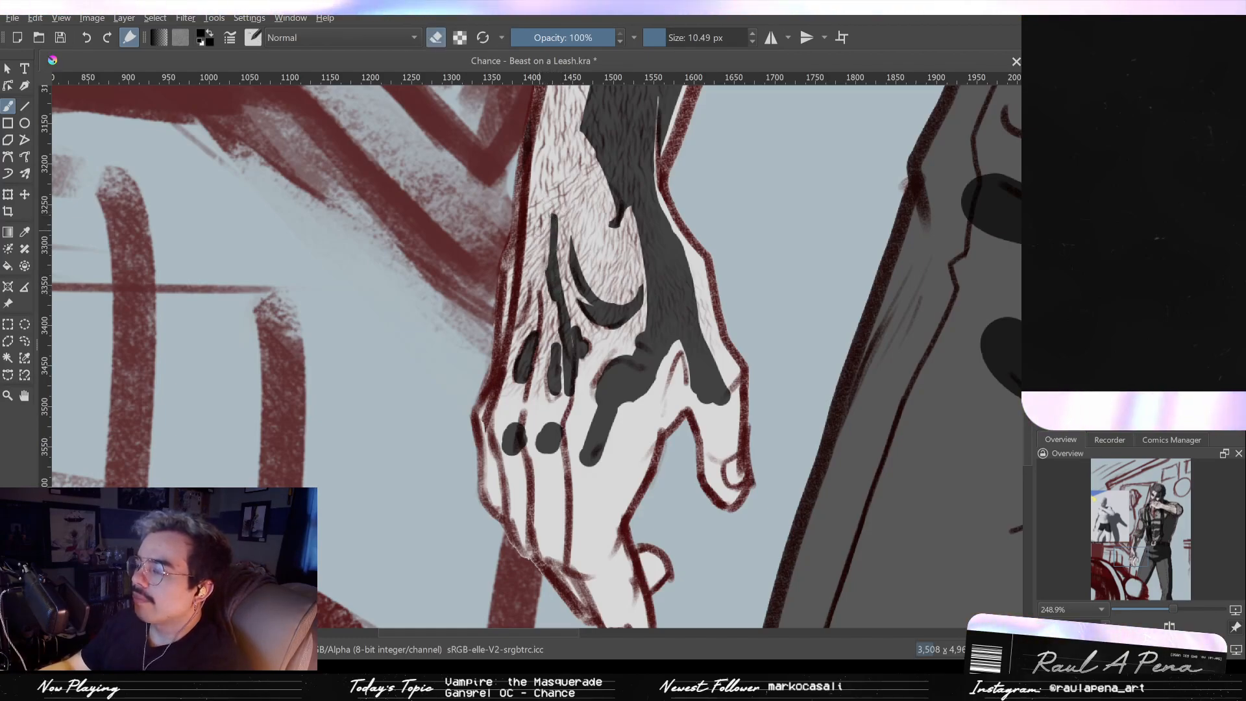
left_click_drag(552, 289, 550, 214)
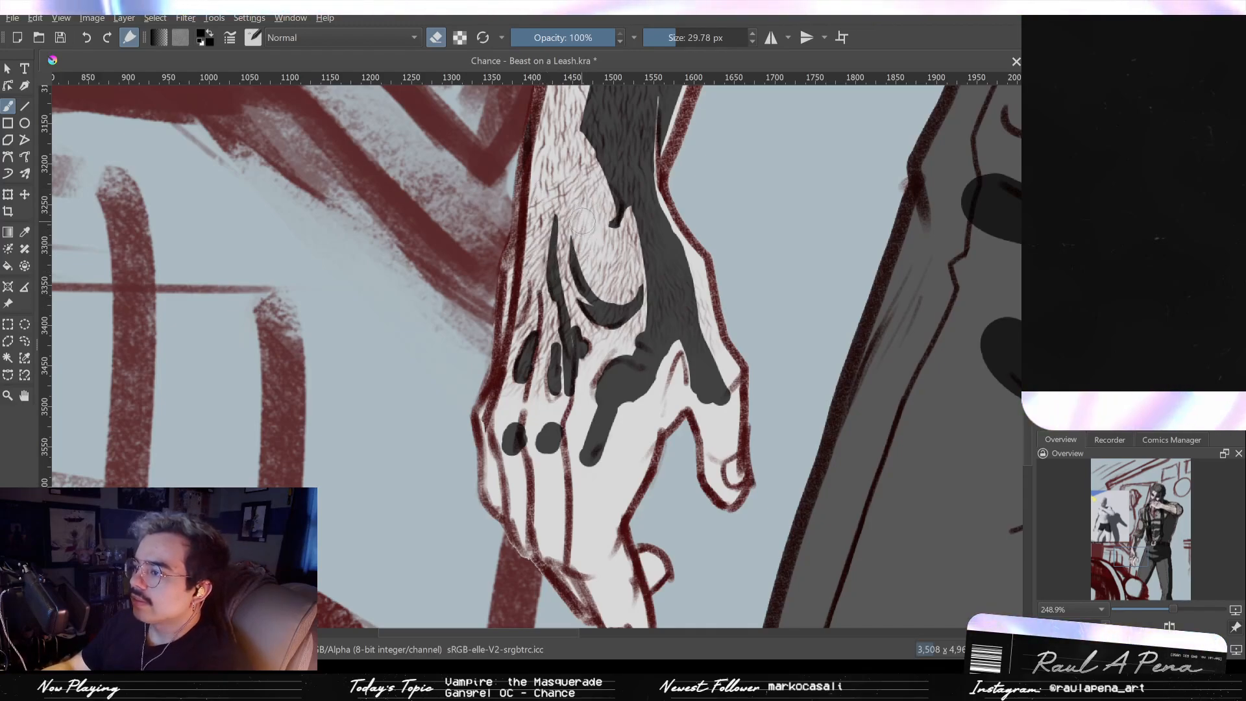
Step: Erase the crescent and tendon shadows from the back of the lowered hand with a 74.07 px eraser
scroll(599, 224, "down", 2)
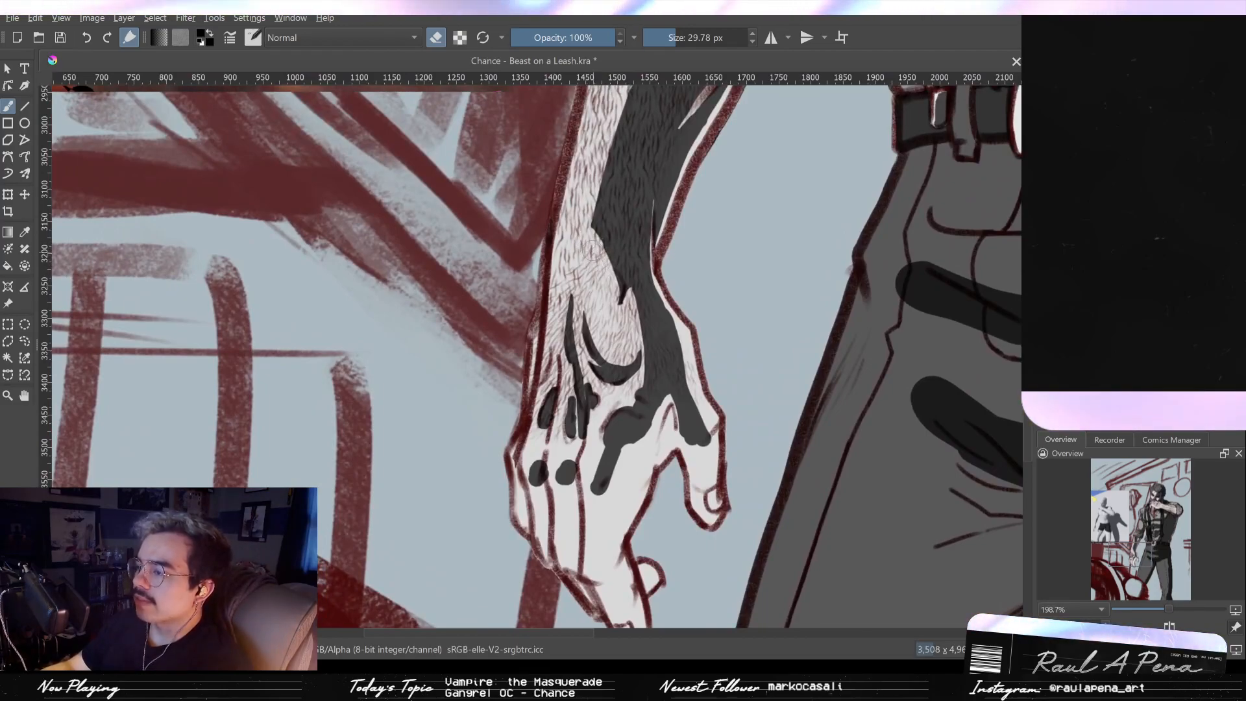
scroll(593, 251, "down", 6)
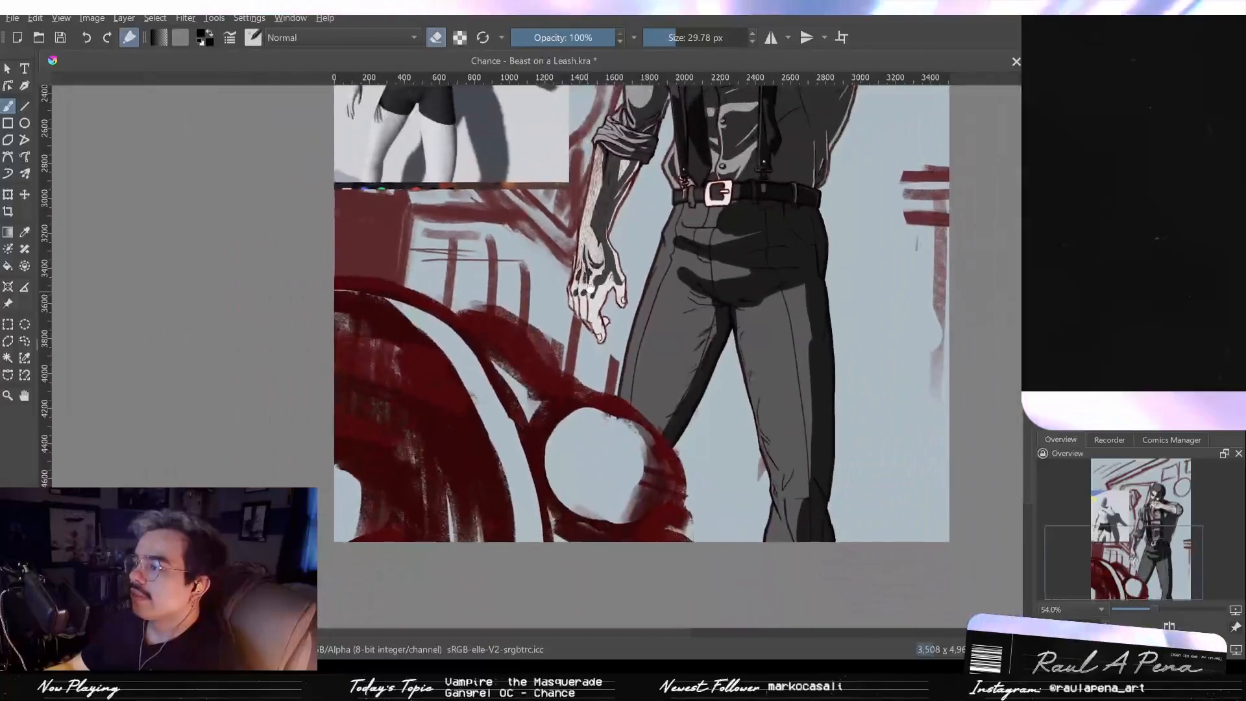
left_click_drag(593, 251, 514, 423)
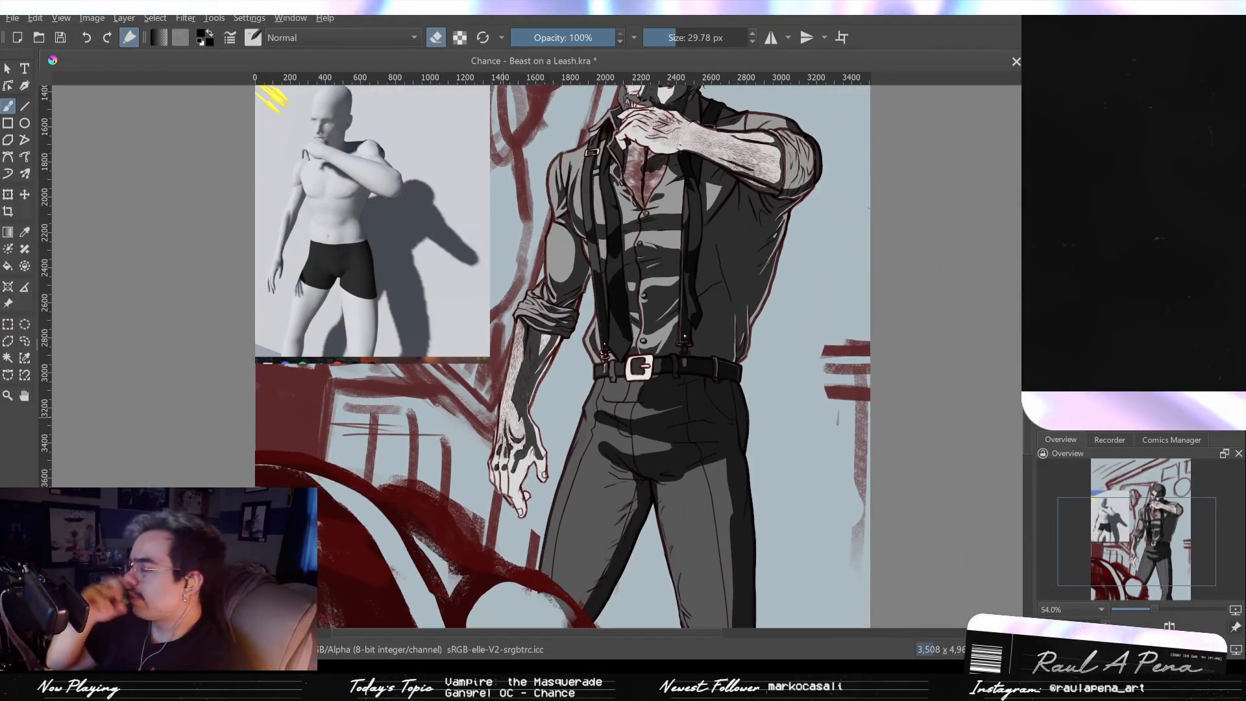
left_click_drag(571, 237, 616, 146)
scroll(571, 240, "up", 3)
mouse_move(553, 416)
left_mouse_down()
mouse_move(573, 241)
mouse_move(595, 241)
mouse_move(574, 325)
left_mouse_up()
scroll(572, 241, "up", 1)
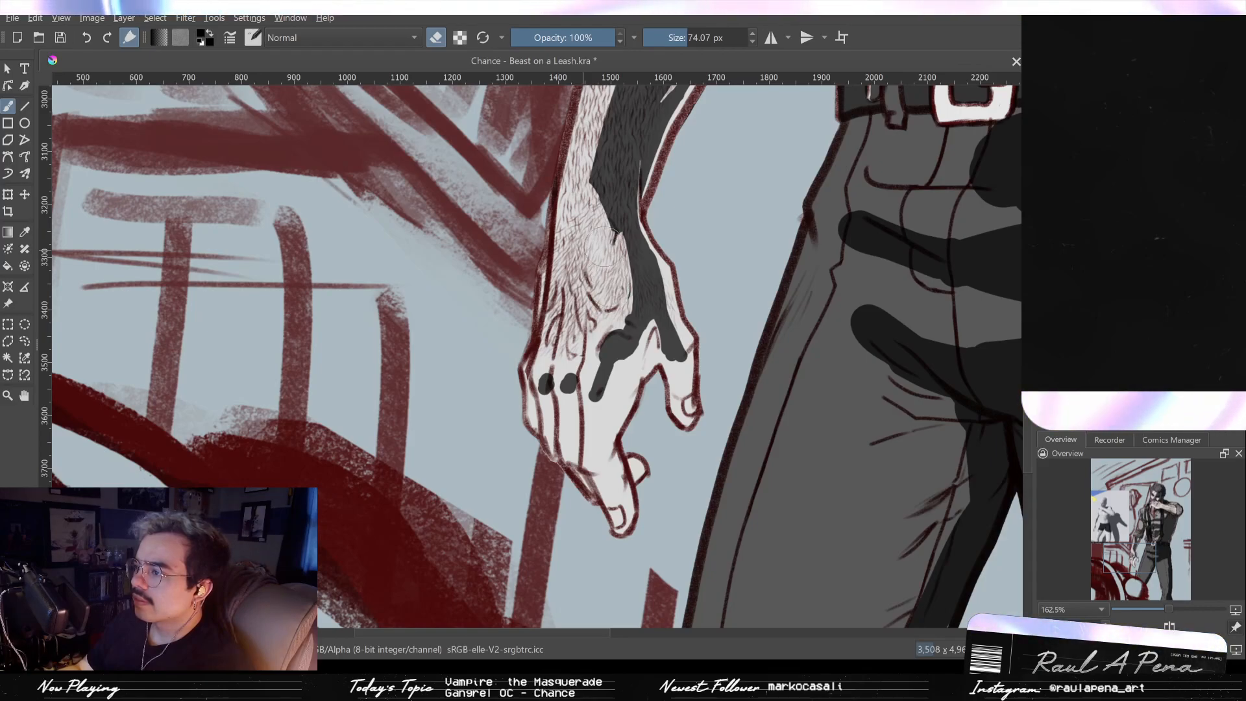
key("ctrl+z")
left_click_drag(605, 281, 608, 286)
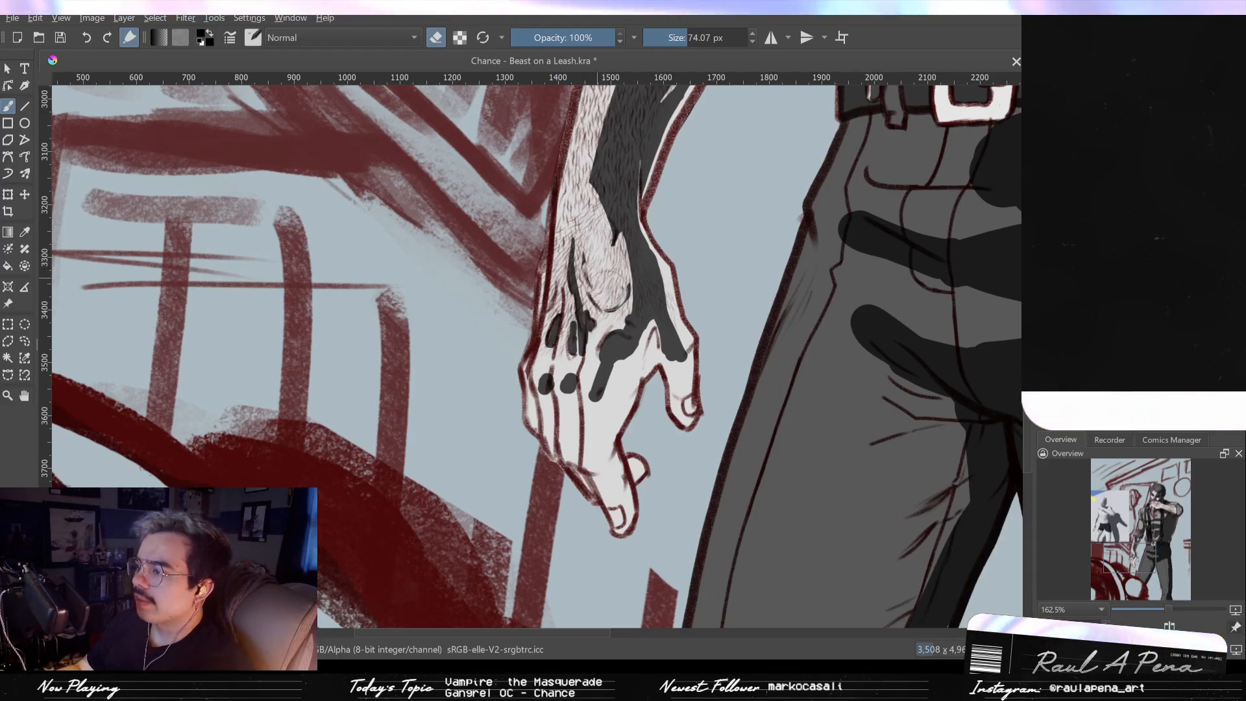
left_click_drag(592, 319, 570, 341)
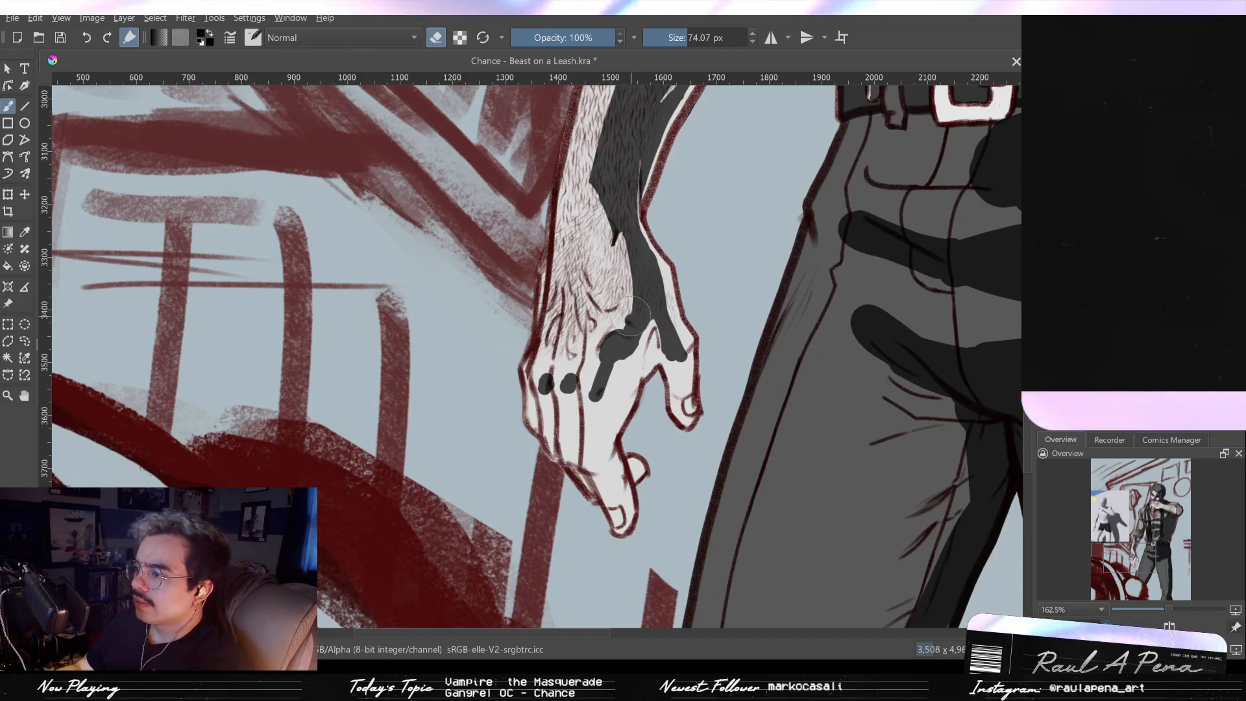
Step: Paint a shadow down the thumb side of the index finger at 24.35 px, using the reference figure's hand as a guide
key("e")
mouse_move(638, 341)
left_mouse_down()
mouse_move(628, 389)
mouse_move(563, 338)
mouse_move(383, 287)
left_mouse_up()
scroll(383, 287, "up", 4)
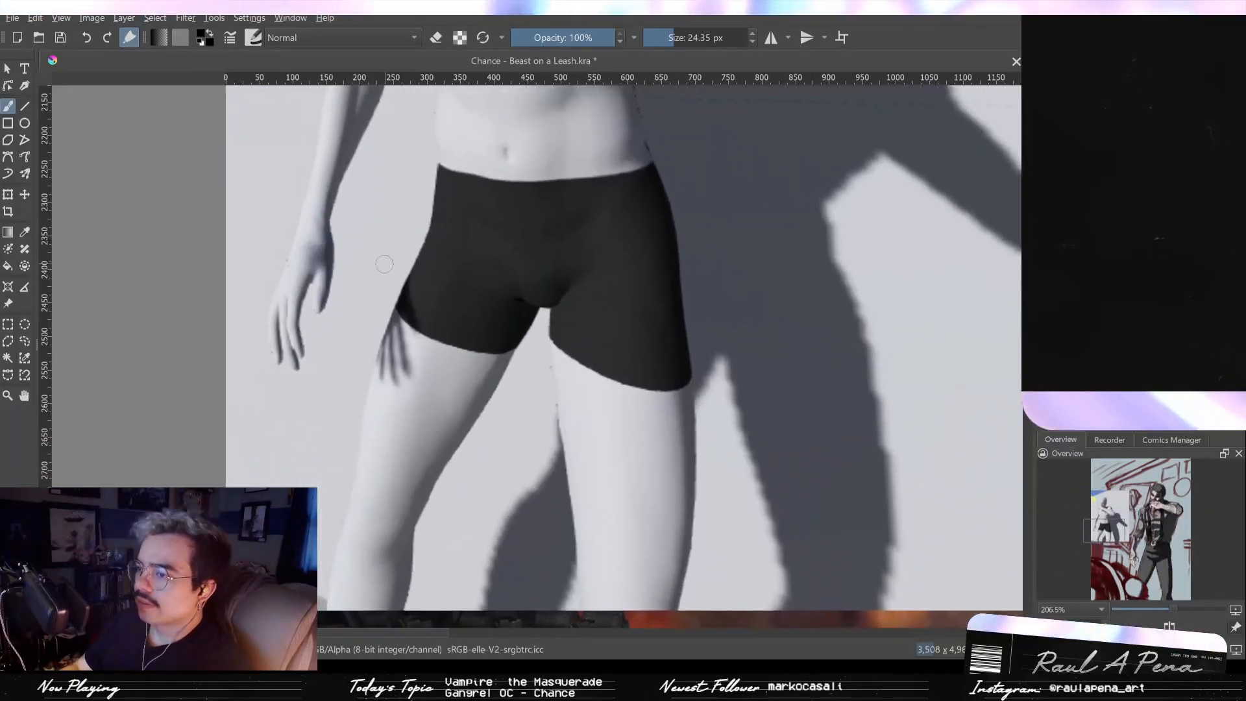
left_click_drag(633, 375, 562, 376)
left_click_drag(734, 540, 522, 215)
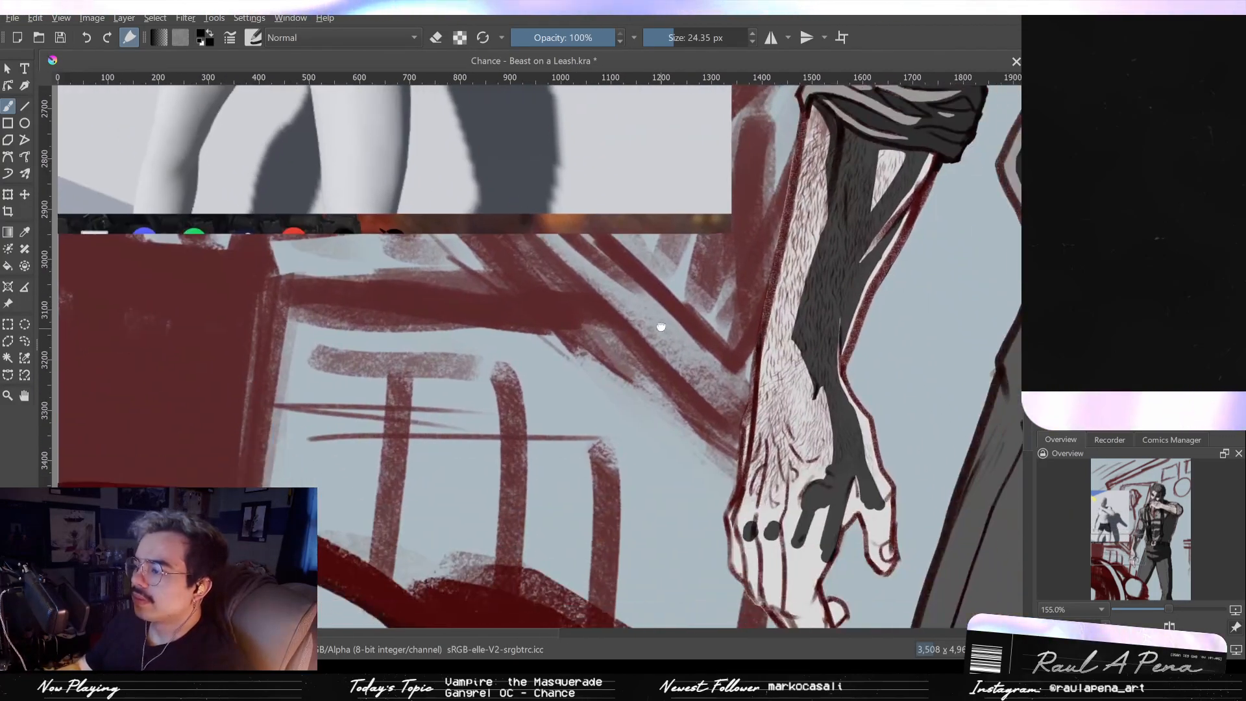
left_click_drag(660, 325, 579, 211)
left_click_drag(680, 140, 621, 229)
left_click_drag(670, 474, 656, 353)
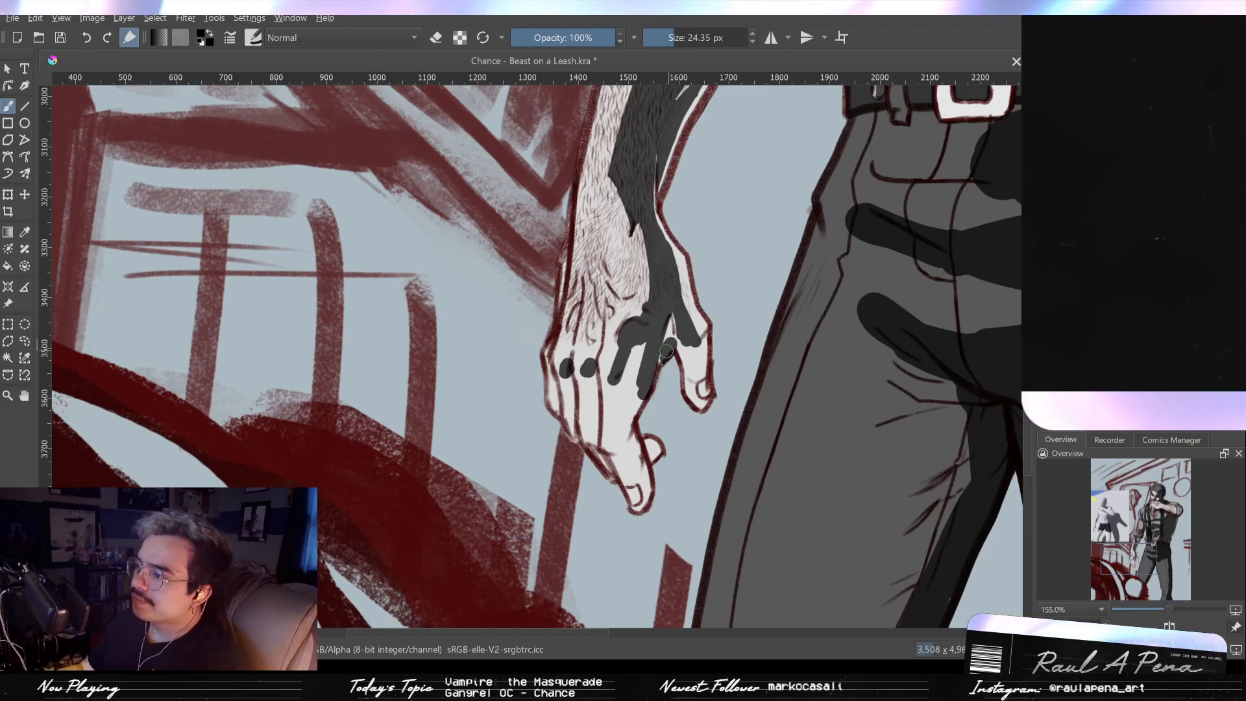
Step: Fill the web between index finger and thumb with shadow and continue it down the thumb to the nail at 24.35 px
mouse_move(690, 327)
left_mouse_down()
mouse_move(677, 302)
mouse_move(699, 334)
mouse_move(669, 261)
left_mouse_up()
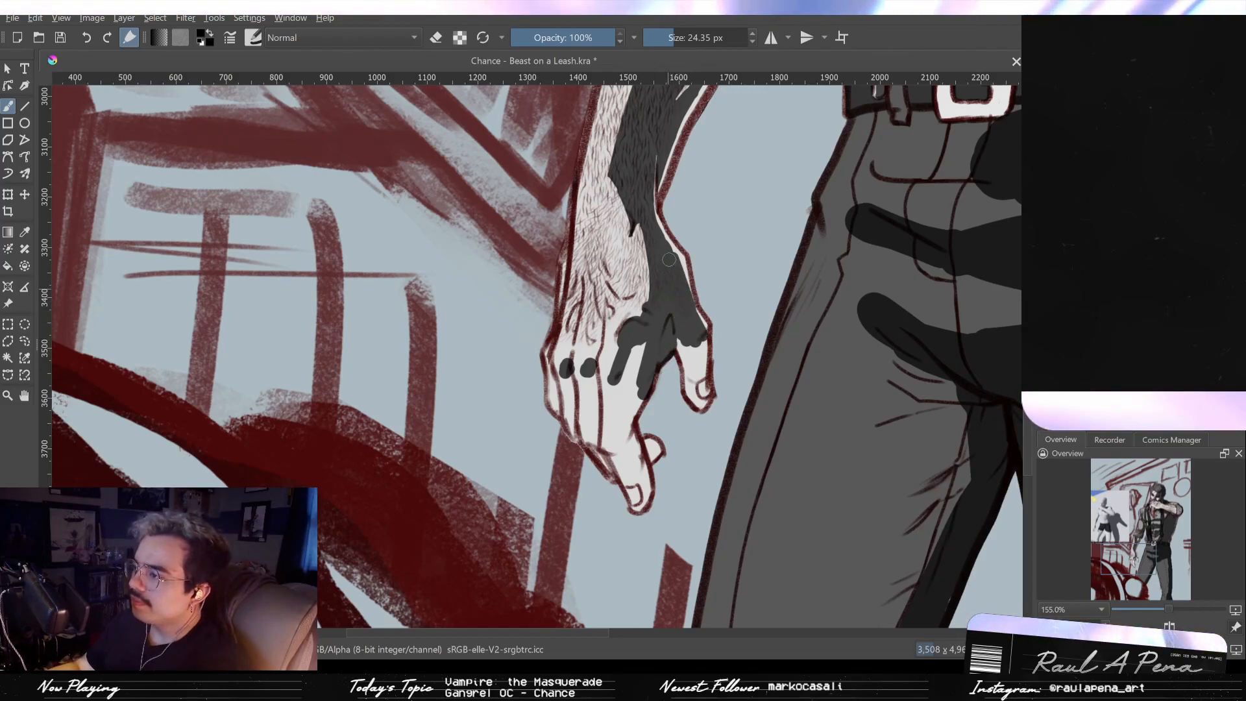
left_click_drag(708, 344, 703, 396)
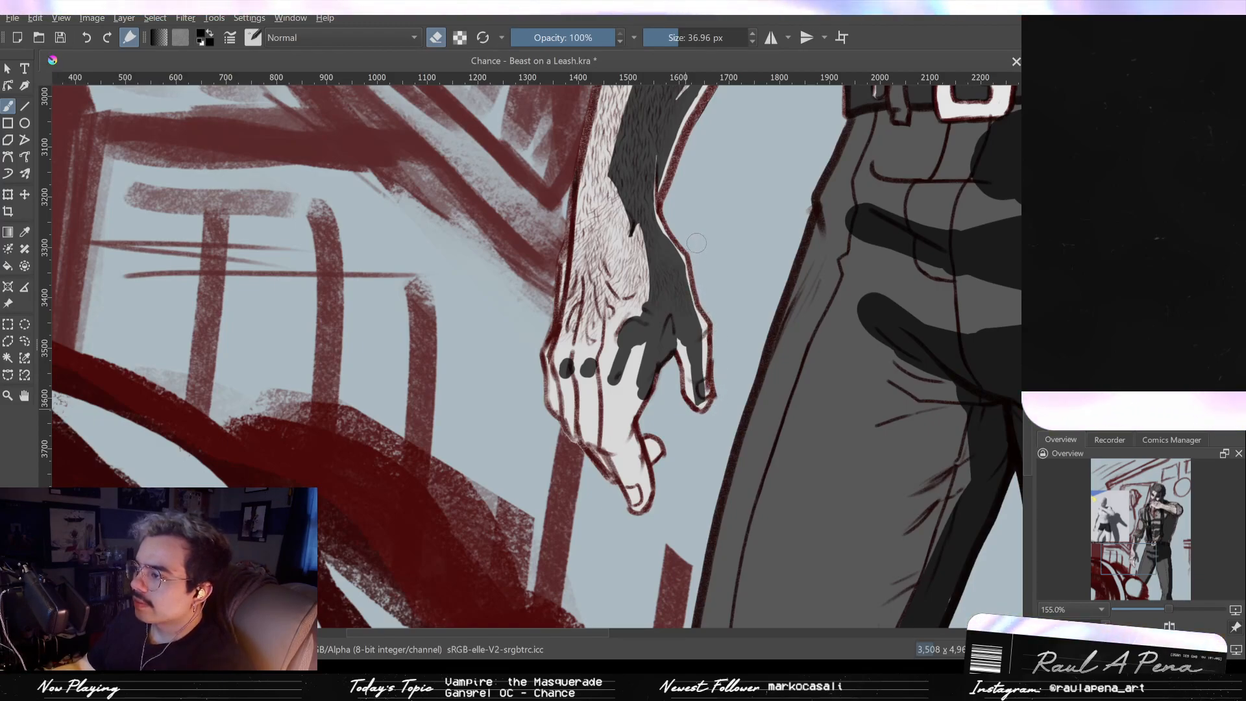
key("e")
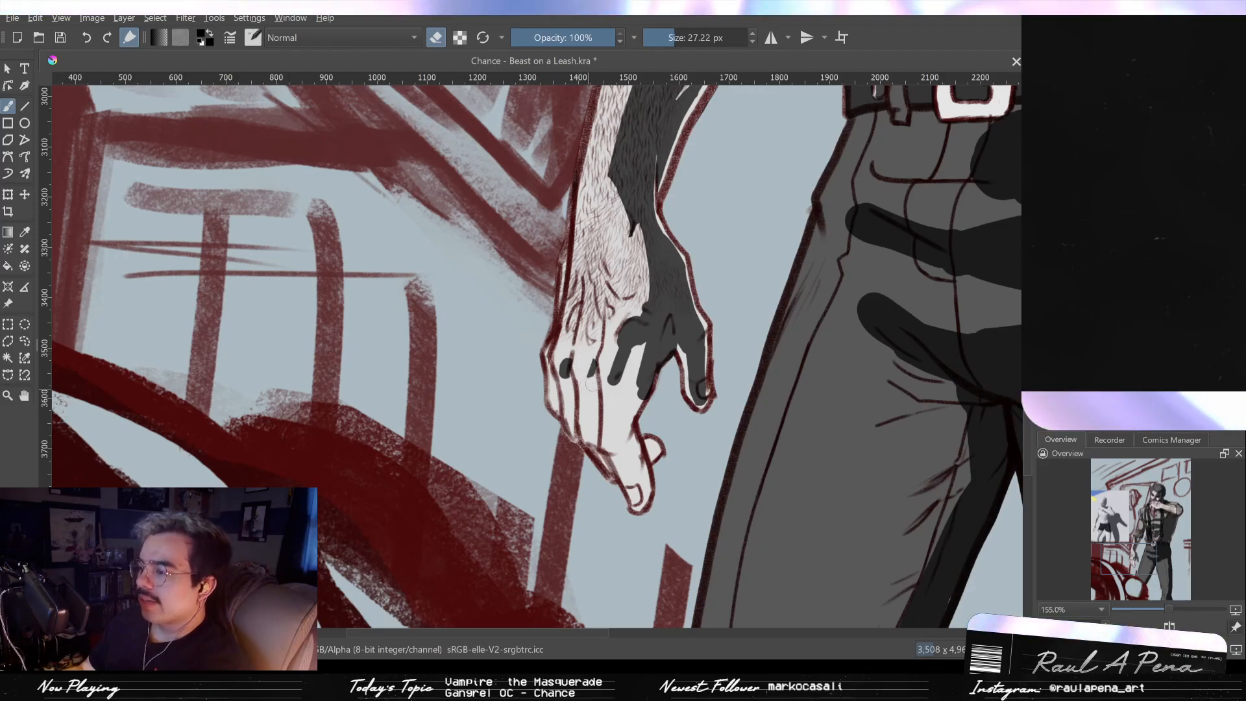
Step: Carve the middle knuckle shadow into a small crescent and taper the index knuckle shadow with a 27.22 px eraser
left_click_drag(591, 384, 590, 361)
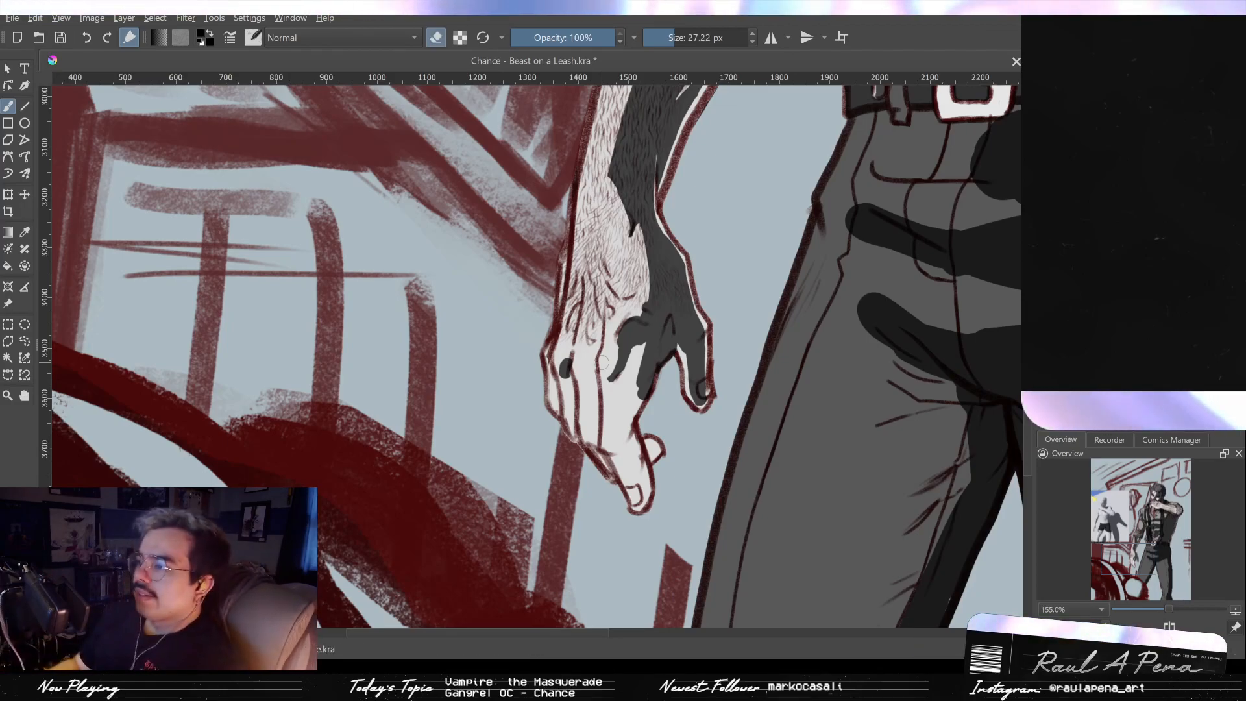
left_click_drag(591, 365, 584, 368)
key("e")
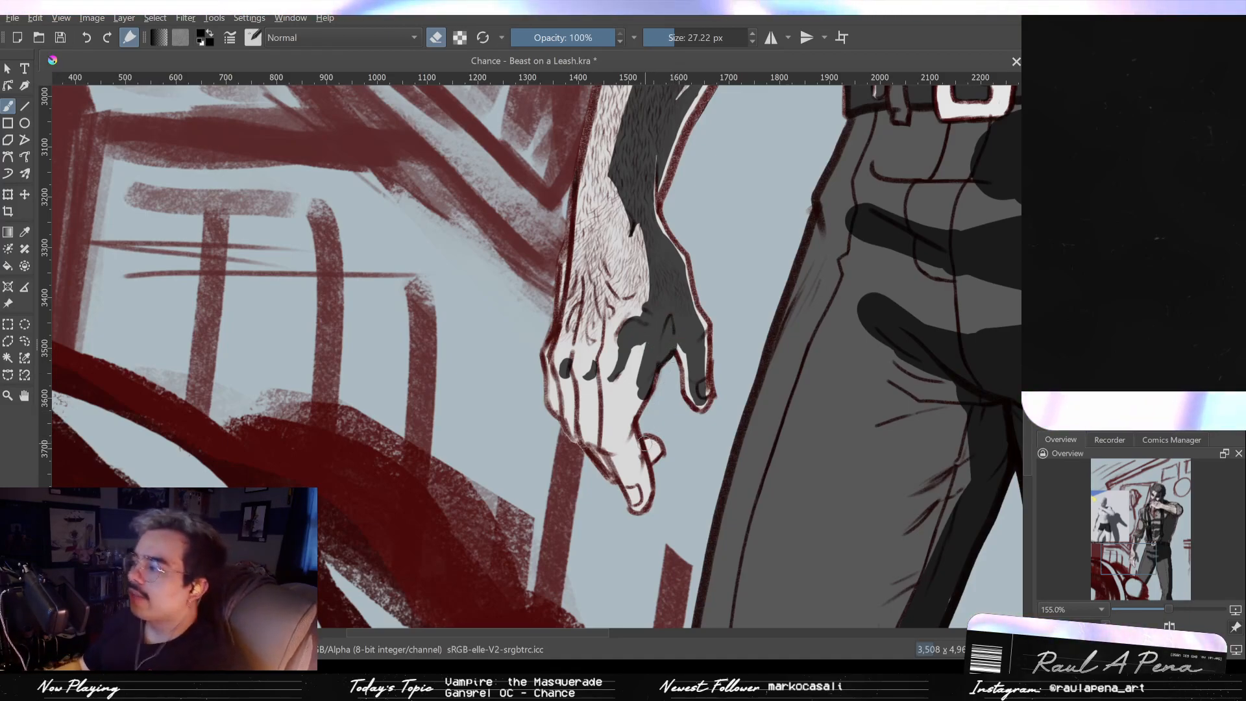
Step: Shade the index finger's inner edge, the fingertip protruding behind it and the underside of the curled fingers at 24.35 px
key("e")
left_click_drag(647, 441, 654, 461)
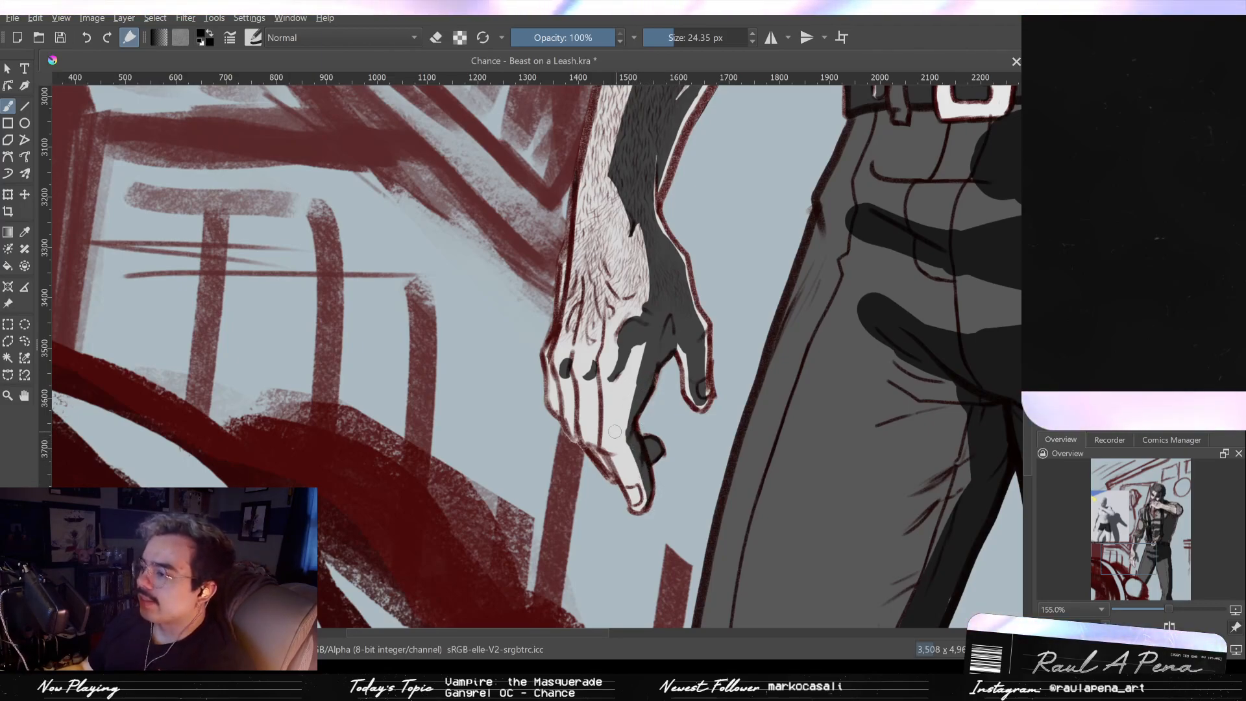
mouse_move(592, 454)
left_mouse_down()
mouse_move(604, 468)
mouse_move(592, 449)
left_mouse_up()
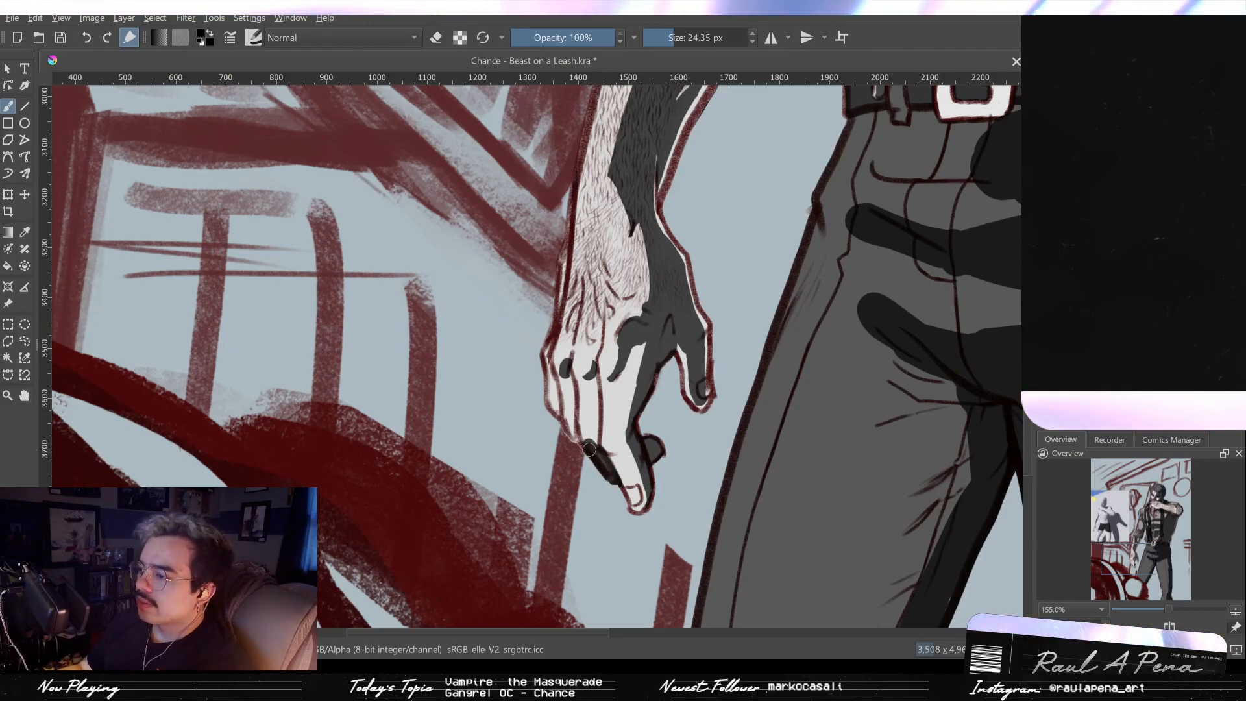
Step: Trim the upper edge of the shadow beneath the curled fingers with a 27.22 px eraser
left_click_drag(581, 348, 587, 422)
left_click_drag(536, 308, 545, 342)
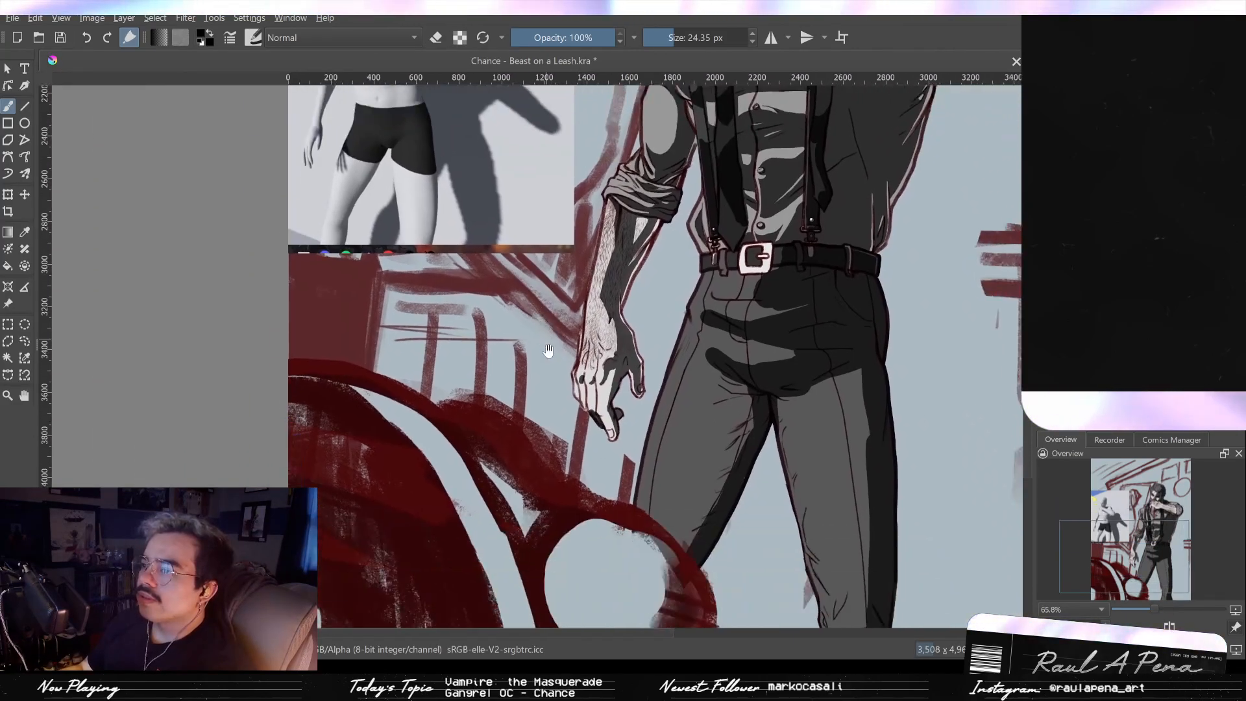
left_click_drag(588, 417, 579, 359)
key("e")
left_click_drag(595, 401, 592, 349)
left_click_drag(578, 386, 597, 388)
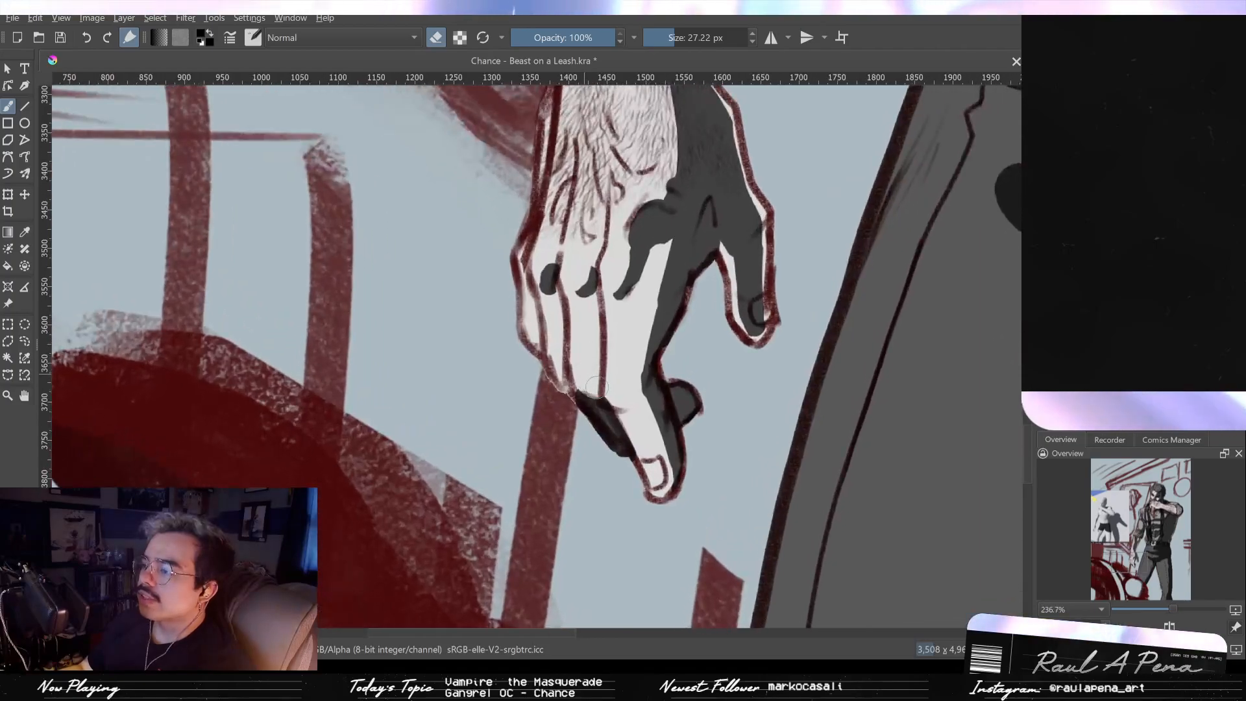
Step: Paint shadow across the index finger's end at 24.35 px and carve its light shape back out with a 27.22 px eraser
key("e")
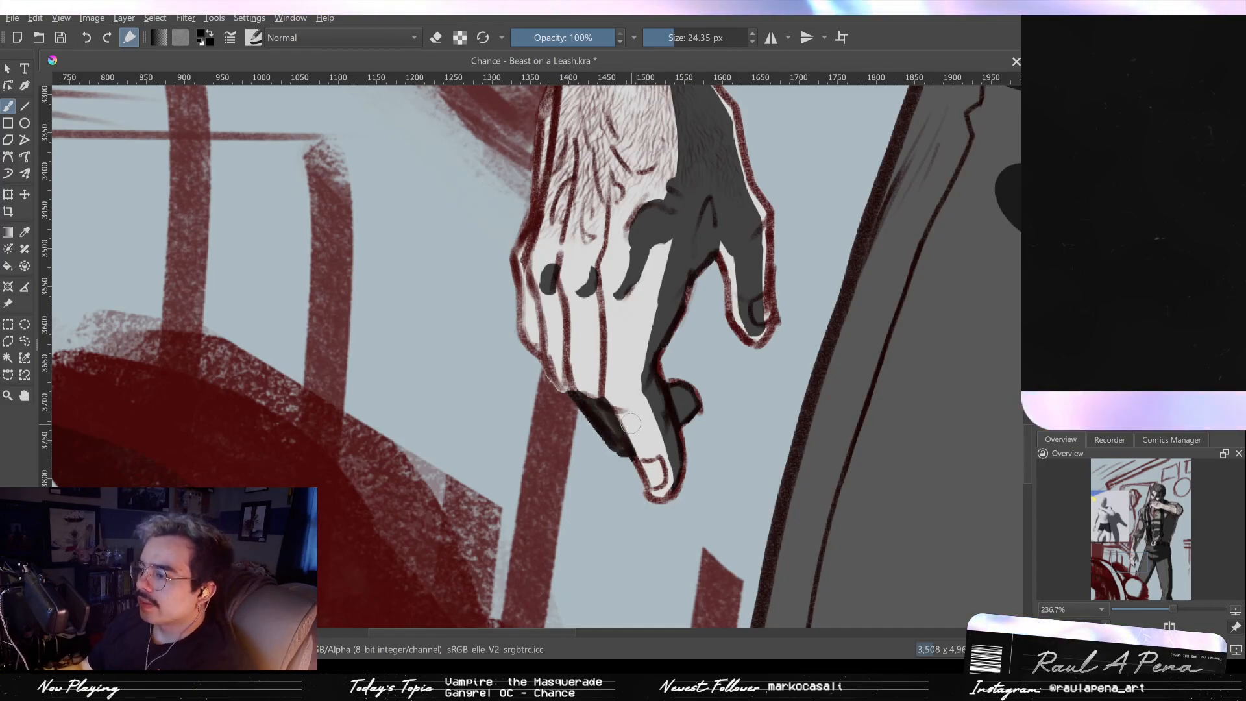
mouse_move(619, 414)
left_mouse_down()
mouse_move(599, 414)
mouse_move(623, 414)
mouse_move(632, 446)
mouse_move(638, 416)
mouse_move(647, 435)
mouse_move(651, 421)
mouse_move(647, 454)
mouse_move(666, 479)
left_mouse_up()
key("e")
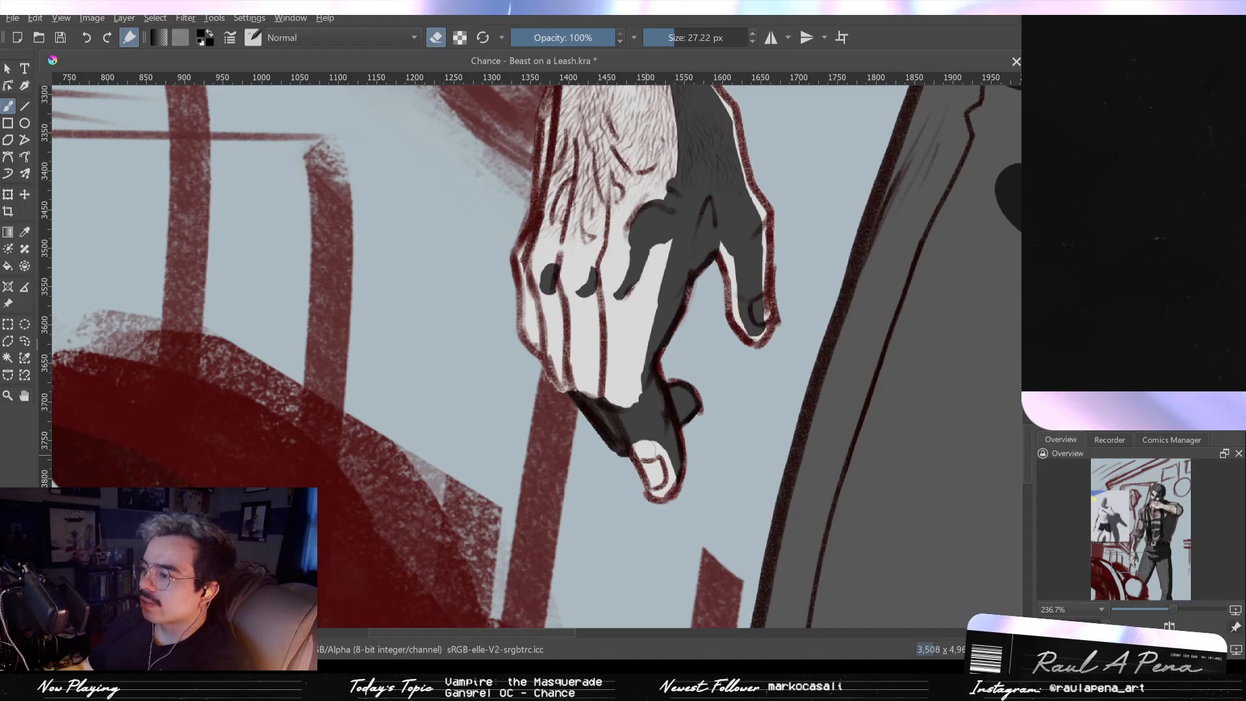
left_click_drag(678, 468, 670, 495)
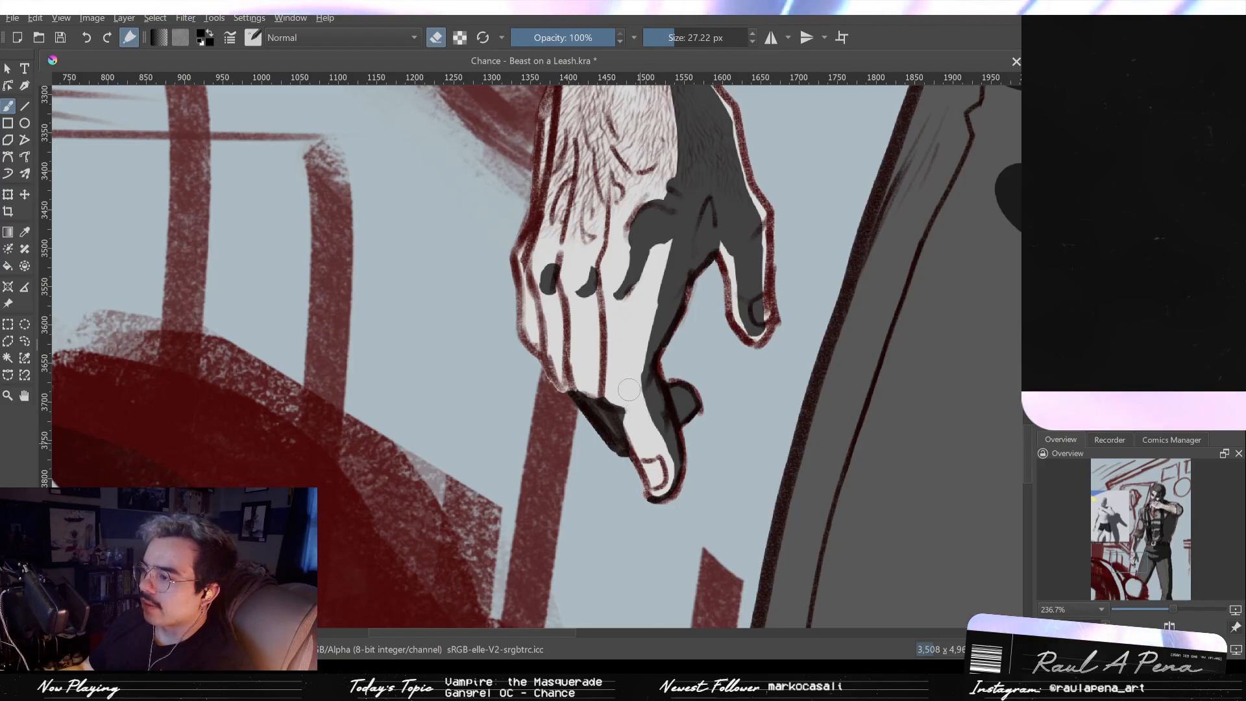
Step: Refine the shadow around the index fingertip's lower edge with a 15.89 px brush
scroll(654, 449, "down", 2)
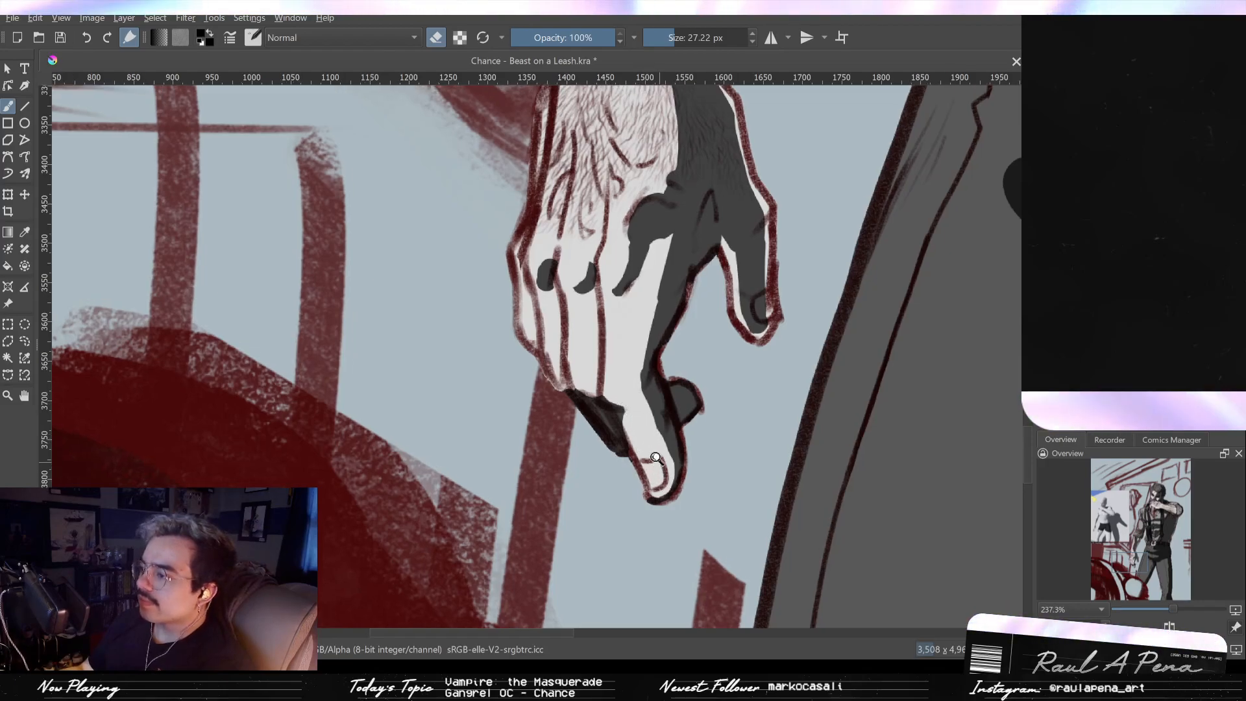
key("e")
scroll(656, 470, "up", 3)
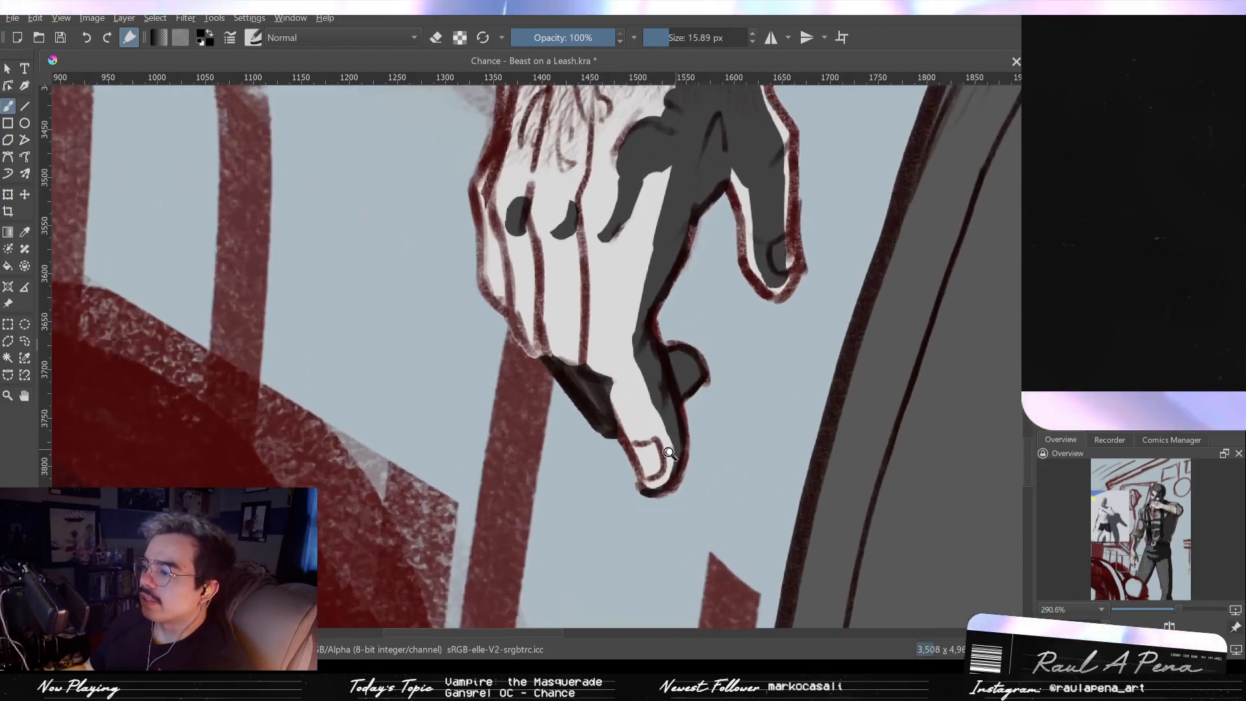
left_click_drag(661, 488, 678, 479)
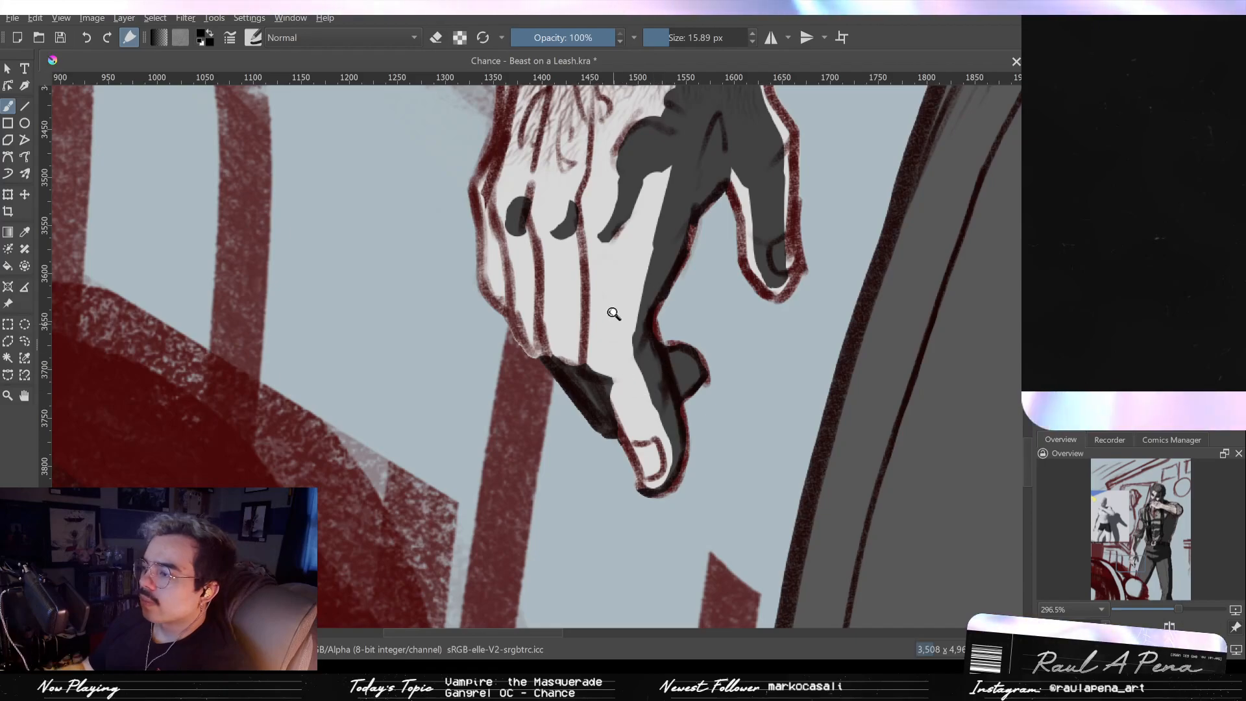
scroll(613, 314, "up", 3)
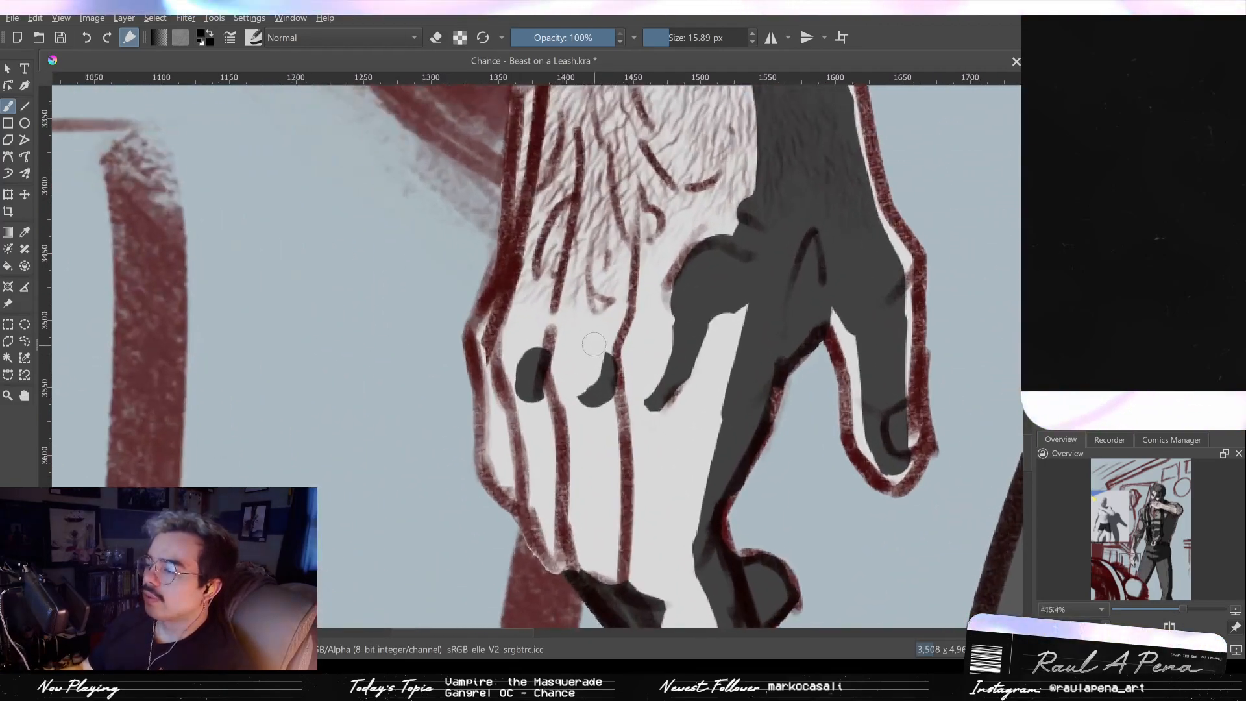
Step: Shade the little finger and its knuckle at 15.89 px and carve the finger's light shape back out with a 27.22 px eraser
scroll(594, 345, "down", 2)
key("e")
mouse_move(548, 356)
left_mouse_down()
mouse_move(543, 381)
mouse_move(547, 366)
mouse_move(509, 356)
mouse_move(532, 461)
left_mouse_up()
key("e")
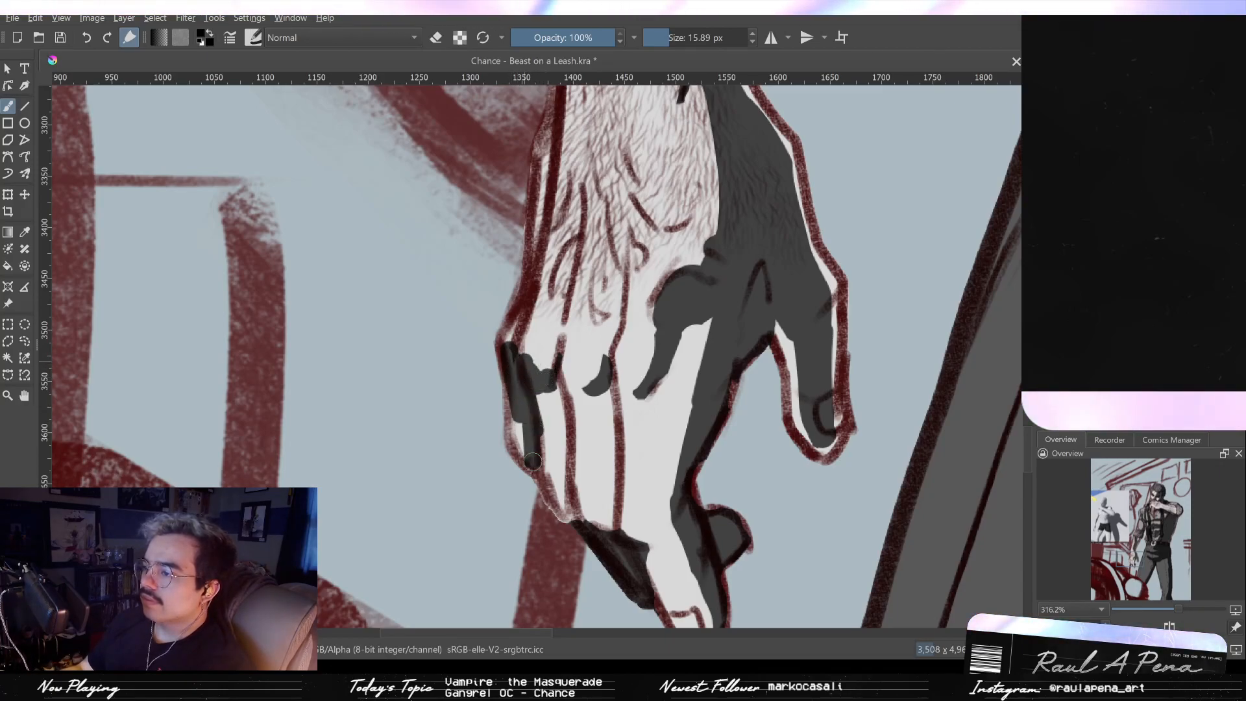
key("e")
left_click_drag(512, 388, 516, 443)
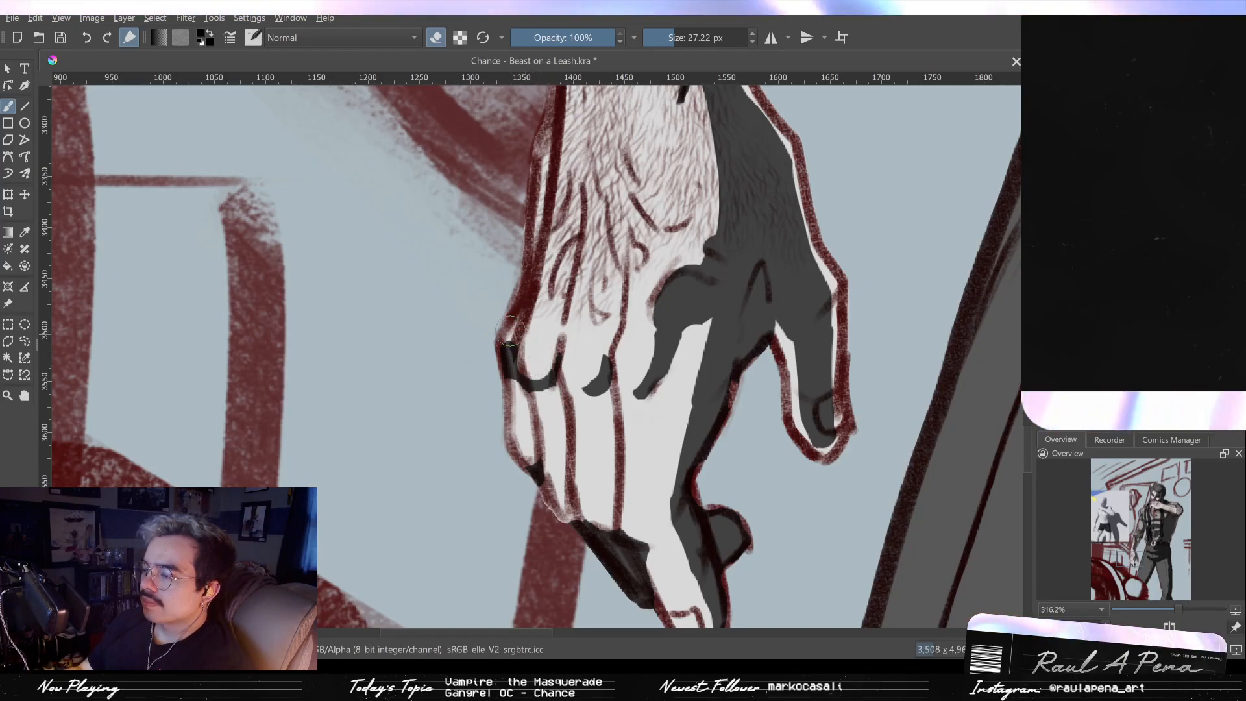
Step: Draw thin shadow lines between the little, ring and middle fingers with a 6.33 px brush
scroll(512, 322, "down", 4)
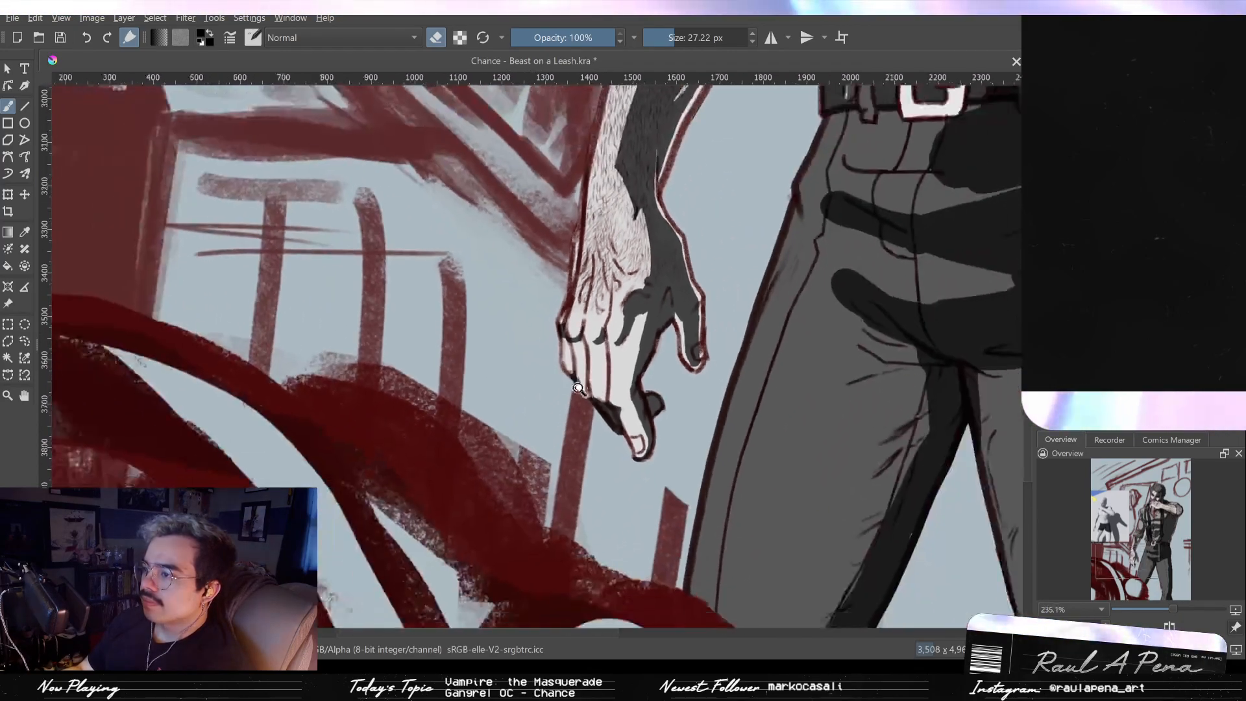
scroll(528, 308, "up", 3)
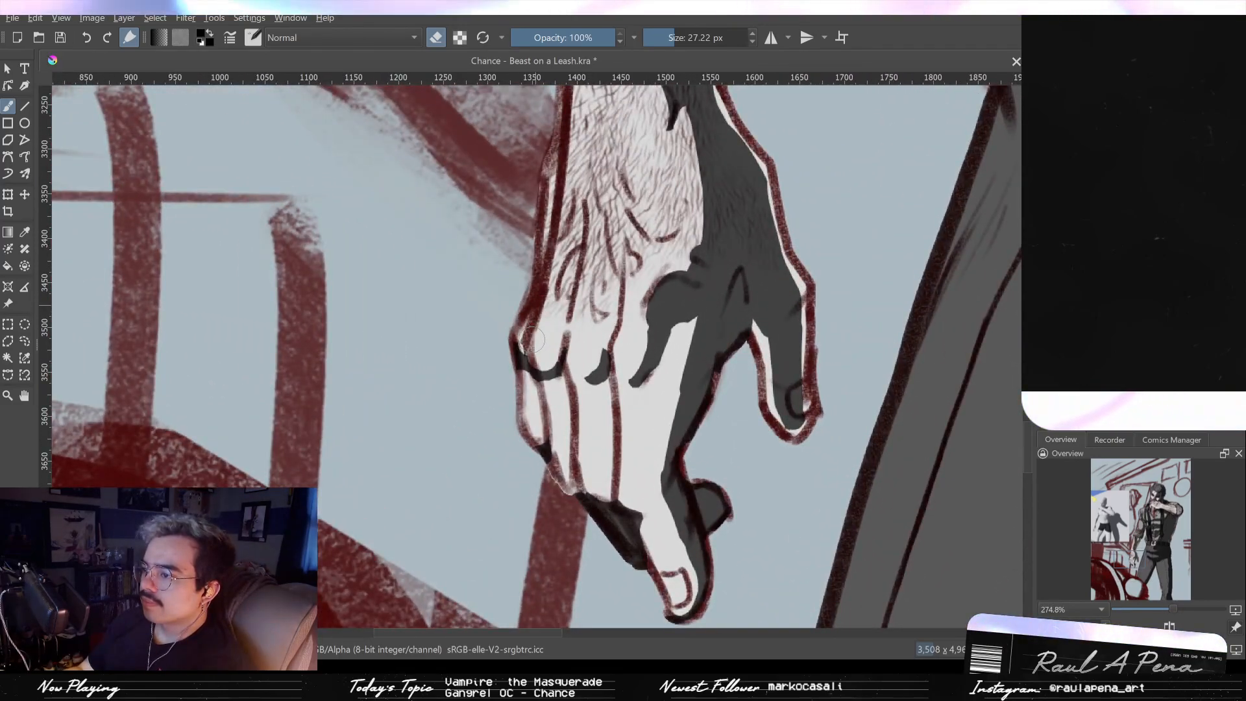
left_click_drag(532, 370, 529, 354)
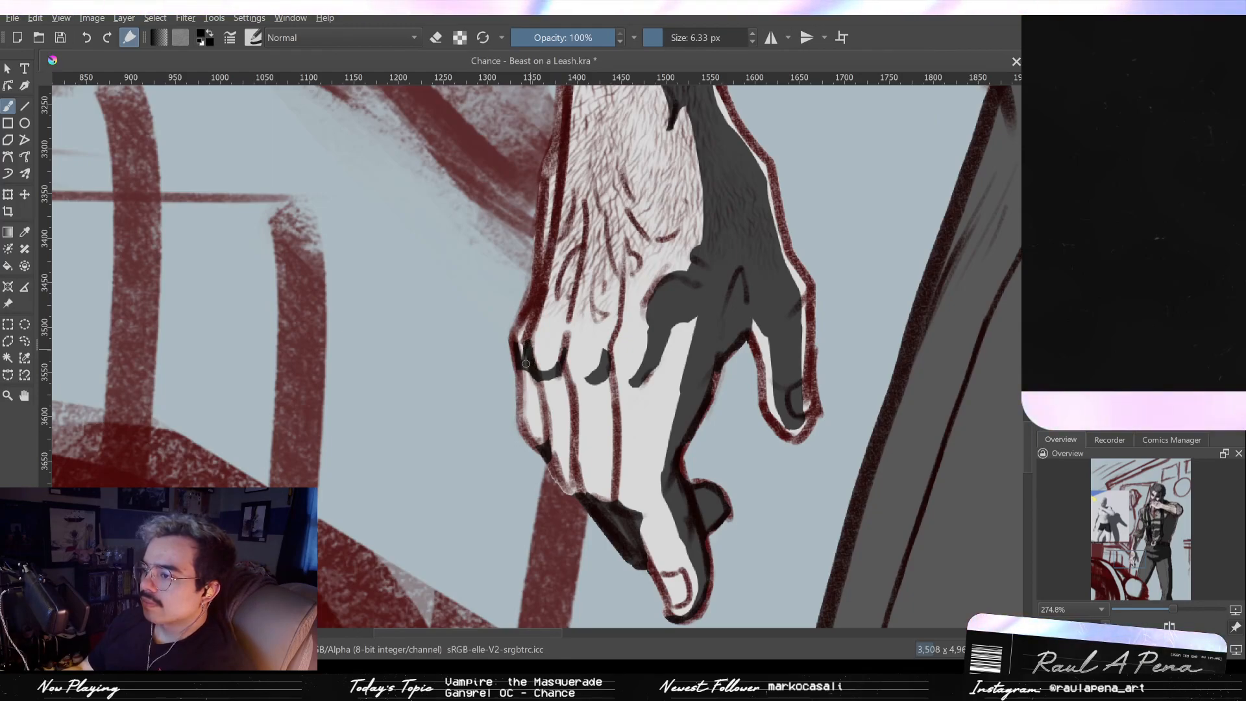
left_click_drag(532, 375, 540, 451)
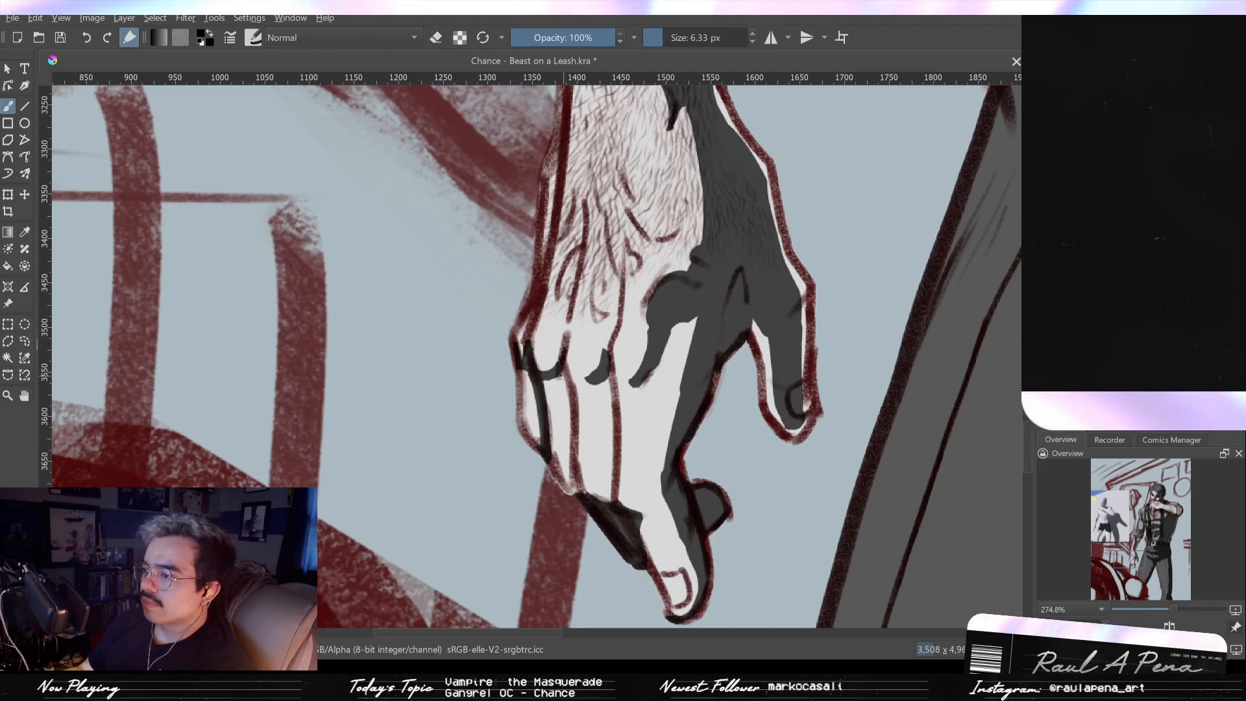
key("ctrl+z")
left_click_drag(566, 373, 575, 473)
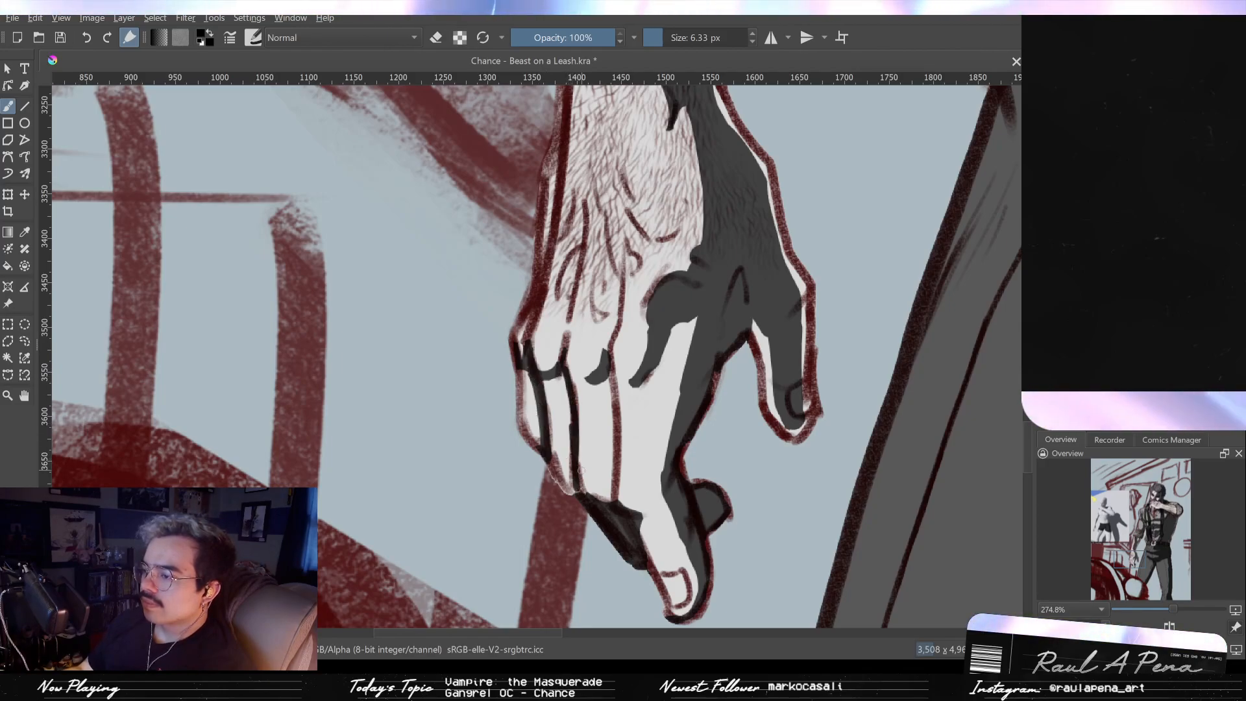
Step: Slim the hooked shadow beside the index knuckle into a narrow curved band with a 4.20 px brush and a 9.22 px eraser
scroll(643, 383, "down", 2)
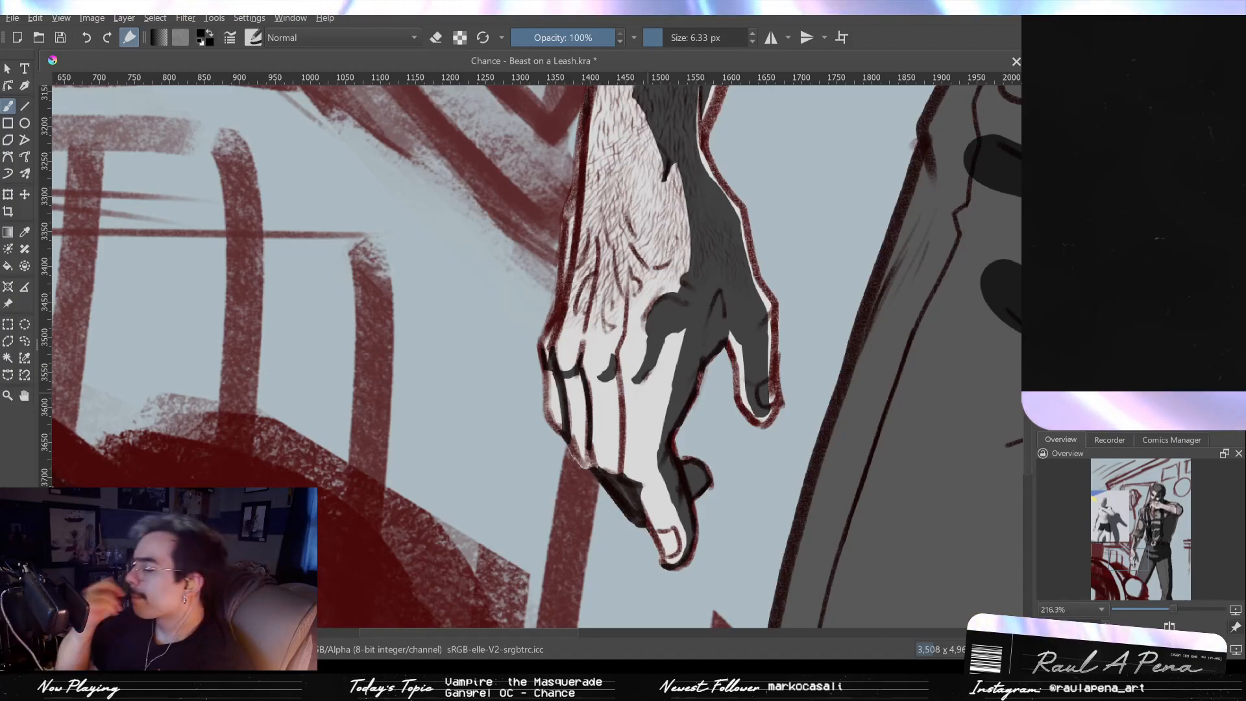
scroll(647, 393, "up", 4)
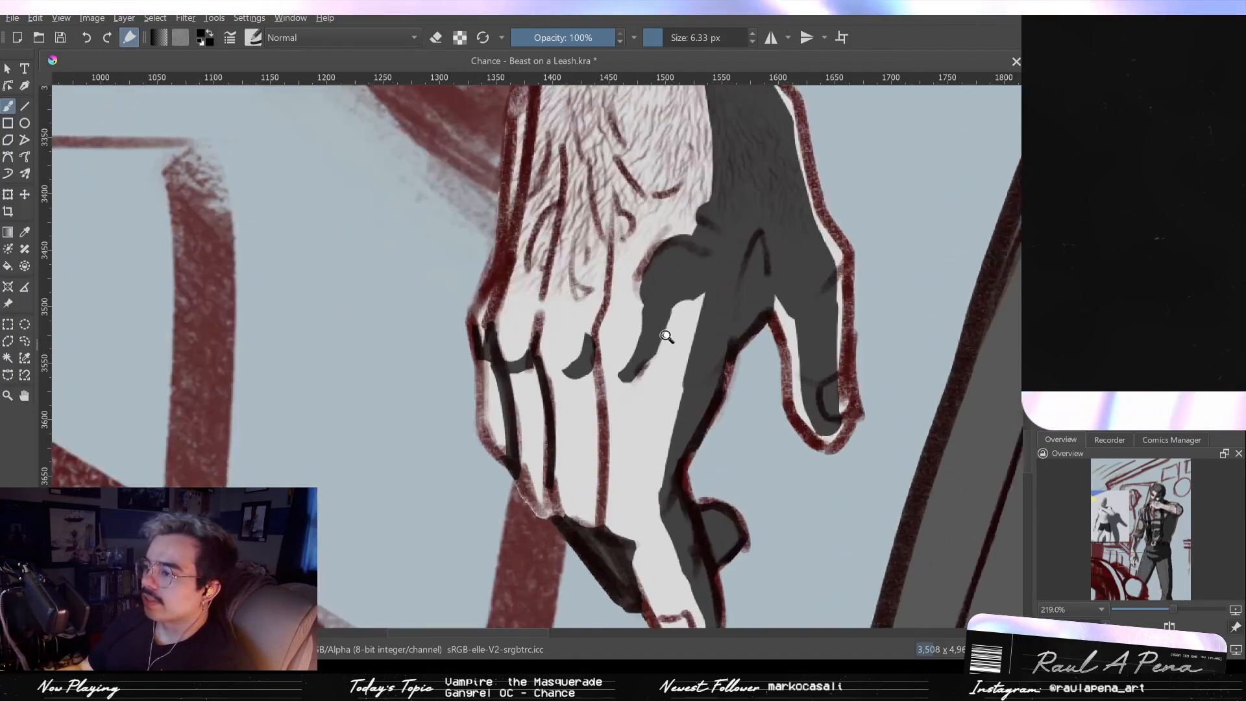
scroll(658, 328, "down", 2)
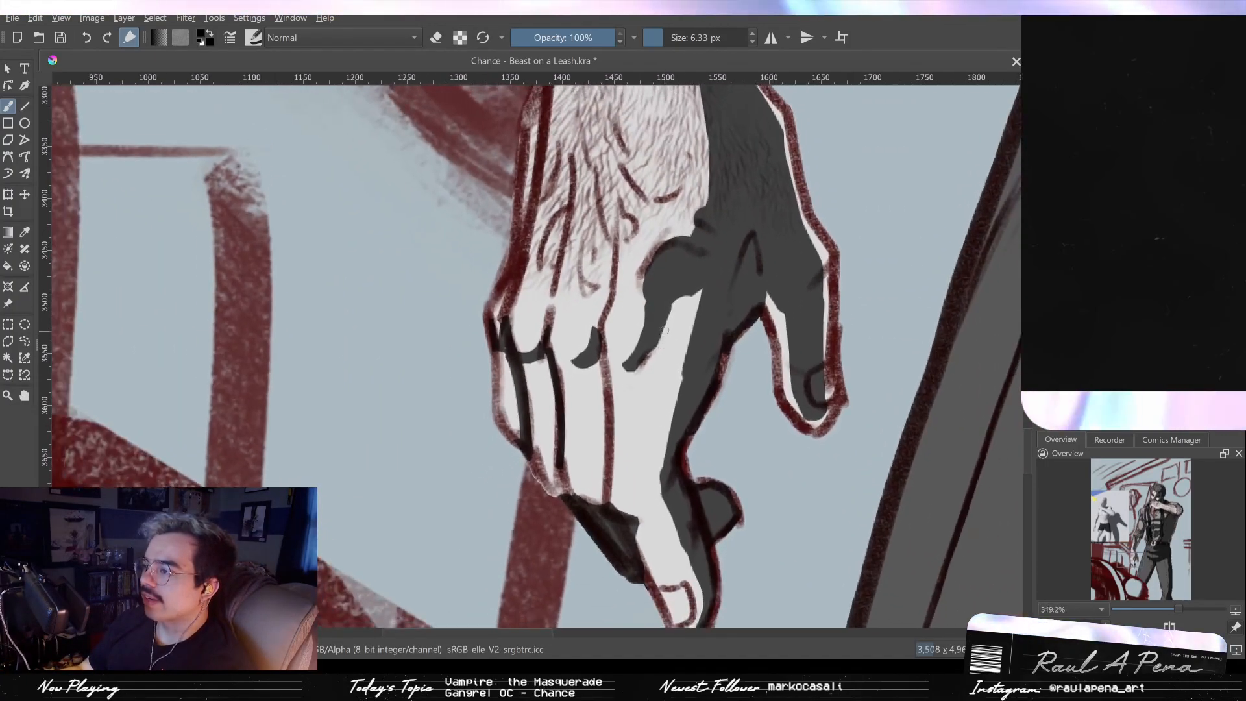
mouse_move(659, 322)
left_mouse_down()
mouse_move(649, 297)
mouse_move(671, 305)
mouse_move(678, 294)
mouse_move(648, 292)
mouse_move(697, 300)
mouse_move(693, 327)
mouse_move(672, 295)
left_mouse_up()
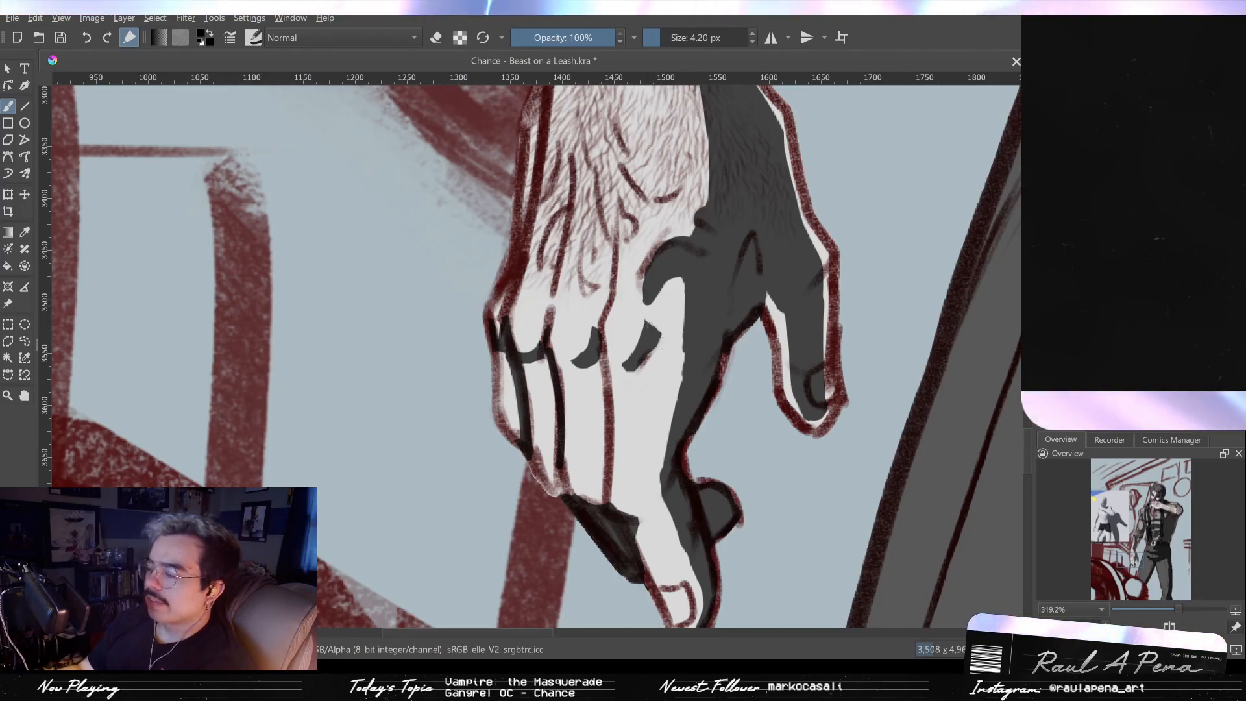
left_click_drag(647, 307, 648, 326)
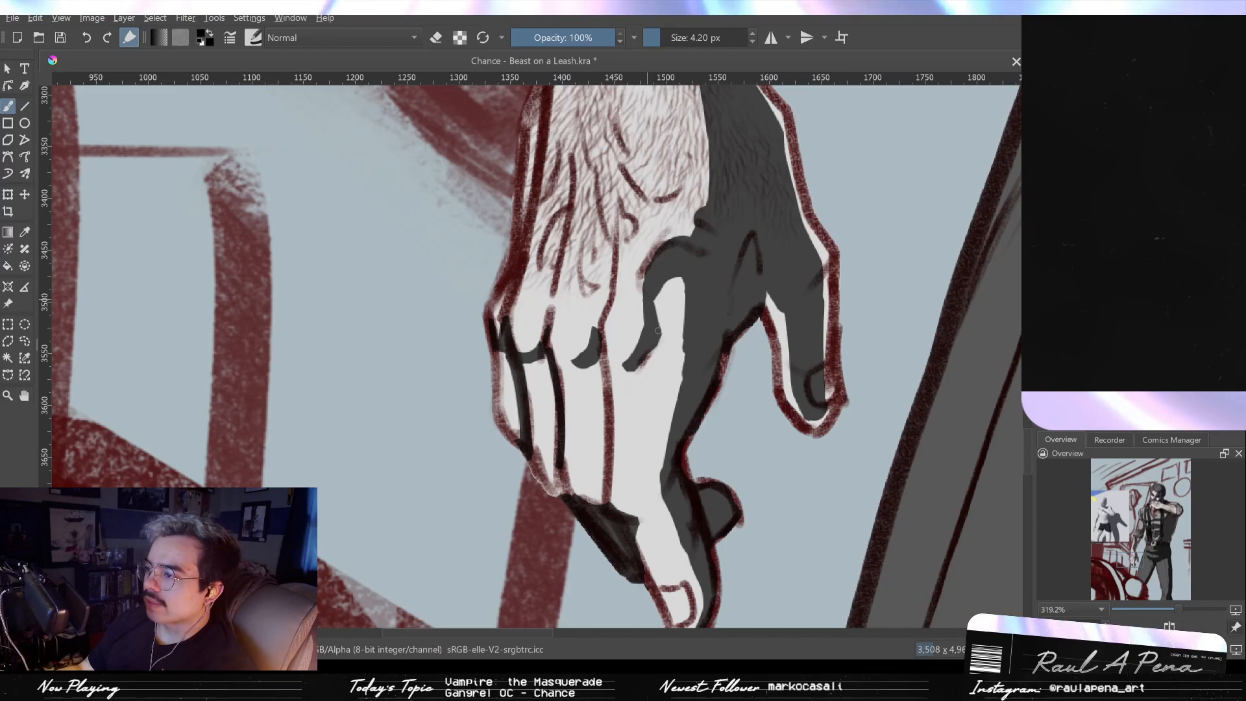
key("e")
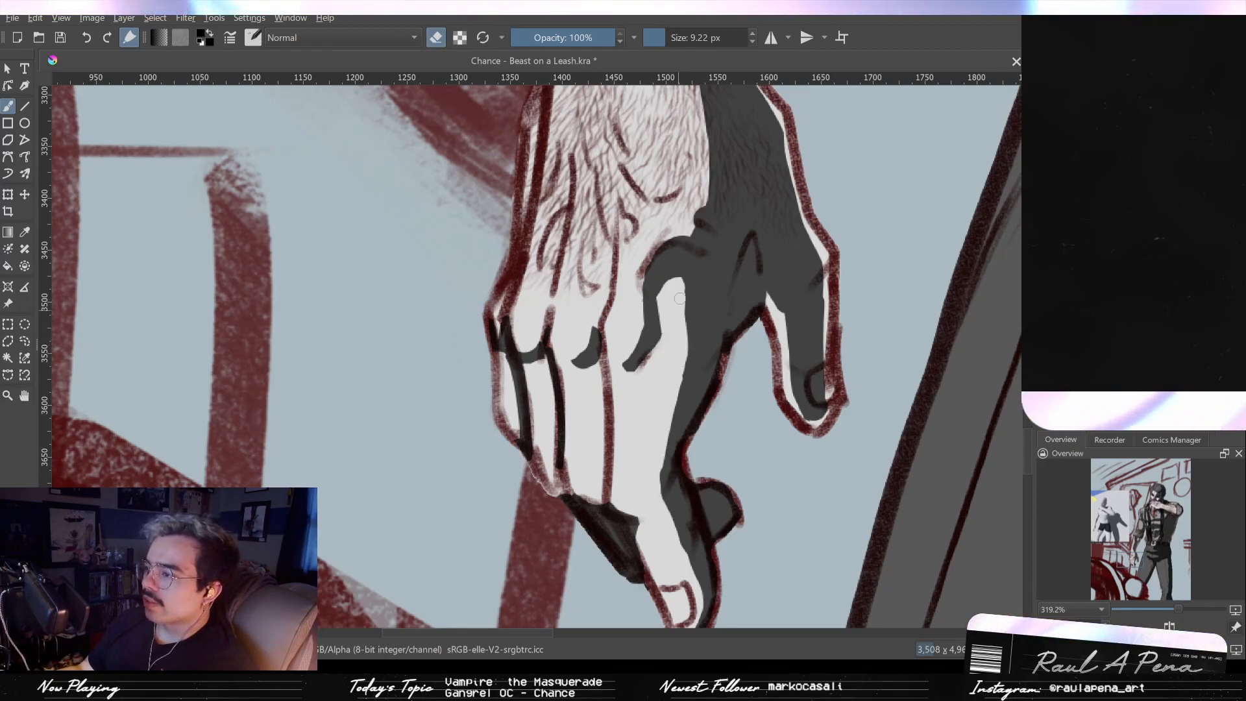
scroll(676, 332, "up", 3)
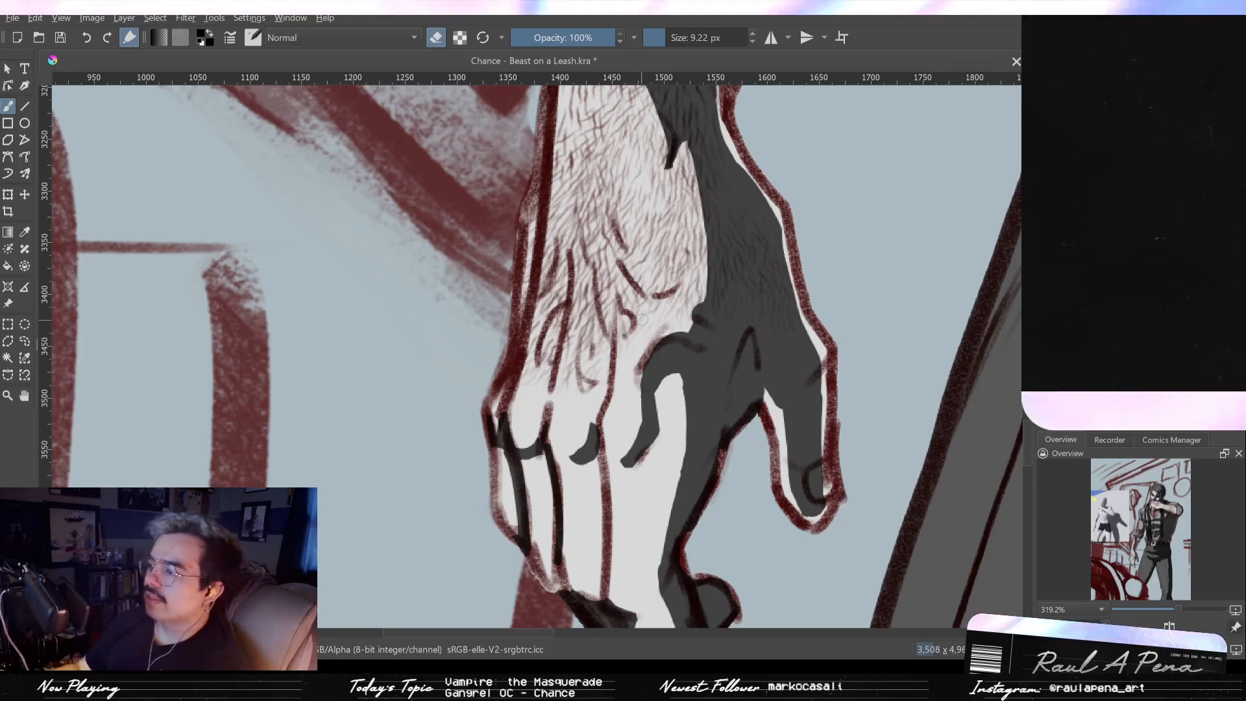
left_click_drag(647, 360, 658, 322)
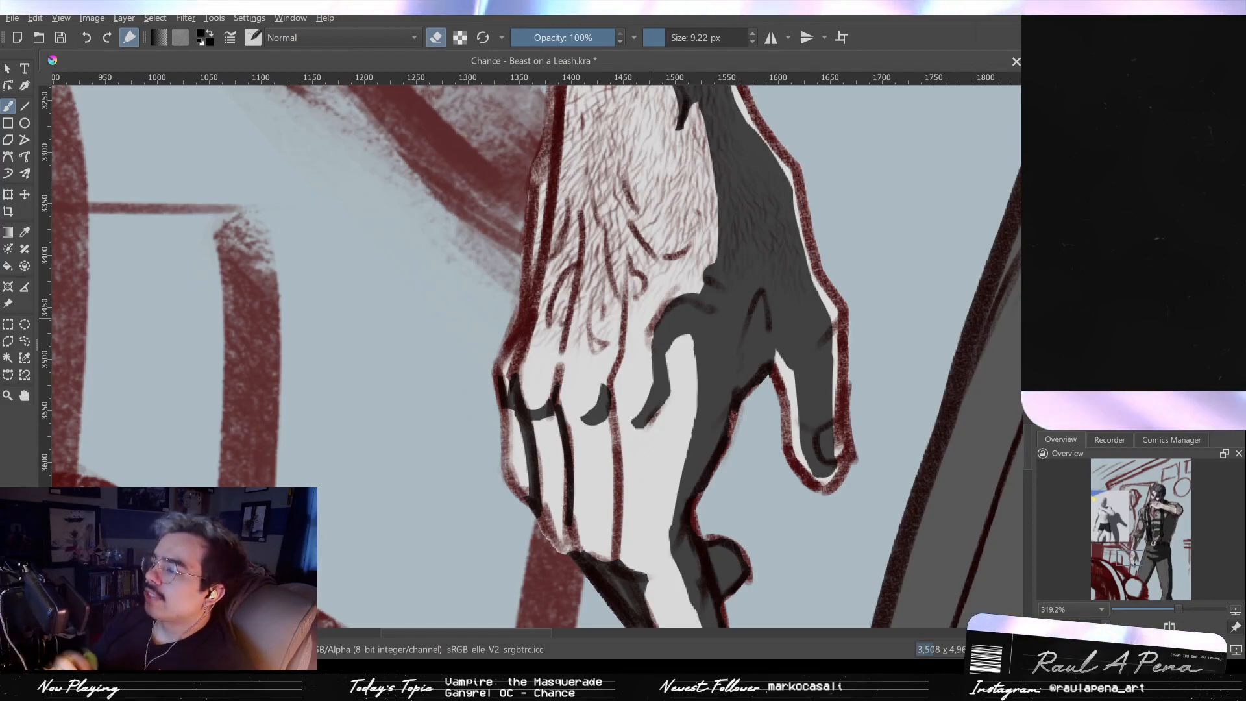
Step: Trim the shadow's edge along the lowered forearm with a 53.21 px eraser to widen the lit area
mouse_move(604, 306)
left_mouse_down()
mouse_move(616, 368)
mouse_move(608, 416)
left_mouse_up()
scroll(616, 369, "down", 5)
scroll(619, 356, "up", 1)
left_click_drag(605, 285, 613, 355)
mouse_move(621, 409)
left_mouse_down()
mouse_move(625, 378)
mouse_move(637, 377)
mouse_move(632, 409)
left_mouse_up()
left_click_drag(629, 304, 626, 409)
key("ctrl+z")
mouse_move(625, 350)
left_mouse_down()
mouse_move(625, 408)
mouse_move(631, 289)
left_mouse_up()
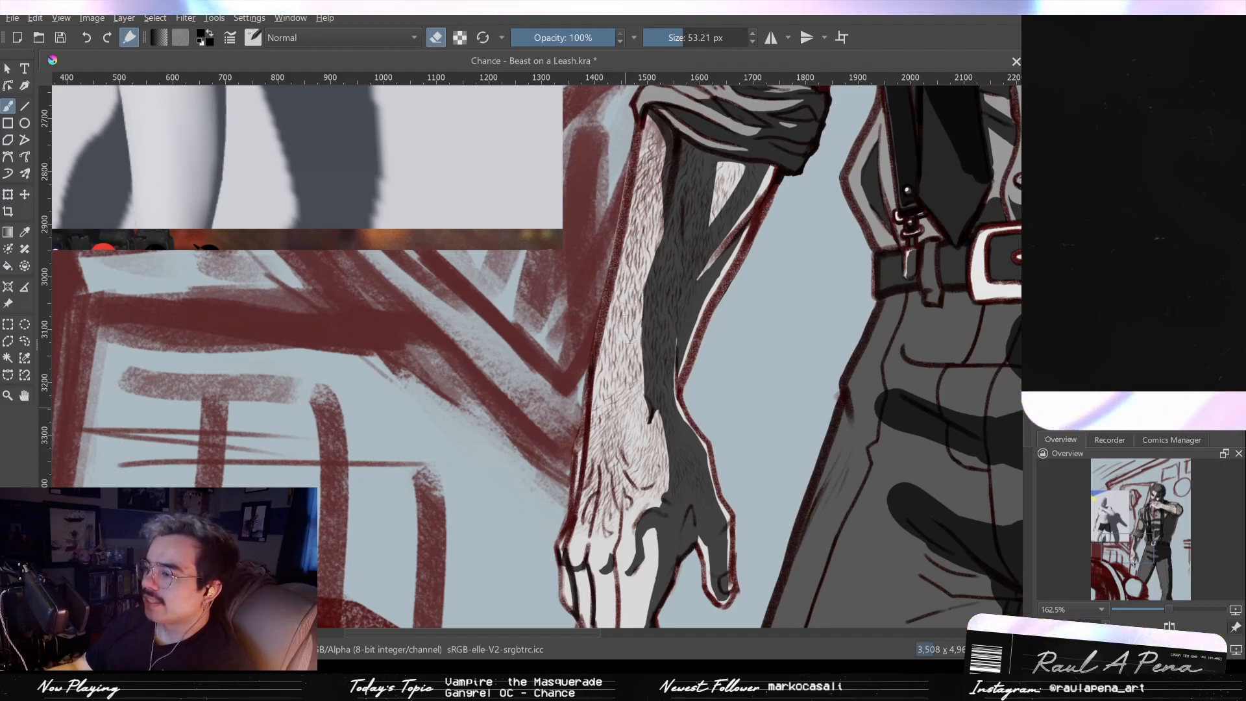
left_click_drag(631, 391, 636, 257)
key("ctrl+z")
mouse_move(631, 376)
left_mouse_down()
mouse_move(638, 257)
mouse_move(622, 397)
mouse_move(609, 316)
mouse_move(646, 306)
mouse_move(656, 356)
left_mouse_up()
mouse_move(656, 337)
left_mouse_down()
mouse_move(652, 372)
mouse_move(648, 360)
left_mouse_up()
left_click_drag(648, 361, 669, 455)
left_click_drag(601, 303, 631, 426)
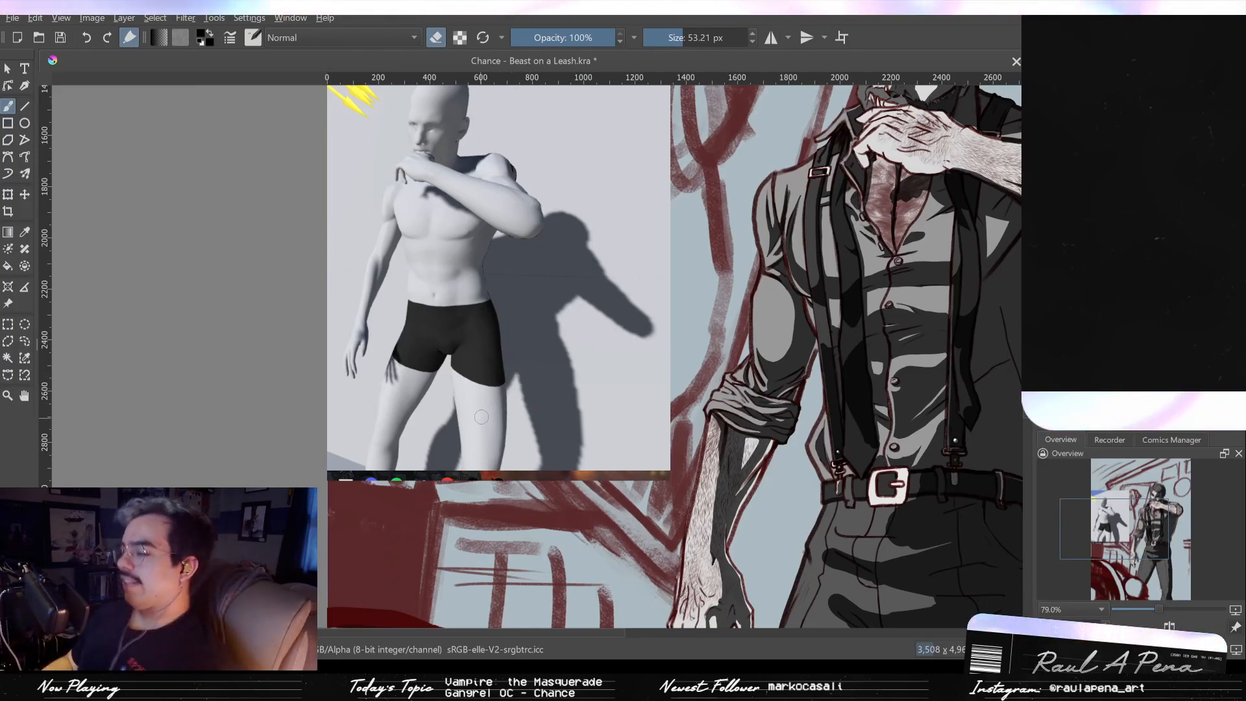
Step: Check the lowered arm against the 3D pose reference and cover the index finger's end with shadow at 47.40 px
left_click_drag(533, 381, 617, 354)
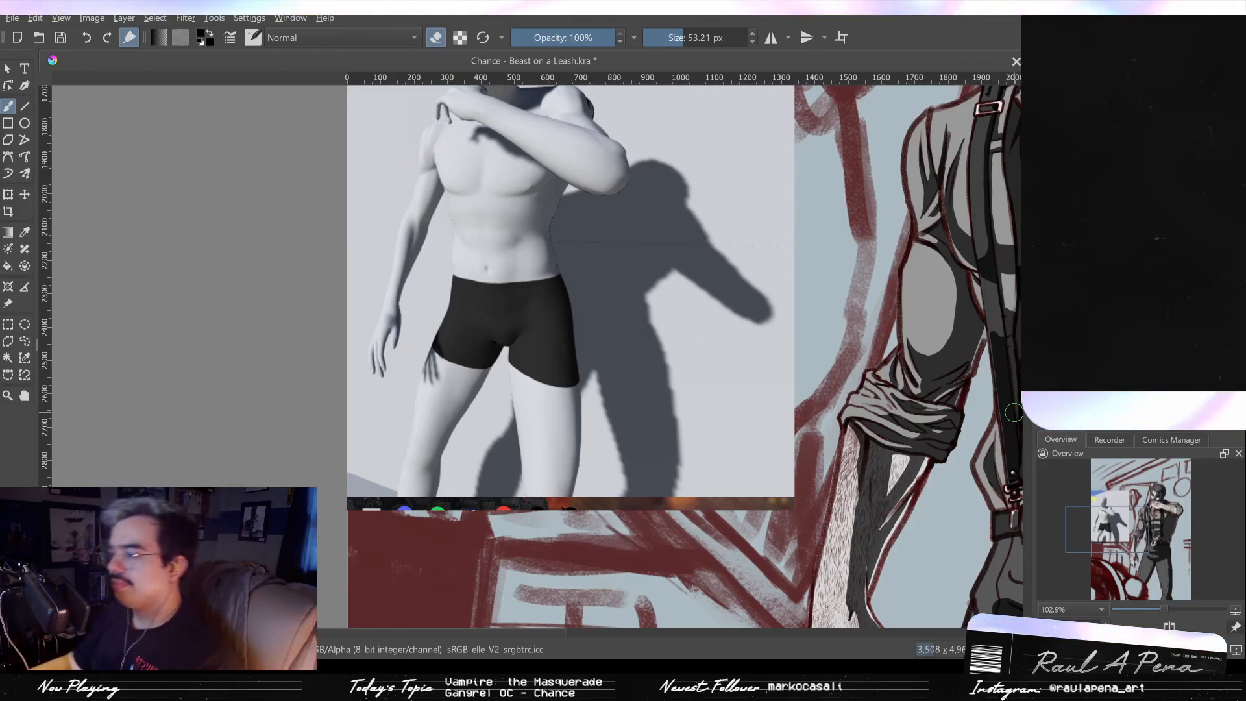
left_click_drag(798, 362, 672, 263)
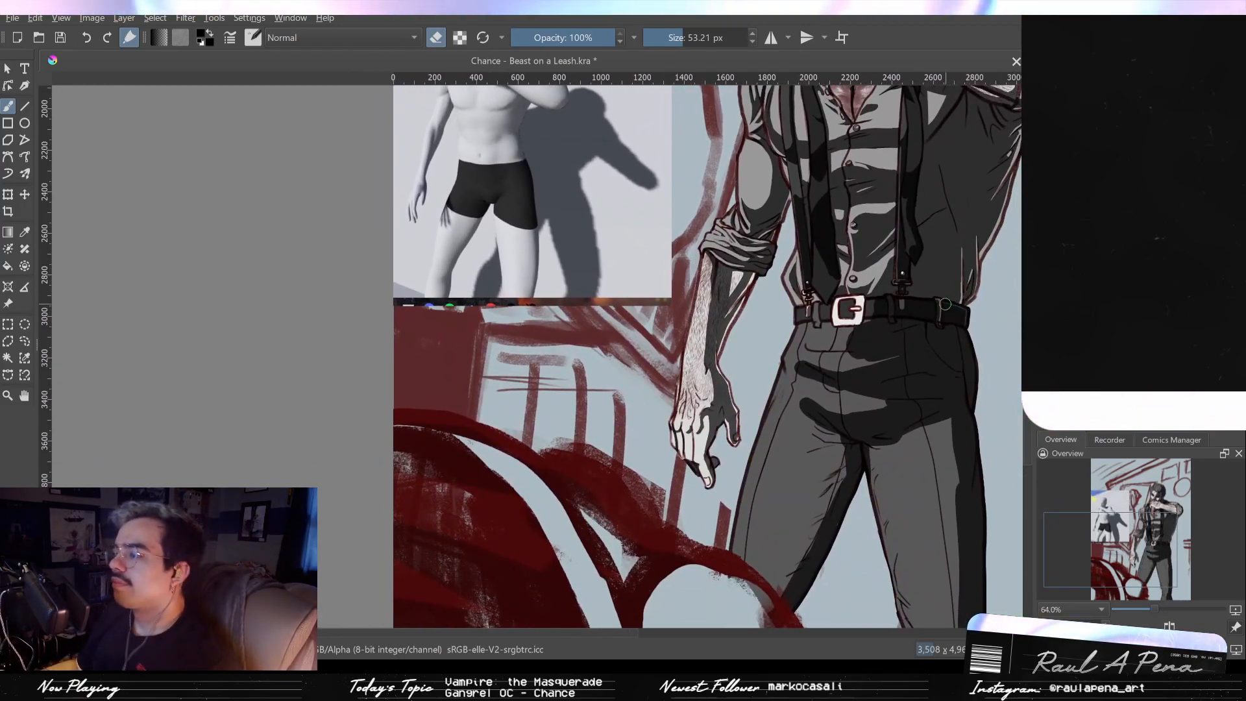
left_click_drag(708, 490, 708, 403)
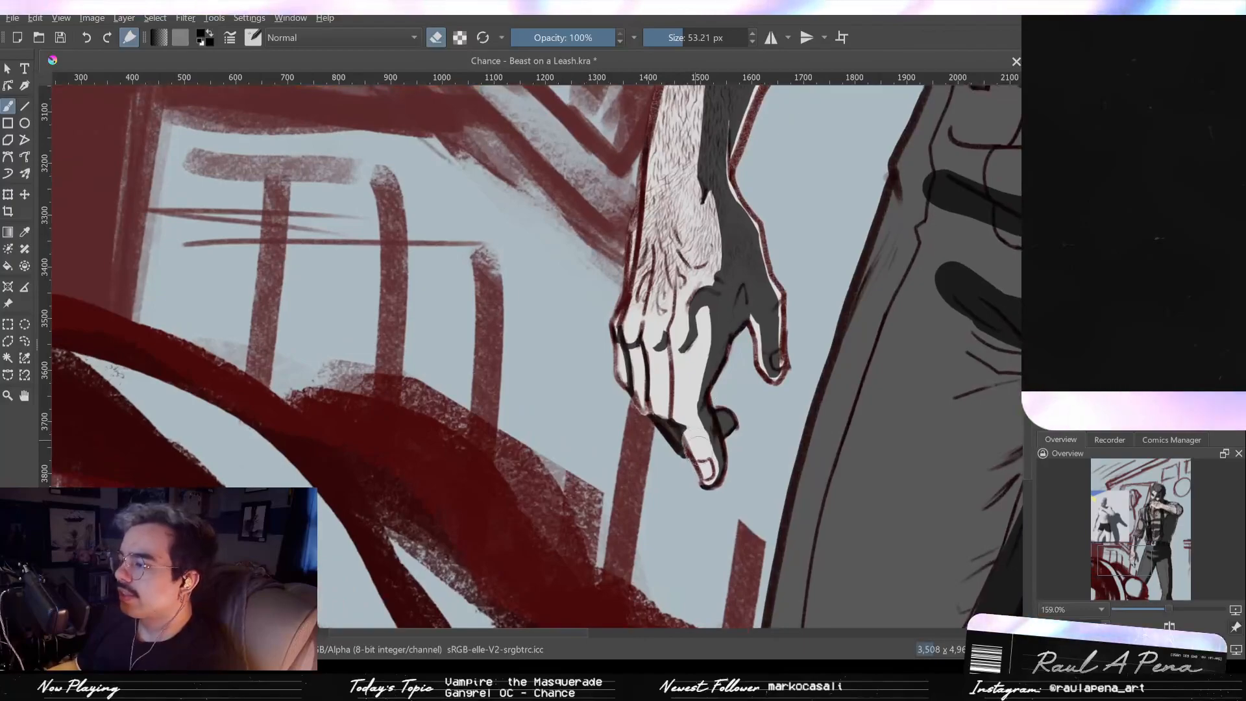
key("e")
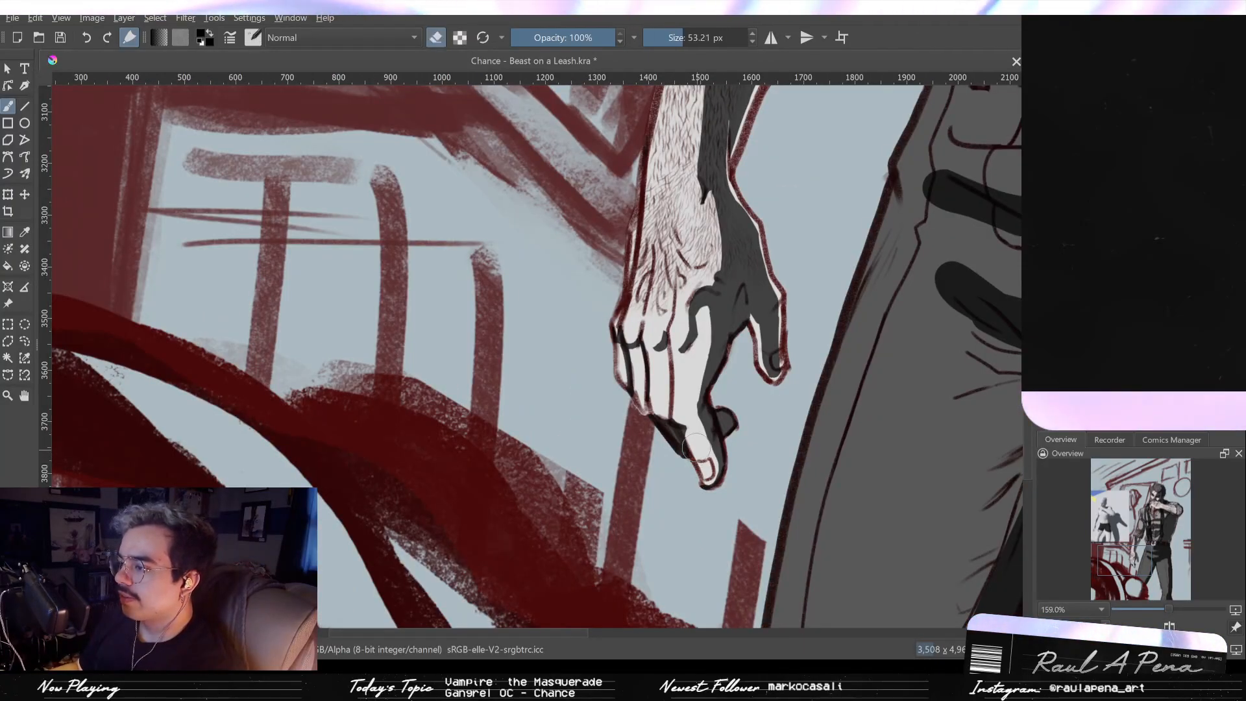
key("e")
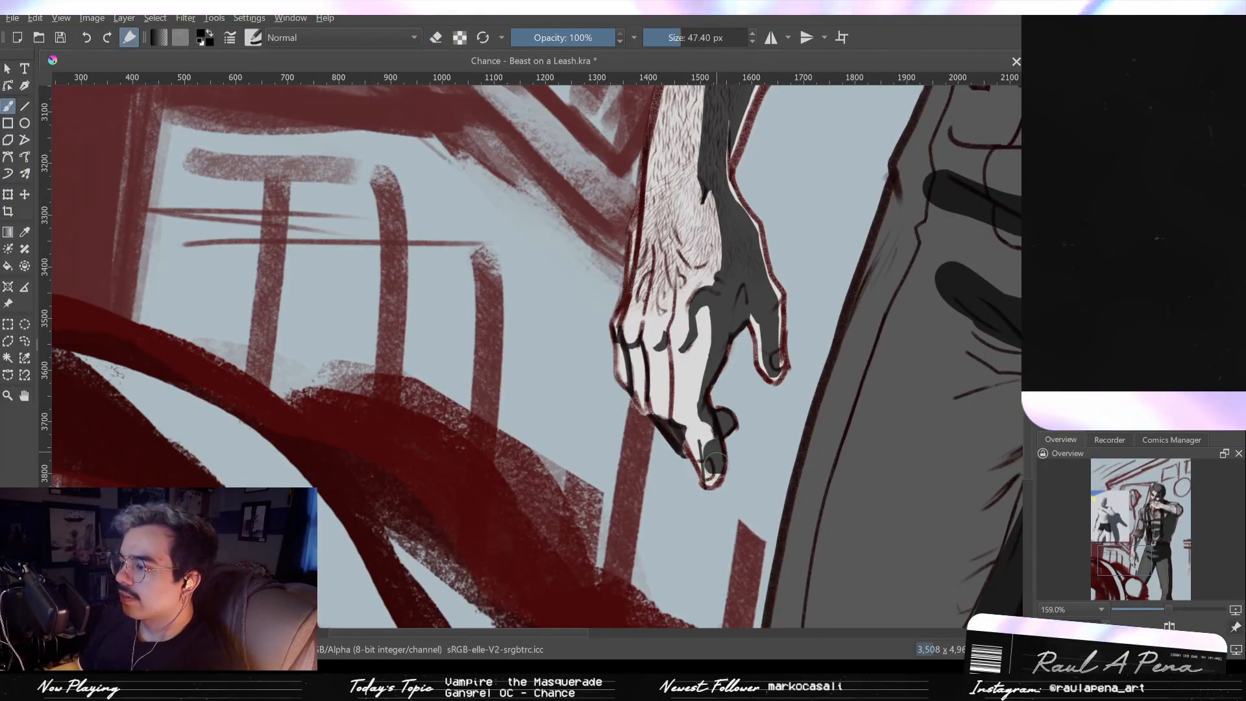
left_click_drag(714, 456, 704, 445)
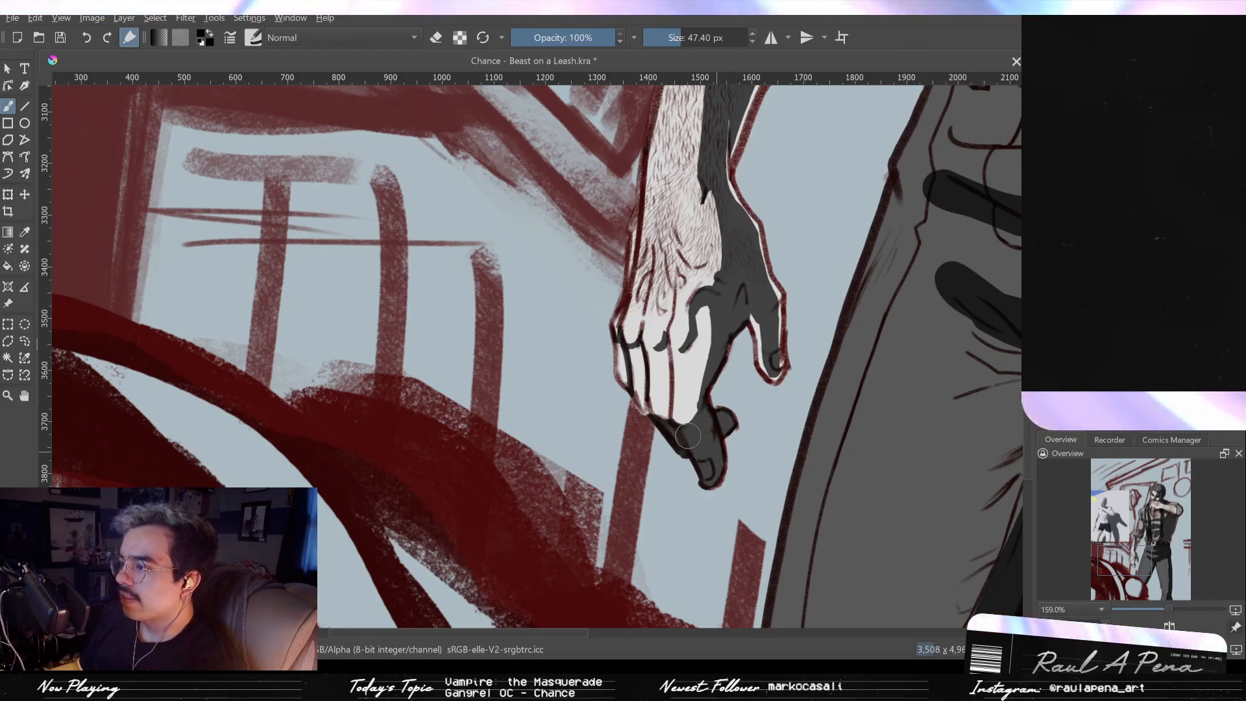
Step: Carve a larger light shape into the thumb and refine the shadow at its tip with a 31.06 px brush and 23.29 px eraser
scroll(687, 435, "down", 6)
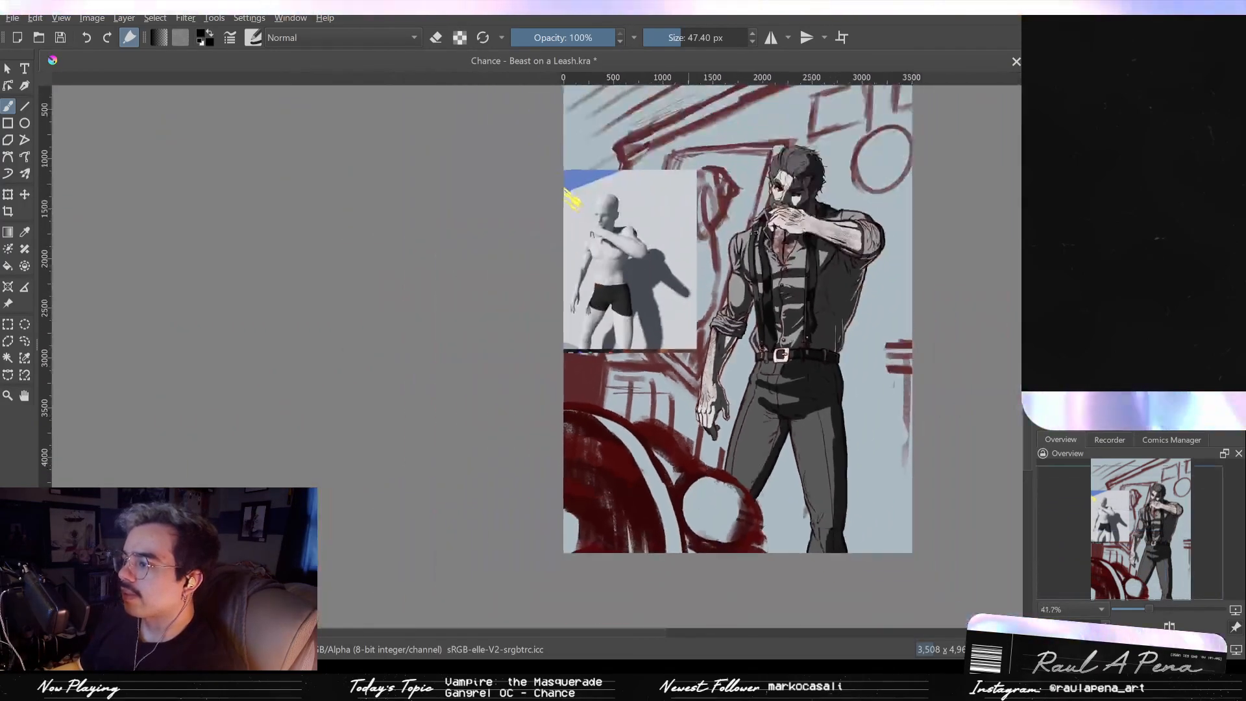
scroll(704, 462, "up", 3)
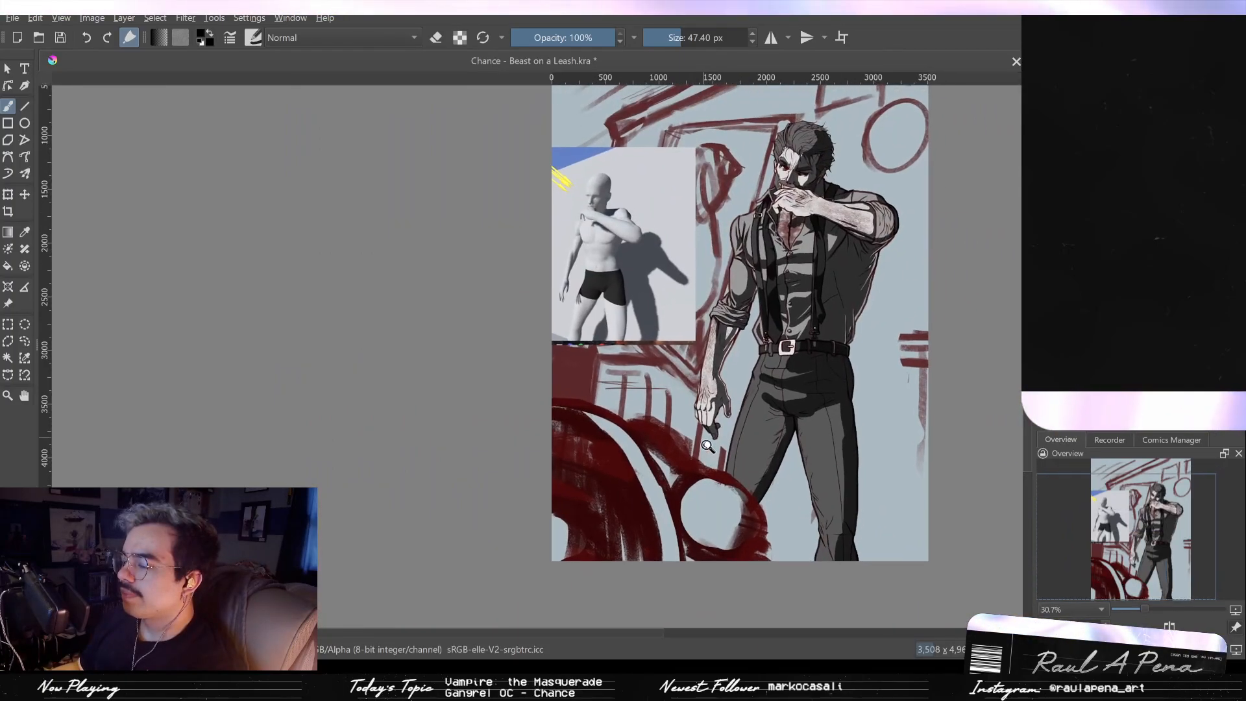
left_click_drag(706, 419, 732, 461)
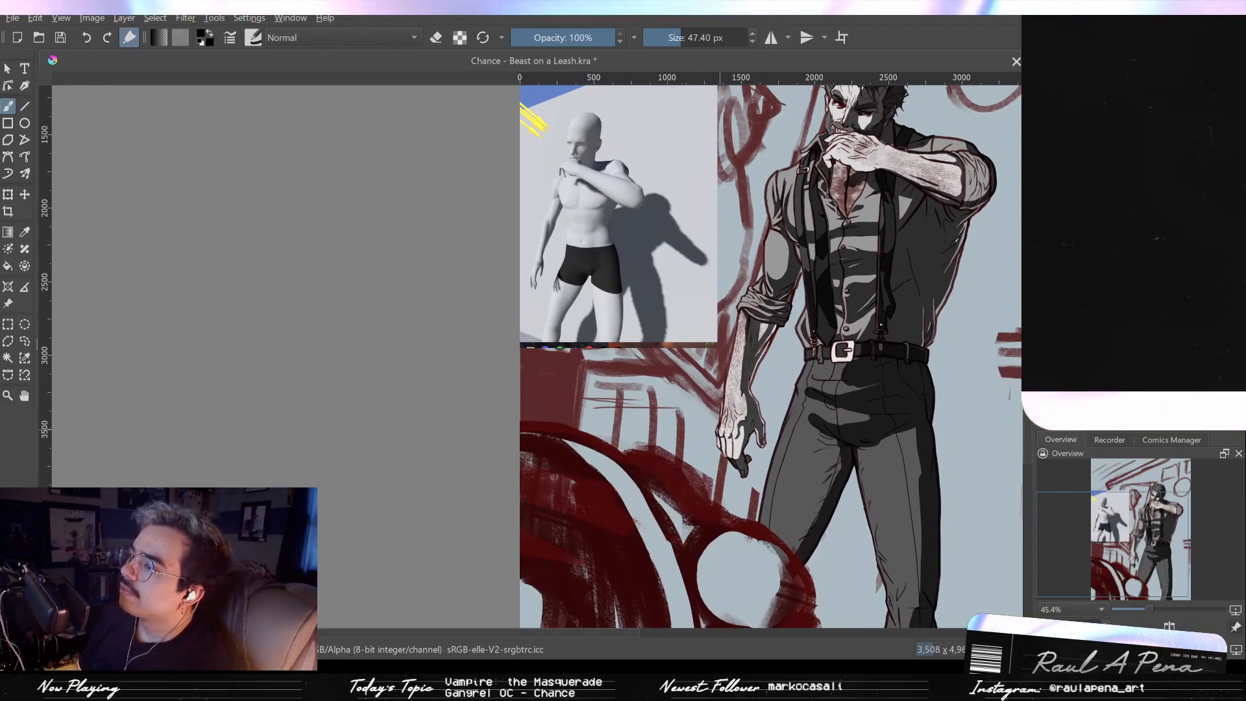
scroll(695, 428, "up", 5)
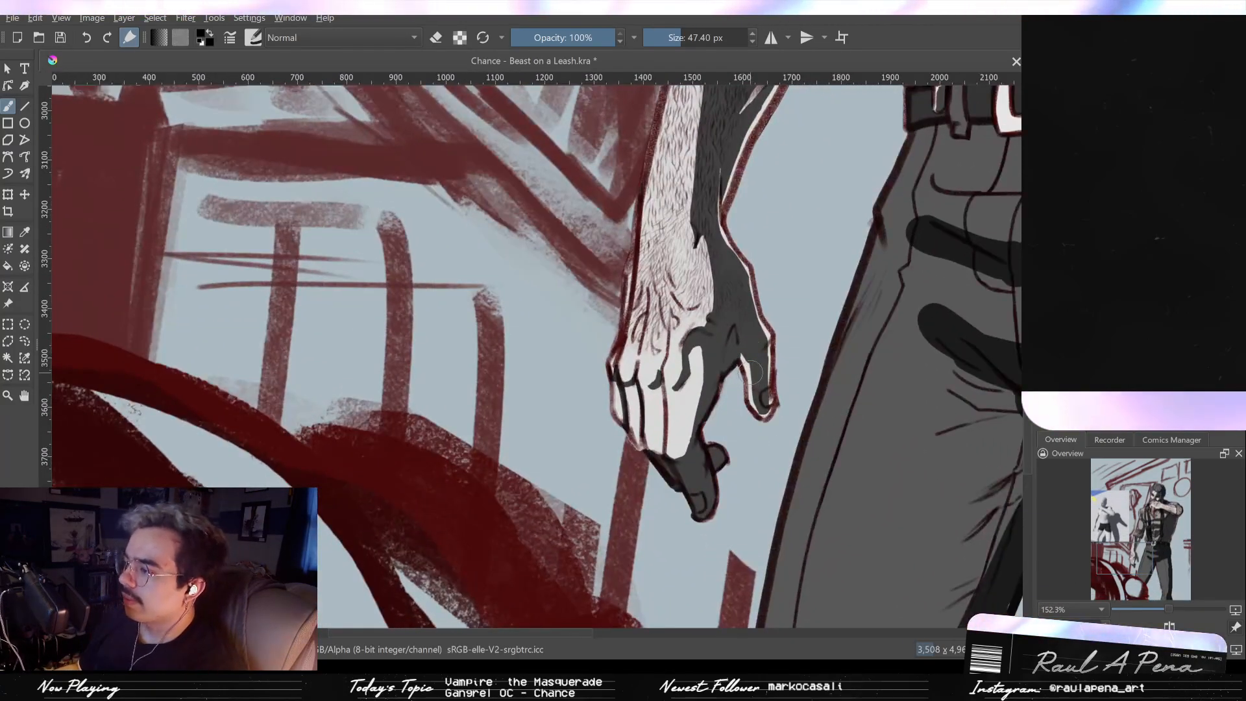
key("bracketleft")
key("e")
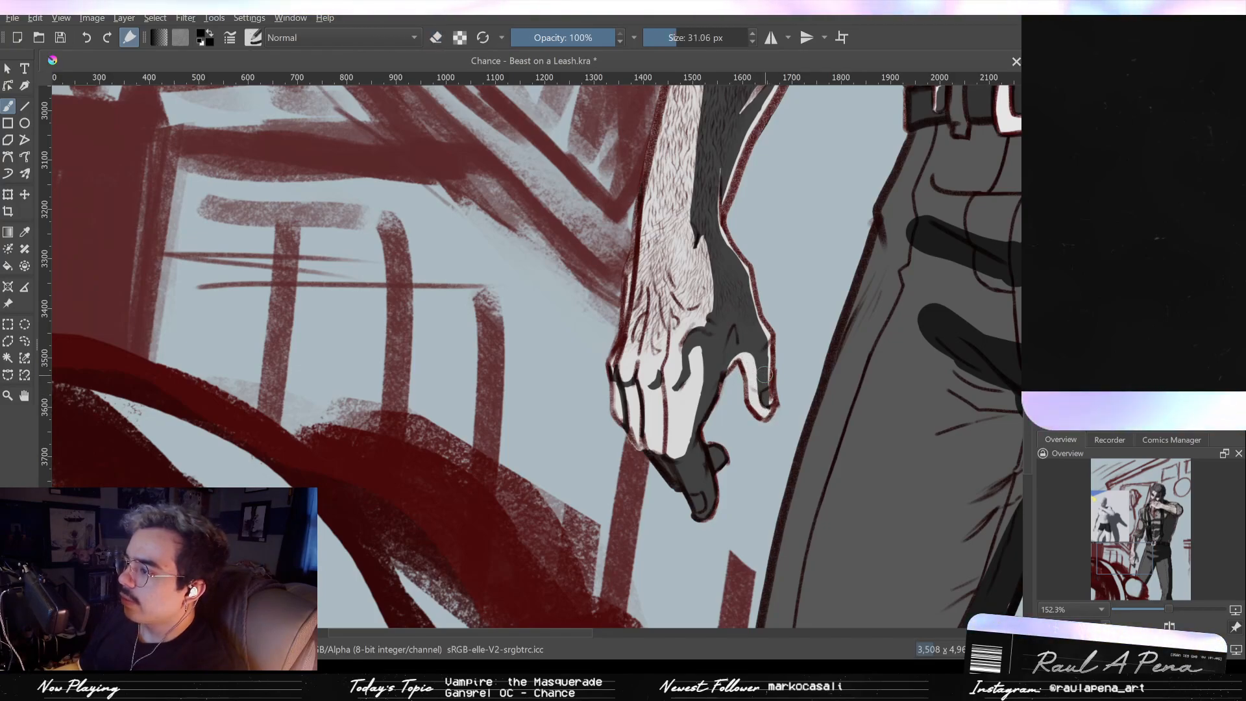
left_click_drag(771, 397, 765, 396)
left_click_drag(754, 354, 766, 406)
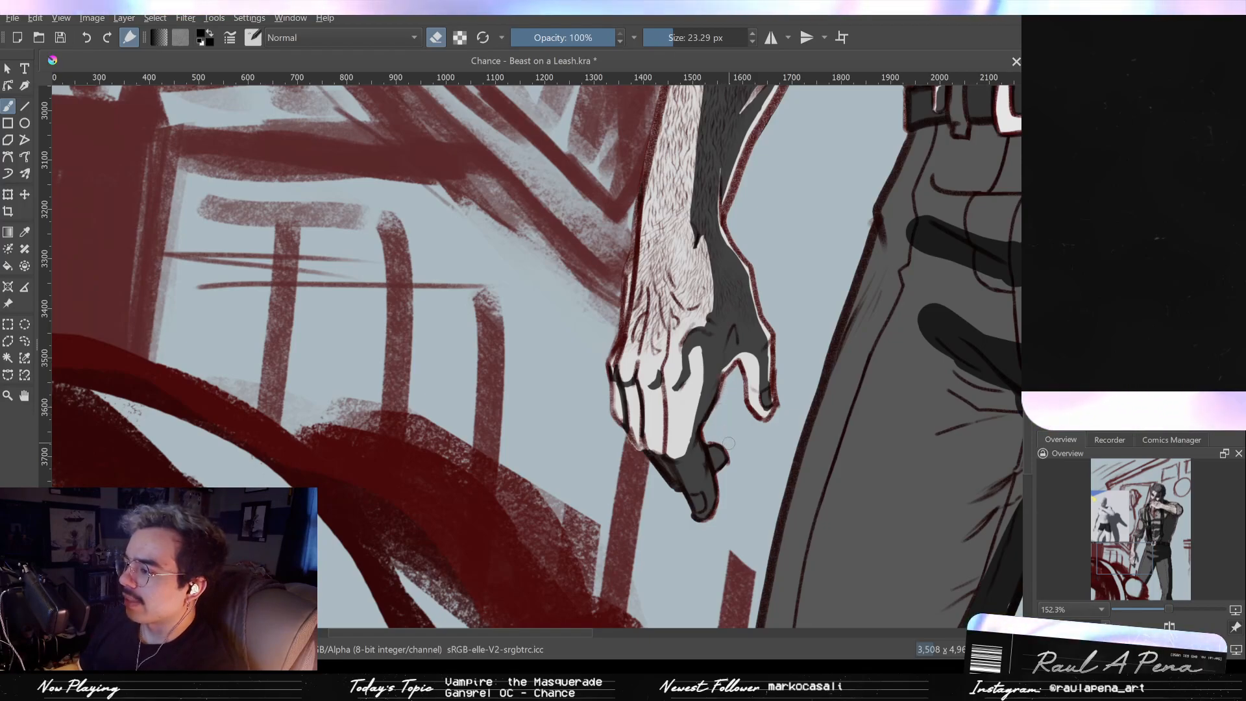
Step: Extend the forearm shadow toward the lit side at 22.50 px and enlarge the light patch below the rolled sleeve with a 23.29 px eraser
scroll(729, 442, "down", 3)
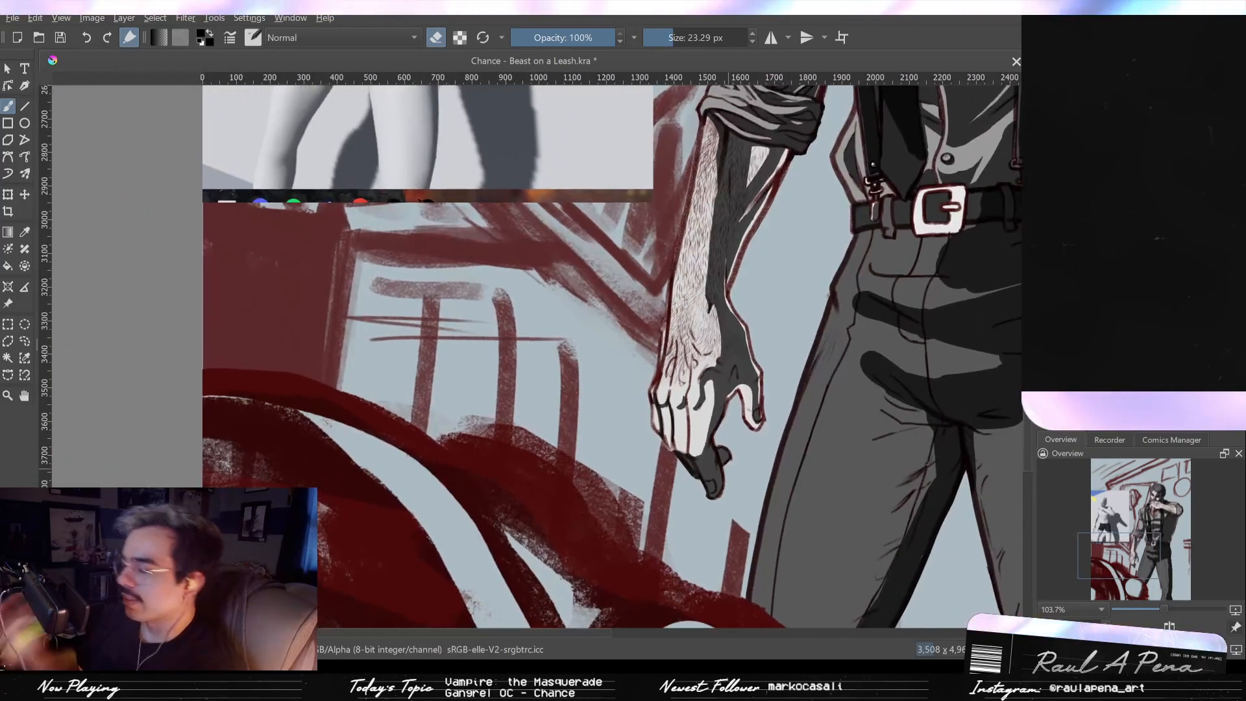
mouse_move(627, 225)
left_mouse_down()
mouse_move(647, 322)
mouse_move(663, 293)
mouse_move(655, 387)
mouse_move(608, 436)
left_mouse_up()
left_click_drag(654, 369, 621, 454)
key("e")
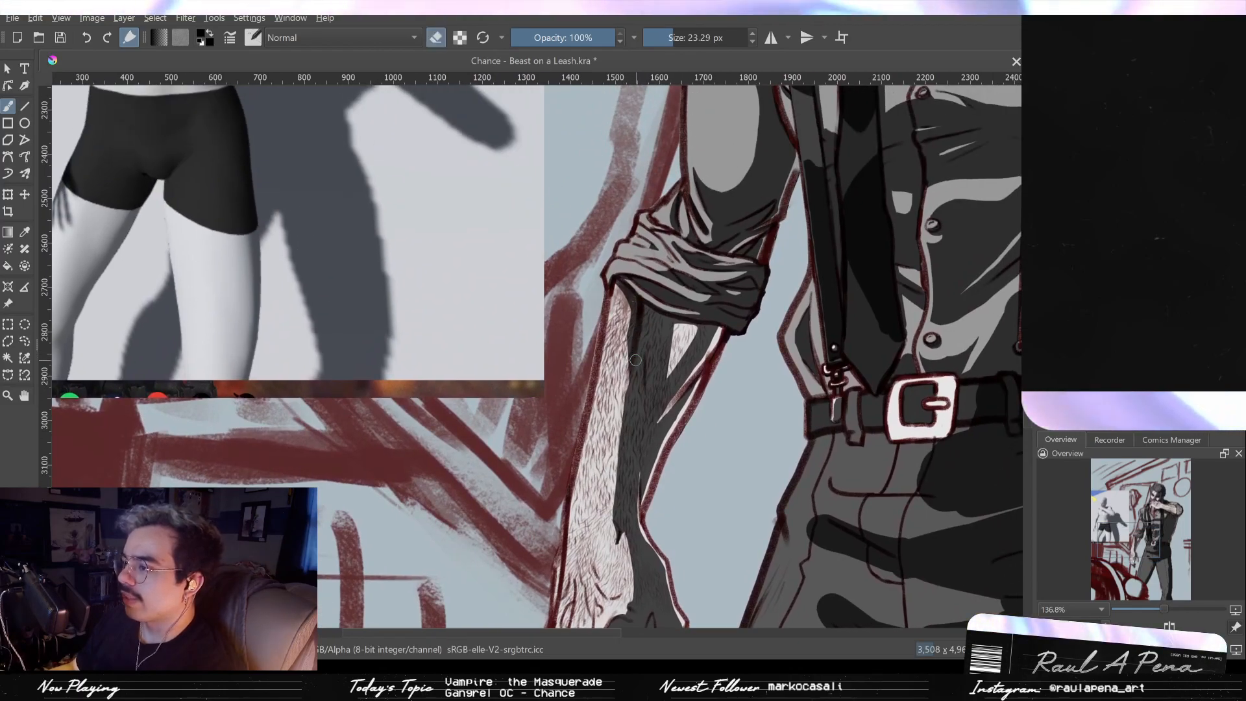
key("e")
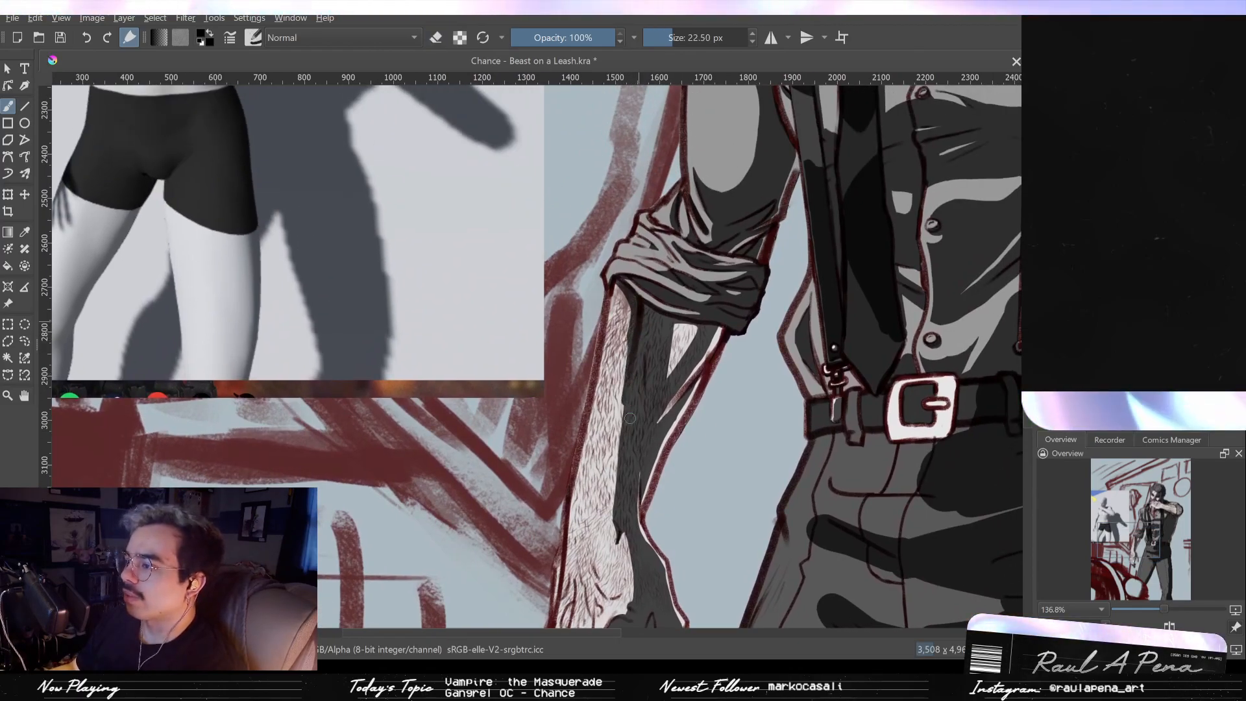
left_click_drag(633, 346, 627, 392)
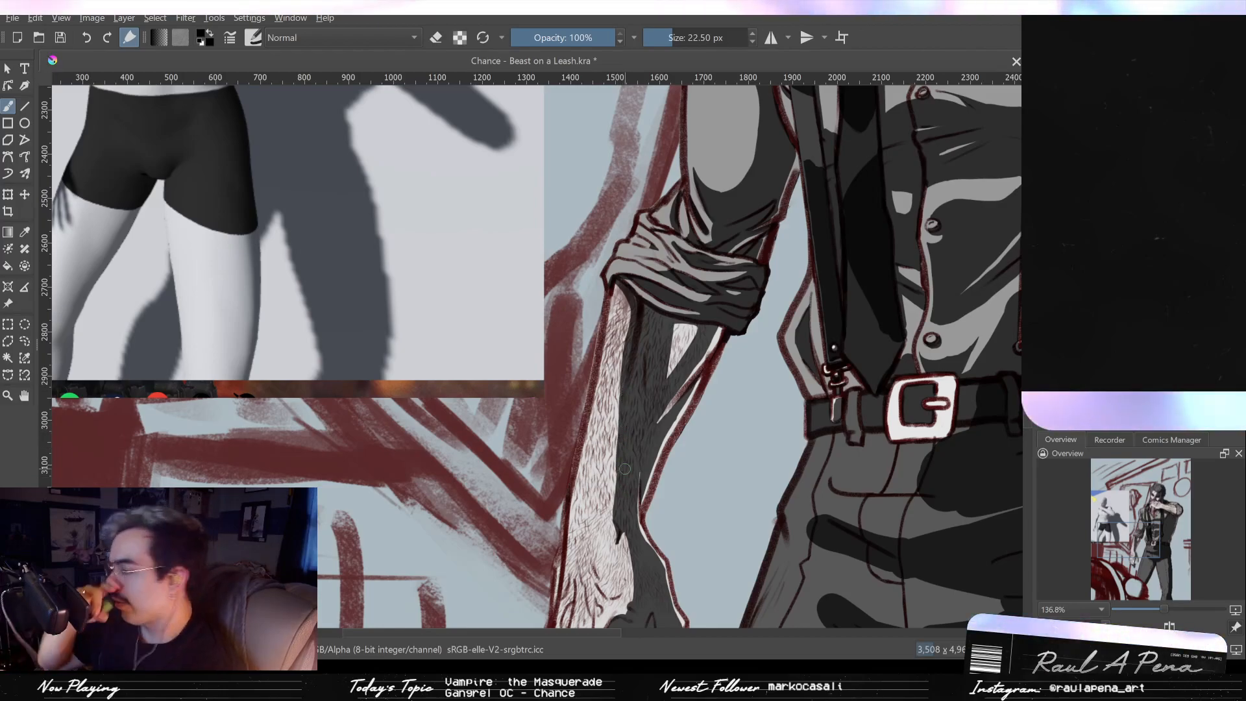
key("e")
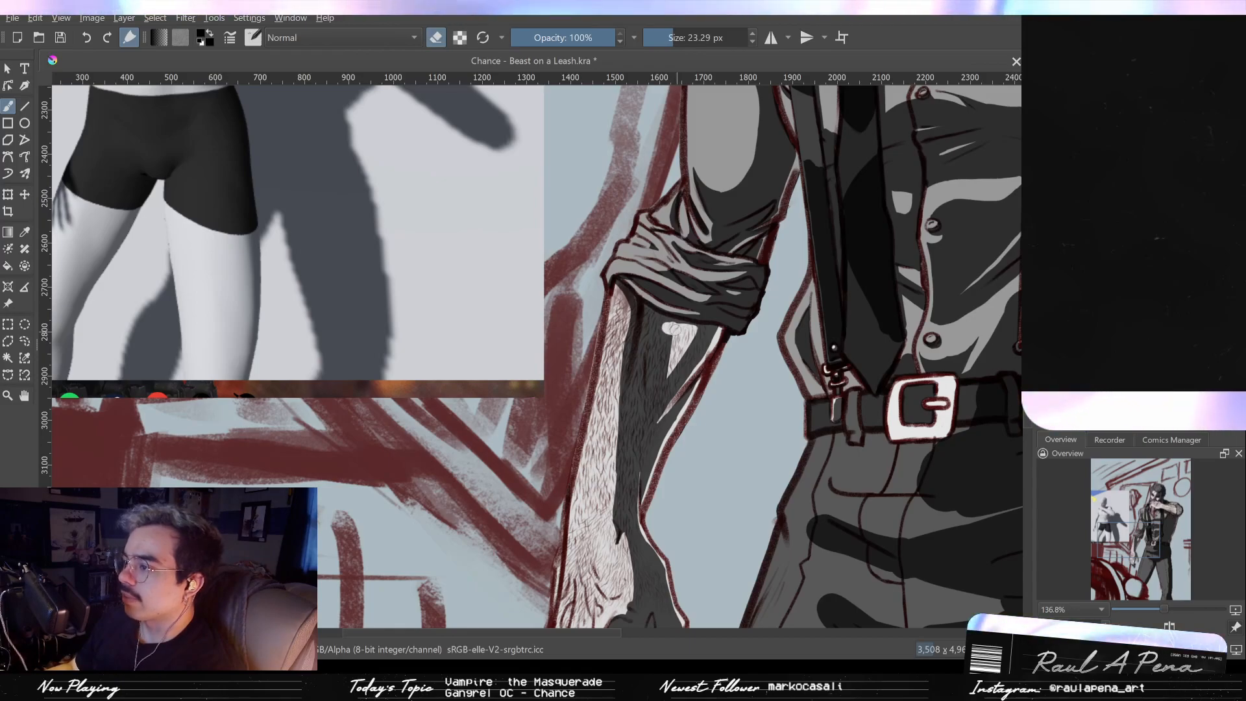
mouse_move(666, 326)
left_mouse_down()
mouse_move(657, 396)
mouse_move(654, 385)
left_mouse_up()
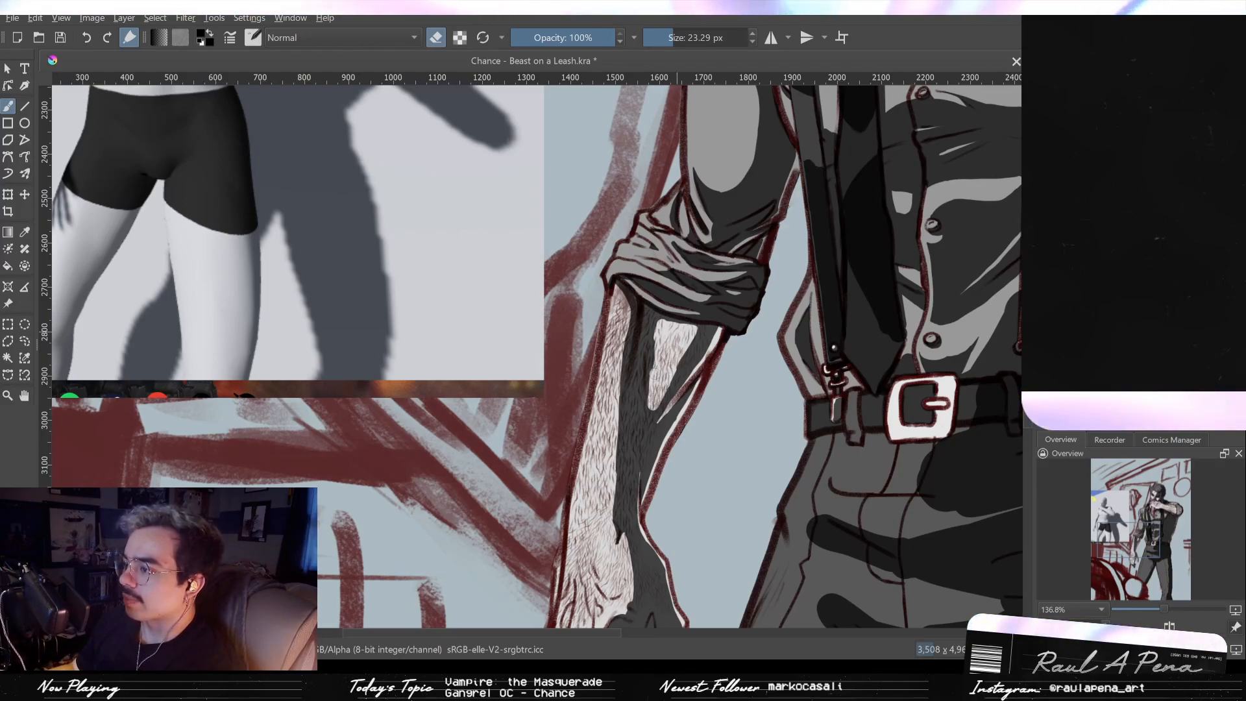
Step: Refine the light patch below the rolled sleeve with a 23.29 px eraser and touch up the forearm shadow at 22.50 px
left_click_drag(656, 373, 652, 387)
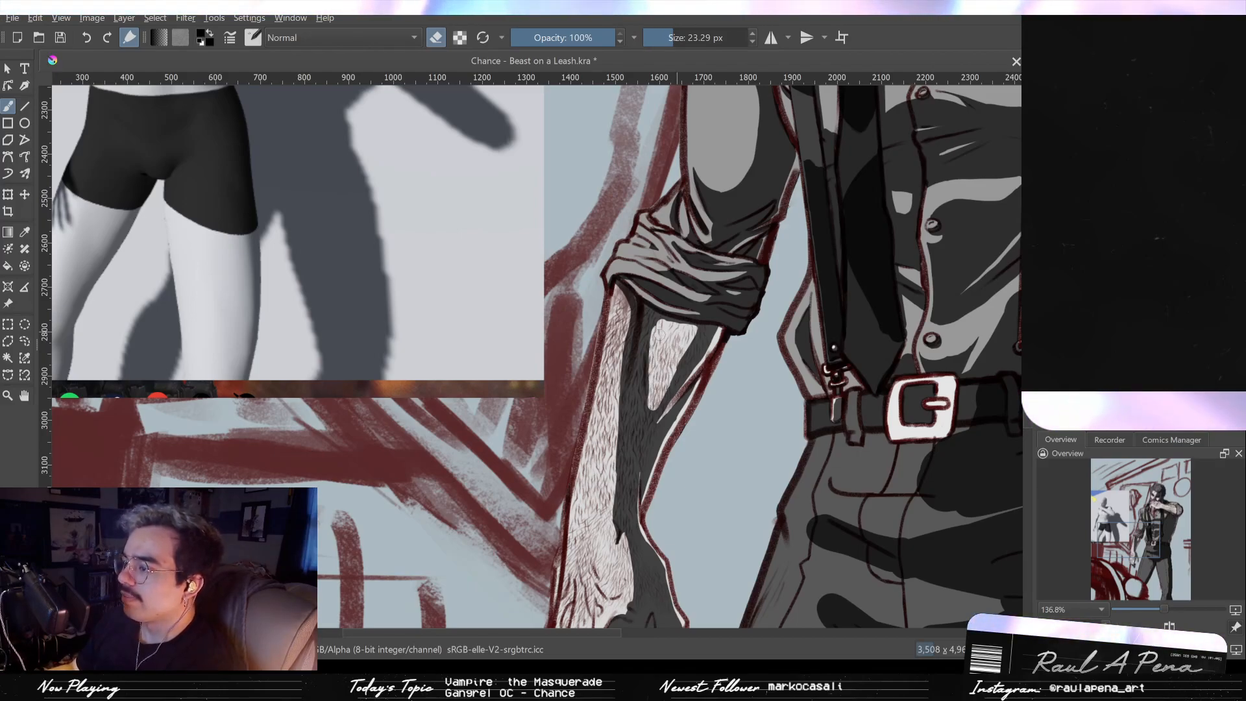
left_click_drag(658, 318, 652, 332)
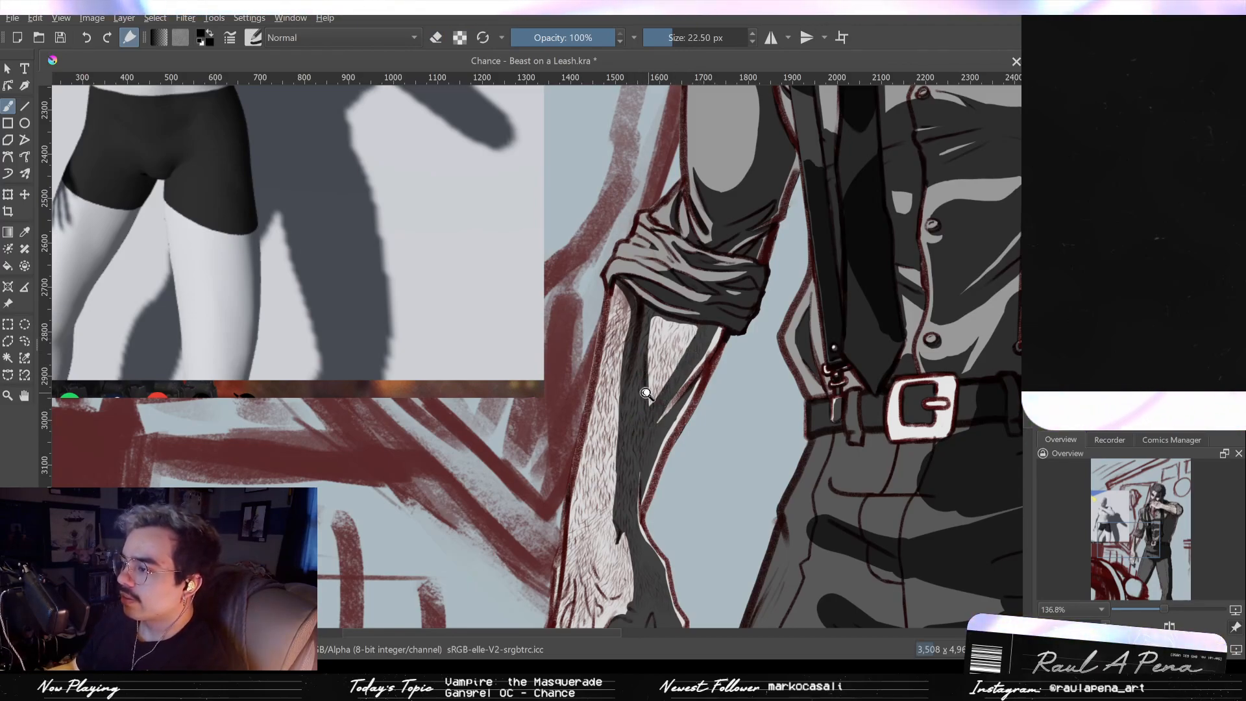
scroll(647, 393, "down", 3)
scroll(648, 393, "up", 5)
left_click_drag(643, 399, 662, 305)
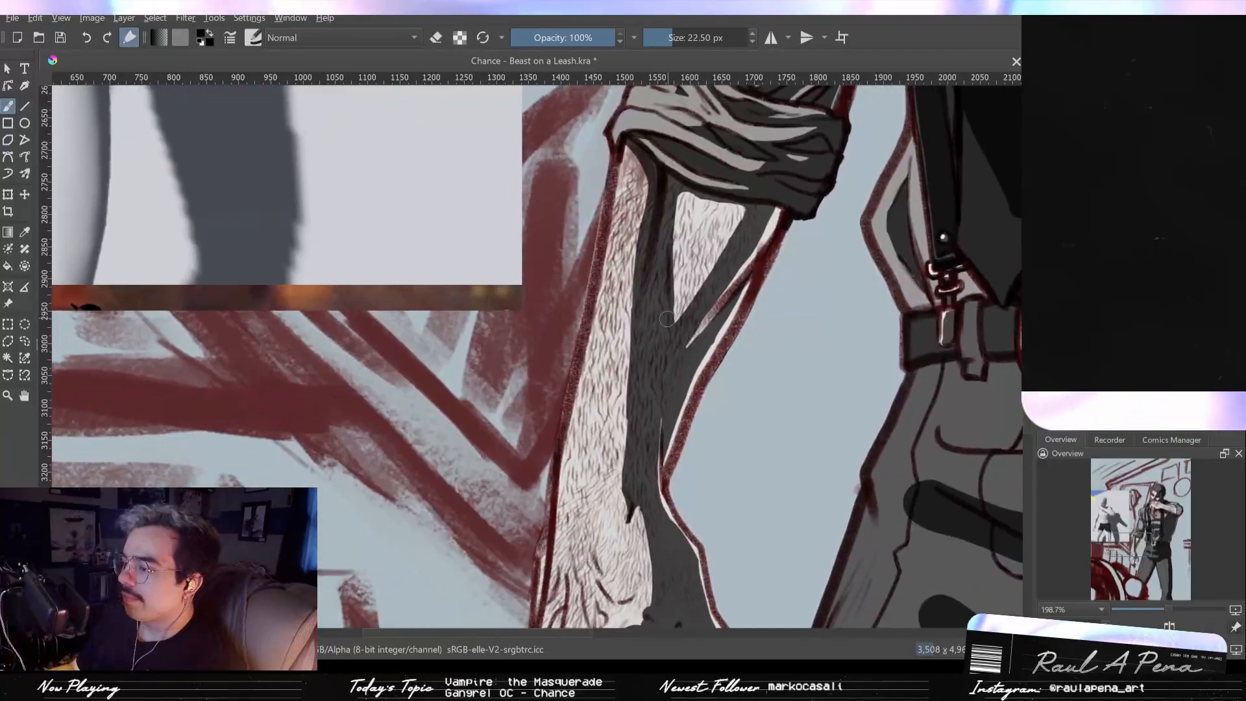
scroll(666, 333, "down", 2)
scroll(662, 392, "down", 2)
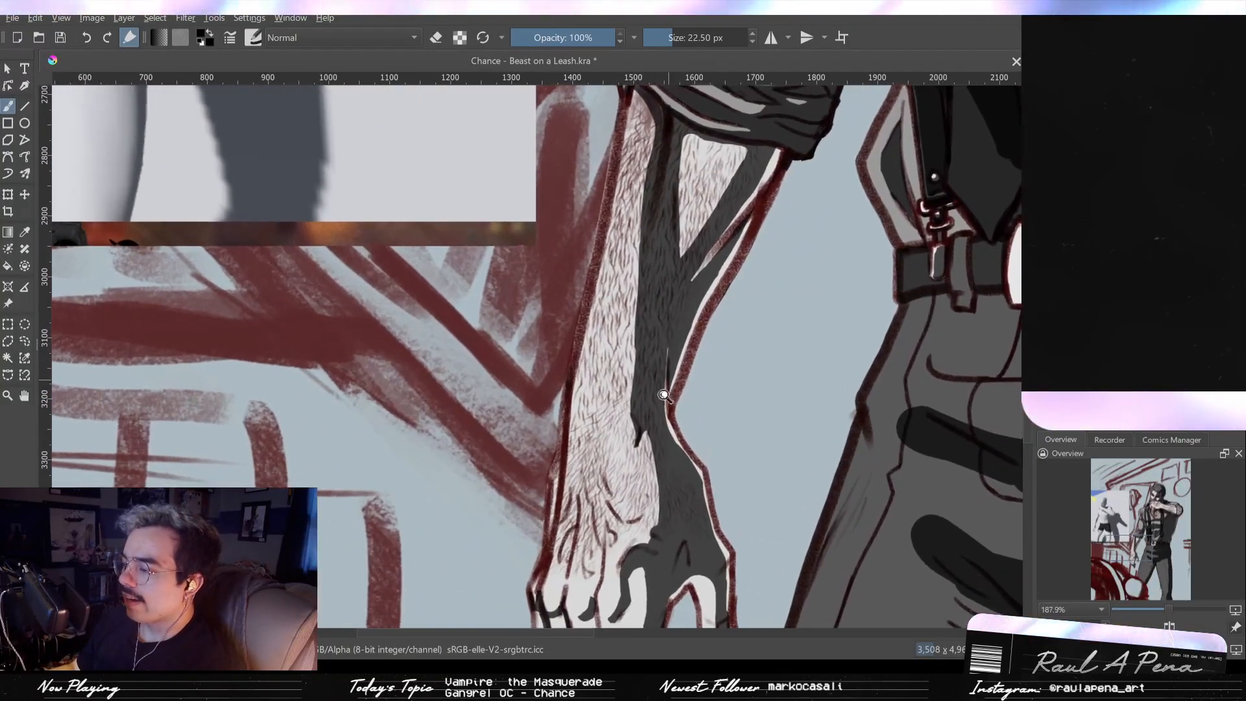
left_click_drag(662, 392, 694, 365)
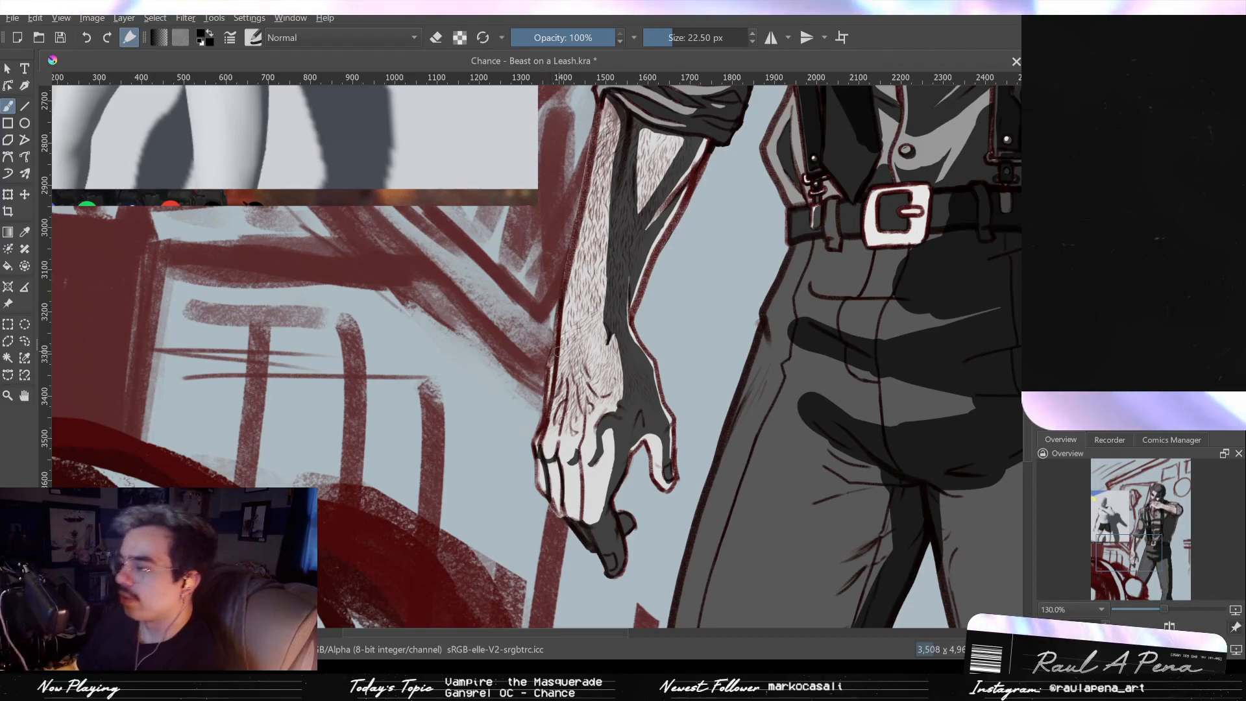
scroll(557, 351, "down", 2)
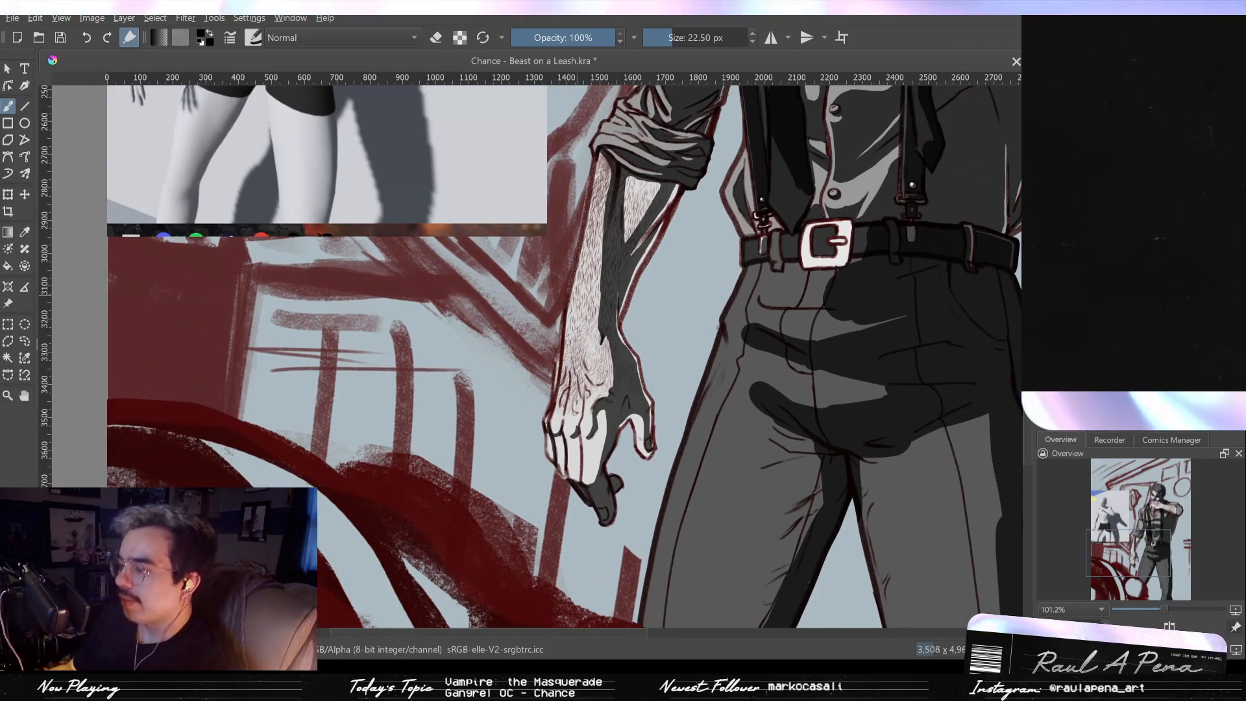
mouse_move(639, 298)
left_mouse_down()
mouse_move(664, 234)
mouse_move(660, 310)
left_mouse_up()
Step: Carve the thin rim light along the lowered forearm's body-side edge with a 23.29 px eraser, undoing a misplaced stroke
key("e")
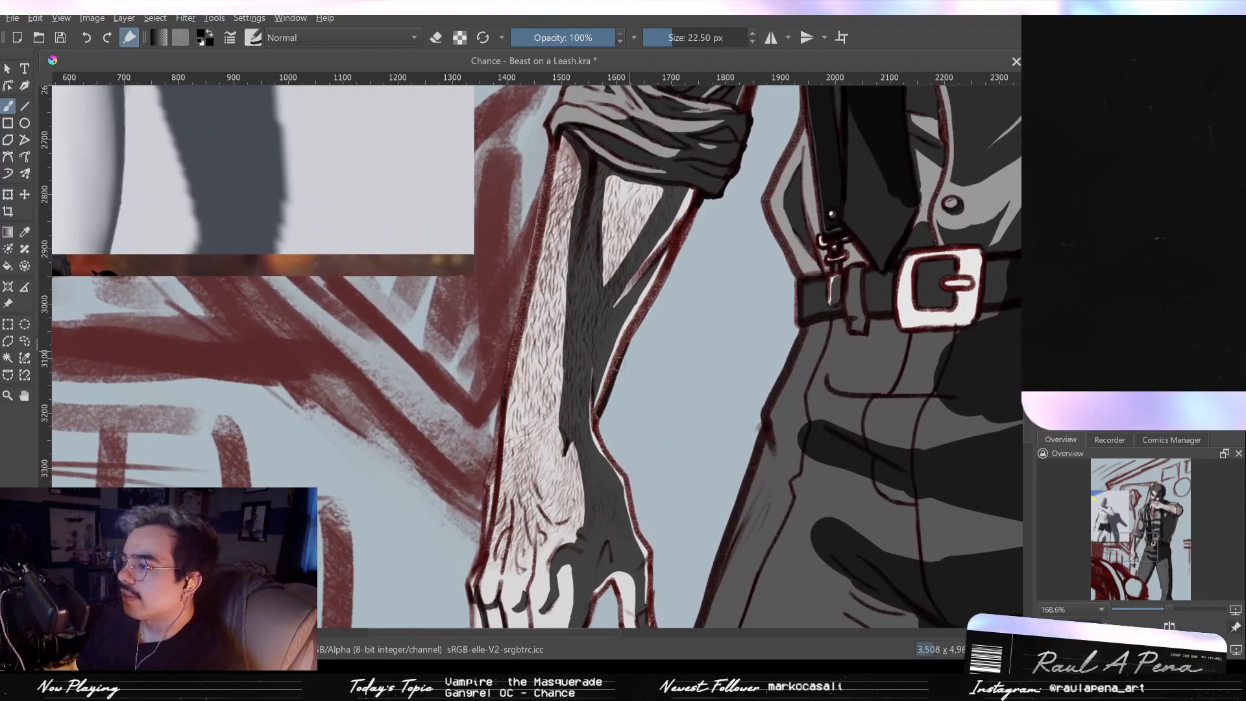
left_click_drag(603, 409, 676, 246)
key("ctrl+z")
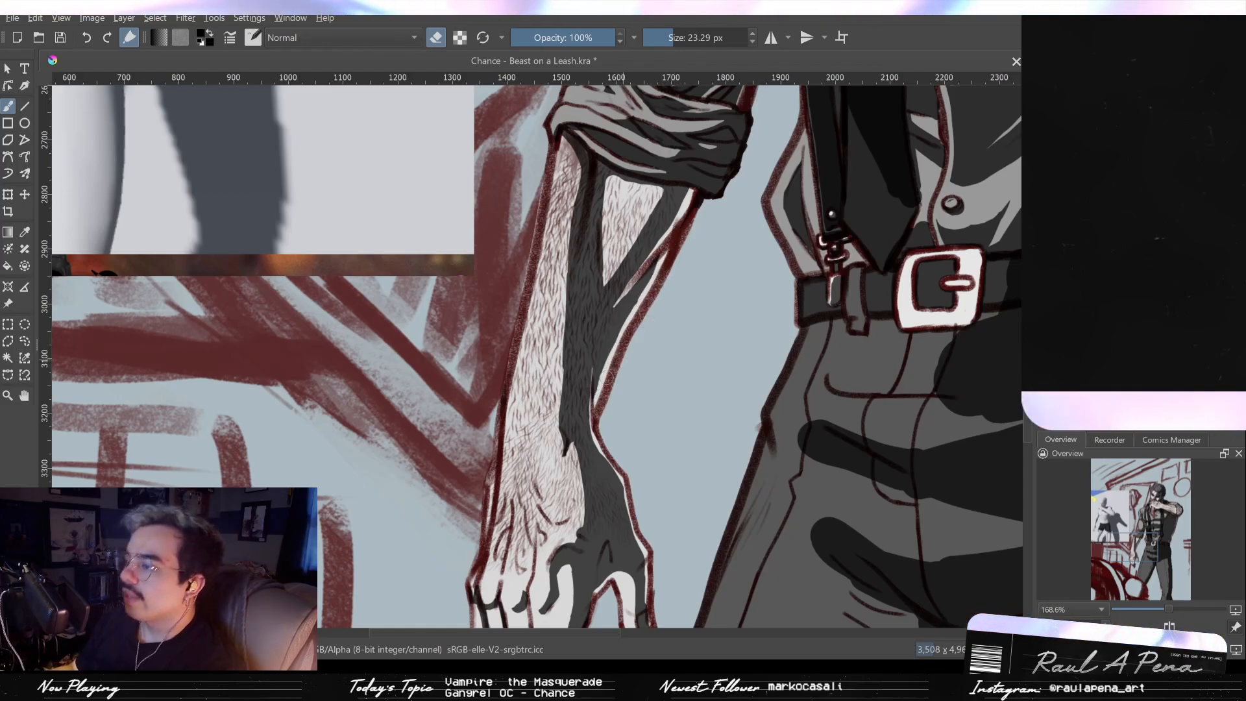
left_click_drag(650, 287, 631, 342)
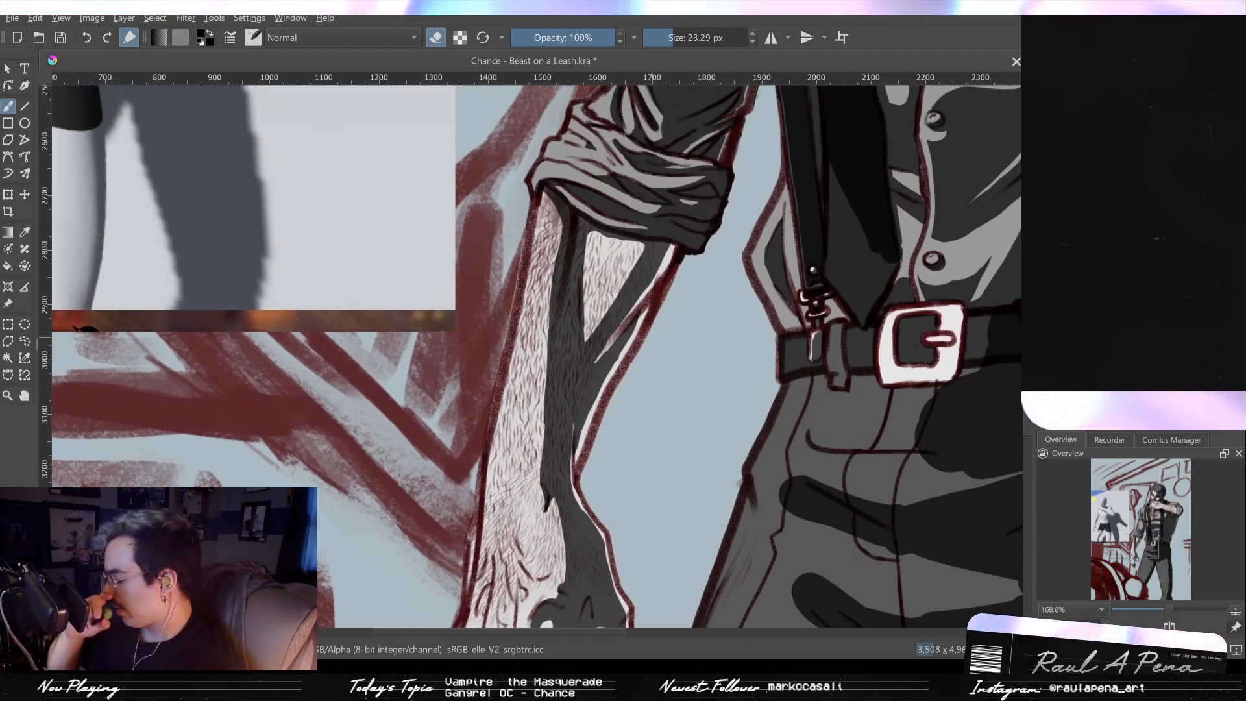
left_click_drag(627, 288, 635, 283)
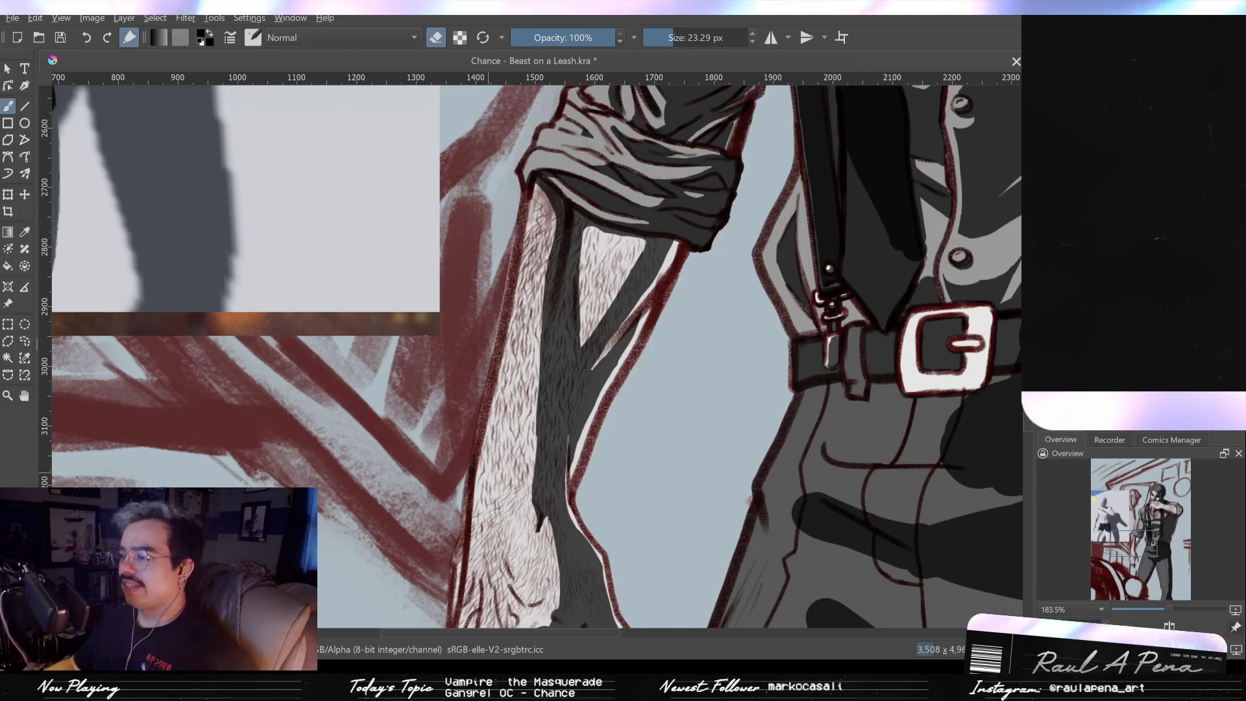
Step: Sharpen the narrow light wedge in the forearm shadow below the sleeve with the eraser reduced to 7.20 px
scroll(598, 416, "up", 2, "ctrl")
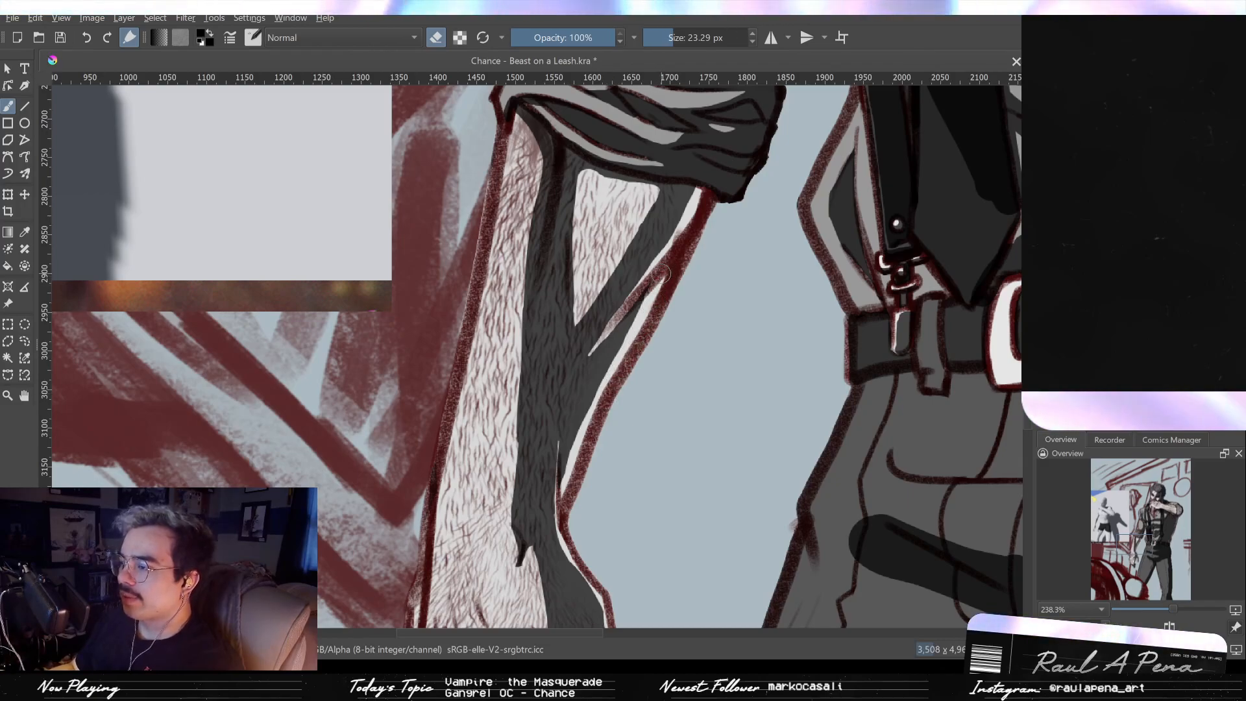
left_click_drag(639, 295, 643, 295, "shift")
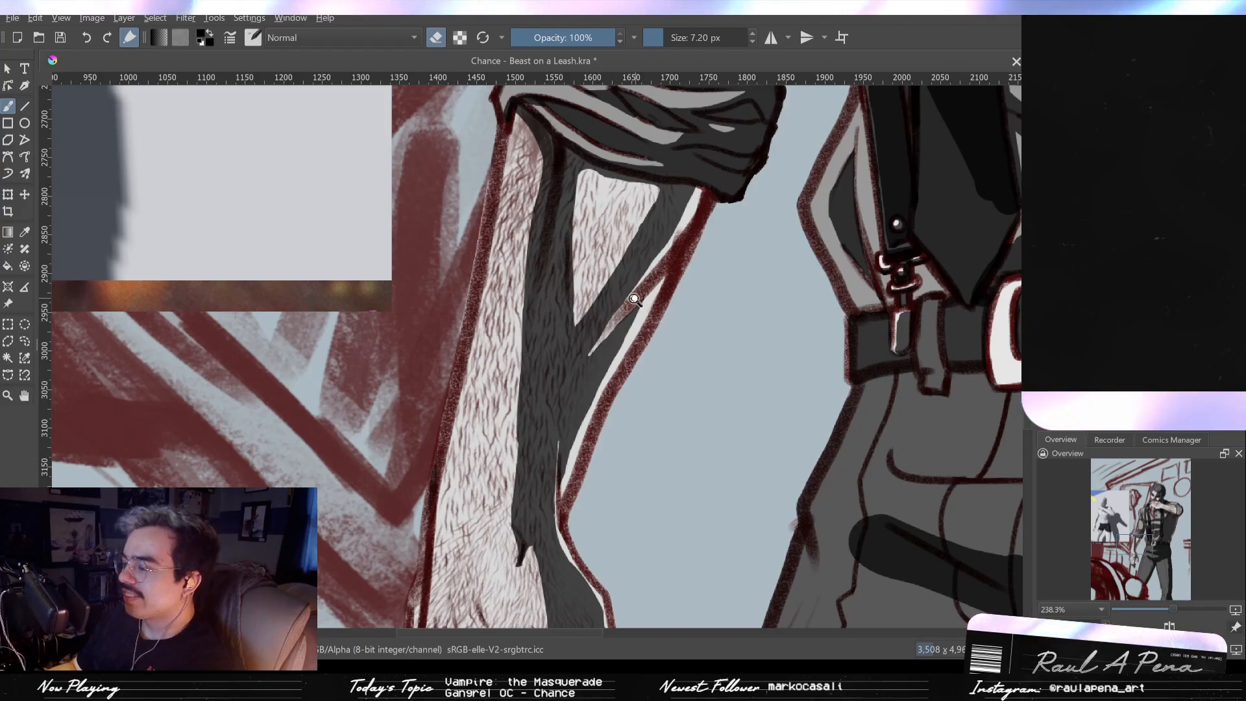
scroll(615, 350, "down", 2)
Step: Erase a fine rim light along the index finger's end at 7.20 px and trim it with shadow at 22.50 px
left_click_drag(620, 354, 659, 273)
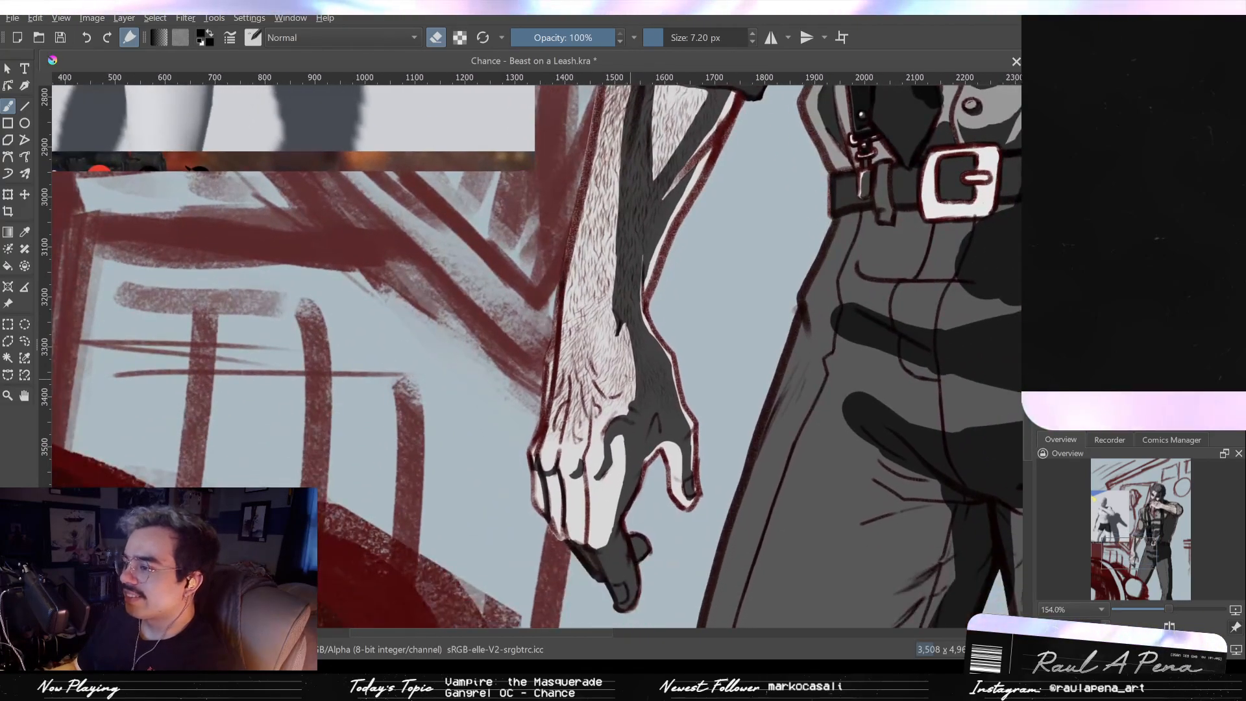
left_click_drag(609, 420, 616, 415)
scroll(615, 416, "up", 3)
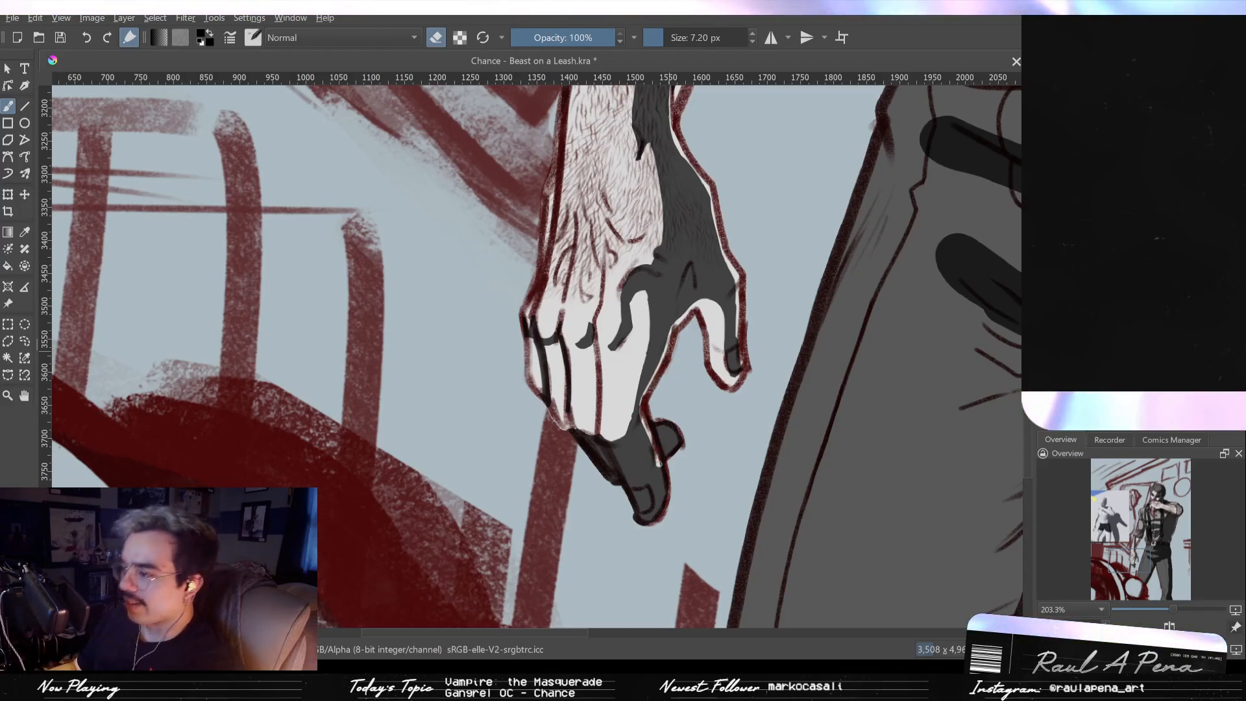
left_click_drag(658, 462, 663, 490)
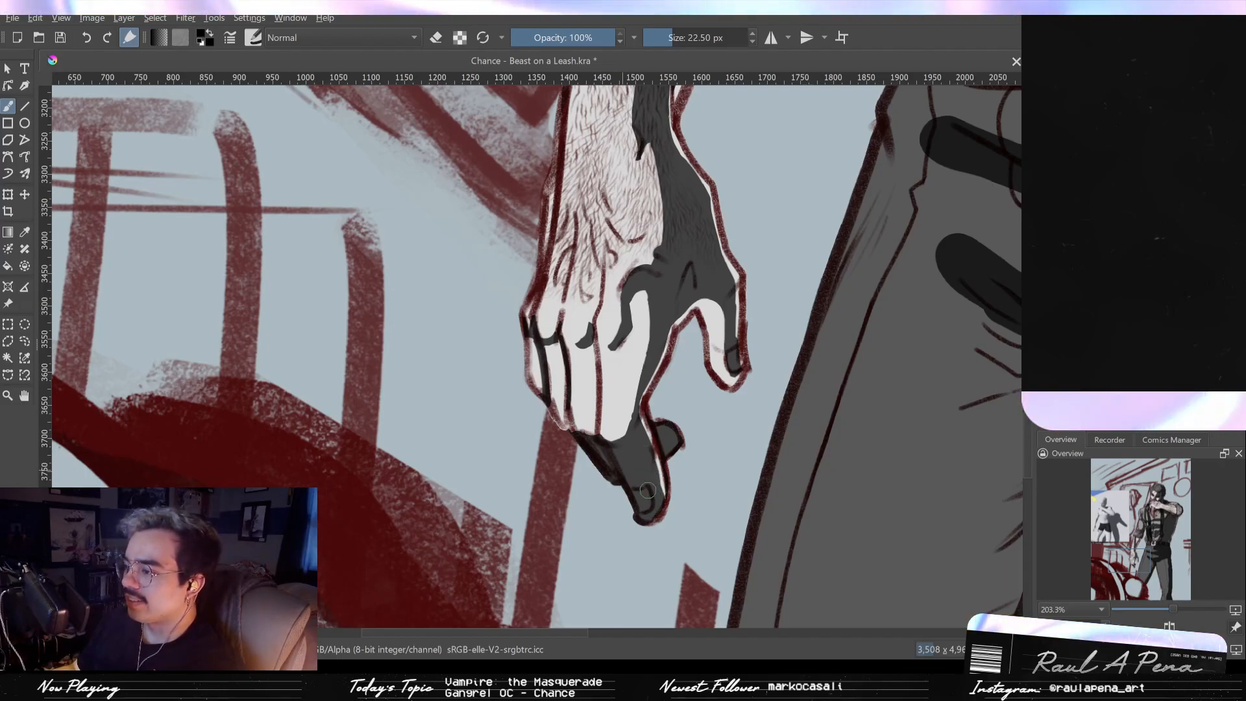
key("e")
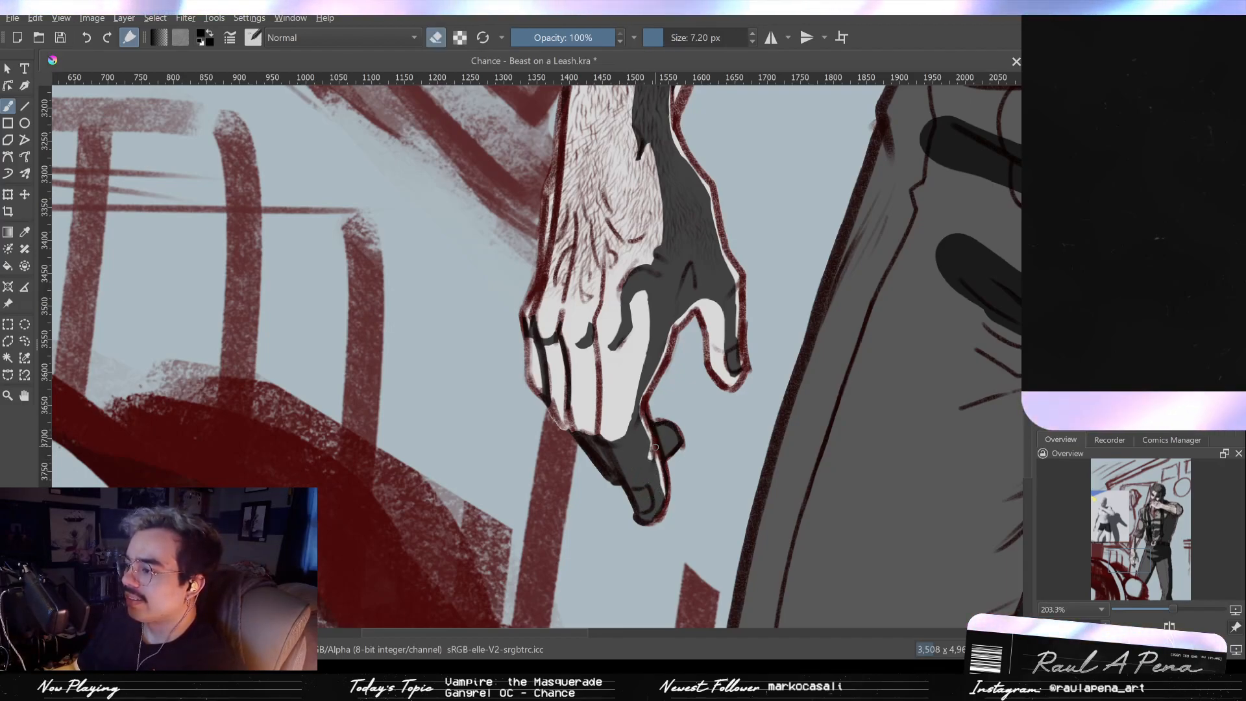
key("e")
left_click_drag(638, 442, 651, 478)
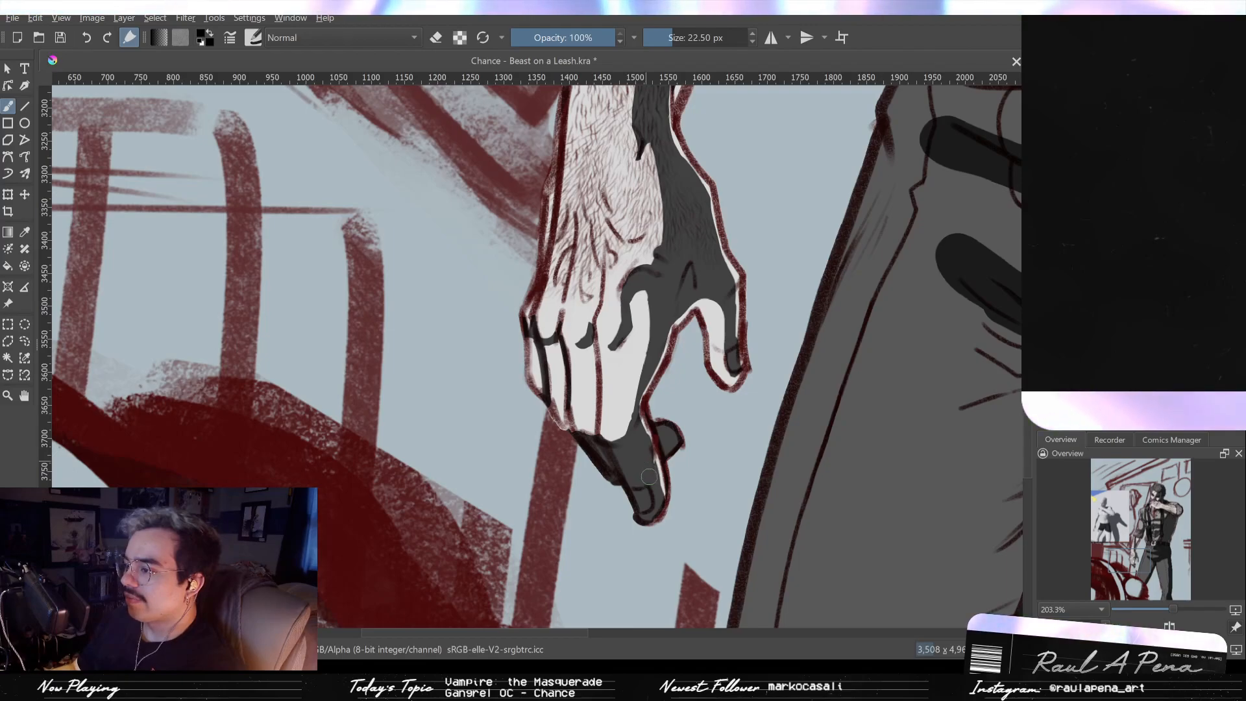
Step: Extend the shadow around the thumb with a 12.09 px brush and check the hand in a mirrored view
mouse_move(640, 393)
left_mouse_down()
mouse_move(618, 393)
mouse_move(642, 407)
mouse_move(655, 356)
left_mouse_up()
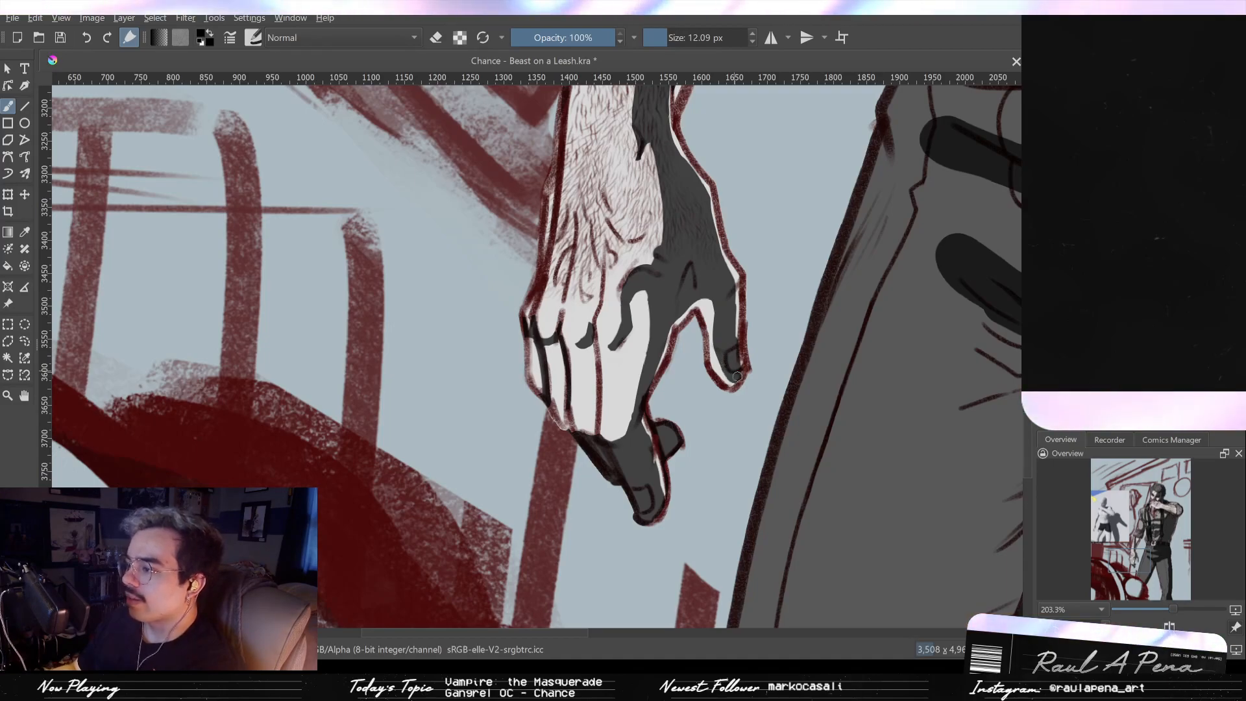
key("m")
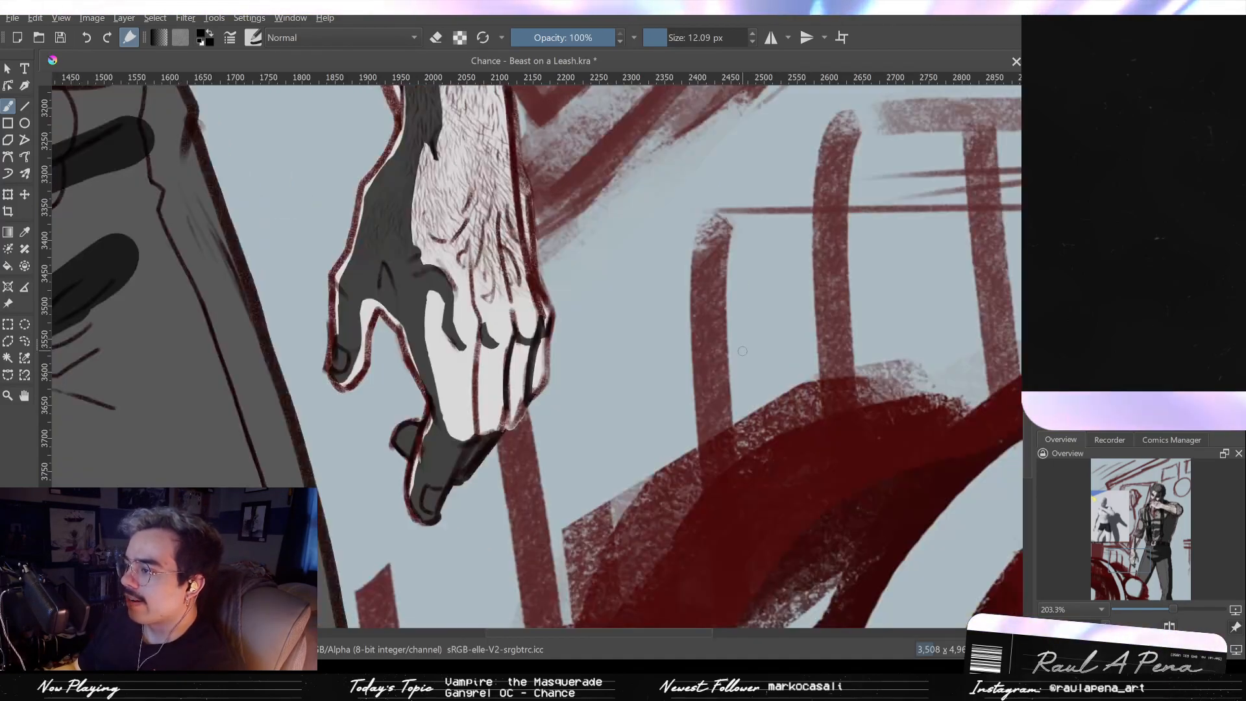
key("m")
Step: Clean up the light edge between the thumb and index finger with a 14.72 px eraser
key("e")
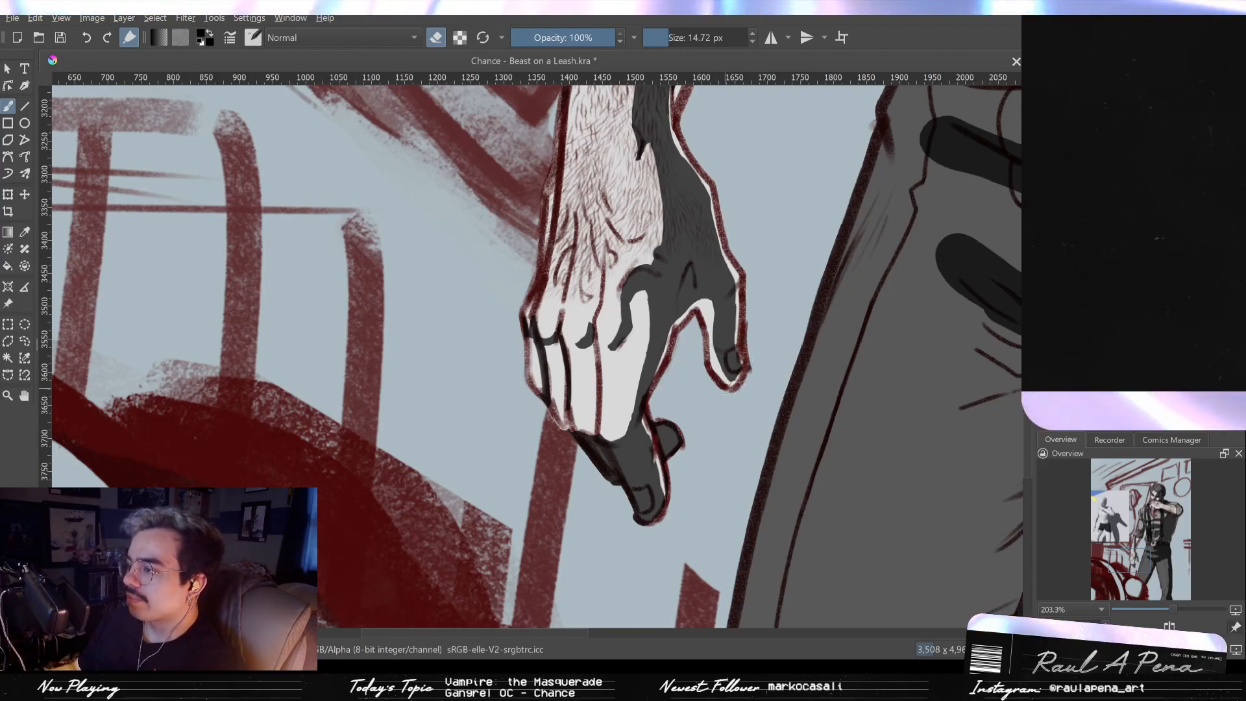
left_click_drag(699, 332, 621, 464)
left_click_drag(672, 379, 638, 444)
mouse_move(668, 400)
left_mouse_down()
mouse_move(678, 292)
mouse_move(640, 270)
mouse_move(644, 260)
left_mouse_up()
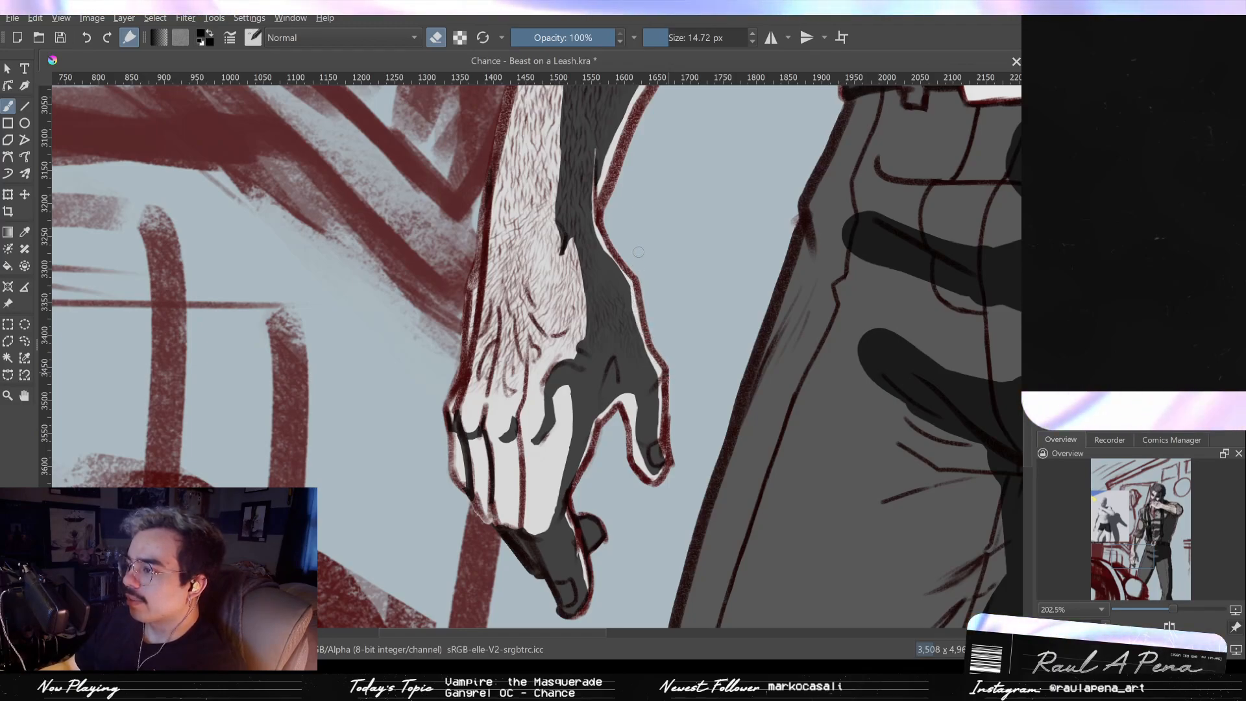
Step: Thin the shadow along the body-side edge of the wrist and lower forearm with the 14.72 px eraser
left_click_drag(639, 276, 651, 334)
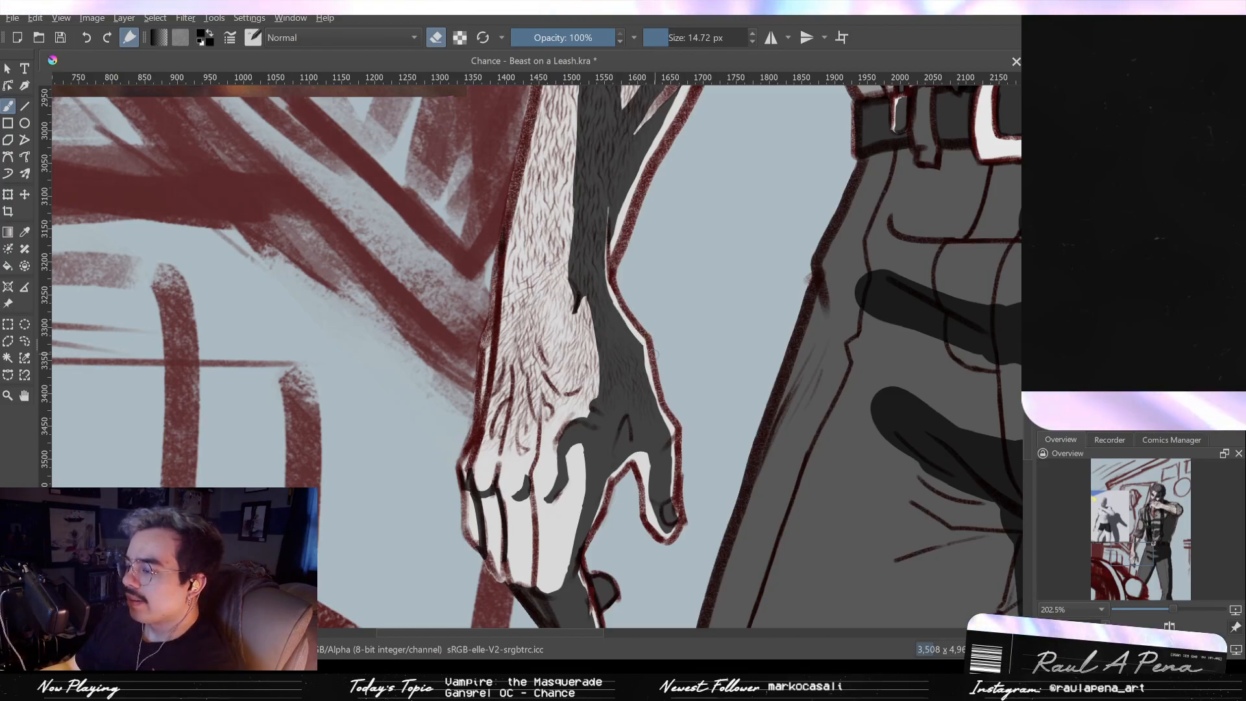
left_click_drag(636, 277, 639, 351)
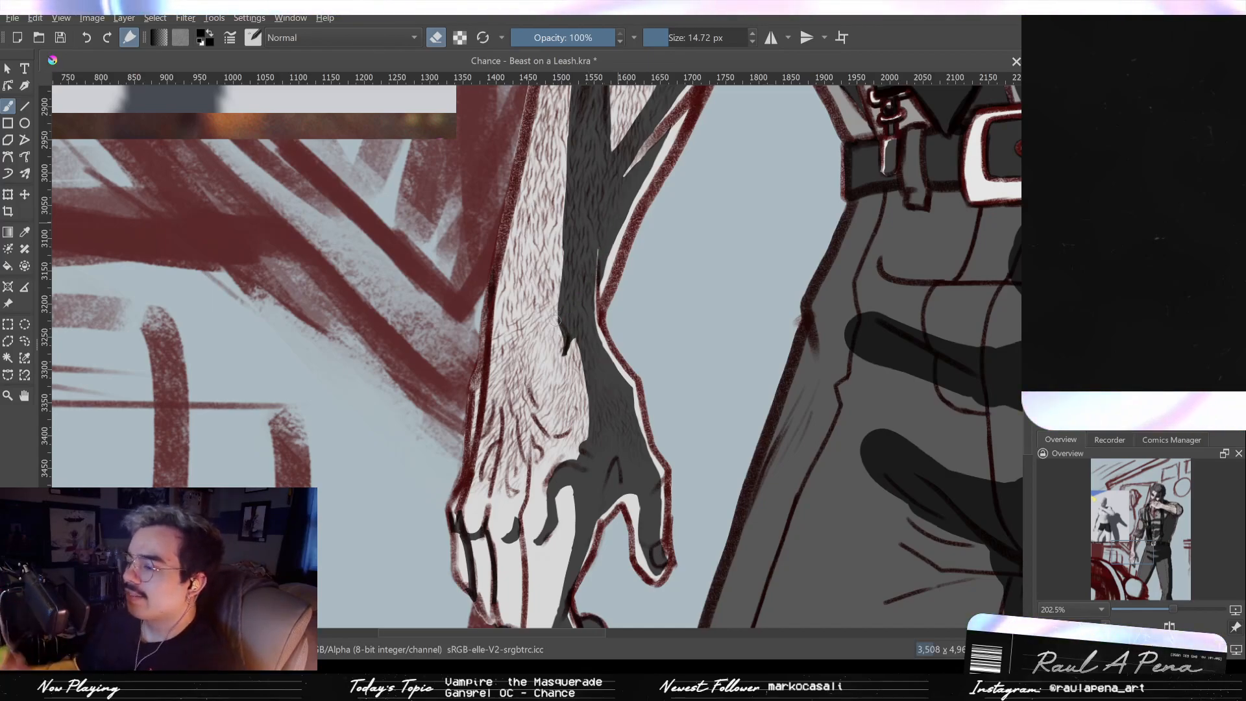
left_click_drag(523, 315, 533, 347)
left_click_drag(505, 408, 545, 352)
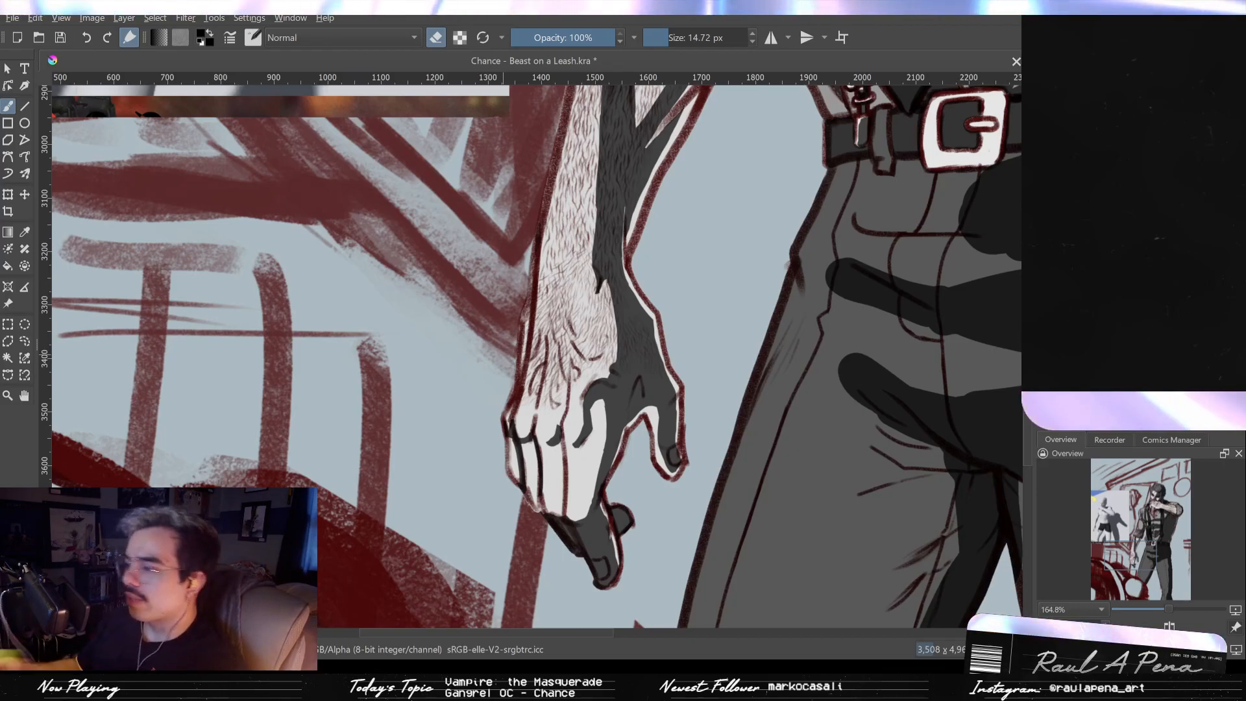
scroll(595, 274, "up", 3)
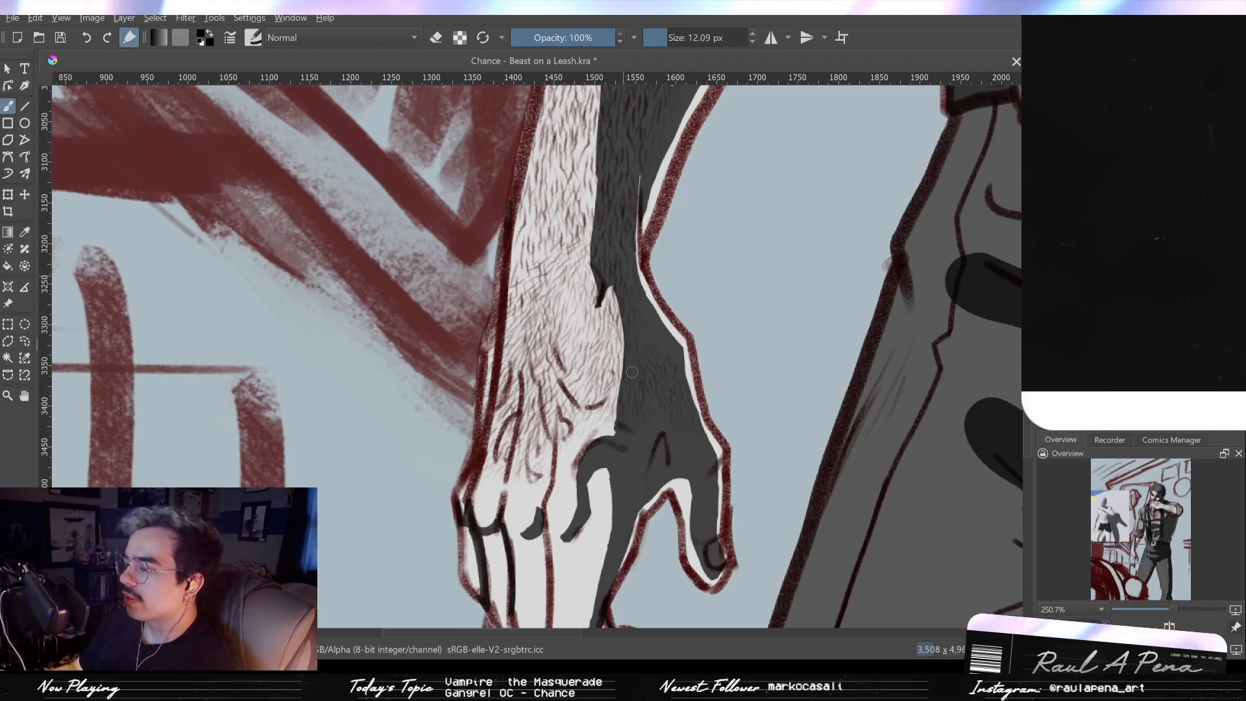
Step: Cover the stray light sliver inside the lower forearm shadow with a 12.09 px brush
scroll(632, 372, "down", 2)
mouse_move(706, 262)
left_mouse_down()
mouse_move(729, 272)
mouse_move(706, 325)
left_mouse_up()
scroll(635, 404, "up", 2)
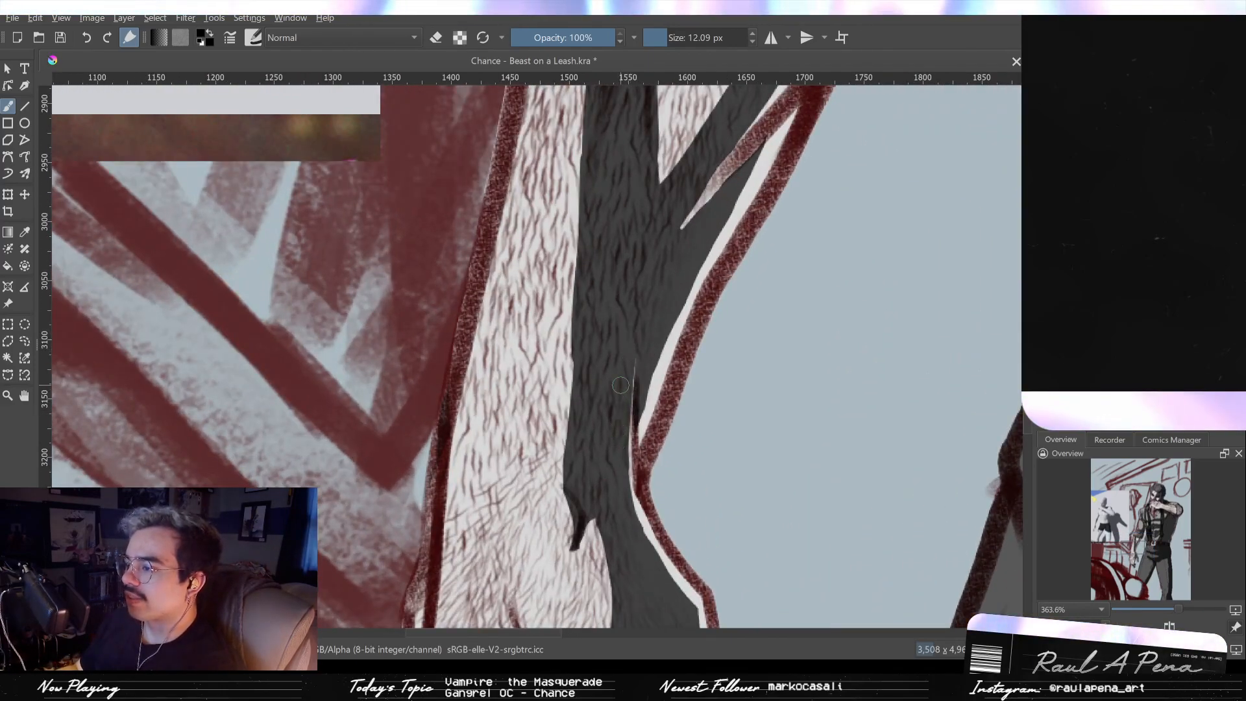
scroll(618, 428, "down", 3)
mouse_move(624, 422)
left_mouse_down()
mouse_move(600, 349)
mouse_move(599, 383)
mouse_move(603, 349)
left_mouse_up()
scroll(603, 344, "up", 2)
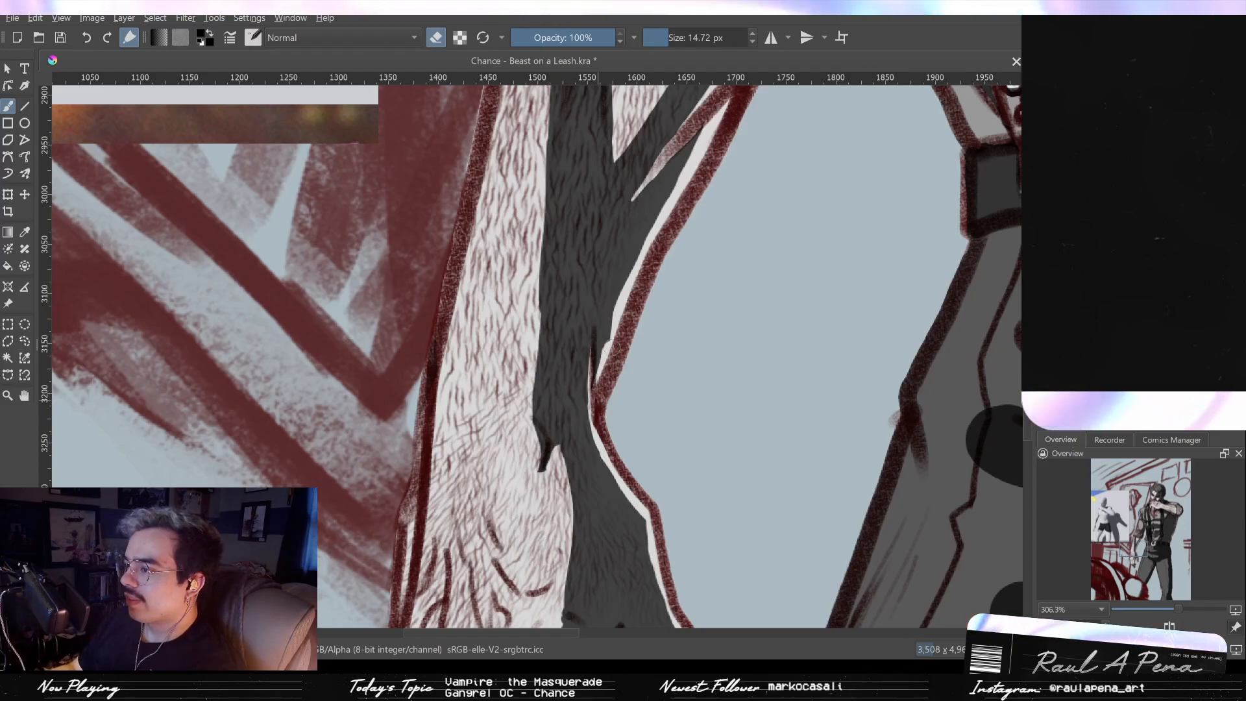
Step: Clean the forearm's rim light from the wrist up to the rolled sleeve with a 14.72 px eraser
left_click_drag(621, 321, 621, 341)
mouse_move(621, 342)
left_mouse_down()
mouse_move(598, 392)
mouse_move(542, 428)
mouse_move(568, 415)
left_mouse_up()
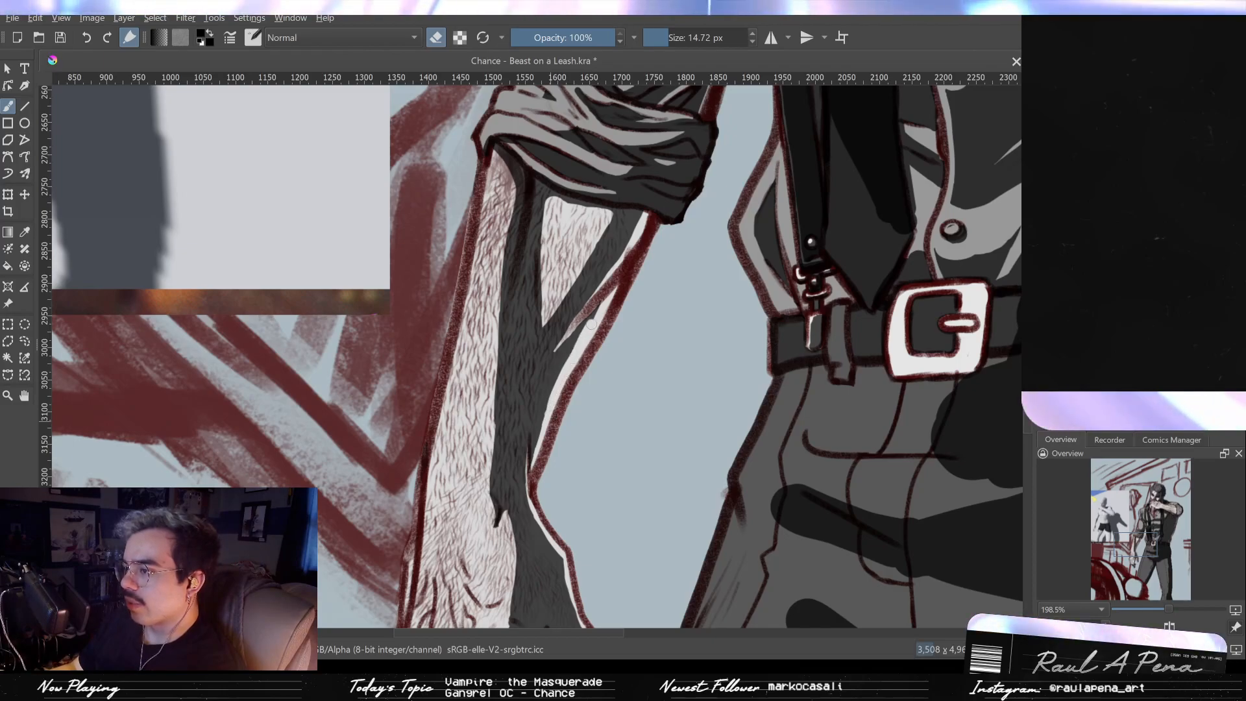
mouse_move(613, 285)
left_mouse_down()
mouse_move(612, 317)
mouse_move(613, 266)
left_mouse_up()
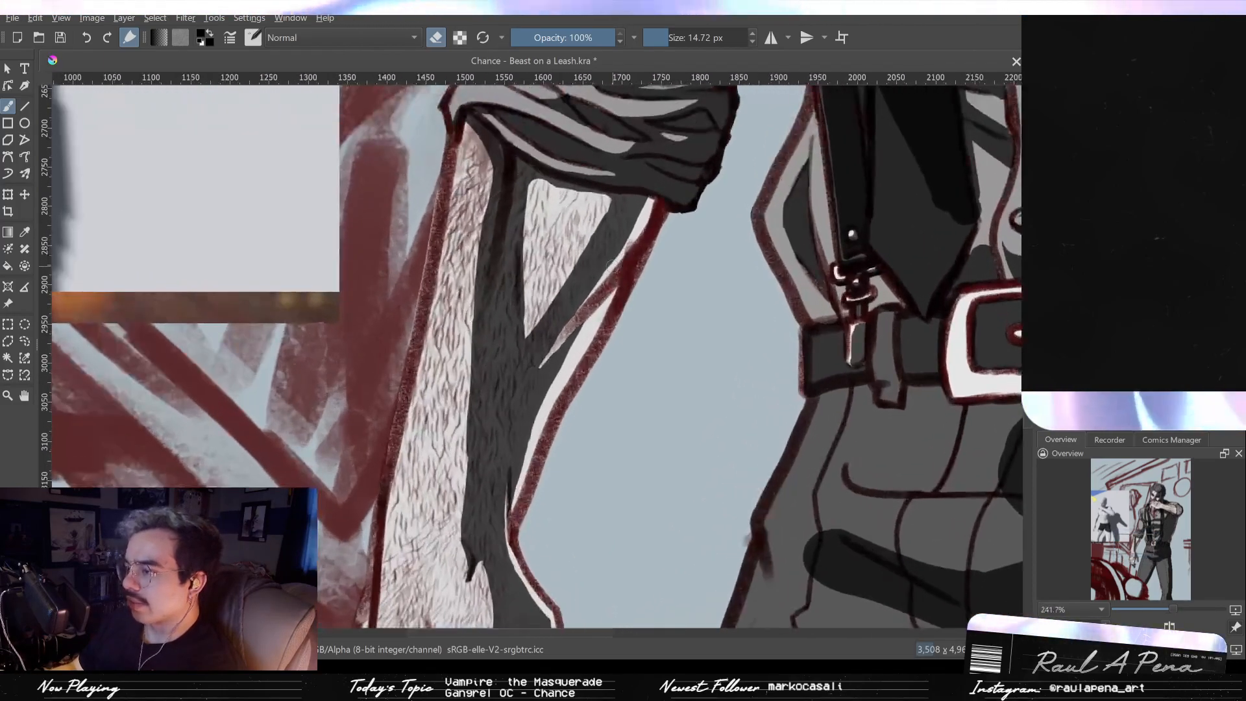
left_click_drag(590, 197, 591, 204)
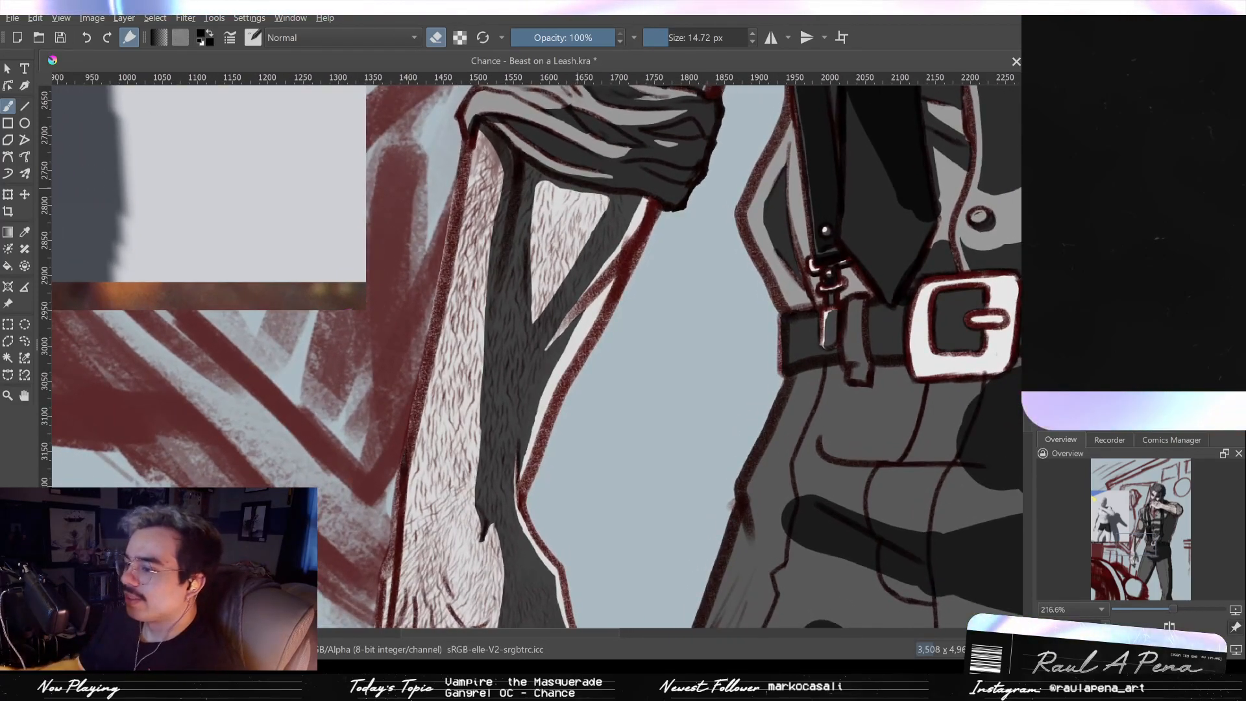
left_click_drag(503, 350, 503, 334)
left_click_drag(493, 454, 576, 194)
Step: Touch up the shadows around the lowered hand's fingers and knuckles with a 19.00 px brush
left_click_drag(538, 384, 564, 335)
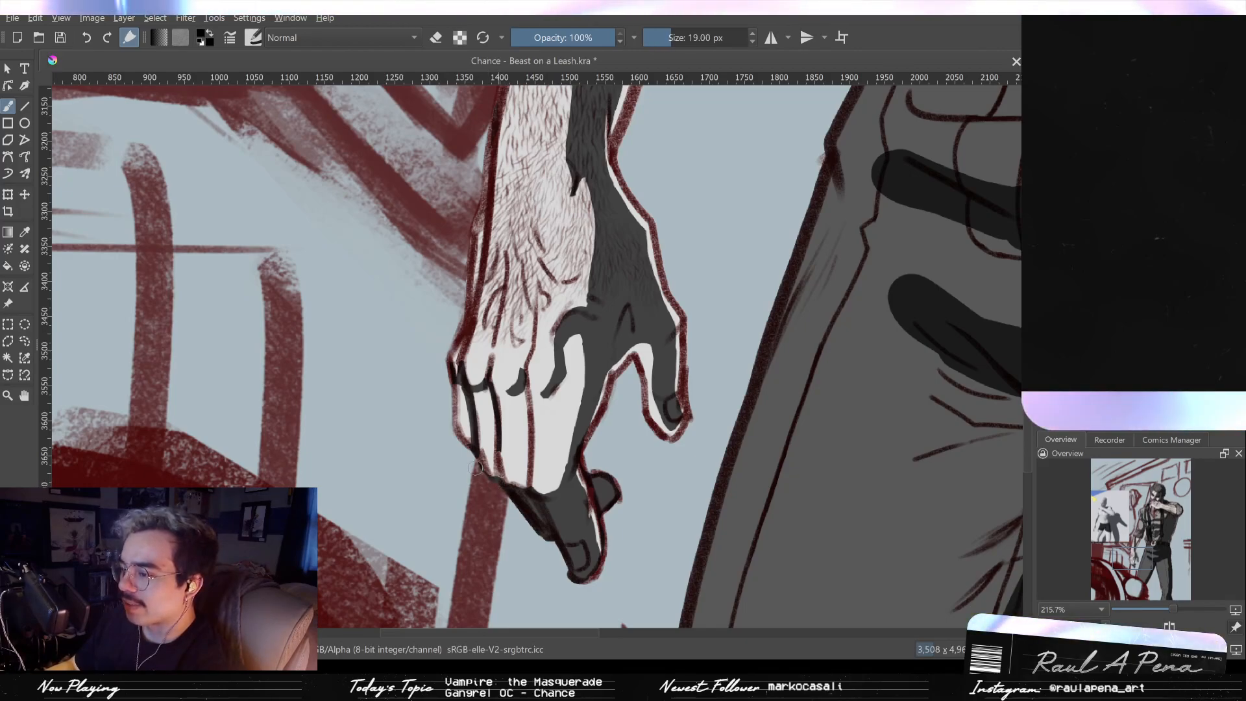
left_click_drag(527, 496, 549, 409)
left_click_drag(556, 455, 560, 507)
left_click_drag(556, 479, 592, 516)
left_click_drag(551, 382, 536, 323)
left_click_drag(537, 434, 537, 418)
mouse_move(564, 483)
left_mouse_down()
mouse_move(551, 358)
mouse_move(550, 414)
left_mouse_up()
mouse_move(630, 374)
left_mouse_down()
mouse_move(628, 354)
mouse_move(559, 305)
left_mouse_up()
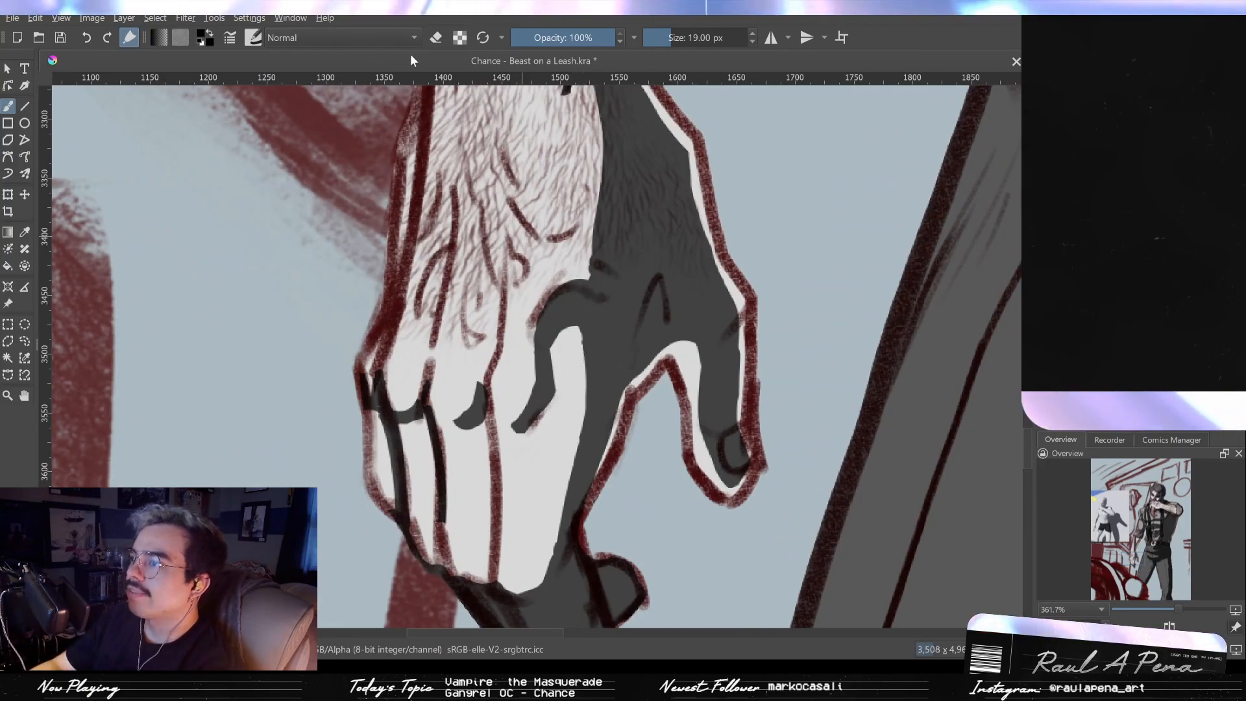
Step: Extend the index finger's light shape up to the knuckle with a 14.72 px eraser and reduce the eraser to 10.02 px
left_click(436, 37)
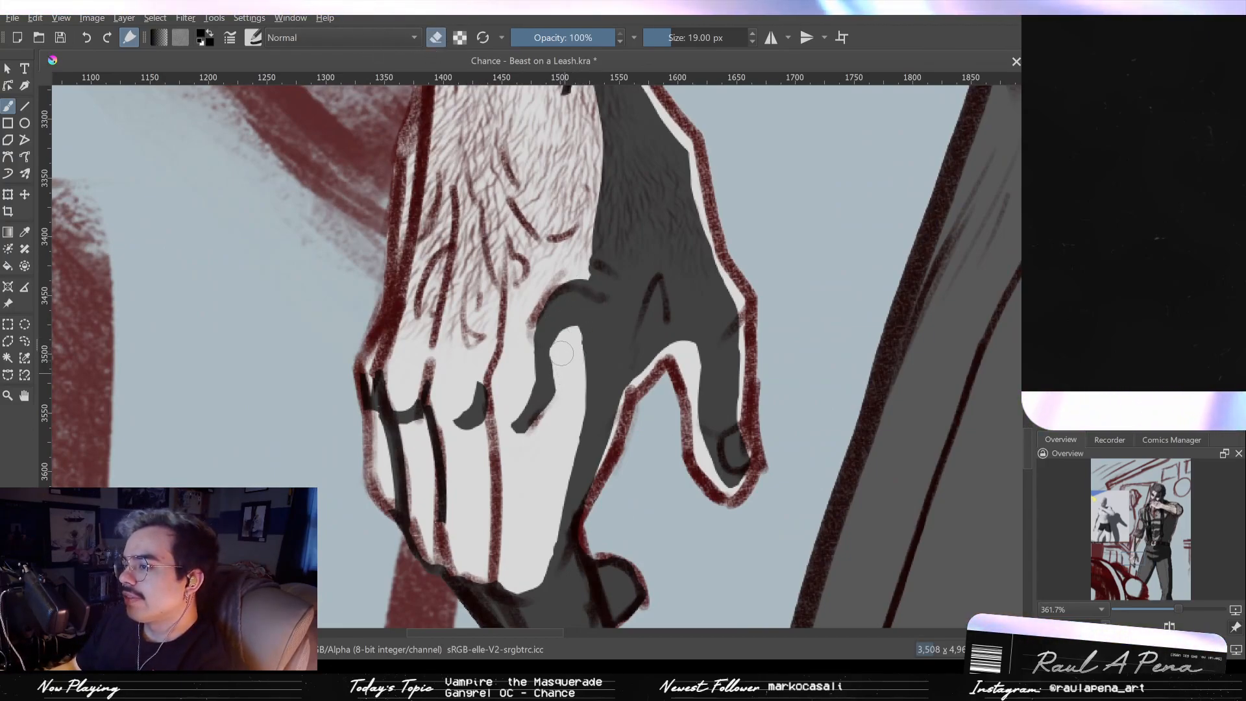
mouse_move(557, 334)
left_mouse_down()
mouse_move(573, 316)
mouse_move(573, 344)
mouse_move(565, 312)
mouse_move(552, 315)
left_mouse_up()
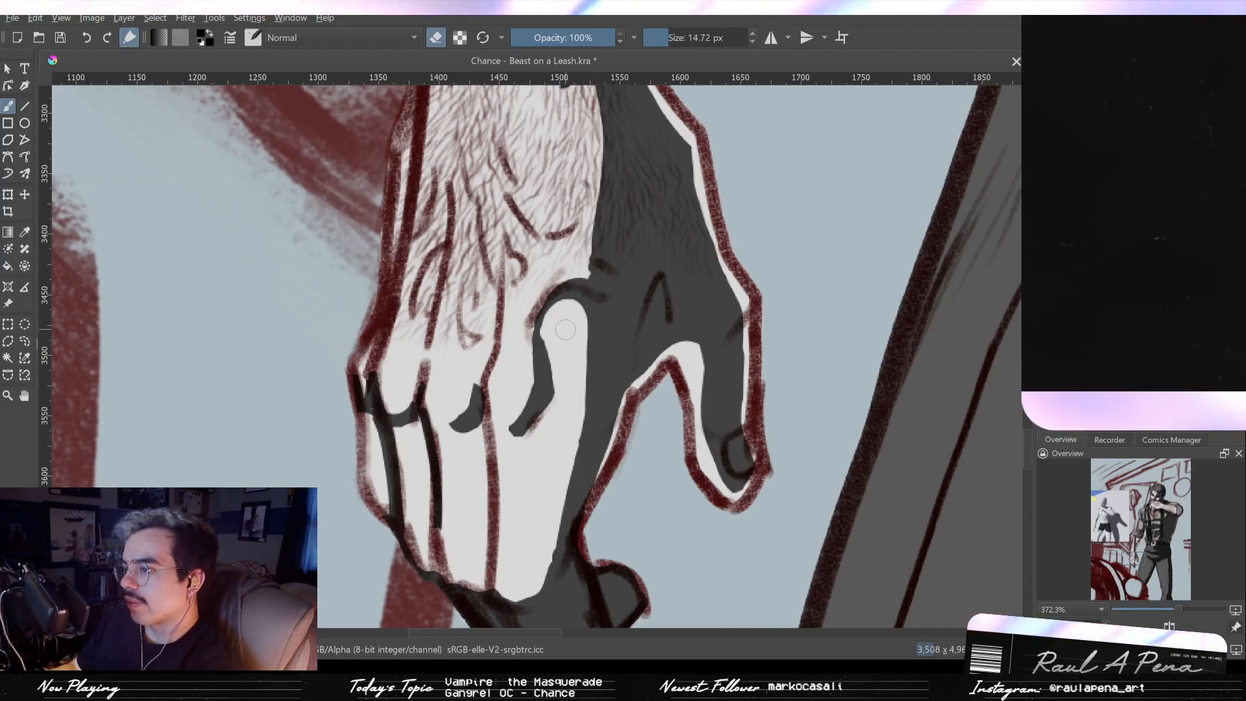
left_click_drag(536, 324, 531, 318, "shift")
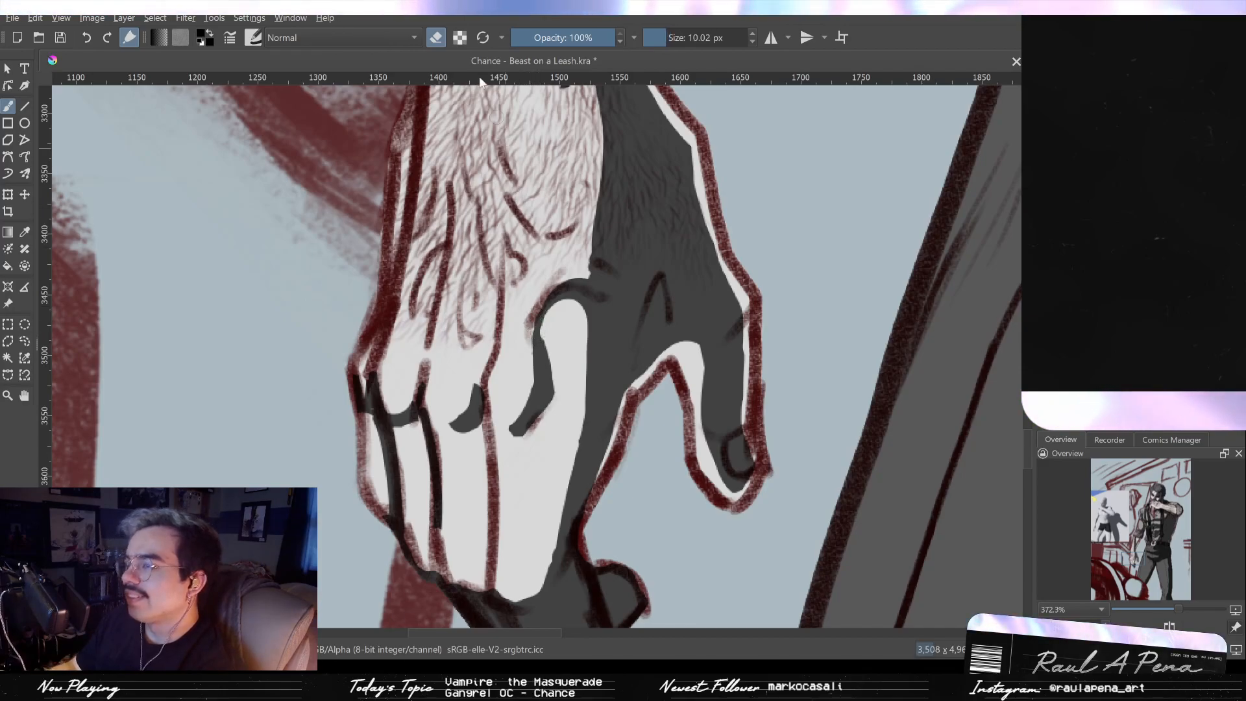
Step: Extend the middle knuckle's shadow upward along the sketch line with a fine brush and trim its edge with a 9.39 px eraser
key("e")
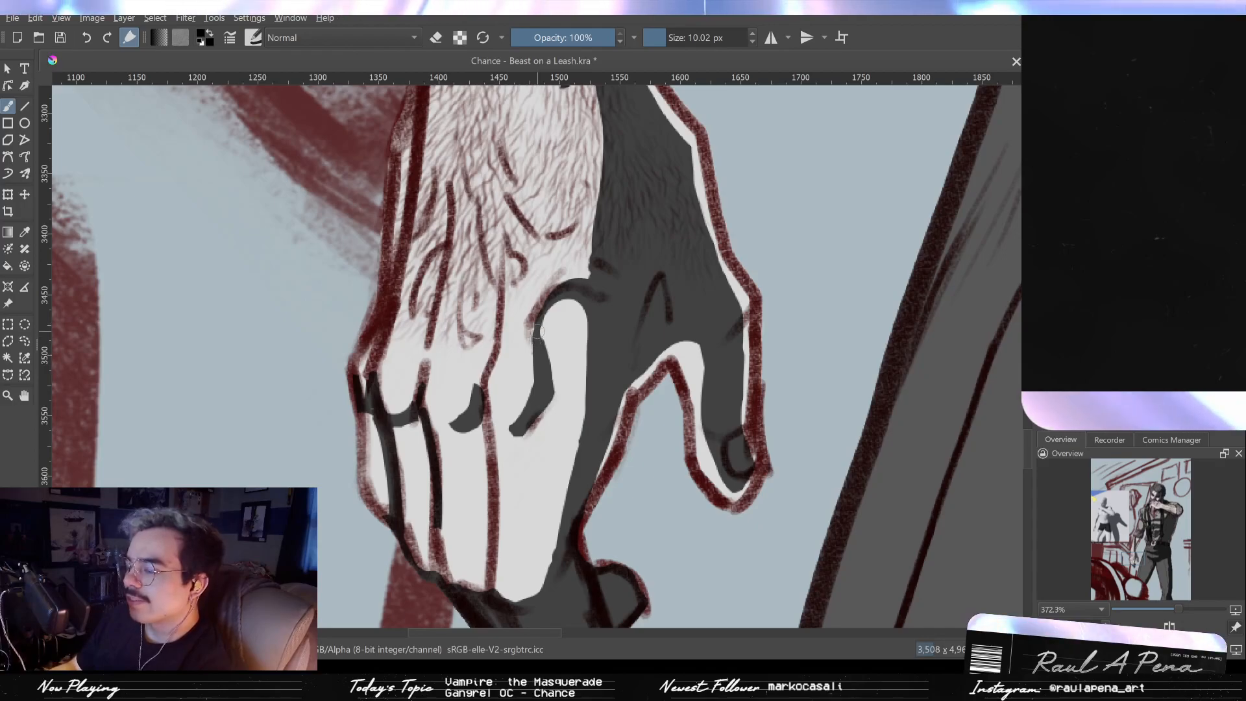
left_click_drag(536, 330, 532, 330, "shift")
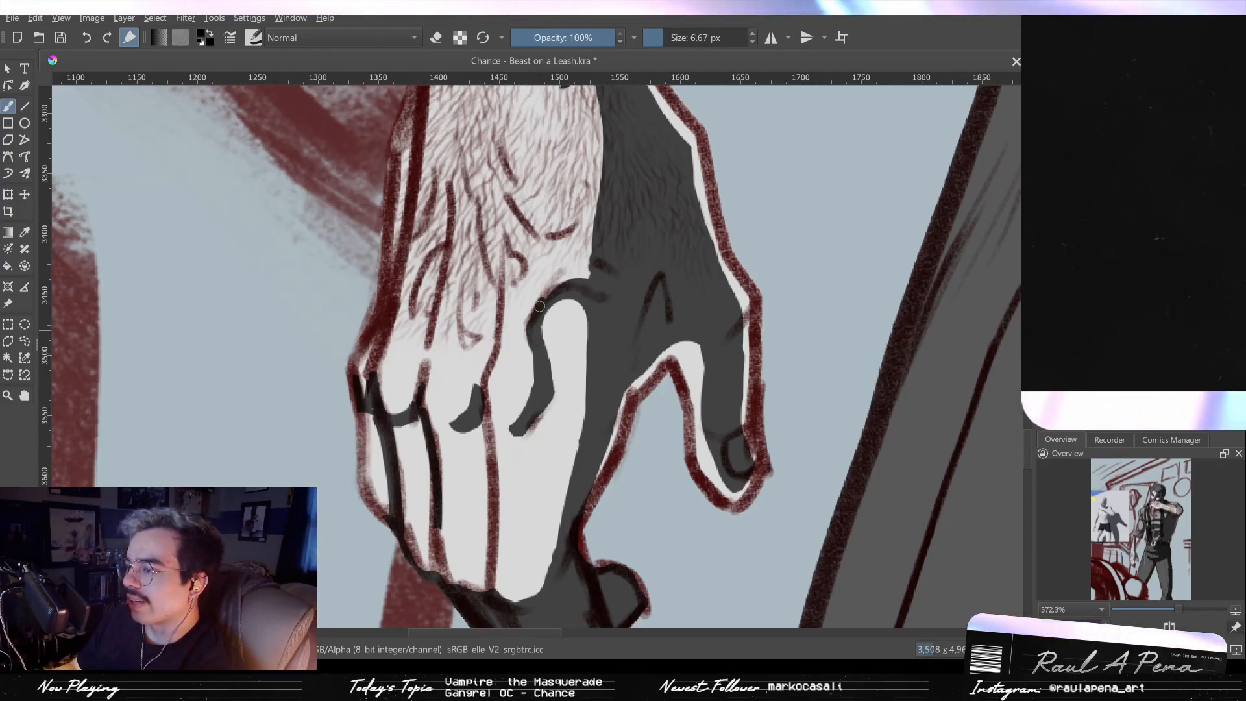
mouse_move(557, 275)
left_mouse_down("ctrl")
mouse_move(571, 426)
mouse_move(519, 345)
left_mouse_up("ctrl")
left_click_drag(540, 280, 524, 323)
key("e")
left_click_drag(532, 279, 517, 325)
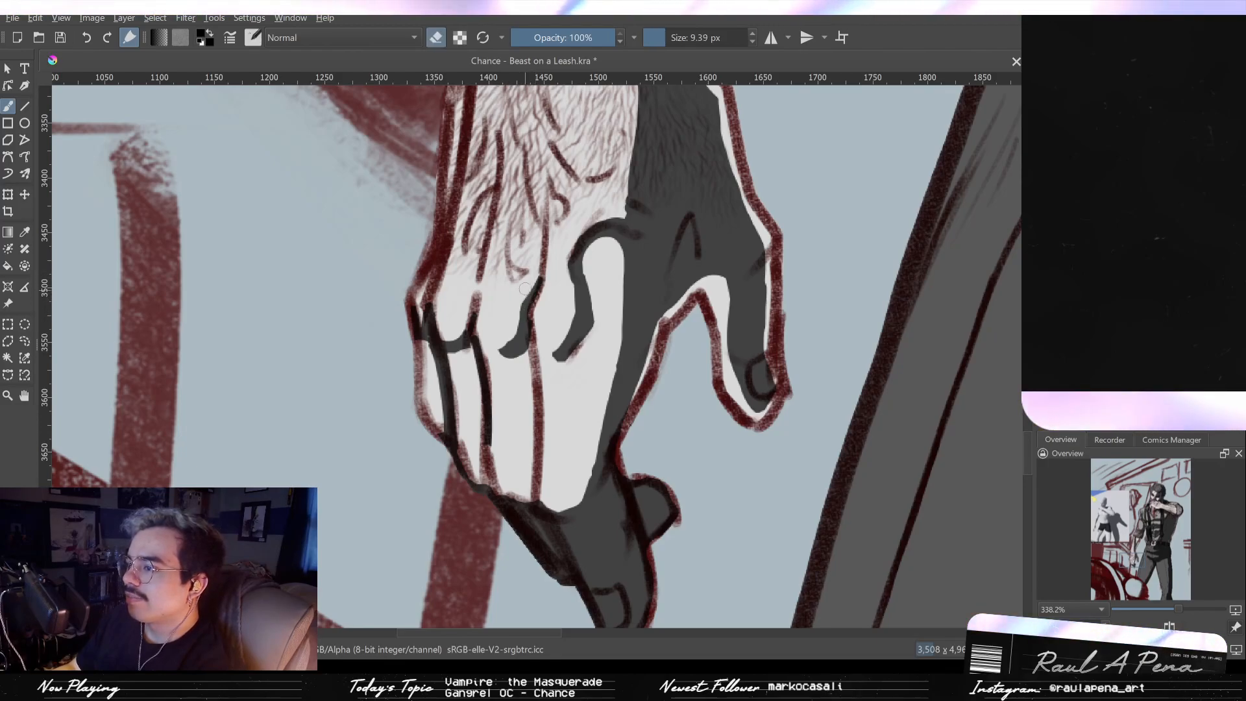
key("bracketright")
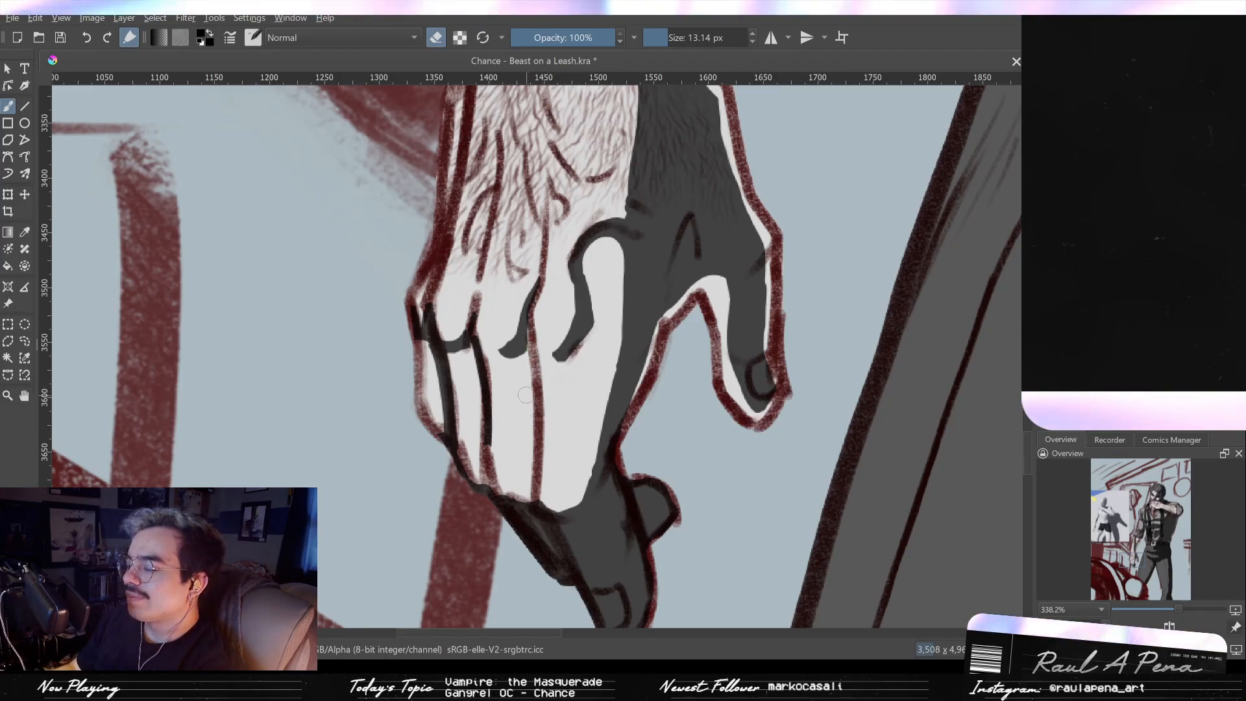
scroll(649, 391, "down", 2)
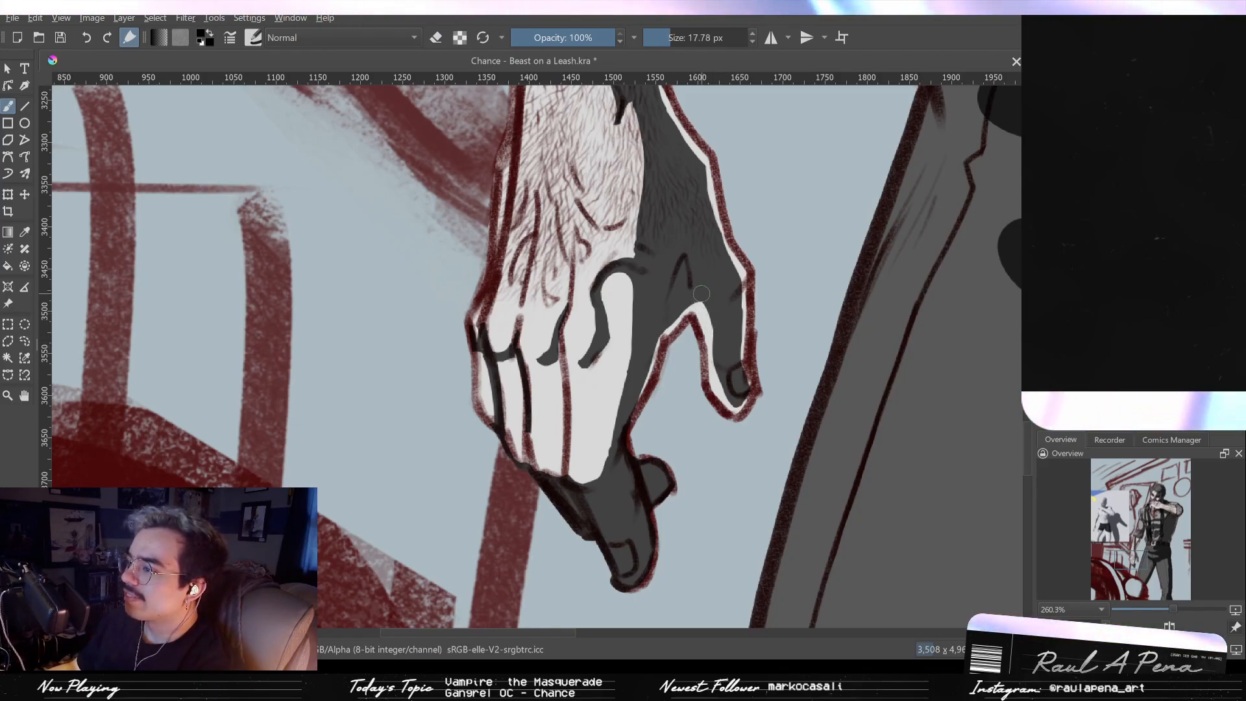
Step: Cover the pointed tip of the forearm's rim light below the rolled sleeve with shadow using a 7.61 px brush
left_click_drag(686, 299, 702, 344)
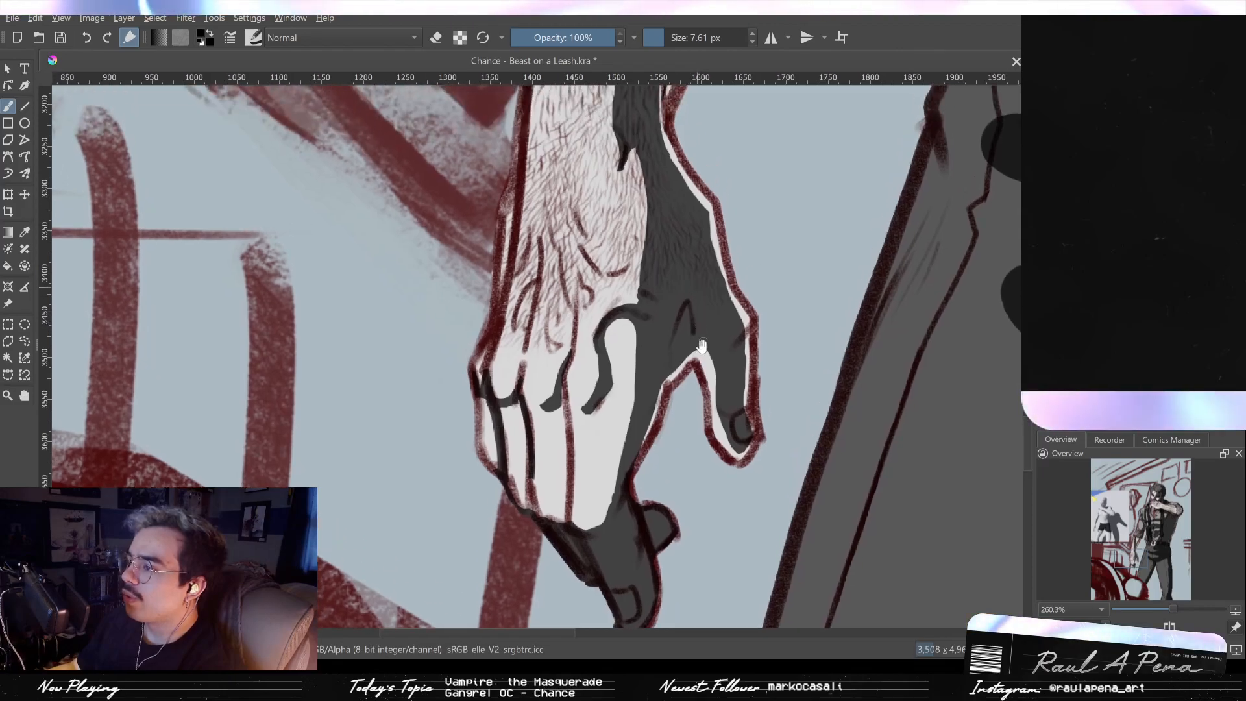
left_click_drag(682, 258, 716, 405)
mouse_move(624, 197)
left_mouse_down()
mouse_move(623, 241)
mouse_move(548, 449)
left_mouse_up()
left_click_drag(600, 249, 584, 302)
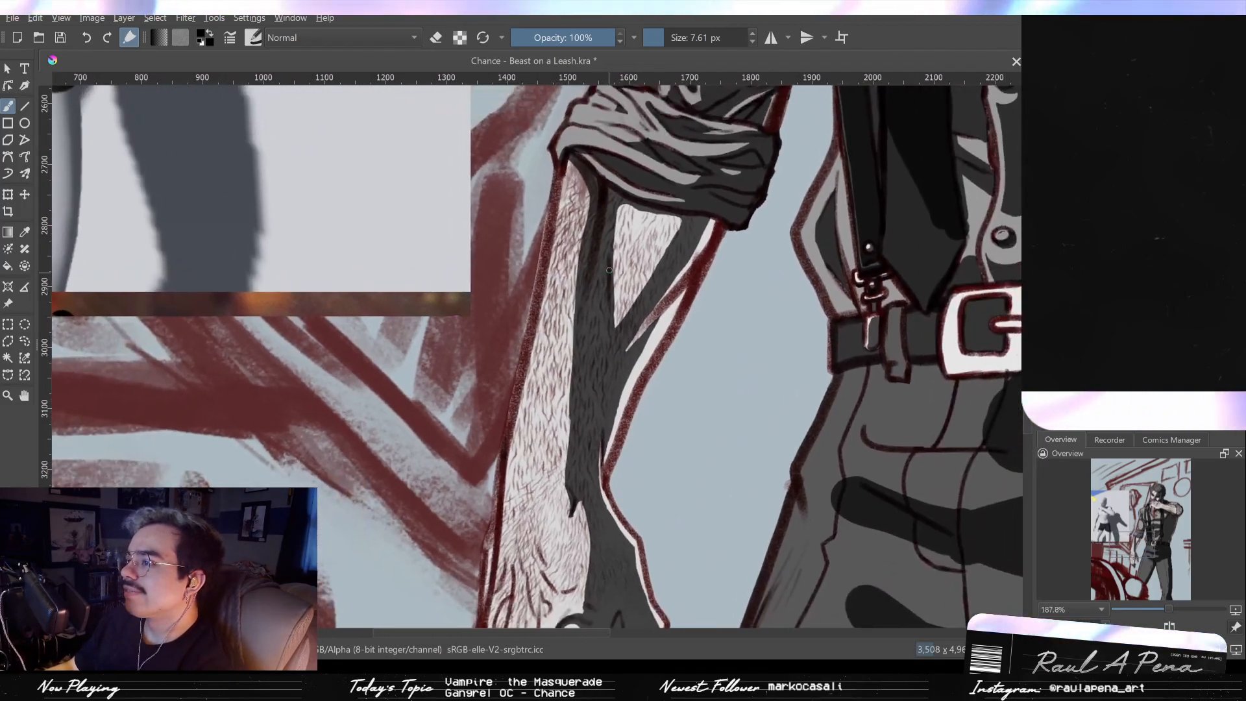
left_click_drag(628, 351, 634, 328)
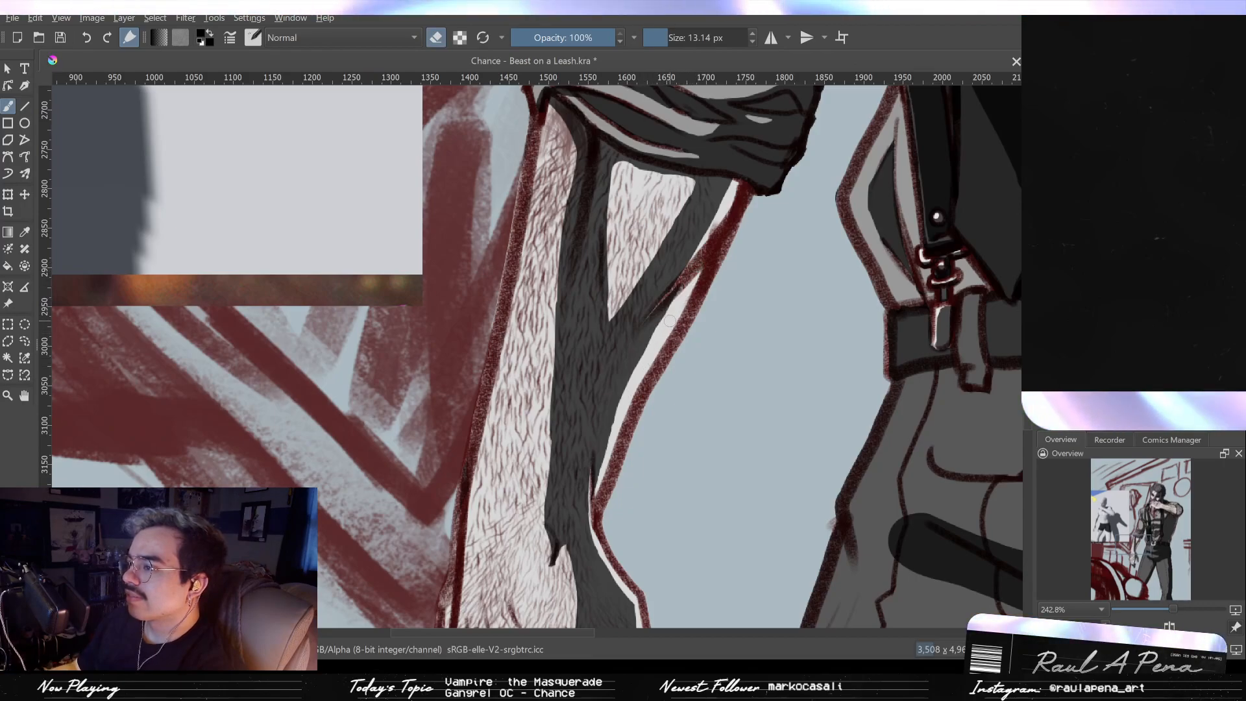
Step: Paint a fold shadow in the middle of the rolled sleeve with a 9.58 px brush and trim it with a 15.16 px eraser
left_click_drag(615, 463, 651, 240)
left_click_drag(679, 392, 604, 225)
scroll(587, 362, "down", 4)
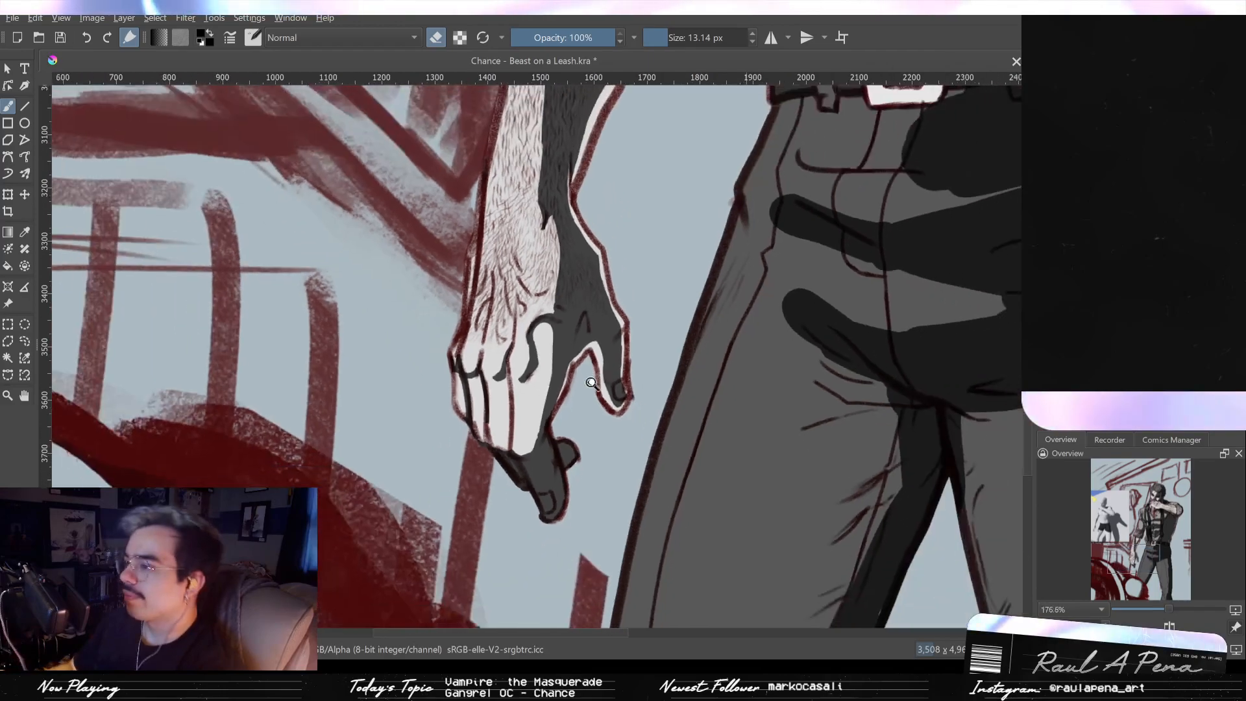
scroll(587, 362, "down", 3)
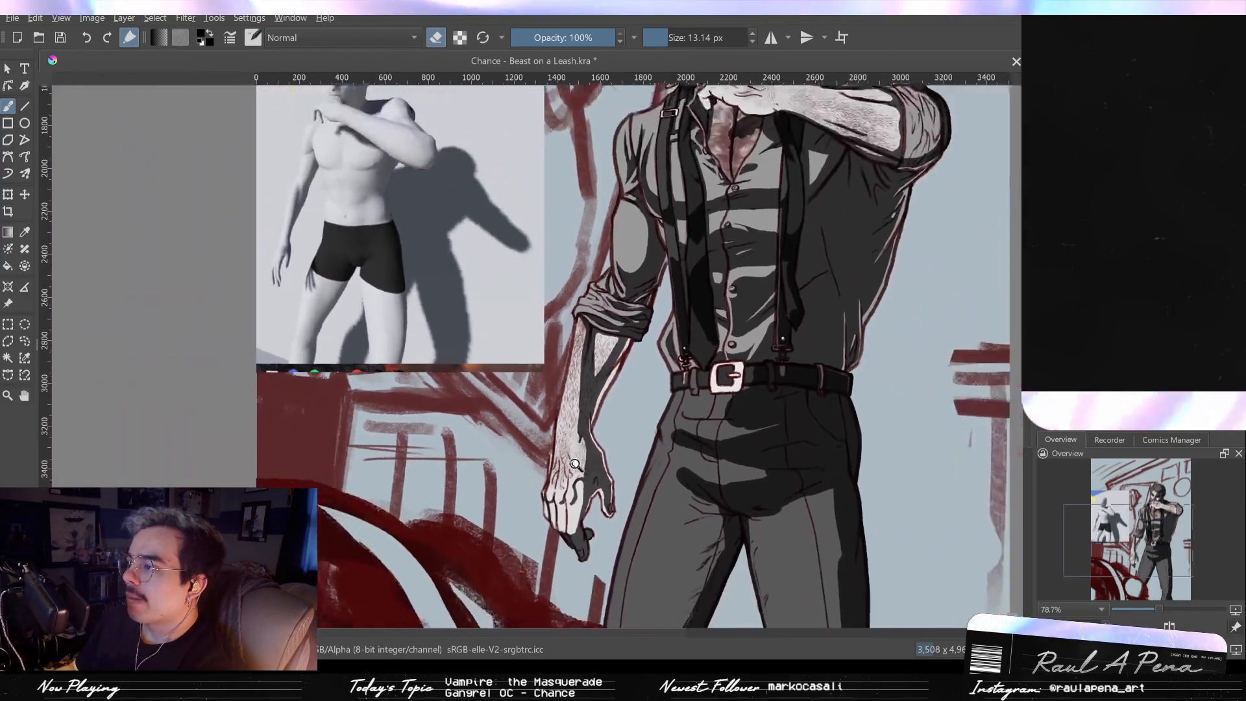
left_click_drag(575, 464, 572, 516)
mouse_move(617, 360)
left_mouse_down()
mouse_move(569, 391)
mouse_move(555, 321)
mouse_move(598, 413)
mouse_move(570, 312)
mouse_move(557, 311)
left_mouse_up()
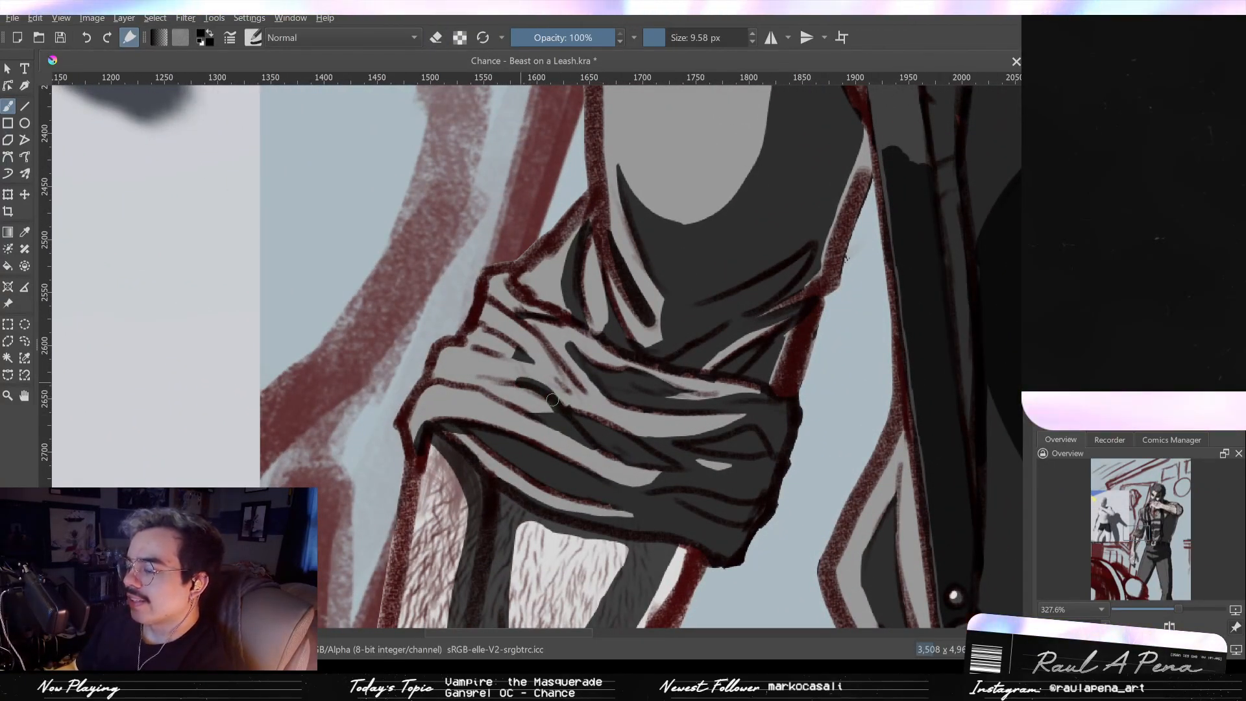
left_click_drag(484, 358, 561, 393)
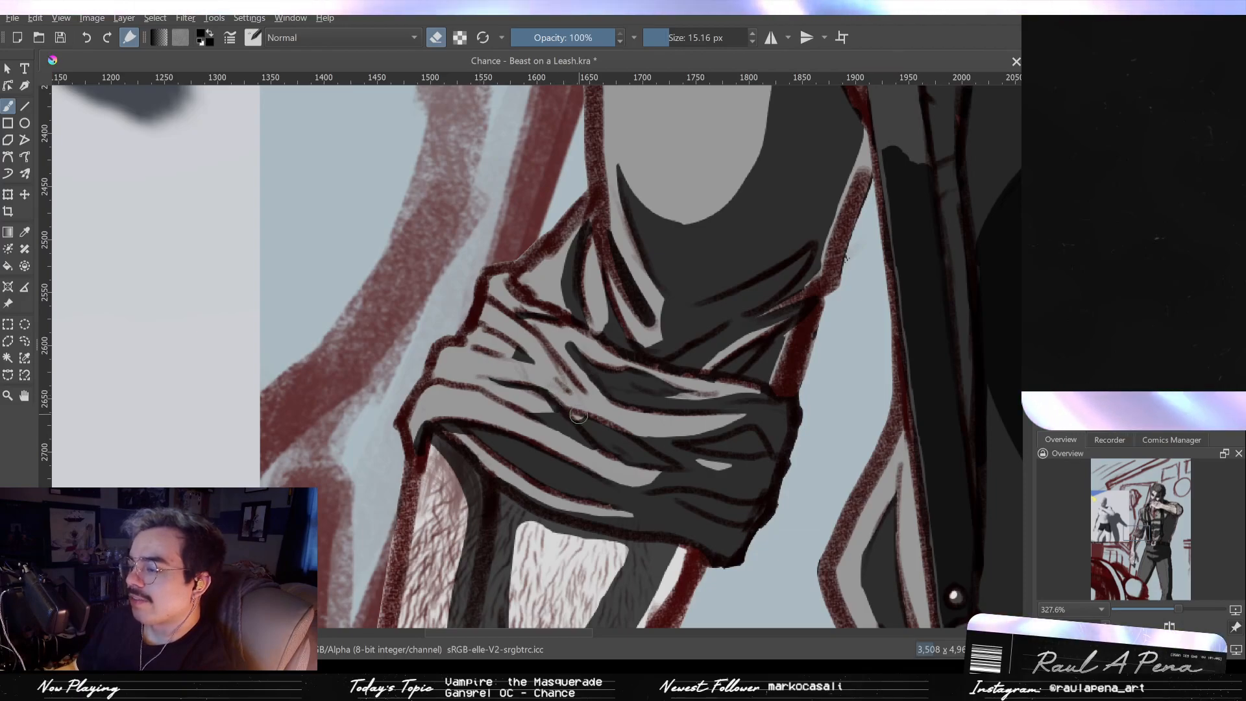
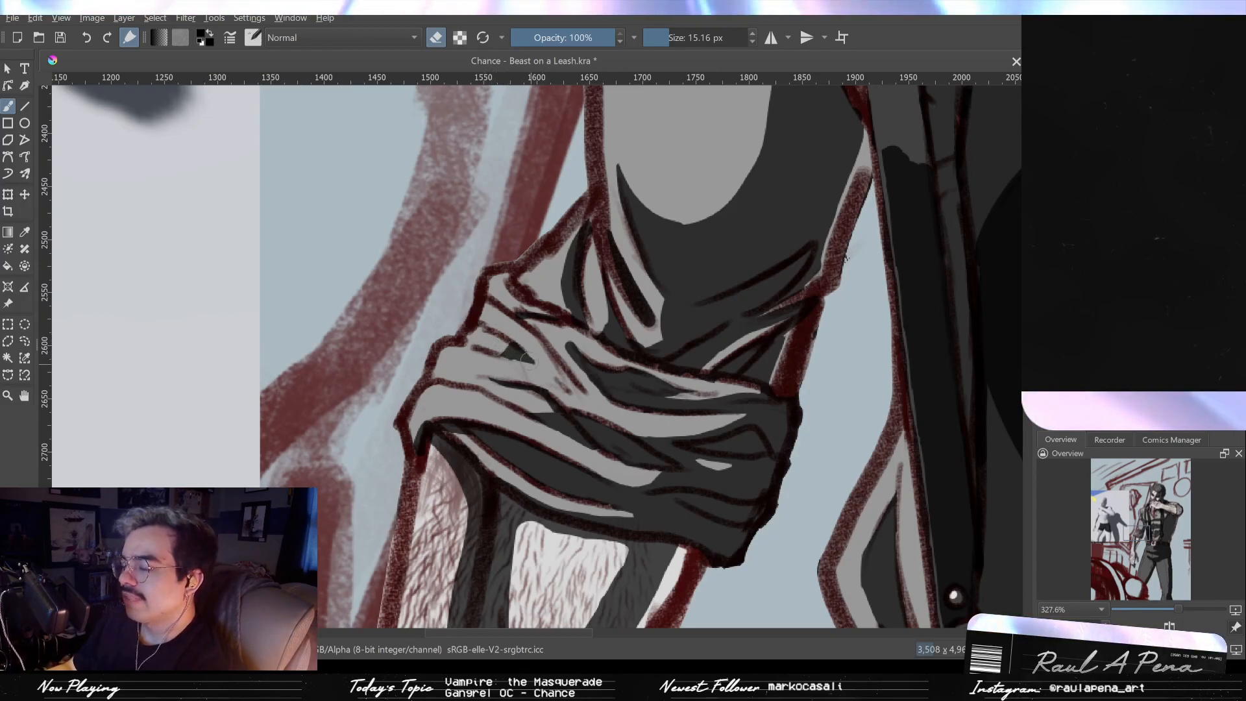
Step: Reshape the small fold shadow at the rolled sleeve's centre, cleaning its edges with a 4.77 px and an 11.20 px eraser
scroll(575, 388, "down", 1)
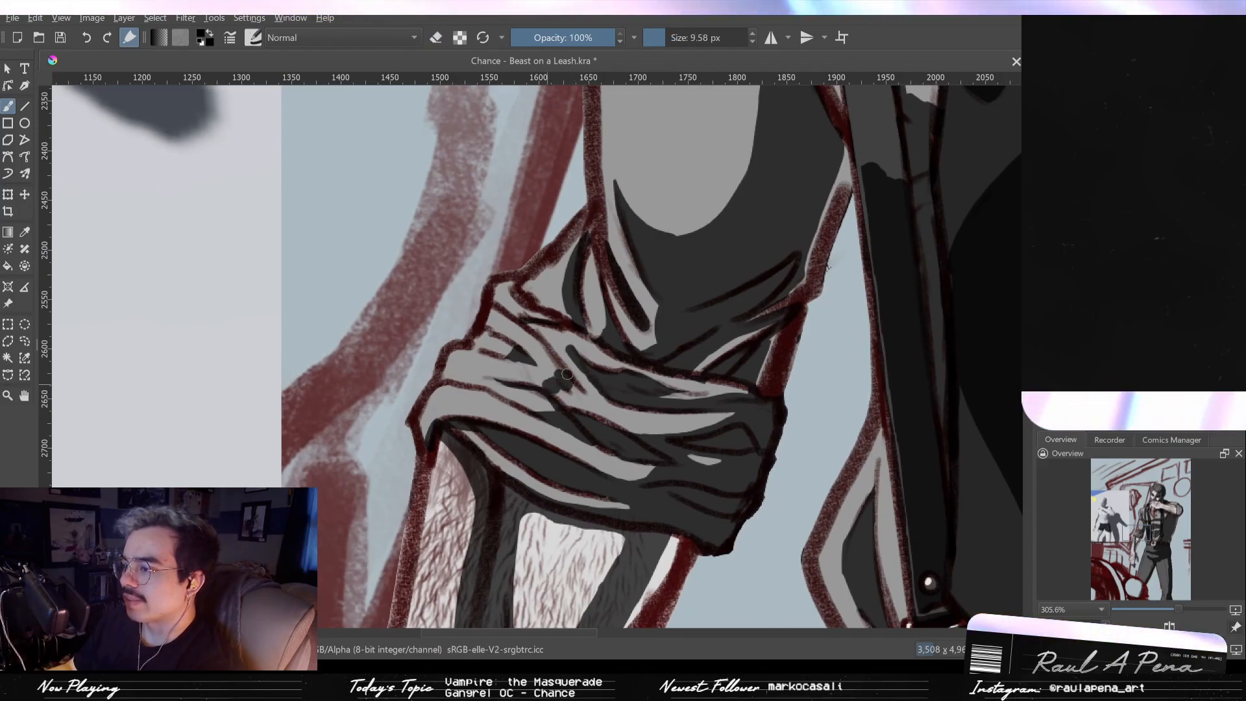
key("e")
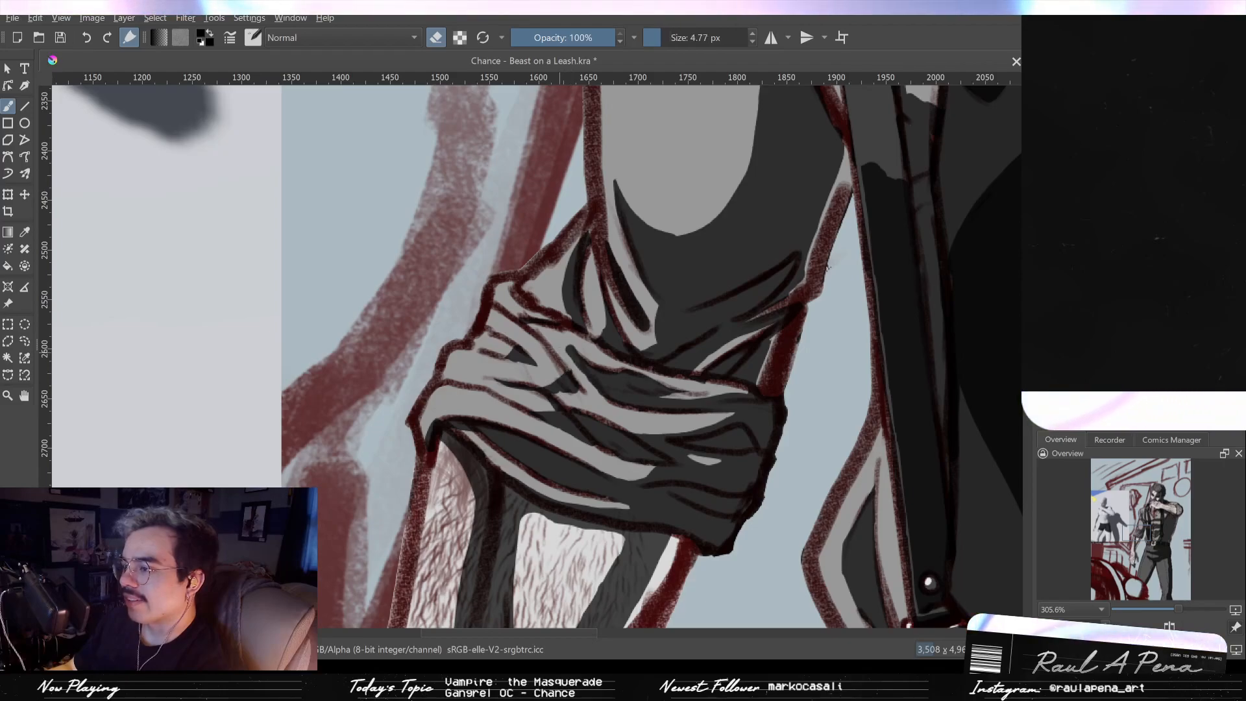
left_click_drag(545, 346, 588, 370, "shift")
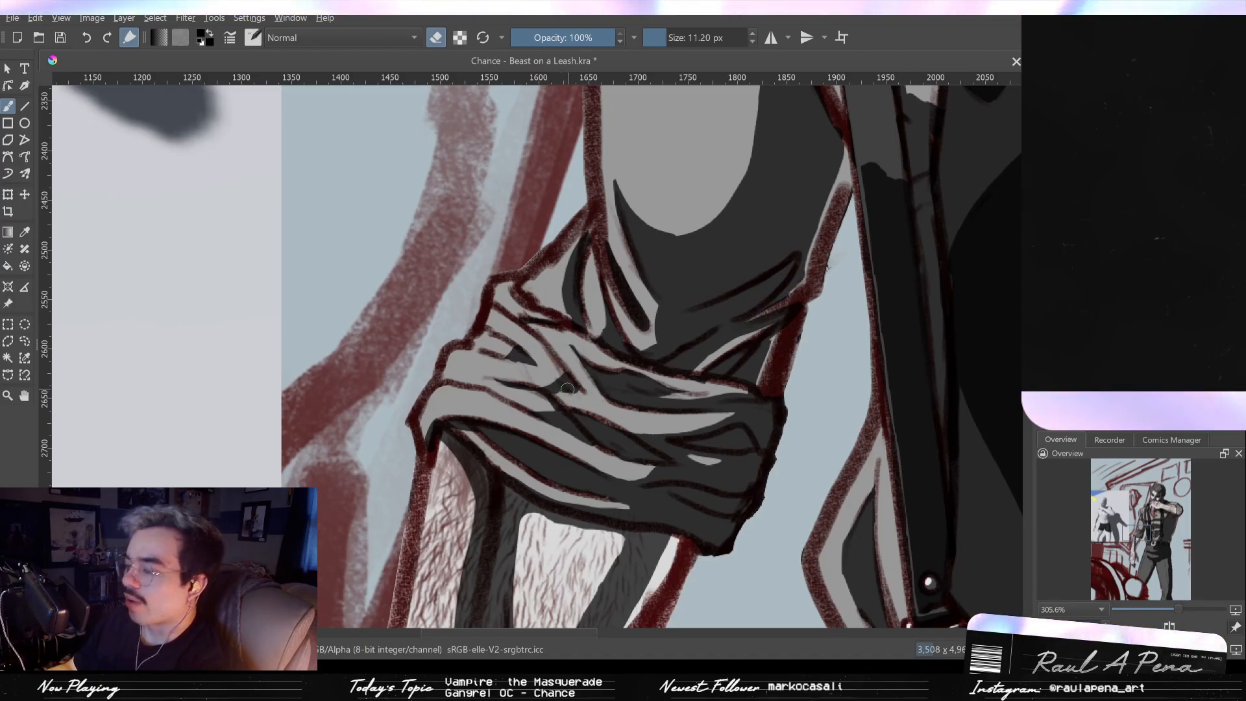
left_click_drag(566, 374, 571, 406, "ctrl")
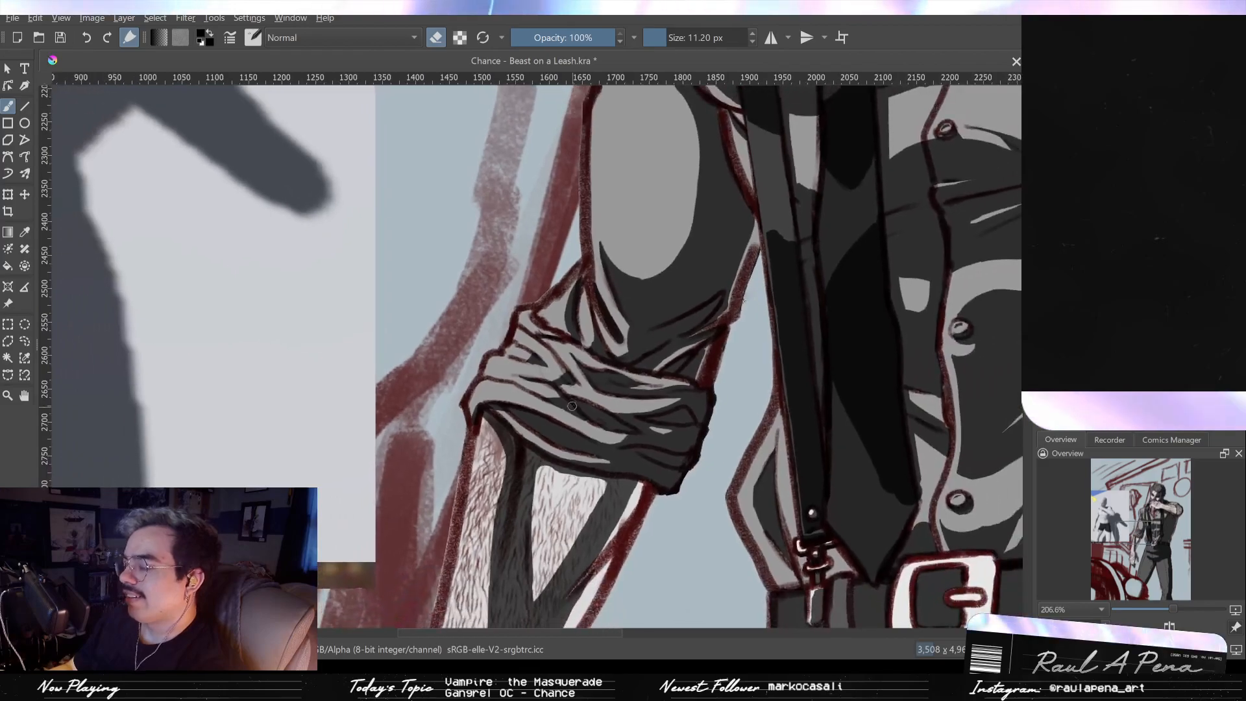
left_click_drag(684, 357, 649, 361, "ctrl")
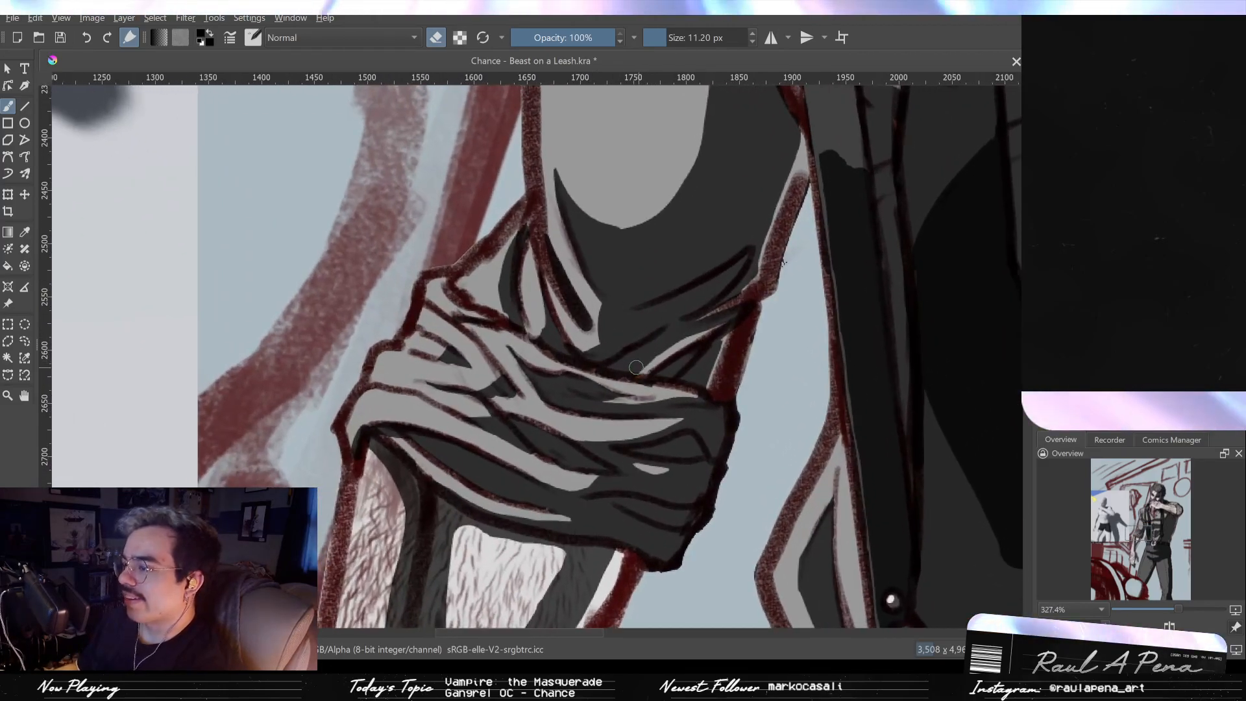
Step: Extend the fold shadows into the light strips of the rolled sleeve with a 12.70 px brush
key("e")
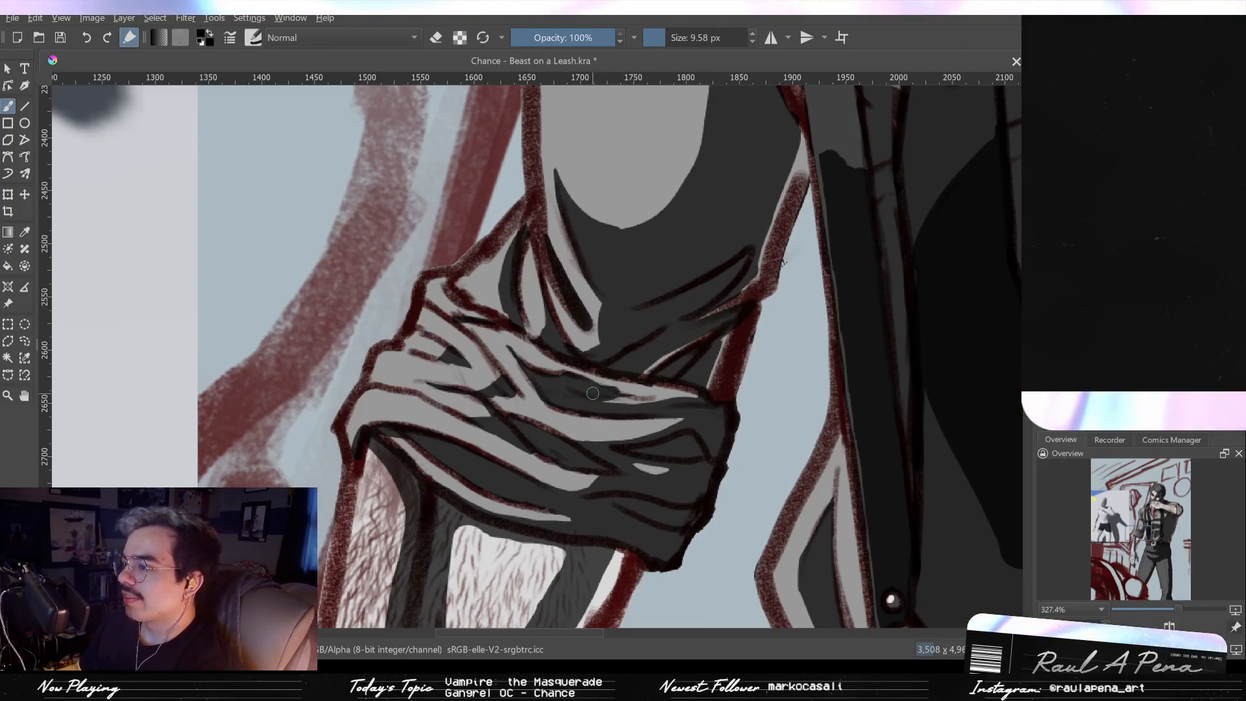
left_click_drag(588, 404, 591, 404, "shift")
mouse_move(588, 510)
left_mouse_down()
mouse_move(585, 409)
mouse_move(558, 412)
left_mouse_up()
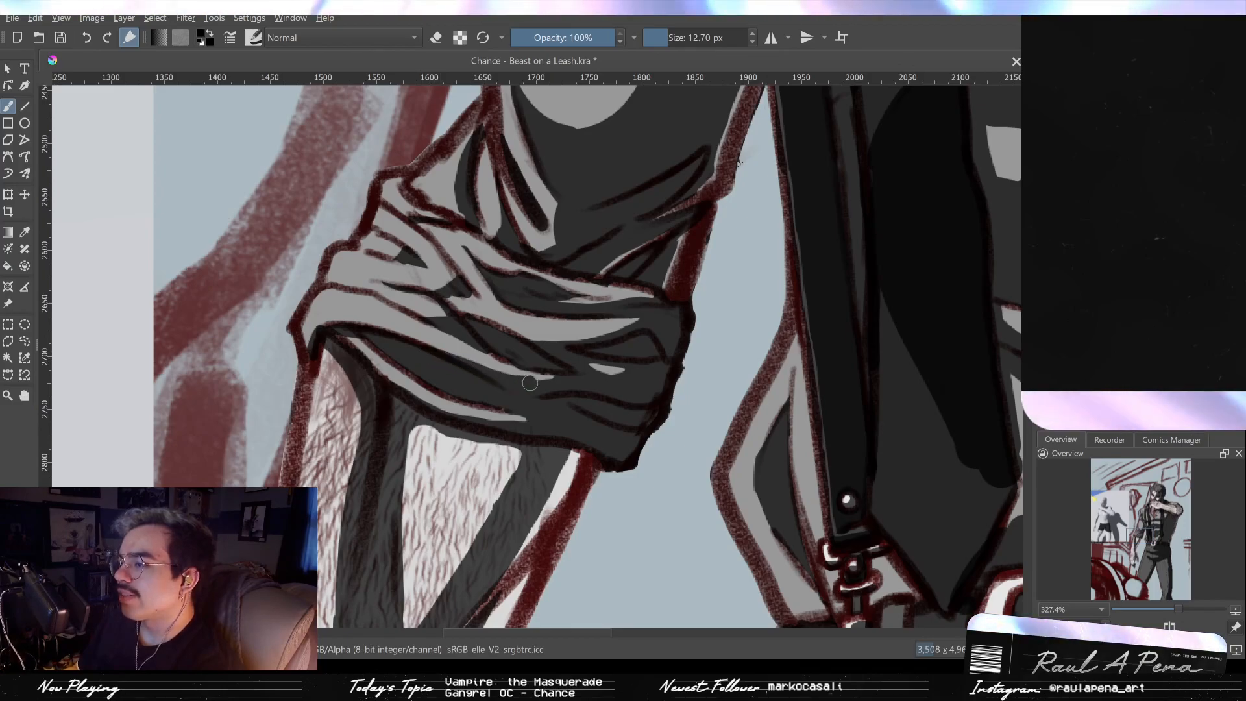
scroll(570, 429, "down", 2)
left_click_drag(570, 430, 594, 404)
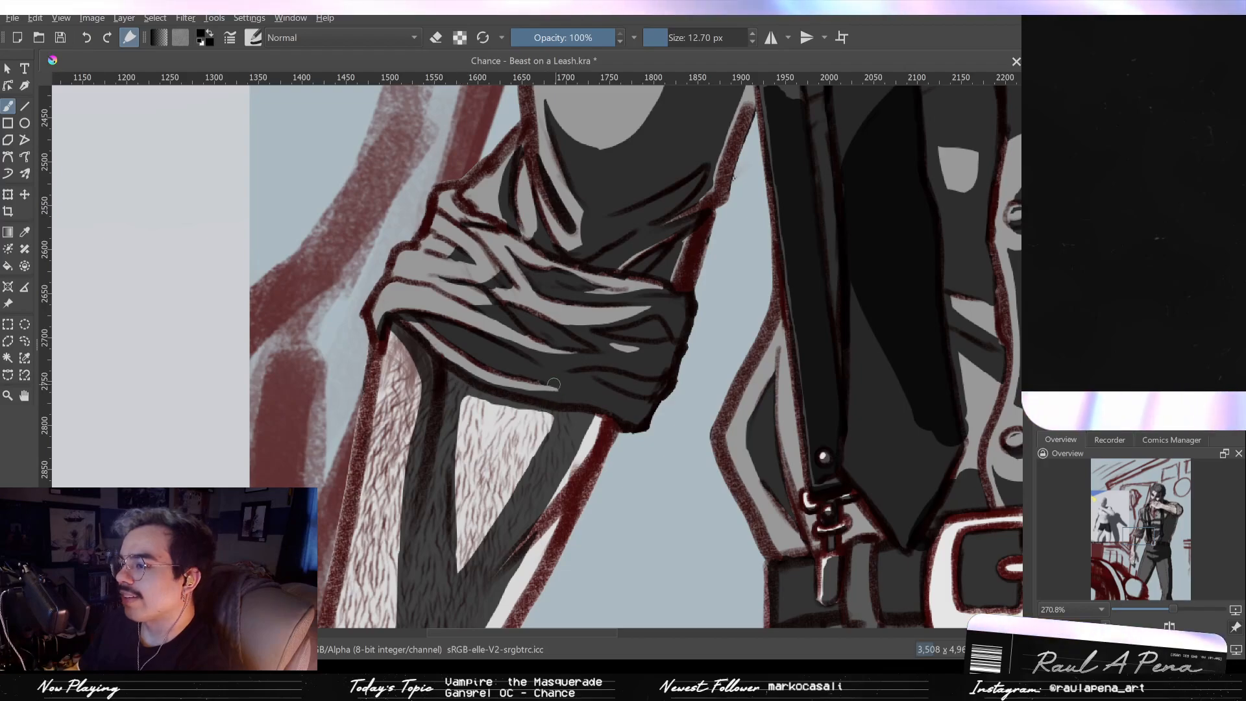
scroll(559, 413, "down", 2)
left_click_drag(596, 383, 497, 450)
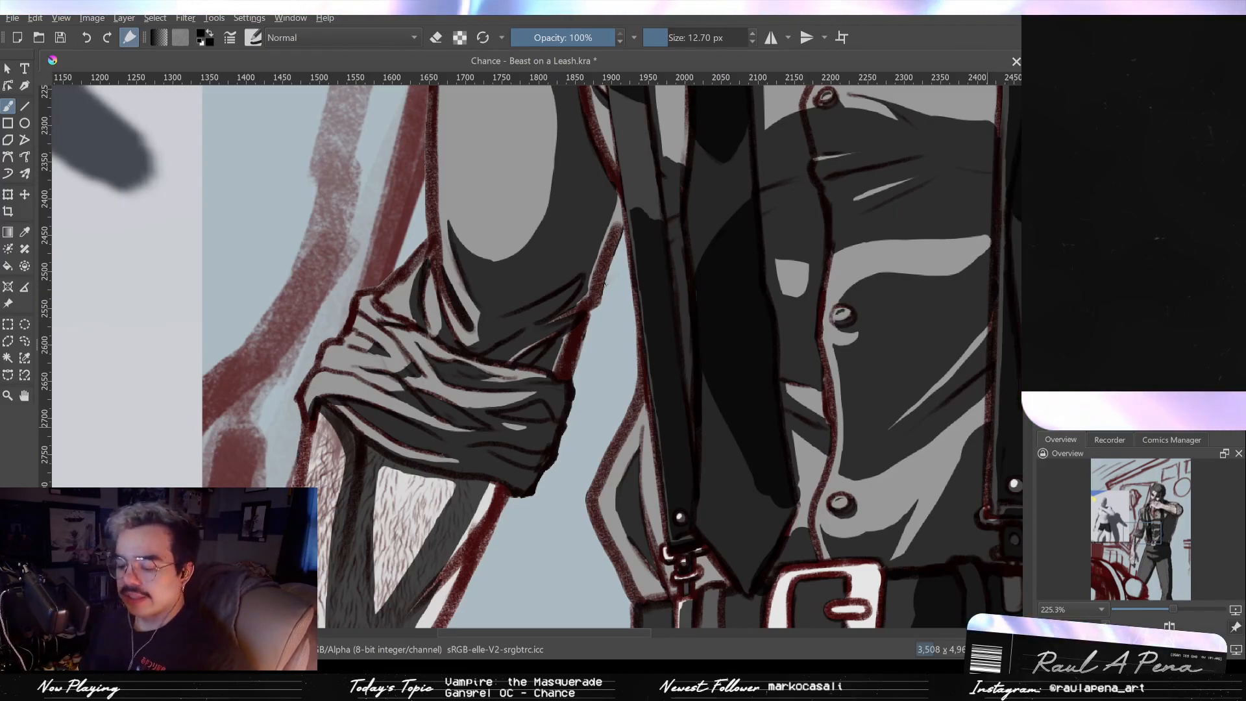
Step: Narrow the triangular light patch on the forearm below the rolled sleeve by painting shadow over it with a 40.65 px brush
left_click_drag(561, 366, 560, 413)
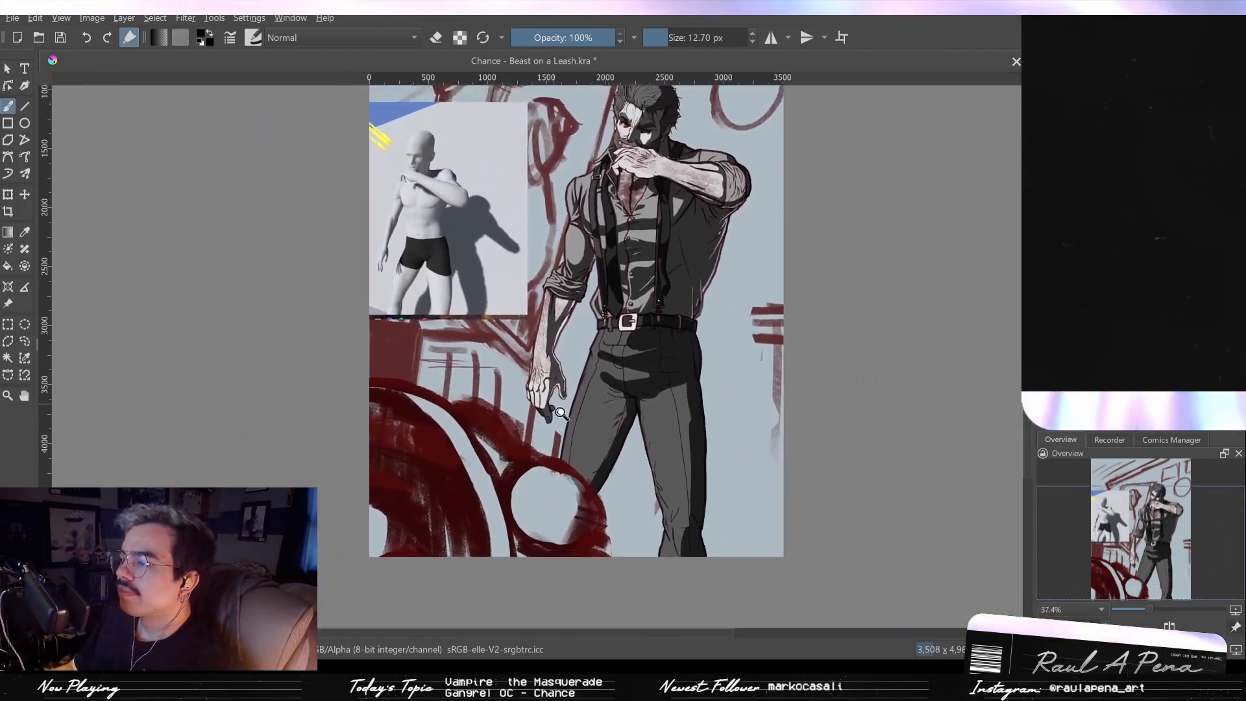
key("2")
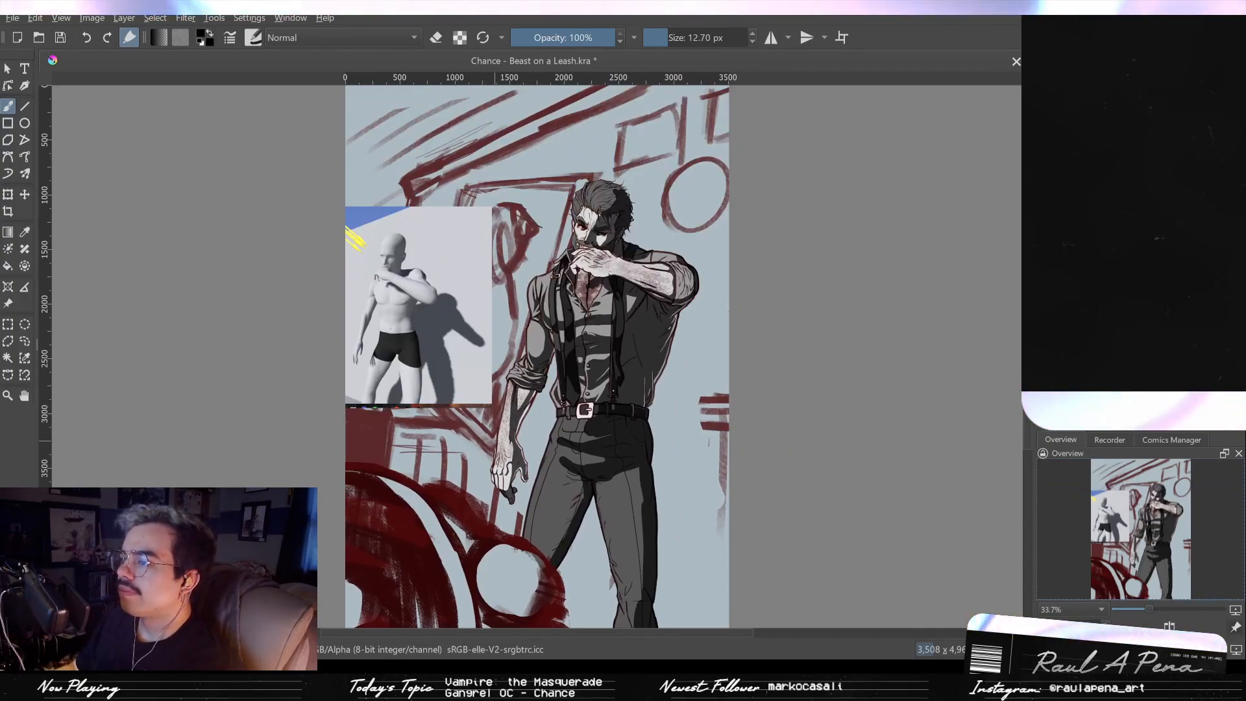
mouse_move(493, 450)
left_mouse_down()
mouse_move(504, 384)
mouse_move(511, 433)
mouse_move(558, 340)
mouse_move(594, 348)
left_mouse_up()
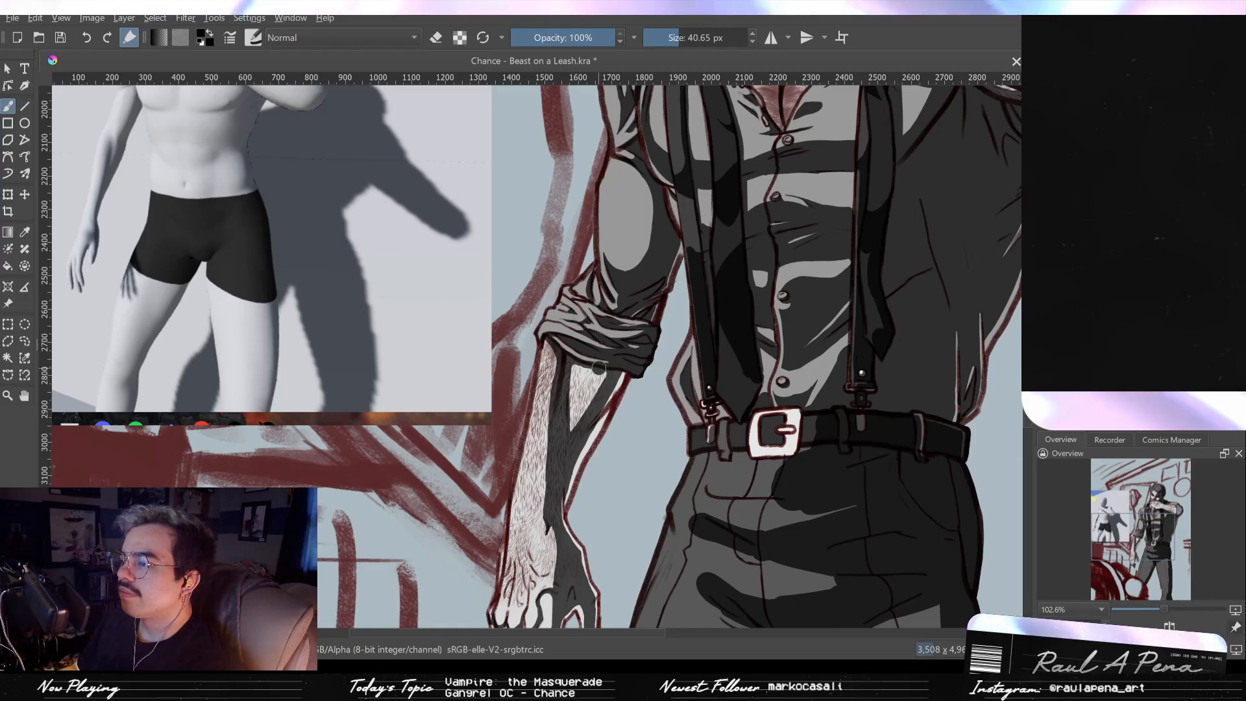
left_click_drag(598, 368, 573, 428)
key("ctrl+z")
left_click_drag(602, 376, 574, 420)
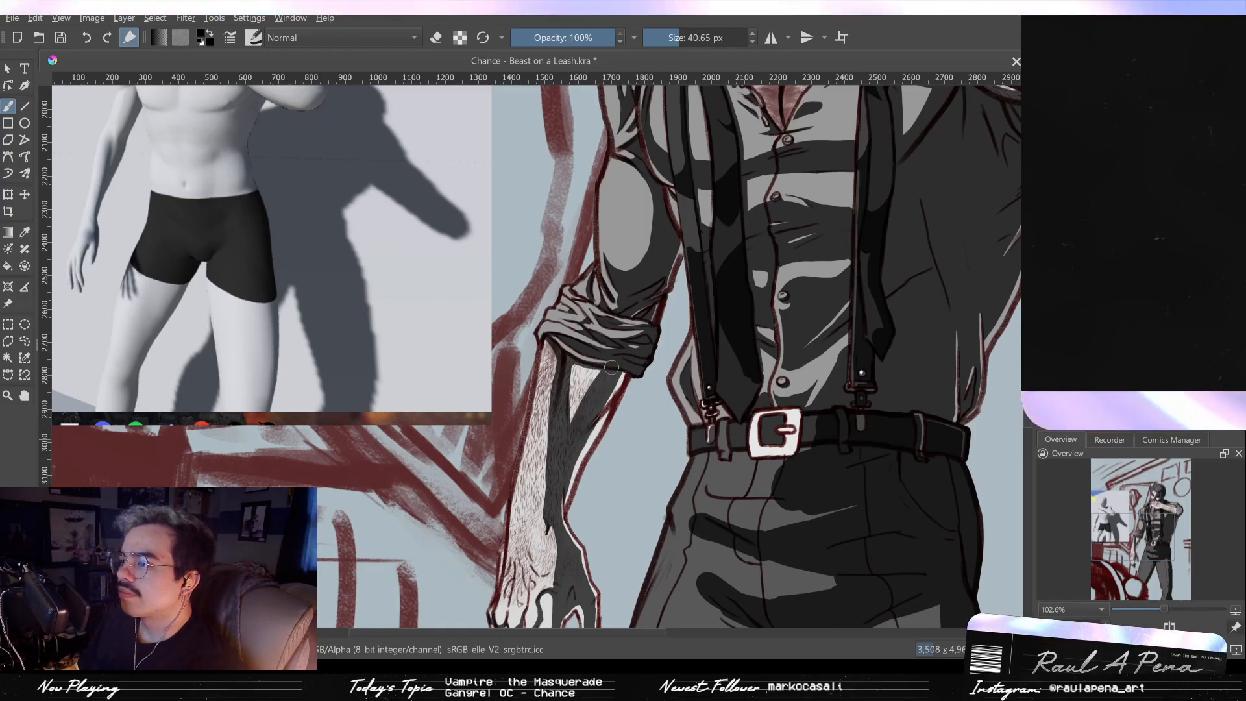
key("ctrl+z")
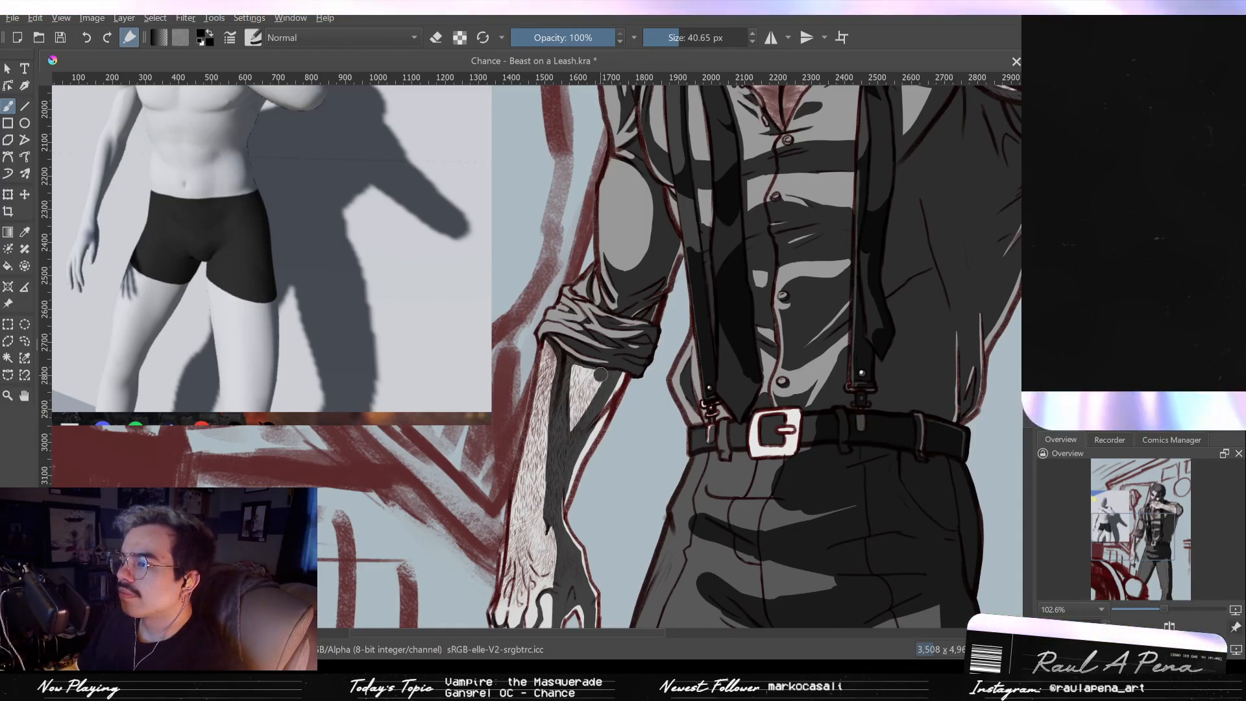
left_click_drag(596, 375, 578, 423)
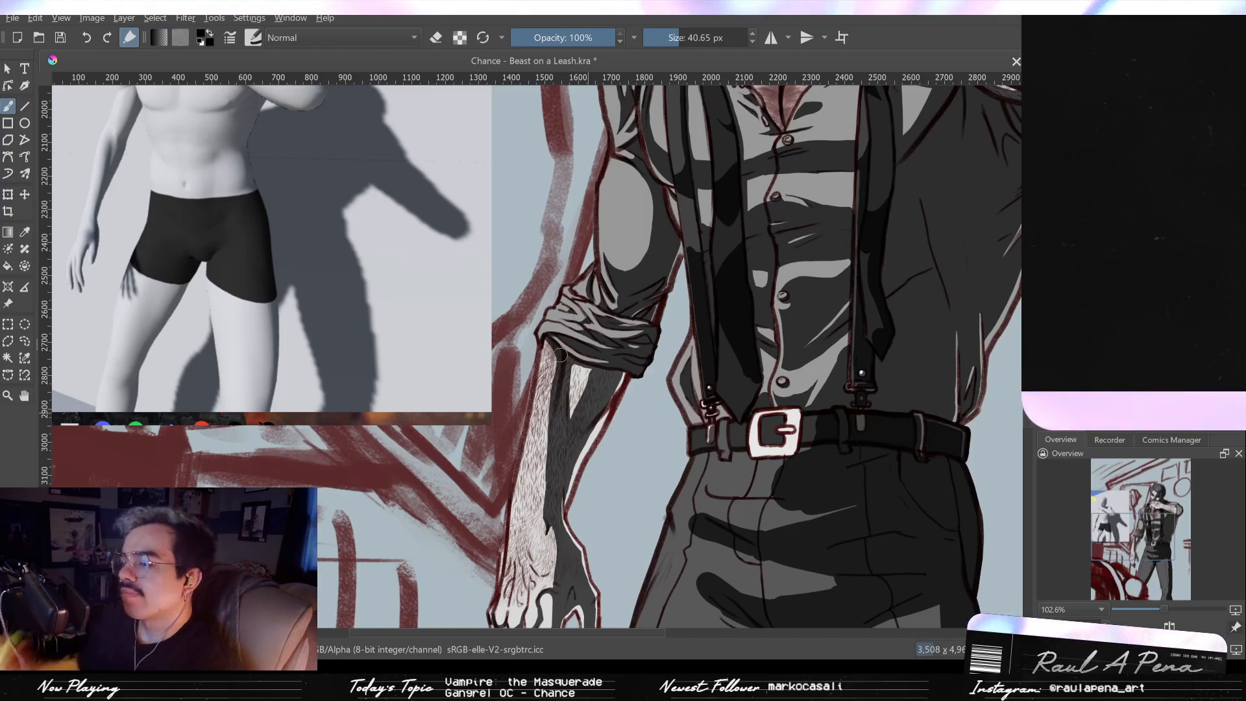
Step: Compare the shading of the lowered arm and hand with the posed reference figure
left_click_drag(589, 413, 595, 342)
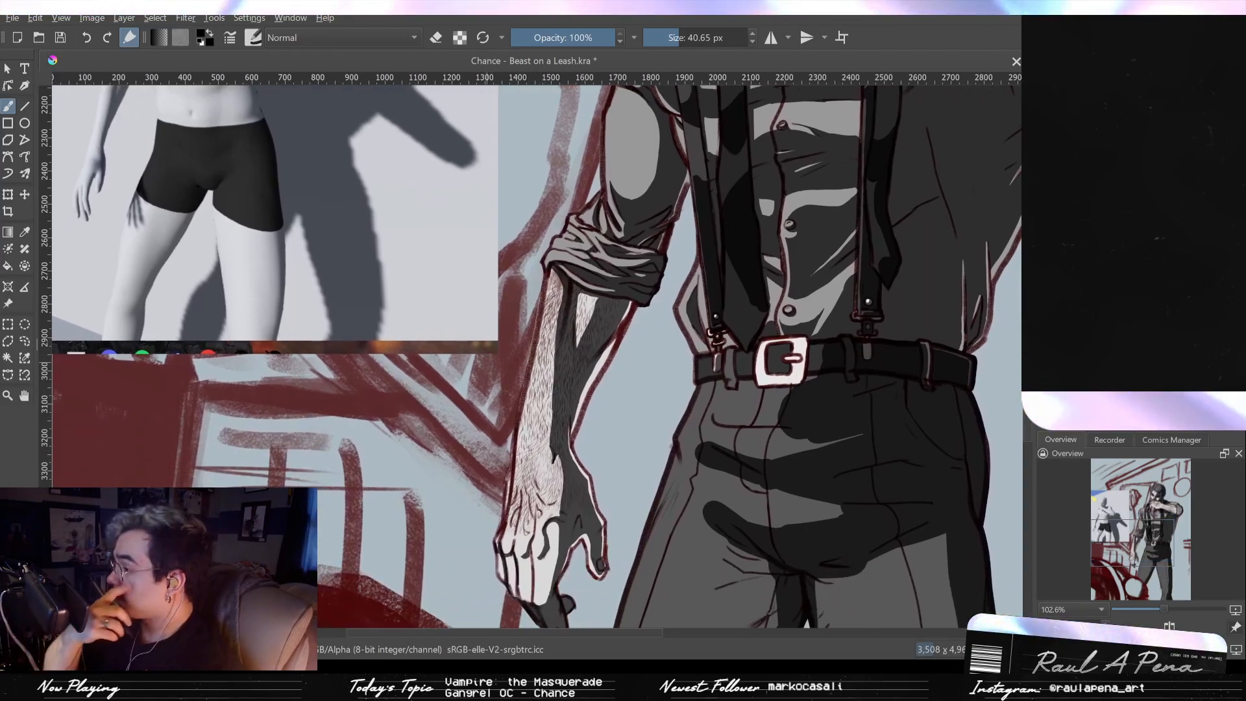
mouse_move(373, 394)
left_mouse_down()
mouse_move(427, 432)
mouse_move(434, 466)
left_mouse_up()
left_click_drag(395, 427, 384, 391)
mouse_move(416, 446)
left_mouse_down()
mouse_move(386, 409)
mouse_move(420, 423)
left_mouse_up()
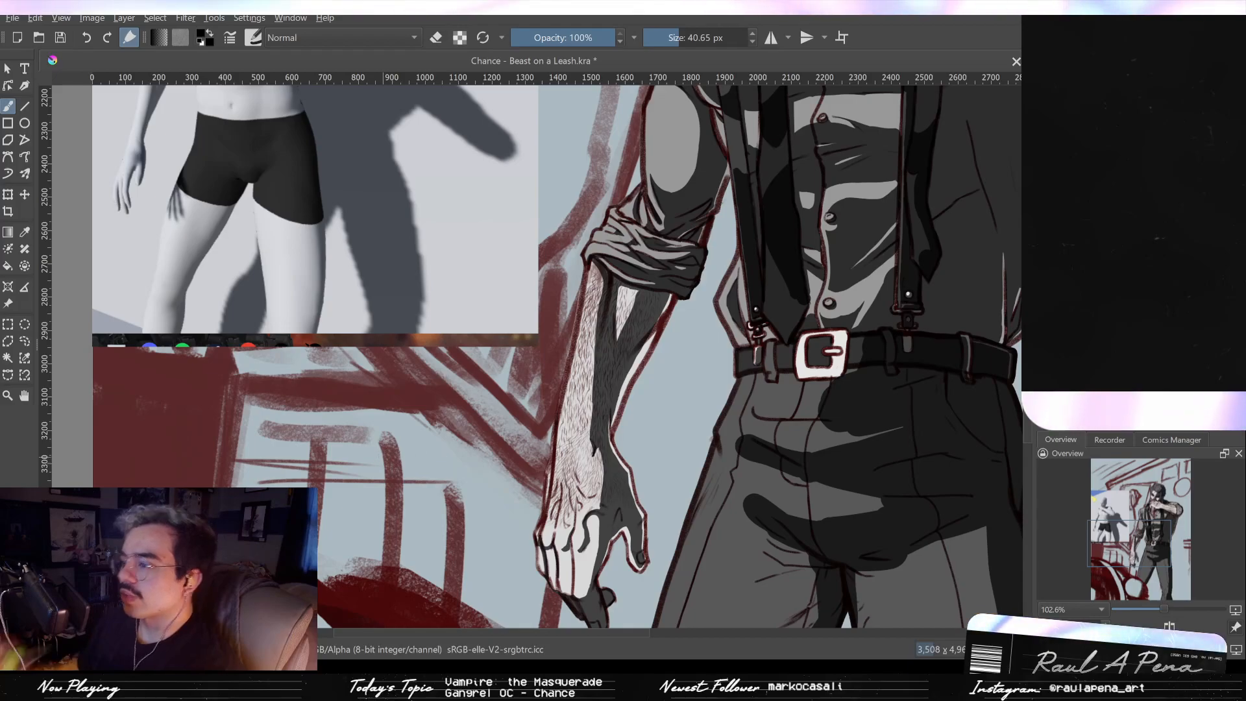
mouse_move(552, 290)
left_mouse_down()
mouse_move(601, 364)
mouse_move(614, 436)
mouse_move(552, 497)
mouse_move(568, 466)
left_mouse_up()
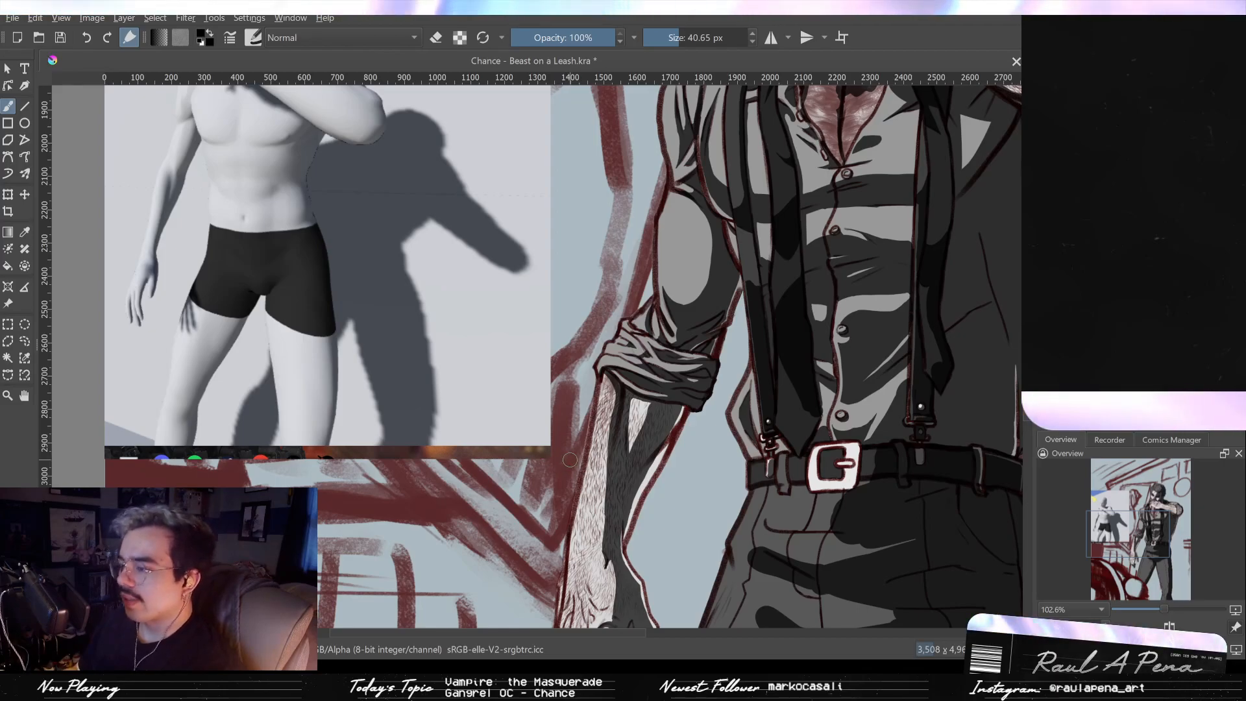
left_click_drag(568, 457, 541, 311)
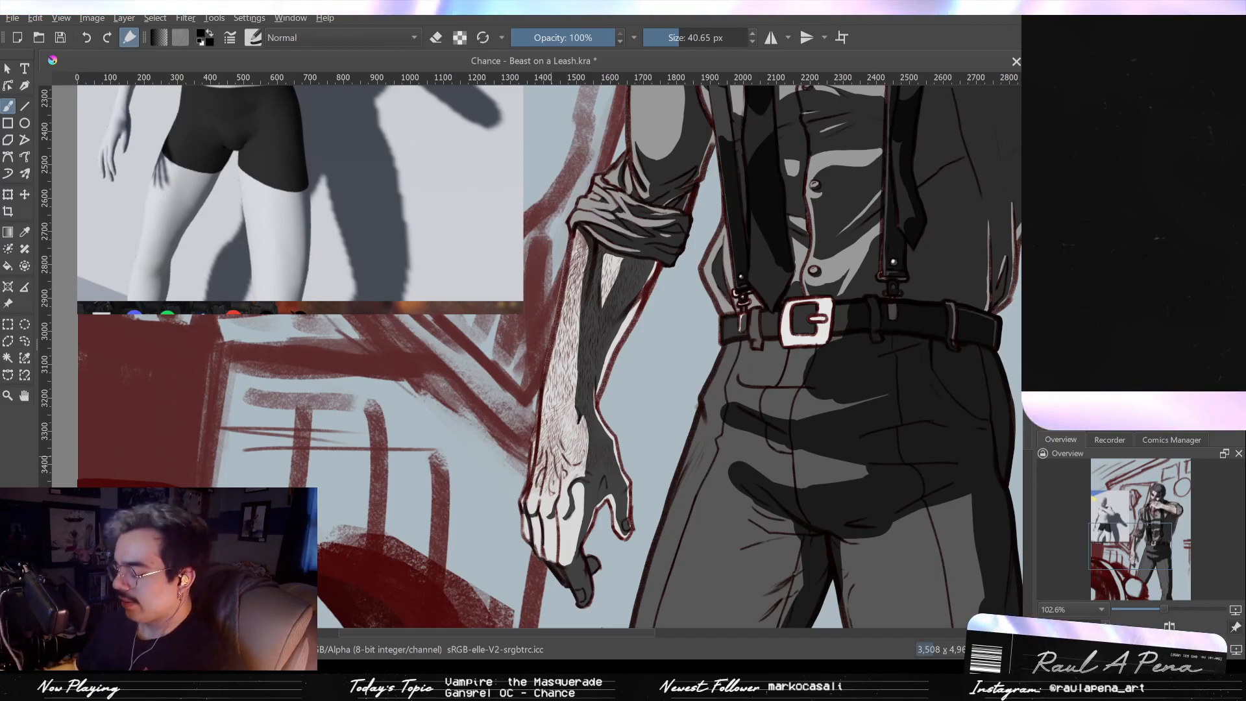
mouse_move(639, 423)
left_mouse_down()
mouse_move(645, 387)
mouse_move(620, 376)
mouse_move(622, 418)
left_mouse_up()
left_click_drag(635, 388, 640, 348)
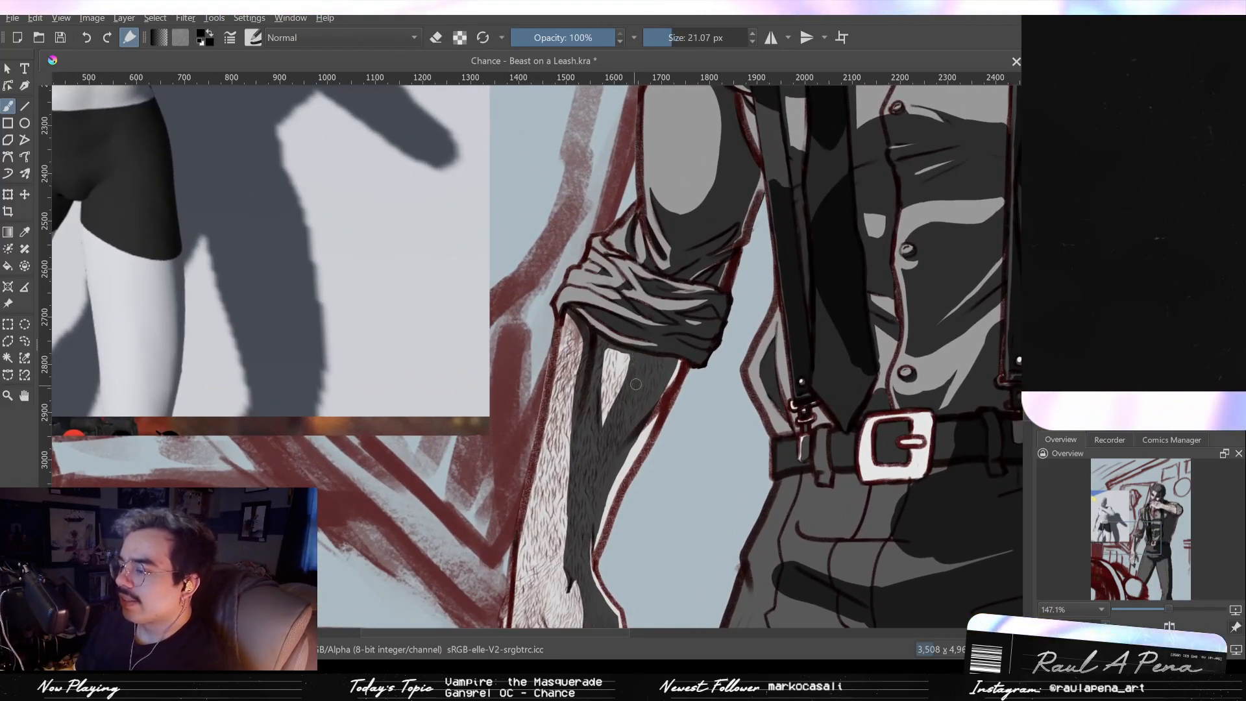
Step: Paint a fold shadow across the front of the trousers just below the belt and thin its end with a 31.37 px eraser
left_click_drag(640, 432, 553, 358)
mouse_move(647, 381)
left_mouse_down()
mouse_move(584, 373)
mouse_move(595, 391)
mouse_move(689, 398)
mouse_move(585, 392)
left_mouse_up()
key("ctrl+z")
key("e")
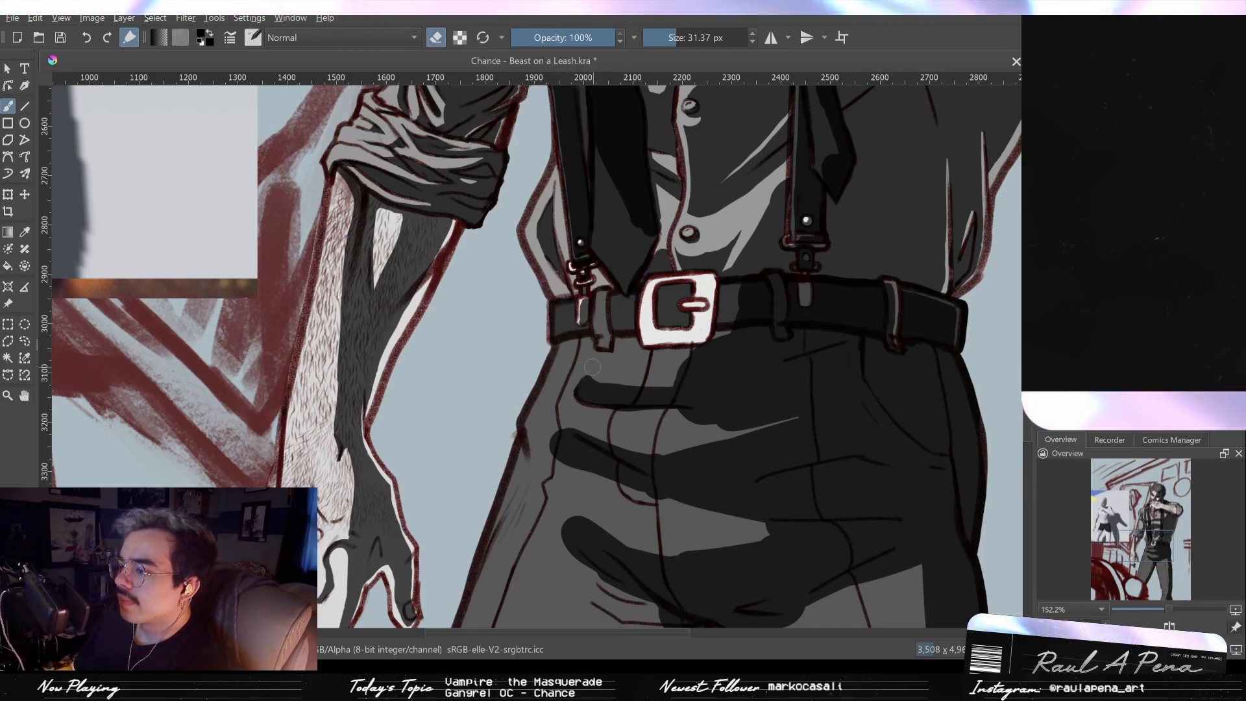
left_click_drag(587, 384, 658, 391)
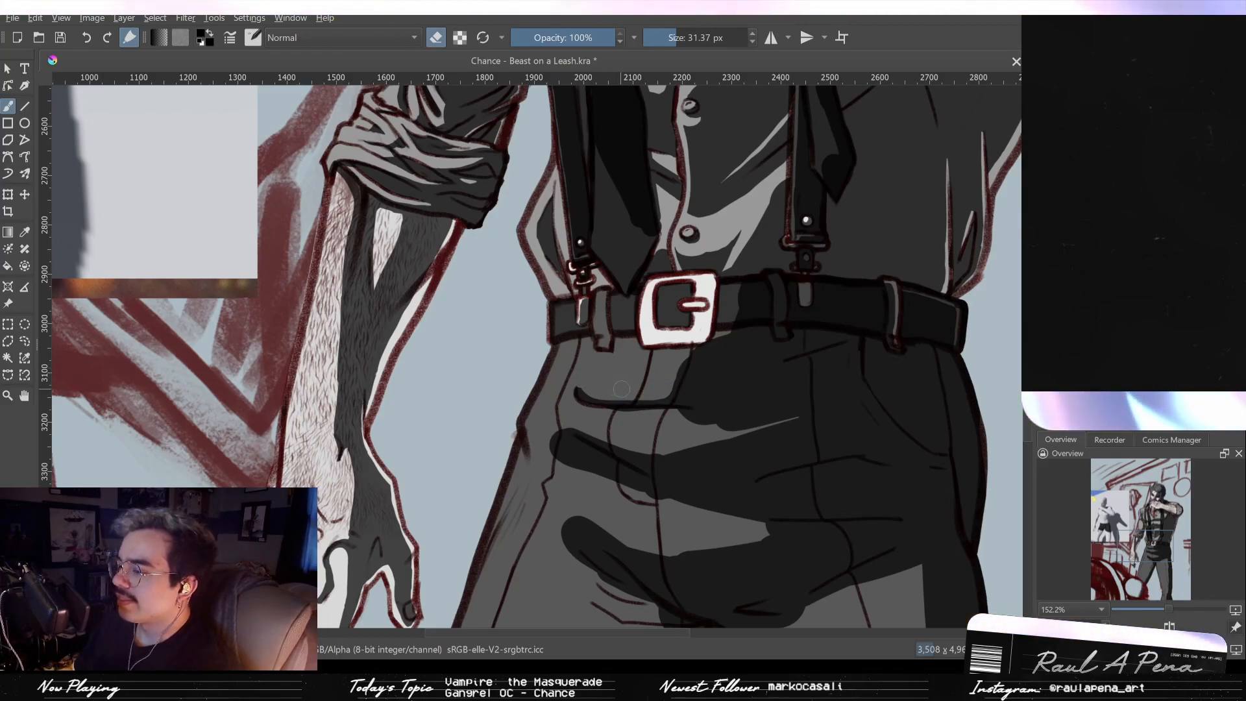
Step: Undo the last erasure and reshape the edges of the fold shadow just below the belt with a 31.37 px eraser
key("ctrl+z")
left_click_drag(587, 383, 639, 391)
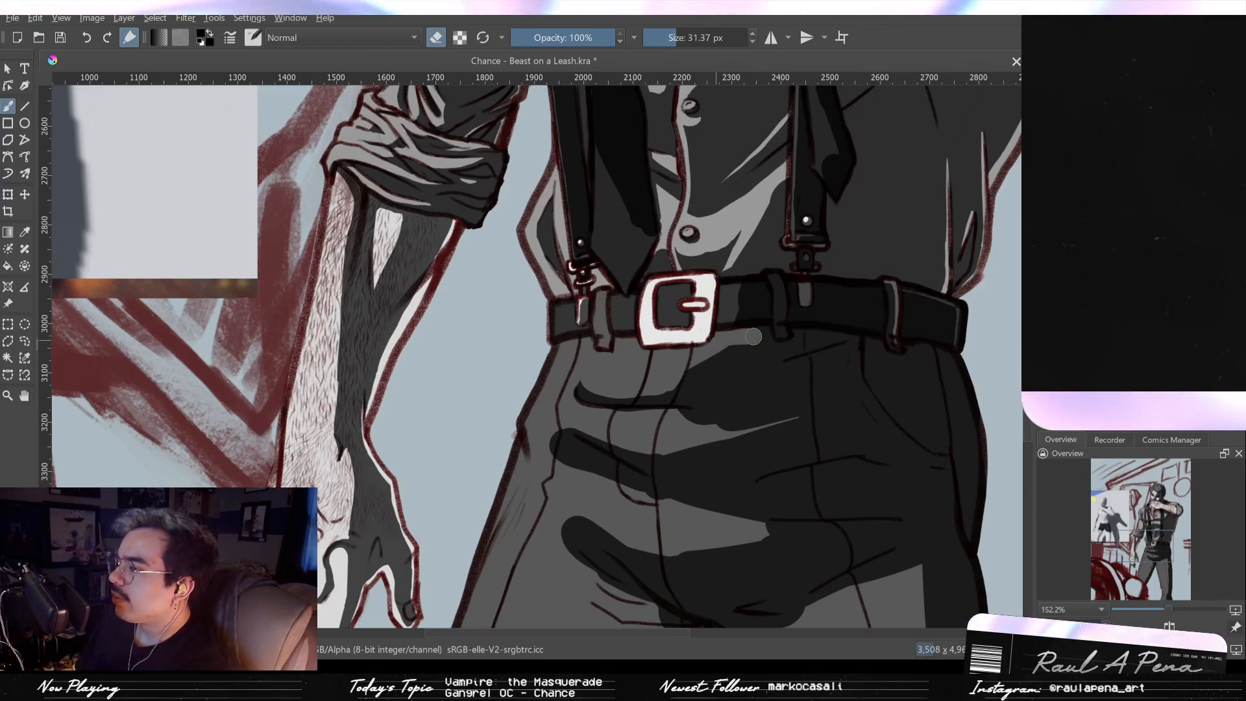
left_click_drag(759, 335, 695, 367)
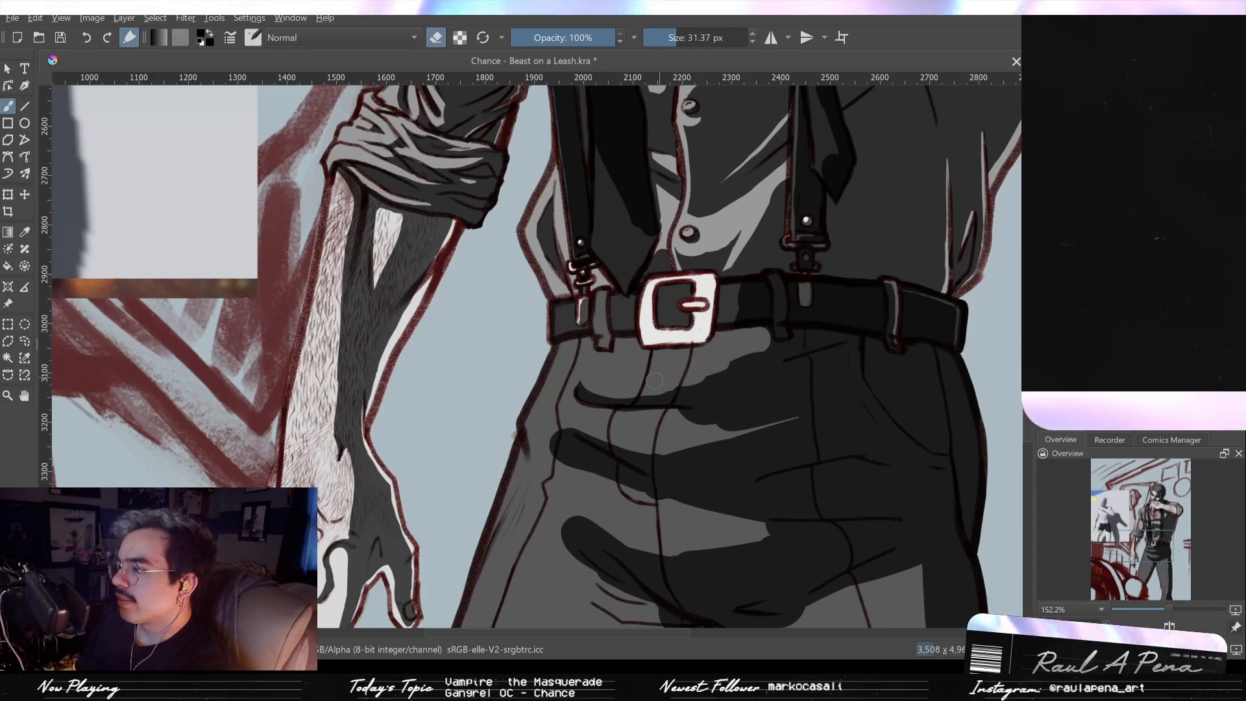
left_click_drag(651, 378, 647, 364)
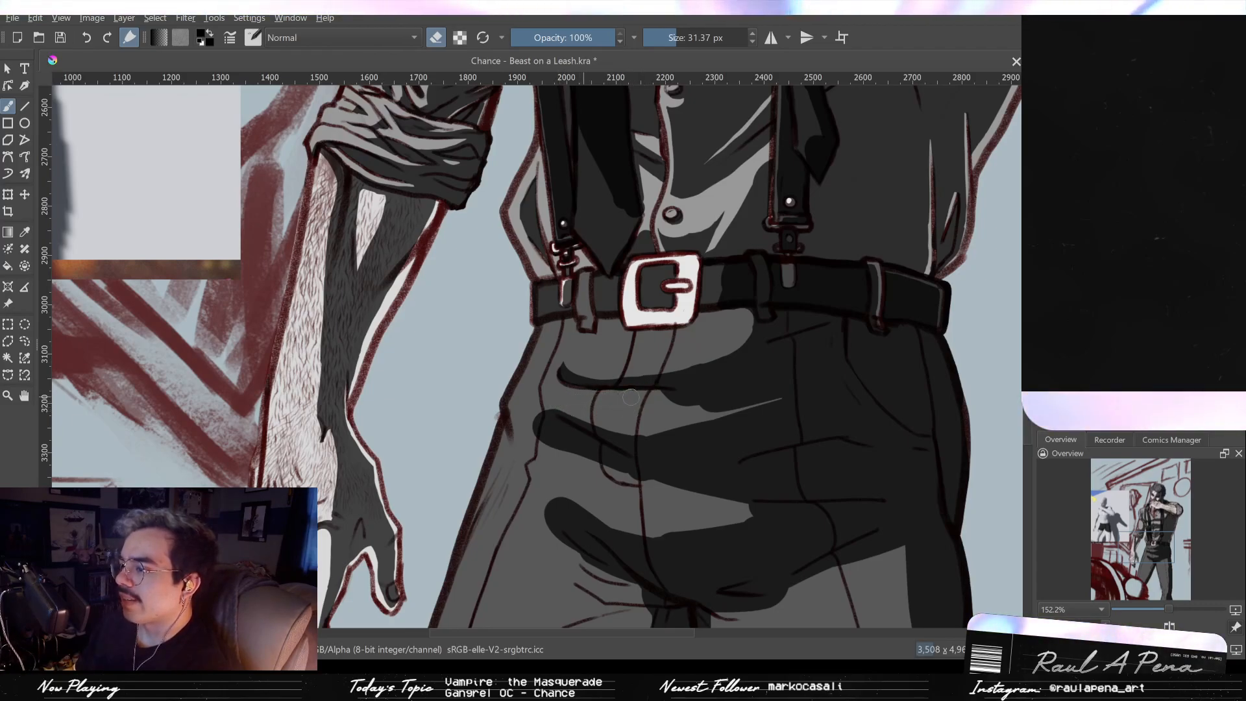
left_click_drag(709, 397, 653, 397)
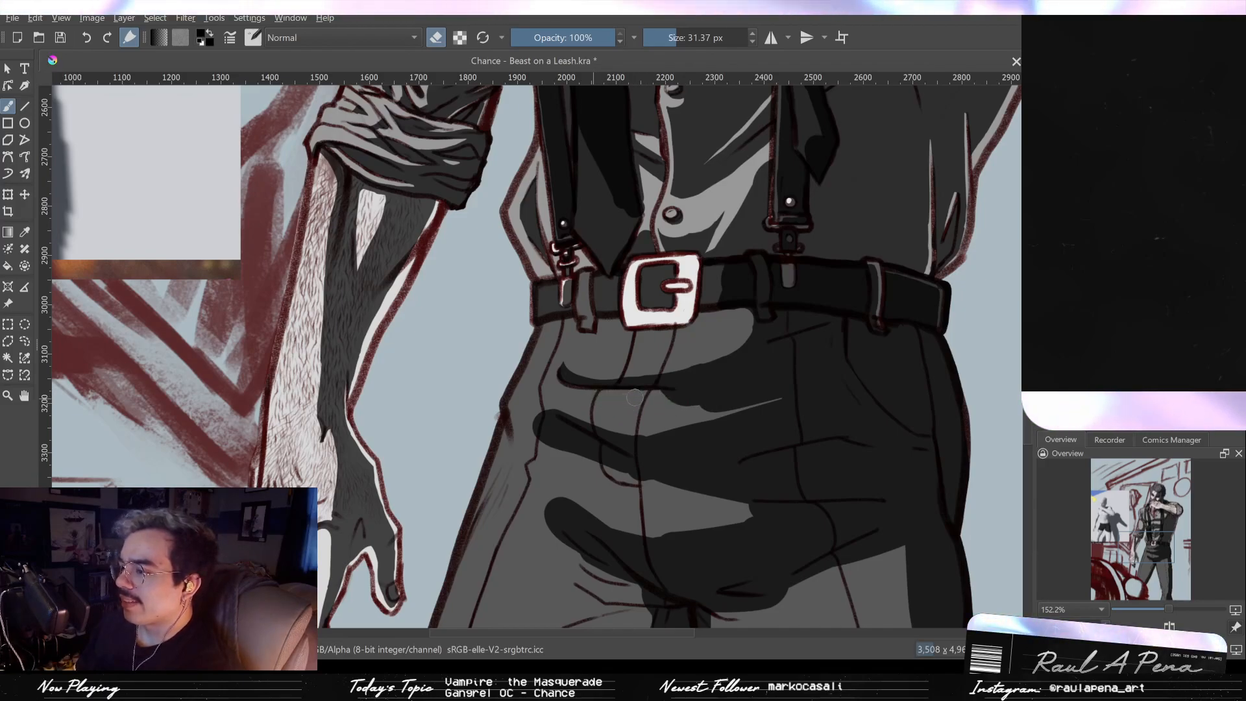
left_click_drag(693, 401, 716, 410)
Step: Widen the tip of the light strip between the two upper trouser fold shadows with an 18.38 px eraser
key("bracketleft")
key("bracketleft")
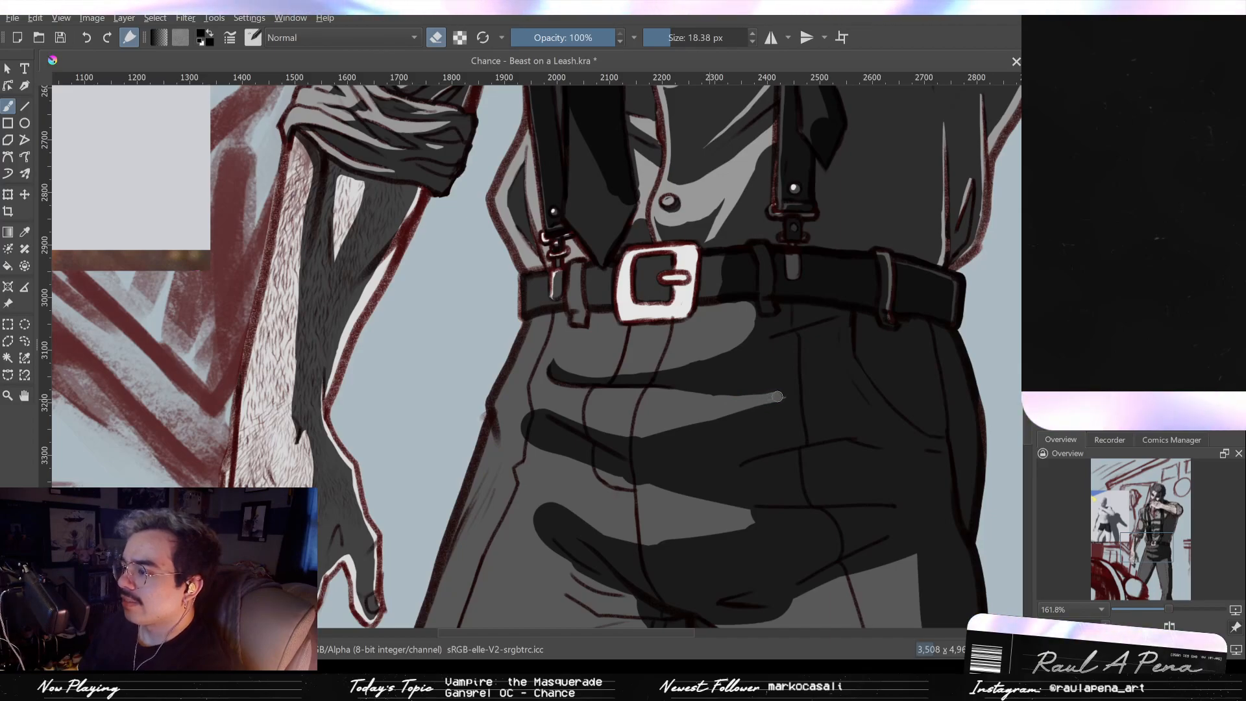
left_click_drag(783, 397, 721, 399)
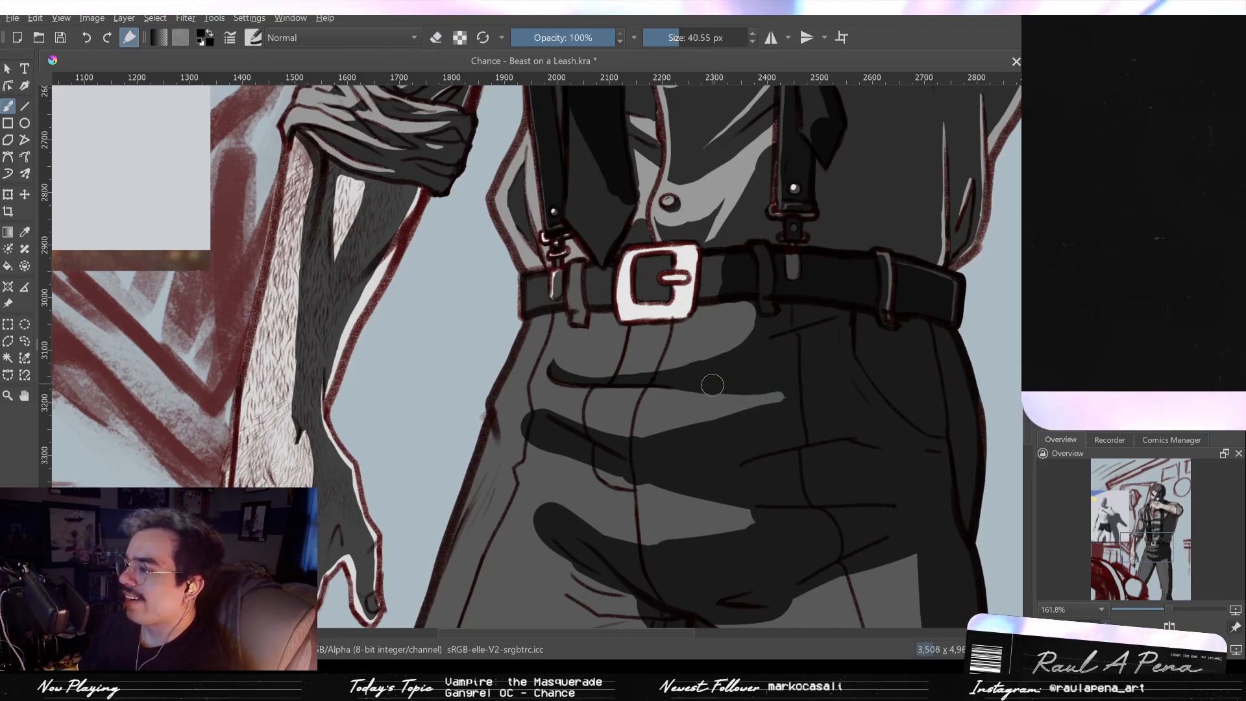
key("ctrl+z")
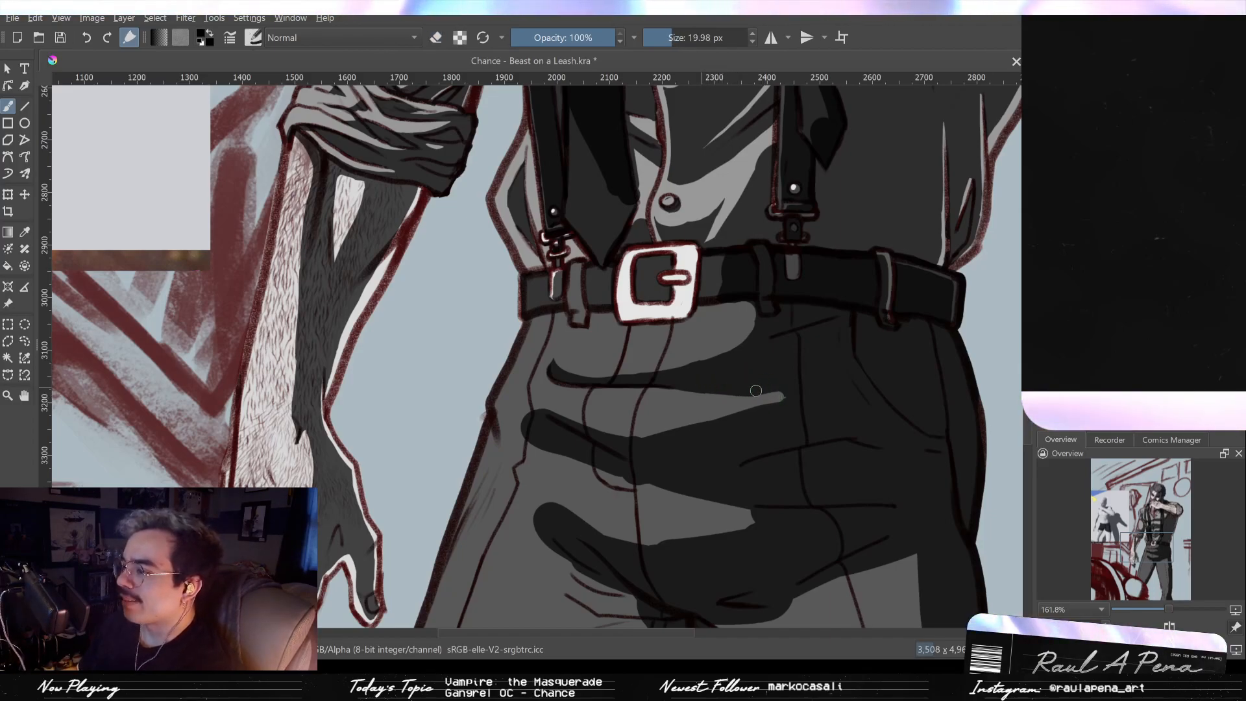
Step: Taper the rounded end of the middle trouser fold shadow into a sharp point with a 56.18 px eraser
left_click_drag(678, 457, 718, 413)
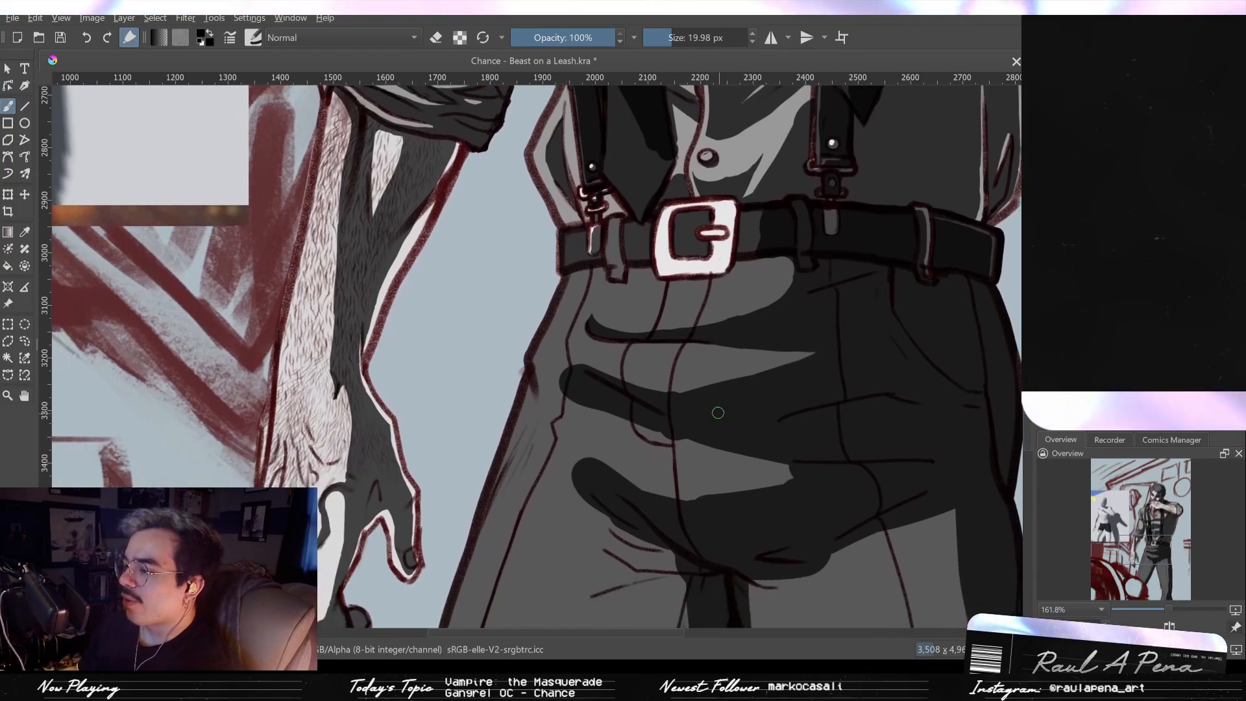
key("e")
left_click_drag(575, 381, 597, 399)
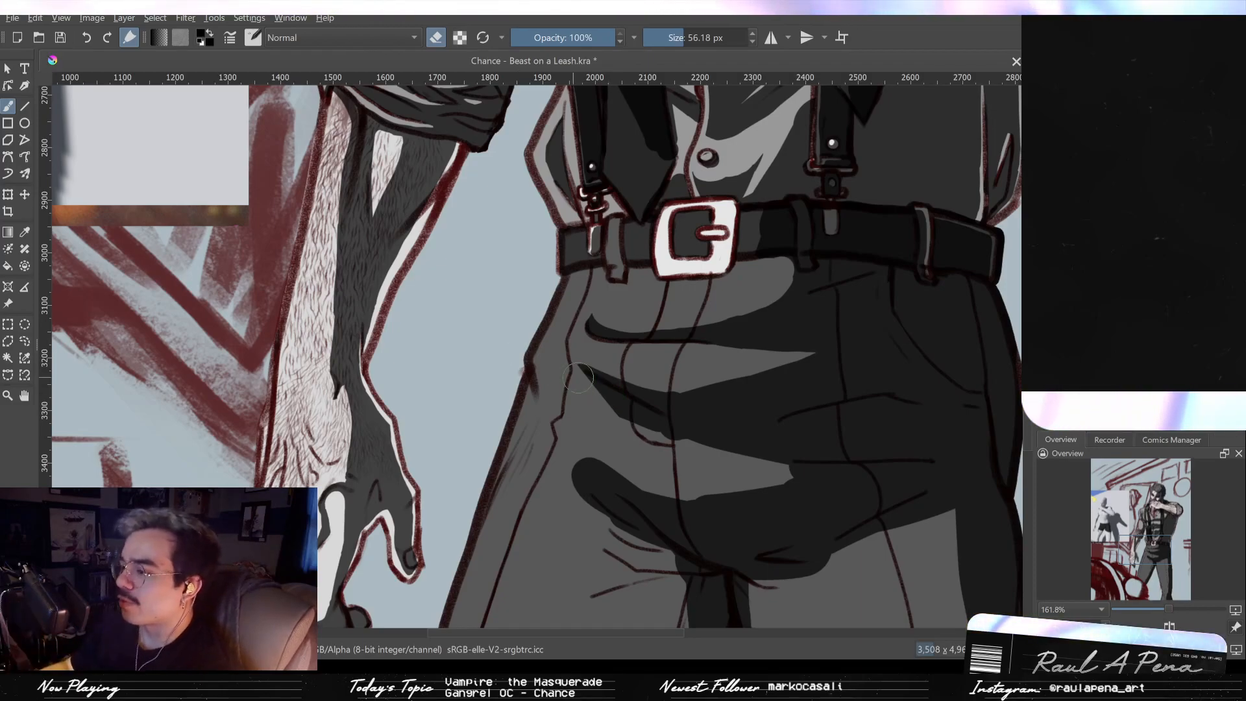
left_click_drag(628, 419, 685, 440)
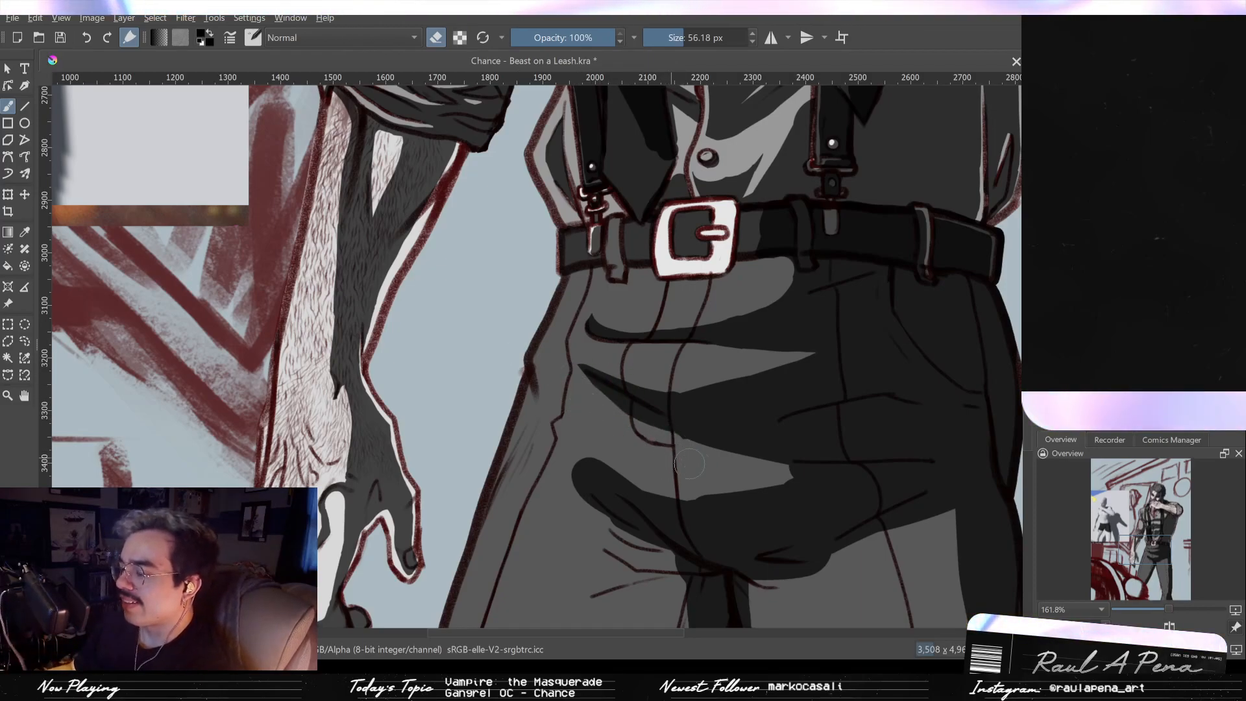
Step: Trim the rounded end of the lowest trouser fold shadow and extend it as a thin line to the hip seam with a 19.98 px brush
left_click_drag(673, 451, 652, 390)
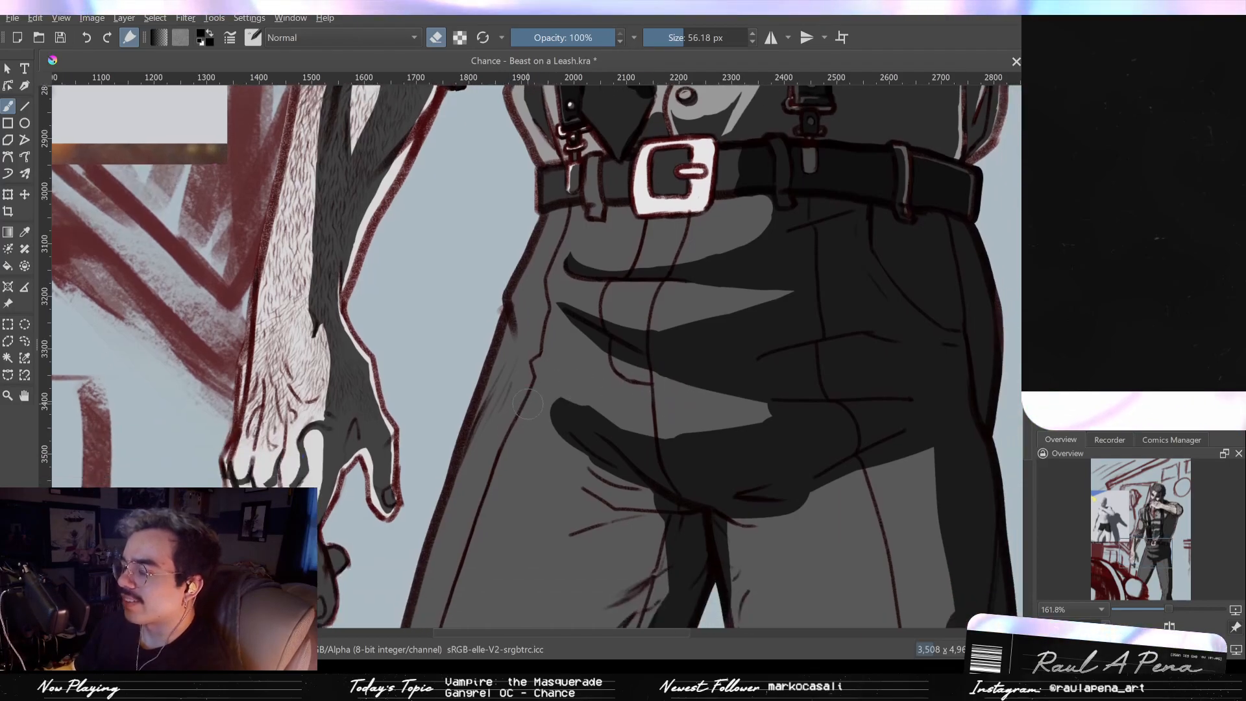
left_click_drag(577, 463, 547, 411)
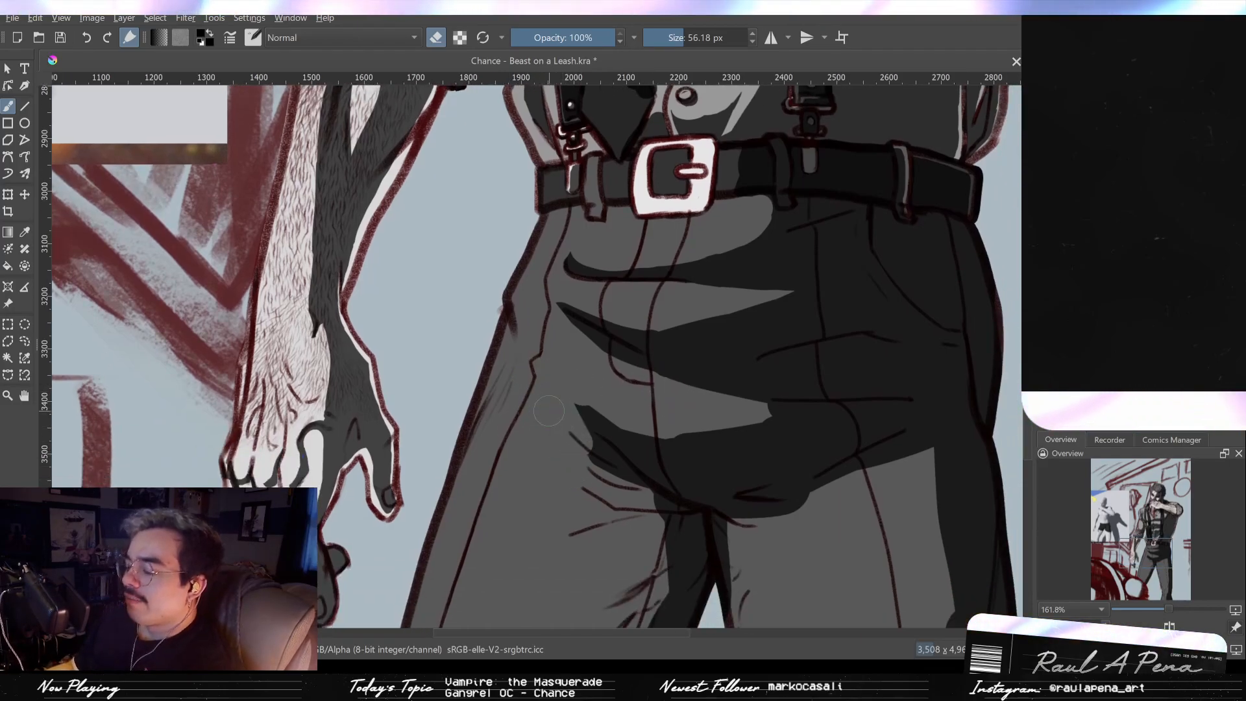
key("e")
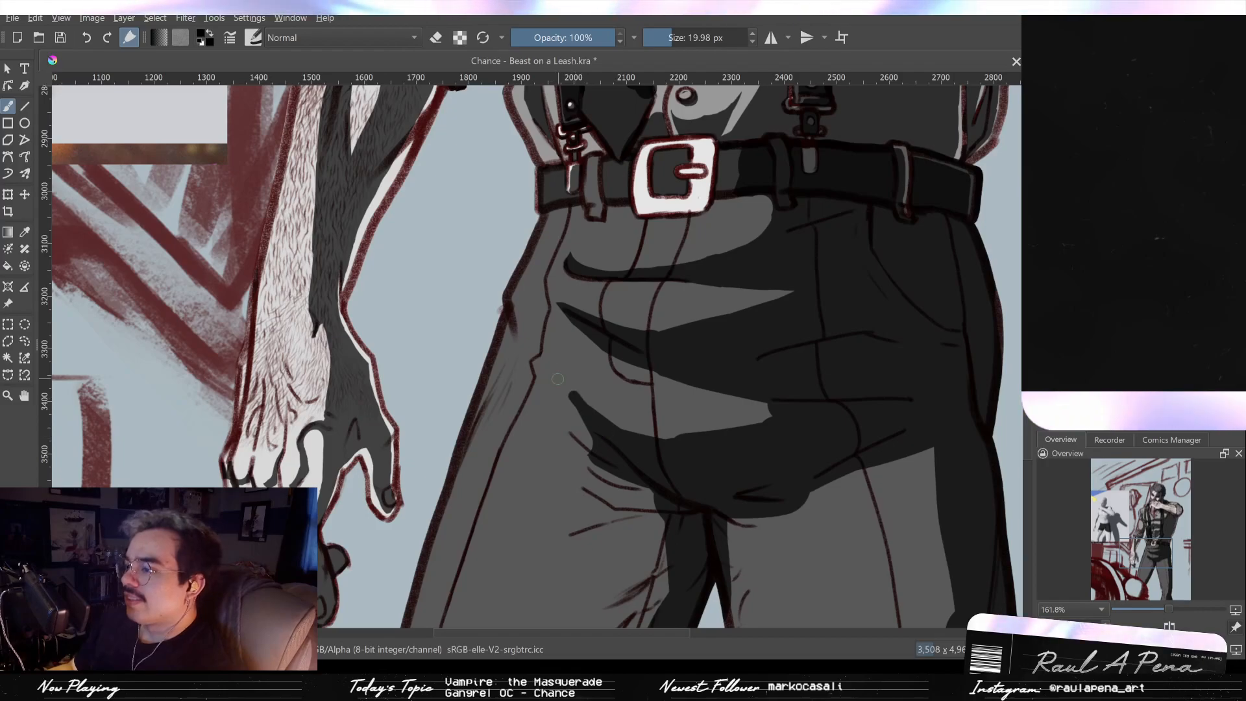
left_click_drag(528, 356, 574, 404)
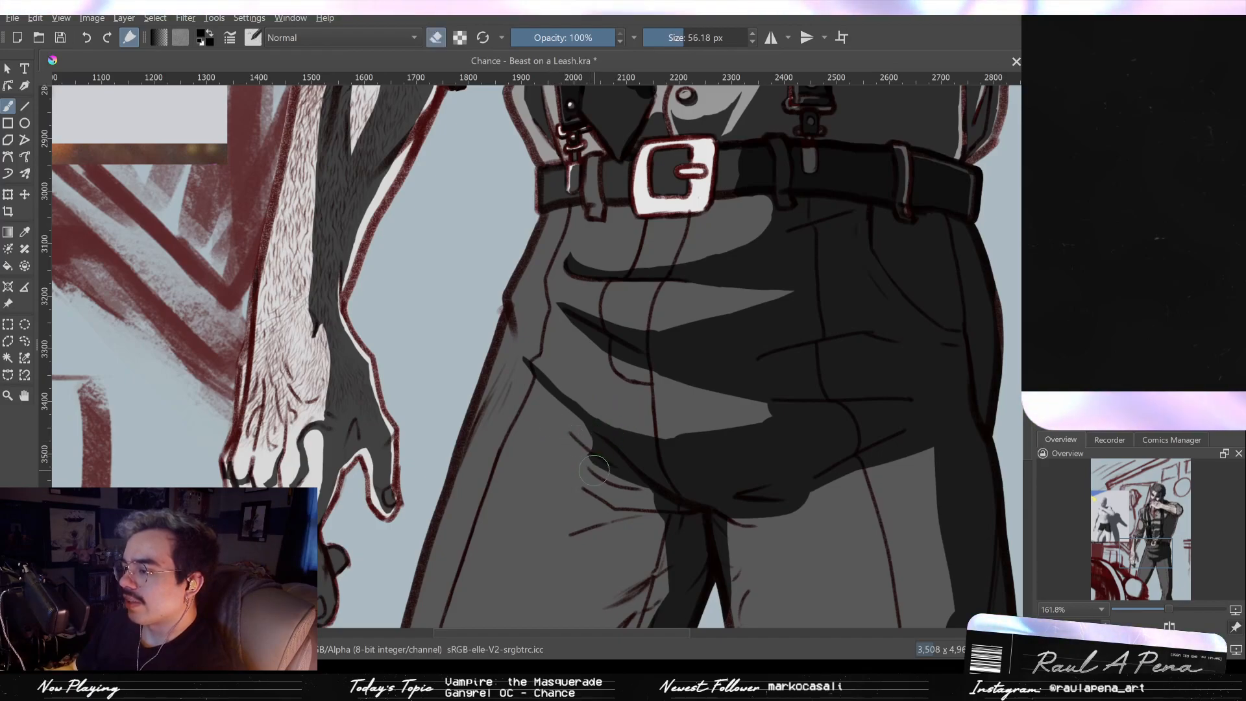
Step: Add a short second prong beneath the lowest trouser fold shadow and taper its end to a point
left_click_drag(581, 463, 555, 431)
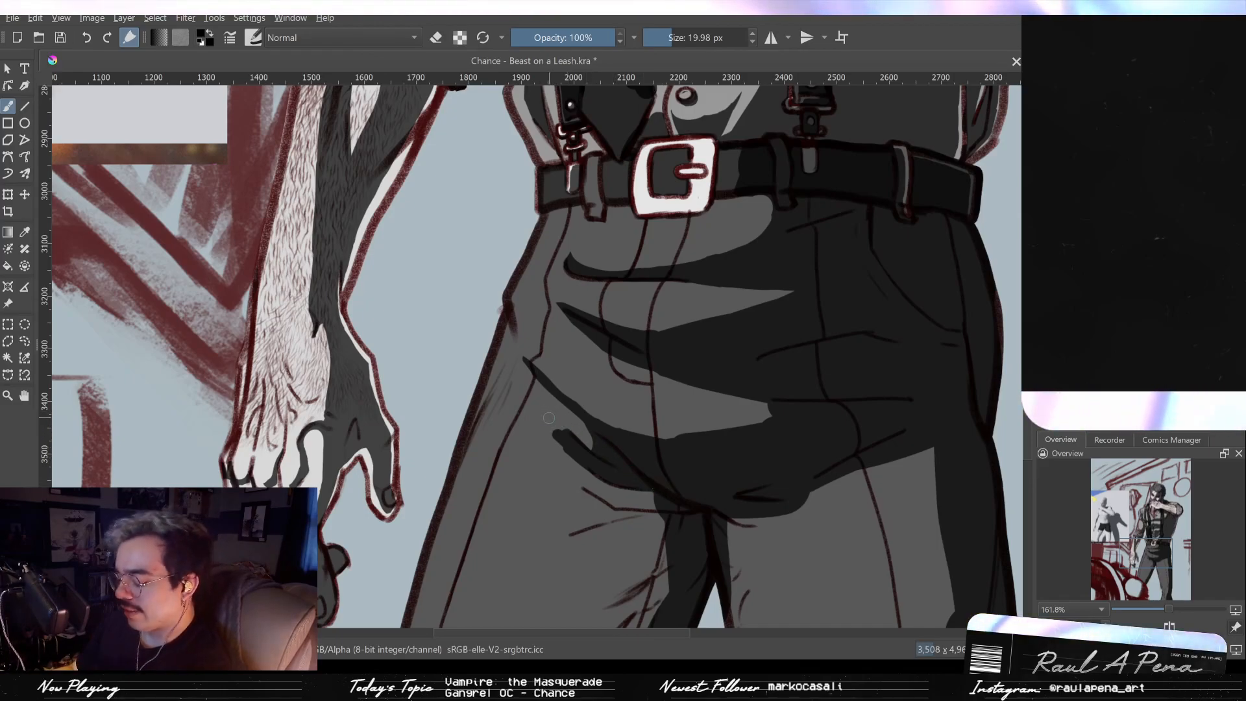
key("e")
mouse_move(548, 429)
left_mouse_down()
mouse_move(563, 466)
mouse_move(582, 420)
mouse_move(606, 442)
mouse_move(604, 391)
mouse_move(571, 362)
mouse_move(587, 379)
left_mouse_up()
Step: Paint a thin crease shadow from the crotch across the inner thigh with a 19.98 px brush and taper it with a 56.18 px eraser
scroll(571, 451, "down", 3)
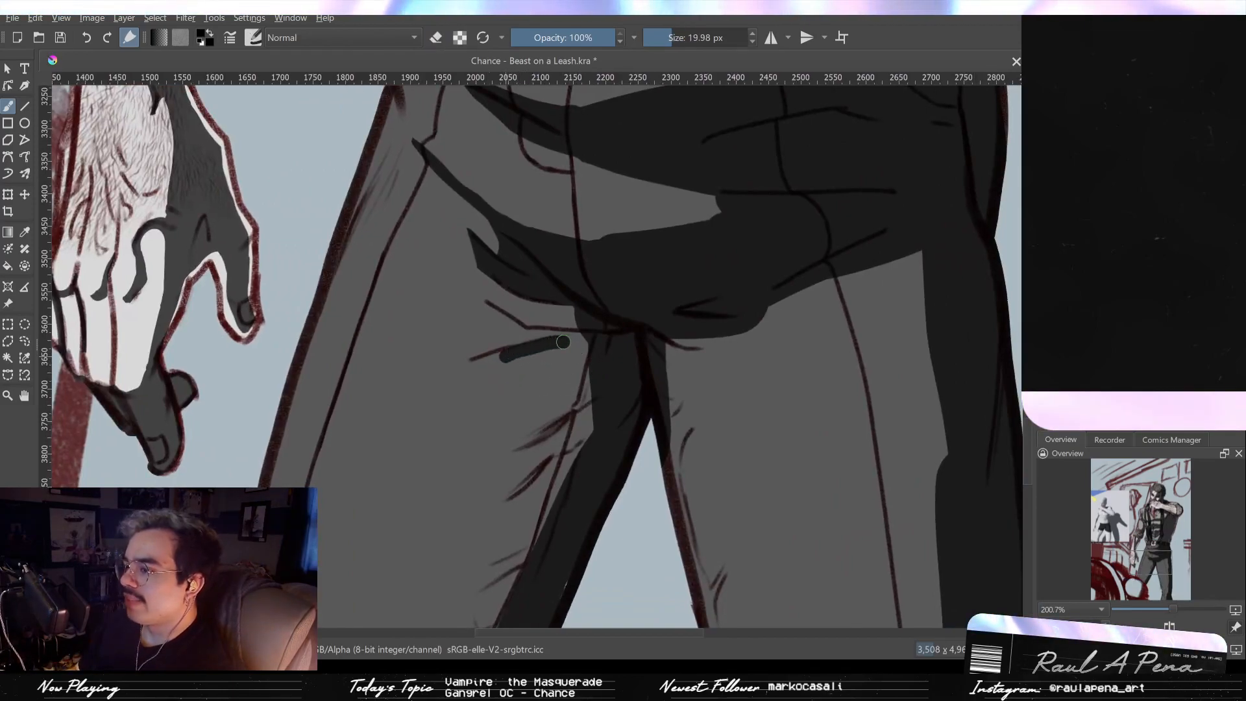
key("ctrl+z")
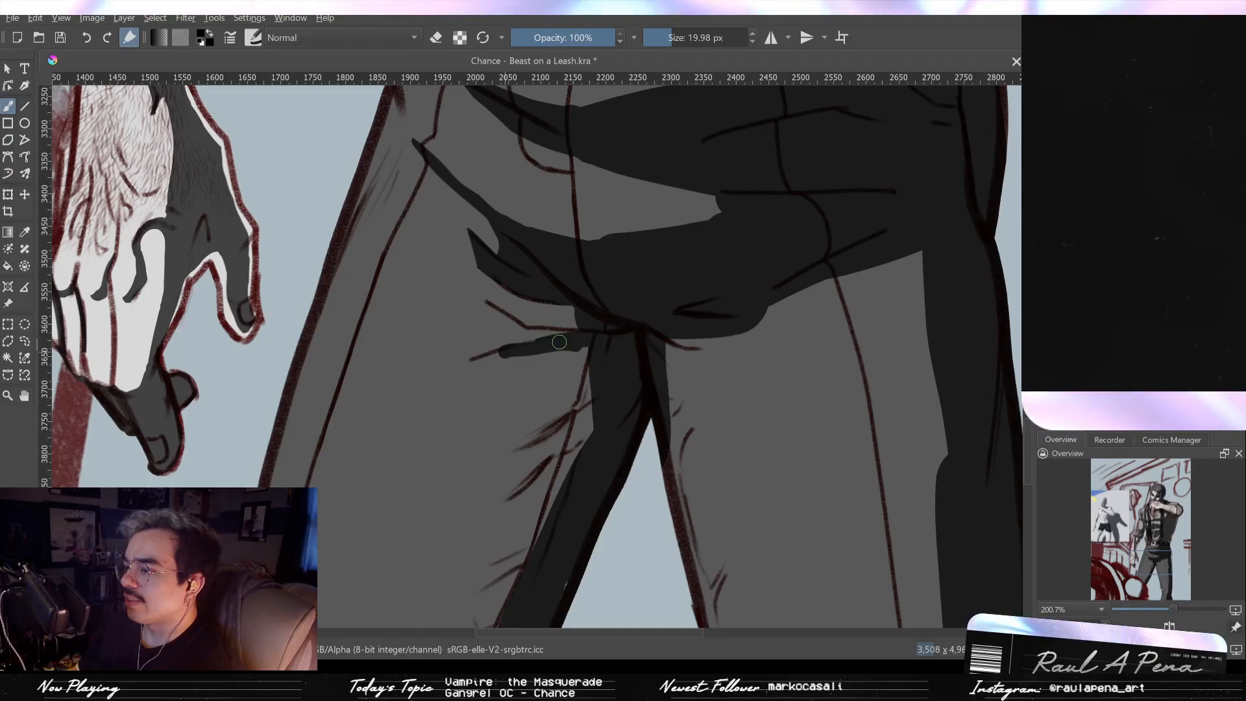
left_click_drag(579, 362, 523, 378)
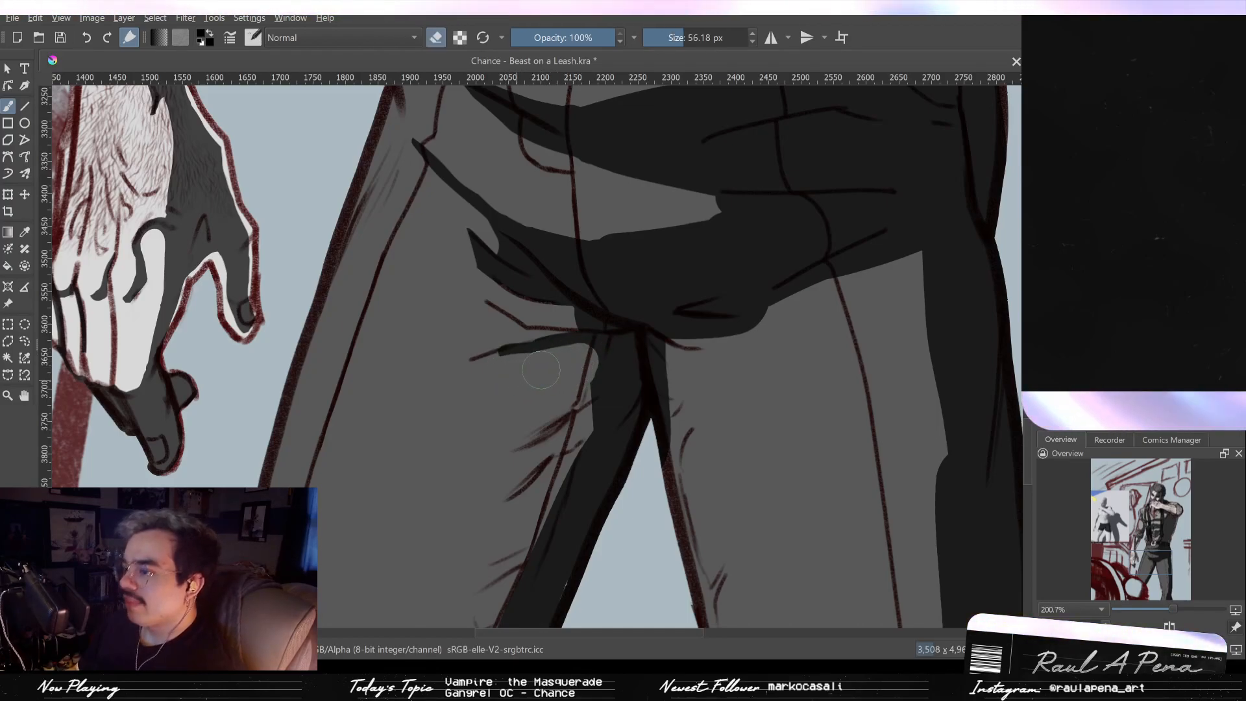
left_click_drag(490, 342, 527, 322)
key("e")
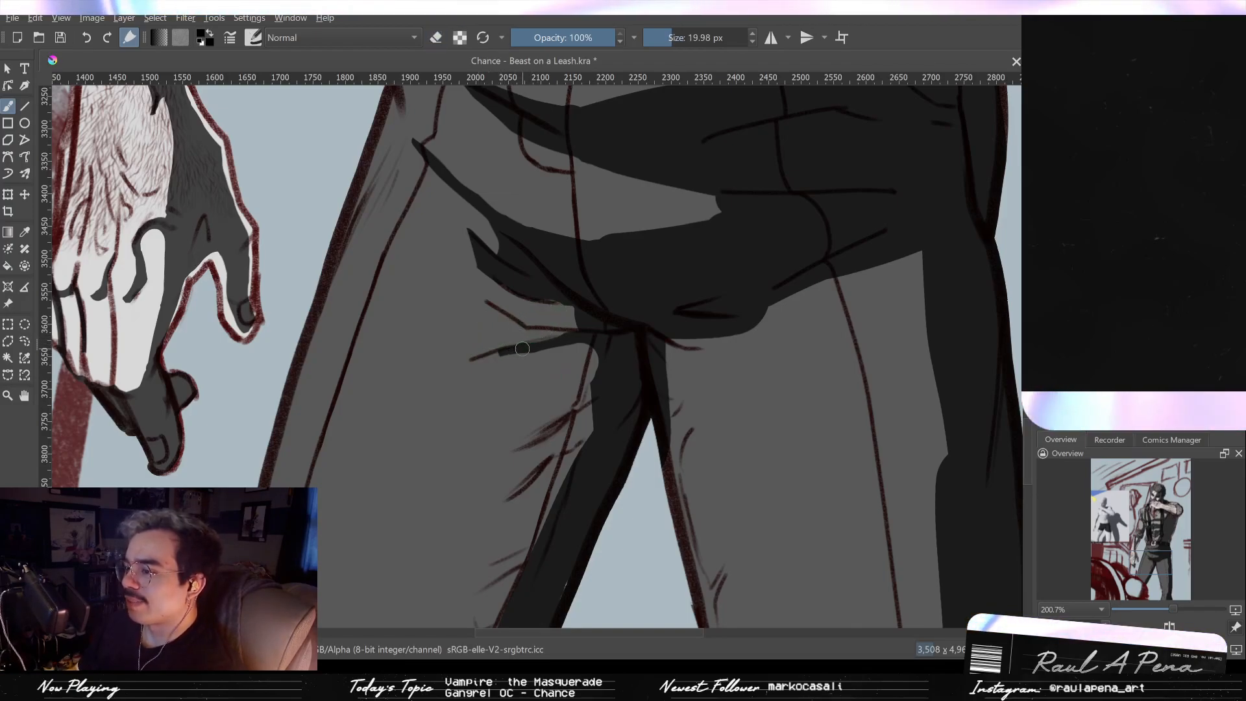
left_click_drag(527, 347, 472, 362)
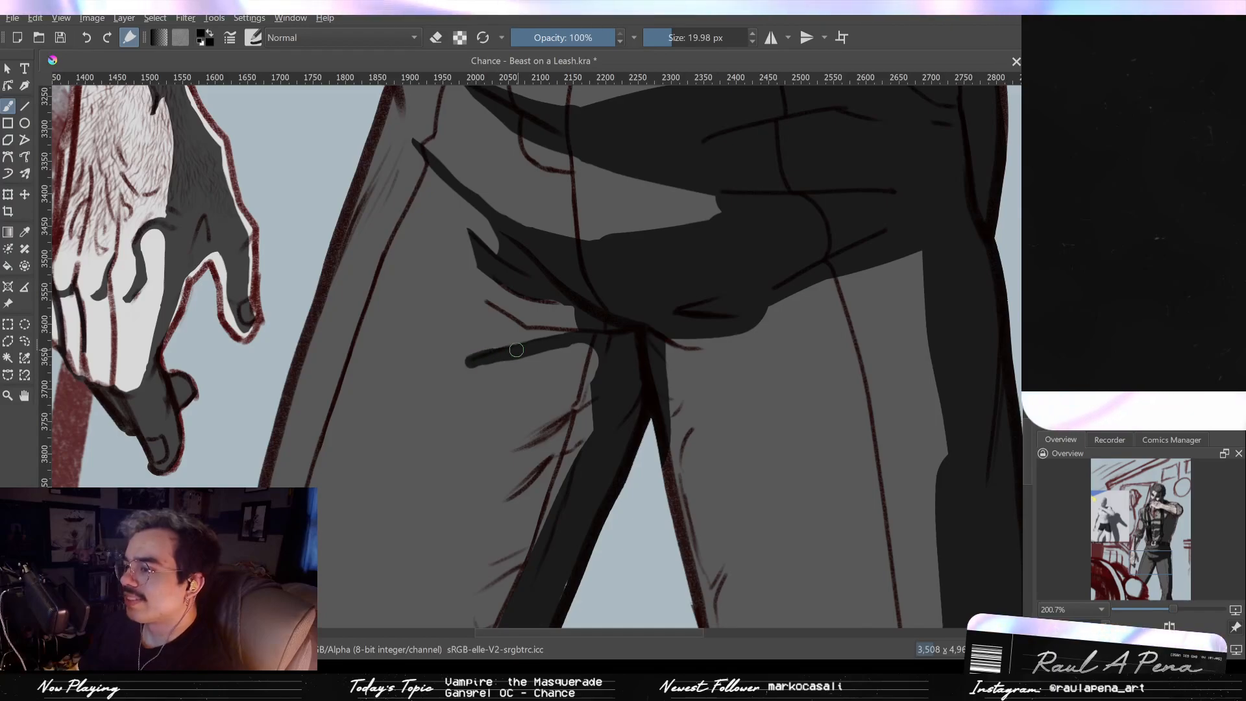
key("e")
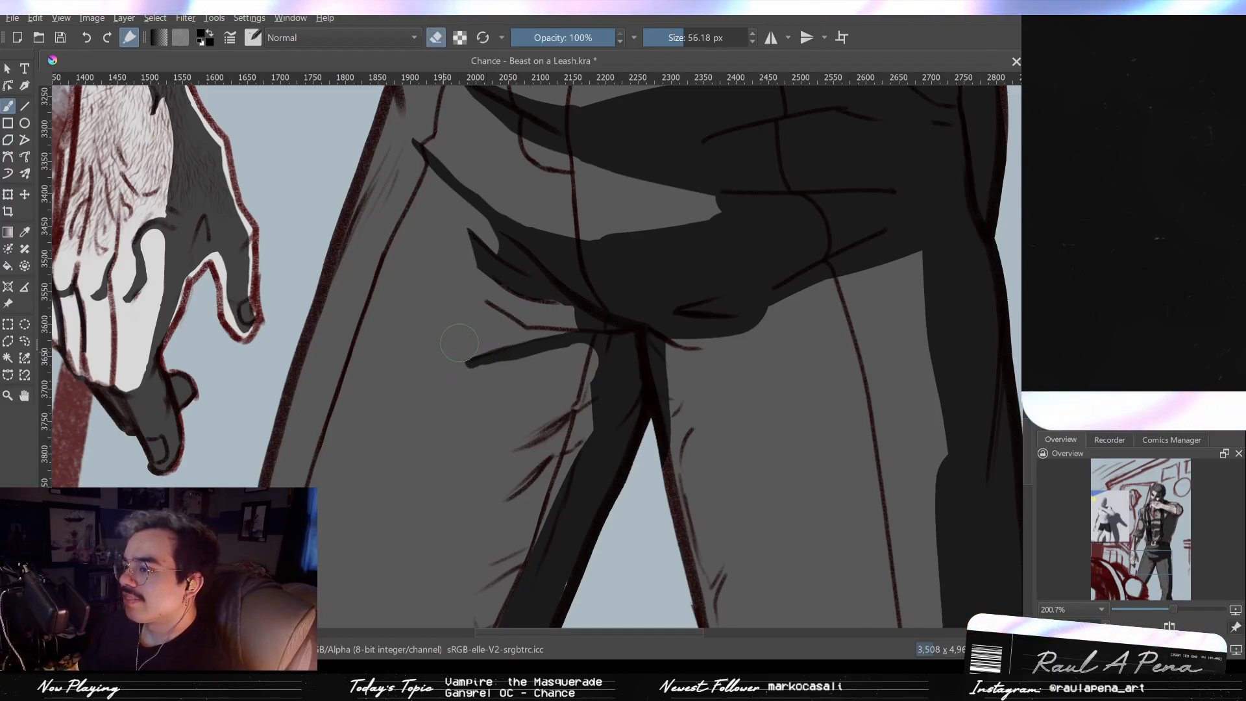
left_click_drag(454, 361, 461, 374)
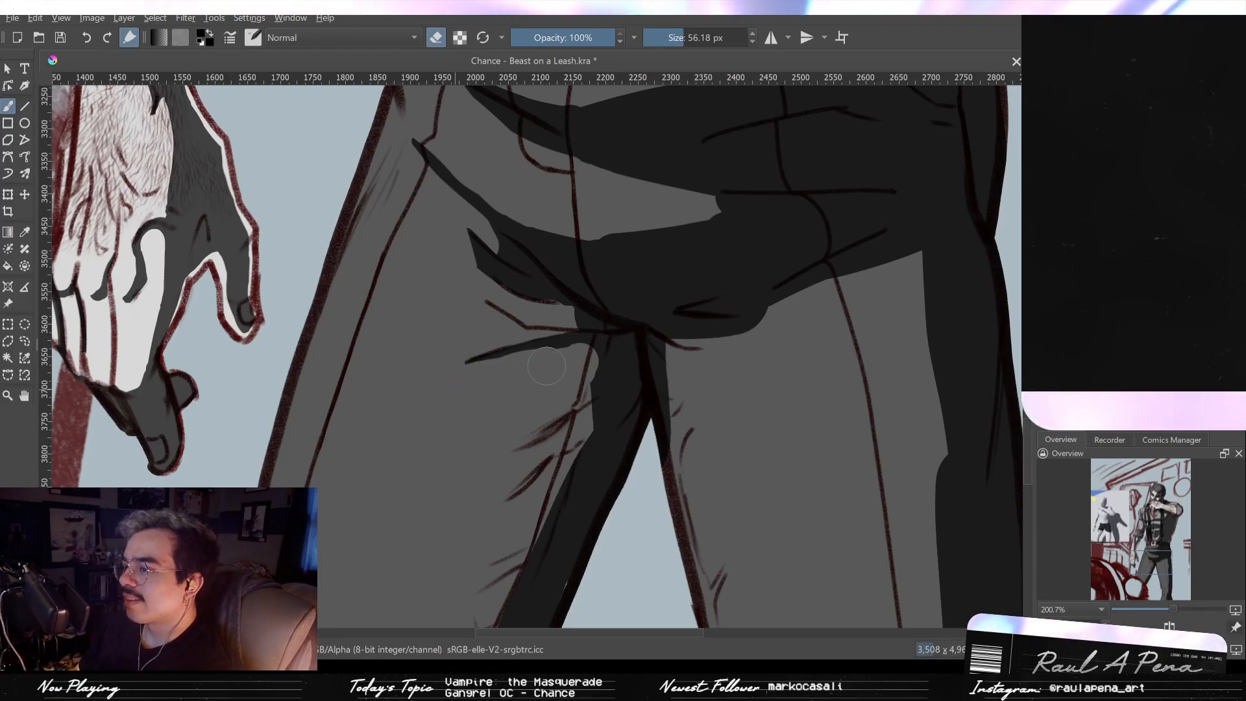
Step: Compare the trouser shading and the lowered hand with the posed reference figure
scroll(575, 365, "down", 5)
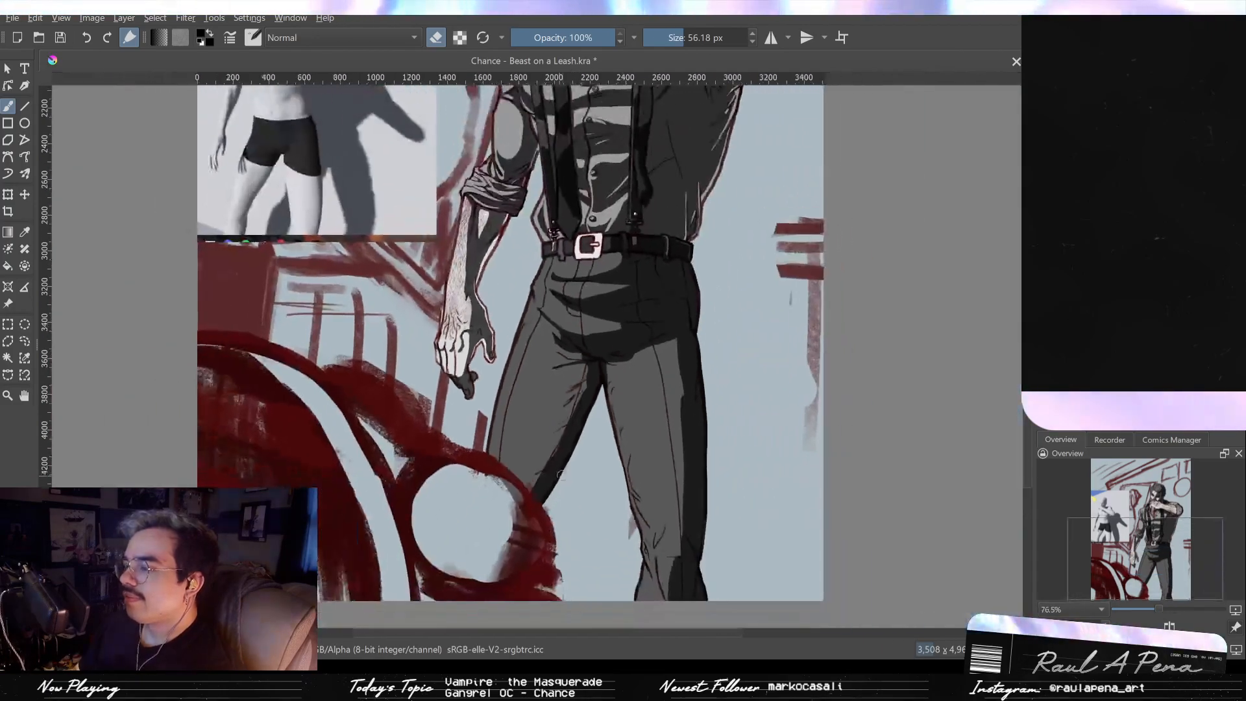
scroll(590, 388, "up", 2)
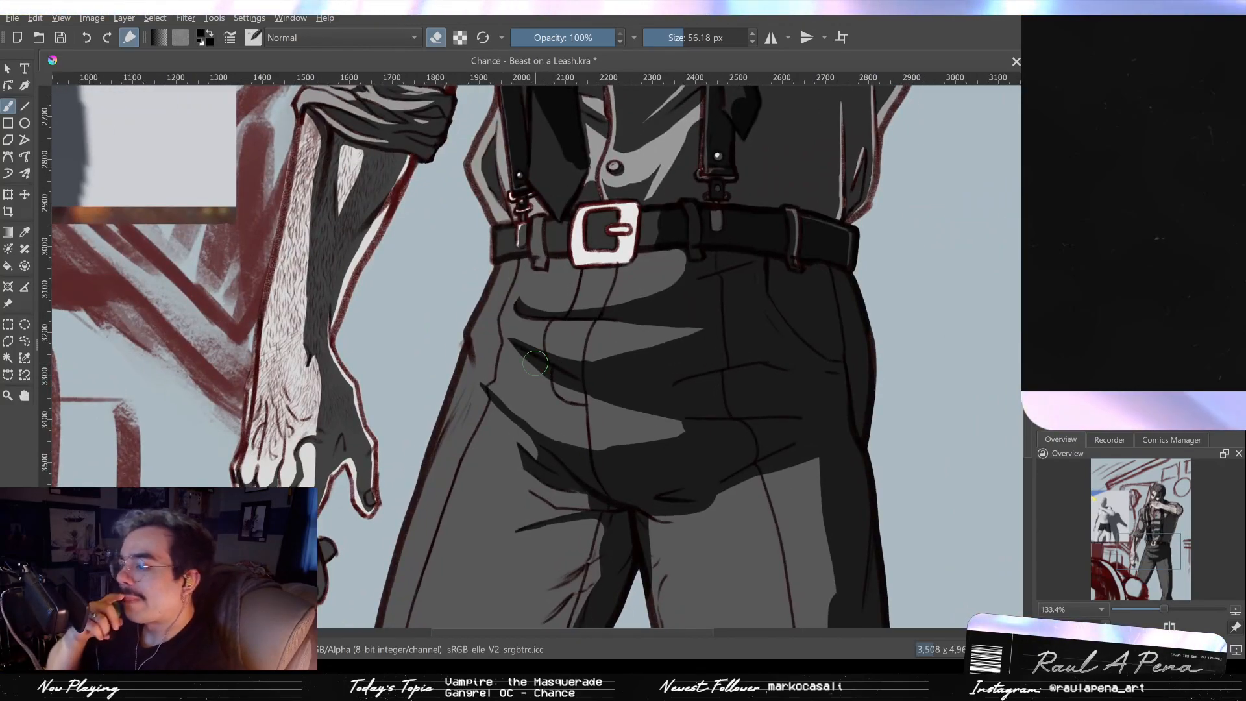
scroll(535, 364, "down", 8)
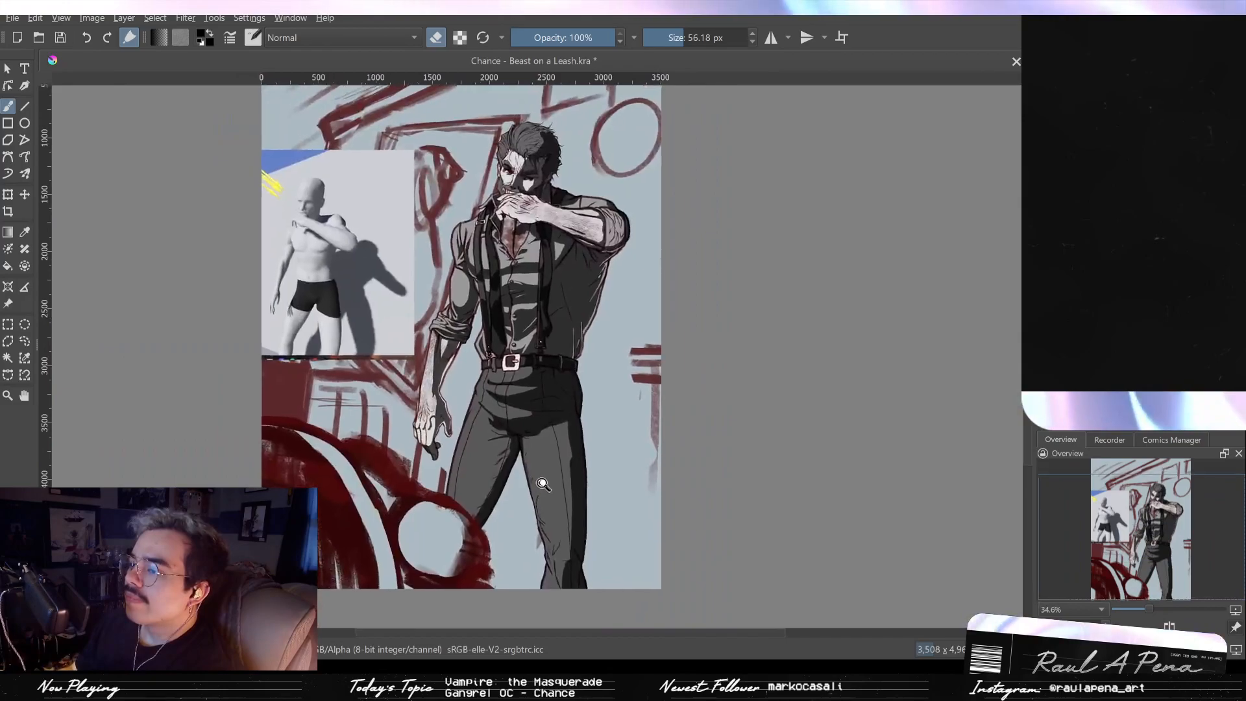
left_click_drag(542, 483, 541, 475)
left_click_drag(429, 328, 503, 366)
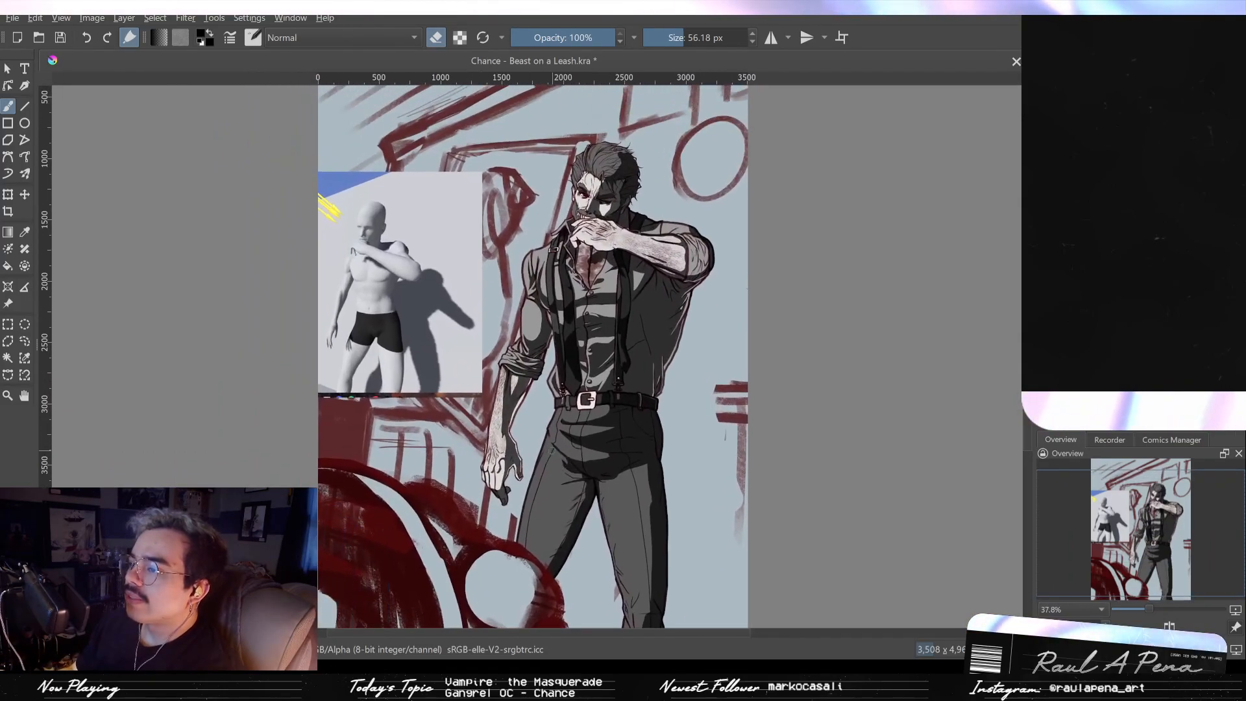
left_click_drag(297, 340, 299, 229)
left_click_drag(500, 358, 381, 217)
left_click_drag(472, 286, 474, 332)
left_click_drag(512, 347, 363, 266)
mouse_move(535, 351)
left_mouse_down()
mouse_move(464, 183)
mouse_move(434, 143)
left_mouse_up()
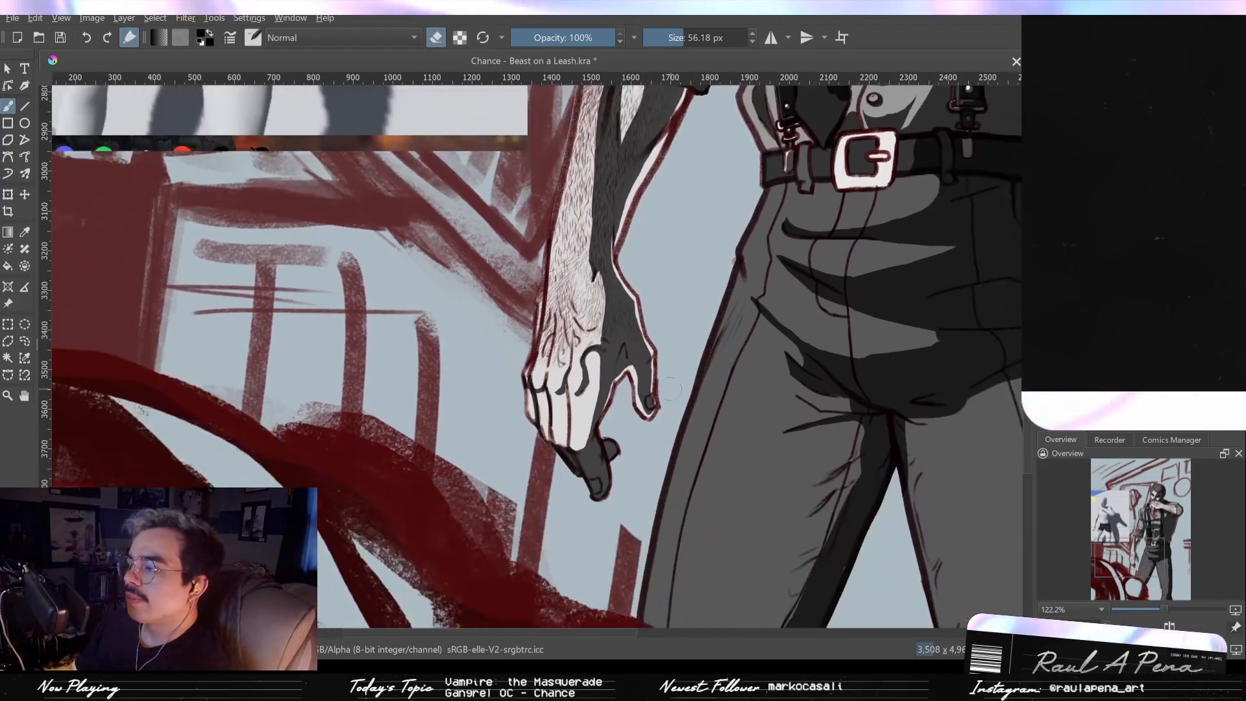
Step: Paint the cast shadow of the lowered hand along the outer edge of the thigh with a 19.98 px brush
key("e")
mouse_move(691, 493)
left_mouse_down()
mouse_move(677, 451)
mouse_move(717, 403)
mouse_move(733, 428)
mouse_move(723, 310)
mouse_move(748, 449)
left_mouse_up()
key("e")
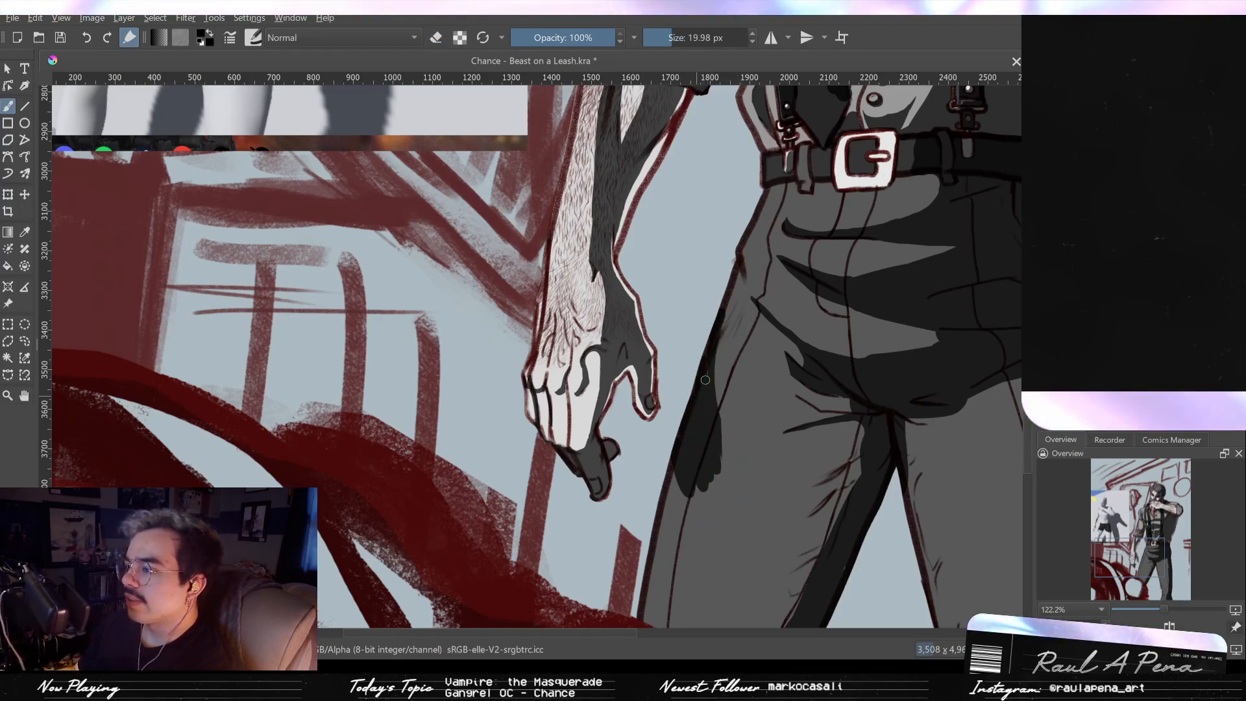
left_click_drag(719, 306, 708, 367)
Step: Fill in the lower end of the hand's cast shadow on the outer thigh, following the posed reference figure
left_click_drag(603, 227, 681, 393)
left_click_drag(678, 394, 764, 394)
left_click_drag(683, 386, 744, 426)
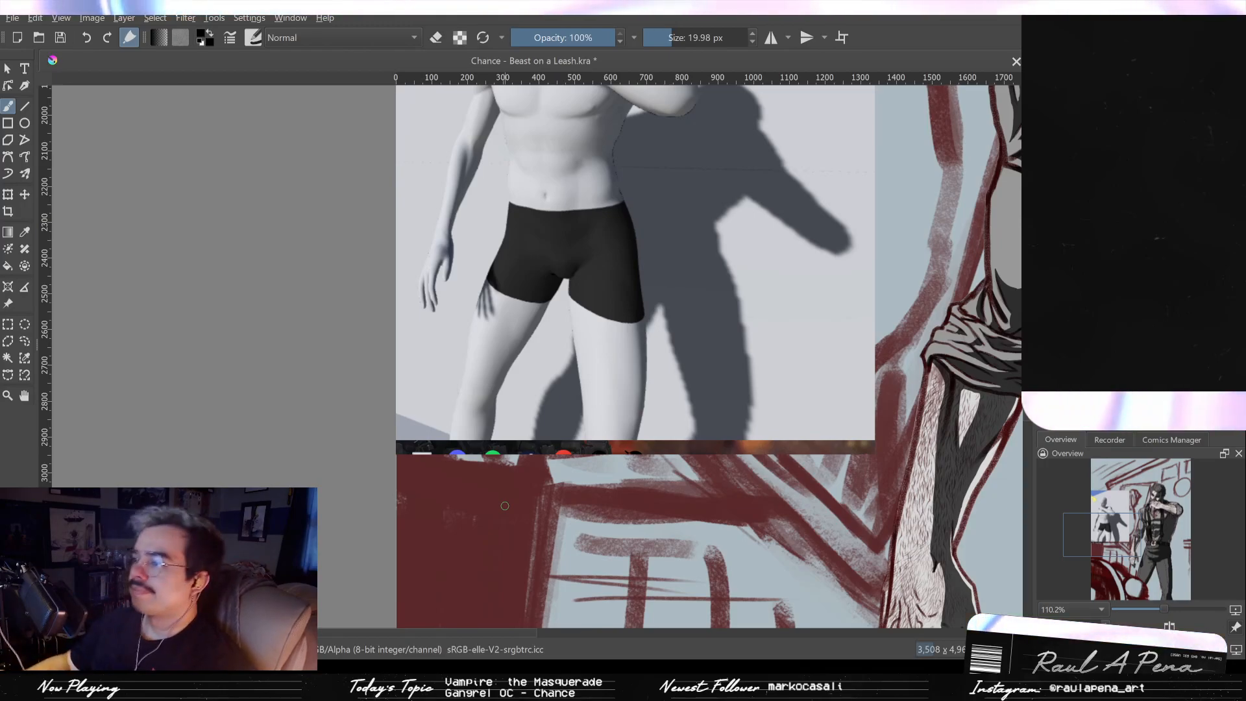
left_click_drag(708, 430, 574, 332)
left_click_drag(776, 371, 588, 282)
left_click_drag(754, 417, 541, 127)
mouse_move(642, 431)
left_mouse_down()
mouse_move(616, 401)
mouse_move(576, 403)
left_mouse_up()
key("e")
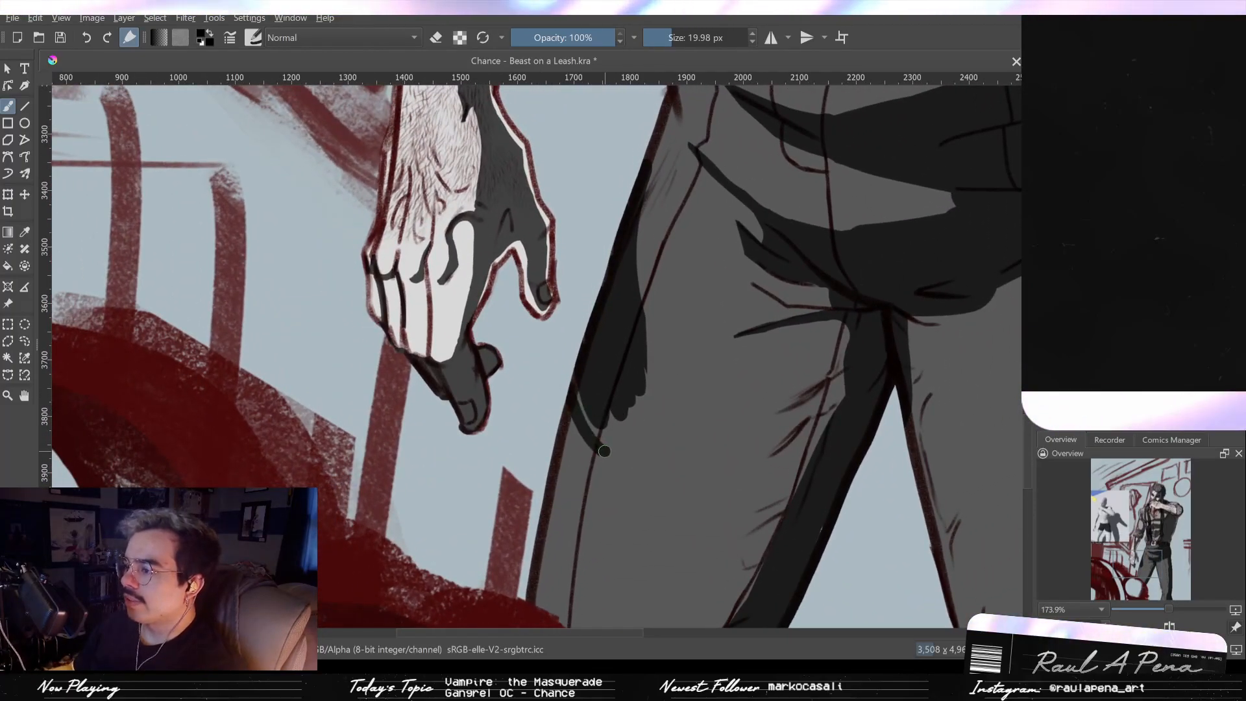
key("e")
left_click_drag(574, 386, 593, 438)
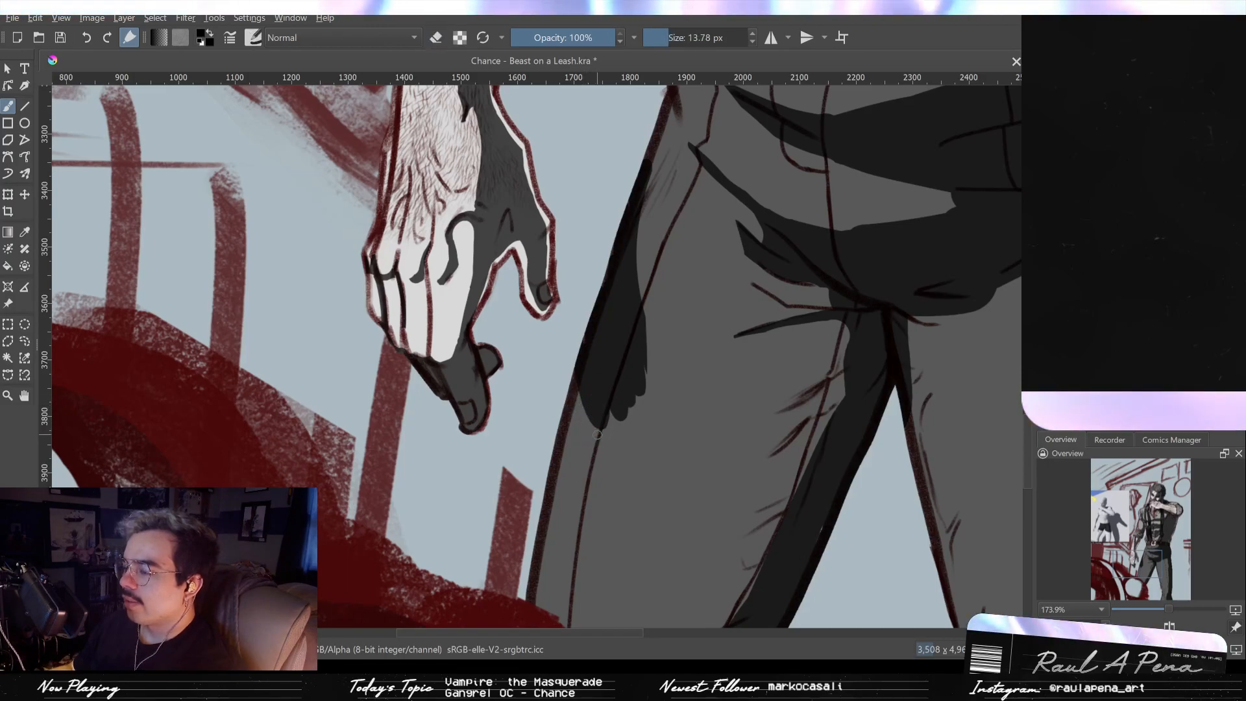
Step: Trim the upper end and inner edge of the hand's cast shadow on the thigh, varying the eraser size between 13.78 and 27.27 px
left_click(436, 37)
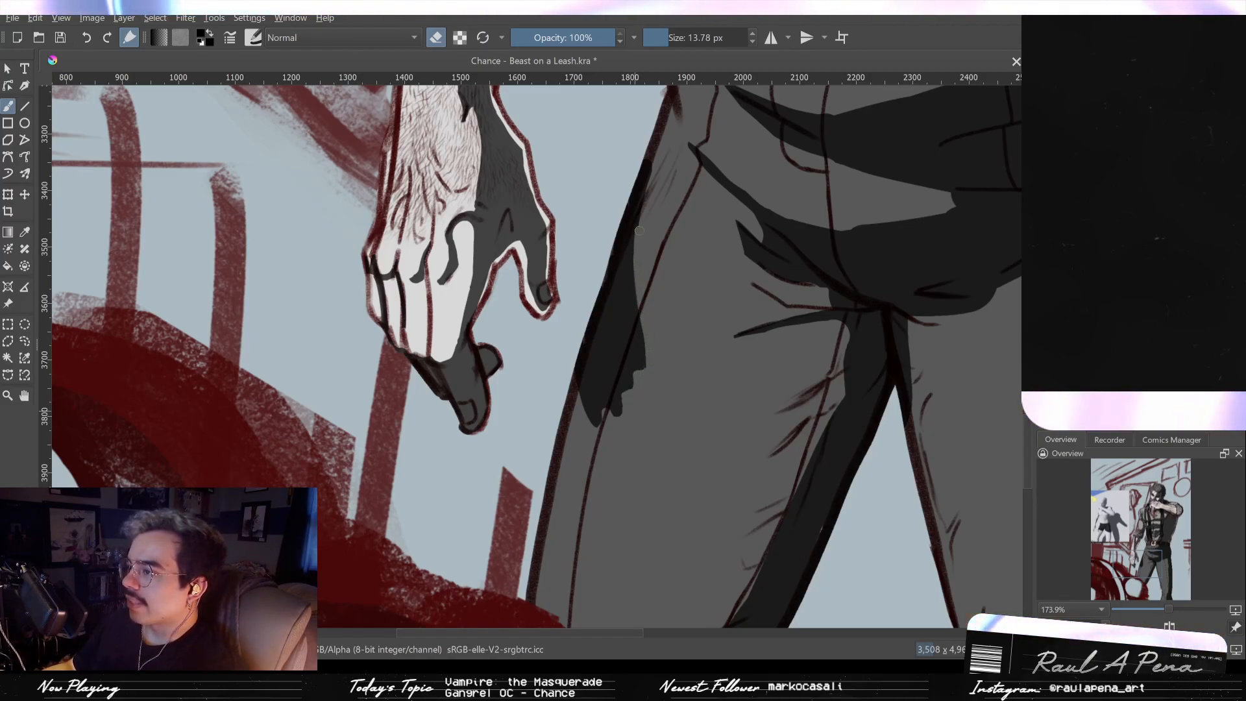
left_click_drag(651, 160, 639, 250)
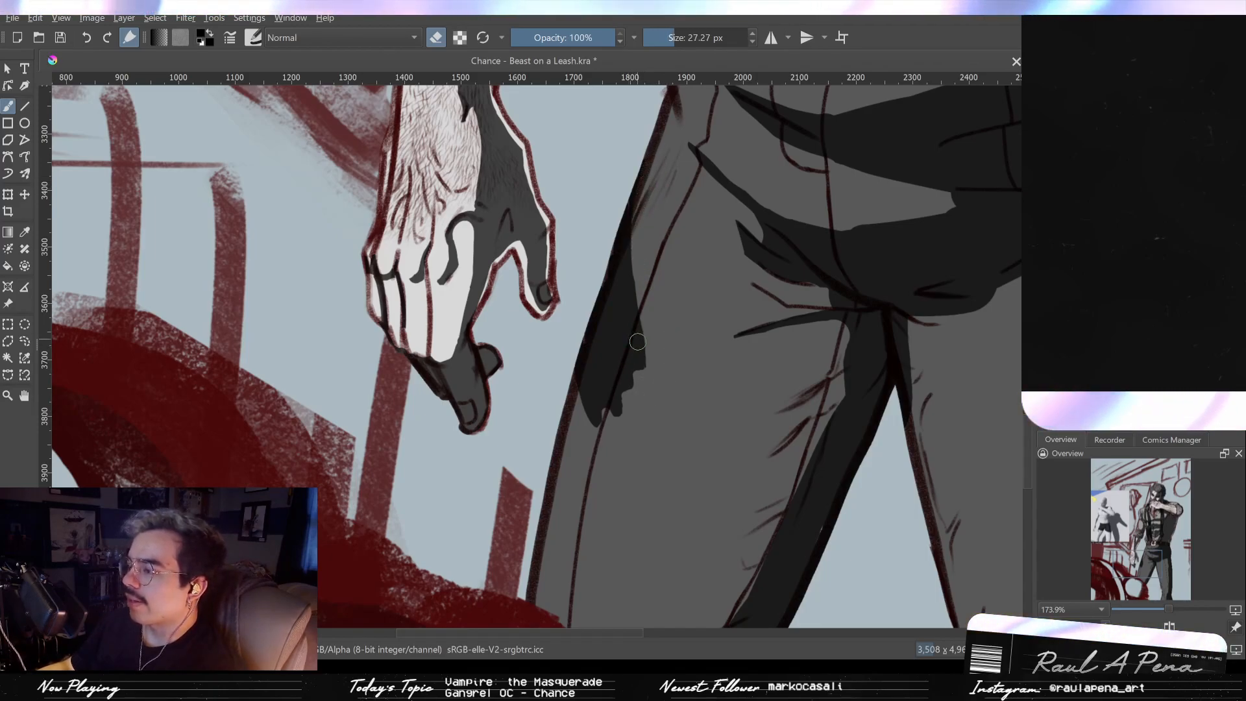
mouse_move(624, 336)
left_mouse_down()
mouse_move(613, 326)
mouse_move(633, 358)
left_mouse_up()
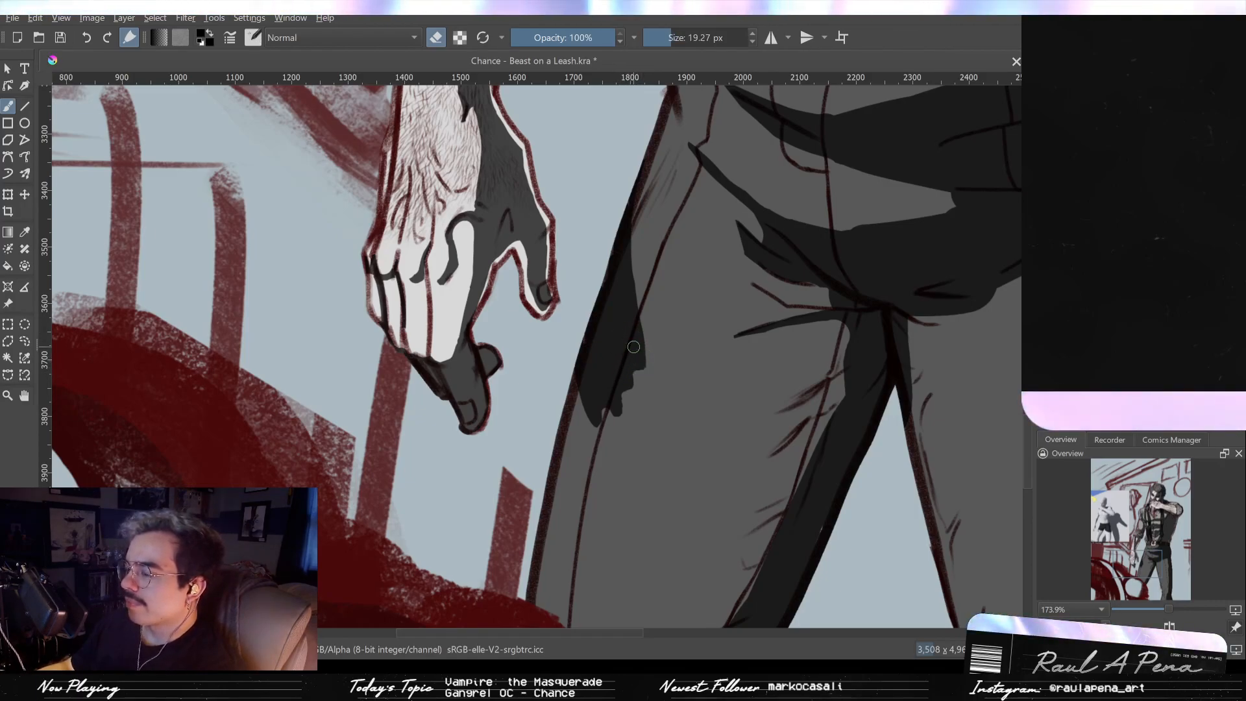
left_click(440, 39)
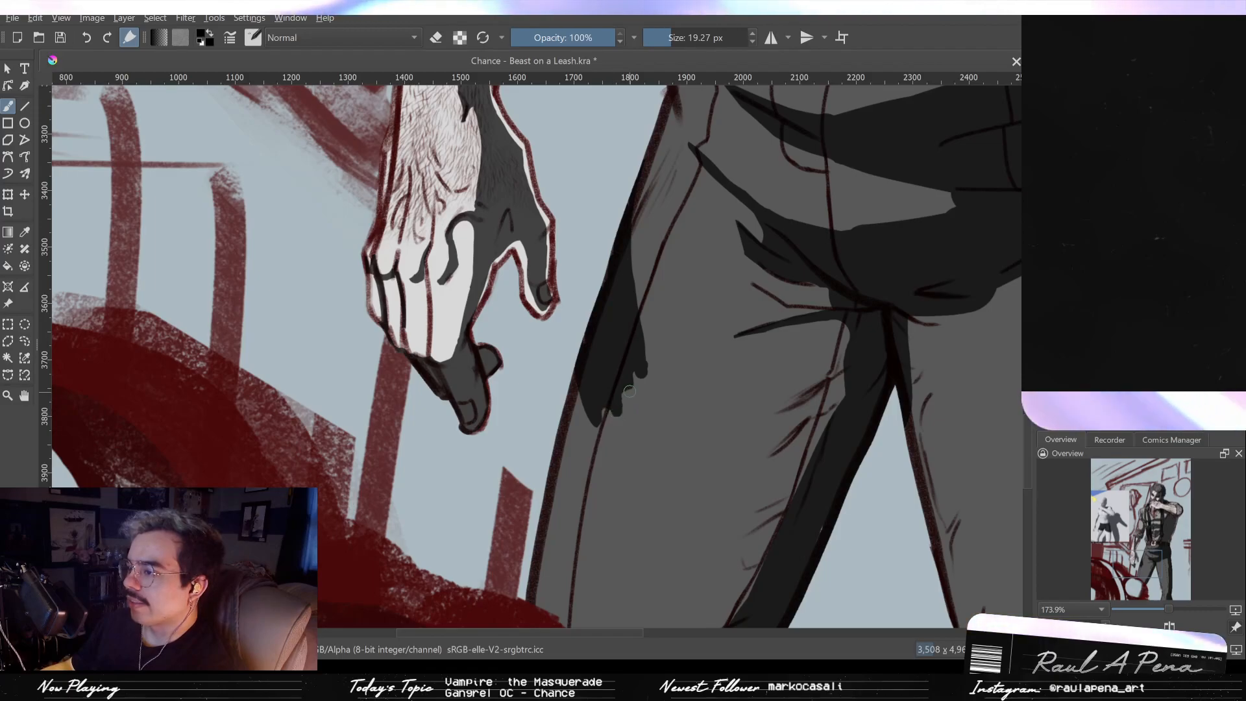
Step: Erase the ragged lower edge of the hand's cast shadow on the outer thigh with a 19.27 to 20.67 px eraser
left_click_drag(581, 309, 580, 332)
mouse_move(579, 332)
left_mouse_down()
mouse_move(657, 430)
mouse_move(575, 328)
mouse_move(628, 370)
left_mouse_up()
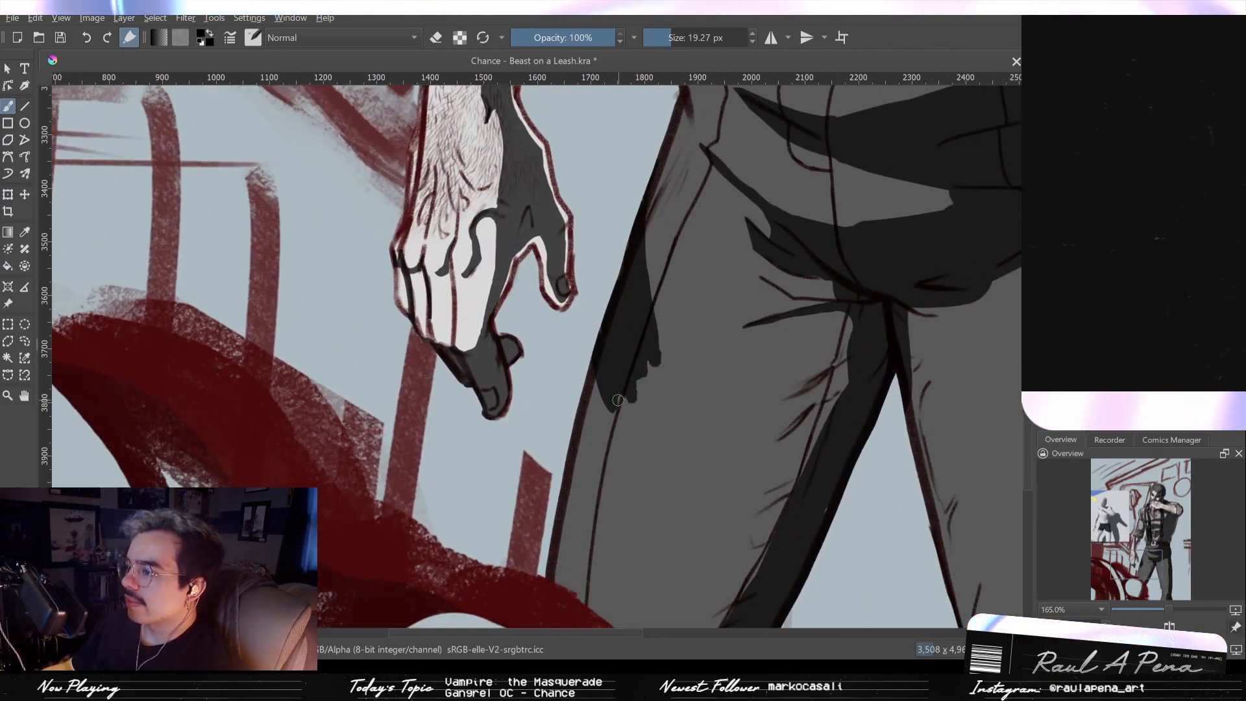
key("e")
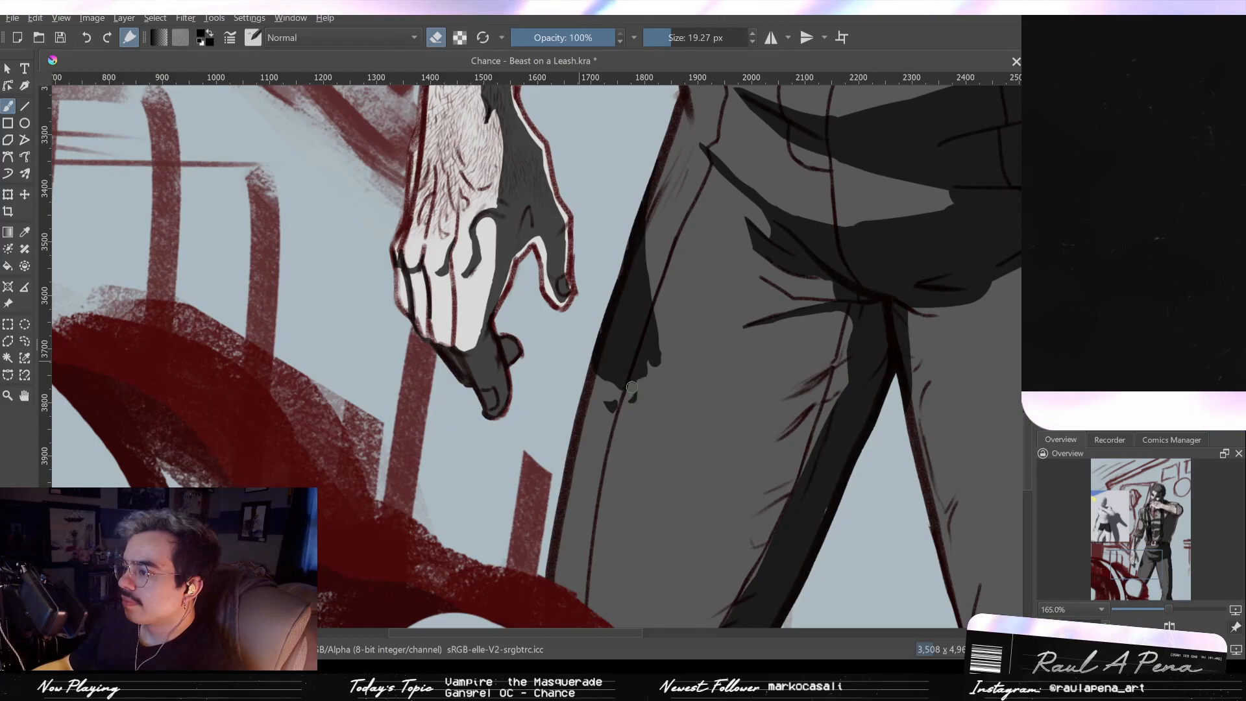
left_click_drag(635, 387, 622, 405)
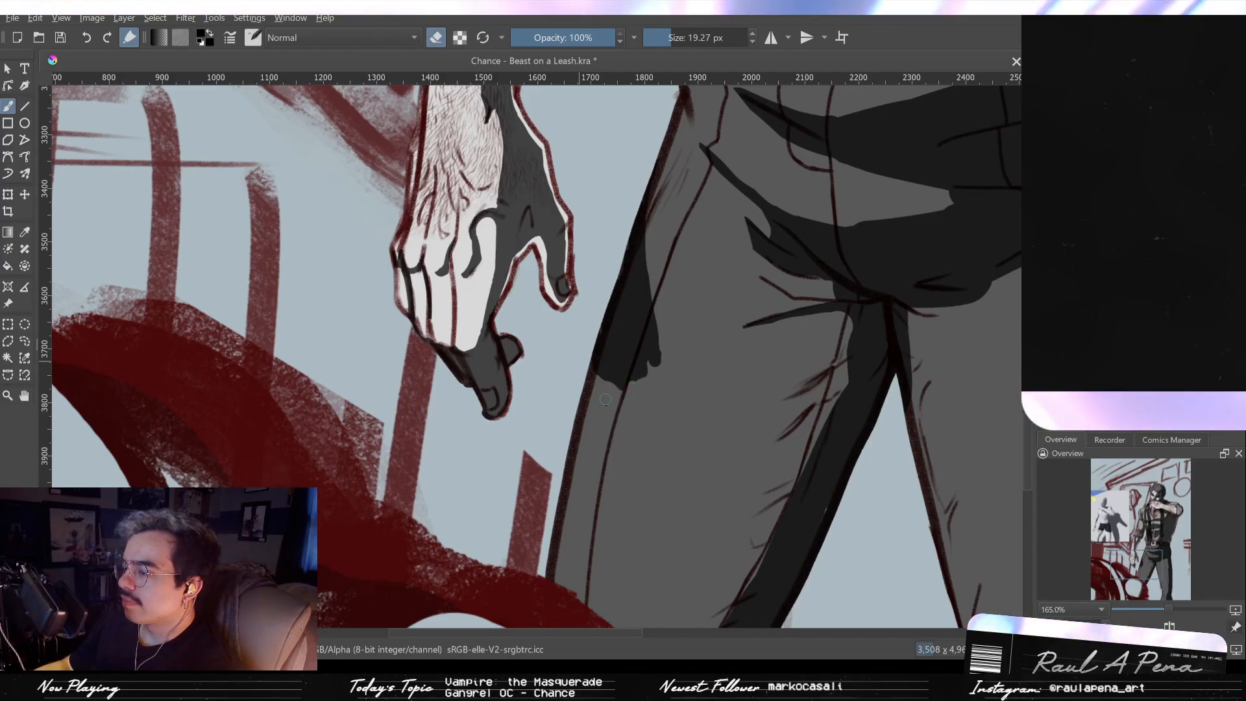
key("ctrl+z")
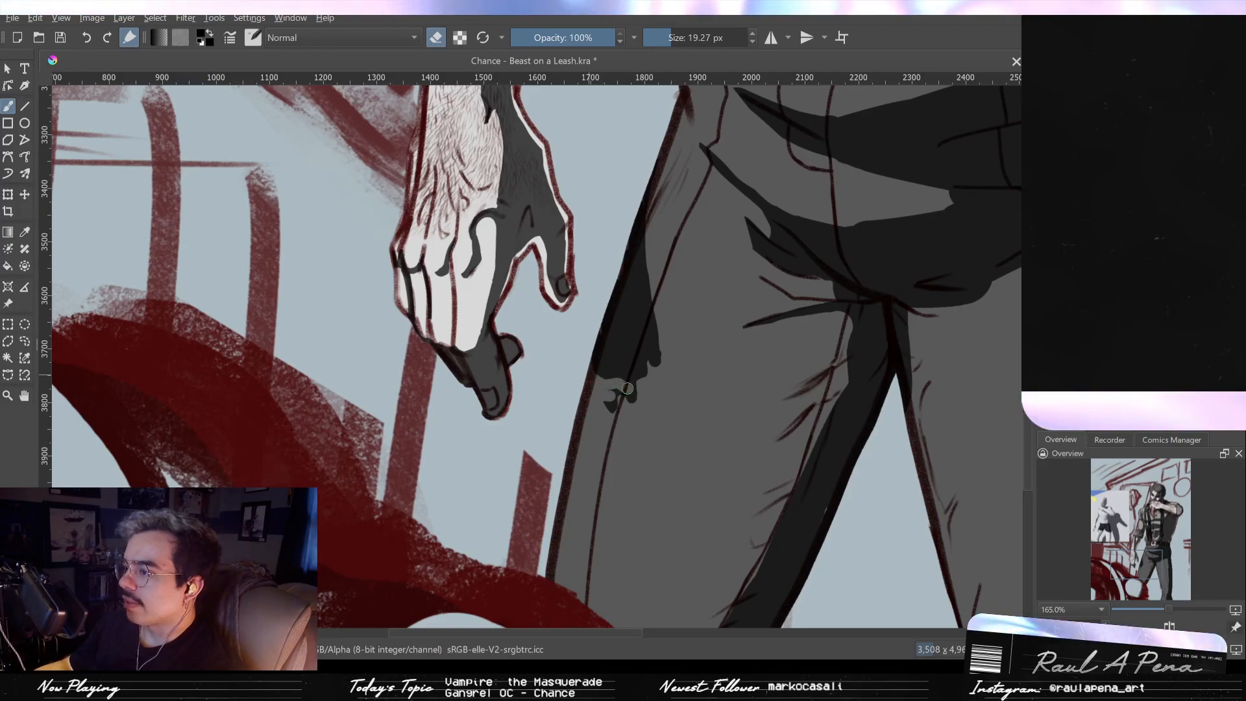
mouse_move(608, 405)
left_mouse_down()
mouse_move(669, 370)
mouse_move(655, 366)
left_mouse_up()
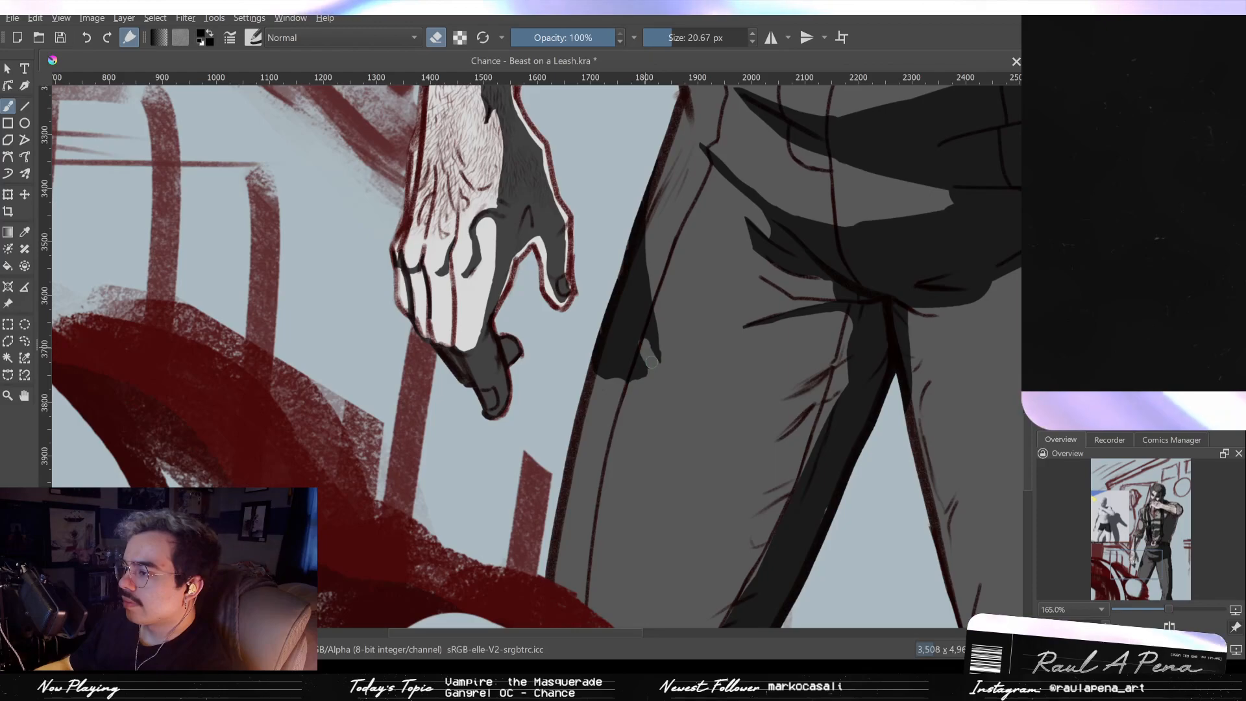
Step: Paint two fingertip shapes on the cast shadow's inner edge with a 20.67 px brush and trim its upper part with a 19.27 px eraser
left_click(437, 37)
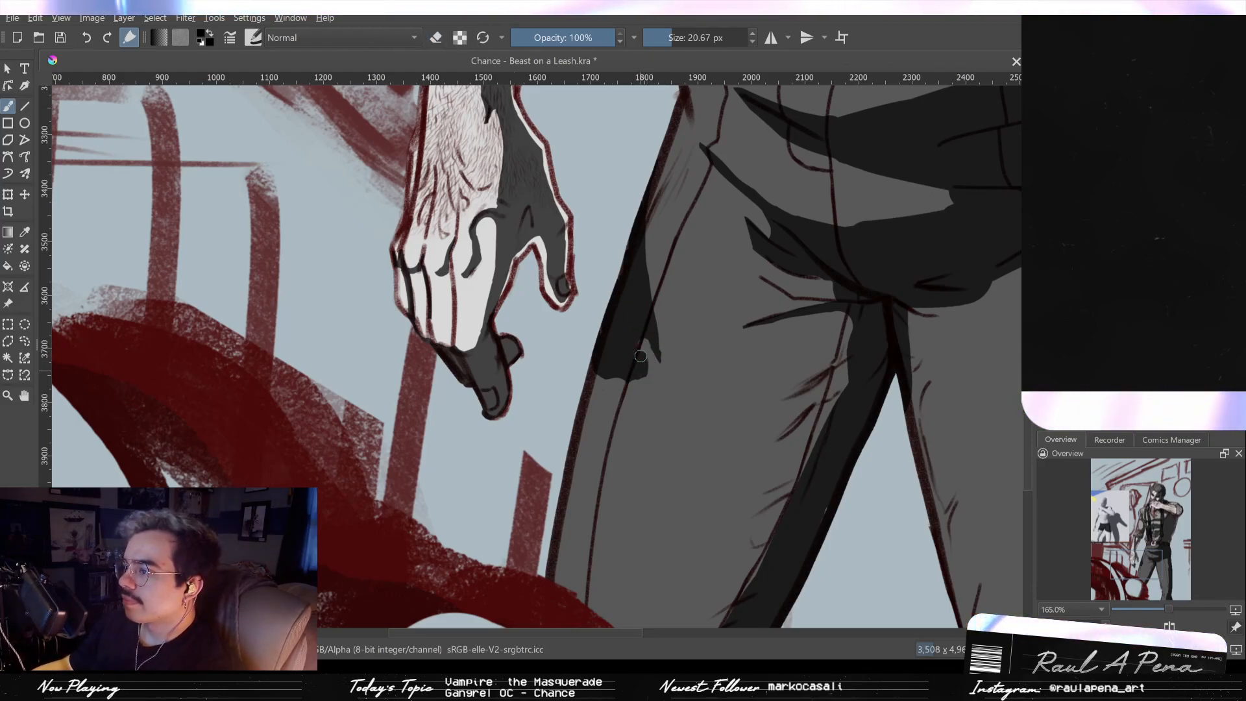
mouse_move(645, 342)
left_mouse_down()
mouse_move(661, 381)
mouse_move(660, 356)
left_mouse_up()
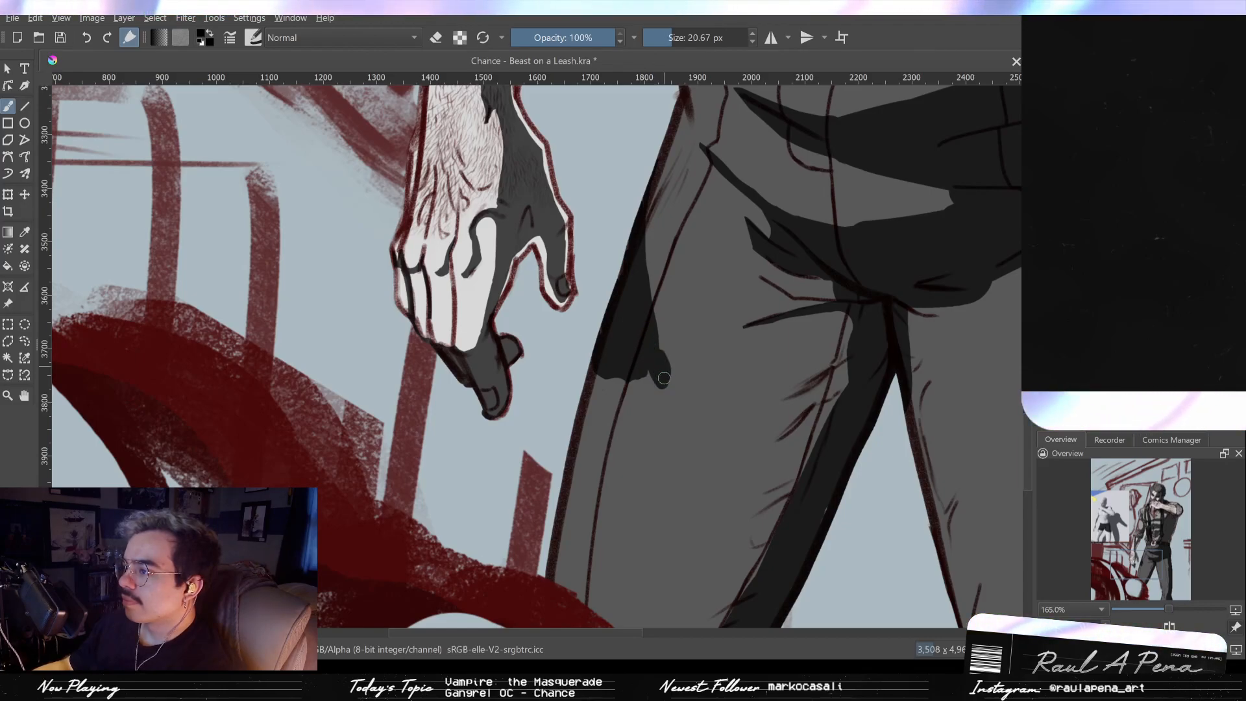
mouse_move(647, 224)
left_mouse_down()
mouse_move(660, 266)
mouse_move(652, 237)
left_mouse_up()
mouse_move(667, 306)
left_mouse_down()
mouse_move(658, 275)
mouse_move(673, 322)
mouse_move(649, 209)
left_mouse_up()
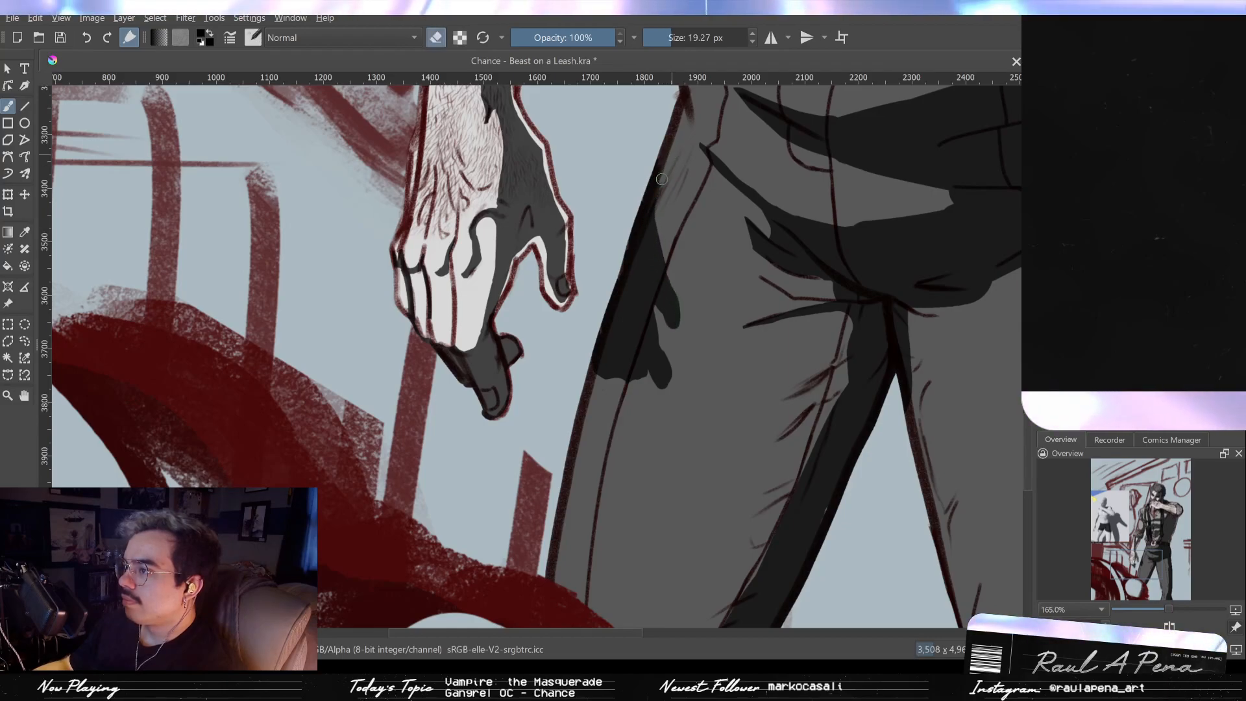
left_click_drag(671, 154, 660, 217)
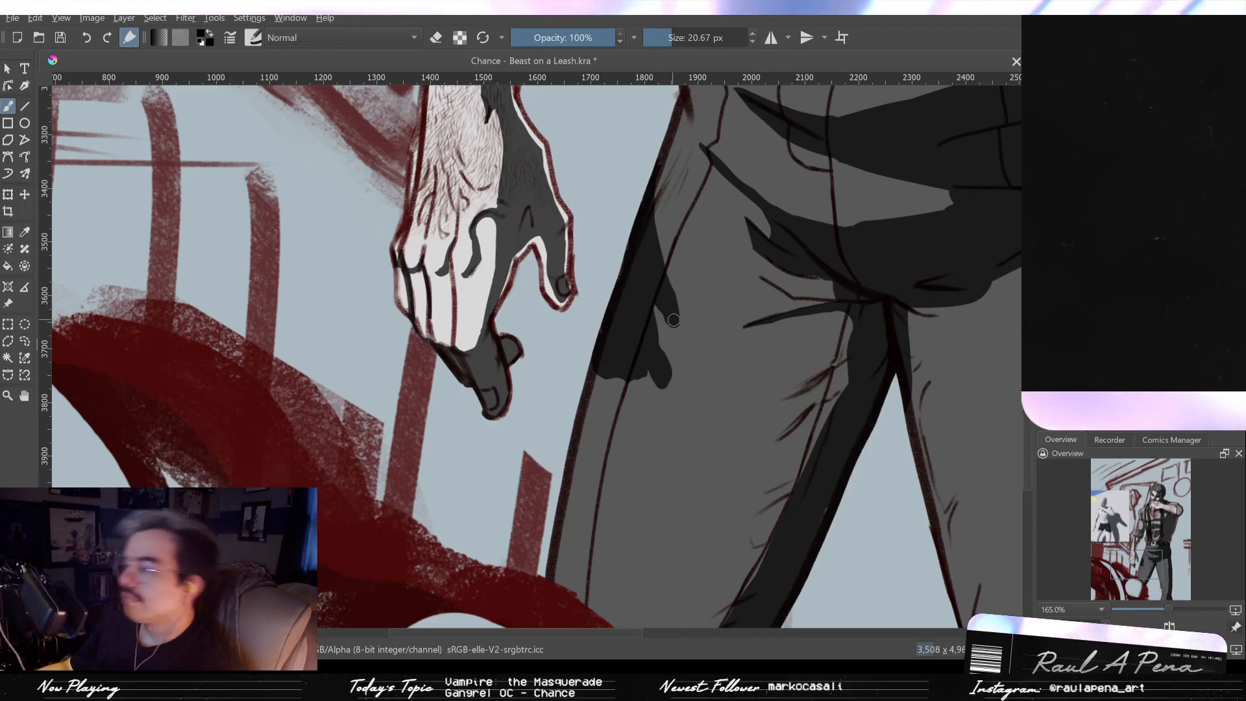
Step: Compare the fingertip shapes of the thigh's cast shadow with the lowered hand, near and from a distance
left_click_drag(498, 340, 487, 340, "shift")
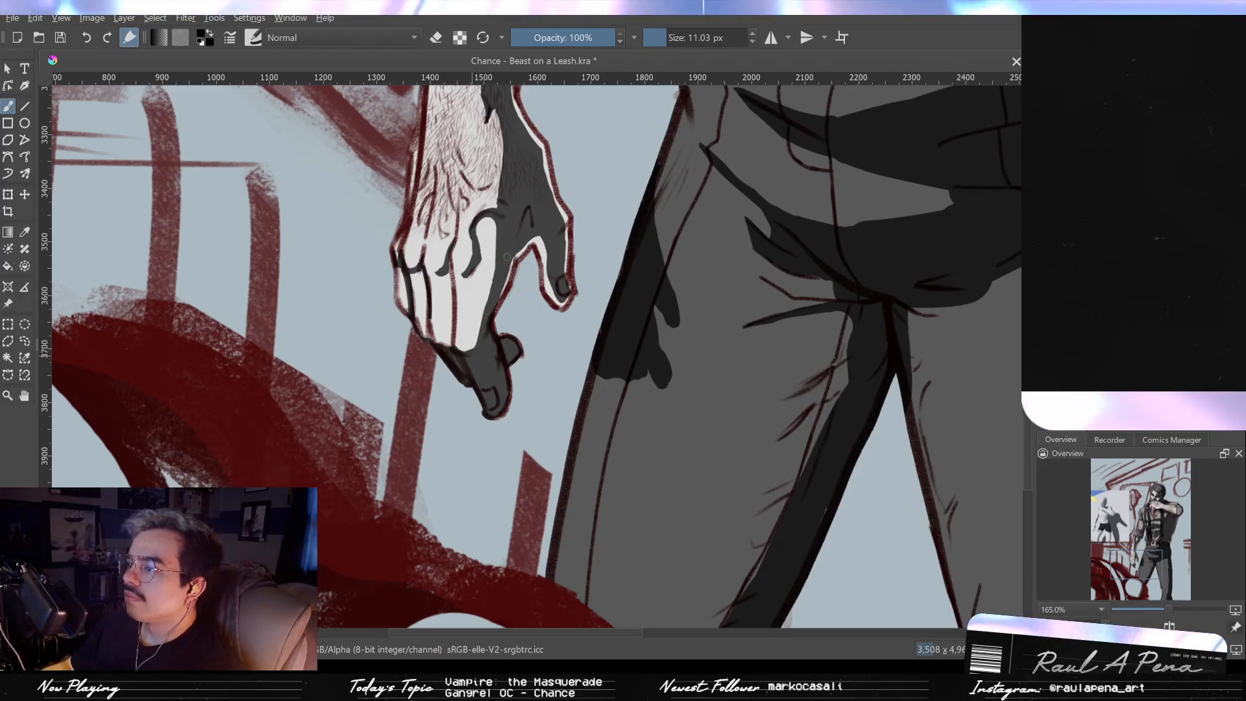
left_click_drag(513, 234, 500, 358, "ctrl")
mouse_move(506, 310)
left_mouse_down()
mouse_move(494, 383)
mouse_move(512, 292)
mouse_move(515, 364)
left_mouse_up()
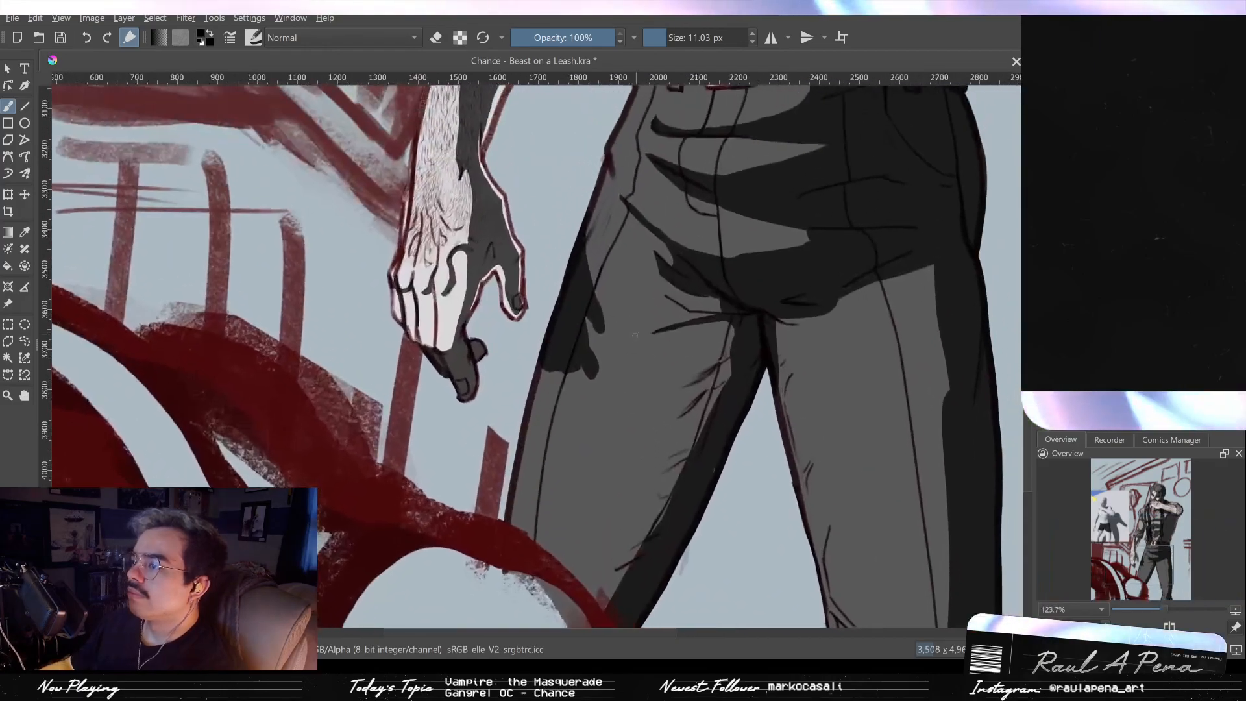
left_click_drag(617, 337, 613, 296, "ctrl")
key("e")
mouse_move(569, 377)
left_mouse_down("shift")
mouse_move(554, 381)
mouse_move(570, 383)
left_mouse_up("shift")
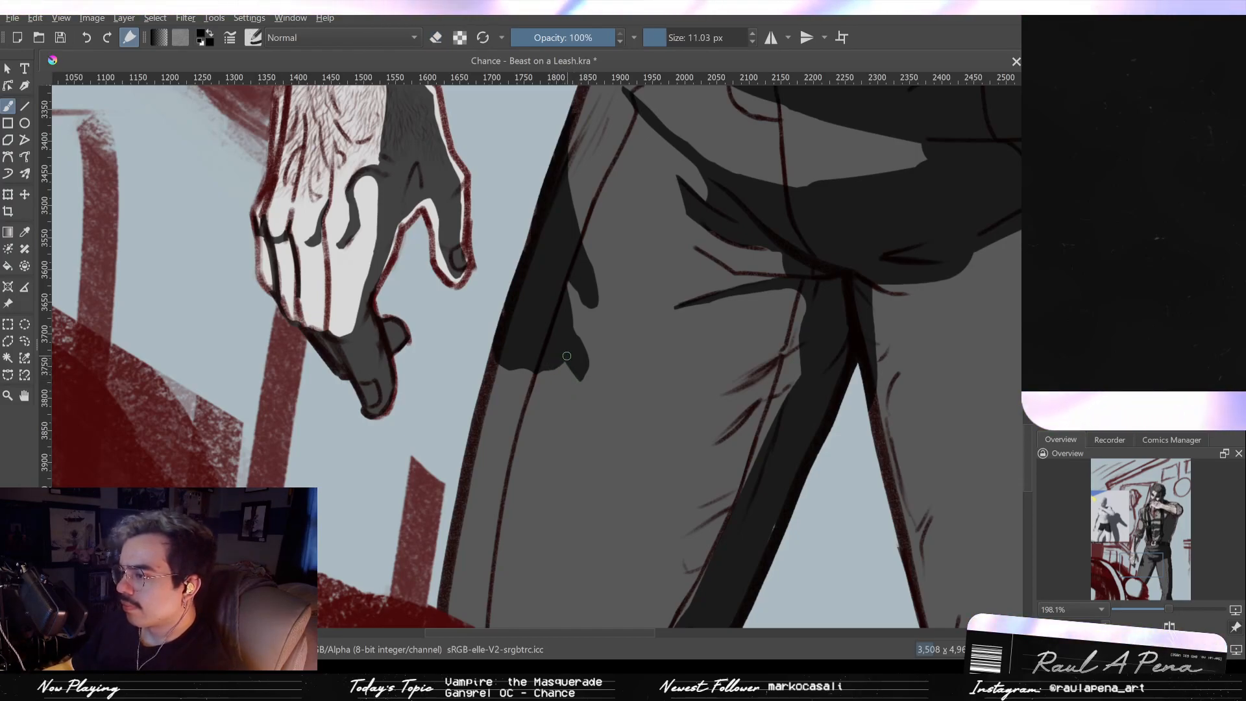
scroll(567, 355, "down", 3)
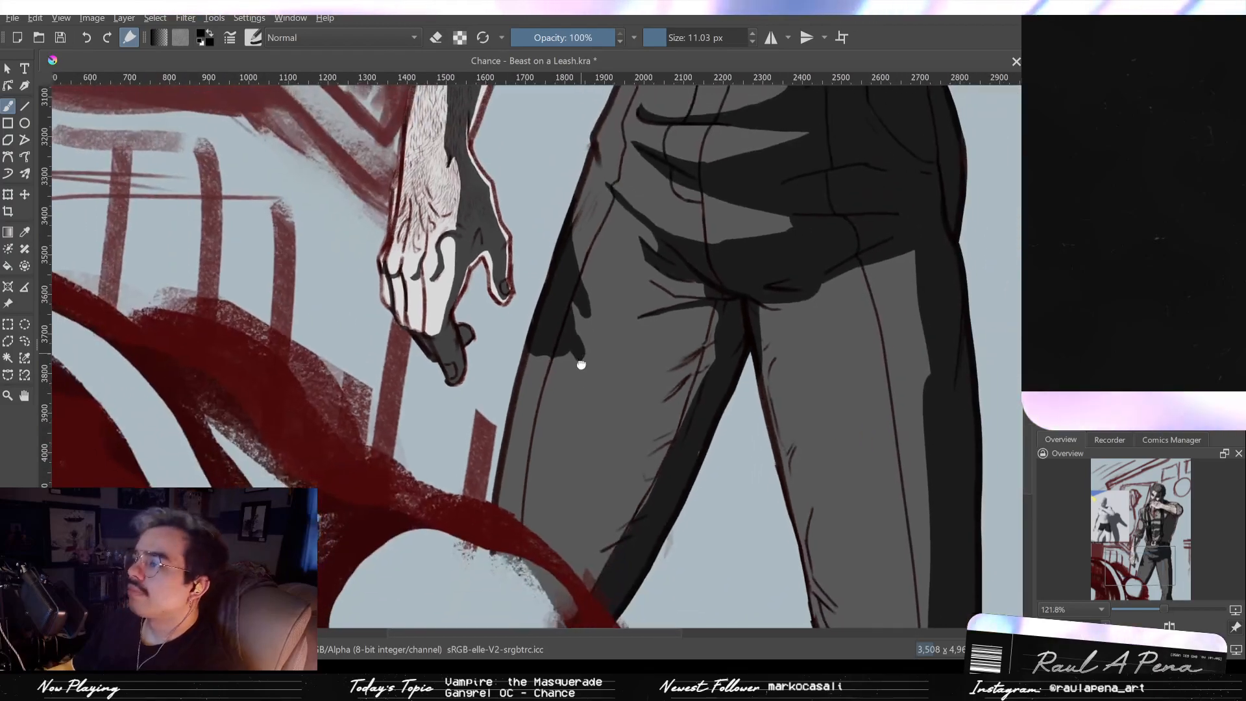
scroll(581, 364, "down", 3)
left_click_drag(580, 362, 568, 304)
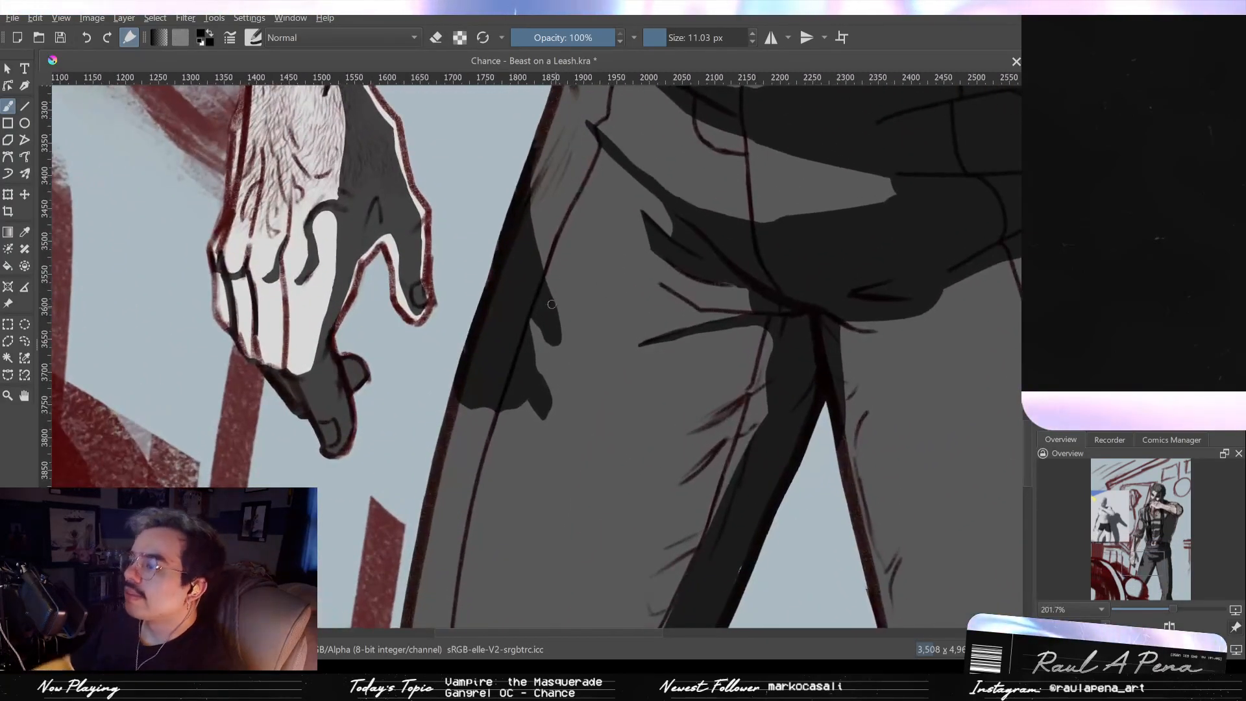
Step: Refine the fingertip contours of the hand's cast shadow, using the eraser at 7.93 and 18.64 px
key("e")
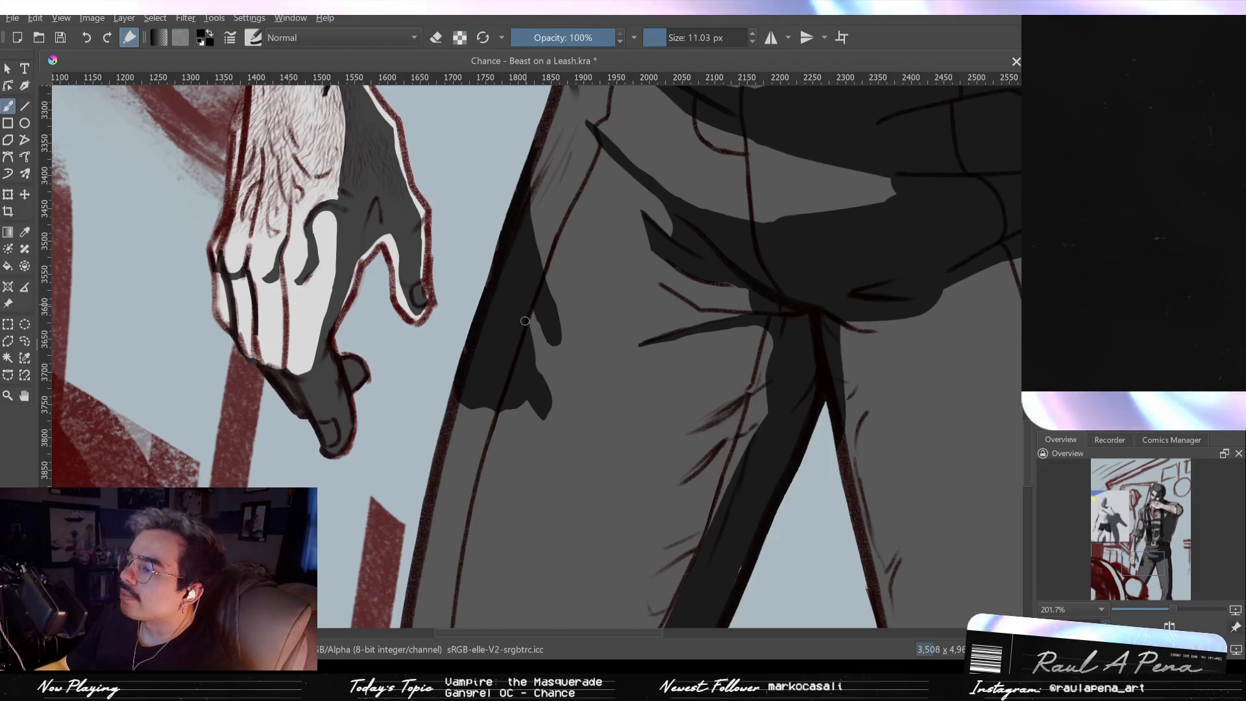
key("e")
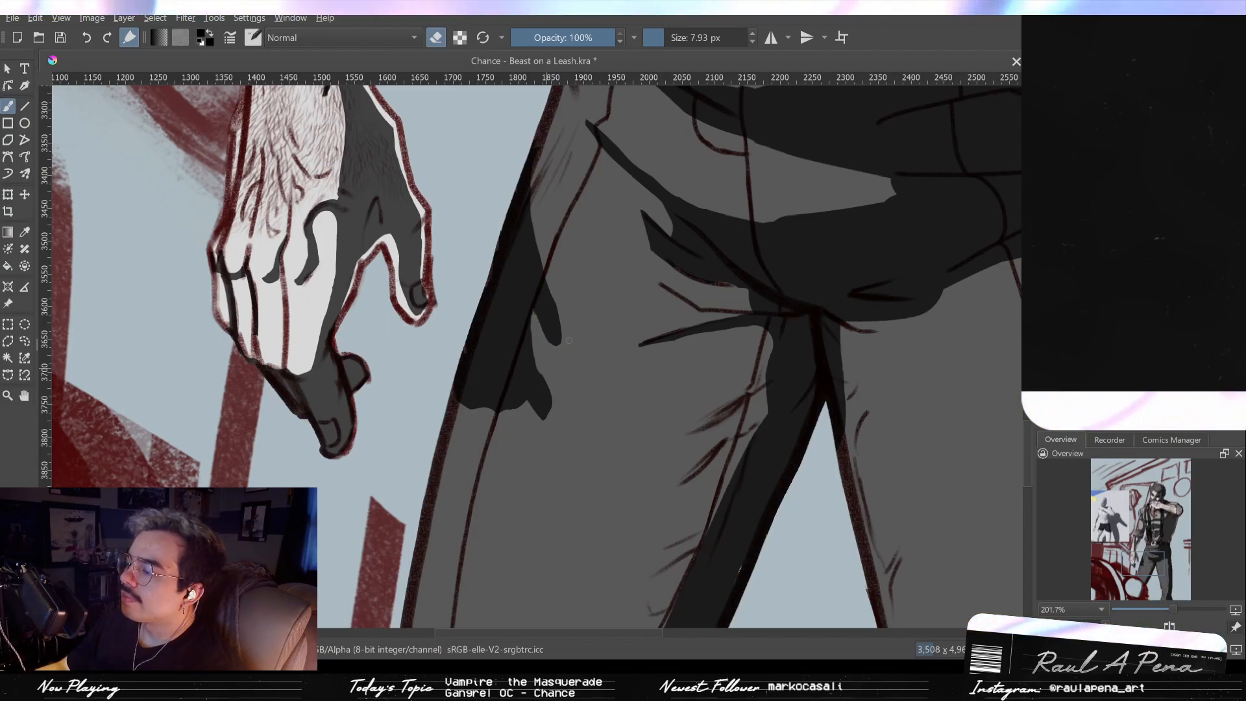
left_click_drag(557, 239, 559, 282)
left_click_drag(541, 369, 537, 300)
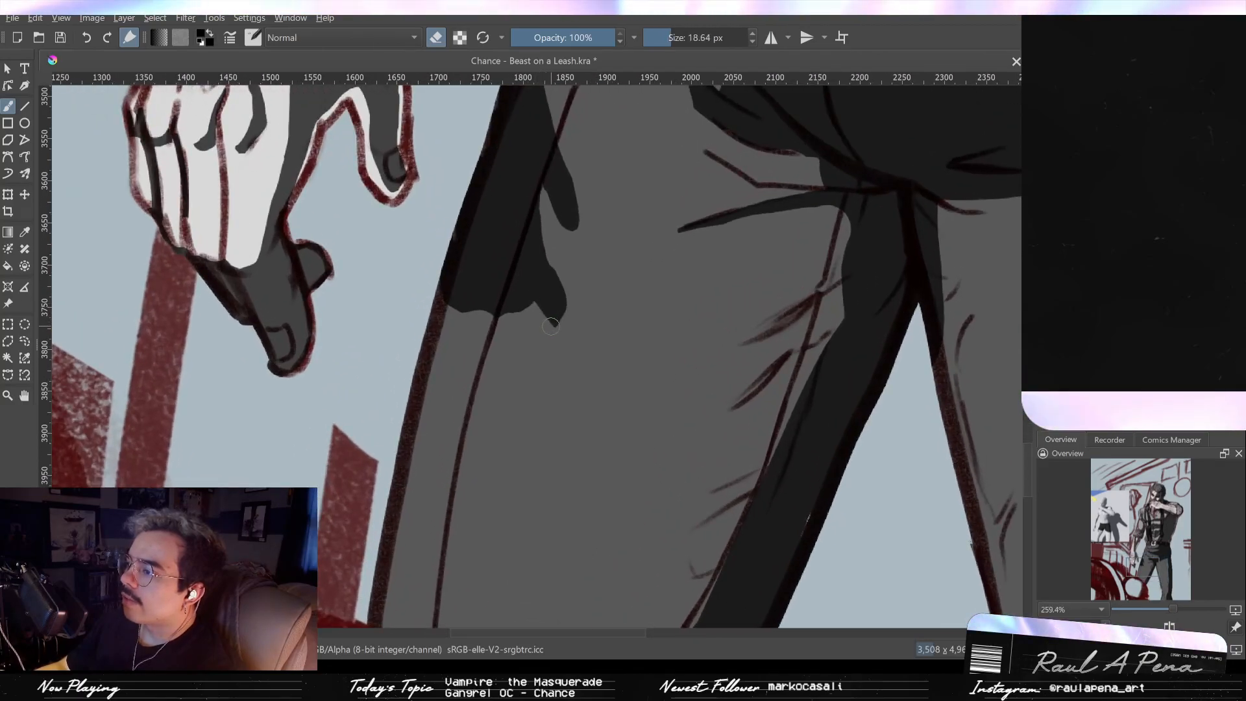
left_click_drag(537, 331, 561, 384)
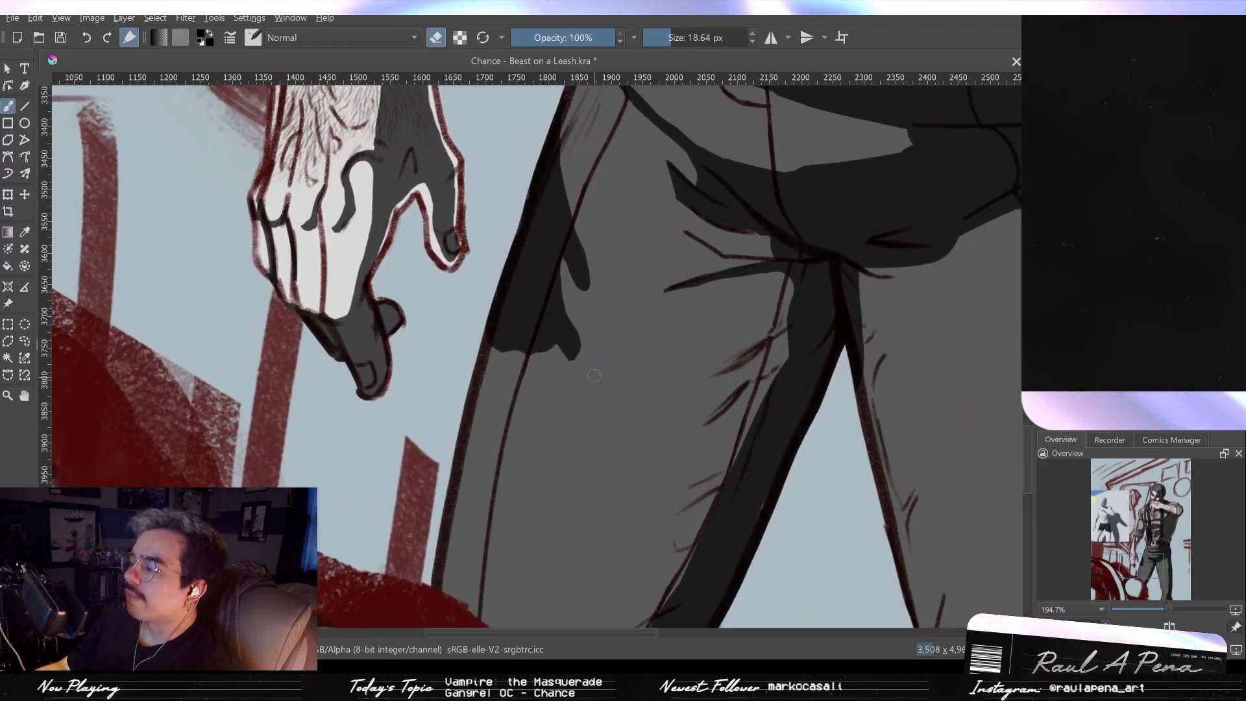
mouse_move(594, 247)
left_mouse_down()
mouse_move(623, 325)
mouse_move(564, 287)
left_mouse_up()
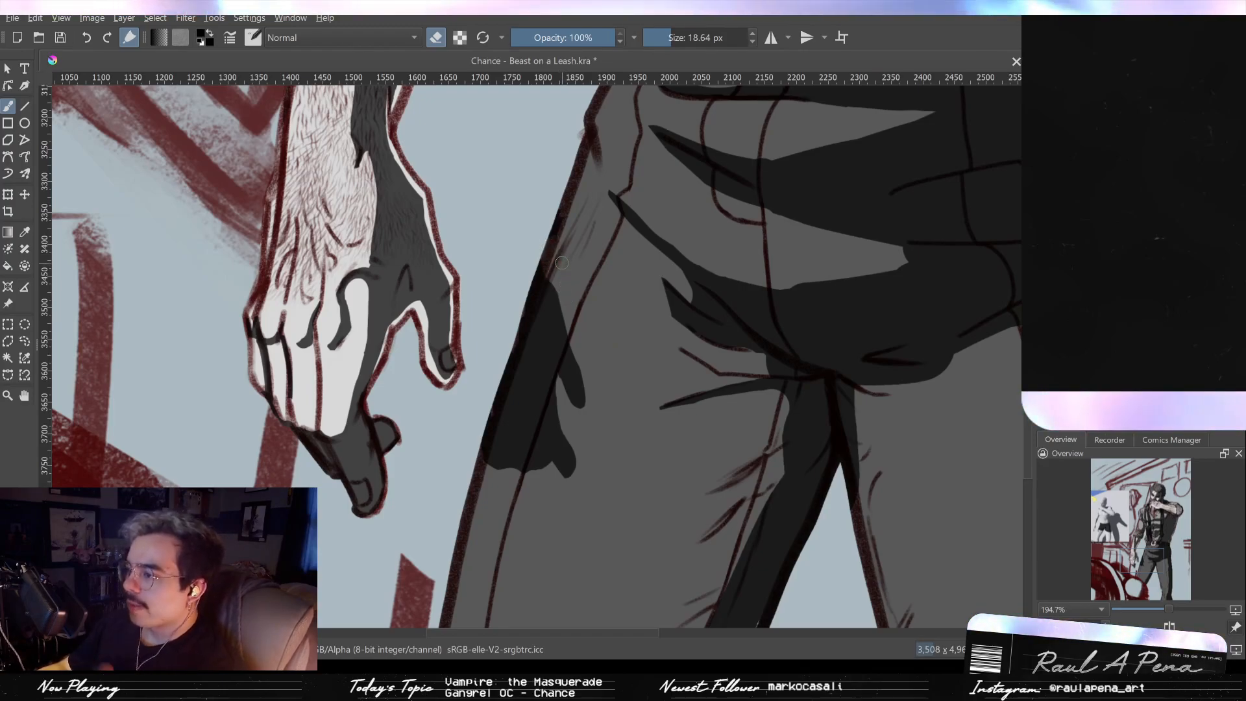
Step: Paint pointed fold shadows on the upper inner thigh with 11.03 and 16.54 px brushes, refining their edges with an eraser down to 8.33 px
scroll(586, 286, "down", 3)
left_click_drag(592, 309, 562, 247)
key("e")
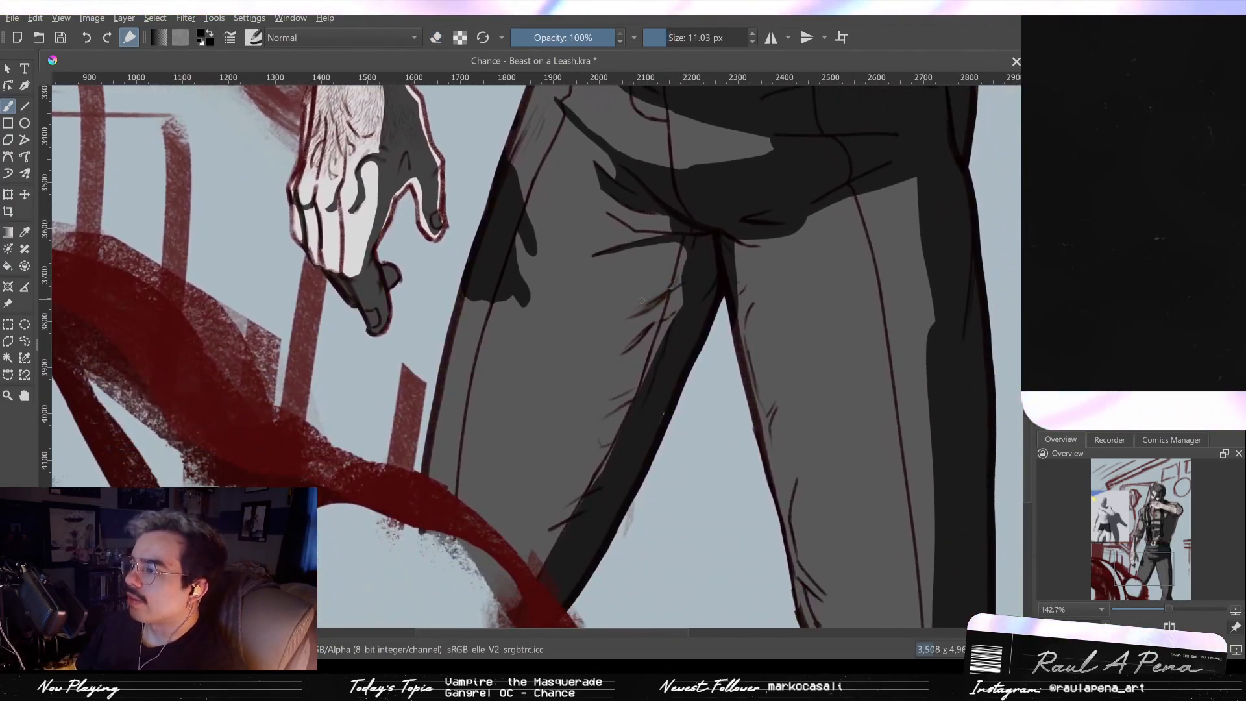
key("bracketleft")
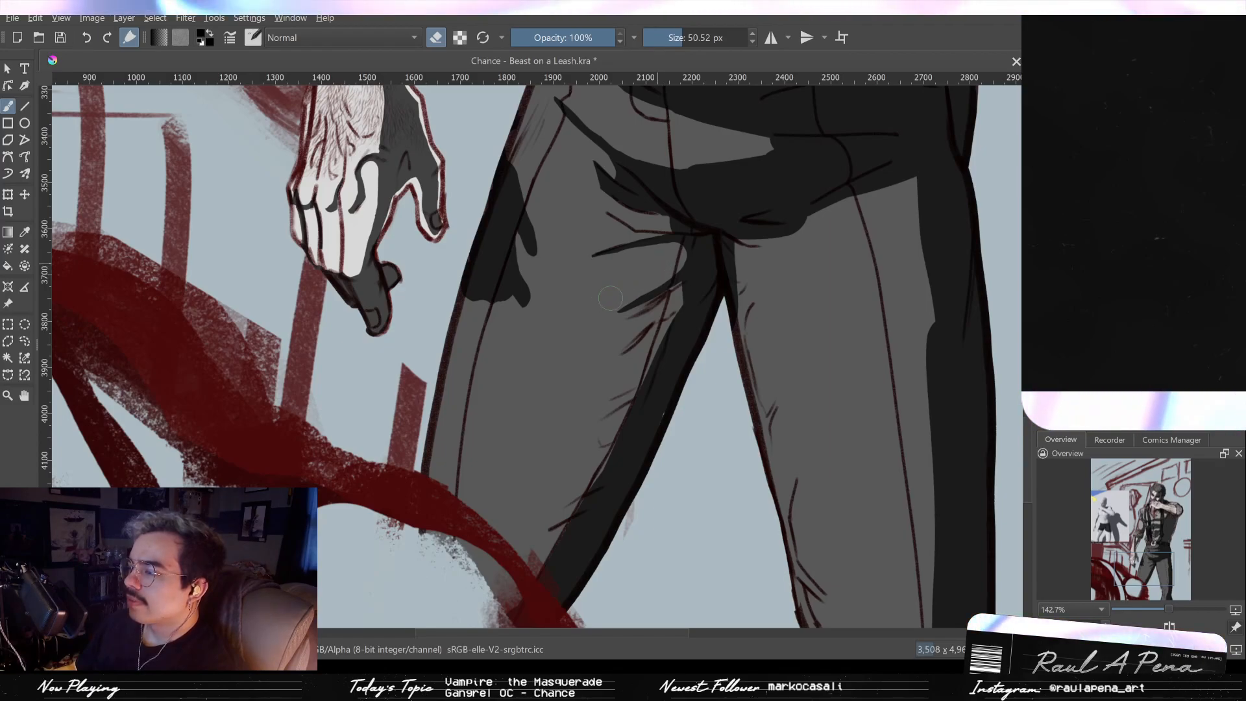
key("e")
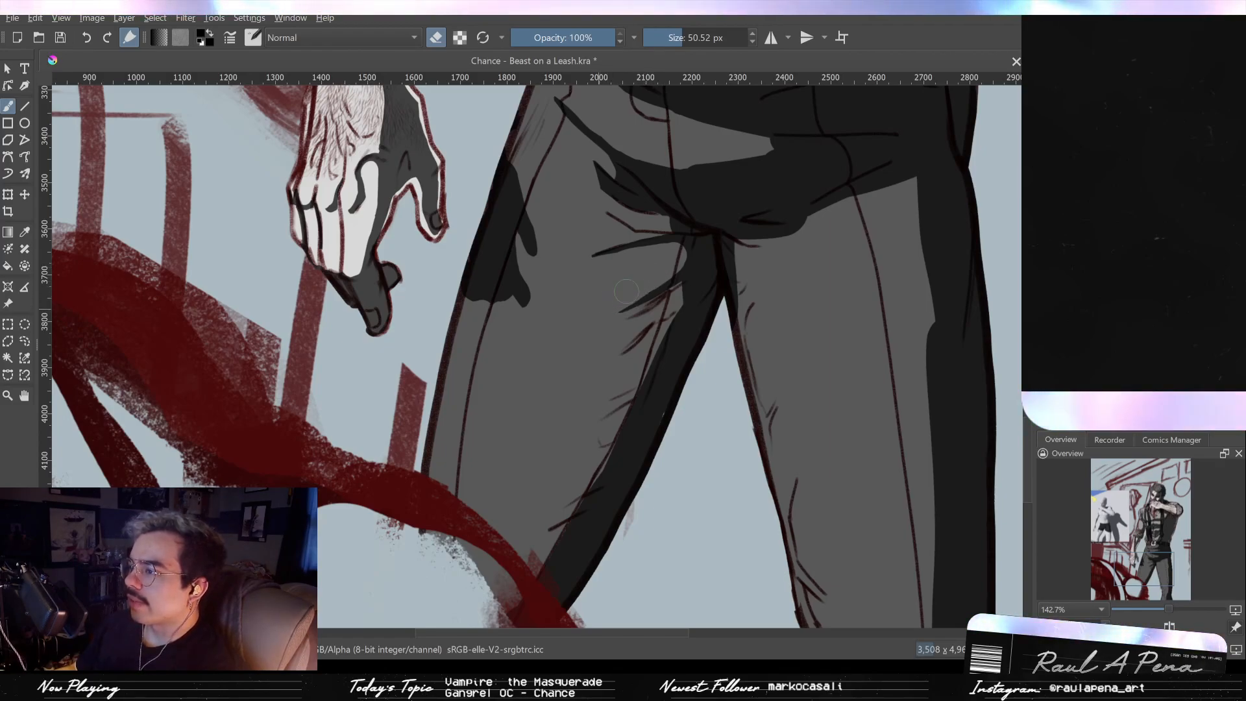
scroll(669, 318, "up", 3)
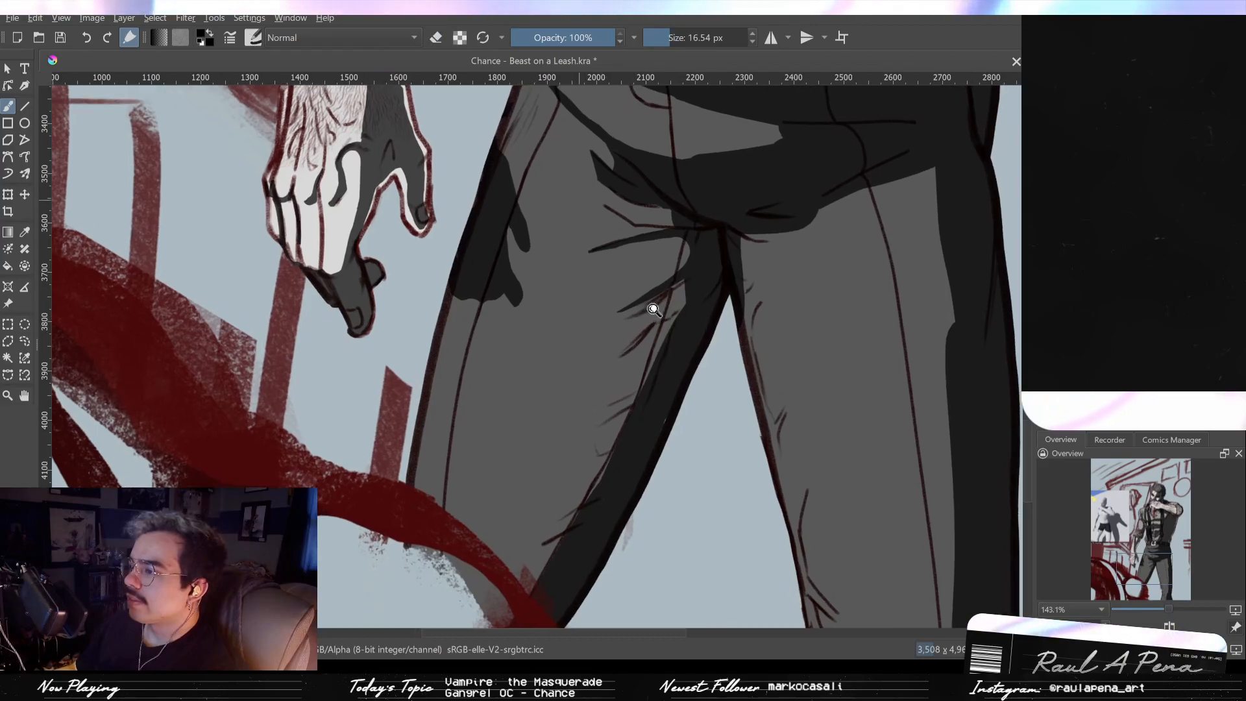
left_click_drag(687, 280, 699, 275)
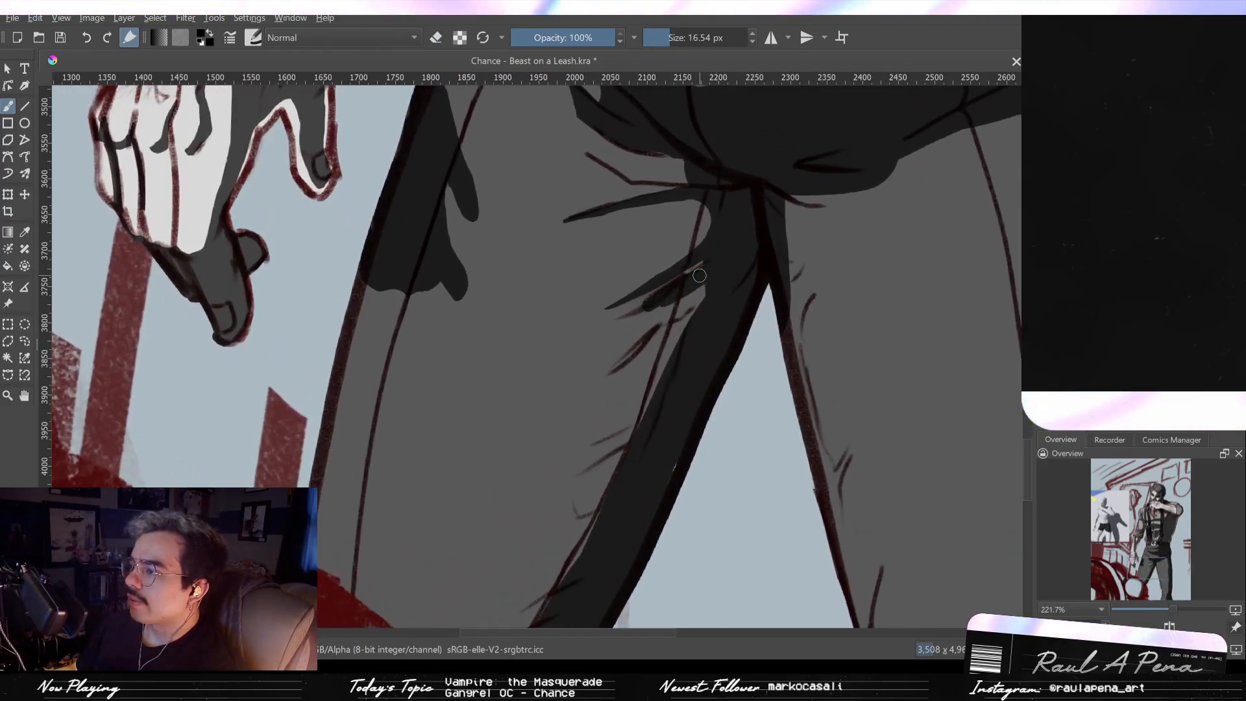
key("e")
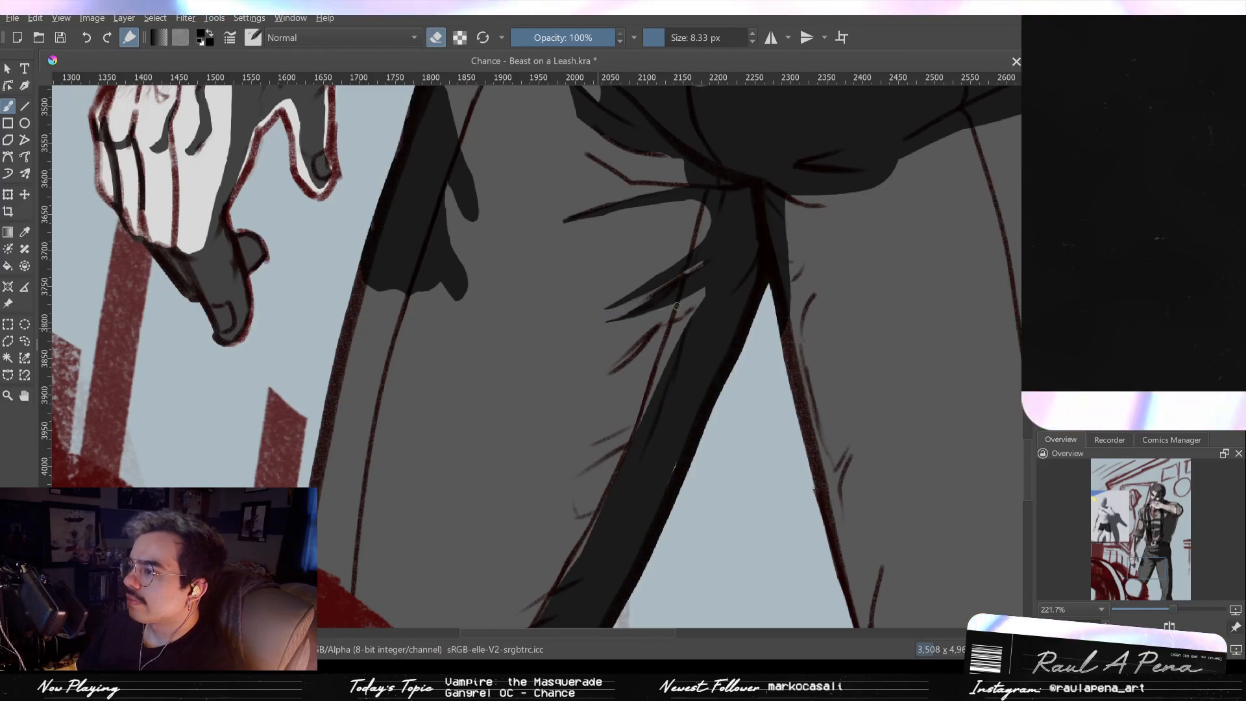
Step: Paint broader fold shadows farther down the inner thigh with a 17.65 px brush and taper the upper one with a 15.23 to 18.21 px eraser
key("bracketright")
key("bracketright")
key("bracketright")
key("bracketright")
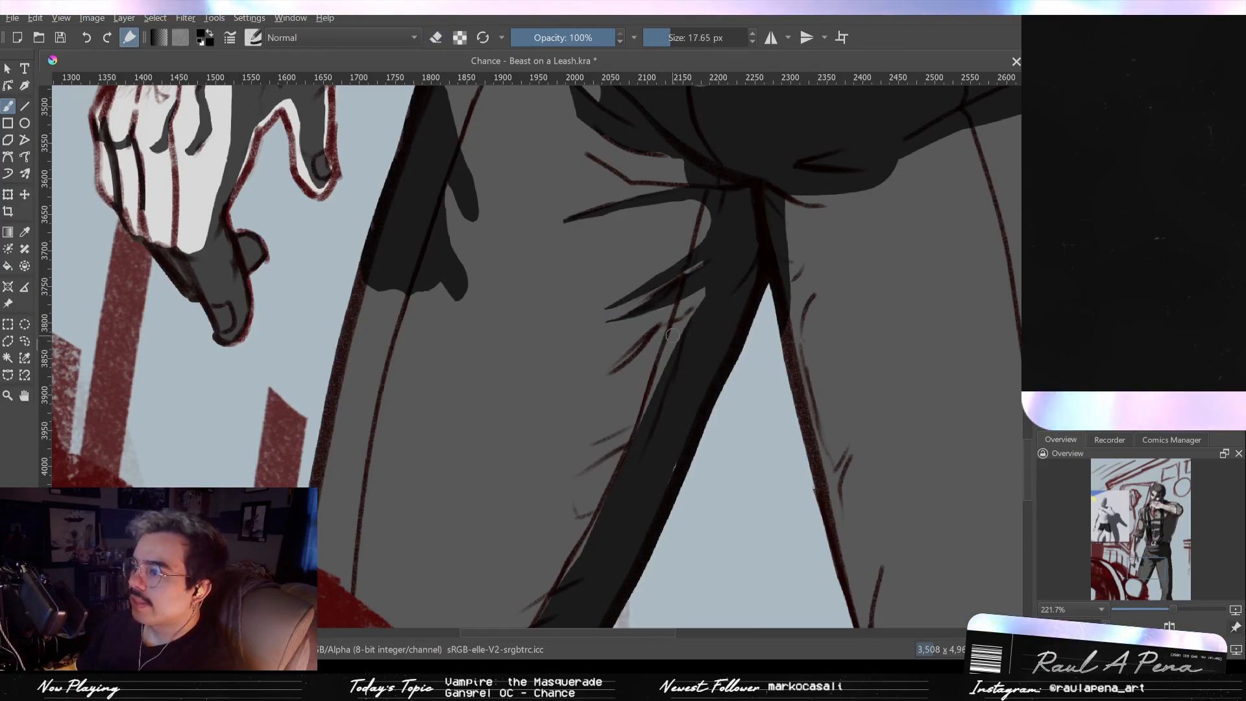
mouse_move(658, 337)
left_mouse_down()
mouse_move(694, 317)
mouse_move(653, 331)
mouse_move(701, 307)
mouse_move(712, 284)
mouse_move(602, 387)
left_mouse_up()
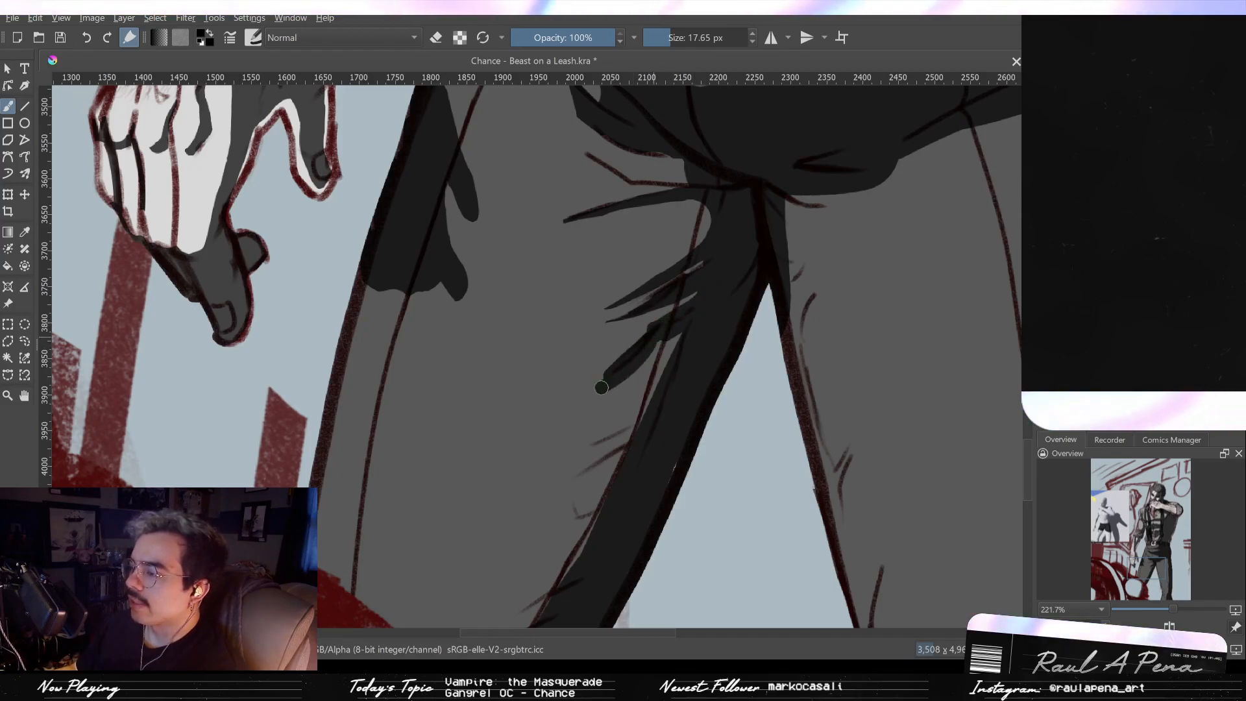
left_click_drag(658, 341, 610, 403)
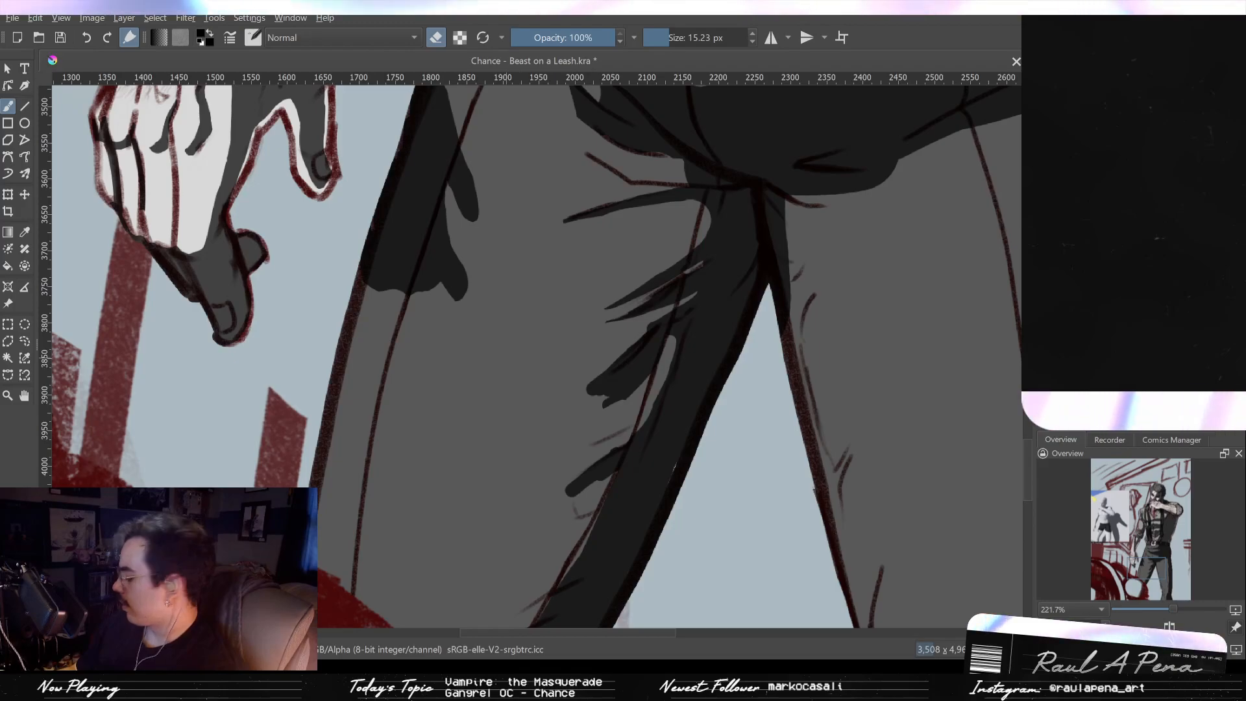
left_click_drag(586, 401, 631, 393)
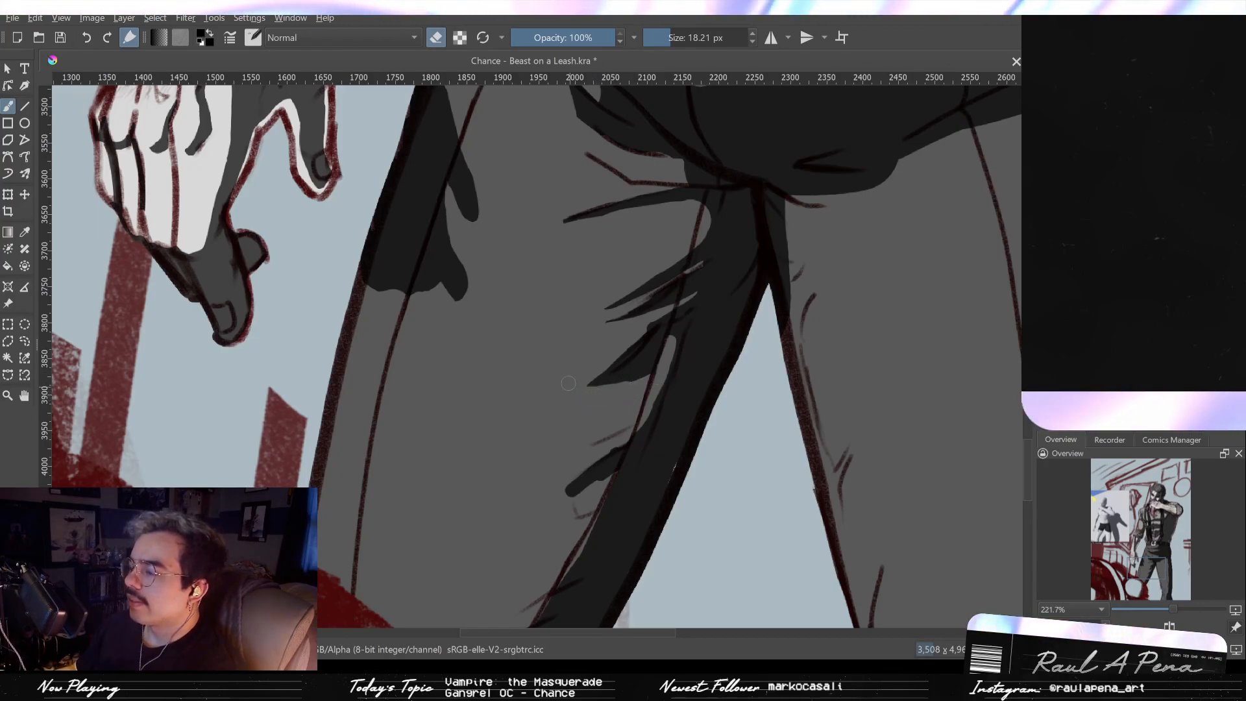
Step: Paint a curved fold shadow along the sketched crease beside the crotch, widening it with a 17.65 px brush
scroll(631, 334, "down", 3)
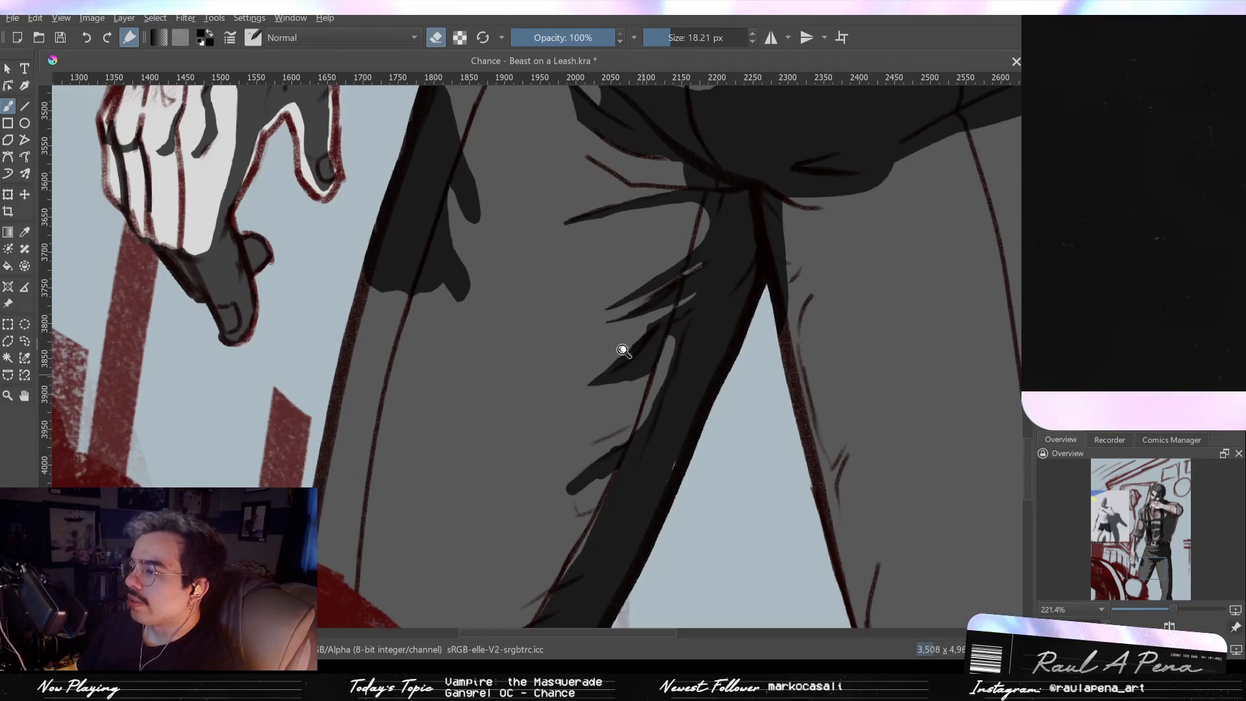
left_click_drag(565, 422, 601, 439)
scroll(607, 390, "up", 3)
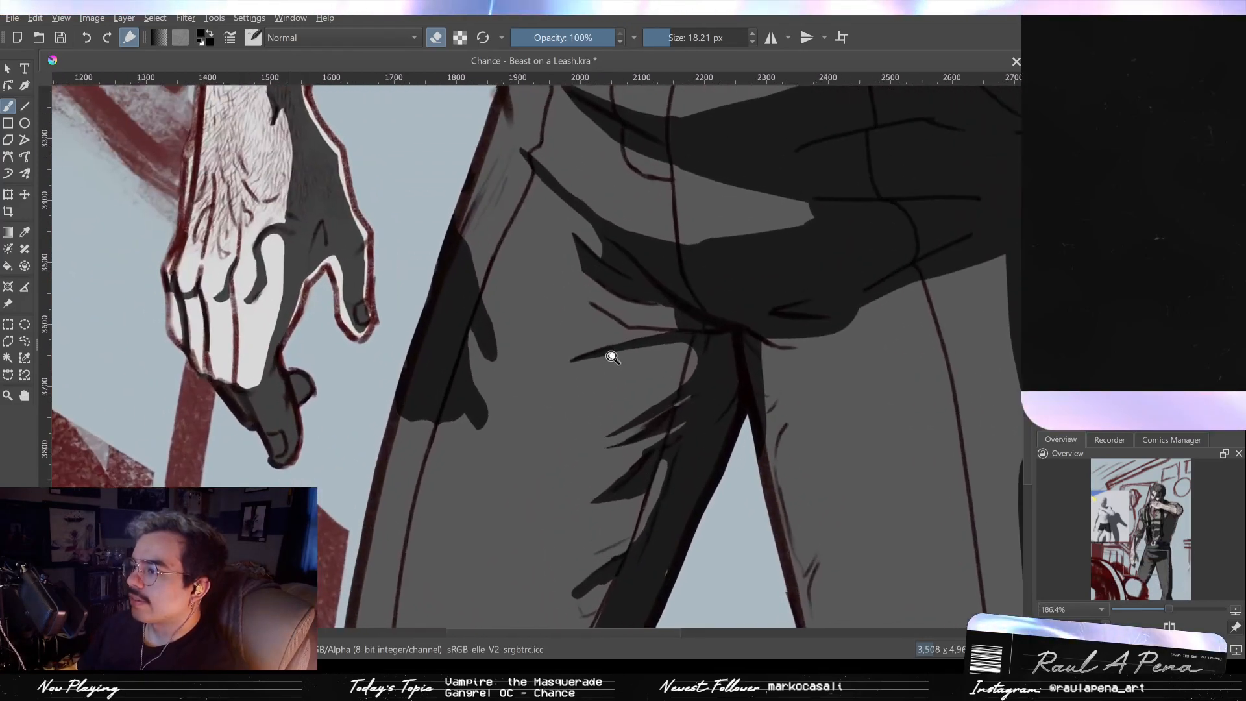
left_click_drag(602, 296, 599, 295)
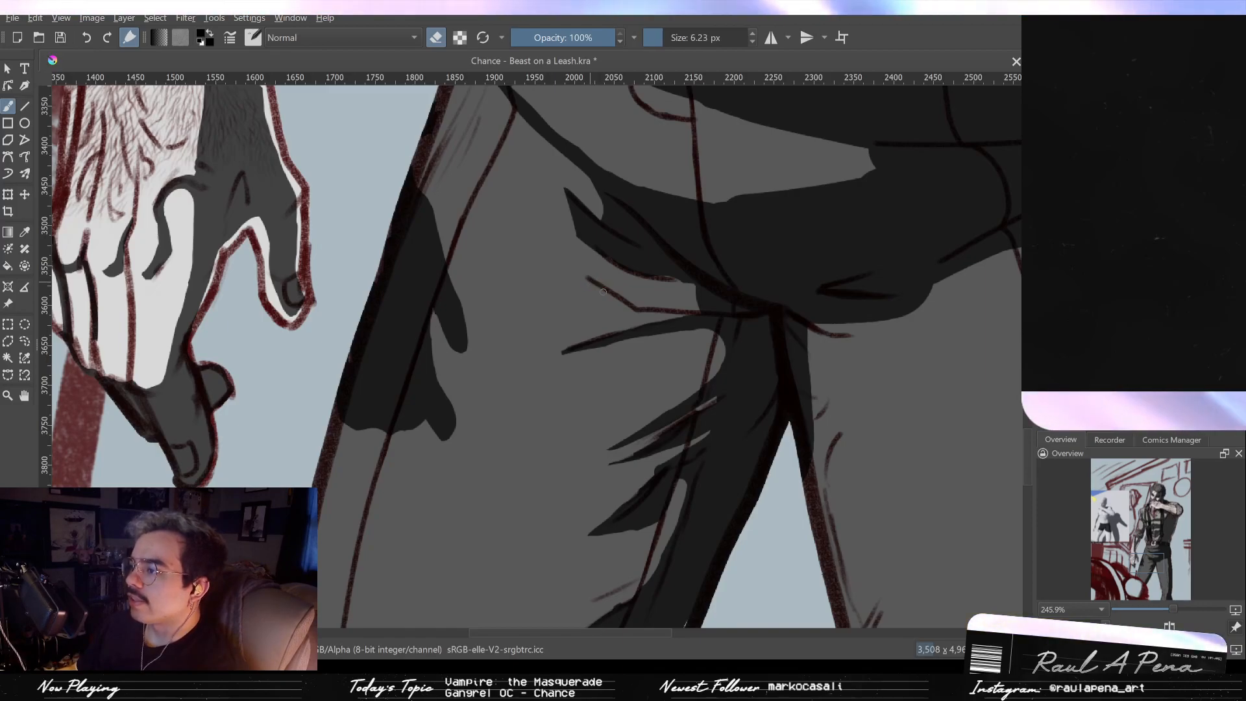
mouse_move(582, 278)
left_mouse_down()
mouse_move(627, 303)
mouse_move(703, 307)
mouse_move(648, 300)
left_mouse_up()
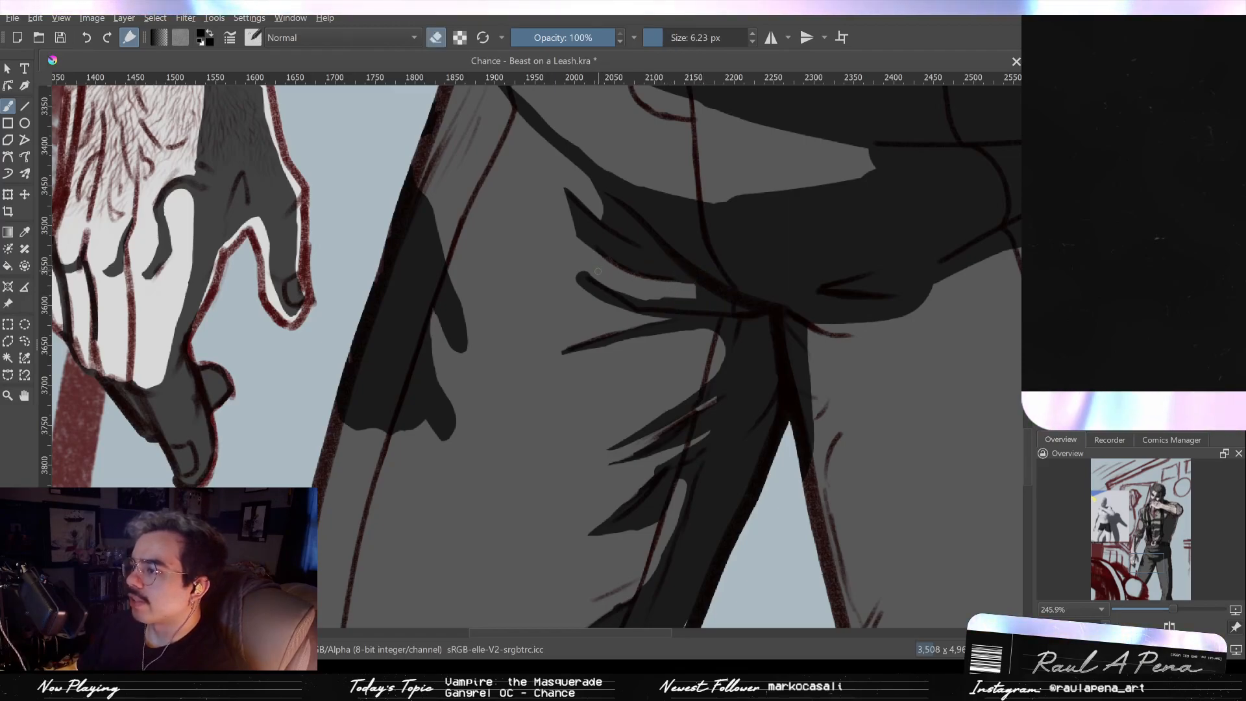
mouse_move(582, 277)
left_mouse_down()
mouse_move(670, 306)
mouse_move(715, 301)
mouse_move(658, 301)
mouse_move(714, 299)
left_mouse_up()
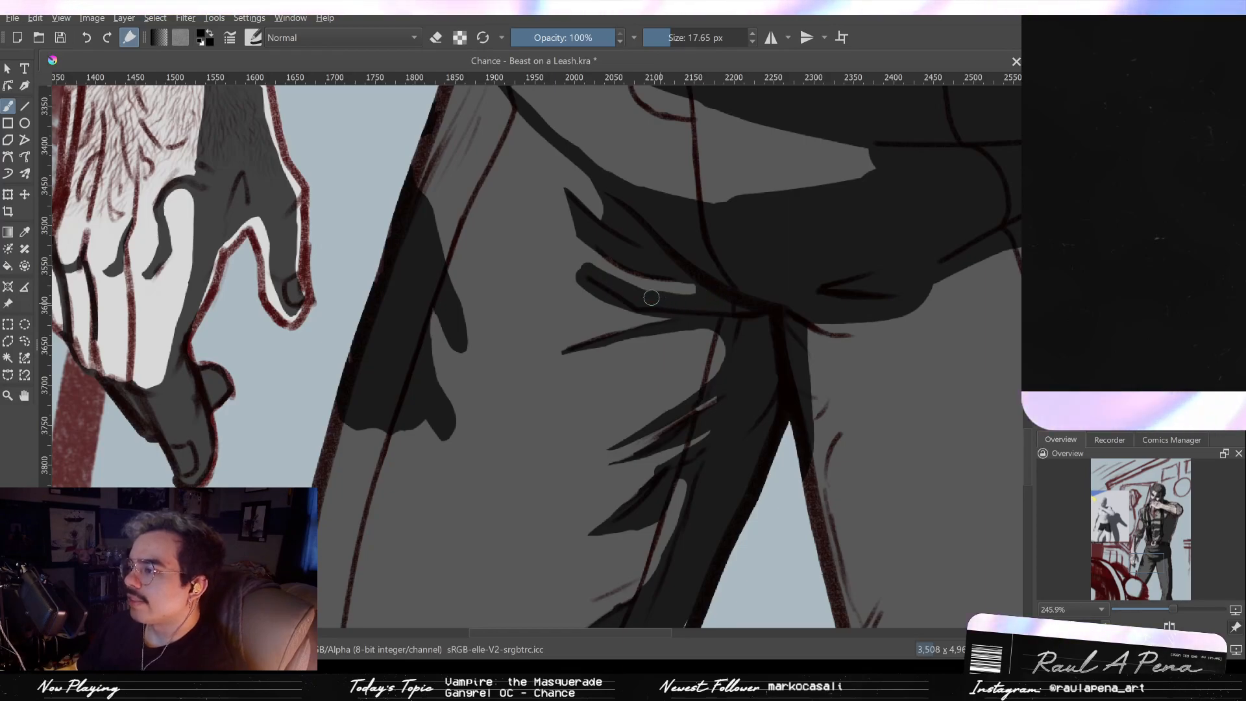
Step: Taper the new crotch fold to a sharp tip with the eraser at 17.65 and 6.23 px
key("e")
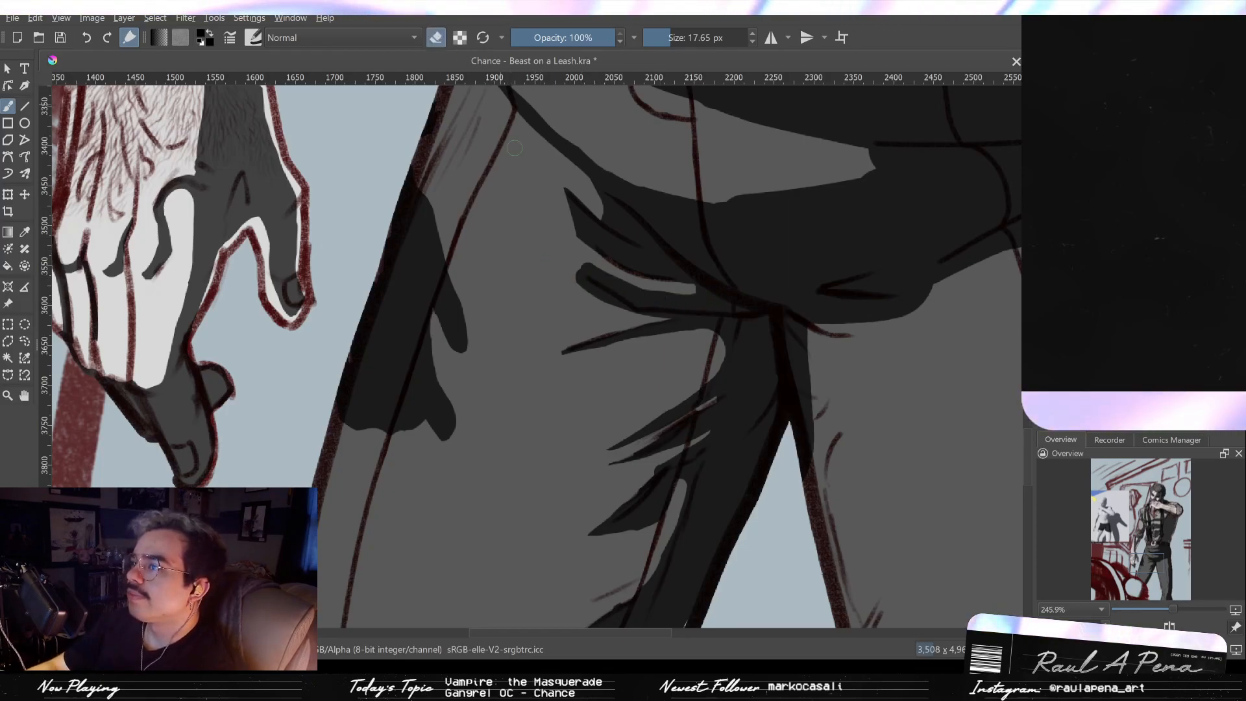
mouse_move(587, 266)
left_mouse_down()
mouse_move(634, 278)
mouse_move(561, 250)
mouse_move(624, 319)
left_mouse_up()
left_click_drag(596, 274, 582, 274, "shift")
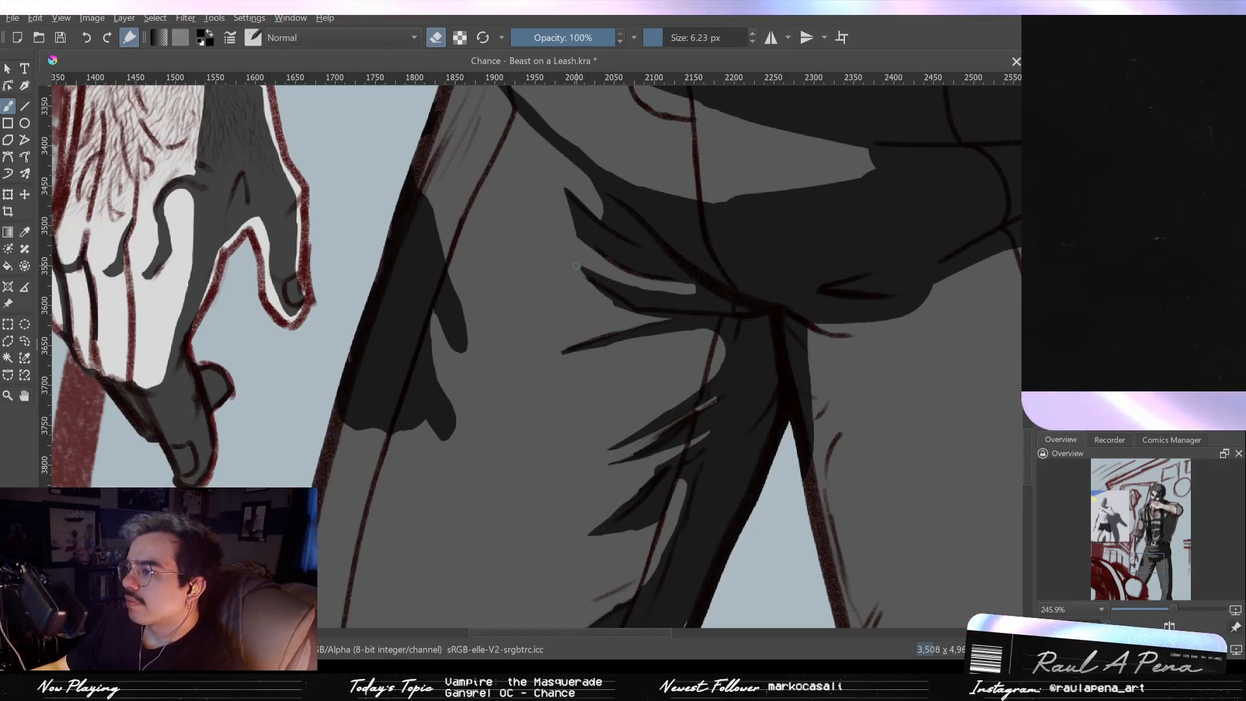
left_click(440, 39)
mouse_move(578, 265)
left_mouse_down("shift")
mouse_move(614, 302)
mouse_move(549, 235)
mouse_move(579, 292)
mouse_move(556, 227)
mouse_move(598, 265)
mouse_move(595, 252)
mouse_move(649, 357)
mouse_move(582, 265)
mouse_move(601, 304)
mouse_move(610, 405)
mouse_move(571, 257)
mouse_move(536, 433)
mouse_move(571, 341)
mouse_move(535, 496)
left_mouse_up("shift")
key("e")
Step: Examine the light and shadow on the reference figure's hips and thighs and compare them with the trousers
left_click_drag(562, 401, 497, 312, "ctrl")
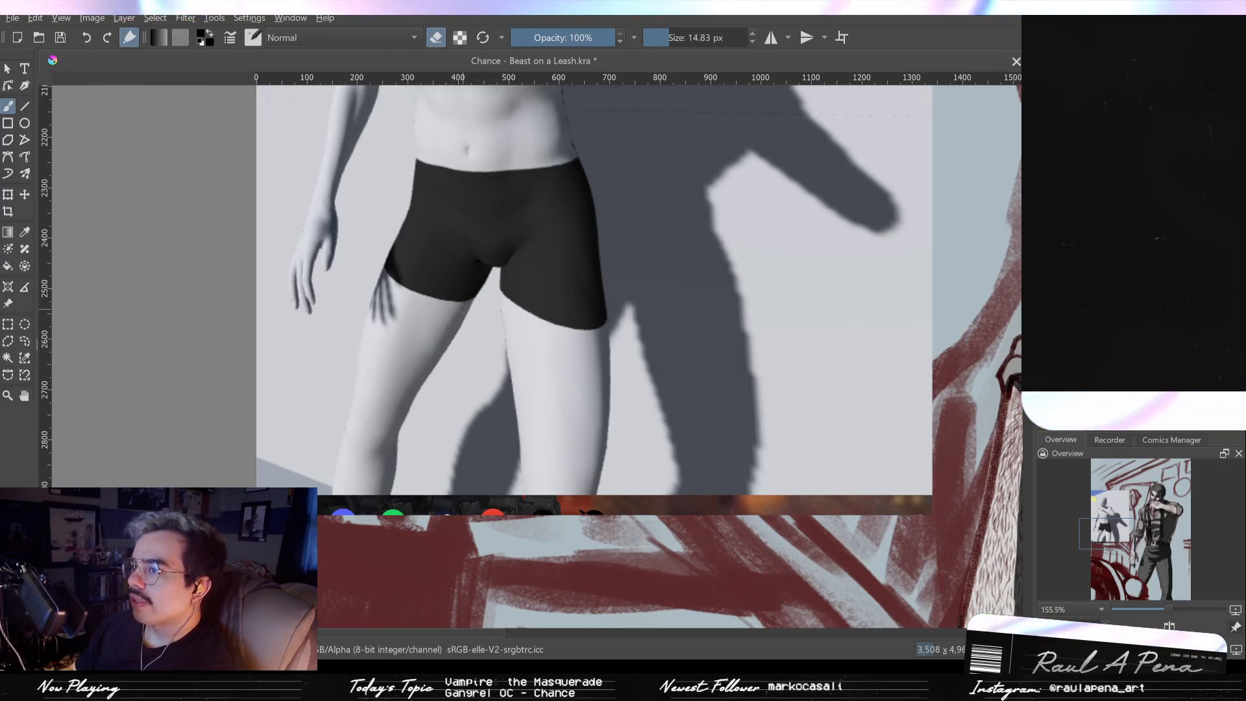
left_click_drag(410, 415, 432, 446, "ctrl")
left_click_drag(496, 412, 319, 131)
left_click_drag(649, 407, 437, 297)
left_click_drag(579, 291, 610, 222, "ctrl")
left_click_drag(644, 287, 627, 331, "ctrl")
left_click_drag(610, 315, 582, 439)
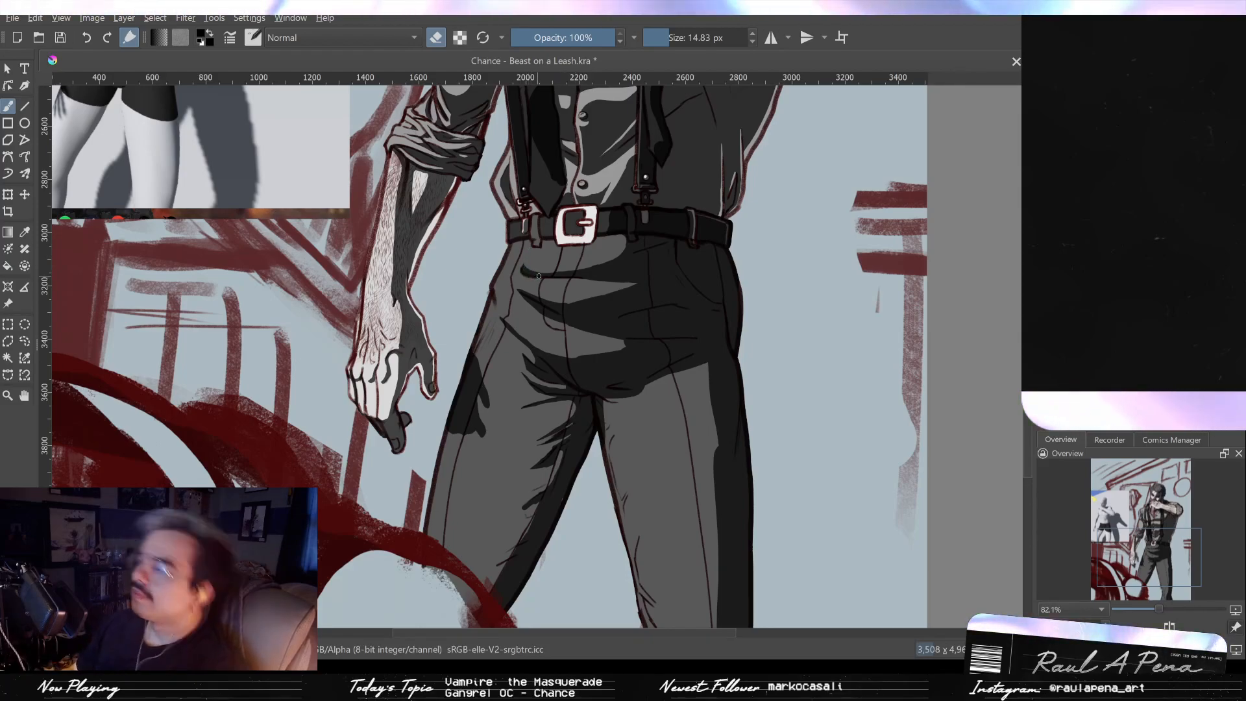
left_click_drag(537, 277, 538, 335)
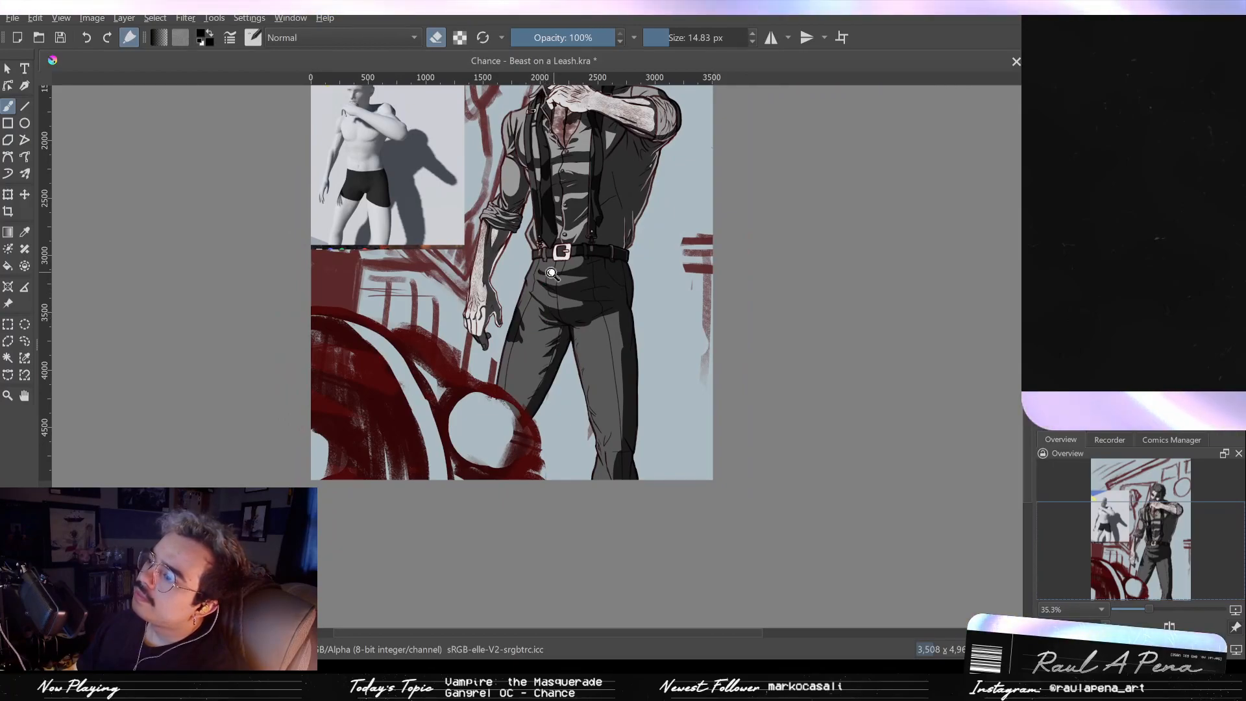
mouse_move(556, 294)
left_mouse_down()
mouse_move(557, 238)
mouse_move(544, 326)
mouse_move(538, 315)
left_mouse_up()
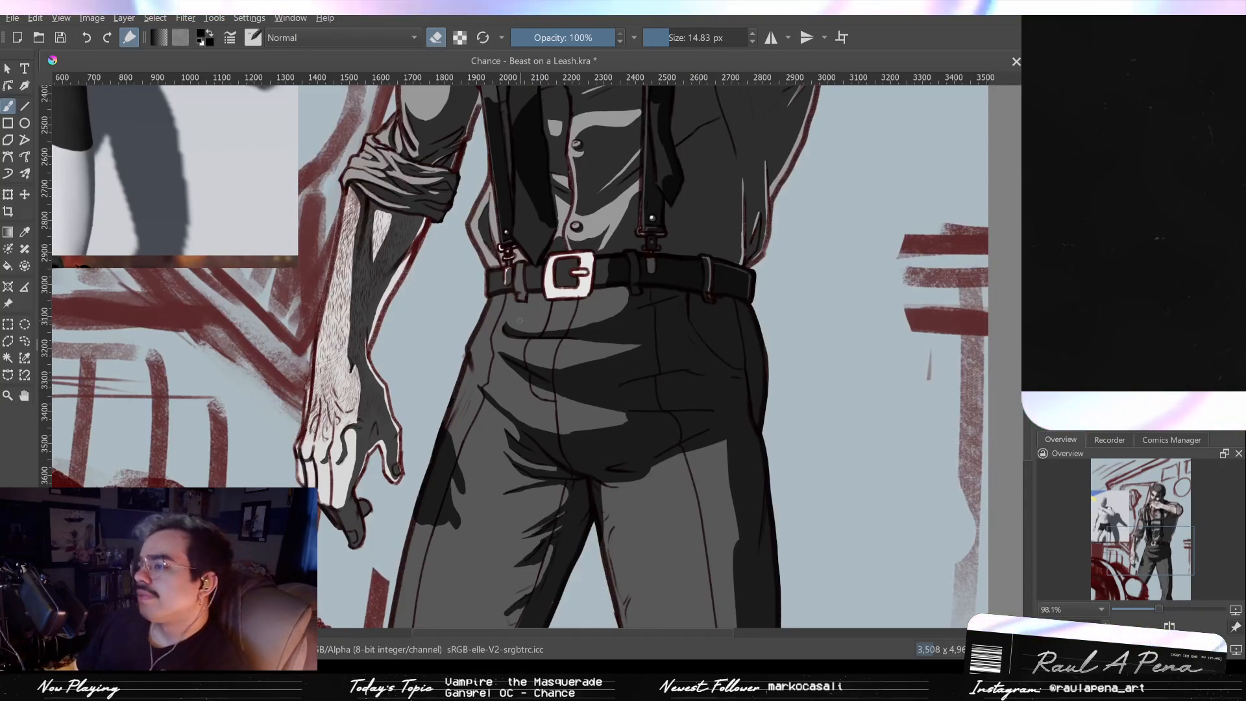
Step: Round the end of the lit area above the crotch with a 52.64 px eraser and rework the middle hip fold's tip
left_click_drag(541, 398, 553, 338)
mouse_move(457, 324)
left_mouse_down()
mouse_move(505, 378)
mouse_move(445, 318)
mouse_move(551, 387)
left_mouse_up()
key("ctrl+z")
mouse_move(448, 321)
left_mouse_down()
mouse_move(590, 407)
mouse_move(636, 415)
left_mouse_up()
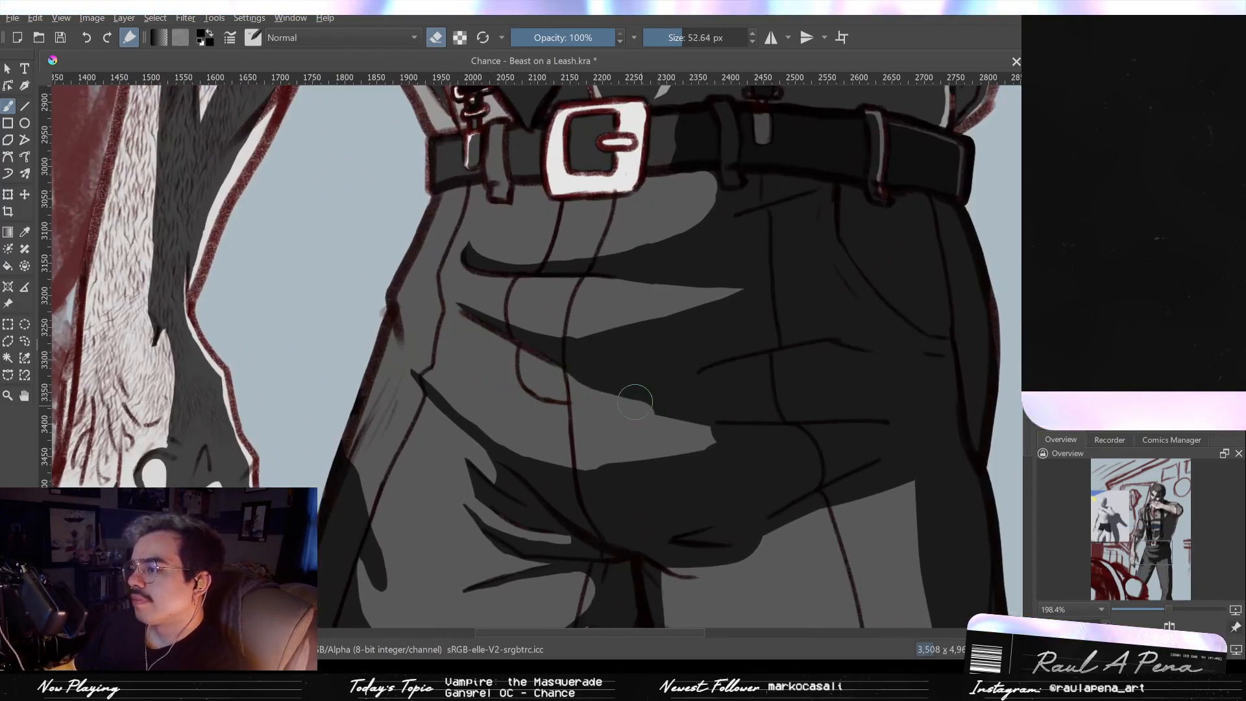
left_click(693, 430)
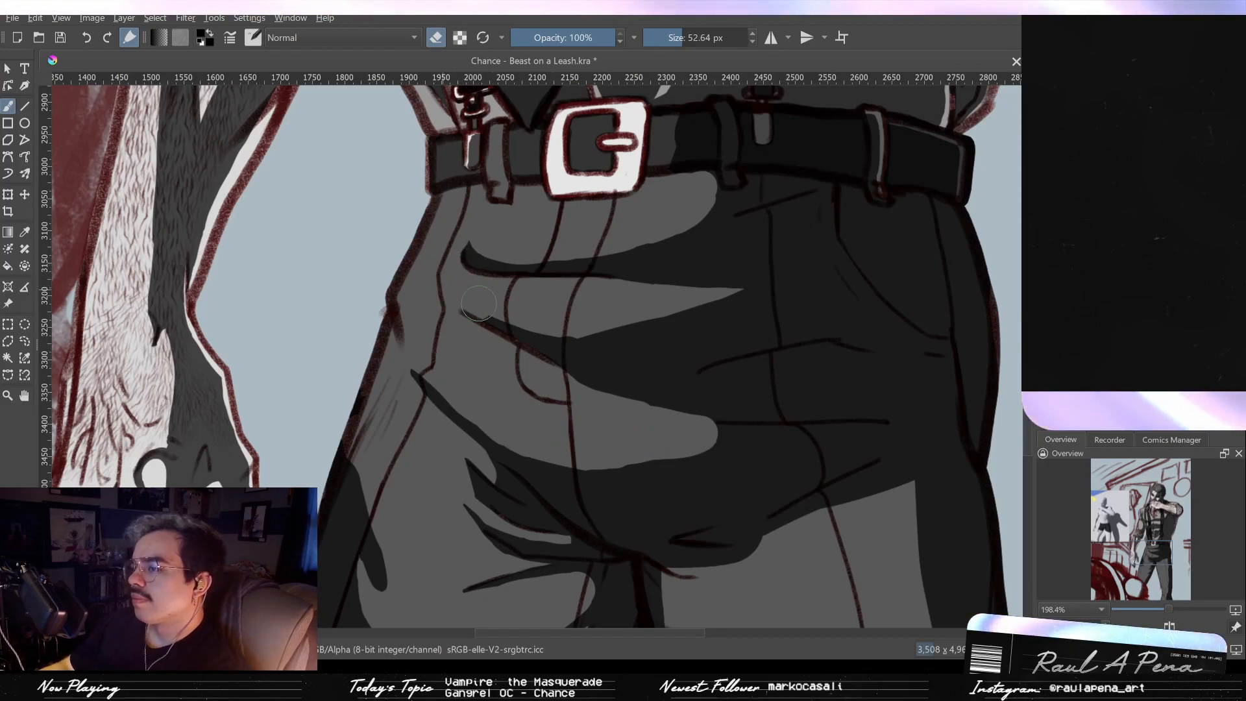
left_click_drag(462, 311, 513, 331)
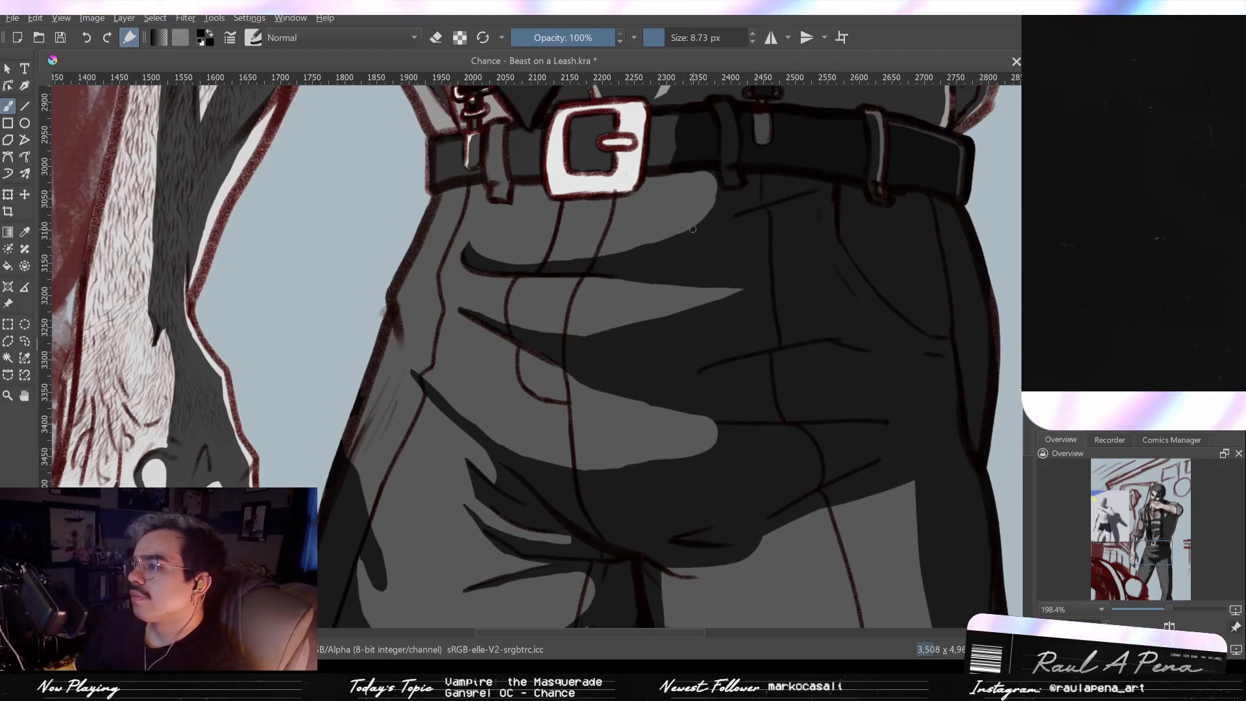
Step: Paint narrow cast shadows beneath the belt buckle and along the belt loop beside it with a 15.49 px brush
left_click_drag(516, 183, 533, 183)
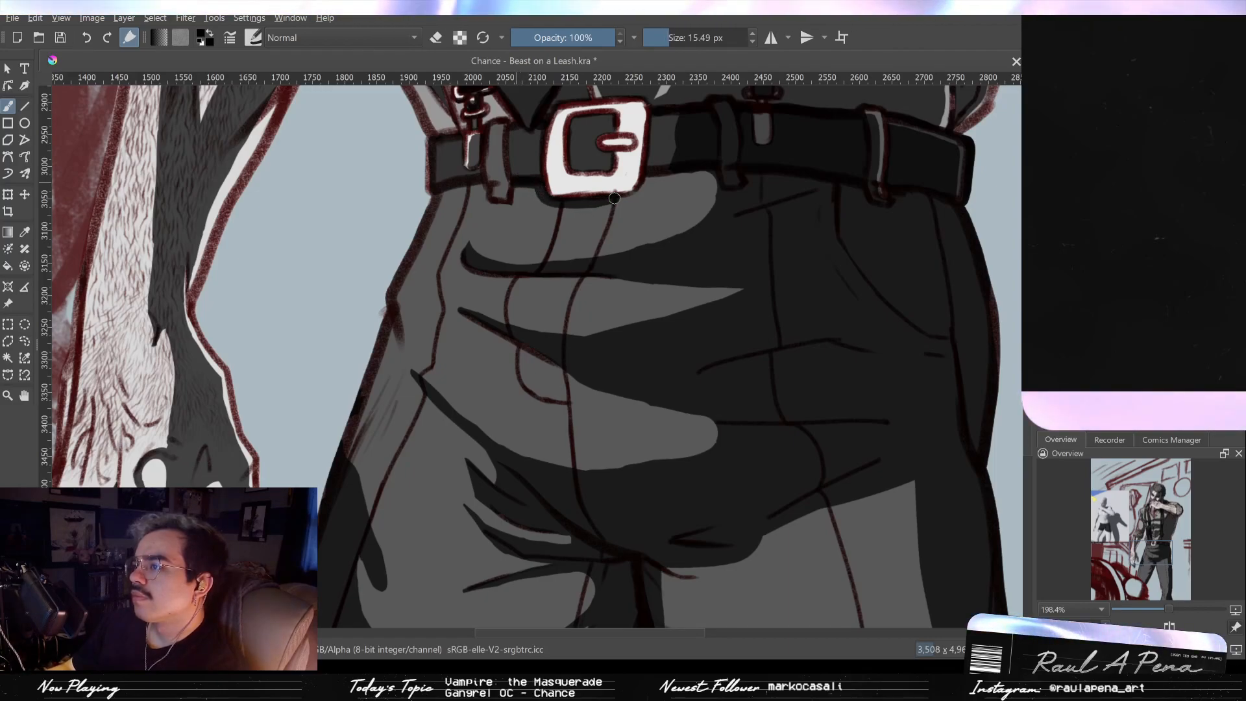
left_click_drag(632, 196, 612, 203)
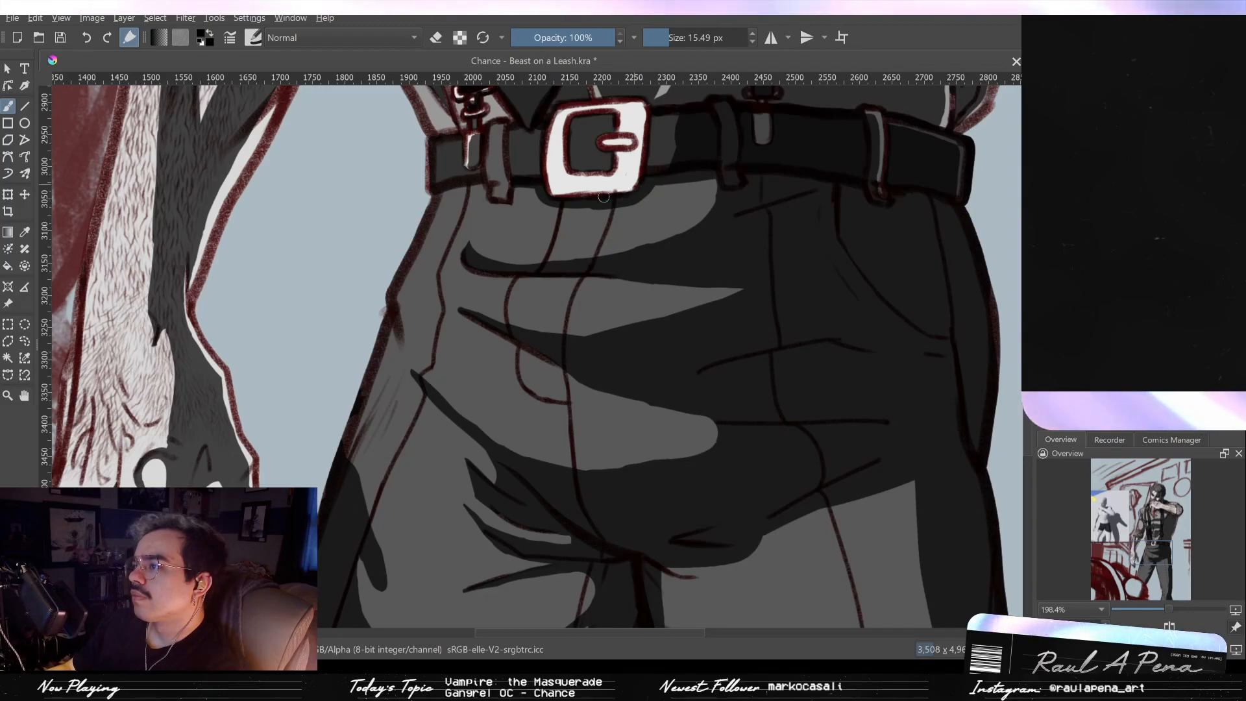
left_click_drag(582, 232, 617, 296)
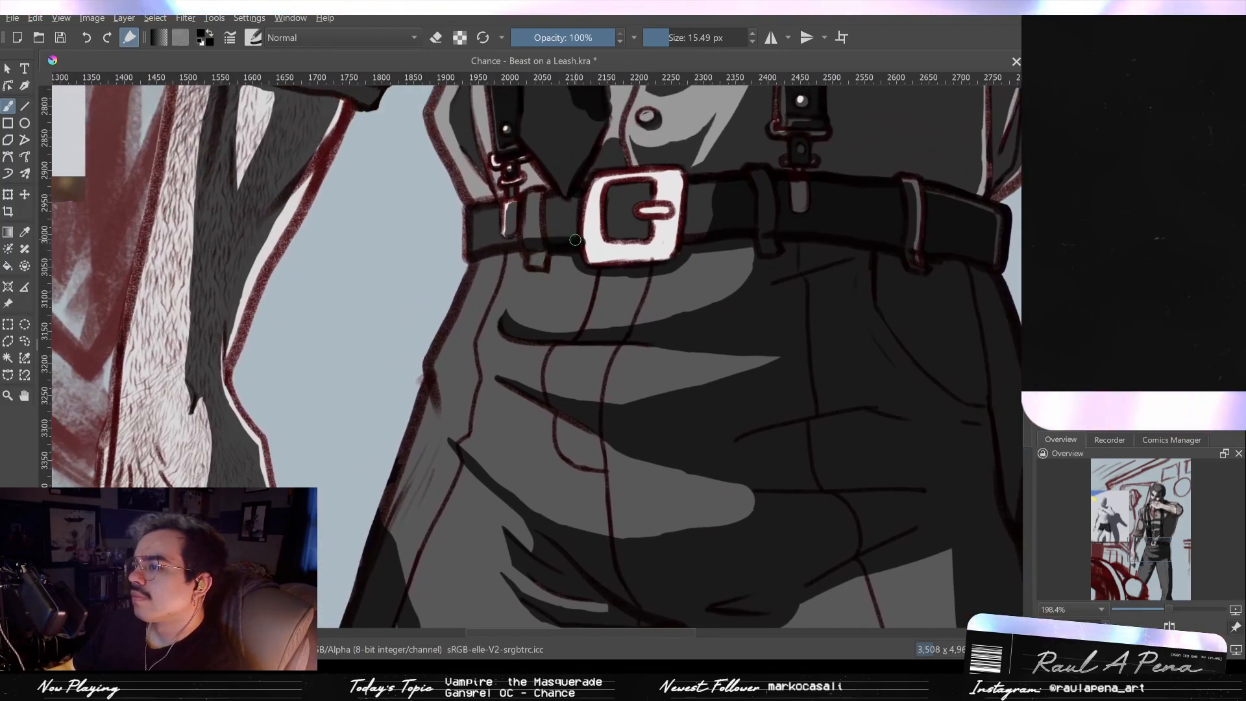
left_click_drag(563, 268, 556, 271)
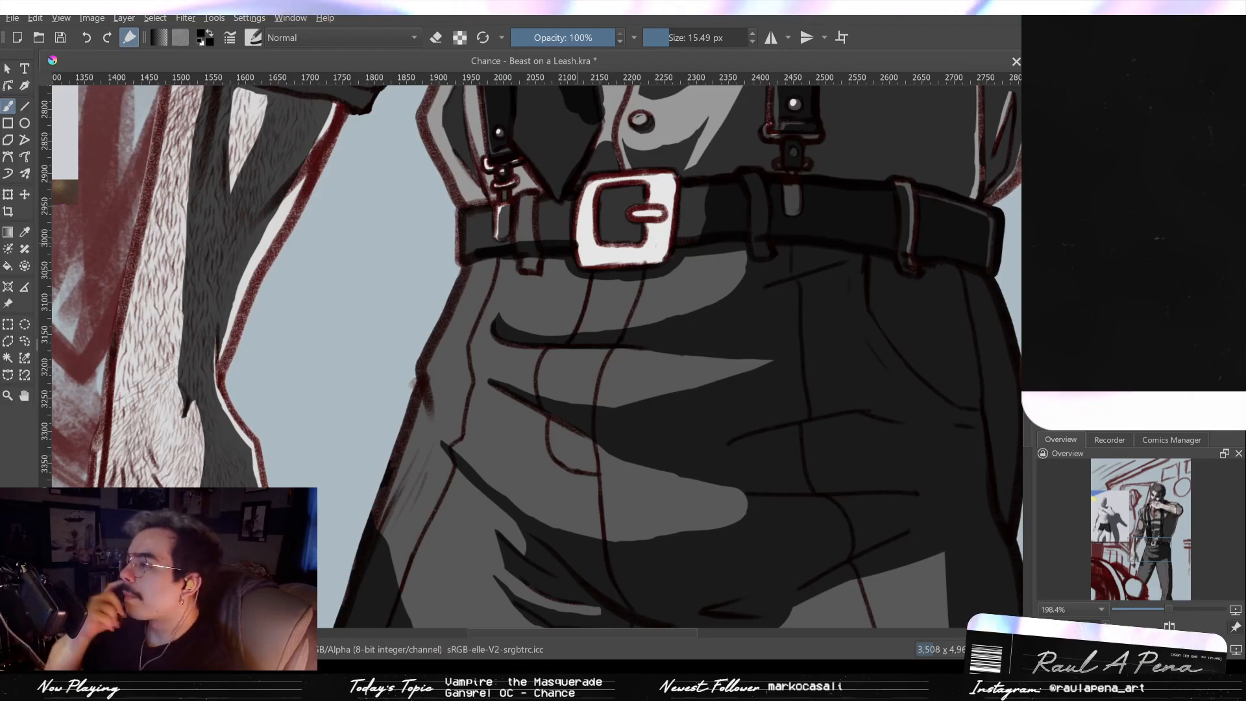
left_click_drag(587, 154, 621, 234)
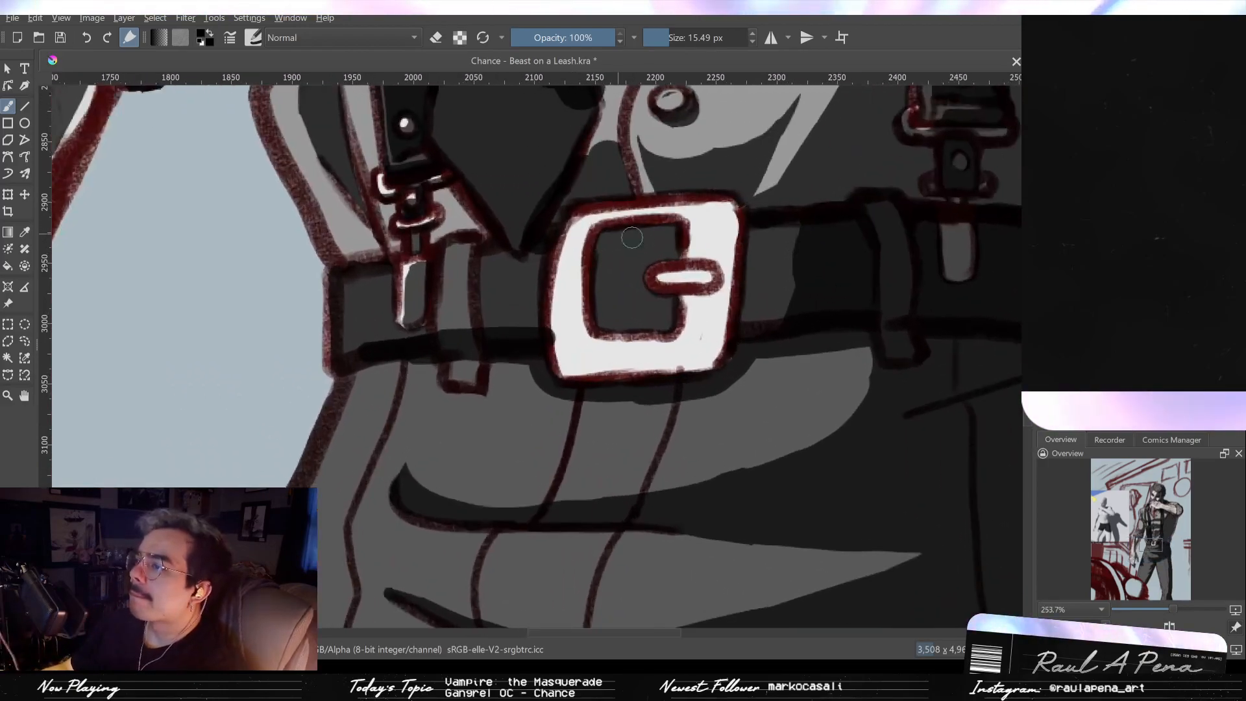
left_click_drag(477, 254, 488, 330)
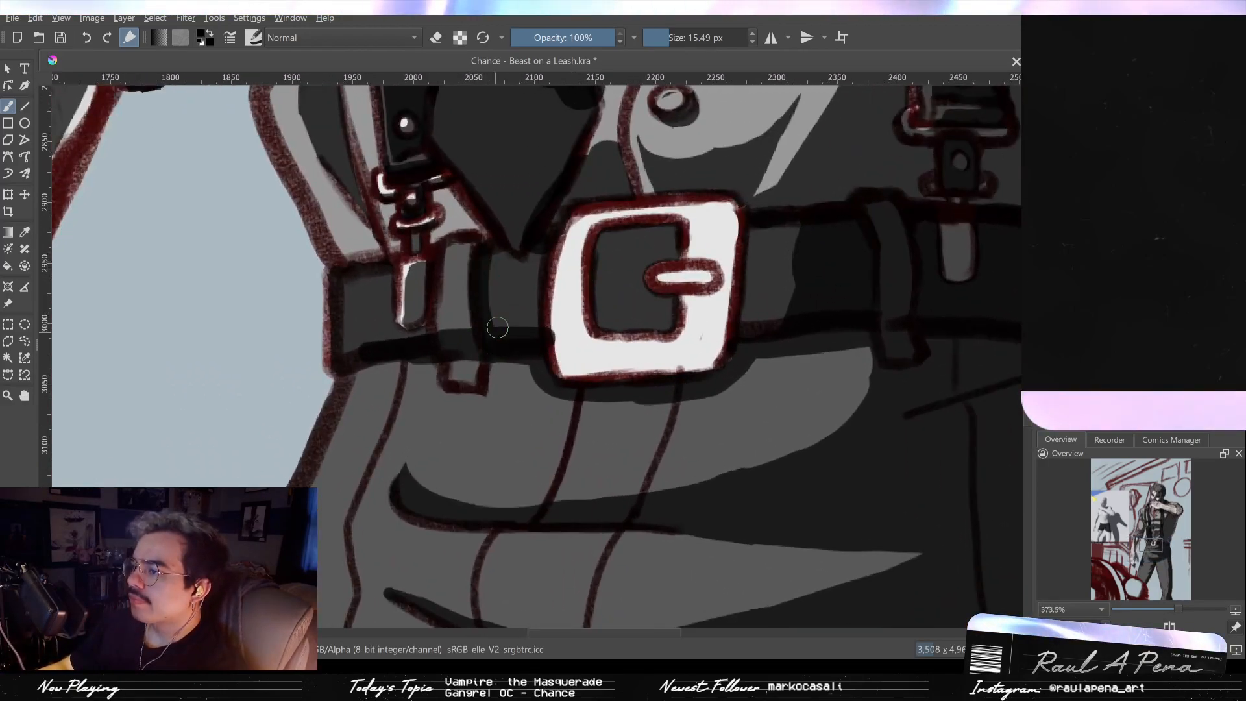
Step: Shade the belt around the prong inside the buckle opening with a 15.49 px brush, trimming it with a 10.95 px eraser
left_click_drag(655, 277, 683, 256)
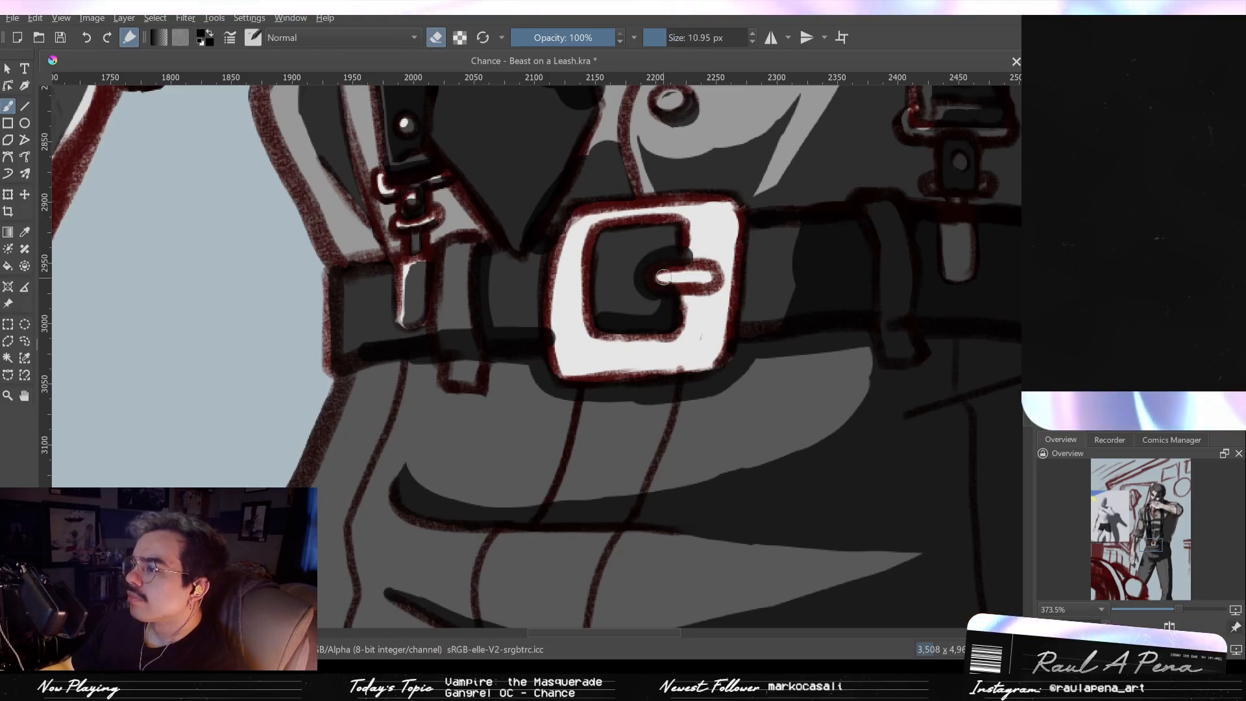
key("e")
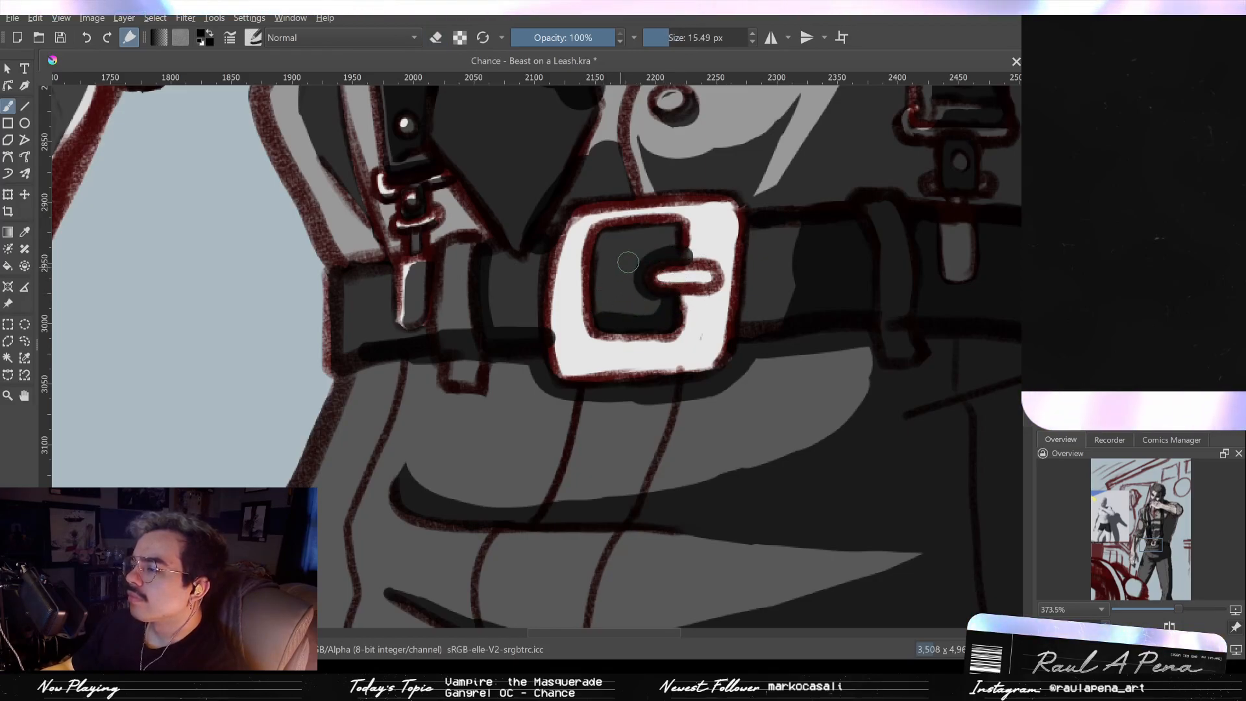
key("e")
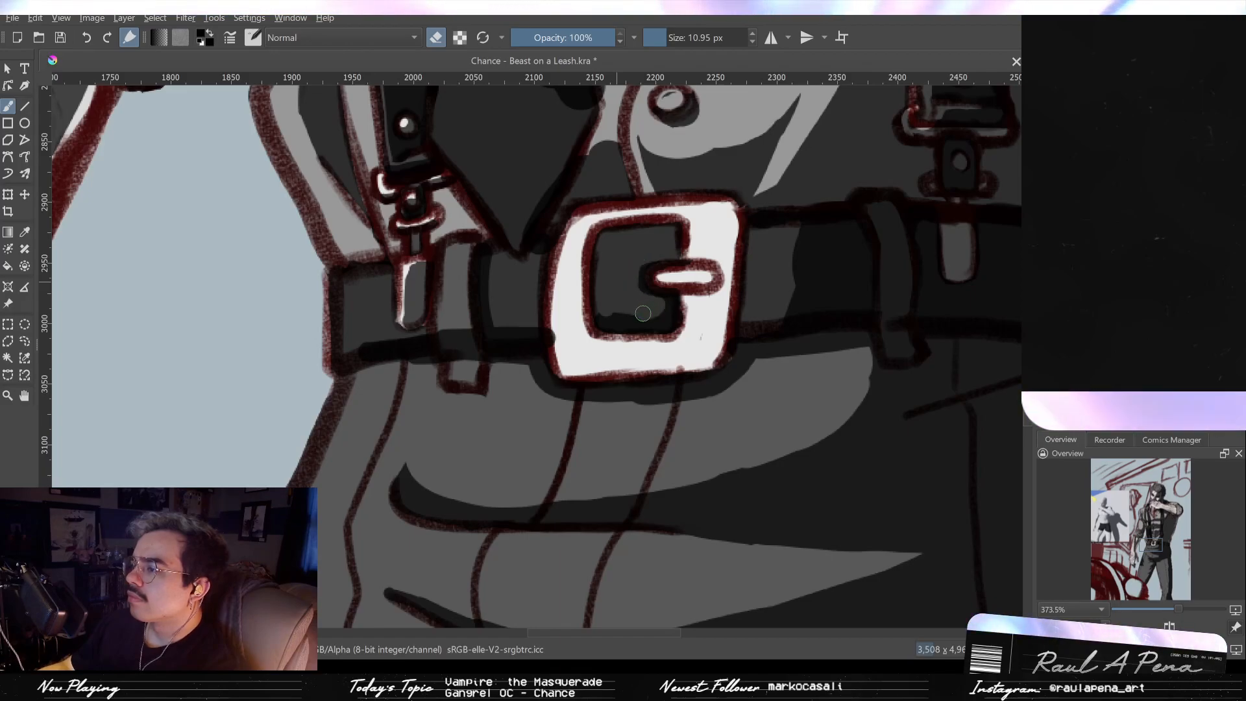
key("e")
Step: Shade the buckle frame's inner left, outer right and lower edges plus the prong, using brushes of 15.49, 5.53 and 26.68 px
left_click_drag(574, 321, 590, 235)
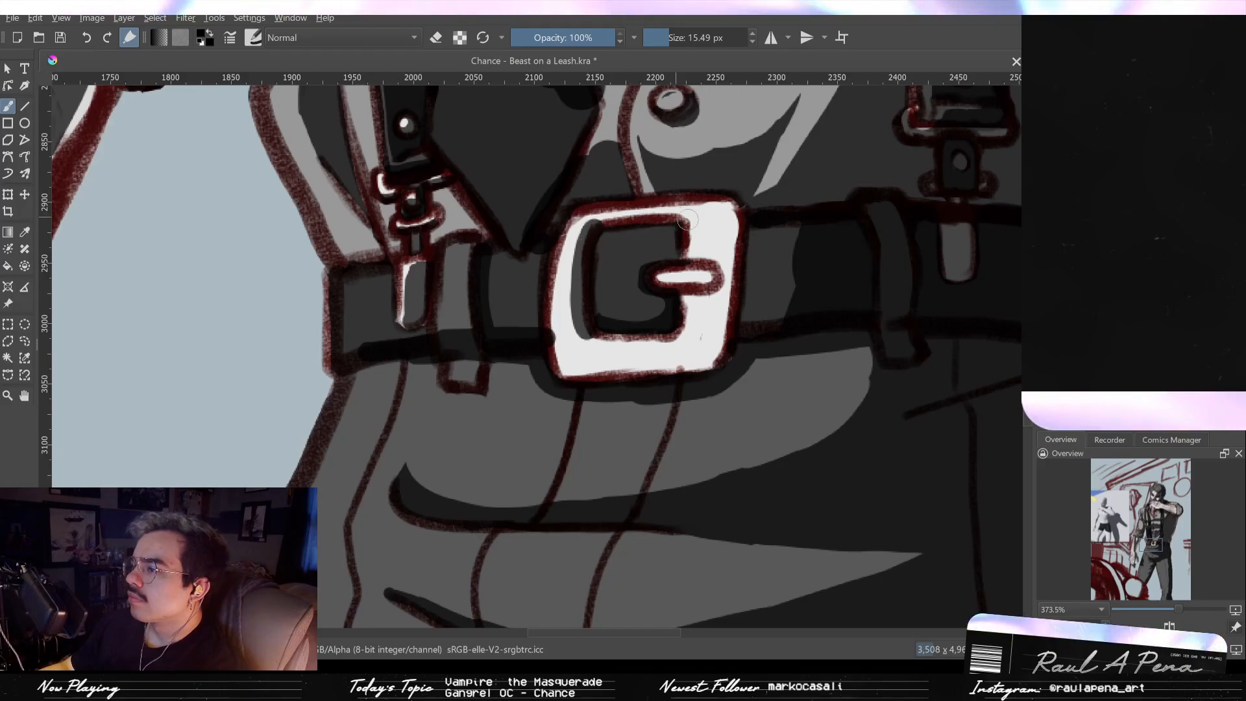
left_click_drag(730, 198, 701, 370)
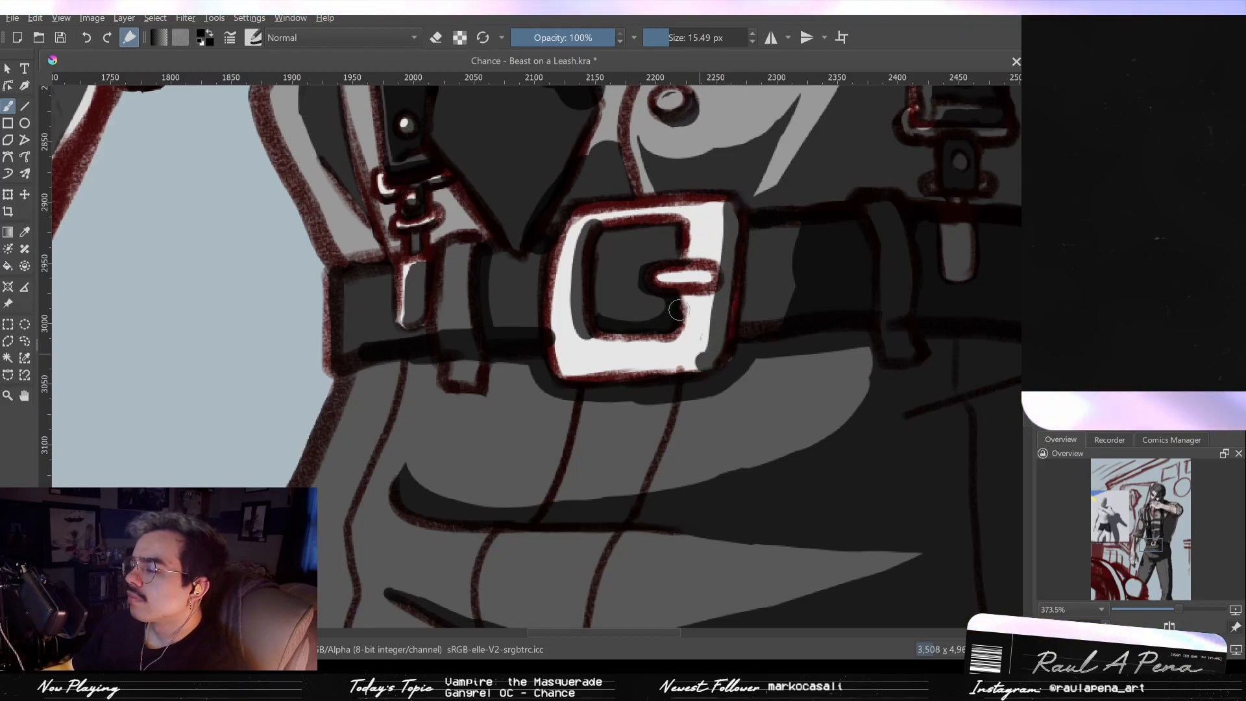
left_click_drag(670, 282, 672, 282)
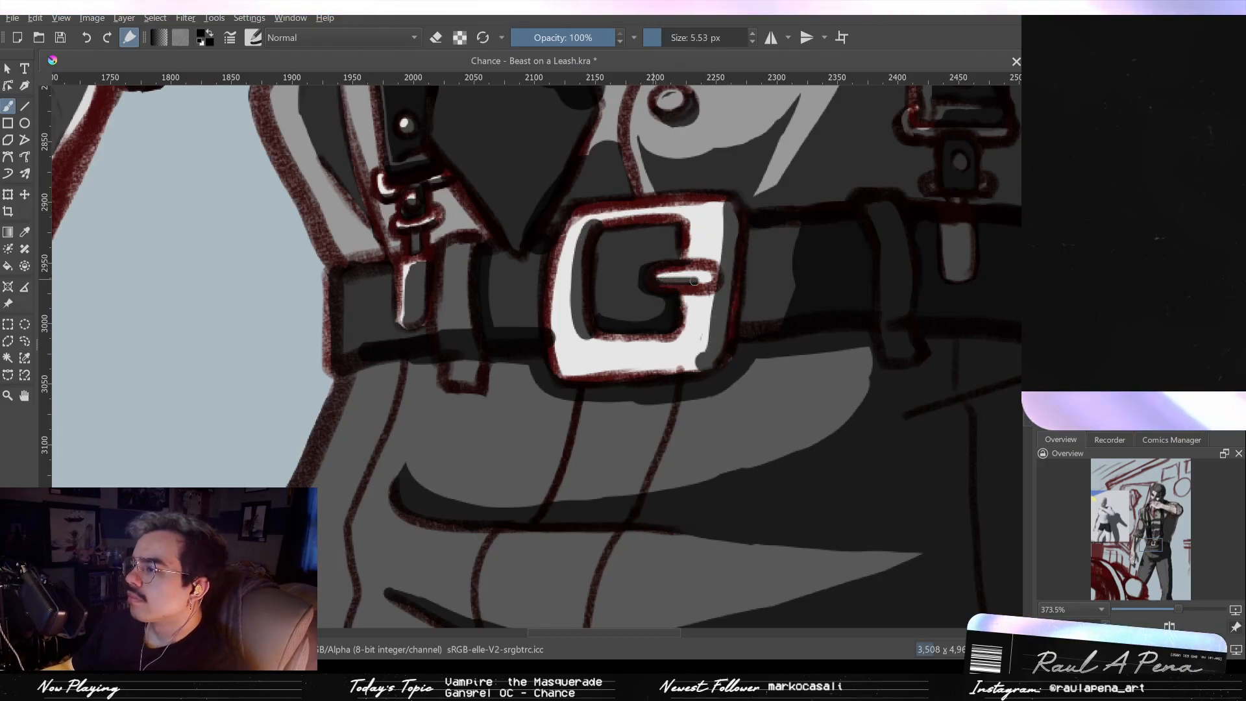
left_click_drag(594, 355, 541, 339)
mouse_move(581, 375)
left_mouse_down()
mouse_move(620, 380)
mouse_move(555, 343)
mouse_move(602, 368)
mouse_move(556, 350)
mouse_move(655, 373)
mouse_move(574, 363)
mouse_move(700, 357)
left_mouse_up()
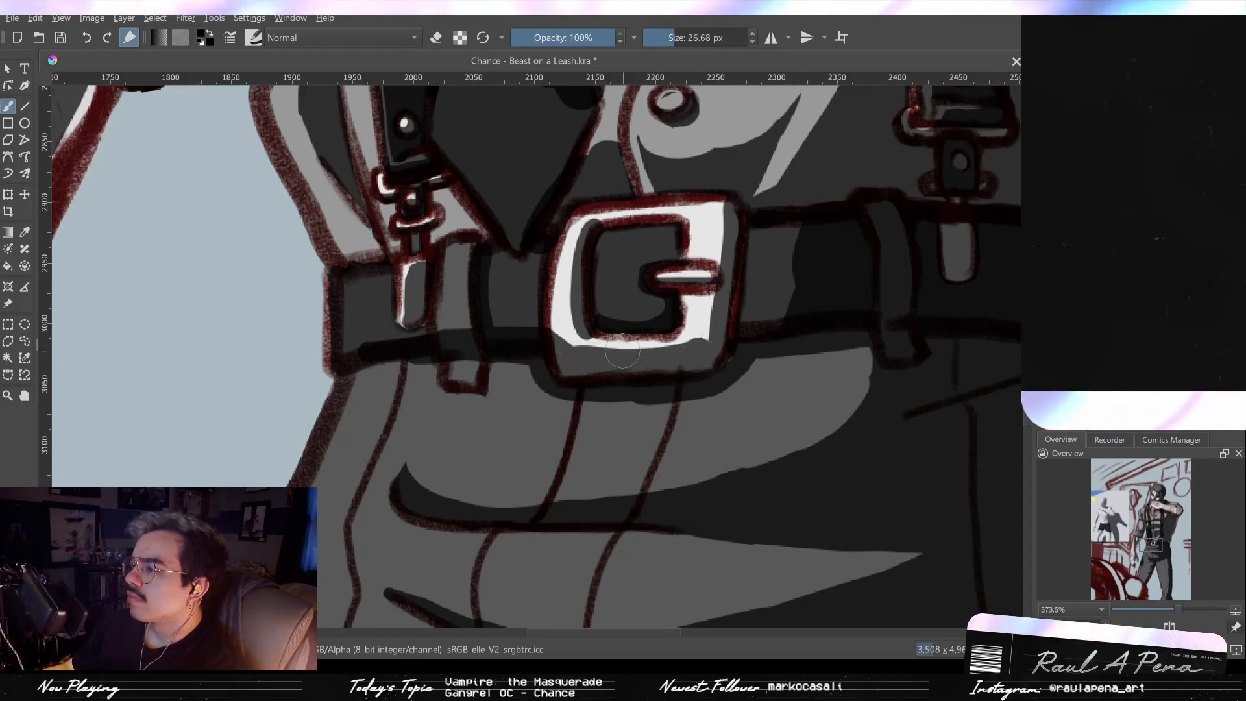
Step: Shade the frame near the prong with an 11.80 px brush and round the buckle's highlights with 10.95 and 14.54 px erasers
mouse_move(613, 234)
left_mouse_down()
mouse_move(595, 231)
mouse_move(626, 225)
left_mouse_up()
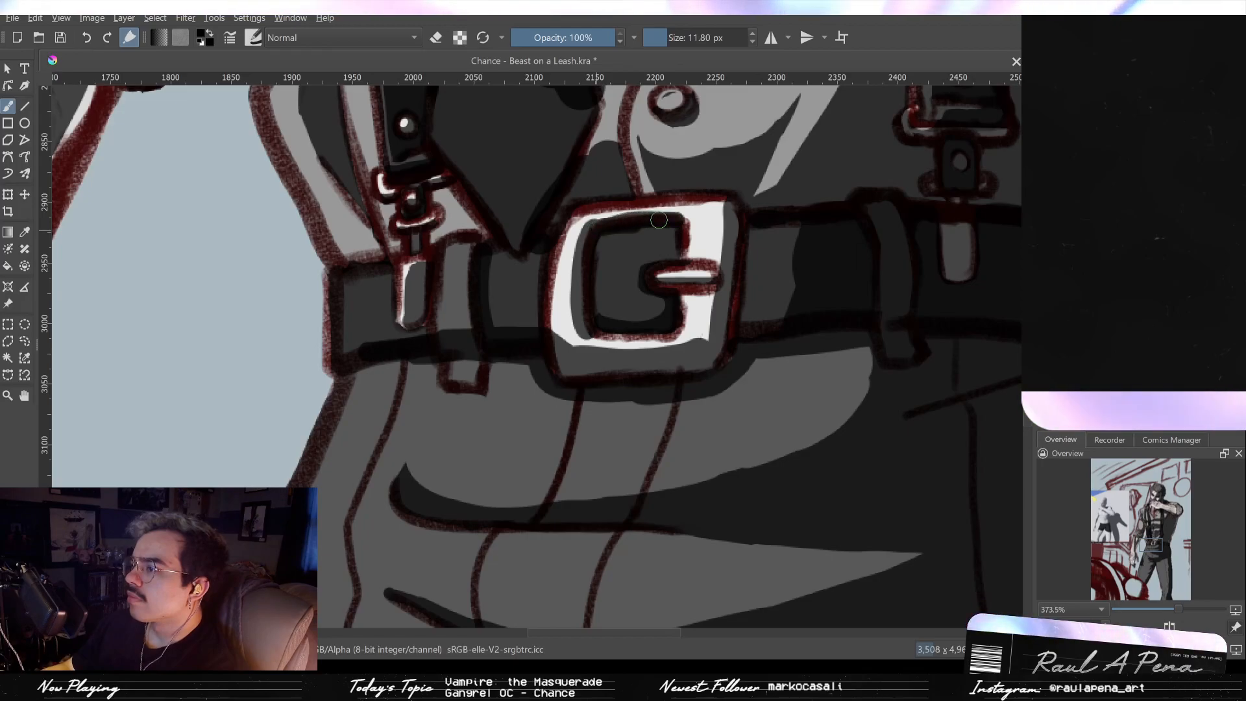
mouse_move(667, 219)
left_mouse_down()
mouse_move(710, 225)
mouse_move(723, 195)
mouse_move(719, 276)
left_mouse_up()
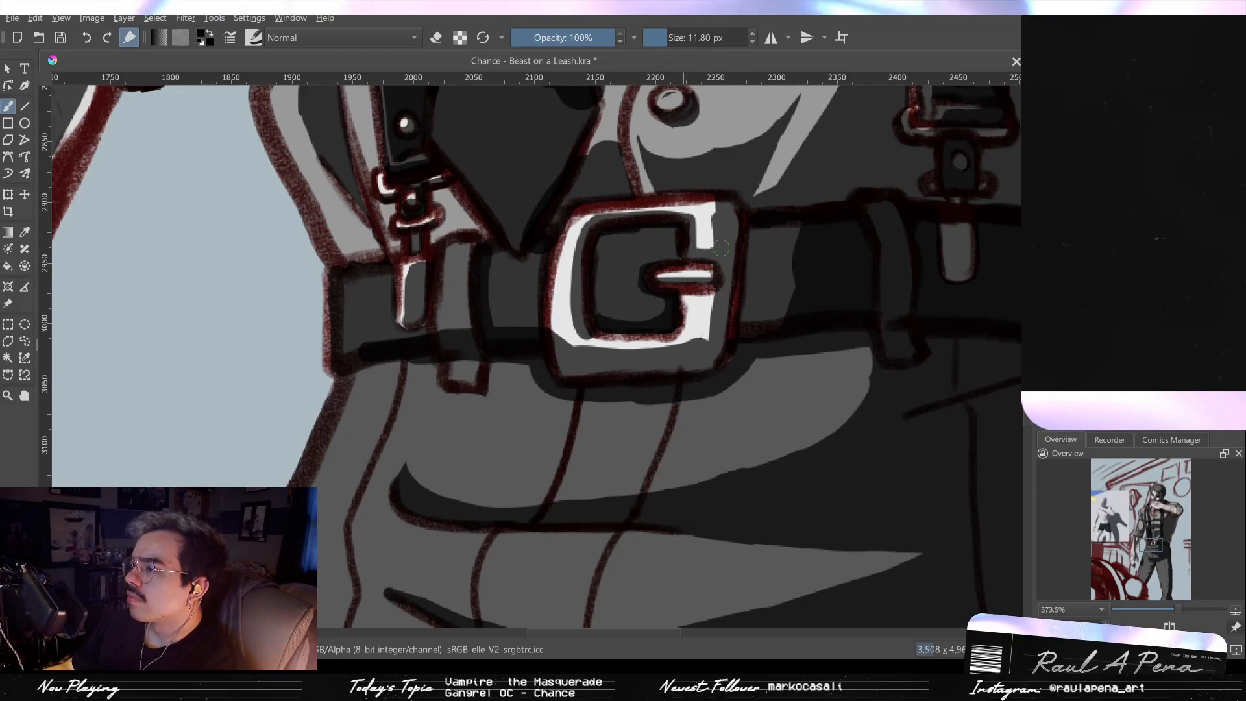
key("e")
left_click_drag(715, 209, 710, 241)
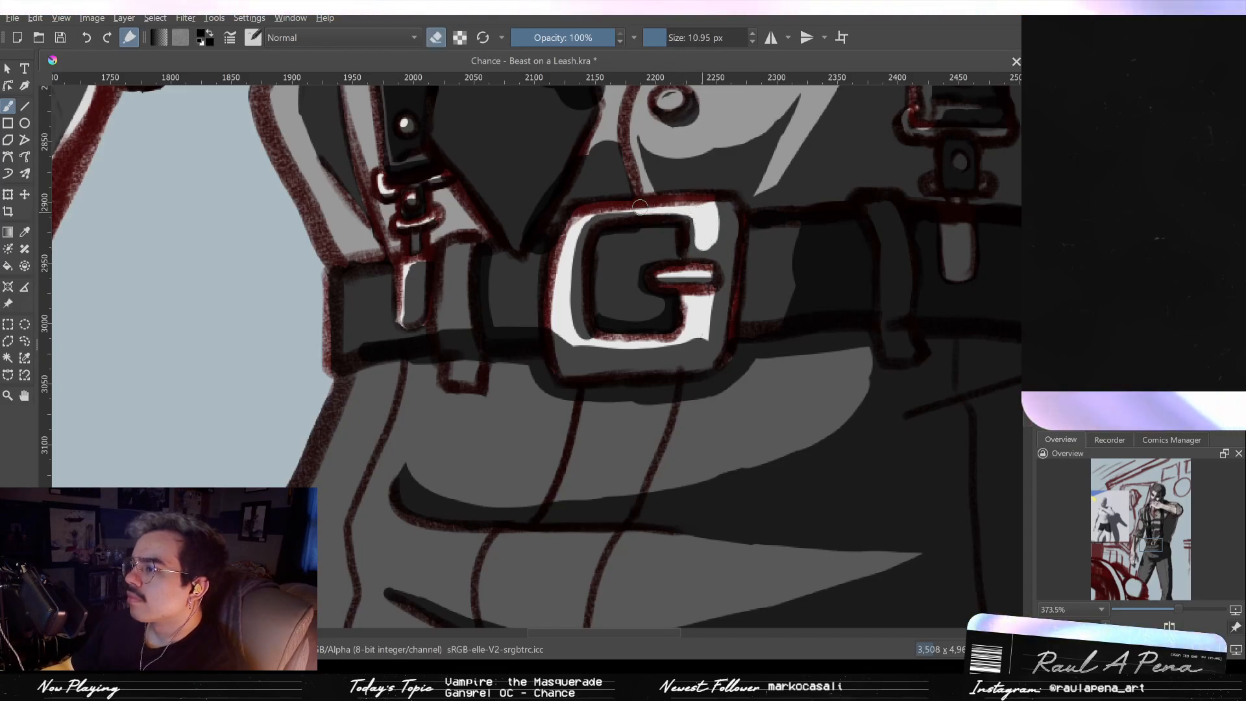
mouse_move(558, 329)
left_mouse_down()
mouse_move(573, 355)
mouse_move(557, 333)
mouse_move(590, 356)
mouse_move(602, 356)
mouse_move(566, 344)
mouse_move(633, 351)
mouse_move(593, 354)
mouse_move(697, 334)
left_mouse_up()
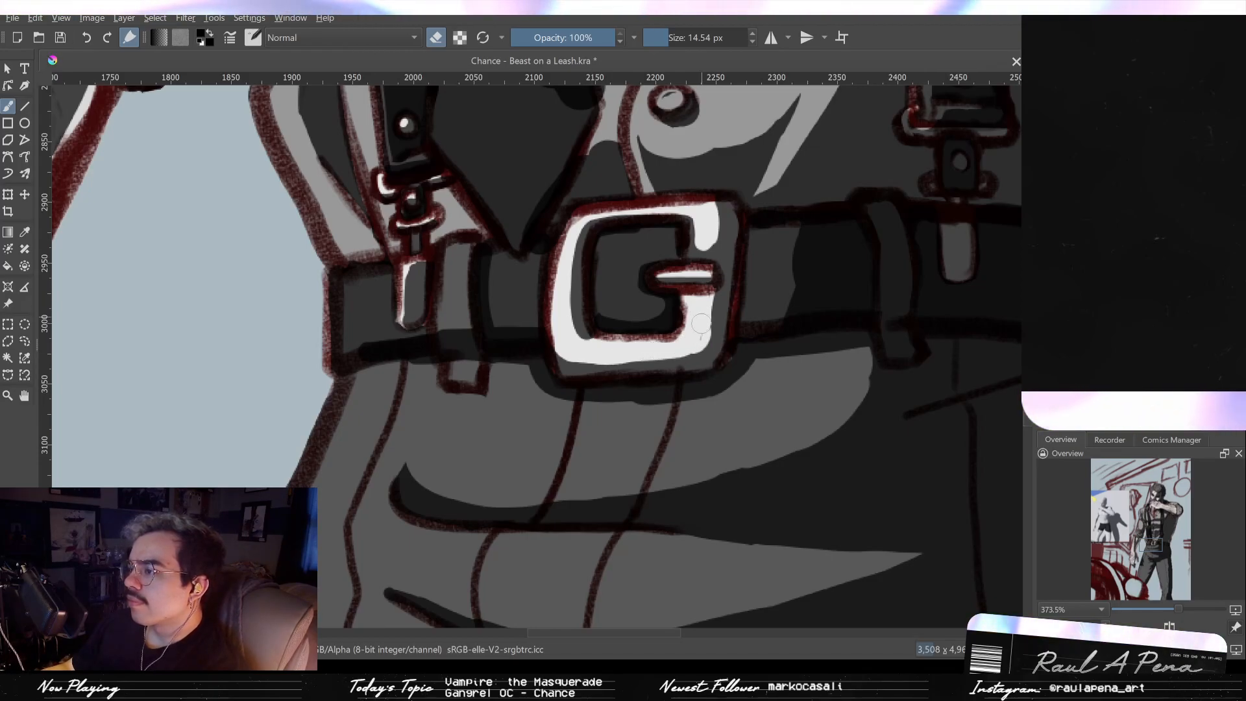
Step: Add small shadow marks on the raised hand near the thumb and wrist with an 11.80 px brush, following the reference figure
scroll(689, 341, "down", 6)
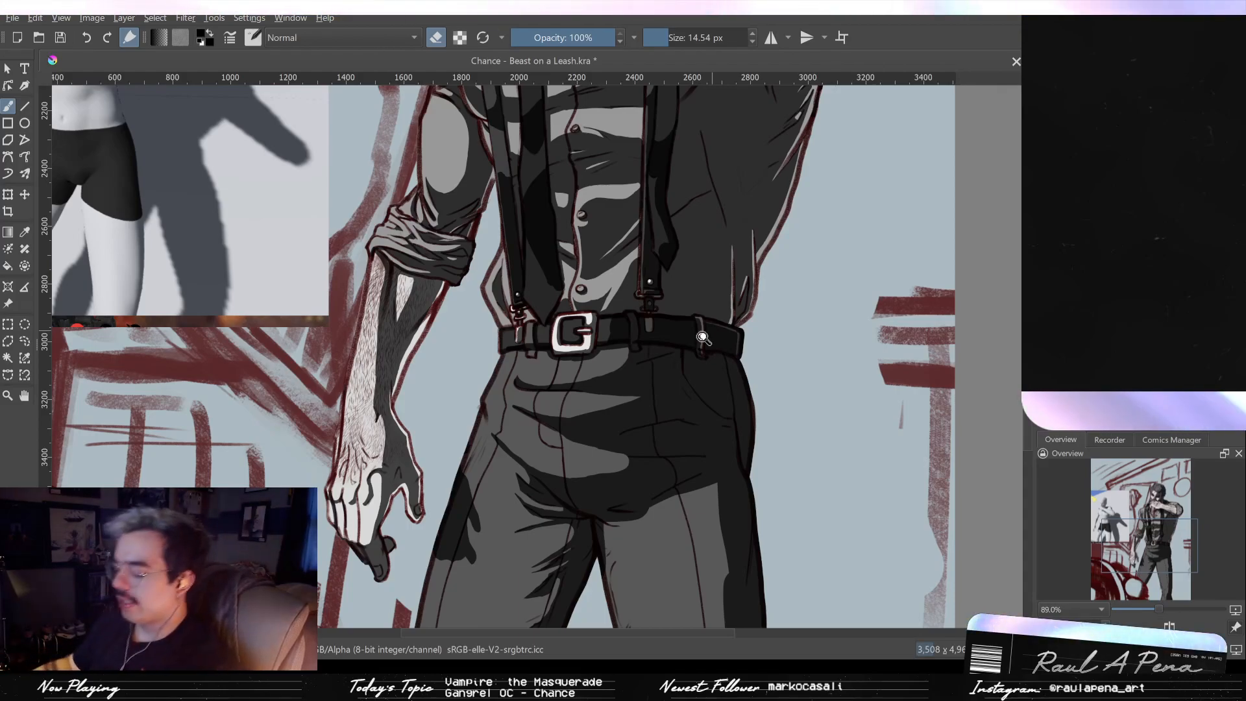
left_click_drag(715, 353, 710, 283)
left_click_drag(606, 281, 556, 442)
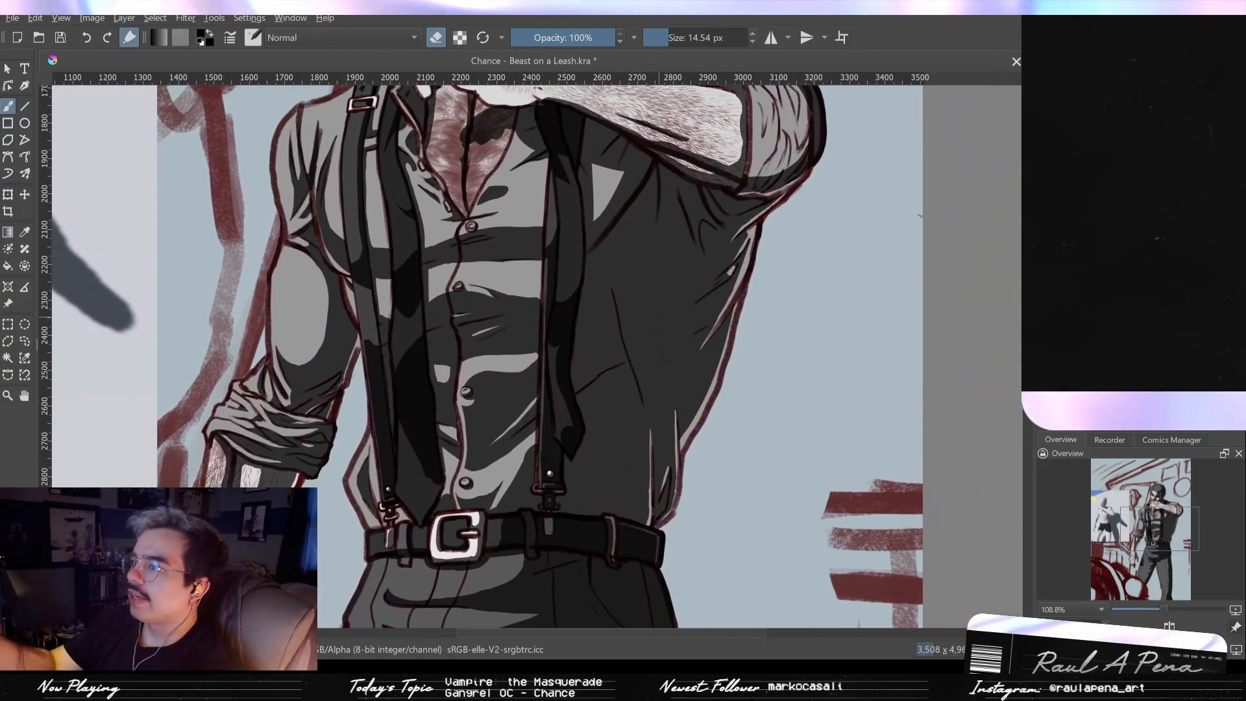
left_click_drag(578, 156, 379, 357)
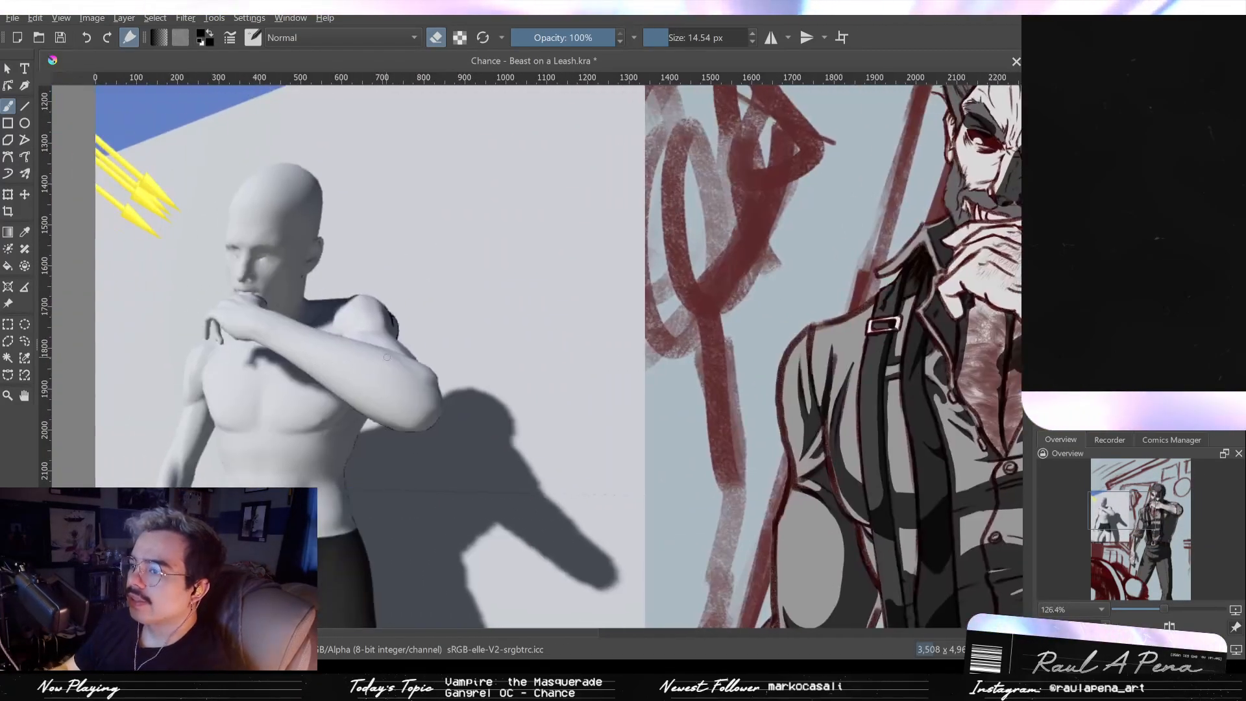
left_click_drag(744, 308, 567, 311)
left_click_drag(763, 264, 806, 292)
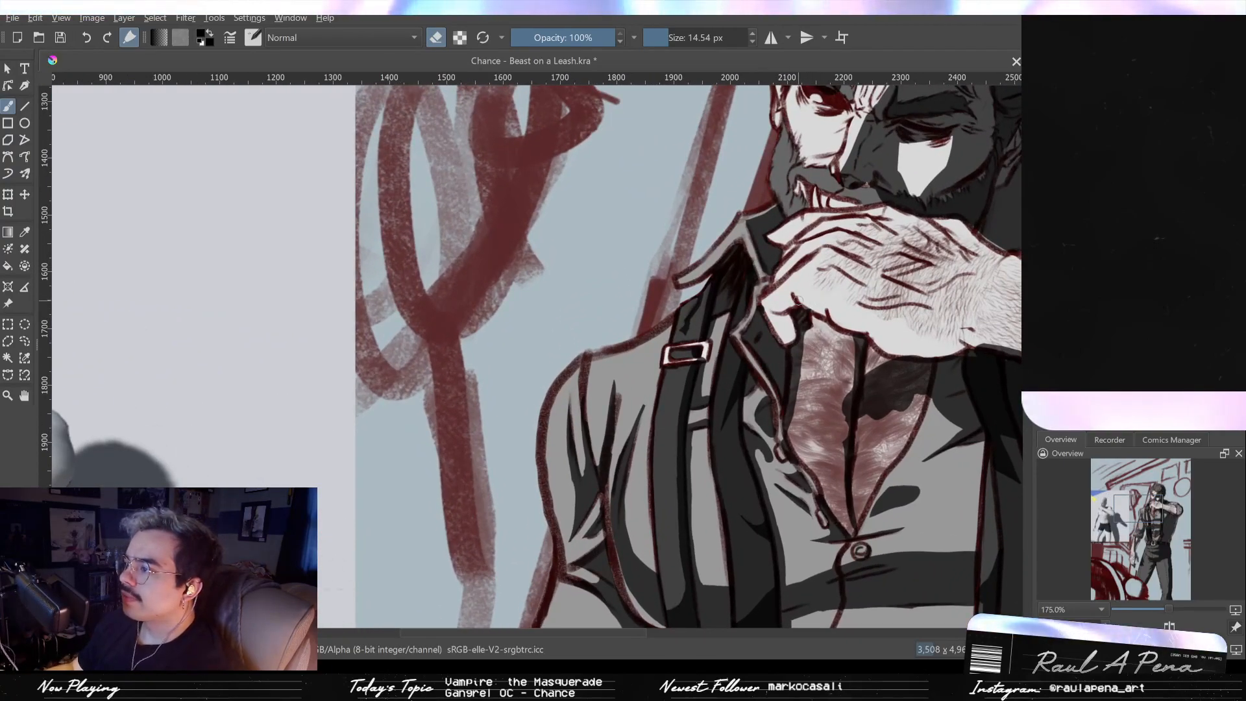
key("e")
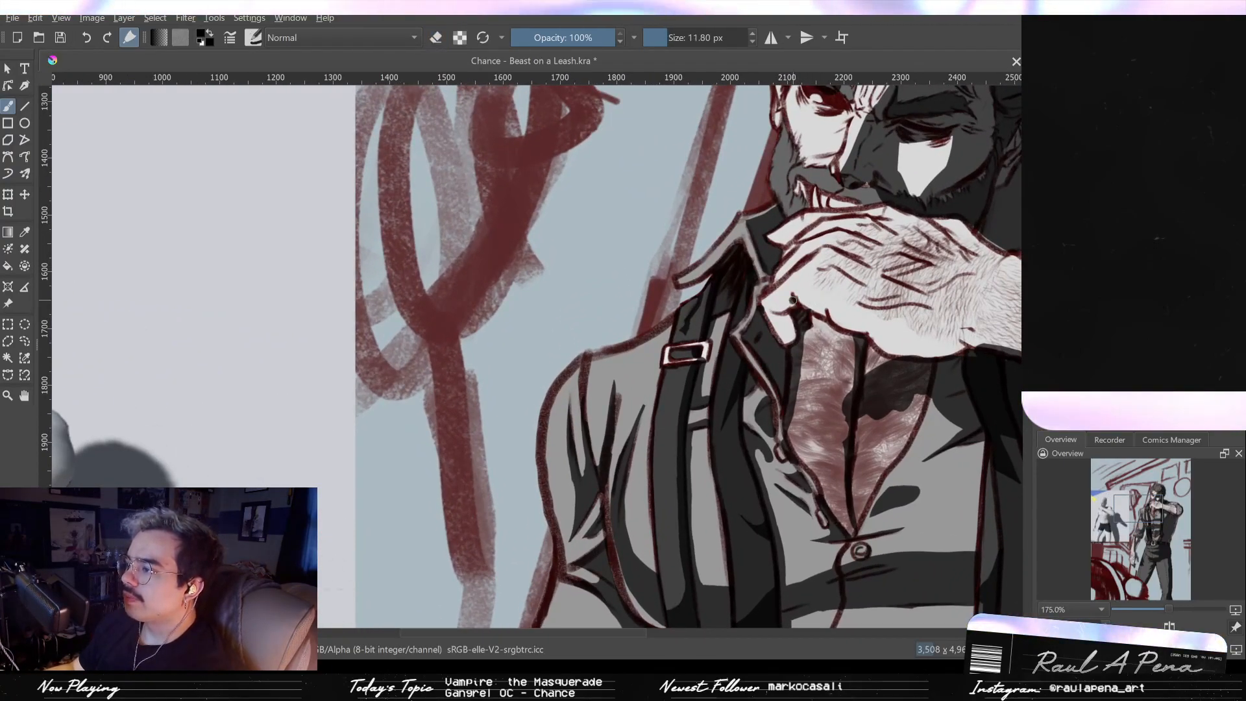
mouse_move(785, 305)
left_mouse_down()
mouse_move(817, 358)
mouse_move(803, 362)
left_mouse_up()
left_click_drag(901, 346, 862, 335)
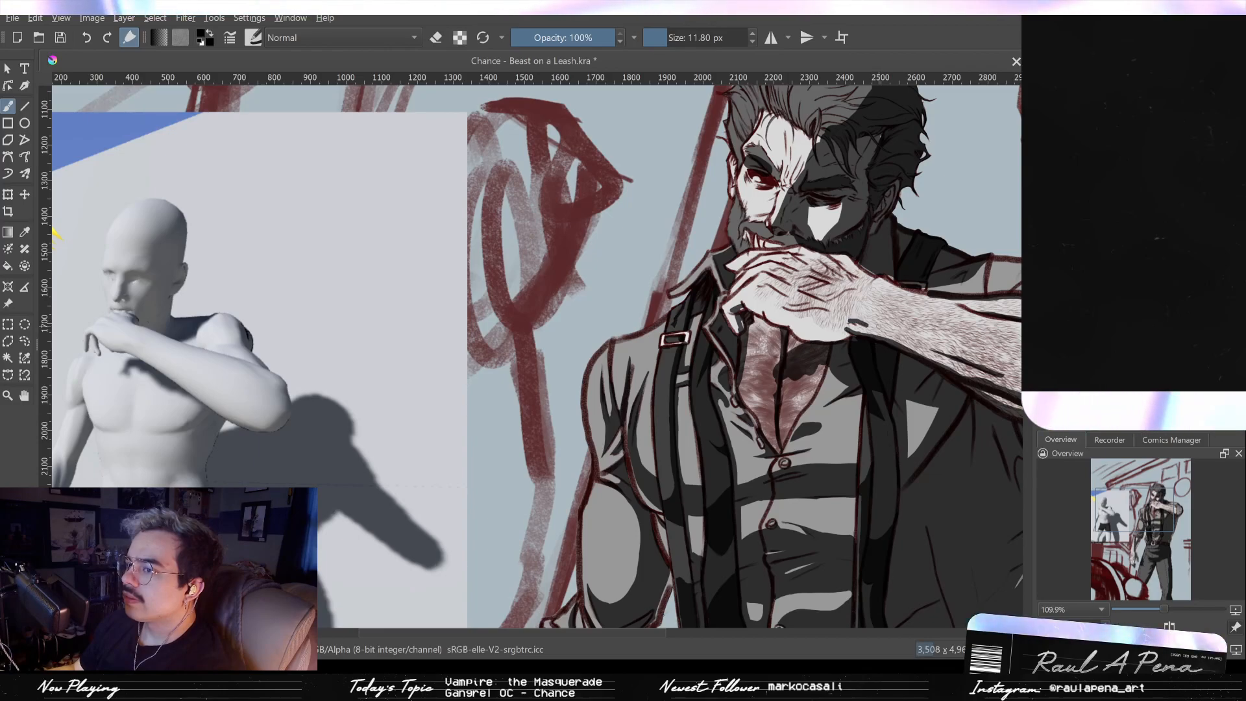
Step: Paint dark grey shadow along the hand's upper edge below the beard and on the upper finger creases with the 11.80 px brush
left_click_drag(880, 326, 881, 358)
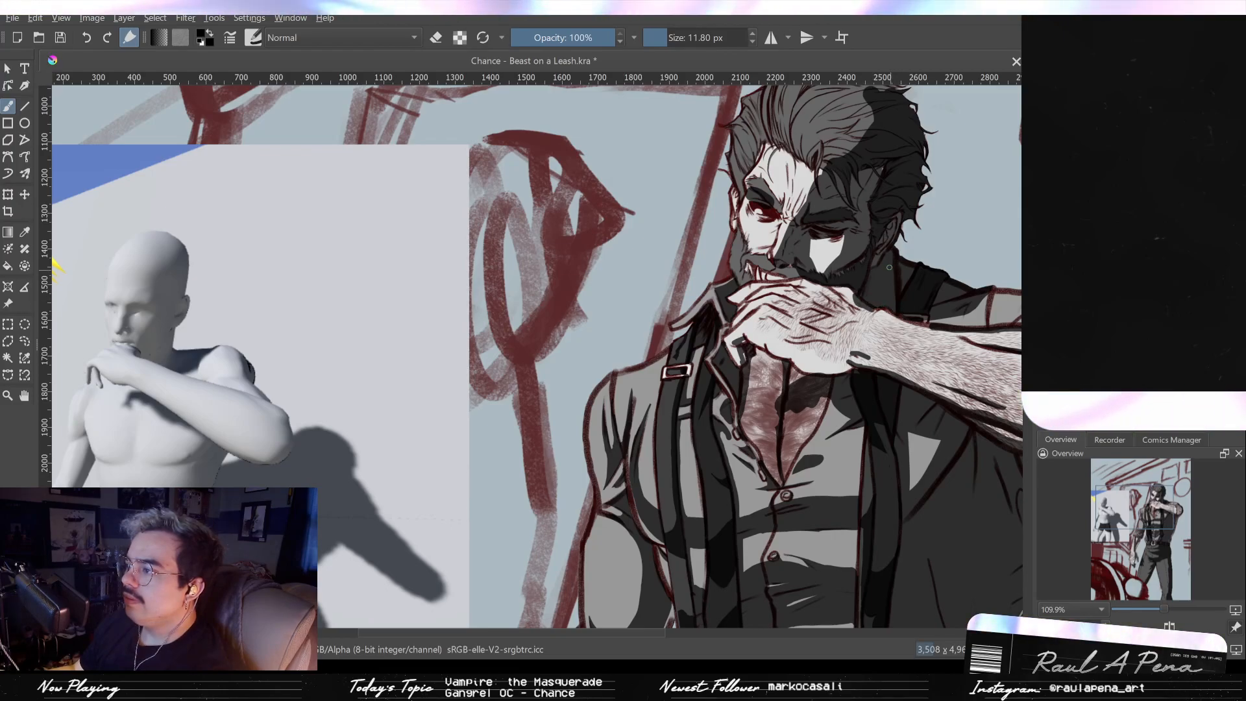
left_click_drag(851, 301, 849, 267)
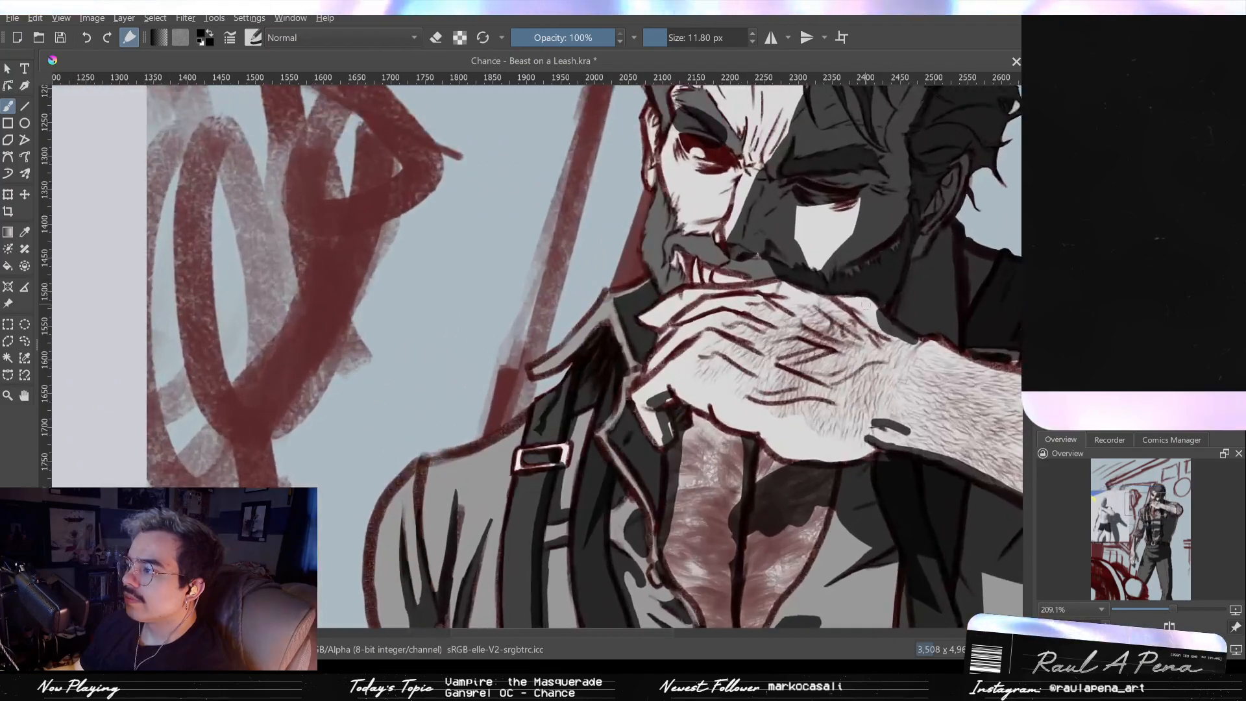
left_click_drag(876, 312, 990, 320)
left_click_drag(990, 320, 912, 355)
left_click_drag(905, 330, 838, 270)
mouse_move(883, 305)
left_mouse_down()
mouse_move(872, 330)
mouse_move(854, 326)
mouse_move(943, 342)
left_mouse_up()
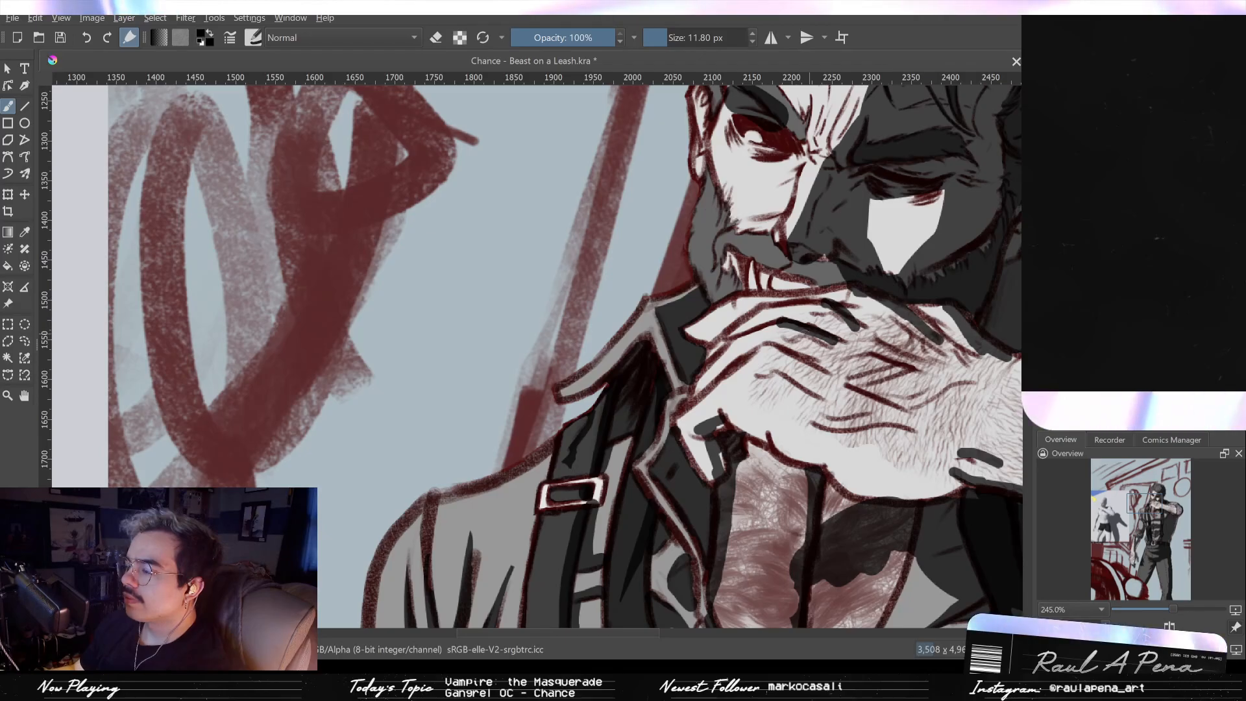
Step: Paint thick dark shadow strokes along the creases between the fingers, extending the uppermost one toward the fingertips
left_click_drag(770, 347, 843, 374)
mouse_move(844, 350)
left_mouse_down()
mouse_move(859, 426)
mouse_move(816, 375)
mouse_move(711, 340)
mouse_move(737, 334)
left_mouse_up()
key("e")
key("e")
left_click_drag(795, 361, 845, 393)
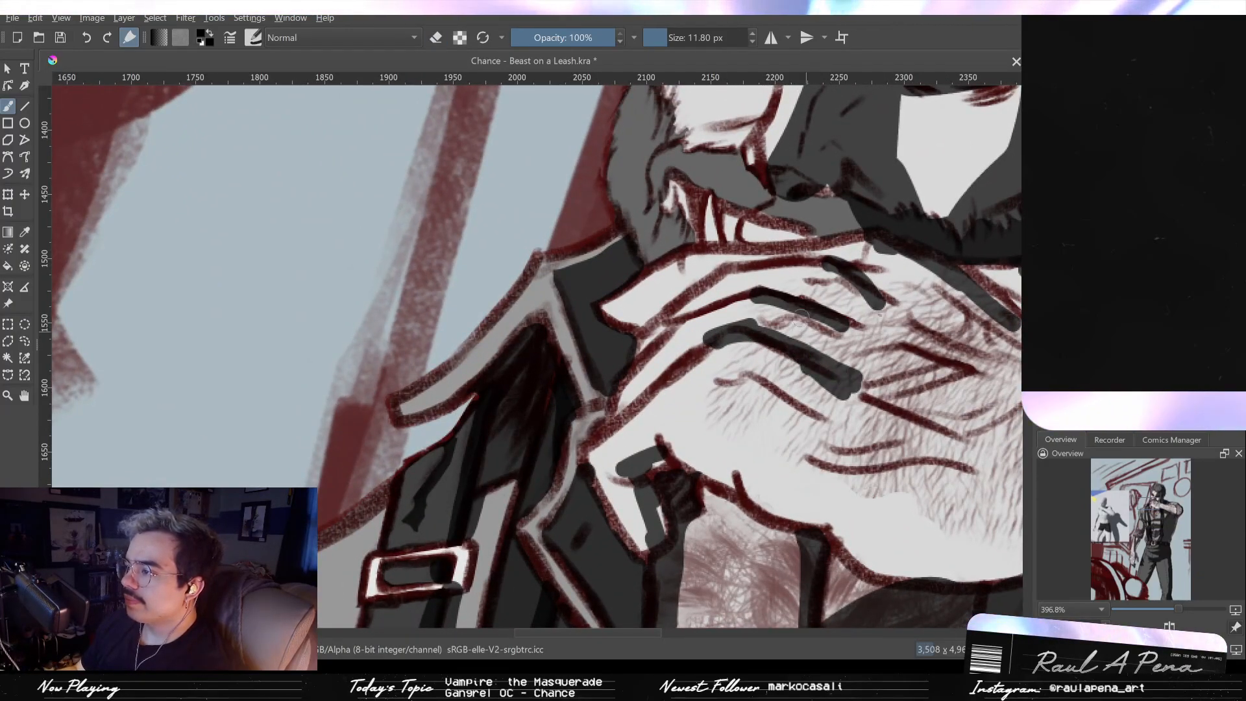
left_click_drag(801, 312, 764, 342)
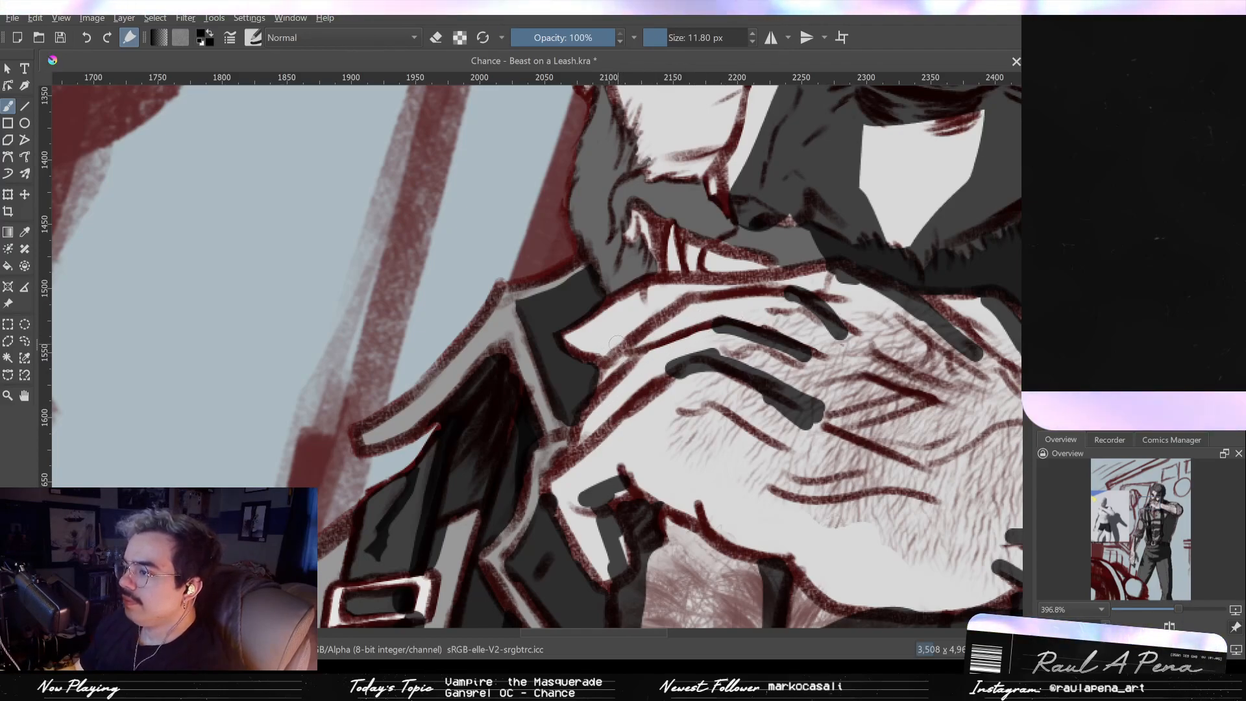
left_click_drag(767, 300, 789, 297)
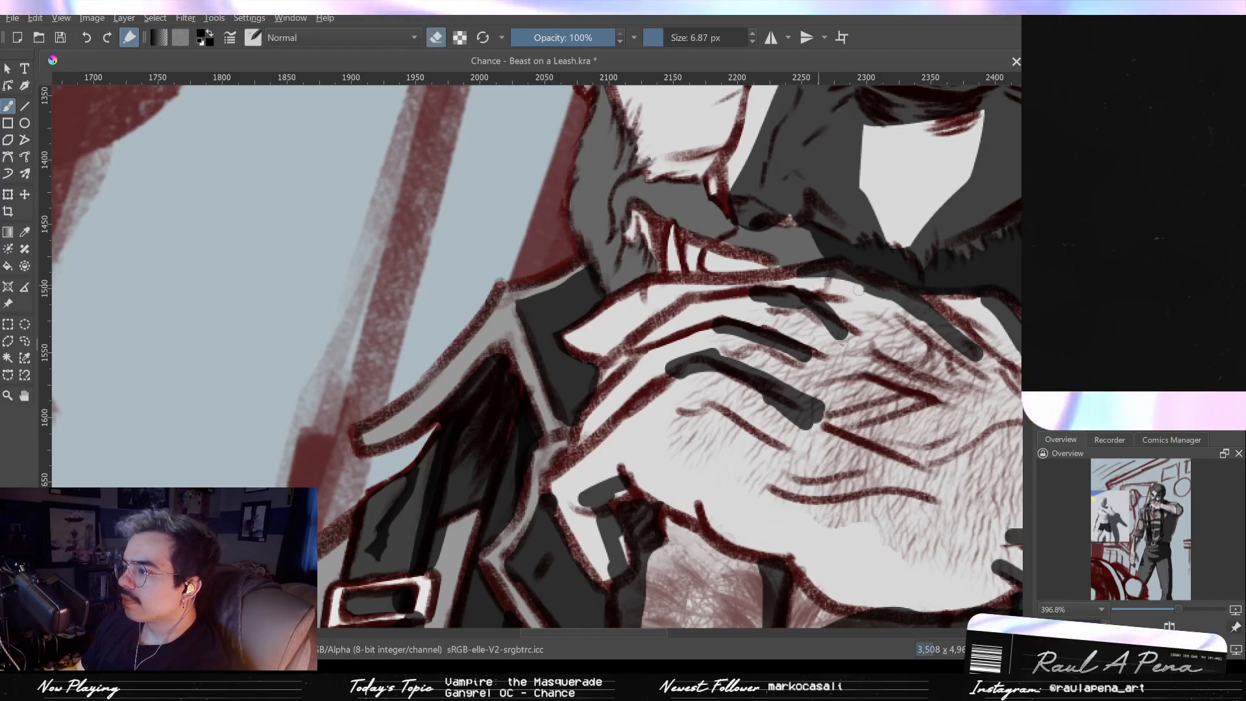
Step: Extend the dark shadow from below the beard across the back of the hand to the wrist, refining its edges with the eraser
left_click_drag(902, 305, 779, 282)
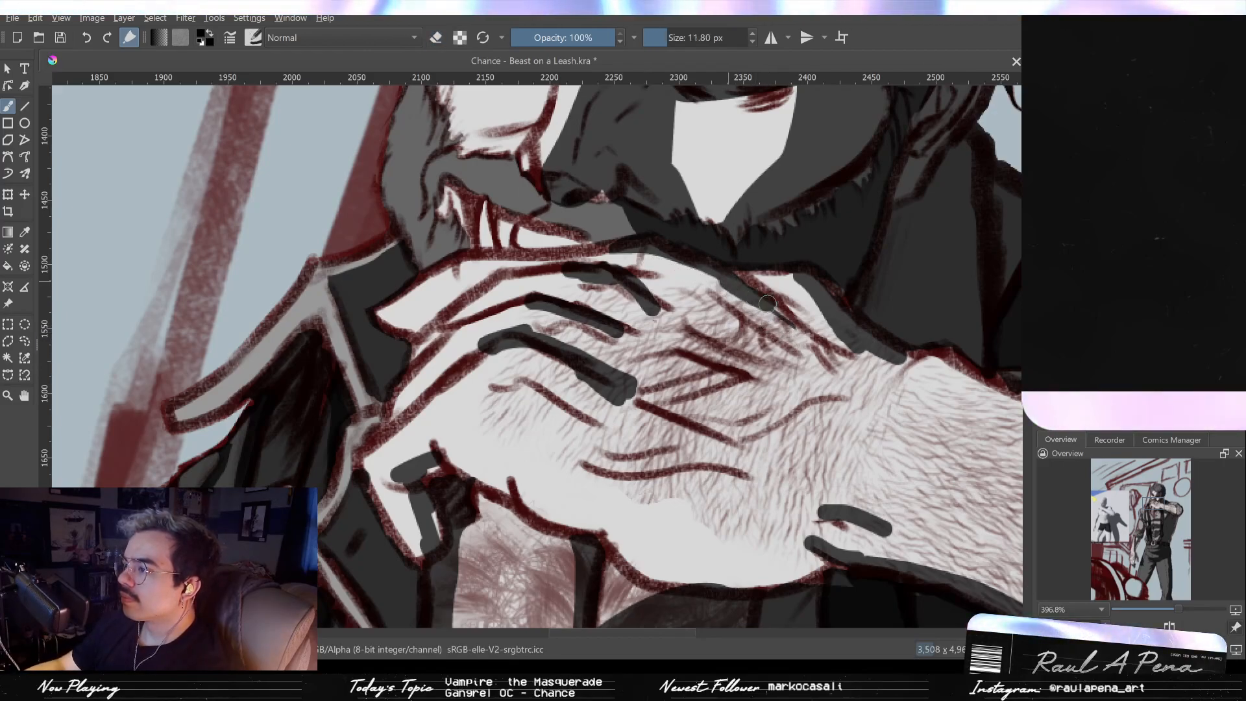
key("e")
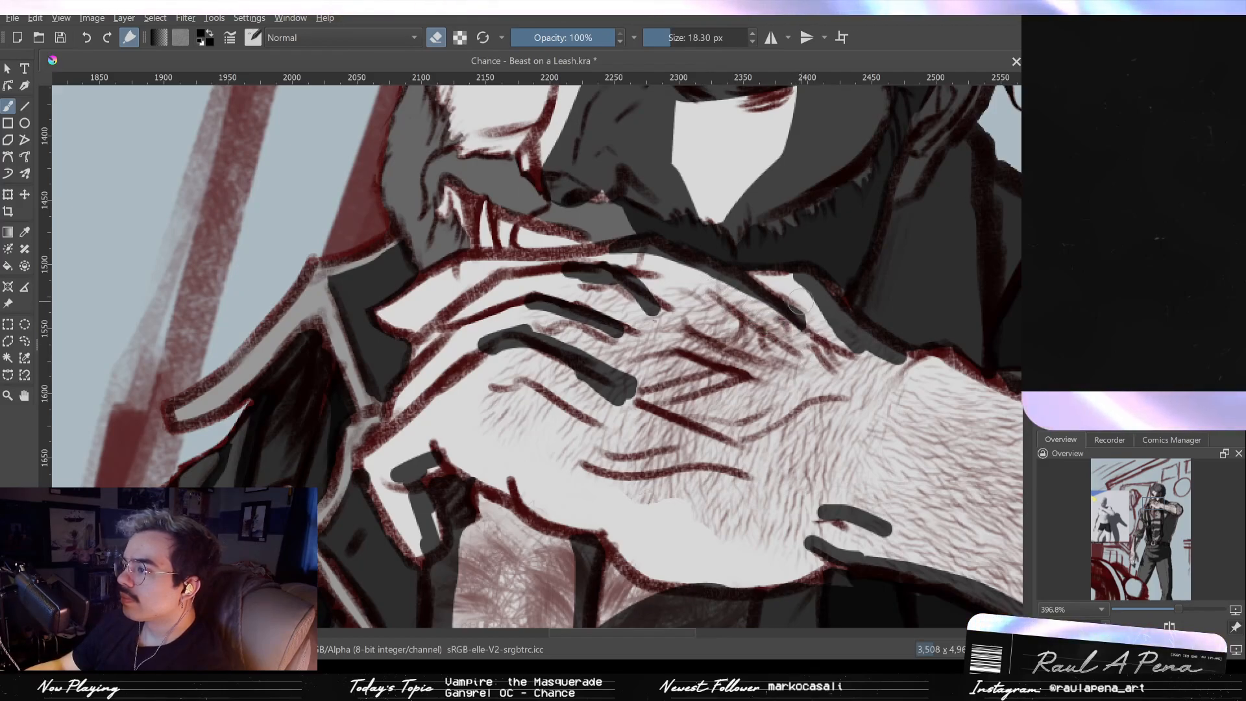
key("e")
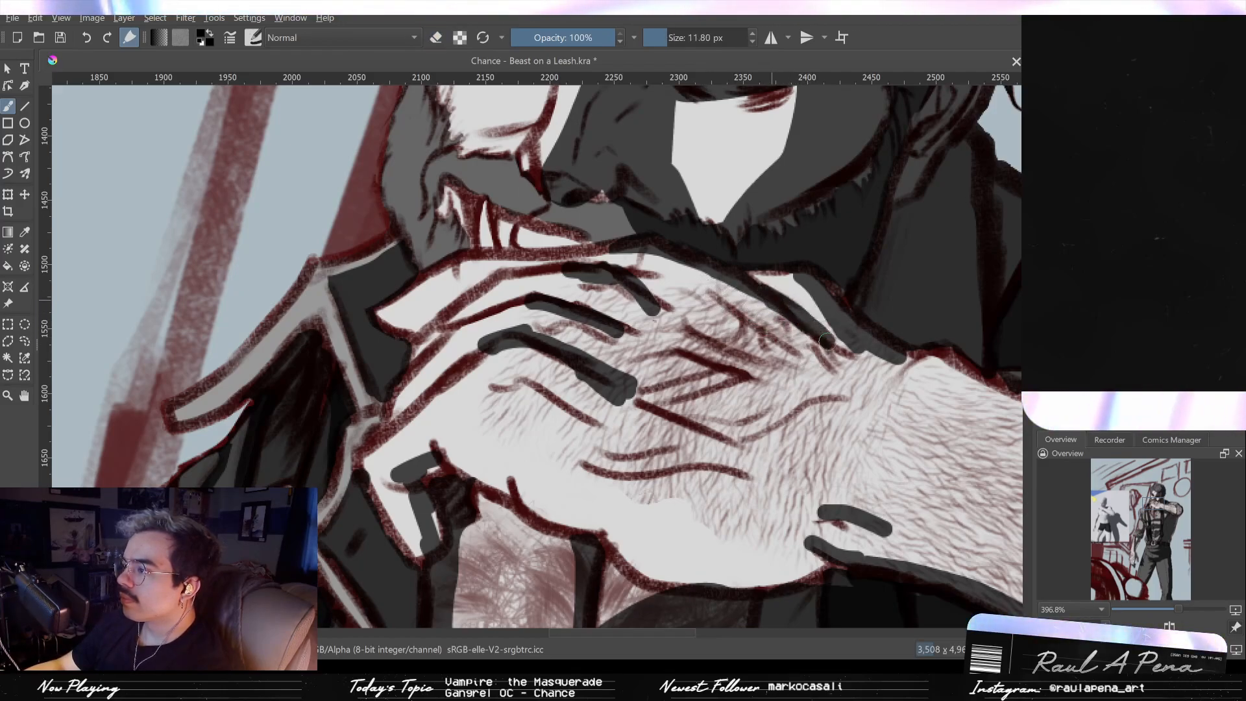
key("e")
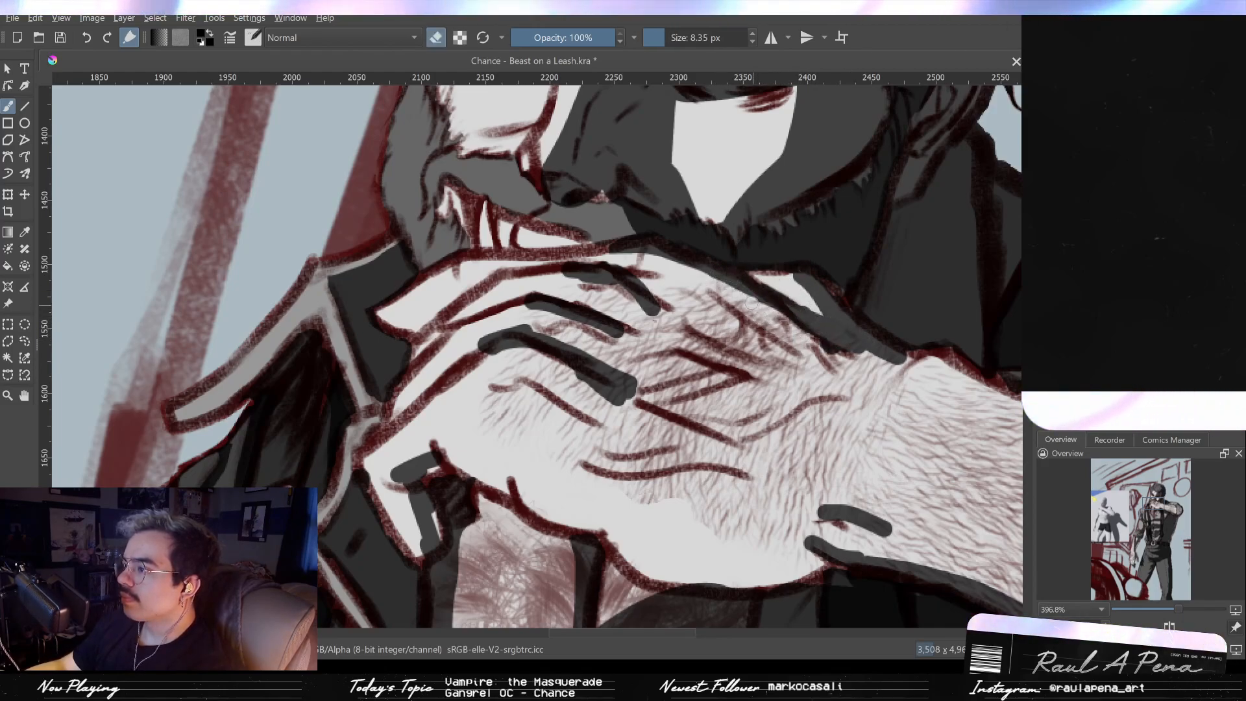
key("e")
key("ctrl+z")
mouse_move(763, 299)
left_mouse_down()
mouse_move(797, 321)
mouse_move(835, 382)
left_mouse_up()
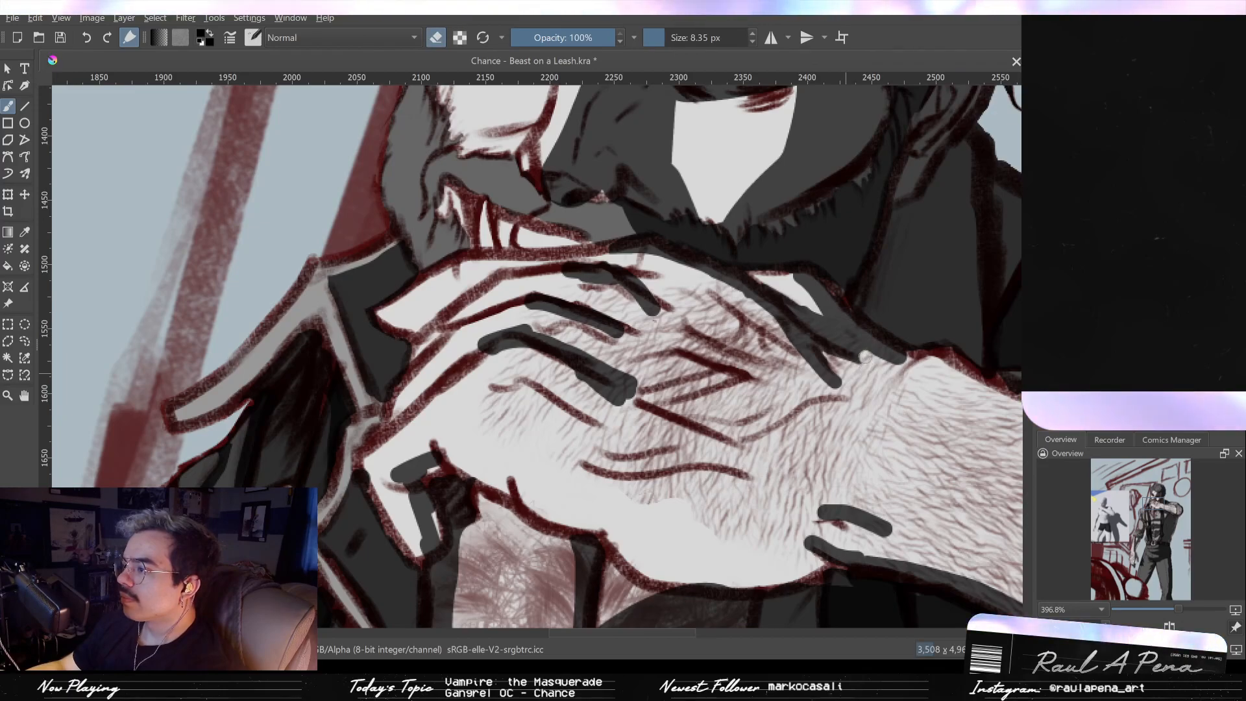
Step: Thin the shadow strokes on the middle and lower finger creases and taper the lower one to a point
key("e")
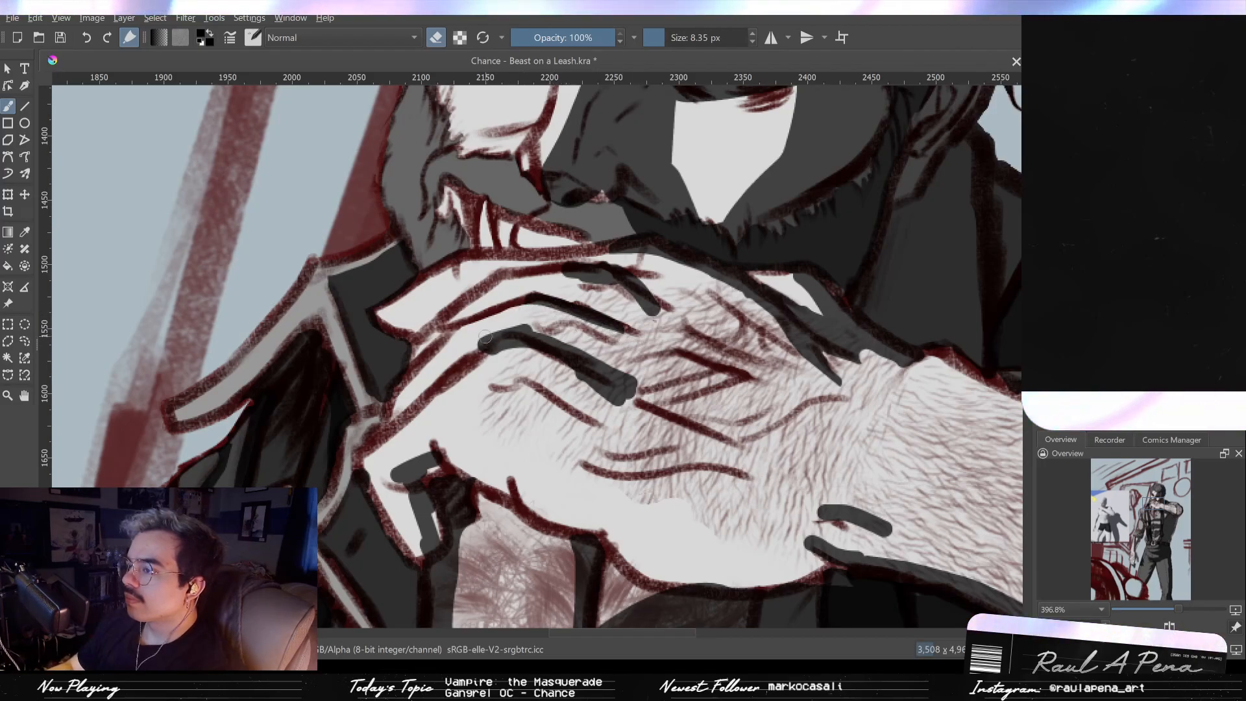
mouse_move(496, 329)
left_mouse_down()
mouse_move(541, 323)
mouse_move(529, 320)
mouse_move(573, 337)
left_mouse_up()
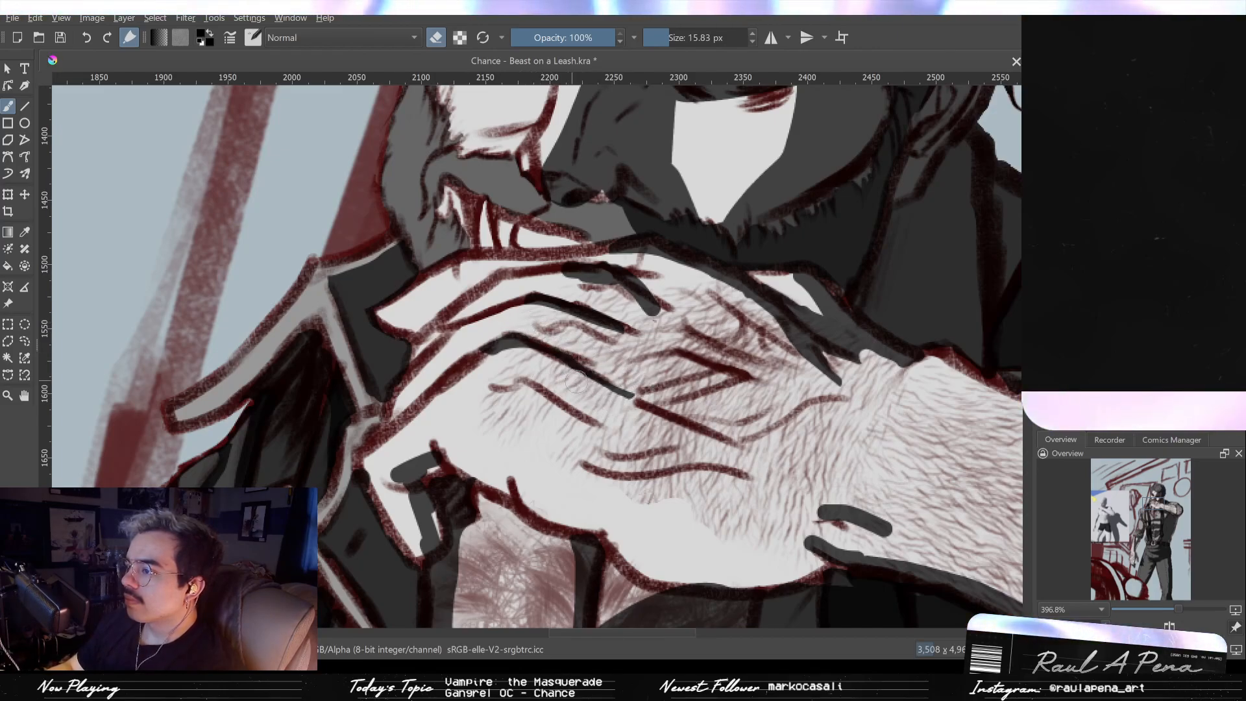
mouse_move(461, 366)
left_mouse_down()
mouse_move(495, 352)
mouse_move(573, 364)
left_mouse_up()
key("e")
left_click_drag(519, 300, 643, 350)
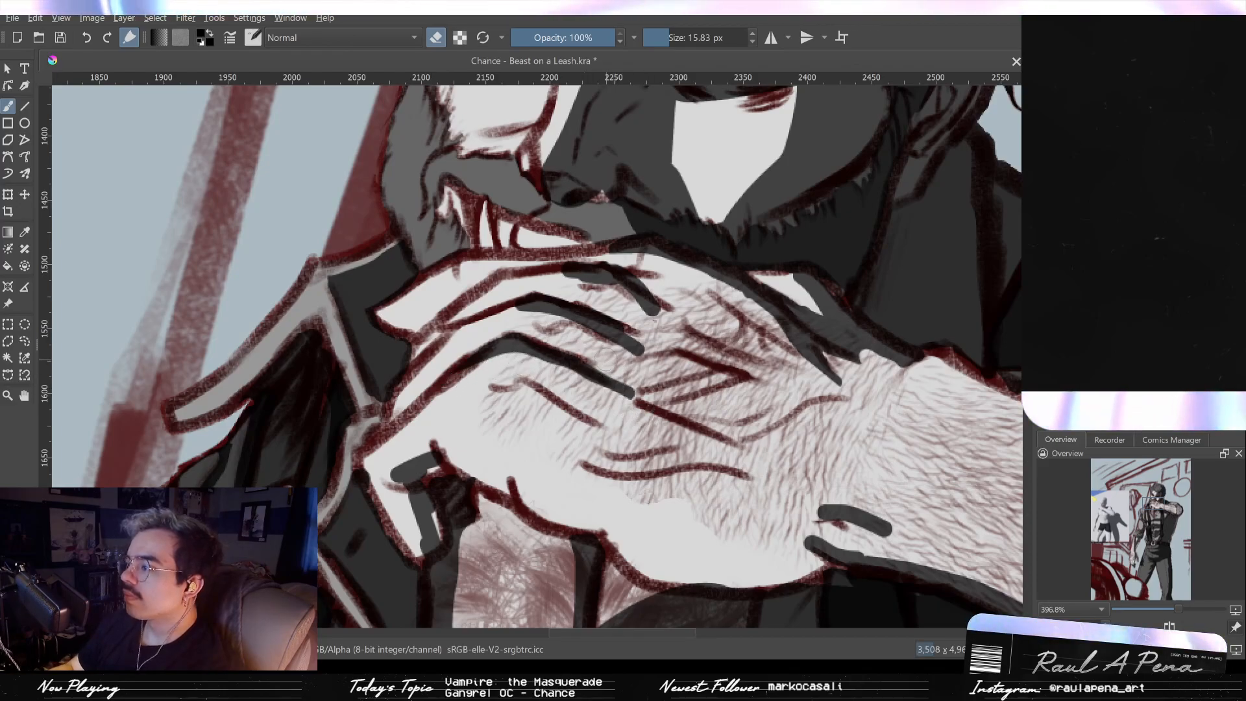
left_click_drag(596, 354, 644, 379)
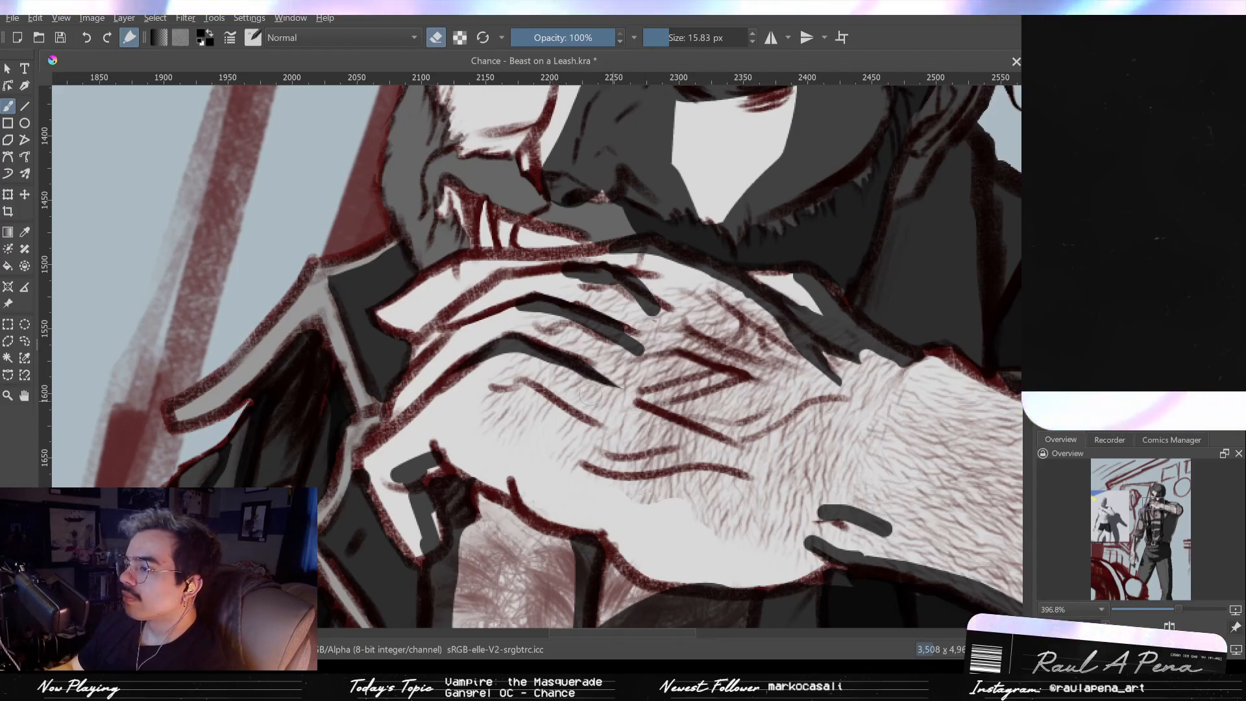
Step: Lengthen and taper the uppermost finger crease's shadow, and try thinning the shadow tip near the wrist
left_click_drag(527, 318, 604, 333)
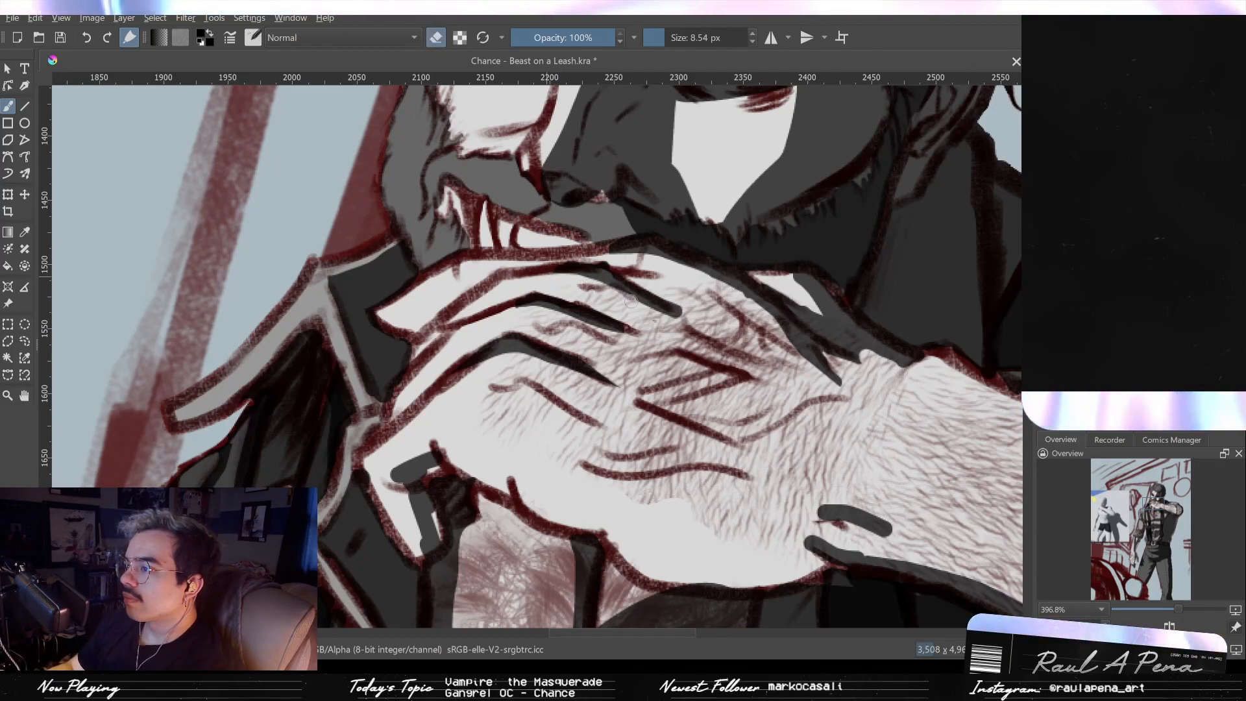
mouse_move(692, 344)
left_mouse_down()
mouse_move(690, 320)
mouse_move(720, 319)
mouse_move(620, 332)
mouse_move(739, 338)
left_mouse_up()
left_click_drag(588, 300, 638, 346)
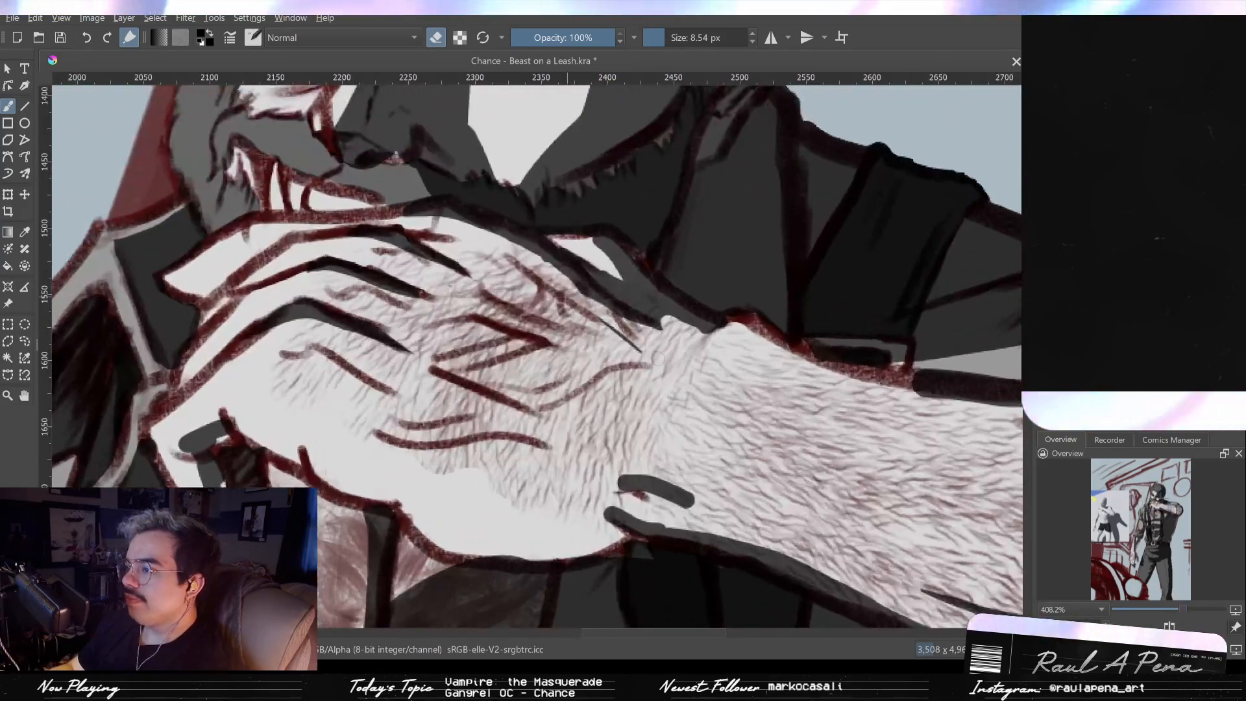
key("ctrl+z")
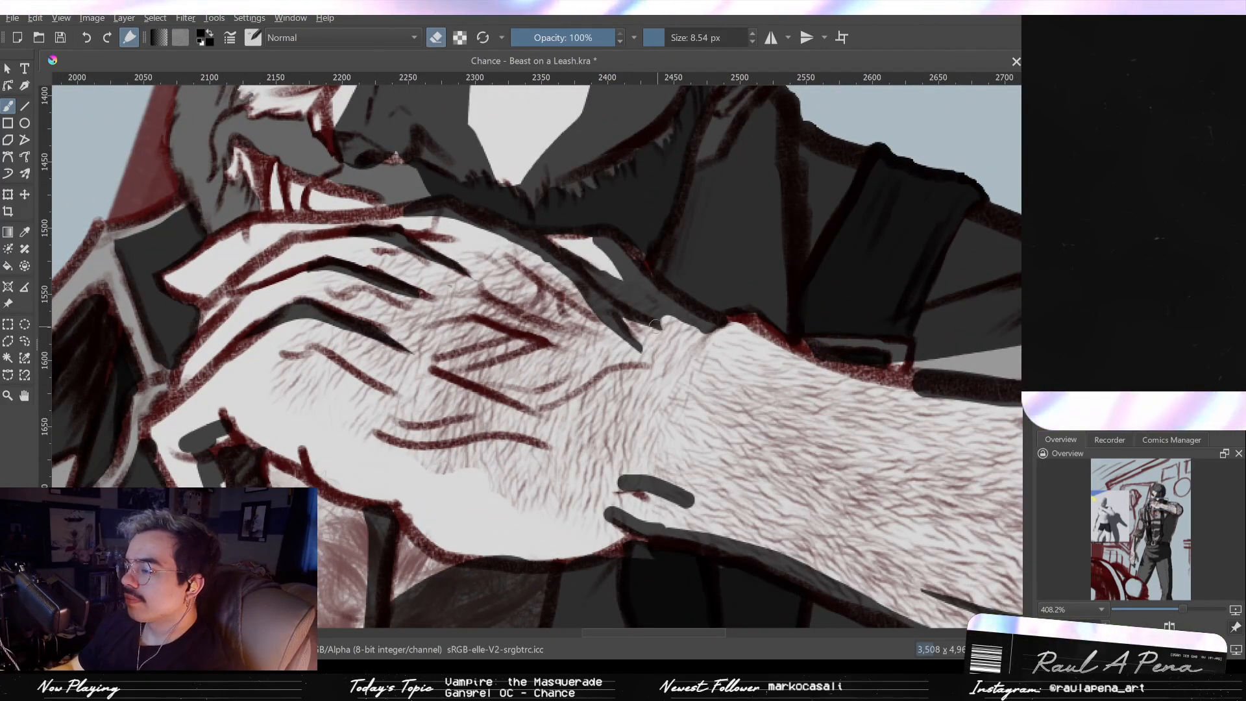
Step: Paint shadow along the forearm's upper edge with a 15.28 px brush and erase its overspill on the sleeve beside the strap buckle
left_click_drag(654, 322, 657, 300)
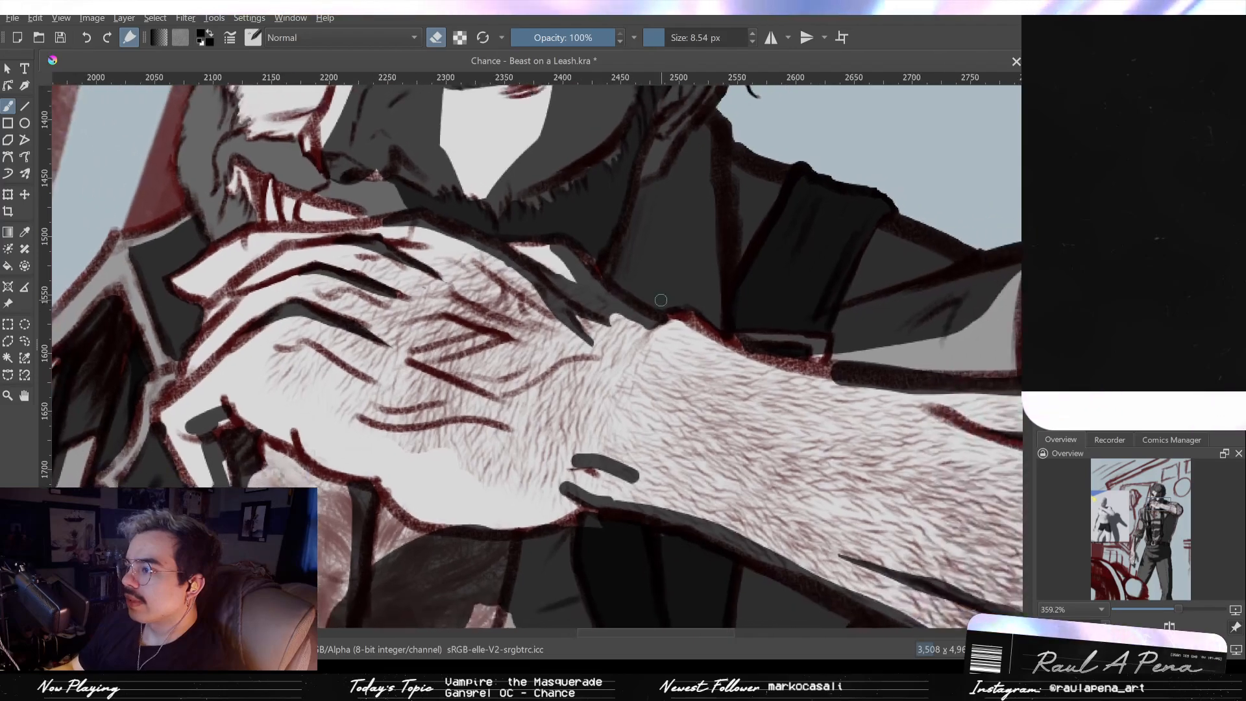
key("e")
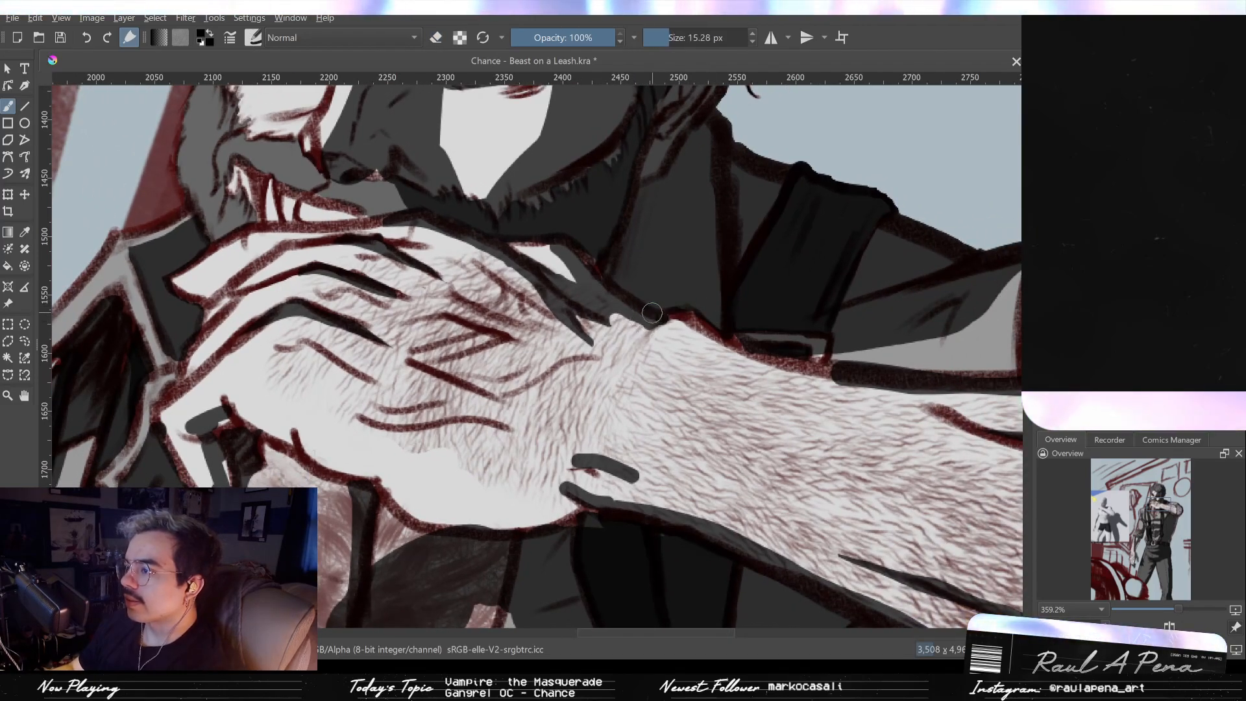
mouse_move(675, 311)
left_mouse_down()
mouse_move(828, 377)
mouse_move(951, 391)
mouse_move(741, 350)
mouse_move(980, 390)
mouse_move(660, 341)
left_mouse_up()
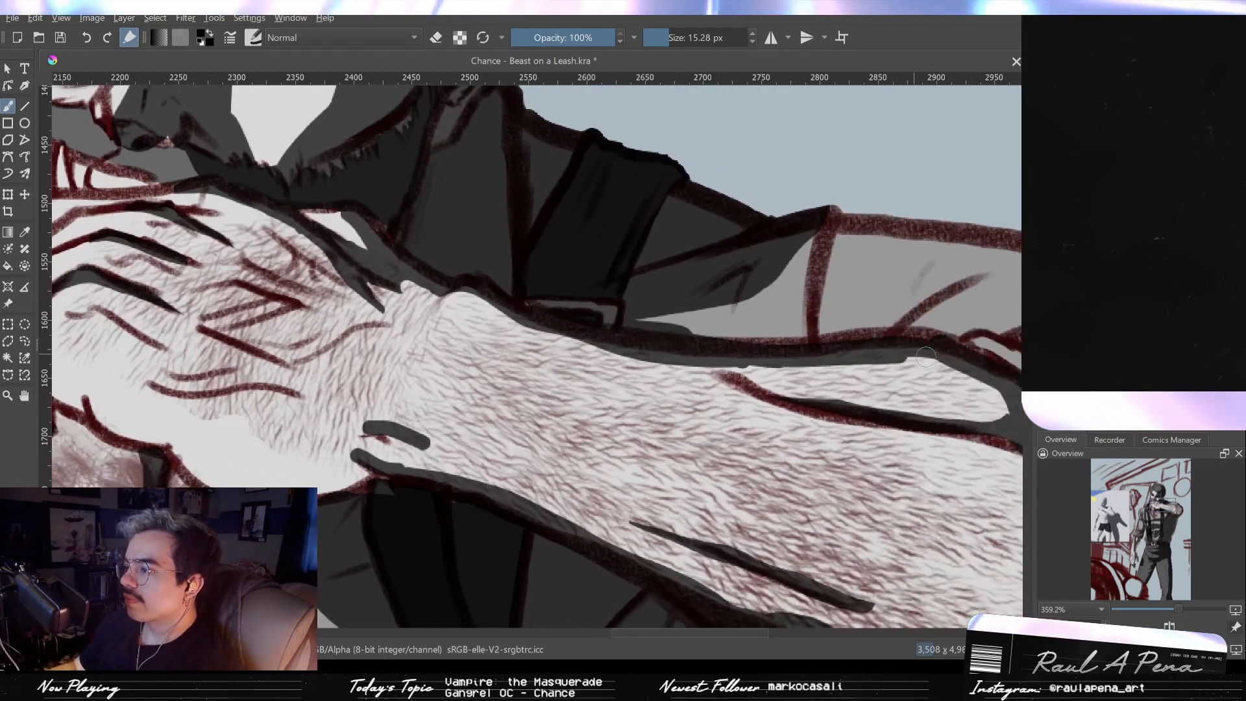
key("e")
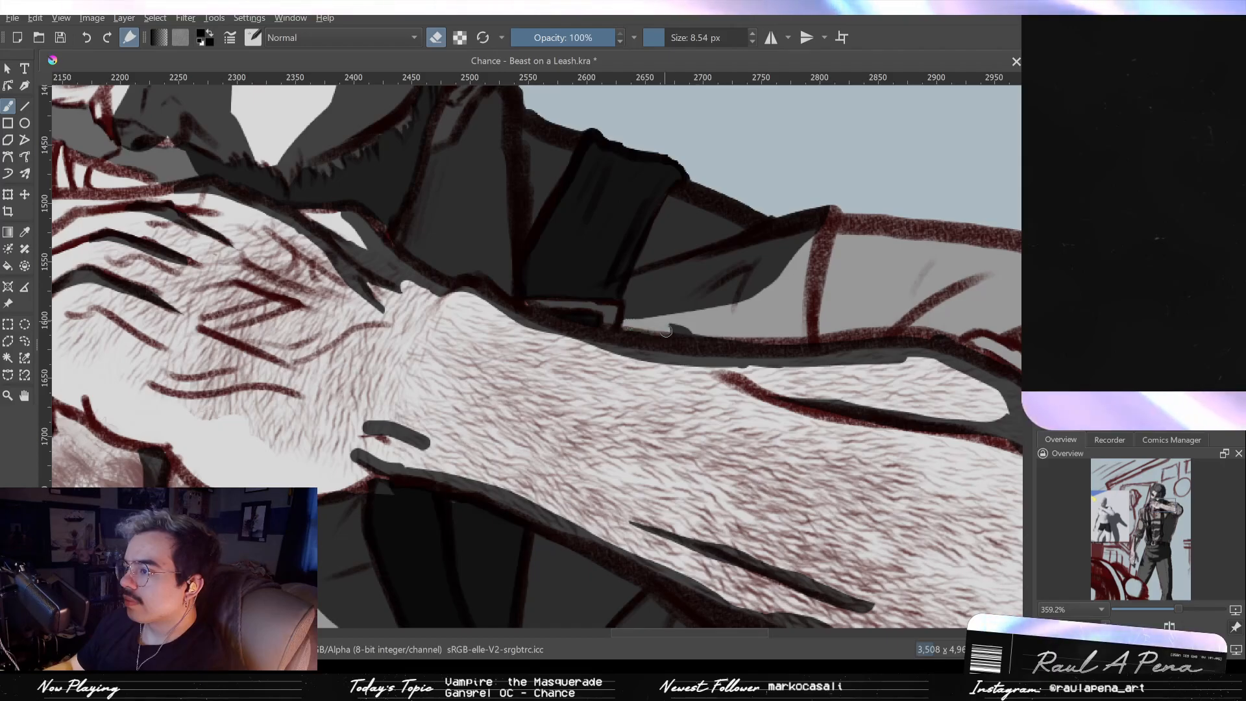
left_click_drag(663, 323, 693, 333)
scroll(736, 320, "down", 6)
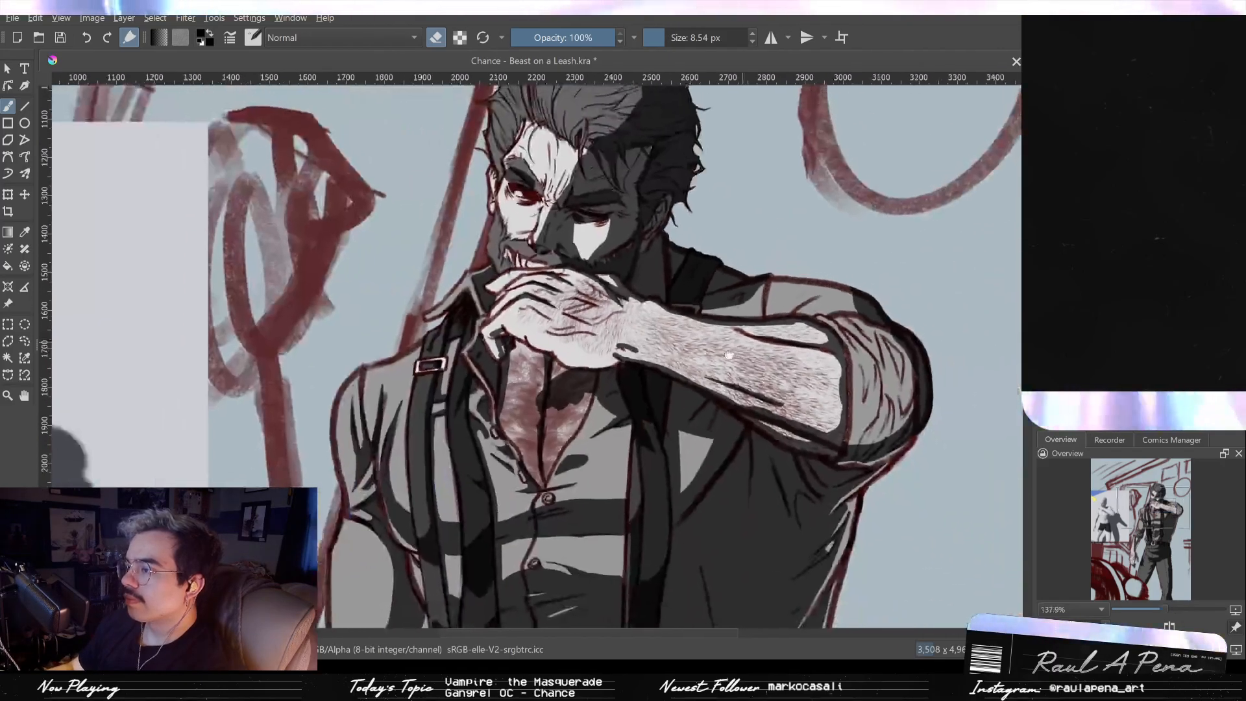
Step: Darken the top of the raised arm's shoulder and upper sleeve with shadow, widening the brush to 40.33 px
key("e")
scroll(681, 322, "up", 3)
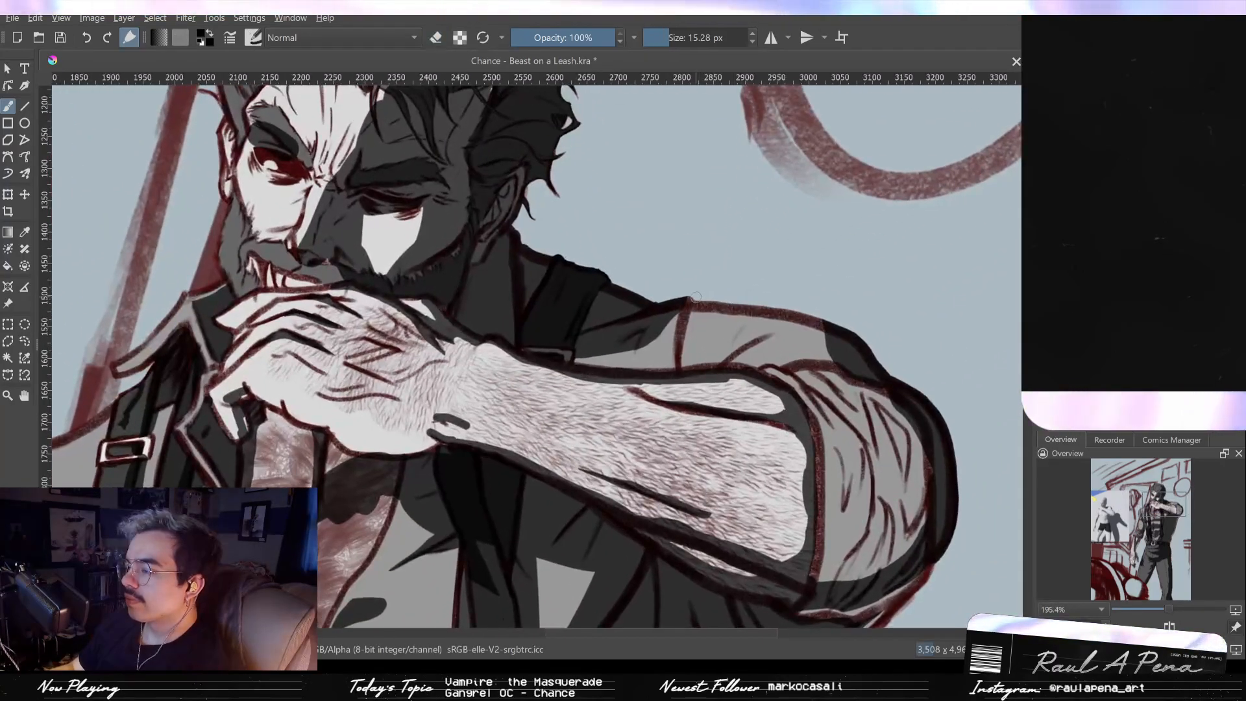
left_click_drag(675, 303, 824, 337)
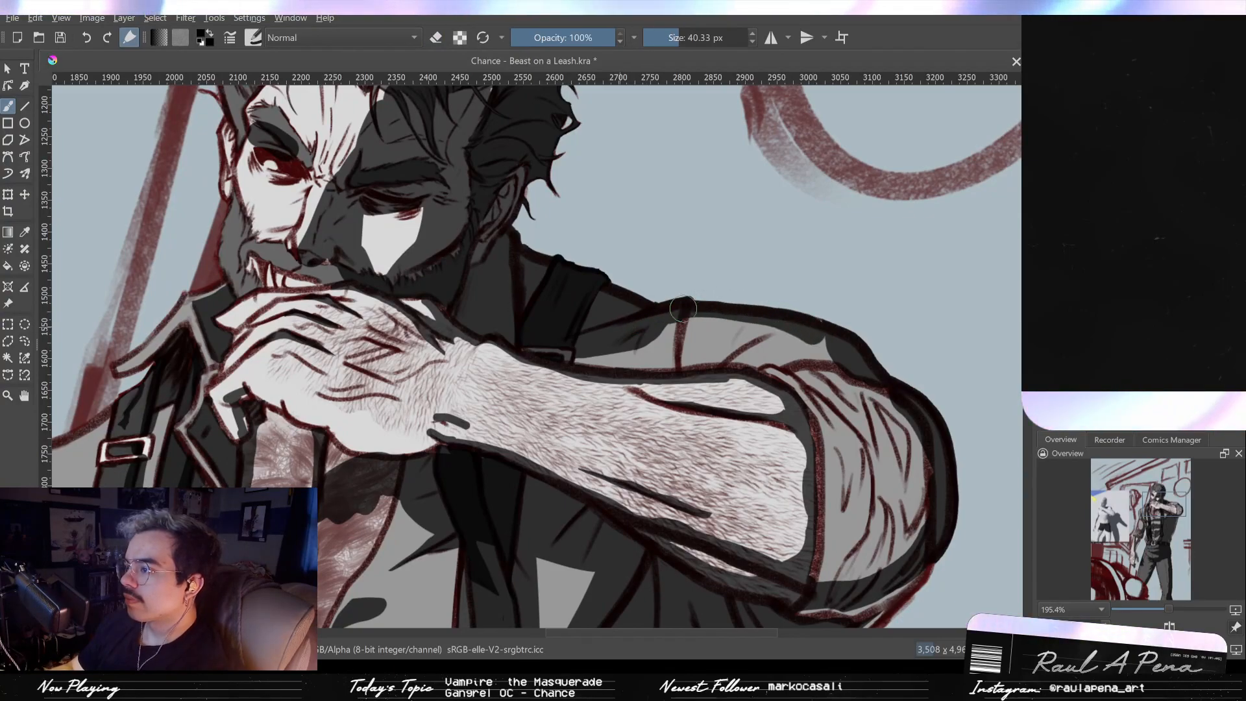
left_click_drag(655, 300, 765, 320)
mouse_move(668, 321)
left_mouse_down()
mouse_move(767, 321)
mouse_move(837, 353)
left_mouse_up()
Step: Erase the shadow overspill outside the raised arm's sleeve outline with a 21.98 px eraser
key("e")
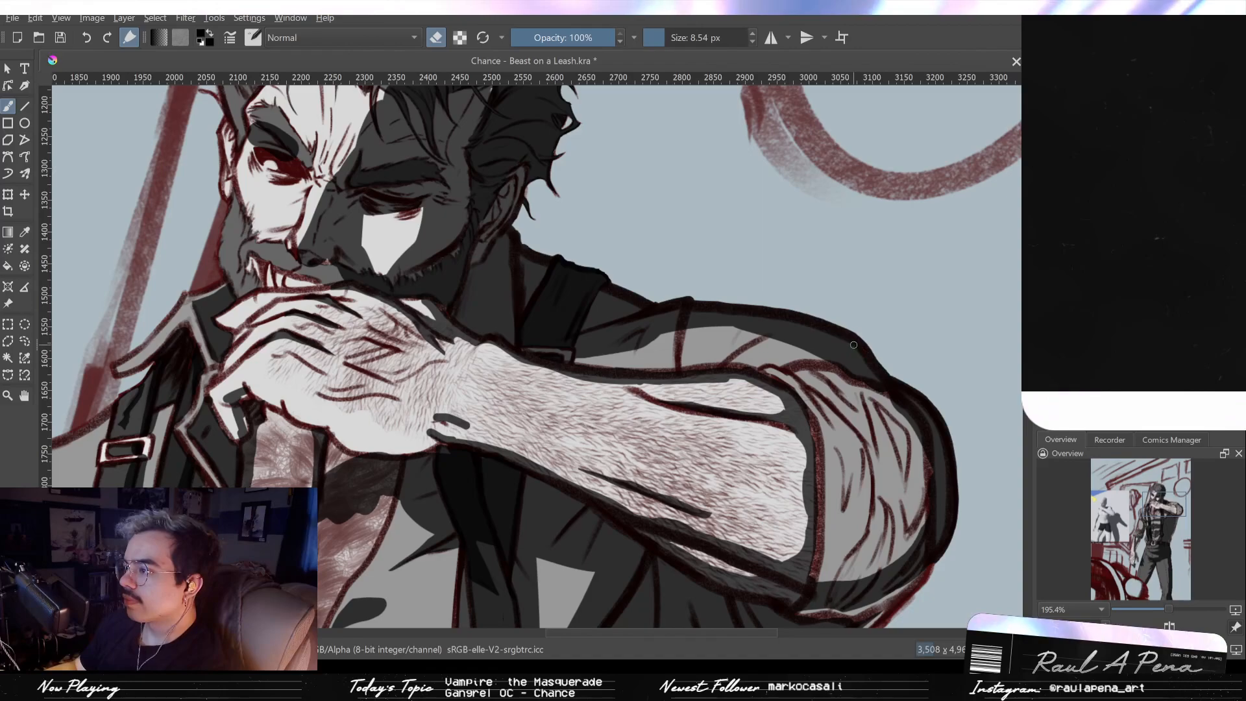
key("ctrl+z")
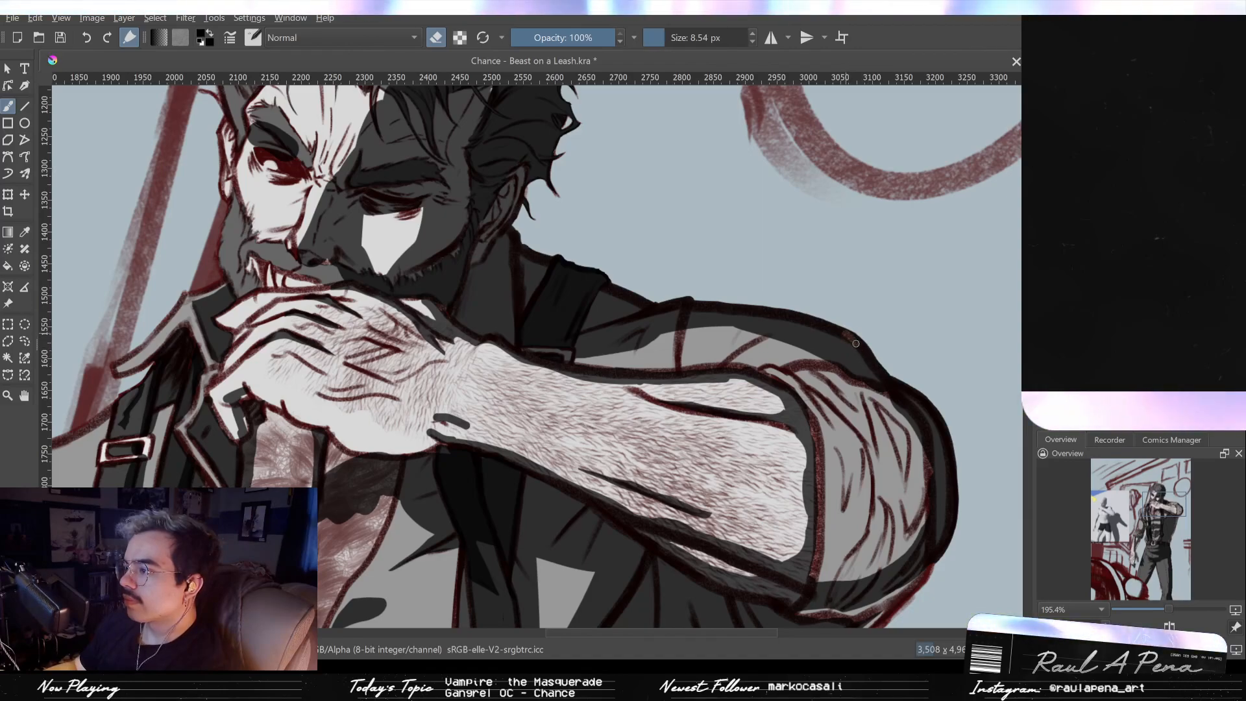
left_click_drag(848, 323, 866, 323)
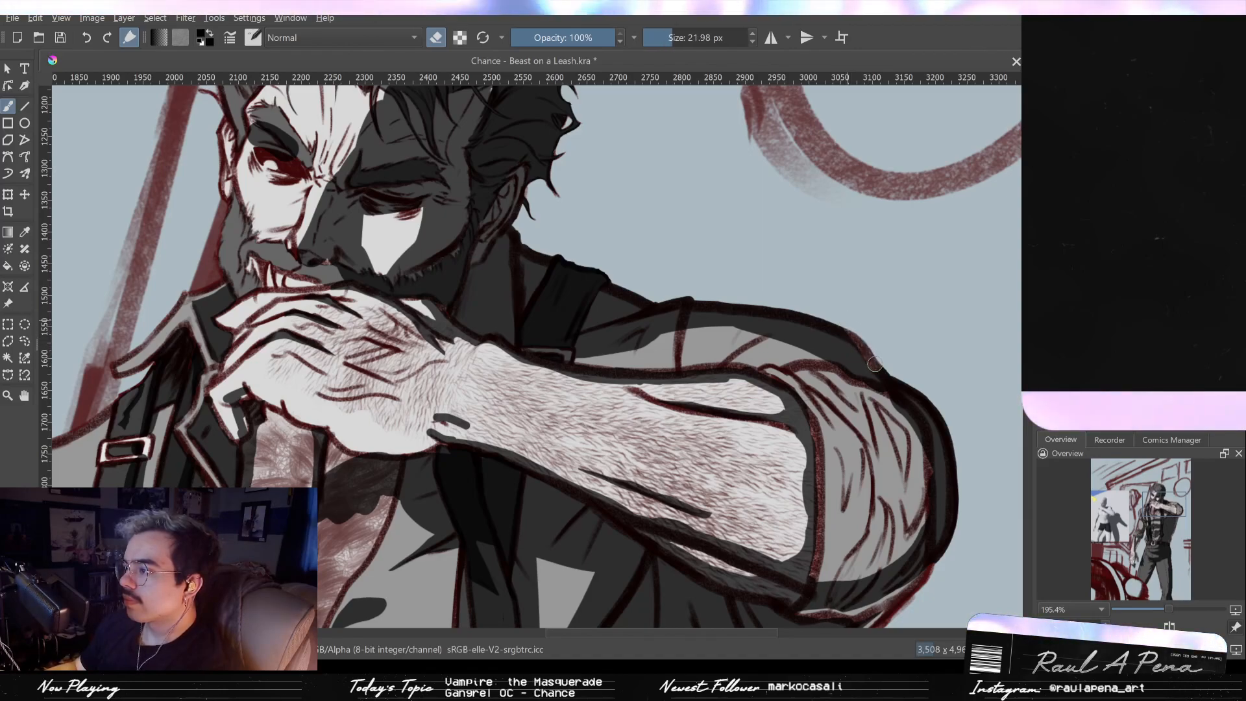
mouse_move(871, 363)
left_mouse_down()
mouse_move(923, 397)
mouse_move(795, 344)
left_mouse_up()
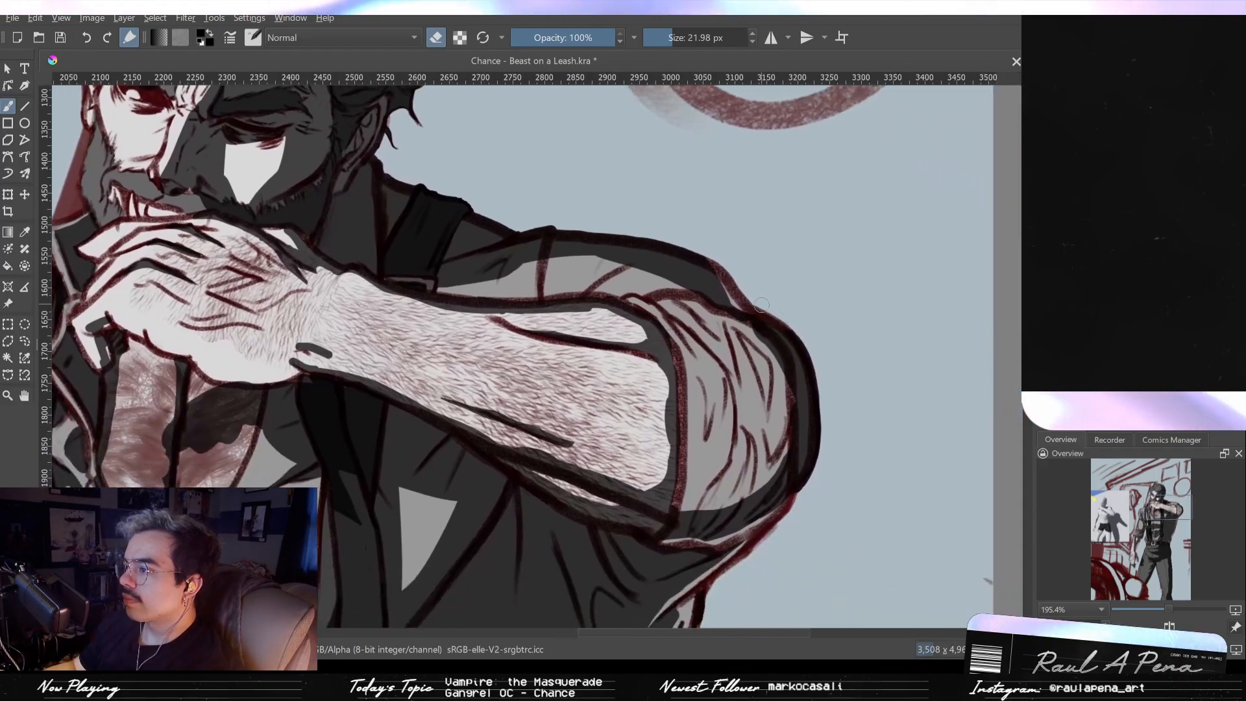
Step: Erase thin highlights out of the shadow on the shoulder strap's metal buckle behind the forearm with a 9.13 px eraser
scroll(798, 329, "down", 5)
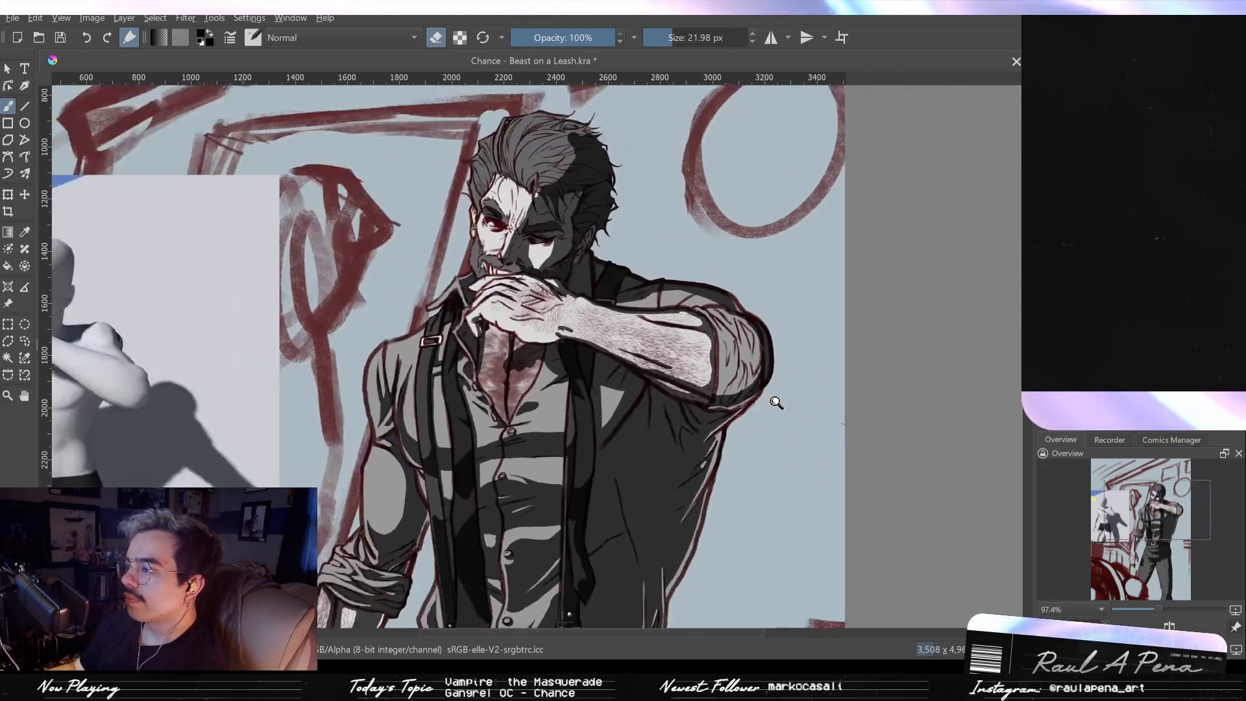
scroll(623, 397, "up", 3)
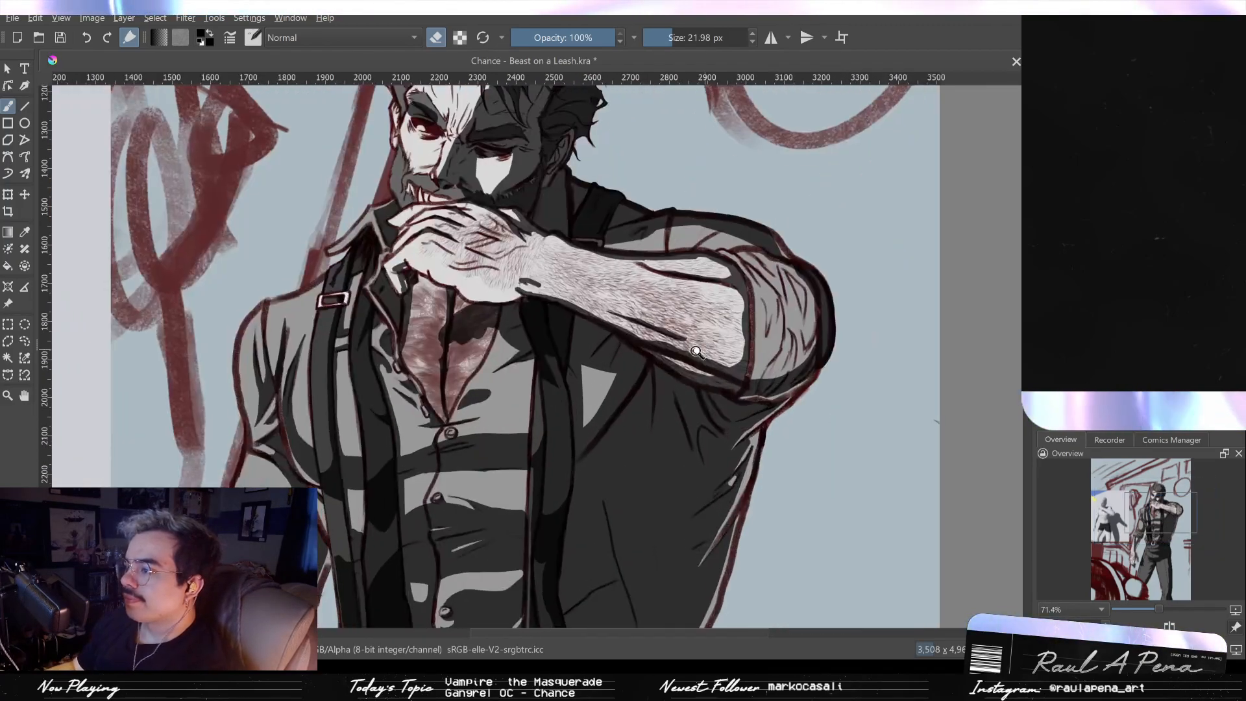
left_click_drag(619, 394, 697, 424)
scroll(658, 289, "up", 5)
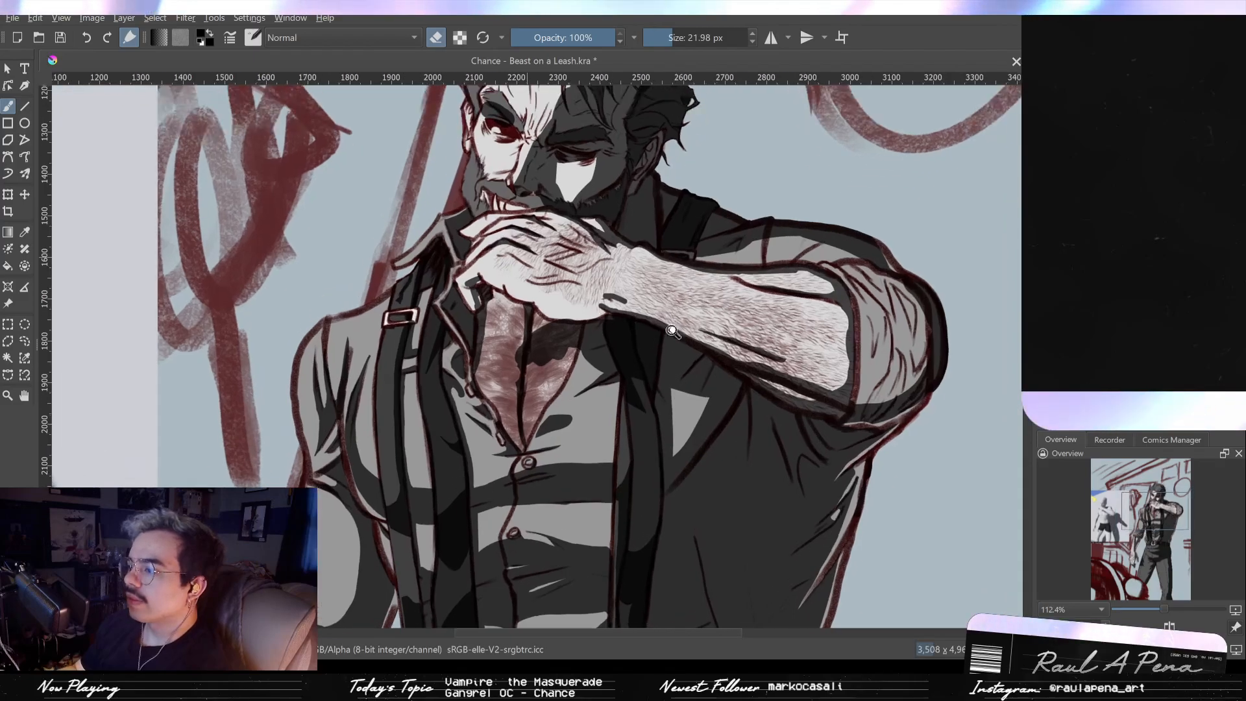
key("bracketleft")
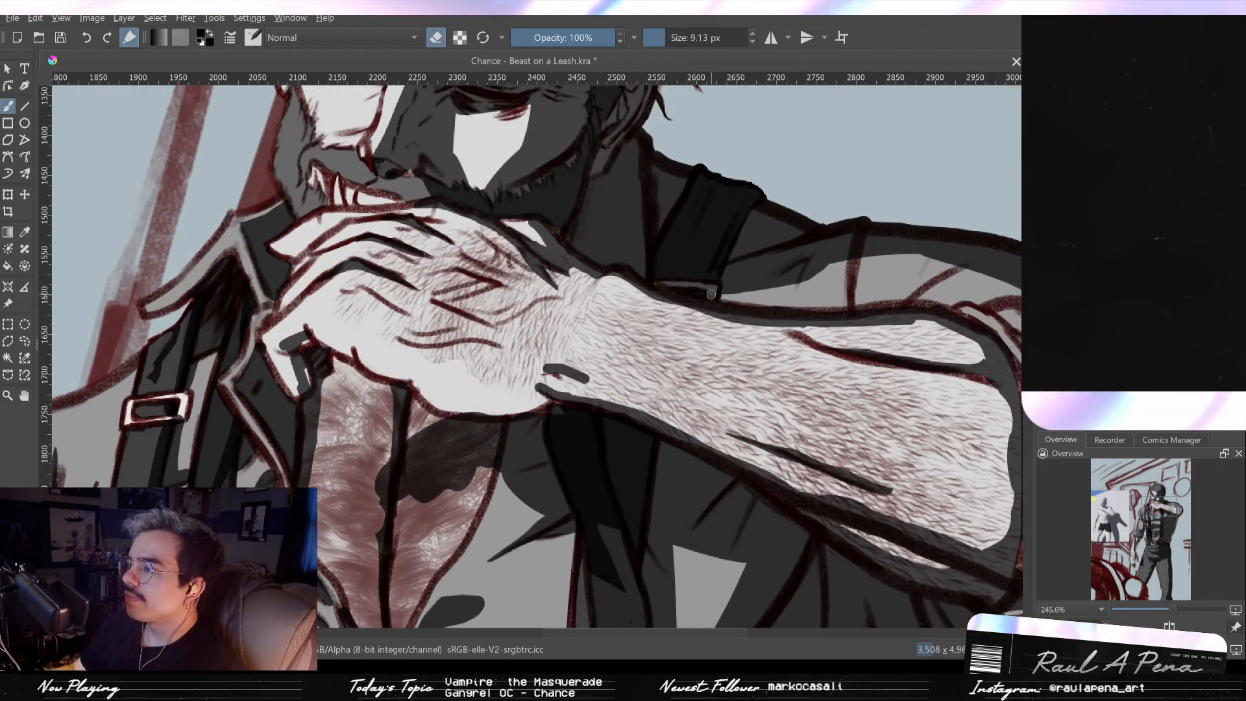
left_click(712, 294)
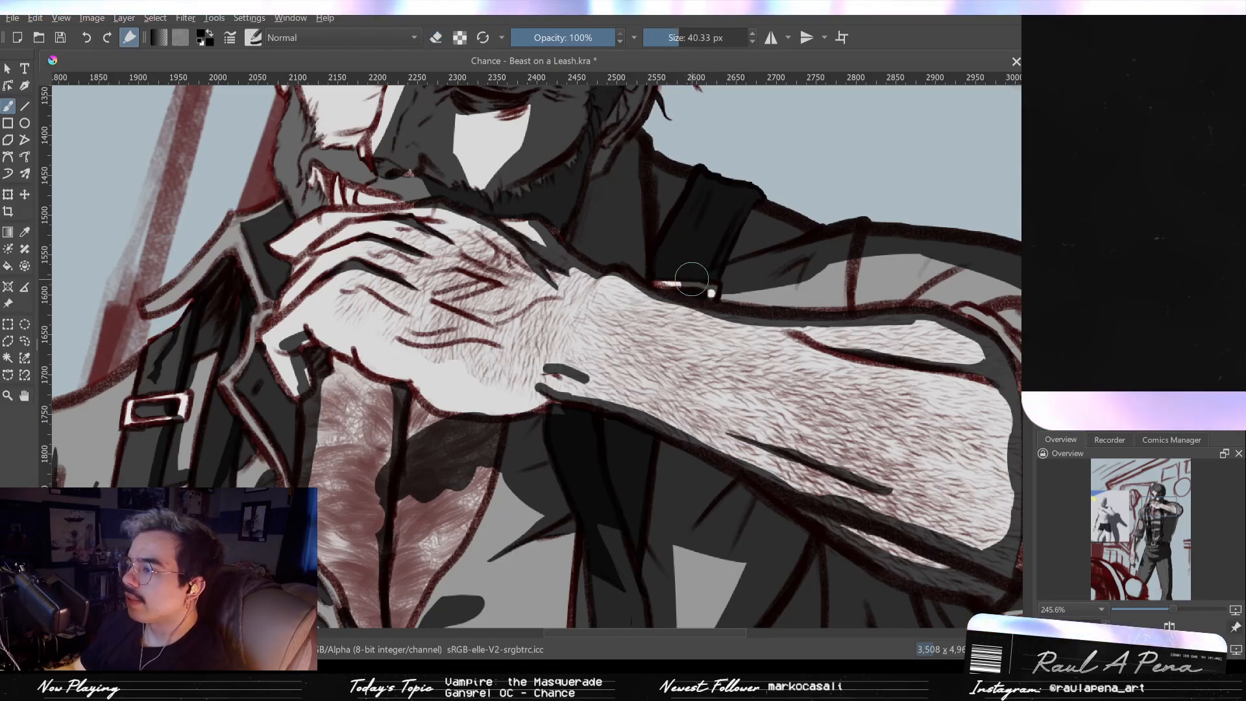
Step: Trim the highlights on the shoulder strap's buckle with shadow using a 9.11 px brush
scroll(691, 282, "up", 2)
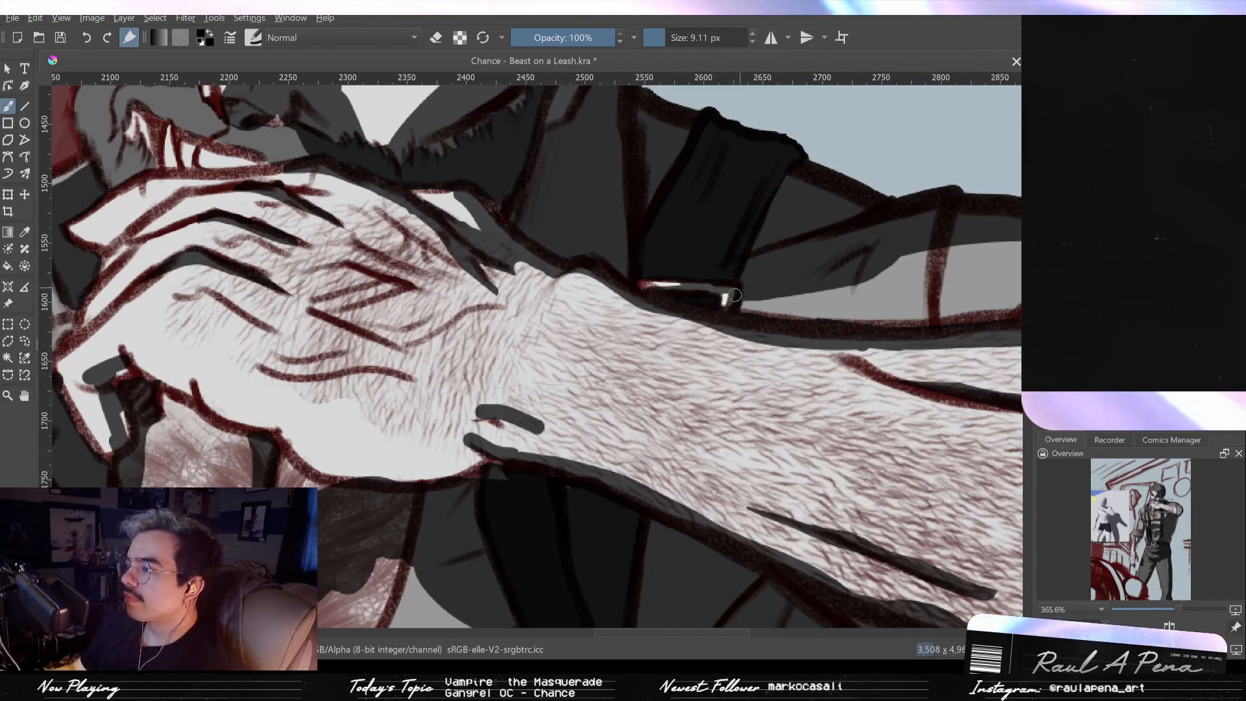
mouse_move(732, 308)
left_mouse_down()
mouse_move(732, 288)
mouse_move(712, 409)
left_mouse_up()
left_click_drag(708, 343, 713, 403)
left_click_drag(687, 285, 738, 224)
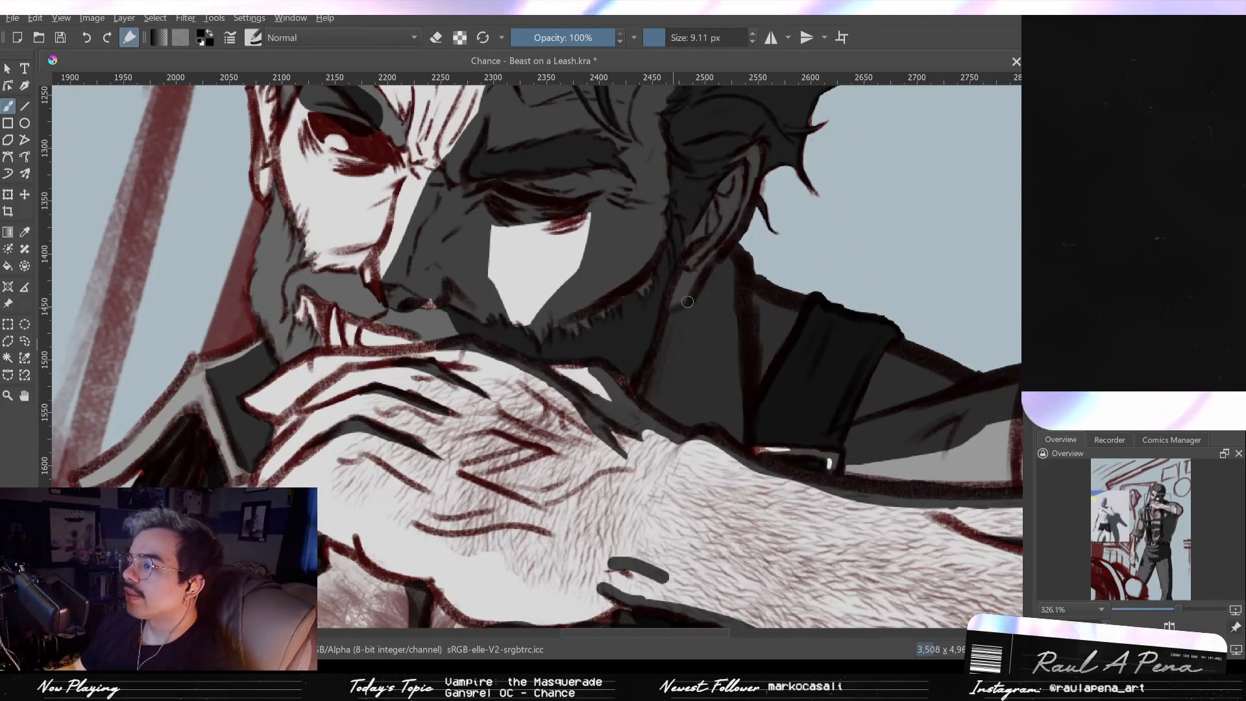
Step: Erase a small highlight into the shadowed earlobe and trim its edge with a 9.11 px shadow brush
key("e")
left_click_drag(672, 304, 691, 298)
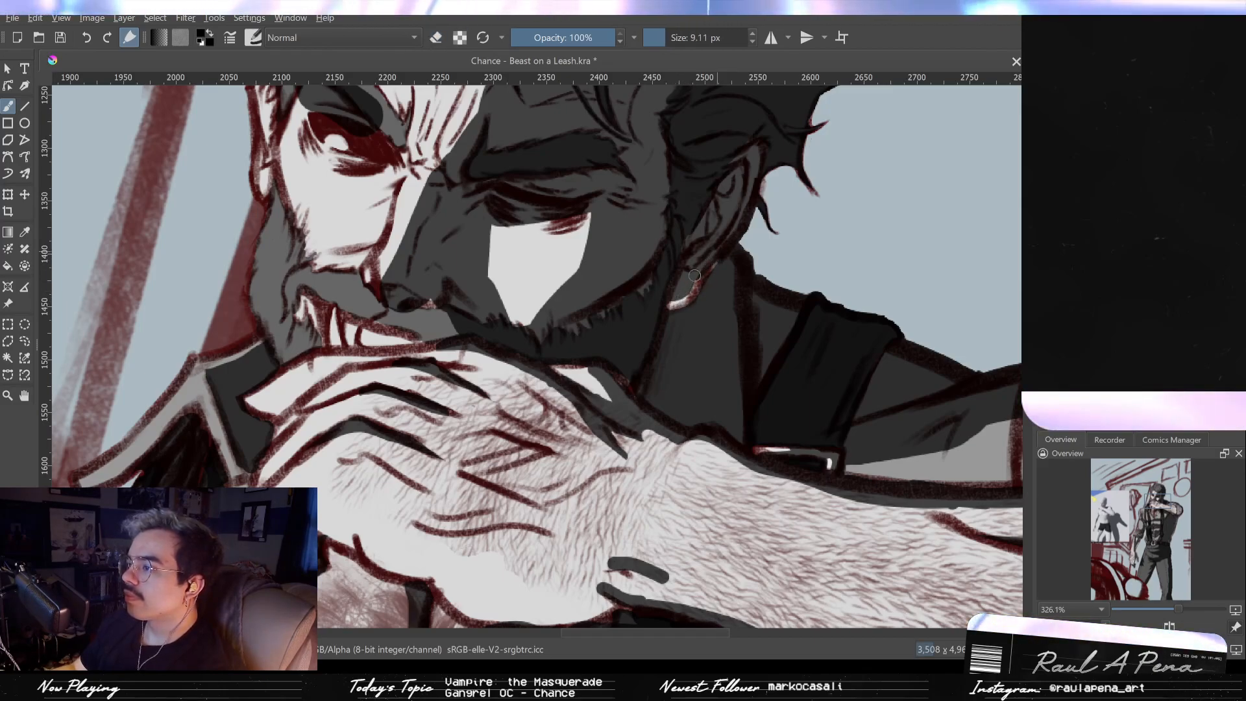
left_click_drag(711, 264, 670, 299)
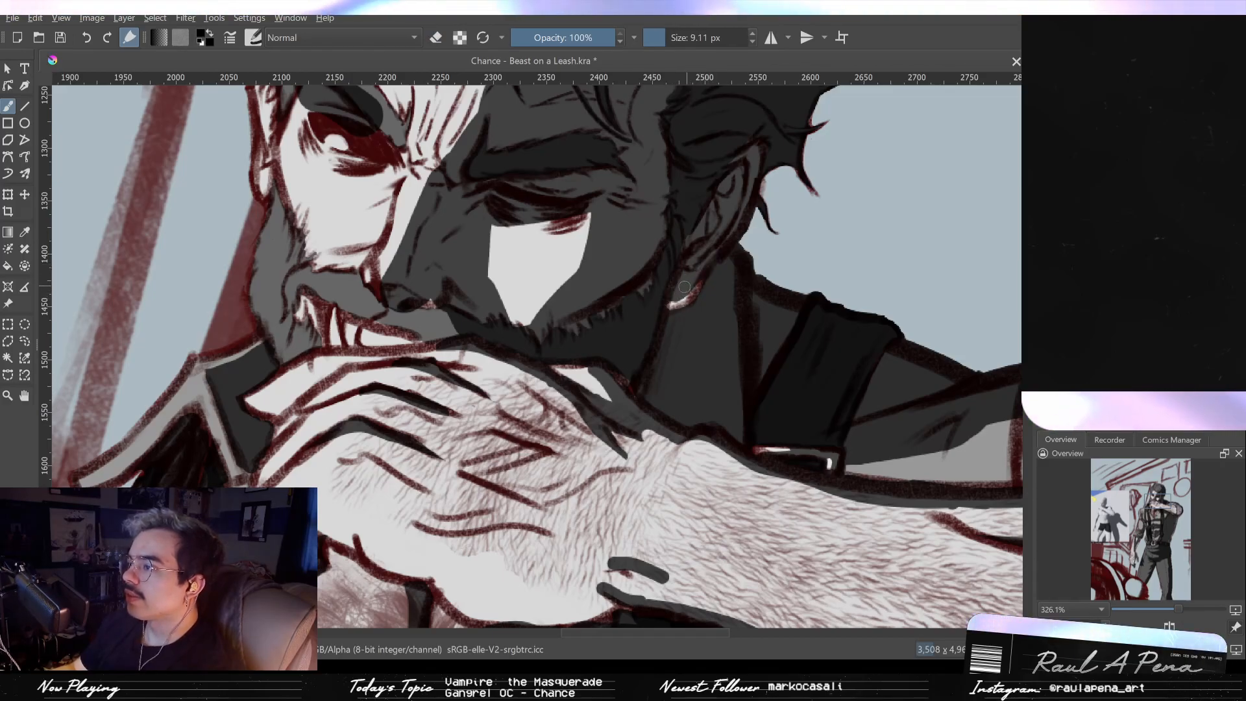
mouse_move(691, 272)
left_mouse_down()
mouse_move(689, 324)
mouse_move(642, 399)
mouse_move(658, 323)
left_mouse_up()
Step: Try a rim highlight along the shadowed ear's outer edge with a 3.63 px eraser
key("e")
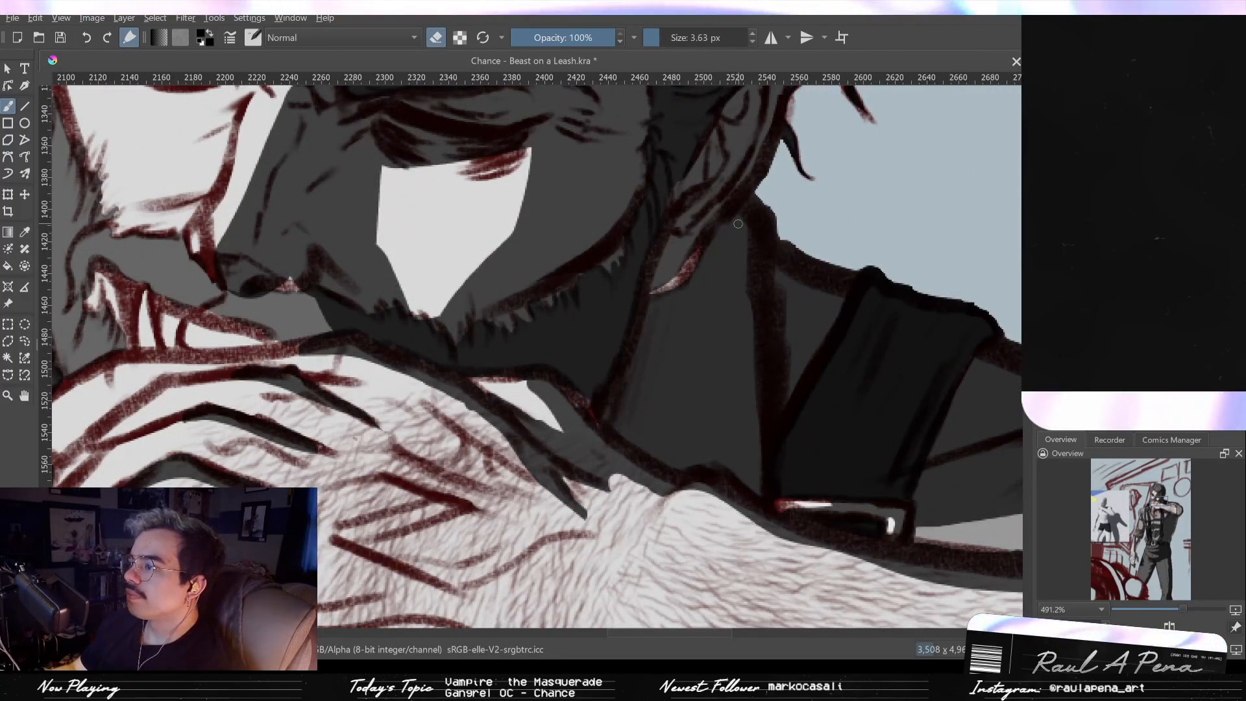
left_click_drag(708, 220, 646, 324)
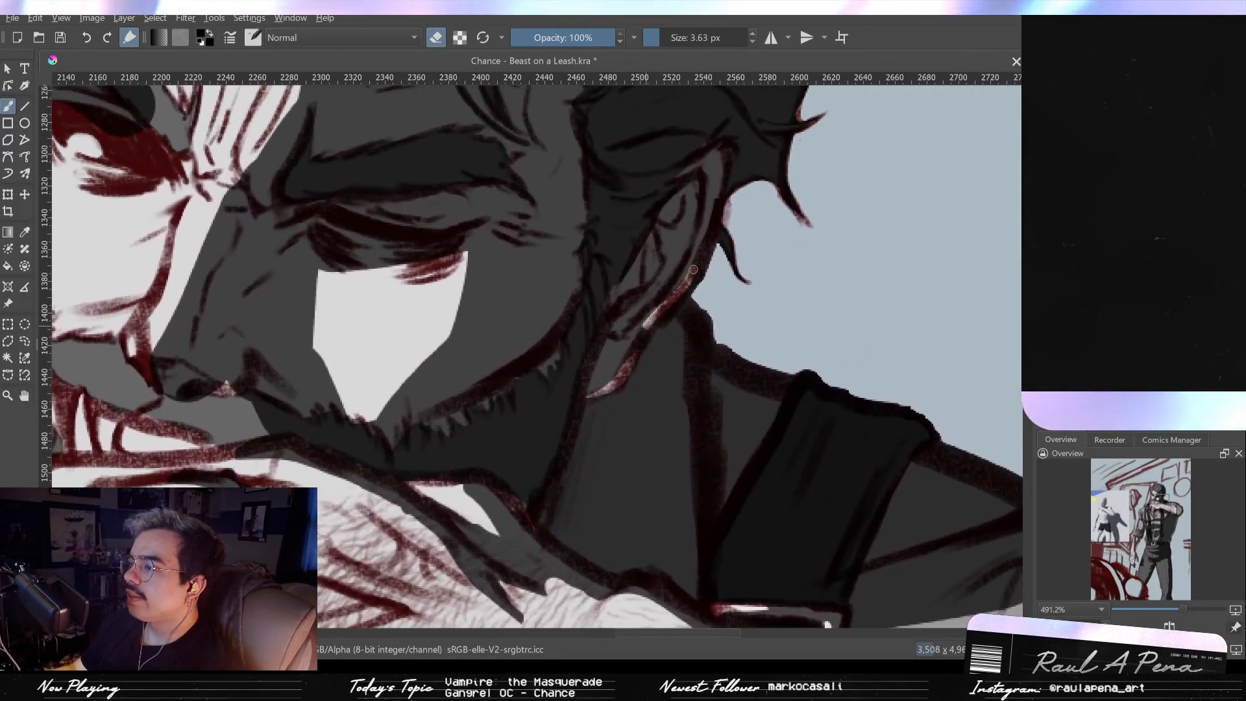
mouse_move(707, 222)
left_mouse_down()
mouse_move(720, 147)
mouse_move(706, 235)
mouse_move(675, 282)
left_mouse_up()
key("e")
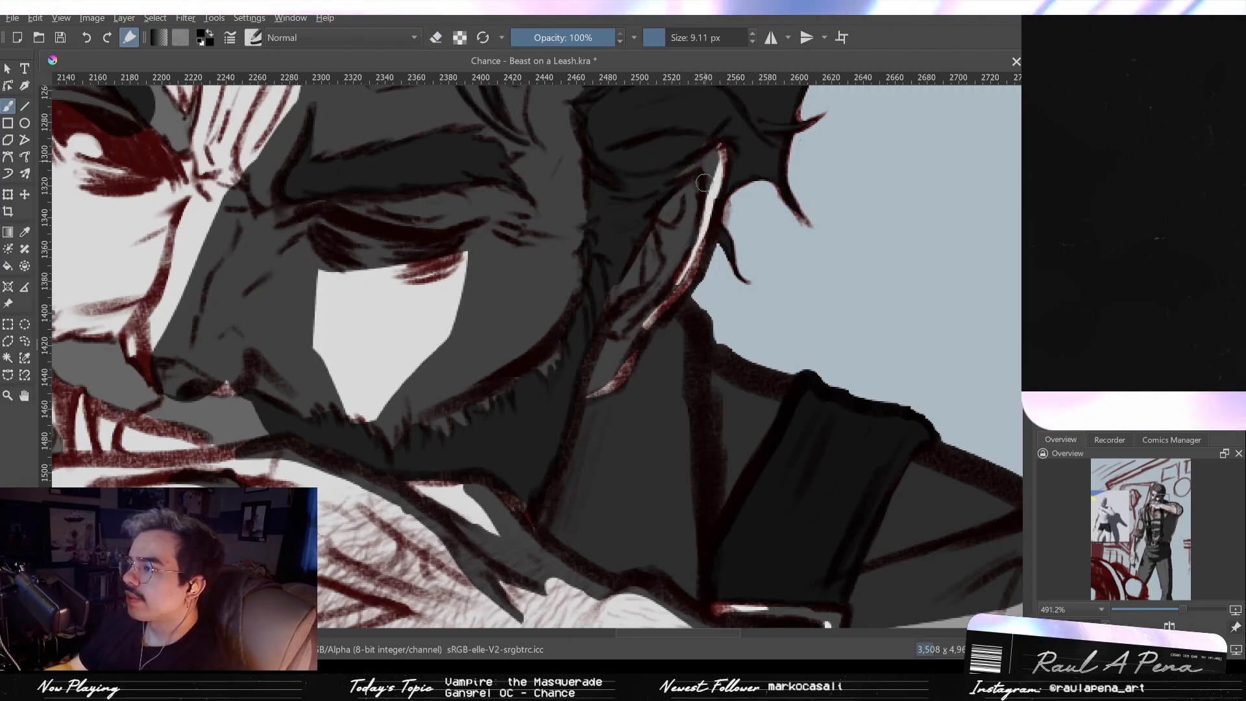
Step: Thin the ear's outer rim highlight with shadow strokes from a 9.11 px brush
left_click_drag(710, 188, 691, 234)
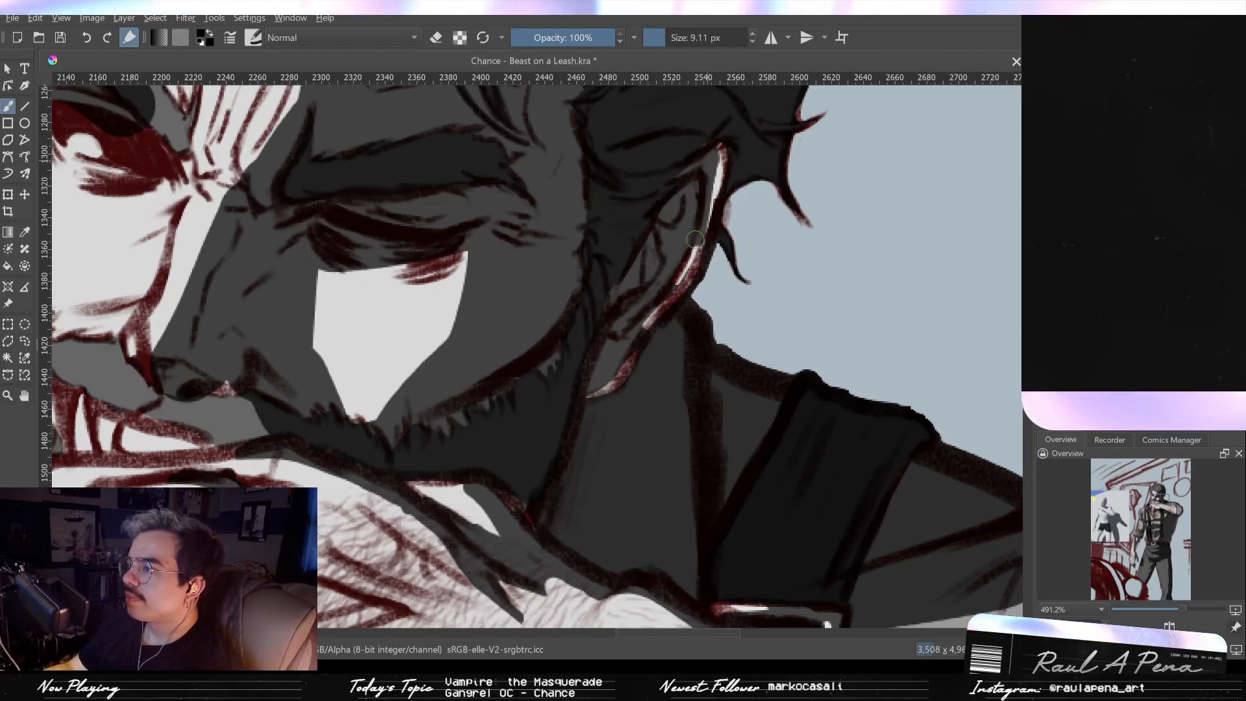
mouse_move(702, 190)
left_mouse_down()
mouse_move(693, 243)
mouse_move(696, 210)
mouse_move(668, 277)
mouse_move(638, 288)
mouse_move(625, 319)
mouse_move(668, 279)
left_mouse_up()
left_click_drag(698, 225, 667, 280)
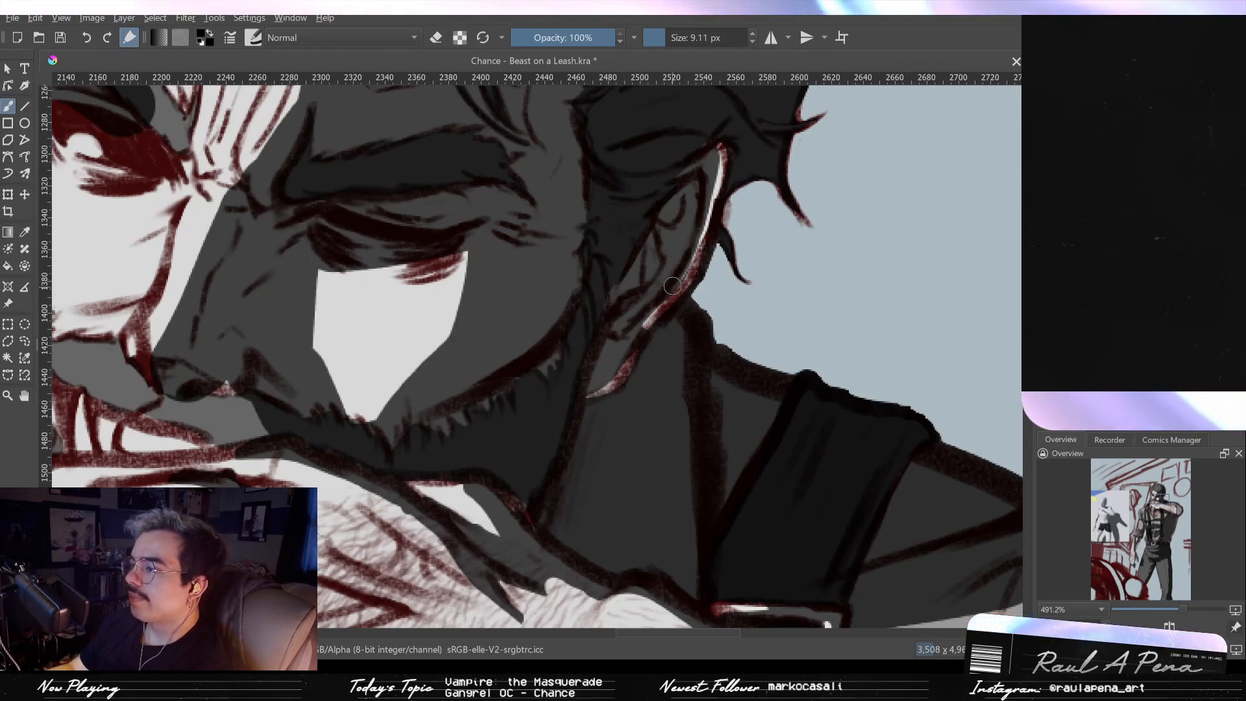
mouse_move(683, 249)
left_mouse_down()
mouse_move(661, 353)
mouse_move(643, 265)
mouse_move(641, 275)
mouse_move(652, 263)
left_mouse_up()
Step: Try small highlights inside the ear, and paint the inner ear and outer rim back into shadow with a 9.11 px brush
key("e")
left_click_drag(673, 199, 610, 456)
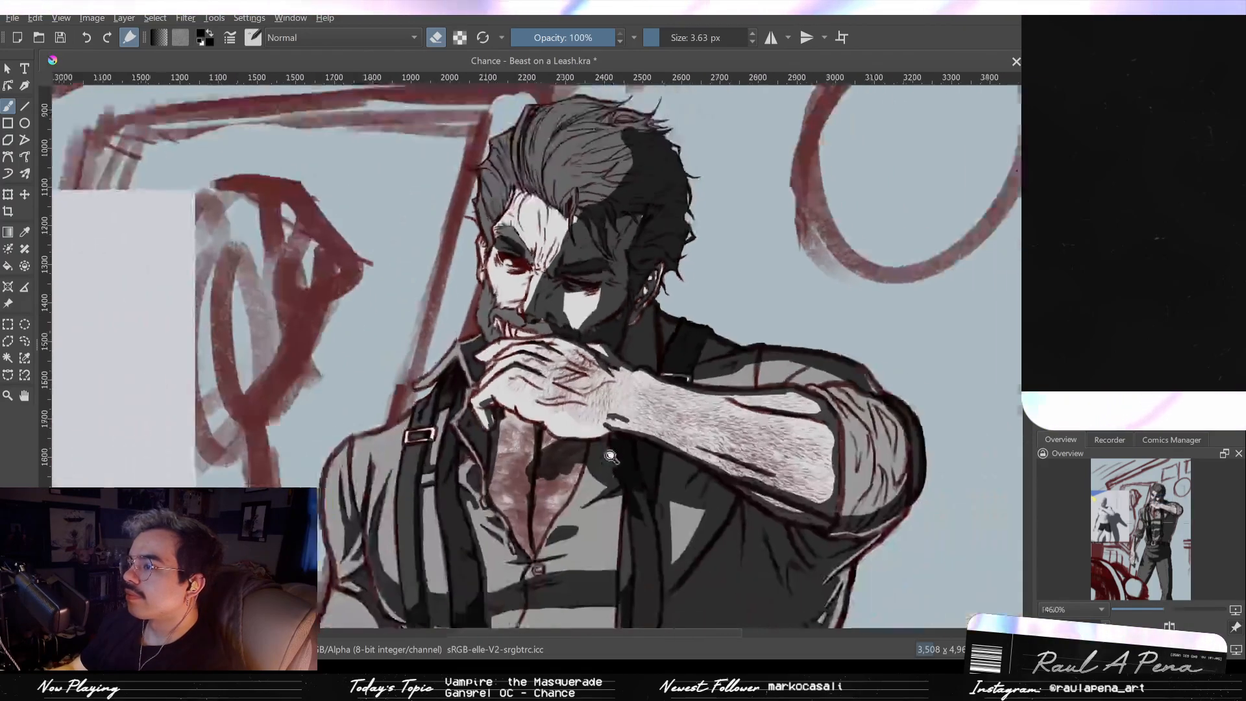
mouse_move(610, 456)
left_mouse_down()
mouse_move(640, 332)
mouse_move(625, 308)
mouse_move(604, 371)
mouse_move(660, 267)
left_mouse_up()
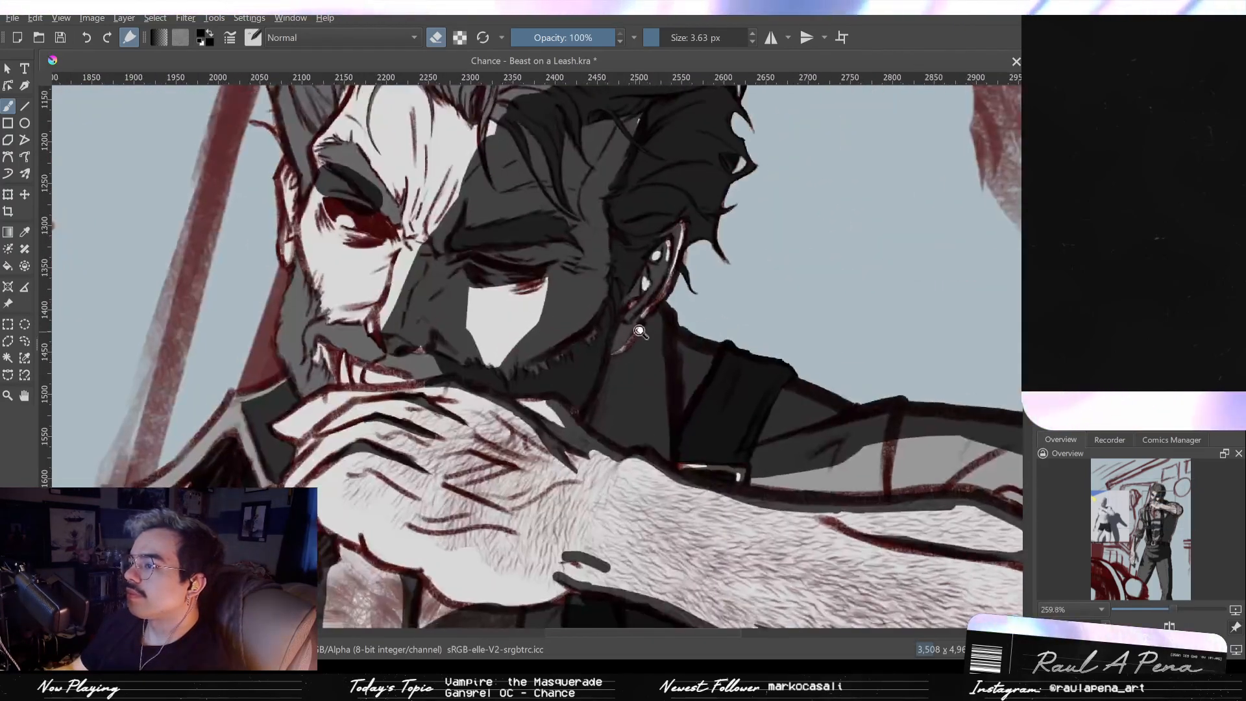
key("e")
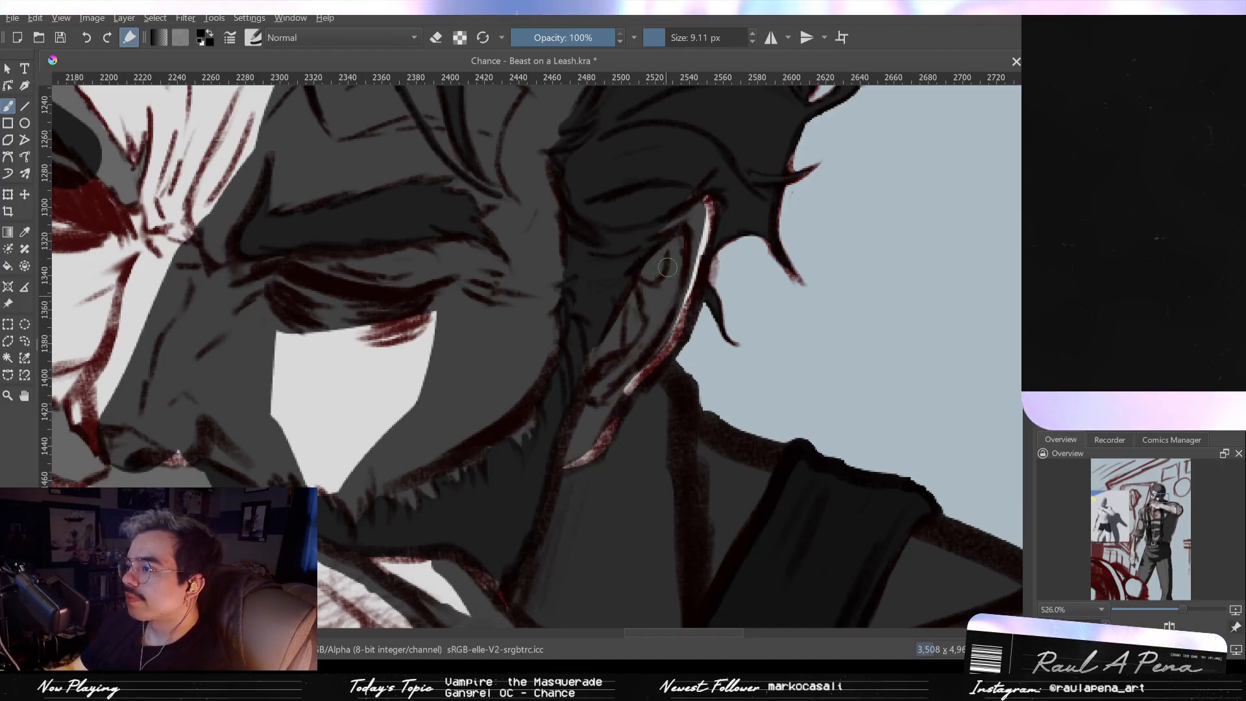
left_click_drag(660, 304, 632, 363)
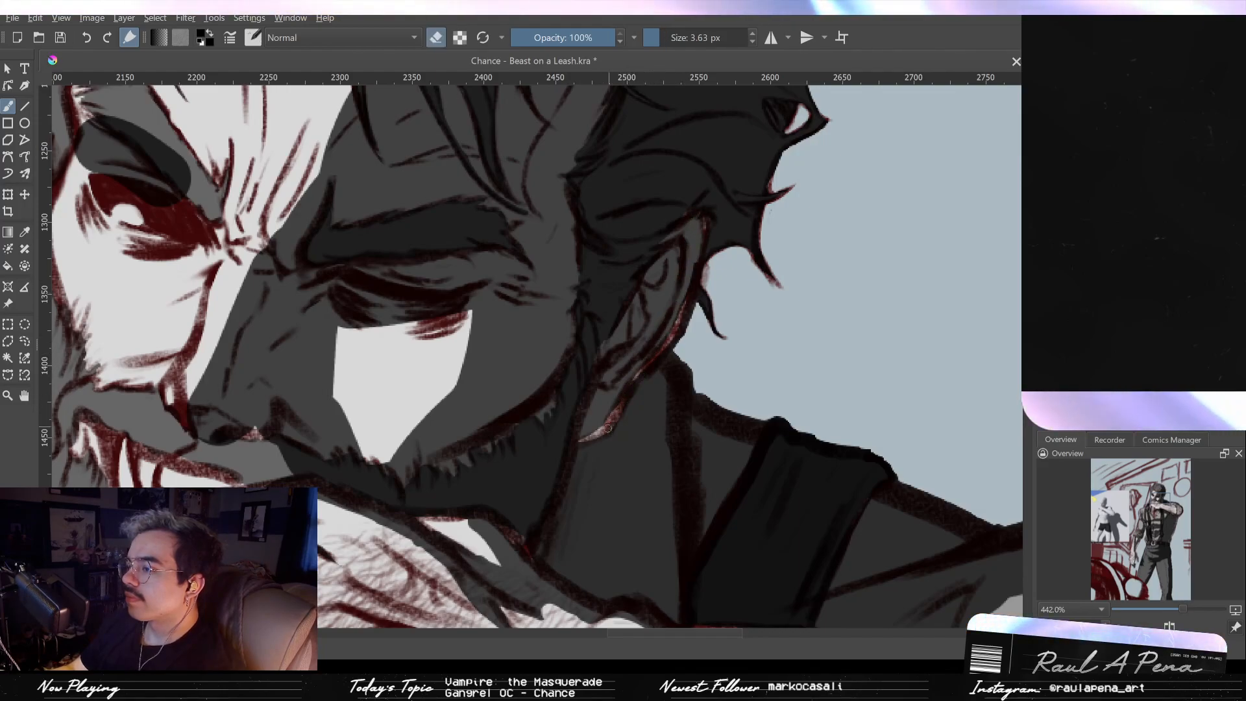
Step: Erase one thin, continuous rim highlight from the earlobe up the ear's outer edge with a 3.63 px eraser
mouse_move(595, 436)
left_mouse_down()
mouse_move(579, 443)
mouse_move(678, 303)
left_mouse_up()
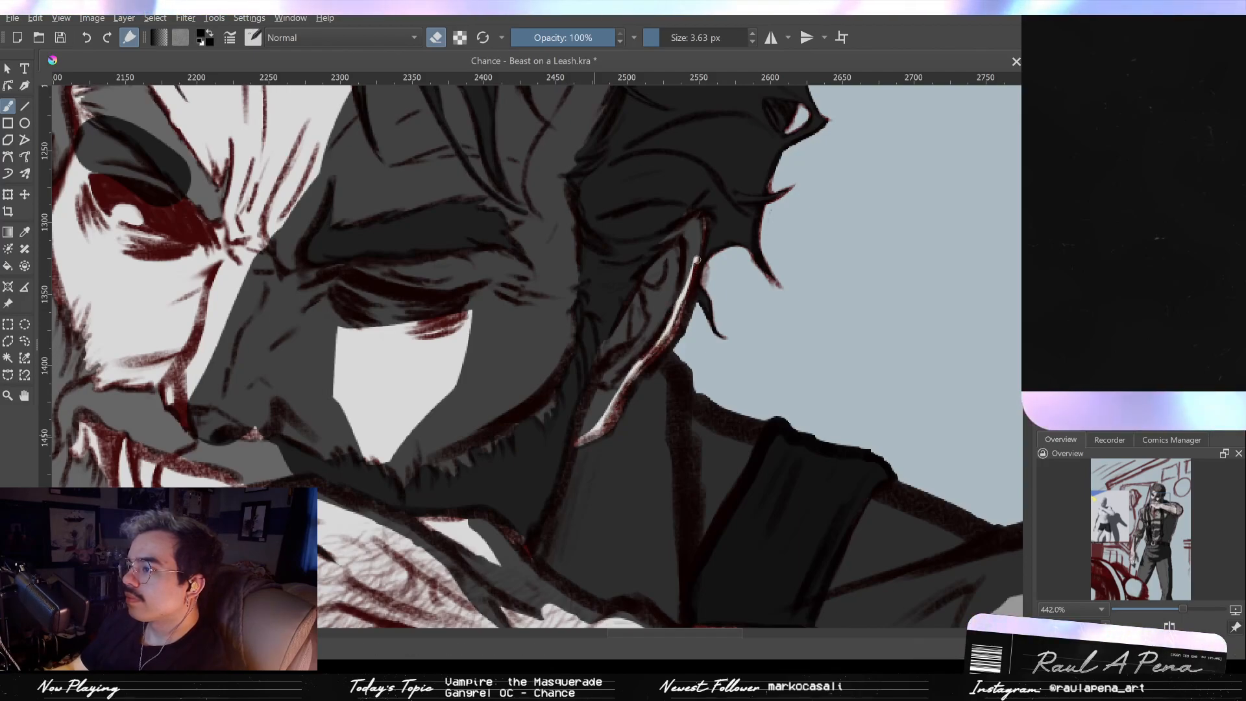
mouse_move(688, 278)
left_mouse_down()
mouse_move(702, 219)
mouse_move(745, 347)
left_mouse_up()
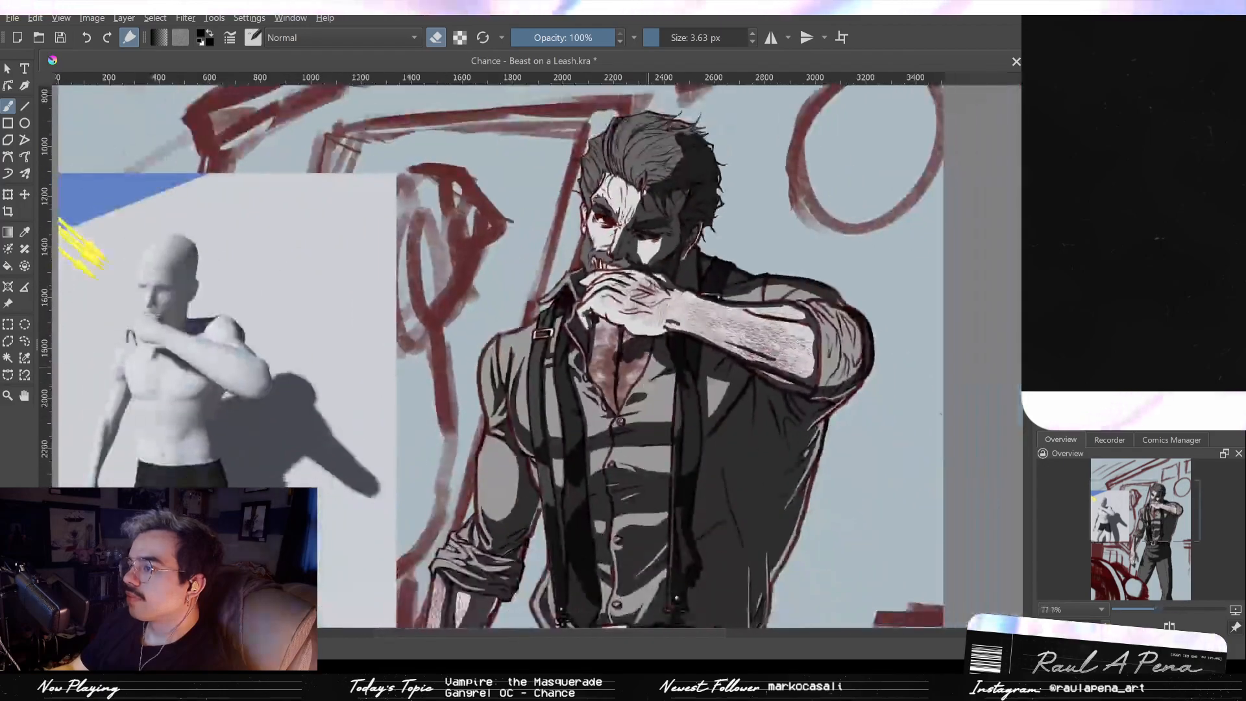
left_click_drag(673, 296, 666, 269)
mouse_move(653, 324)
left_mouse_down()
mouse_move(640, 347)
mouse_move(661, 349)
left_mouse_up()
mouse_move(661, 353)
left_mouse_down()
mouse_move(649, 330)
mouse_move(626, 328)
left_mouse_up()
key("6")
key("e")
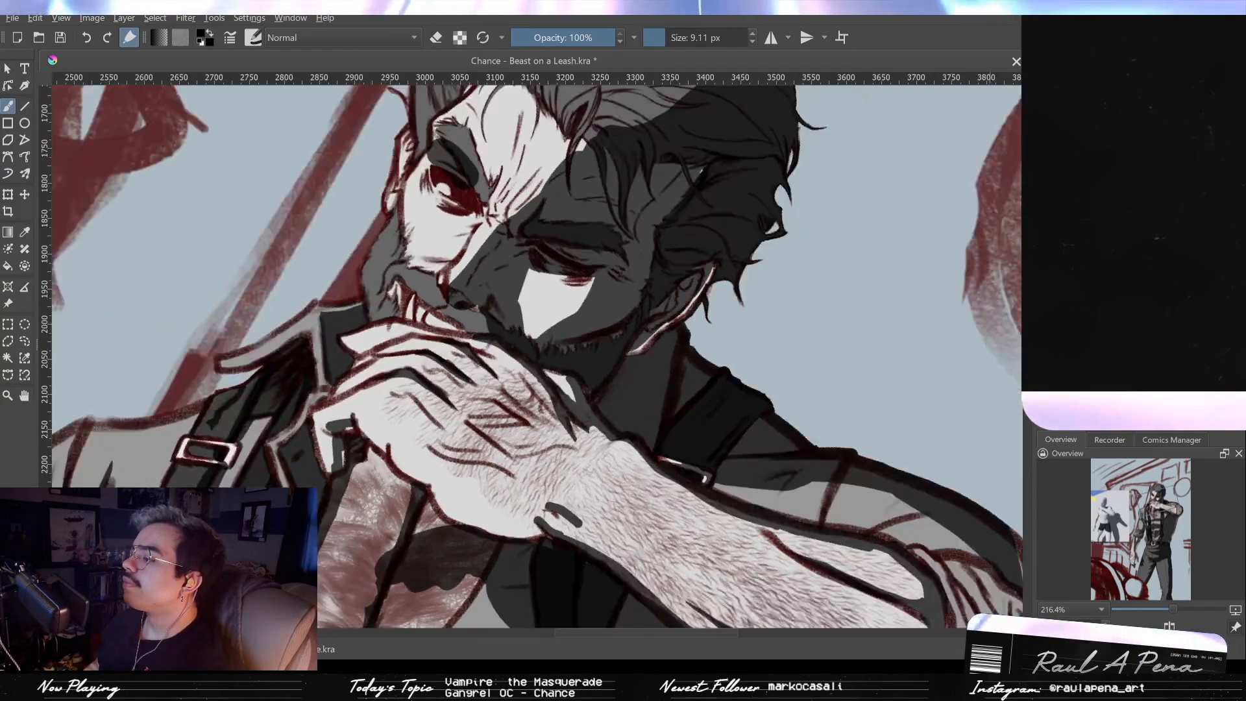
key("4")
key("4")
key("4")
key("4")
key("4")
key("4")
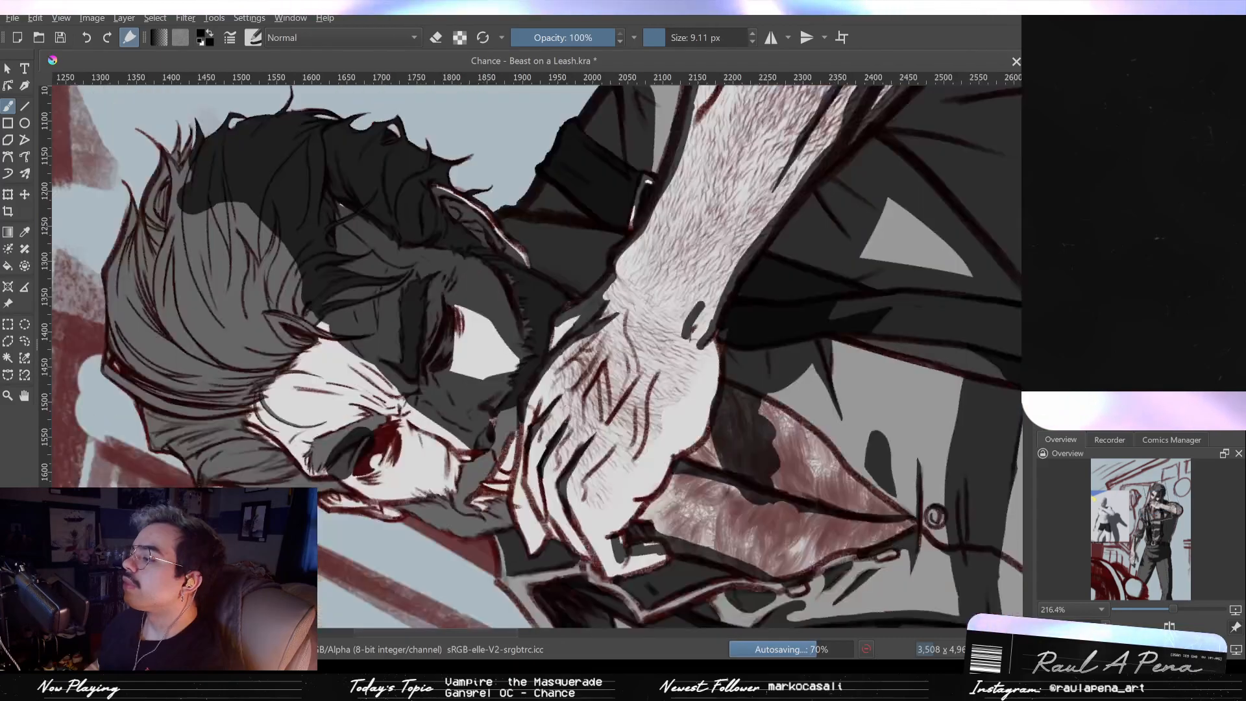
key("6")
key("6")
key("6")
key("6")
key("6")
key("6")
key("6")
key("4")
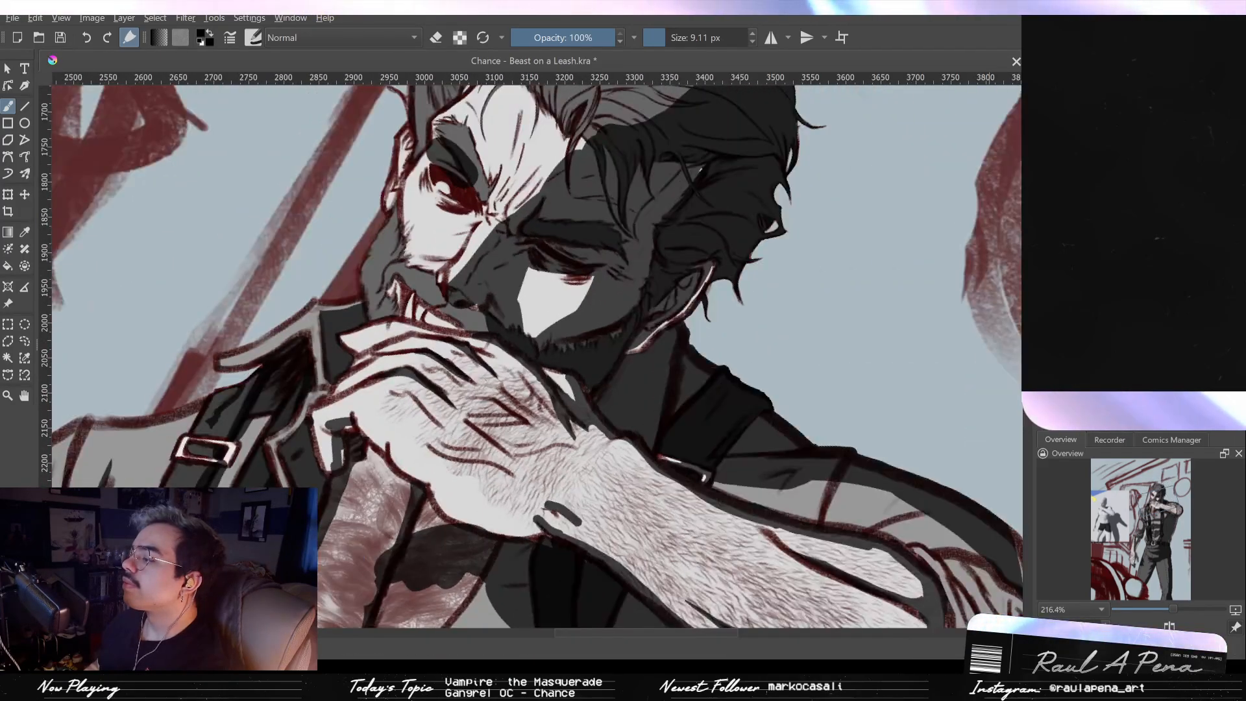
key("4")
key("4")
key("6")
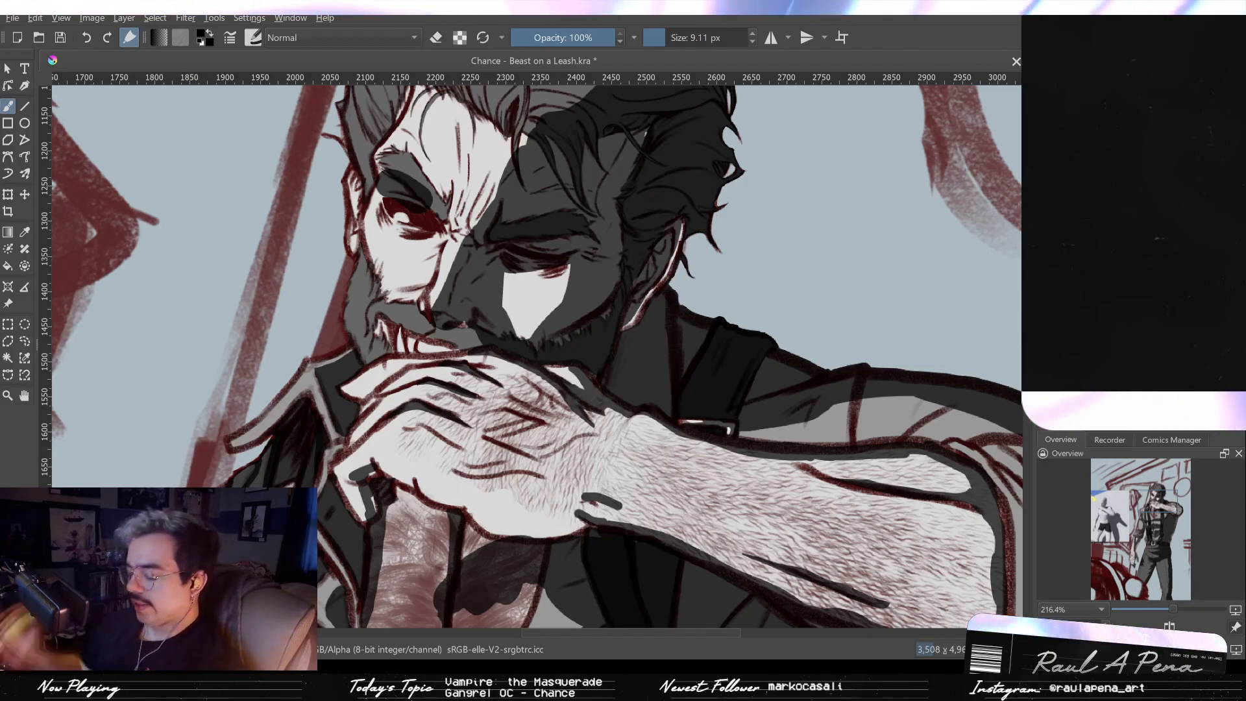
Step: Carve a thin highlight along the beard's rear edge between ear and hand, and refine it with shadow brushes down to 2.88 px
mouse_move(555, 424)
left_mouse_down()
mouse_move(635, 305)
mouse_move(627, 364)
mouse_move(594, 327)
left_mouse_up()
key("ctrl+z")
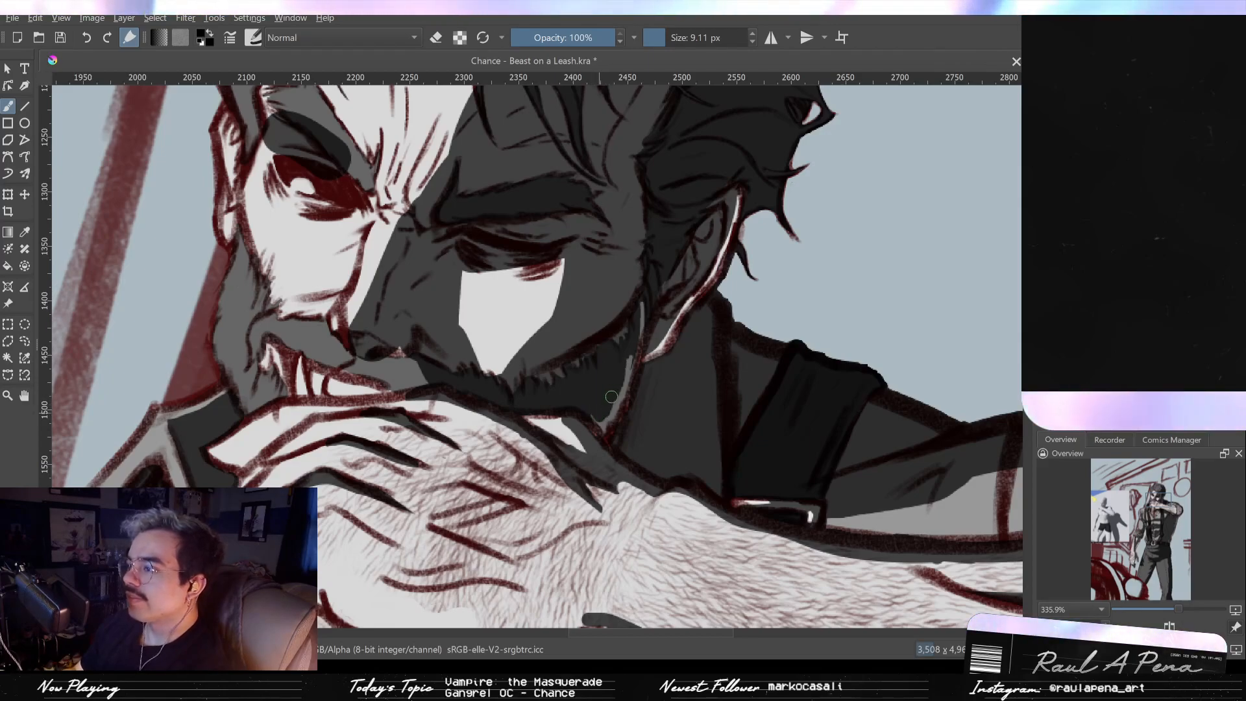
key("e")
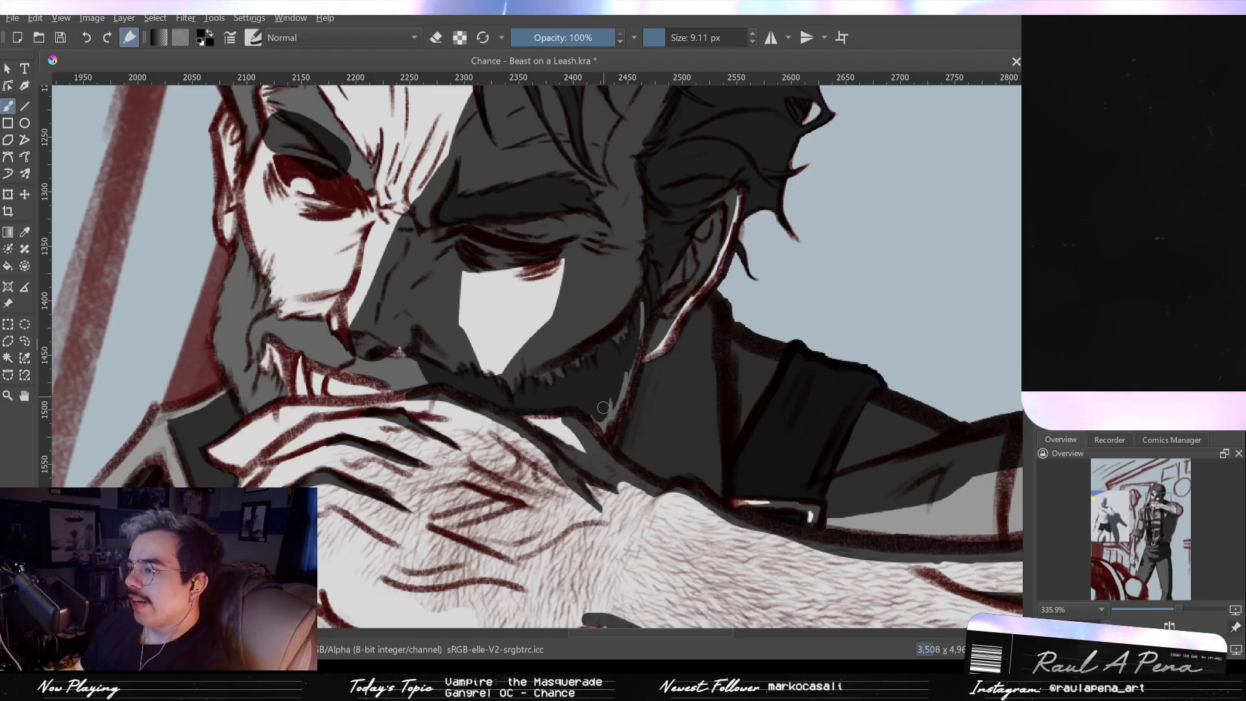
key("e")
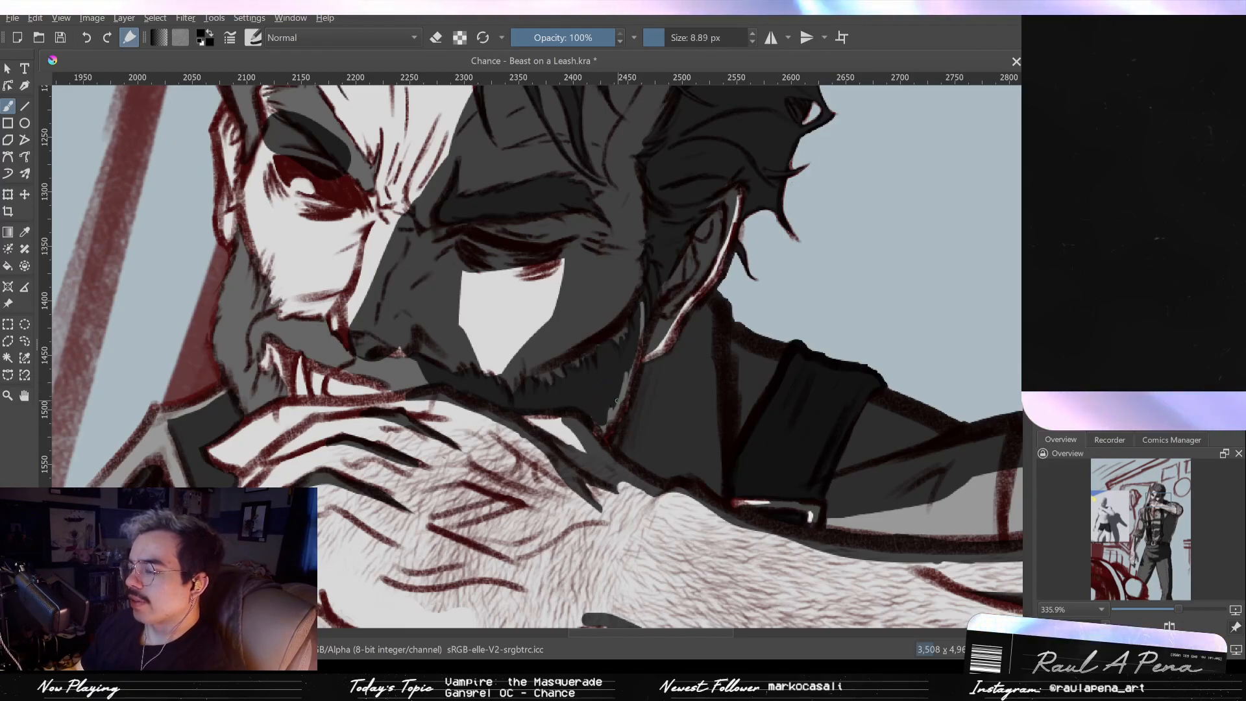
key("bracketright")
key("bracketright")
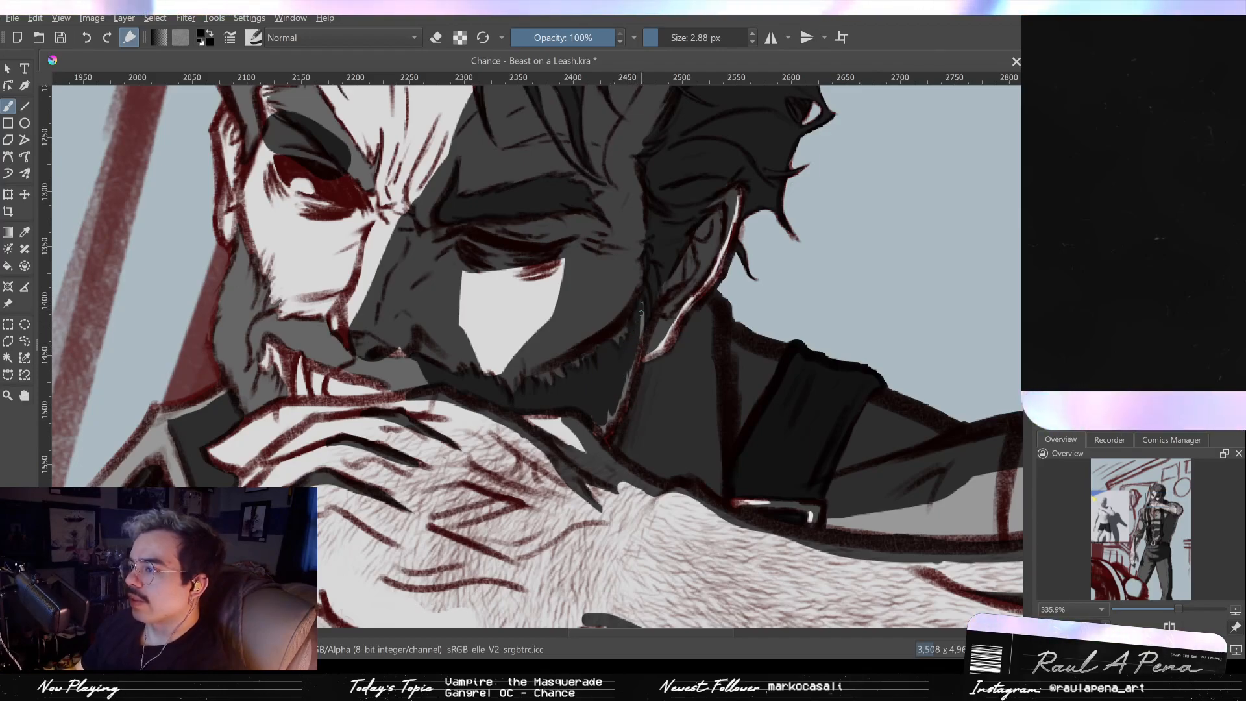
Step: Erase thin highlights along the ear's front and upper edges with a 2.30 px eraser, and trim them with 2.26 and 12.28 px shadow brushes
key("e")
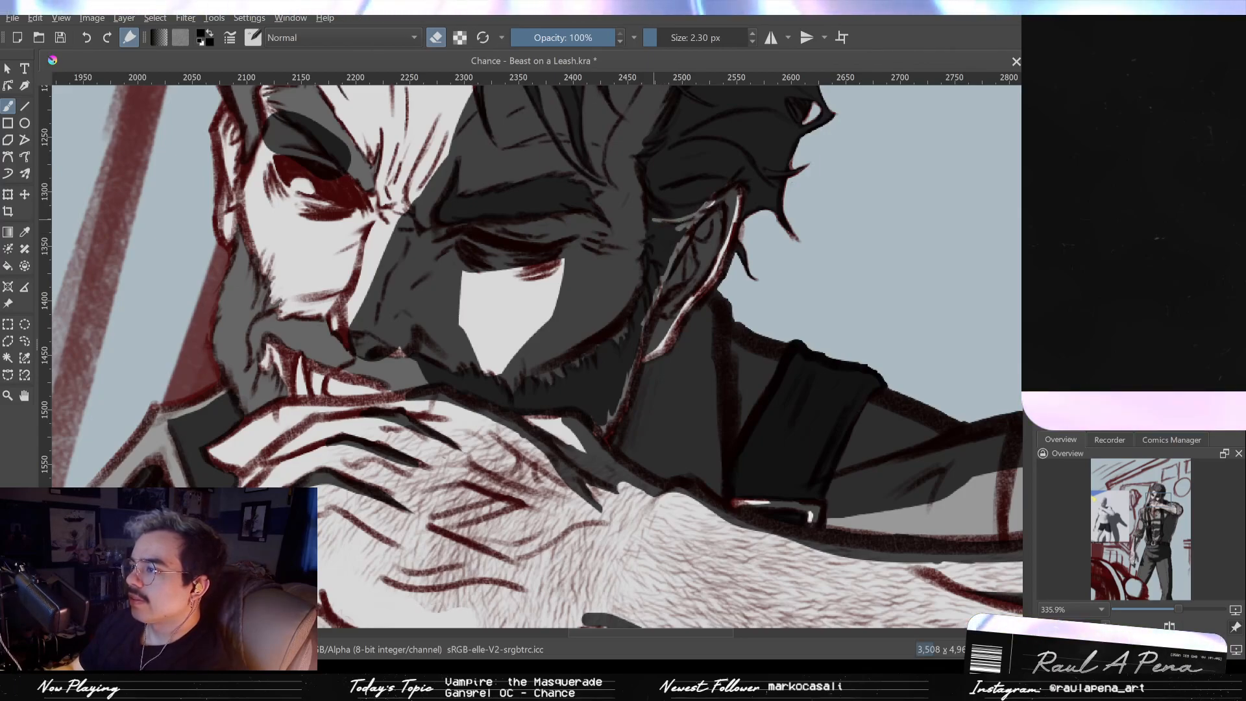
key("e")
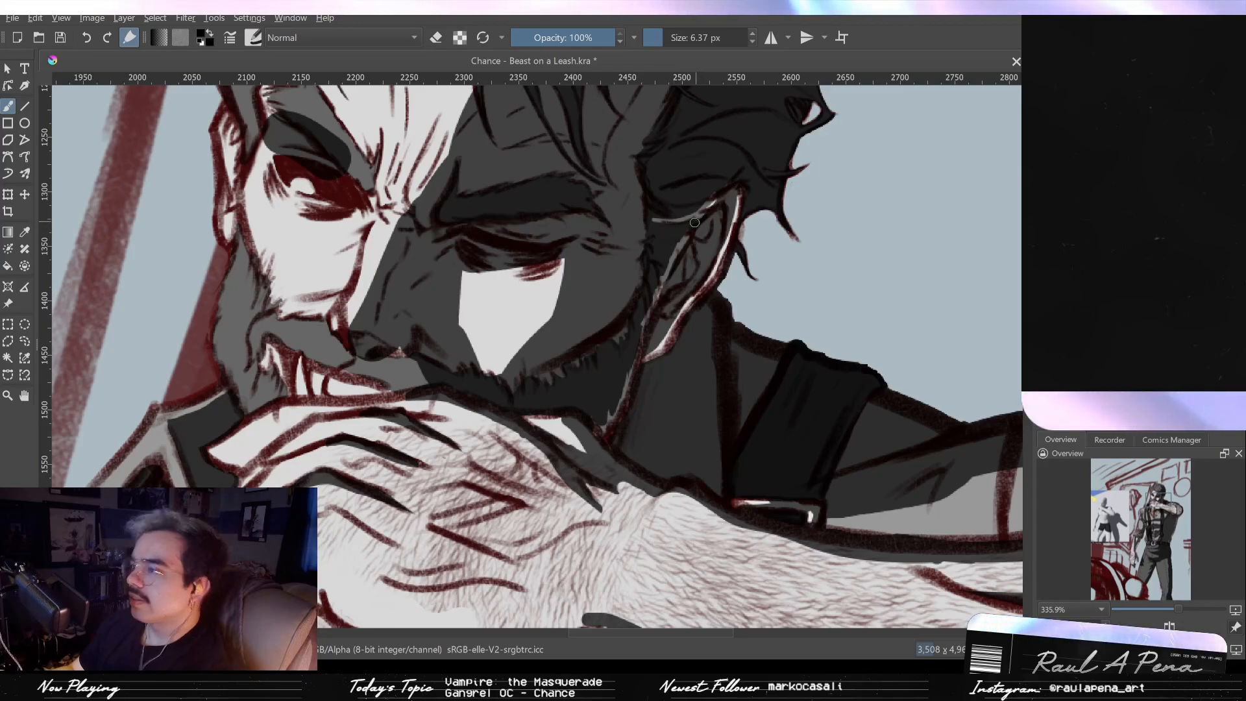
key("bracketleft")
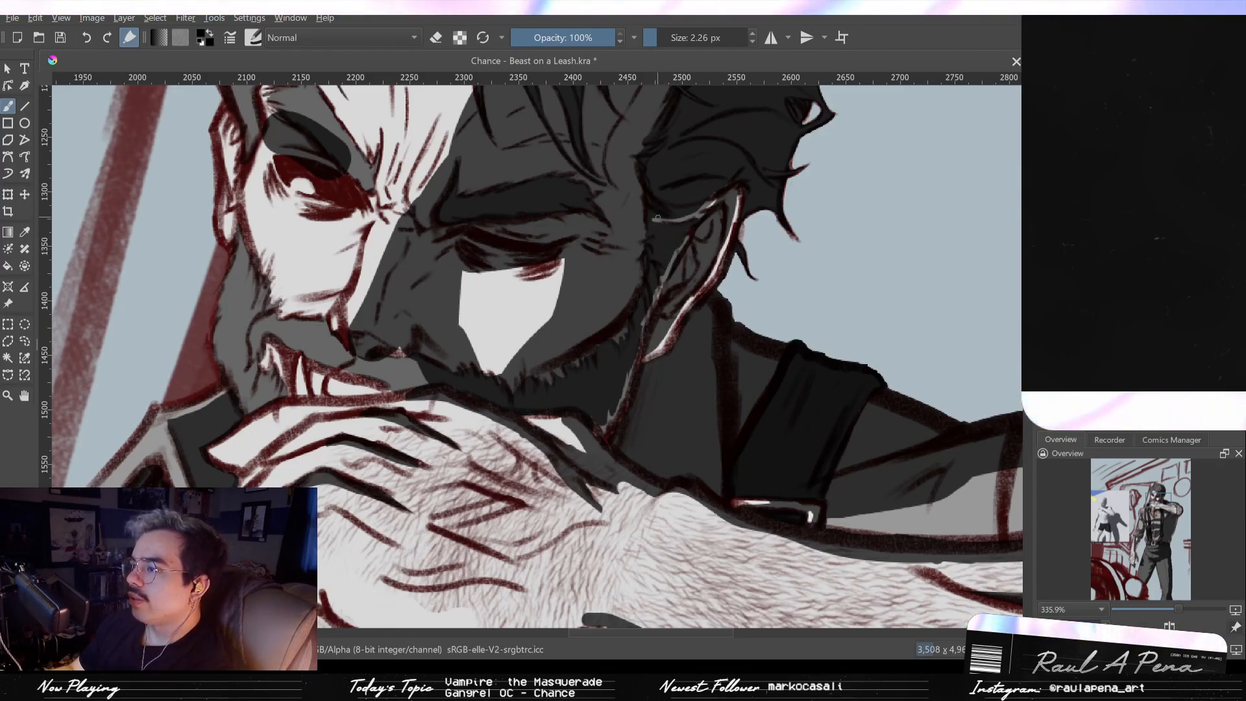
scroll(661, 262, "up", 2)
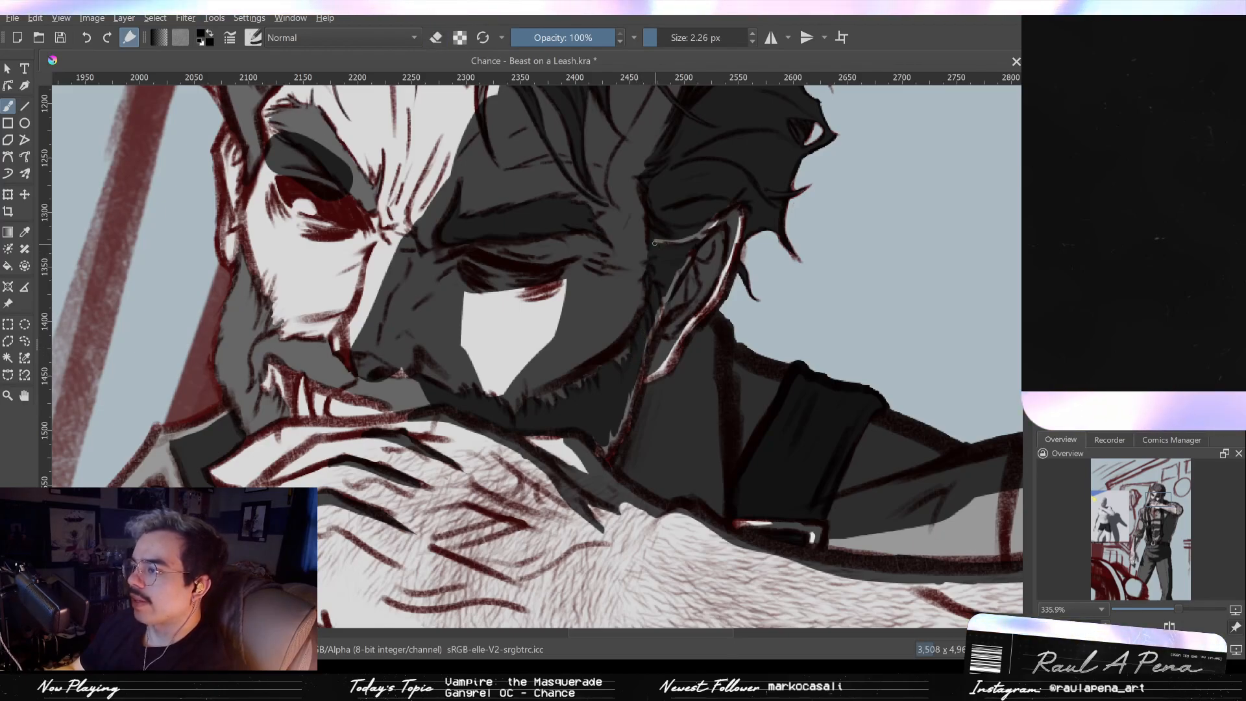
mouse_move(664, 238)
left_mouse_down()
mouse_move(684, 223)
mouse_move(698, 245)
left_mouse_up()
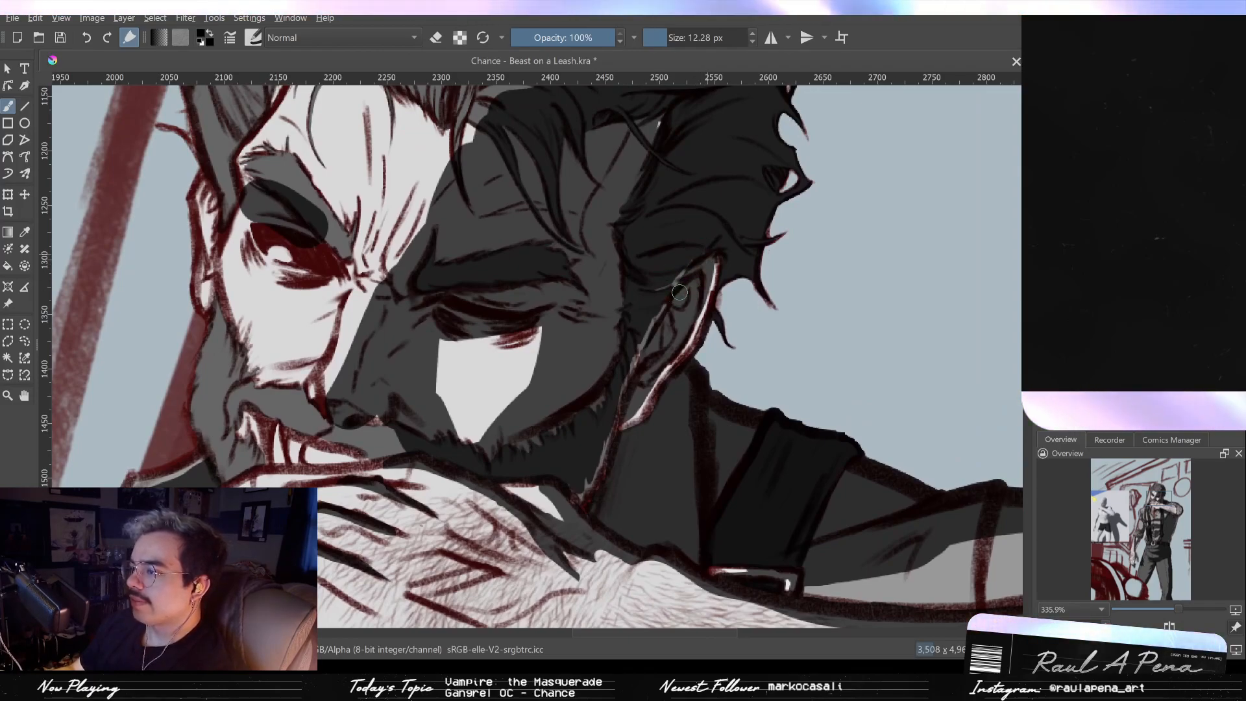
left_click_drag(701, 279, 698, 321)
scroll(699, 321, "down", 6)
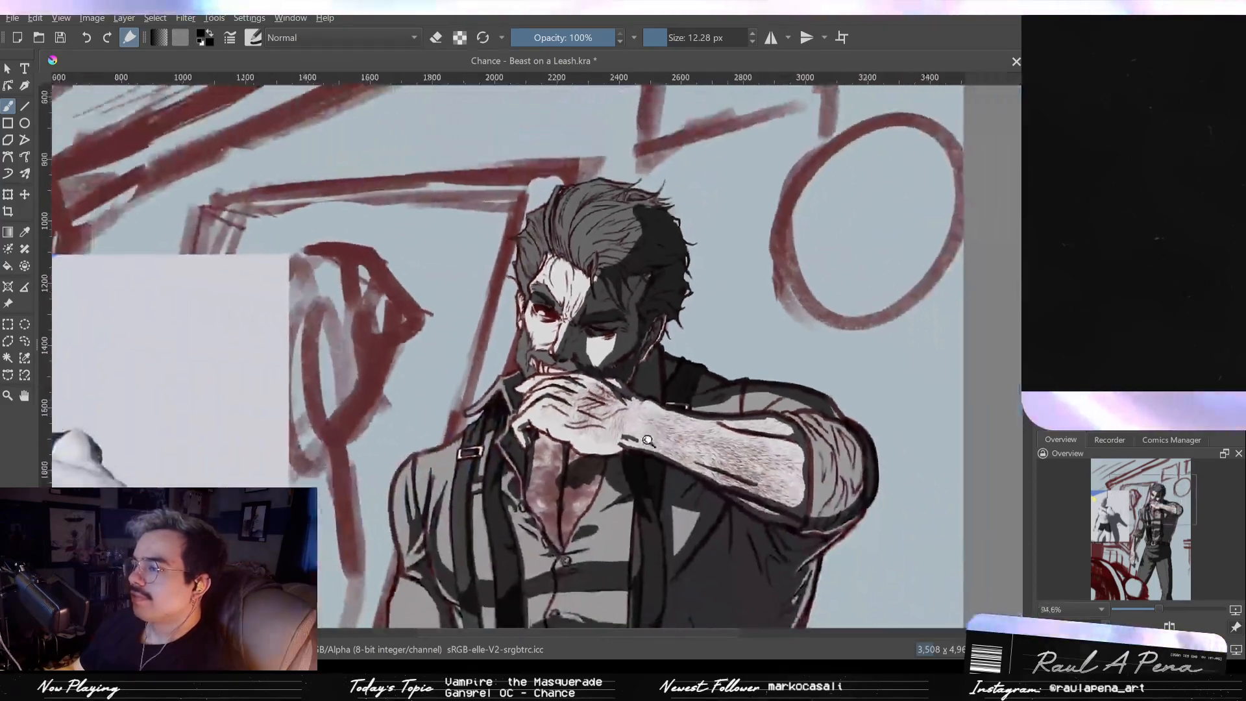
scroll(681, 353, "up", 6)
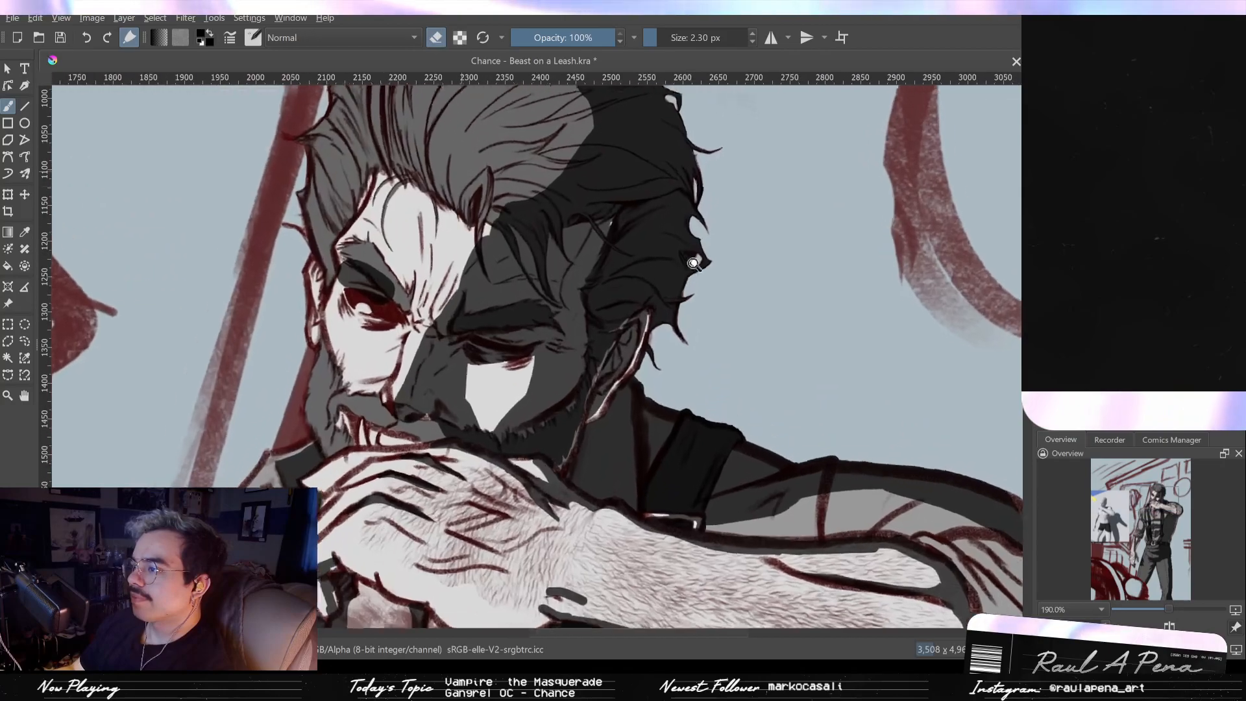
Step: Erase thin highlights along the hair lock just above and behind the ear with a 2.30 px eraser
key("e")
left_click_drag(686, 272, 682, 305)
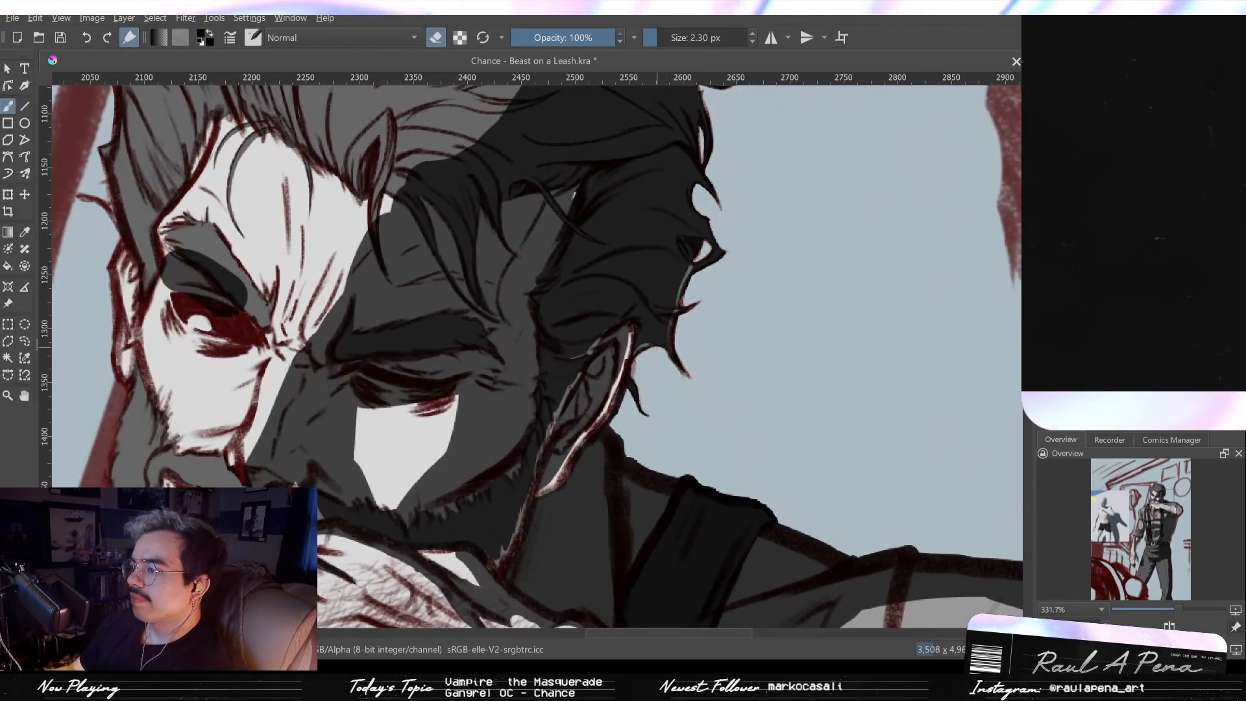
left_click_drag(657, 371, 626, 445)
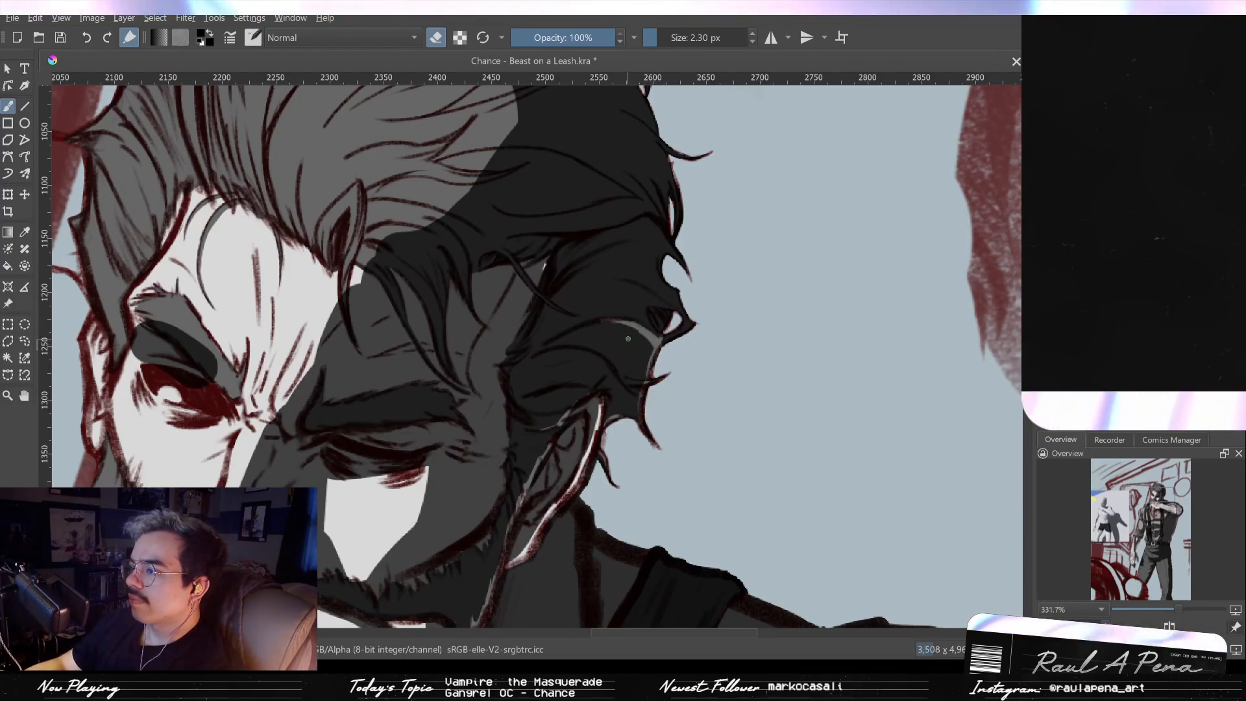
left_click_drag(630, 335, 640, 345)
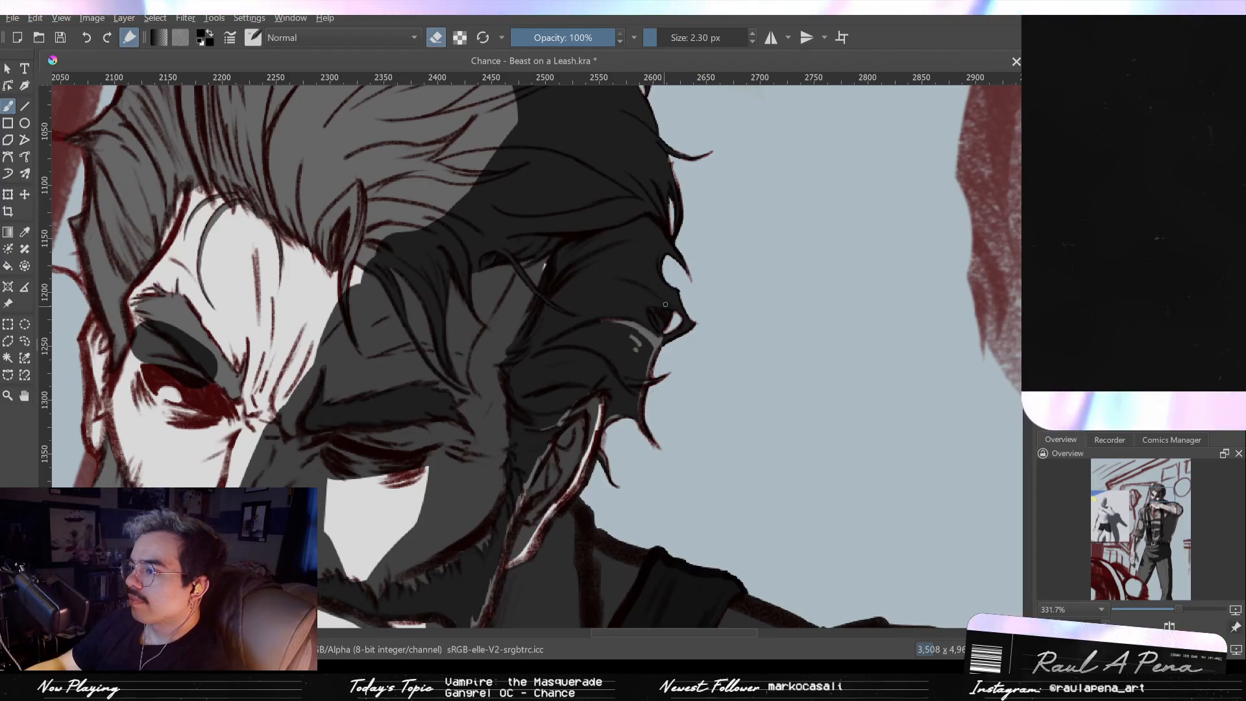
mouse_move(656, 290)
left_mouse_down()
mouse_move(687, 388)
mouse_move(653, 276)
mouse_move(646, 317)
mouse_move(659, 341)
mouse_move(641, 309)
left_mouse_up()
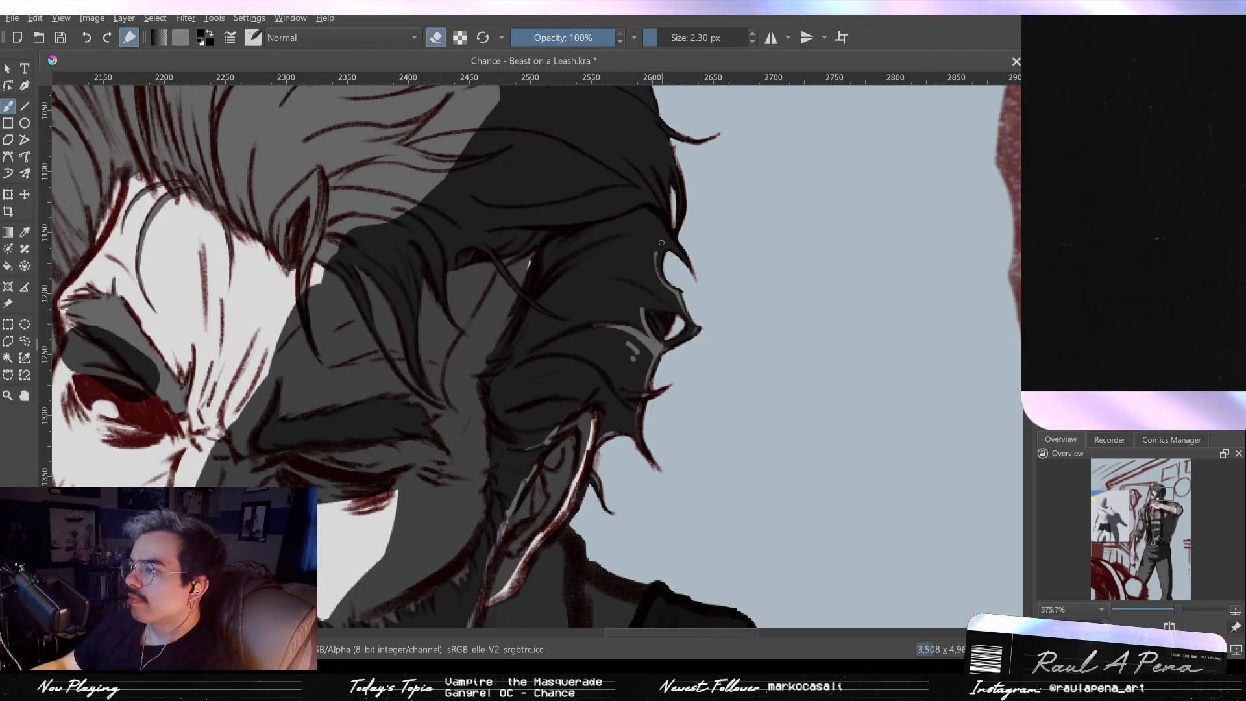
Step: Undo the last thin highlight and erase bolder ones along the notched hair tips behind the head with a 3.60 px eraser
key("ctrl+z")
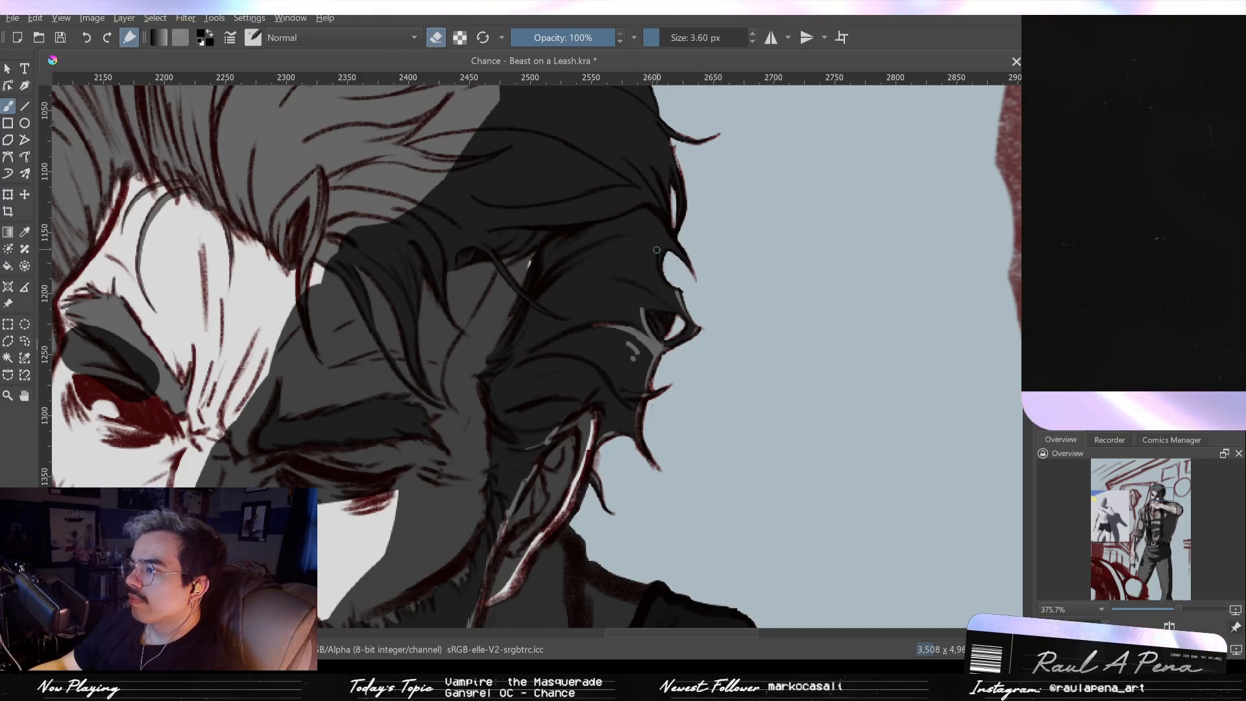
left_click_drag(655, 249, 680, 309)
left_click_drag(647, 255, 683, 293)
key("ctrl+z")
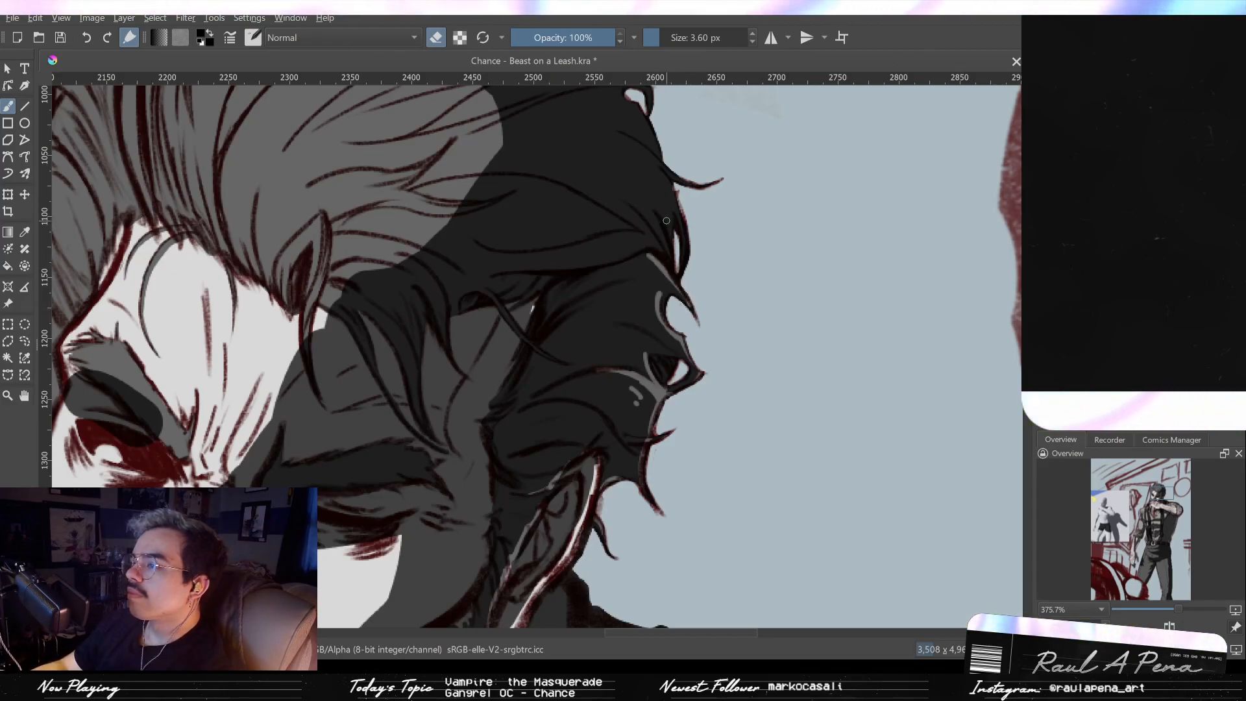
left_click_drag(692, 303, 687, 363)
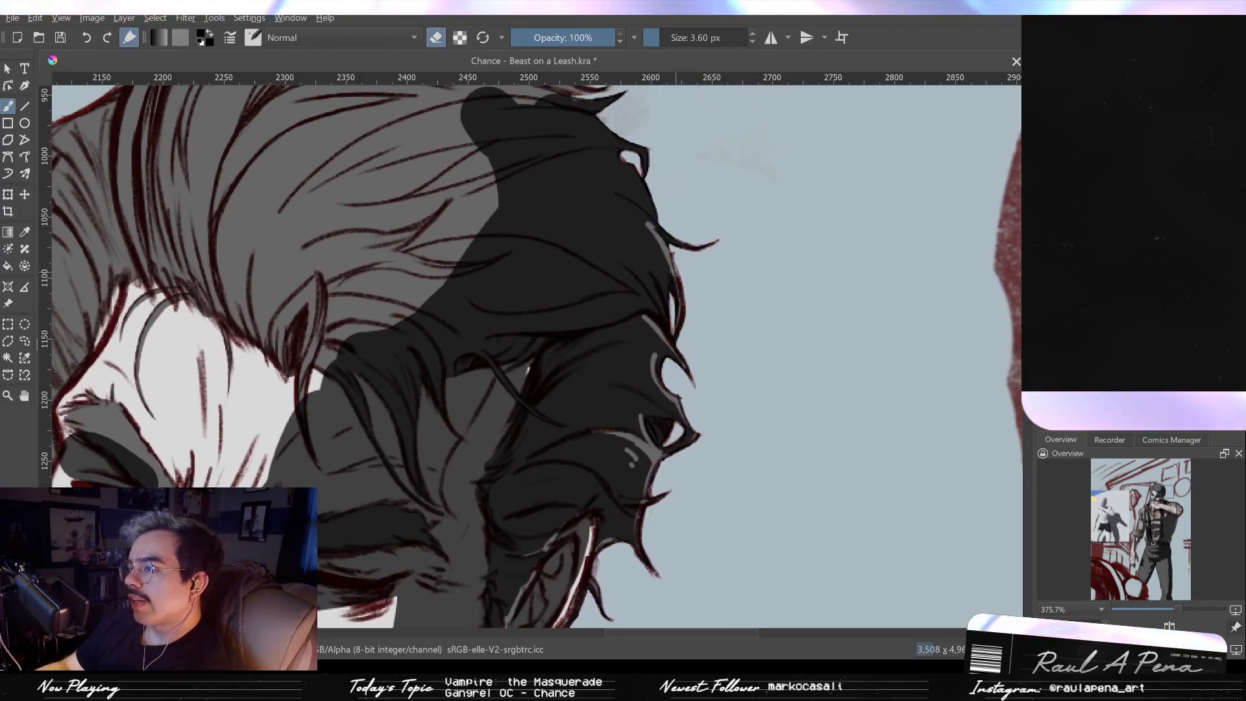
Step: Carve highlights along the back-of-head hair edge and flyaway lock with the 3.60 px eraser, trimming them with a 12.28 px shadow brush
mouse_move(655, 239)
left_mouse_down()
mouse_move(689, 303)
mouse_move(649, 226)
mouse_move(678, 258)
mouse_move(679, 296)
left_mouse_up()
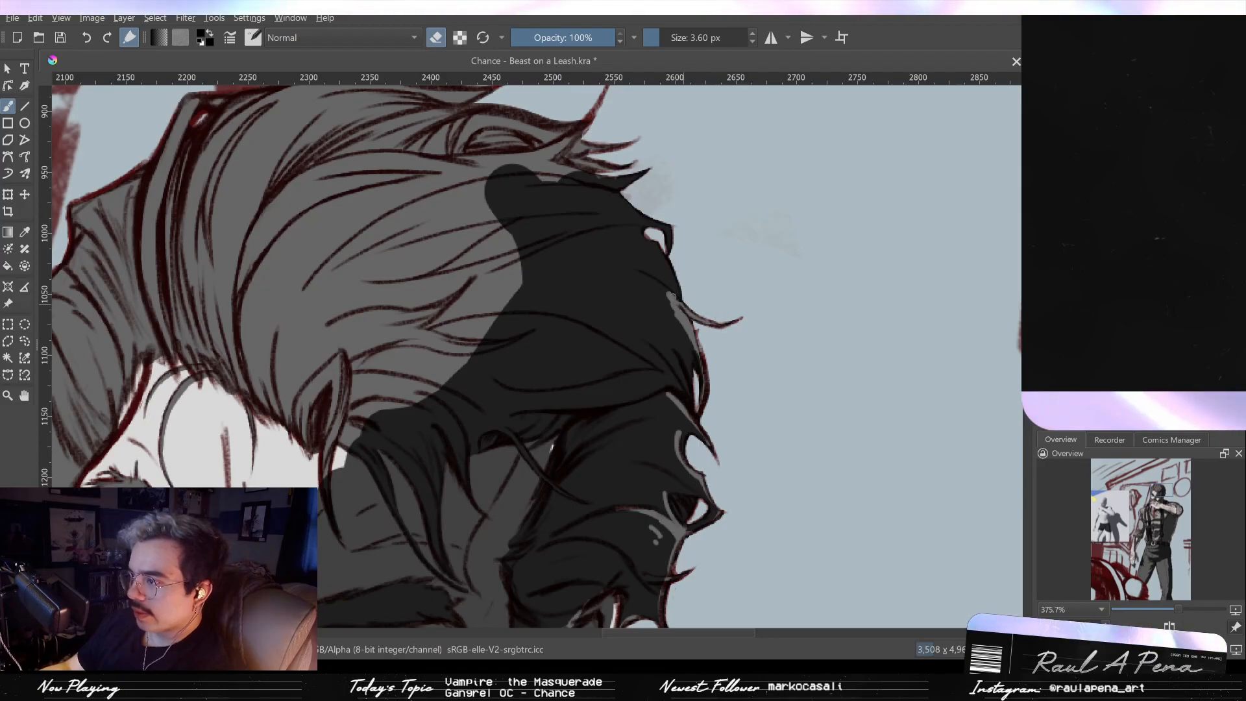
key("e")
key("e")
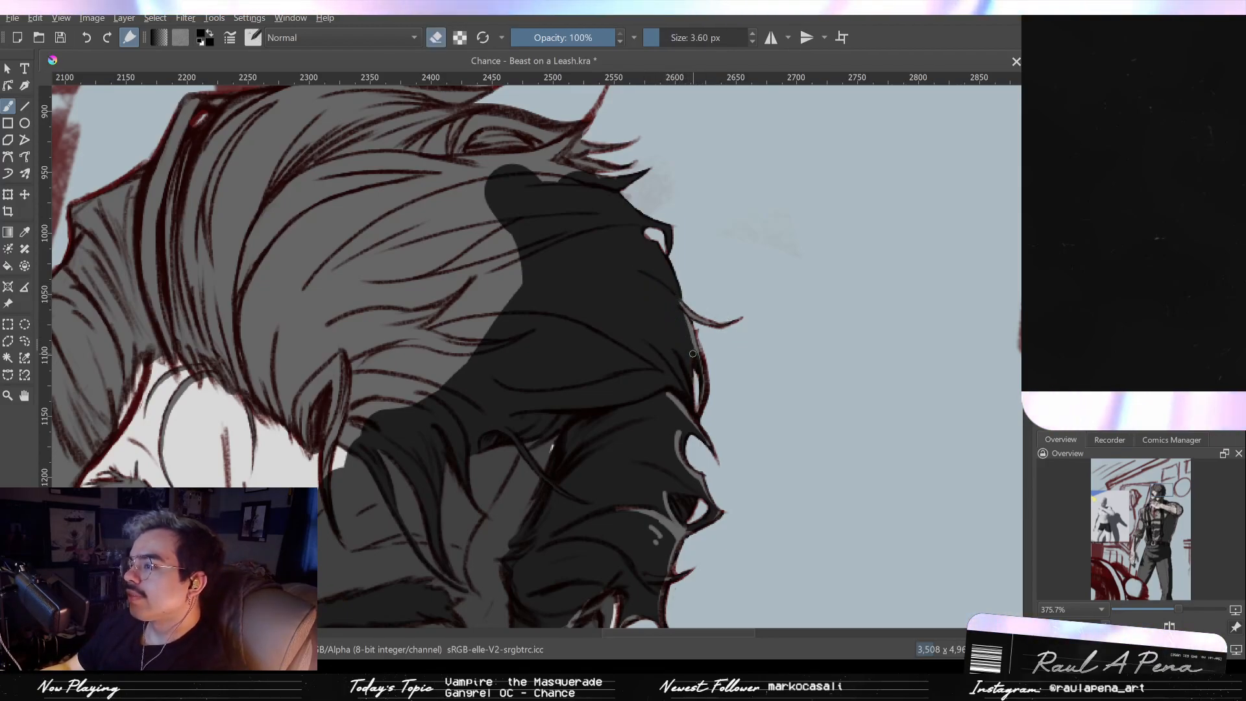
left_click_drag(666, 340, 688, 384)
key("ctrl+z")
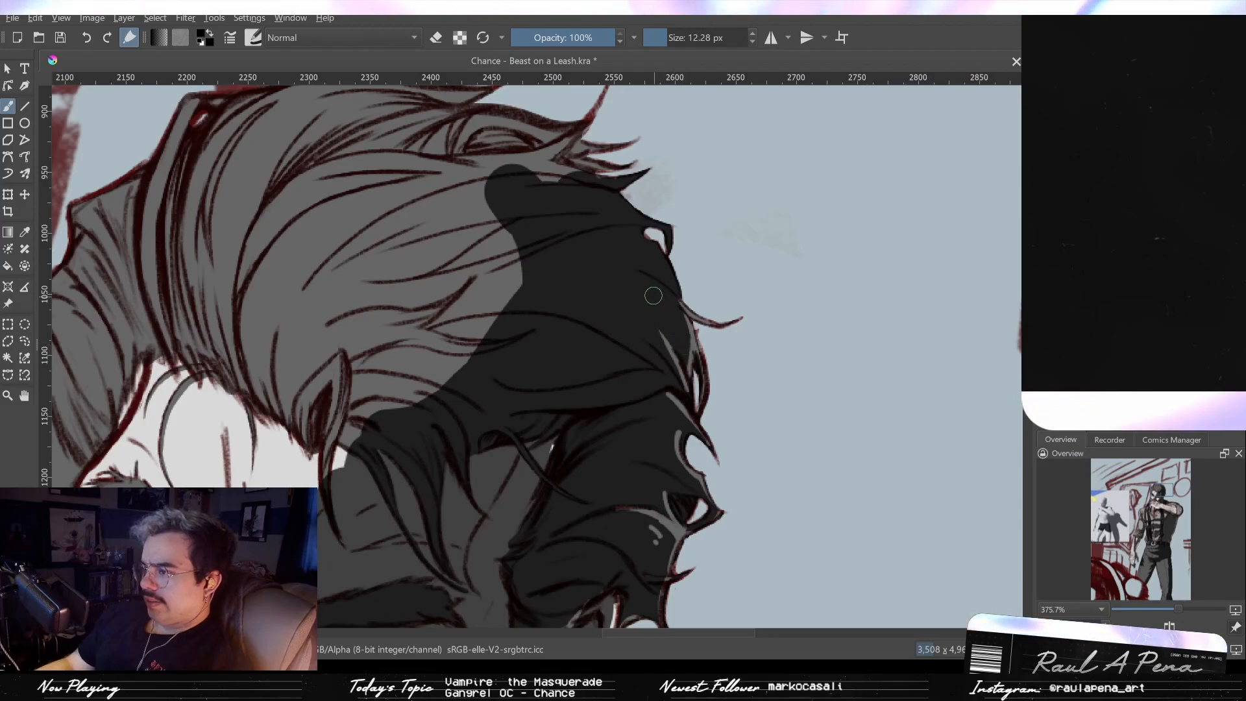
mouse_move(664, 254)
left_mouse_down()
mouse_move(685, 305)
mouse_move(668, 290)
left_mouse_up()
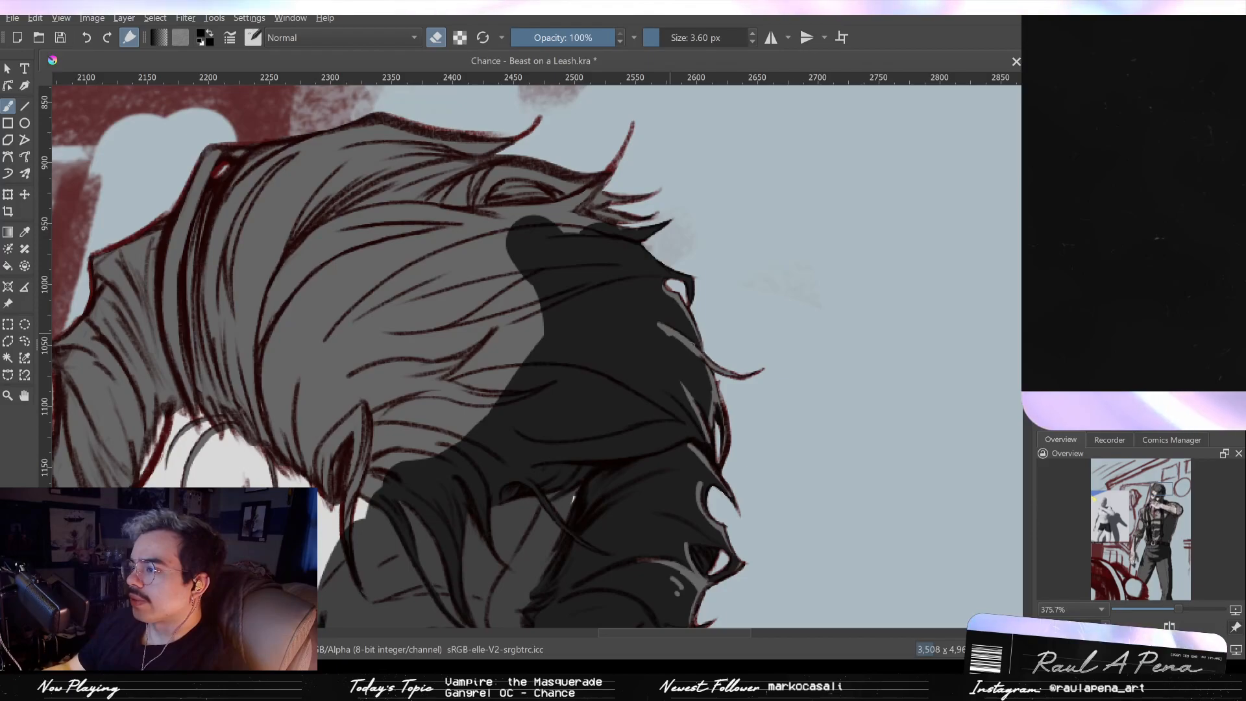
Step: Trim the flyaway lock's highlight with the 12.28 px shadow brush, and erase a rim highlight around the small hair loop above it at 3.60 px
key("e")
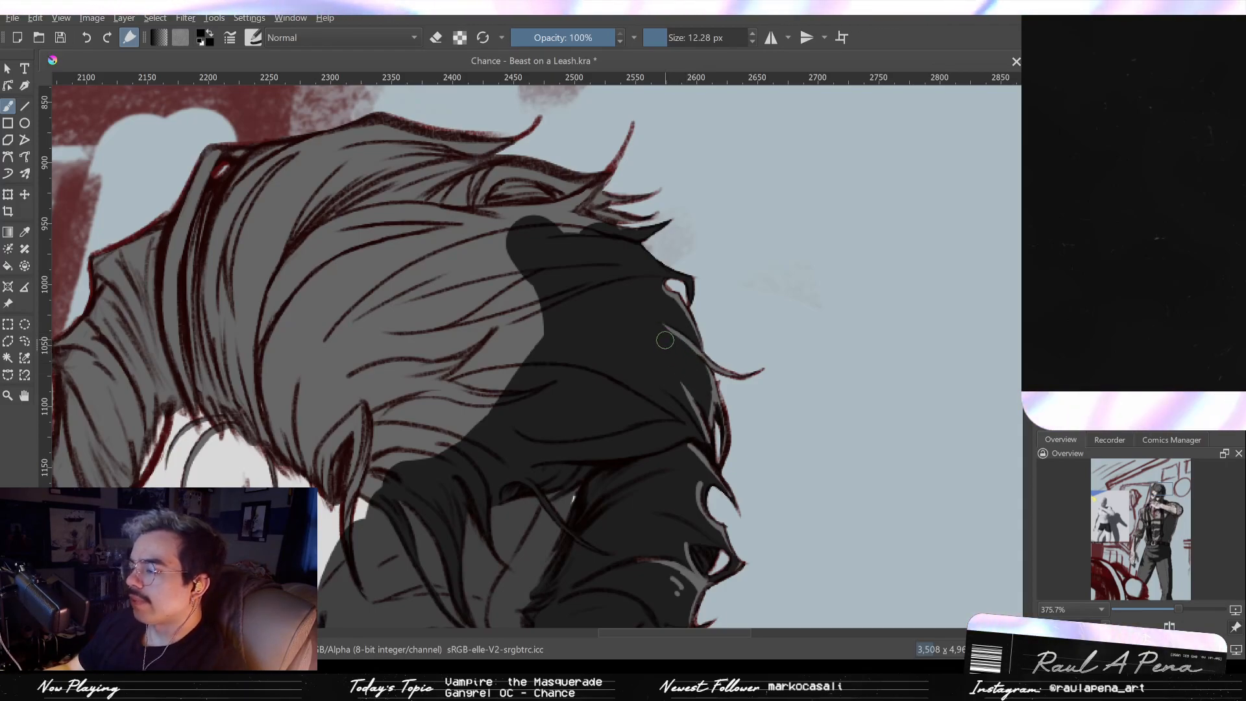
left_click_drag(641, 295, 674, 269)
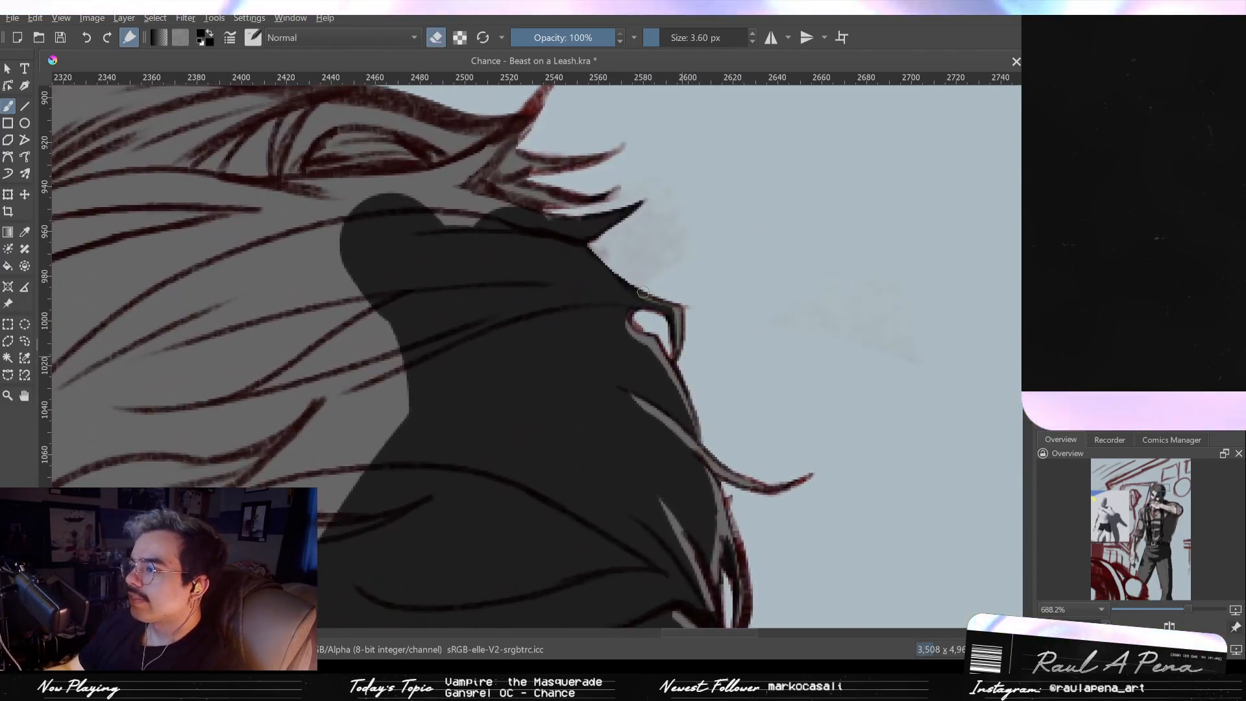
mouse_move(615, 276)
left_mouse_down()
mouse_move(598, 257)
mouse_move(645, 314)
mouse_move(632, 304)
left_mouse_up()
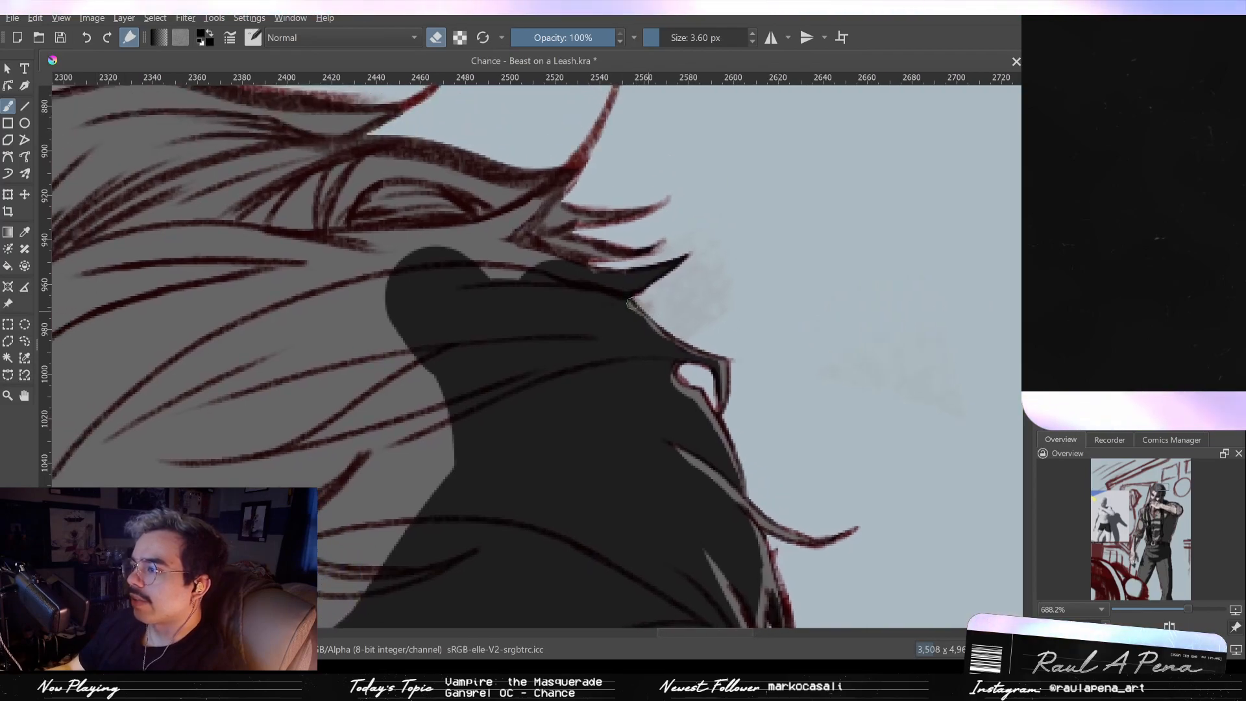
left_click_drag(678, 343, 693, 342)
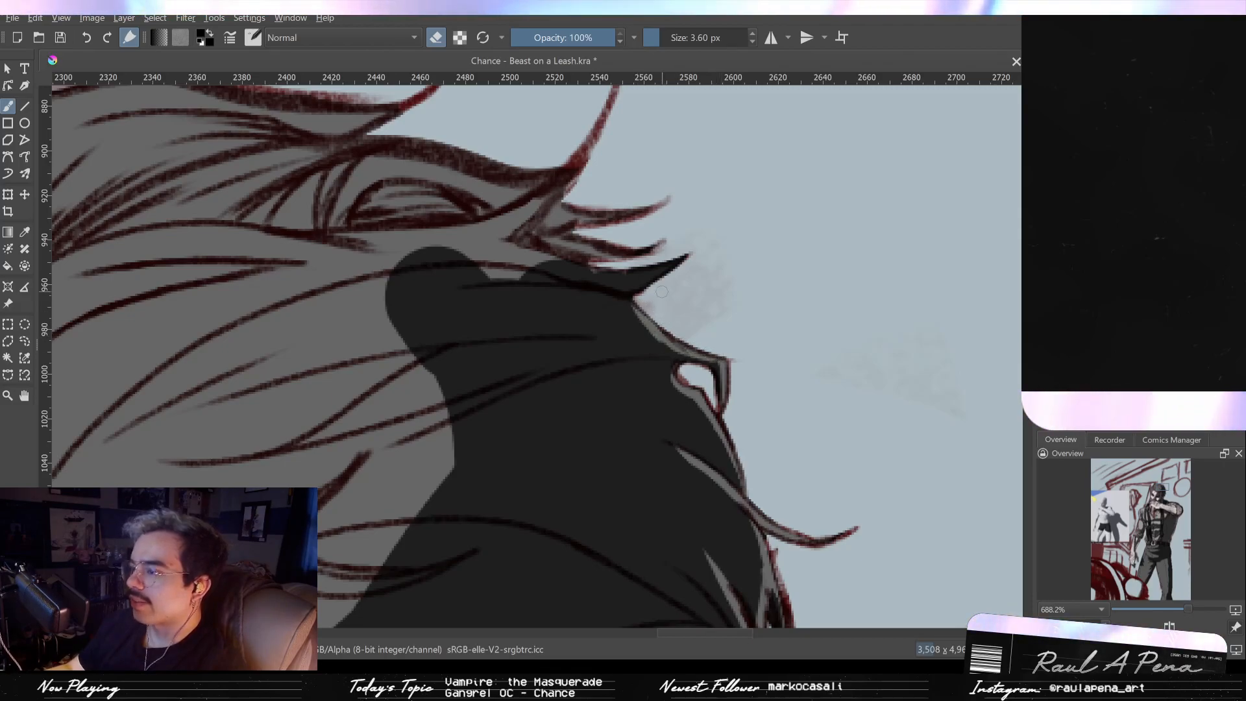
Step: Erase a thin highlight beneath the pointed lock near the crown, and extend the shadow over the small tips above it with a 20.65 px brush
scroll(632, 304, "down", 2)
scroll(575, 353, "down", 1)
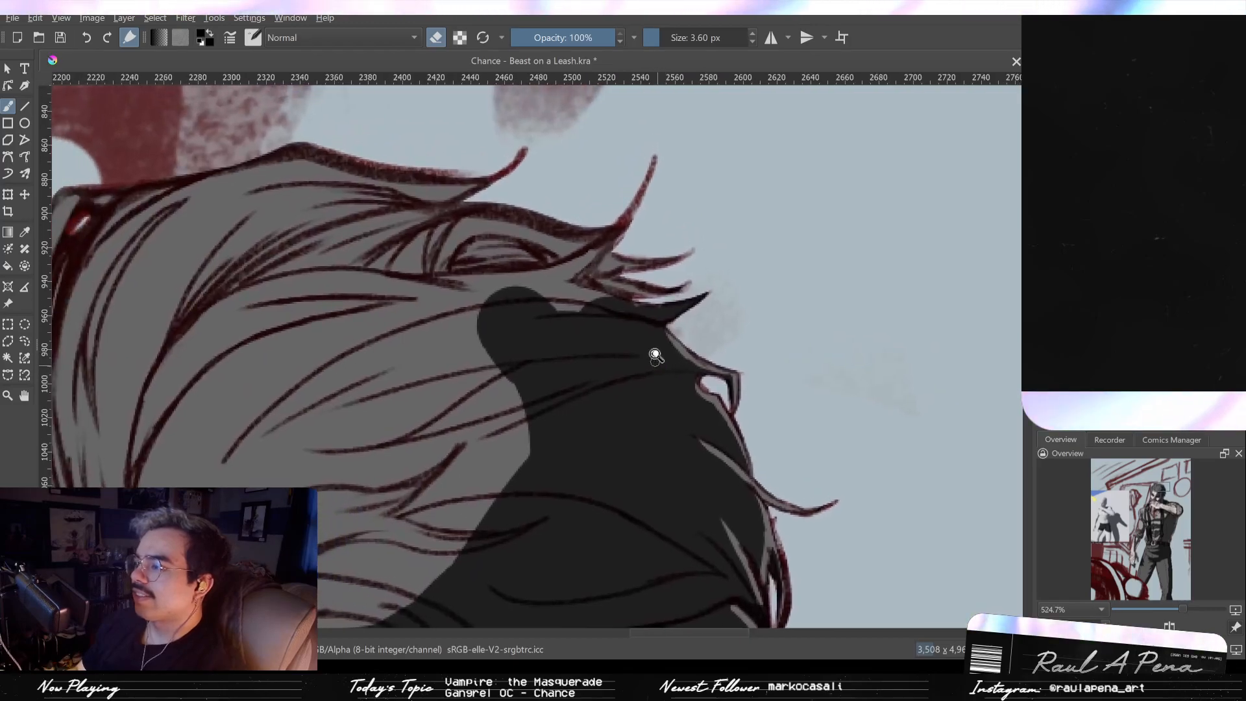
key("ctrl+z")
left_click_drag(665, 331, 615, 322)
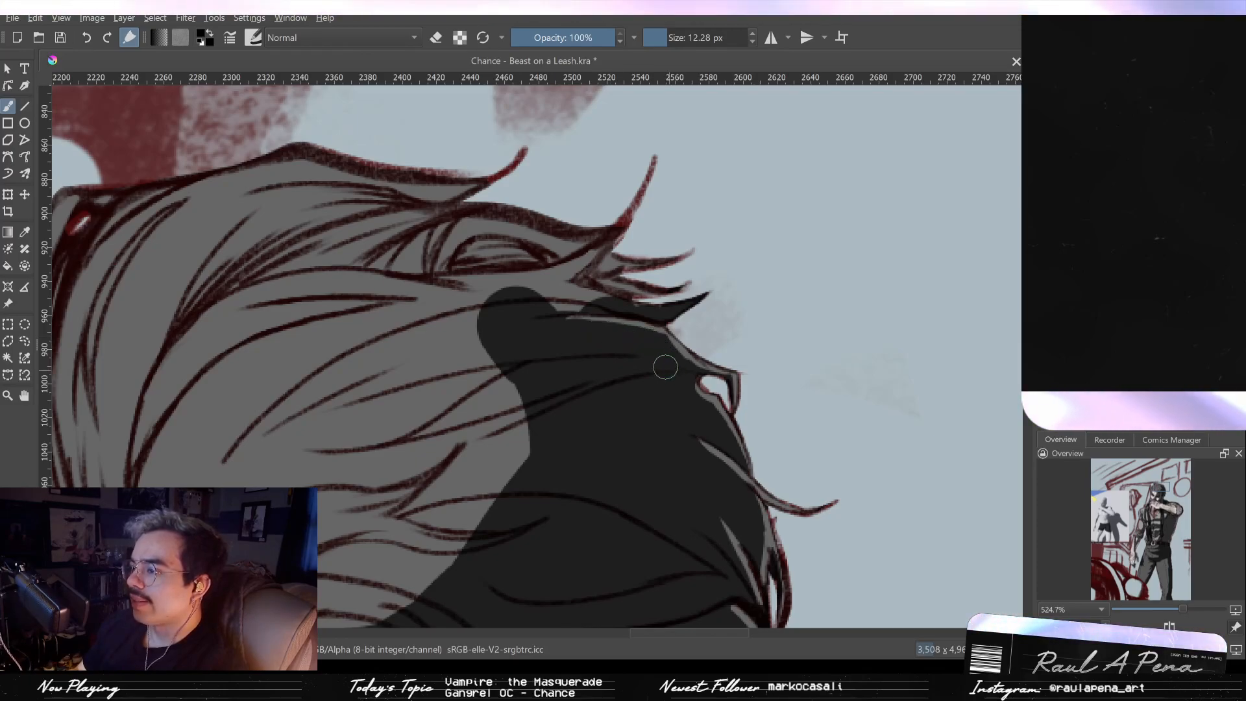
mouse_move(646, 338)
left_mouse_down()
mouse_move(646, 370)
mouse_move(576, 304)
mouse_move(558, 314)
mouse_move(582, 304)
mouse_move(550, 307)
mouse_move(655, 286)
left_mouse_up()
key("e")
key("e")
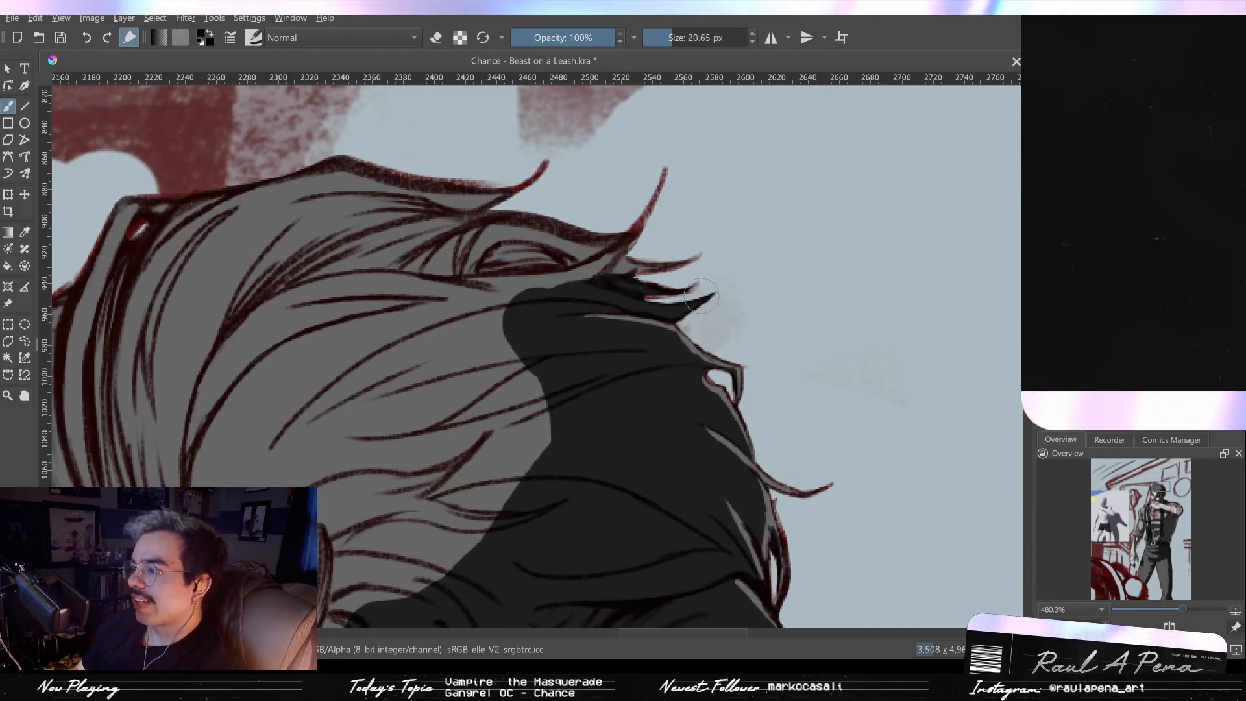
Step: Paint tapered shadow strands from the shadow's front edge into the lit hair with brushes of about 3 px, refining them with an 11.25 px eraser
scroll(586, 364, "up", 2)
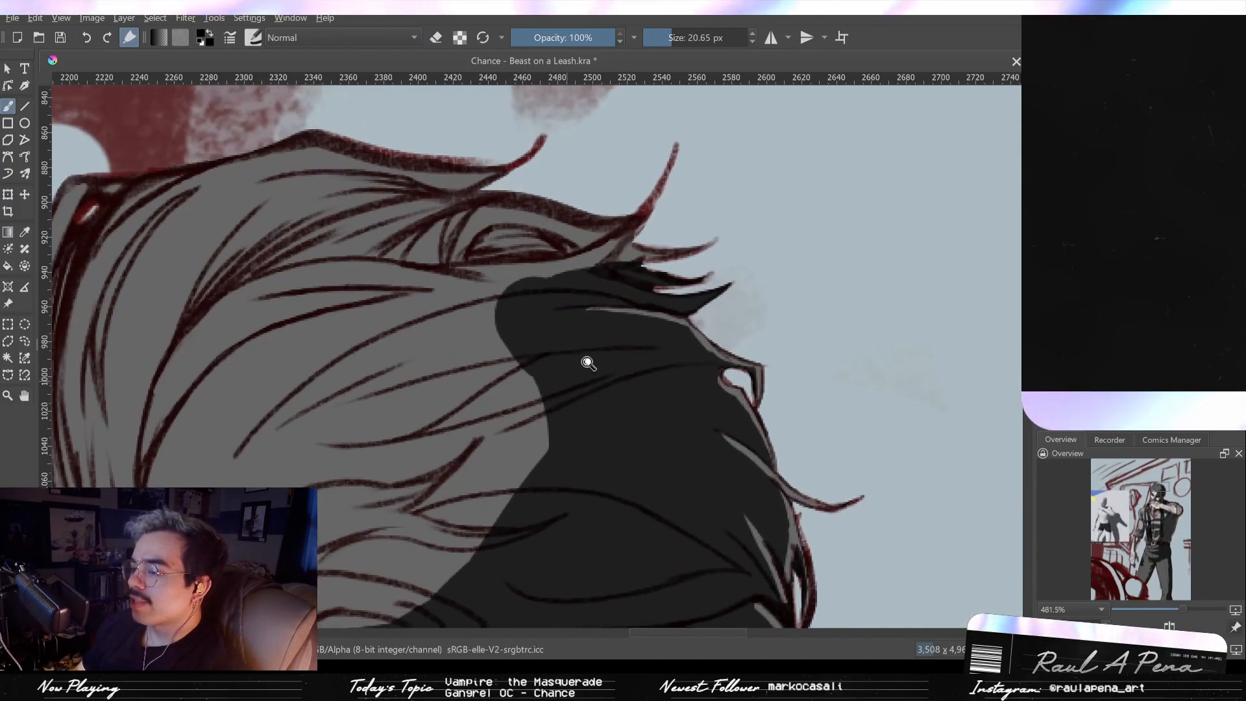
scroll(585, 383, "down", 2)
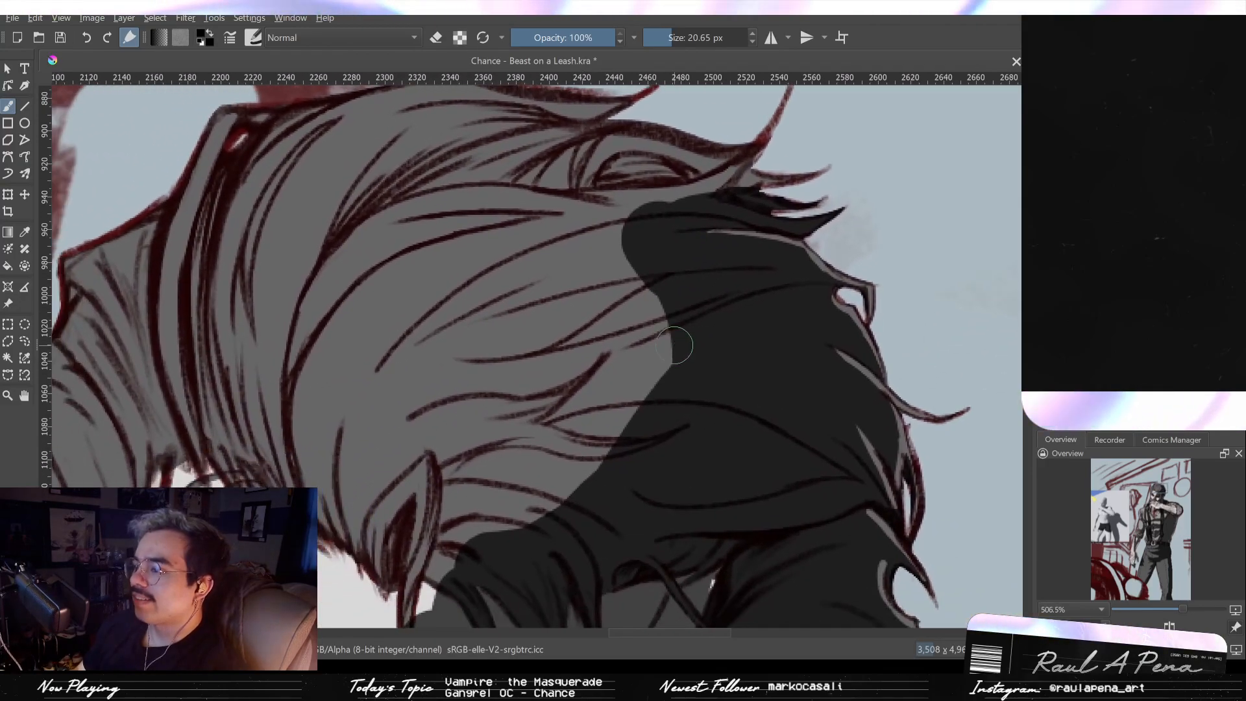
key("bracketleft")
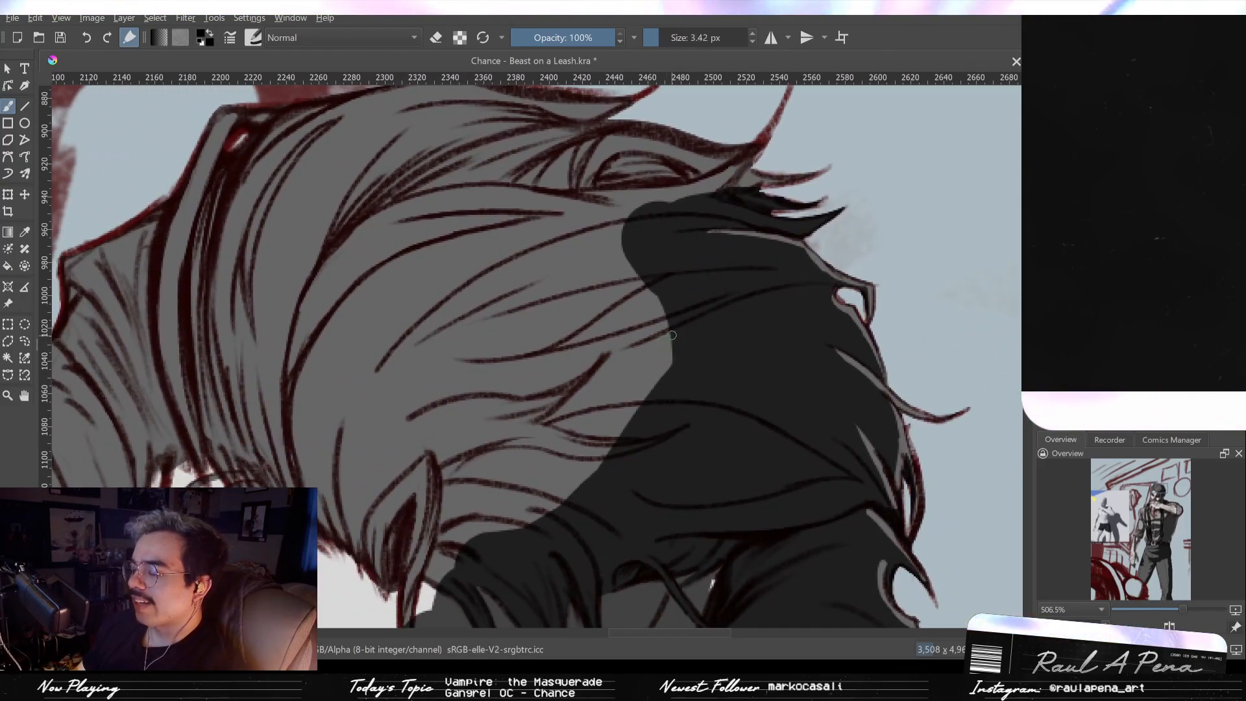
mouse_move(674, 332)
left_mouse_down()
mouse_move(634, 348)
mouse_move(674, 337)
left_mouse_up()
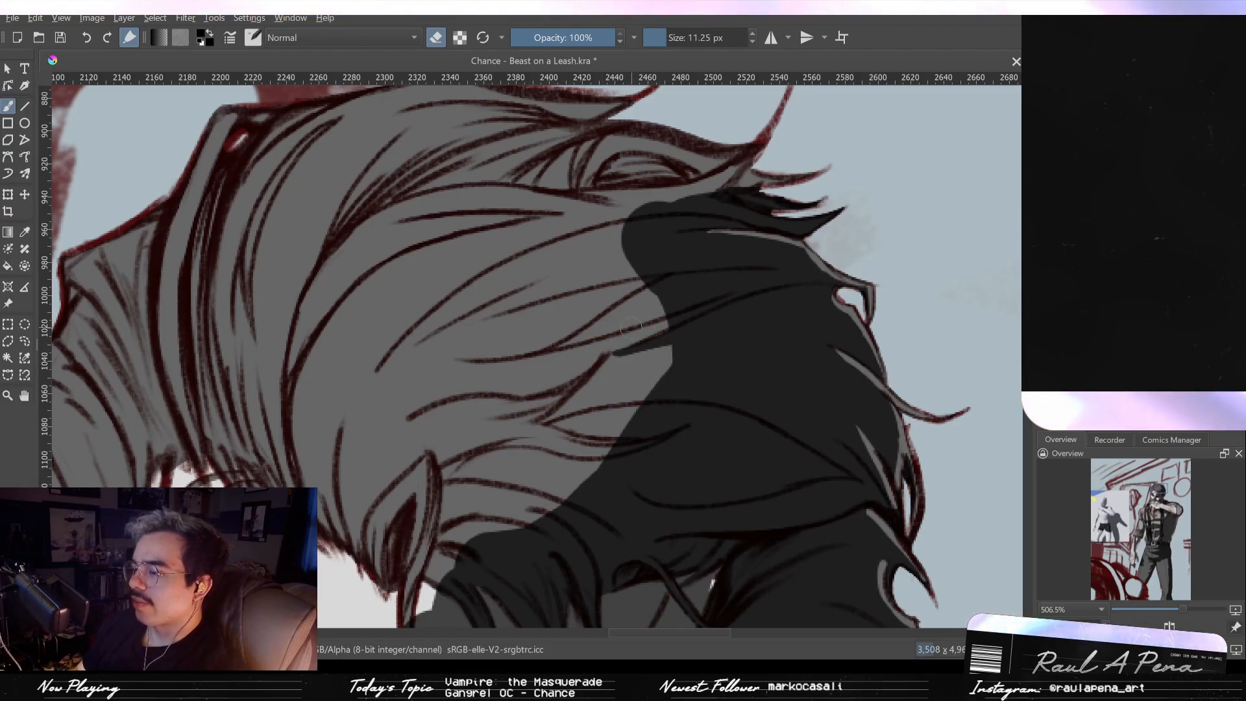
left_click_drag(660, 297, 574, 335)
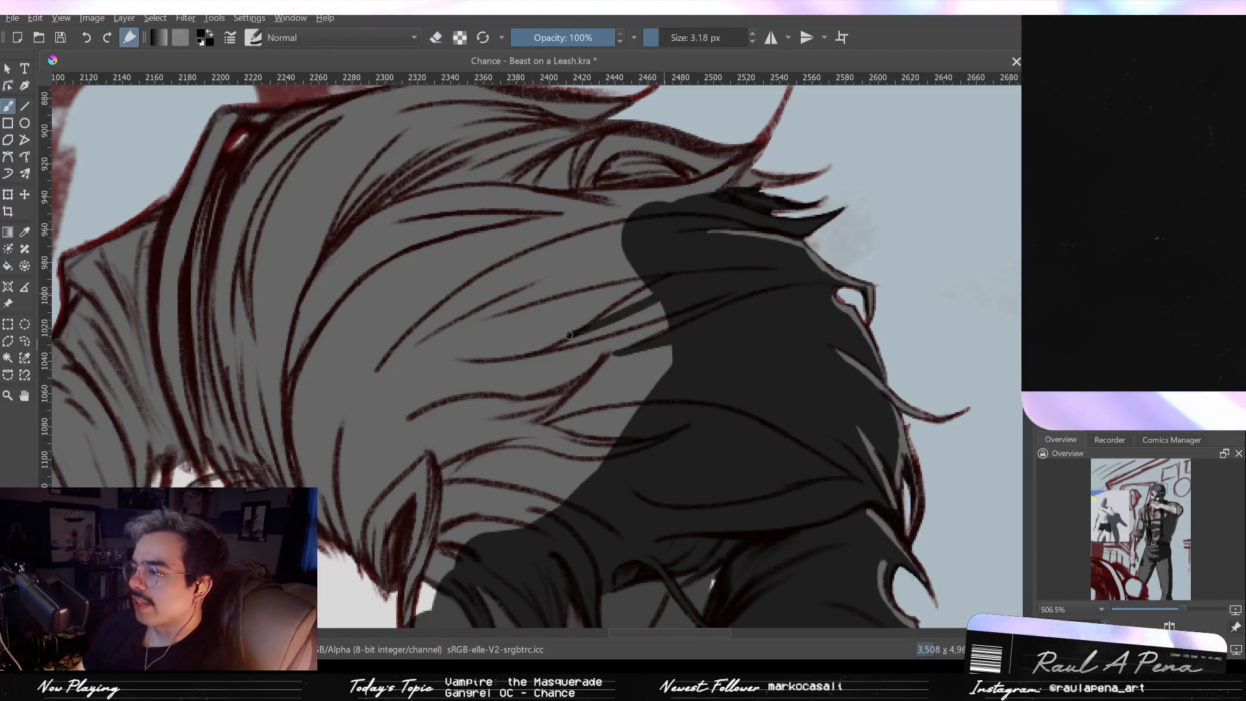
key("ctrl+z")
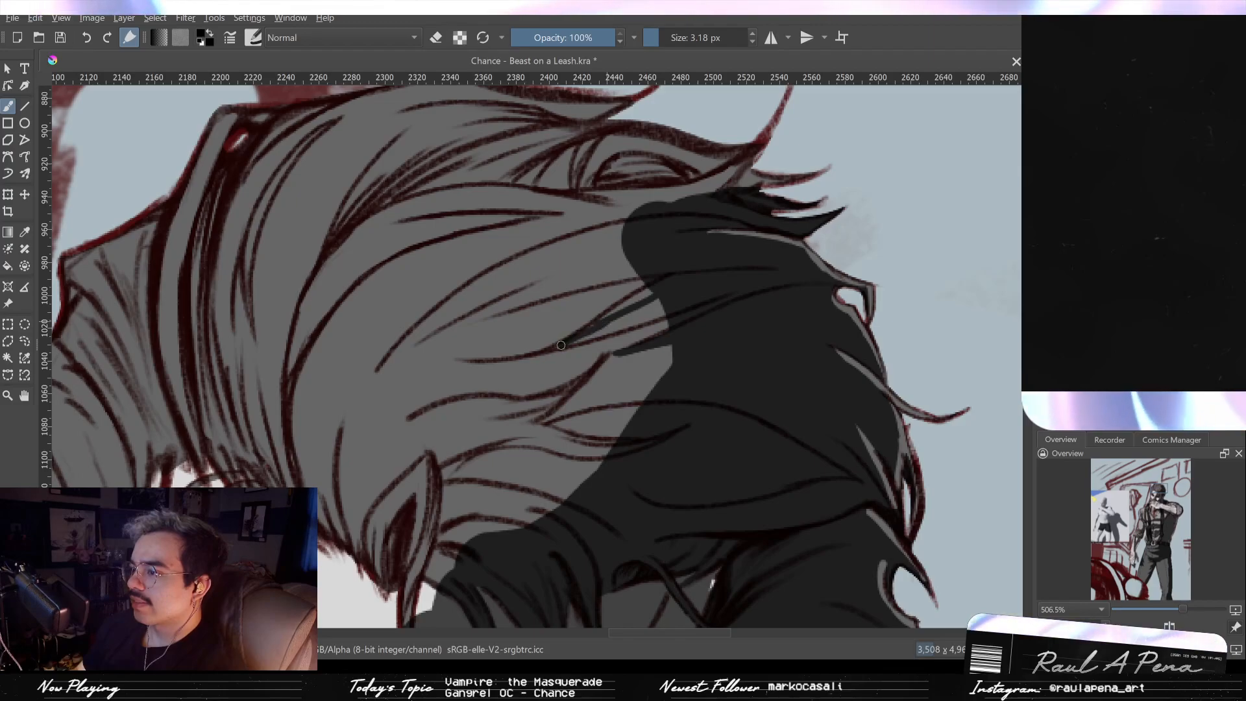
left_click_drag(561, 345, 673, 312)
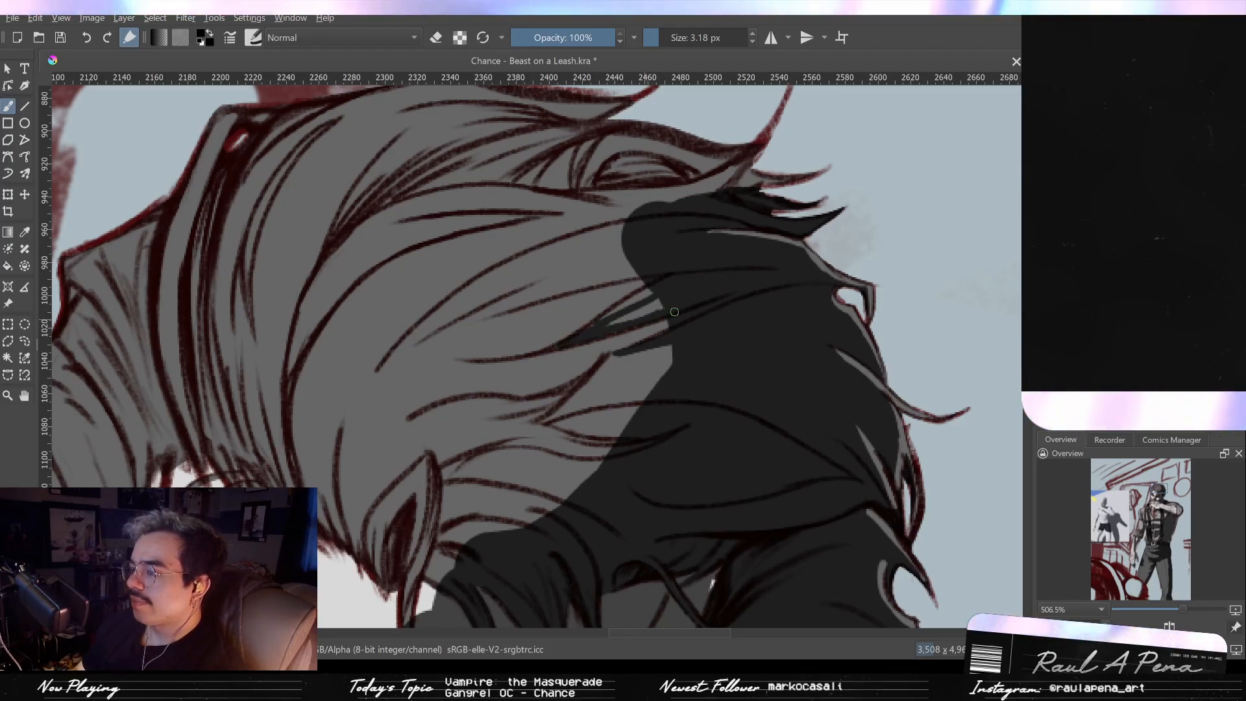
mouse_move(668, 302)
left_mouse_down()
mouse_move(603, 325)
mouse_move(666, 300)
mouse_move(513, 355)
left_mouse_up()
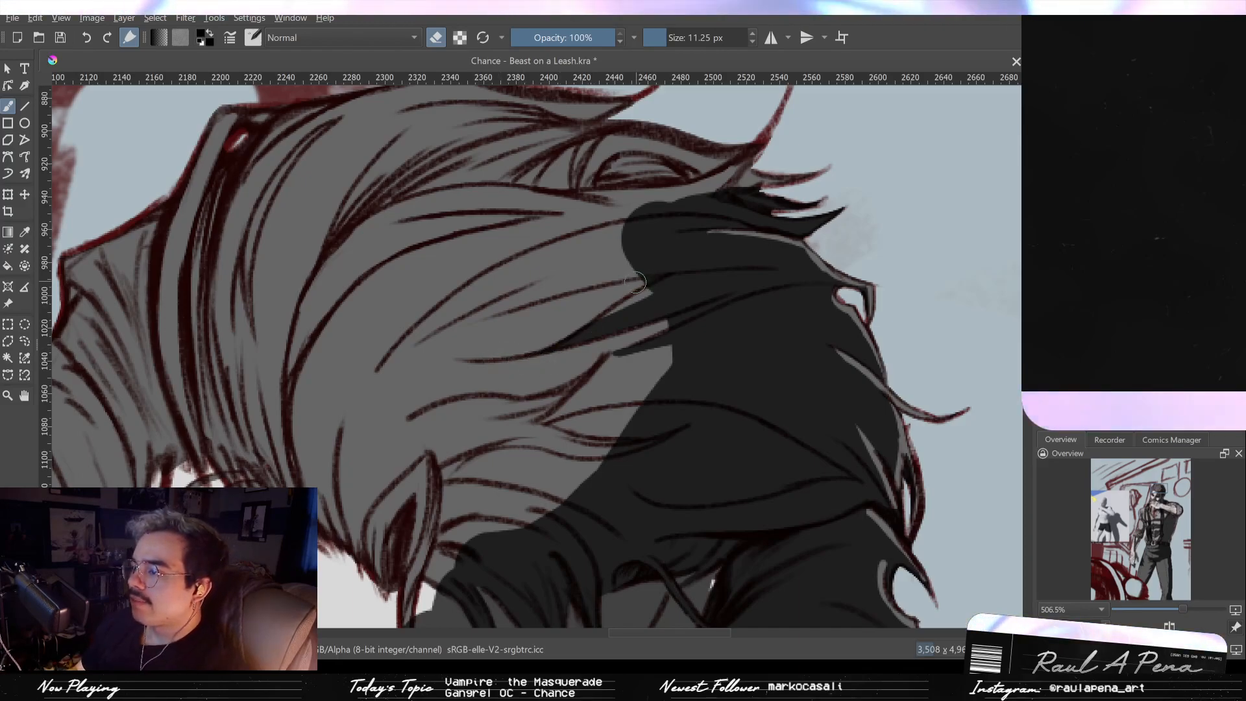
left_click_drag(657, 283, 662, 276)
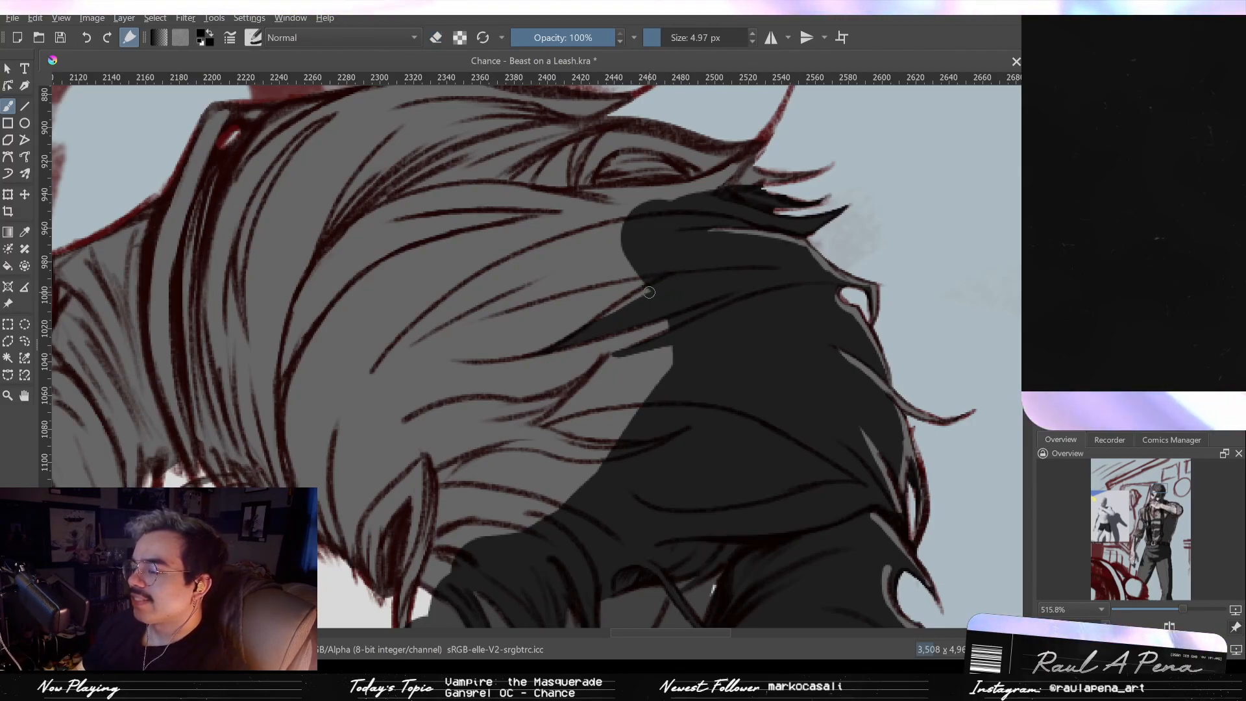
Step: Extend the shadow along the upper hair strands with a 4.97 px brush, and shape the gap between their tips with a 10.26 px eraser
key("e")
mouse_move(638, 279)
left_mouse_down()
mouse_move(648, 284)
mouse_move(532, 339)
left_mouse_up()
key("e")
mouse_move(600, 295)
left_mouse_down()
mouse_move(551, 326)
mouse_move(639, 287)
mouse_move(527, 327)
left_mouse_up()
left_click_drag(629, 284, 527, 312)
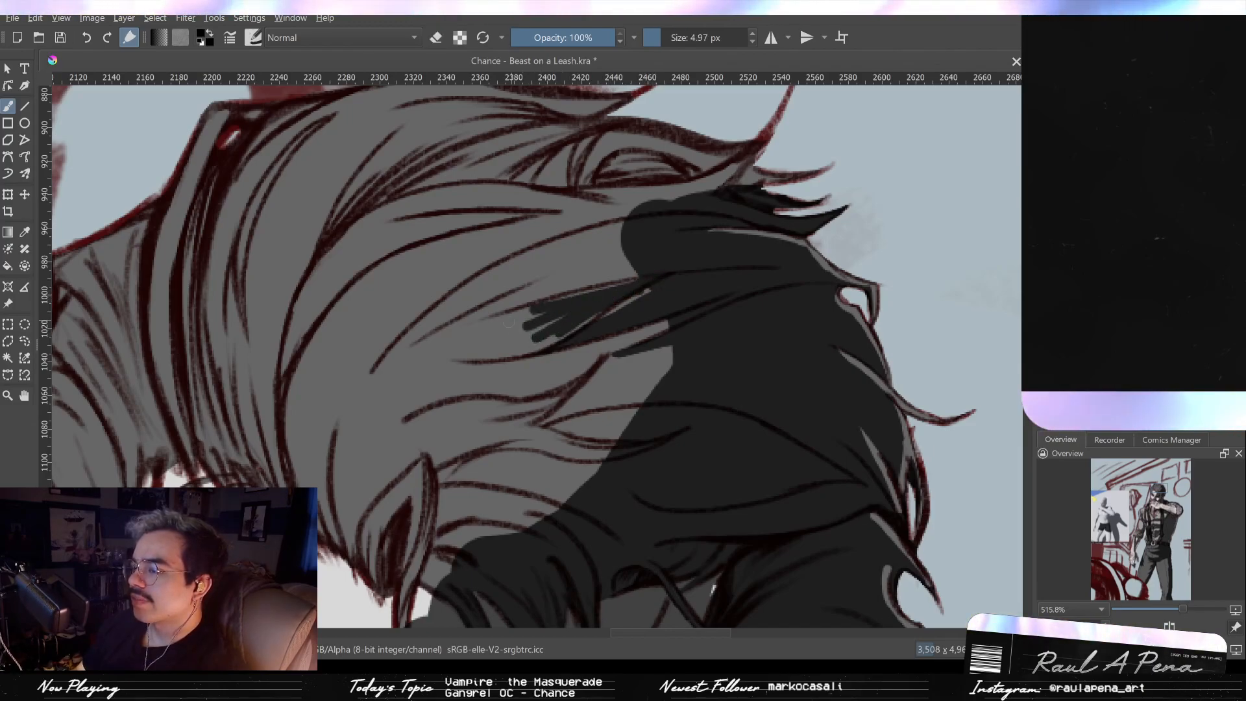
left_click_drag(630, 283, 480, 329)
left_click_drag(570, 298, 672, 273)
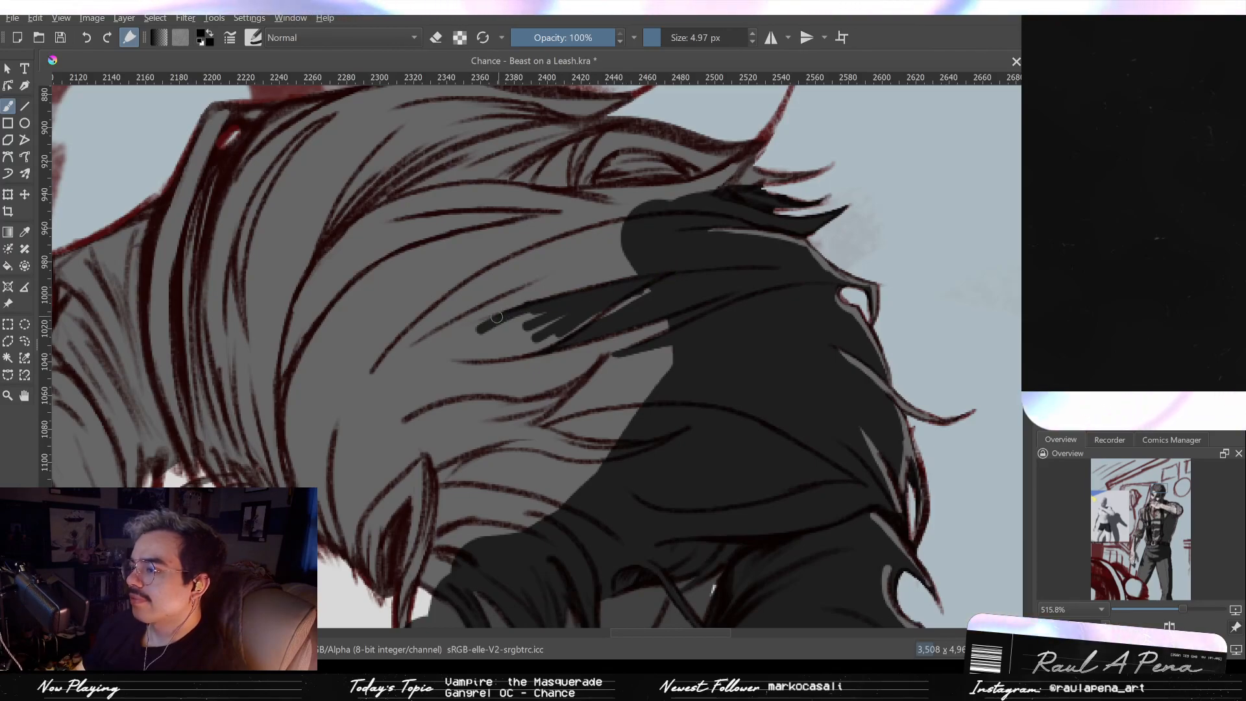
left_click_drag(483, 322, 667, 275)
left_click_drag(534, 297, 651, 265)
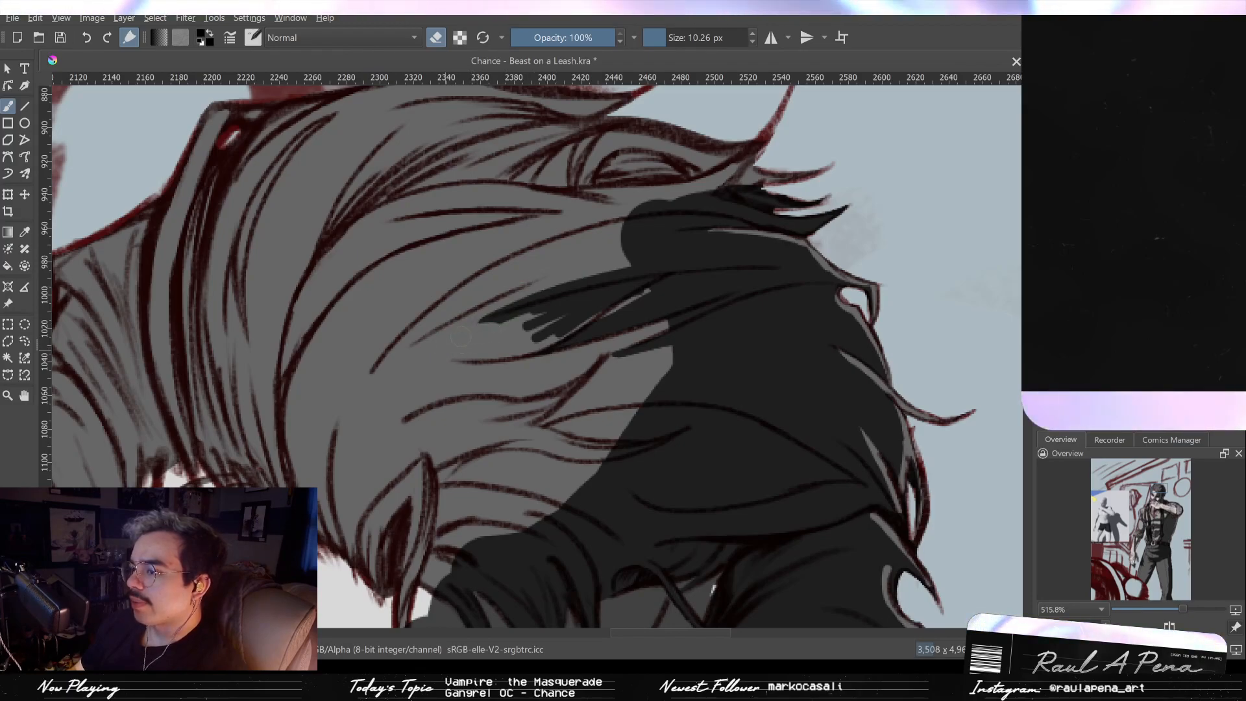
left_click_drag(490, 318, 569, 325)
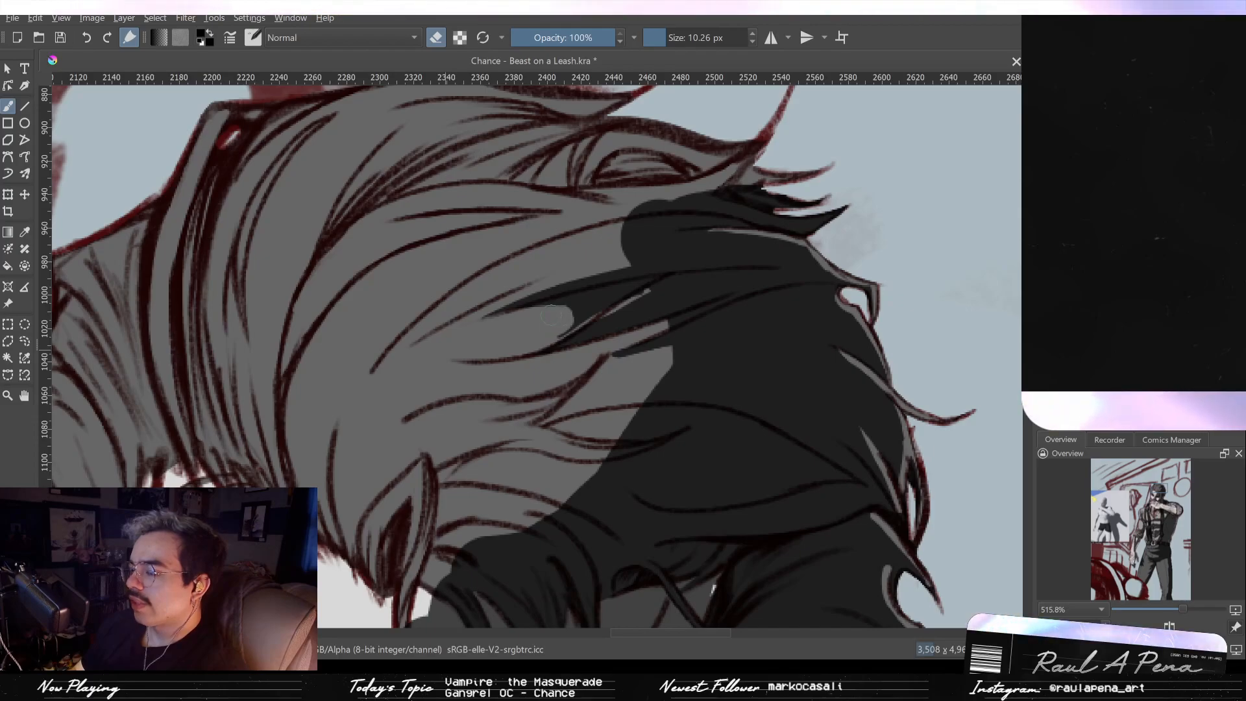
Step: Extend the thin highlight between the shadow strands deeper into the dark hair with a 1.10 px eraser
scroll(556, 323, "down", 2)
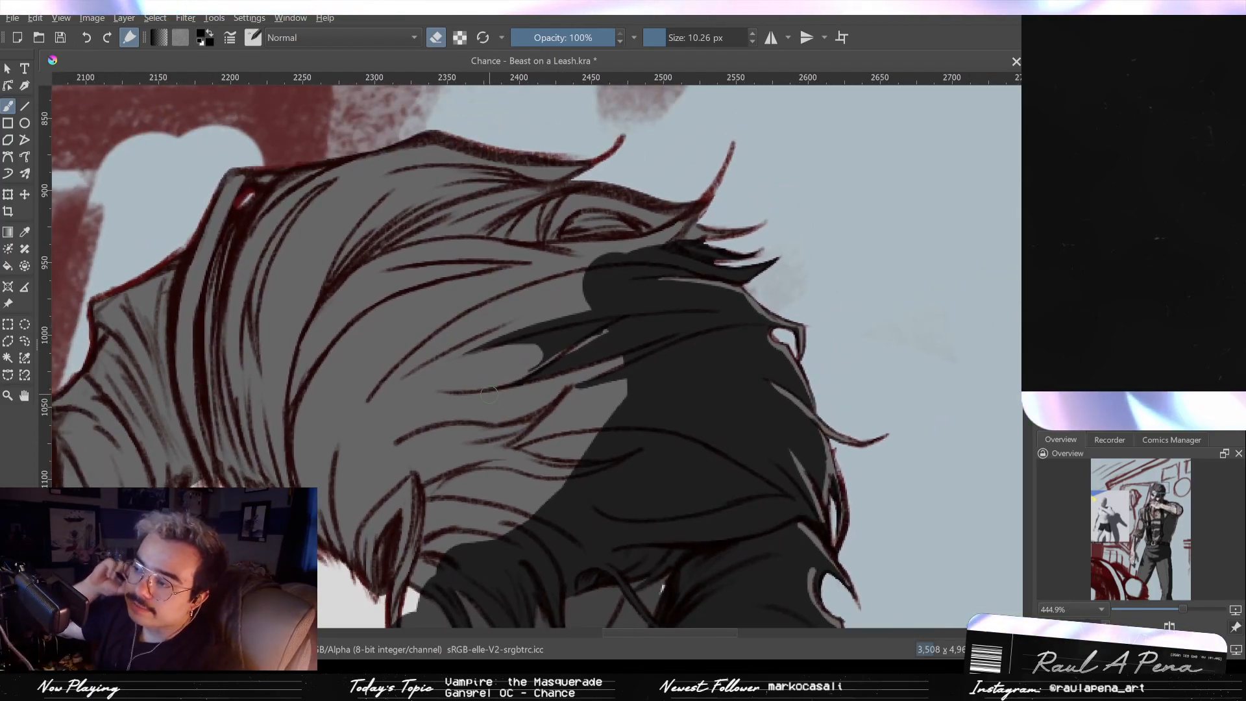
scroll(788, 324, "up", 1)
scroll(788, 324, "up", 4)
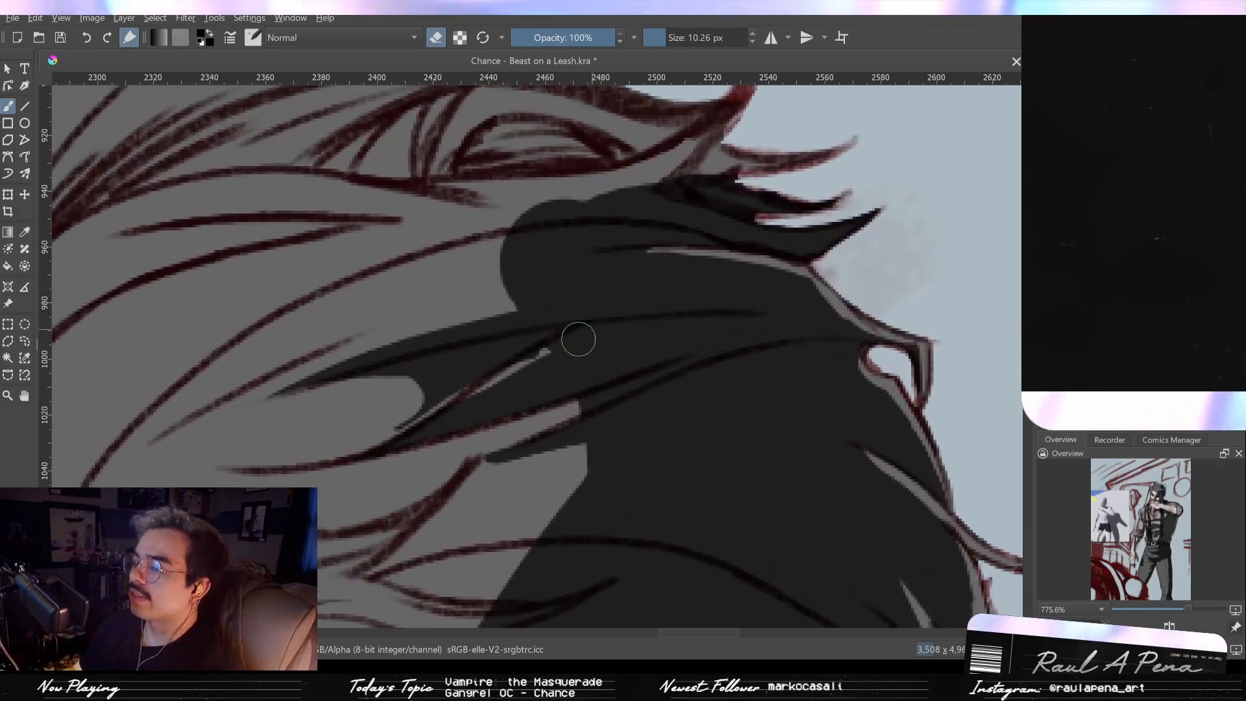
key("bracketleft")
key("bracketleft")
key("bracketleft")
key("bracketleft")
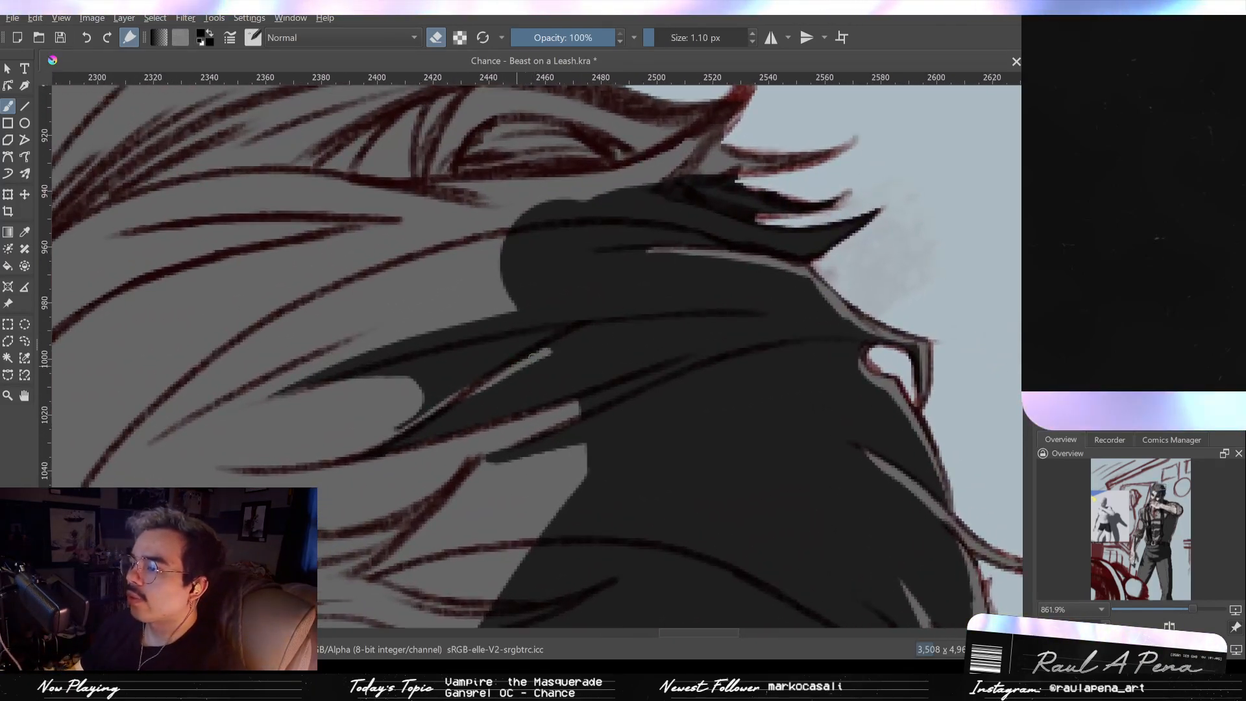
left_click_drag(551, 349, 594, 328)
Step: Try to trim the thin highlight between the strands from below with a 4.97 px shadow brush
key("e")
key("bracketright")
key("bracketright")
key("bracketright")
left_click_drag(480, 399, 580, 350)
key("ctrl+z")
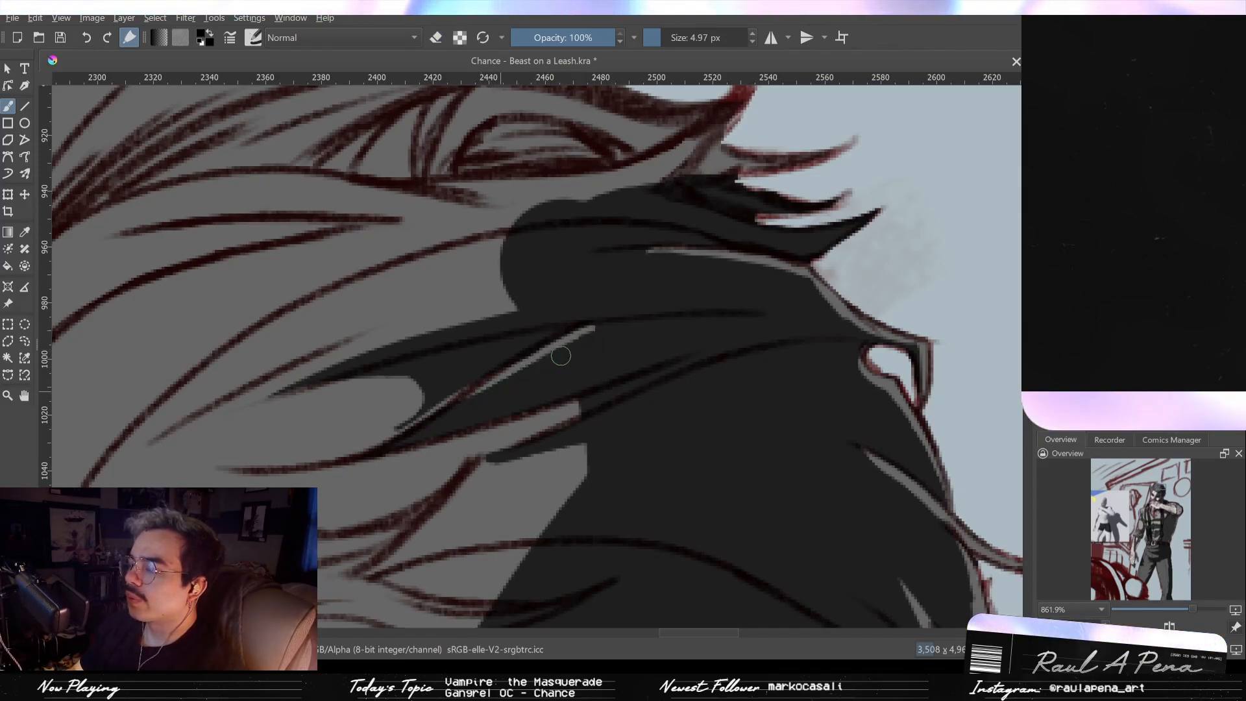
Step: Slim the highlight between the shadow strands with a 4.97 px brush, and carve thin highlights along the spiky hair tips with 1.10 to 2.54 px erasers
left_click_drag(606, 330, 512, 384)
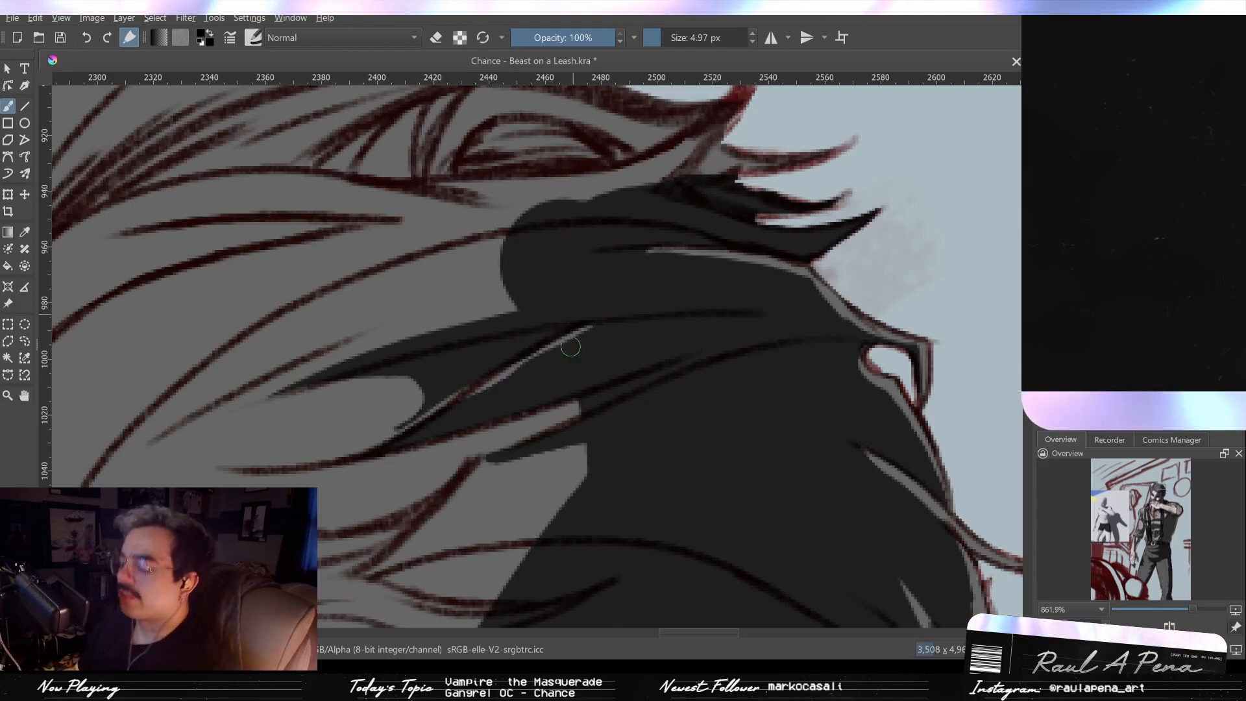
scroll(626, 371, "down", 1)
scroll(626, 370, "down", 1)
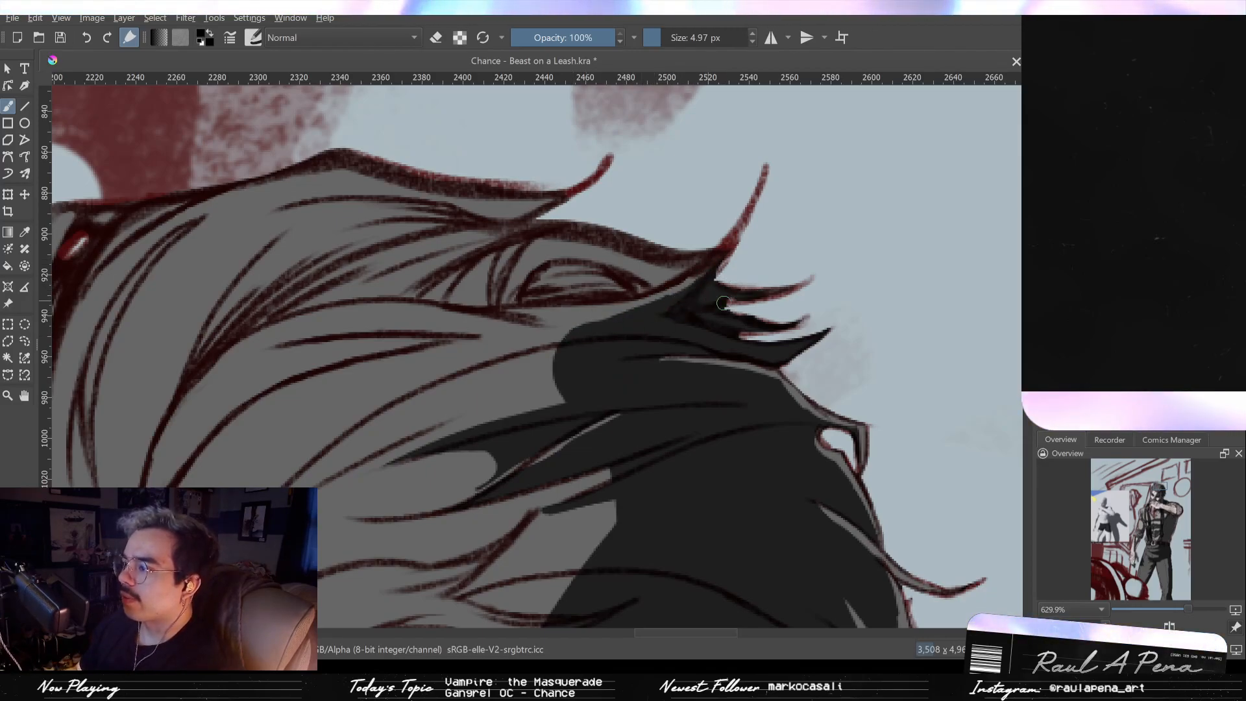
key("e")
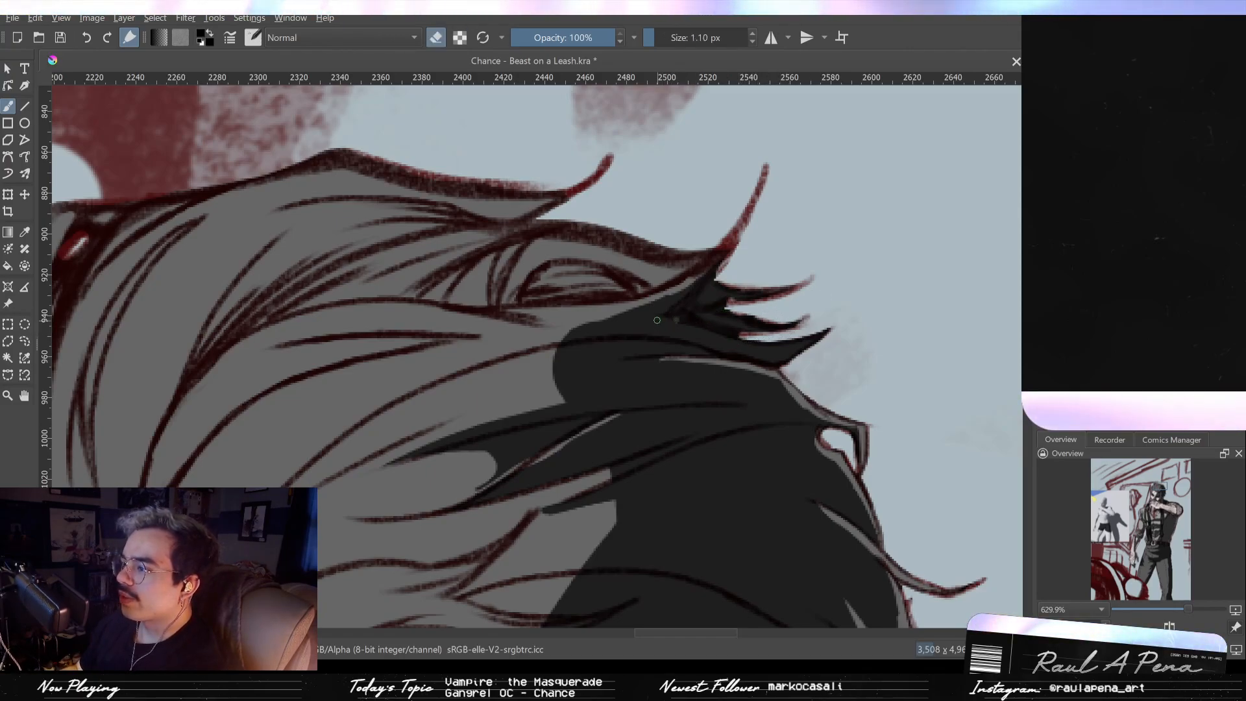
left_click_drag(657, 317, 681, 324)
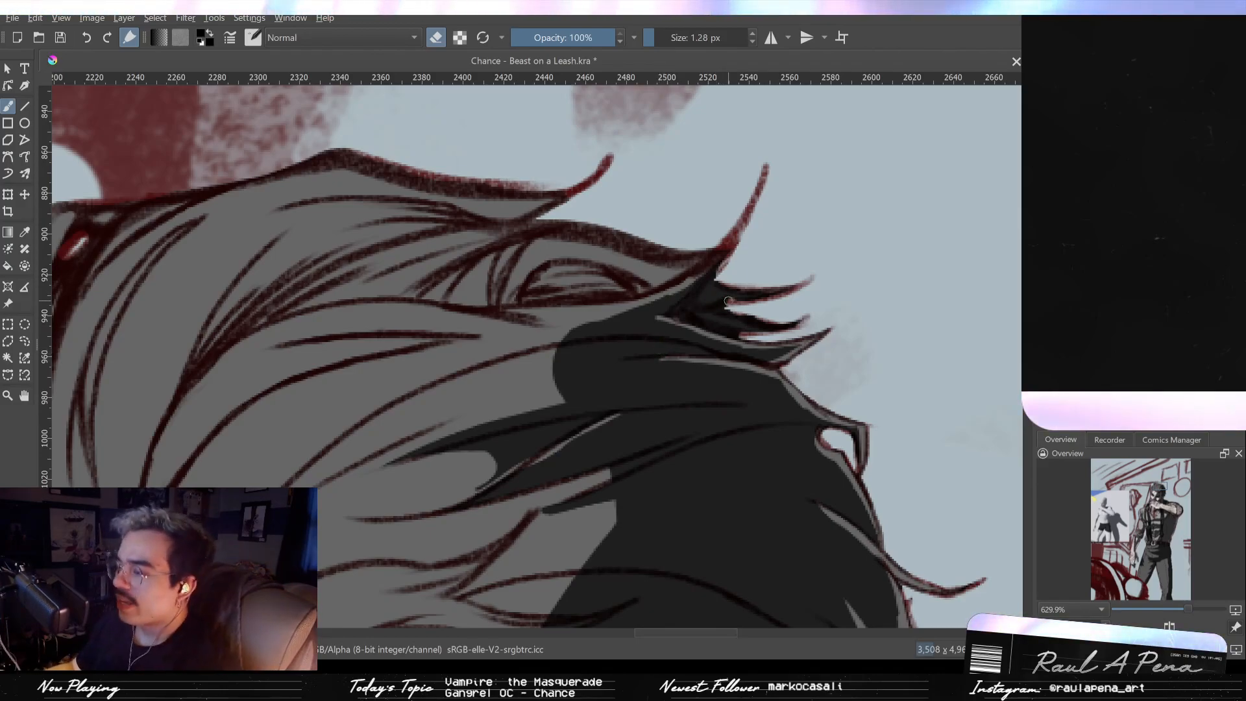
left_click_drag(719, 299, 741, 299, "shift")
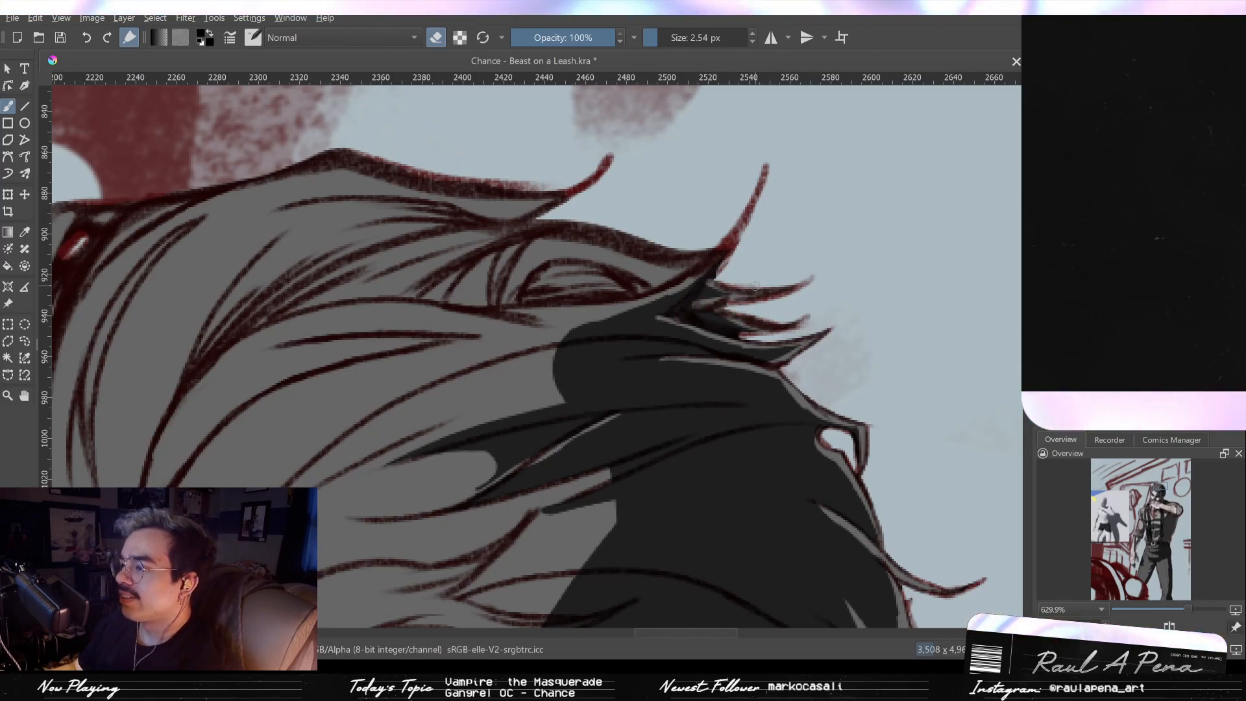
key("e")
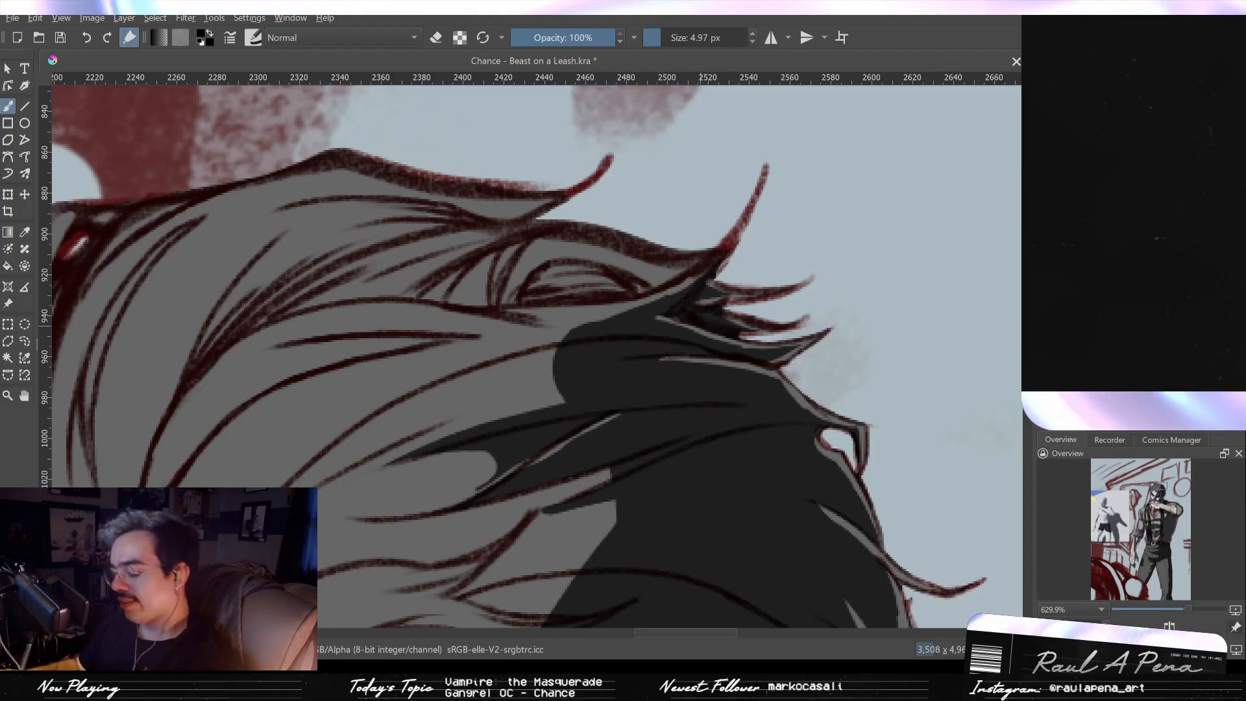
Step: Paint a long tapered shadow strand along the upper hair line into the lit hair with a 4.97 px brush, refining its edge with a 13.58 px eraser
scroll(584, 331, "down", 2)
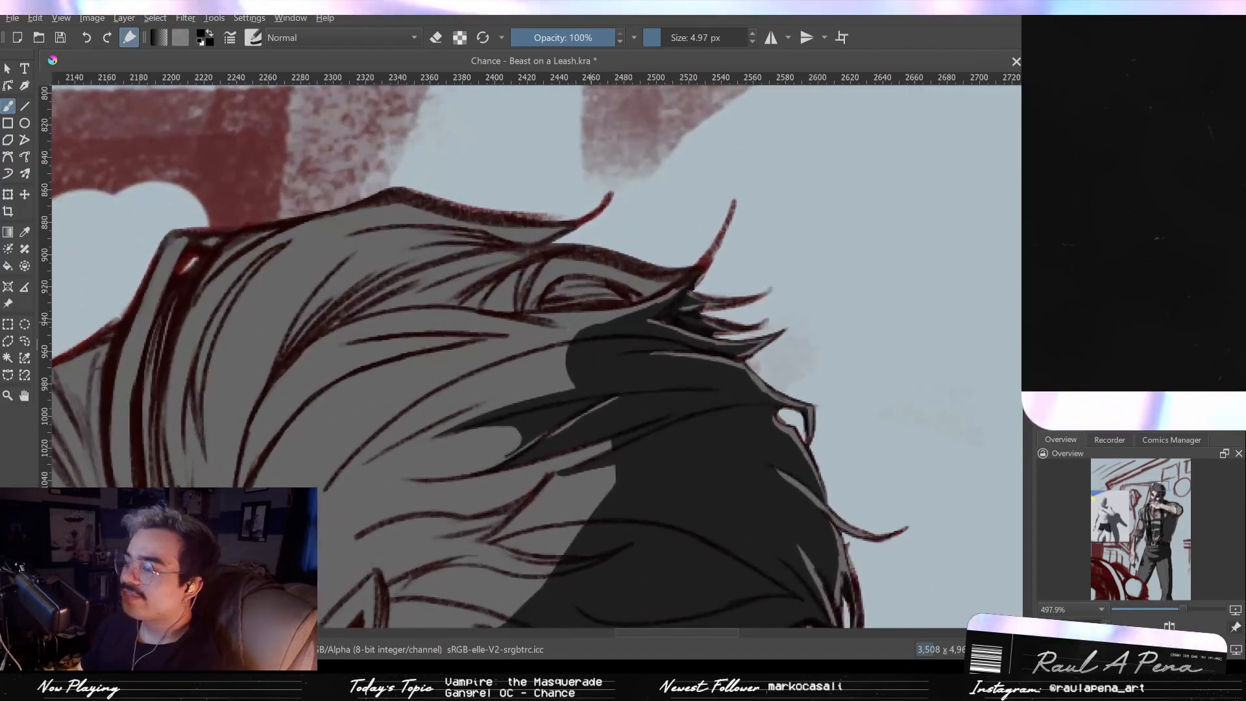
left_click_drag(361, 445, 574, 339)
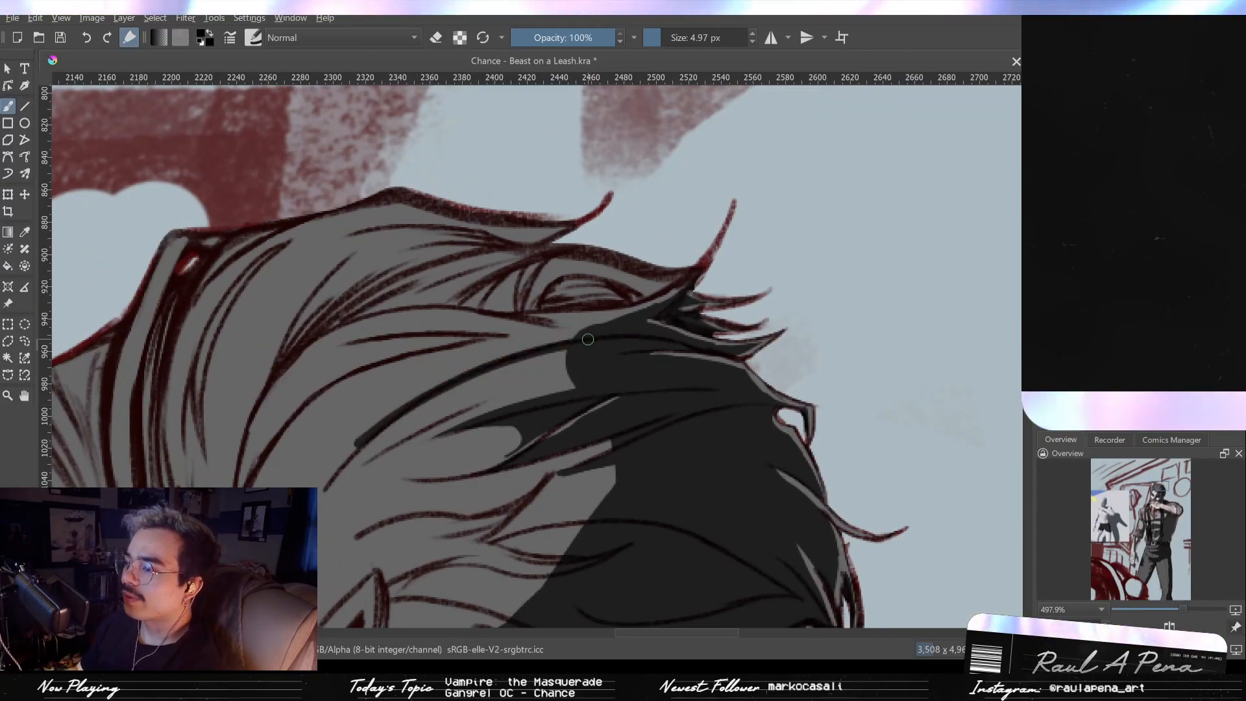
key("ctrl+z")
mouse_move(339, 463)
left_mouse_down()
mouse_move(543, 341)
mouse_move(641, 321)
left_mouse_up()
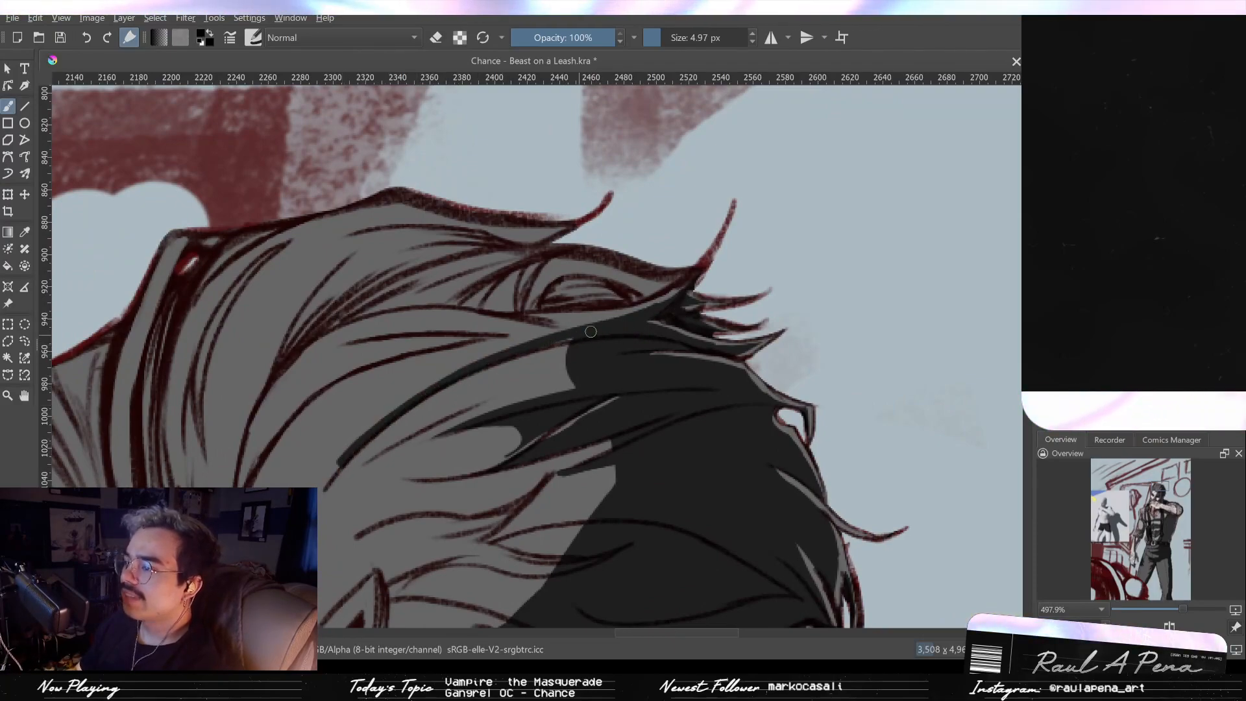
left_click_drag(484, 358, 305, 453)
key("ctrl+z")
mouse_move(588, 326)
left_mouse_down()
mouse_move(456, 369)
mouse_move(601, 332)
mouse_move(466, 362)
mouse_move(574, 338)
left_mouse_up()
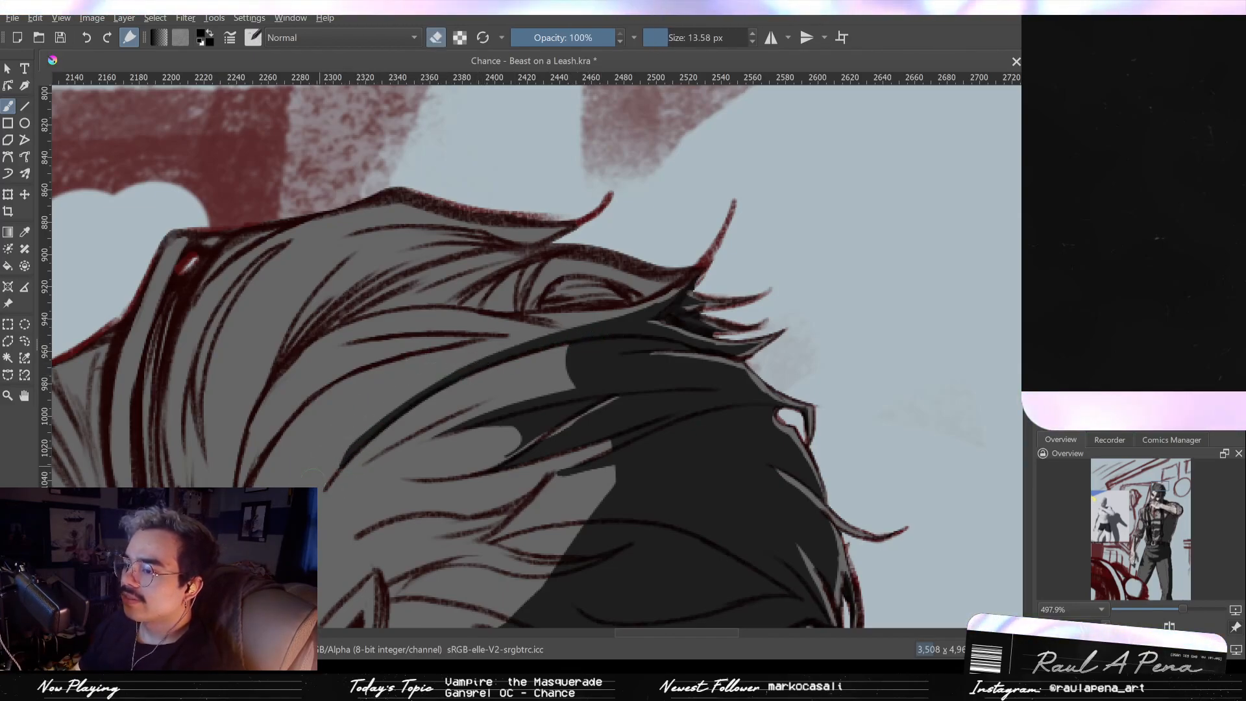
mouse_move(375, 354)
left_mouse_down()
mouse_move(508, 354)
mouse_move(509, 381)
left_mouse_up()
key("e")
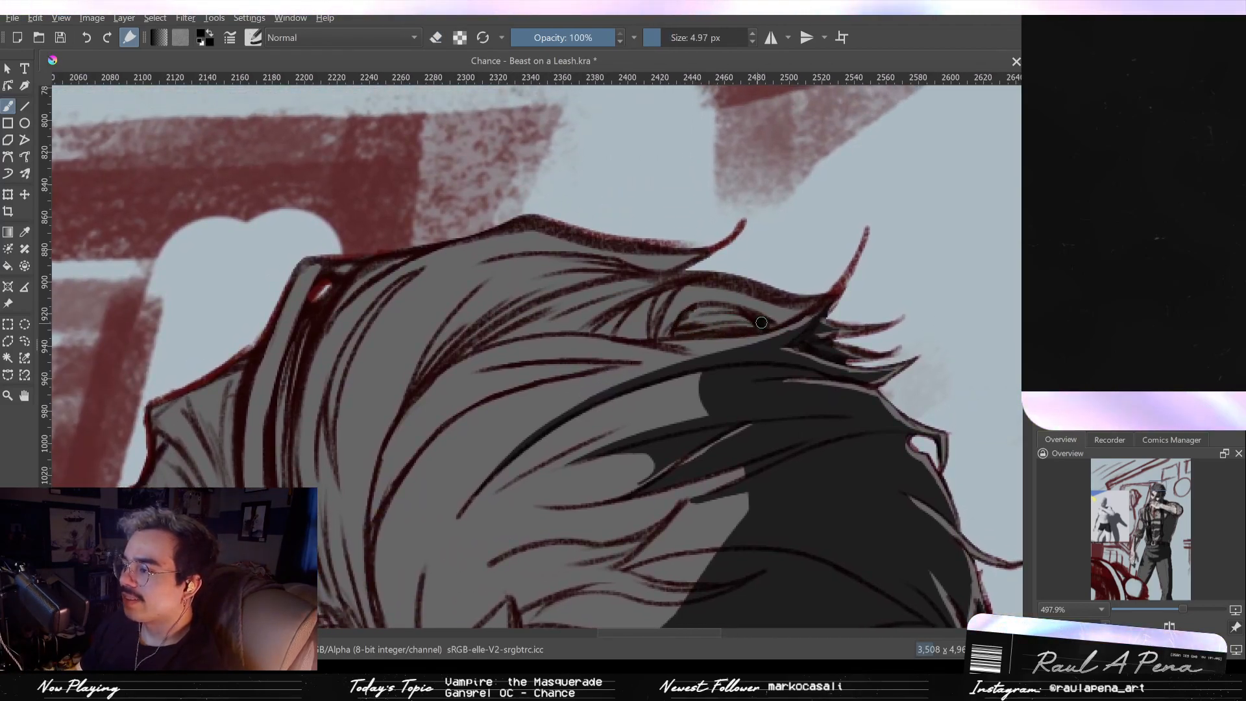
Step: Fill the hollow of the upper hair curl and the gap beside it with shadow using a 4.97 px brush
mouse_move(700, 327)
left_mouse_down()
mouse_move(729, 328)
mouse_move(695, 316)
left_mouse_up()
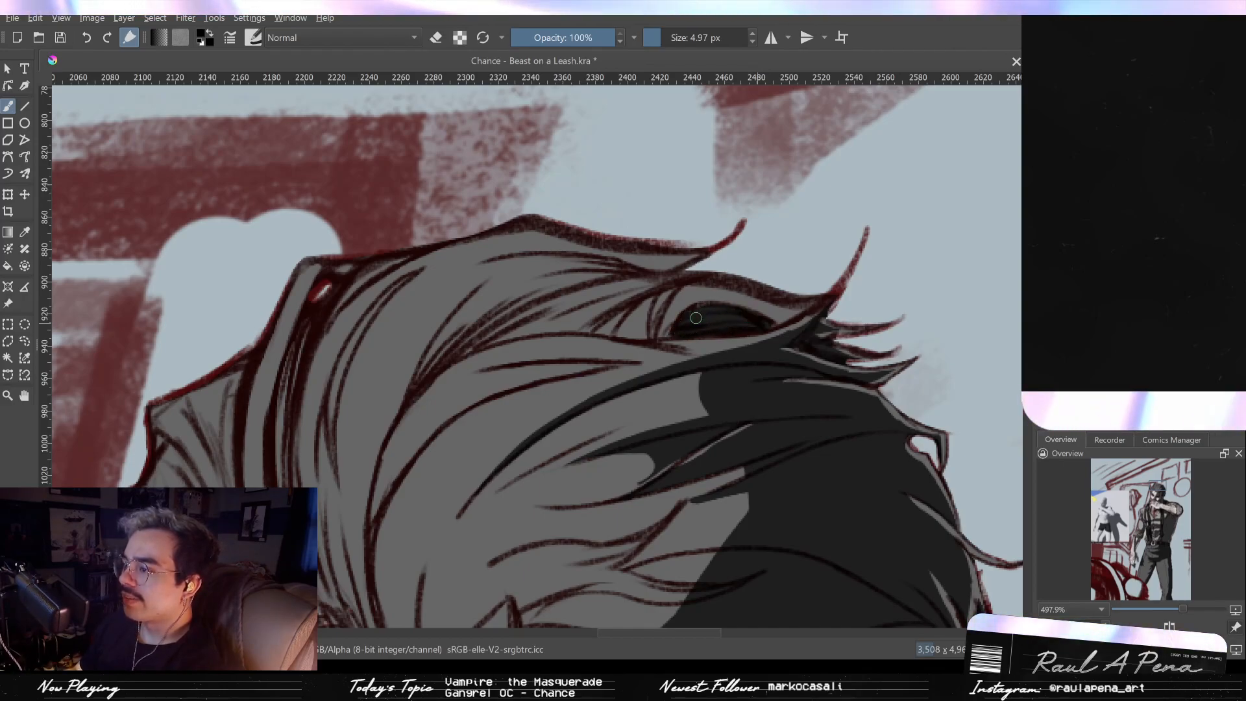
mouse_move(586, 332)
left_mouse_down()
mouse_move(616, 315)
mouse_move(581, 333)
mouse_move(628, 320)
mouse_move(639, 331)
mouse_move(620, 333)
mouse_move(652, 333)
left_mouse_up()
key("ctrl+z")
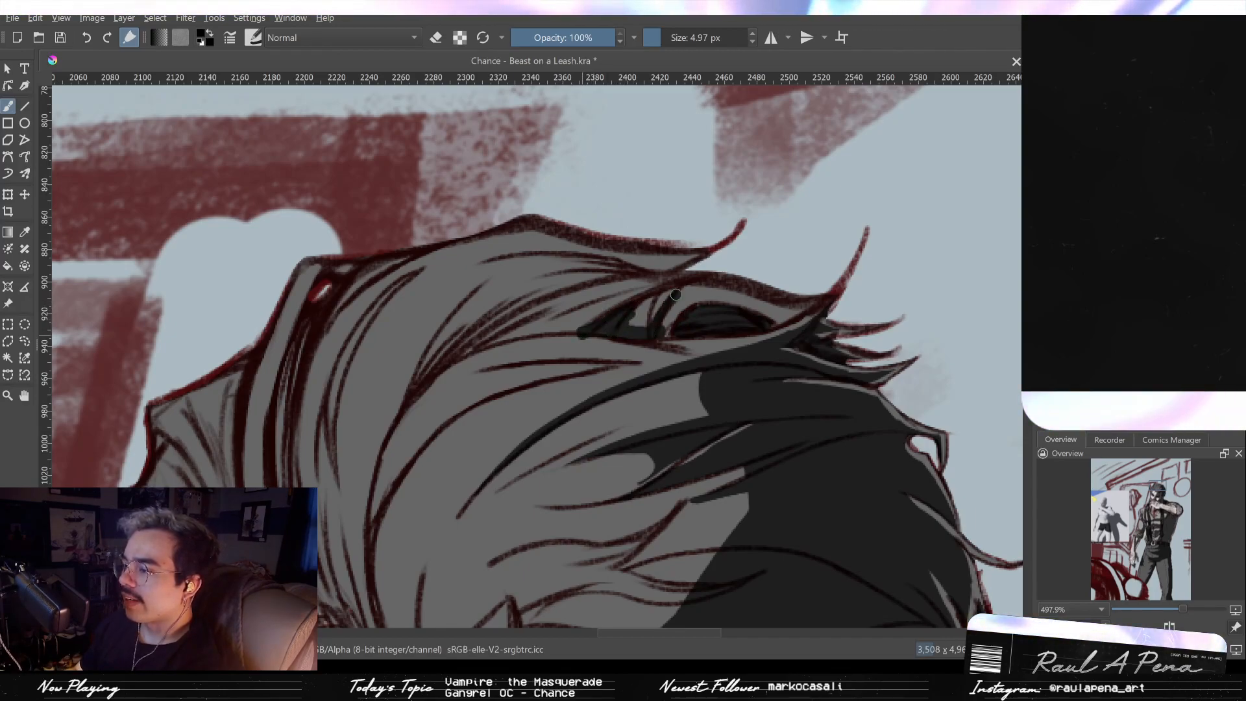
Step: Trim the shadow beside the upper curl's hollow to its linework and carve a thin highlight, using erasers from 13.58 down to 2.86 px
key("e")
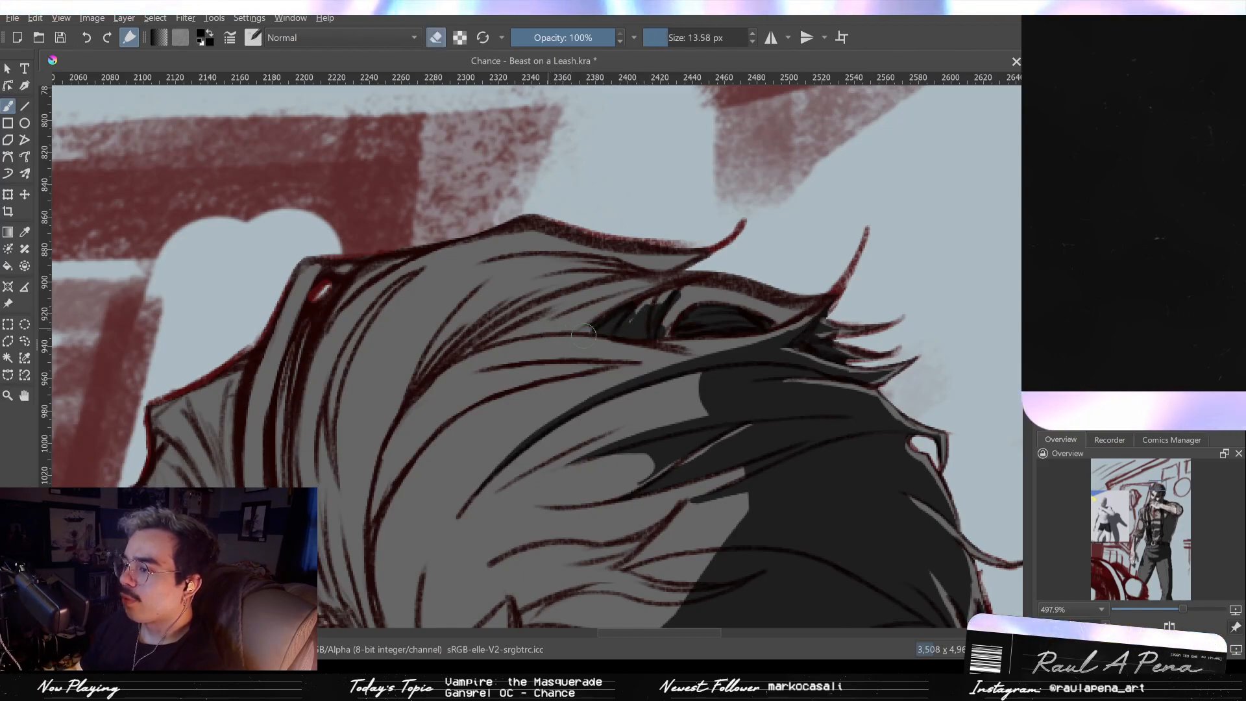
left_click_drag(620, 348, 597, 350)
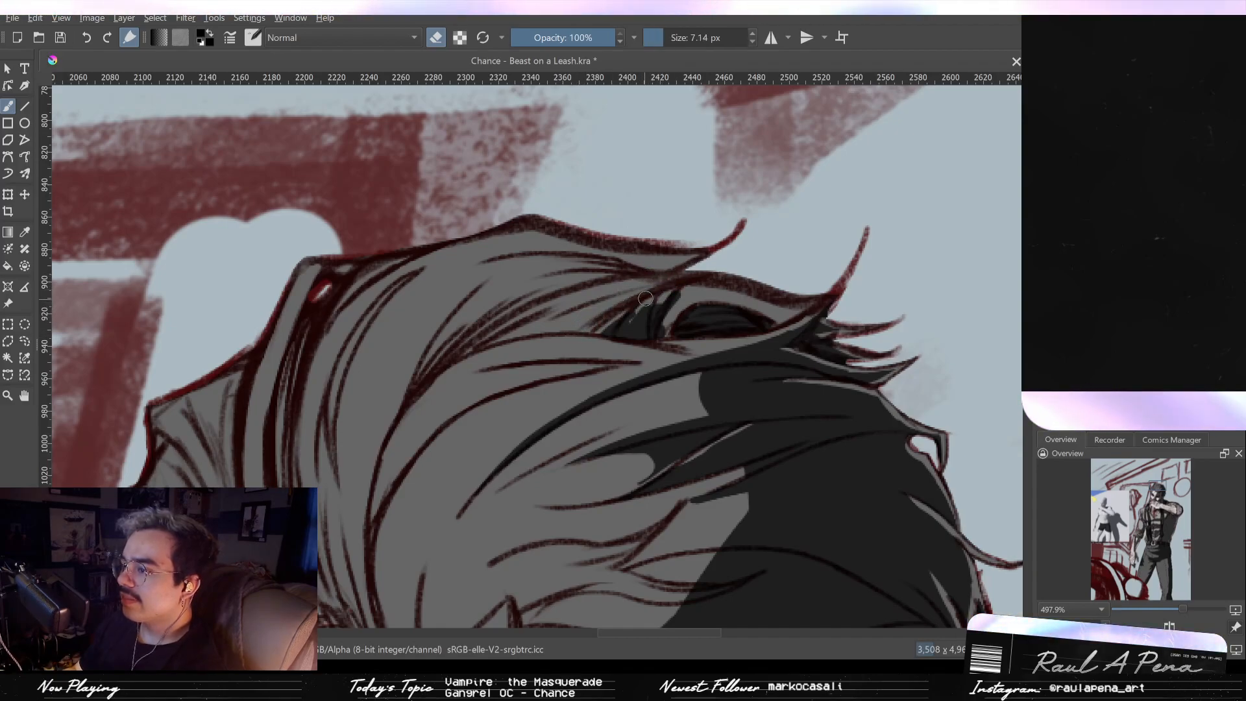
mouse_move(628, 315)
left_mouse_down()
mouse_move(671, 283)
mouse_move(647, 322)
mouse_move(660, 304)
left_mouse_up()
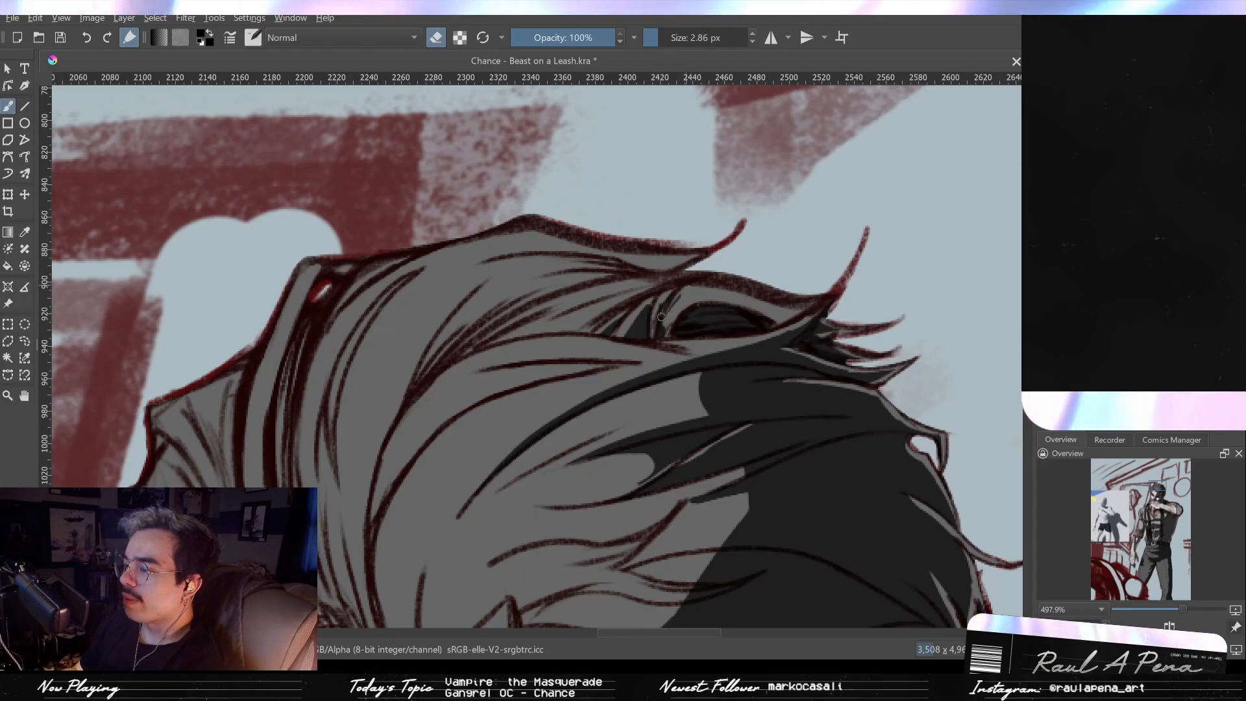
mouse_move(678, 296)
left_mouse_down()
mouse_move(661, 344)
mouse_move(686, 309)
mouse_move(665, 334)
left_mouse_up()
key("e")
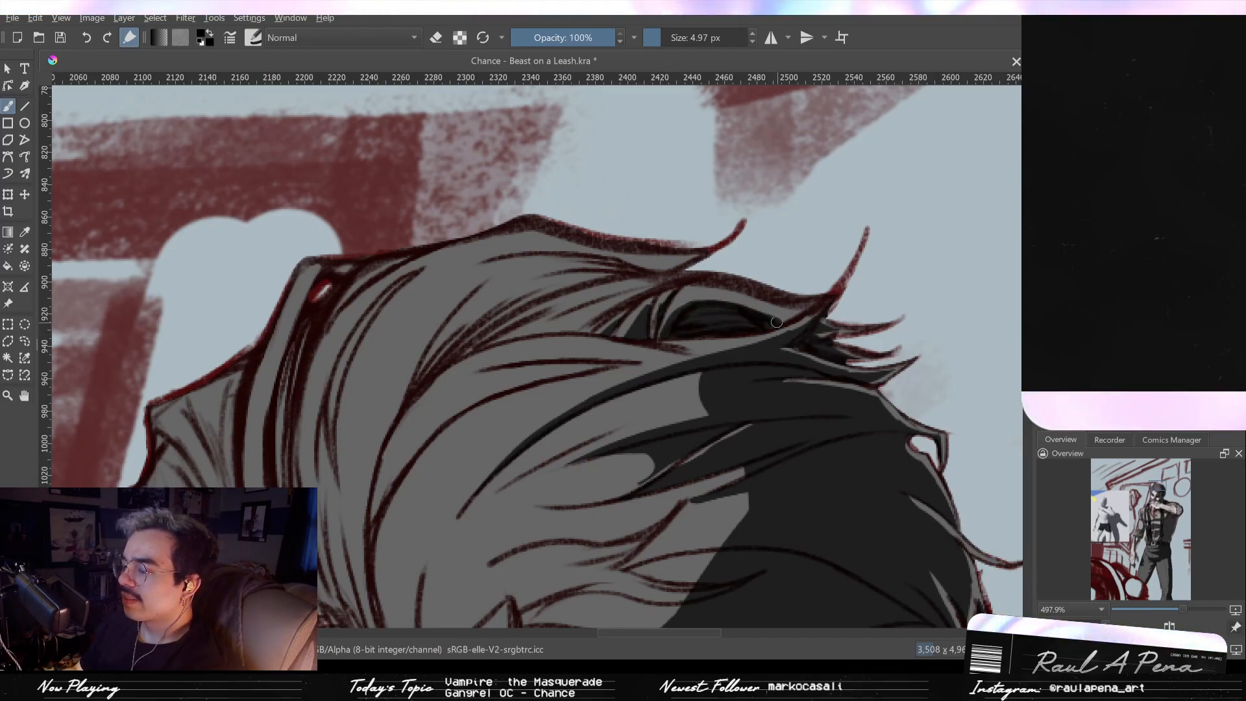
Step: Extend a shadow strand along the middle hair line into the lit area with a 4.97 px brush, and taper its tip with a 6.21 px eraser
left_click_drag(814, 333, 749, 383)
left_click_drag(719, 321, 828, 162)
mouse_move(740, 260)
left_mouse_down()
mouse_move(749, 292)
mouse_move(785, 309)
mouse_move(755, 304)
left_mouse_up()
mouse_move(754, 303)
left_mouse_down()
mouse_move(750, 276)
mouse_move(719, 309)
mouse_move(641, 348)
left_mouse_up()
key("ctrl+z")
left_click_drag(684, 325, 581, 342)
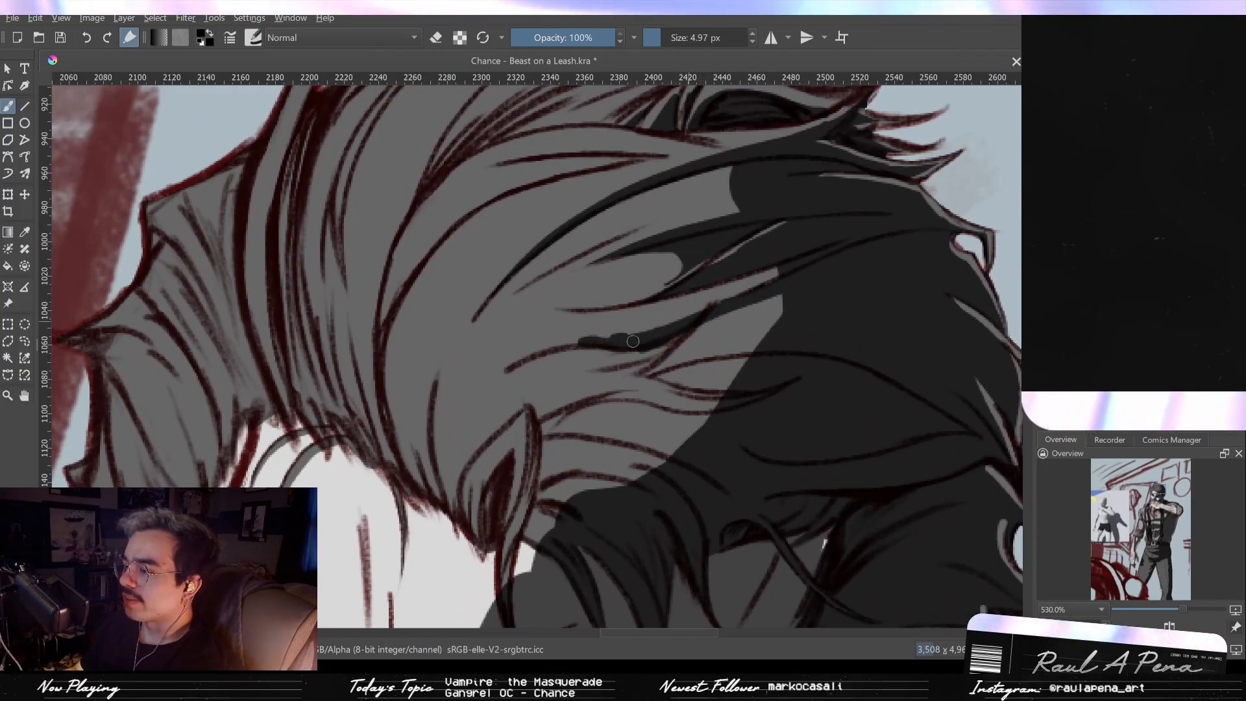
key("e")
key("bracketright")
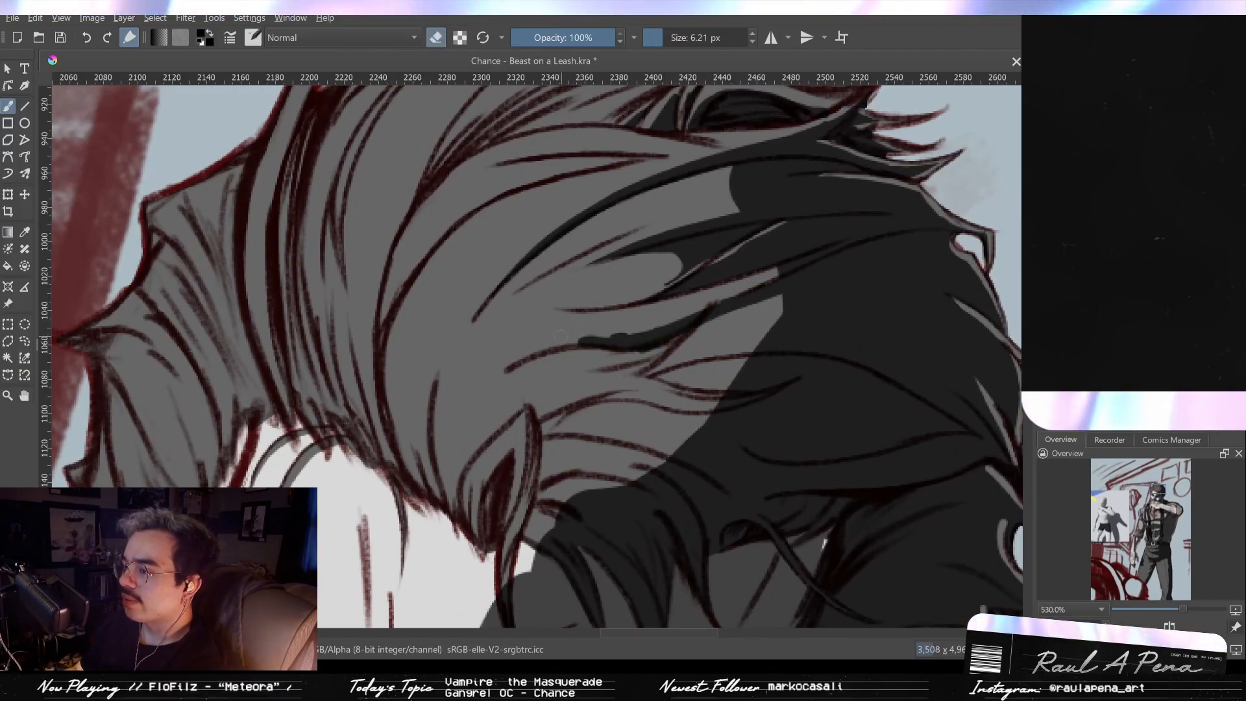
mouse_move(684, 322)
left_mouse_down()
mouse_move(608, 334)
mouse_move(652, 328)
left_mouse_up()
key("ctrl+z")
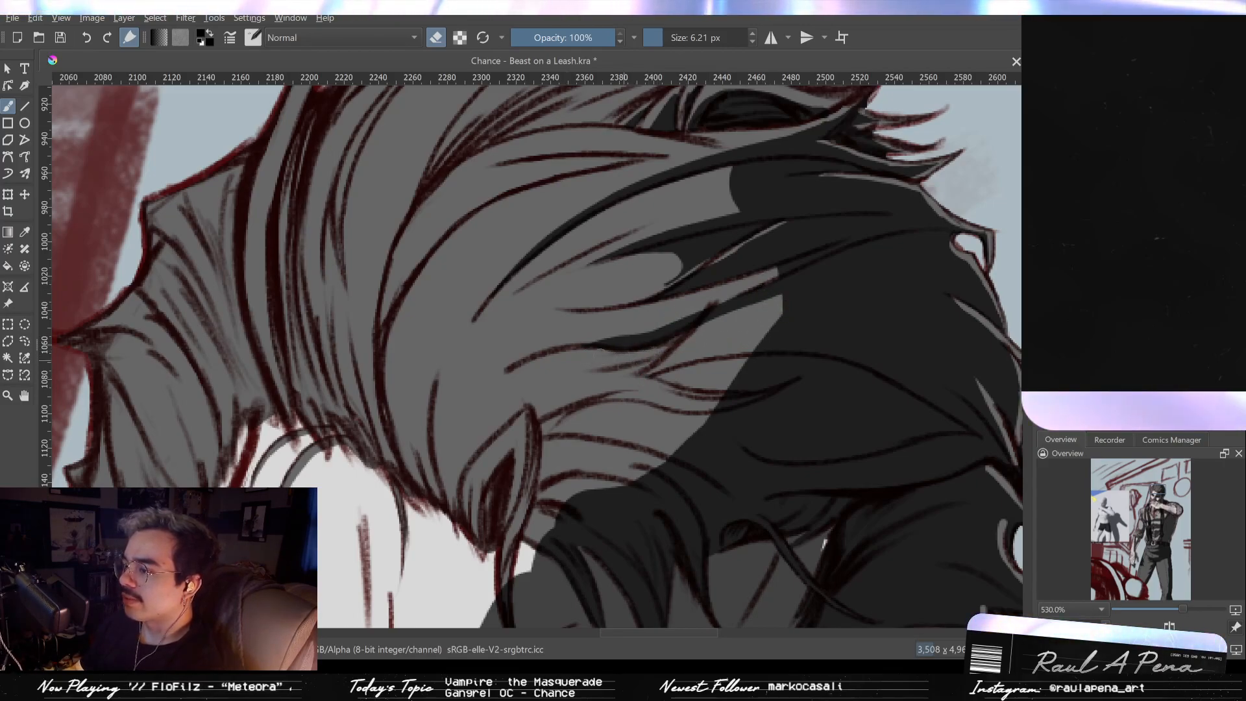
Step: Paint shadow along the two curved hair strands below the middle one with a 4.97 px brush, and clean their tips with a 6.21 px eraser
left_click_drag(649, 376, 727, 361)
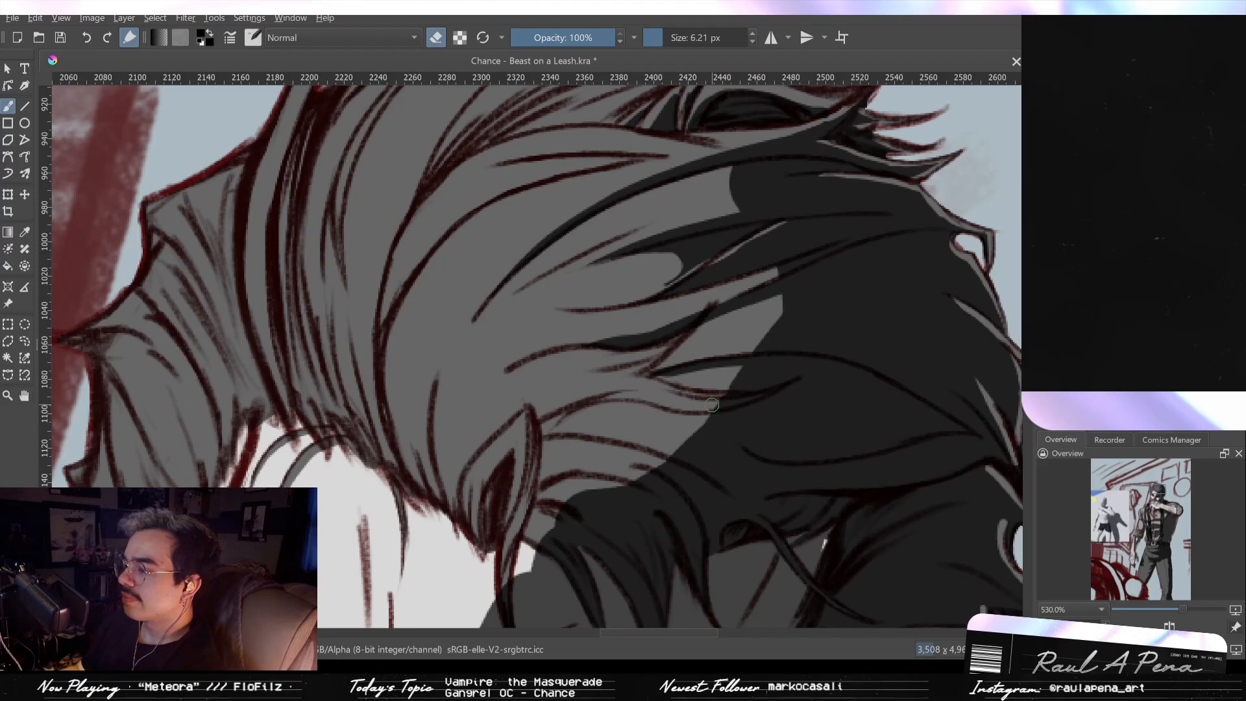
key("e")
left_click_drag(545, 431, 613, 403)
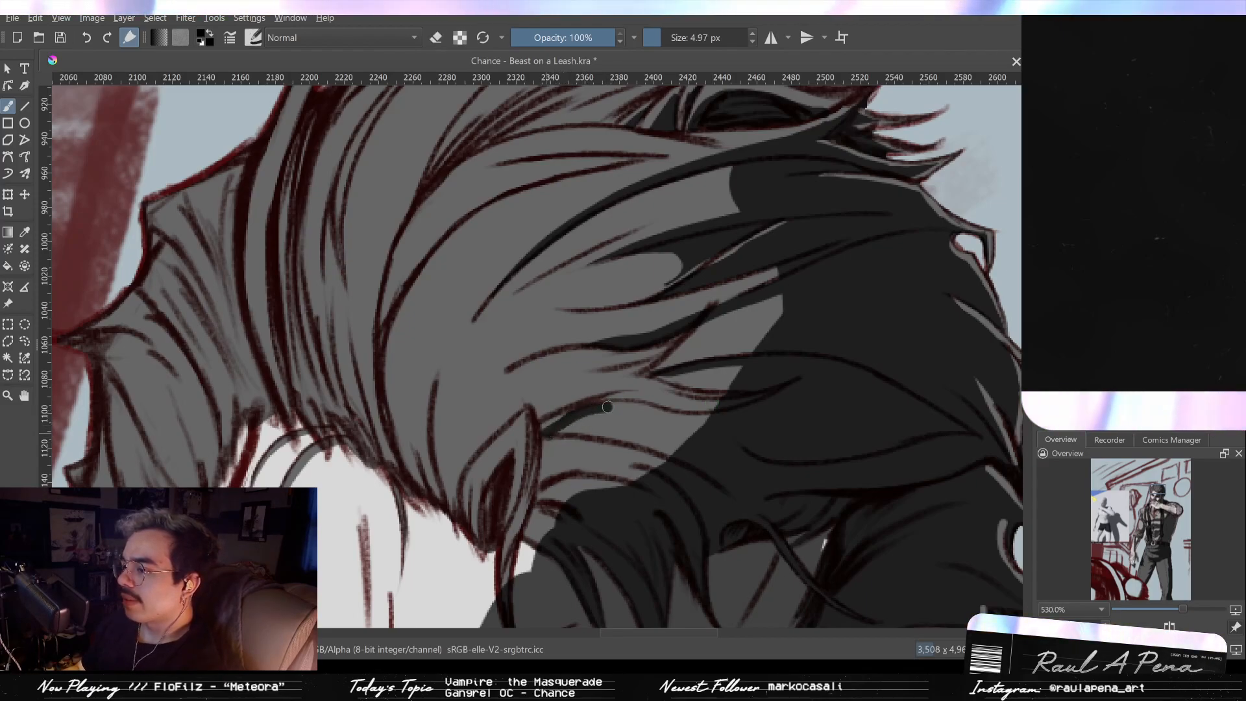
mouse_move(552, 434)
left_mouse_down()
mouse_move(606, 407)
mouse_move(708, 421)
left_mouse_up()
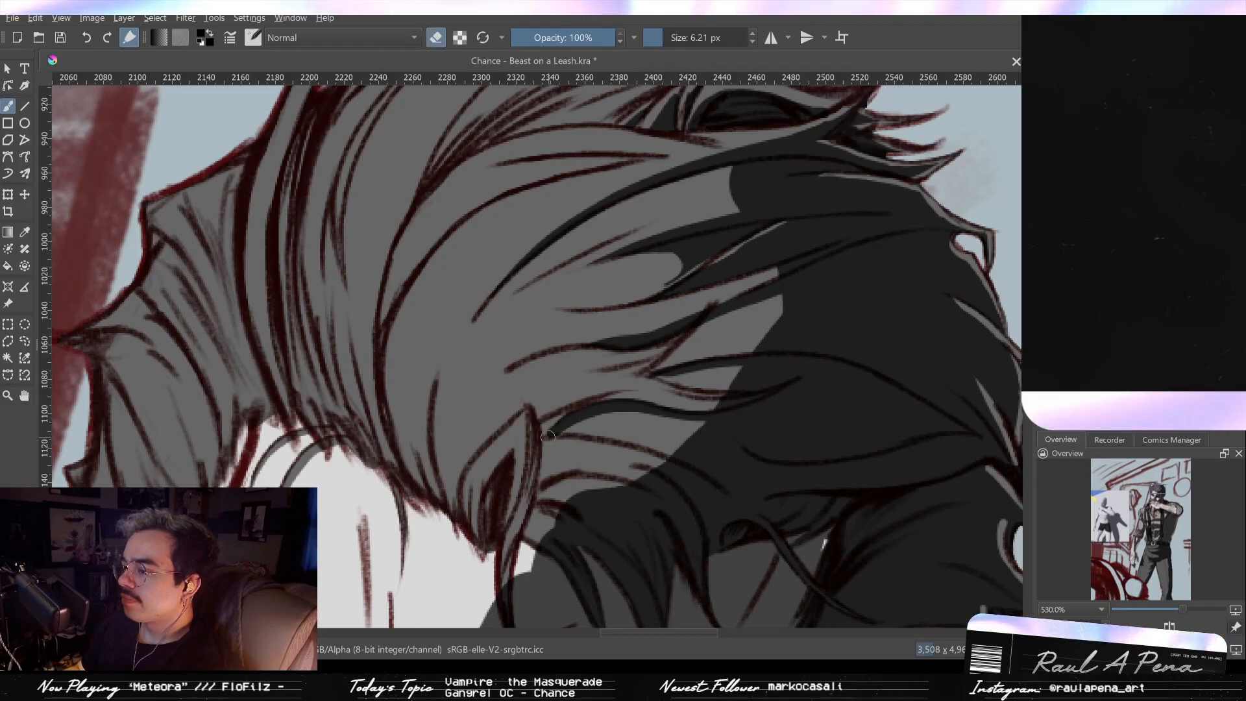
left_click_drag(635, 413, 598, 402)
Step: Paint shadow down the vertical hair lock beside the pointed dark hollow at the hairline, and trim its edges with 2.05 and 4.35 px erasers
key("e")
key("bracketleft")
left_click_drag(562, 454, 579, 381)
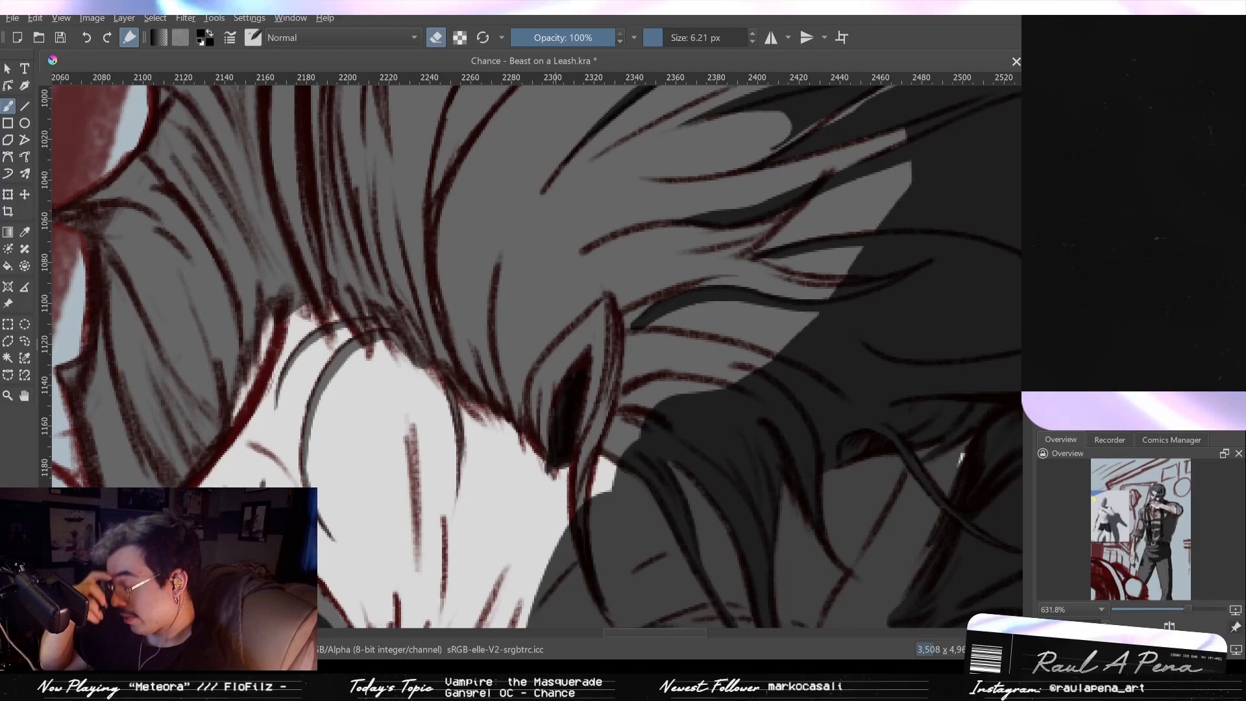
key("e")
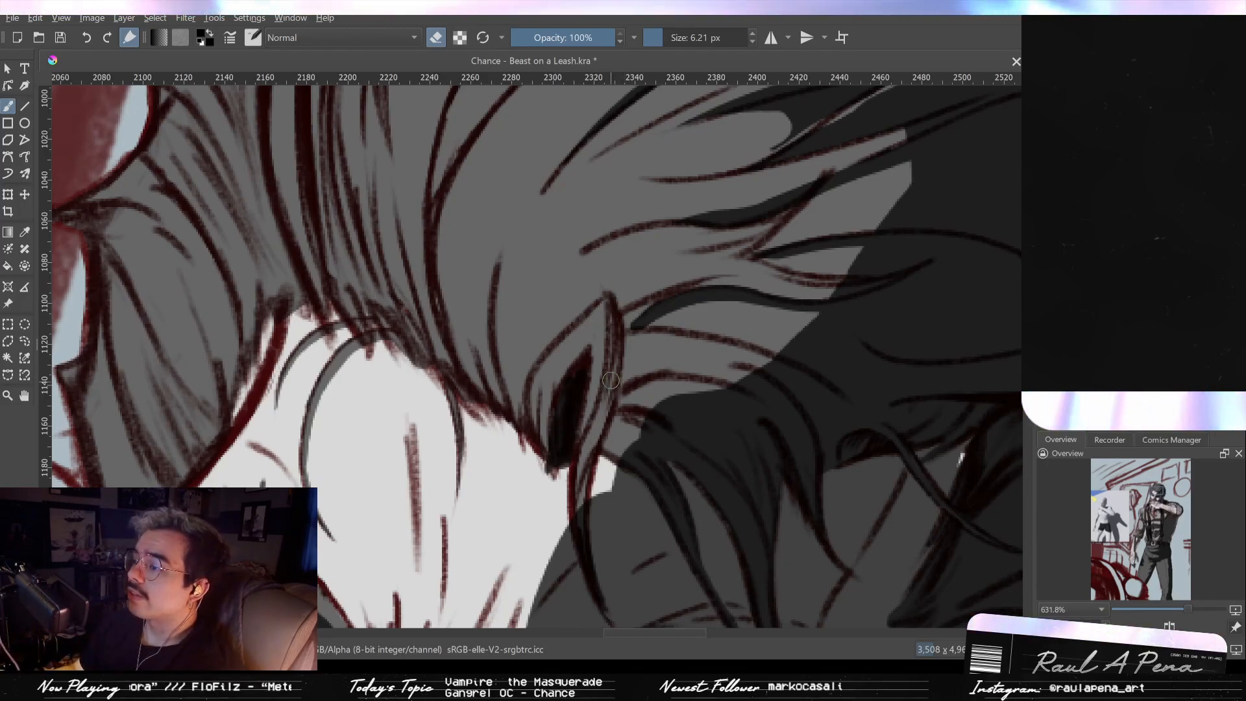
mouse_move(608, 318)
left_mouse_down()
mouse_move(603, 415)
mouse_move(582, 465)
mouse_move(592, 484)
left_mouse_up()
key("e")
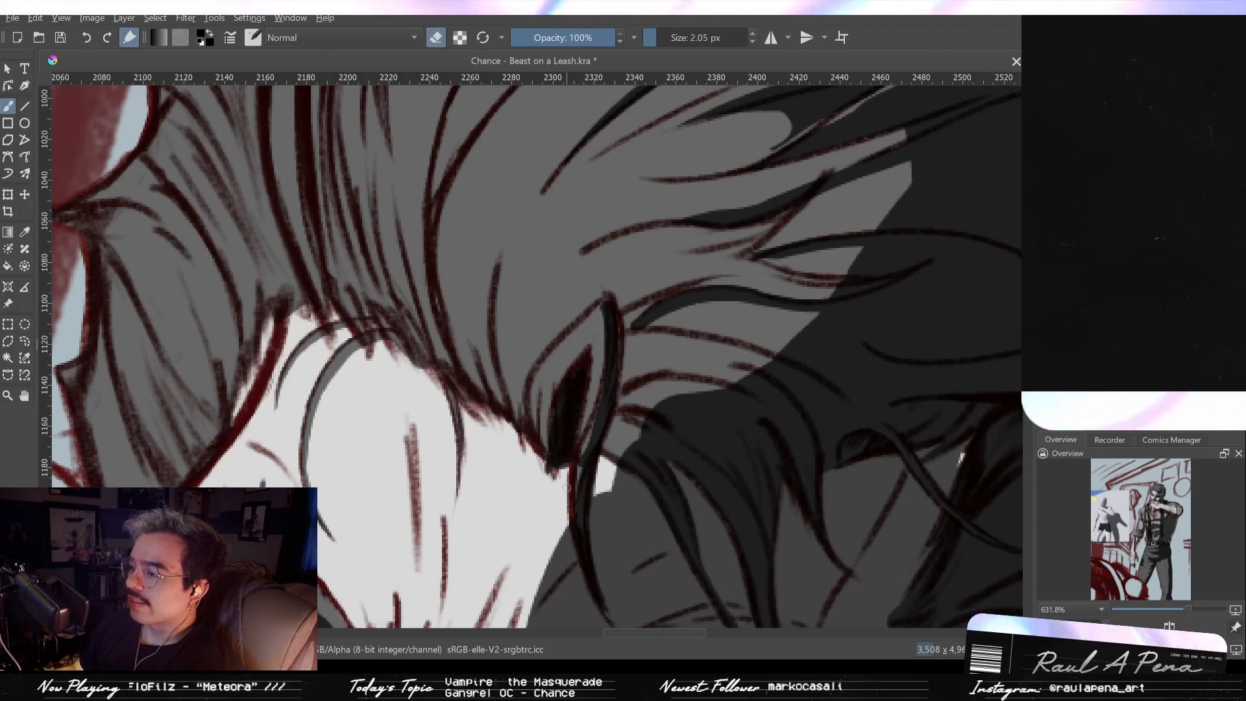
left_click_drag(566, 487, 584, 430)
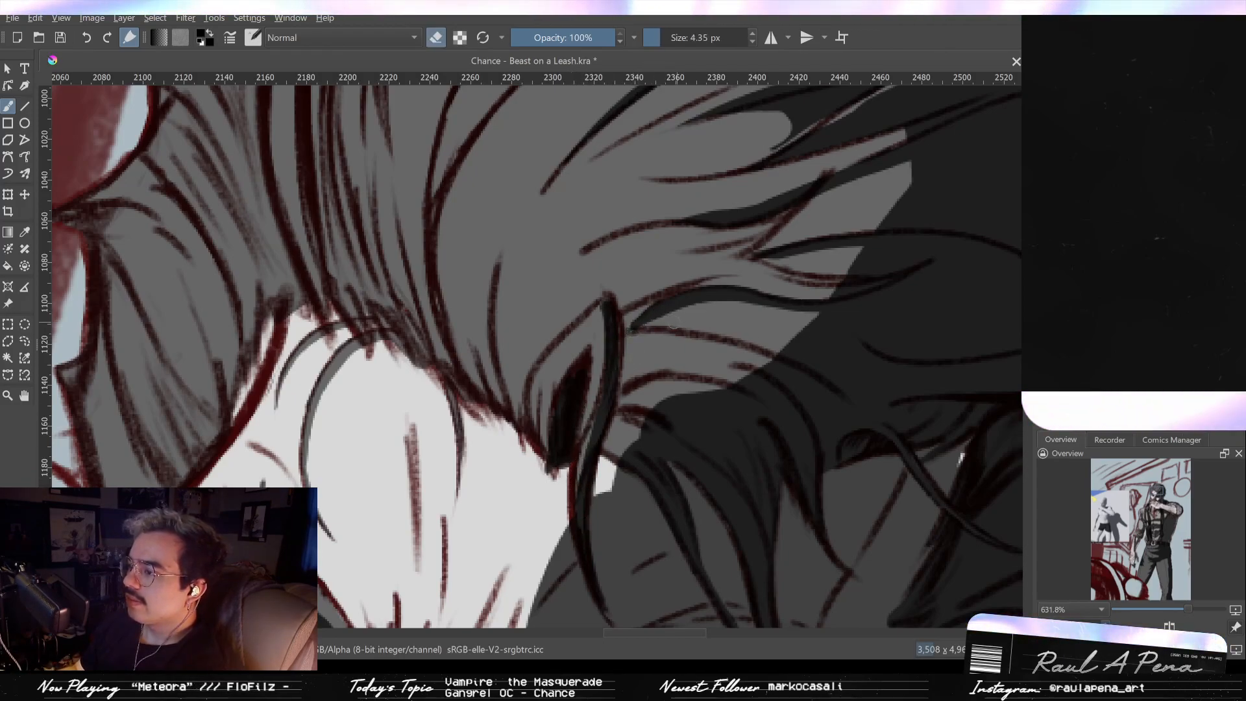
Step: Push a tapered shadow wedge into the lit notch between the middle hair strands with a 4.97 px brush
scroll(660, 395, "down", 2)
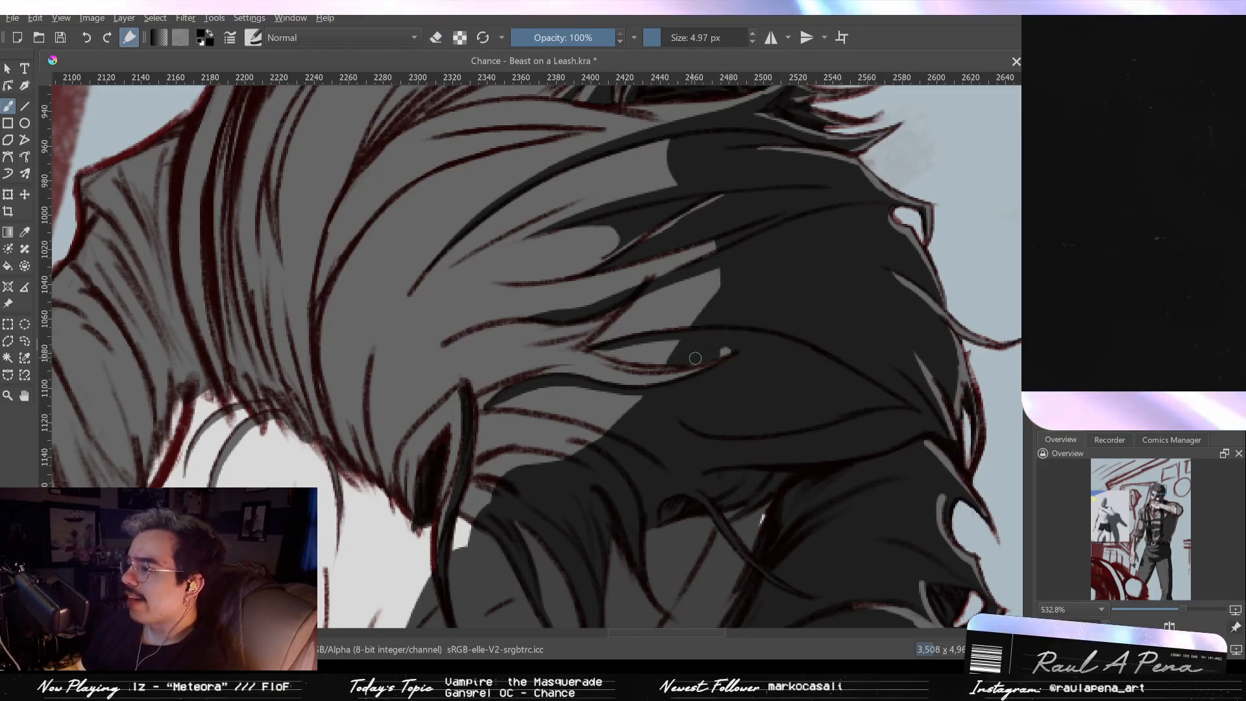
mouse_move(727, 348)
left_mouse_down()
mouse_move(671, 397)
mouse_move(734, 292)
mouse_move(635, 306)
left_mouse_up()
mouse_move(720, 298)
left_mouse_down()
mouse_move(689, 328)
mouse_move(713, 312)
left_mouse_up()
key("ctrl+z")
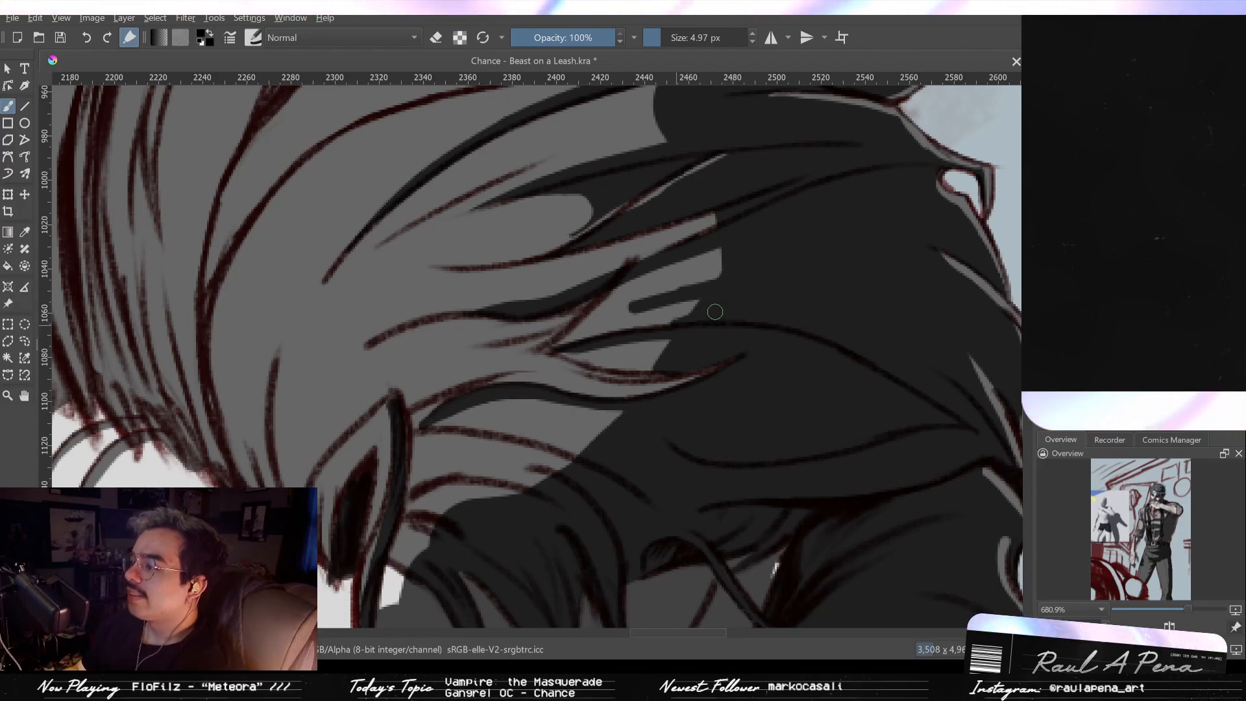
left_click_drag(622, 312, 742, 261)
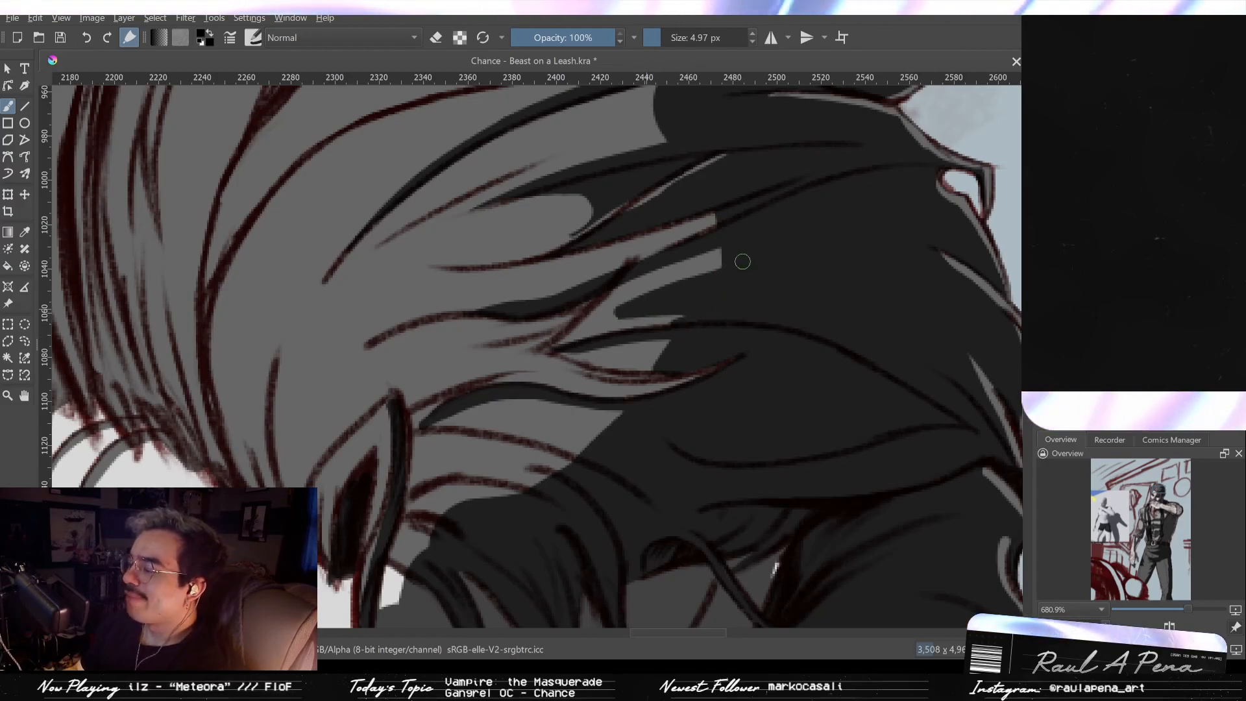
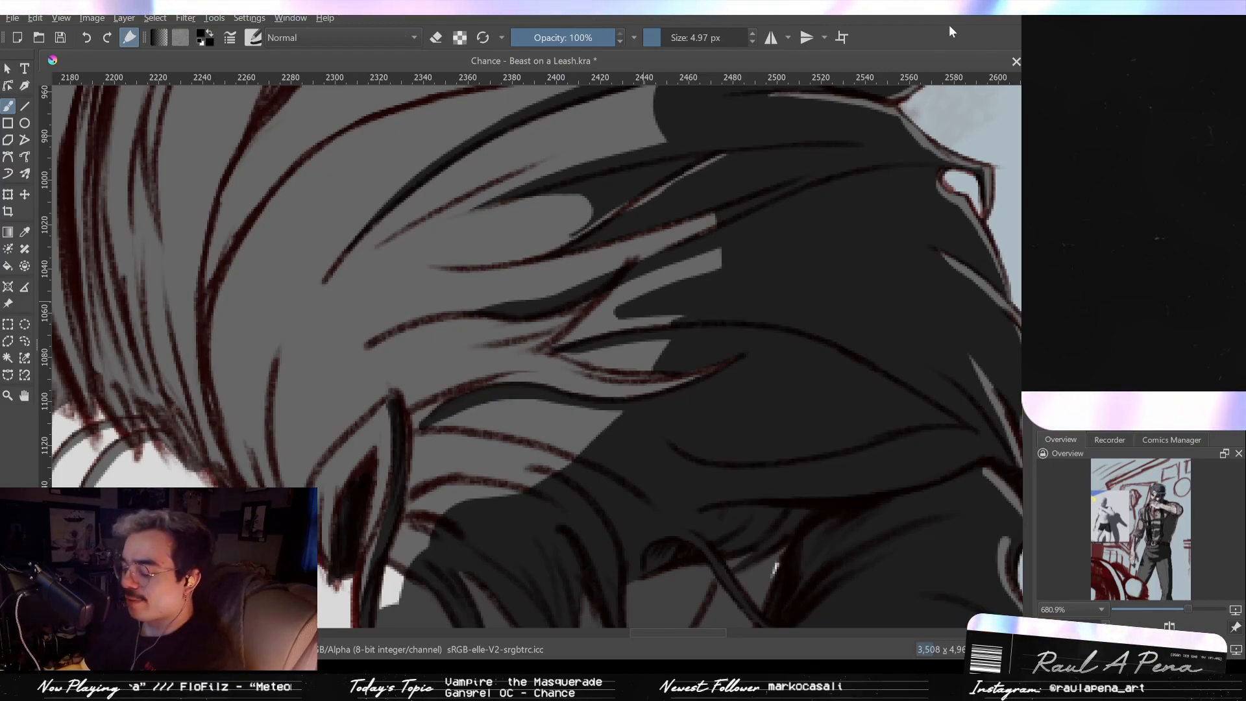
Step: Paint shadow along the lower hair strands behind the vertical lock with a 4.97 px brush, and taper their tips with a 4.35 px eraser
mouse_move(555, 484)
left_mouse_down()
mouse_move(597, 440)
mouse_move(669, 412)
mouse_move(524, 426)
left_mouse_up()
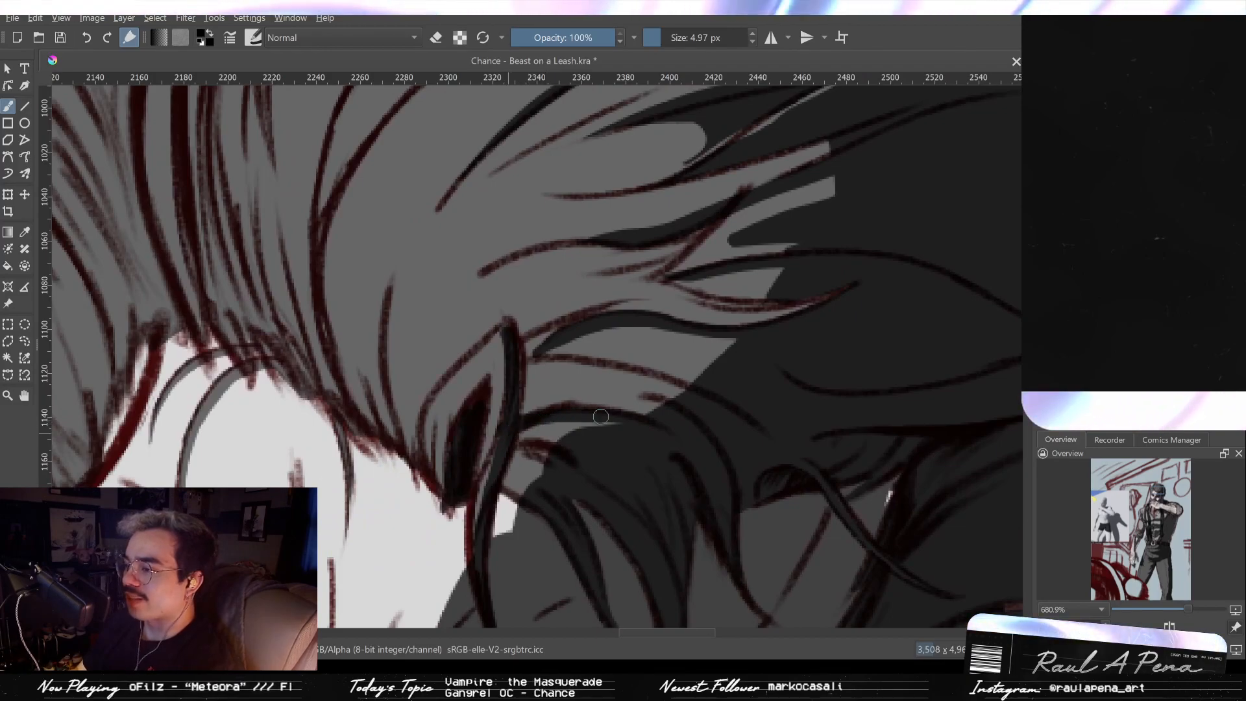
left_click_drag(687, 399, 641, 396)
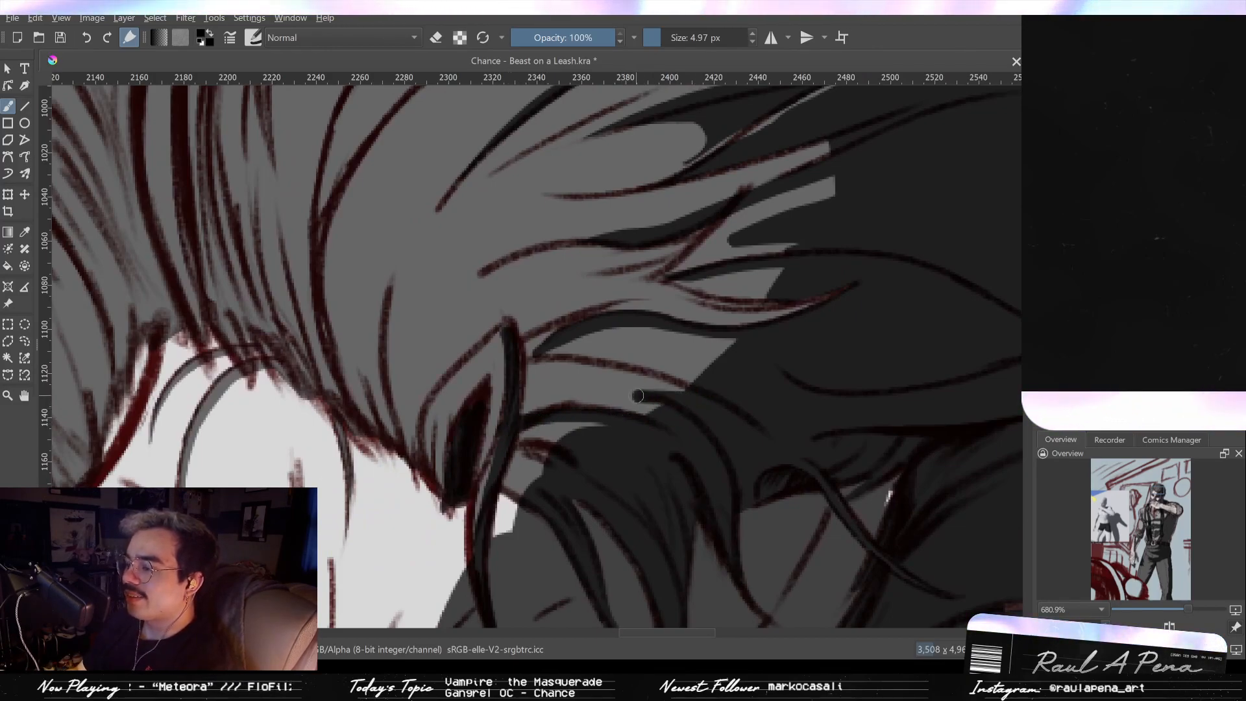
key("e")
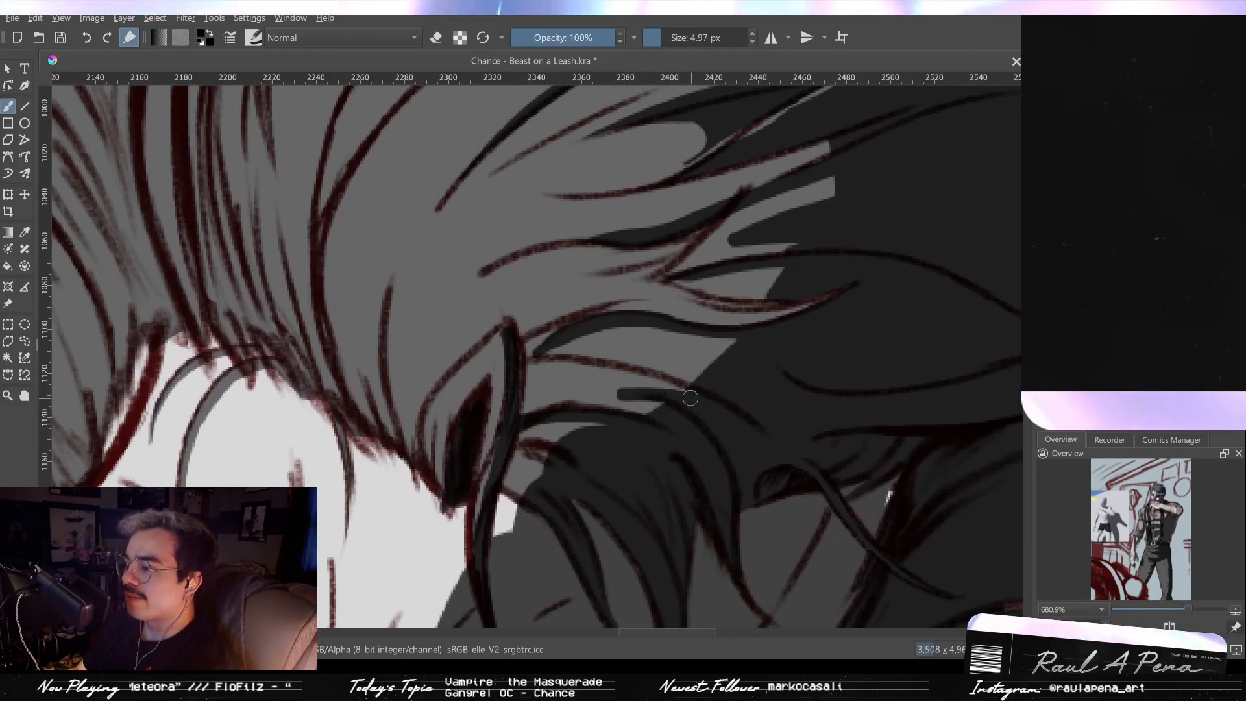
mouse_move(620, 393)
left_mouse_down()
mouse_move(688, 418)
mouse_move(679, 468)
mouse_move(689, 467)
mouse_move(630, 451)
mouse_move(638, 378)
left_mouse_up()
mouse_move(674, 445)
left_mouse_down()
mouse_move(681, 461)
mouse_move(670, 438)
mouse_move(690, 414)
left_mouse_up()
left_click_drag(539, 356, 544, 302)
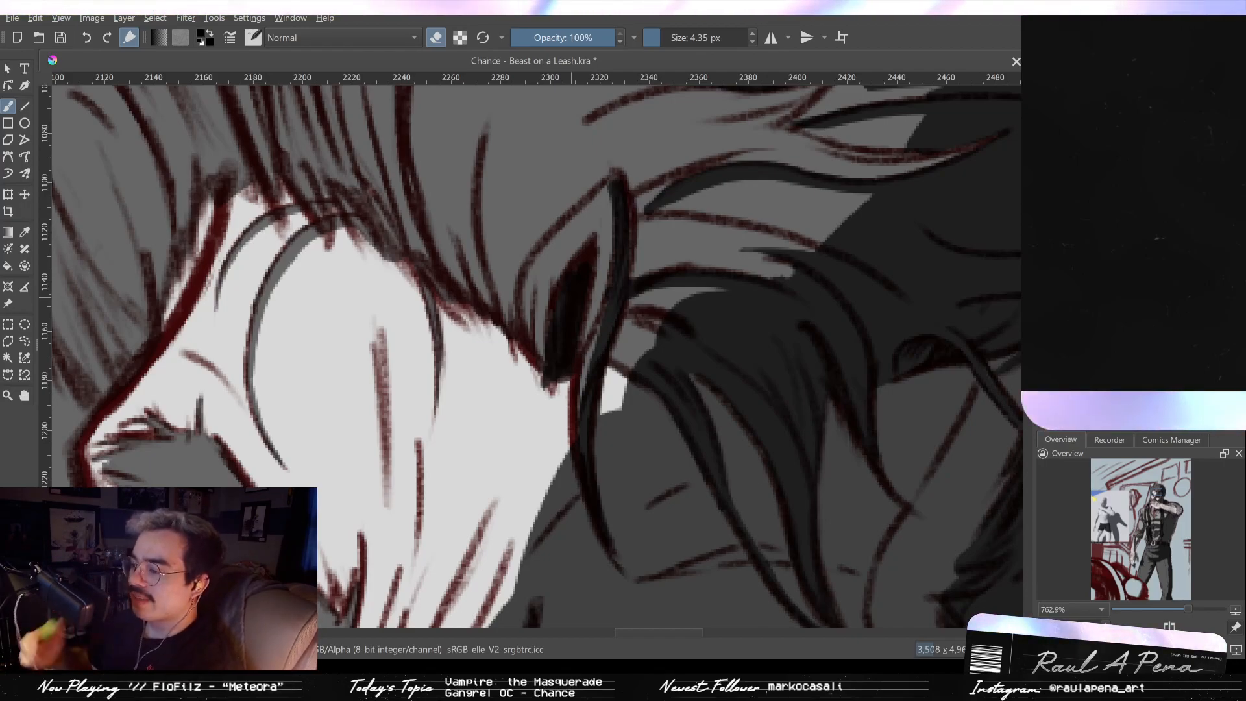
Step: Carve thin light streaks into the forehead shadow behind the vertical hair lock with a 4.35 px eraser
left_click_drag(600, 383, 610, 355)
left_click_drag(567, 433, 587, 415)
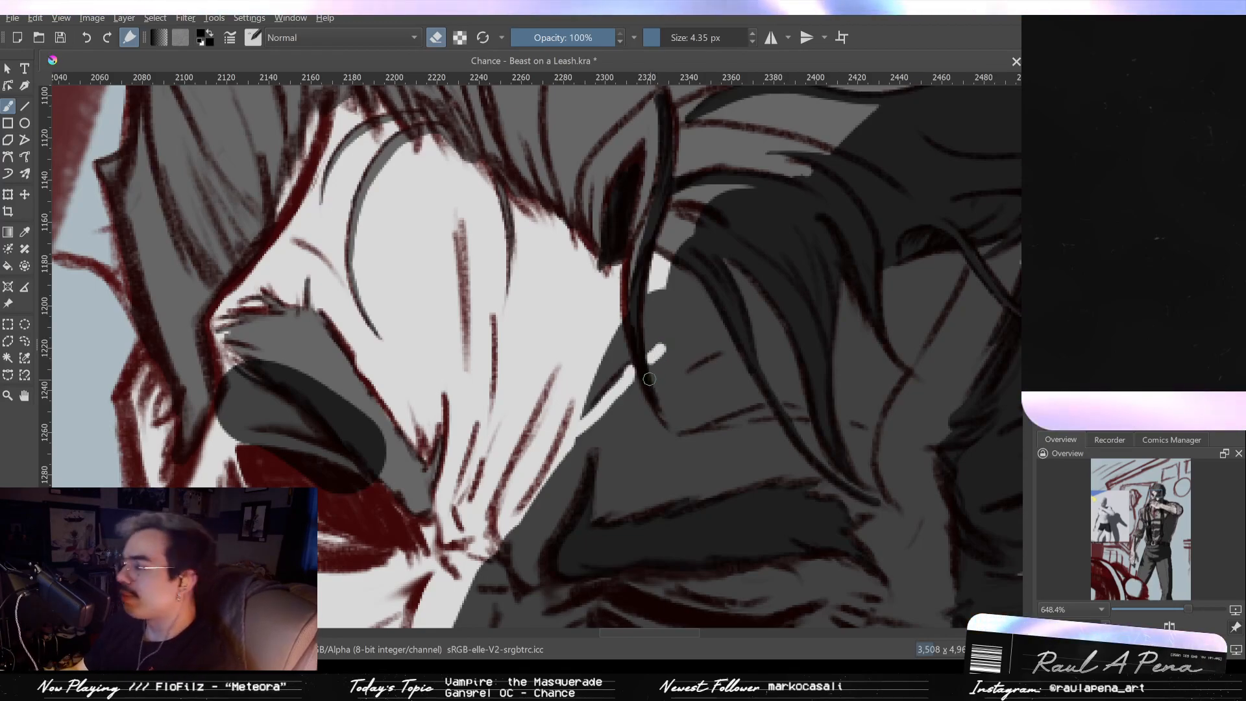
left_click_drag(362, 406, 618, 375)
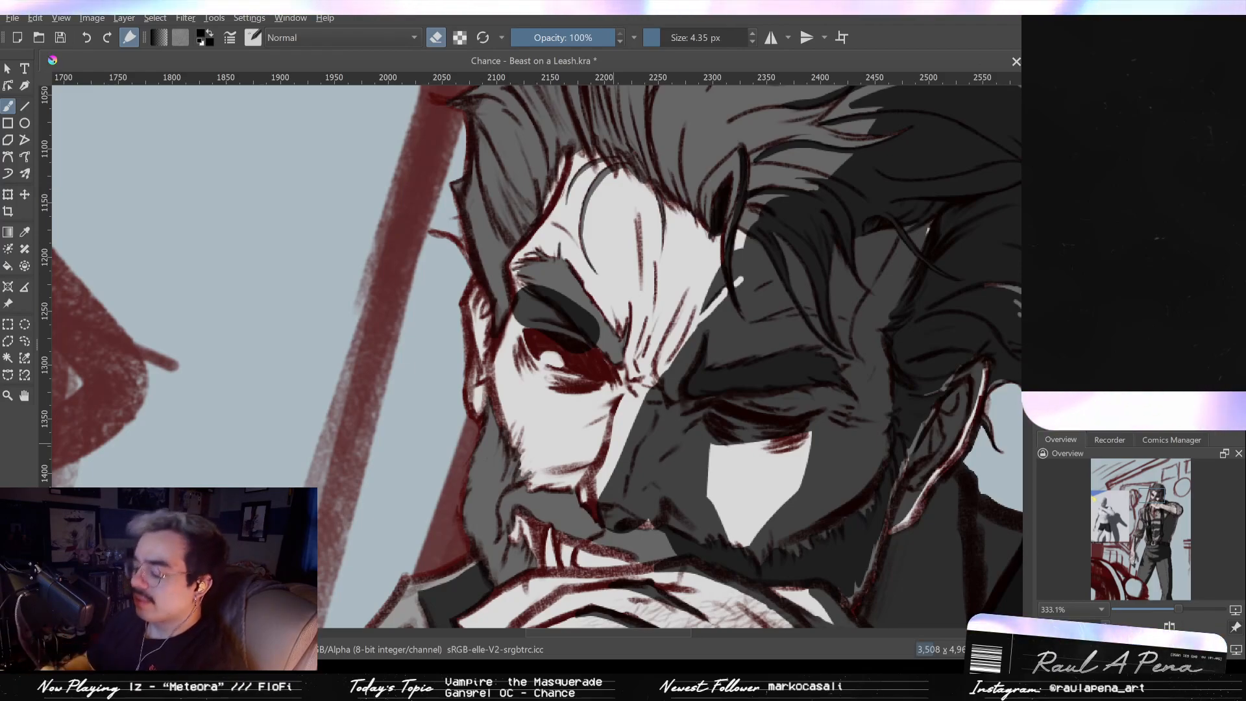
Step: Clear excess shadow around the lit eye's upper lid with a 16.06 px eraser, and fill the eyebrow's shadow toward the nose bridge with a 4.97 px brush
scroll(569, 426, "up", 3)
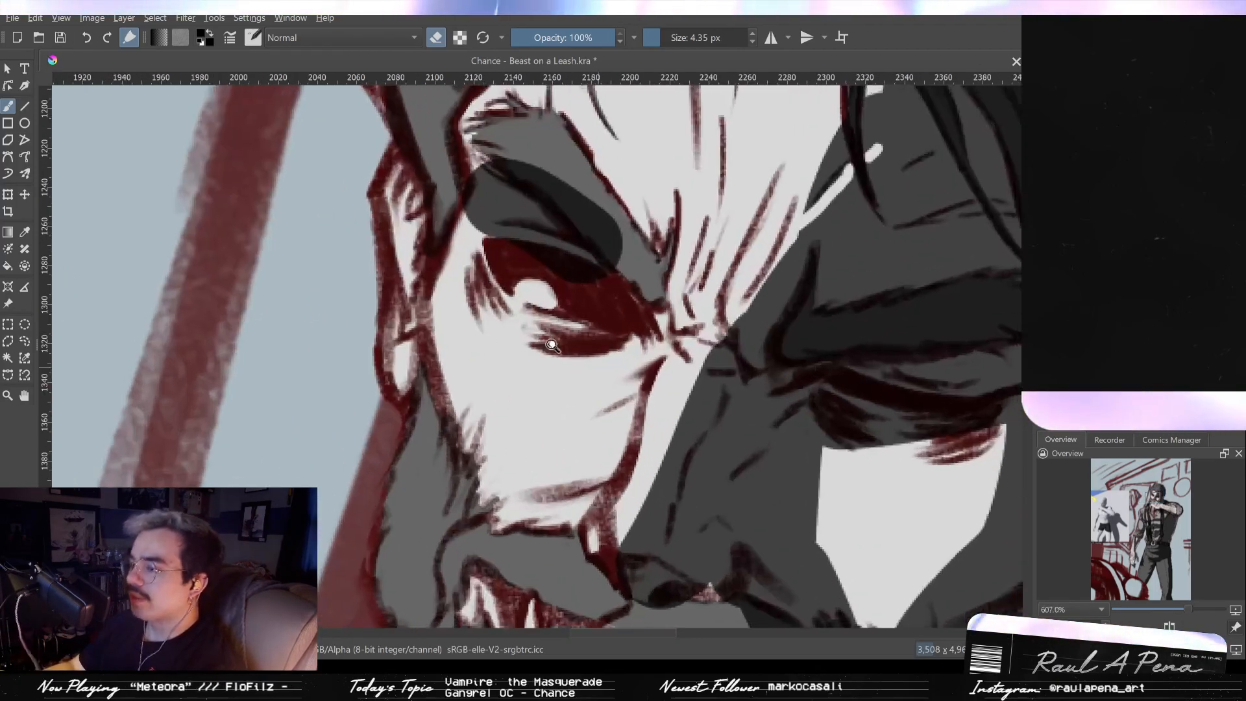
mouse_move(559, 400)
left_mouse_down()
mouse_move(622, 418)
mouse_move(637, 434)
mouse_move(552, 411)
left_mouse_up()
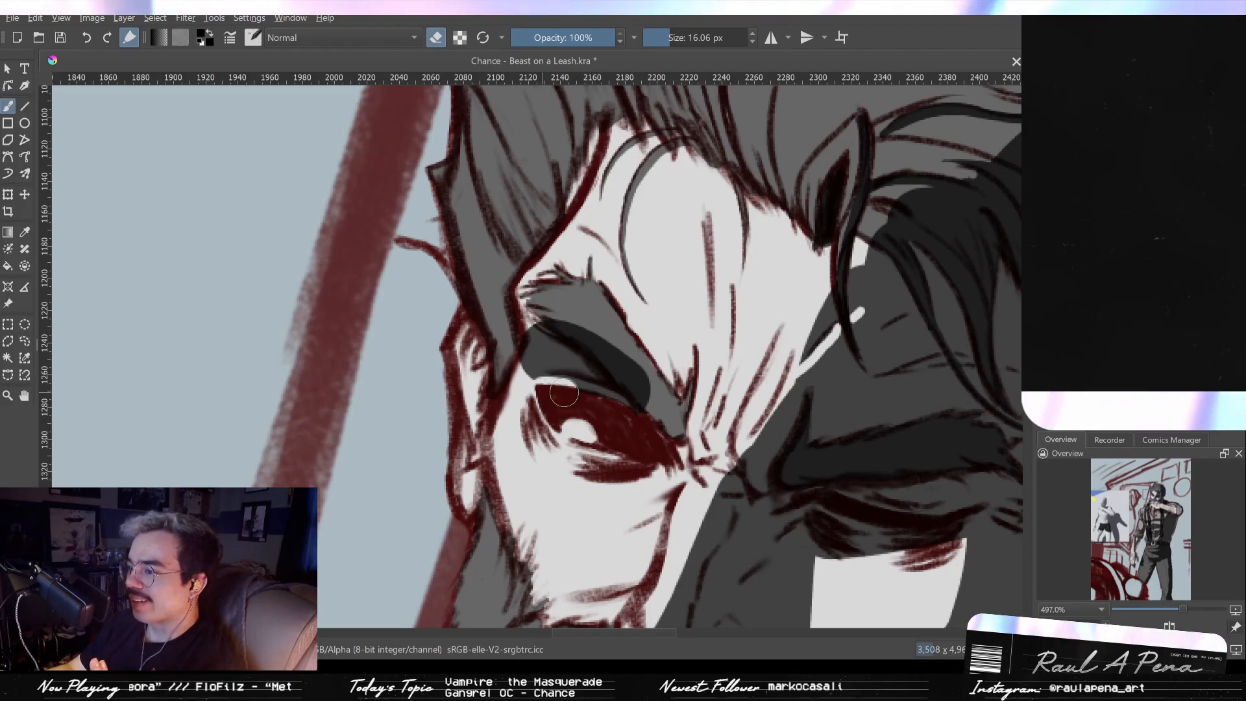
mouse_move(551, 390)
left_mouse_down()
mouse_move(591, 390)
mouse_move(611, 433)
left_mouse_up()
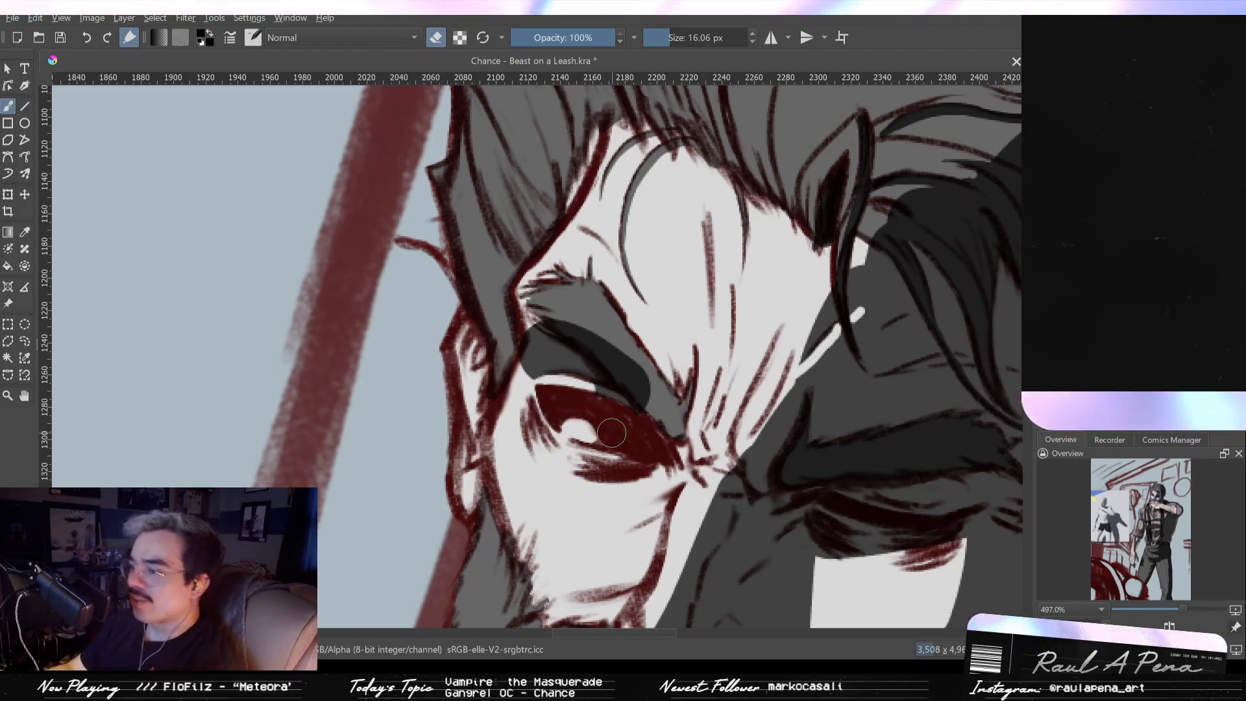
left_click_drag(521, 333, 520, 369)
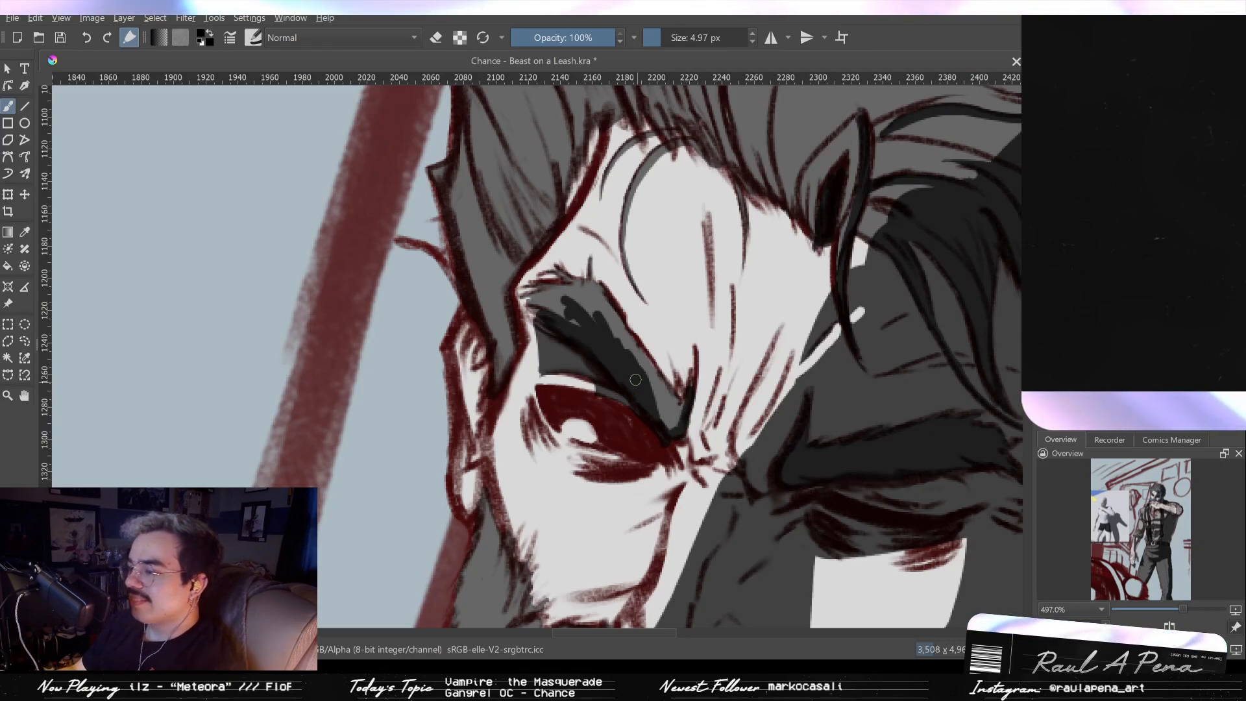
left_click_drag(681, 398, 670, 436)
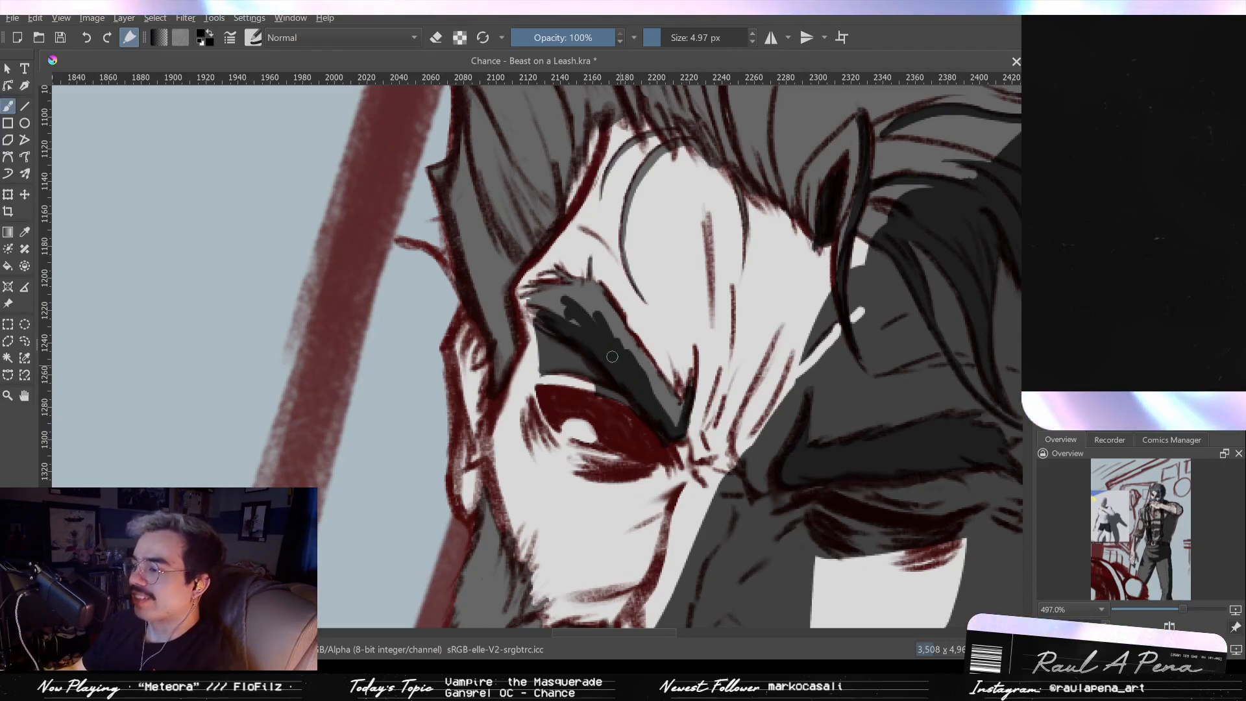
Step: Erase the shadow from the upper part of the lit eyebrow with 16.06 and 13.71 px erasers, keeping a dark band along its lower edge
key("m")
key("m")
key("e")
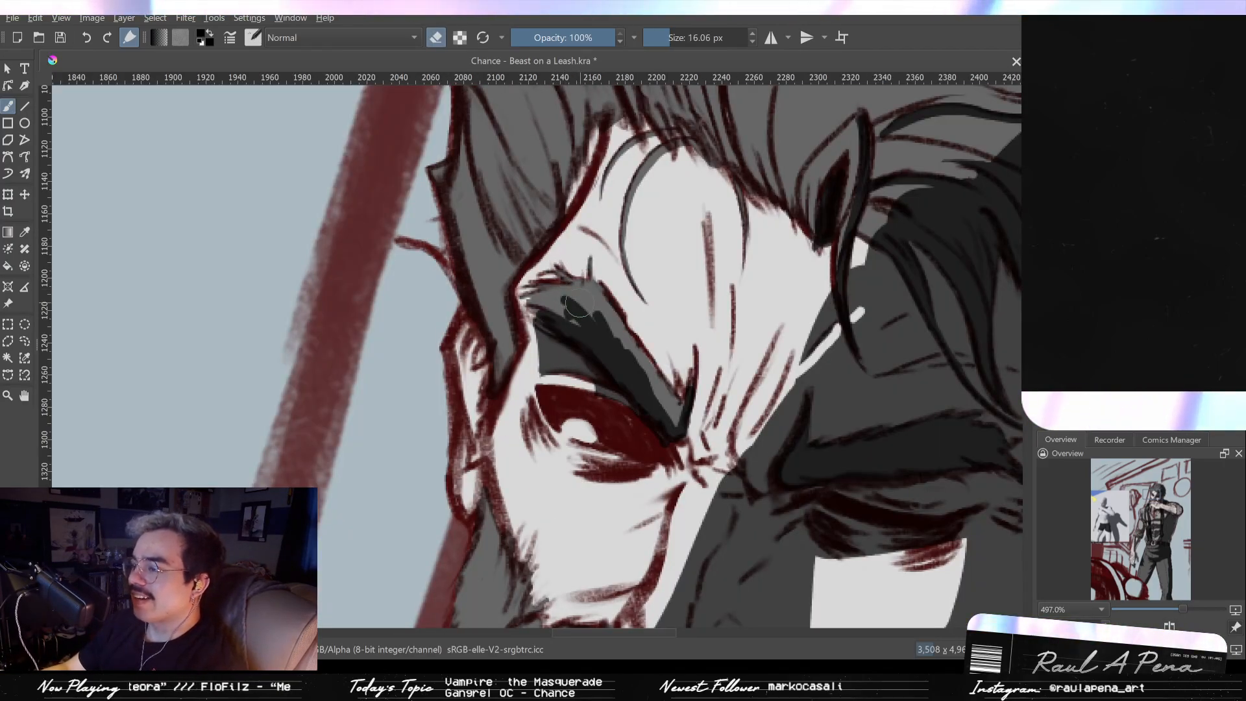
left_click_drag(571, 310, 636, 364)
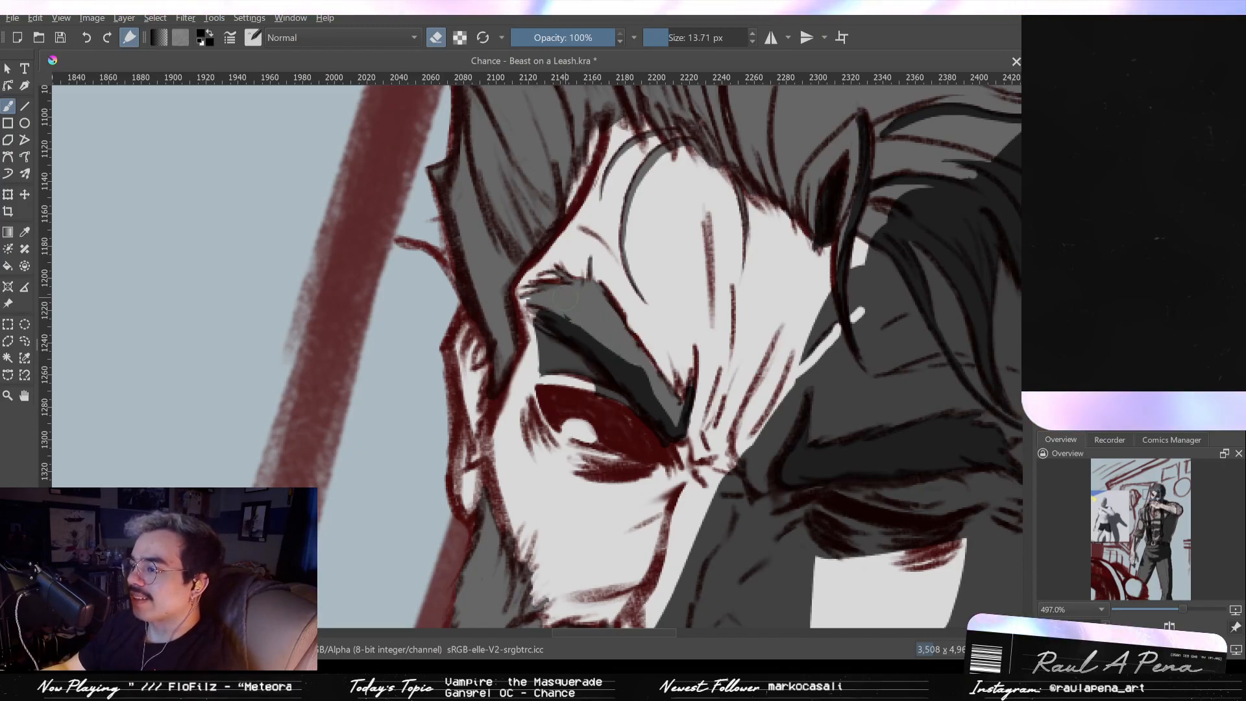
left_click_drag(559, 306, 619, 347)
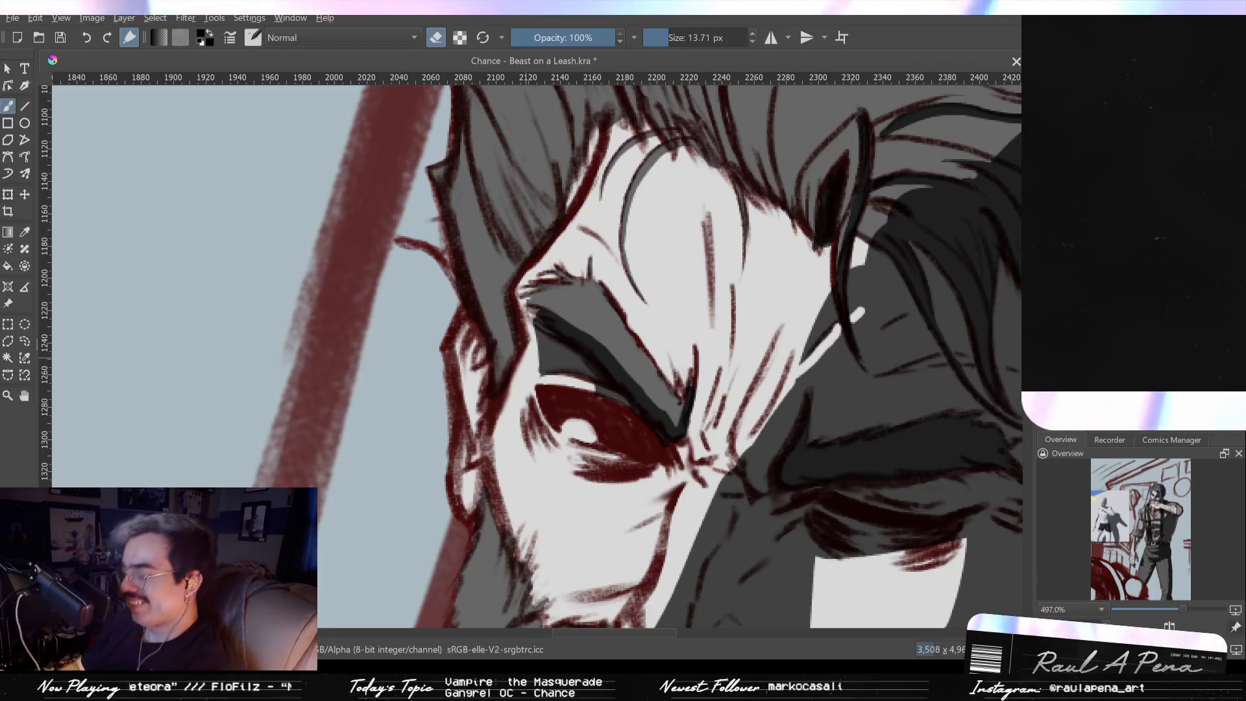
Step: Clean the nose bridge with a 4.81 px eraser, and paint a short fold and a long slanted frown crease there with a 4.97 px brush
left_click_drag(739, 461, 710, 461)
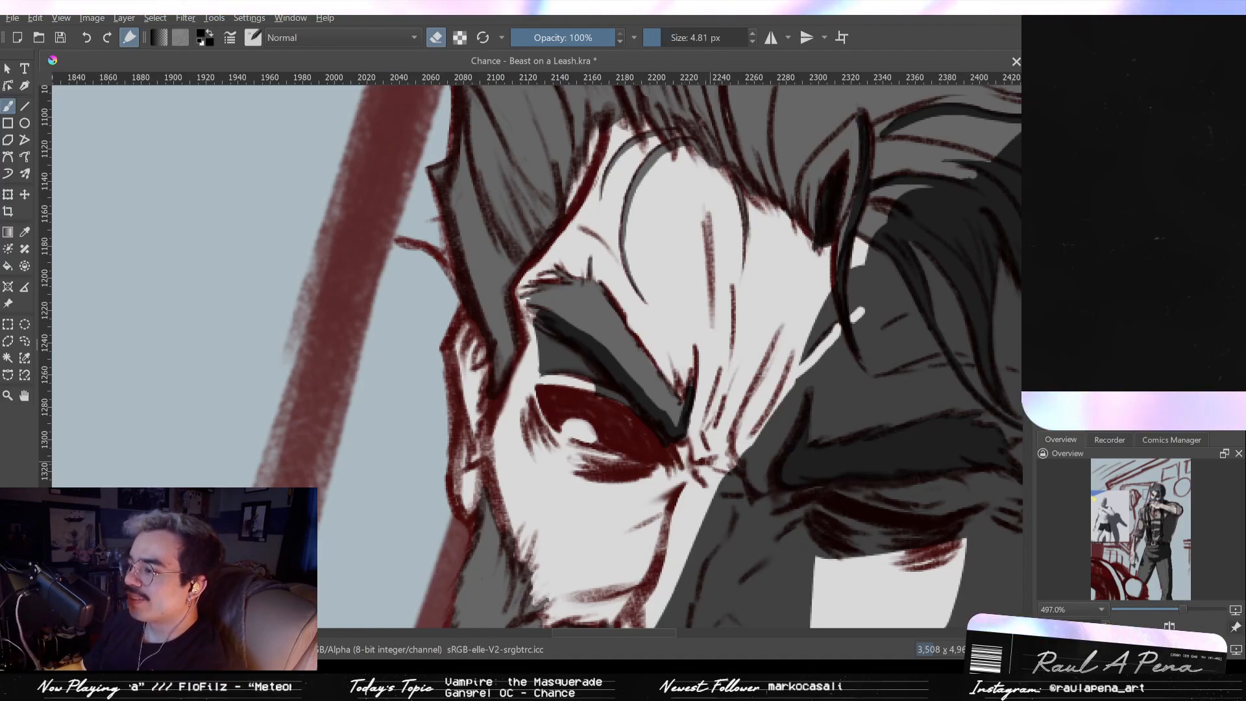
key("e")
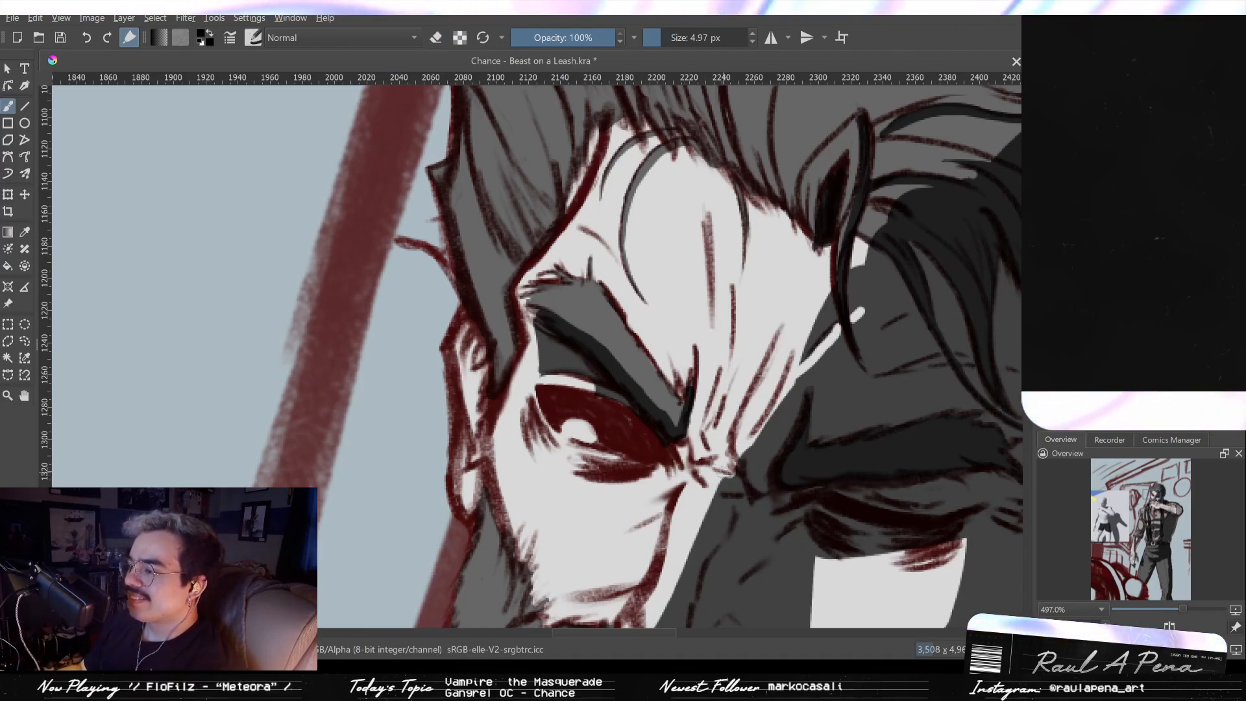
left_click_drag(719, 469, 700, 461)
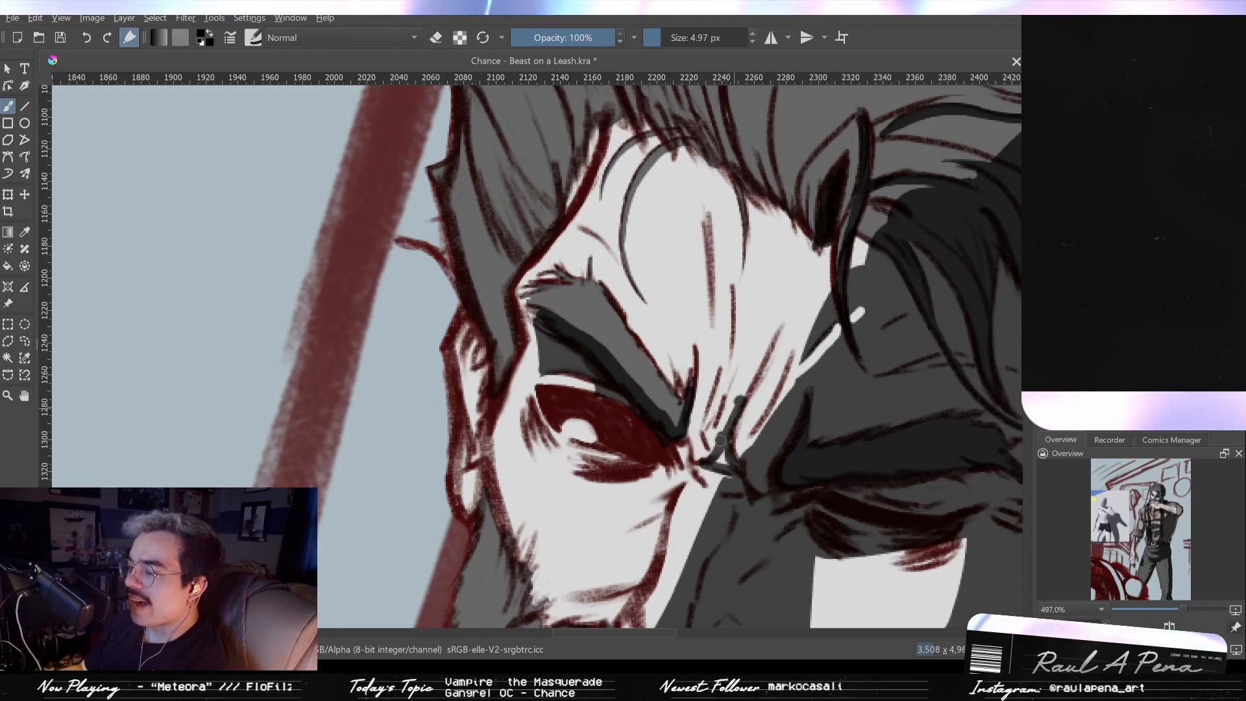
left_click_drag(705, 462, 786, 314)
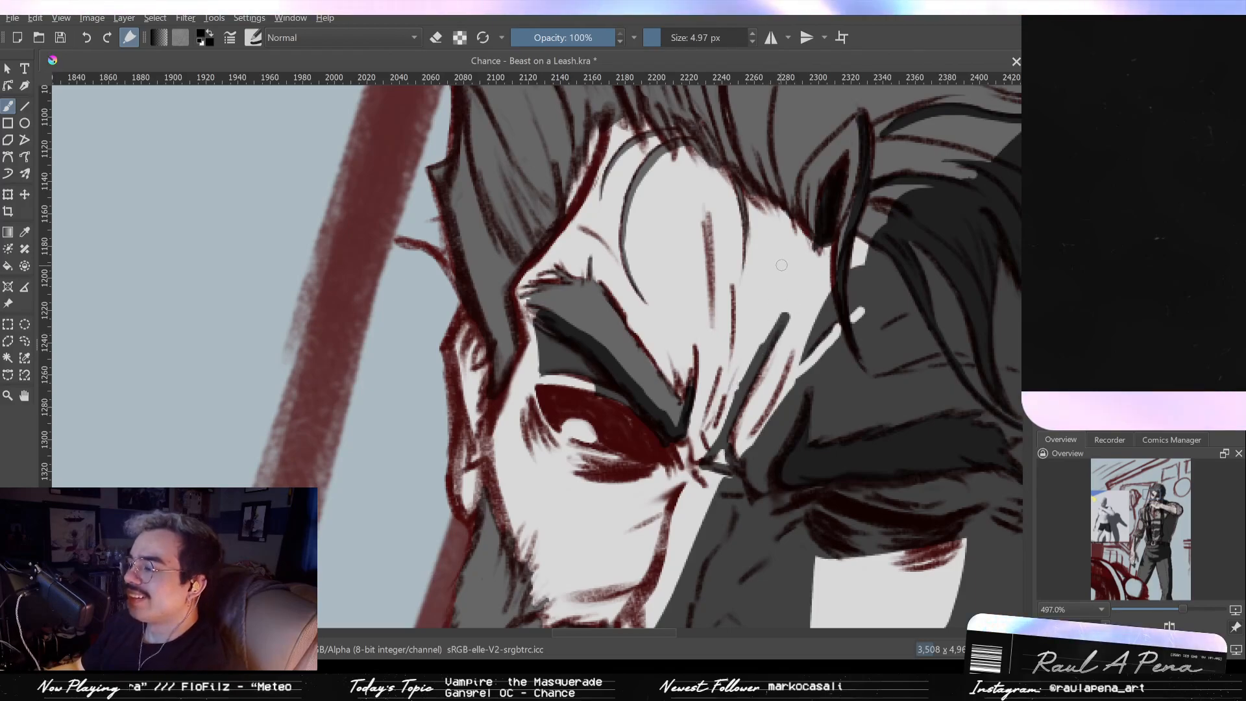
Step: Paint a pointed shadow wedge down from the hairline beside the vertical lock, and carve light along its edge with a 4.81 px eraser
key("ctrl+z")
mouse_move(803, 222)
left_mouse_down()
mouse_move(789, 273)
mouse_move(800, 282)
left_mouse_up()
key("ctrl+z")
mouse_move(805, 231)
left_mouse_down()
mouse_move(815, 253)
mouse_move(797, 223)
mouse_move(789, 285)
mouse_move(807, 247)
mouse_move(783, 298)
mouse_move(795, 284)
mouse_move(738, 383)
left_mouse_up()
key("ctrl+z")
key("e")
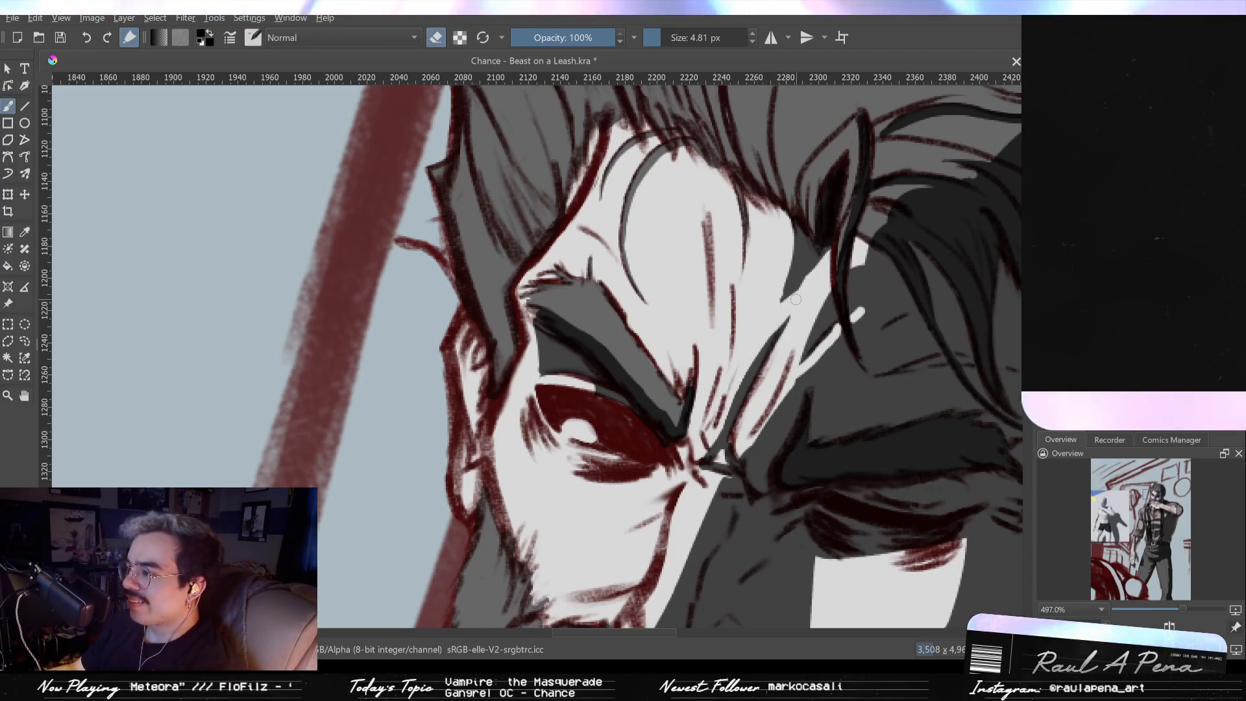
Step: Paint two short creases above the inner brow, beside the slanted frown line, with a 4.97 px brush, and trim them with a 4.81 px eraser
key("e")
left_click_drag(756, 295, 750, 338)
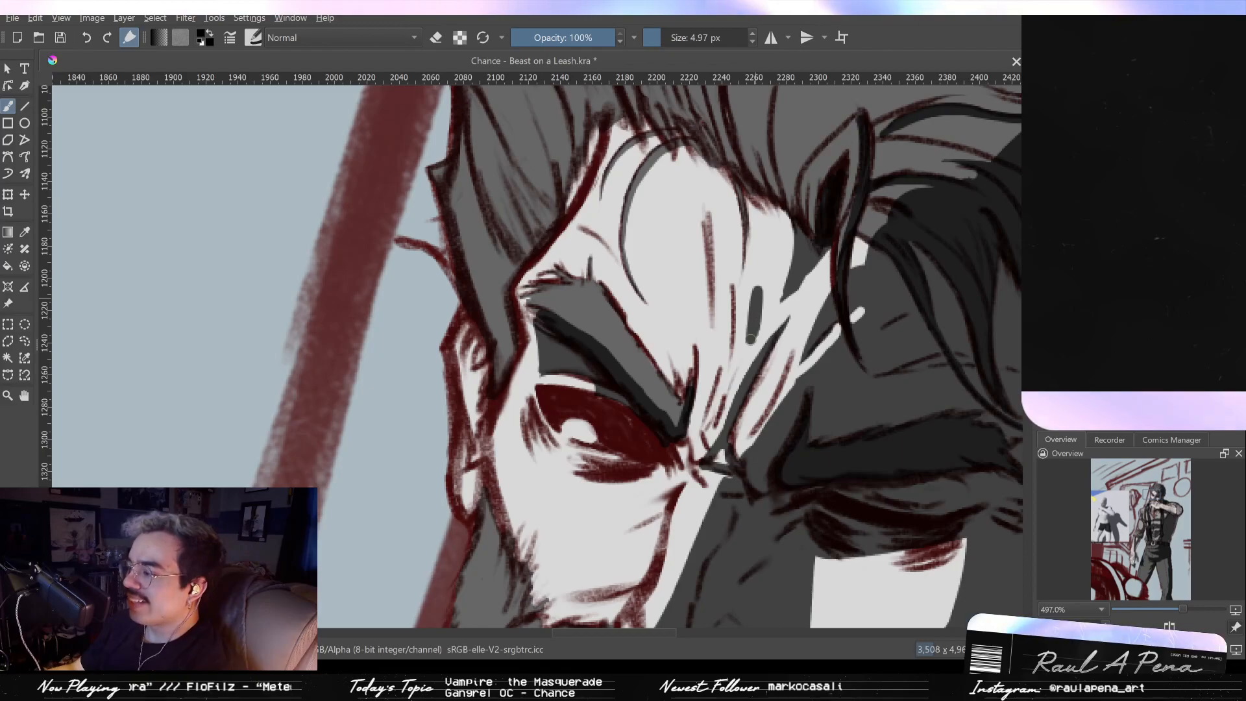
scroll(755, 311, "down", 5)
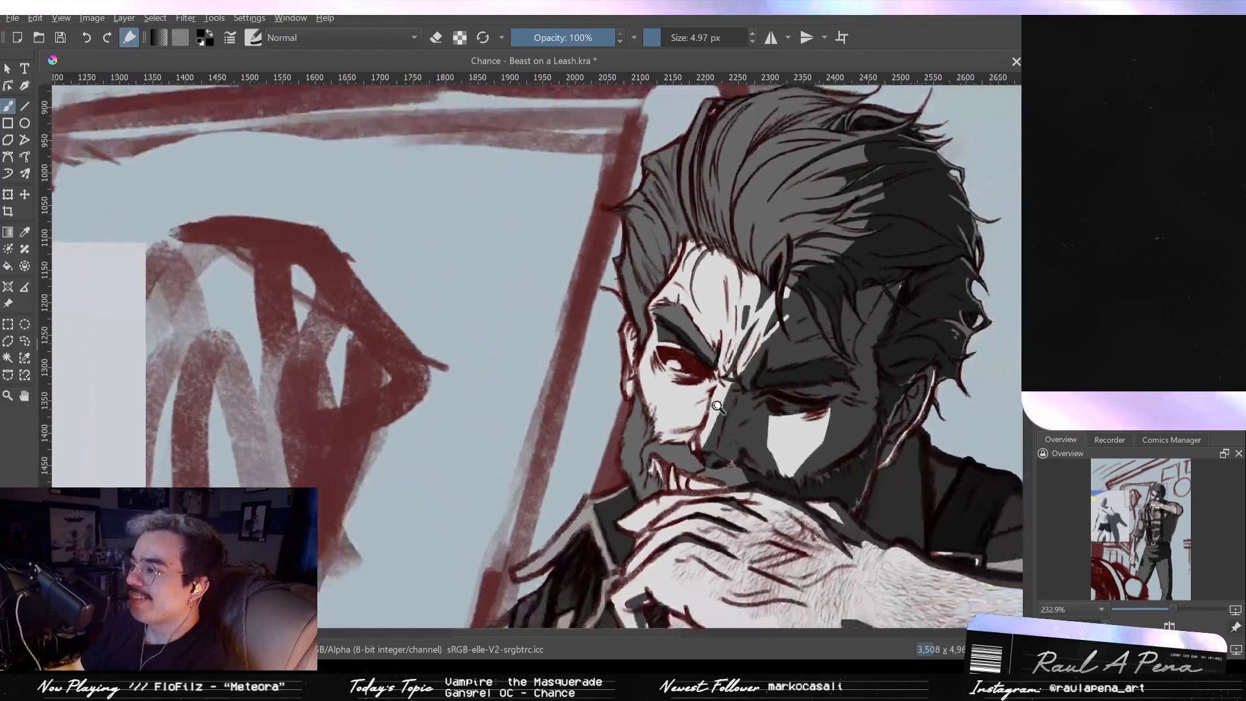
scroll(754, 312, "up", 4)
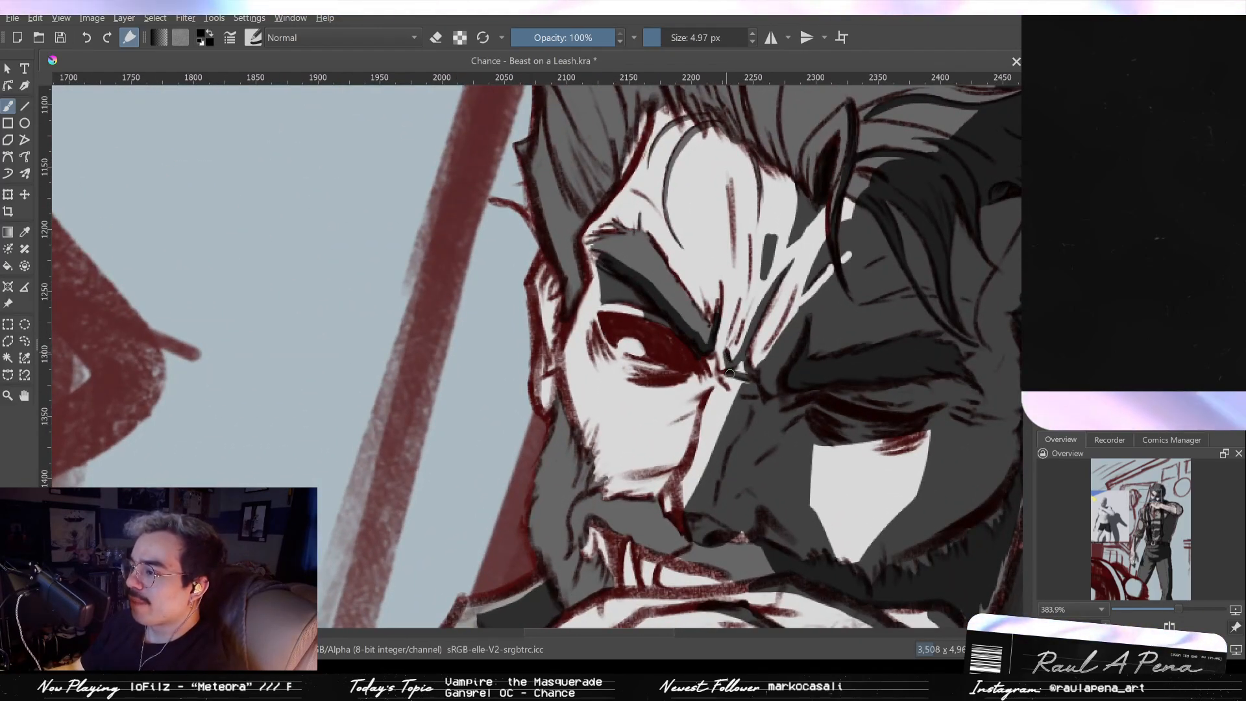
scroll(731, 370, "up", 2)
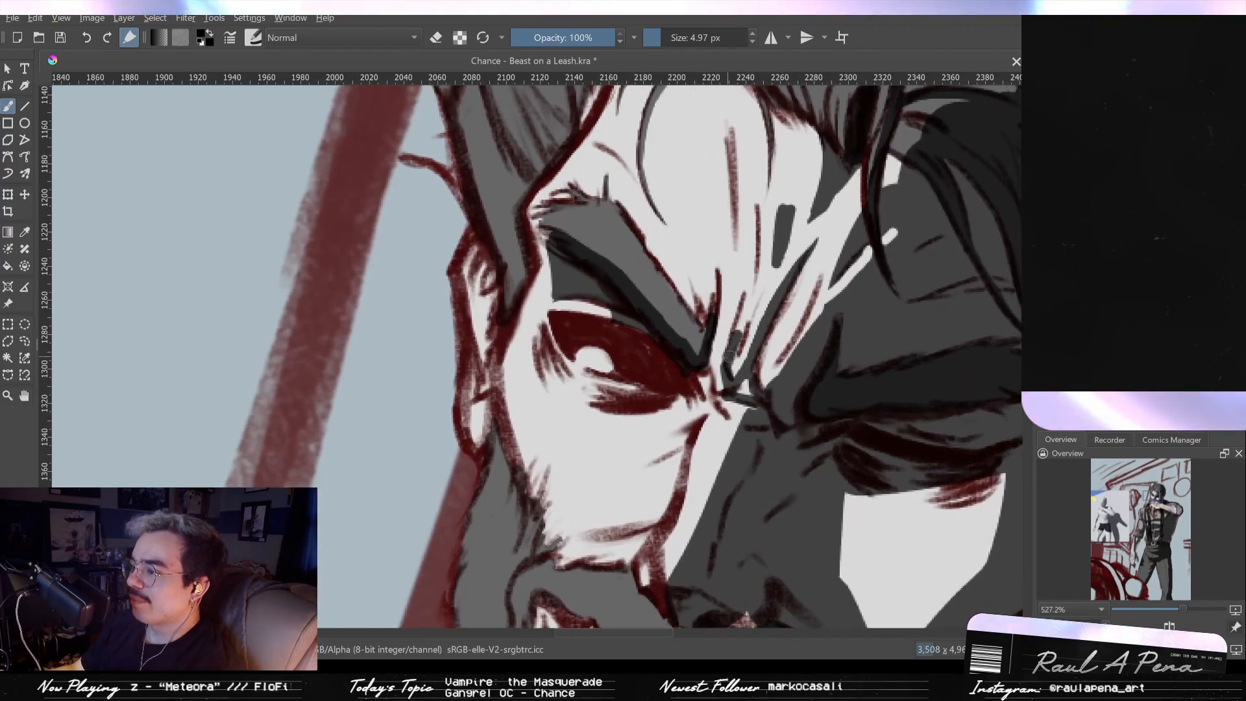
left_click_drag(728, 370, 758, 290)
key("e")
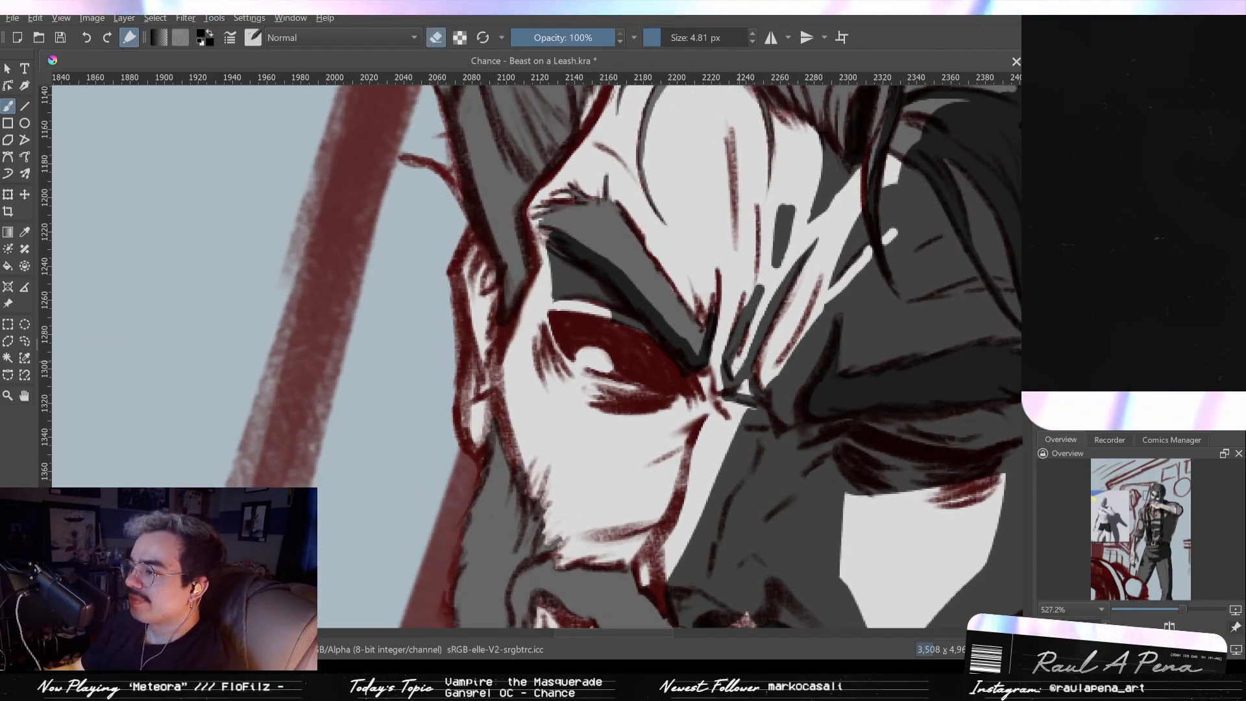
left_click_drag(735, 360, 725, 406)
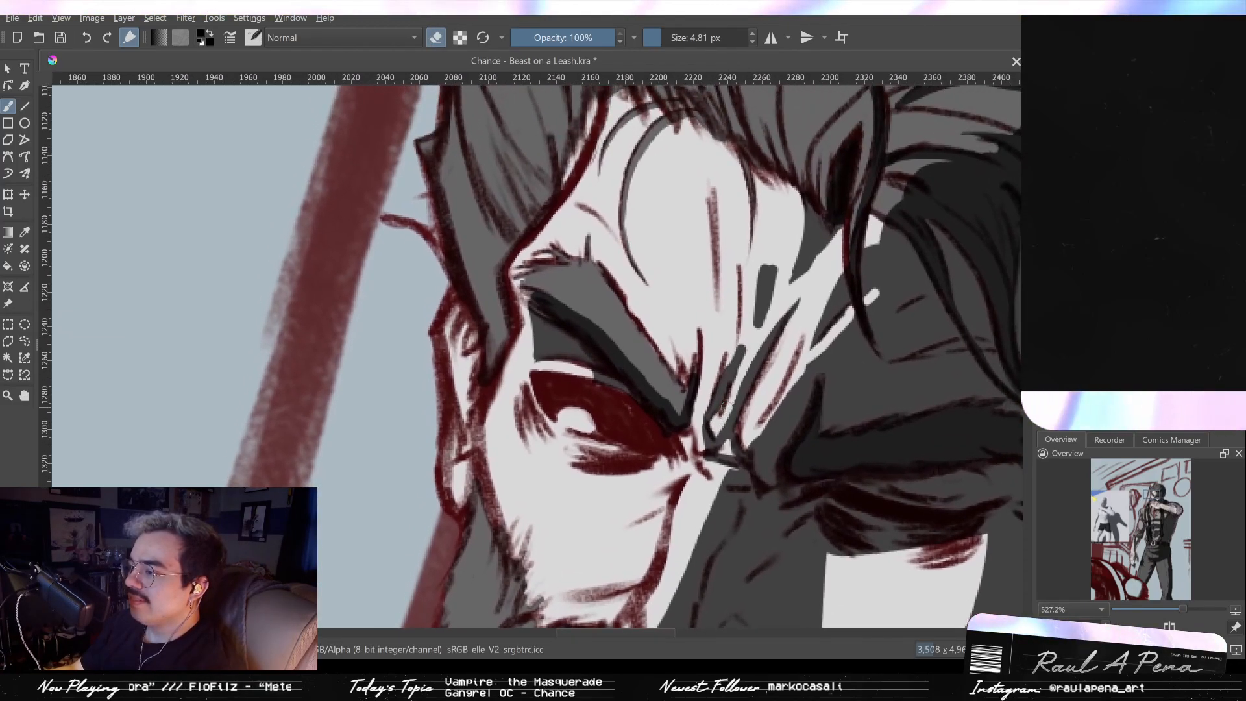
Step: Extend the frown creases up the forehead with a 4.97 px brush, and thin them into tapered slivers with a 4.81 px eraser
left_click_drag(741, 352, 725, 425)
key("ctrl+z")
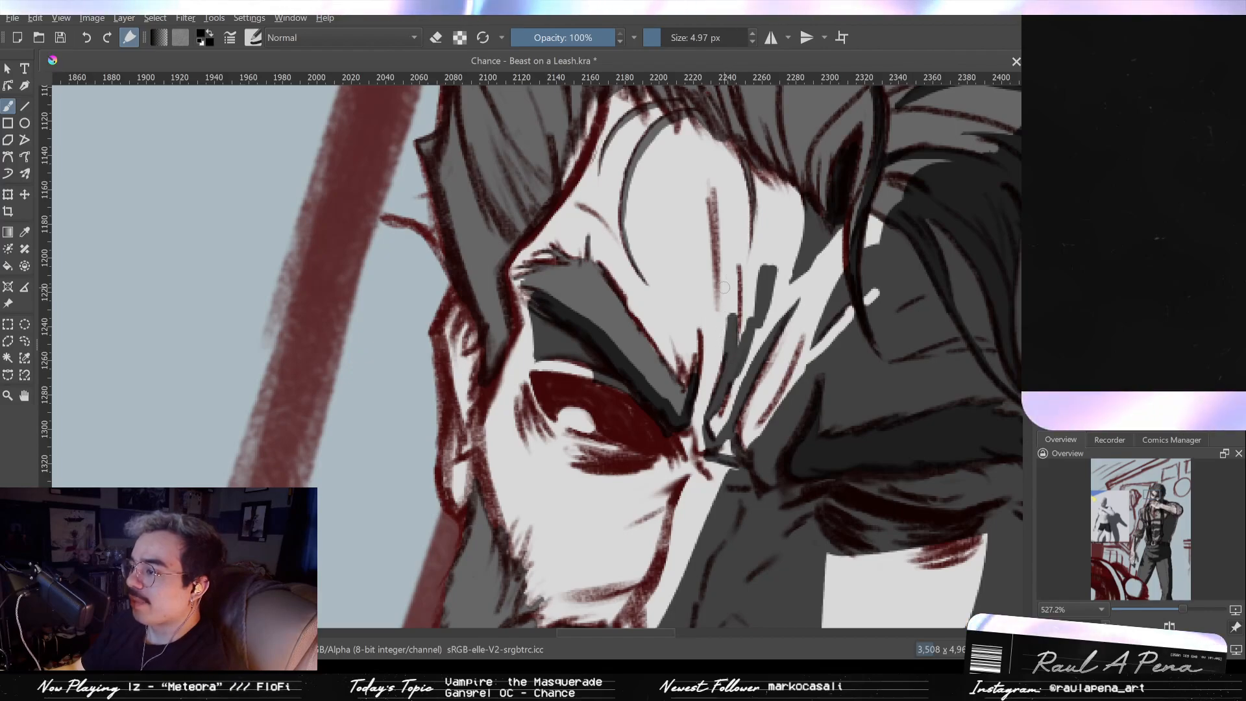
left_click_drag(732, 286, 715, 345)
mouse_move(749, 303)
left_mouse_down()
mouse_move(757, 331)
mouse_move(738, 368)
left_mouse_up()
key("ctrl+z")
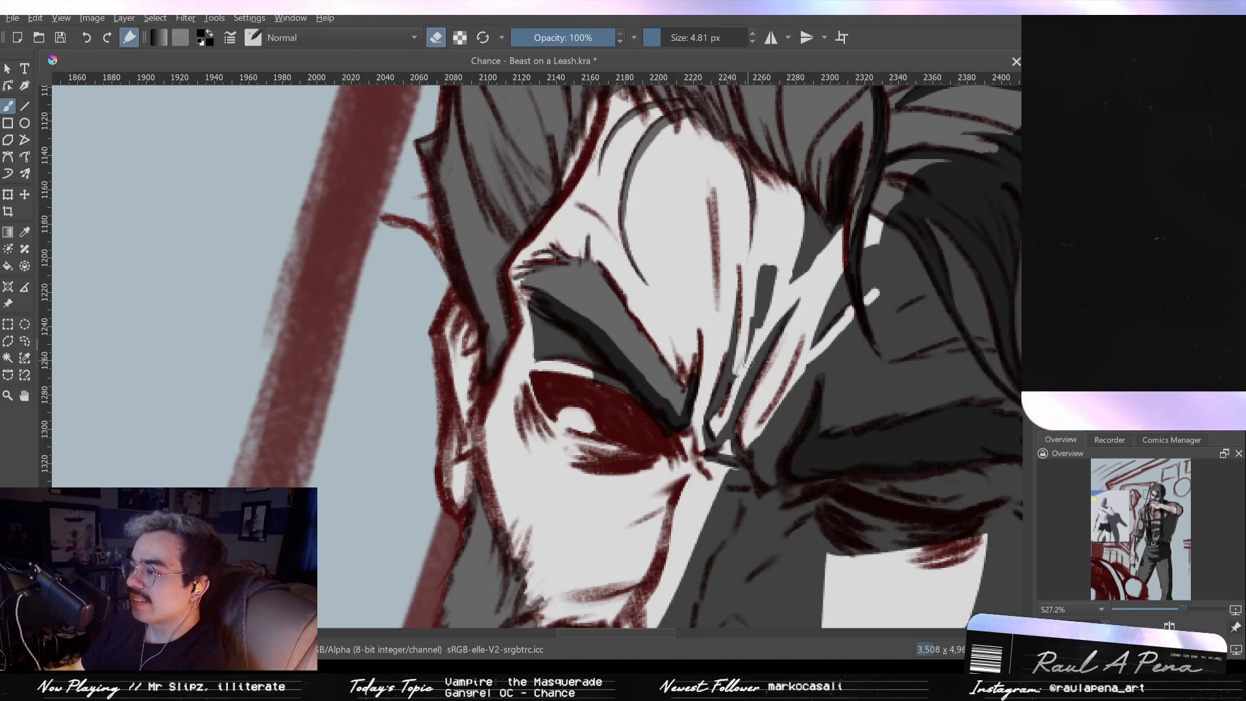
mouse_move(751, 351)
left_mouse_down()
mouse_move(750, 304)
mouse_move(763, 314)
mouse_move(767, 266)
left_mouse_up()
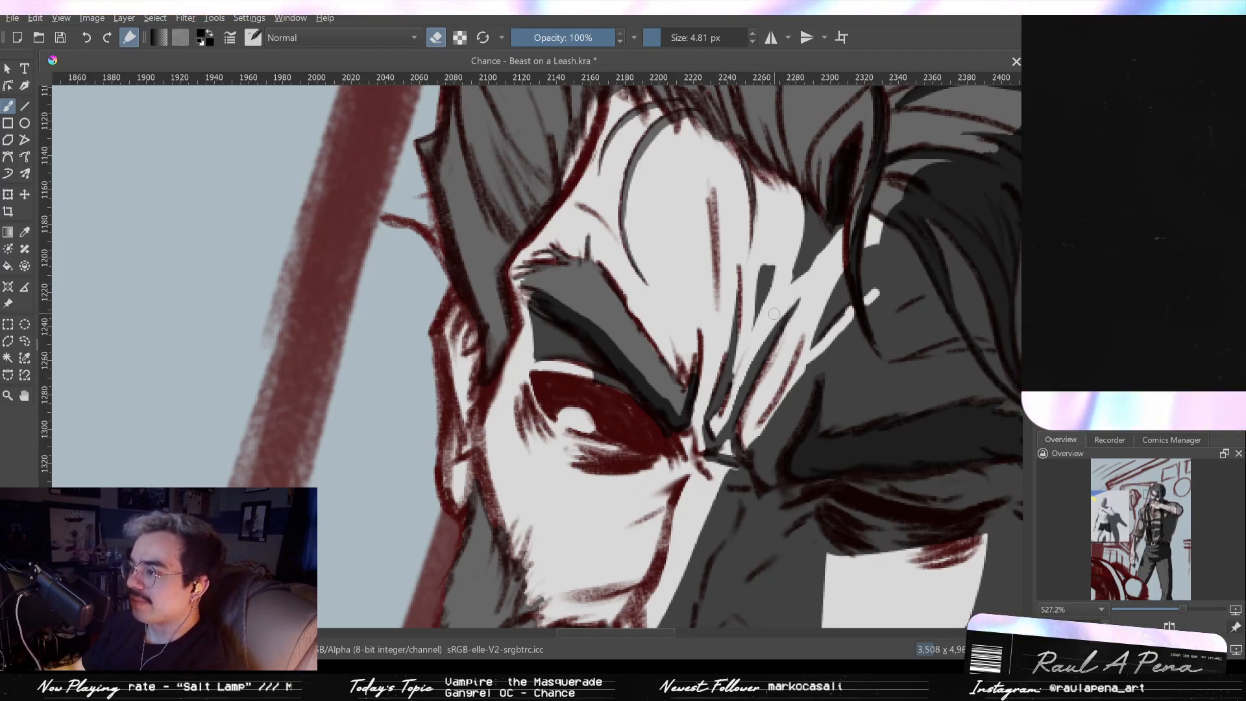
left_click_drag(763, 322, 789, 377)
Step: Paint a vertical shadow crease down the middle of the lit forehead with a 4.97 px brush
key("e")
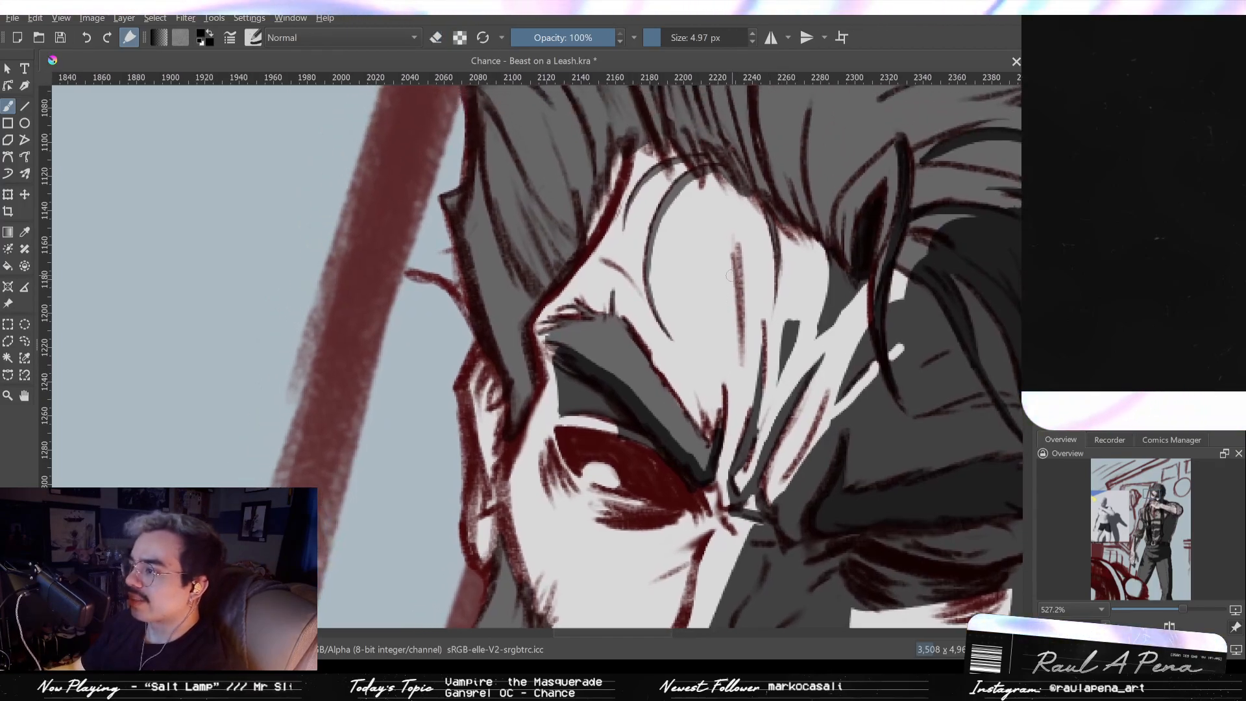
mouse_move(733, 245)
left_mouse_down()
mouse_move(741, 362)
mouse_move(741, 303)
left_mouse_up()
key("ctrl+z")
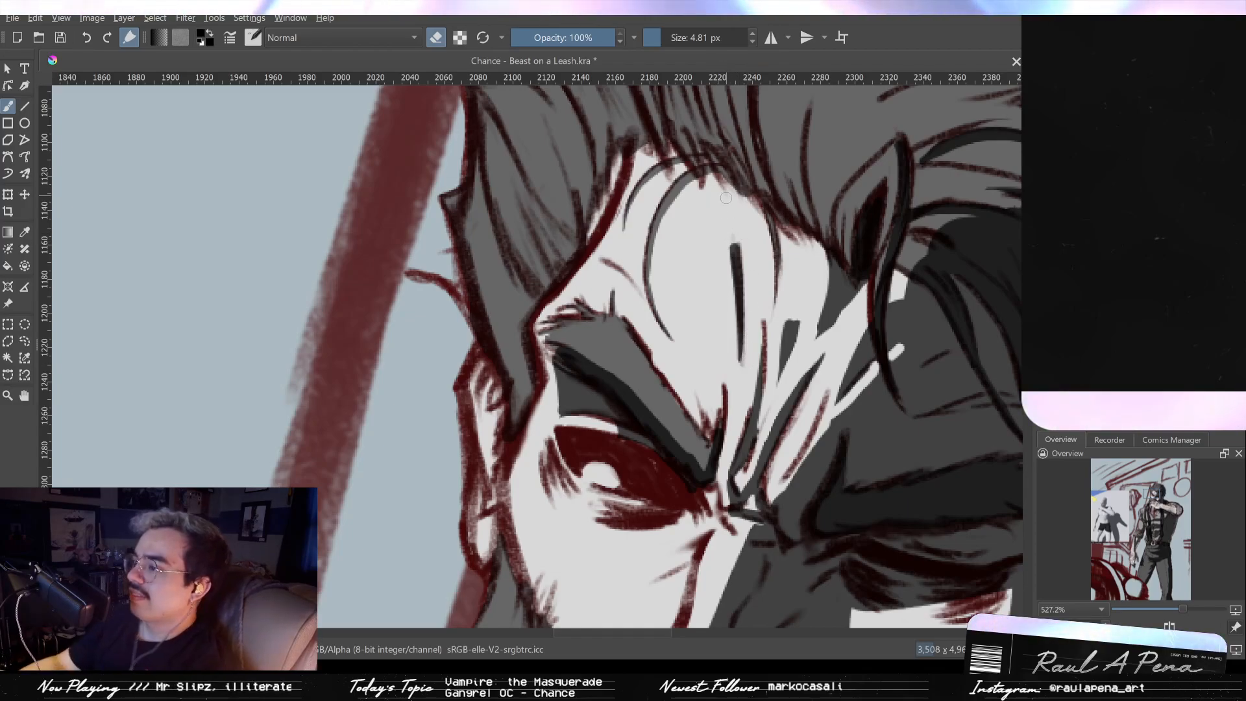
scroll(726, 197, "down", 4)
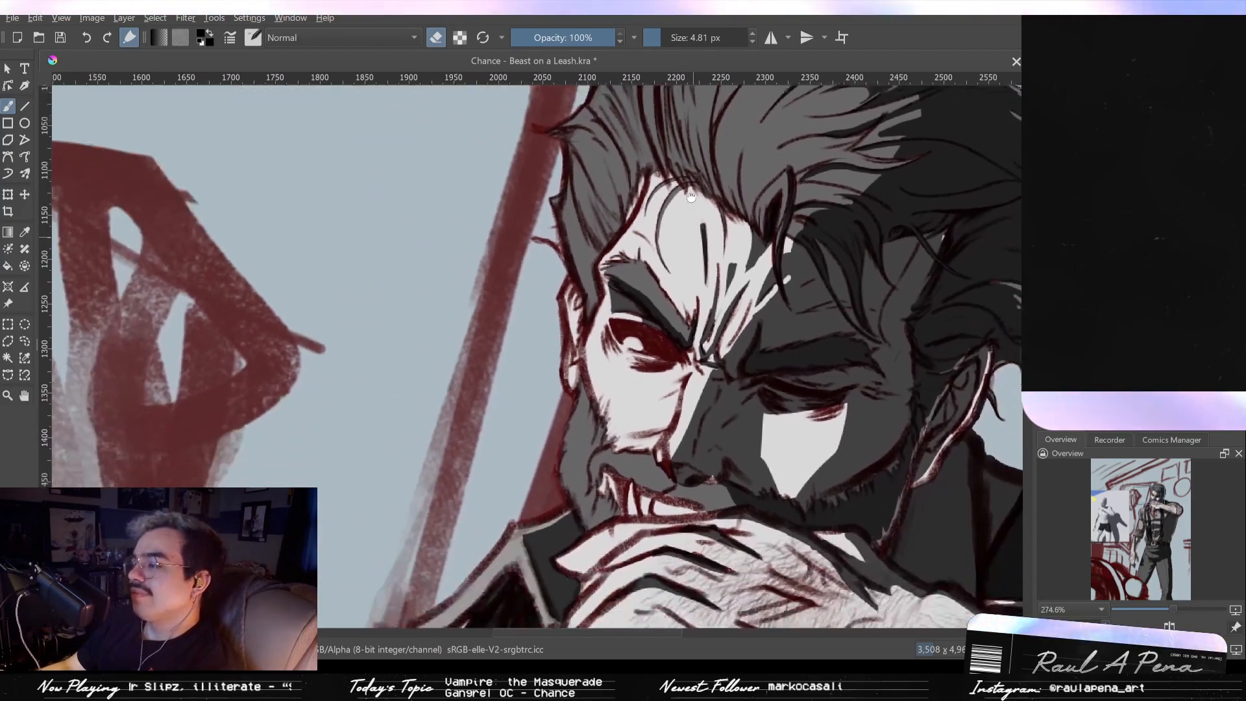
Step: Paint a slanted shadow crease on the lit cheek beside the nose with a 4.97 px brush, and taper it with a 4.81 px eraser
scroll(691, 197, "up", 5)
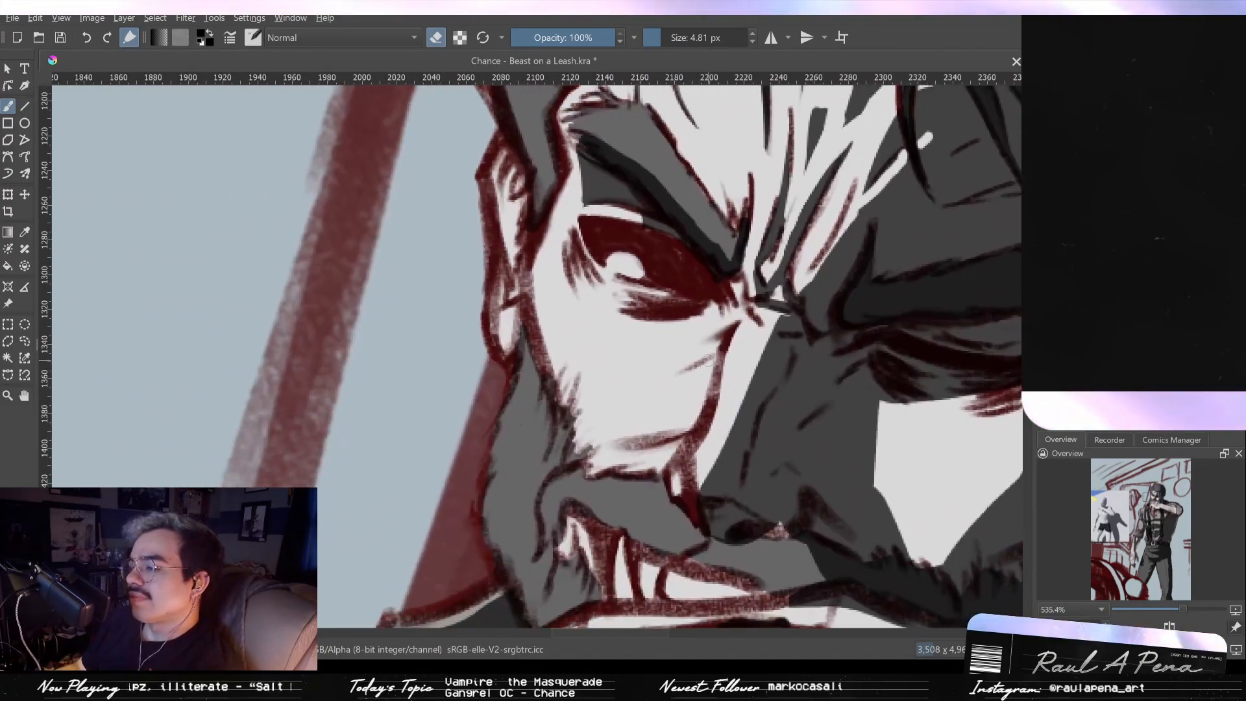
left_click_drag(709, 348, 657, 383)
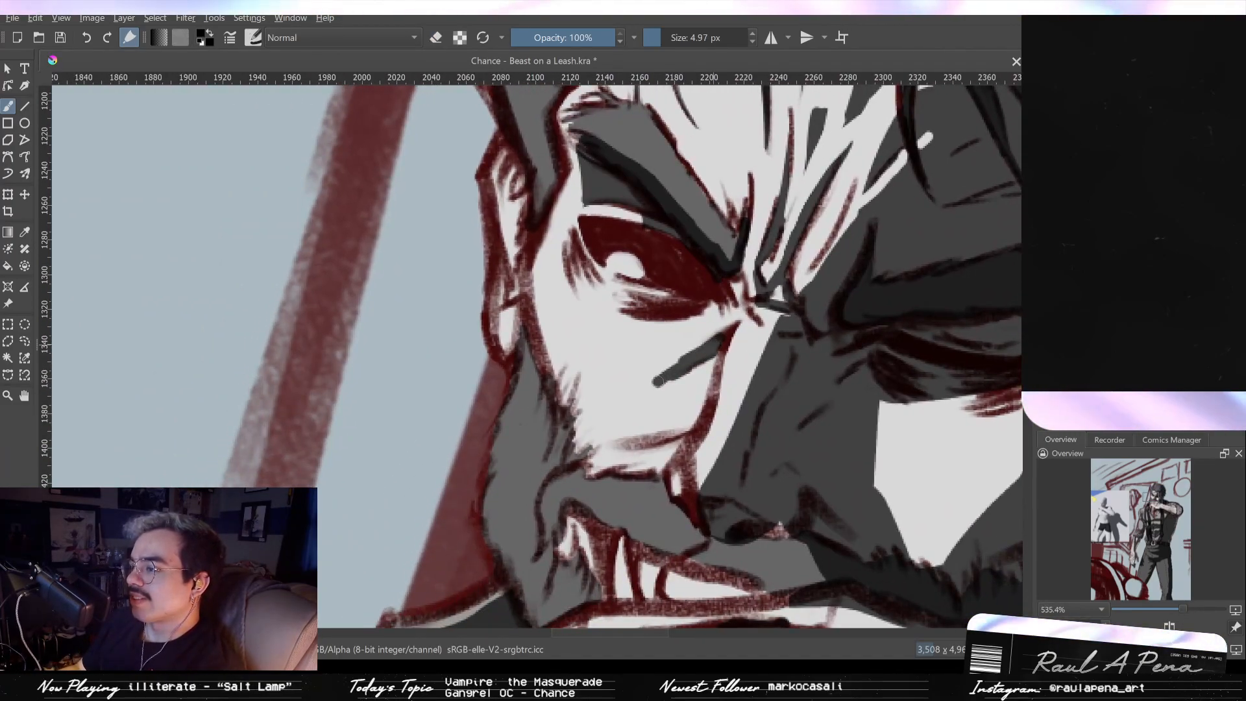
key("e")
mouse_move(724, 337)
left_mouse_down()
mouse_move(656, 370)
mouse_move(693, 357)
mouse_move(649, 397)
mouse_move(706, 367)
mouse_move(675, 366)
mouse_move(681, 356)
left_mouse_up()
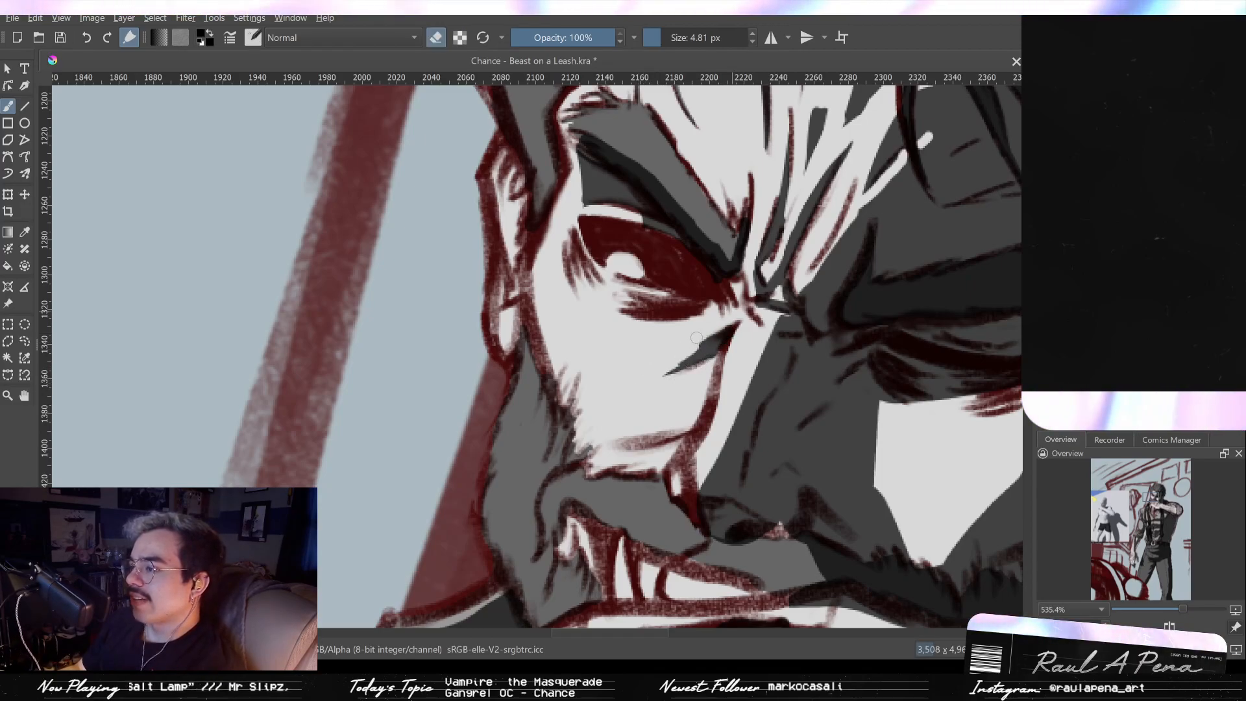
Step: Paint a shadow under the lit eye with a 6.38 px brush, and trim it into a thin tapered shape with a 4.81 px eraser
mouse_move(712, 305)
left_mouse_down()
mouse_move(641, 317)
mouse_move(743, 300)
mouse_move(721, 300)
left_mouse_up()
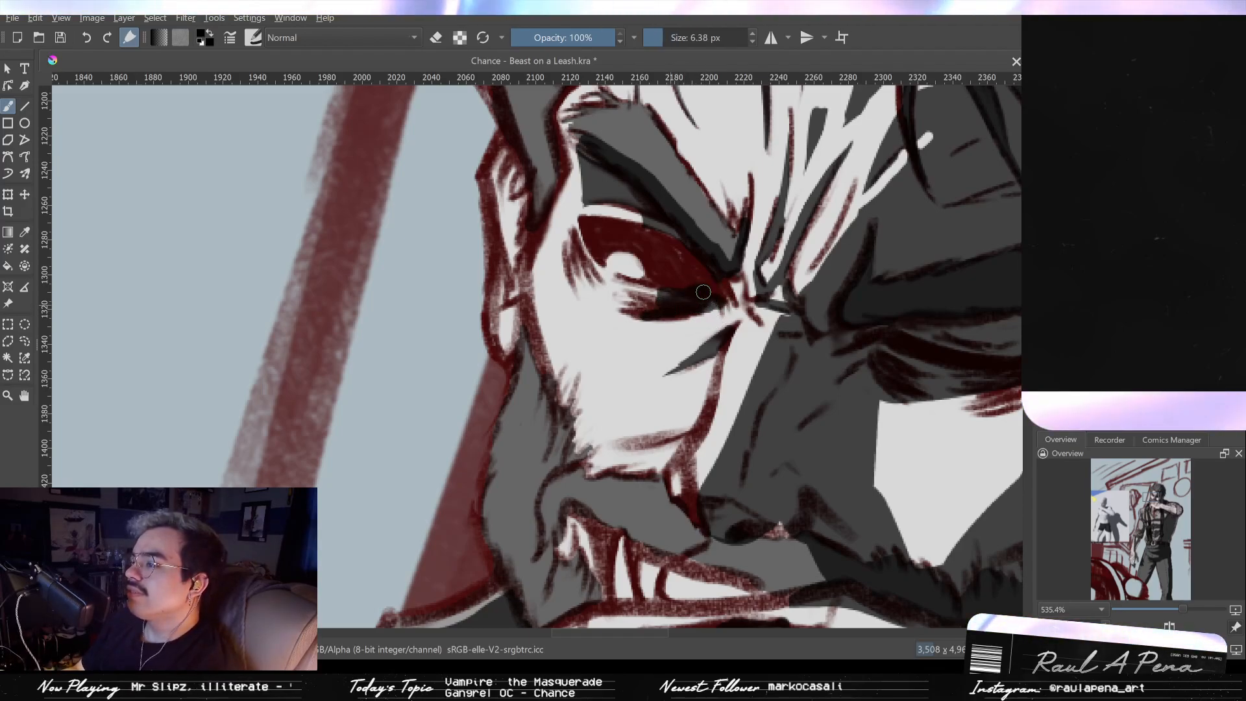
key("e")
mouse_move(708, 305)
left_mouse_down()
mouse_move(701, 379)
mouse_move(682, 397)
mouse_move(705, 341)
mouse_move(637, 303)
mouse_move(678, 306)
mouse_move(641, 297)
mouse_move(670, 303)
left_mouse_up()
key("e")
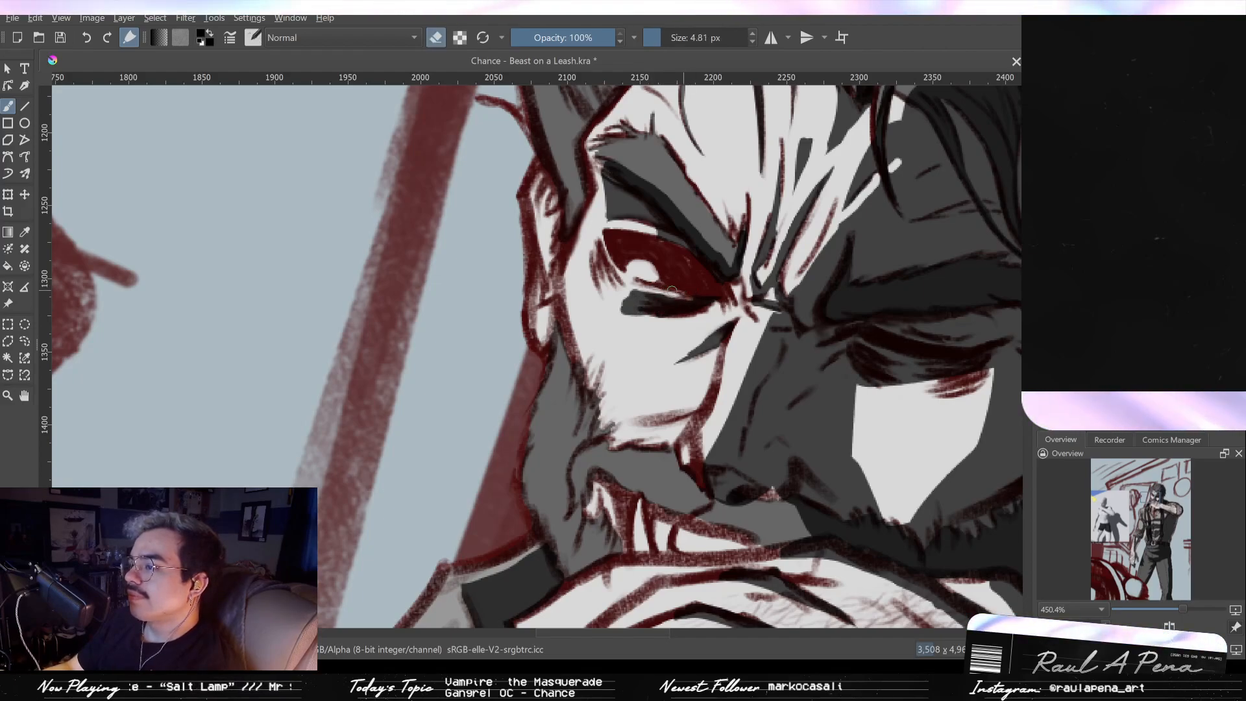
left_click_drag(645, 313, 616, 307)
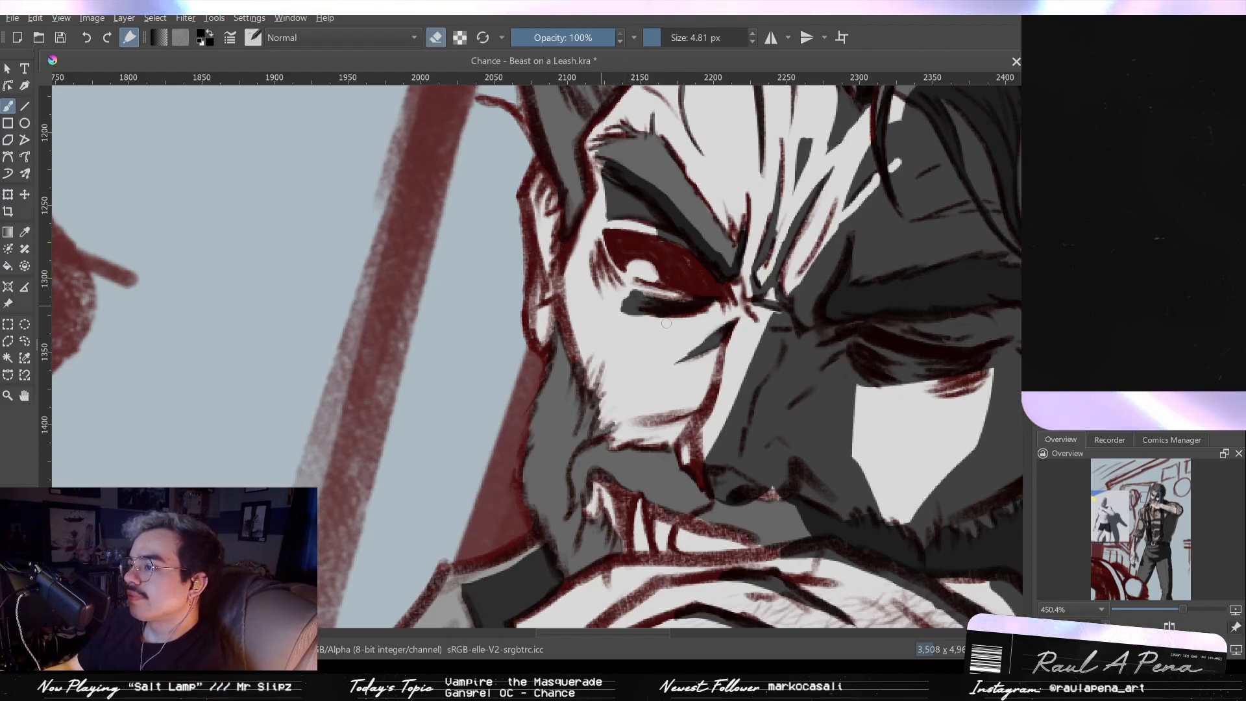
mouse_move(621, 303)
left_mouse_down()
mouse_move(652, 306)
mouse_move(639, 316)
left_mouse_up()
key("ctrl+z")
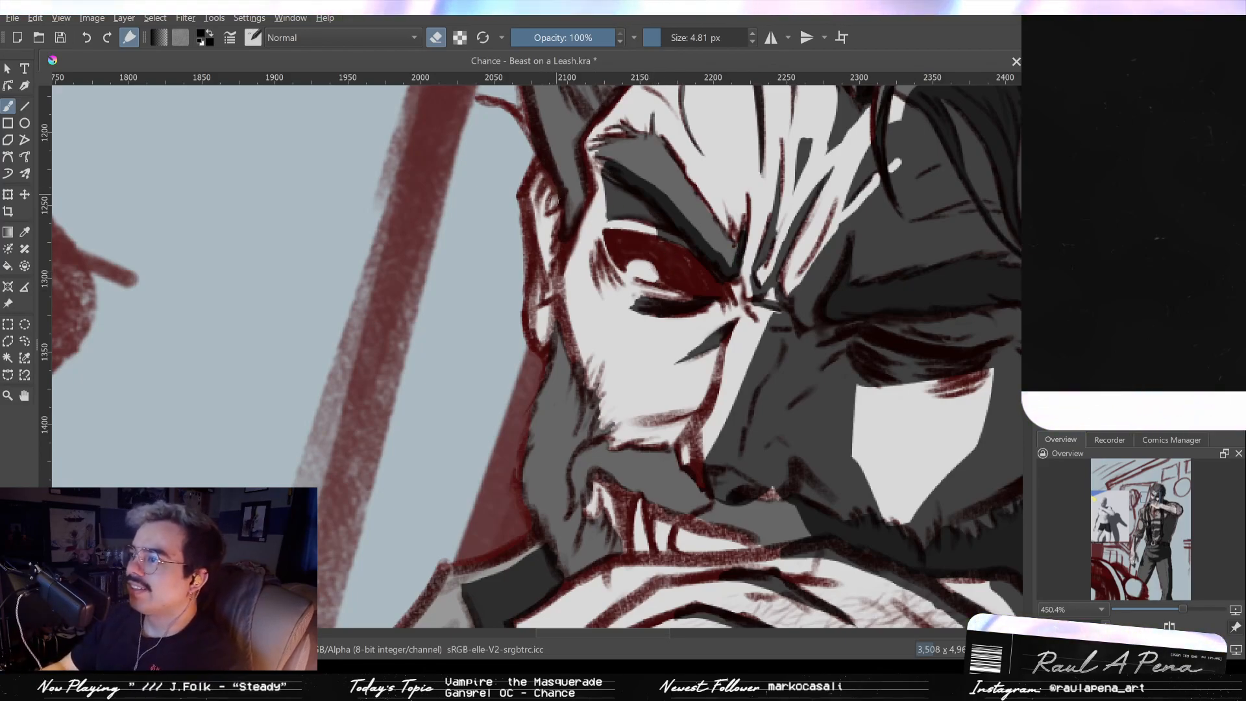
key("e")
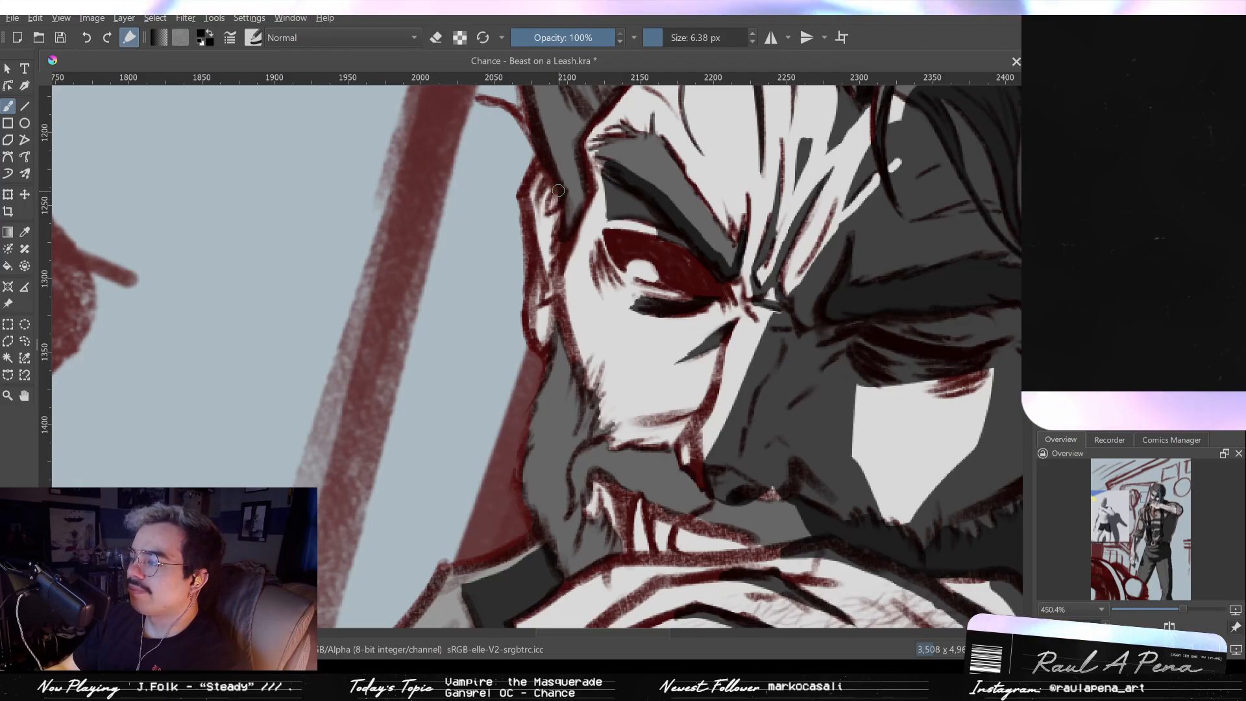
Step: Paint a small shadow inside the ear with a 6.38 px brush, and trim it with a 4.81 px eraser
left_click_drag(558, 190, 552, 205)
left_click_drag(549, 277, 549, 292)
key("ctrl+z")
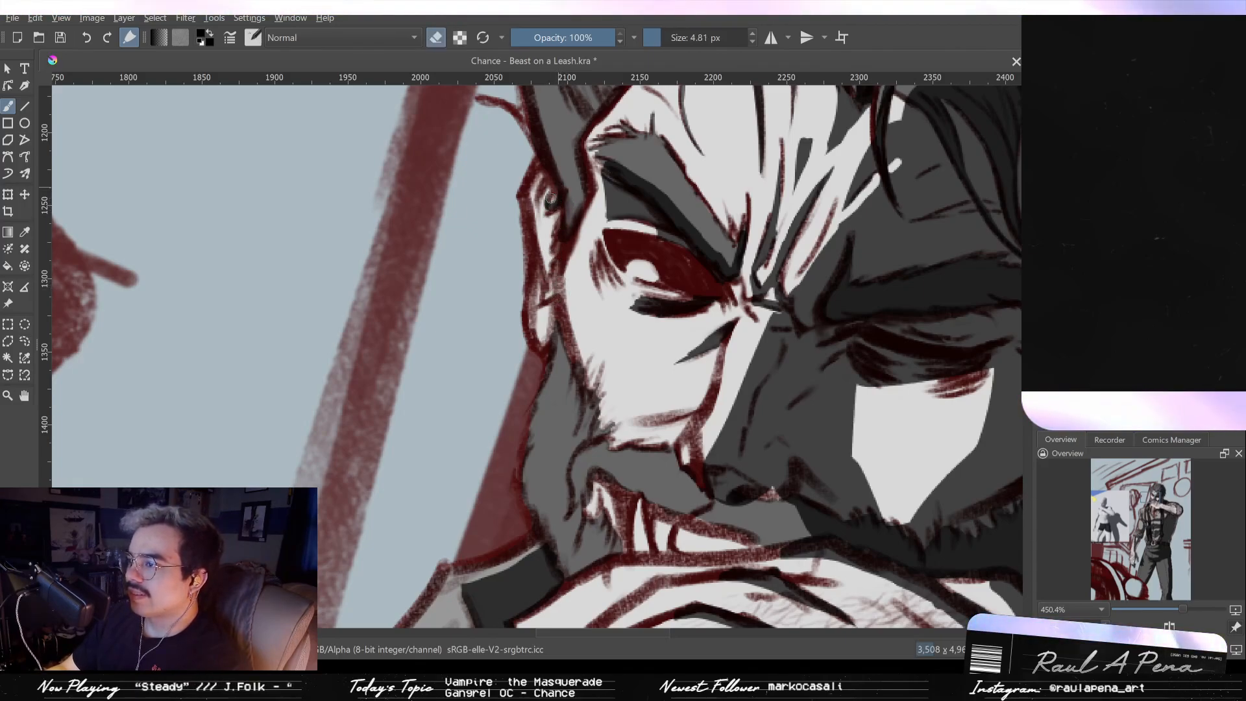
left_click_drag(552, 196, 555, 206)
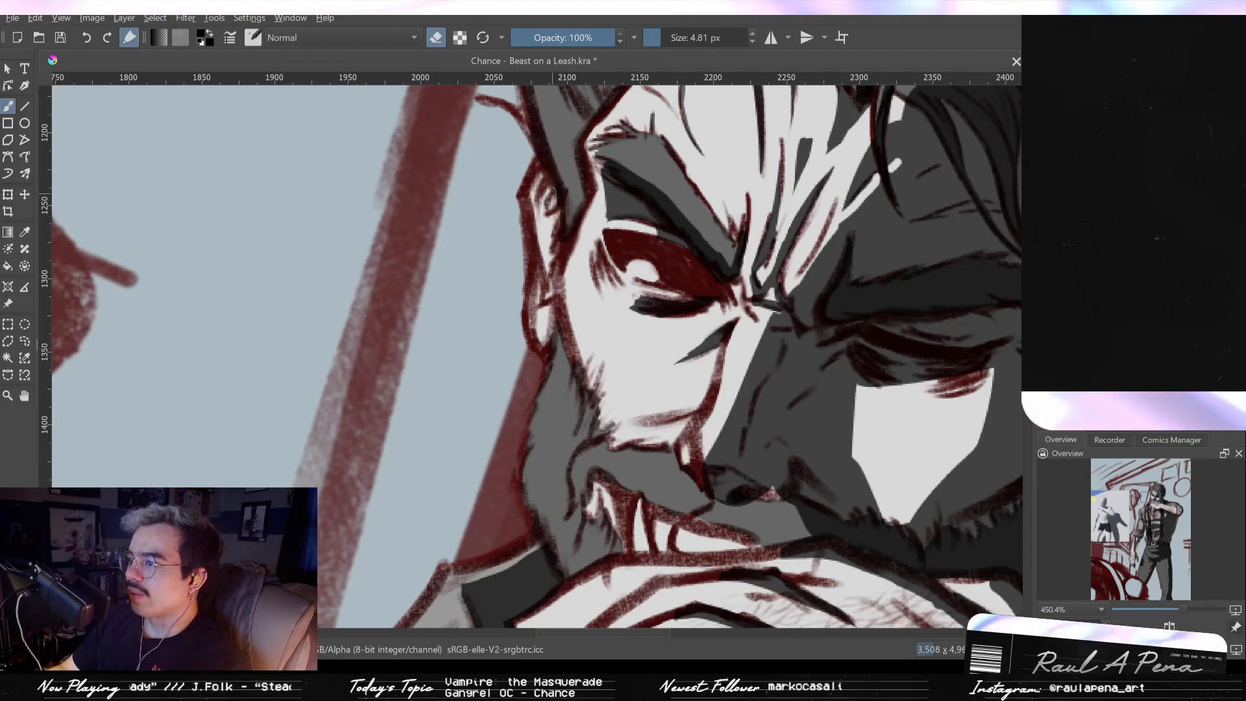
Step: Paint a slanted shadow fold low on the lit cheek beside the nose, and thin it into a taper with a 4.81 px eraser
scroll(556, 266, "up", 1)
scroll(556, 266, "down", 2)
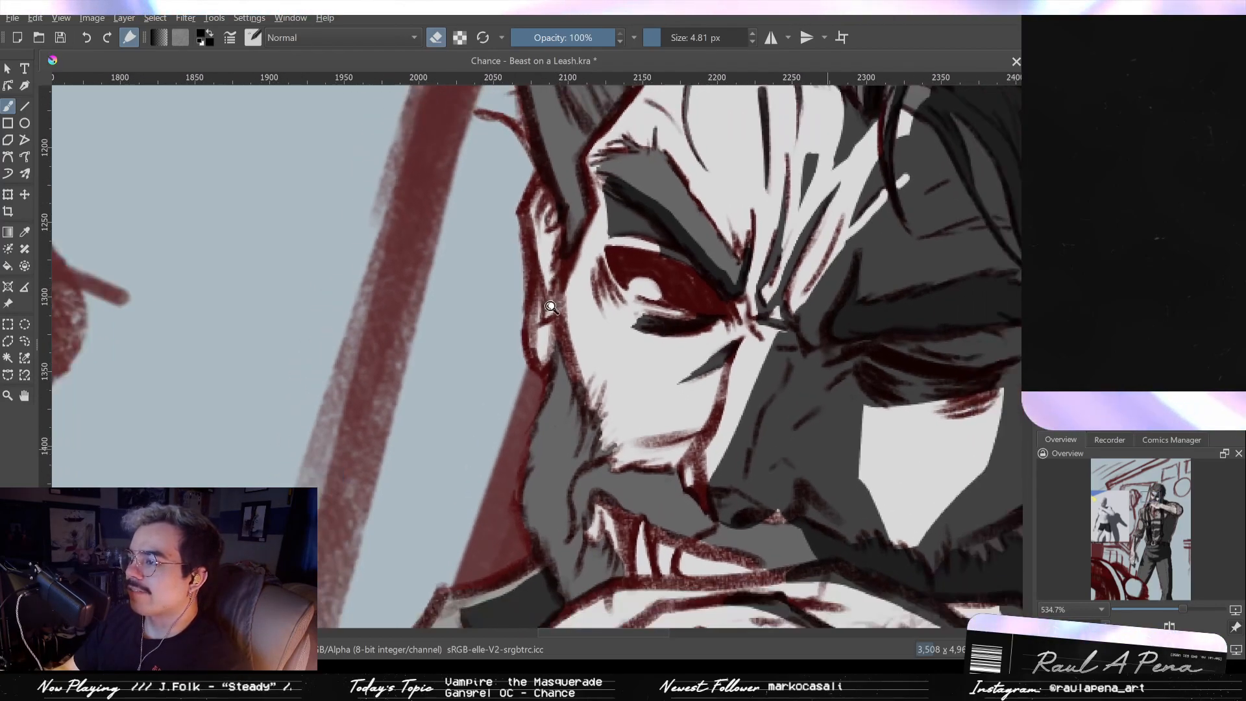
key("e")
left_click_drag(677, 394, 623, 408)
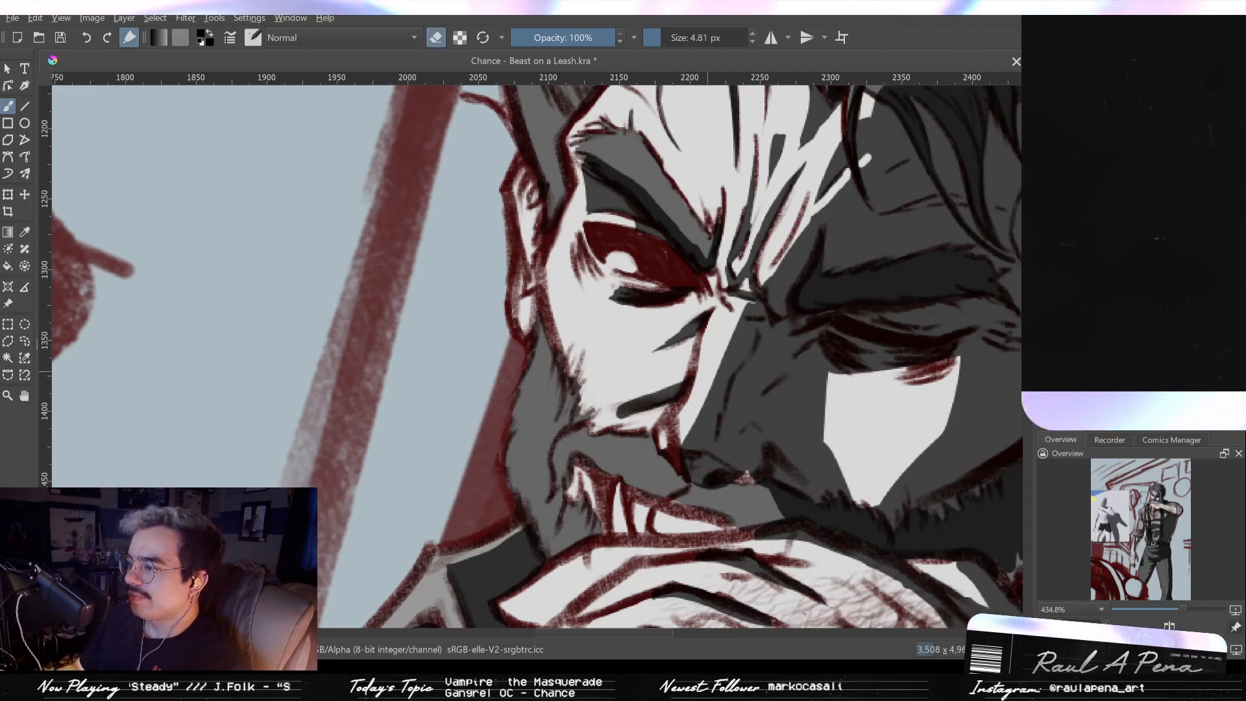
mouse_move(633, 396)
left_mouse_down()
mouse_move(673, 380)
mouse_move(633, 402)
left_mouse_up()
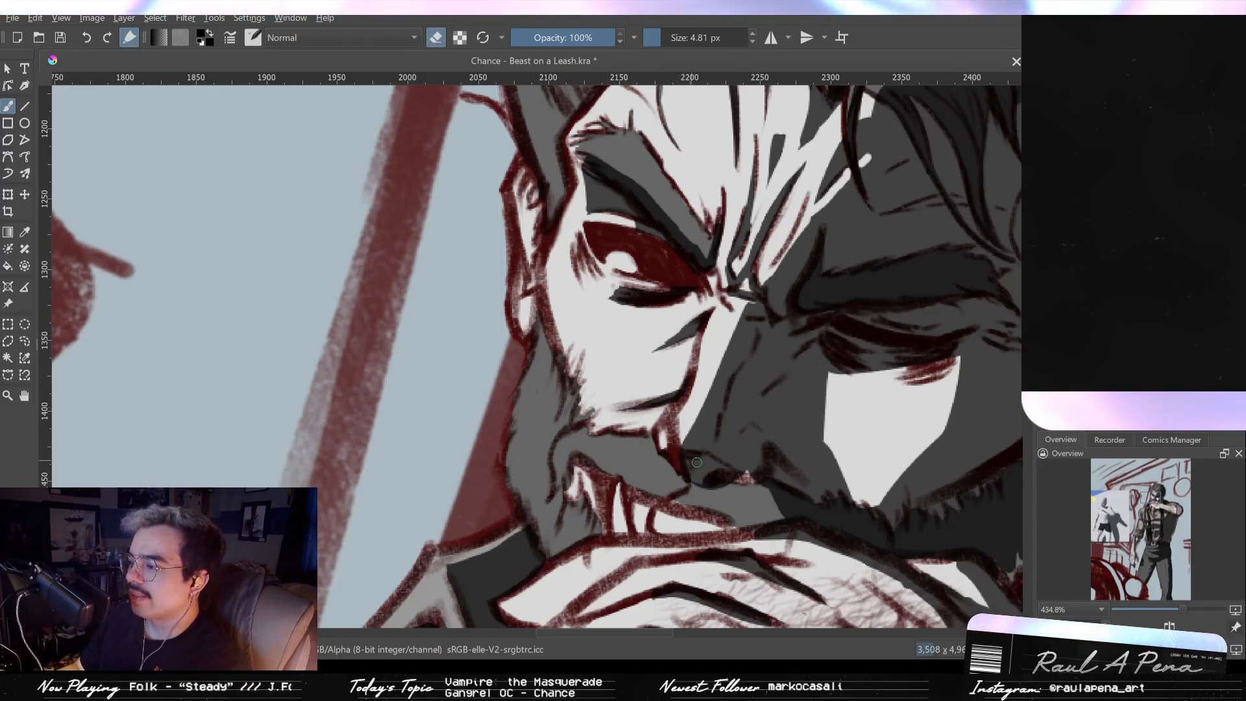
Step: Paint a dark shadow across the moustache below the nose with a 6.38 px brush, and undo the last stray stroke
key("e")
scroll(696, 462, "up", 3)
mouse_move(669, 457)
left_mouse_down()
mouse_move(708, 451)
mouse_move(752, 488)
mouse_move(725, 470)
mouse_move(782, 495)
mouse_move(778, 477)
mouse_move(802, 498)
left_mouse_up()
mouse_move(809, 489)
left_mouse_down()
mouse_move(822, 458)
mouse_move(731, 486)
left_mouse_up()
scroll(660, 446, "up", 2)
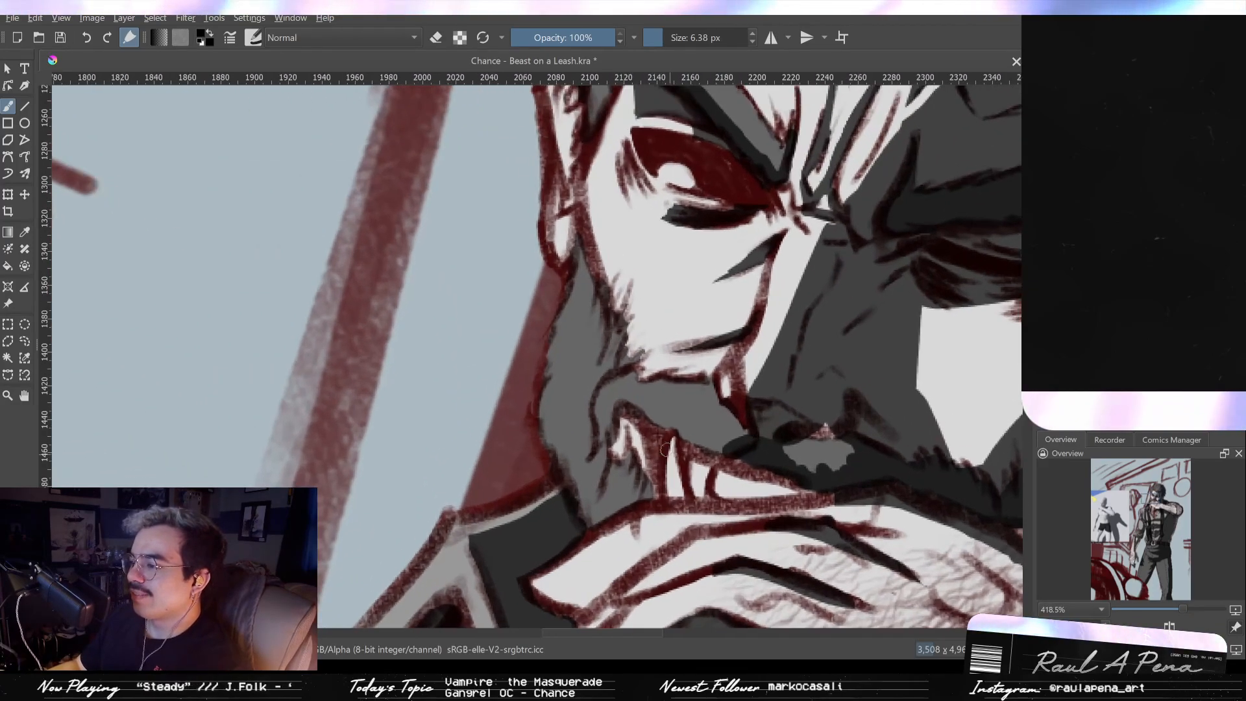
key("ctrl+z")
Step: Paint shadows beside the teeth, on the lit side of the moustache and at the mouth corner with a 6.38 px brush
mouse_move(654, 447)
left_mouse_down()
mouse_move(657, 465)
mouse_move(652, 437)
left_mouse_up()
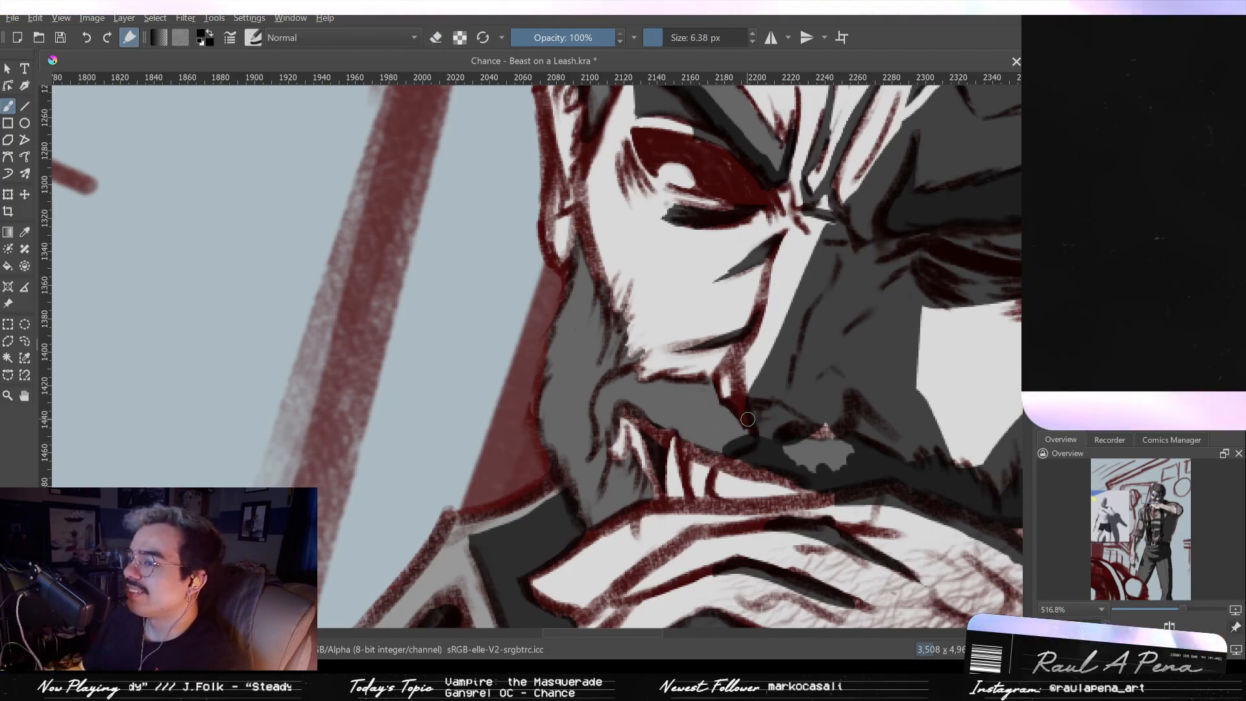
mouse_move(717, 399)
left_mouse_down()
mouse_move(690, 403)
mouse_move(743, 440)
mouse_move(695, 445)
mouse_move(699, 421)
mouse_move(671, 407)
mouse_move(700, 418)
mouse_move(669, 397)
left_mouse_up()
key("e")
key("e")
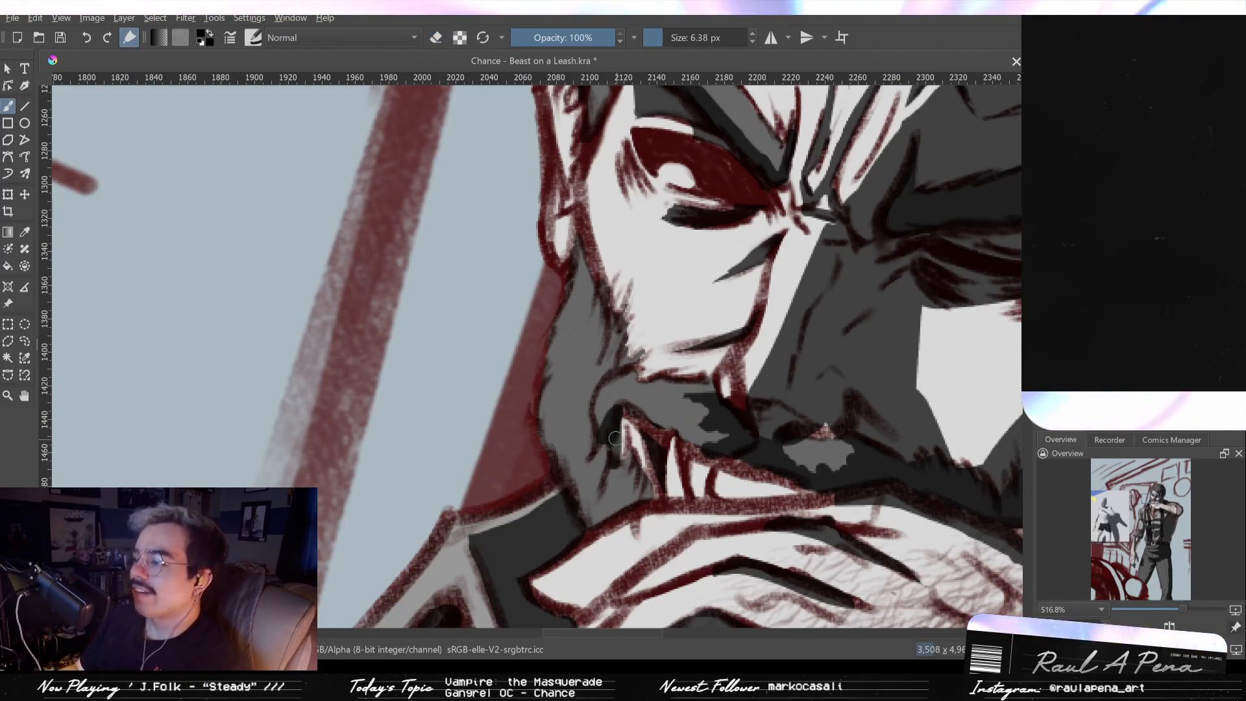
left_click_drag(610, 492, 633, 491)
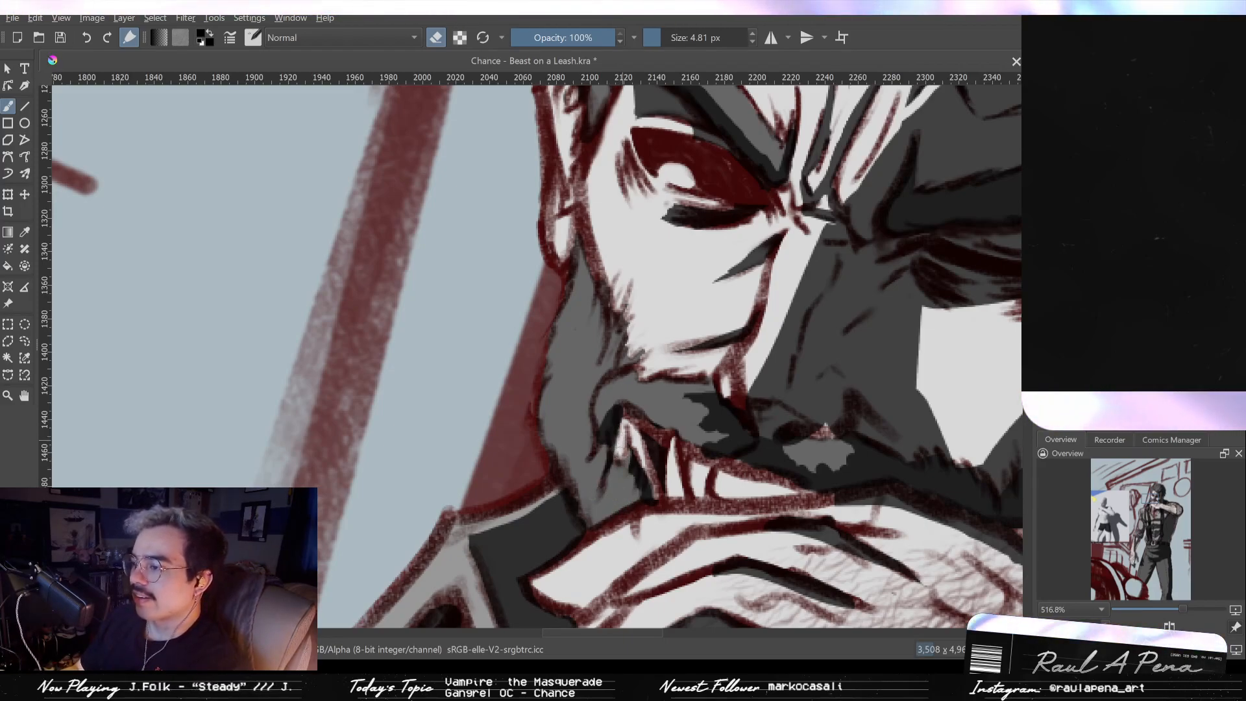
Step: Paint dark hair strokes in the sideburn along the lit cheek with a 6.38 px brush, and taper them with a 4.81 px eraser
scroll(612, 417, "down", 4)
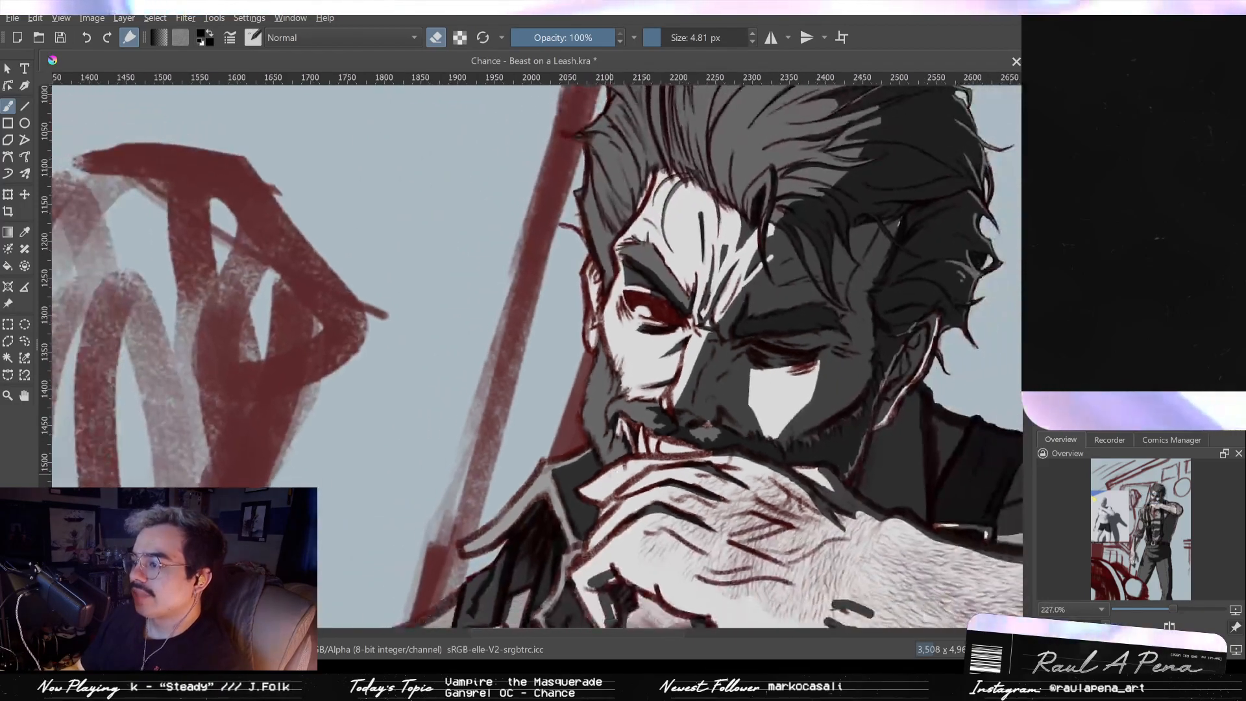
key("e")
scroll(611, 362, "up", 3)
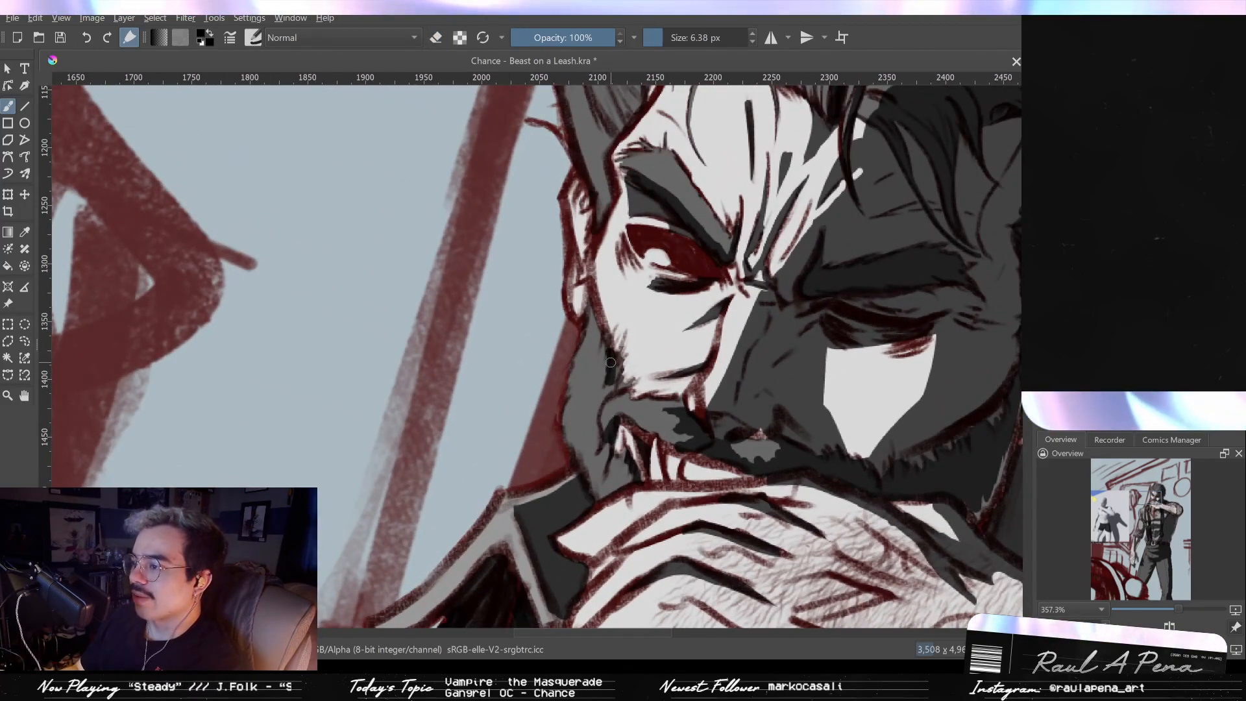
left_click_drag(610, 353, 604, 379)
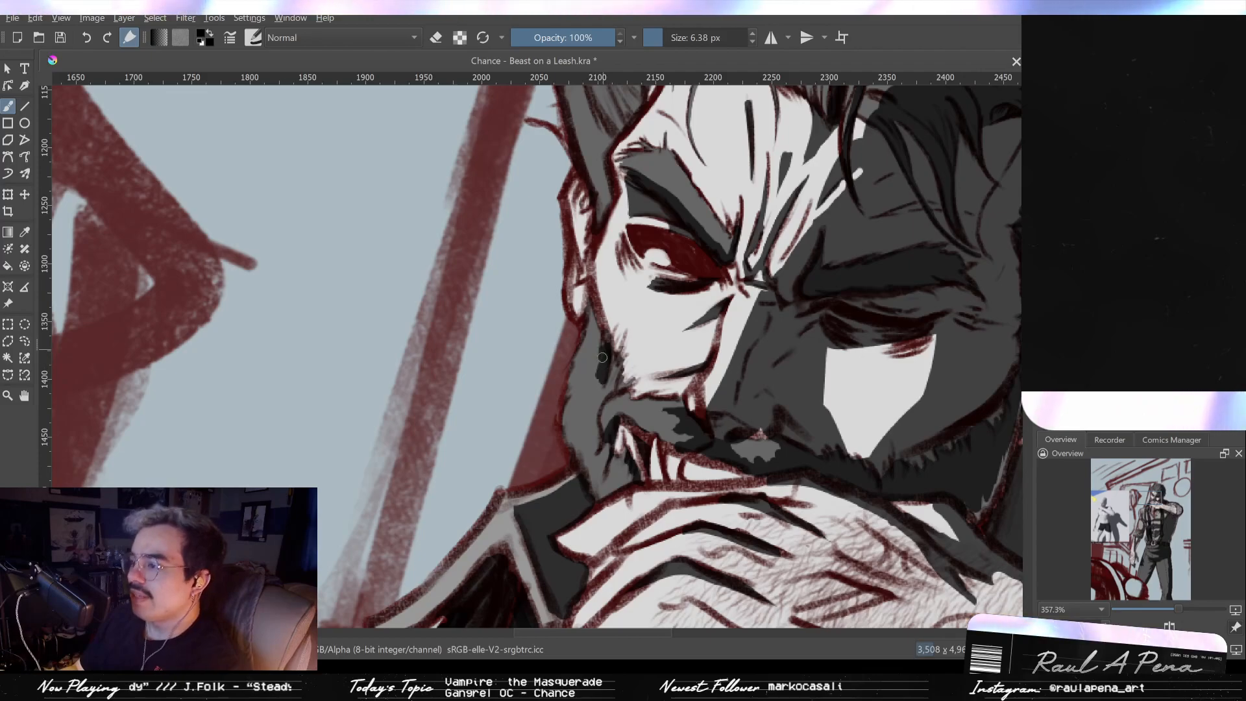
key("e")
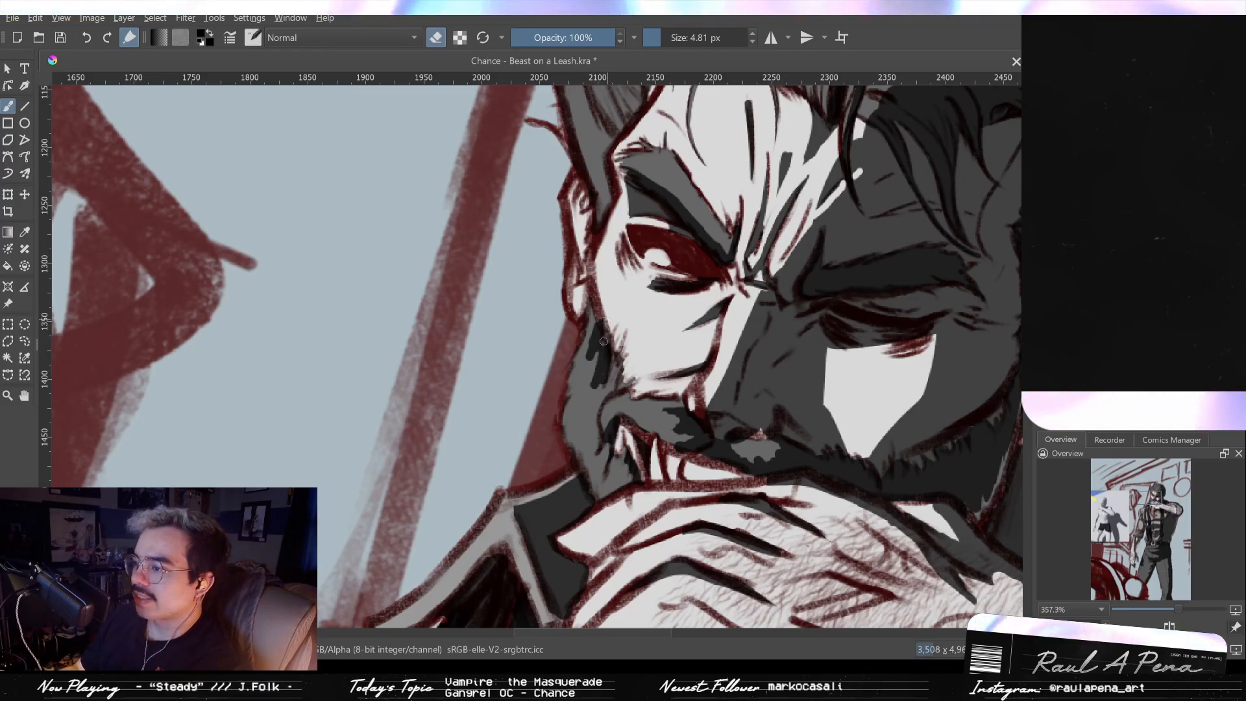
left_click_drag(597, 323, 588, 353)
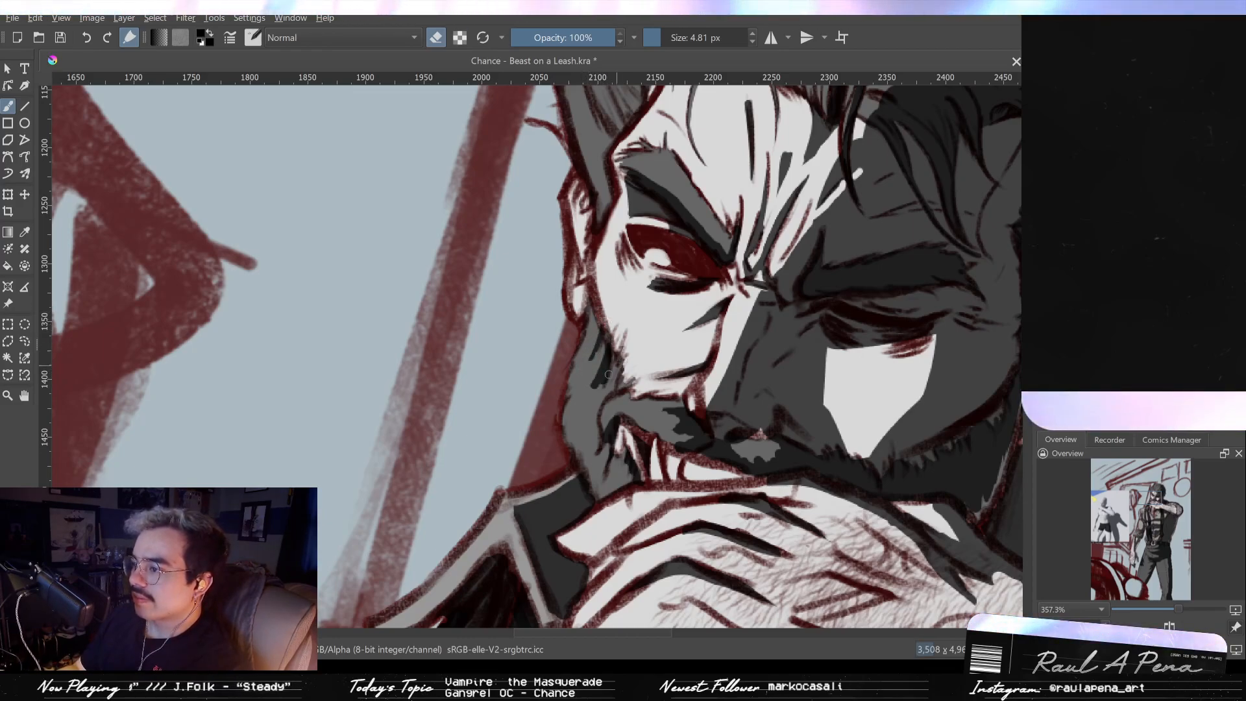
Step: Extend the shadow strokes down the beard beside the mouth corner with a 6.38 px brush, and taper them with a 4.81 px eraser
scroll(606, 436, "up", 3)
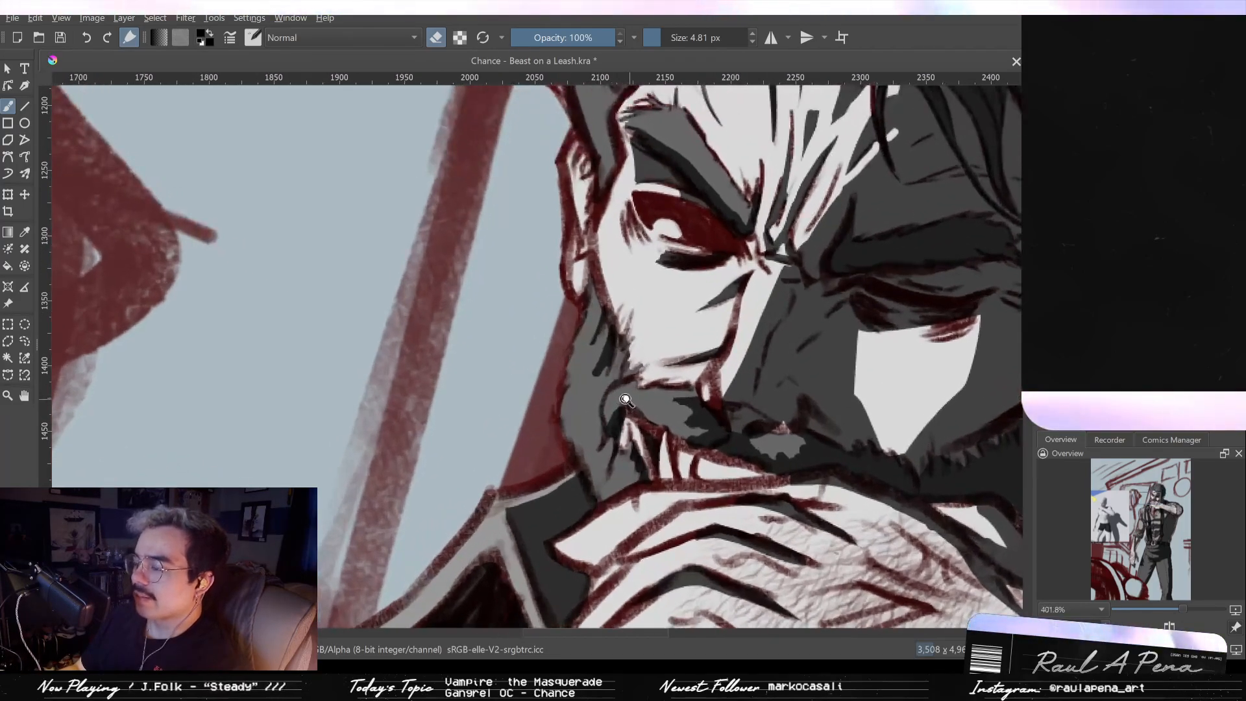
scroll(608, 435, "up", 3)
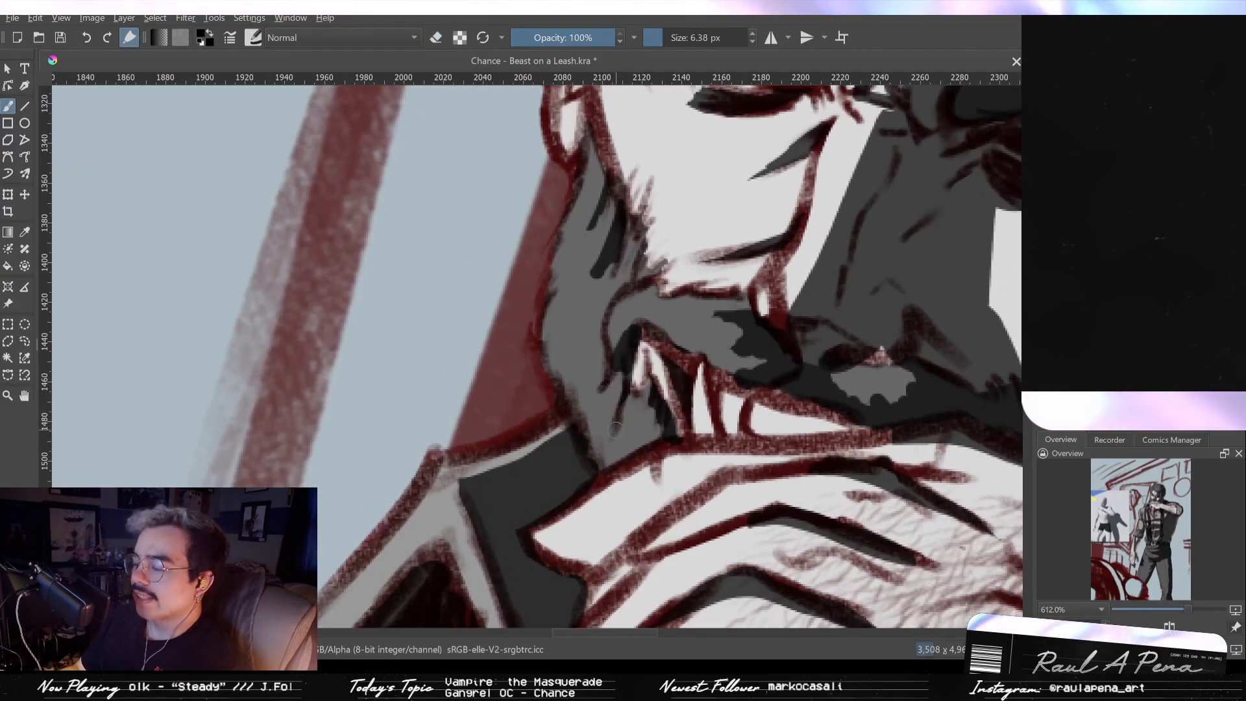
left_click_drag(628, 373, 606, 428)
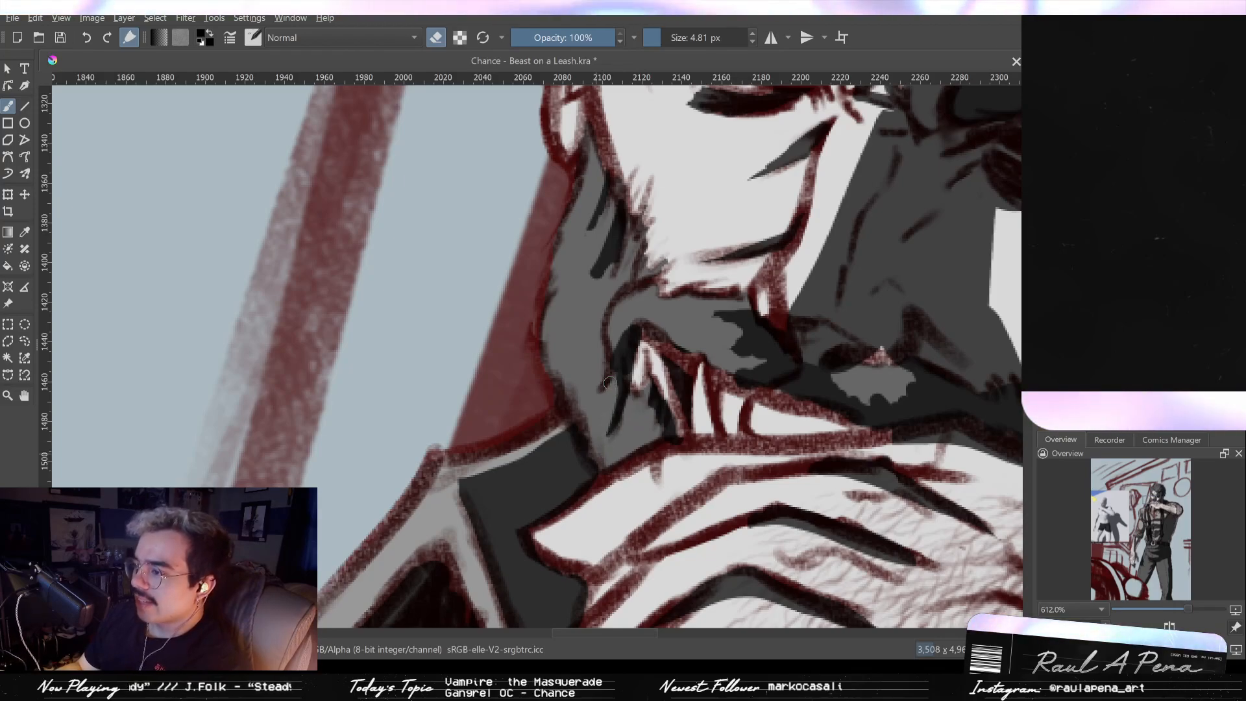
mouse_move(616, 392)
left_mouse_down()
mouse_move(595, 445)
mouse_move(558, 355)
mouse_move(561, 330)
mouse_move(597, 313)
mouse_move(586, 413)
left_mouse_up()
left_click_drag(581, 296, 566, 369)
left_click_drag(553, 450, 571, 279)
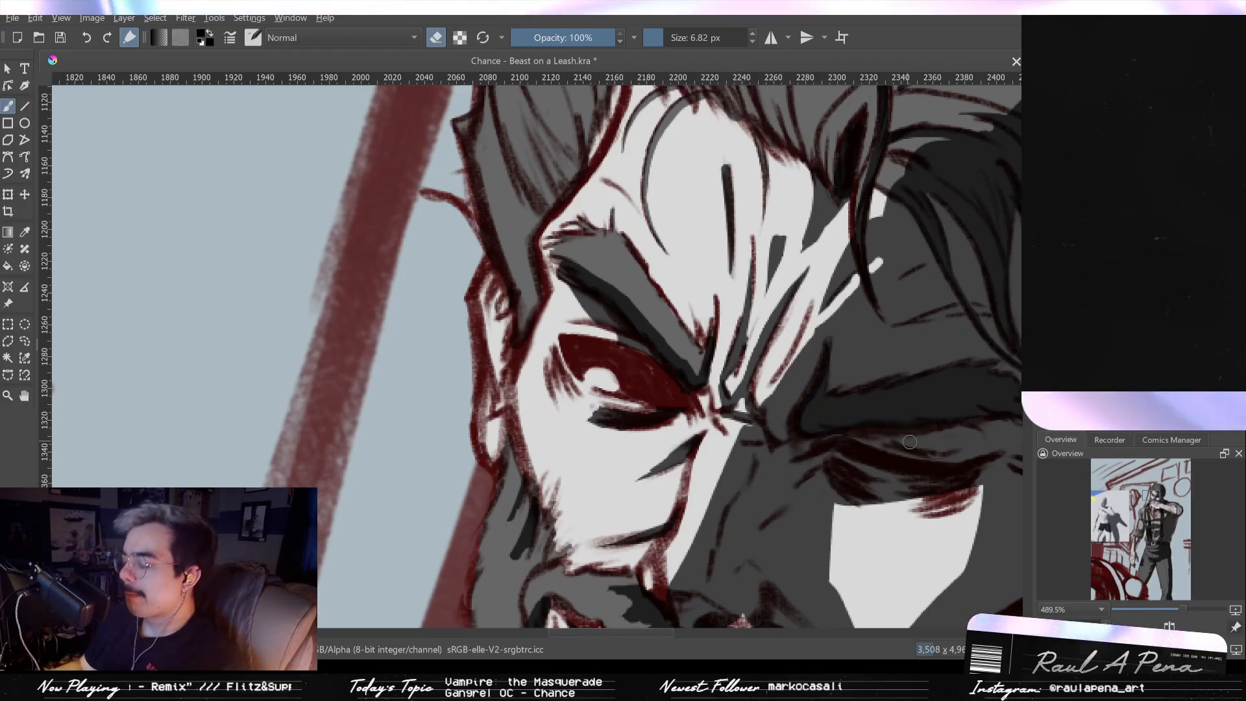
left_click_drag(905, 413, 818, 319)
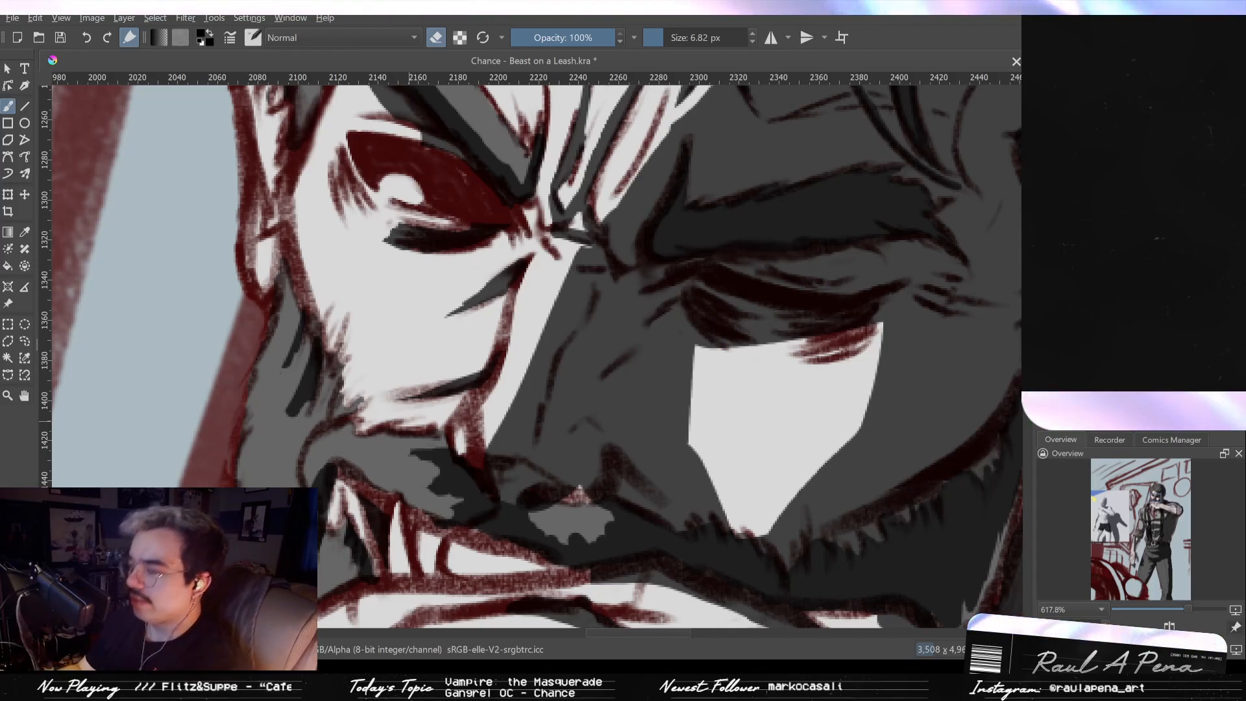
left_click_drag(596, 478, 566, 485)
key("ctrl+z")
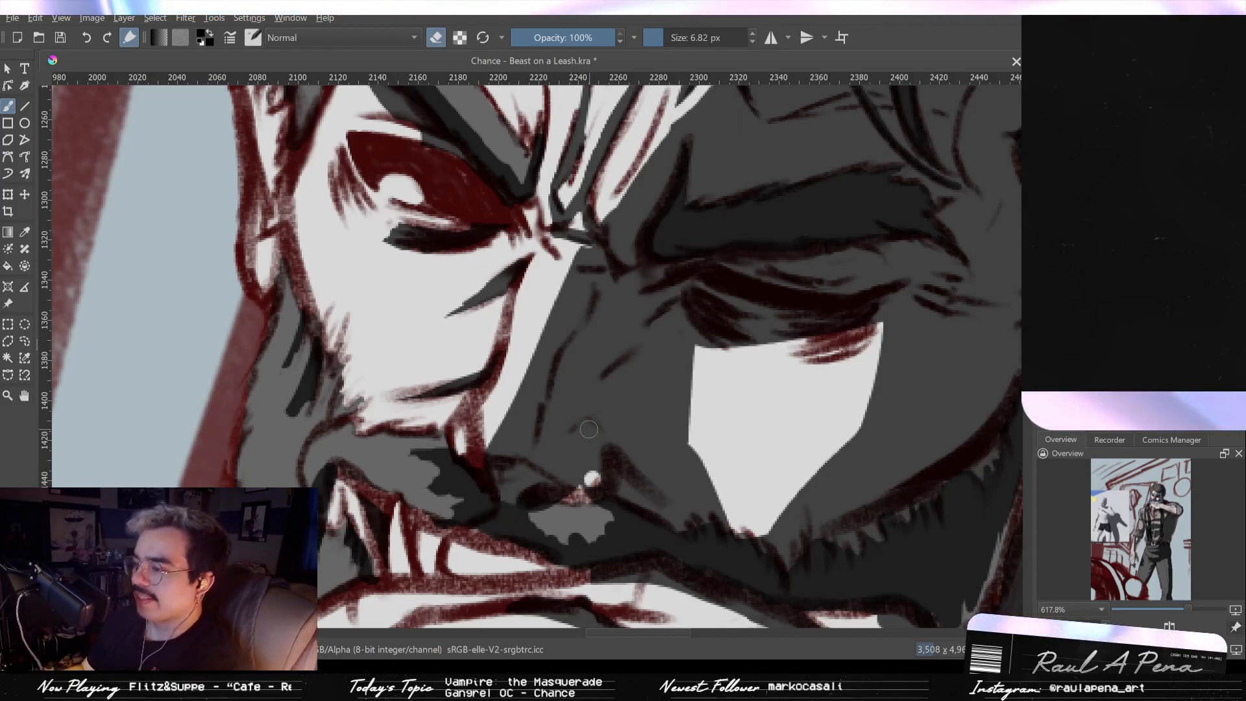
key("ctrl+z")
Step: Paint shadow below the shaded eye over the upper edge of the lit cheek patch with a 6.38 px brush
key("e")
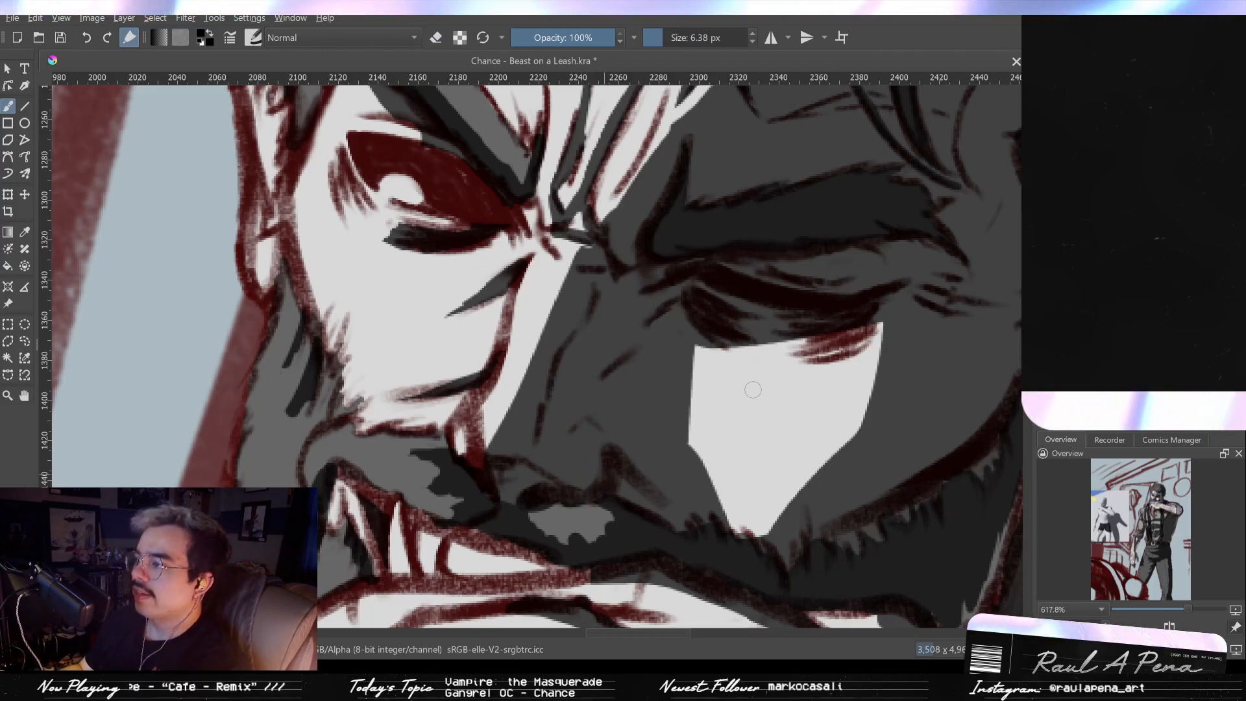
left_click_drag(873, 331, 804, 355)
mouse_move(866, 304)
left_mouse_down()
mouse_move(837, 330)
mouse_move(850, 316)
mouse_move(798, 334)
mouse_move(838, 335)
mouse_move(779, 354)
mouse_move(876, 311)
mouse_move(814, 351)
left_mouse_up()
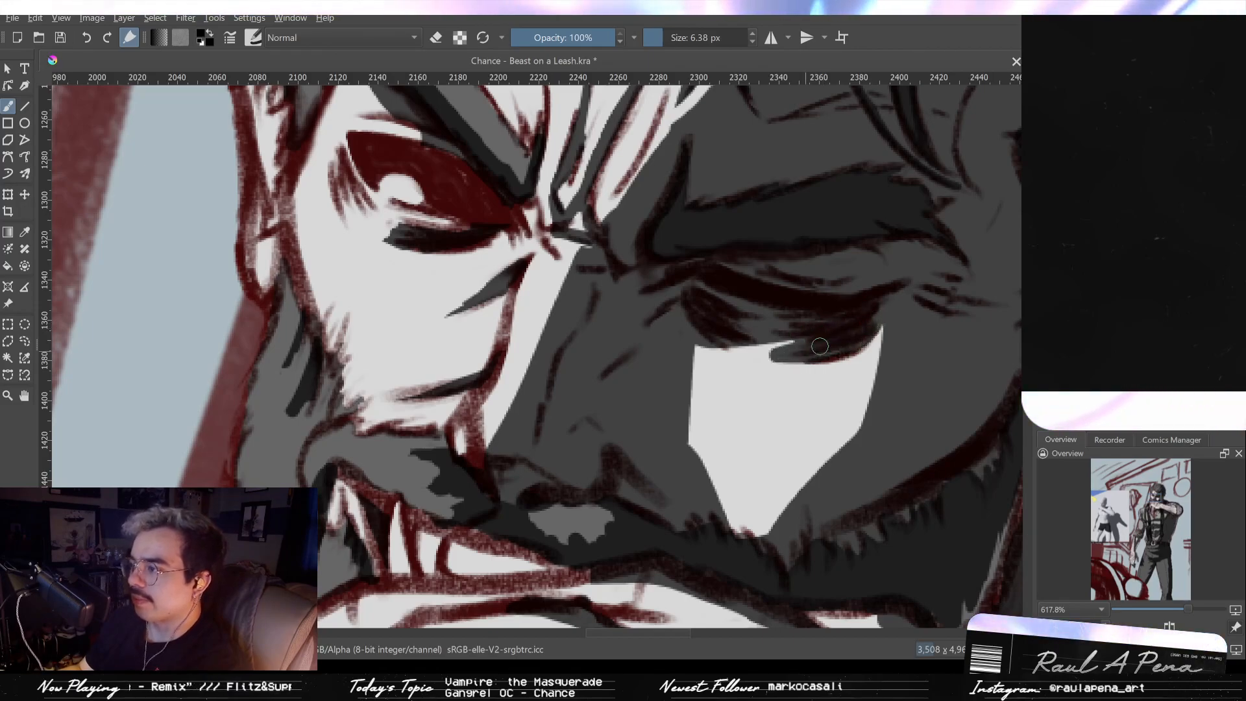
Step: Reshape the lit cheek patch under the shaded eye by curving its outer edge and extending it toward the inner eye with a 6.82 px eraser
left_click_drag(883, 324, 880, 380)
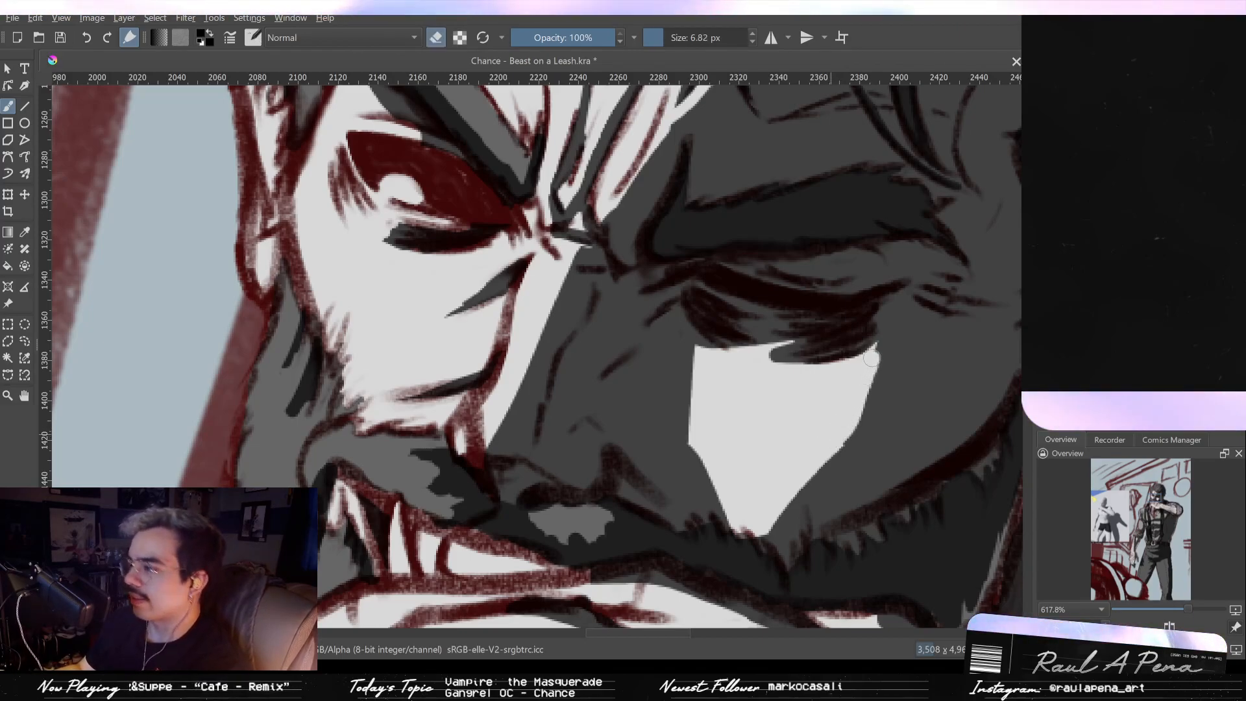
left_click_drag(841, 414, 841, 545)
mouse_move(823, 439)
left_mouse_down()
mouse_move(839, 356)
mouse_move(796, 345)
mouse_move(827, 329)
left_mouse_up()
key("e")
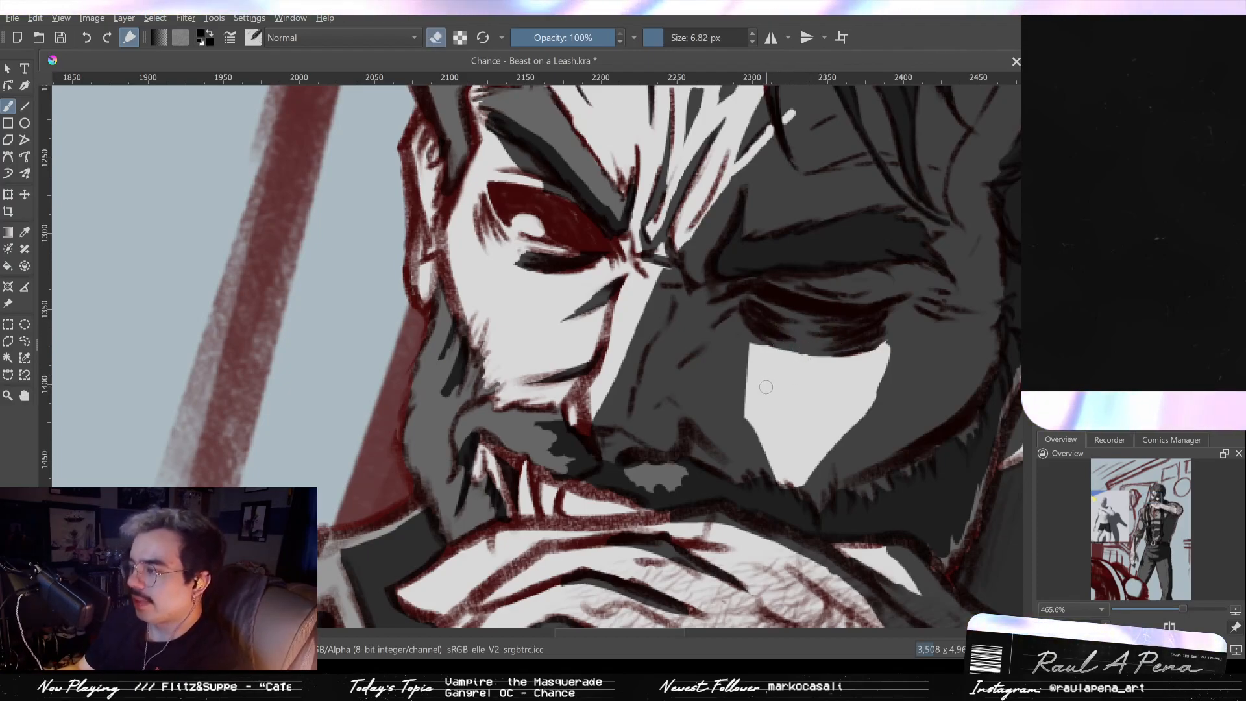
key("e")
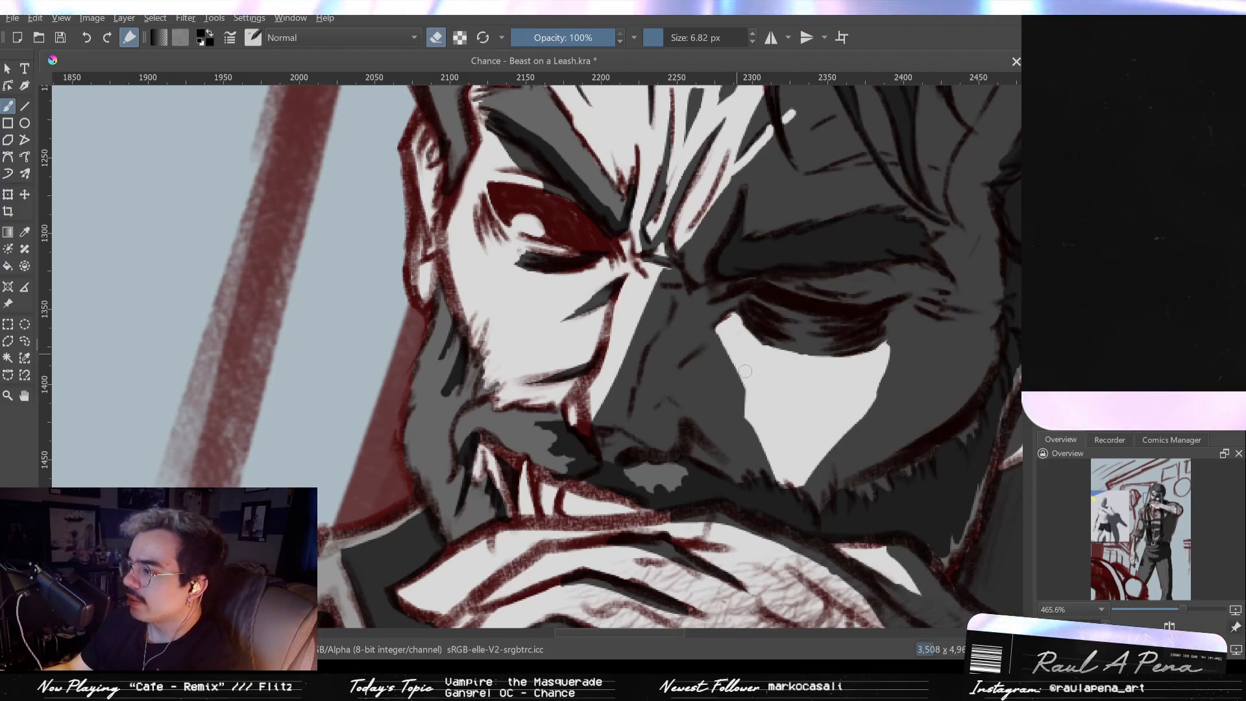
mouse_move(806, 371)
left_mouse_down()
mouse_move(810, 398)
mouse_move(788, 380)
left_mouse_up()
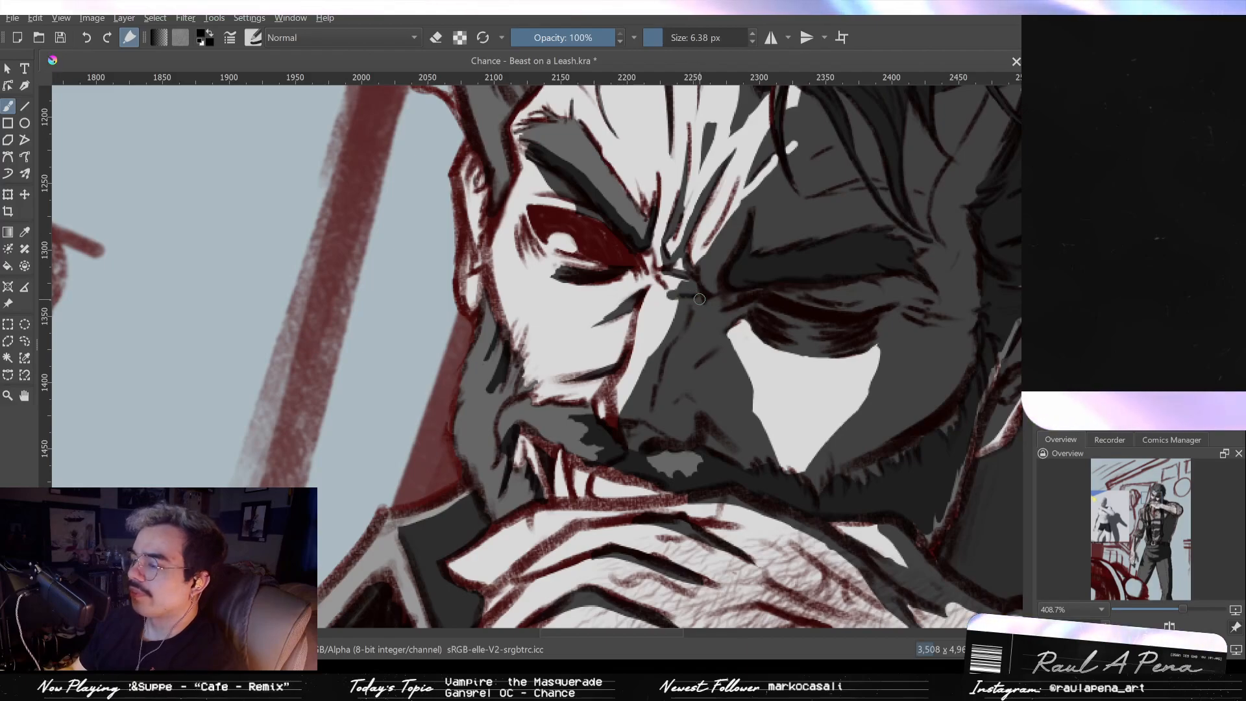
Step: Trim the shadow edge on the nose bridge between the eyes with a 6.82 px eraser
key("e")
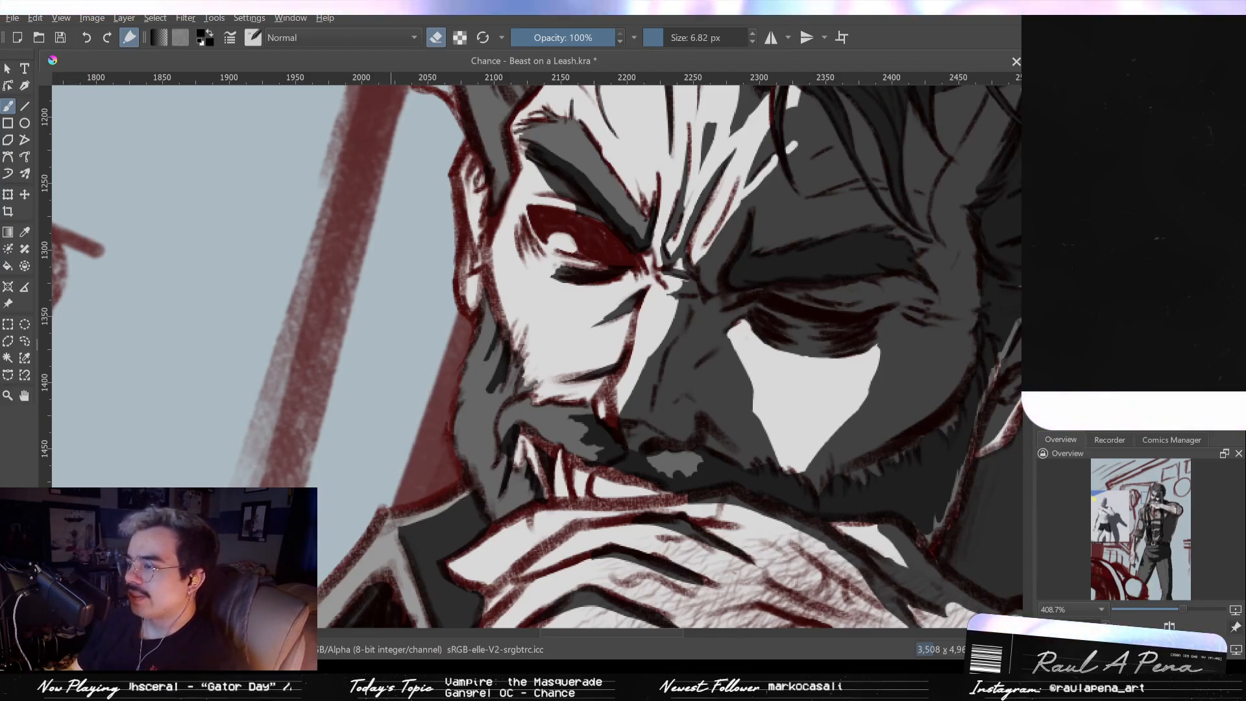
key("e")
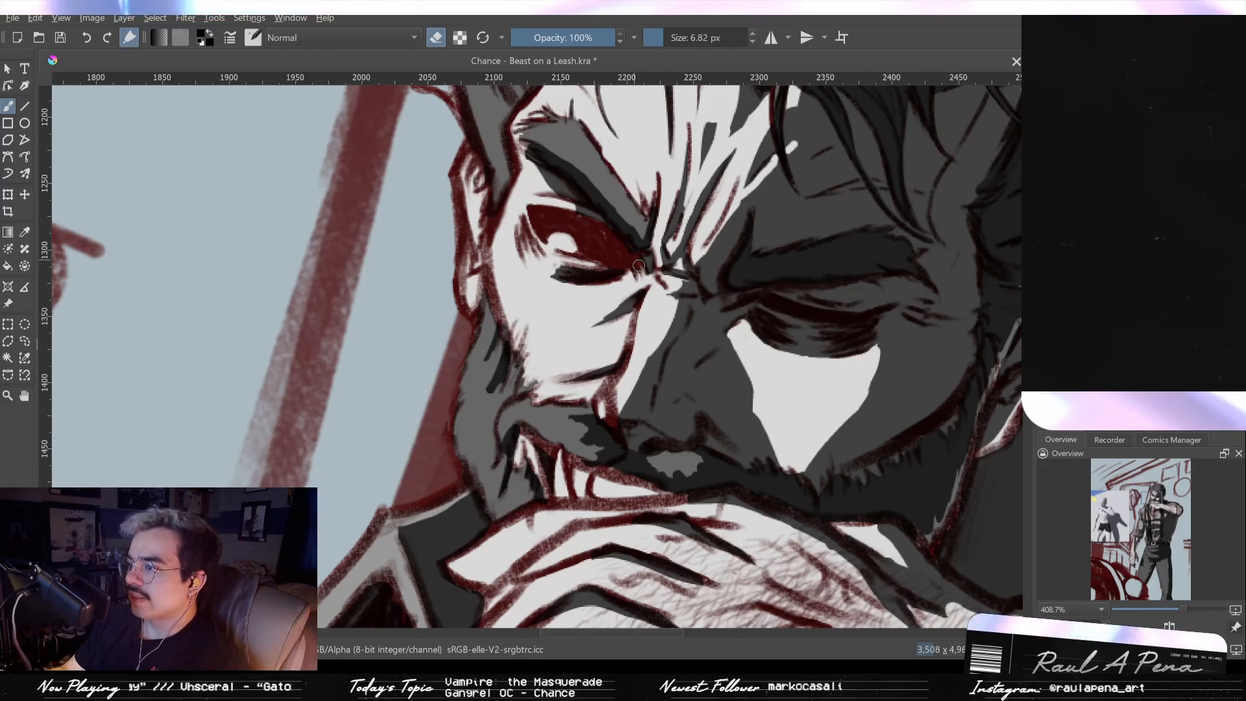
Step: Paint over the curved crease on the lit forehead with a 6.38 px brush
scroll(655, 276, "down", 3)
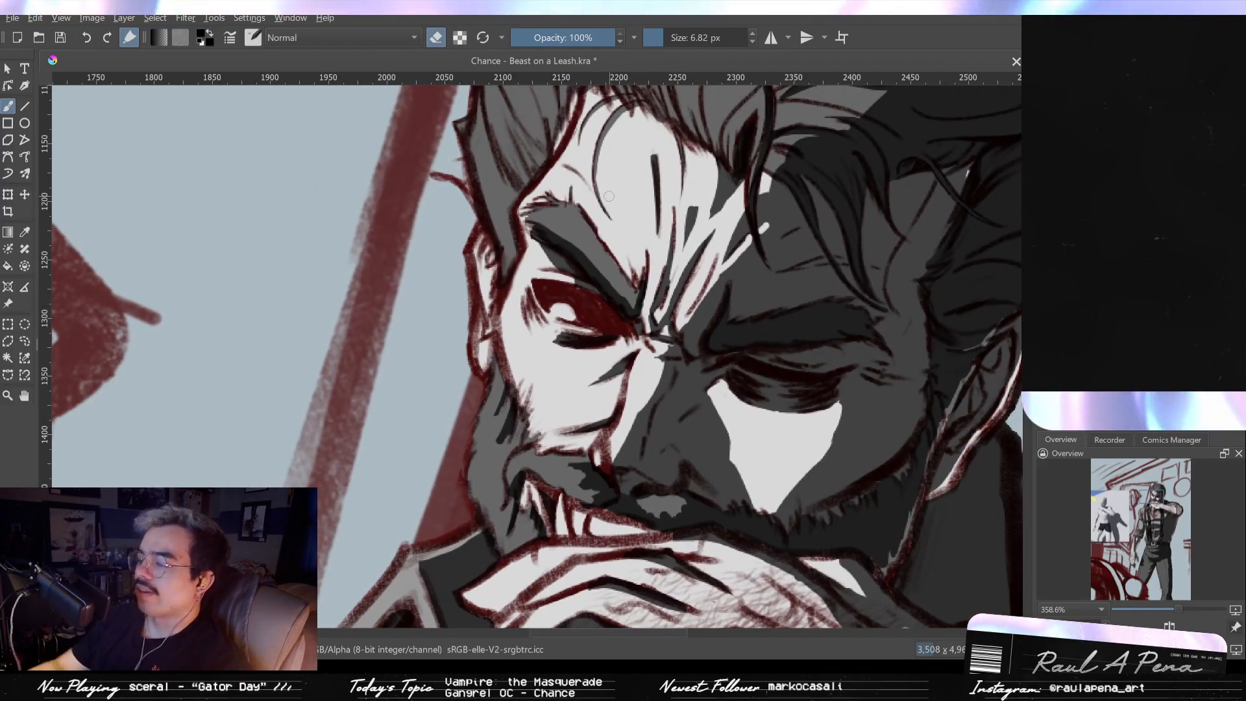
key("e")
left_click_drag(593, 185, 622, 224)
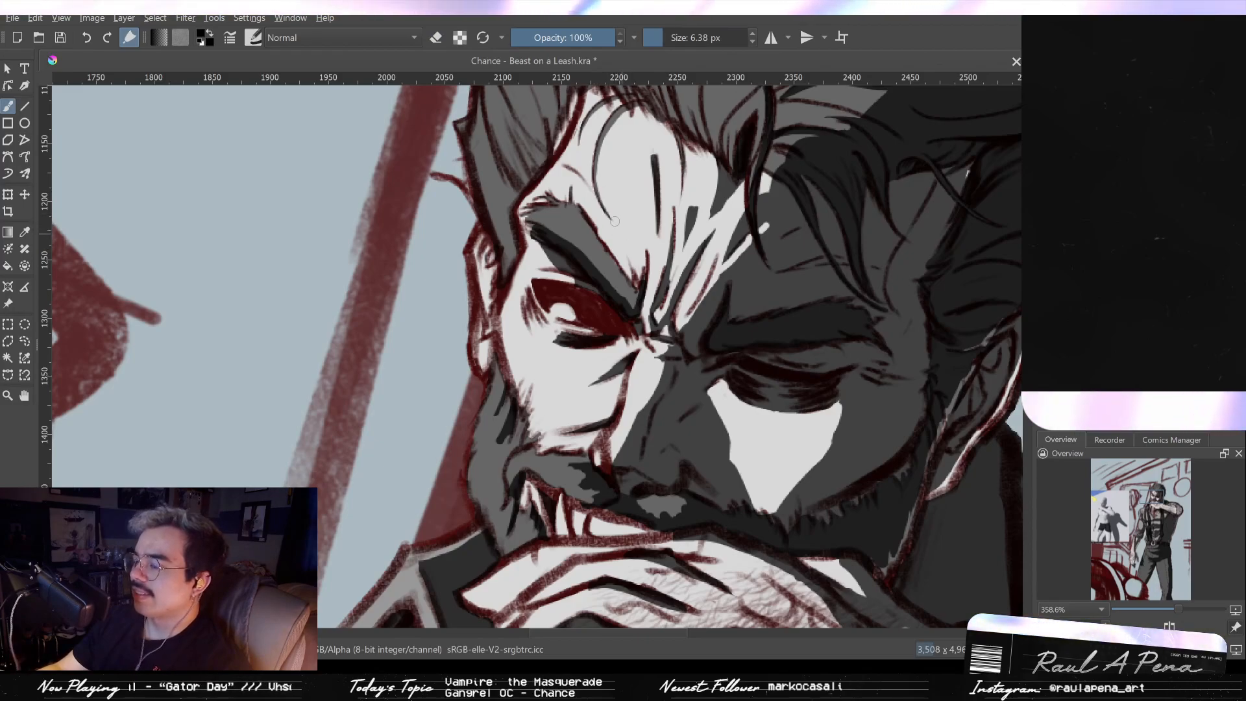
Step: Paint dark shadow strands in the hair above the lit temple with a 6.38 px brush, and taper them with a 6.82 px eraser
mouse_move(617, 219)
left_mouse_down()
mouse_move(652, 269)
mouse_move(620, 178)
mouse_move(641, 290)
mouse_move(601, 220)
left_mouse_up()
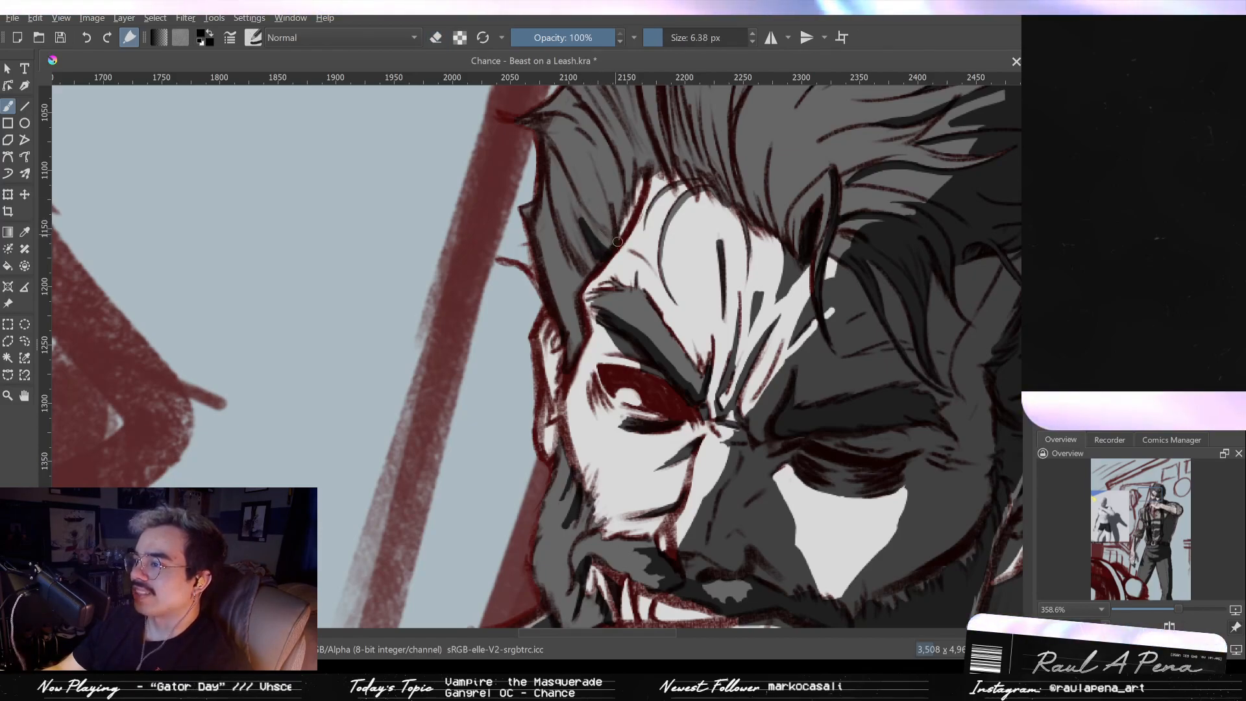
key("e")
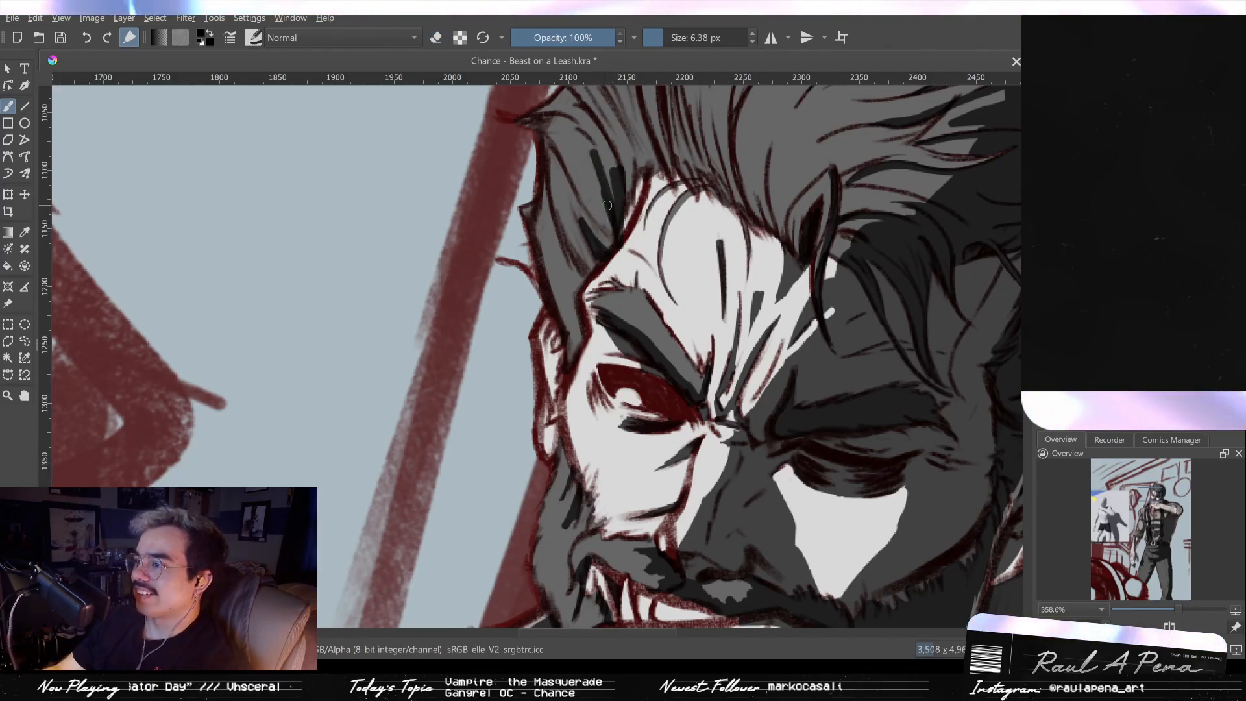
left_click_drag(595, 152, 609, 188)
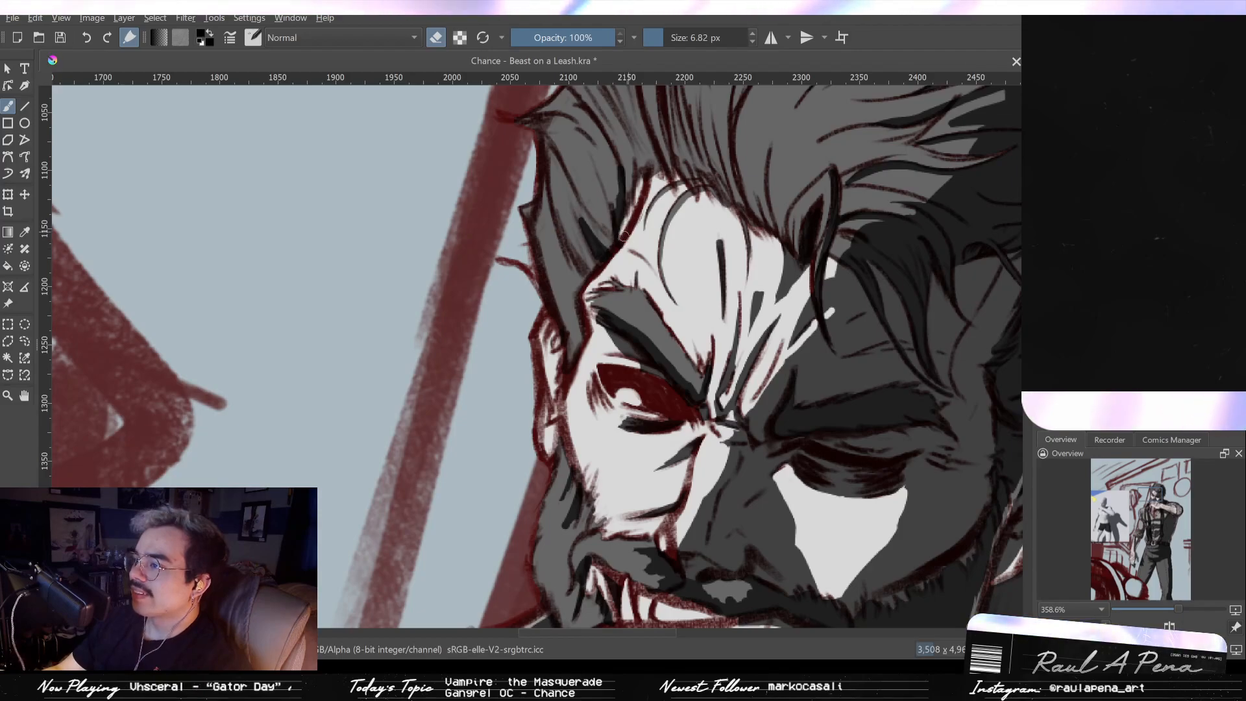
Step: Darken the strip of hair between the lit temple and the ear, and trim its shadow with a 6.82 px eraser
scroll(614, 235, "down", 4)
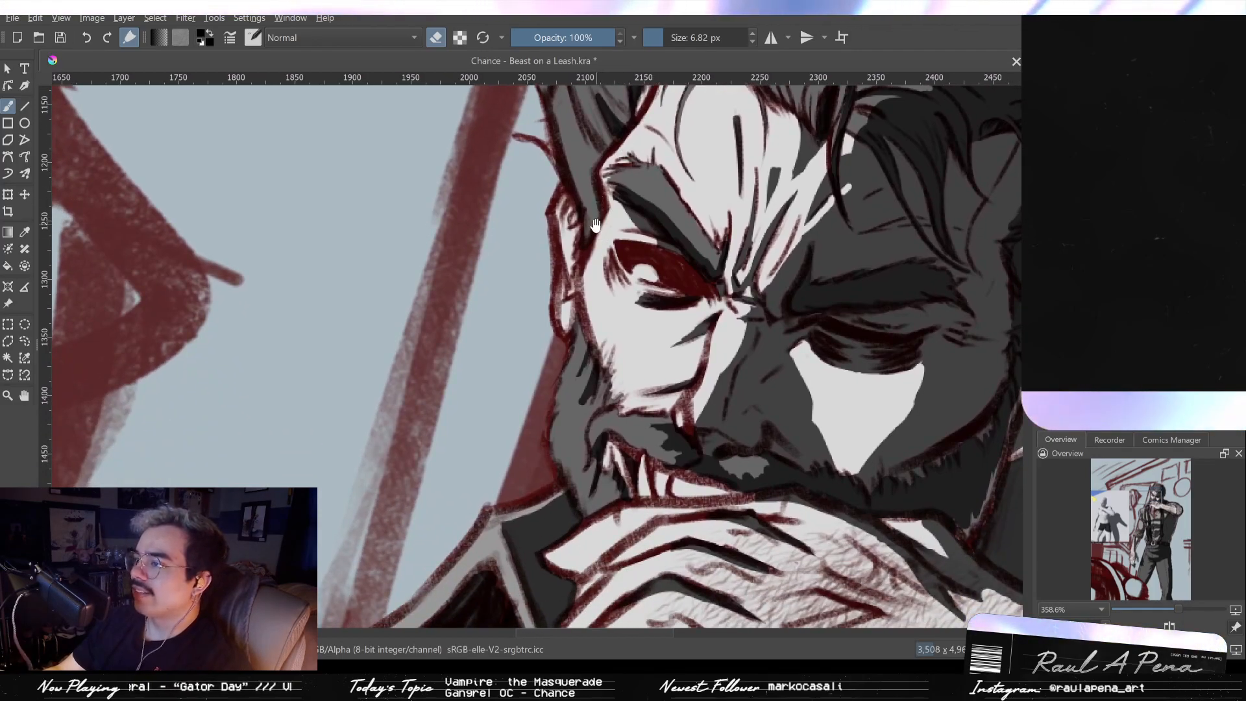
left_click_drag(592, 232, 594, 184)
left_click_drag(593, 184, 613, 262)
left_click_drag(605, 242, 611, 269)
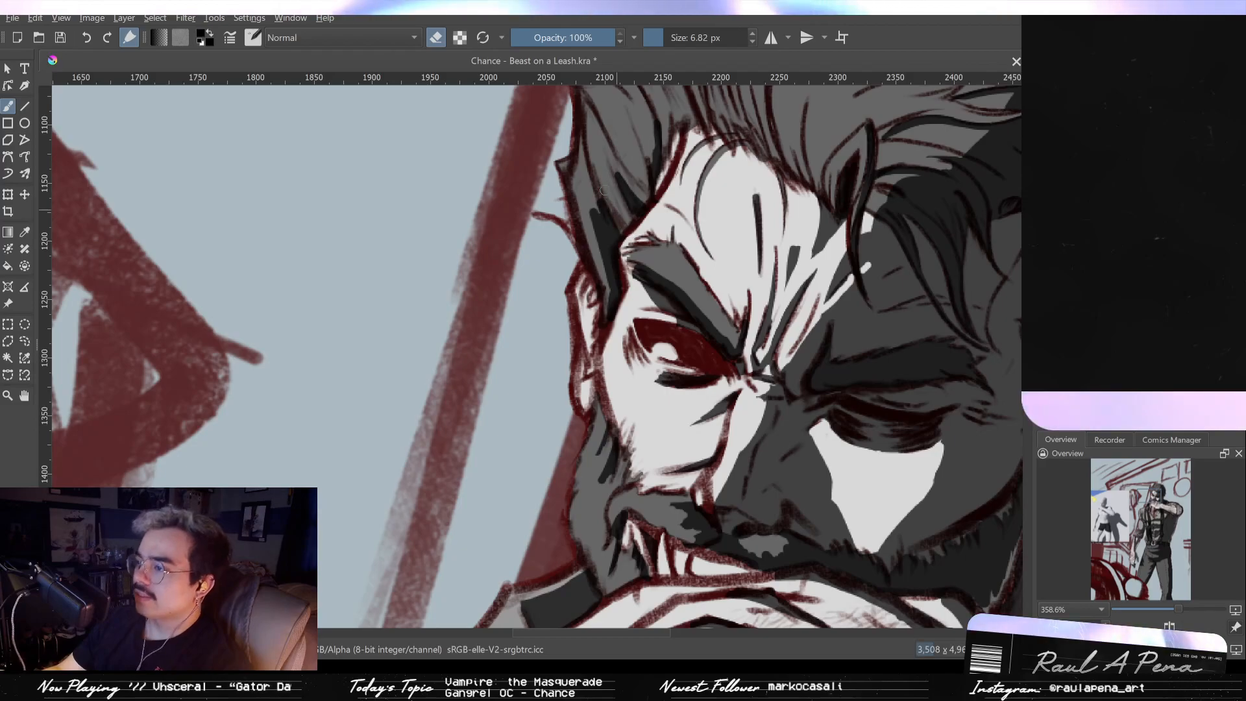
Step: Trim the shadow between the hairline and the lit brow creases with a 6.82 px eraser, and touch it up with a 6.38 px brush
left_click_drag(679, 202, 554, 337)
left_click_drag(621, 233, 608, 308)
mouse_move(681, 292)
left_mouse_down()
mouse_move(622, 263)
mouse_move(633, 308)
mouse_move(634, 284)
mouse_move(596, 251)
mouse_move(627, 243)
mouse_move(636, 176)
left_mouse_up()
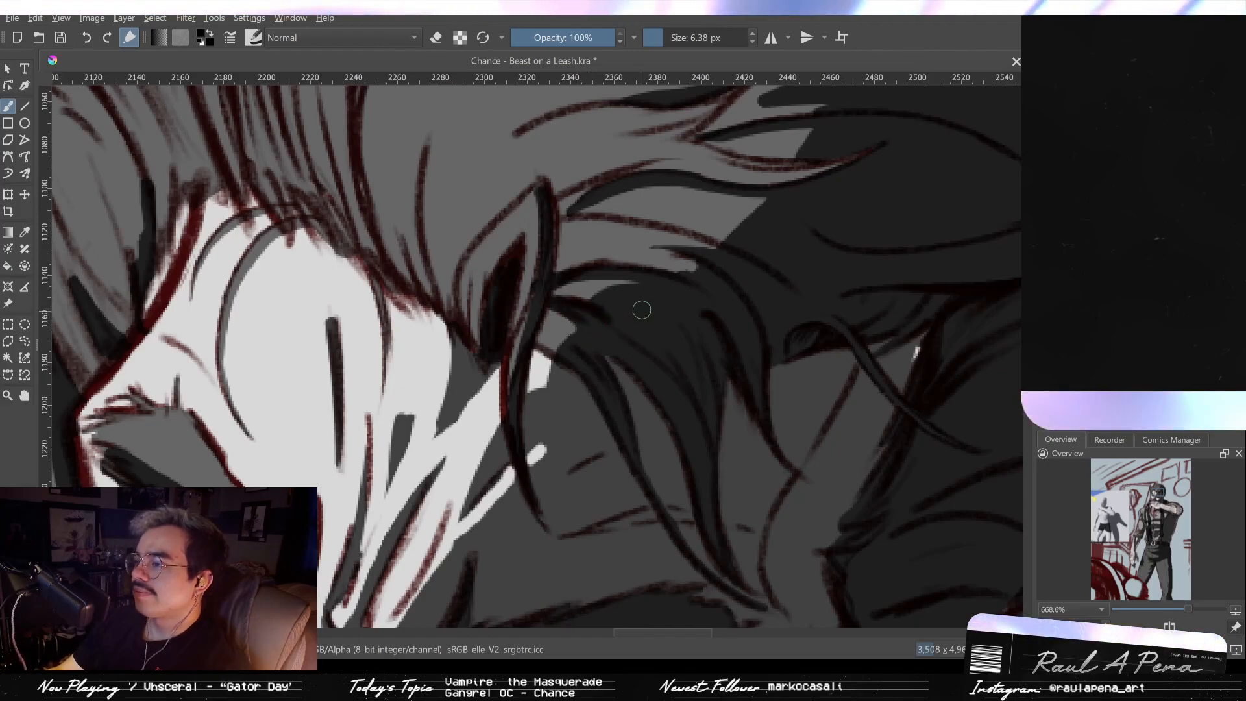
left_click_drag(614, 228, 586, 411)
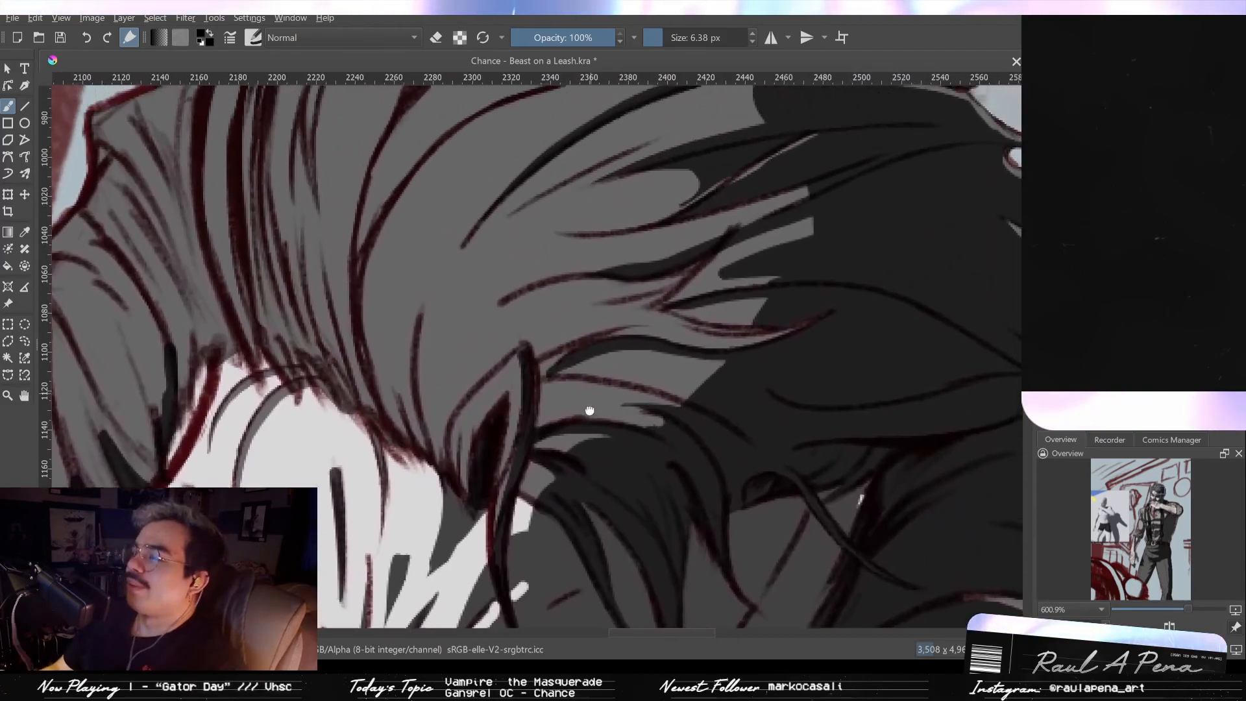
left_click_drag(622, 253, 567, 353)
left_click_drag(594, 291, 634, 258)
left_click_drag(605, 341, 594, 223)
mouse_move(571, 373)
left_mouse_down()
mouse_move(582, 305)
mouse_move(581, 344)
mouse_move(542, 279)
left_mouse_up()
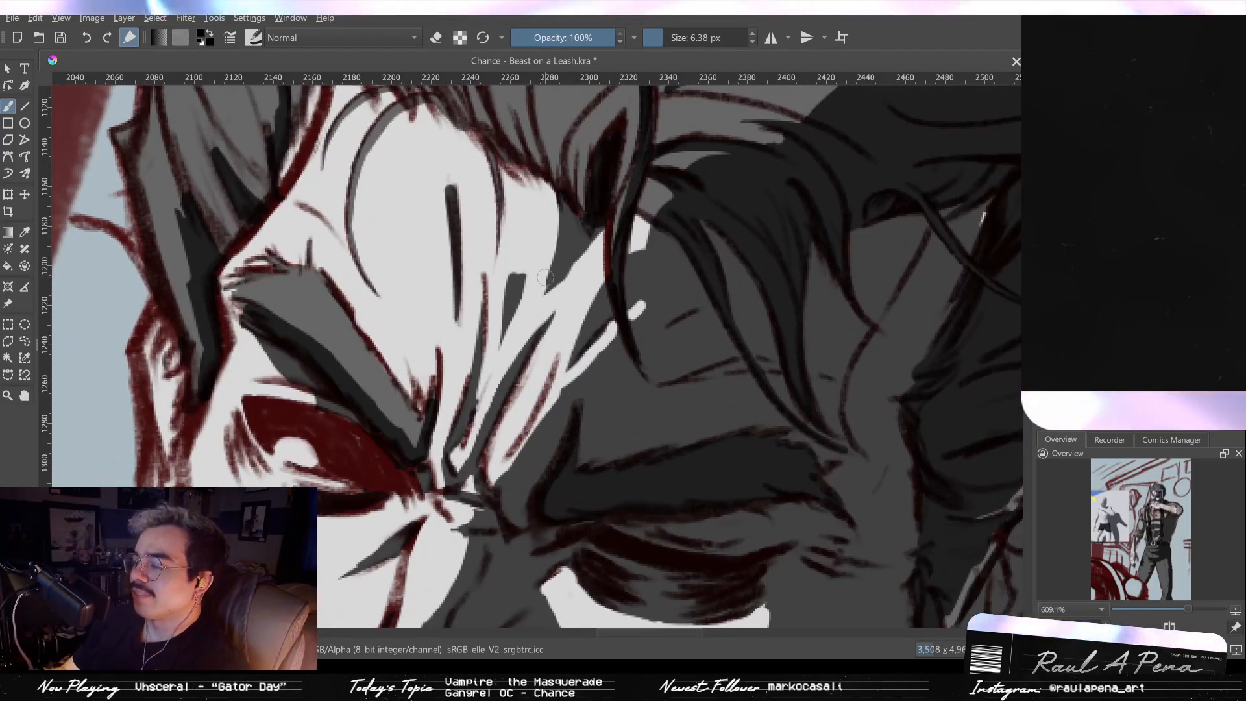
key("e")
left_click_drag(593, 254, 570, 276)
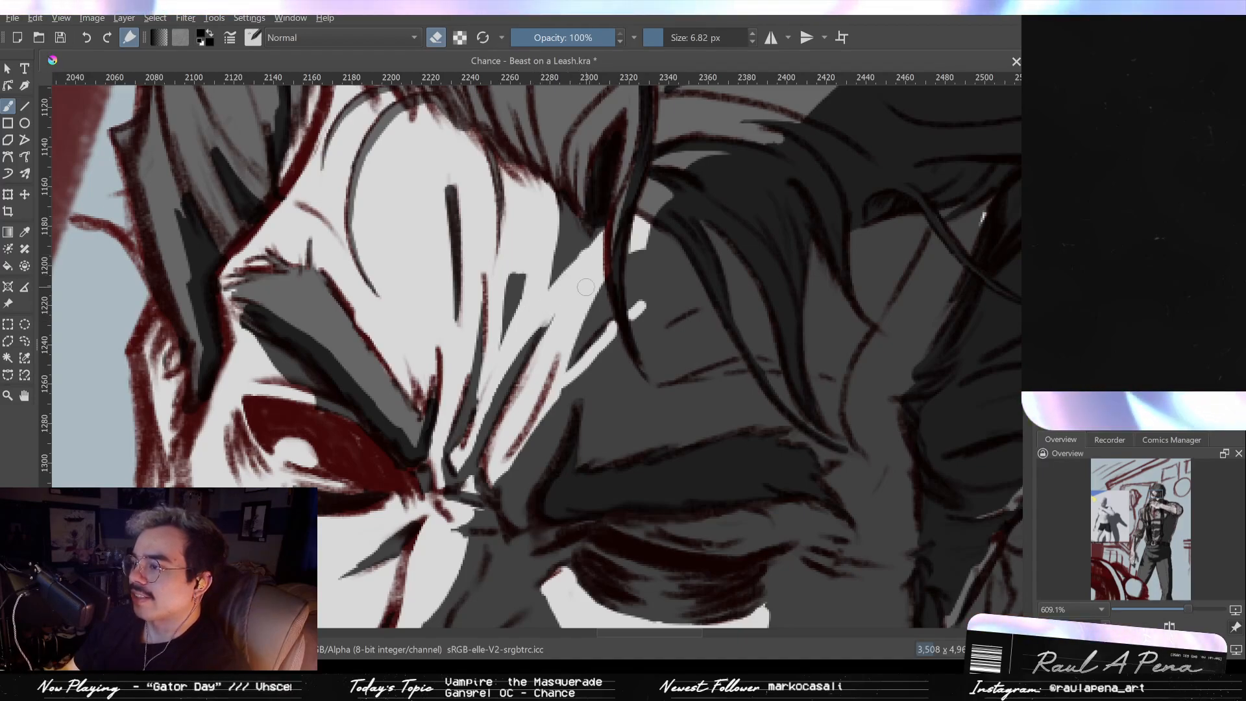
key("e")
key("[")
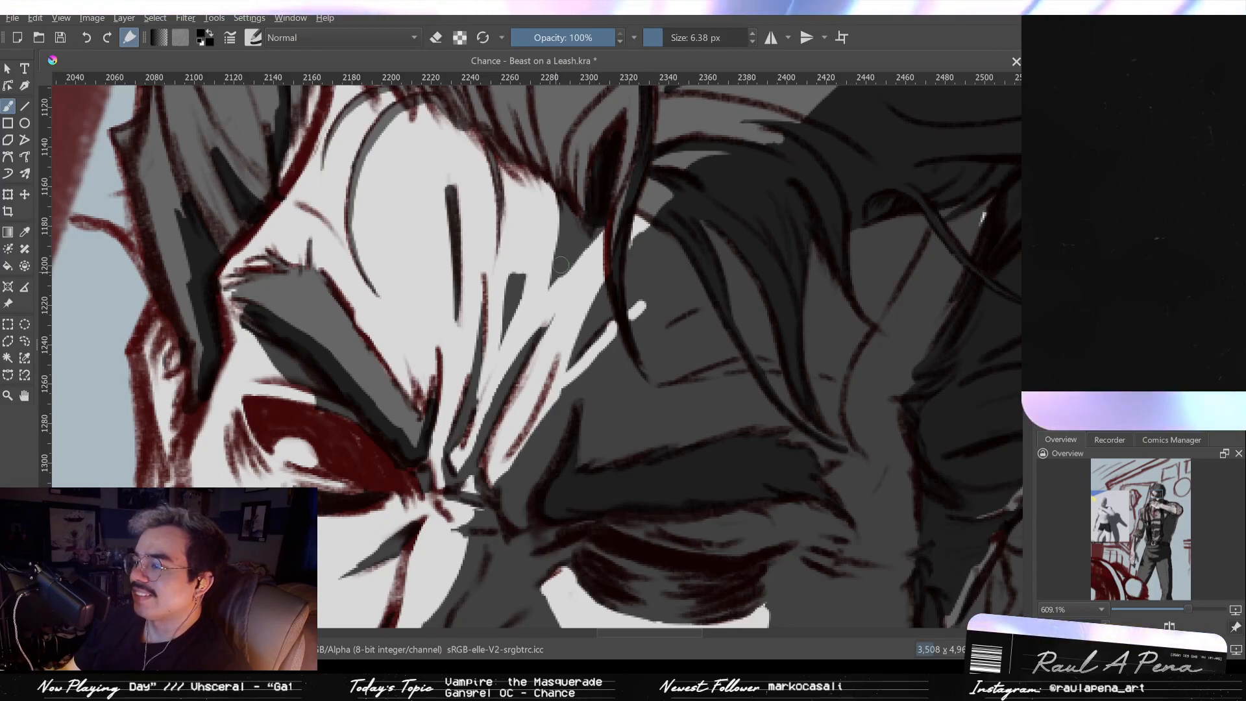
mouse_move(575, 249)
left_mouse_down()
mouse_move(570, 318)
mouse_move(598, 259)
left_mouse_up()
Step: Undo the last stroke and trim the shadow beside the lit wedge between the beard and the hand with a 6.82 px eraser
mouse_move(590, 324)
left_mouse_down()
mouse_move(594, 304)
mouse_move(565, 347)
left_mouse_up()
left_click_drag(563, 347, 570, 220)
mouse_move(543, 367)
left_mouse_down()
mouse_move(512, 290)
mouse_move(528, 340)
mouse_move(542, 304)
mouse_move(498, 325)
left_mouse_up()
key("ctrl+z")
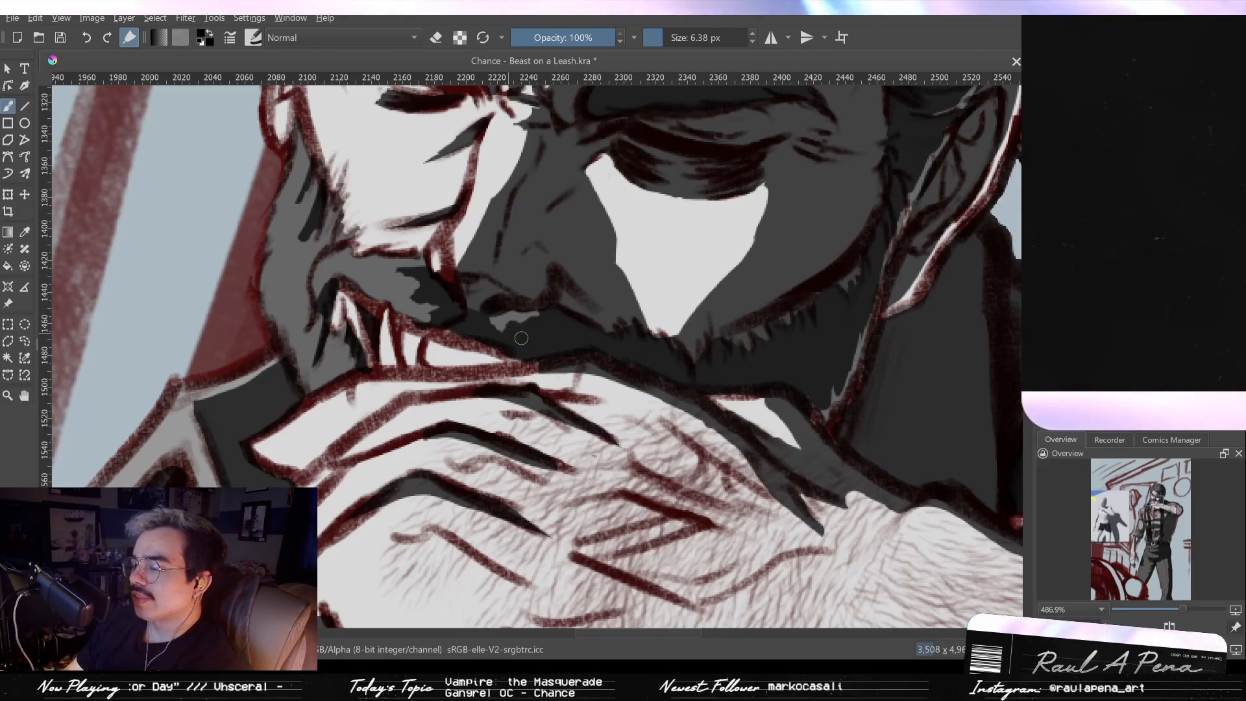
mouse_move(576, 325)
left_mouse_down()
mouse_move(595, 431)
mouse_move(574, 312)
mouse_move(594, 419)
mouse_move(571, 380)
left_mouse_up()
key("e")
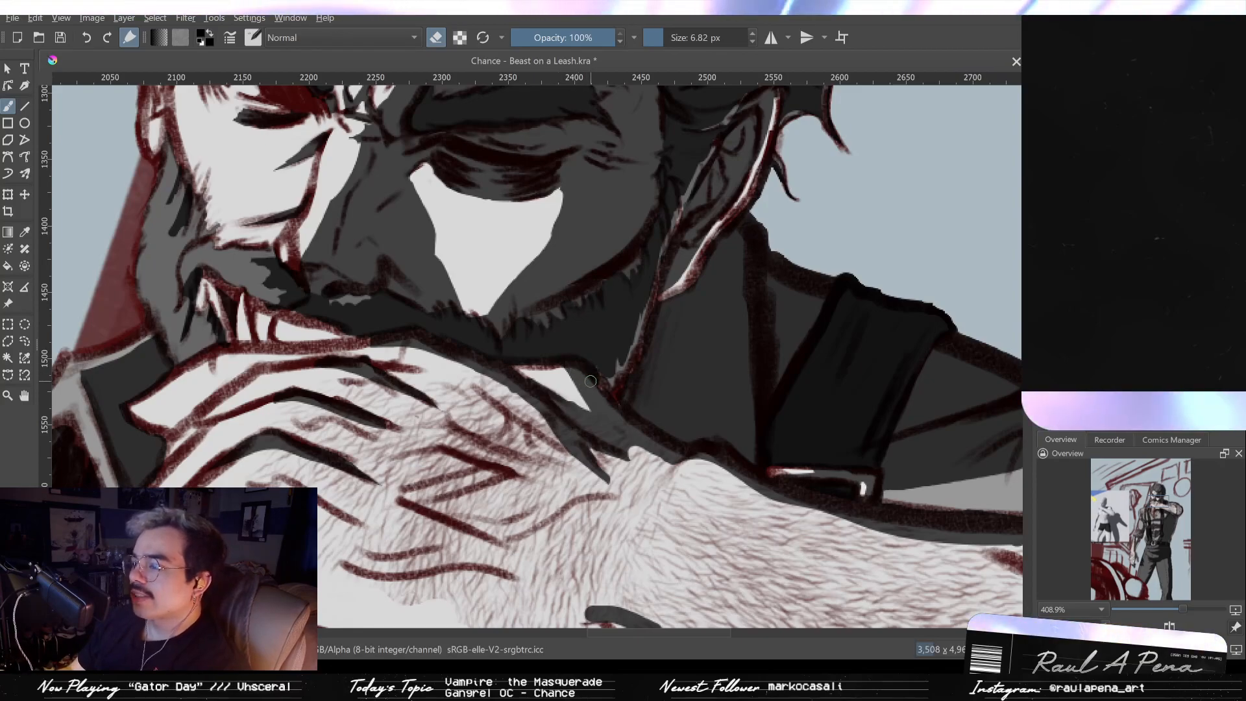
left_click_drag(588, 372, 626, 423)
Step: Erase the cast shadow between the upper trouser folds below the belt buckle with a 34.04 px eraser
mouse_move(730, 464)
left_mouse_down()
mouse_move(766, 597)
mouse_move(737, 527)
mouse_move(749, 404)
mouse_move(634, 305)
mouse_move(661, 403)
mouse_move(629, 309)
left_mouse_up()
mouse_move(646, 464)
left_mouse_down()
mouse_move(649, 308)
mouse_move(667, 430)
mouse_move(692, 343)
mouse_move(690, 271)
mouse_move(675, 337)
mouse_move(686, 255)
left_mouse_up()
mouse_move(494, 318)
left_mouse_down()
mouse_move(470, 275)
mouse_move(542, 283)
mouse_move(531, 321)
left_mouse_up()
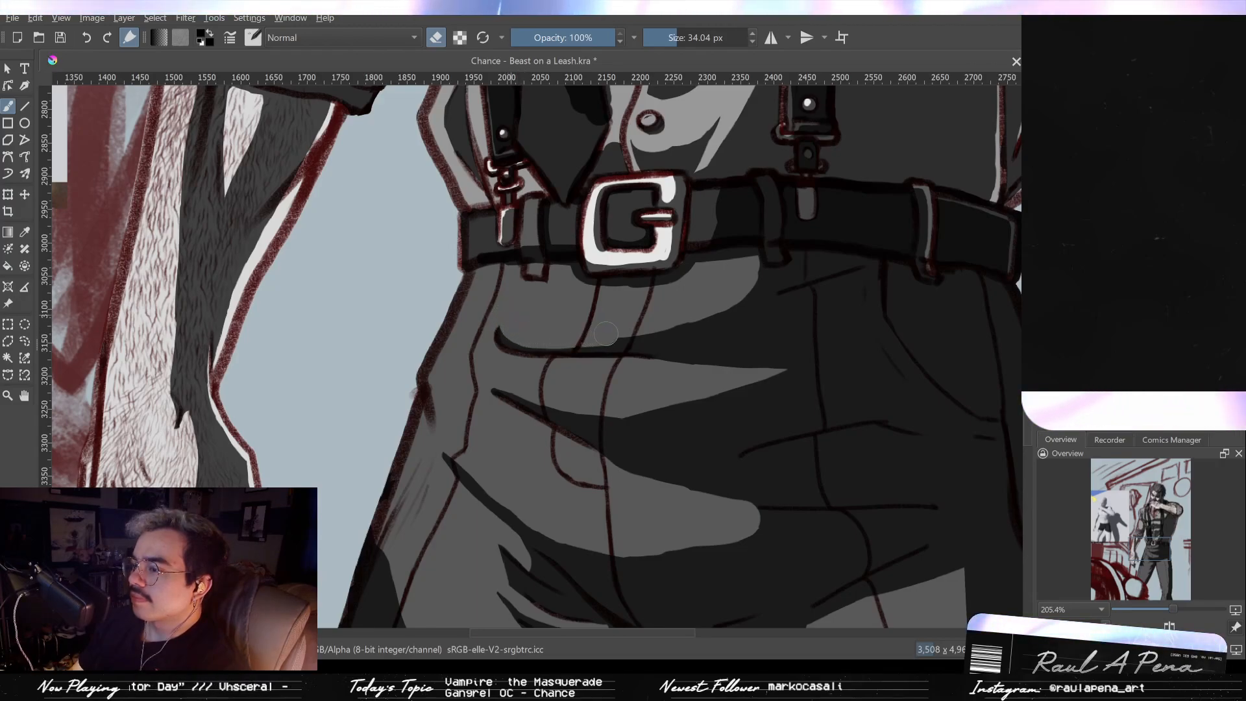
left_click_drag(662, 335, 517, 359)
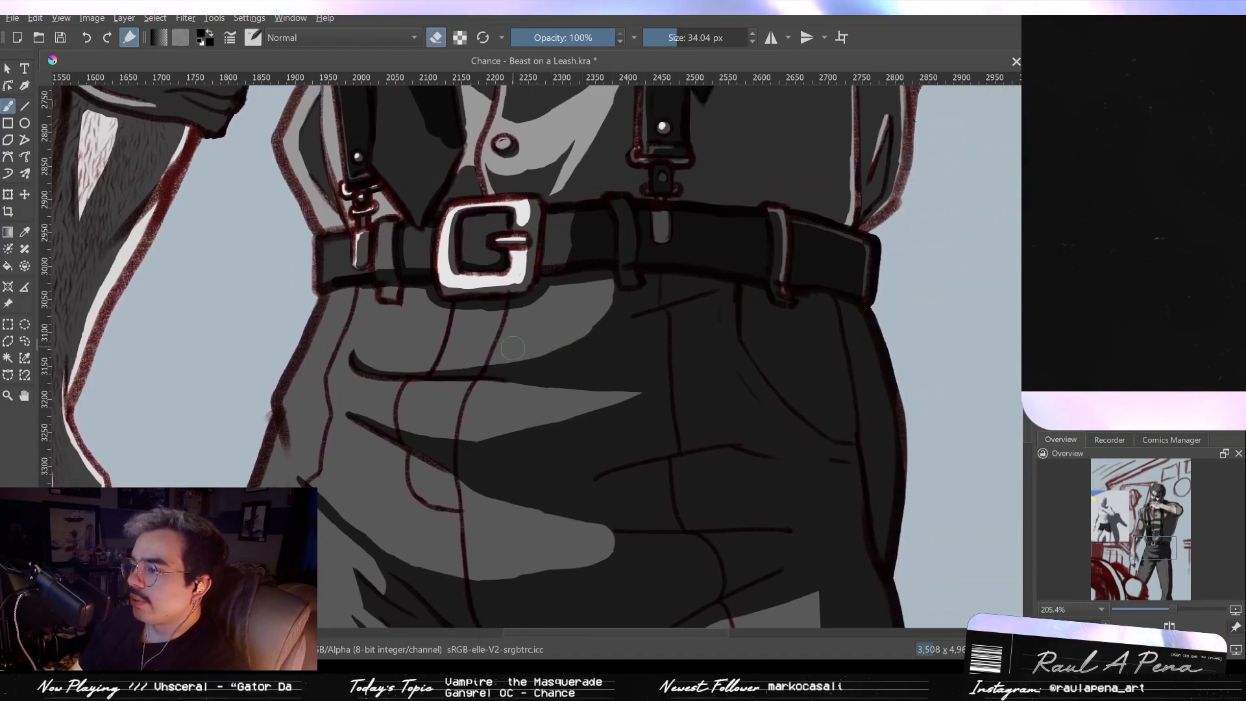
scroll(540, 400, "down", 4)
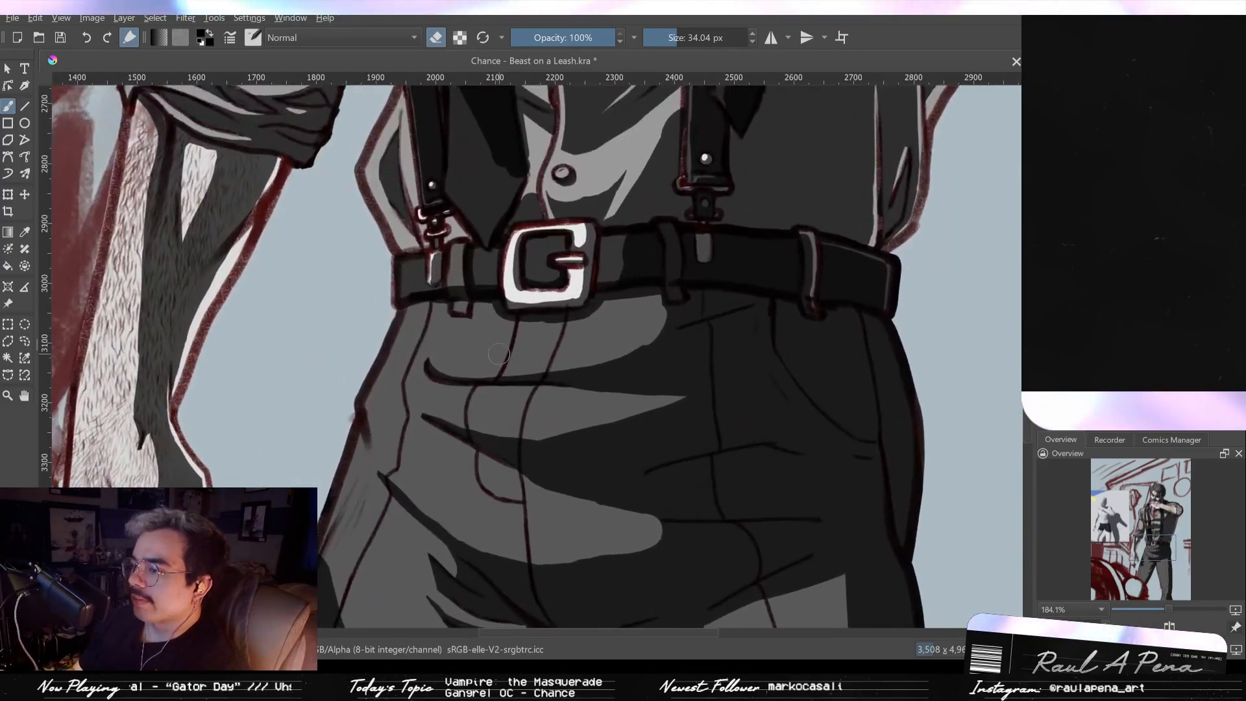
scroll(523, 447, "down", 4)
left_click_drag(535, 422, 542, 442)
mouse_move(554, 399)
left_mouse_down()
mouse_move(622, 348)
mouse_move(616, 337)
mouse_move(588, 379)
left_mouse_up()
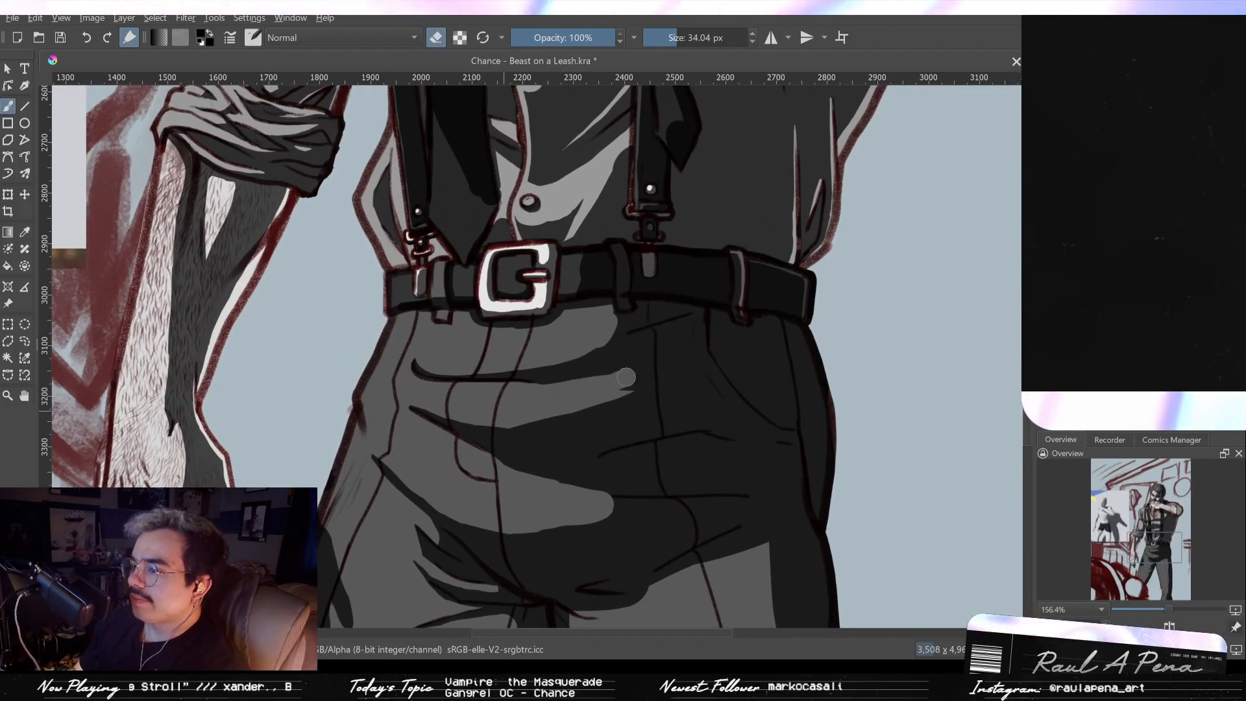
mouse_move(604, 355)
left_mouse_down()
mouse_move(646, 345)
mouse_move(600, 372)
mouse_move(613, 337)
left_mouse_up()
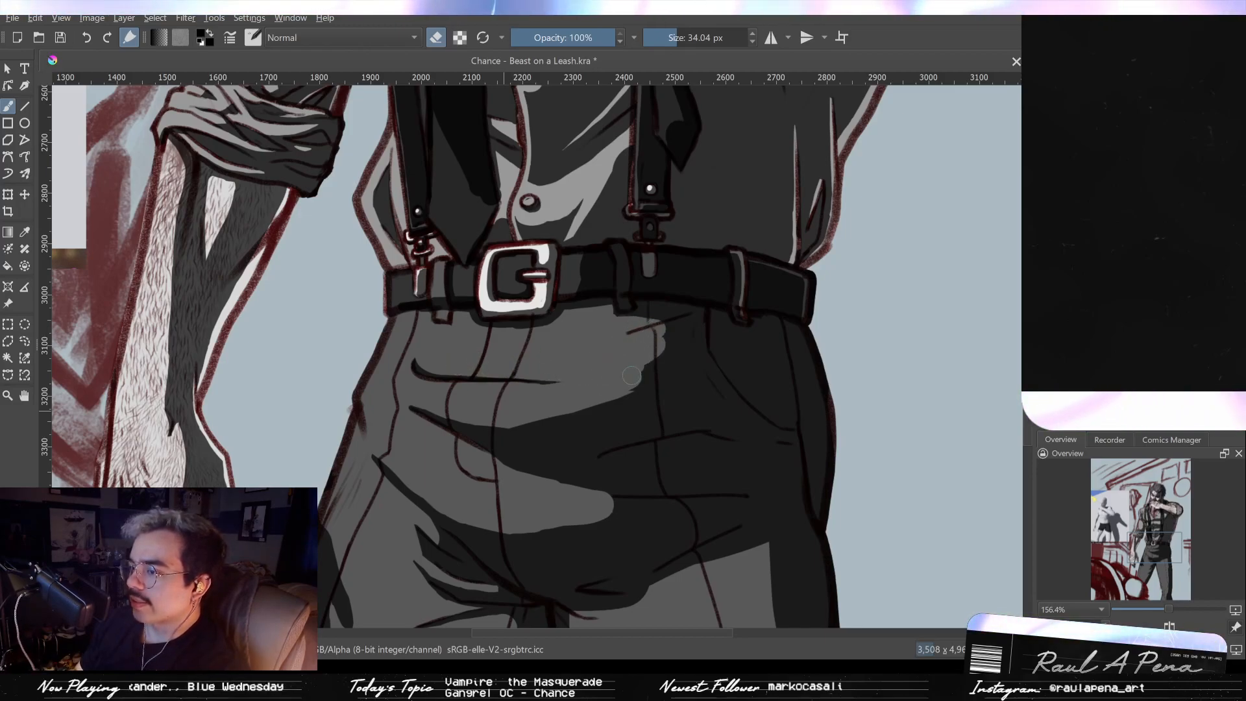
Step: Erase the shadow across the trouser front above the crotch, leaving thin dark crease strokes
mouse_move(638, 367)
left_mouse_down()
mouse_move(623, 388)
mouse_move(538, 423)
left_mouse_up()
mouse_move(598, 400)
left_mouse_down()
mouse_move(564, 527)
mouse_move(585, 451)
left_mouse_up()
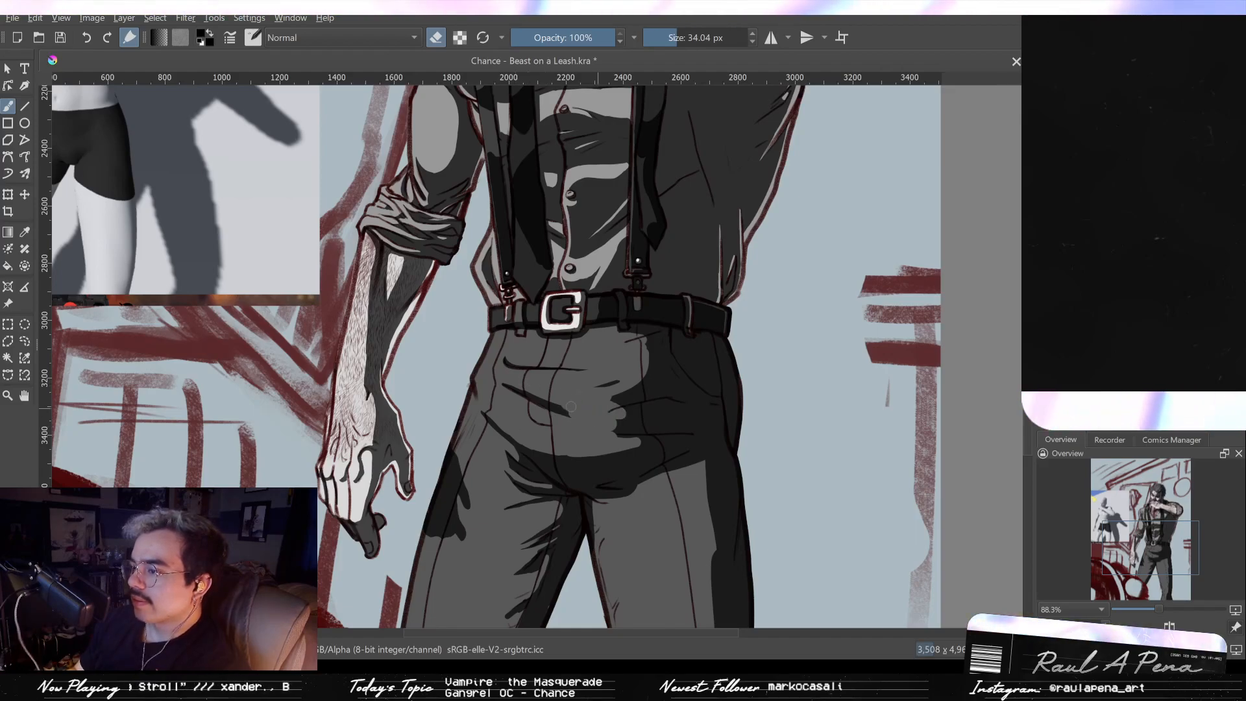
mouse_move(625, 427)
left_mouse_down()
mouse_move(588, 493)
mouse_move(632, 375)
mouse_move(545, 369)
left_mouse_up()
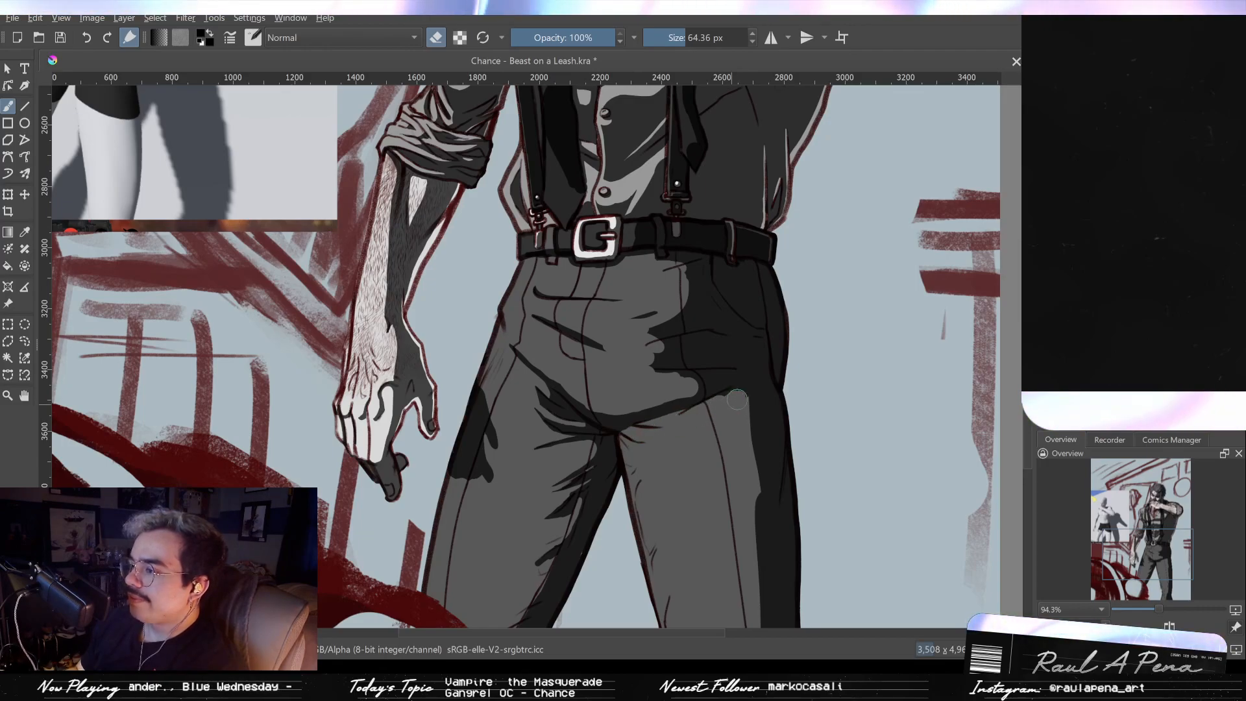
Step: Trim the inner edge of the long shadow down the outer trouser leg with a 141.32 px eraser
scroll(733, 401, "down", 2)
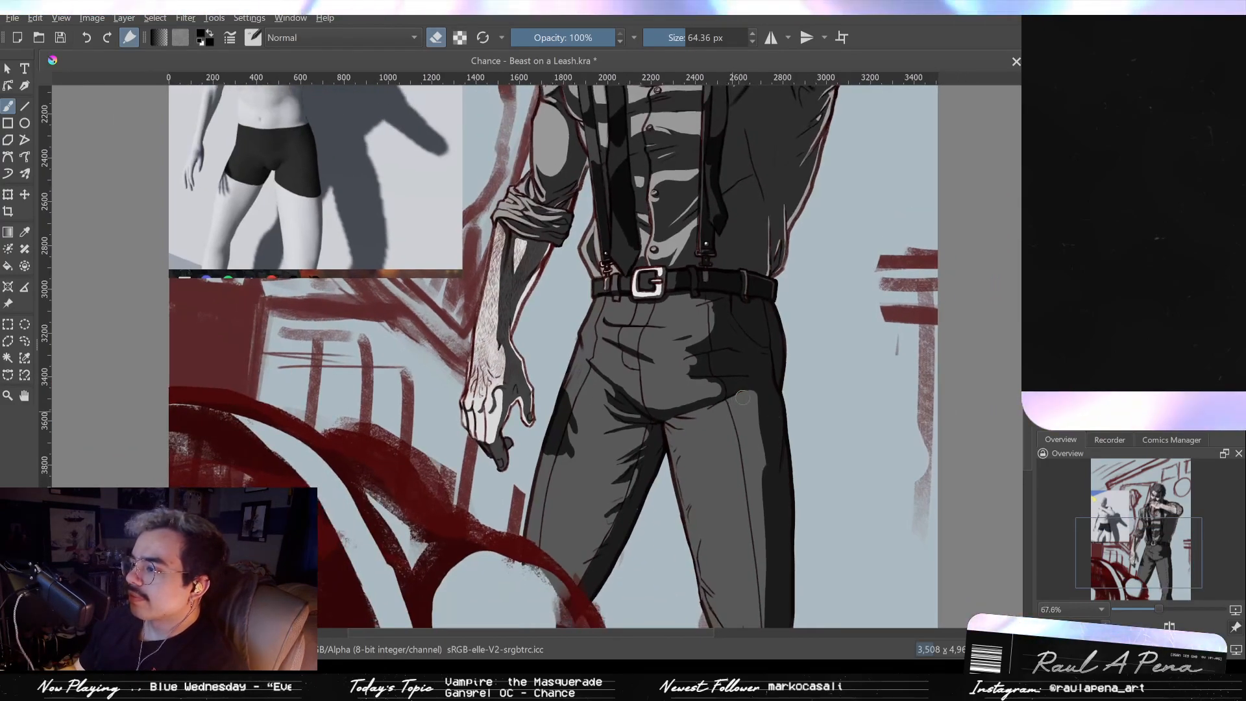
scroll(765, 500, "up", 3)
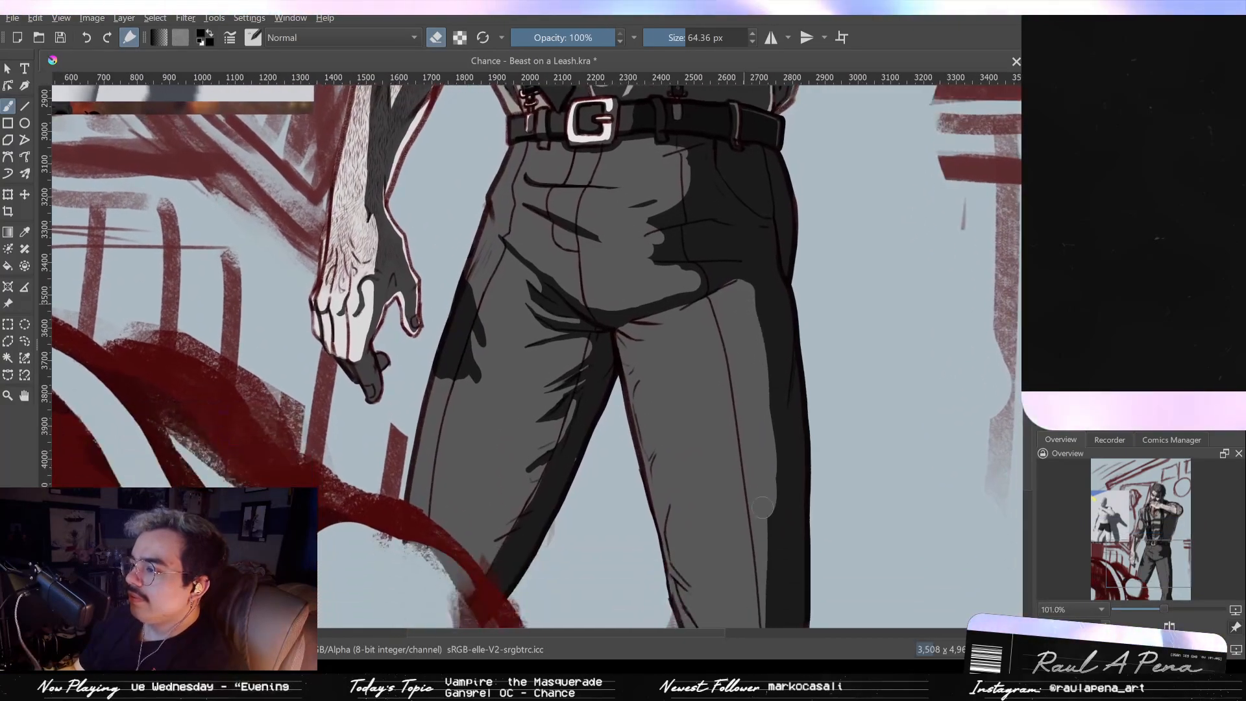
scroll(764, 504, "down", 2)
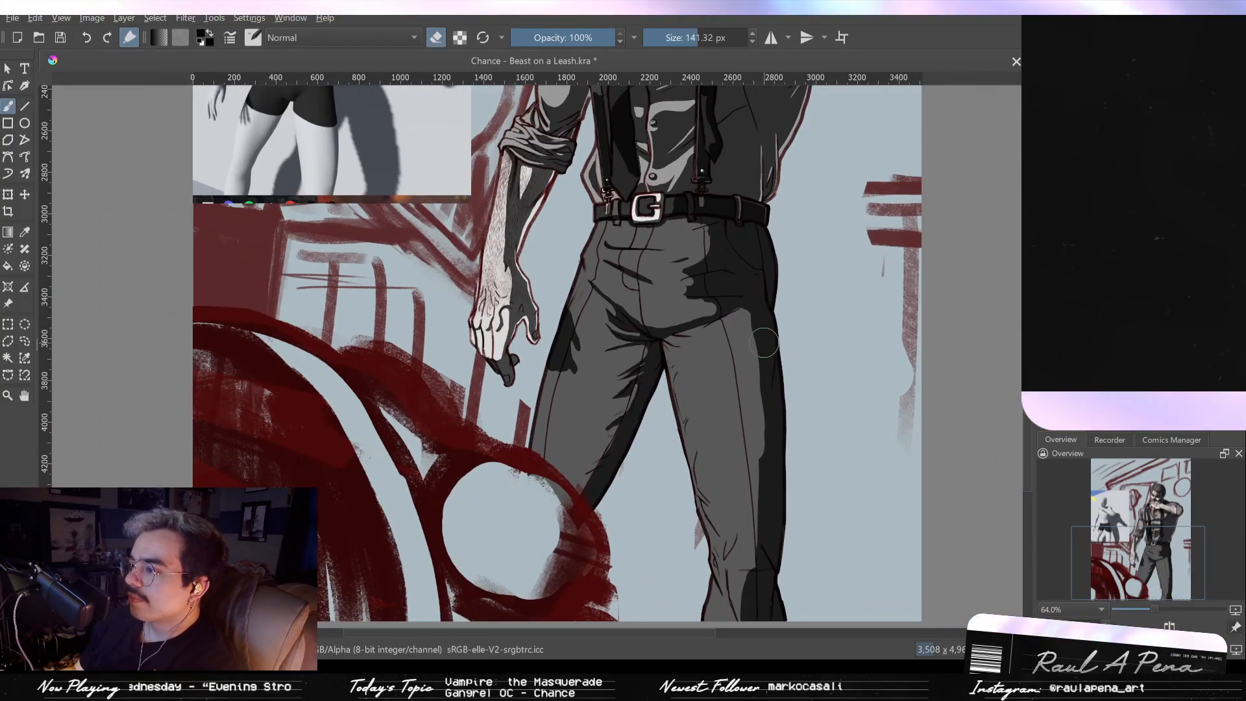
left_click_drag(737, 391, 717, 410)
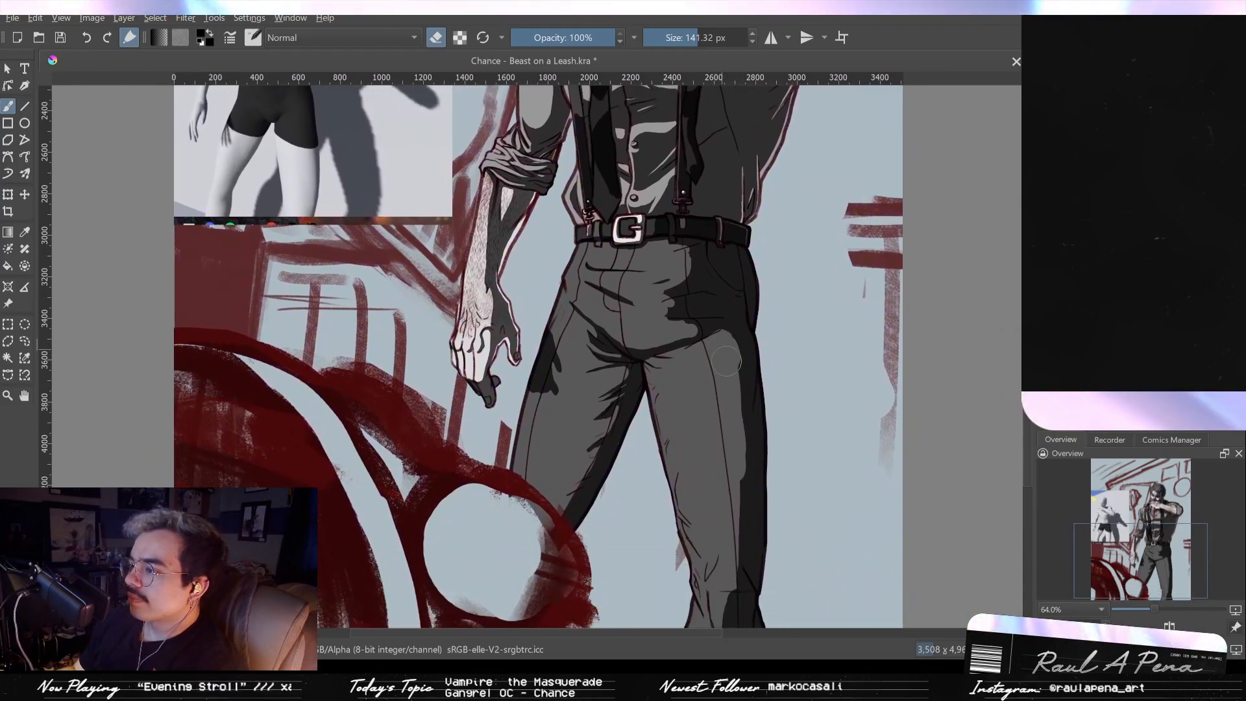
scroll(729, 504, "down", 3)
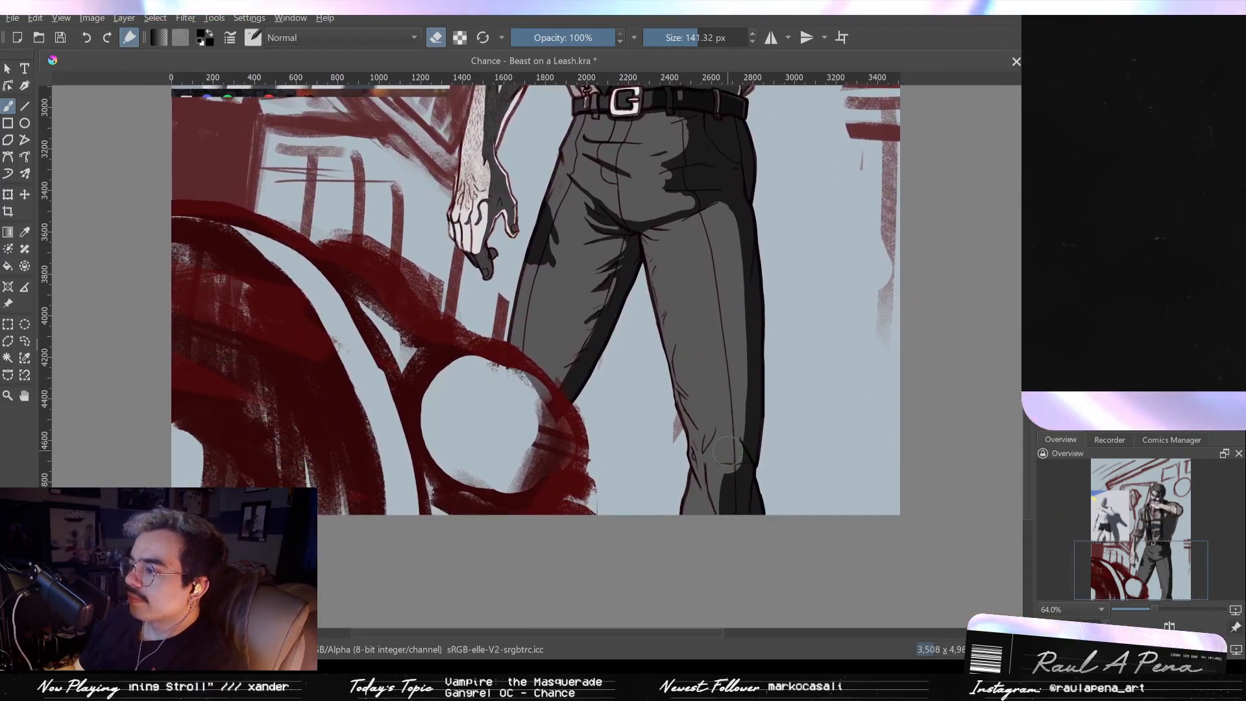
key("e")
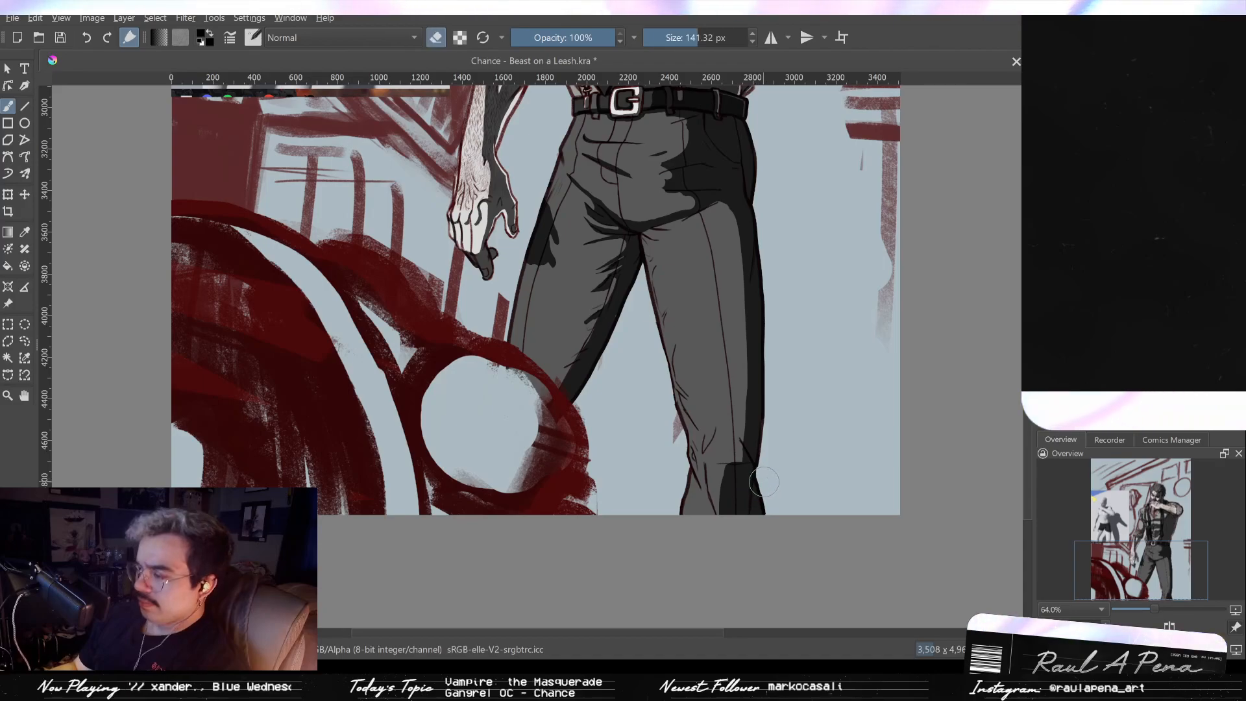
Step: Erase a thin lit sliver from the shadow along the outer edge of the lower trouser leg with a 30.40 px eraser
scroll(757, 490, "up", 3)
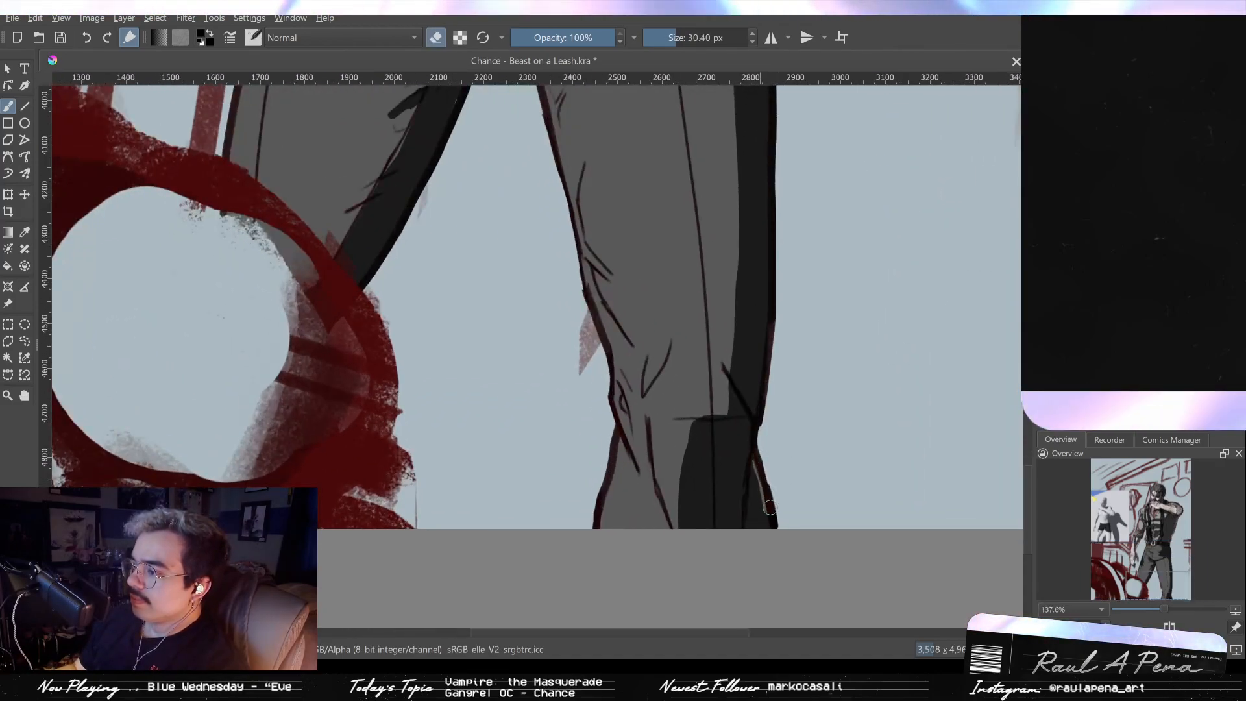
scroll(748, 379, "down", 2)
left_click_drag(748, 379, 763, 467)
left_click_drag(787, 309, 756, 559)
mouse_move(752, 449)
left_mouse_down()
mouse_move(763, 533)
mouse_move(747, 373)
left_mouse_up()
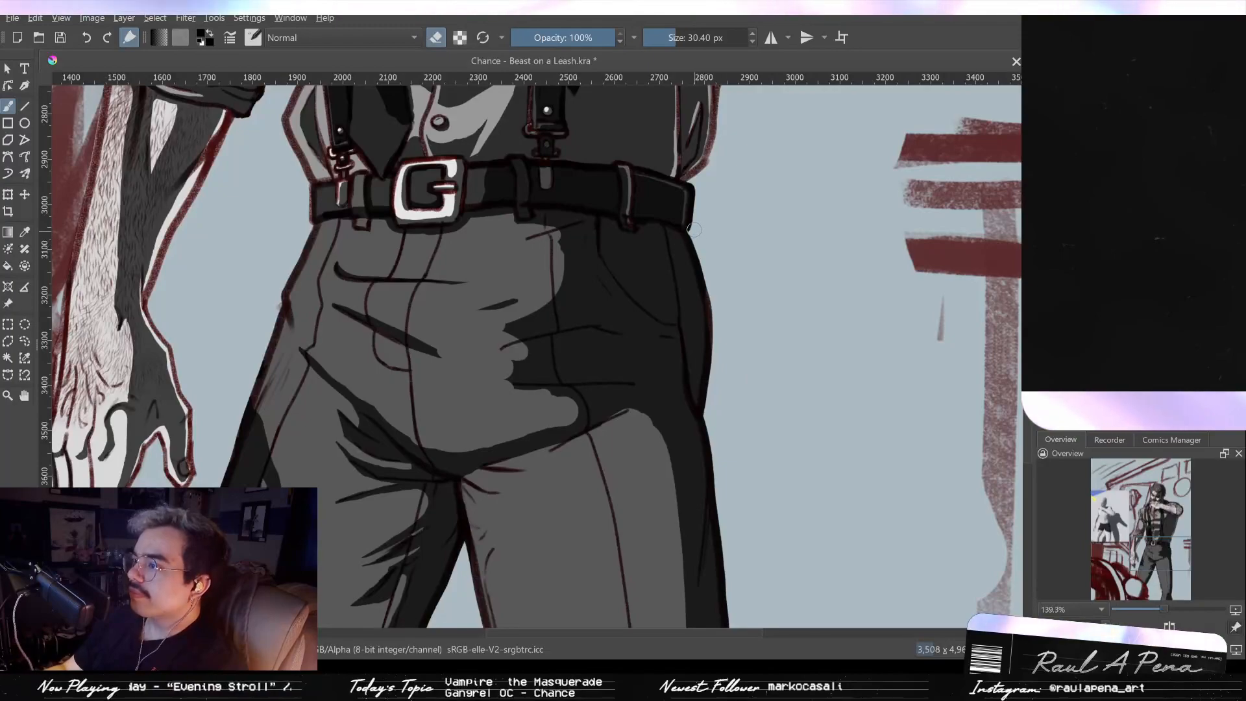
Step: Erase a thin lit sliver along the outer hip of the trousers, from below the belt to the upper thigh
left_click_drag(688, 237, 706, 378)
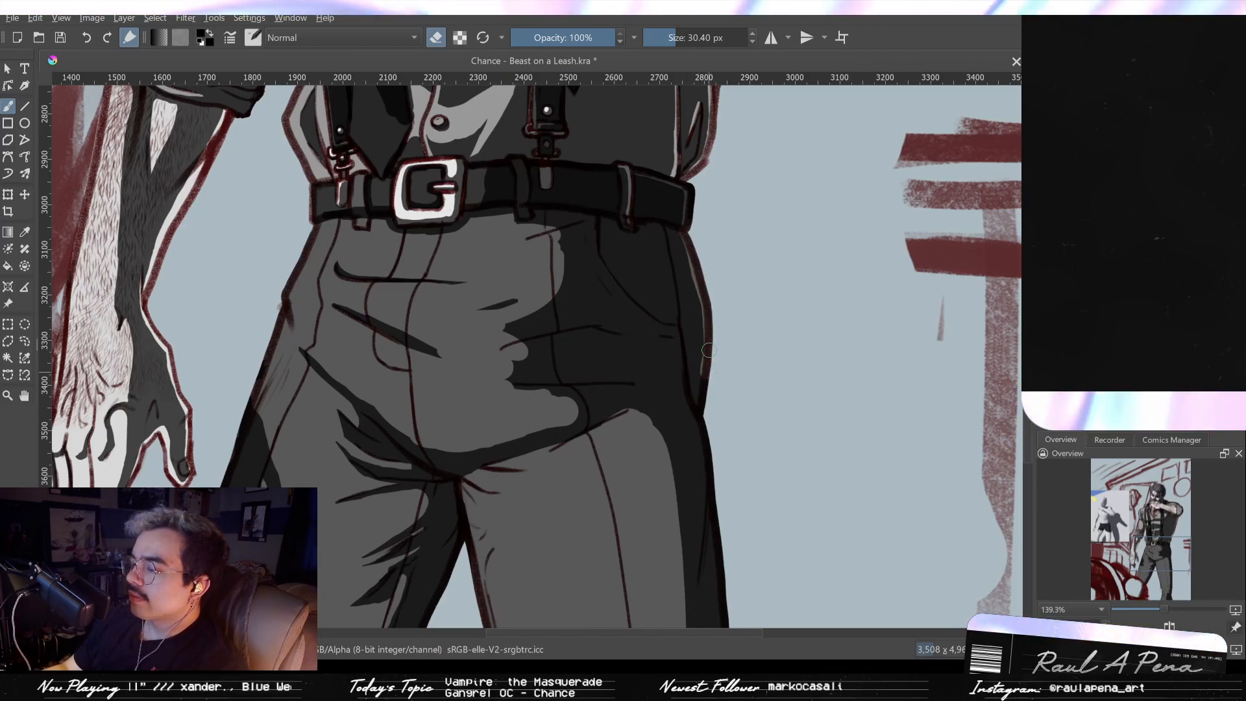
mouse_move(706, 364)
left_mouse_down()
mouse_move(702, 413)
mouse_move(702, 275)
mouse_move(689, 290)
mouse_move(699, 314)
left_mouse_up()
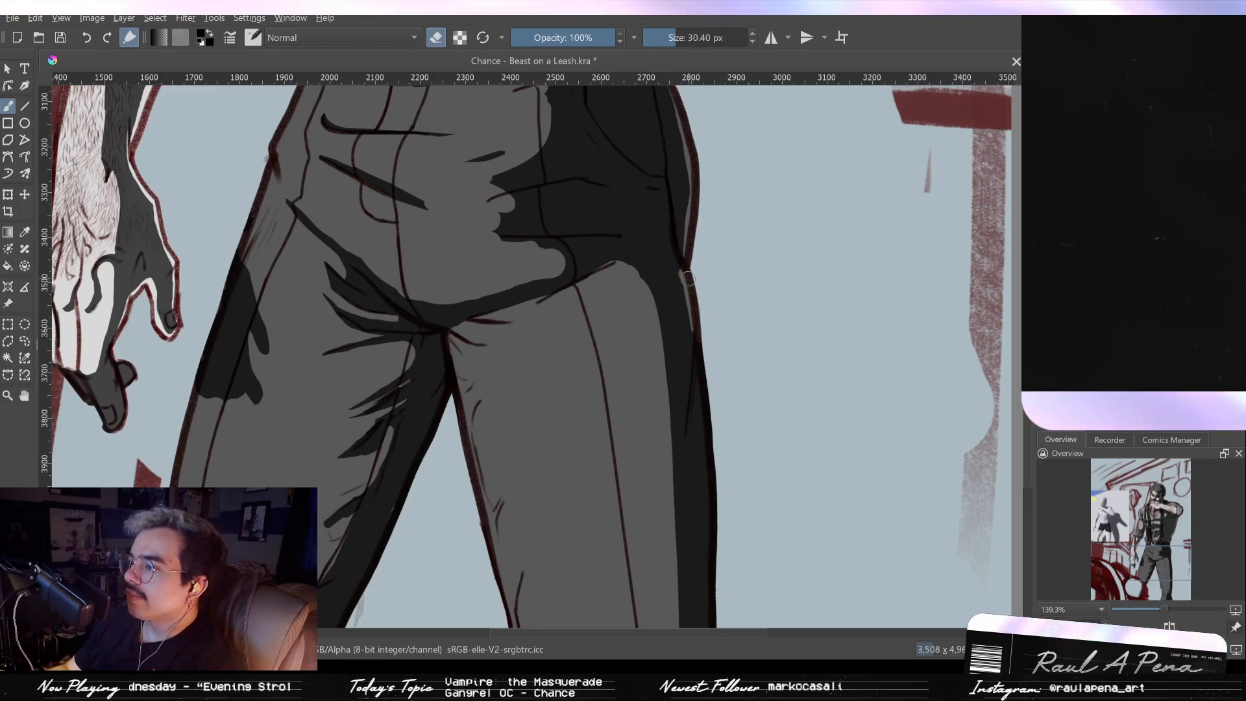
left_click_drag(724, 370, 728, 485)
mouse_move(719, 349)
left_mouse_down()
mouse_move(722, 454)
mouse_move(713, 294)
mouse_move(725, 365)
left_mouse_up()
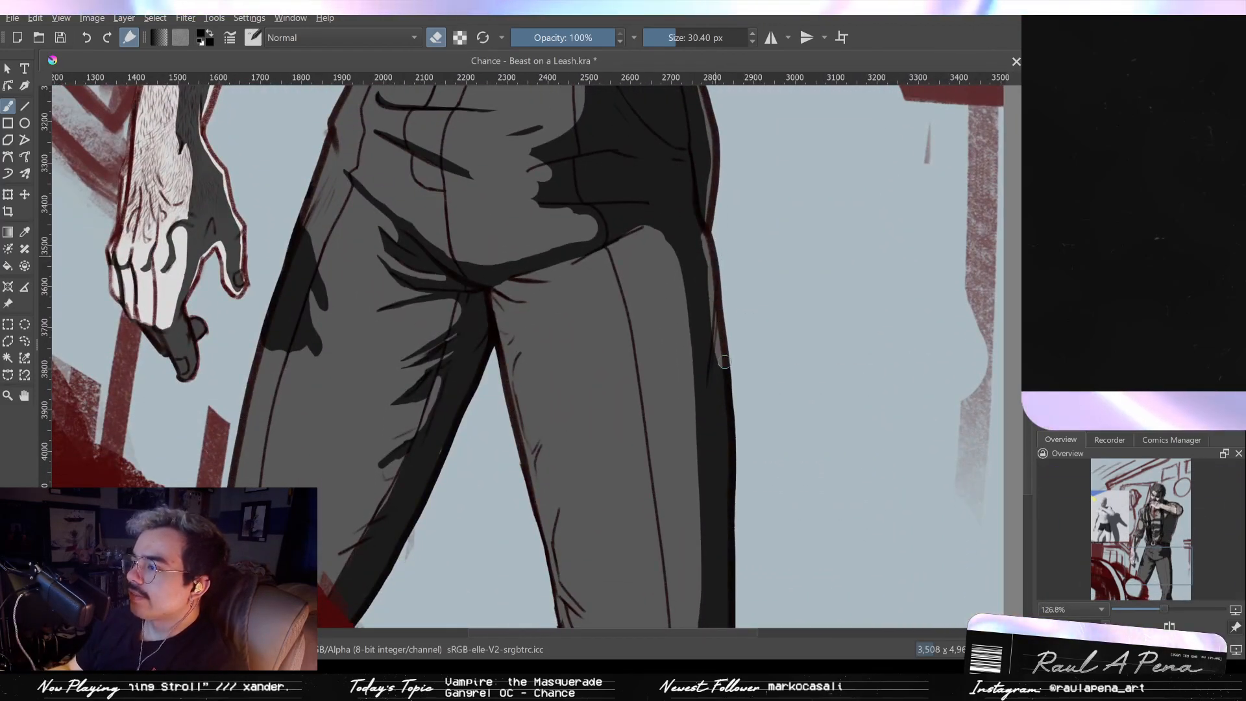
key("ctrl+z")
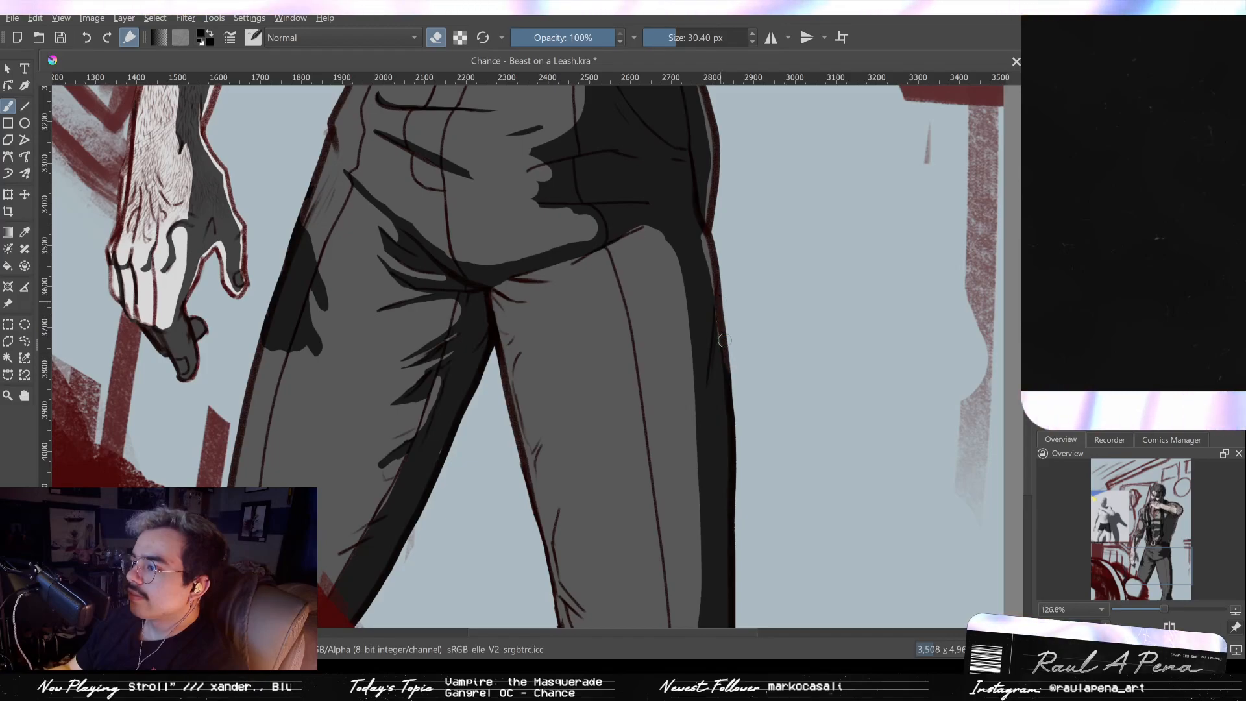
left_click_drag(721, 302, 727, 378)
left_click_drag(716, 290, 726, 397)
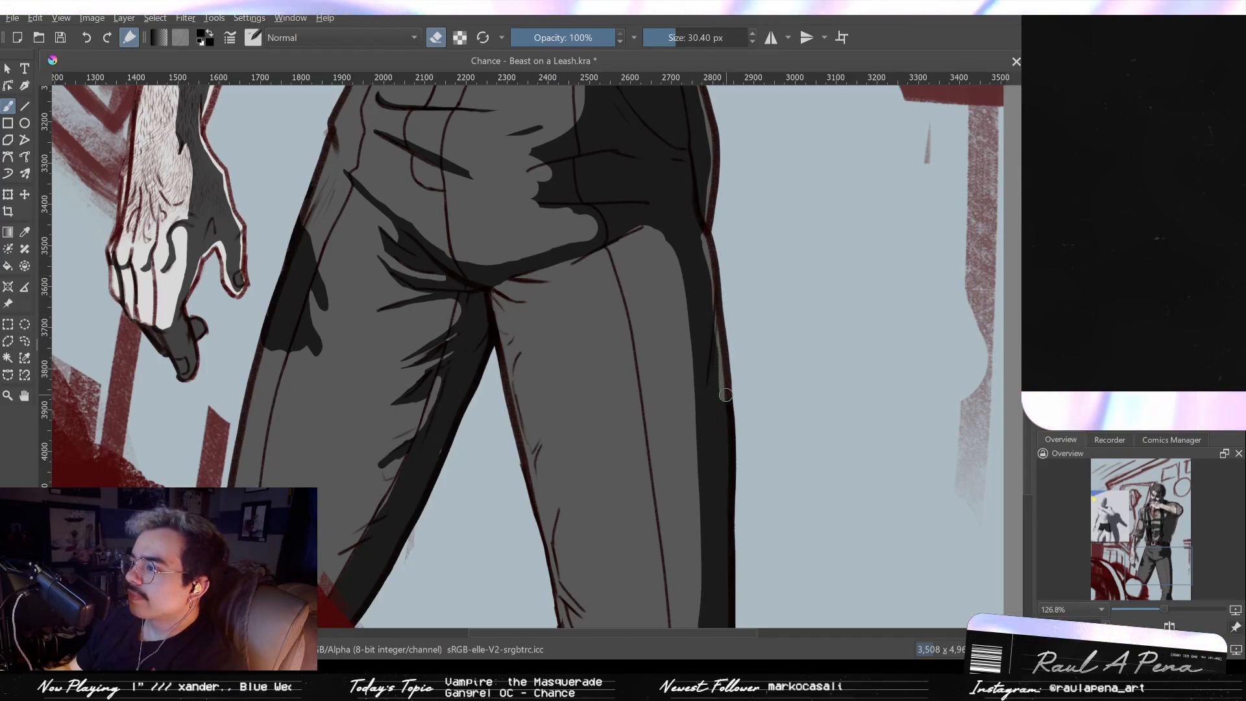
key("ctrl+z")
Step: Erase a lit sliver down the outer thigh with a 30.40 px eraser, and narrow its lower end with a 32.07 px brush
left_click_drag(714, 266, 722, 500)
key("e")
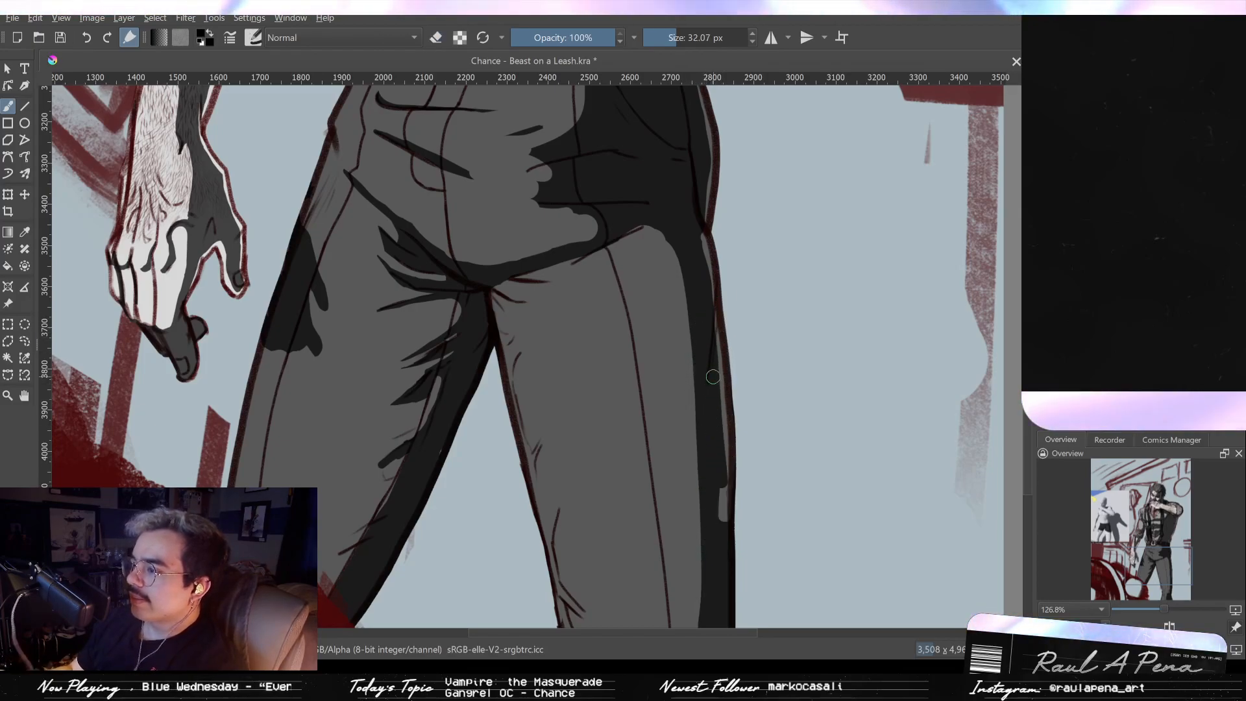
left_click_drag(713, 379, 723, 544)
key("e")
mouse_move(728, 456)
left_mouse_down()
mouse_move(719, 362)
mouse_move(723, 392)
left_mouse_up()
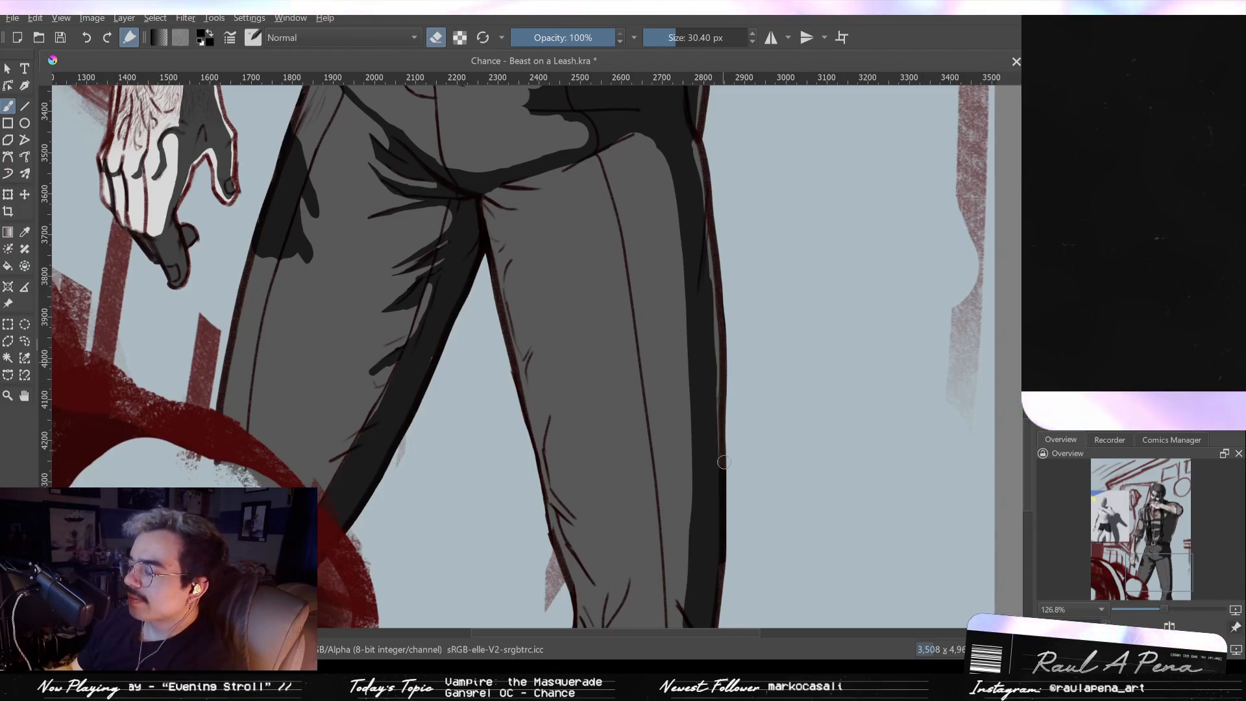
Step: Undo the last two strokes and continue the lit sliver down the outer trouser leg towards the knee with a 30.40 px eraser
scroll(725, 415, "down", 2)
mouse_move(724, 403)
left_mouse_down()
mouse_move(701, 598)
mouse_move(722, 547)
mouse_move(717, 582)
mouse_move(715, 490)
mouse_move(708, 582)
mouse_move(720, 329)
left_mouse_up()
key("ctrl+z")
key("ctrl+z")
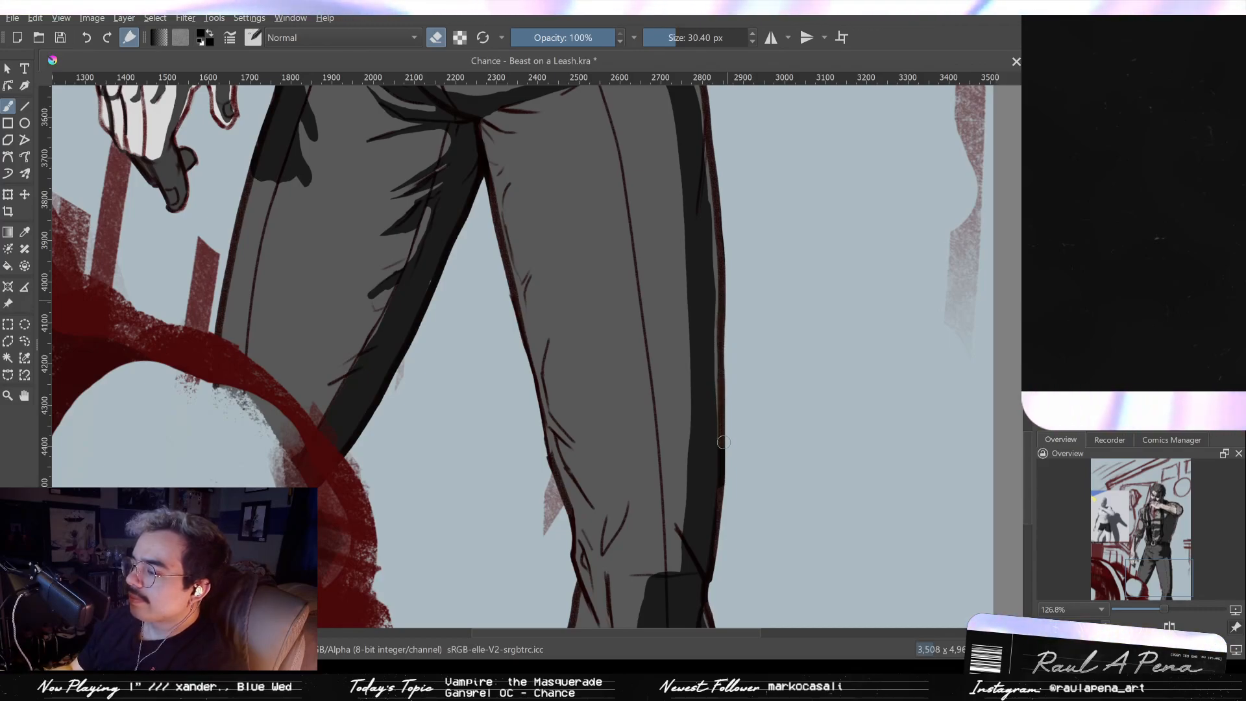
left_click_drag(721, 433, 722, 466)
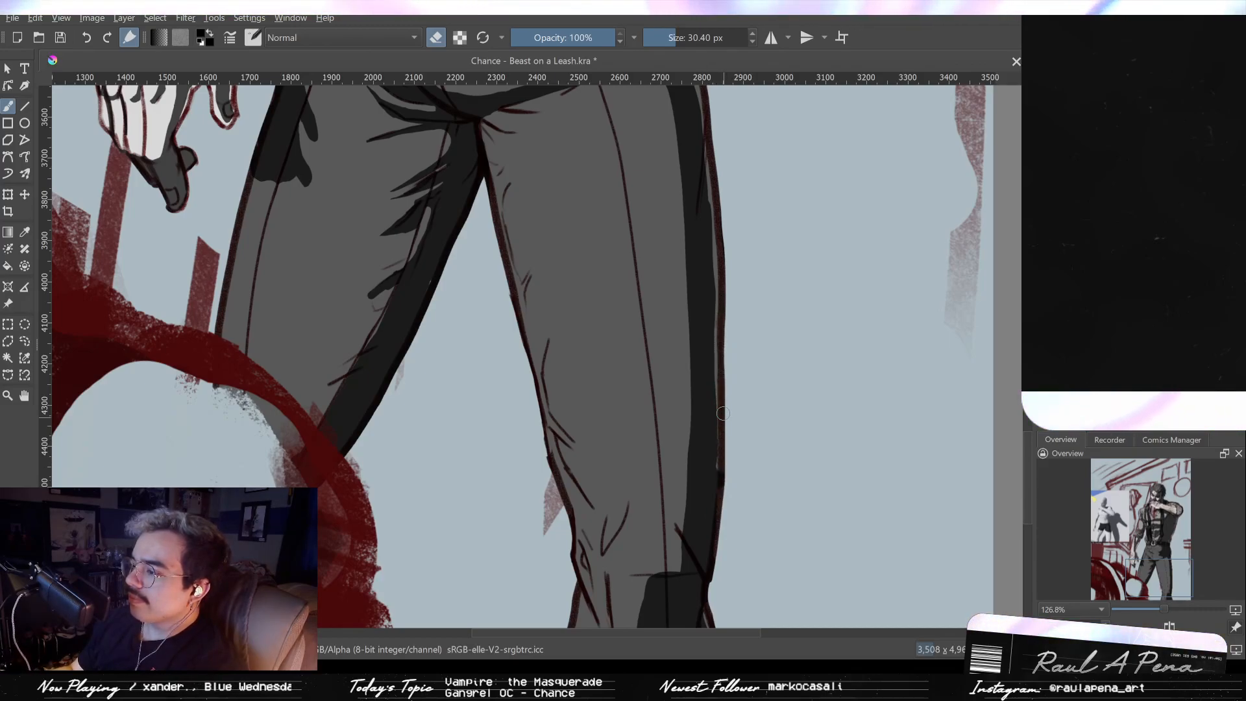
scroll(727, 466, "down", 2)
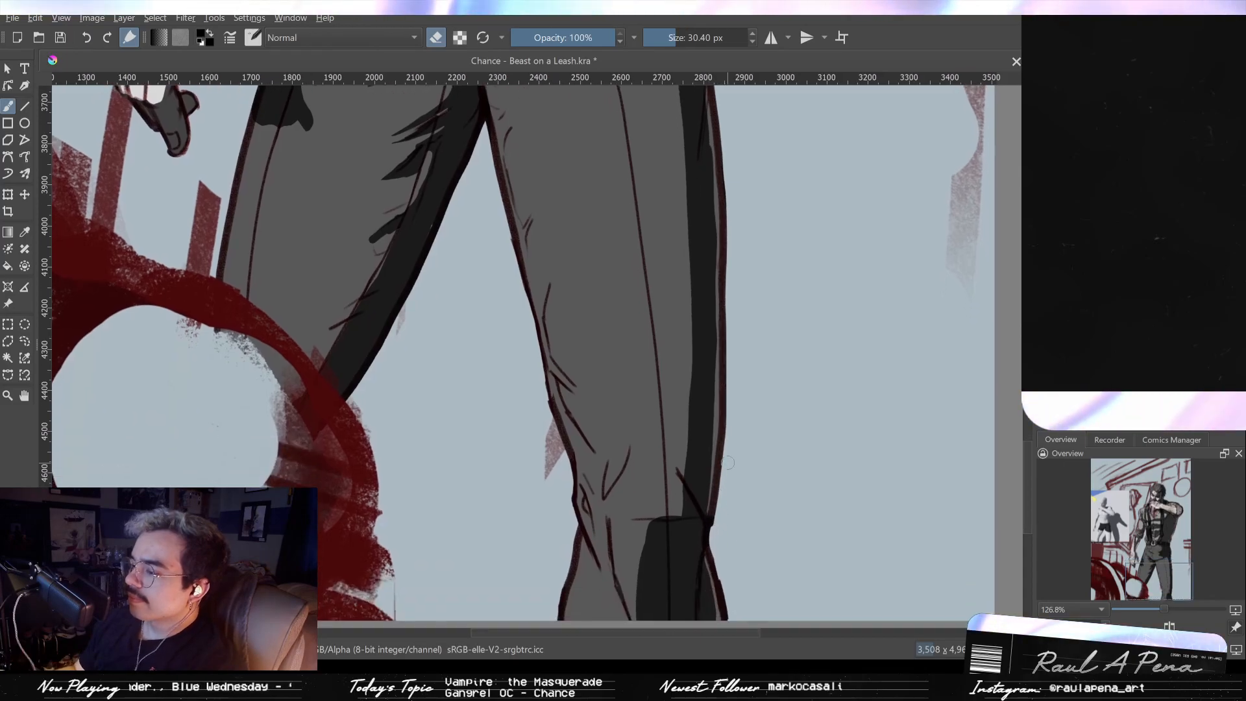
Step: Erase a narrow lit line along the fold on the outer upper thigh at 14.15 px, and taper it with an 11.28 px brush
left_click_drag(720, 532, 710, 304)
mouse_move(717, 397)
left_mouse_down()
mouse_move(717, 342)
mouse_move(693, 519)
left_mouse_up()
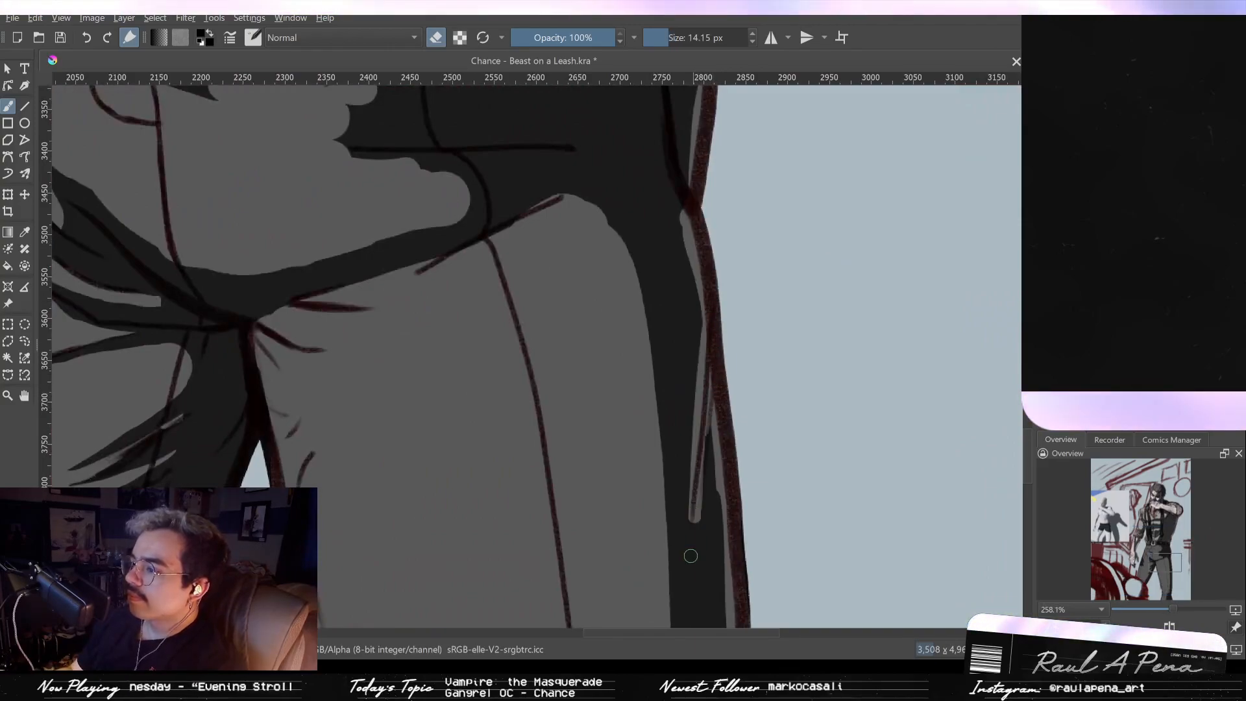
mouse_move(708, 401)
left_mouse_down()
mouse_move(703, 501)
mouse_move(712, 471)
mouse_move(693, 520)
left_mouse_up()
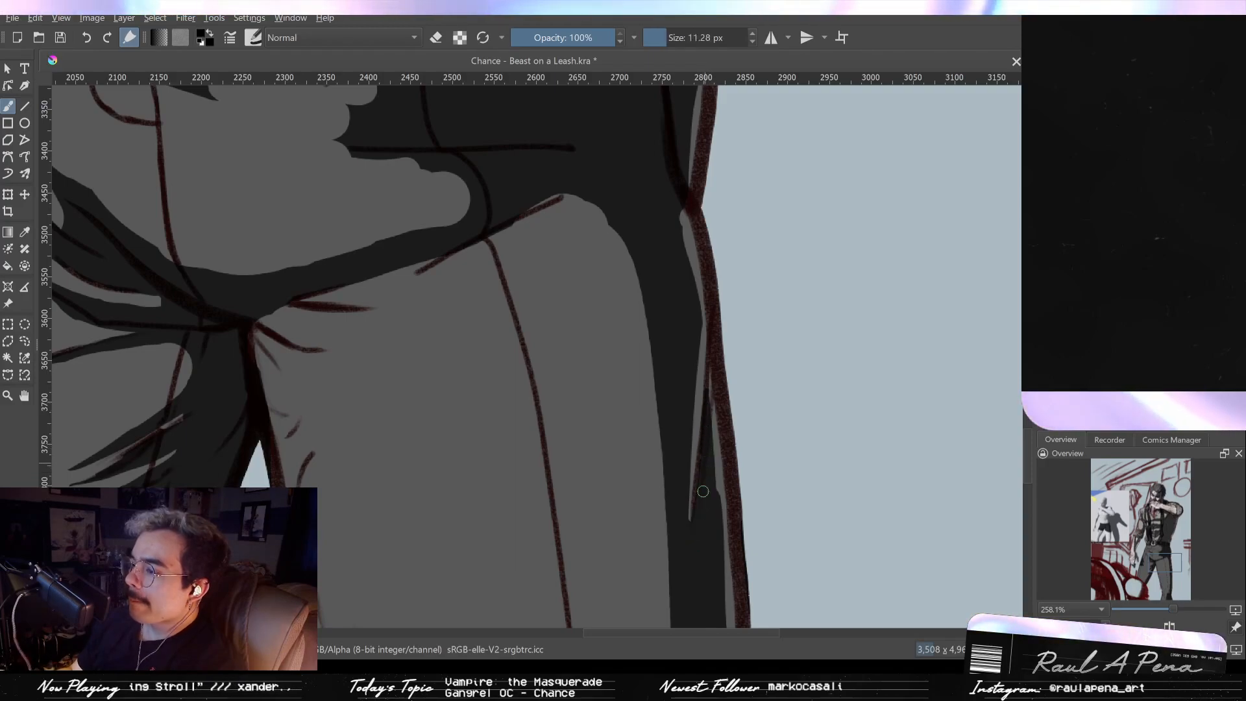
key("e")
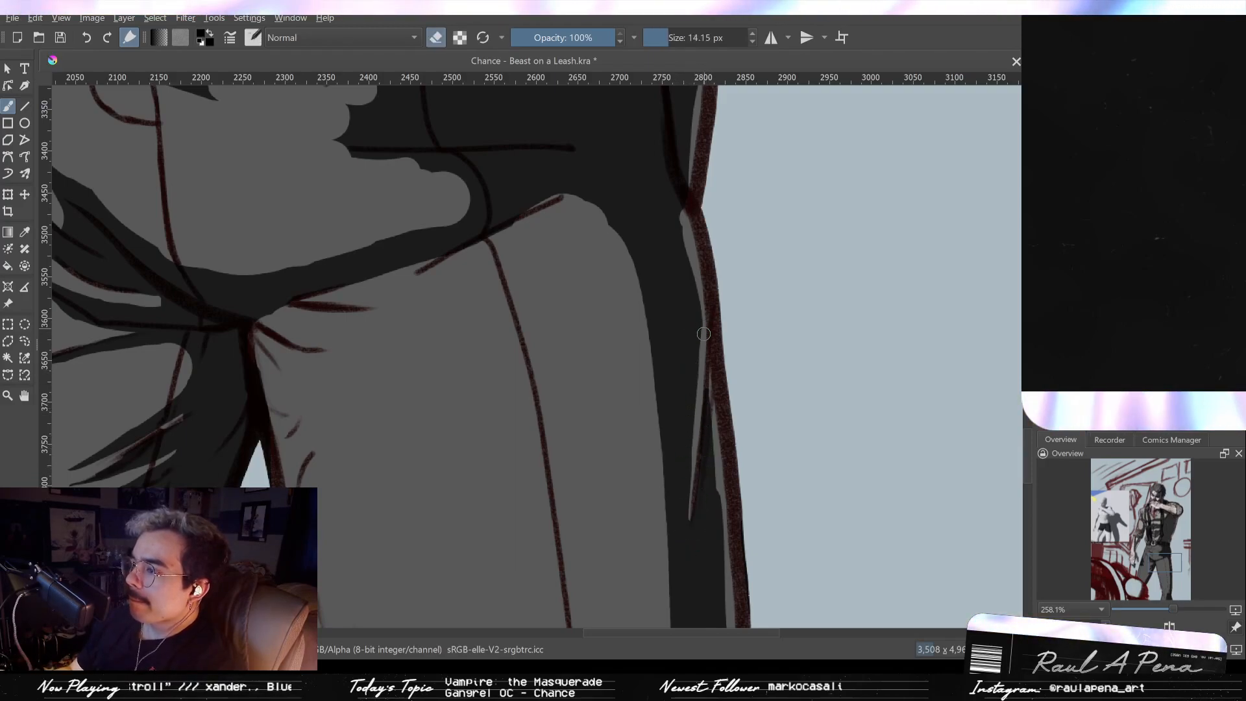
Step: Try erasing a lit line along the side seam at the hip at 14.15 px, narrowing it with a 30.71 px brush
left_click_drag(701, 366, 694, 284)
key("ctrl+z")
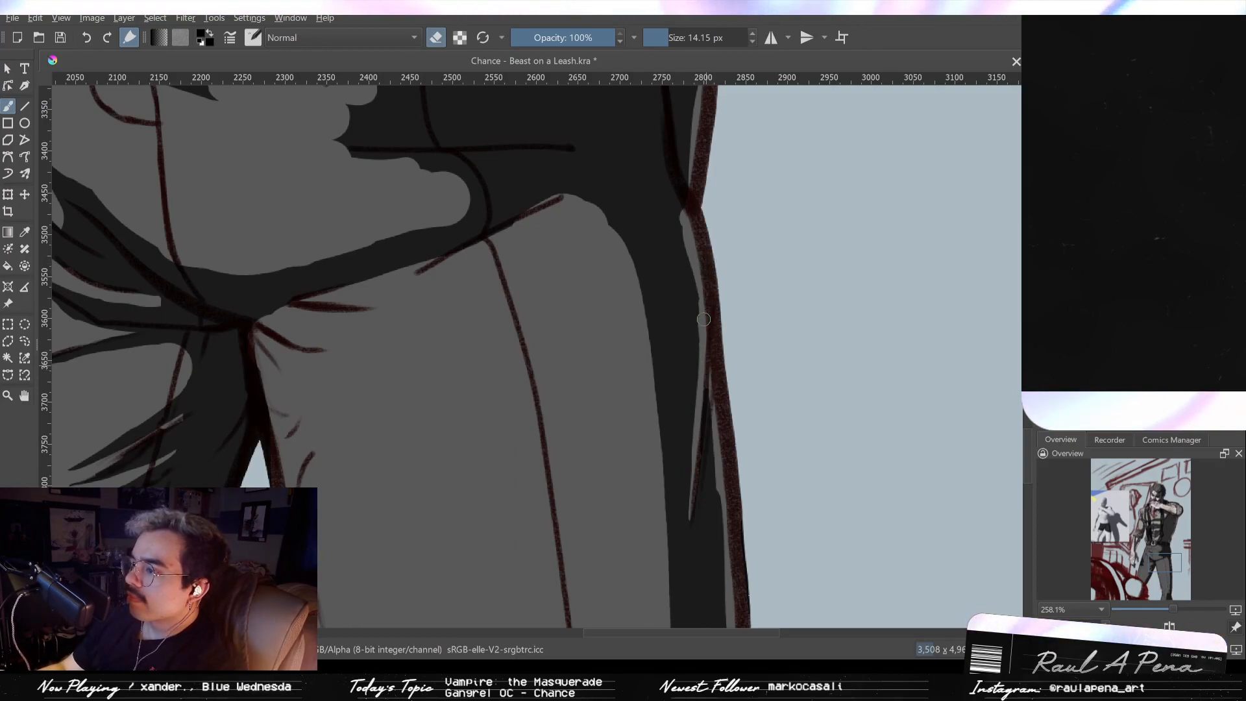
left_click_drag(686, 238, 682, 216)
left_click_drag(685, 211, 718, 354)
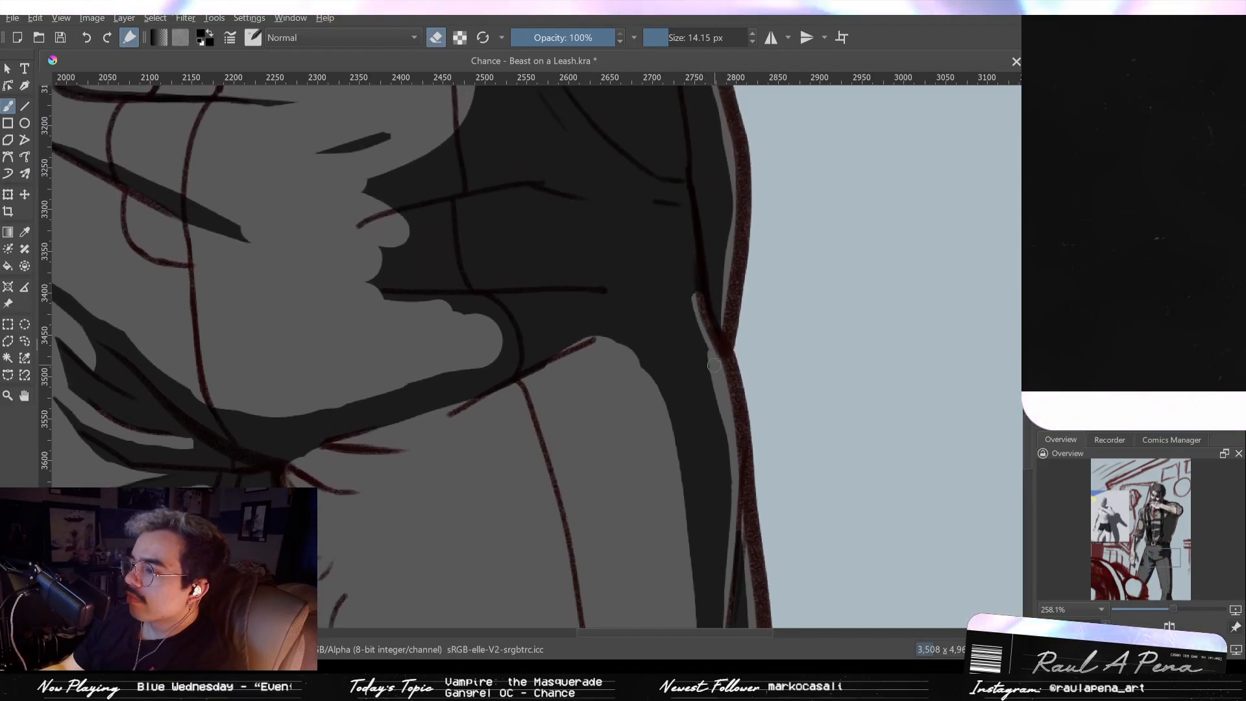
mouse_move(693, 279)
left_mouse_down()
mouse_move(703, 373)
mouse_move(696, 303)
left_mouse_up()
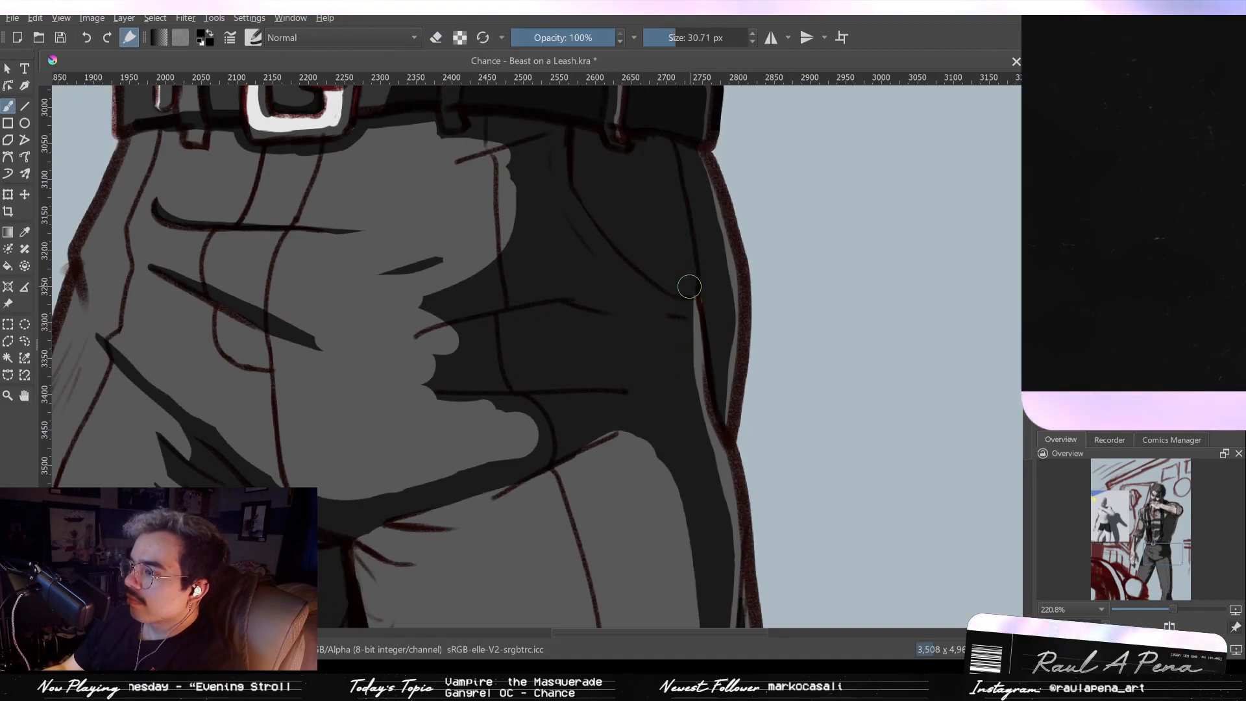
left_click_drag(689, 288, 697, 414)
key("ctrl+z")
left_click_drag(679, 288, 690, 402)
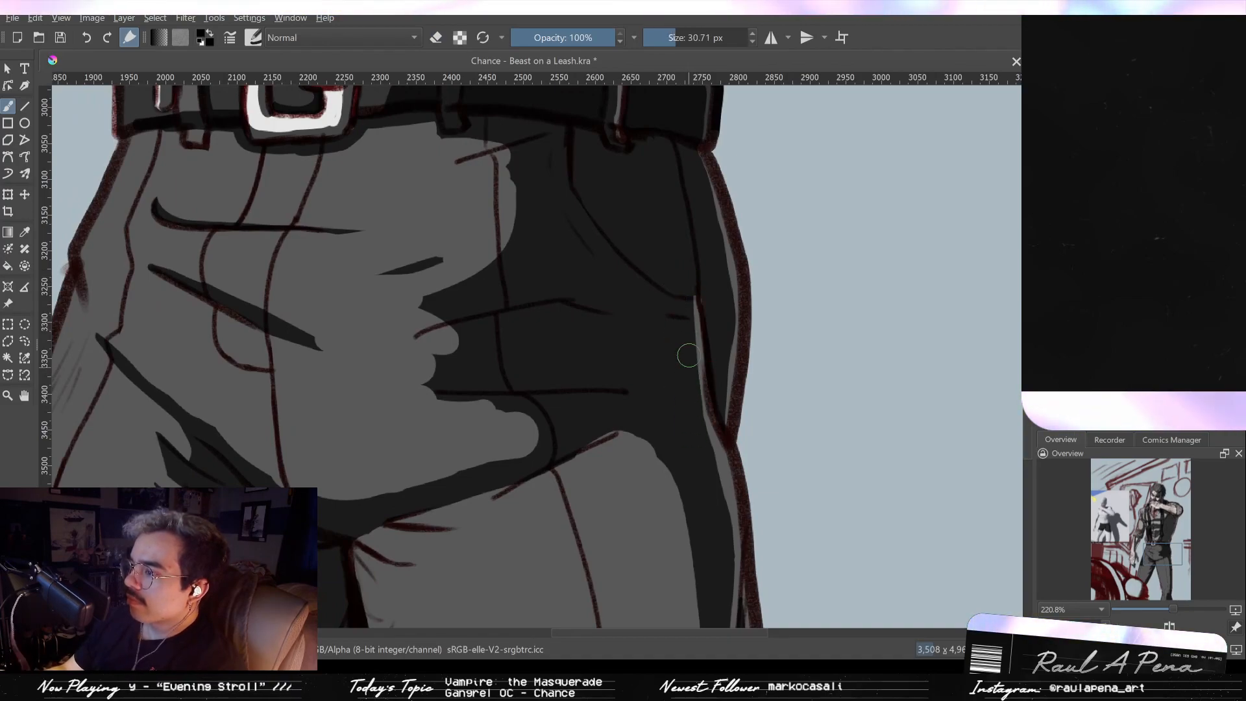
left_click_drag(693, 281, 706, 288)
Step: Try erasing a lit edge along the whole curved pocket opening at 14.15 px, thinning it with a 40.72 px brush
key("e")
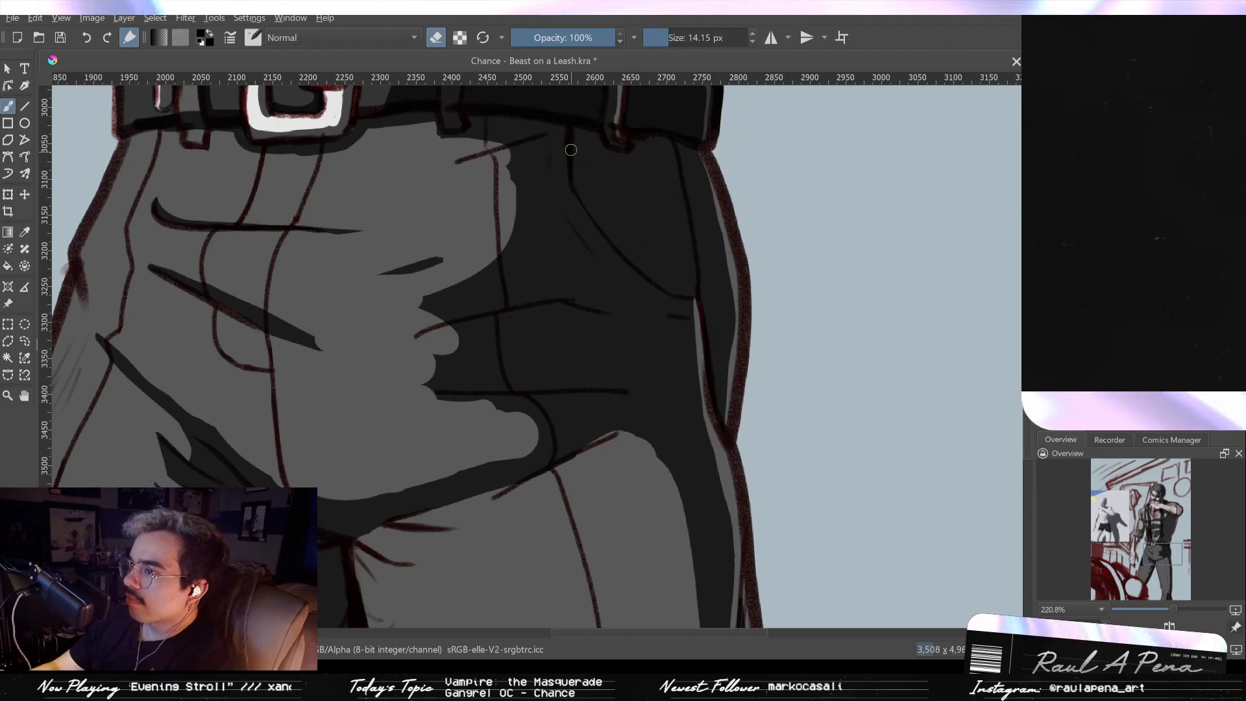
mouse_move(563, 146)
left_mouse_down()
mouse_move(619, 258)
mouse_move(691, 300)
mouse_move(630, 269)
left_mouse_up()
mouse_move(599, 202)
left_mouse_down()
mouse_move(629, 237)
mouse_move(606, 206)
left_mouse_up()
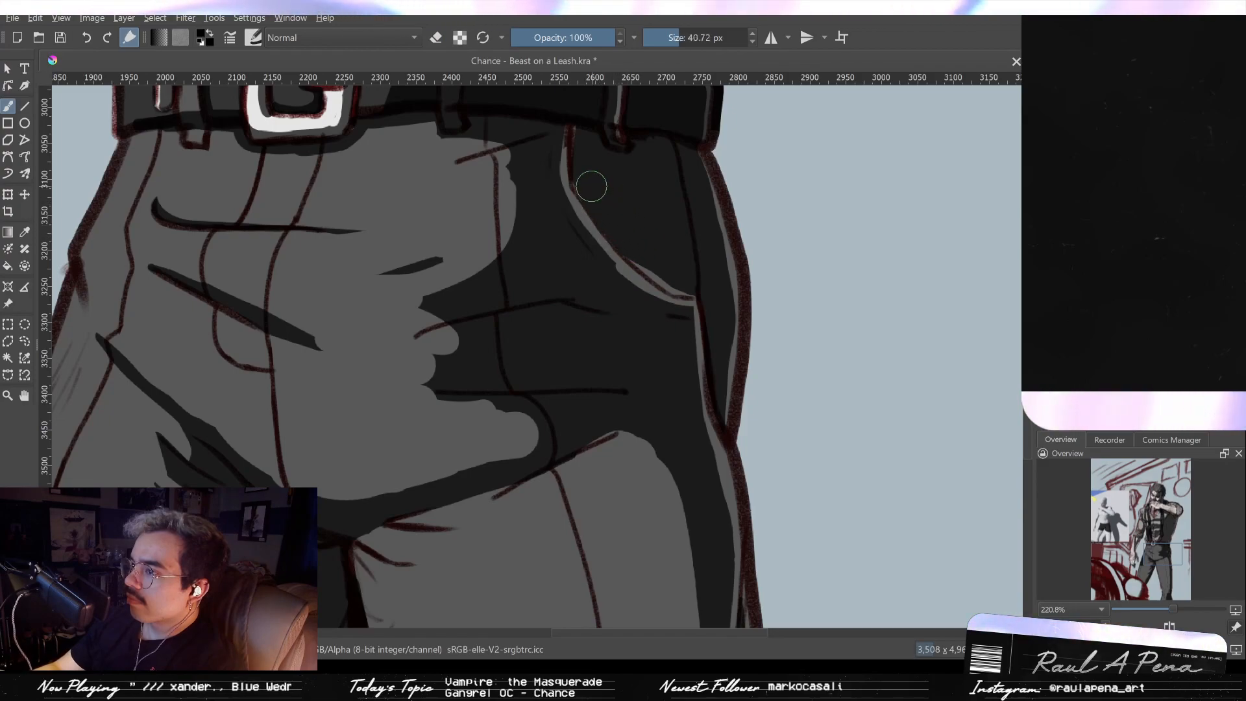
mouse_move(588, 134)
left_mouse_down()
mouse_move(584, 155)
mouse_move(660, 270)
left_mouse_up()
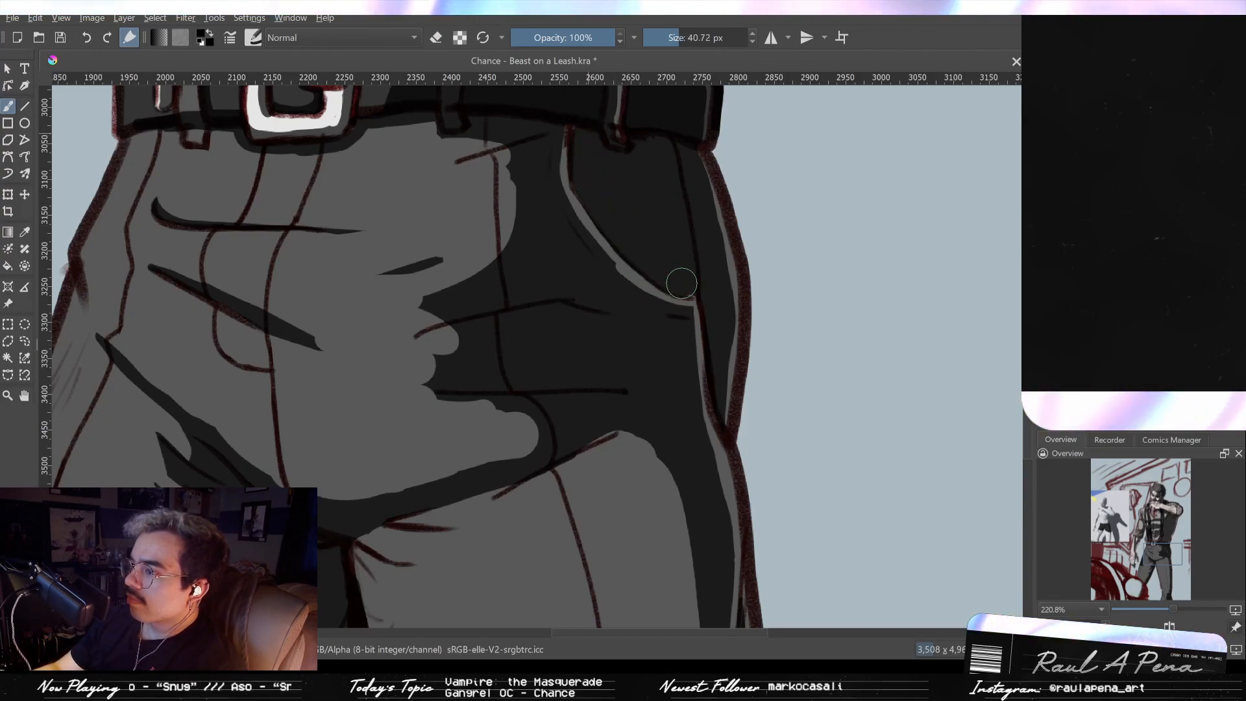
mouse_move(553, 191)
left_mouse_down()
mouse_move(596, 259)
mouse_move(656, 312)
left_mouse_up()
scroll(672, 383, "down", 1)
left_click_drag(672, 383, 653, 320)
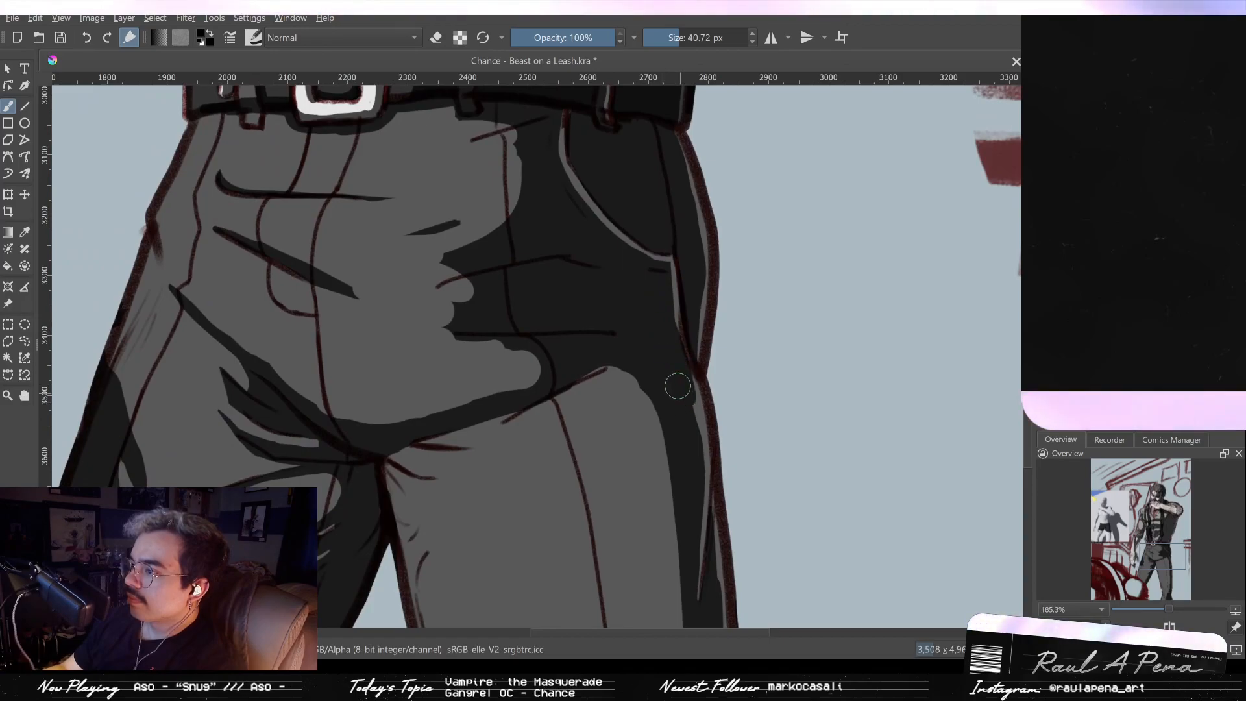
scroll(606, 357, "down", 2)
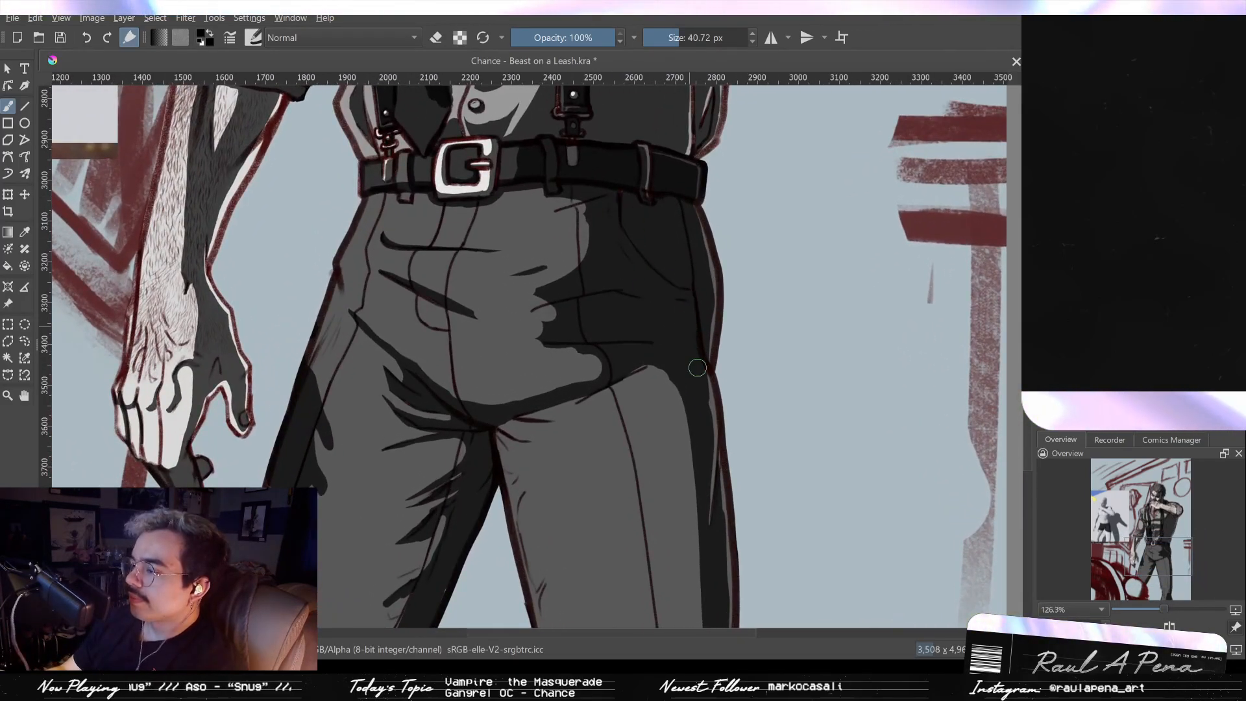
Step: Erase a thin lit edge along the upper part of the pocket opening at 5.42 px, tapering it with a 40.72 px brush
scroll(696, 358, "up", 3)
key("e")
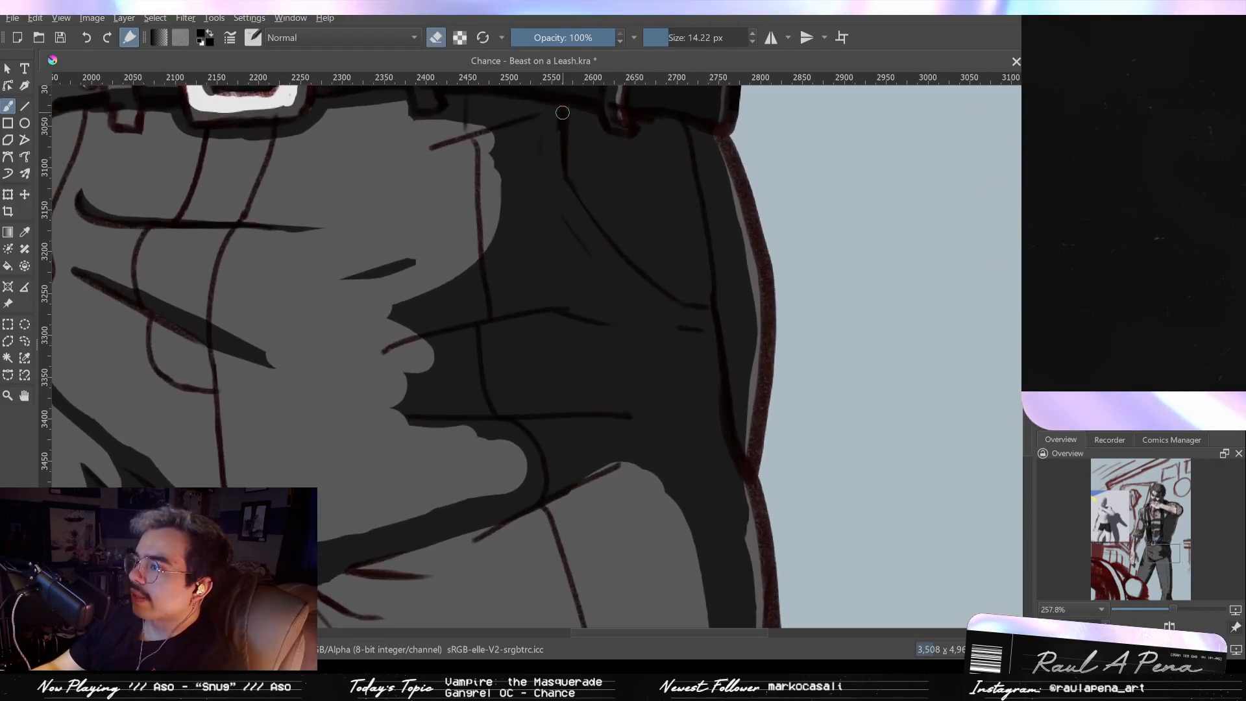
key("bracketleft")
mouse_move(559, 106)
left_mouse_down()
mouse_move(580, 220)
mouse_move(561, 180)
mouse_move(592, 229)
left_mouse_up()
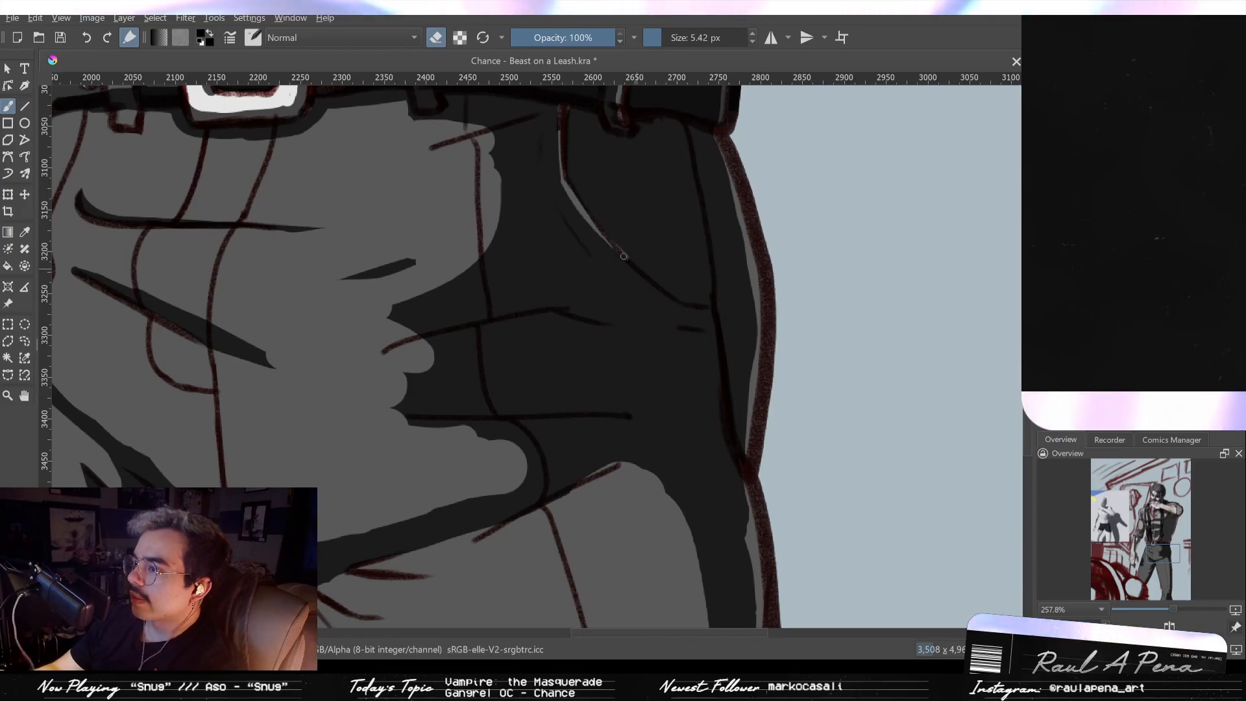
key("e")
mouse_move(645, 274)
left_mouse_down()
mouse_move(599, 235)
mouse_move(675, 329)
mouse_move(592, 208)
left_mouse_up()
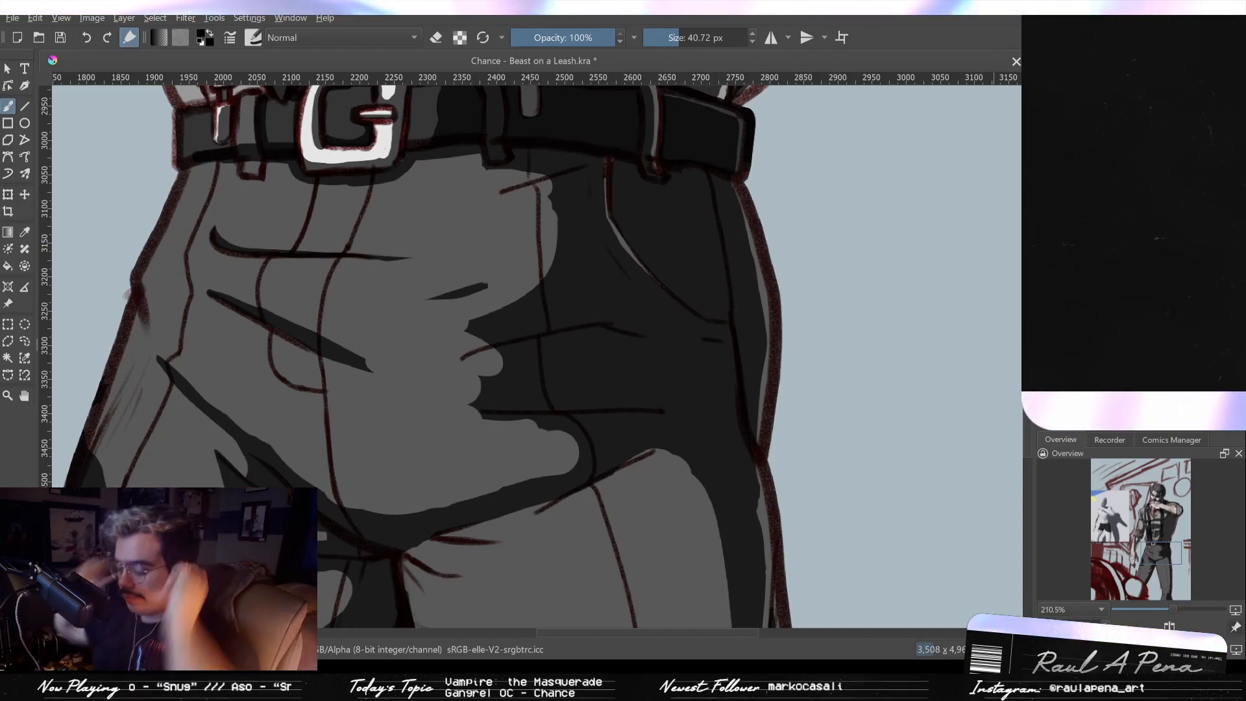
Step: Erase two lit bands into the hip shadow with a 50.05 px eraser, beneath the upper and lower horizontal fold lines
key("2")
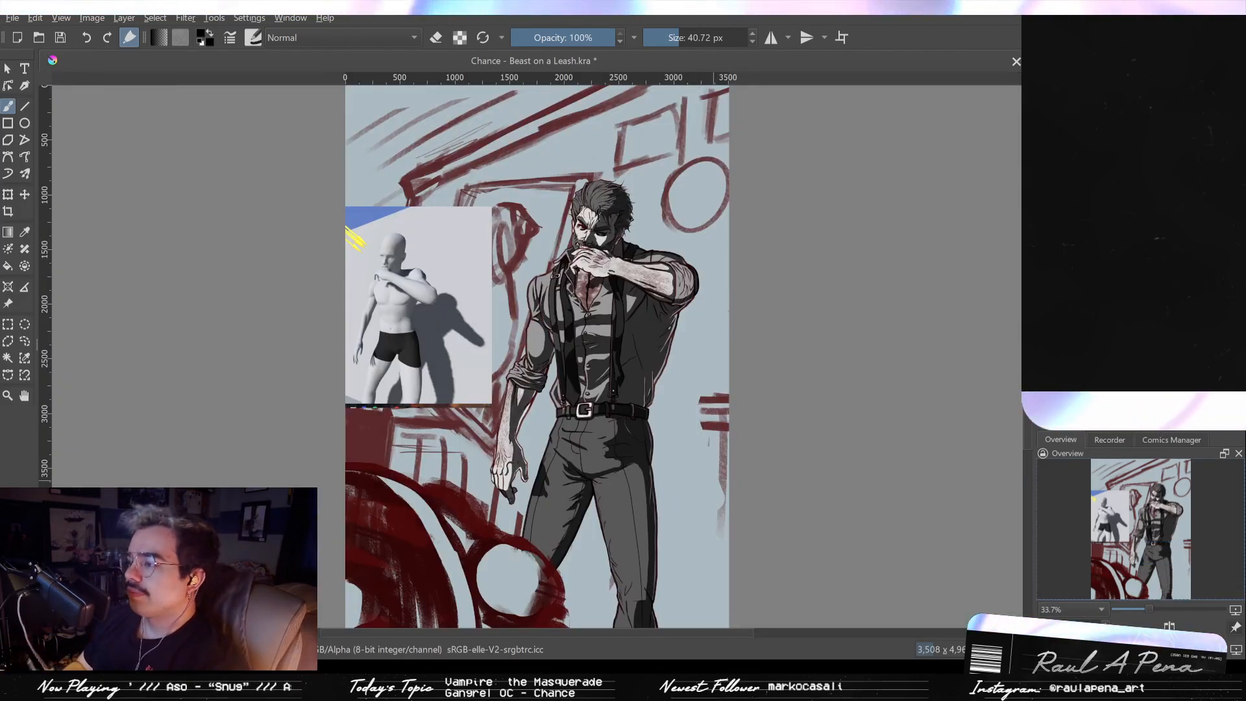
left_click_drag(701, 387, 702, 347)
mouse_move(539, 539)
left_mouse_down()
mouse_move(684, 328)
mouse_move(683, 392)
mouse_move(640, 384)
mouse_move(694, 386)
left_mouse_up()
key("e")
key("ctrl+z")
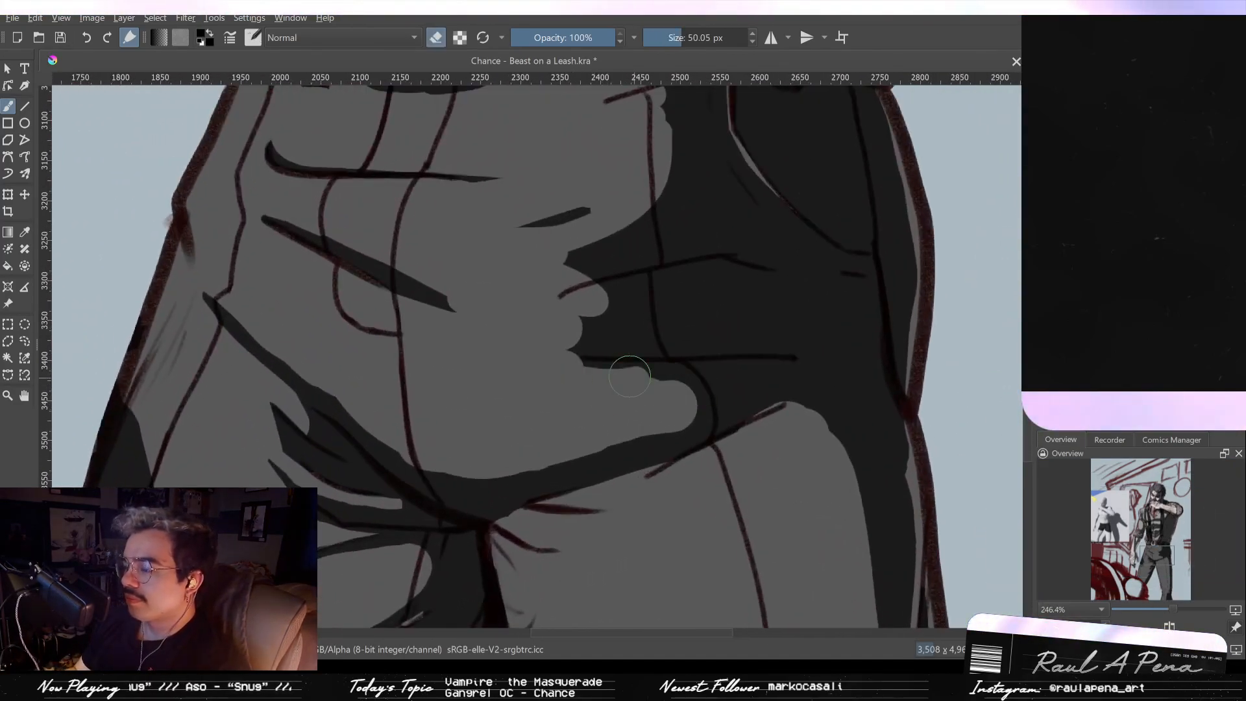
mouse_move(597, 379)
left_mouse_down()
mouse_move(687, 387)
mouse_move(652, 401)
mouse_move(695, 396)
mouse_move(680, 405)
mouse_move(724, 389)
left_mouse_up()
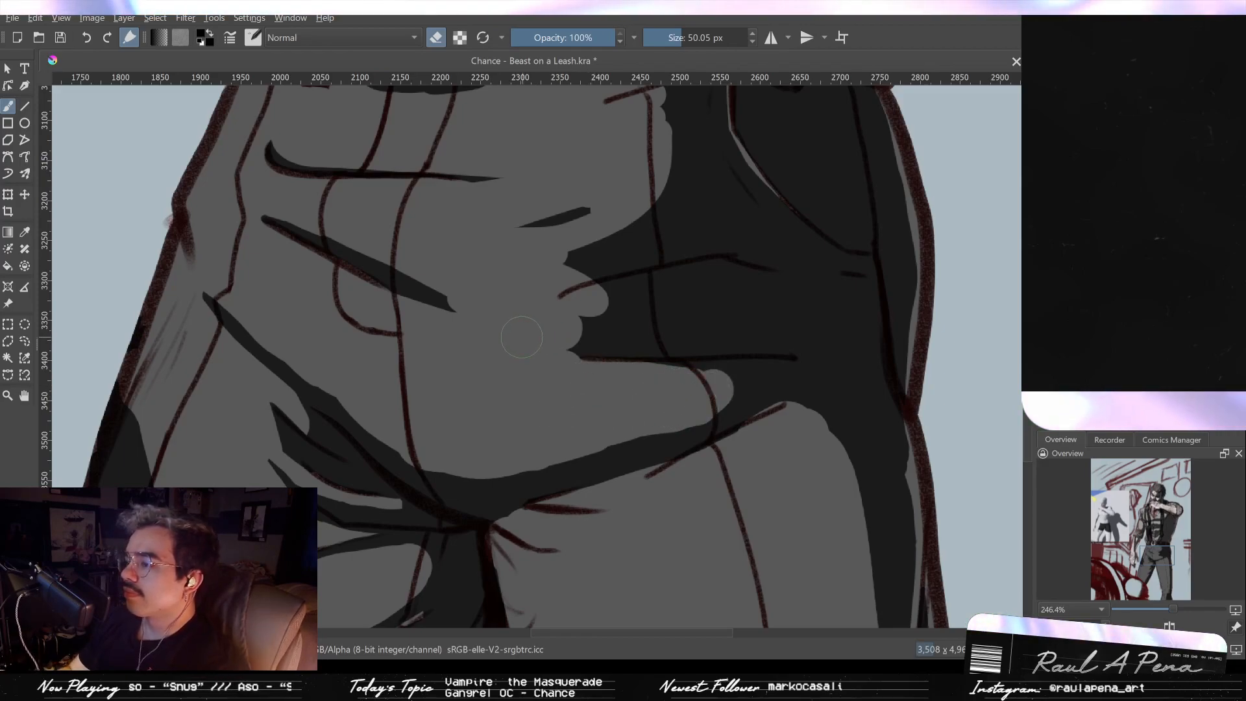
left_click_drag(580, 321, 707, 295)
left_click_drag(617, 289, 763, 285)
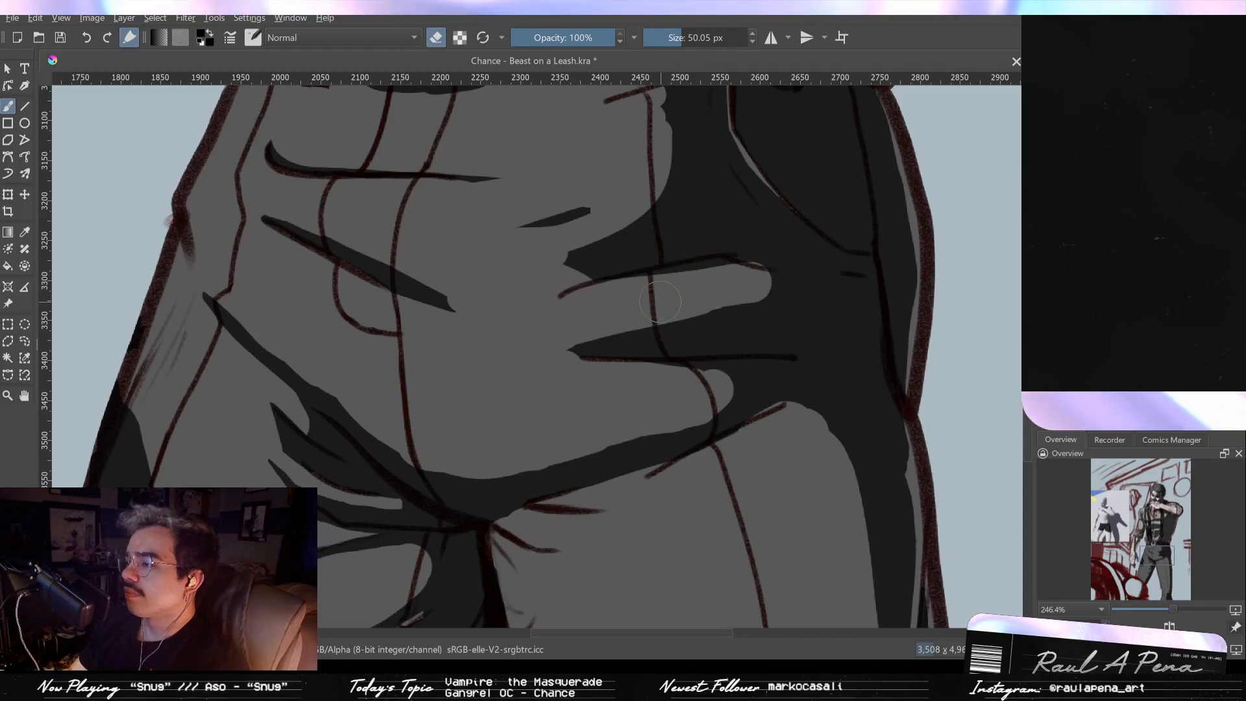
left_click_drag(642, 273, 714, 269)
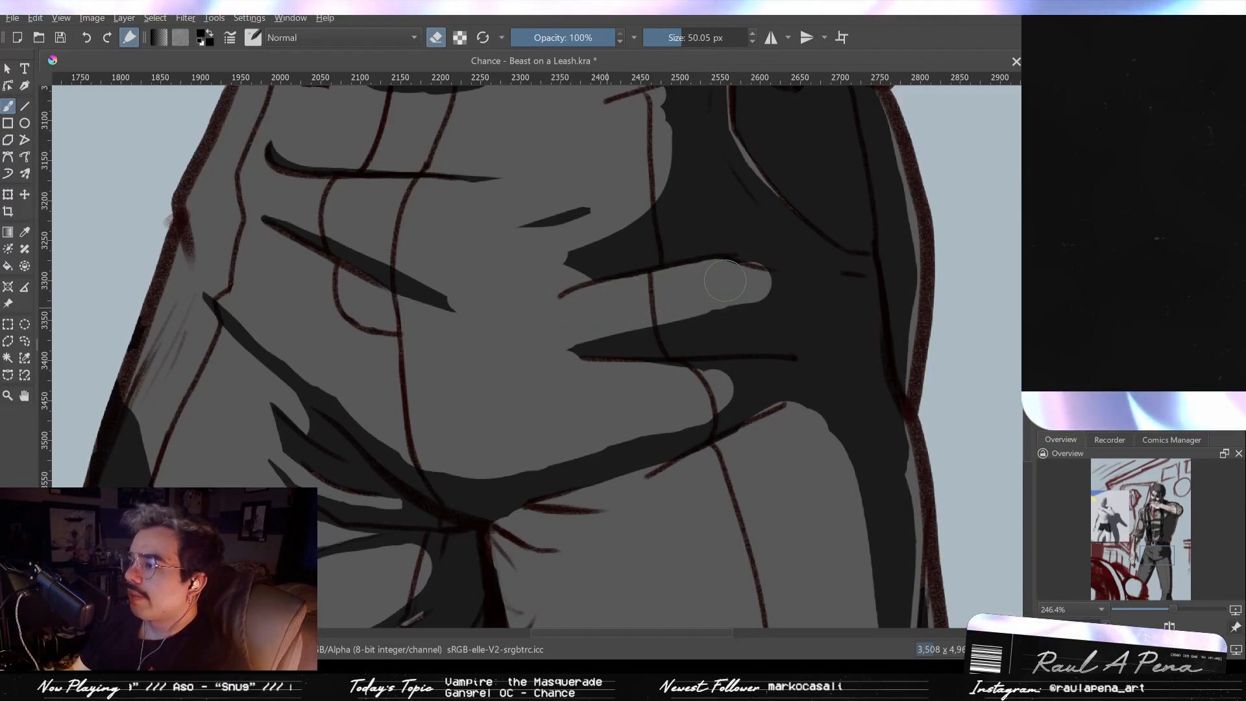
Step: Square off the upper lit band's inner end with a 40.72 px brush, and extend the shadow between the bands to a sharp tip
key("e")
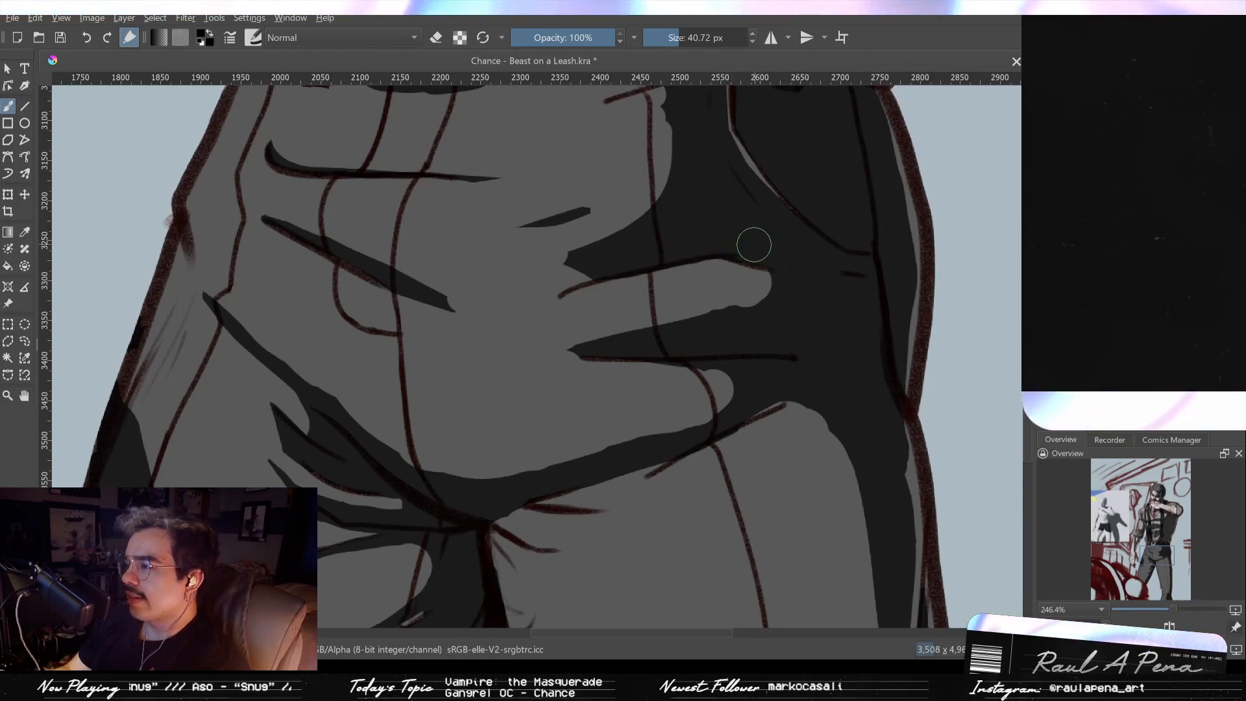
left_click_drag(742, 331, 655, 340)
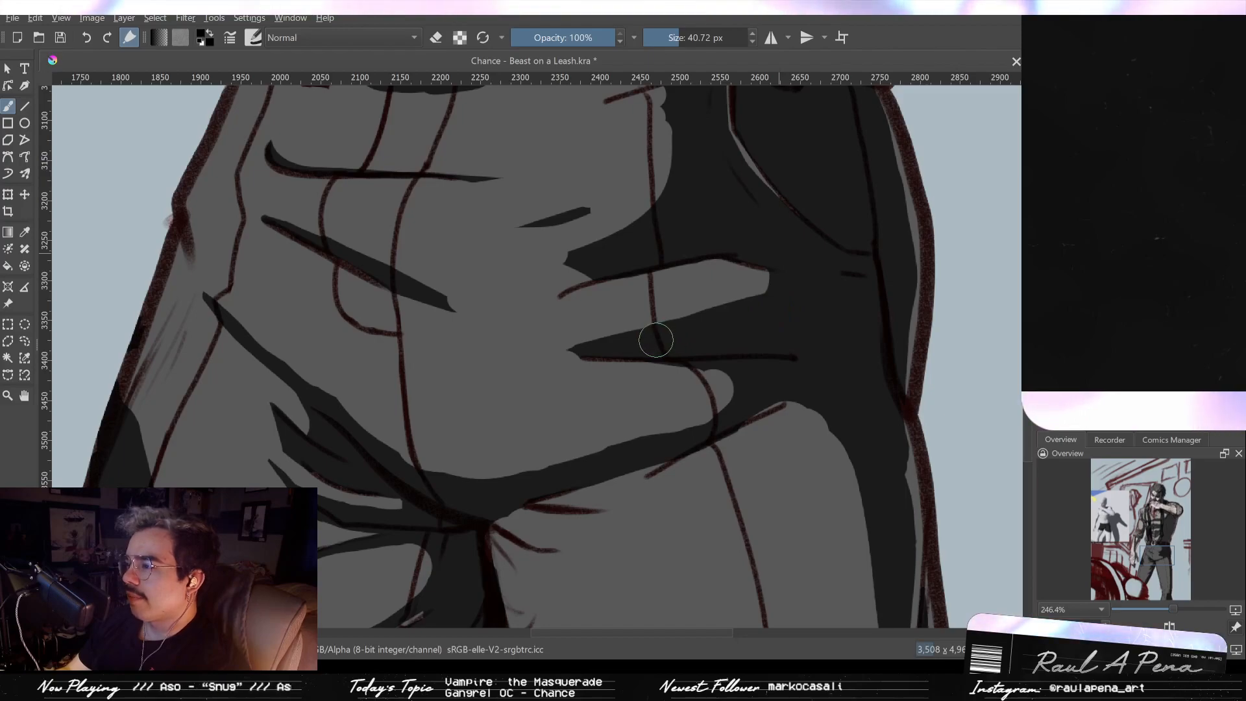
key("e")
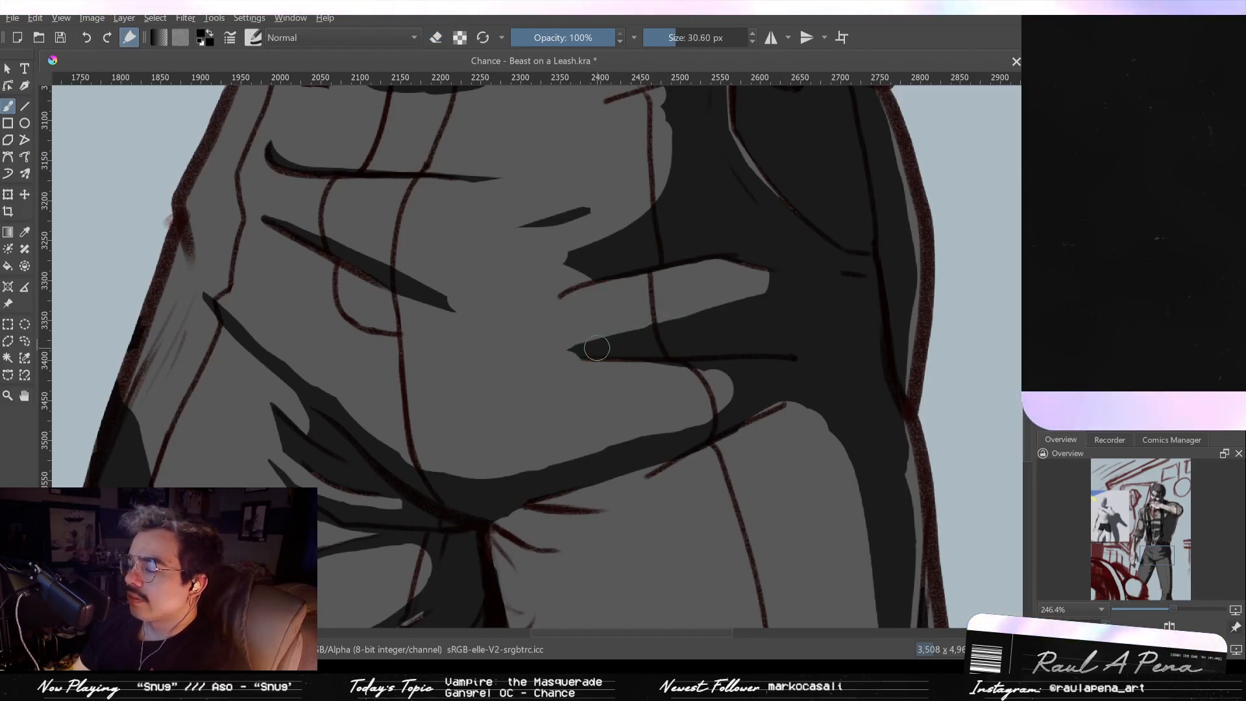
mouse_move(586, 350)
left_mouse_down("shift")
mouse_move(569, 351)
mouse_move(579, 354)
left_mouse_up("shift")
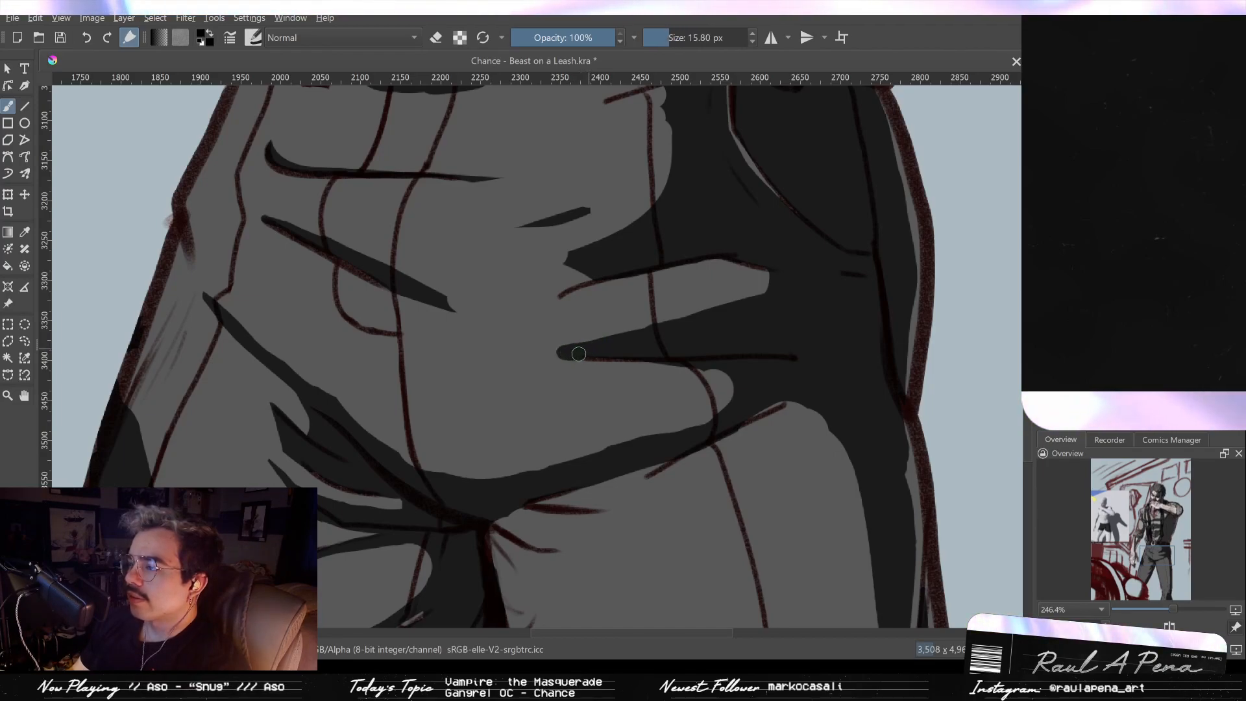
key("e")
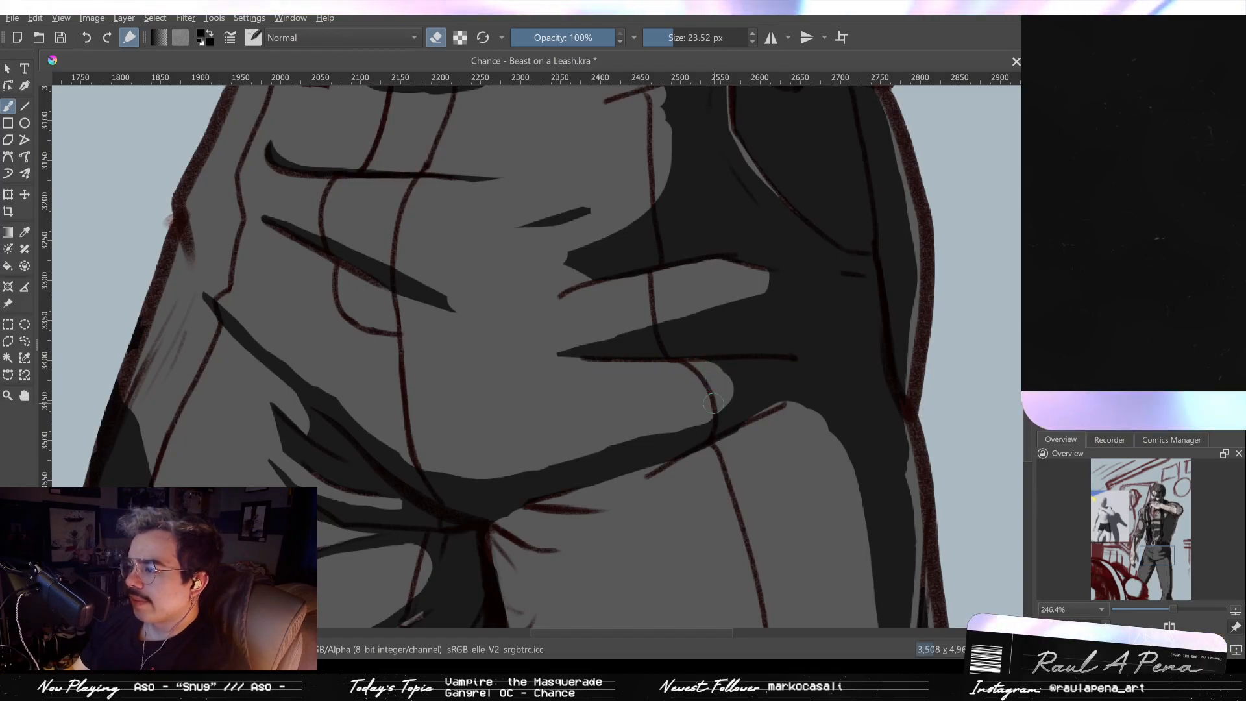
Step: Paint a straighter, wider shadow edge down the outer thigh from the hip crease with a 42.37 px brush, redoing the stroke until it fits
scroll(713, 403, "down", 2)
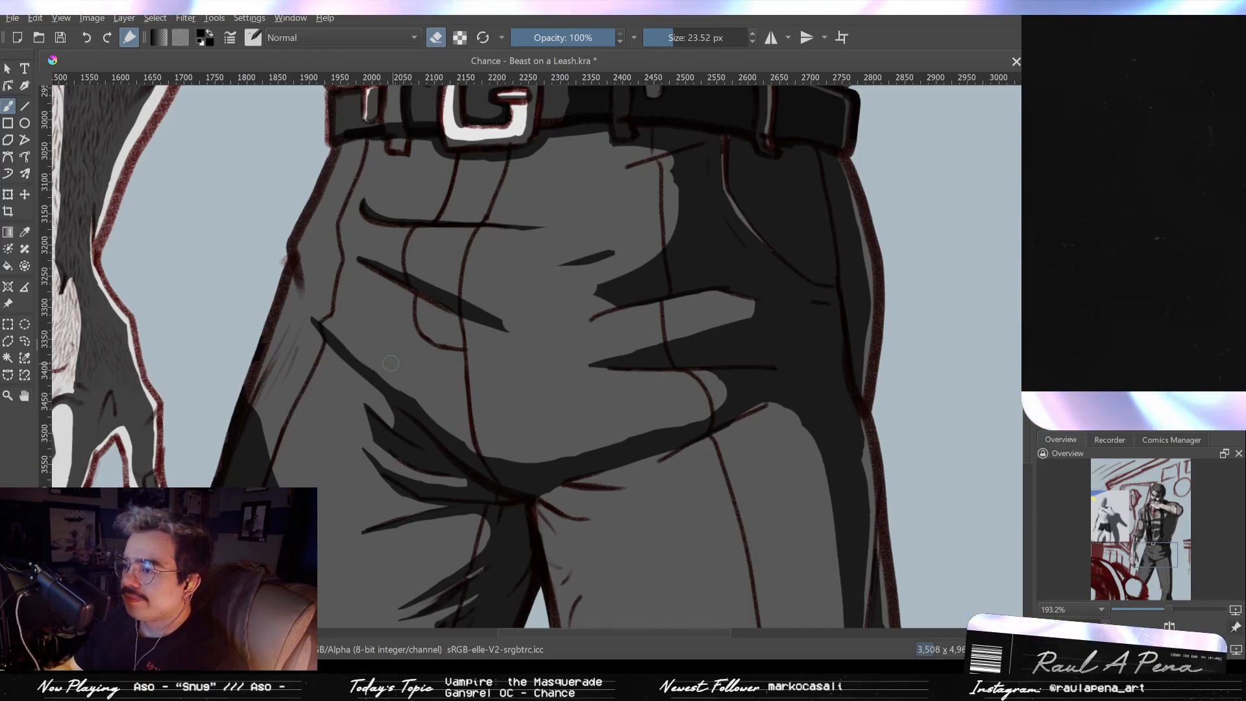
left_click_drag(467, 412, 462, 353)
left_click_drag(522, 318, 586, 234)
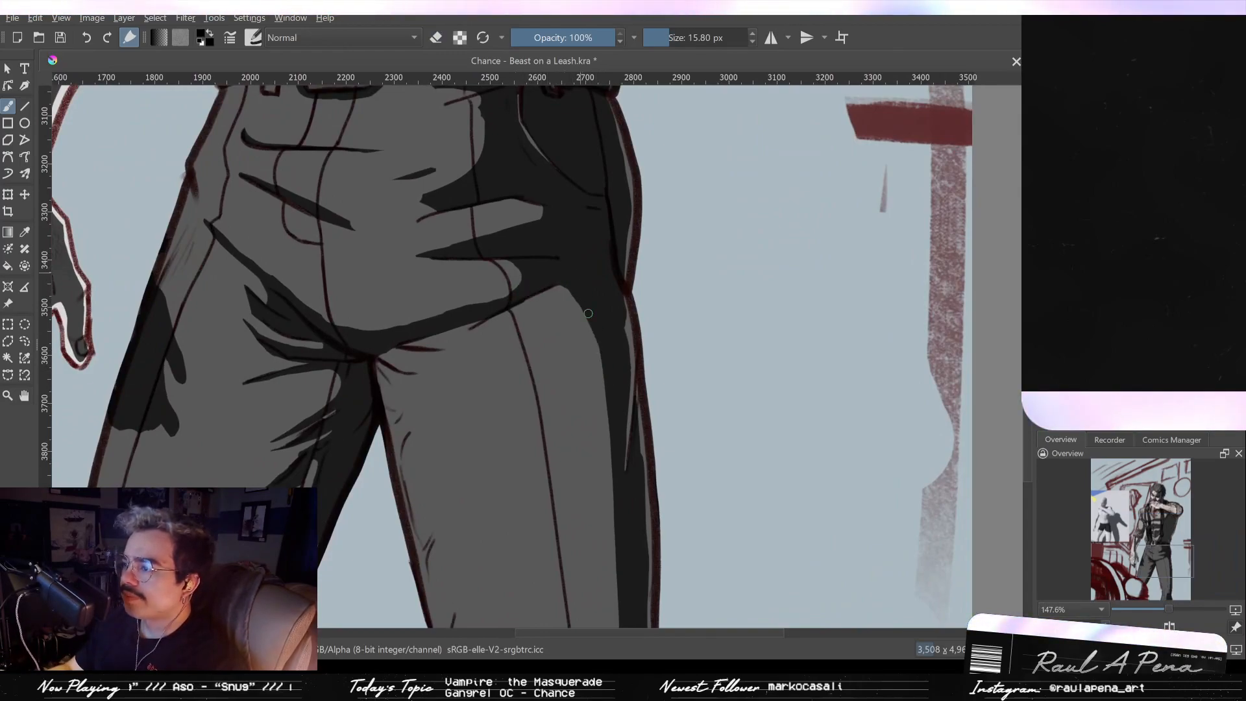
left_click_drag(569, 273, 612, 490)
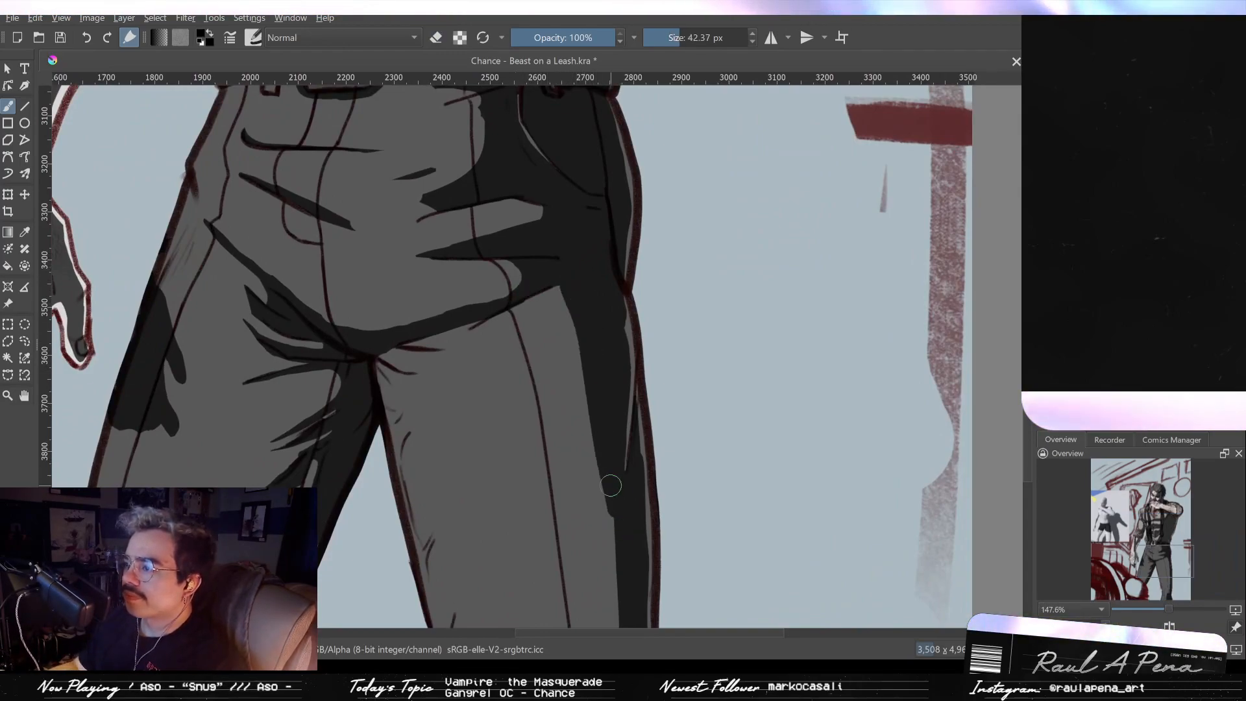
key("ctrl+z")
left_click_drag(564, 277, 614, 432)
key("ctrl+z")
mouse_move(565, 273)
left_mouse_down()
mouse_move(616, 407)
mouse_move(625, 480)
left_mouse_up()
key("ctrl+z")
left_click_drag(570, 264, 616, 506)
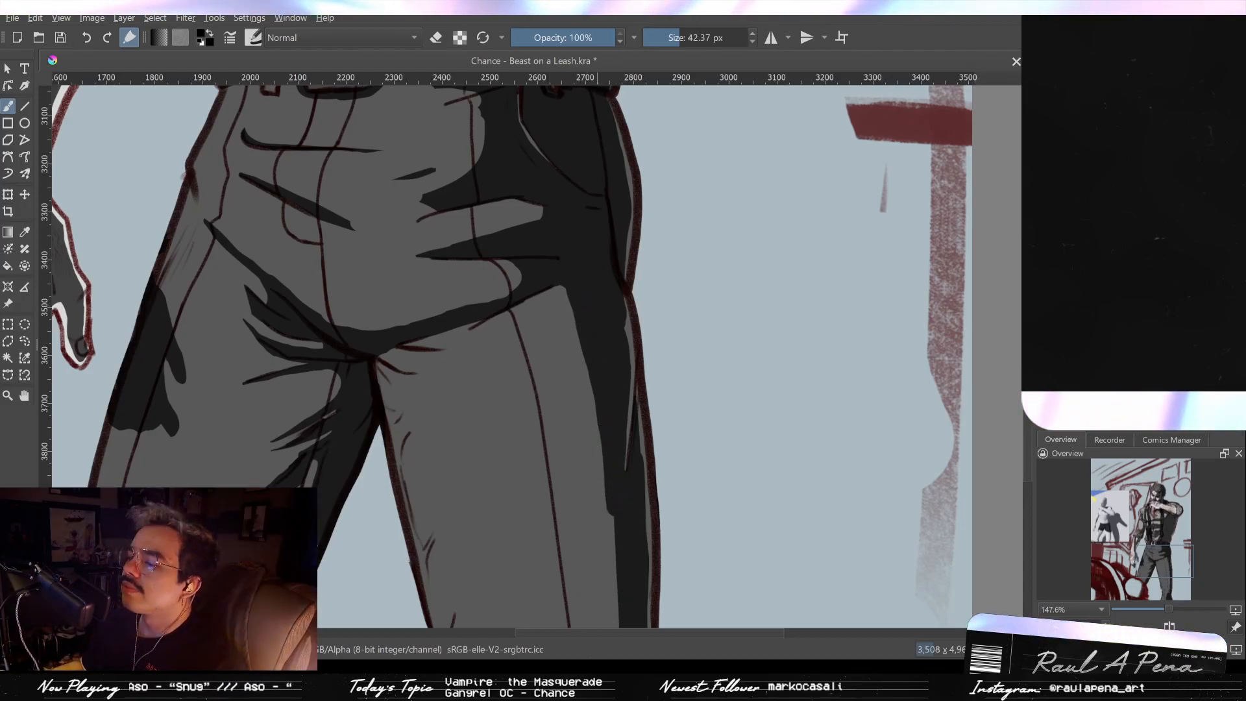
Step: Smooth the lower end of the outer thigh shadow's inner edge with a 62.40 px eraser
left_click_drag(584, 447, 584, 339)
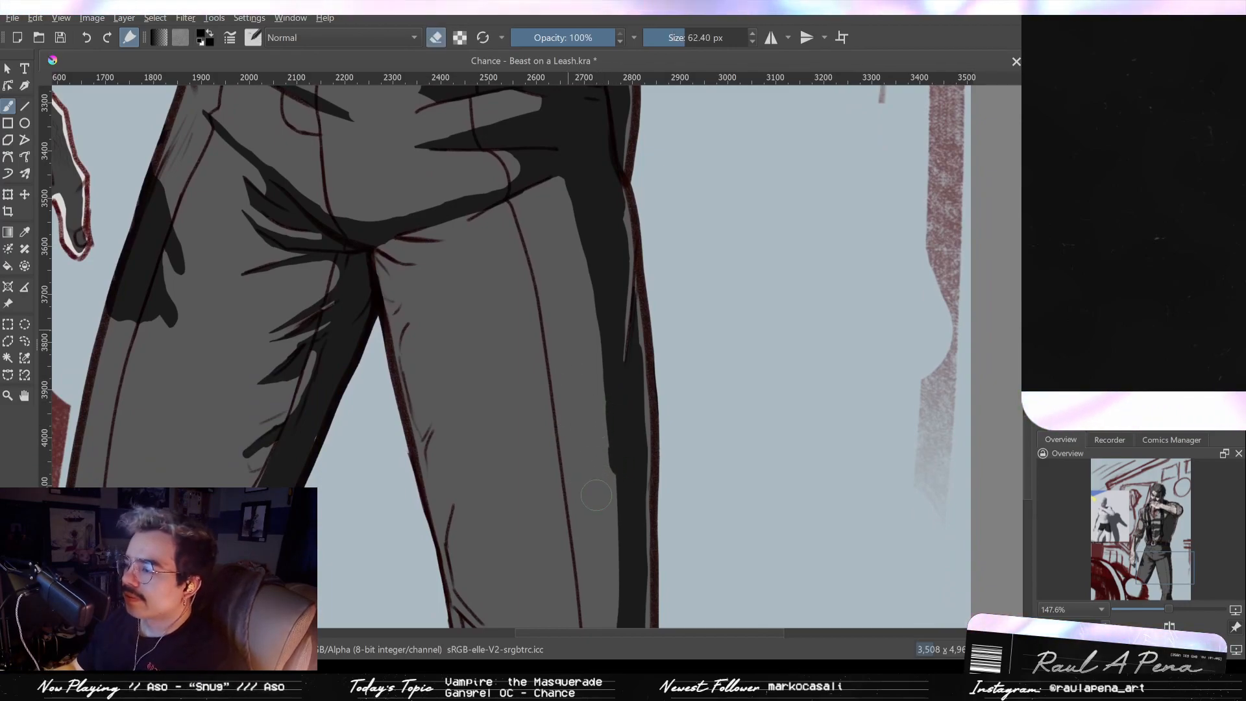
left_click_drag(597, 486, 598, 373)
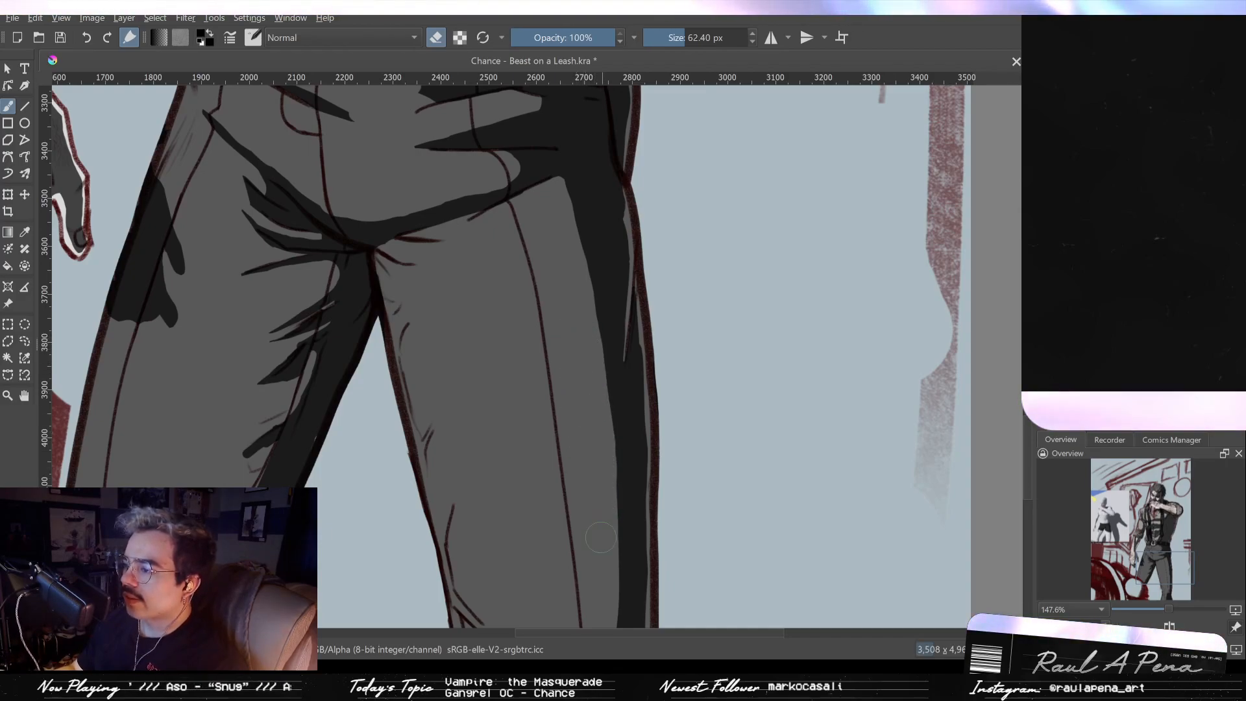
left_click_drag(575, 429, 613, 447)
Step: Fill shadow beneath the crease between crotch and hip with a 42.37 px brush, and trim its lower edge with a 62.40 px eraser
mouse_move(509, 321)
left_mouse_down()
mouse_move(492, 281)
mouse_move(498, 232)
mouse_move(486, 242)
mouse_move(555, 221)
left_mouse_up()
key("e")
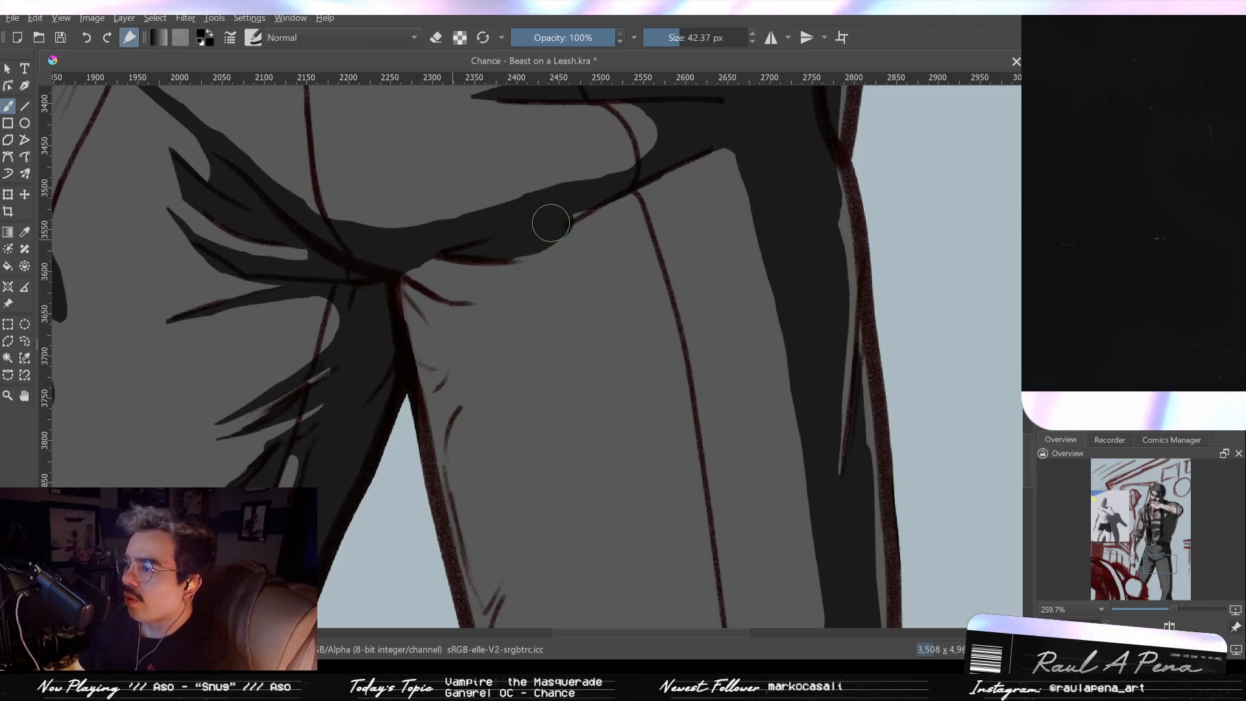
key("e")
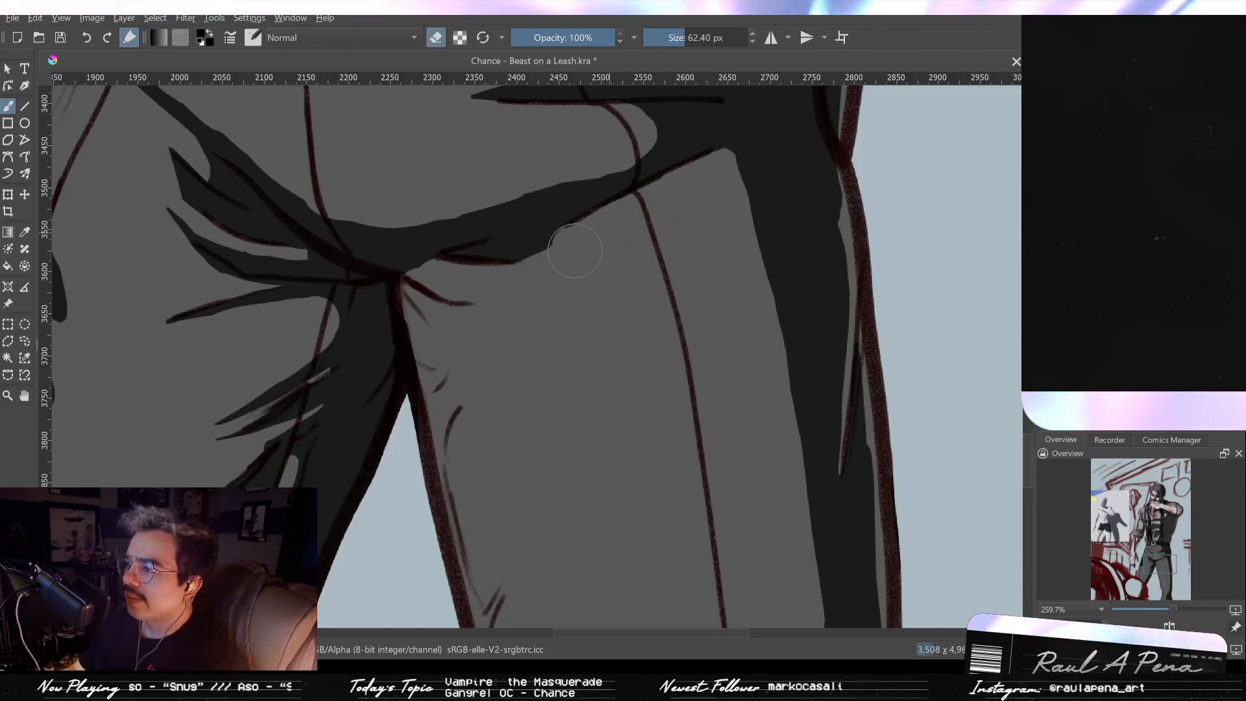
left_click_drag(546, 266, 524, 292)
key("ctrl+z")
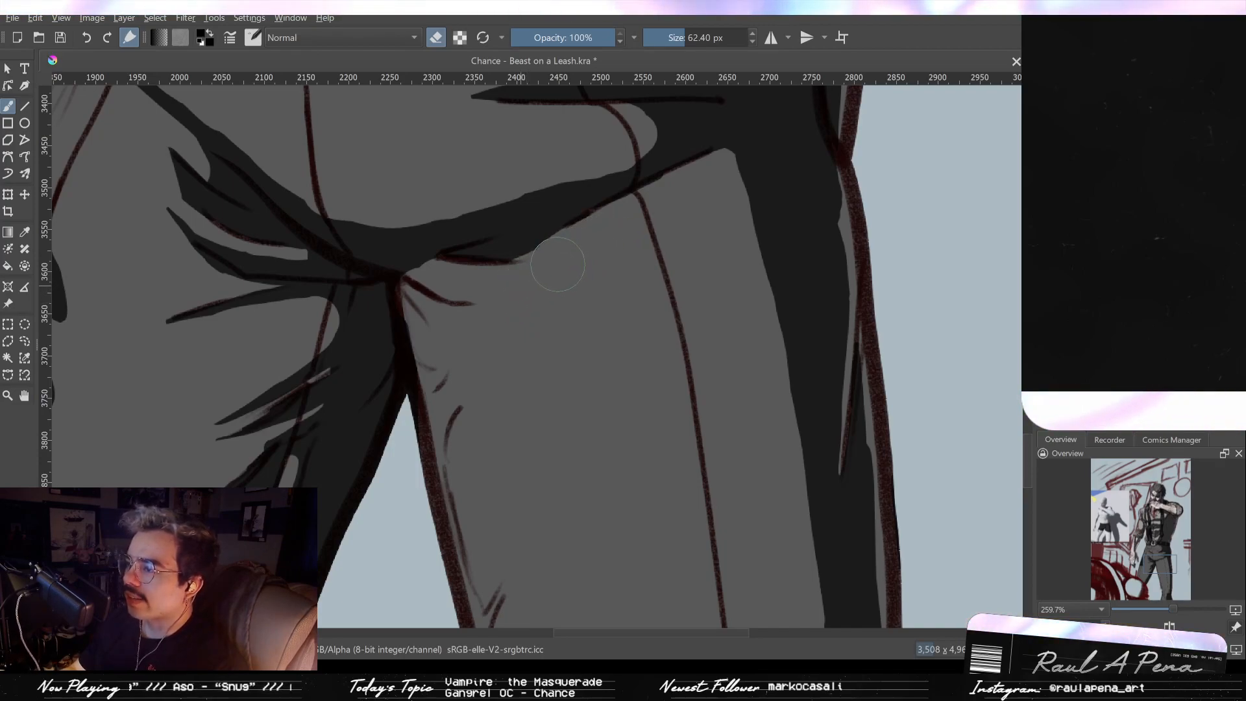
Step: Paint small tapering shadow wrinkles radiating from the crotch onto the inner thigh with a 10.28 px brush
key("e")
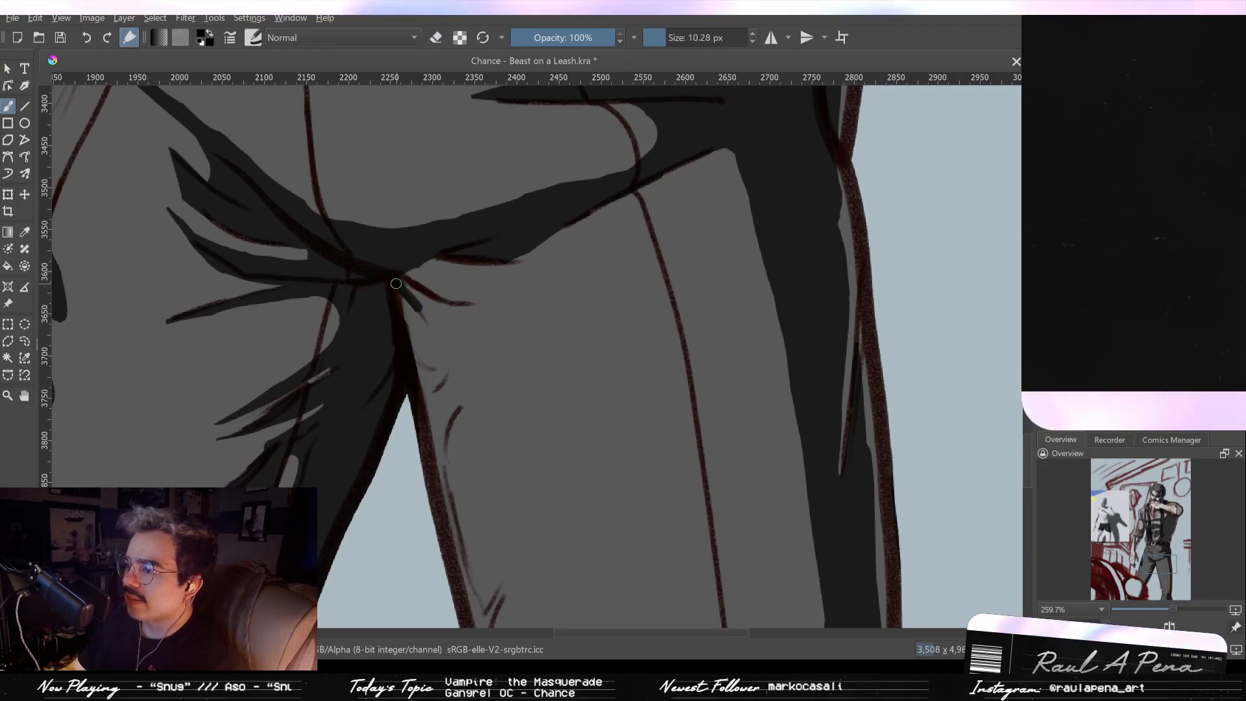
left_click_drag(409, 285, 411, 287)
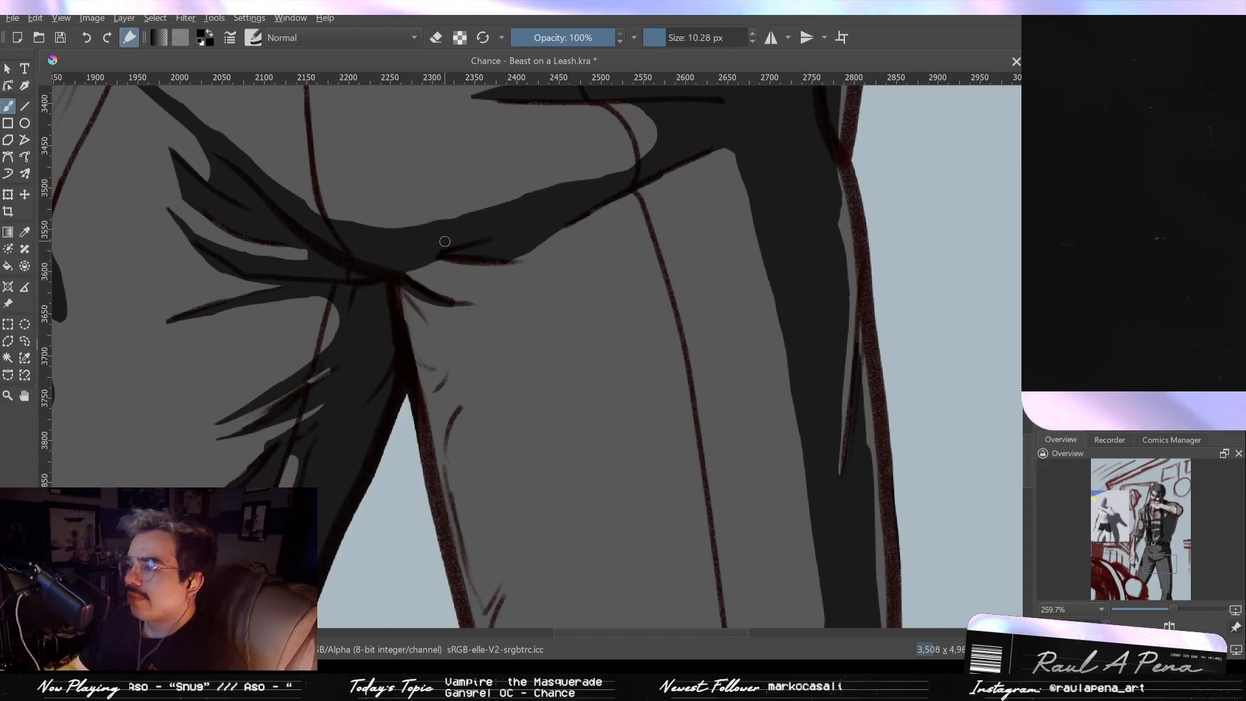
key("e")
mouse_move(477, 288)
left_mouse_down()
mouse_move(445, 284)
mouse_move(473, 295)
left_mouse_up()
key("e")
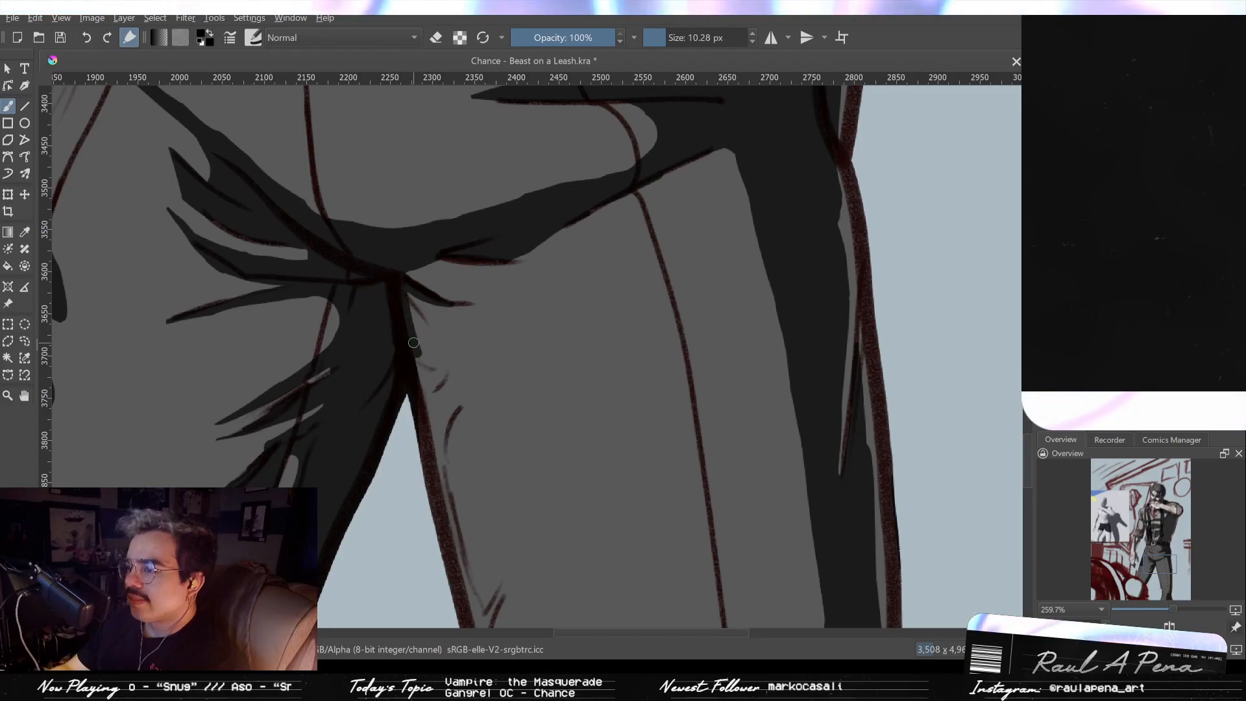
left_click_drag(417, 311, 451, 333)
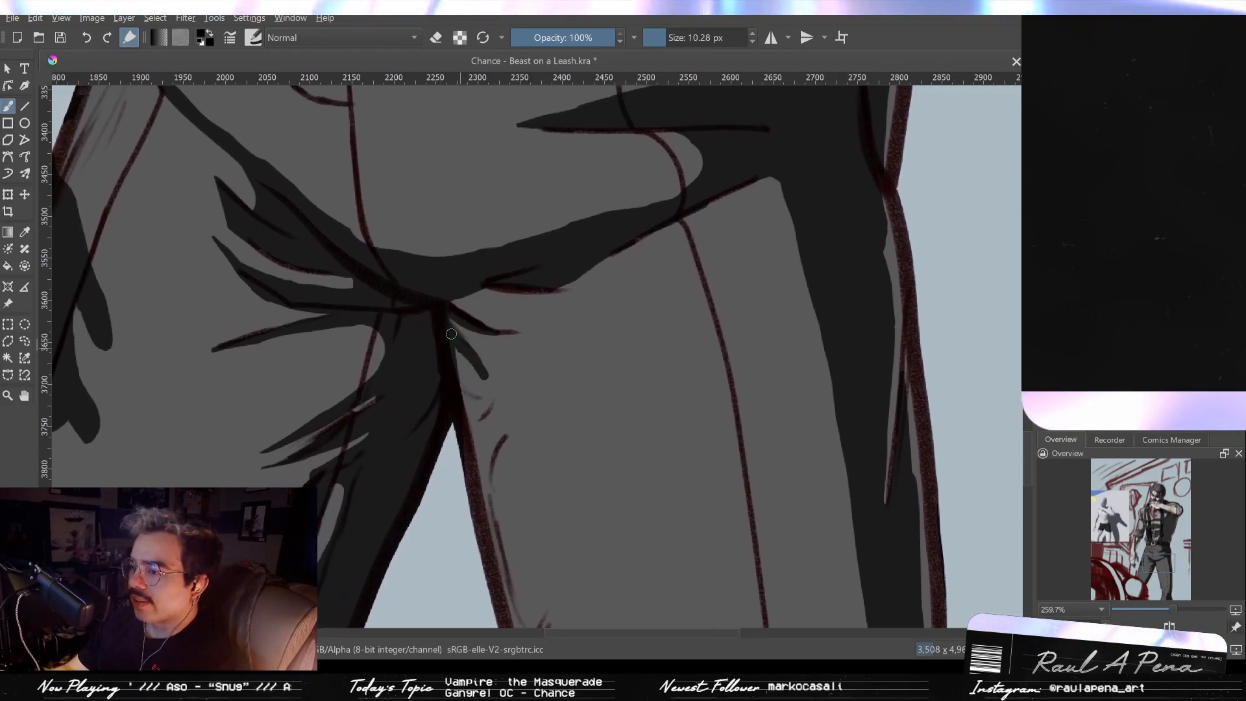
Step: Taper the short inner-thigh wrinkle below the crotch with a 21.87 px eraser and paint a small fold shadow beneath it with a 10.28 px brush
key("e")
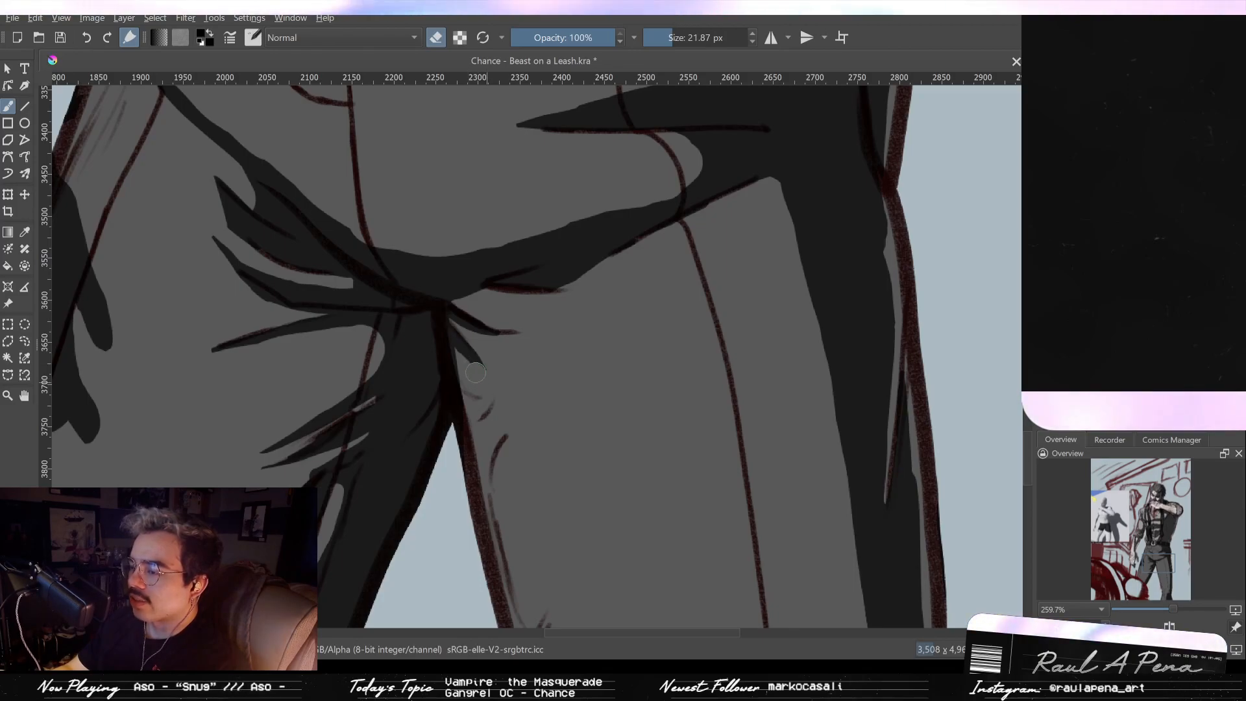
left_click_drag(447, 342, 463, 414)
mouse_move(459, 349)
left_mouse_down()
mouse_move(480, 463)
mouse_move(467, 264)
mouse_move(455, 287)
mouse_move(466, 324)
left_mouse_up()
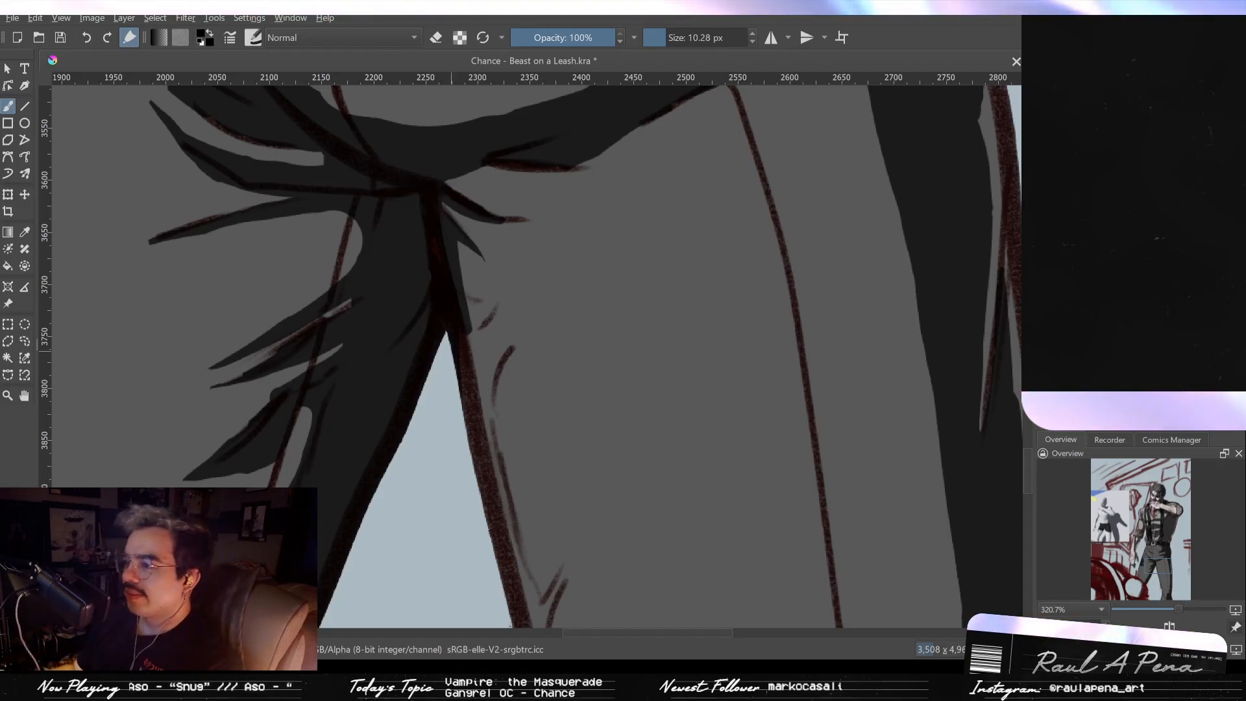
mouse_move(493, 309)
left_mouse_down()
mouse_move(466, 330)
mouse_move(470, 303)
mouse_move(493, 306)
left_mouse_up()
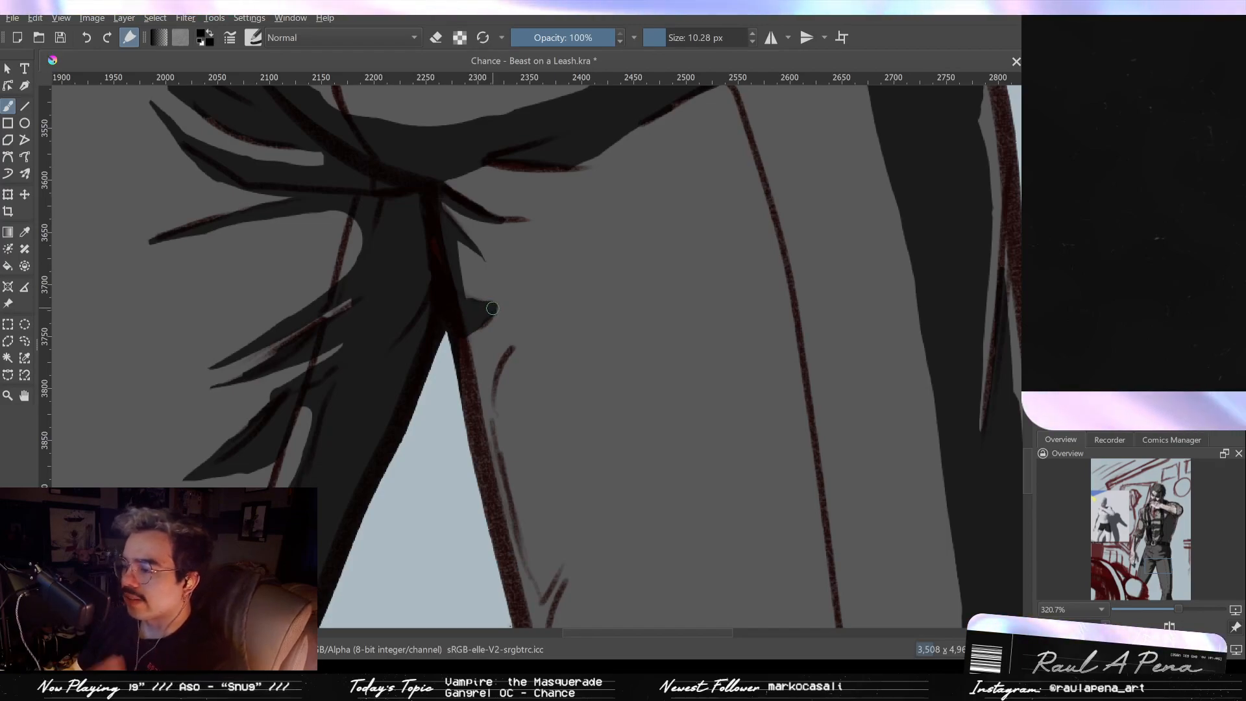
key("e")
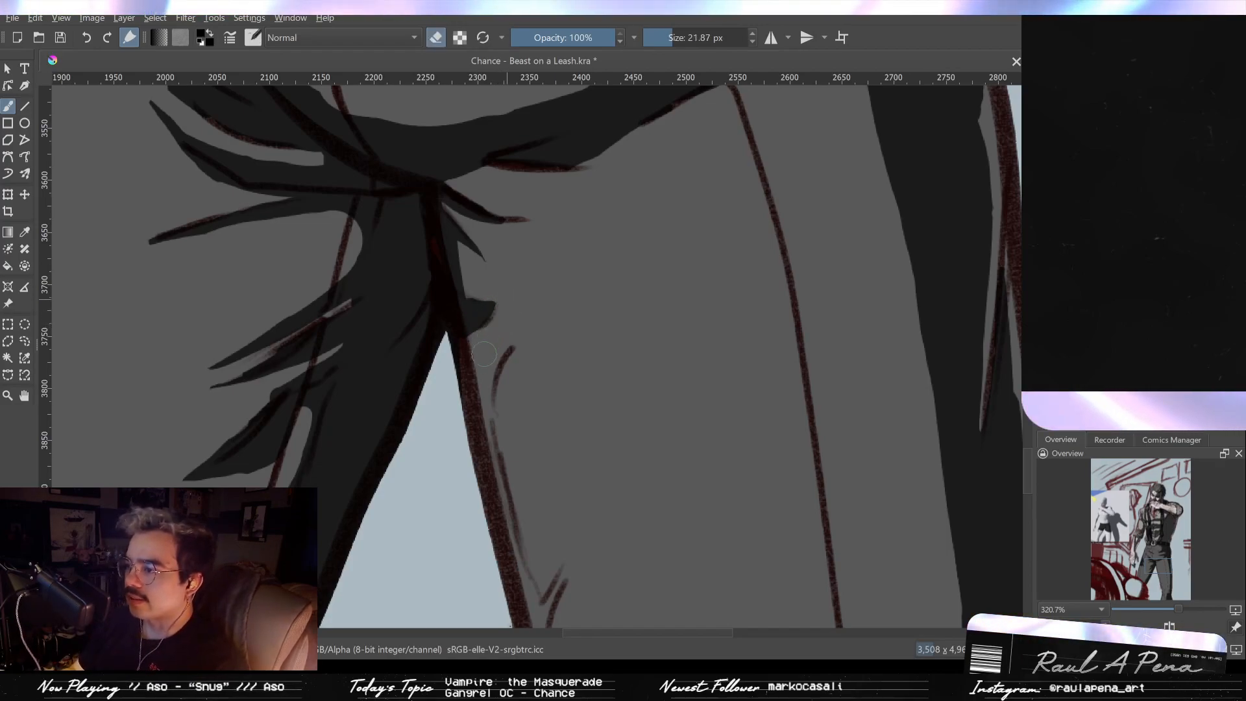
Step: Compare the trousers' shadows around the crotch and thighs with the cast shadow on the reference figure
scroll(483, 354, "down", 2, "ctrl")
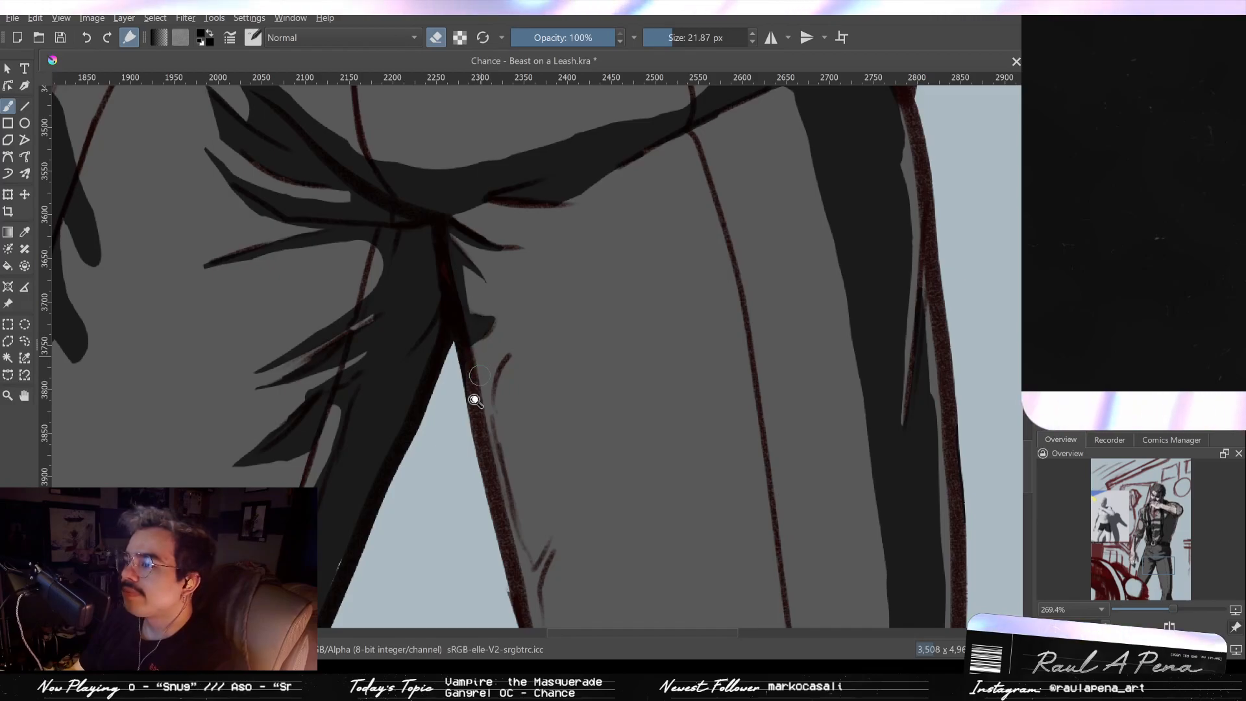
scroll(480, 390, "down", 4, "ctrl")
scroll(486, 390, "up", 4, "ctrl")
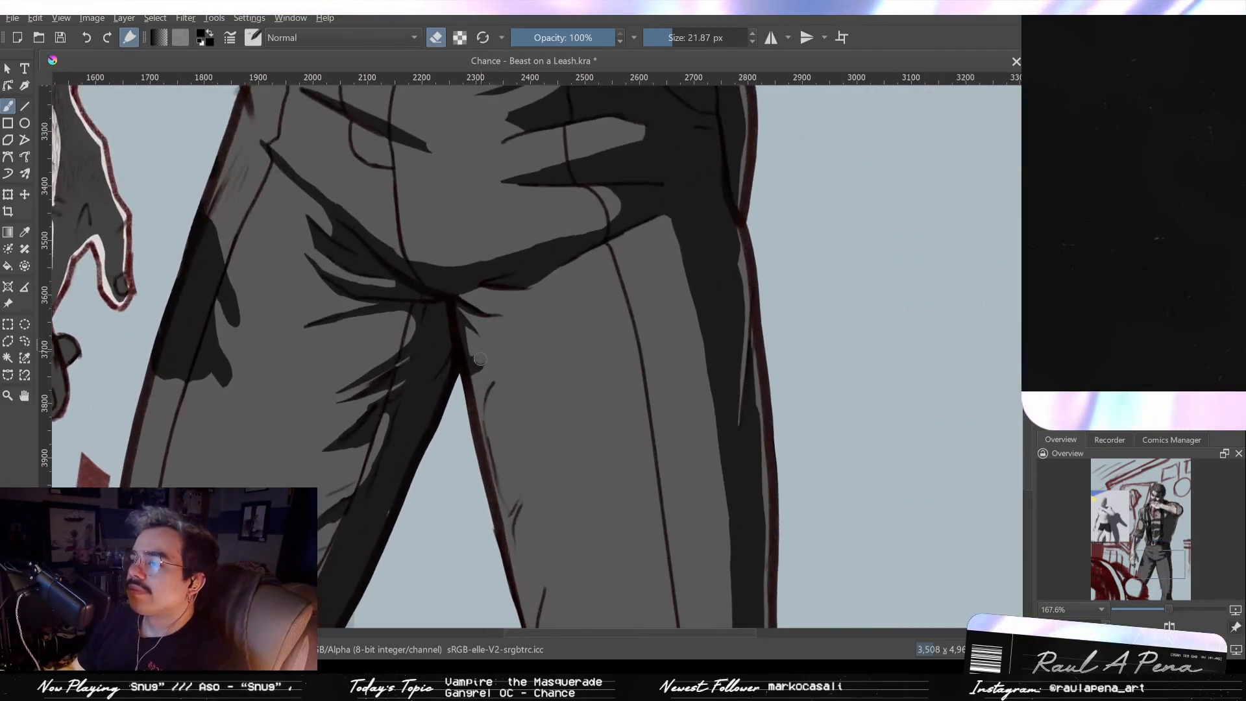
scroll(483, 403, "down", 5, "ctrl")
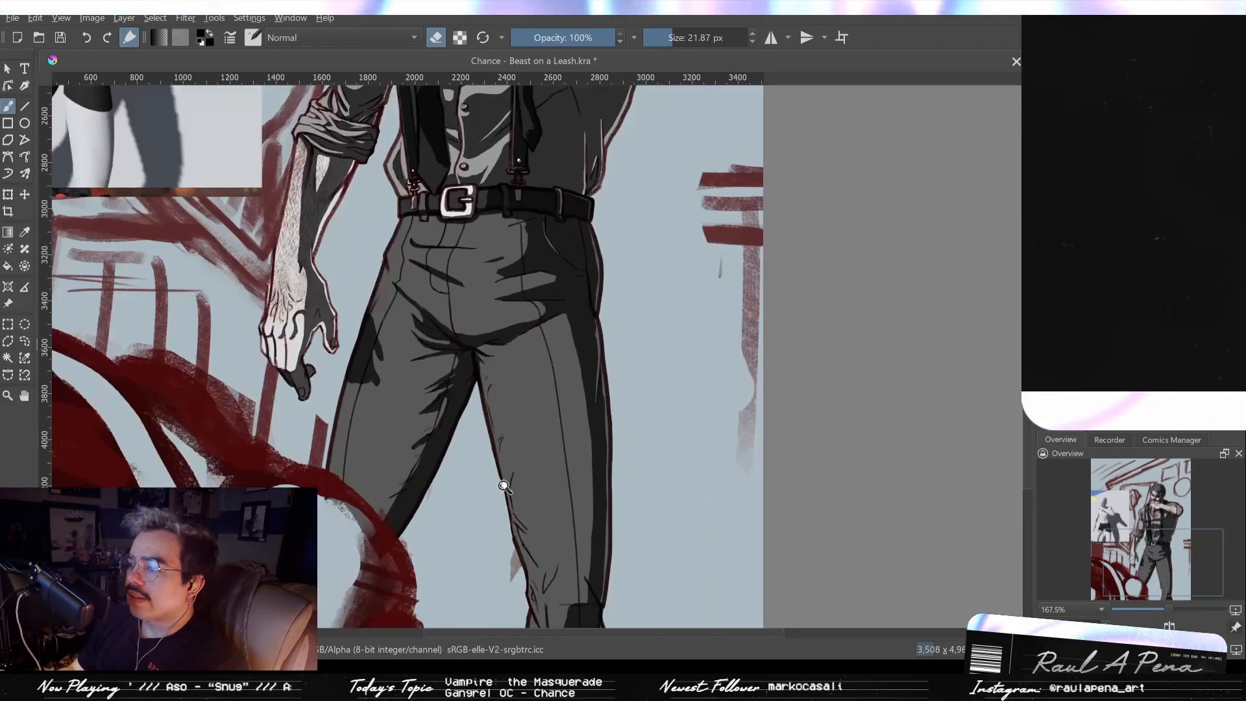
left_click_drag(495, 351, 544, 470)
scroll(191, 298, "up", 8, "ctrl")
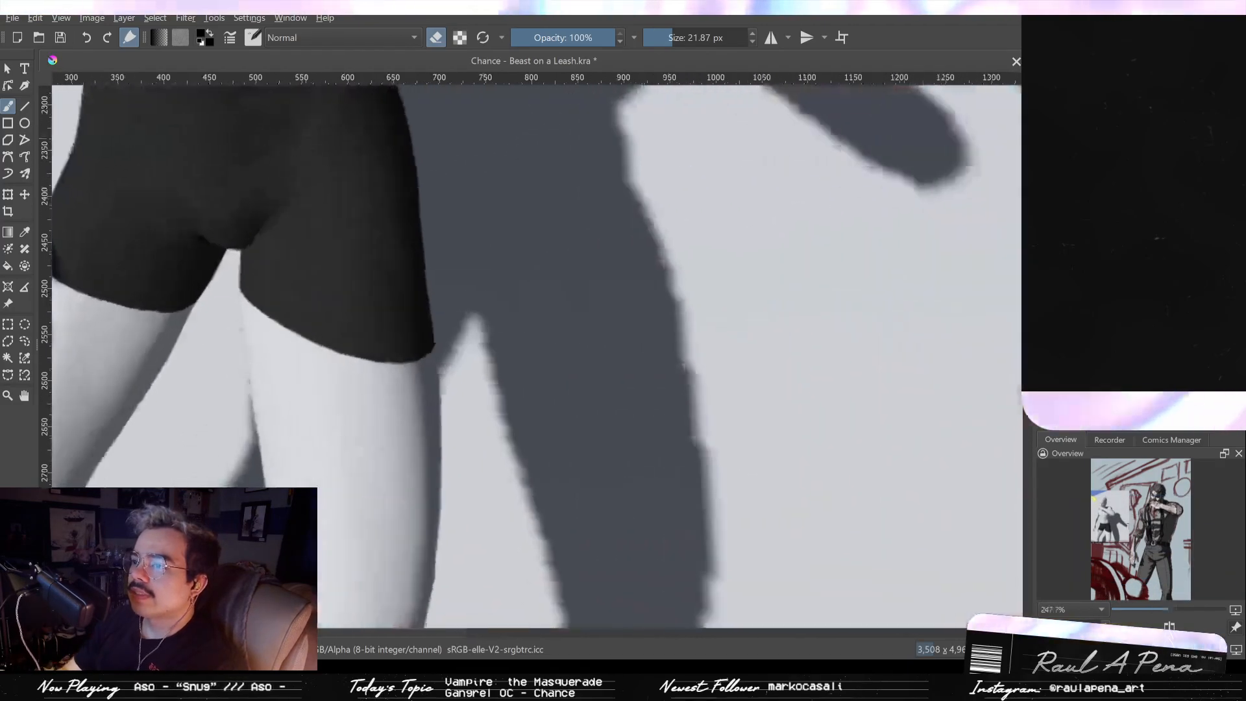
scroll(364, 220, "down", 6, "ctrl")
scroll(669, 338, "up", 4, "ctrl")
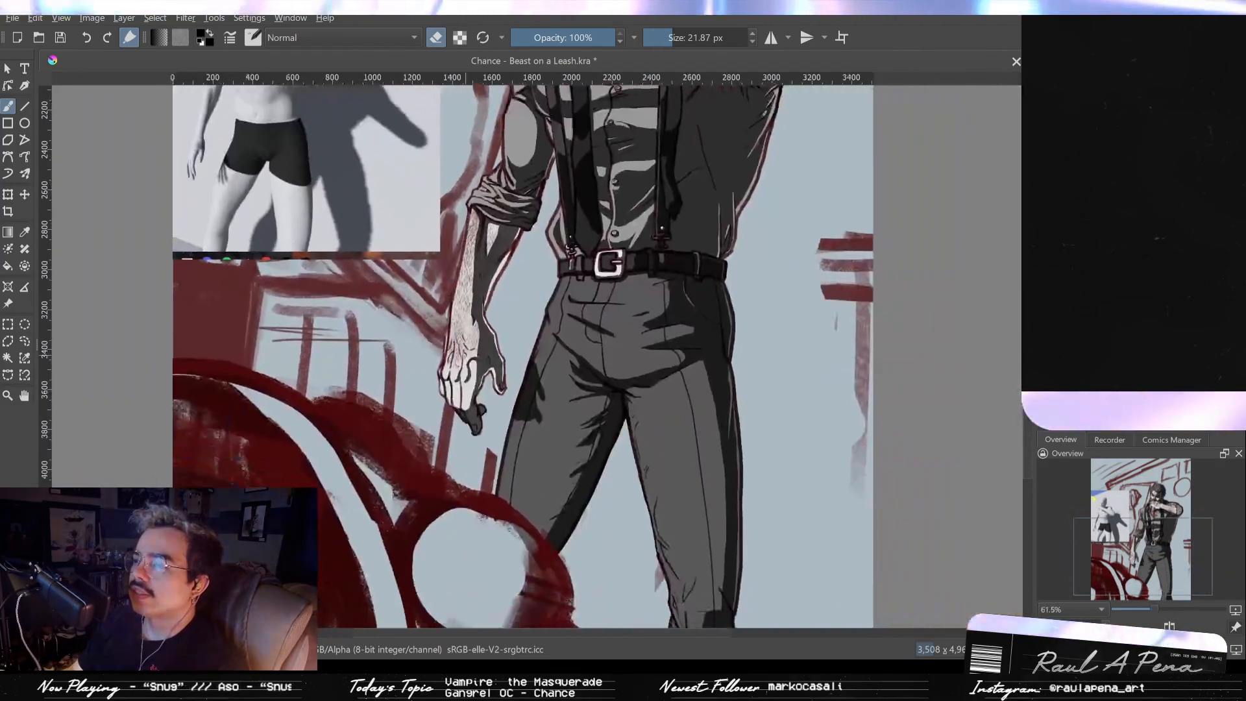
scroll(684, 366, "up", 4, "ctrl")
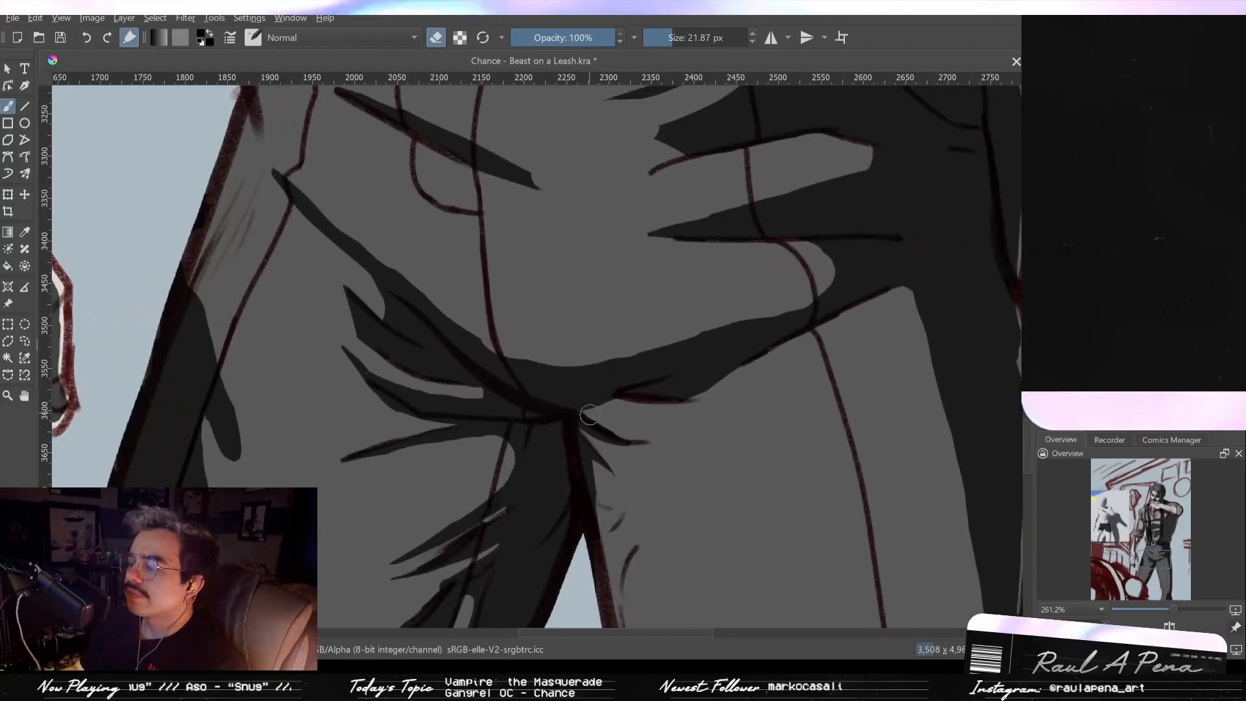
key("e")
mouse_move(579, 393)
left_mouse_down()
mouse_move(678, 367)
mouse_move(589, 399)
left_mouse_up()
key("ctrl+z")
key("ctrl+z")
key("6")
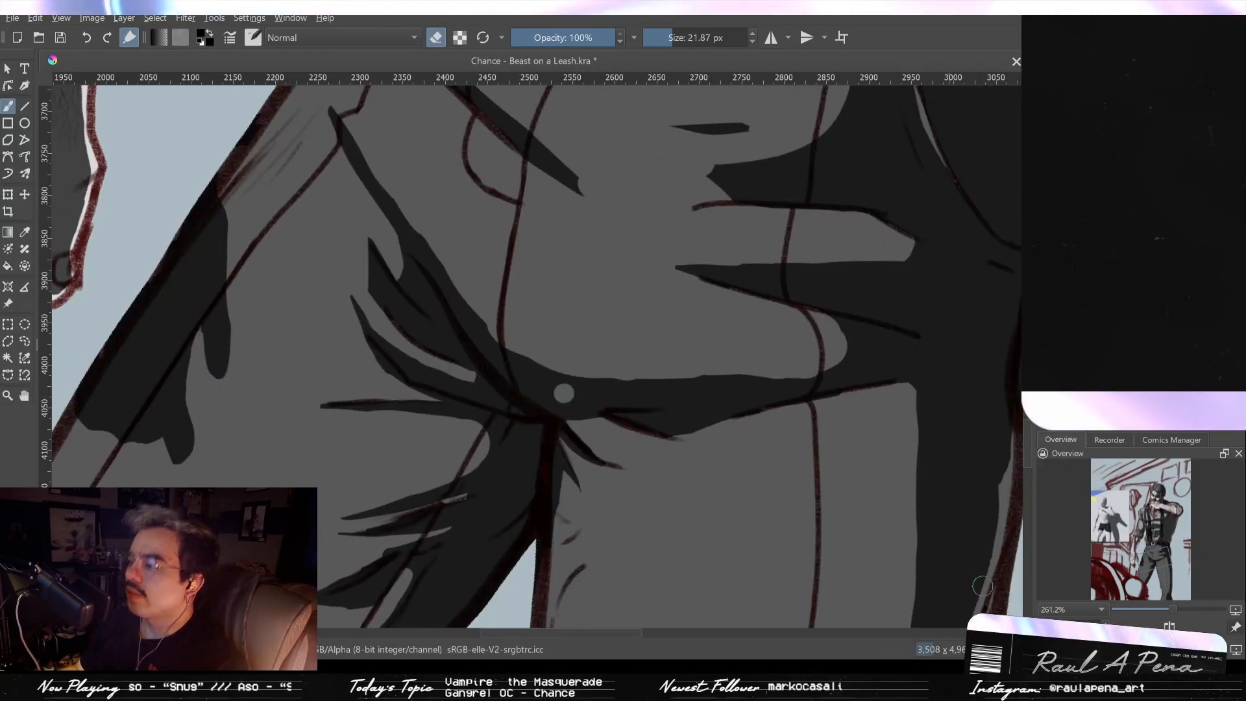
key("6")
key("4")
key("4")
key("4")
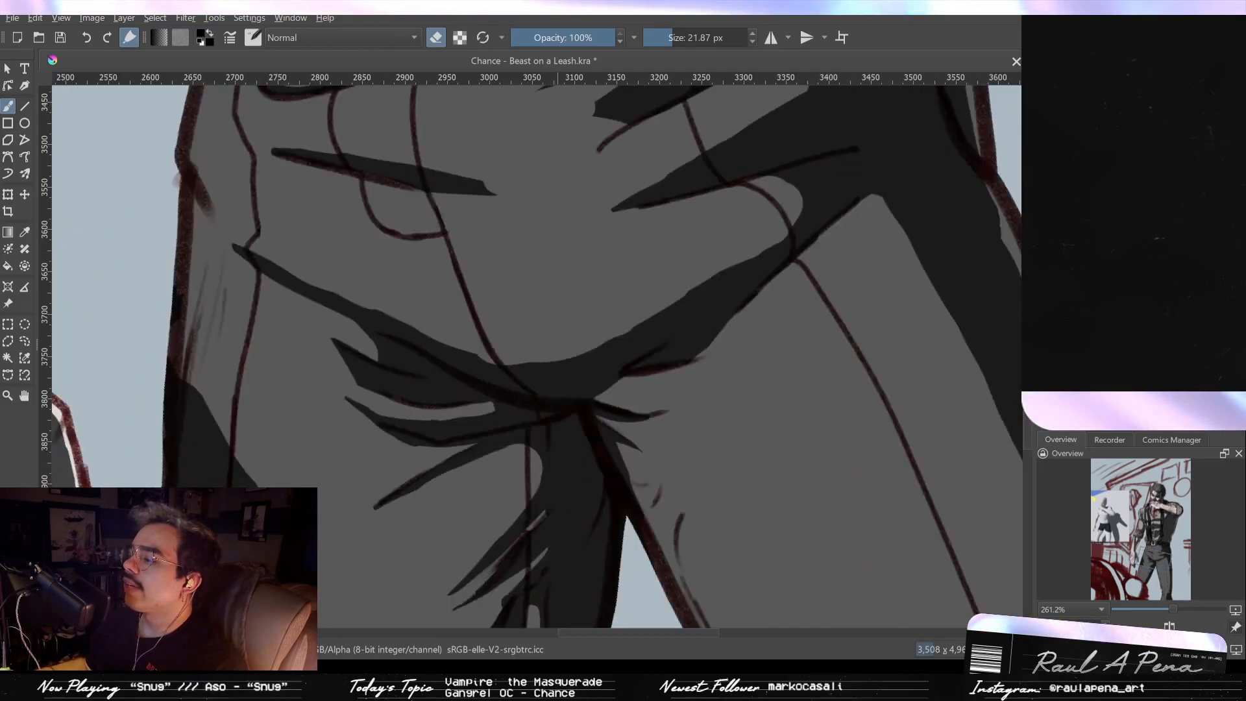
key("6")
key("6")
key("6")
key("6")
key("4")
key("4")
key("4")
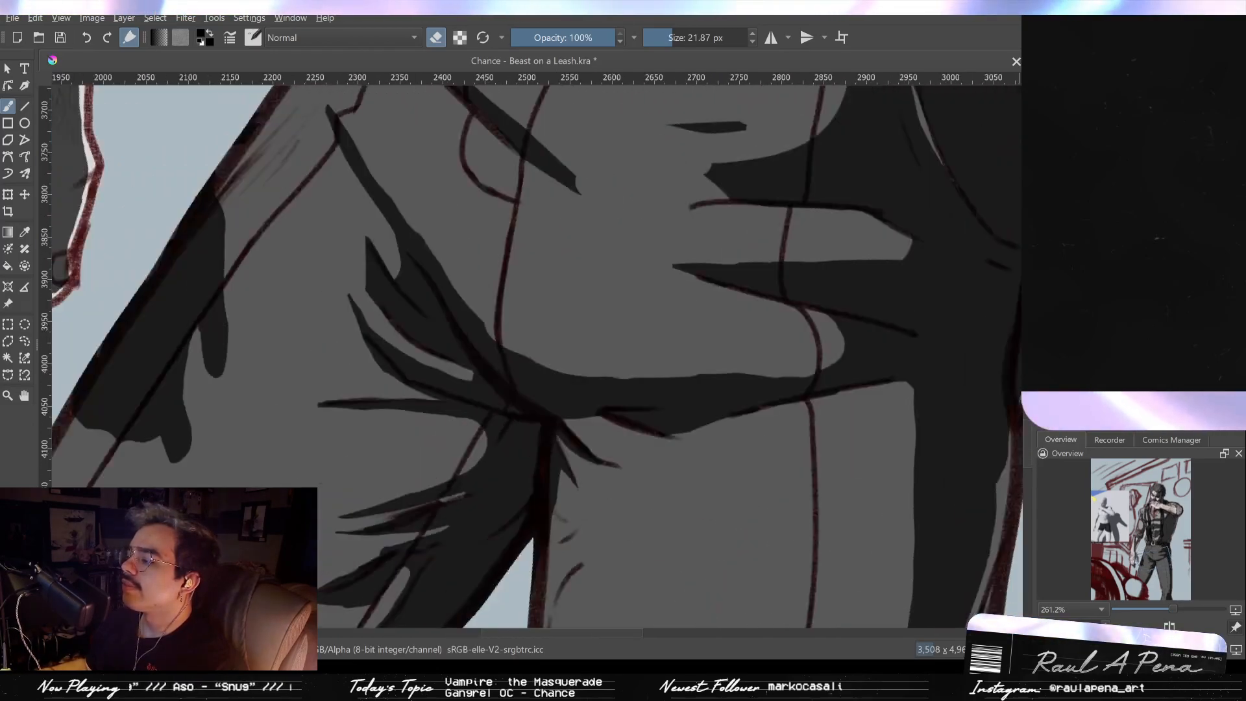
mouse_move(572, 381)
left_mouse_down()
mouse_move(542, 282)
mouse_move(612, 298)
left_mouse_up()
key("ctrl+z")
key("e")
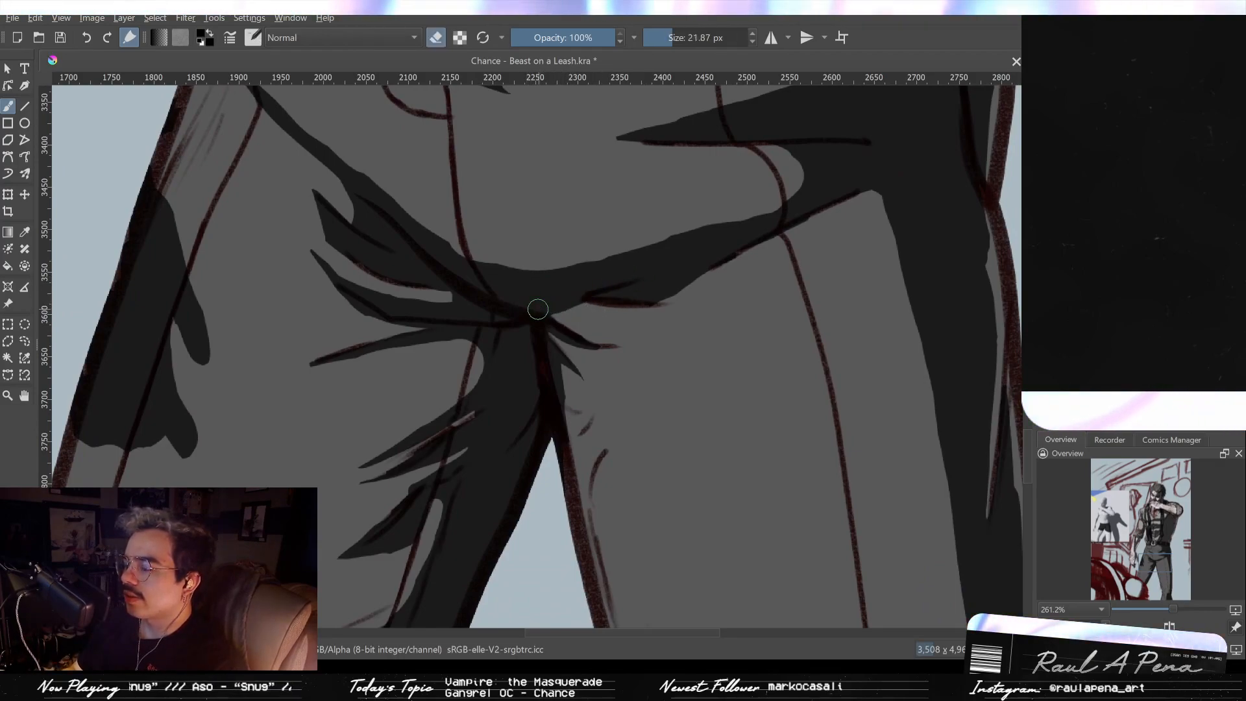
Step: Thicken the shadow below the crotch-to-hip crease, trim its lower edge with a 21.87 px eraser, and smooth its upper edge with a 62.90 px eraser
mouse_move(550, 301)
left_mouse_down()
mouse_move(609, 296)
mouse_move(550, 307)
mouse_move(582, 309)
mouse_move(544, 305)
mouse_move(654, 281)
mouse_move(616, 310)
mouse_move(695, 275)
left_mouse_up()
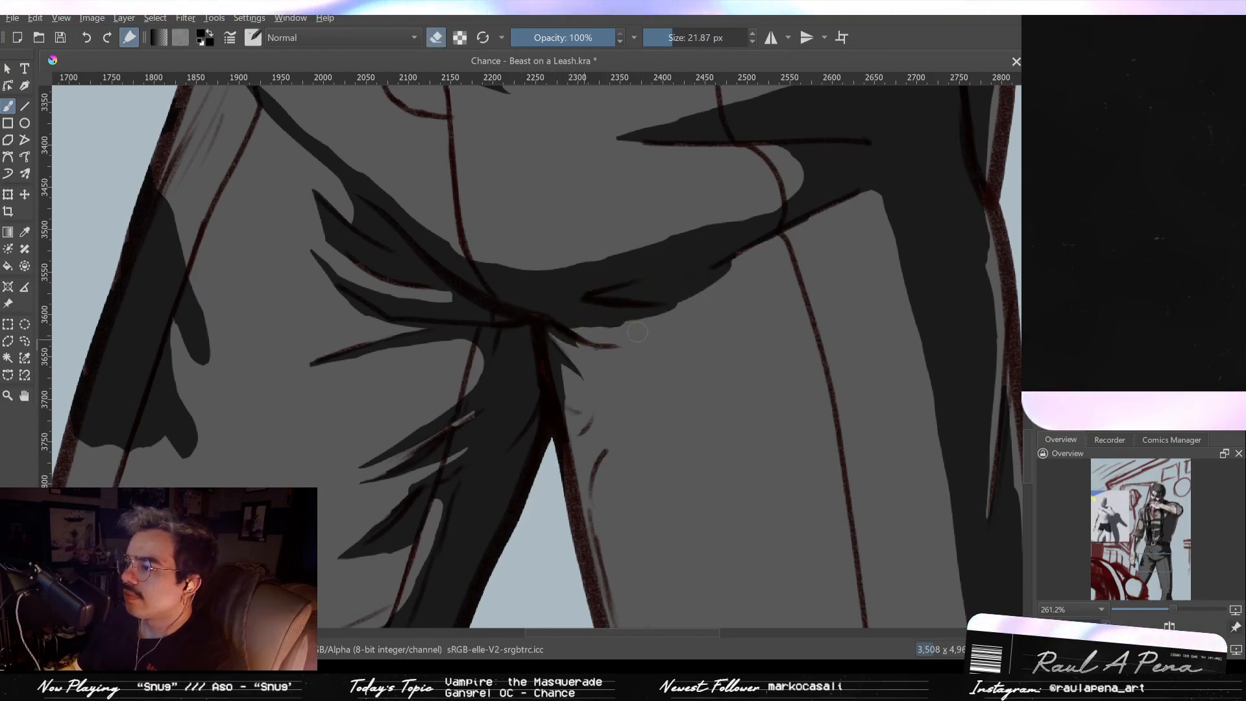
left_click_drag(687, 305, 645, 331)
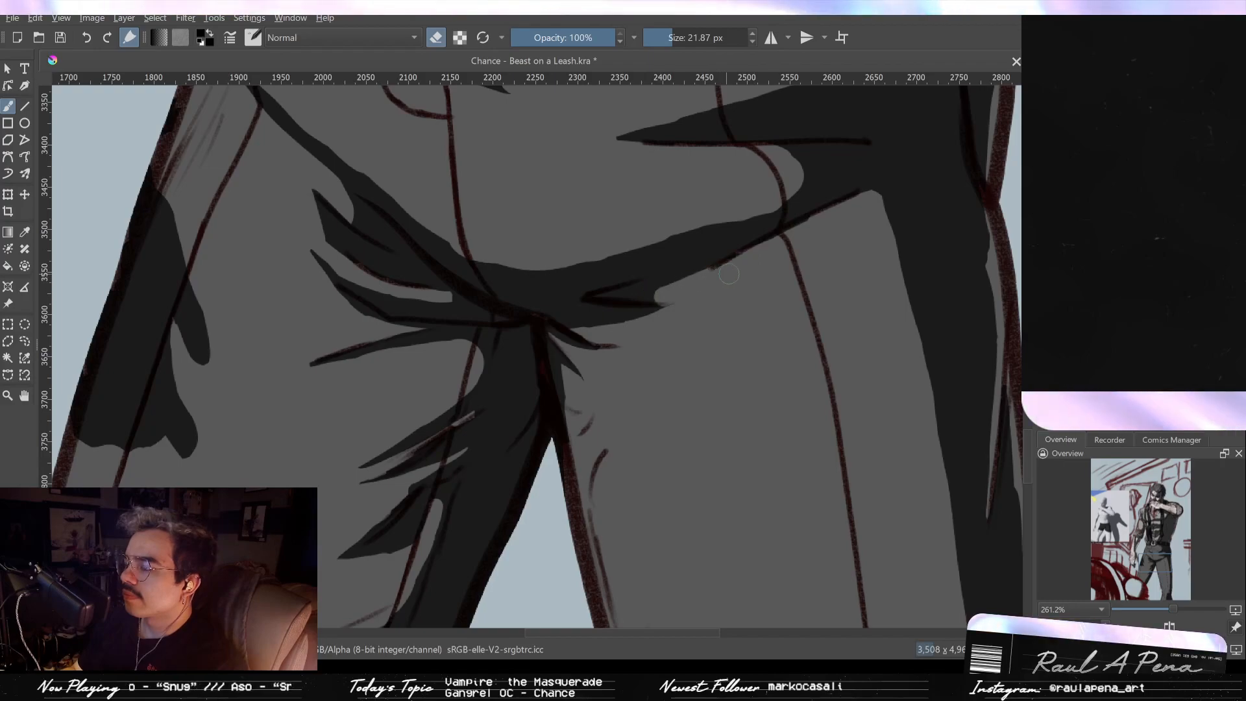
mouse_move(710, 266)
left_mouse_down()
mouse_move(608, 285)
mouse_move(629, 295)
mouse_move(600, 296)
mouse_move(730, 264)
mouse_move(659, 305)
mouse_move(572, 434)
mouse_move(566, 396)
mouse_move(616, 251)
left_mouse_up()
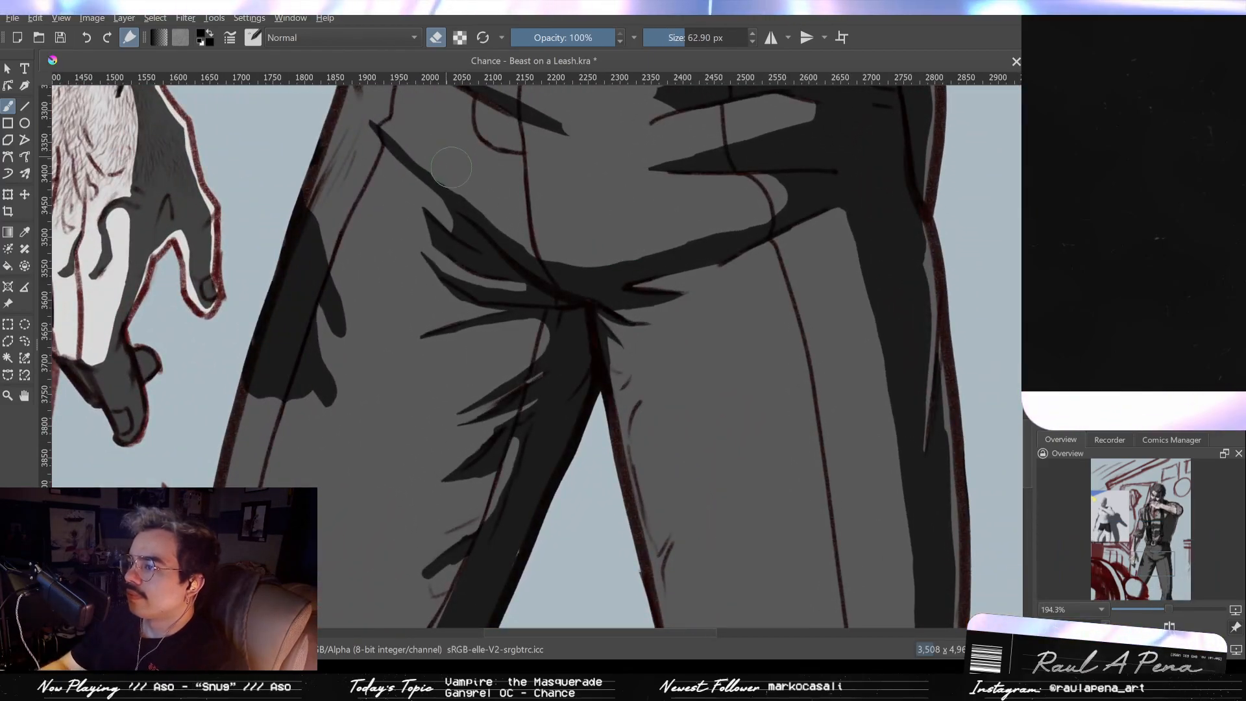
mouse_move(598, 249)
left_mouse_down()
mouse_move(808, 201)
mouse_move(727, 249)
mouse_move(684, 261)
mouse_move(796, 213)
mouse_move(793, 202)
mouse_move(676, 260)
mouse_move(584, 273)
left_mouse_up()
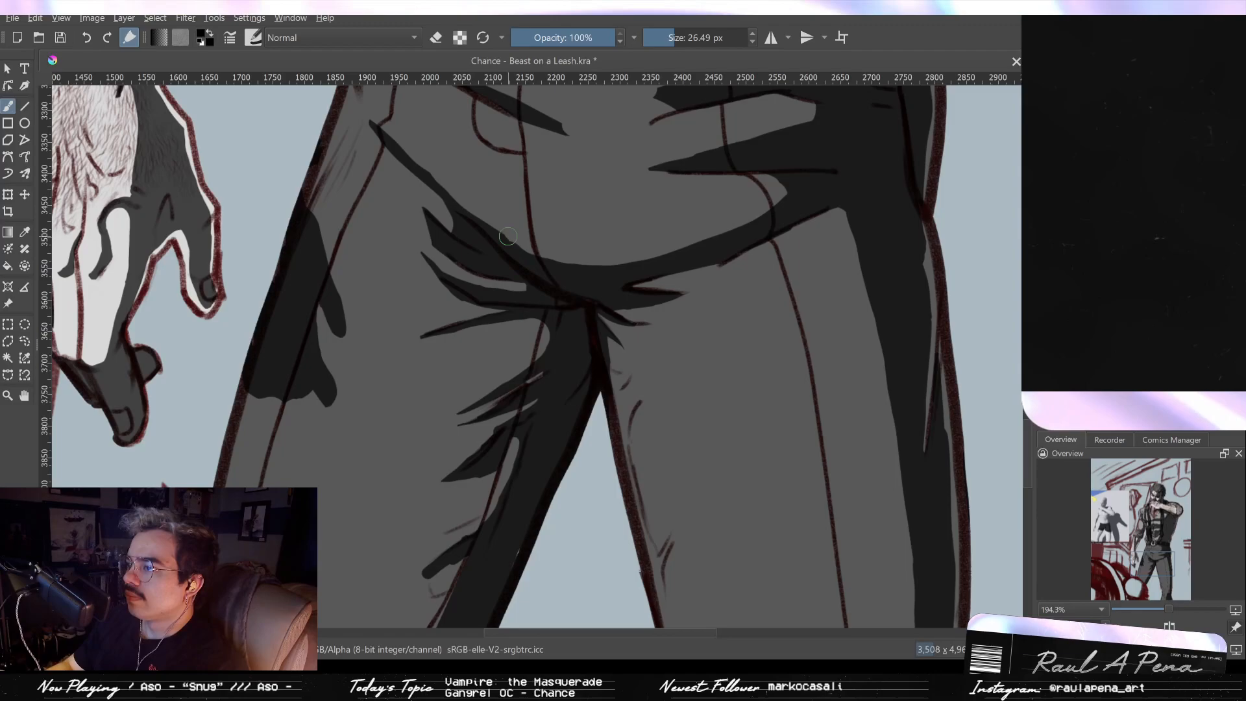
Step: Smooth the diagonal crease shadow running from the pocket seam to the crotch, and taper its upper tip with a 43.06 px eraser
left_click_drag(440, 181, 514, 280)
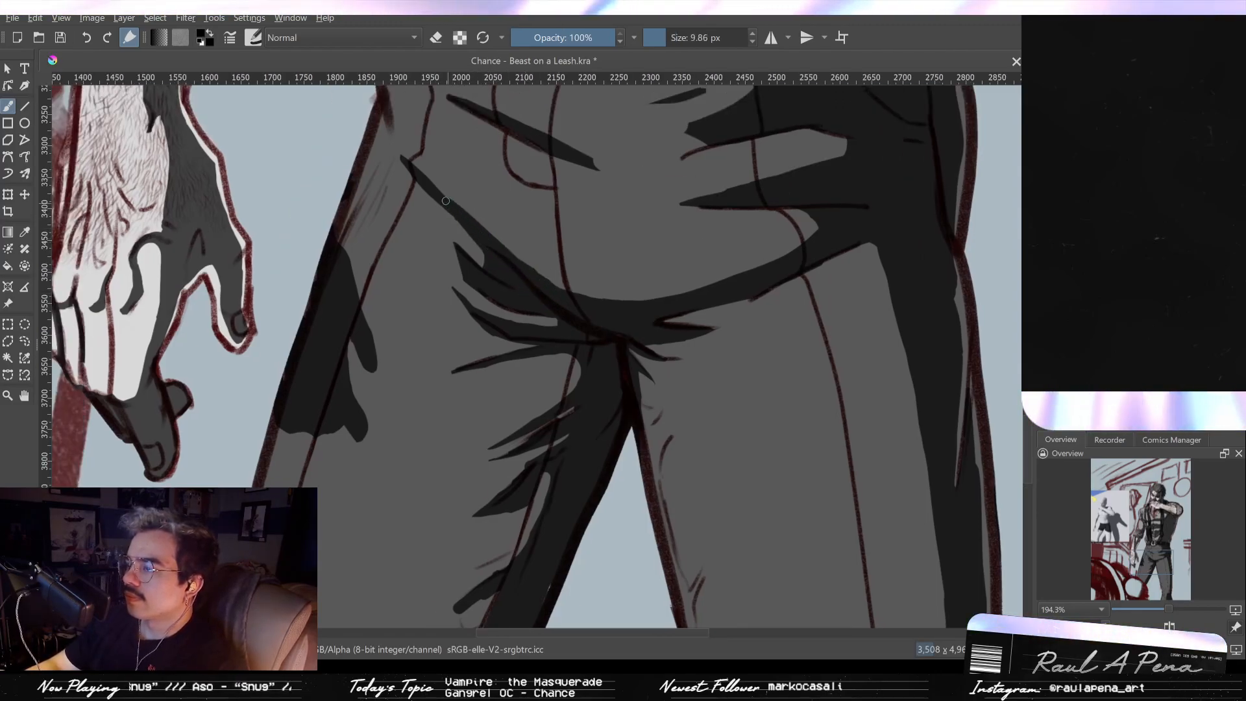
key("e")
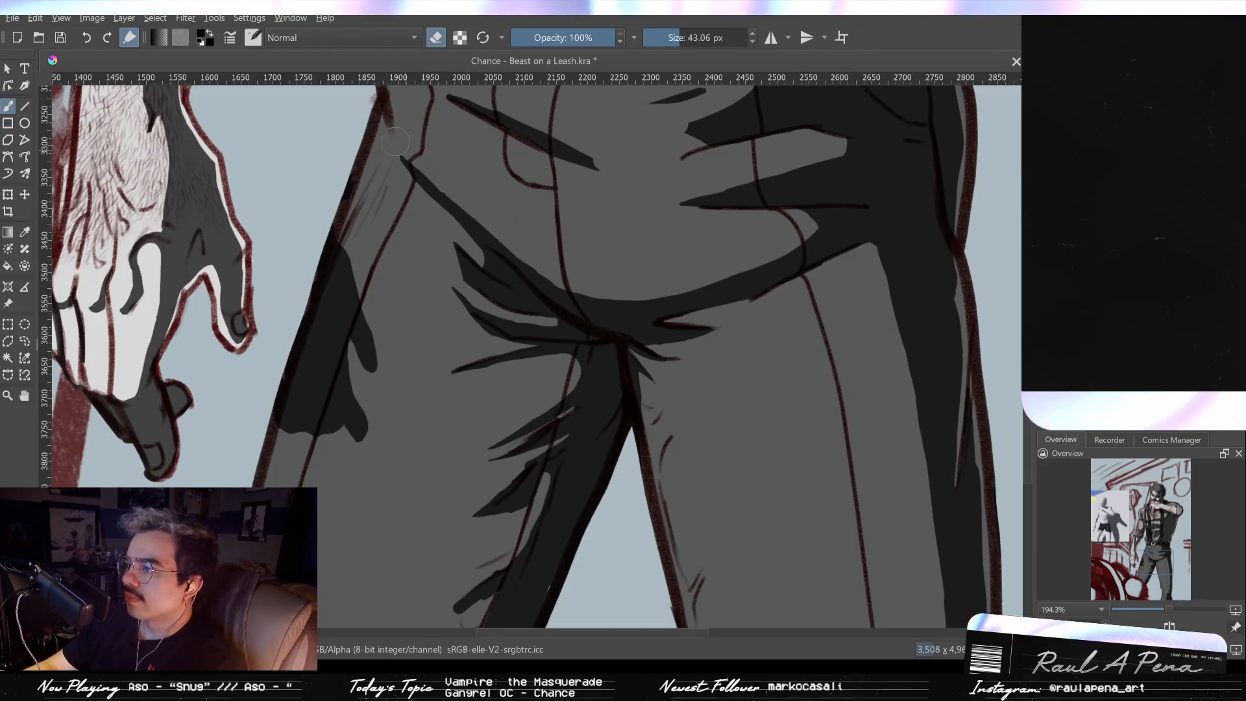
left_click_drag(395, 141, 422, 208)
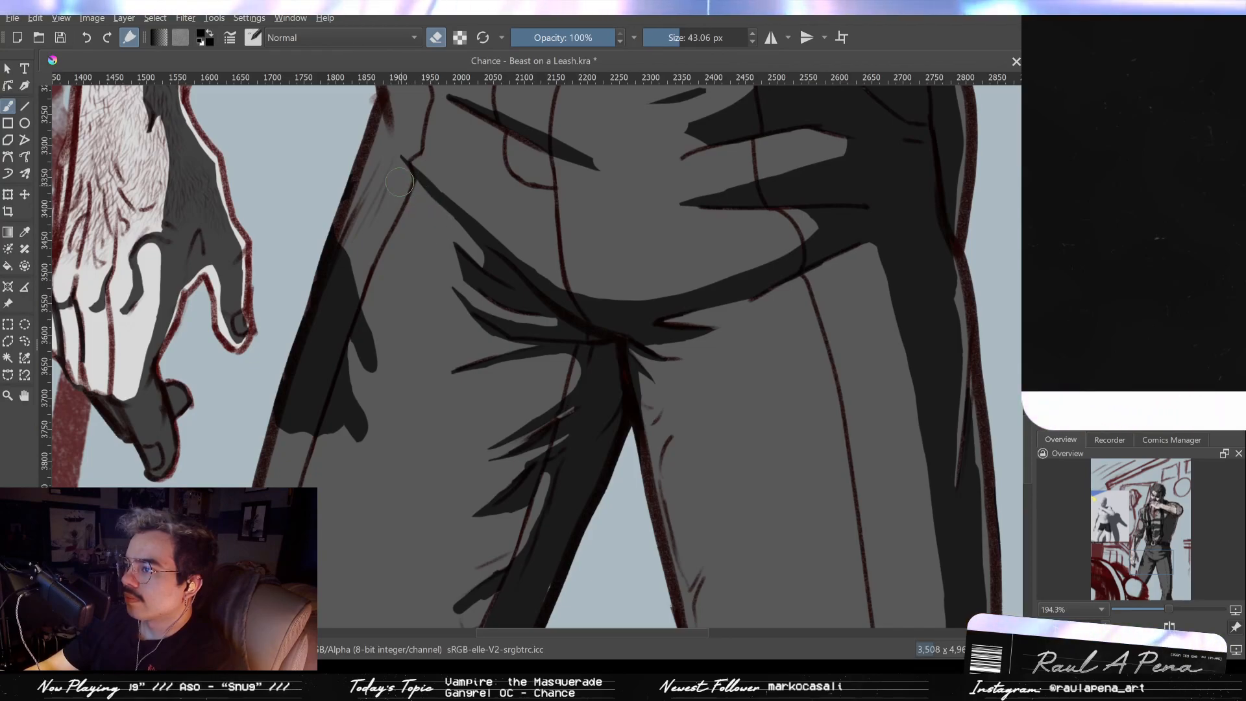
left_click_drag(408, 260, 469, 375)
mouse_move(410, 304)
left_mouse_down()
mouse_move(498, 245)
mouse_move(487, 240)
mouse_move(484, 286)
mouse_move(664, 405)
mouse_move(612, 277)
mouse_move(604, 350)
mouse_move(577, 344)
mouse_move(591, 349)
mouse_move(615, 264)
mouse_move(612, 189)
mouse_move(614, 278)
mouse_move(627, 223)
mouse_move(592, 194)
mouse_move(636, 278)
mouse_move(548, 231)
left_mouse_up()
Step: Open a lit gap between the shadow and the lowest pointed wrinkle on the shaded inner thigh with a 17.30 px eraser
key("e")
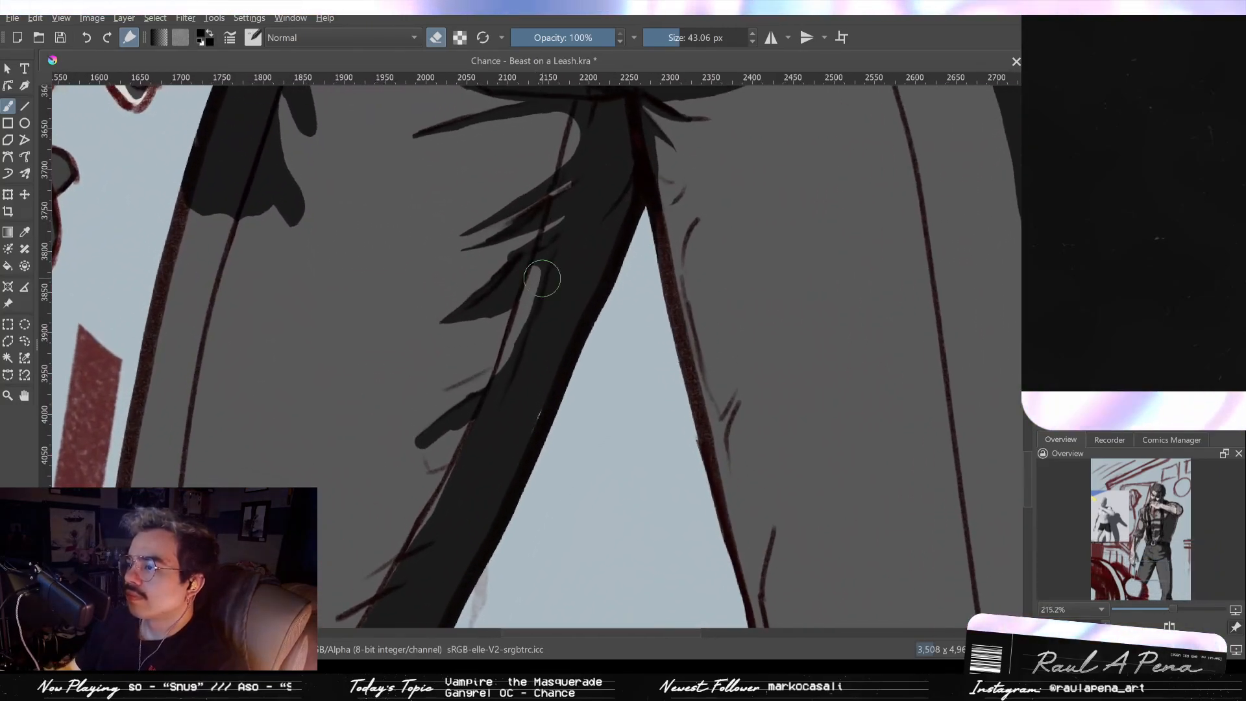
key("bracketleft")
key("bracketleft")
key("bracketleft")
left_click_drag(540, 269, 496, 300)
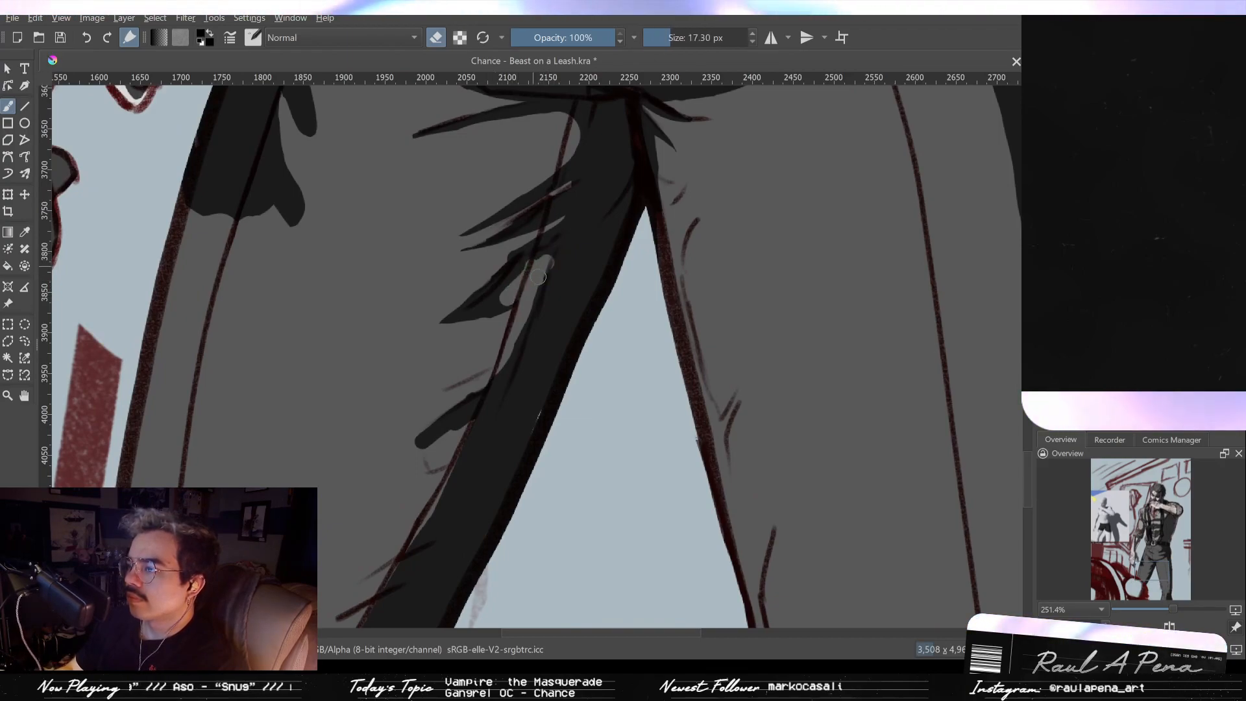
mouse_move(536, 275)
left_mouse_down()
mouse_move(492, 309)
mouse_move(538, 264)
mouse_move(449, 331)
mouse_move(538, 300)
left_mouse_up()
Step: Reshape the lowest pointed inner-thigh wrinkle into a slimmer taper, trim its edges with a 17.30 px eraser, and touch up the wrinkle above
key("e")
left_click_drag(450, 325, 543, 283)
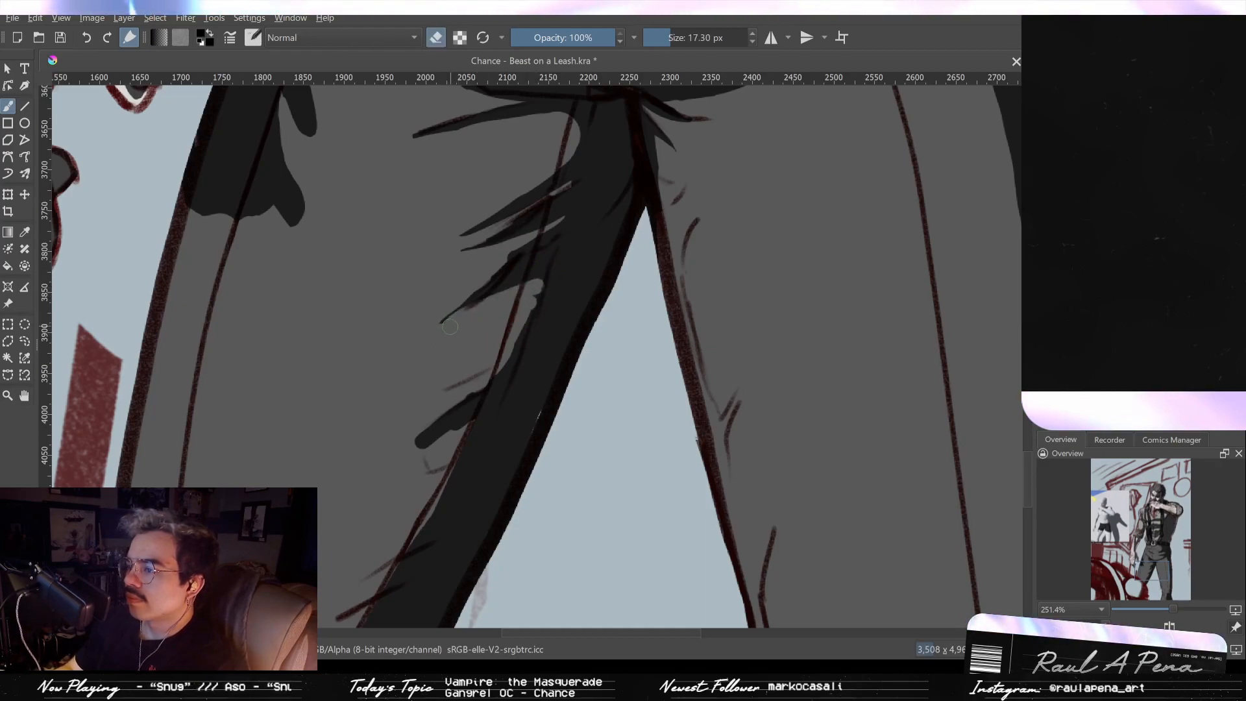
key("ctrl+z")
left_click_drag(449, 326, 516, 298)
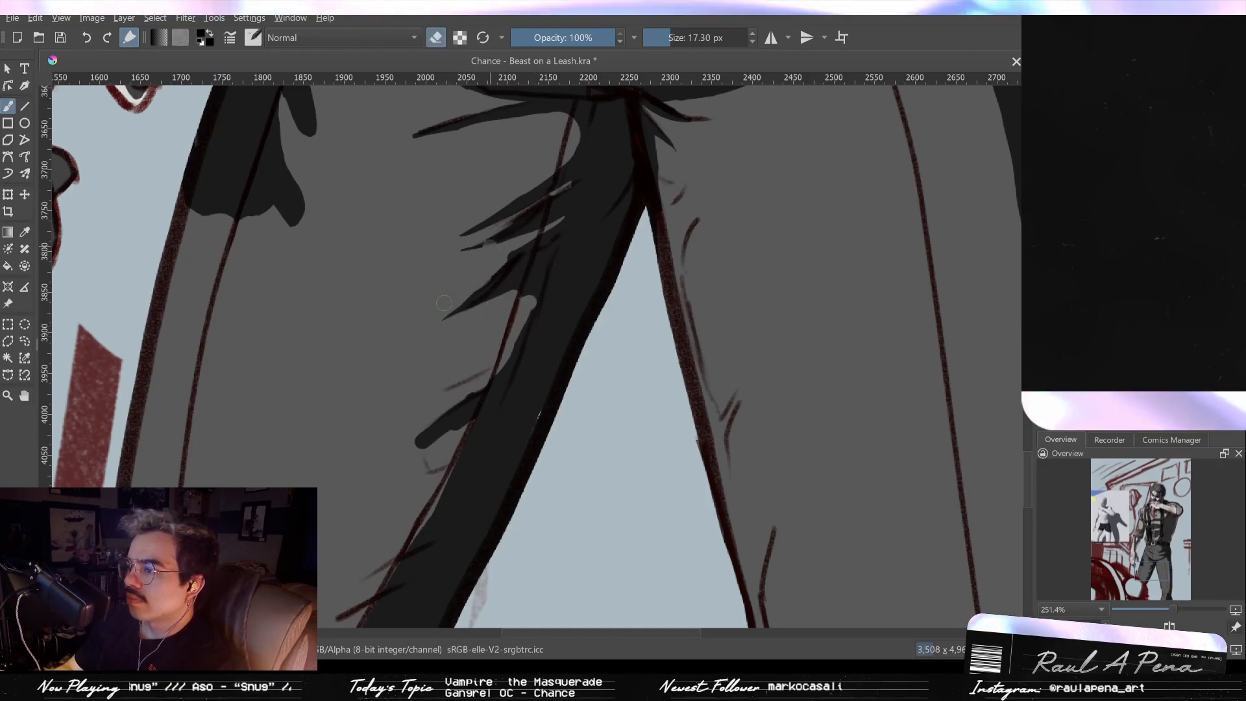
left_click_drag(447, 305, 507, 254)
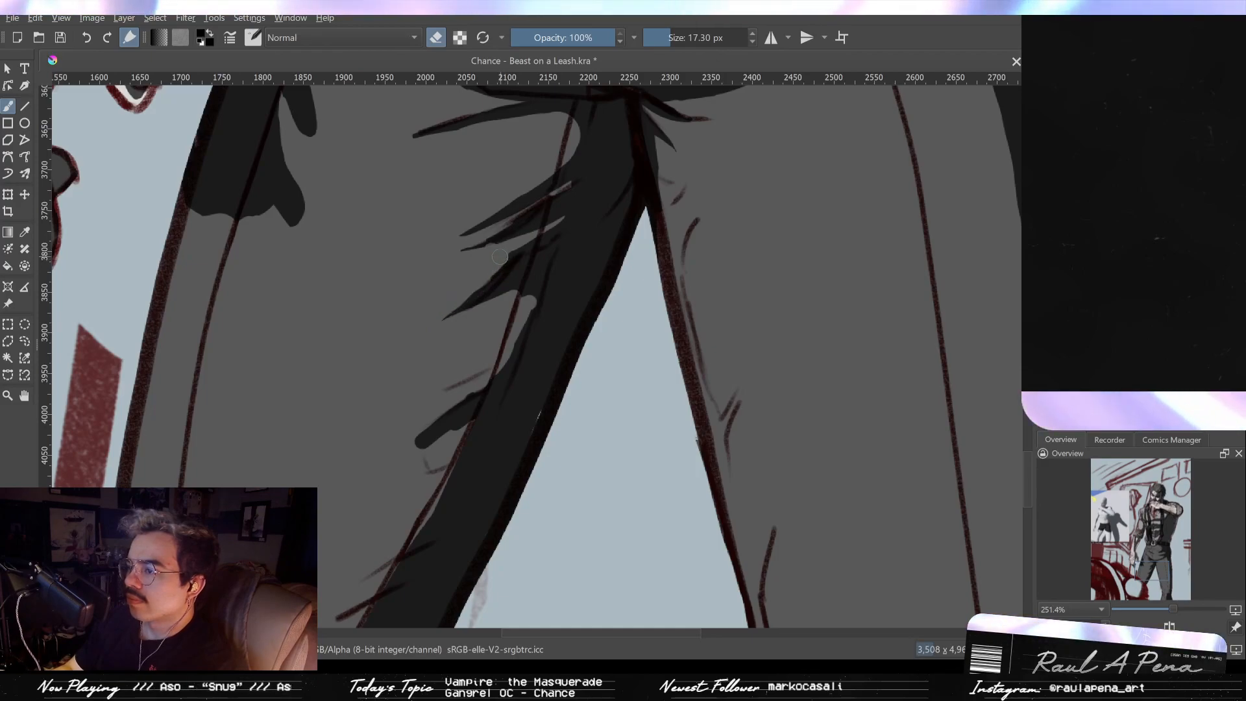
left_click_drag(514, 254, 503, 254)
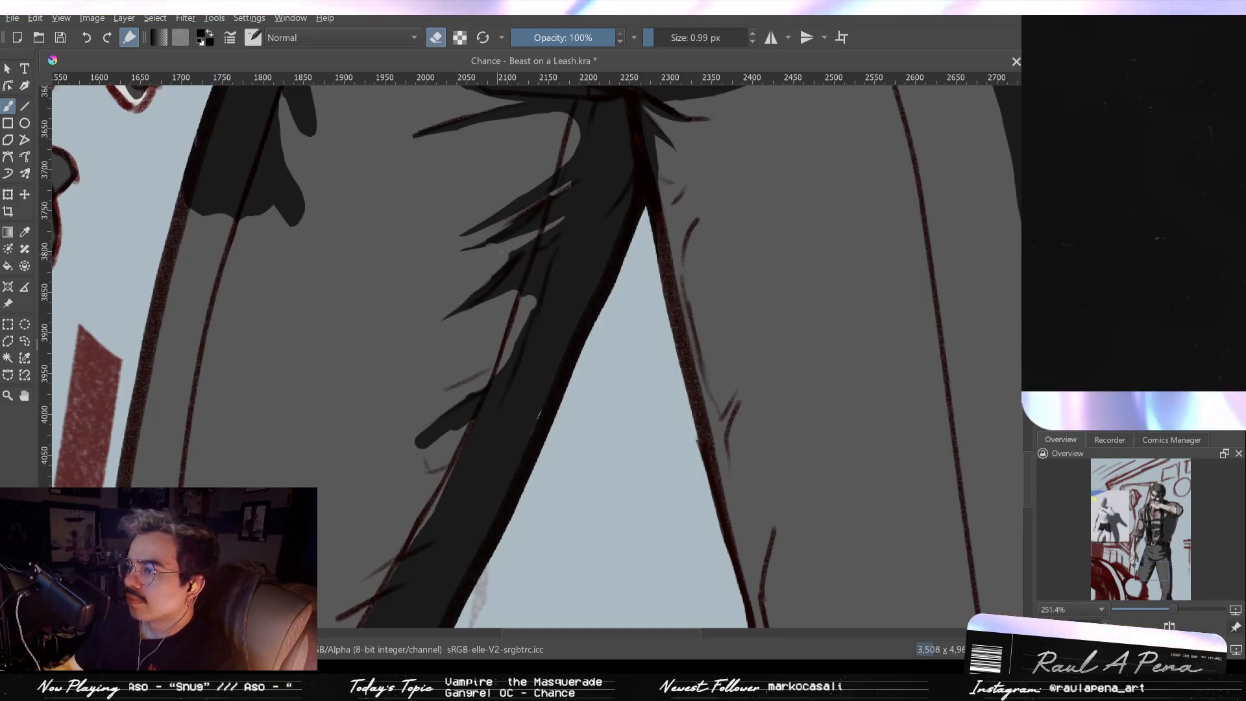
key("e")
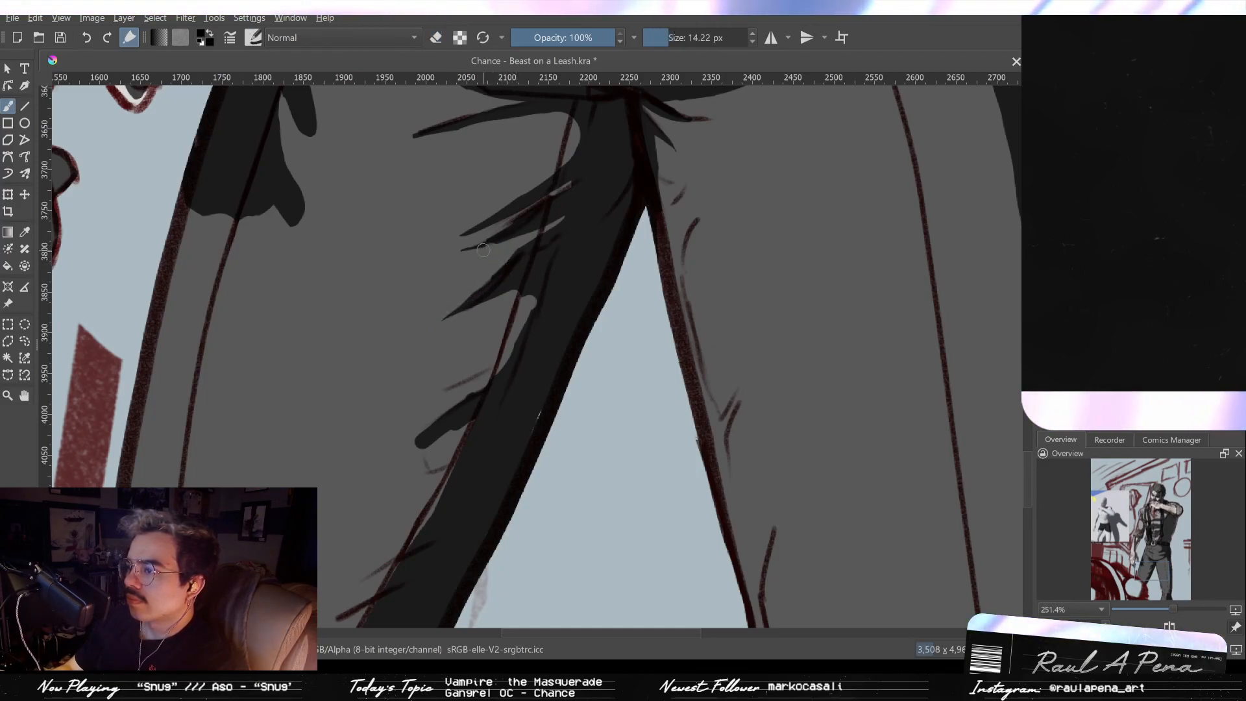
left_click_drag(483, 244, 490, 244)
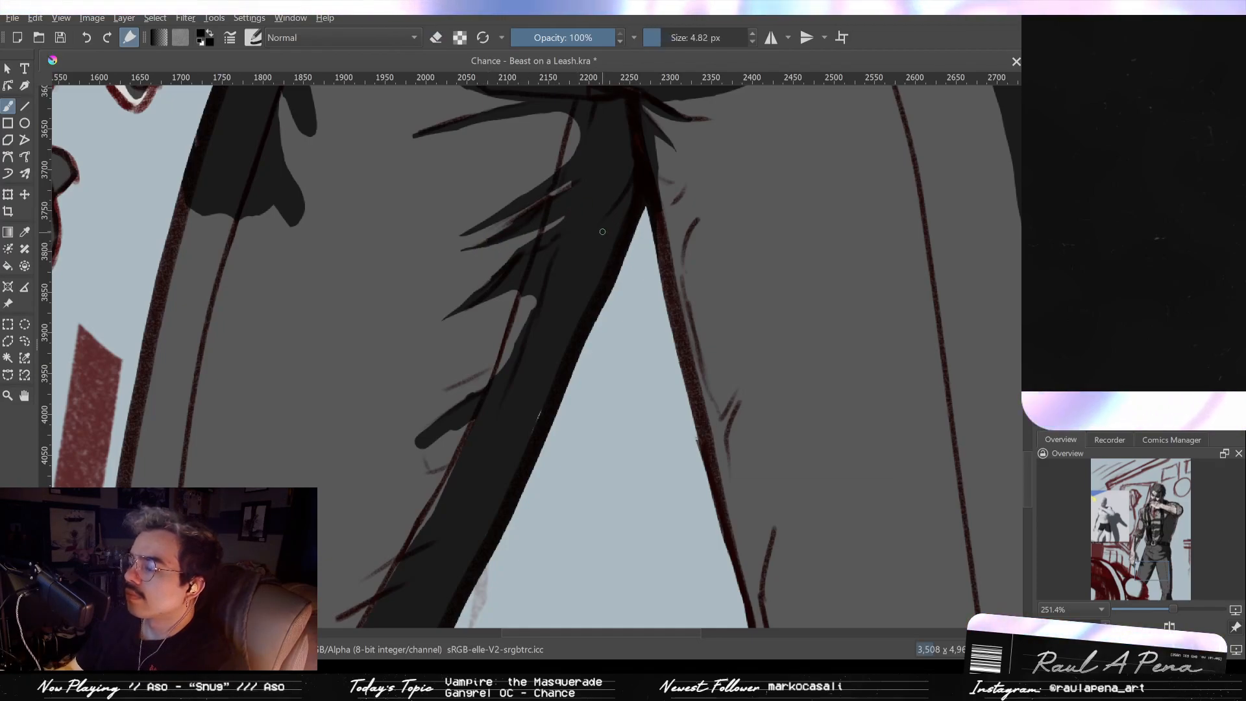
Step: Erase a thin lit edge beside the shaded inner leg's outline just below the crotch with a 5.95 px eraser
left_click_drag(636, 188, 638, 189)
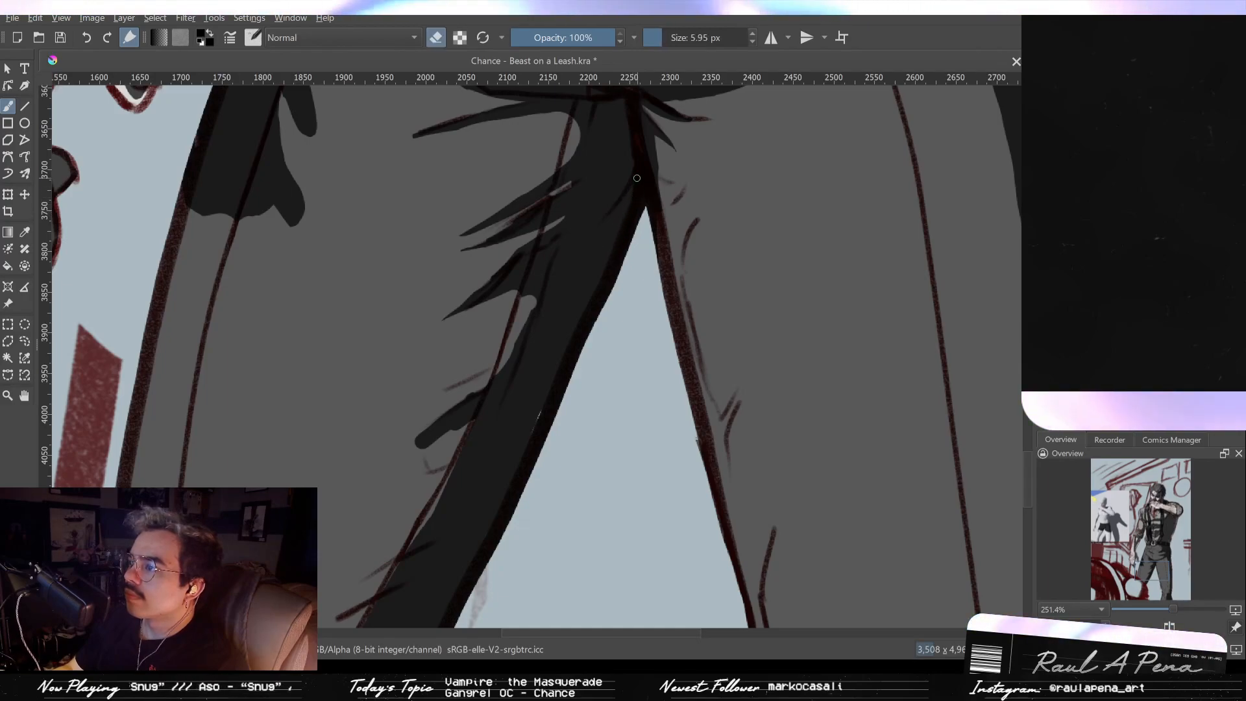
left_click_drag(605, 280, 635, 204)
left_click_drag(638, 196, 569, 342)
key("ctrl+z")
left_click_drag(631, 216, 588, 311)
mouse_move(610, 240)
left_mouse_down()
mouse_move(576, 343)
mouse_move(598, 264)
left_mouse_up()
Step: Continue the thin lit edge down the shaded inner leg to the red foreground shape with a 5.95 px eraser, redoing strokes until they fit
left_click_drag(606, 232, 504, 436)
key("ctrl+z")
left_click_drag(576, 301, 544, 377)
key("ctrl+z")
mouse_move(590, 270)
left_mouse_down()
mouse_move(519, 398)
mouse_move(583, 294)
mouse_move(501, 463)
mouse_move(522, 408)
mouse_move(484, 462)
left_mouse_up()
key("ctrl+z")
key("ctrl+shift+z")
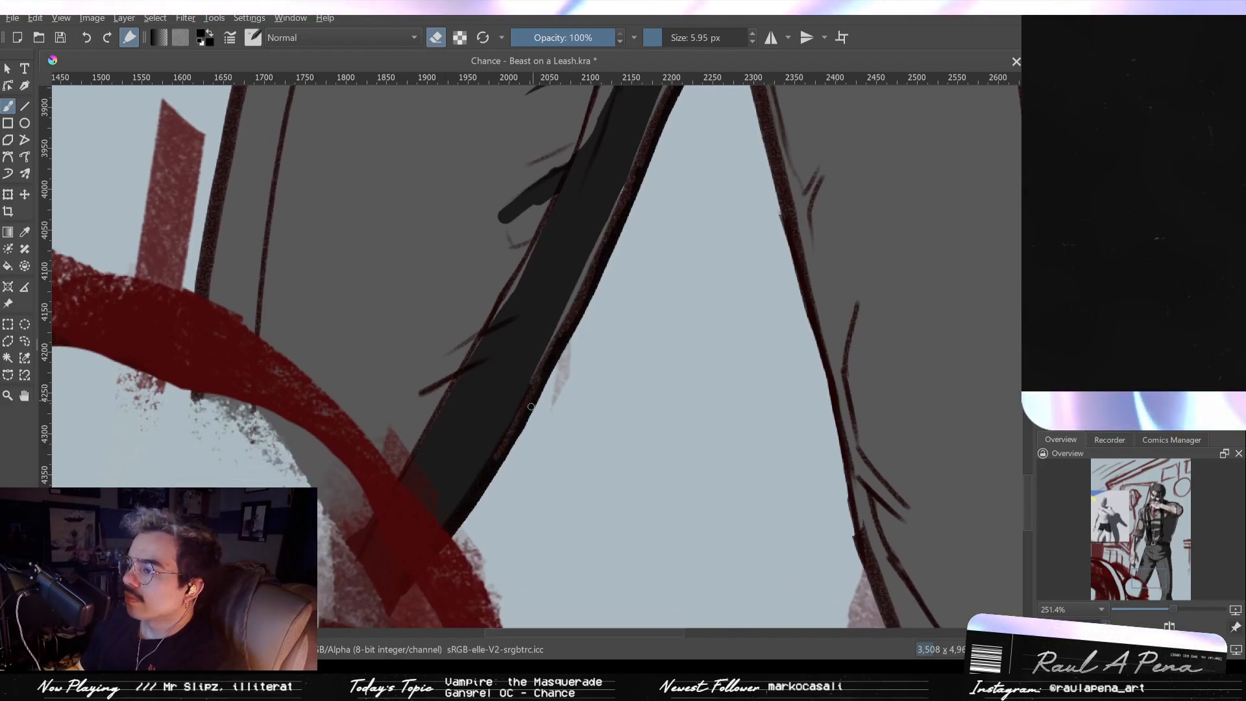
left_click_drag(533, 385, 445, 527)
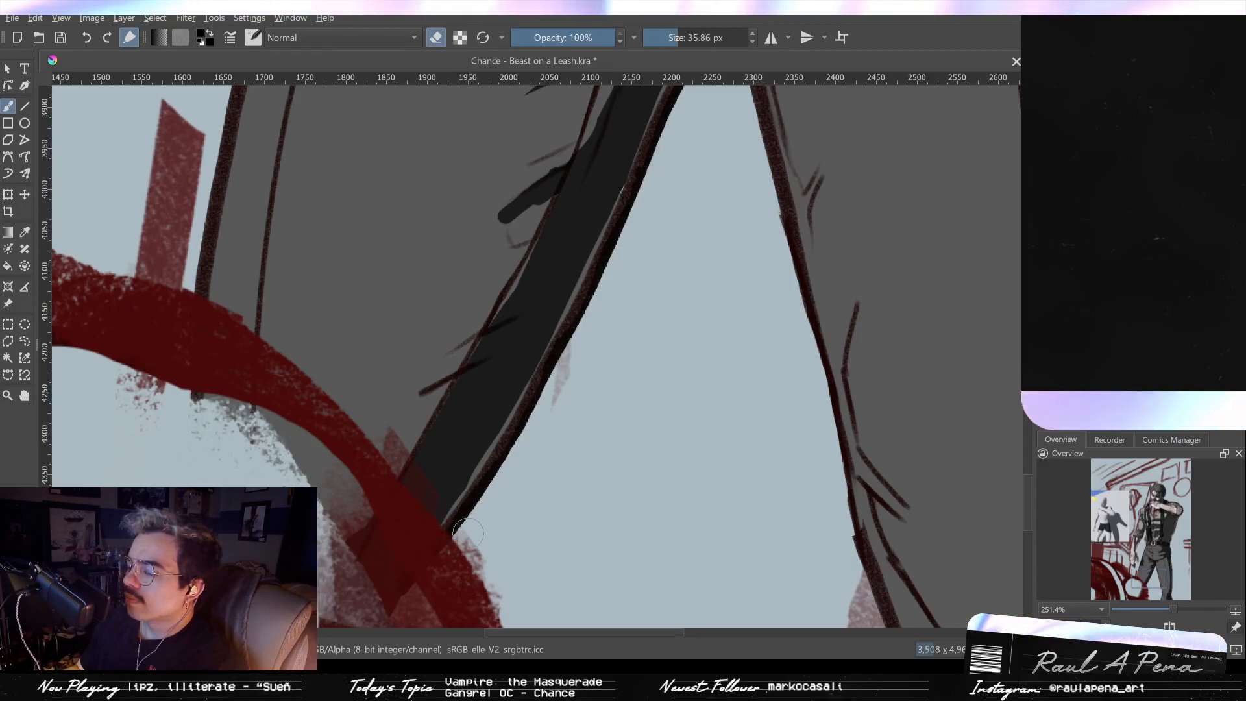
Step: Clear the shadow overlapping the shaded inner leg's outline from the red foreground shape up to the crotch with a 35.86 px eraser
left_click_drag(517, 452, 472, 516)
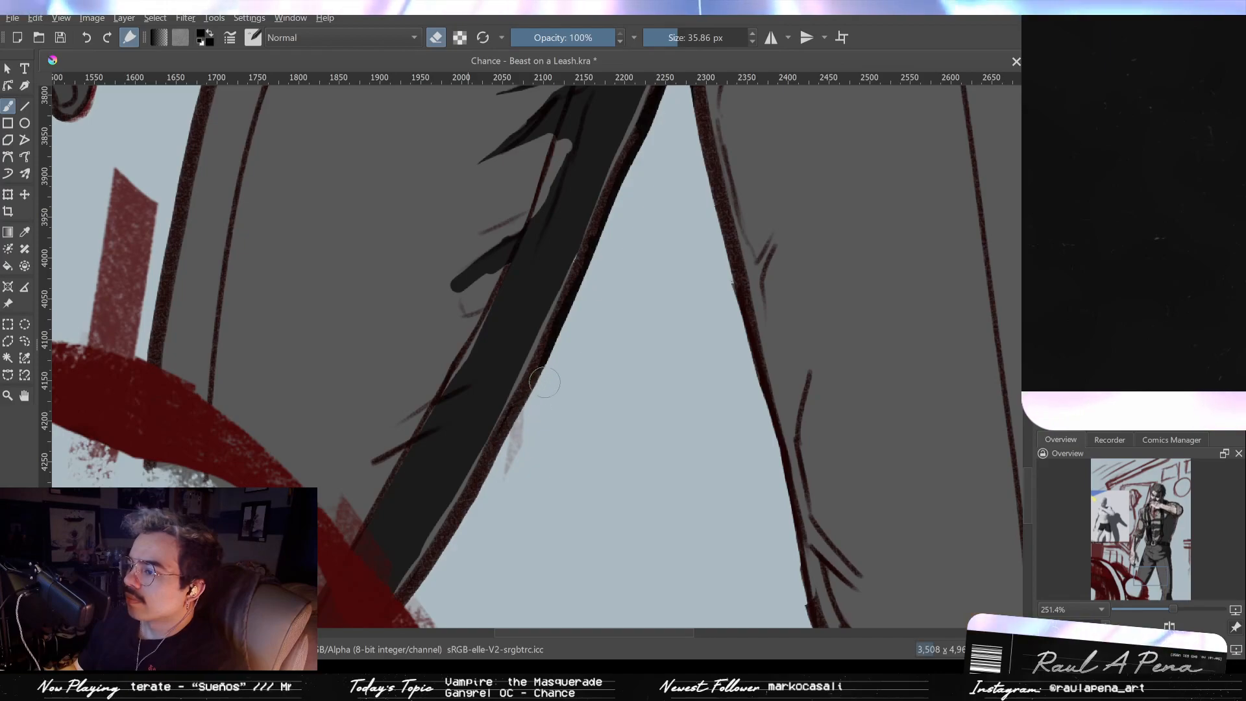
left_click_drag(538, 391, 517, 456)
mouse_move(581, 318)
left_mouse_down()
mouse_move(598, 325)
mouse_move(536, 420)
left_mouse_up()
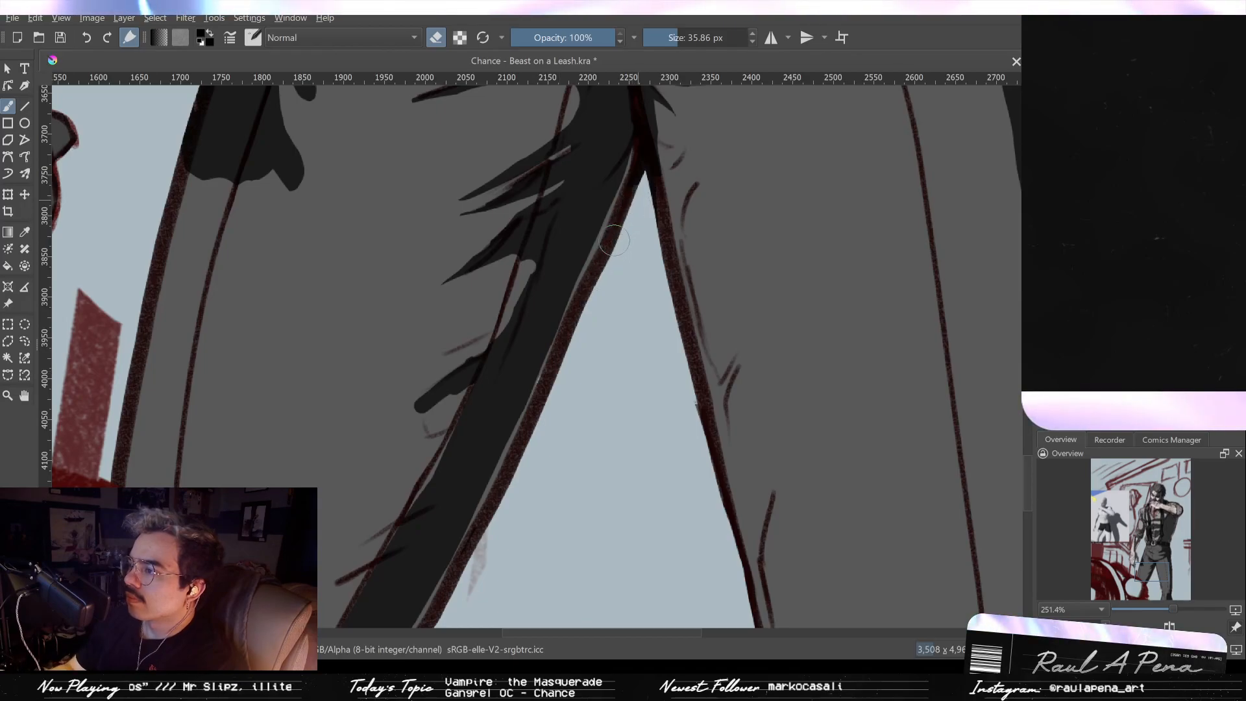
mouse_move(642, 195)
left_mouse_down()
mouse_move(579, 426)
mouse_move(517, 369)
mouse_move(586, 314)
left_mouse_up()
key("bracketleft")
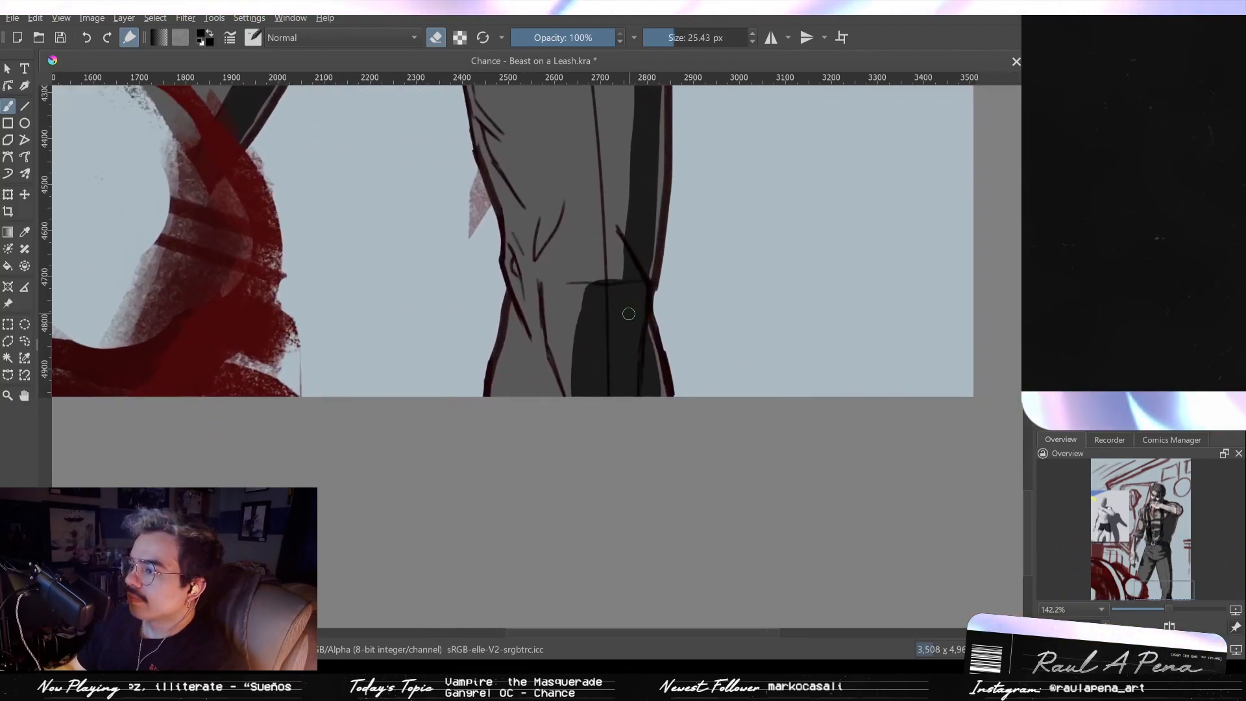
Step: Extend the dark shadow on the lower leg up over the kneecap and across to the outer trouser outline
left_click_drag(628, 239, 646, 290)
key("ctrl+z")
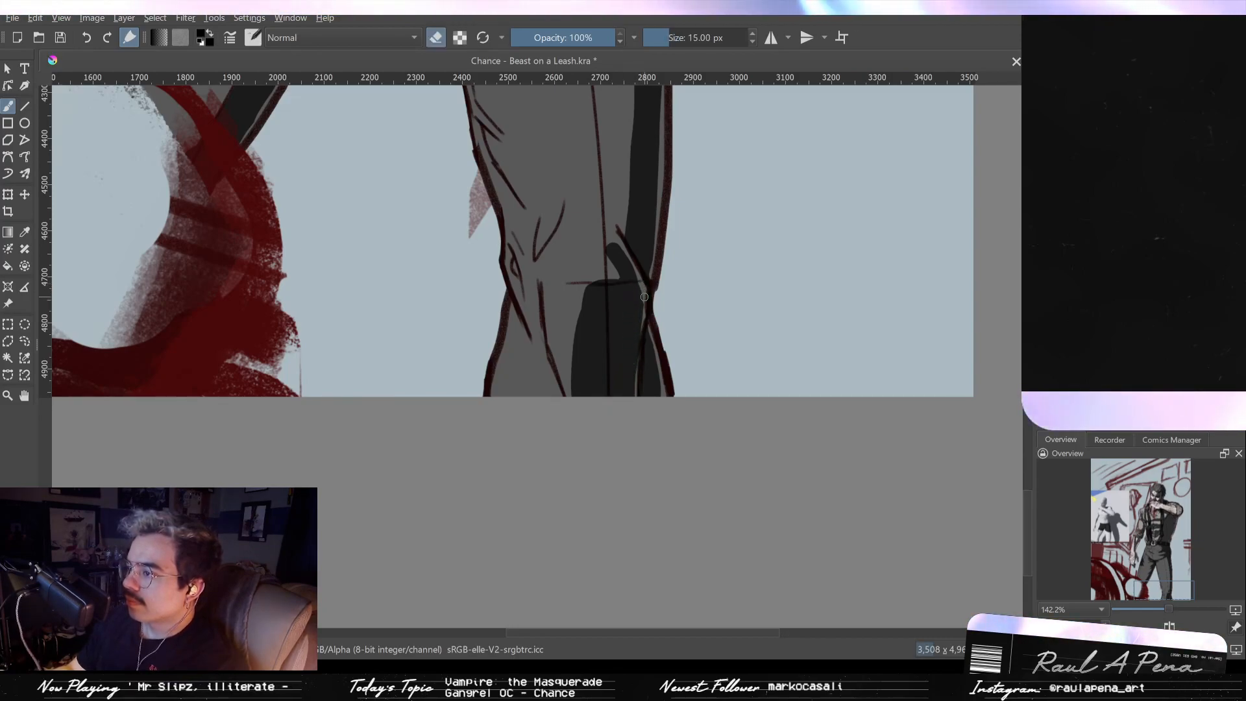
left_click_drag(641, 283, 640, 315)
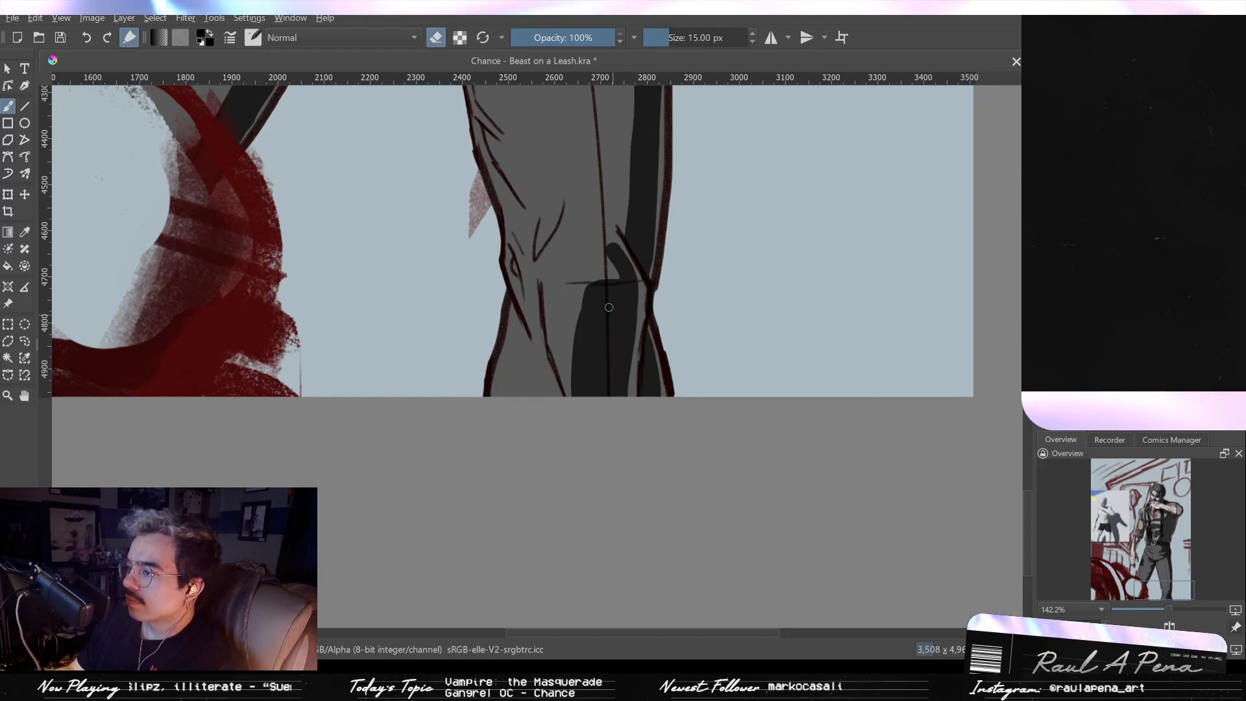
key("e")
key("e")
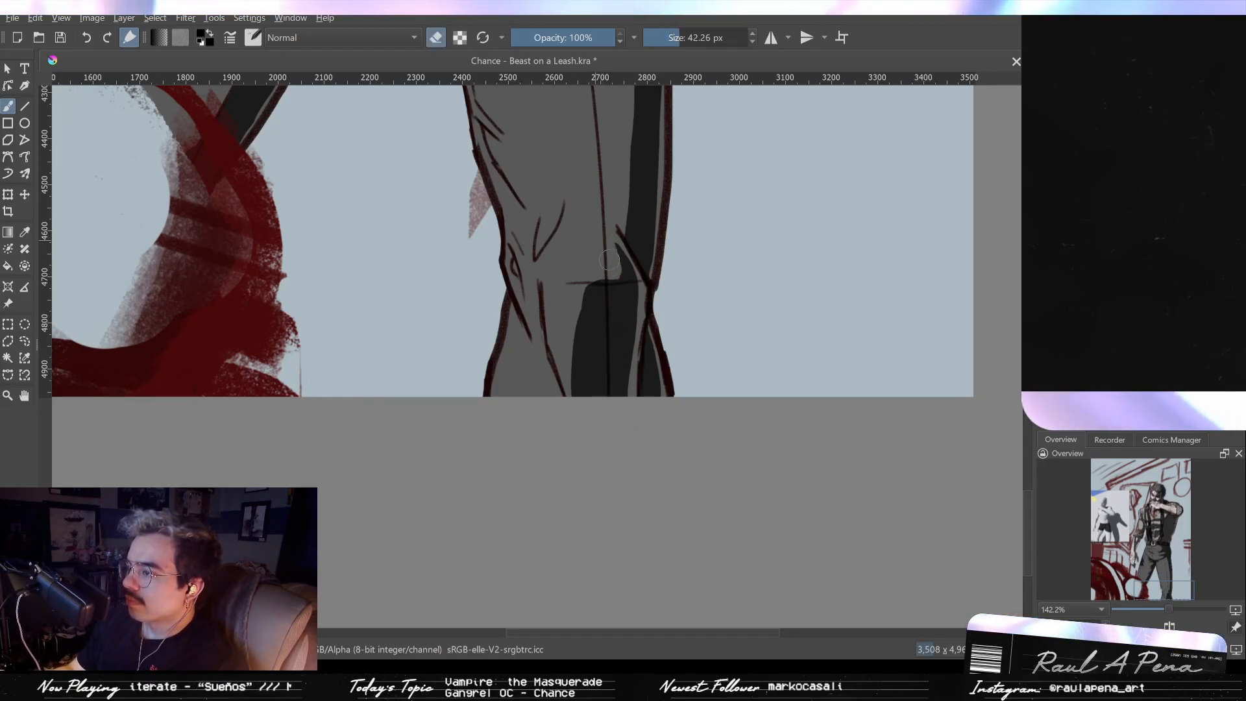
key("e")
mouse_move(606, 253)
left_mouse_down()
mouse_move(590, 319)
mouse_move(583, 309)
mouse_move(579, 378)
left_mouse_up()
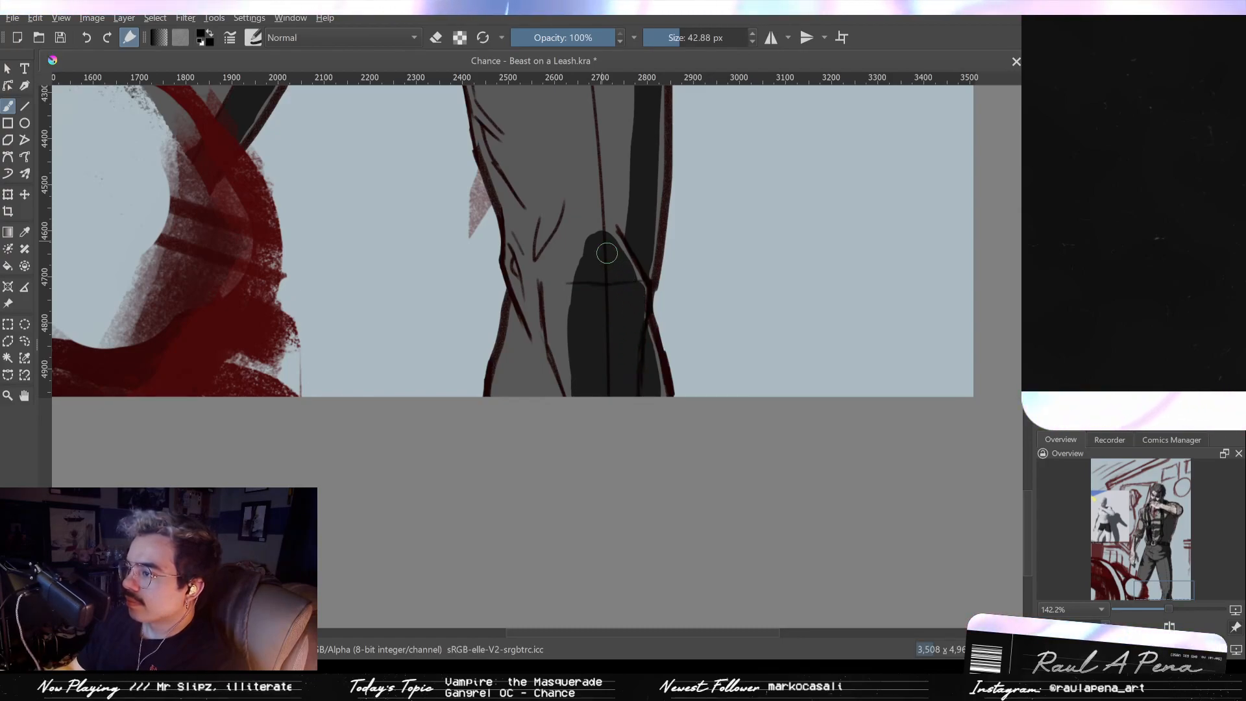
Step: Erase the shadow above the horizontal knee crease so the dark shape ends cleanly along that line, using a 42.26 px eraser
key("e")
mouse_move(599, 239)
left_mouse_down()
mouse_move(600, 219)
mouse_move(589, 318)
left_mouse_up()
key("ctrl+z")
left_click_drag(586, 227, 577, 262)
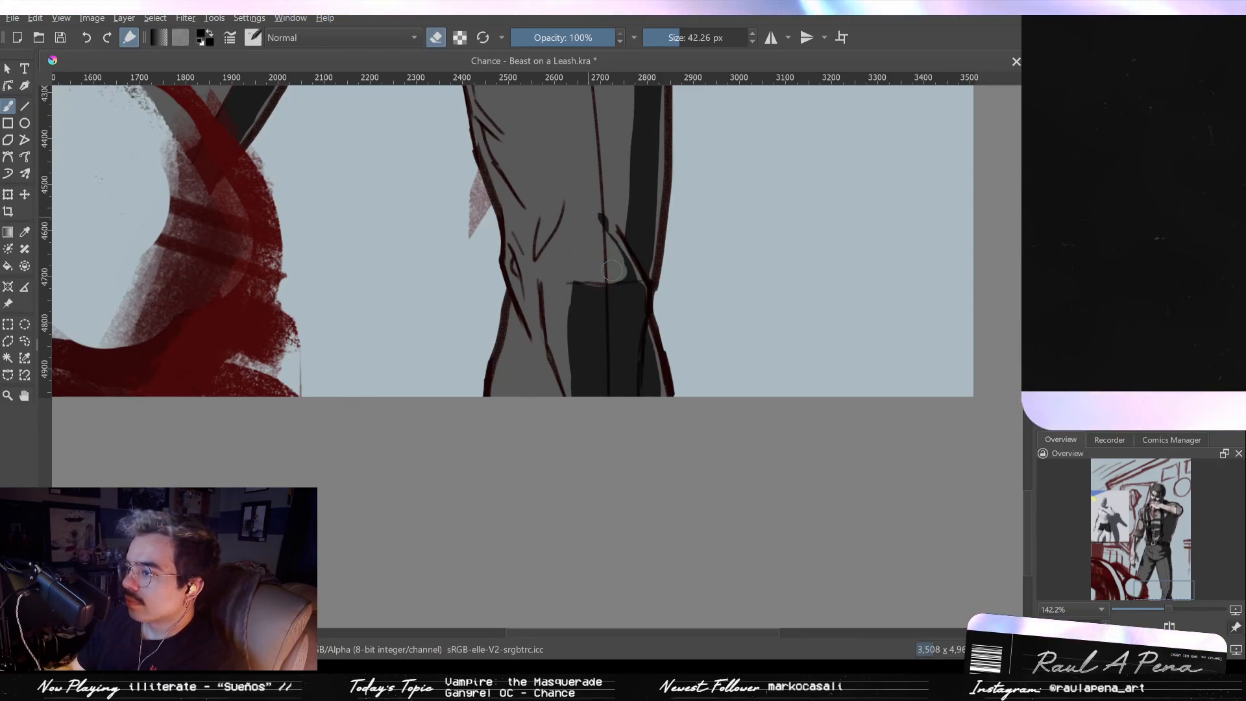
key("ctrl+z")
mouse_move(561, 272)
left_mouse_down()
mouse_move(612, 273)
mouse_move(587, 225)
mouse_move(599, 254)
mouse_move(598, 198)
mouse_move(589, 259)
left_mouse_up()
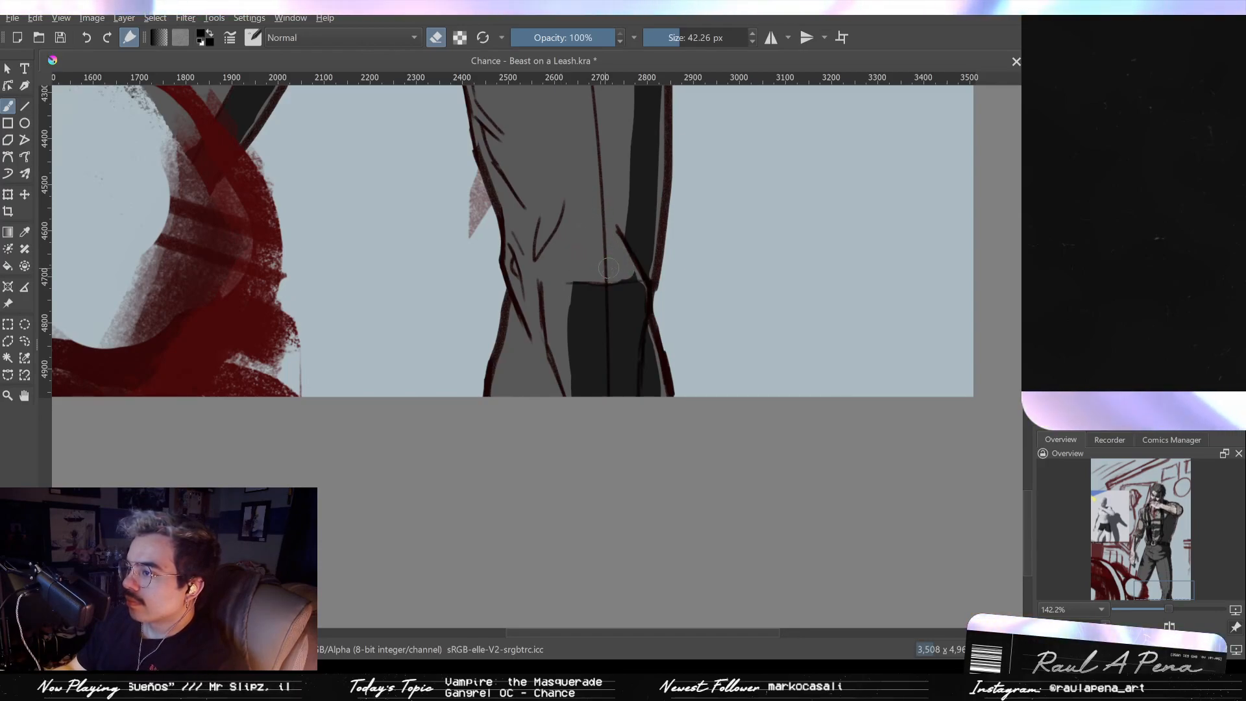
Step: Widen the dark hip shadow beside the trouser pocket toward the front seam with a 42.88 px brush
scroll(616, 269, "down", 4)
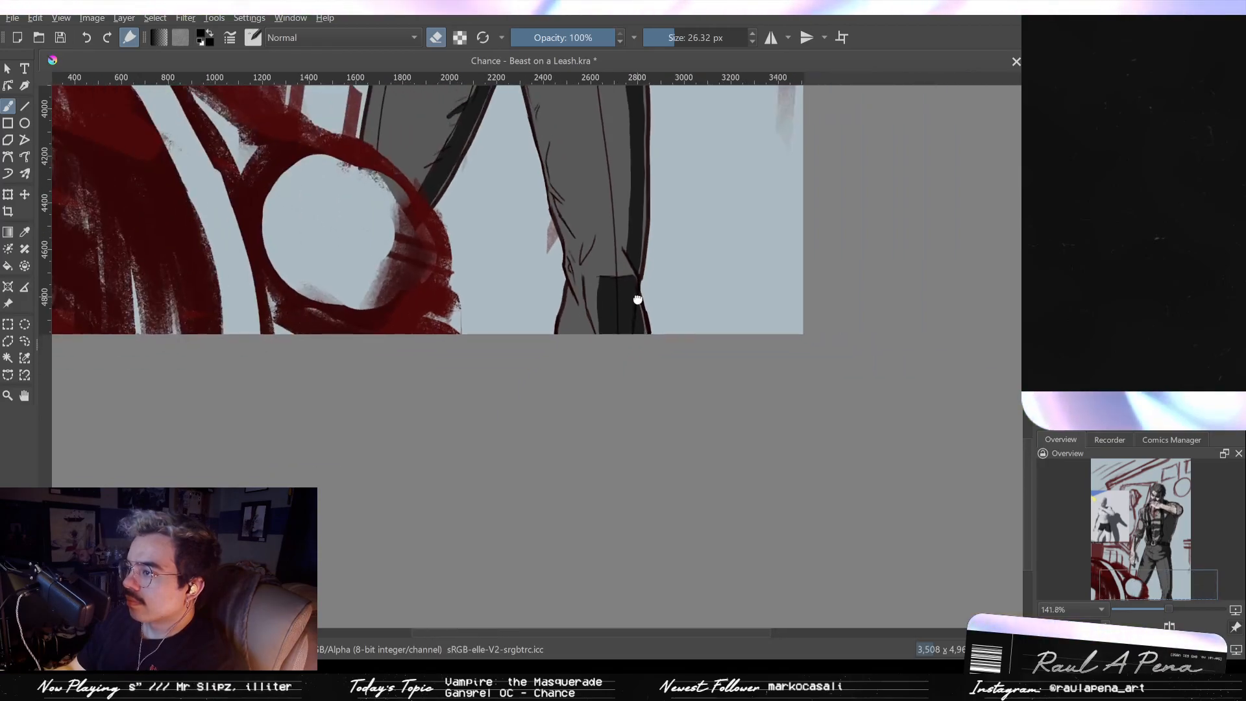
scroll(617, 275, "down", 6)
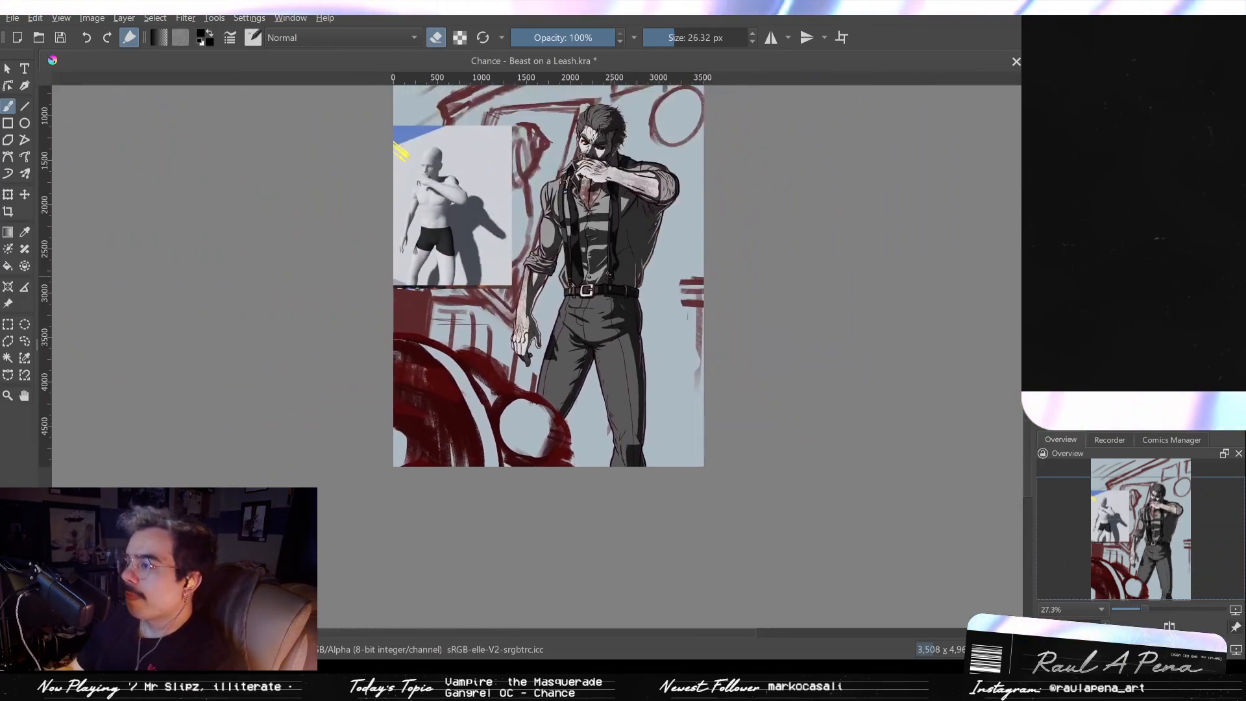
scroll(610, 266, "up", 6)
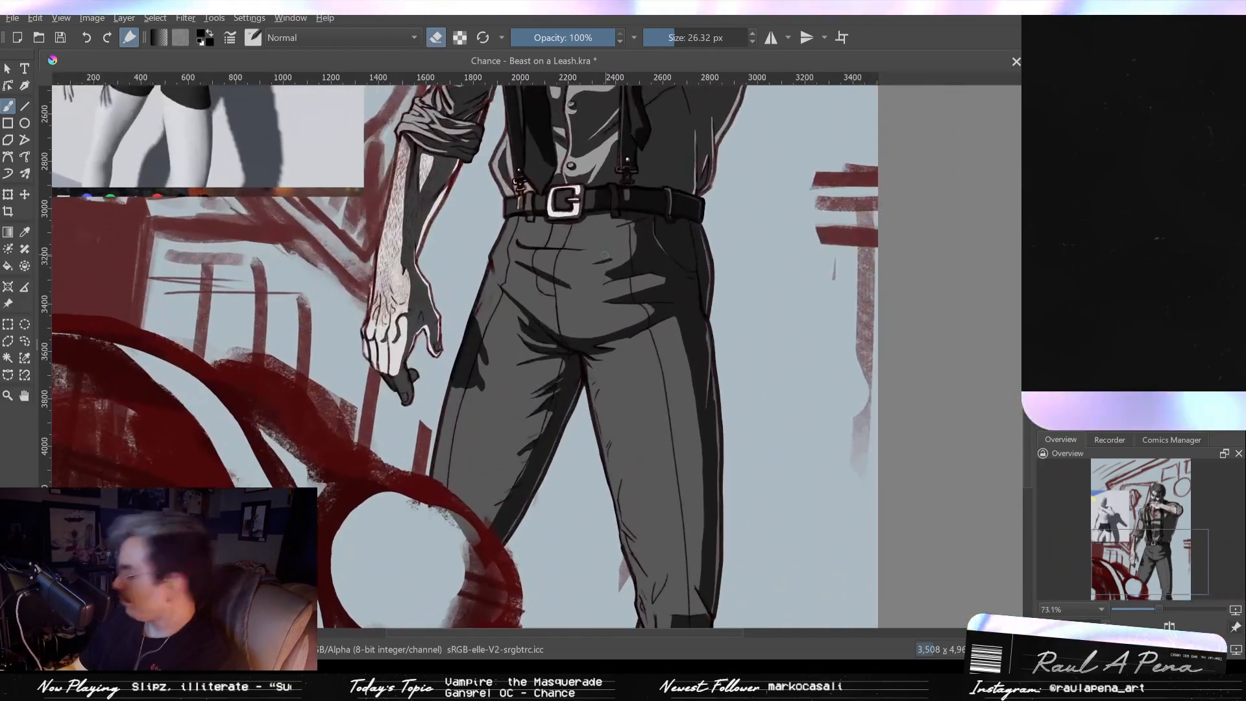
scroll(605, 258, "up", 2)
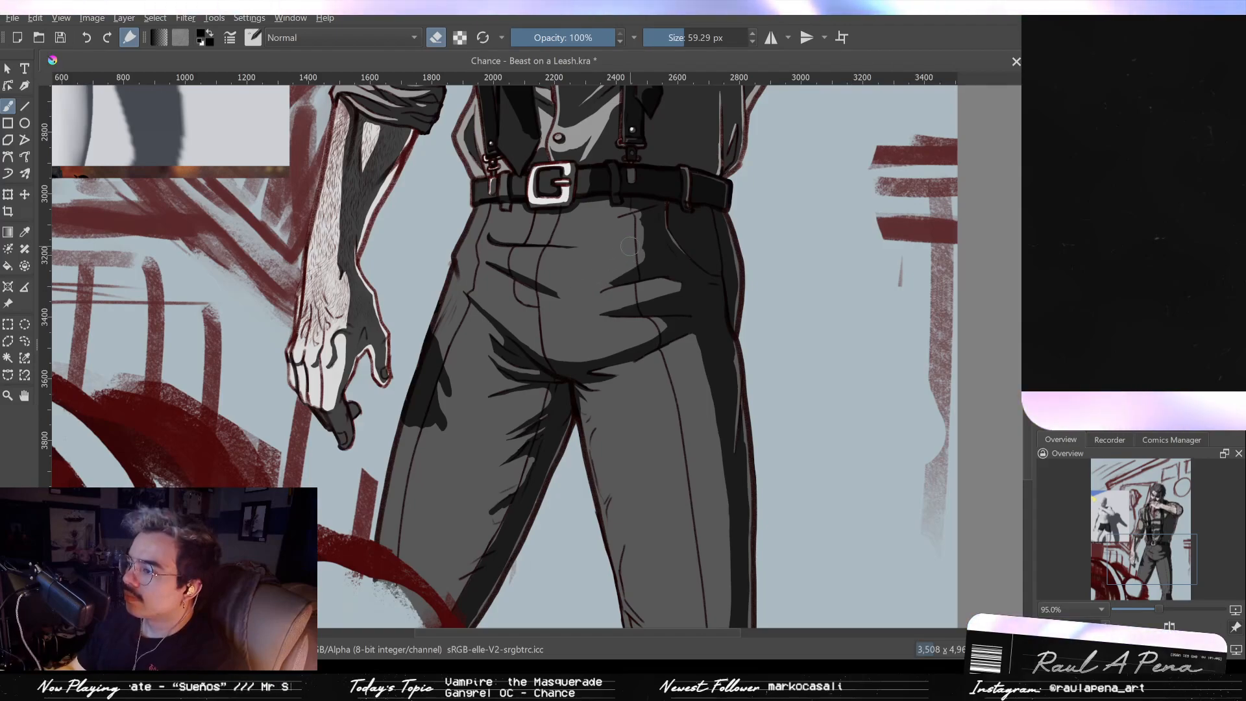
scroll(607, 288, "up", 2)
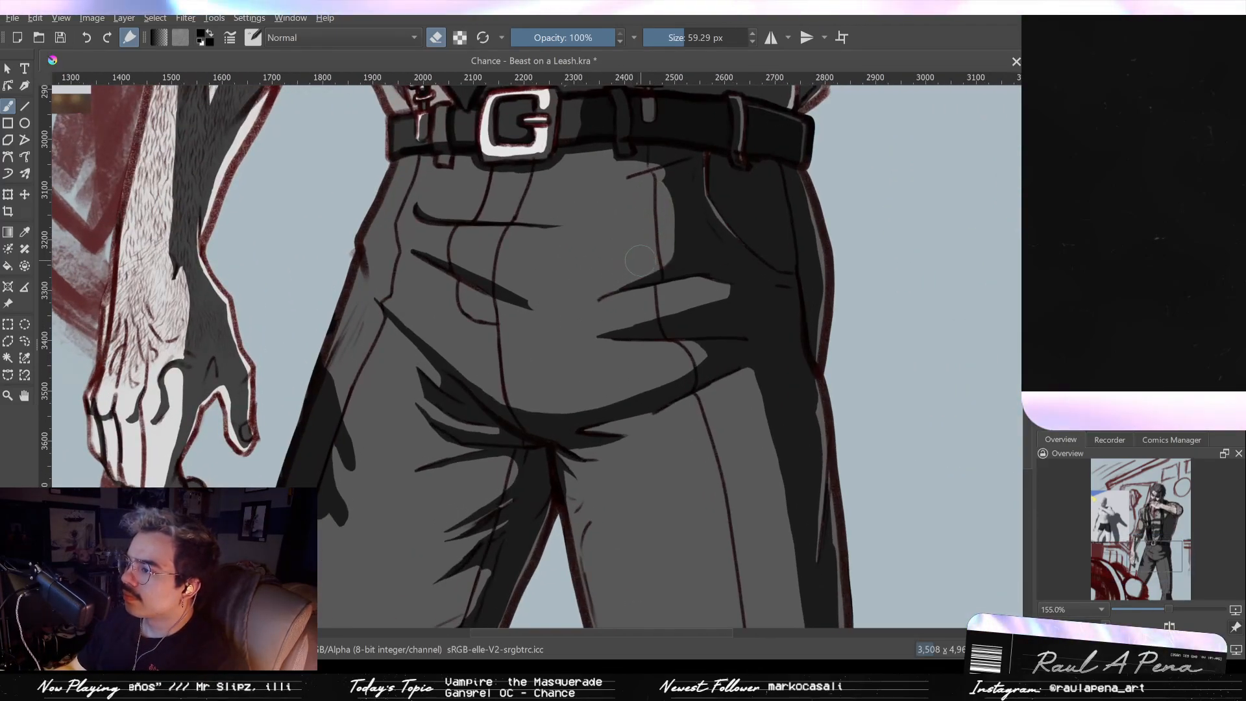
key("e")
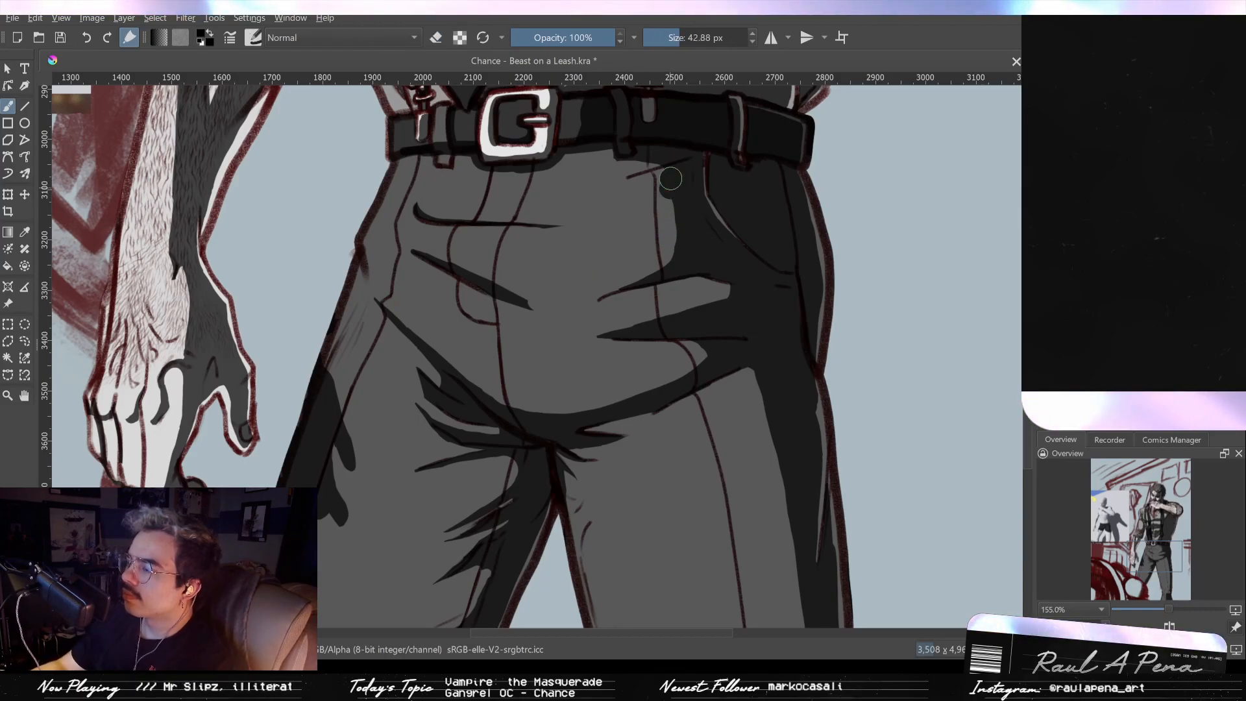
left_click_drag(670, 187, 684, 222)
left_click_drag(669, 157, 683, 249)
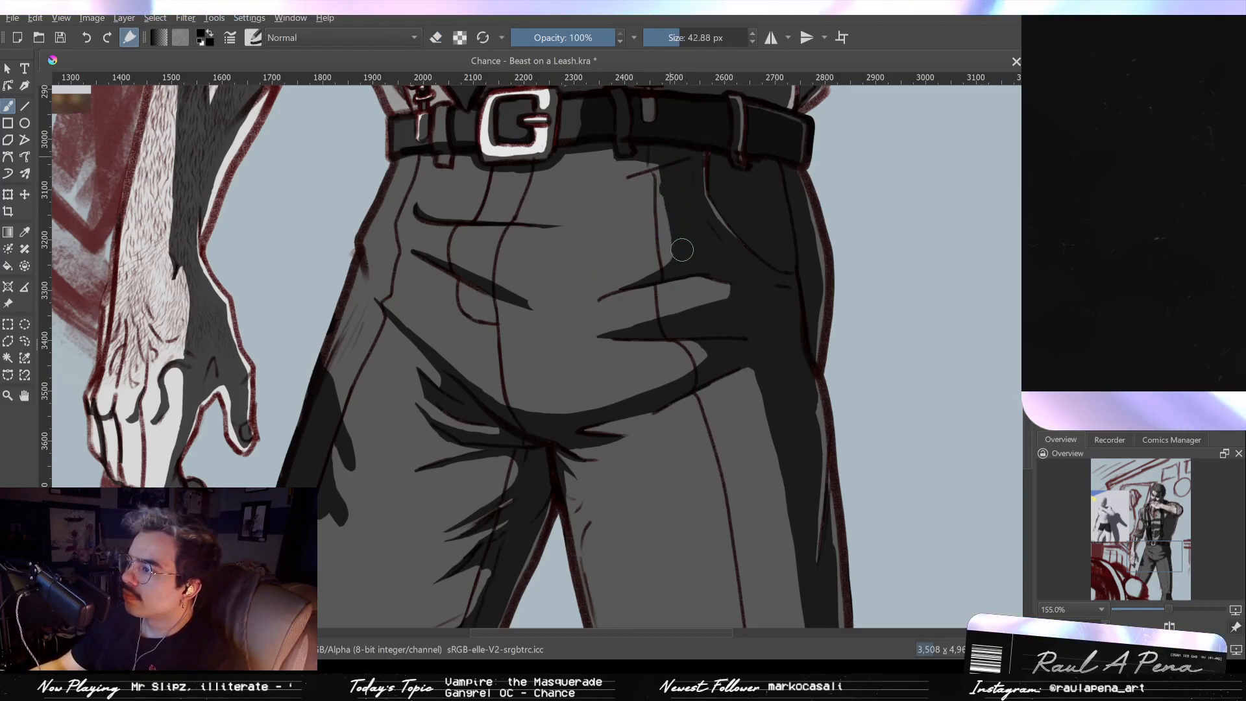
left_click_drag(671, 203, 675, 157)
left_click_drag(672, 177, 684, 236)
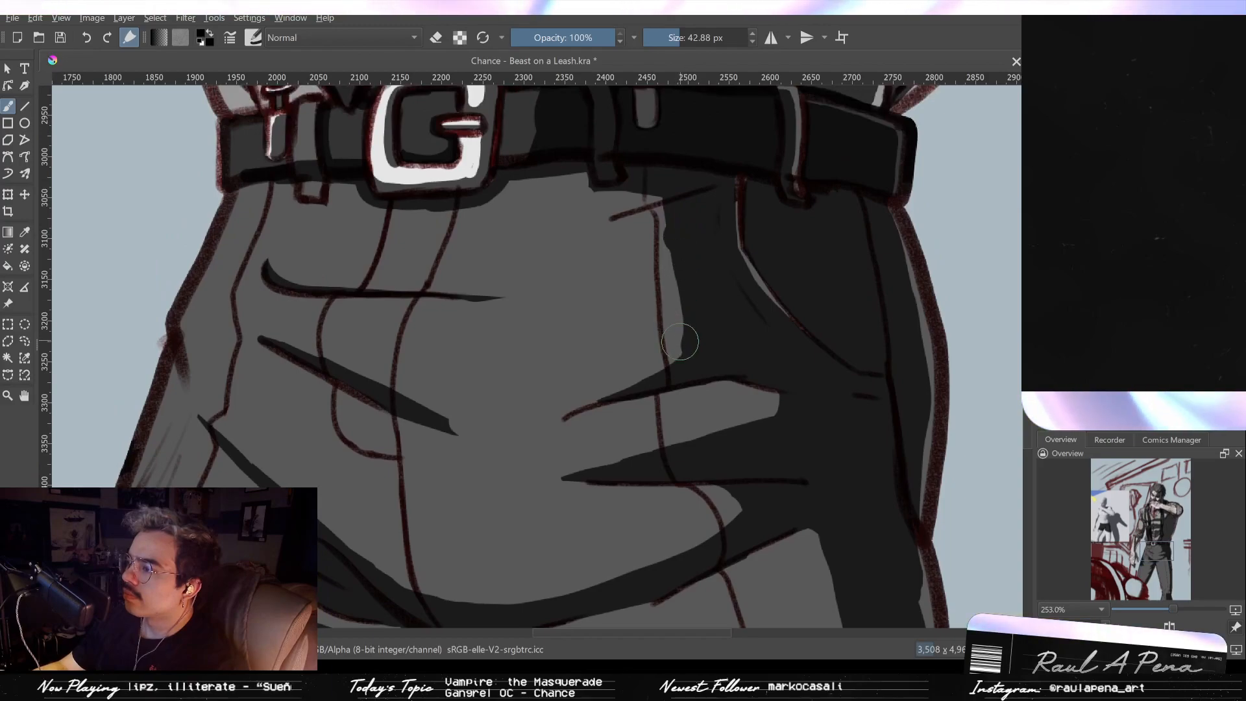
Step: Fill the hip shadow out to the seam line and darken the small fold below the belt with finer brush sizes
mouse_move(678, 366)
left_mouse_down()
mouse_move(660, 366)
mouse_move(675, 319)
left_mouse_up()
key("ctrl+z")
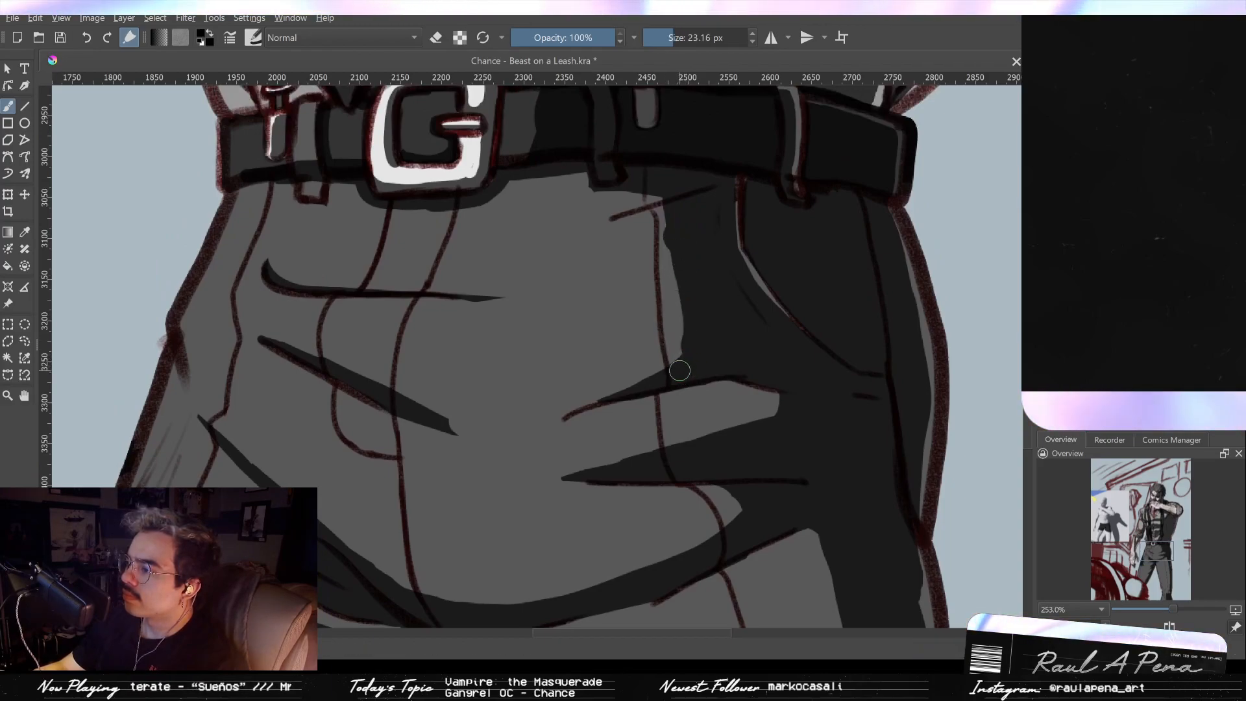
left_click_drag(677, 369, 680, 358)
mouse_move(674, 311)
left_mouse_down()
mouse_move(683, 210)
mouse_move(622, 211)
mouse_move(674, 191)
left_mouse_up()
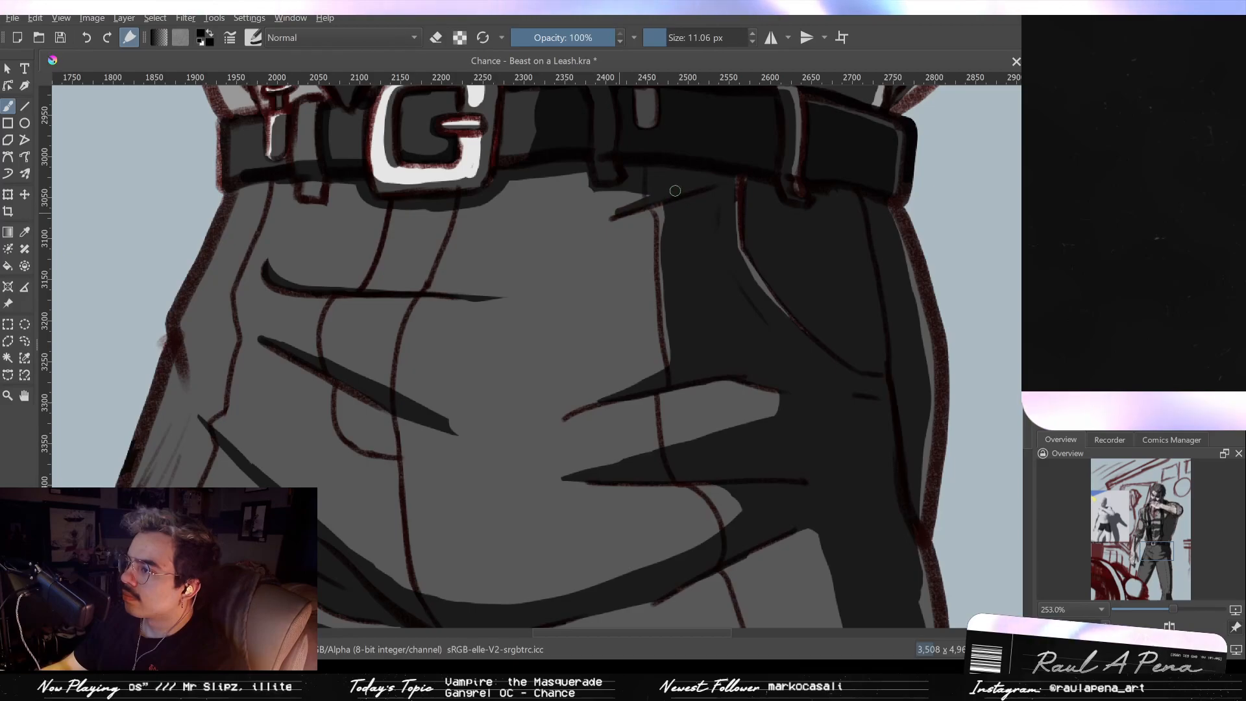
key("ctrl+z")
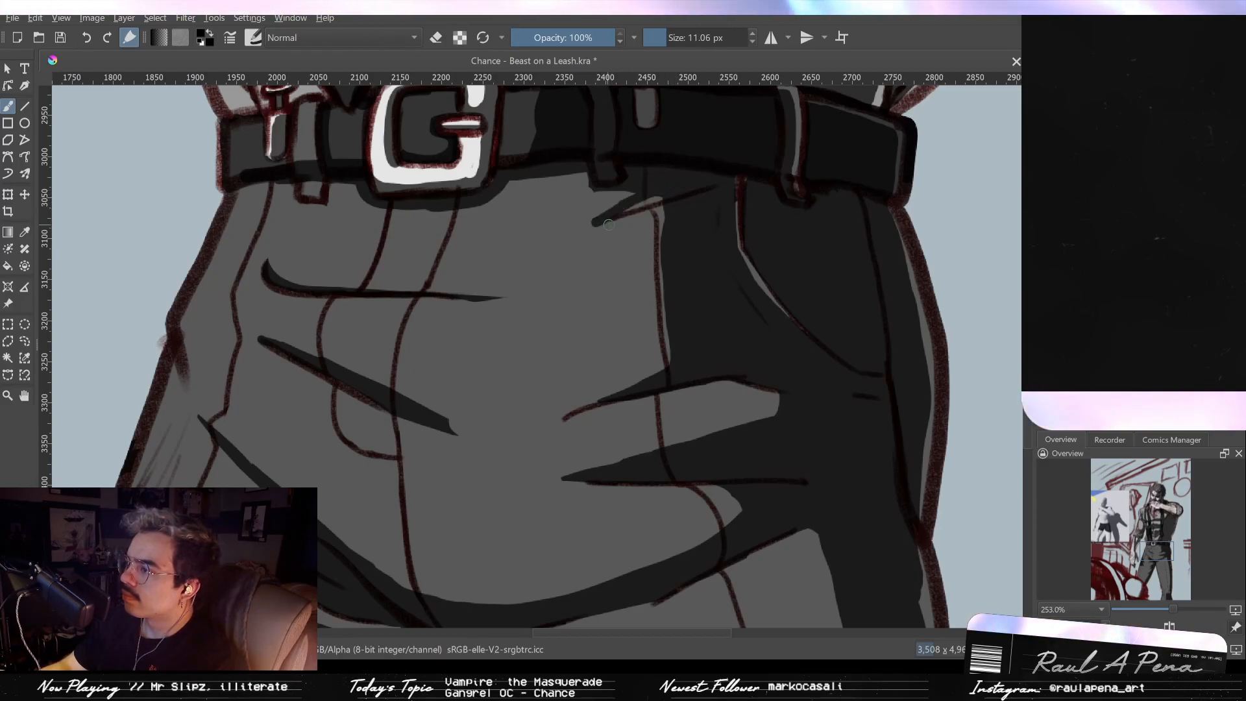
left_click_drag(609, 224, 678, 204)
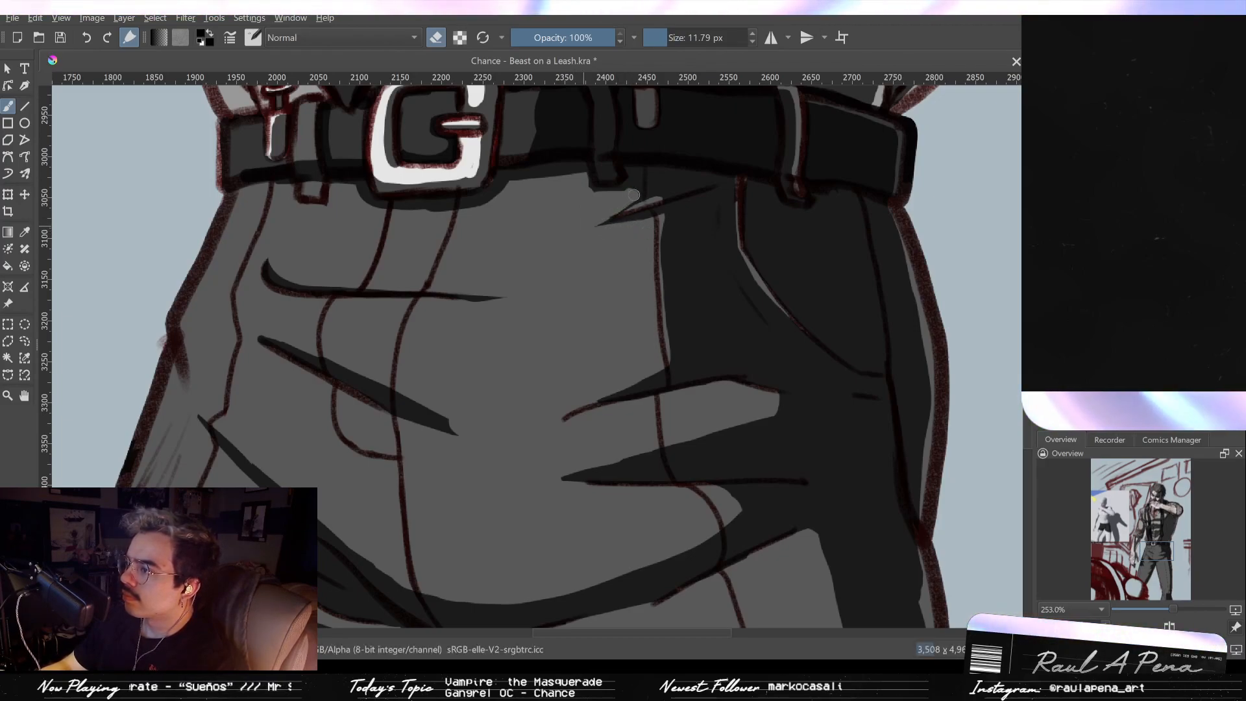
Step: Trim the hip shadow's edge along the front seam and fill the light gap between the two hip folds with shadow
key("e")
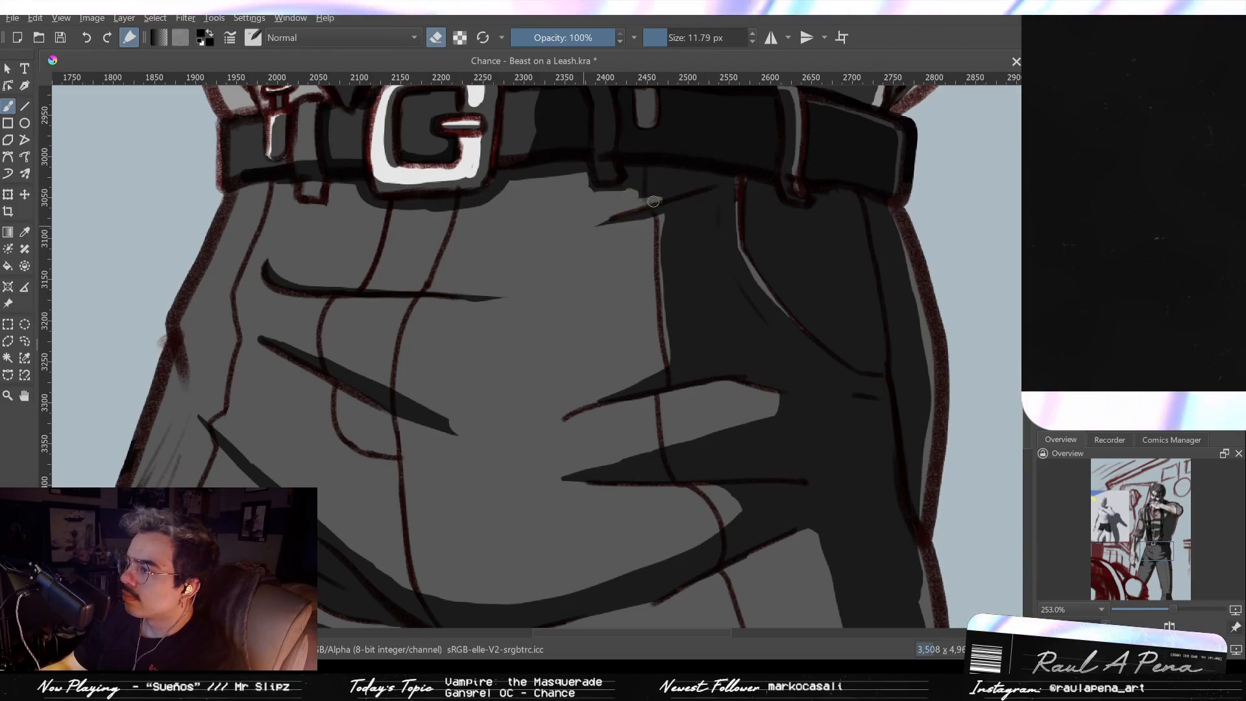
key("e")
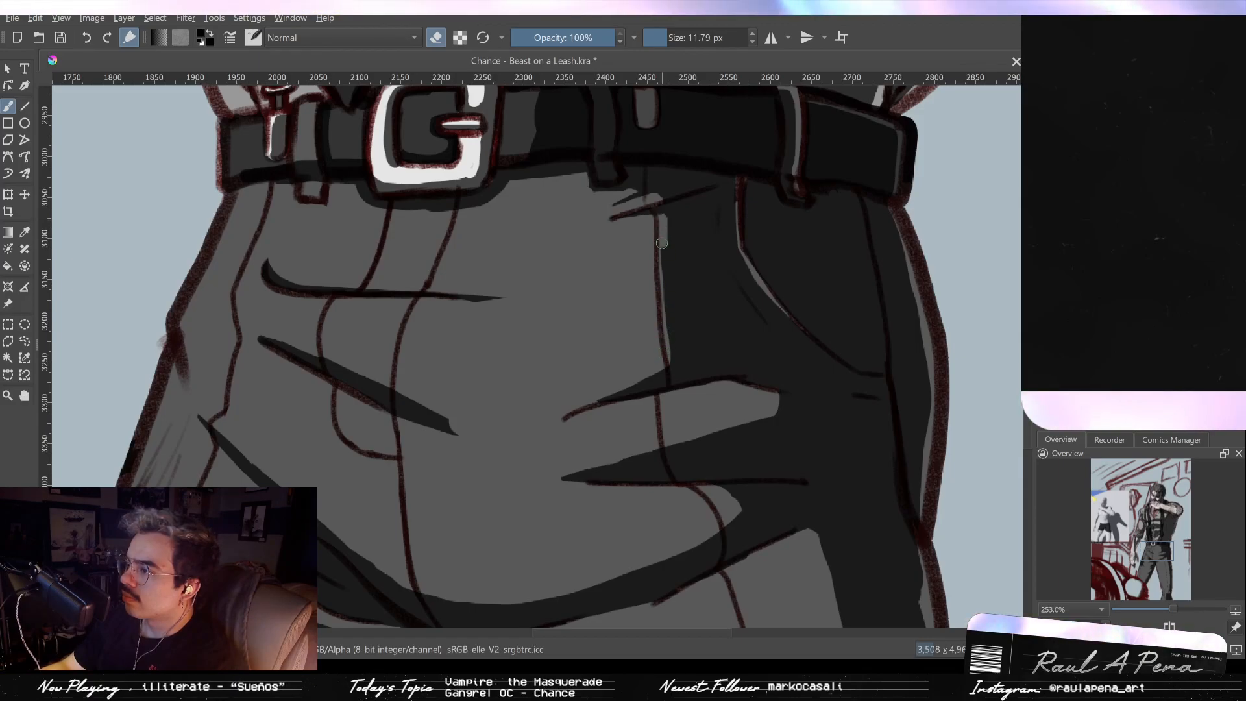
left_click_drag(665, 324, 669, 357)
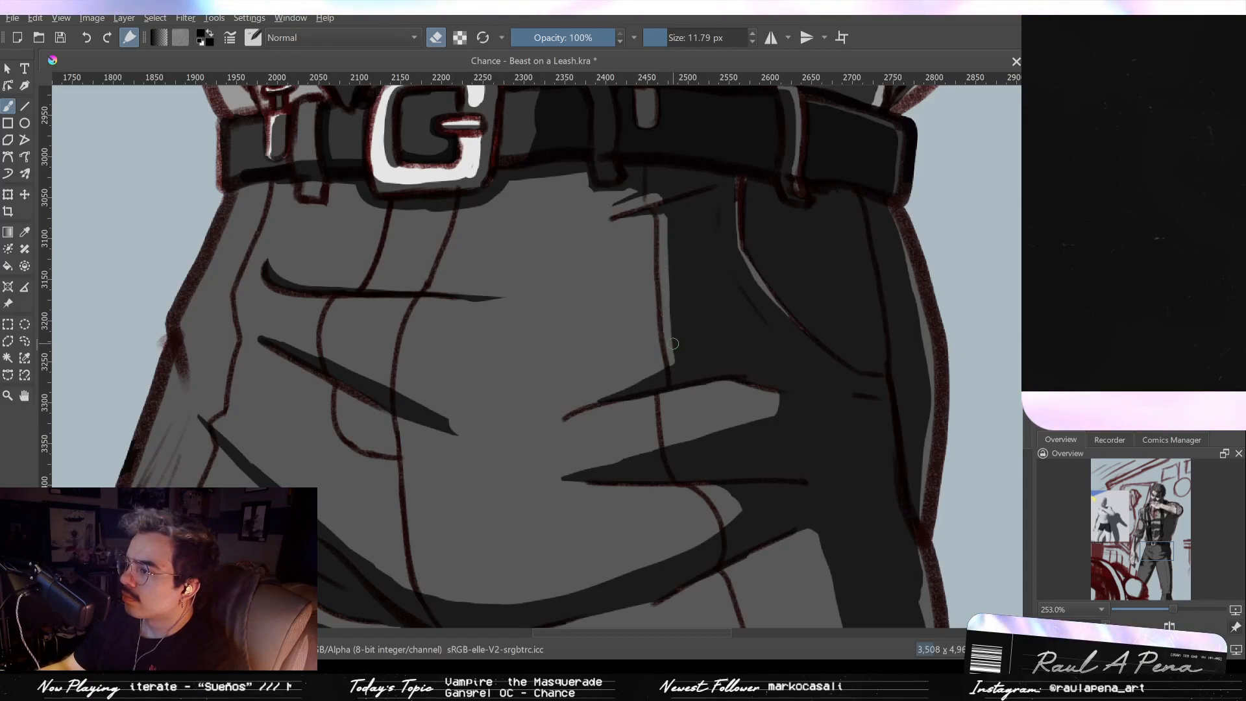
mouse_move(608, 395)
left_mouse_down()
mouse_move(613, 591)
mouse_move(617, 520)
mouse_move(668, 439)
mouse_move(664, 401)
mouse_move(739, 380)
mouse_move(720, 420)
mouse_move(737, 411)
mouse_move(676, 415)
mouse_move(679, 403)
mouse_move(665, 439)
mouse_move(670, 414)
left_mouse_up()
mouse_move(738, 386)
left_mouse_down()
mouse_move(737, 515)
mouse_move(726, 406)
left_mouse_up()
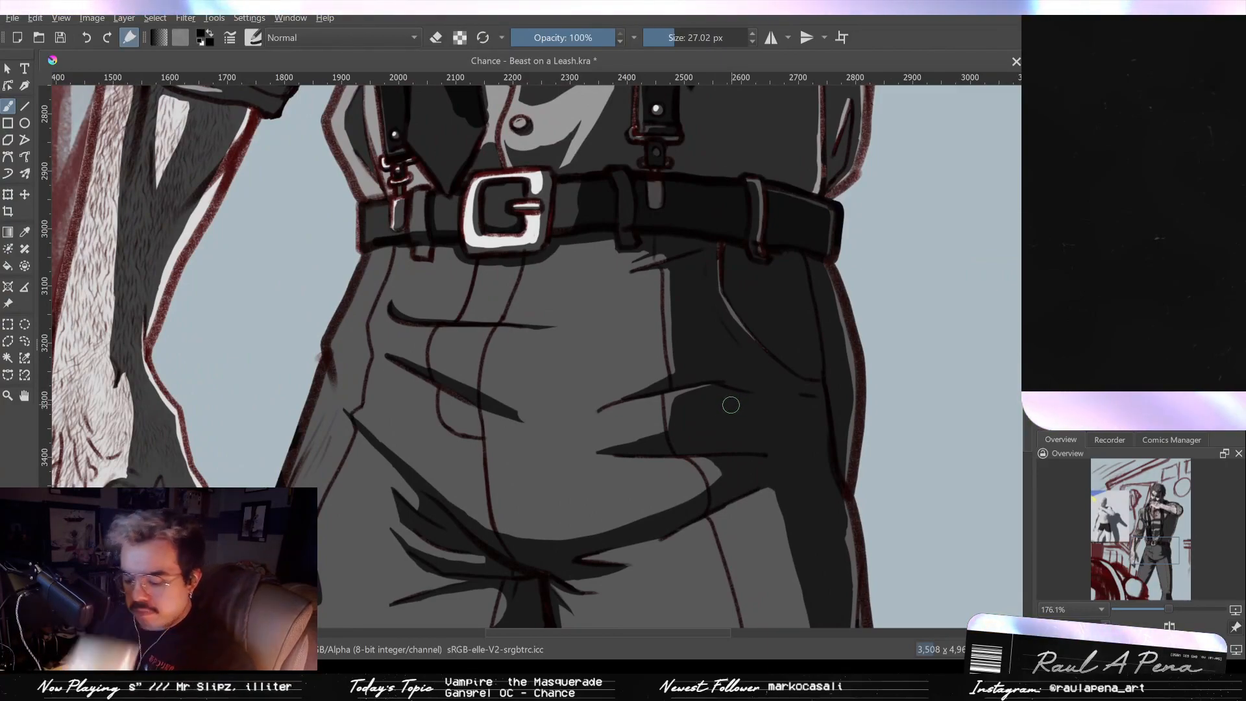
Step: Thin the diagonal fold shadow across the trouser fly with a 51.75 px eraser
key("e")
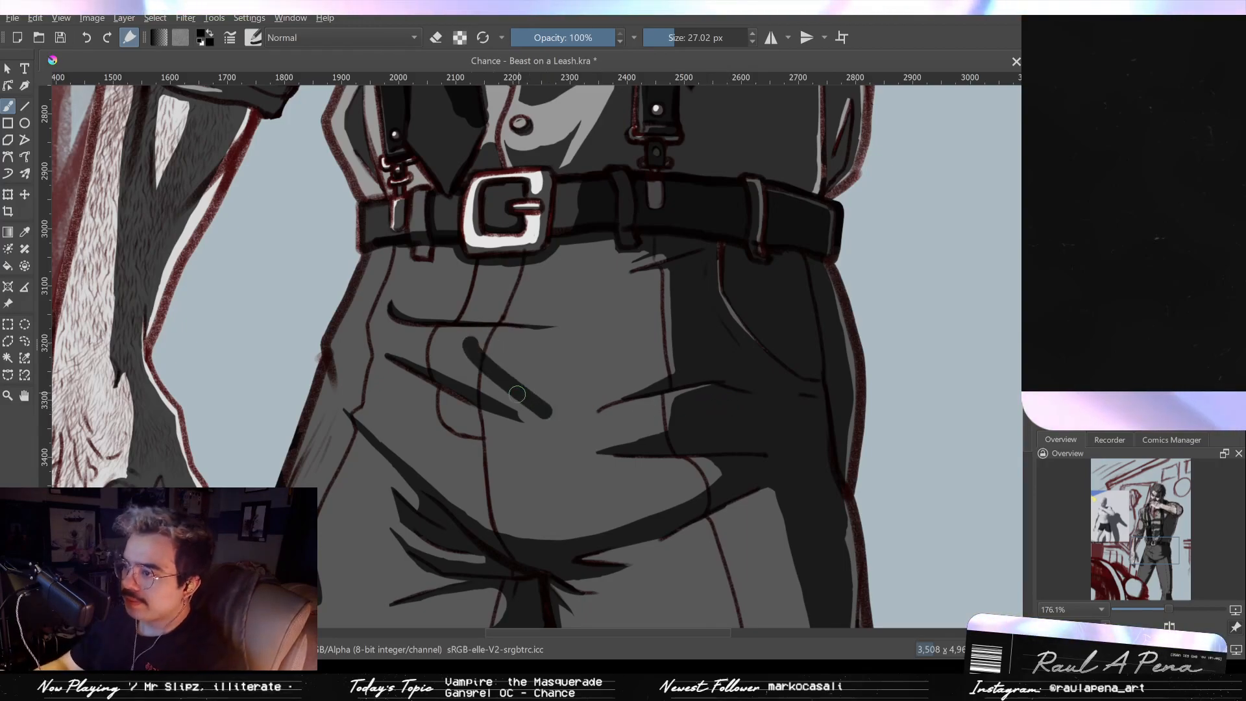
mouse_move(471, 370)
left_mouse_down()
mouse_move(493, 370)
mouse_move(538, 413)
left_mouse_up()
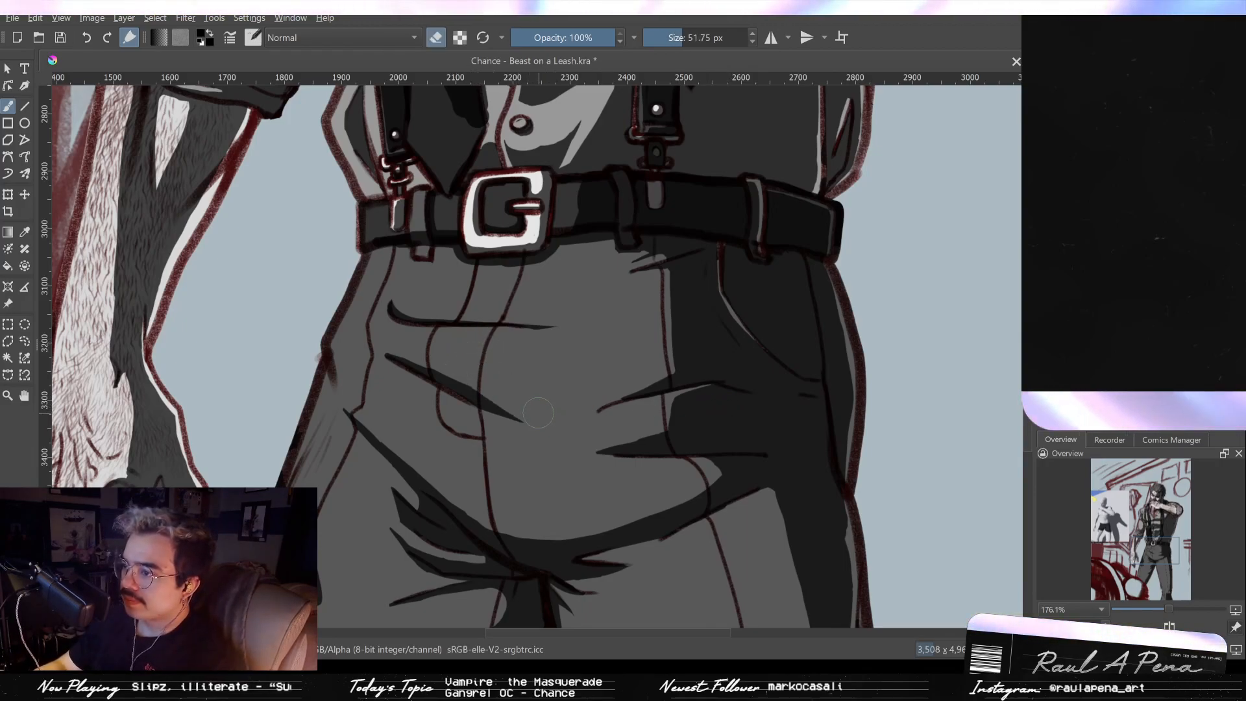
left_click_drag(476, 373, 447, 387)
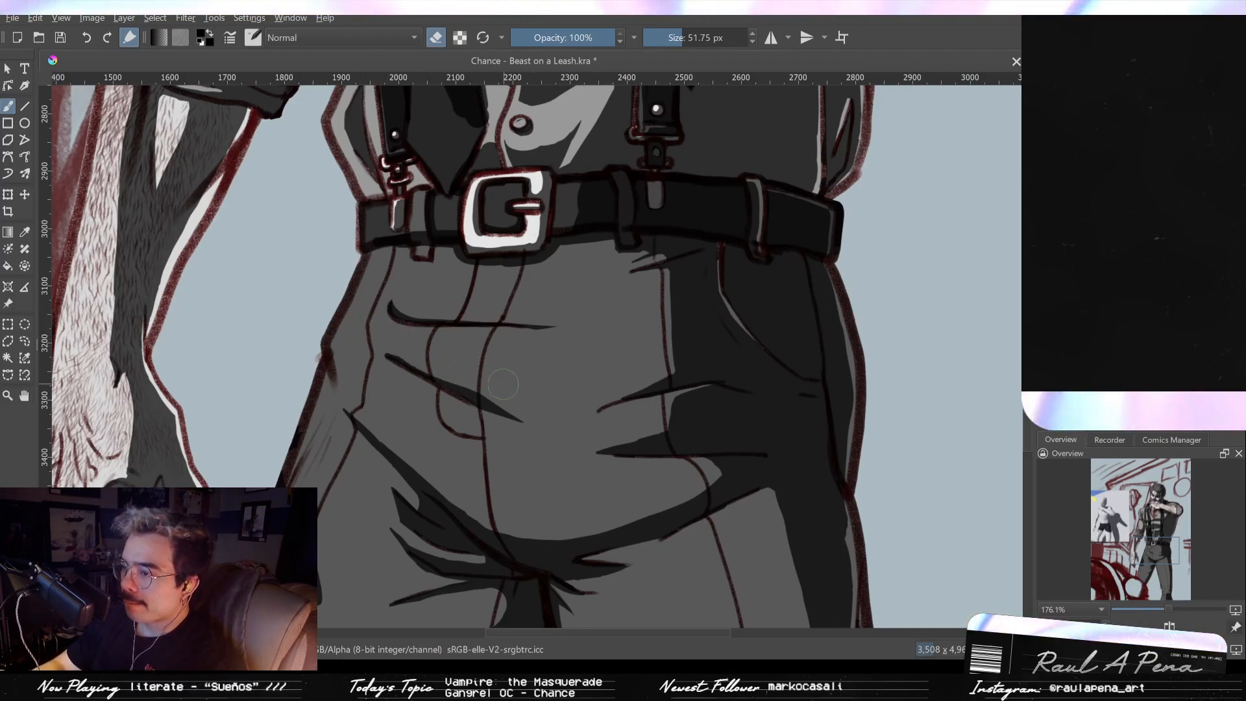
mouse_move(482, 379)
left_mouse_down()
mouse_move(593, 495)
mouse_move(626, 488)
left_mouse_up()
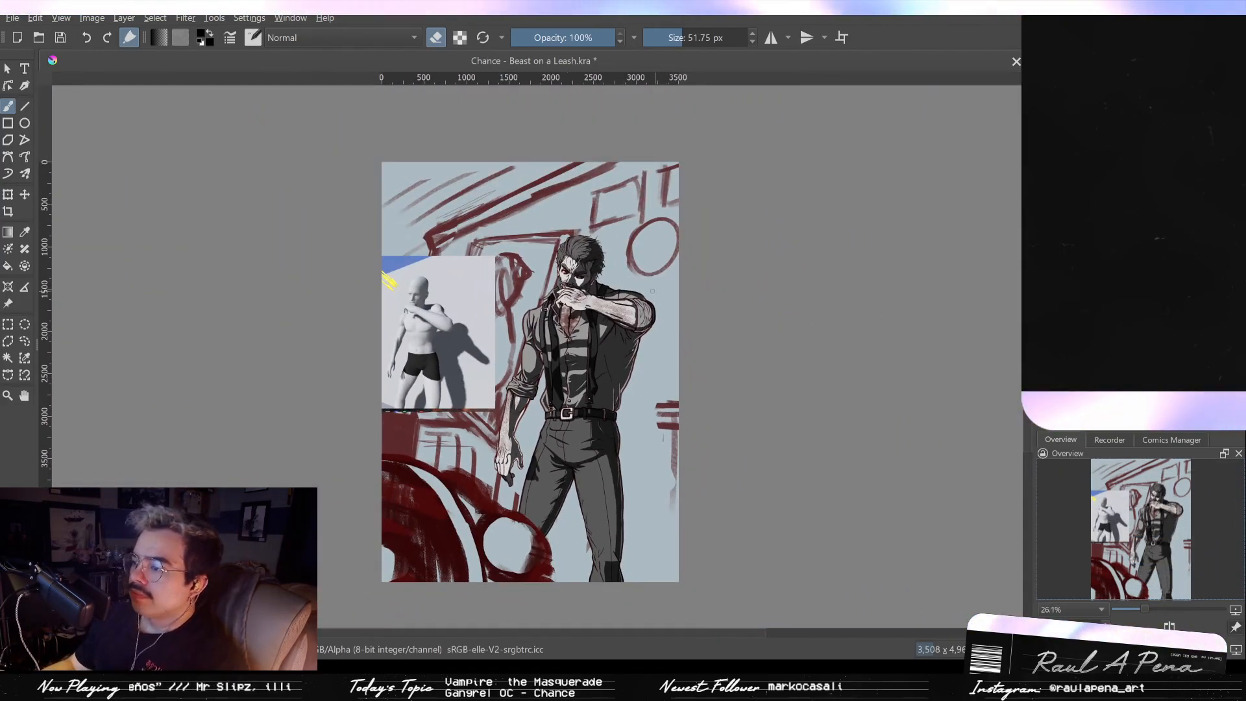
Step: Erase the inner side of the shadow below the knee crease, leaving a curved wedge along the outer leg
mouse_move(598, 536)
left_mouse_down()
mouse_move(579, 253)
mouse_move(539, 351)
mouse_move(562, 363)
mouse_move(558, 419)
left_mouse_up()
key("ctrl+z")
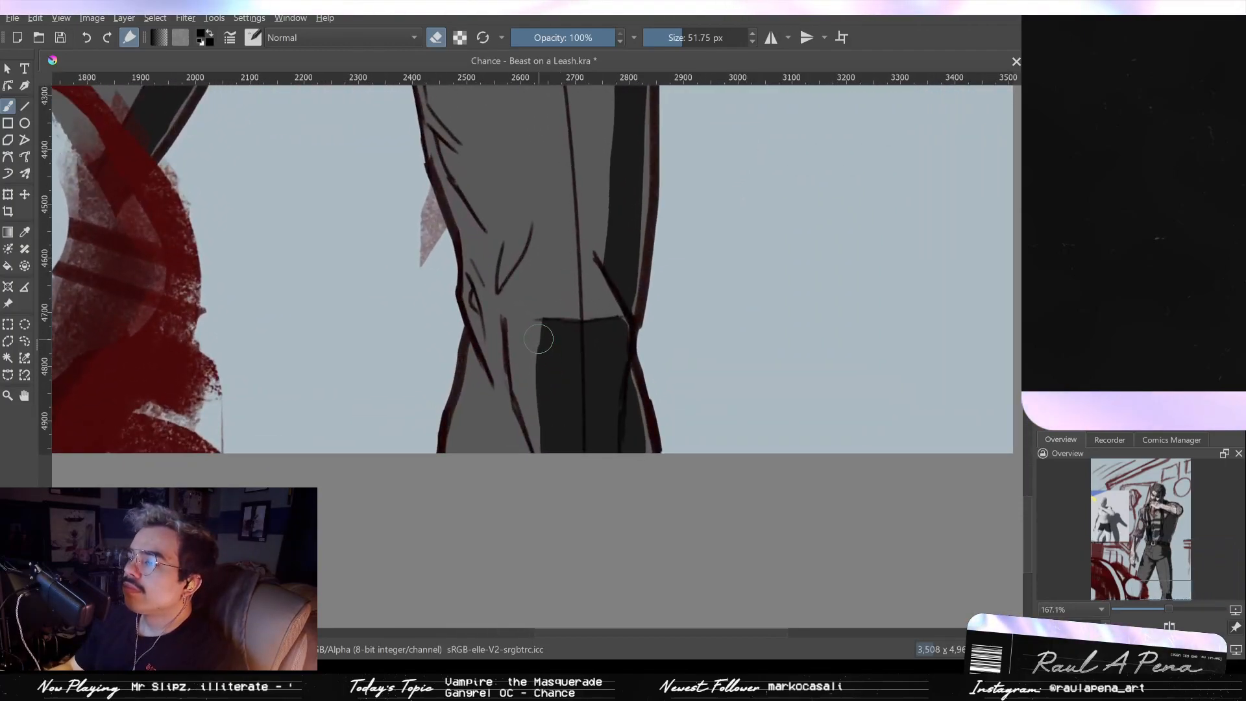
mouse_move(538, 335)
left_mouse_down()
mouse_move(575, 361)
mouse_move(584, 399)
mouse_move(573, 454)
mouse_move(565, 370)
mouse_move(547, 435)
left_mouse_up()
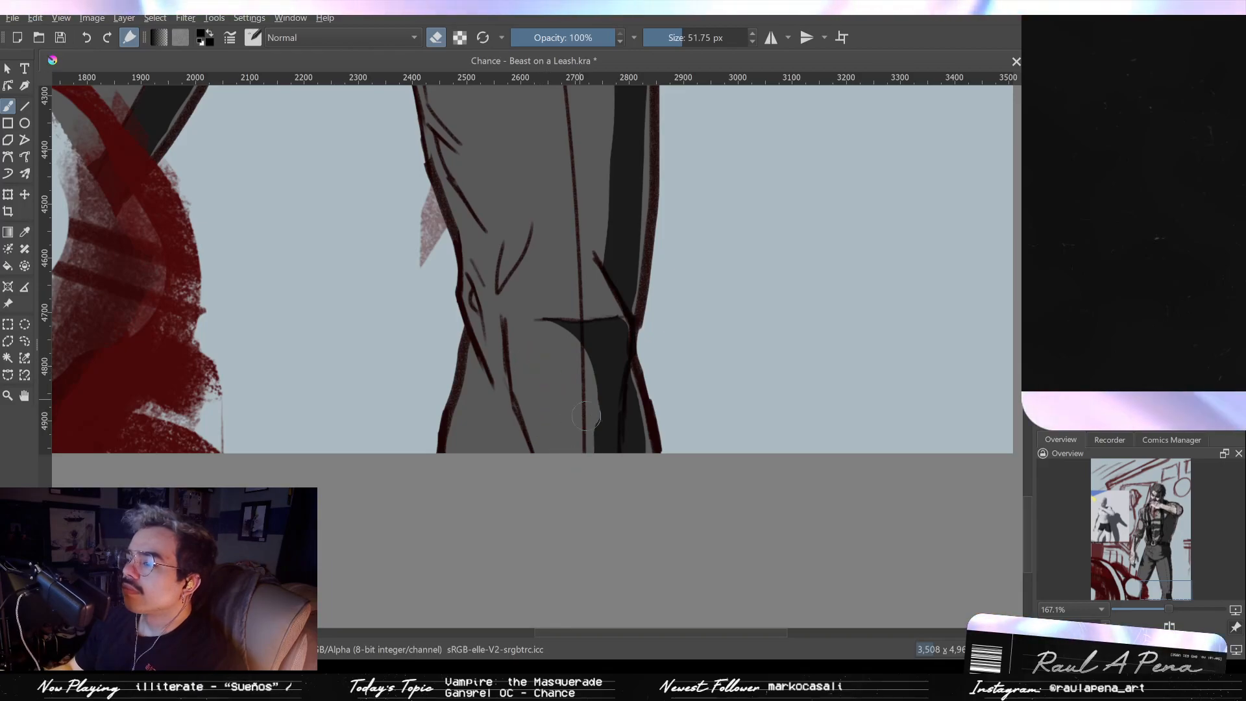
Step: Paint a small dark shadow inside the crease at the inner edge of the knee and trim it to the crease lines
scroll(693, 369, "down", 6)
mouse_move(699, 392)
left_mouse_down()
mouse_move(705, 453)
mouse_move(693, 415)
mouse_move(692, 283)
left_mouse_up()
mouse_move(475, 290)
left_mouse_down()
mouse_move(529, 279)
mouse_move(547, 306)
mouse_move(538, 315)
left_mouse_up()
key("e")
mouse_move(438, 281)
left_mouse_down()
mouse_move(442, 264)
mouse_move(447, 296)
left_mouse_up()
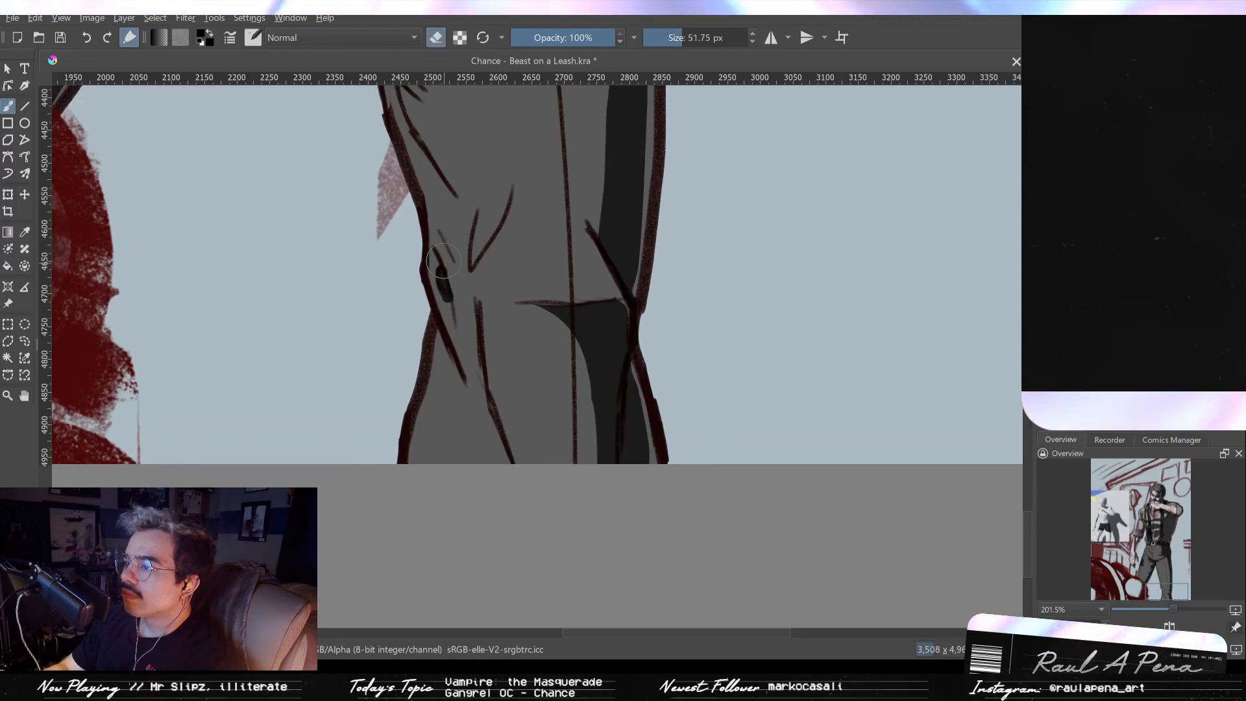
key("ctrl+z")
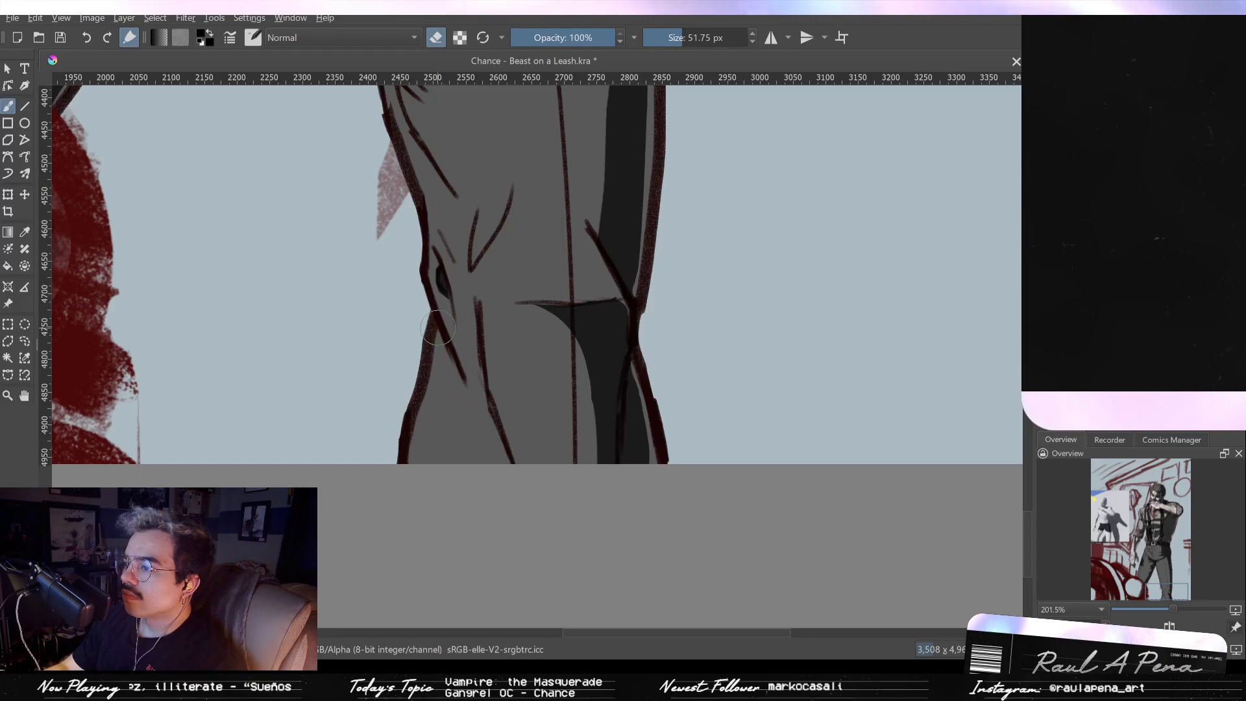
Step: Fill the V-shaped fold above the knee with dark shadow and erase its upper edge into a tapered shape
left_click_drag(467, 303, 466, 395)
mouse_move(463, 335)
left_mouse_down()
mouse_move(482, 432)
mouse_move(466, 521)
mouse_move(466, 344)
mouse_move(487, 310)
mouse_move(469, 356)
left_mouse_up()
key("e")
key("e")
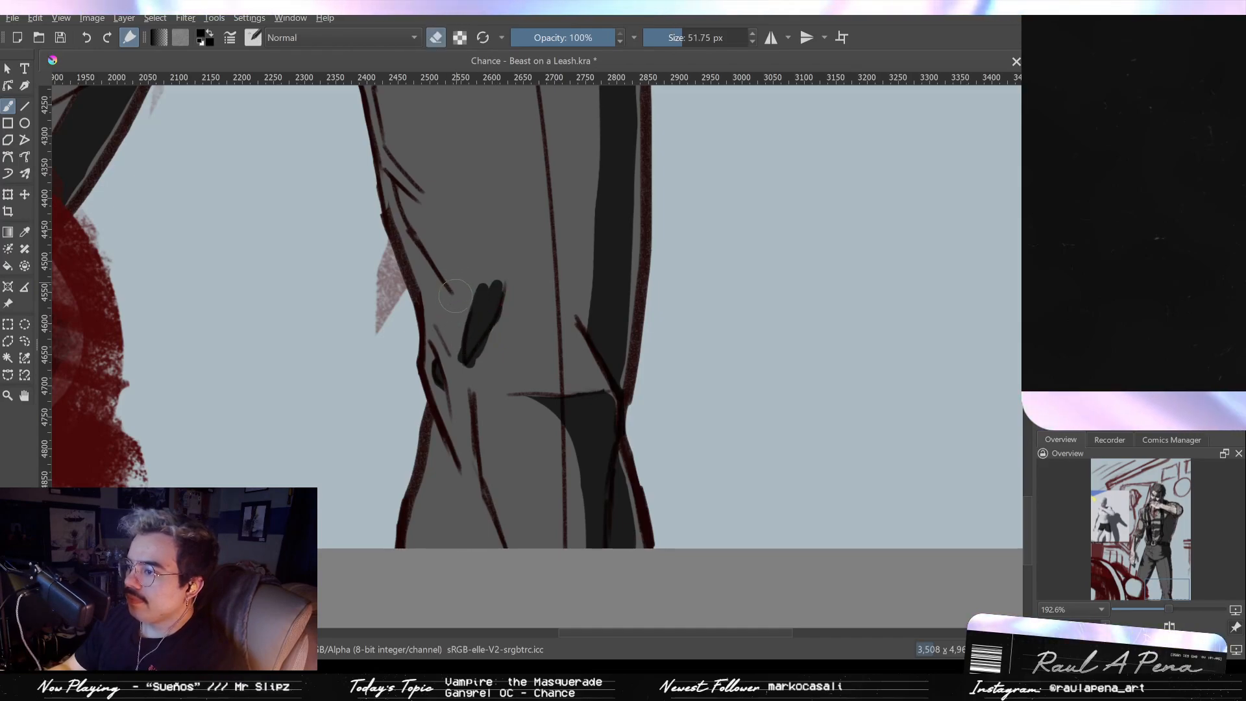
mouse_move(442, 363)
left_mouse_down()
mouse_move(437, 384)
mouse_move(494, 351)
mouse_move(507, 328)
left_mouse_up()
key("e")
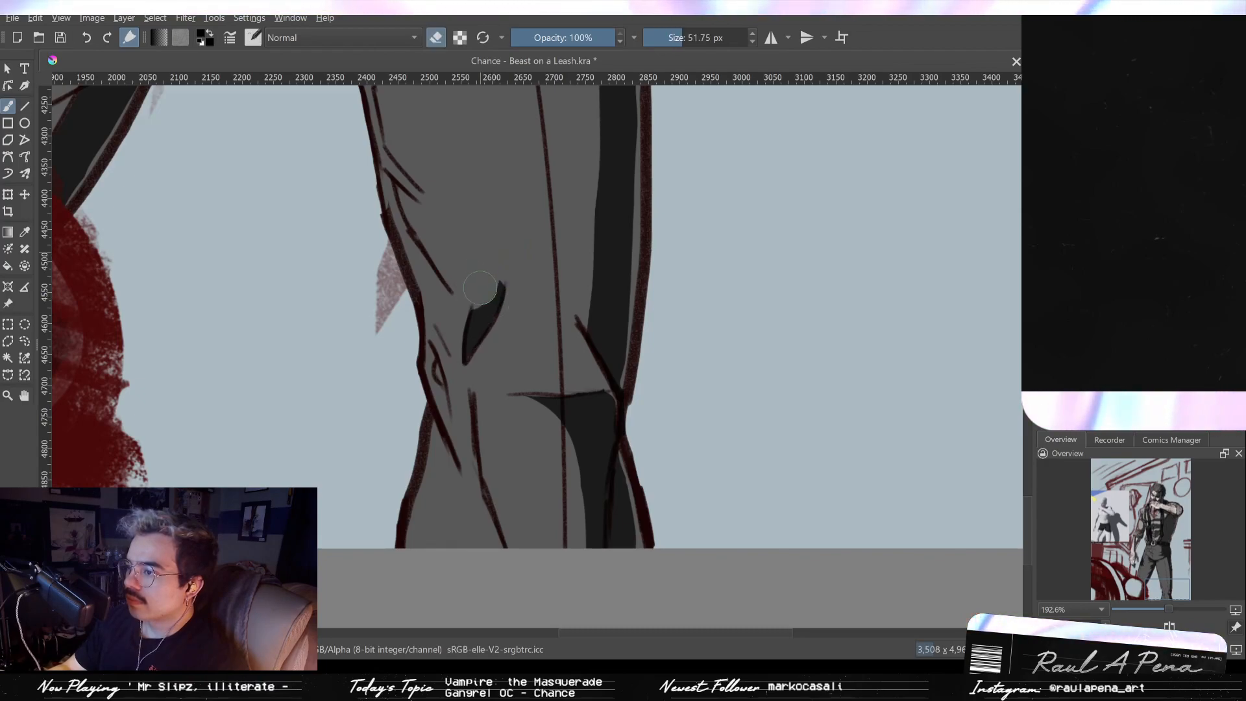
mouse_move(482, 321)
left_mouse_down()
mouse_move(494, 310)
mouse_move(449, 352)
left_mouse_up()
key("e")
key("ctrl+z")
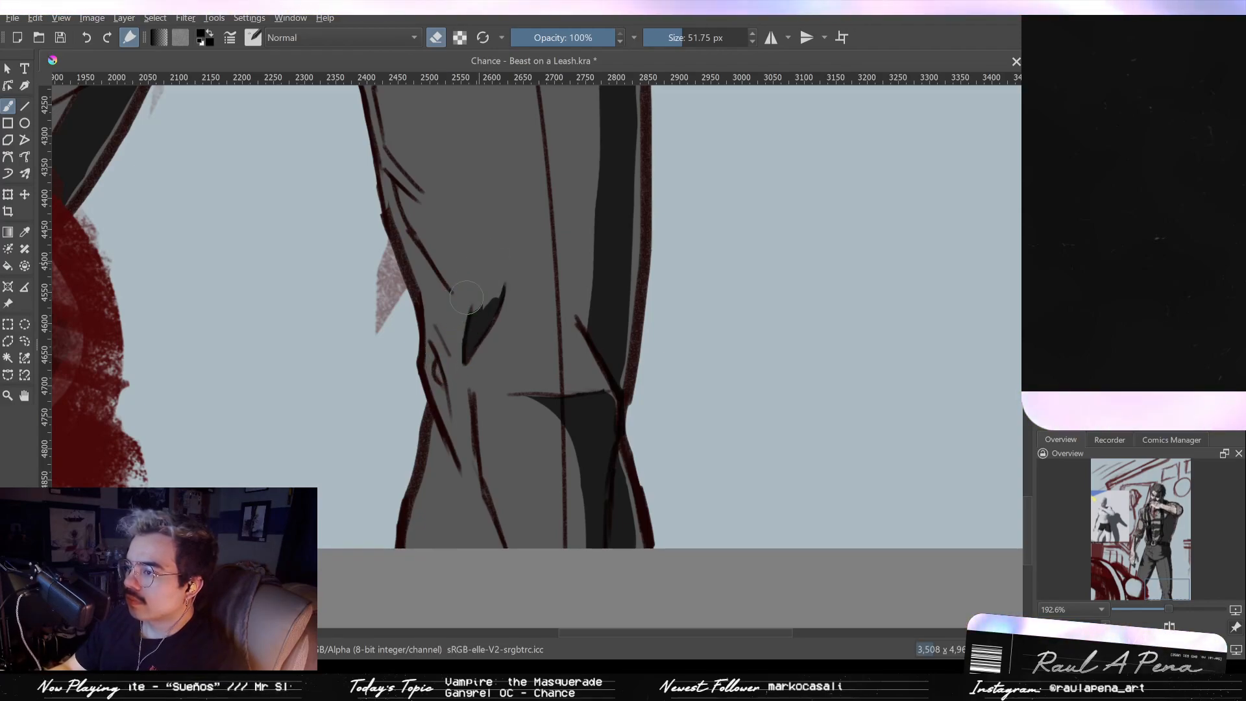
Step: Repaint the small dark shadow inside the crease at the inner edge of the knee
mouse_move(436, 369)
left_mouse_down()
mouse_move(439, 380)
mouse_move(431, 354)
mouse_move(449, 383)
left_mouse_up()
key("e")
scroll(452, 393, "down", 5)
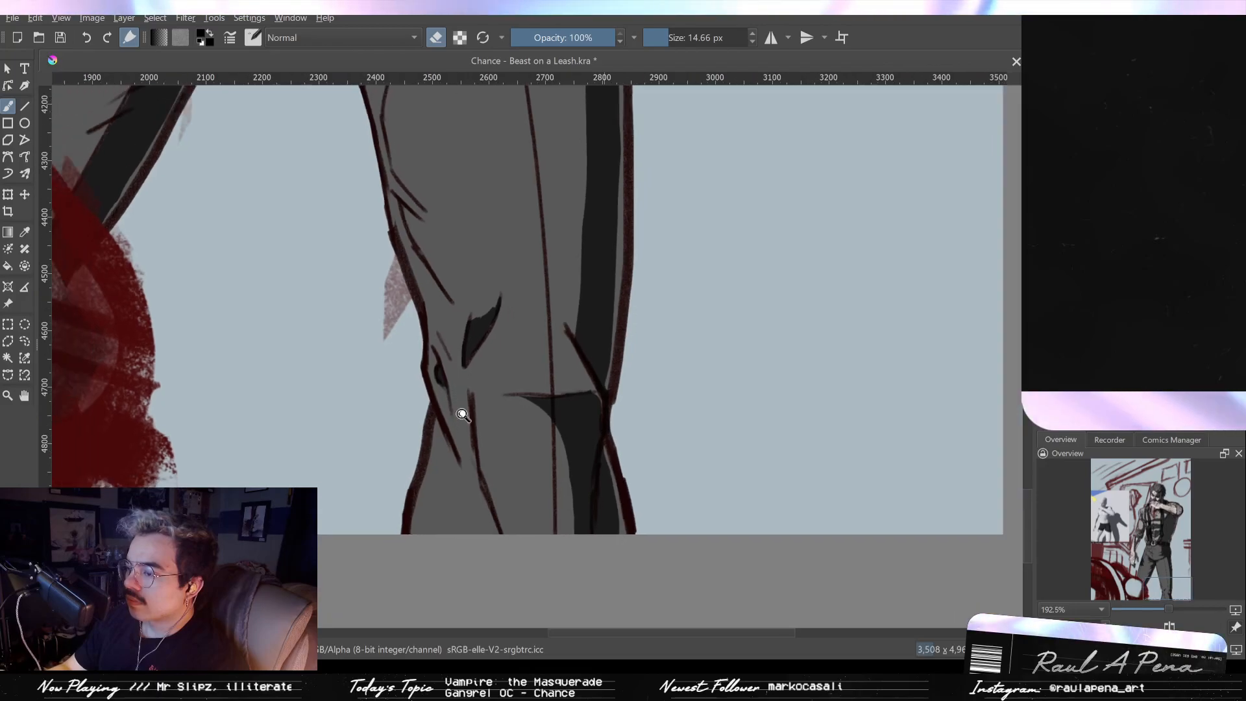
scroll(473, 439, "up", 1)
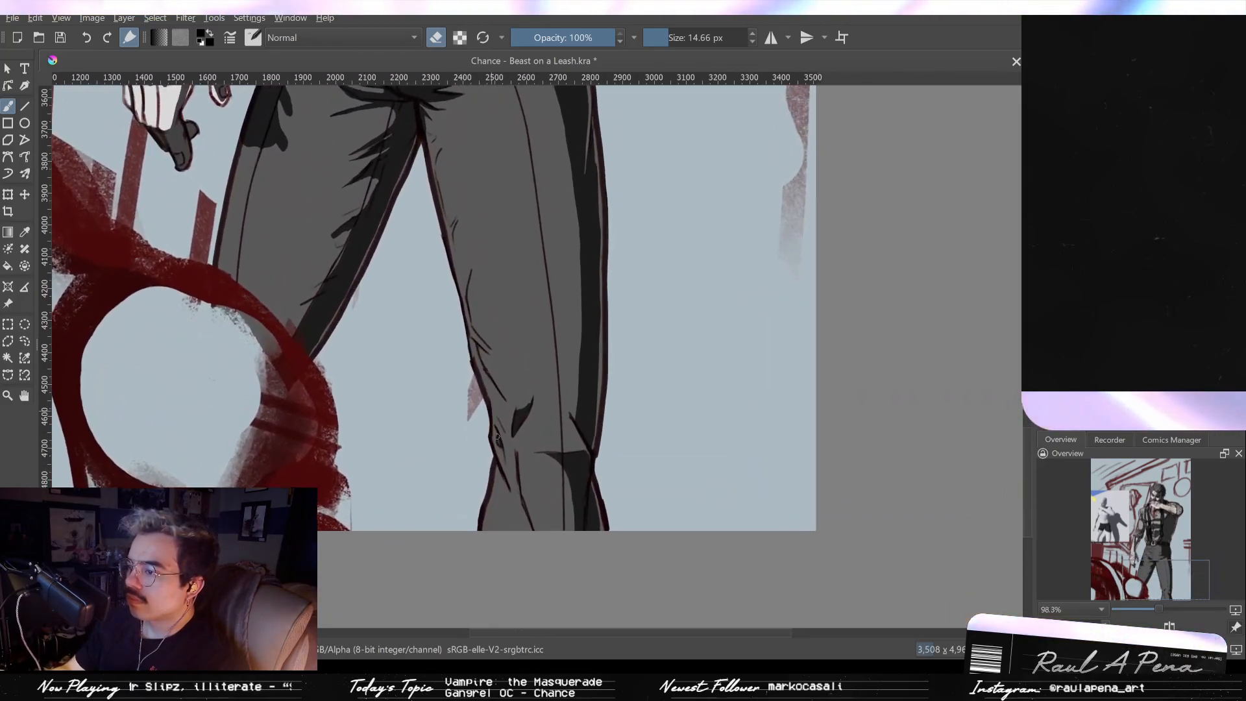
Step: Review the whole figure with the red background sketch and the car hidden, and bring both back
scroll(495, 398, "down", 3)
scroll(535, 313, "down", 1)
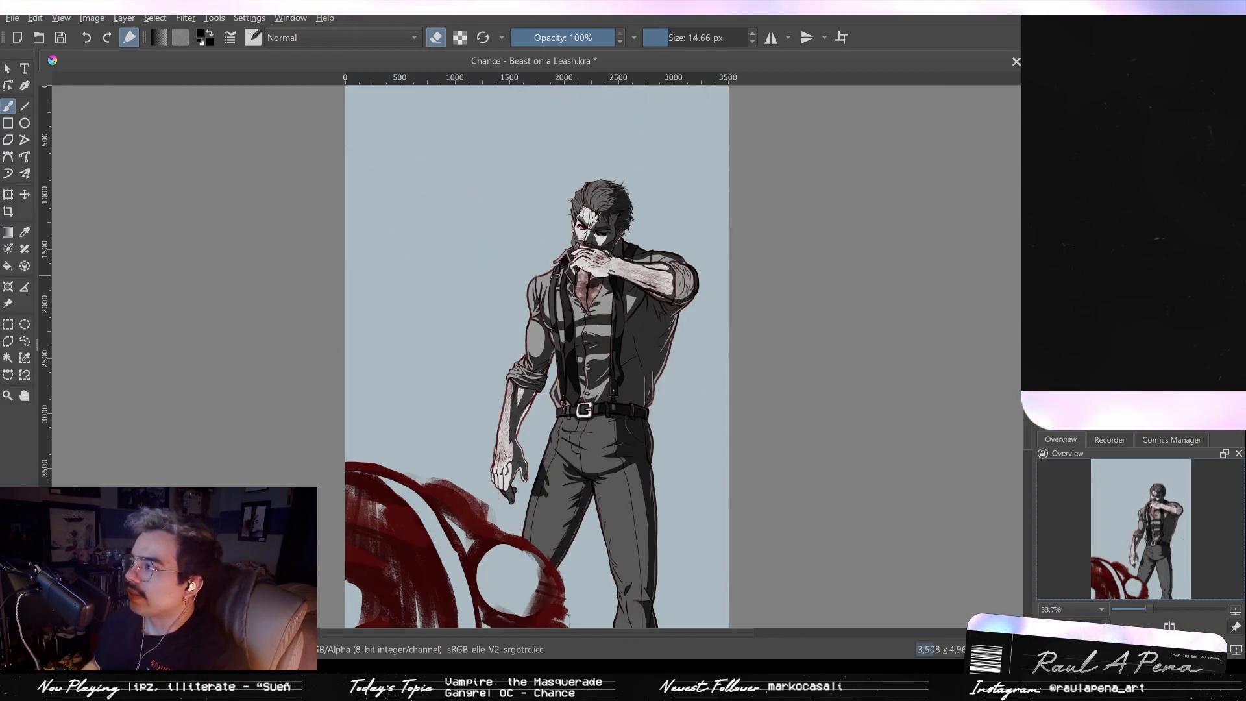
scroll(537, 356, "up", 1)
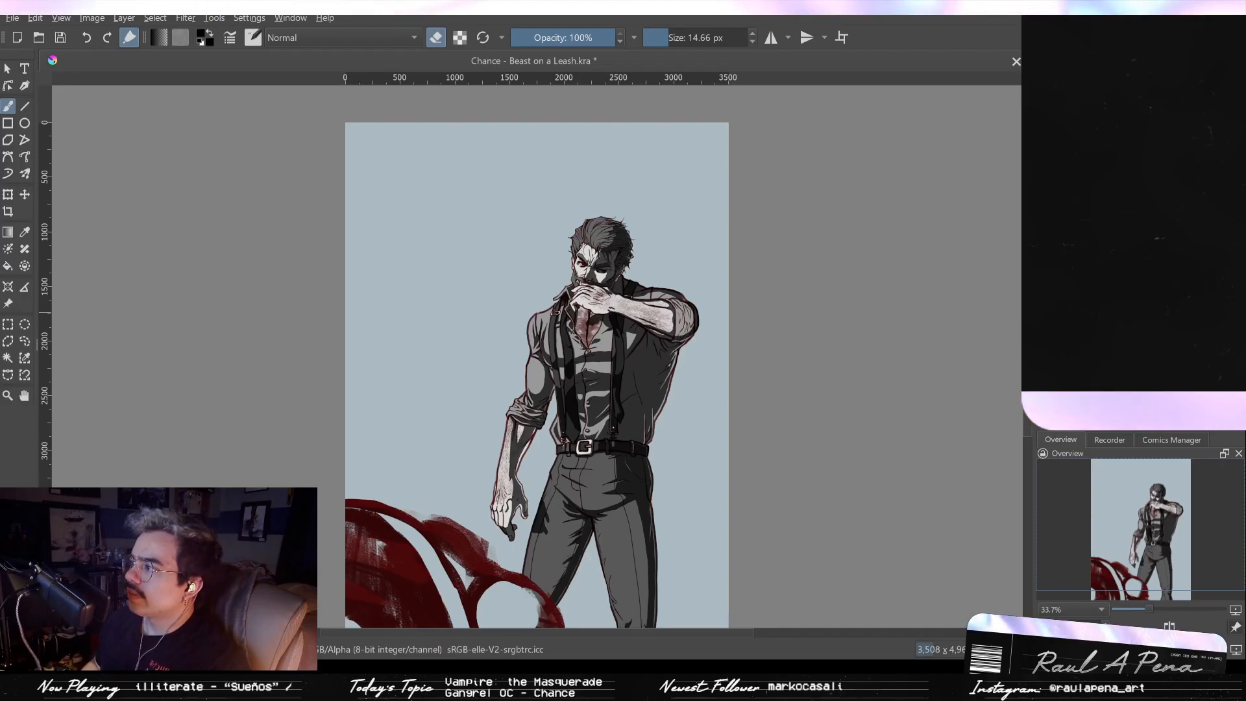
scroll(698, 484, "up", 2)
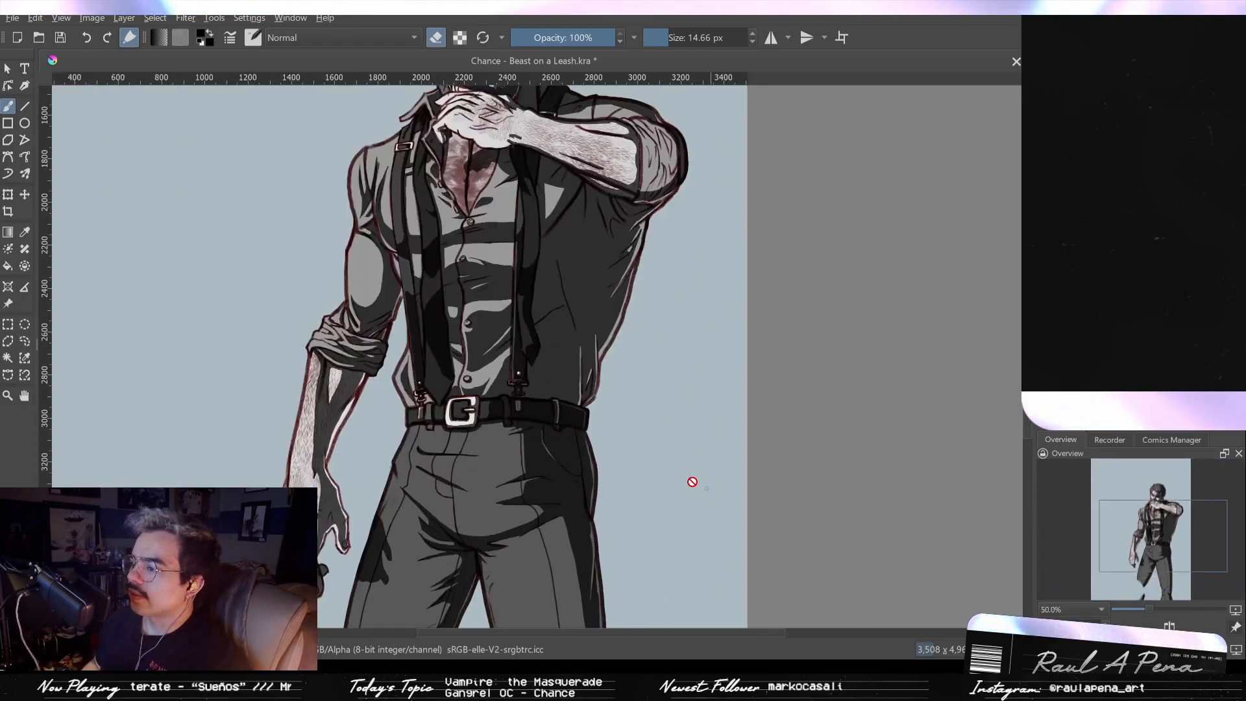
scroll(646, 481, "down", 1)
left_click_drag(662, 478, 686, 432)
scroll(692, 416, "down", 1)
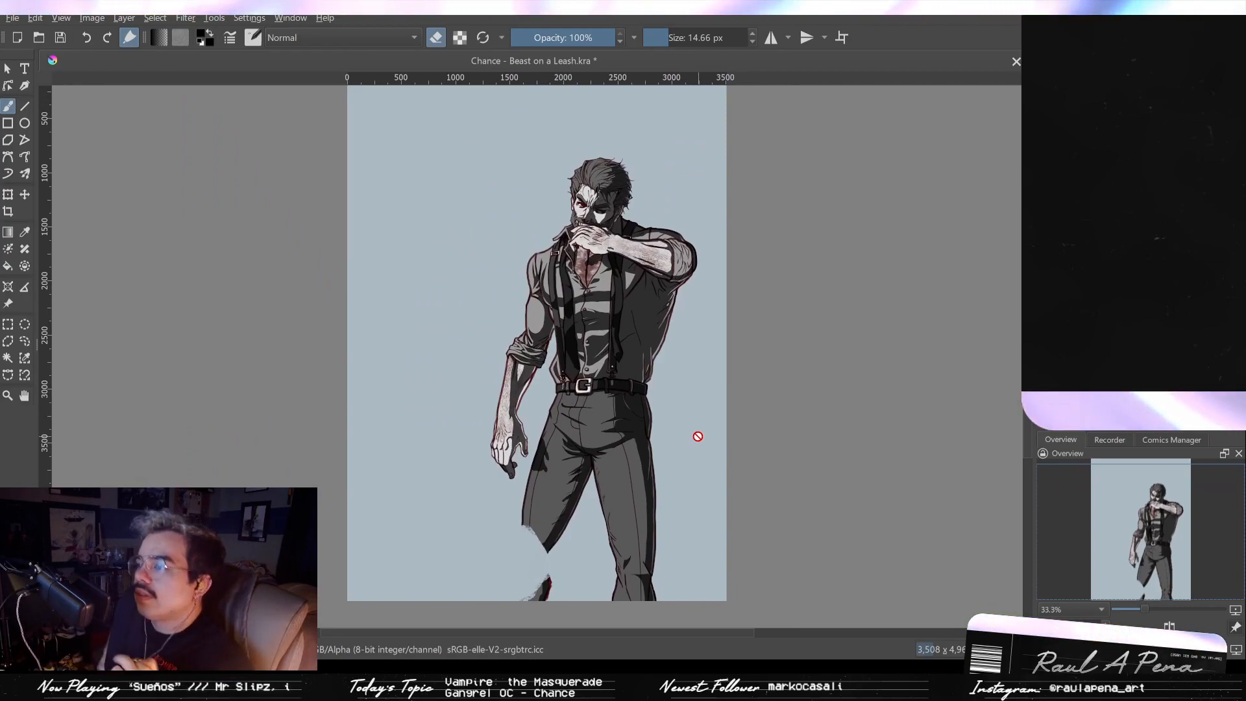
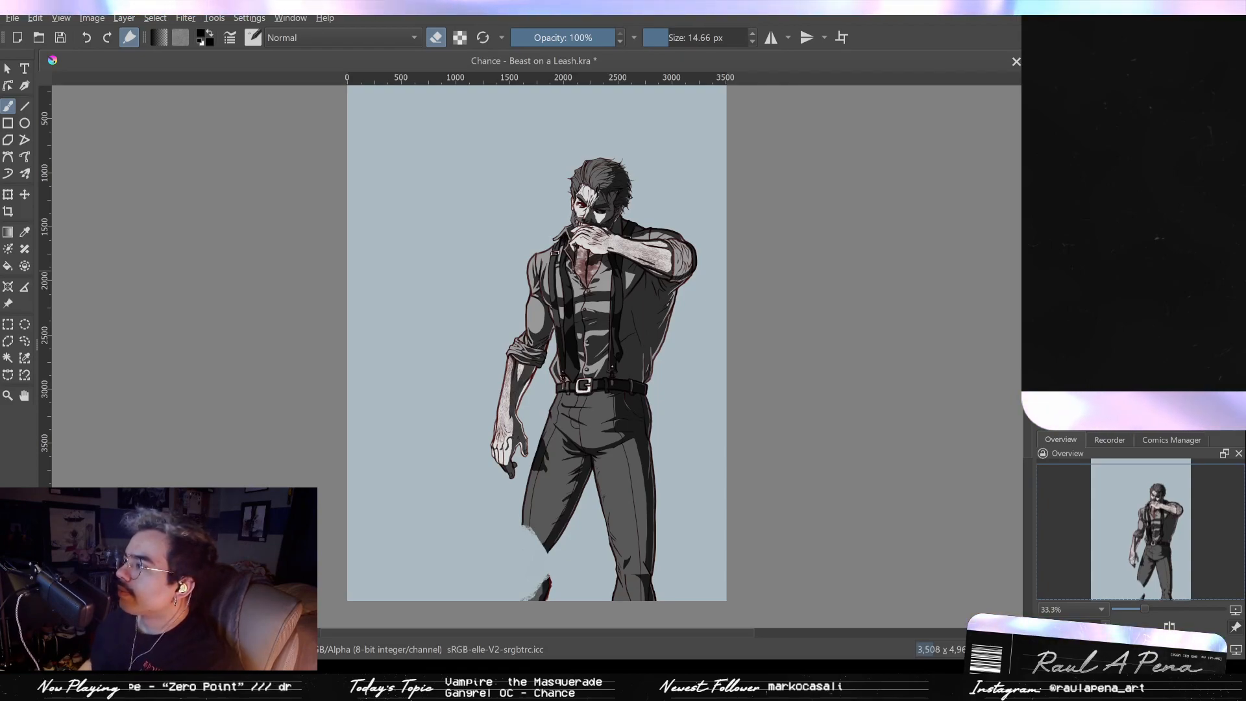
key("ctrl+z")
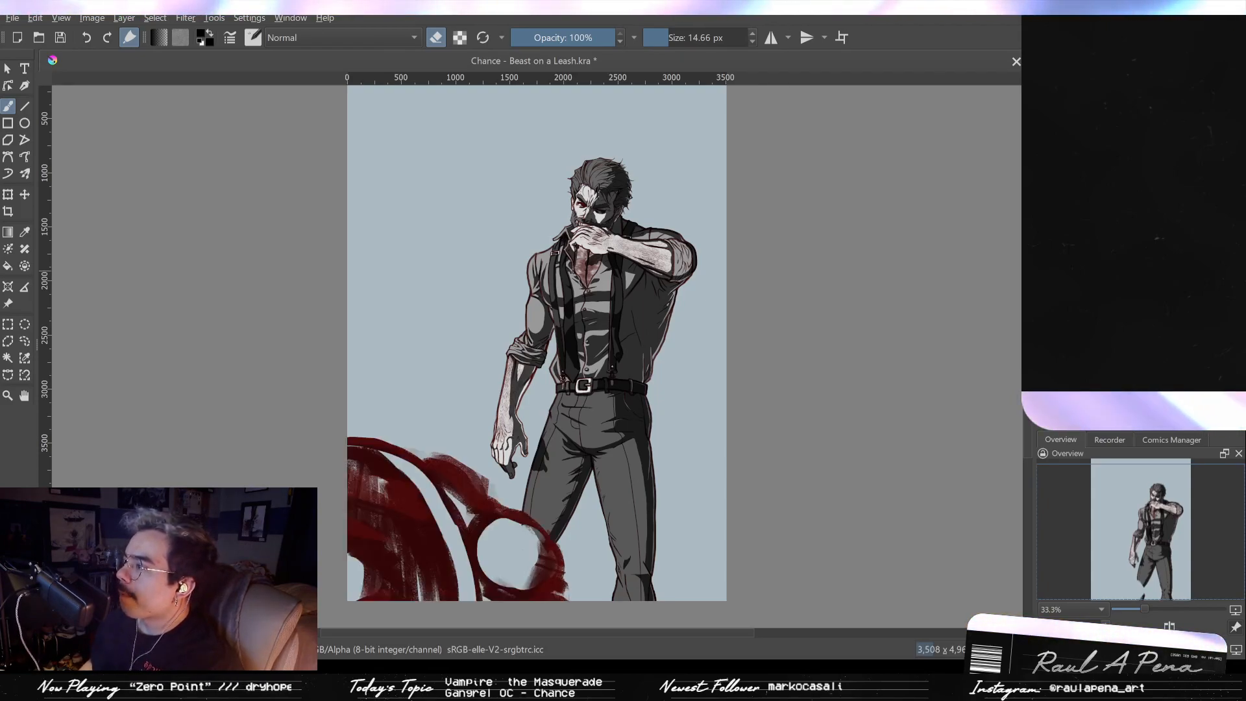
key("ctrl+z")
key("ctrl+z")
key("ctrl+z")
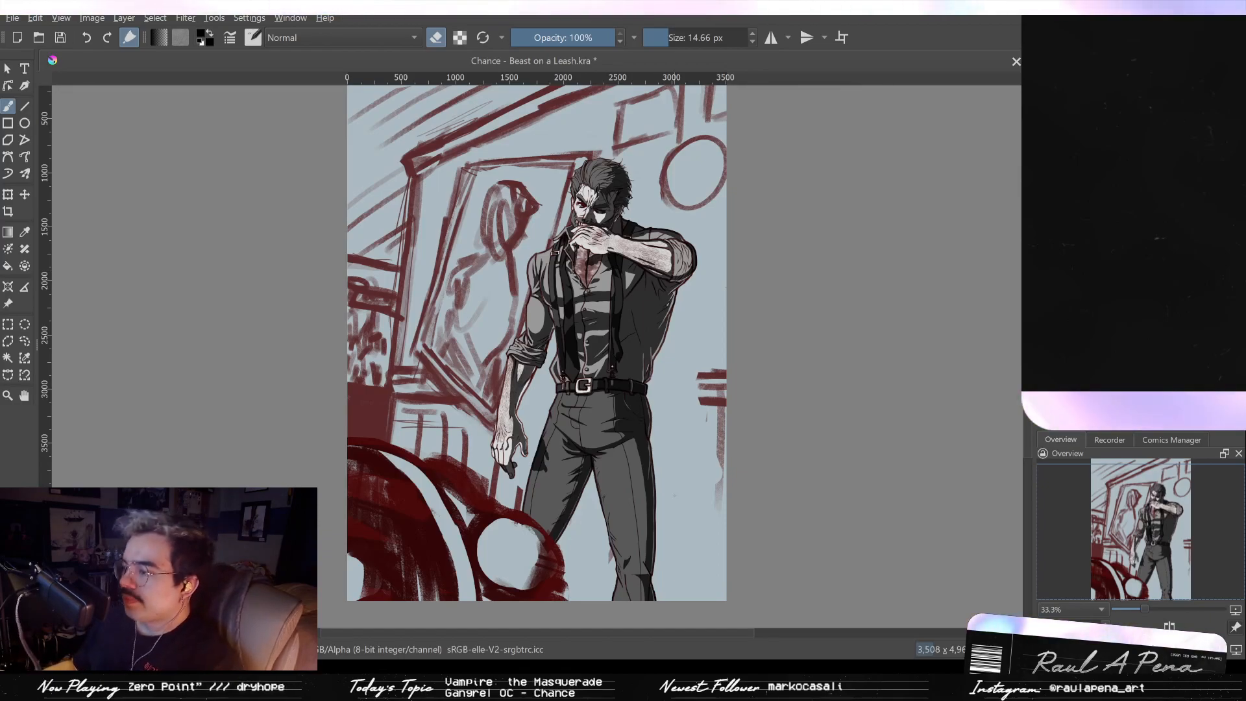
Step: Widen the dark shadow on the outer side of the straight leg to the side seam, from hip to knee
left_click_drag(664, 526, 660, 389)
mouse_move(563, 345)
left_mouse_down()
mouse_move(625, 367)
mouse_move(630, 385)
left_mouse_up()
mouse_move(589, 315)
left_mouse_down()
mouse_move(600, 344)
mouse_move(600, 319)
left_mouse_up()
mouse_move(600, 320)
left_mouse_down()
mouse_move(612, 320)
mouse_move(612, 345)
mouse_move(613, 277)
mouse_move(633, 523)
mouse_move(610, 376)
left_mouse_up()
key("ctrl+z")
key("e")
left_click_drag(621, 446, 617, 455)
mouse_move(612, 405)
left_mouse_down()
mouse_move(622, 514)
mouse_move(593, 227)
mouse_move(566, 117)
left_mouse_up()
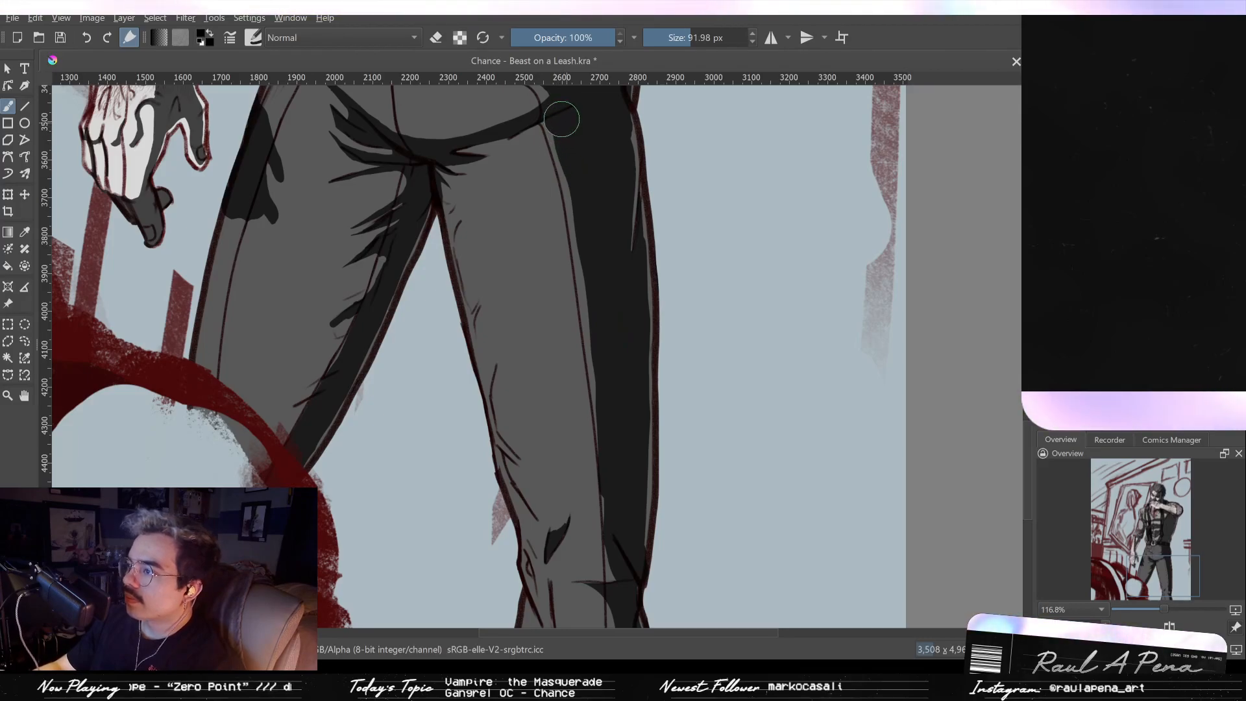
mouse_move(582, 188)
left_mouse_down()
mouse_move(608, 370)
mouse_move(609, 566)
mouse_move(610, 550)
mouse_move(602, 499)
mouse_move(592, 555)
left_mouse_up()
Step: Erase the shadow overspill just above the knee crease and fill in the thin crease shadow with a fine brush
key("e")
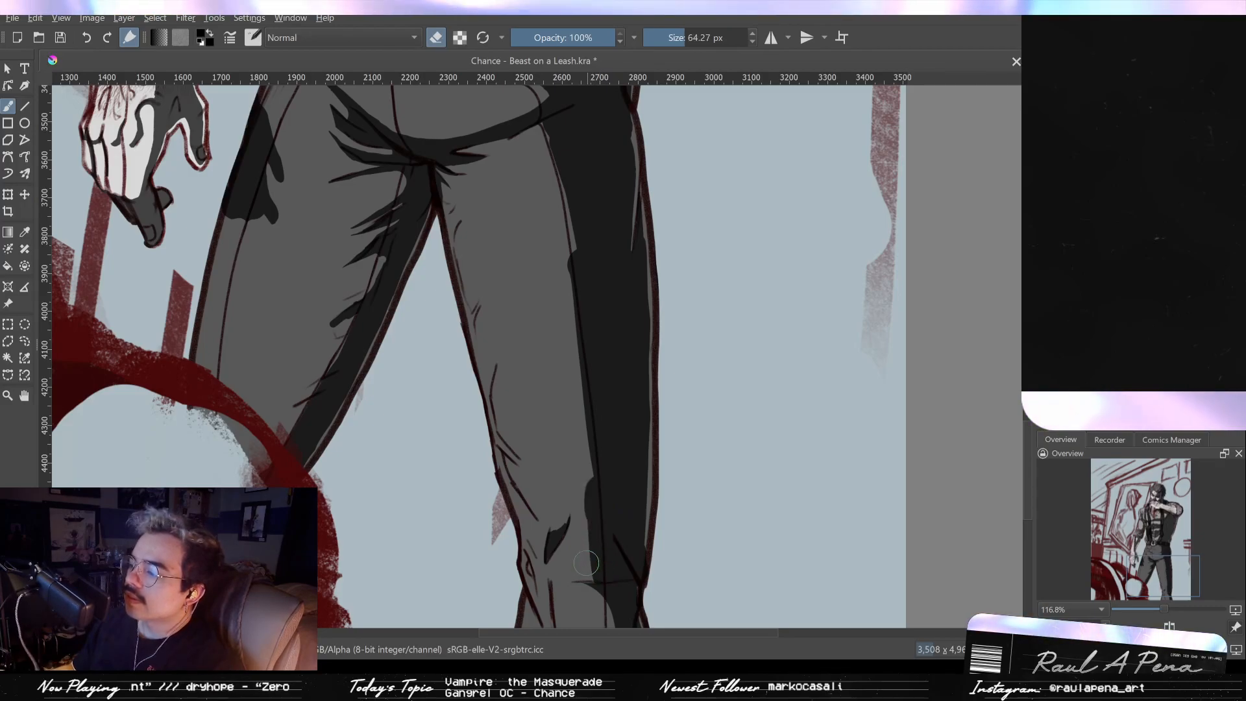
key("bracketleft")
key("bracketleft")
scroll(588, 503, "up", 3)
left_click_drag(588, 503, 573, 387)
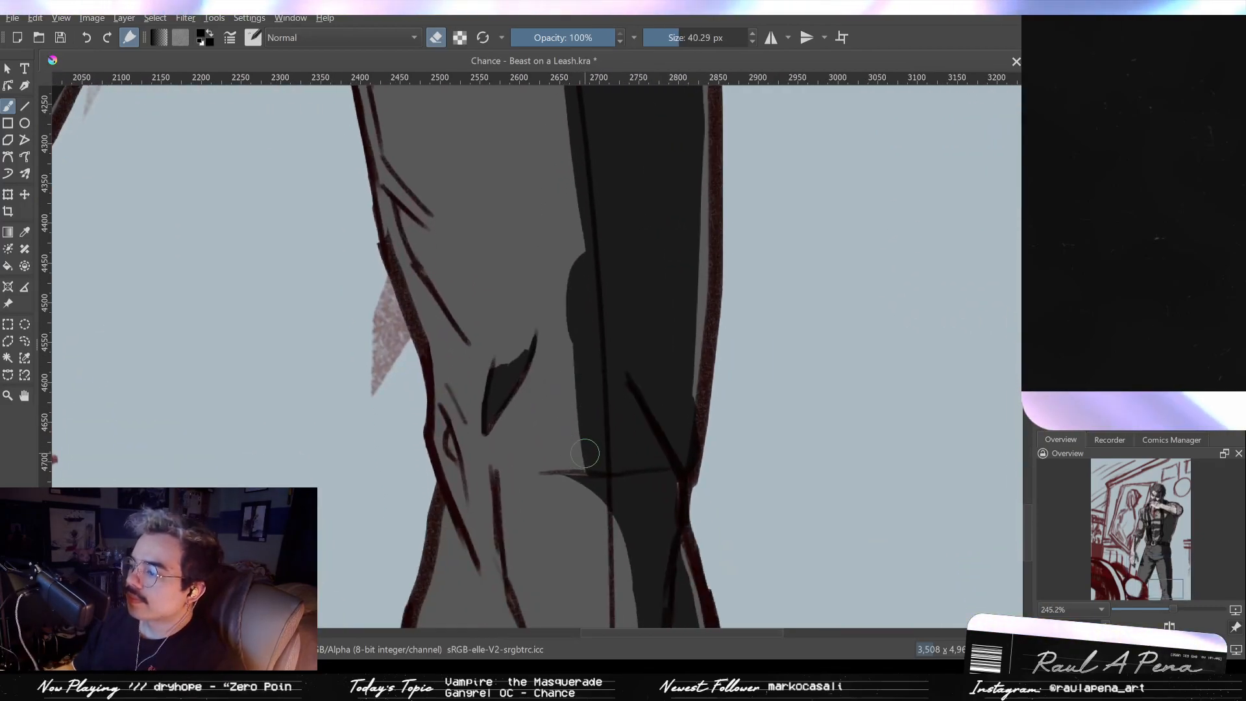
key("bracketleft")
mouse_move(604, 435)
left_mouse_down()
mouse_move(601, 397)
mouse_move(606, 468)
mouse_move(605, 456)
left_mouse_up()
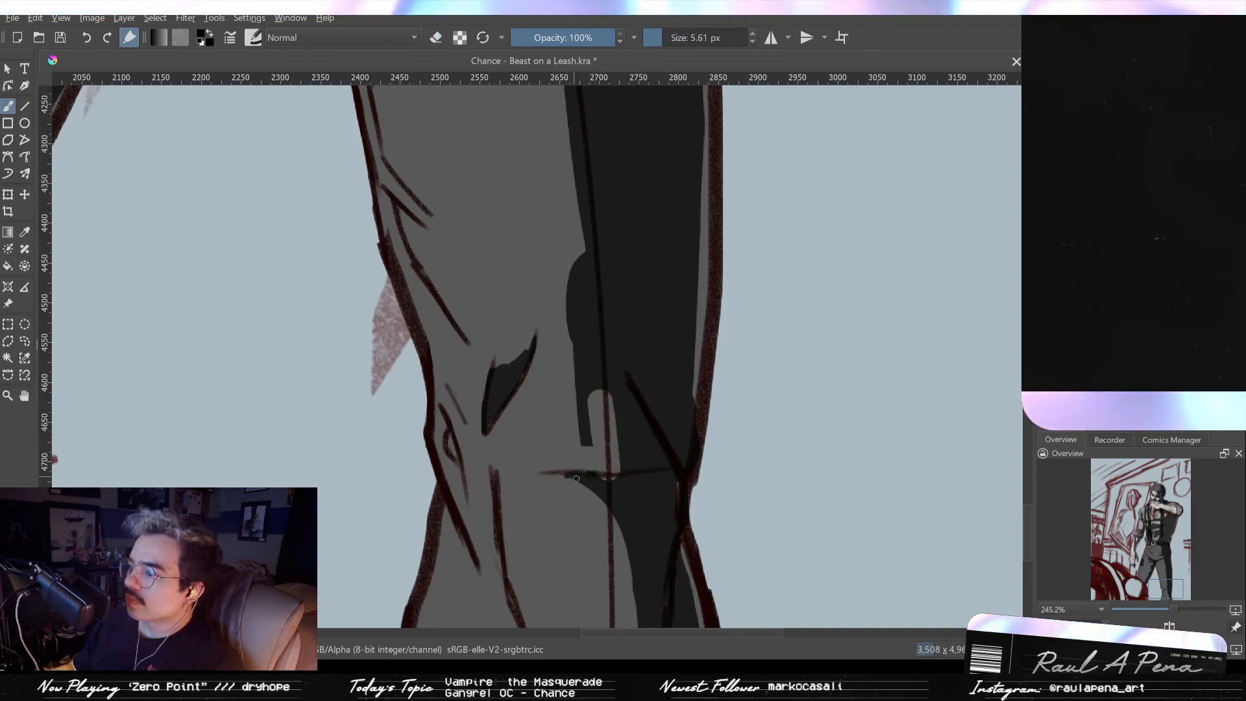
key("bracketright")
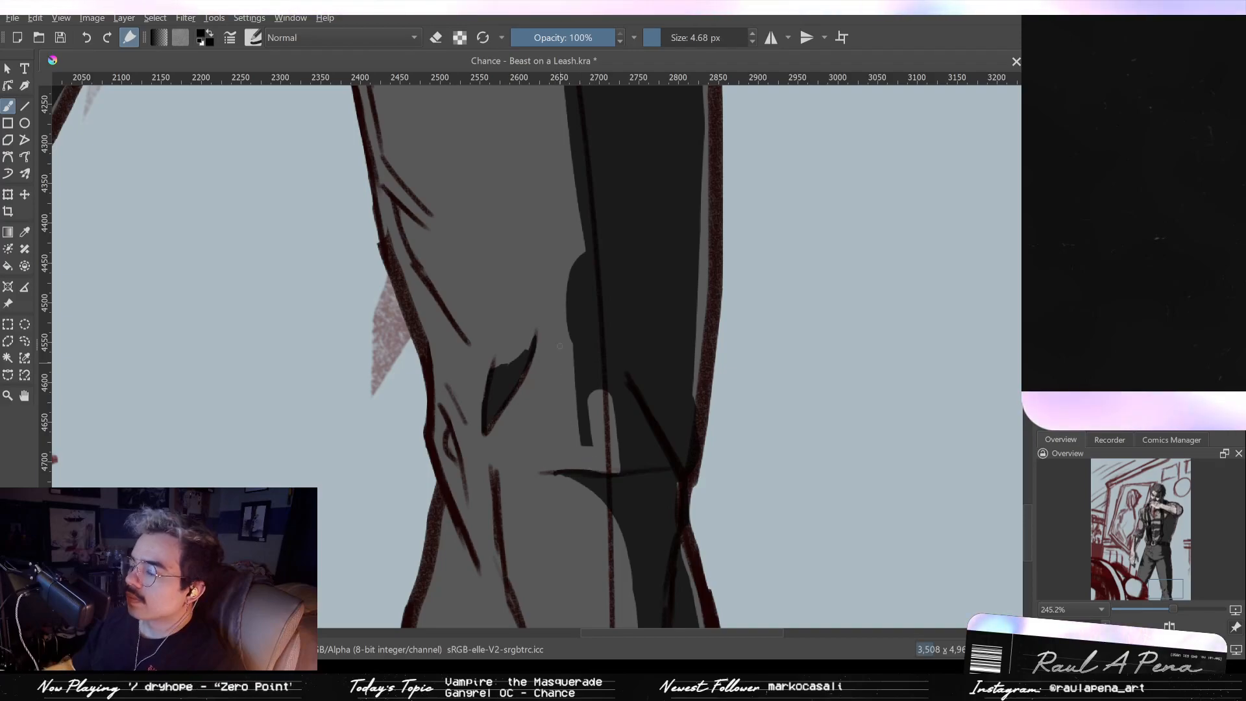
Step: Erase the shadow that spills past the side seam, following the seam line between the knee and the upper thigh
key("bracketright")
left_click_drag(581, 442, 584, 302)
scroll(587, 363, "up", 3)
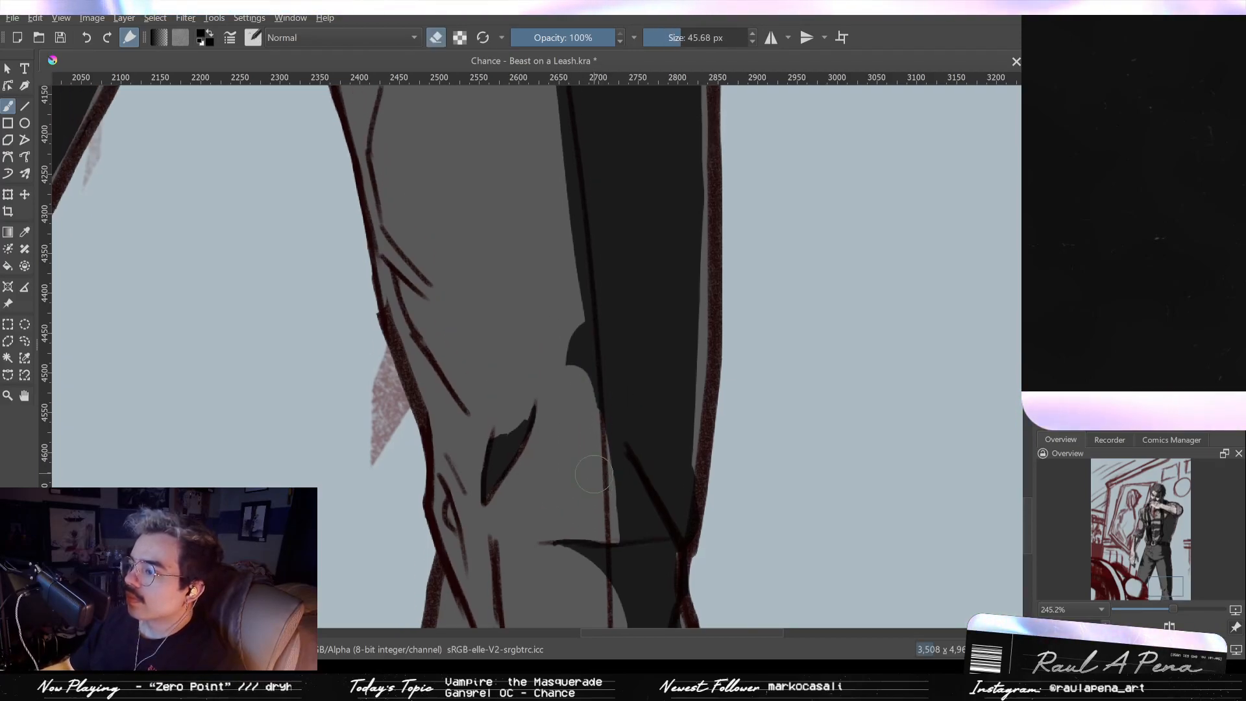
scroll(592, 418, "down", 5)
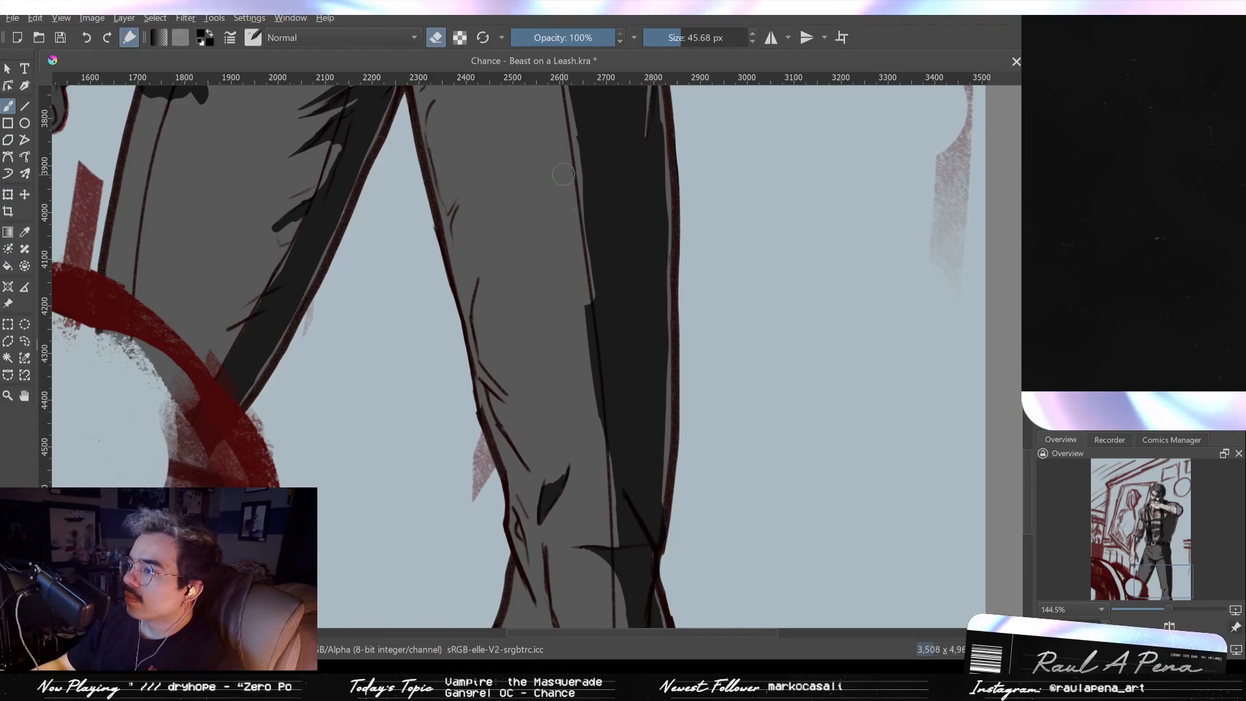
scroll(574, 288, "down", 3)
scroll(573, 288, "up", 3)
left_click_drag(574, 288, 594, 436)
left_click_drag(577, 295, 579, 385)
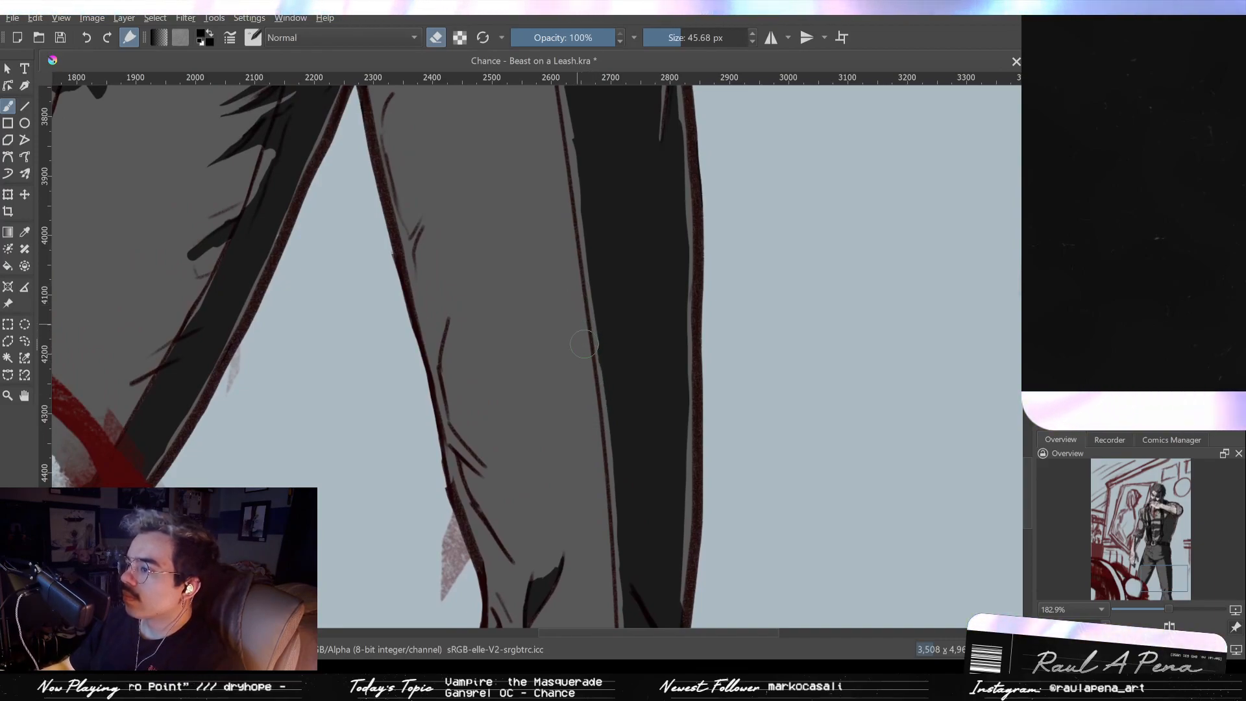
left_click_drag(584, 377, 596, 479)
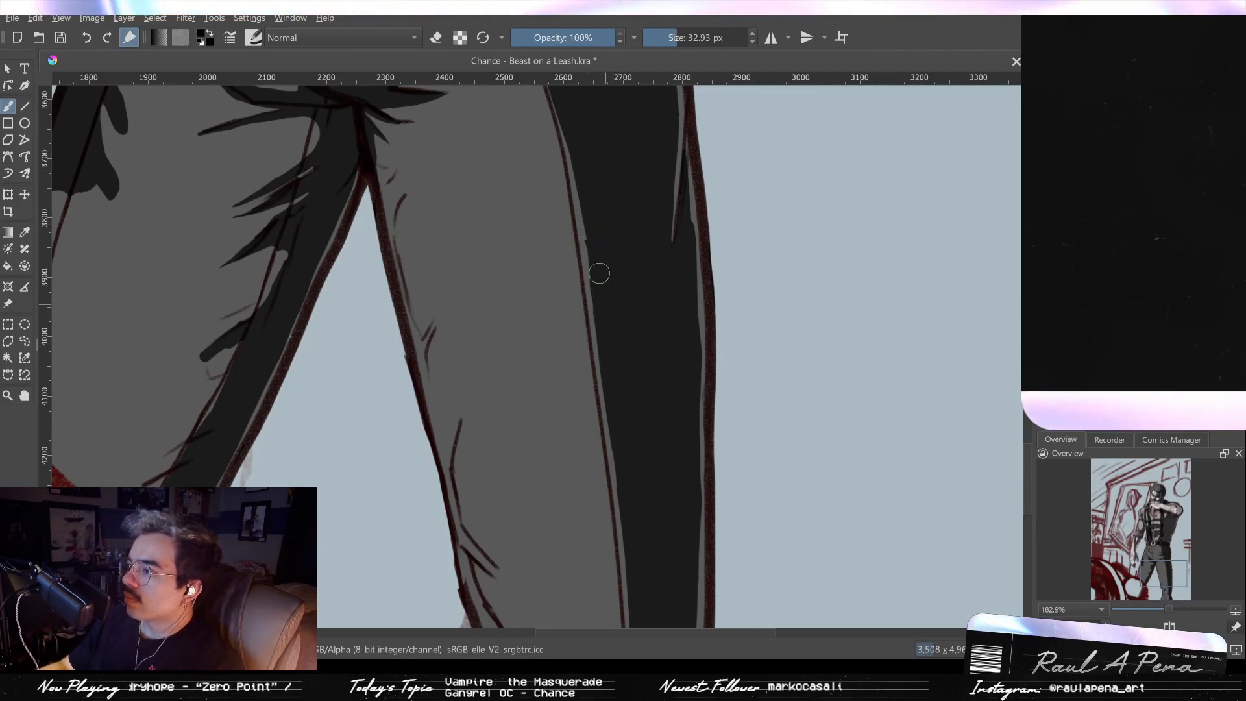
Step: Fill the gaps between the side seam and the outer-leg shadow along the thigh, up to the hip fold
left_click_drag(584, 153, 594, 189)
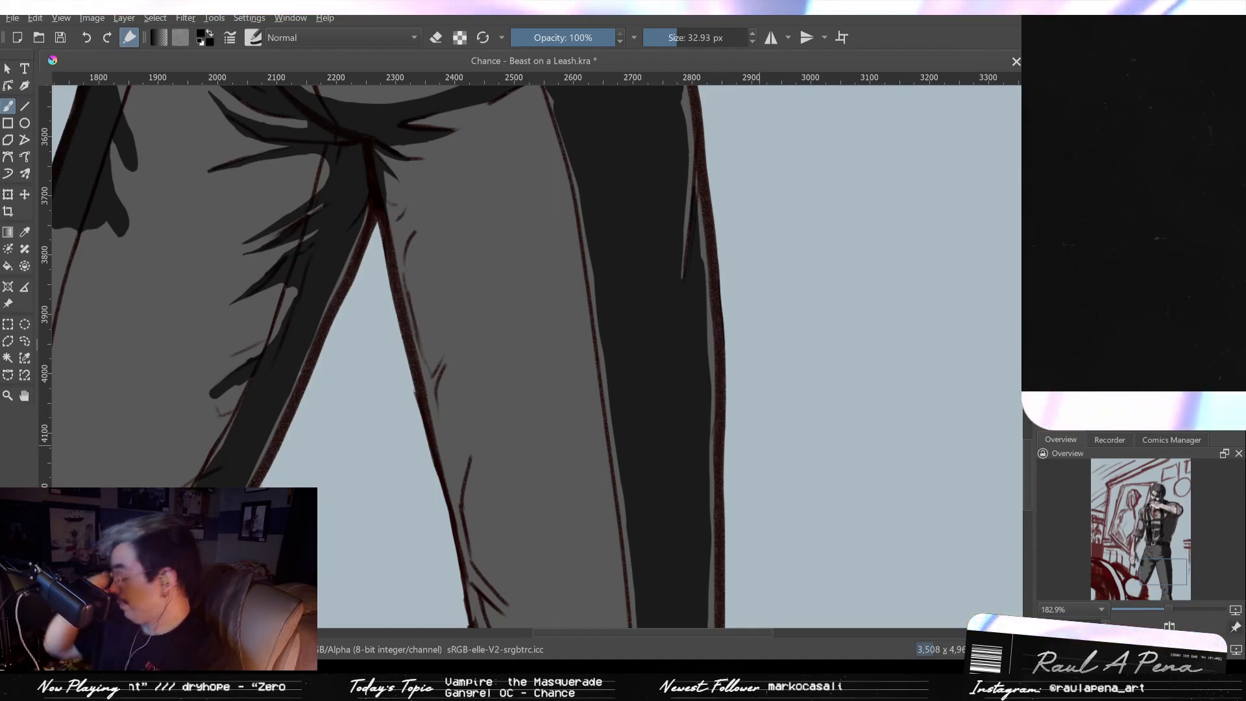
left_click_drag(621, 233, 617, 311)
left_click_drag(574, 259, 601, 340)
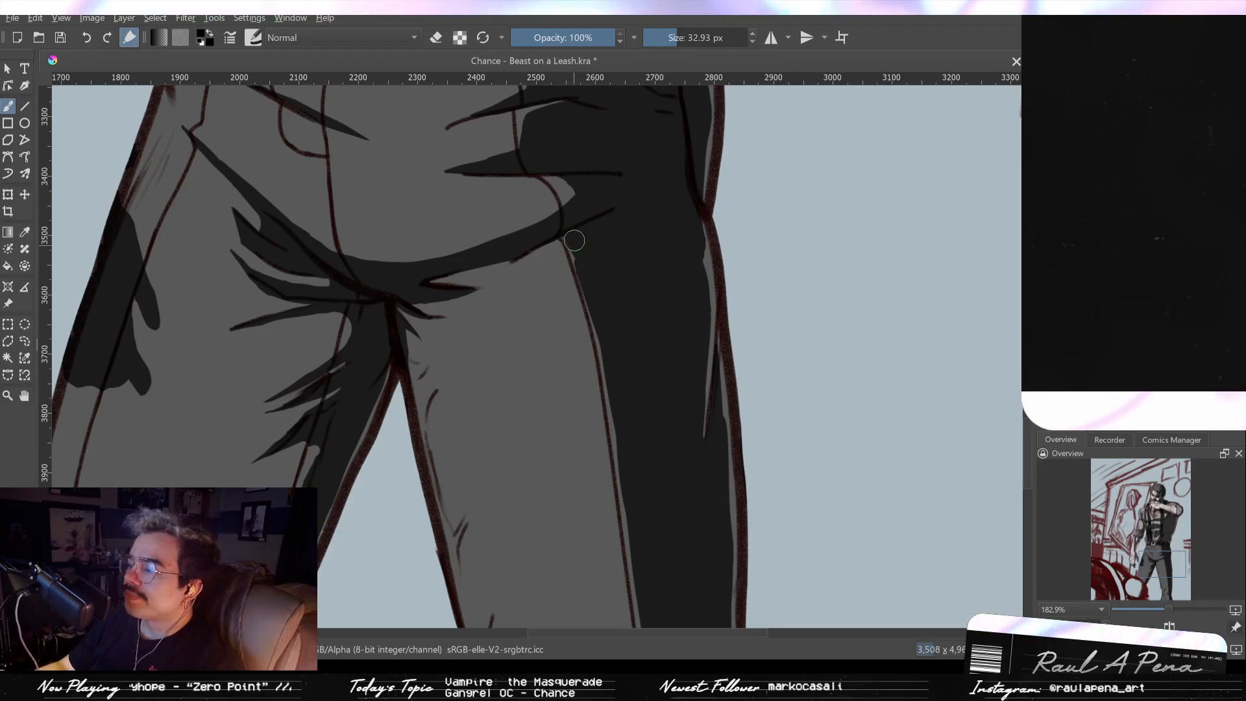
left_click_drag(580, 239, 606, 435)
left_click_drag(589, 314, 578, 435)
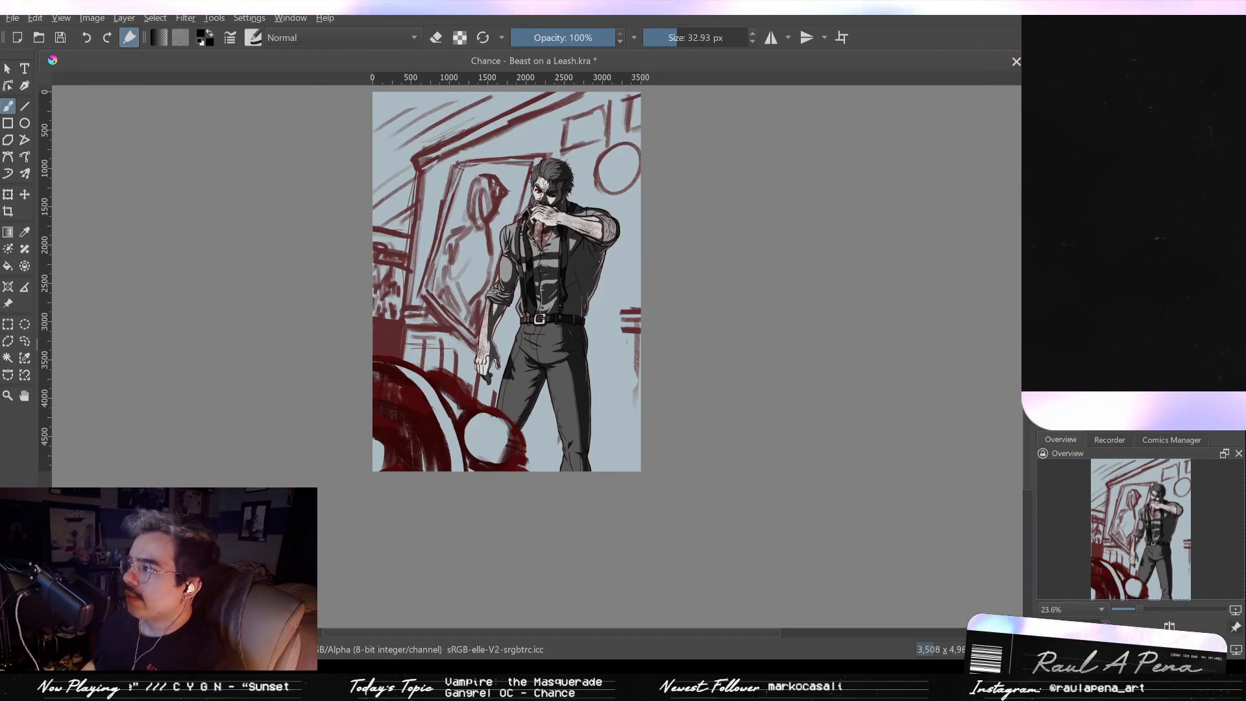
Step: Fill the lower leg below the knee crease with dark shadow across its full width
scroll(576, 461, "up", 8)
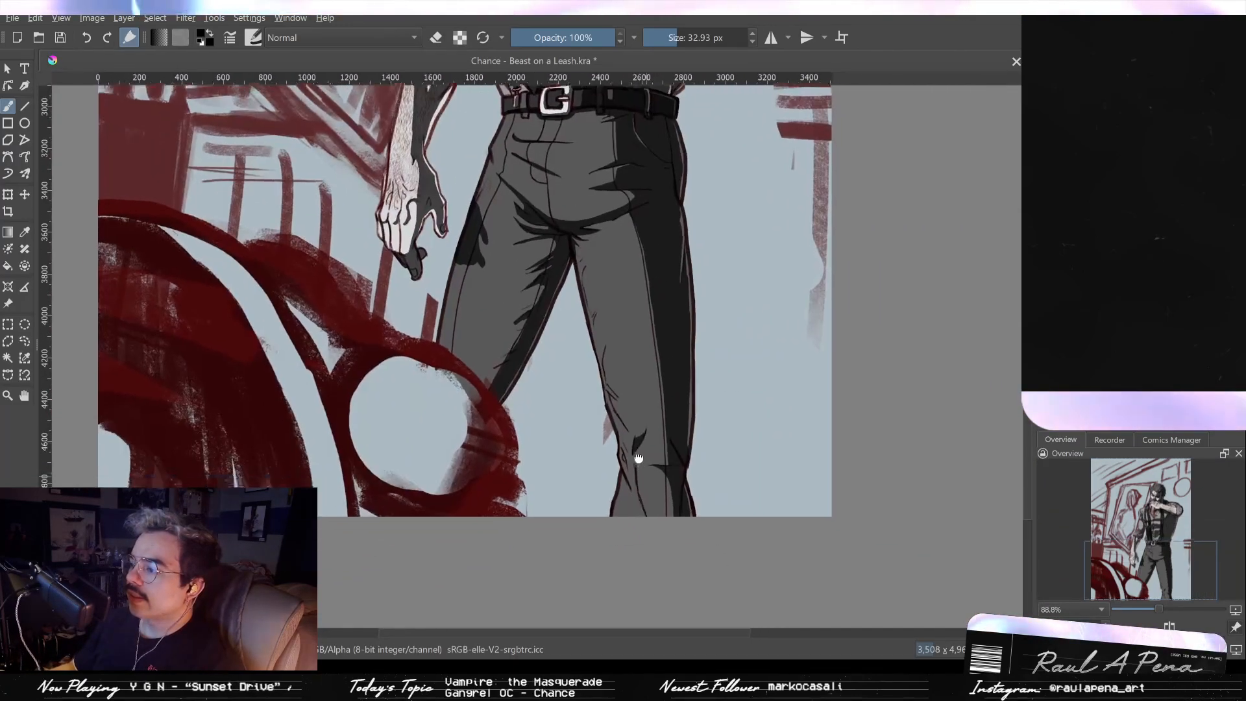
scroll(638, 431, "up", 2)
mouse_move(639, 459)
left_mouse_down()
mouse_move(662, 478)
mouse_move(635, 447)
mouse_move(636, 471)
mouse_move(610, 479)
mouse_move(607, 421)
mouse_move(593, 485)
mouse_move(595, 466)
mouse_move(604, 472)
mouse_move(611, 440)
mouse_move(625, 465)
mouse_move(640, 448)
mouse_move(638, 527)
left_mouse_up()
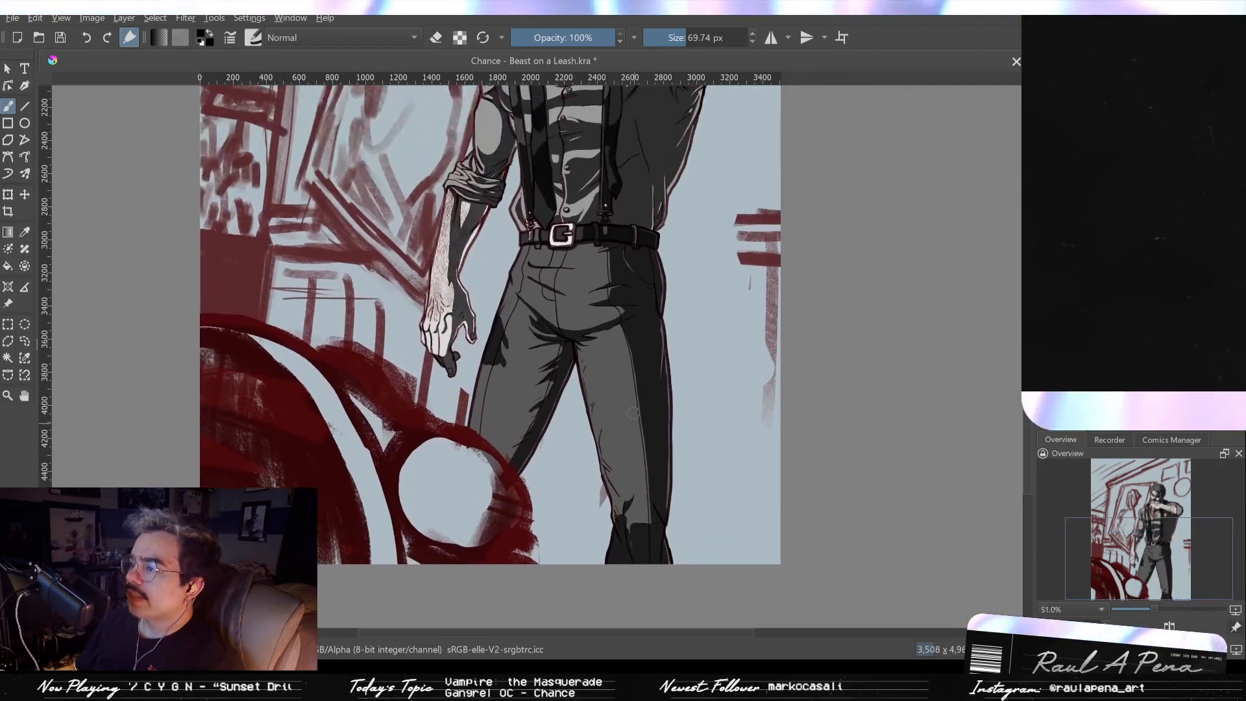
mouse_move(635, 316)
left_mouse_down()
mouse_move(648, 400)
mouse_move(635, 337)
left_mouse_up()
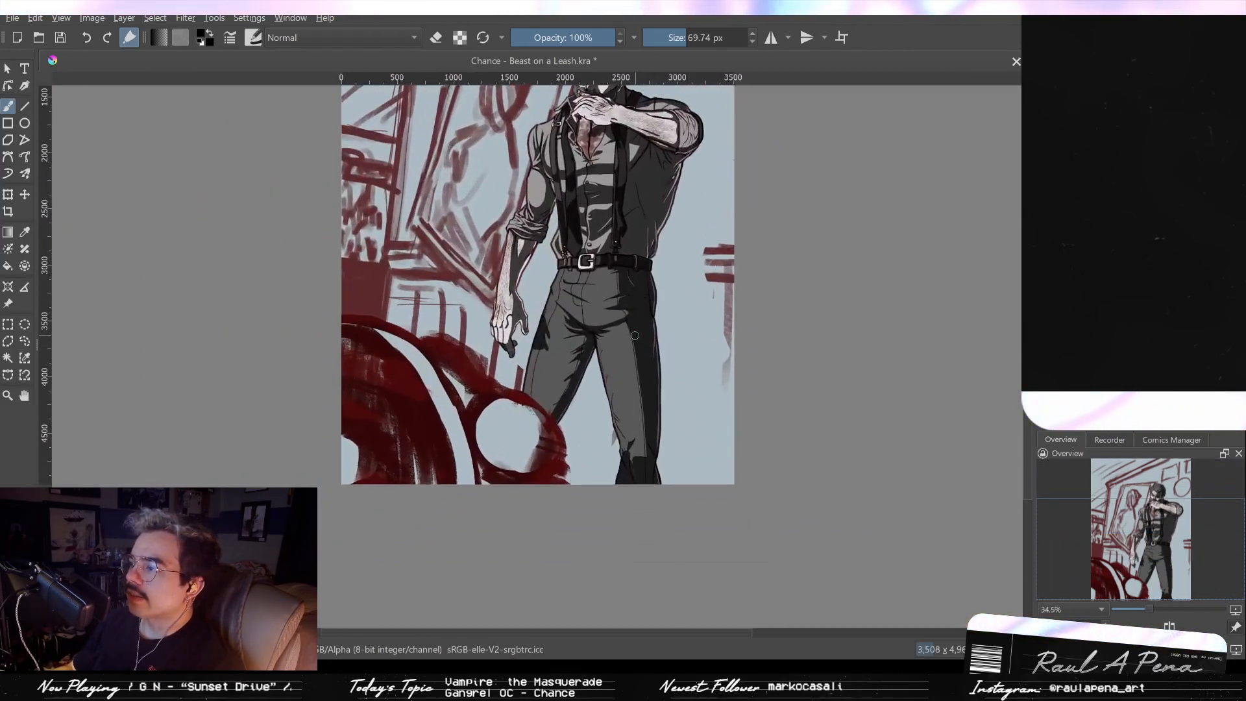
left_click_drag(656, 464, 640, 353)
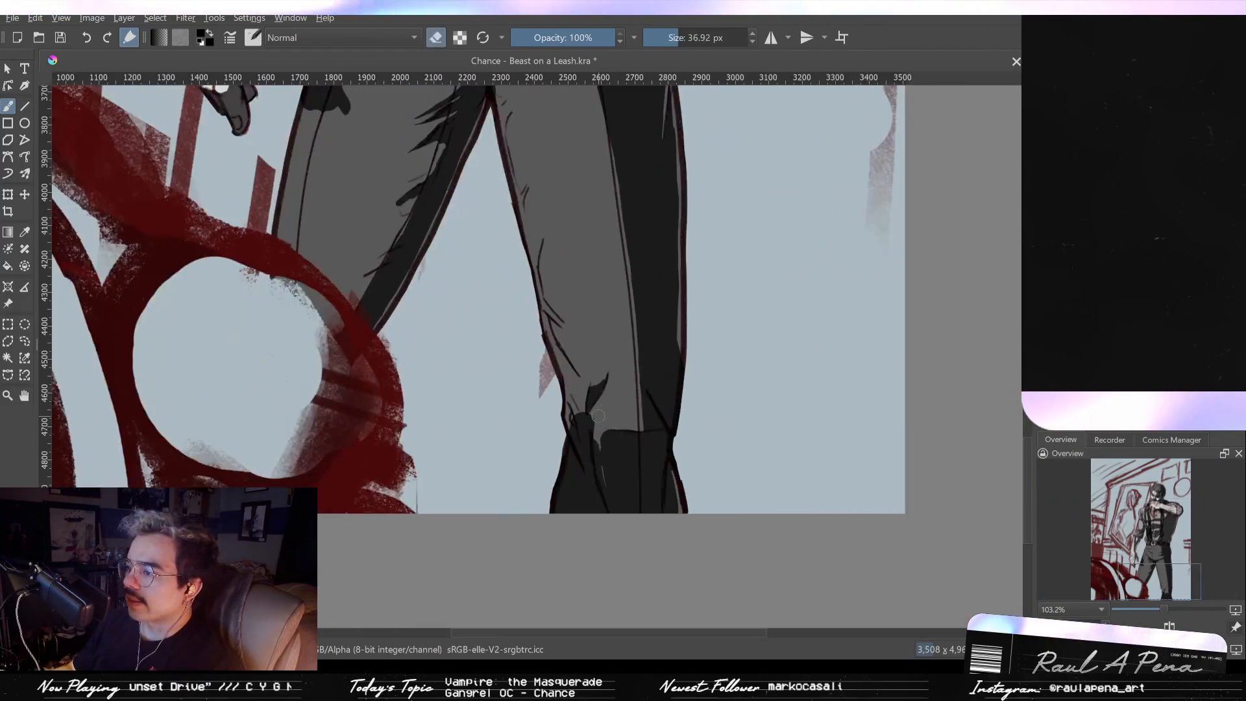
Step: Erase a light strip along the long fold line below the knee and narrow it with dark shadow
left_click_drag(598, 442, 611, 503)
key("ctrl+z")
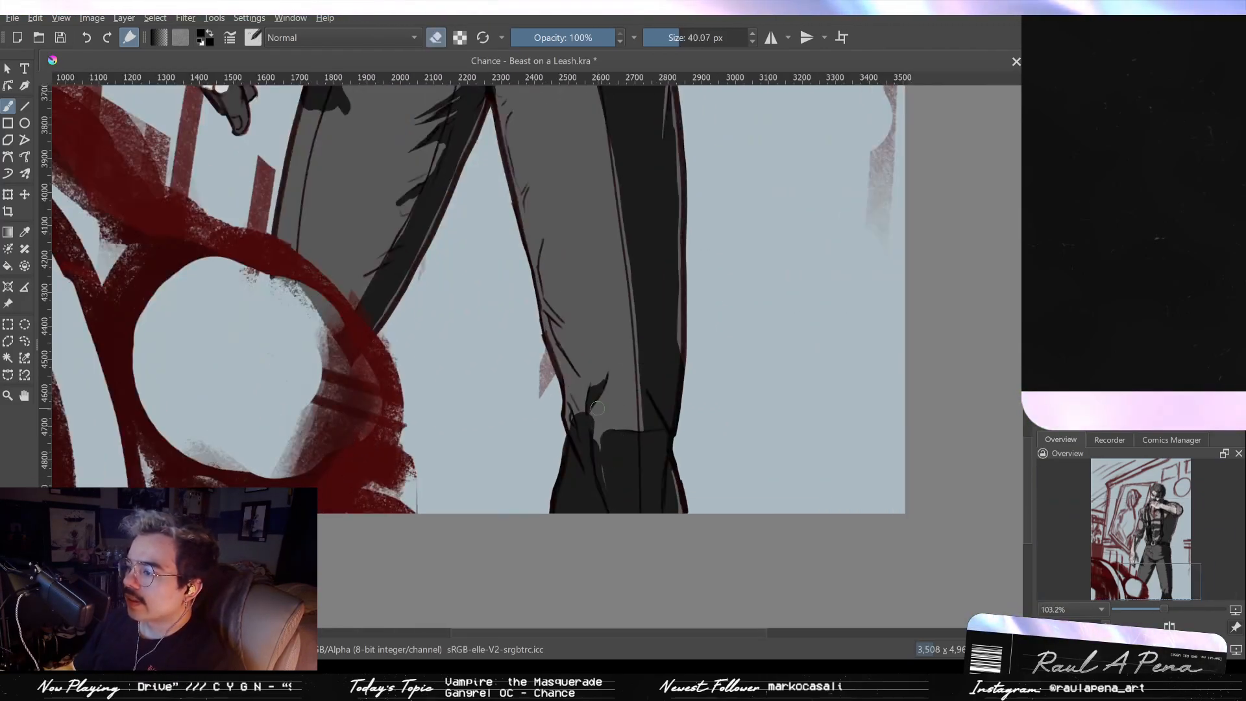
left_click_drag(591, 413, 612, 509)
key("e")
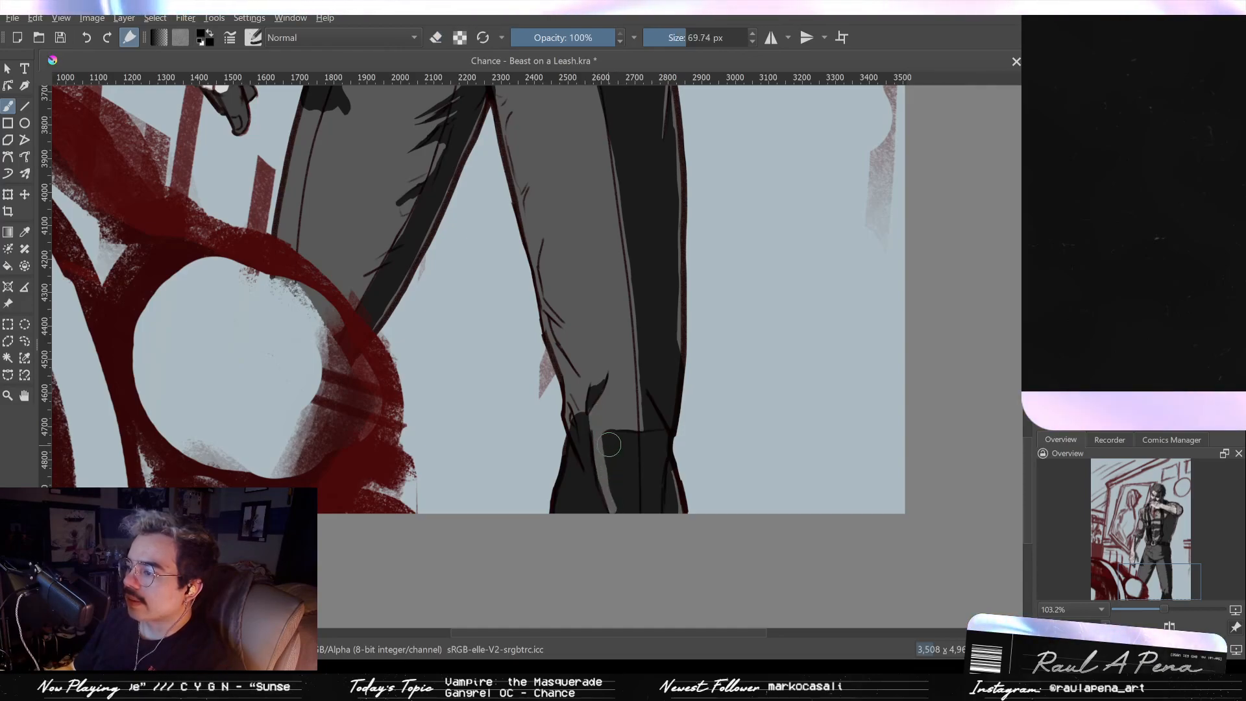
left_click_drag(614, 447, 616, 508)
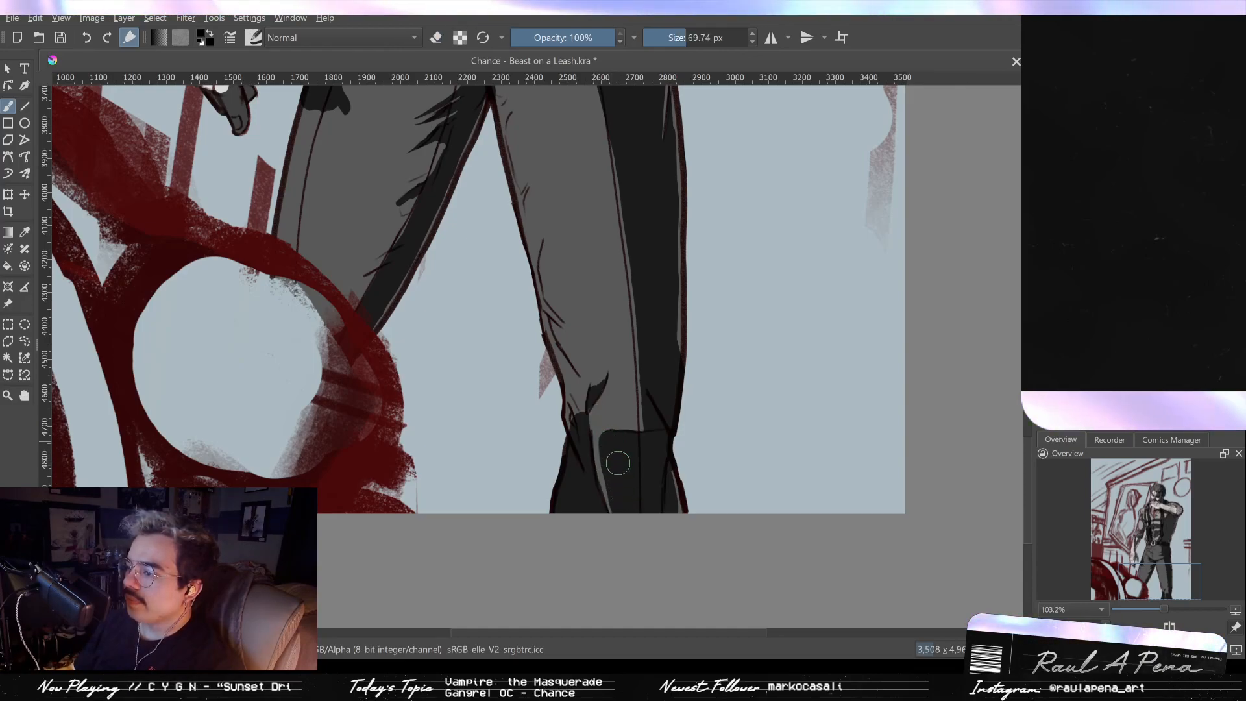
Step: Erase the shadow around the inner knee creases and from the upper part of the inner calf
key("e")
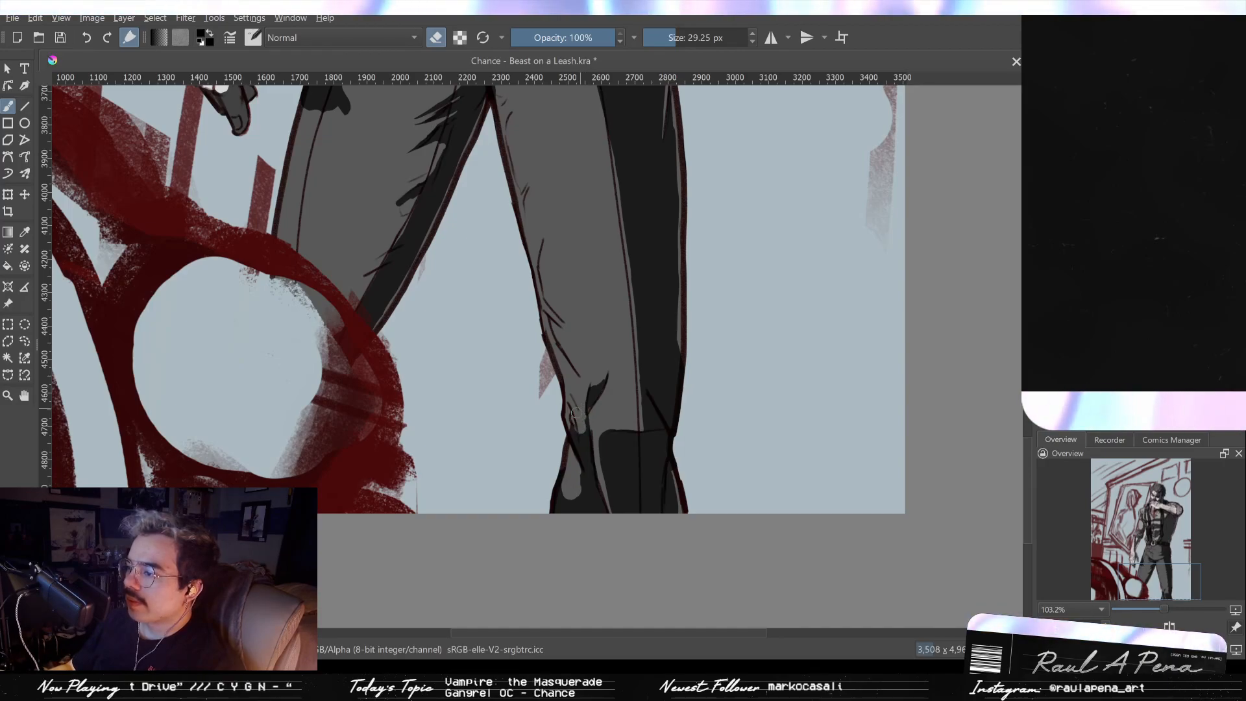
scroll(589, 463, "up", 4)
mouse_move(585, 469)
left_mouse_down()
mouse_move(563, 480)
mouse_move(577, 491)
mouse_move(572, 528)
left_mouse_up()
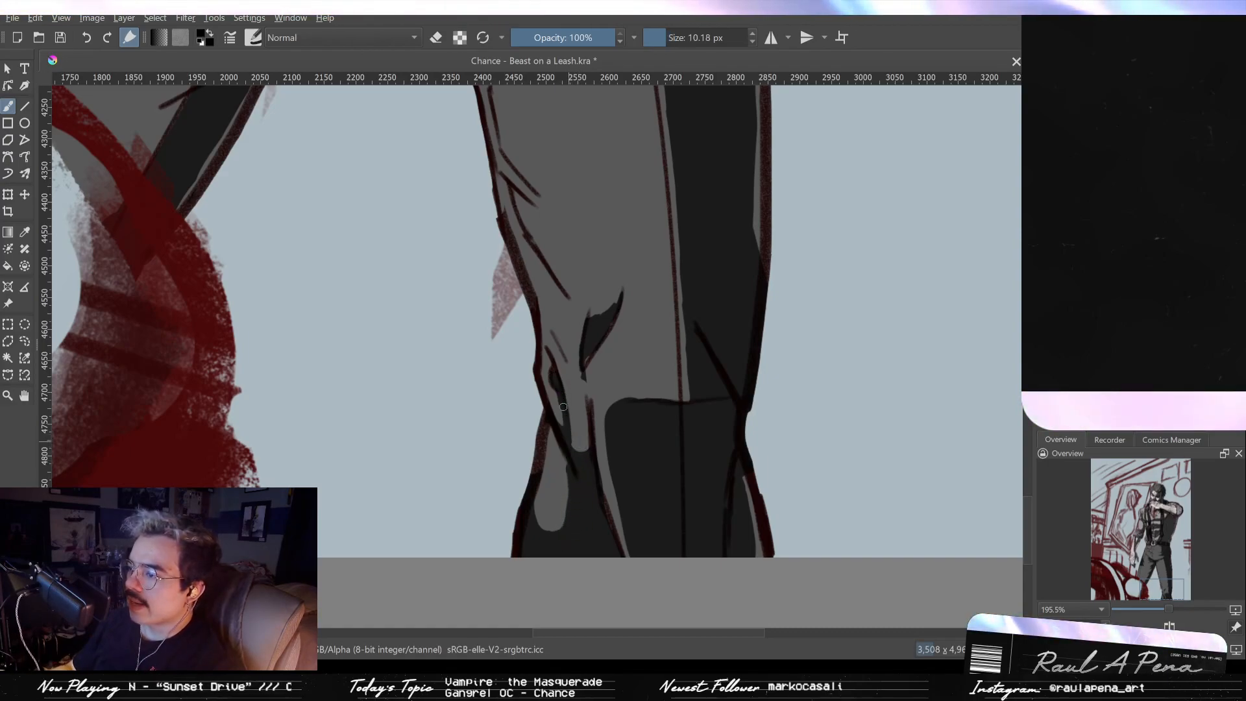
Step: Paint a thin dark shadow along the inner knee creases and erase its excess into a narrow taper
mouse_move(588, 448)
left_mouse_down()
mouse_move(551, 331)
mouse_move(562, 350)
mouse_move(566, 320)
mouse_move(565, 340)
mouse_move(554, 335)
mouse_move(581, 392)
left_mouse_up()
key("ctrl+z")
left_click_drag(553, 335, 588, 401)
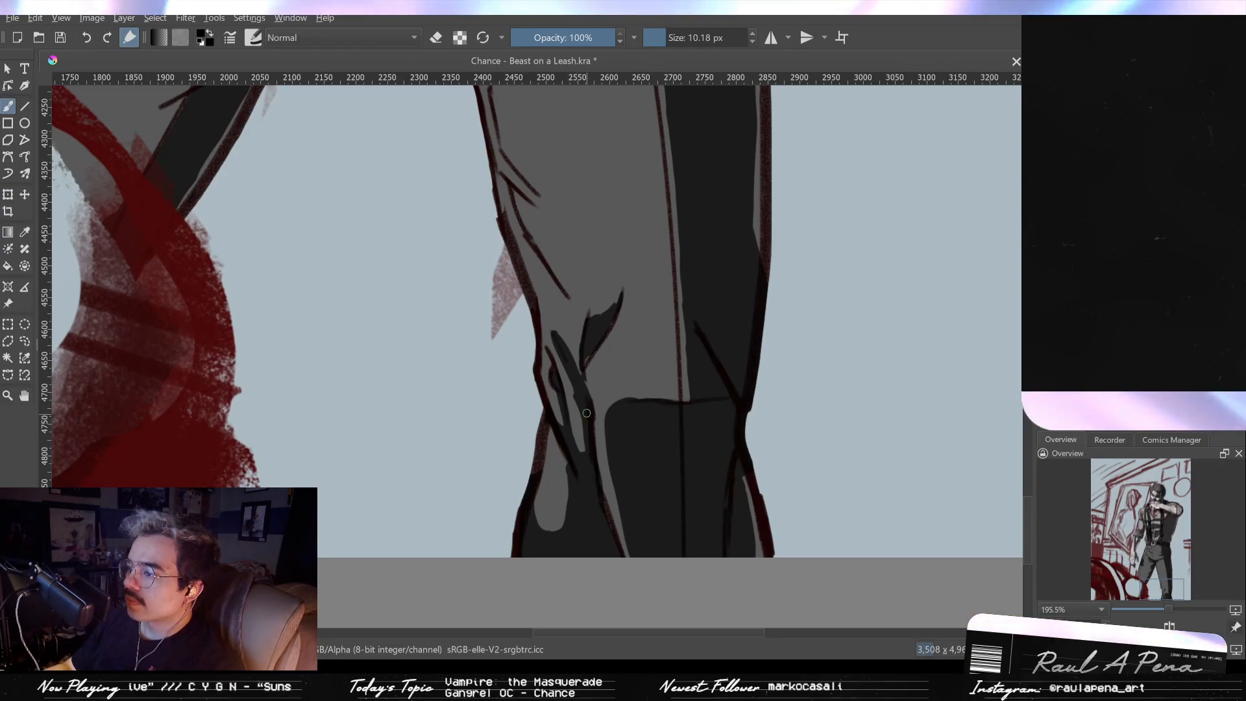
key("e")
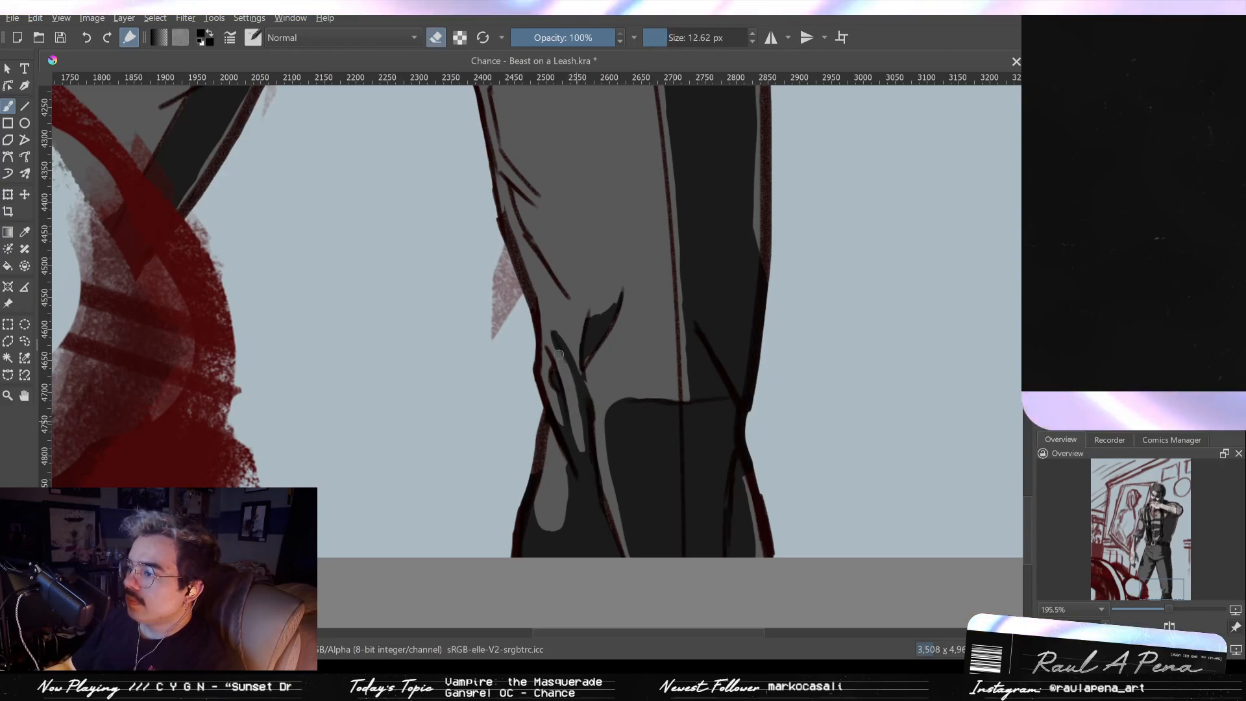
key("e")
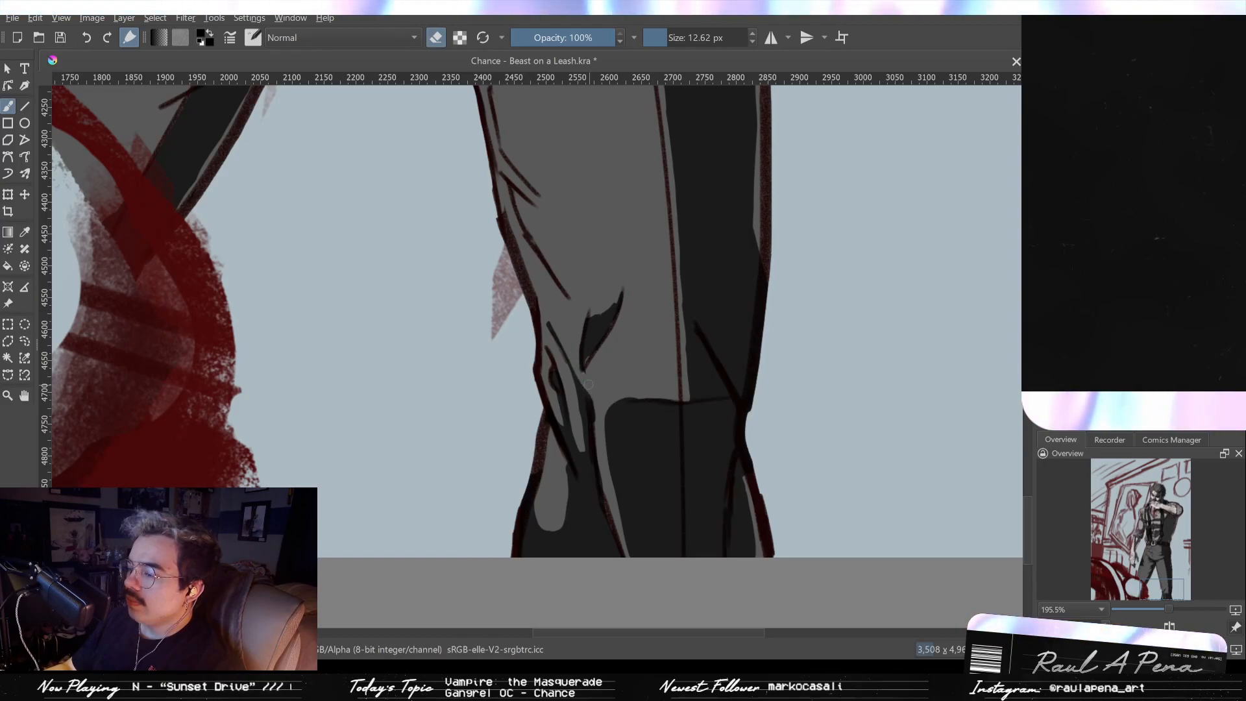
mouse_move(561, 324)
left_mouse_down()
mouse_move(589, 456)
mouse_move(580, 353)
left_mouse_up()
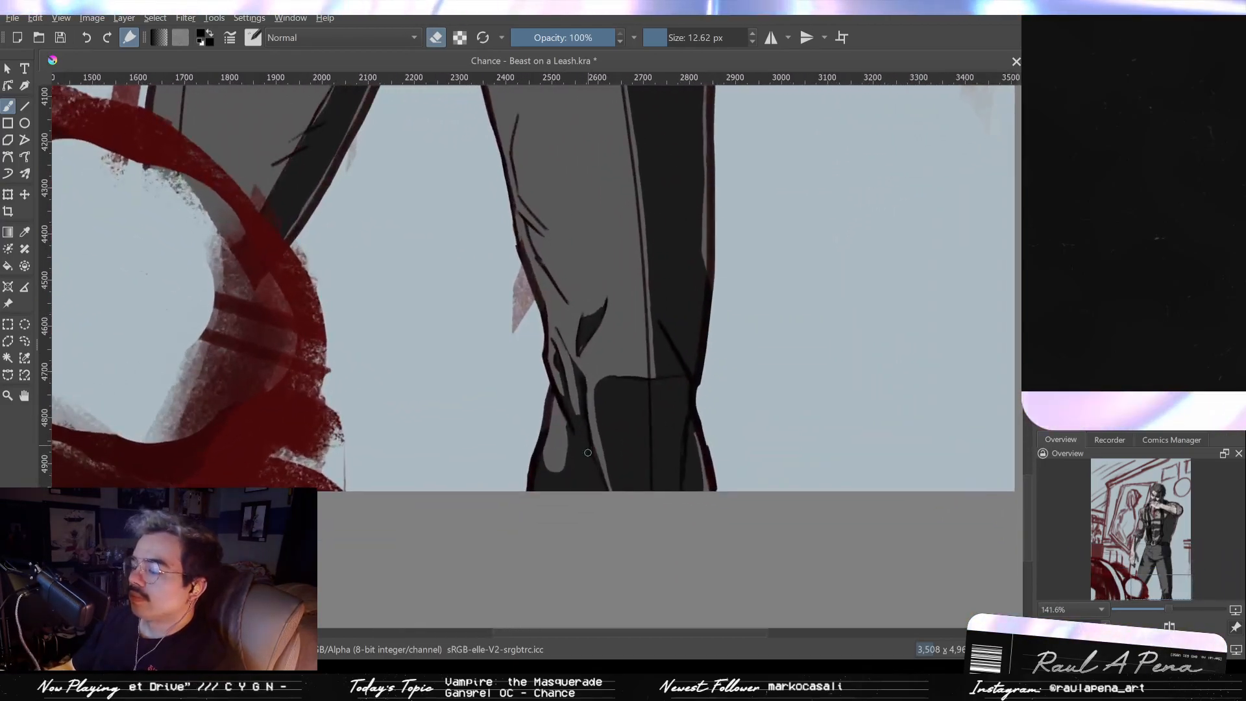
Step: Repaint the light gap on the inner calf below the knee creases with dark shadow
left_click_drag(571, 436, 593, 435)
mouse_move(577, 426)
left_mouse_down()
mouse_move(567, 481)
mouse_move(582, 477)
left_mouse_up()
key("ctrl+z")
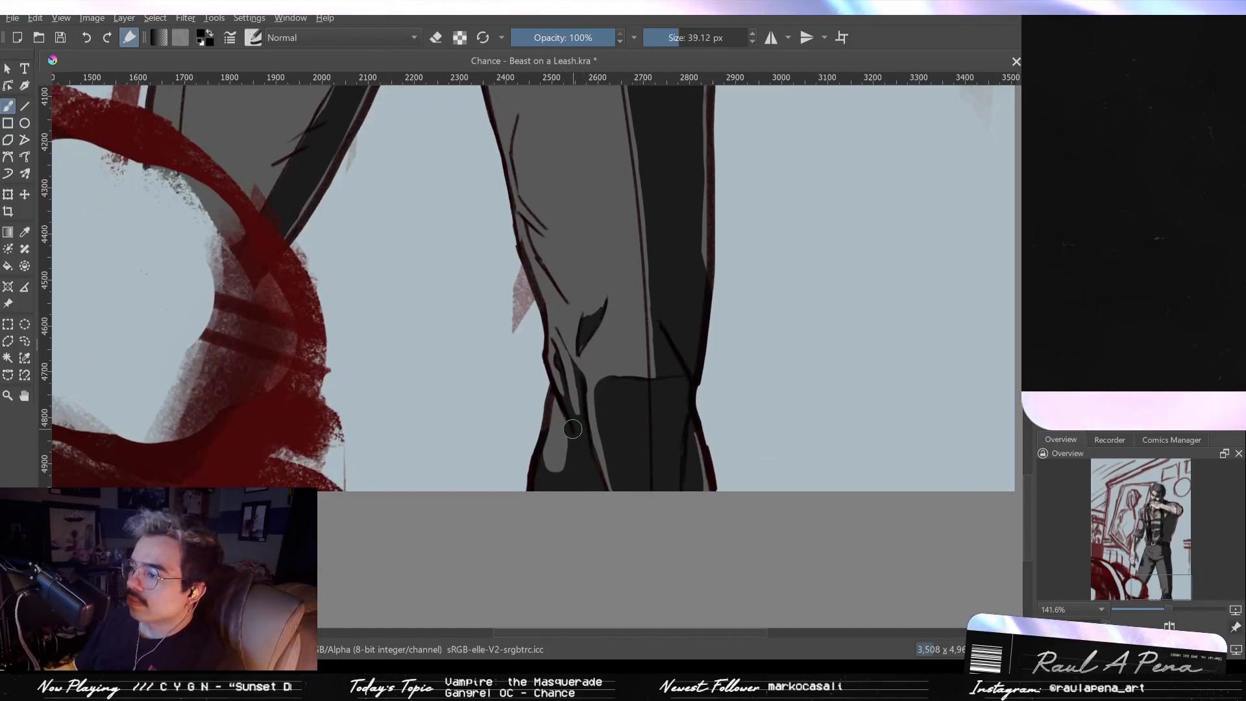
left_click_drag(570, 433, 554, 470)
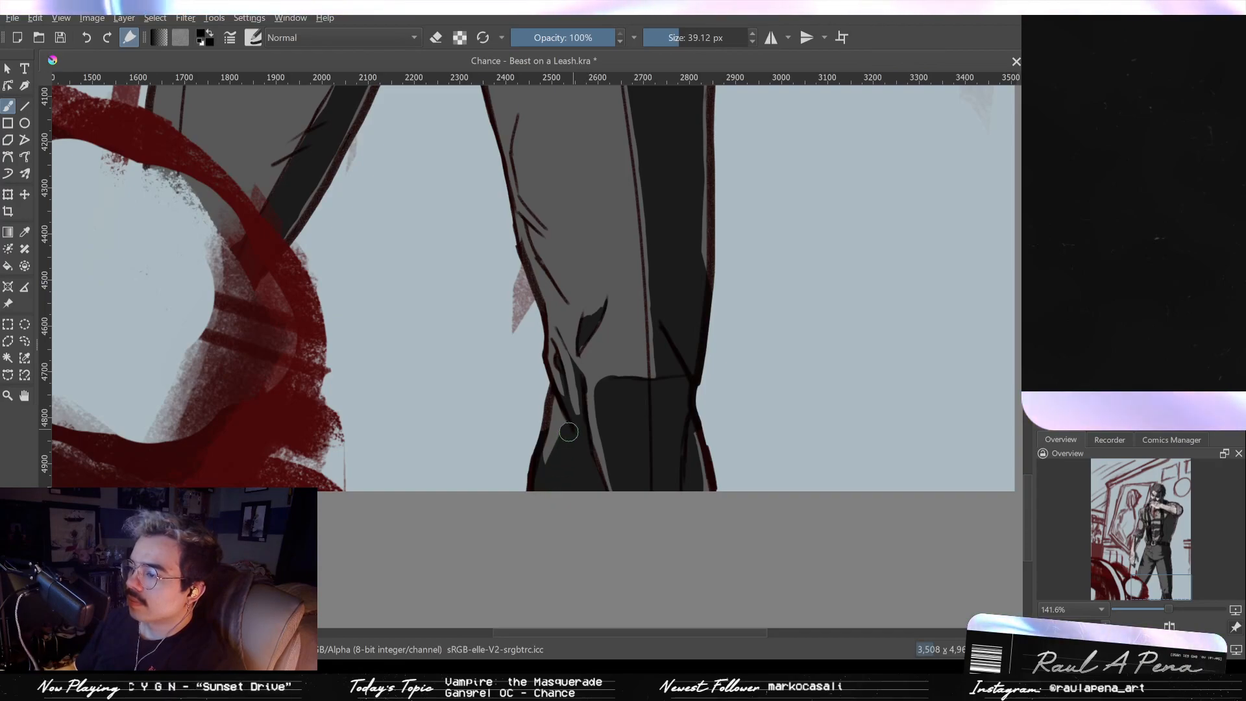
left_click_drag(561, 430, 549, 456)
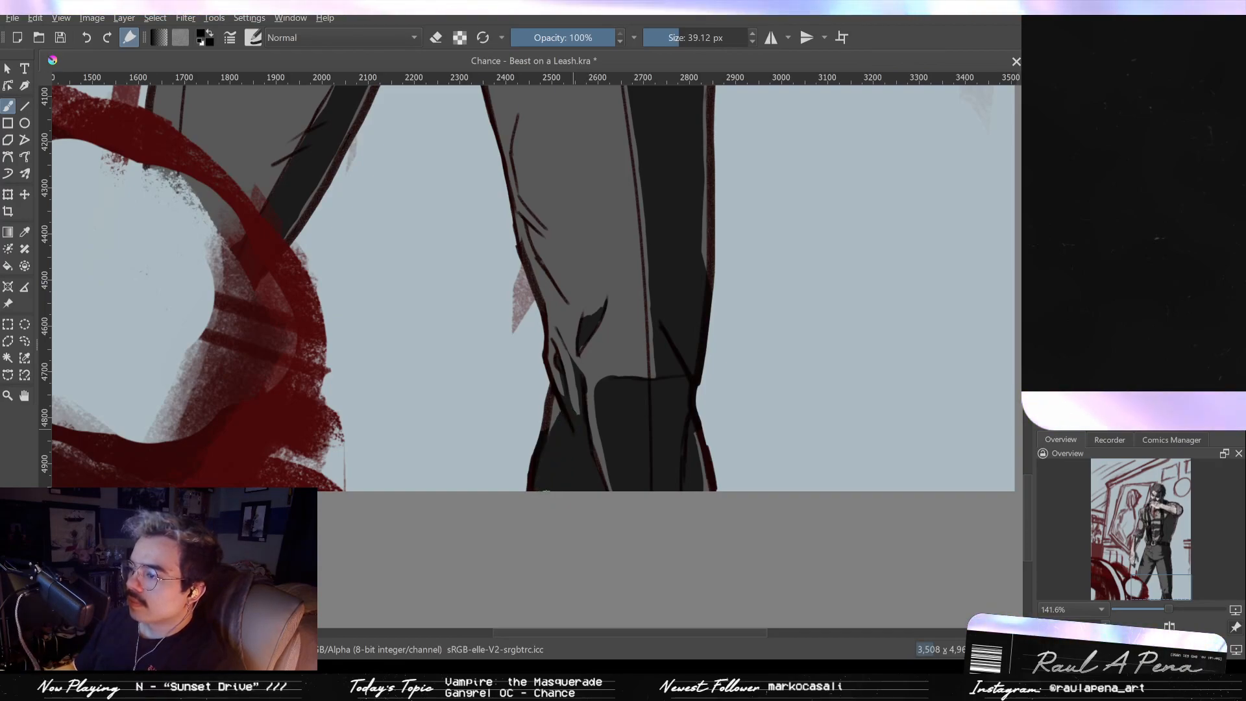
Step: Erase a narrow strip of dark shadow along the inner edge of the calf below the knee creases
key("e")
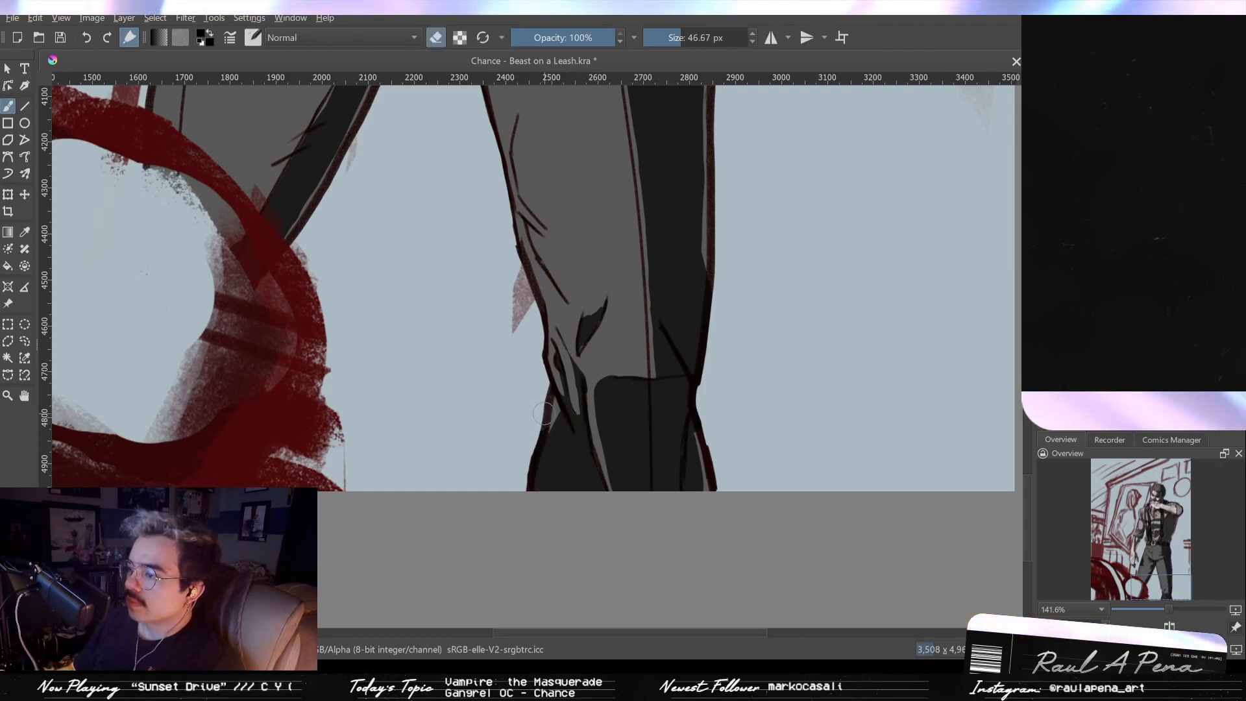
mouse_move(543, 413)
left_mouse_down()
mouse_move(534, 456)
mouse_move(542, 423)
left_mouse_up()
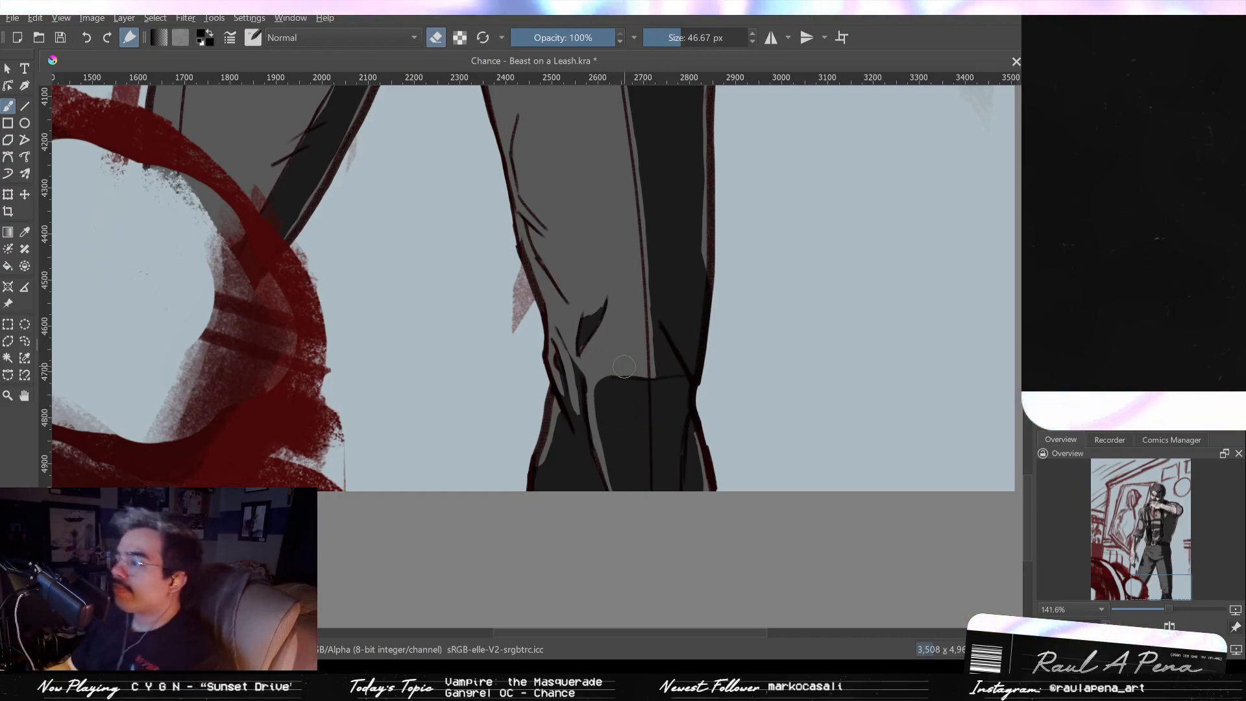
key("e")
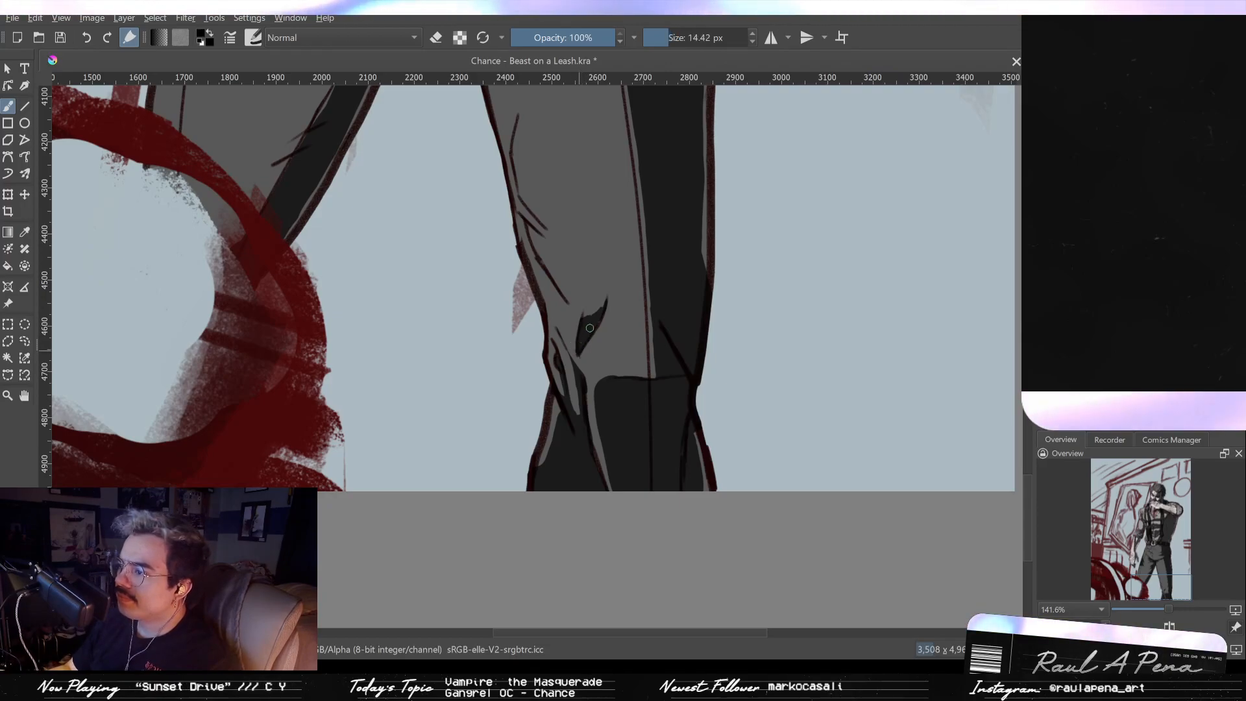
left_click_drag(605, 335, 628, 524)
left_click_drag(603, 439, 608, 501)
mouse_move(600, 427)
left_mouse_down()
mouse_move(581, 281)
mouse_move(608, 203)
mouse_move(654, 428)
mouse_move(627, 291)
mouse_move(648, 406)
left_mouse_up()
key("e")
key("ctrl+z")
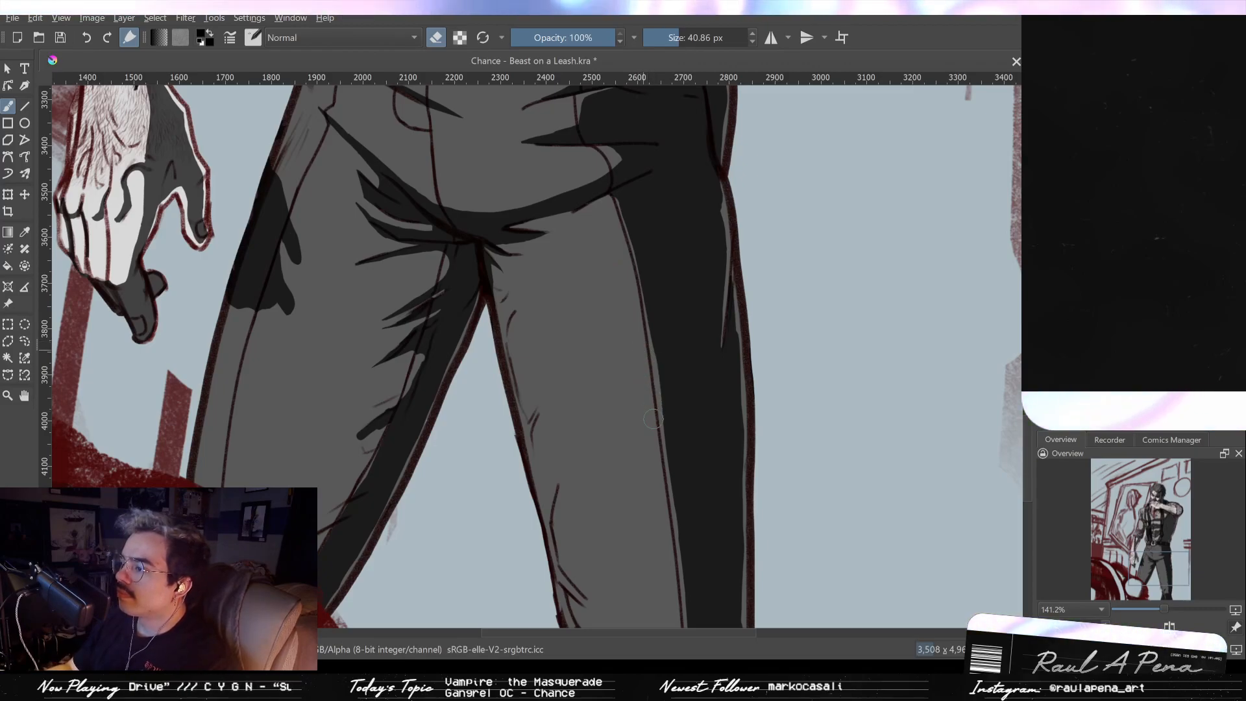
left_click_drag(652, 441, 651, 301)
scroll(651, 301, "up", 3)
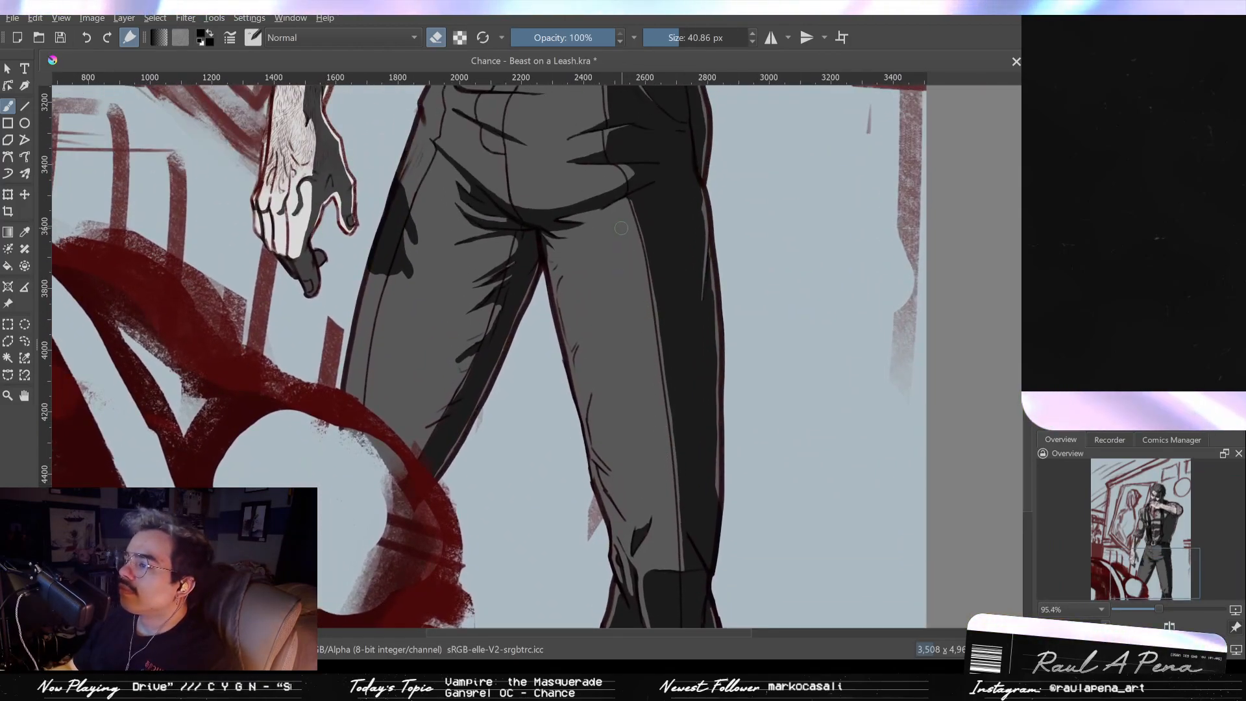
Step: Extend the outer-leg shadow inward past the side seam from the hip crease to the lower leg, filling the leftover light gap
key("e")
key("plus")
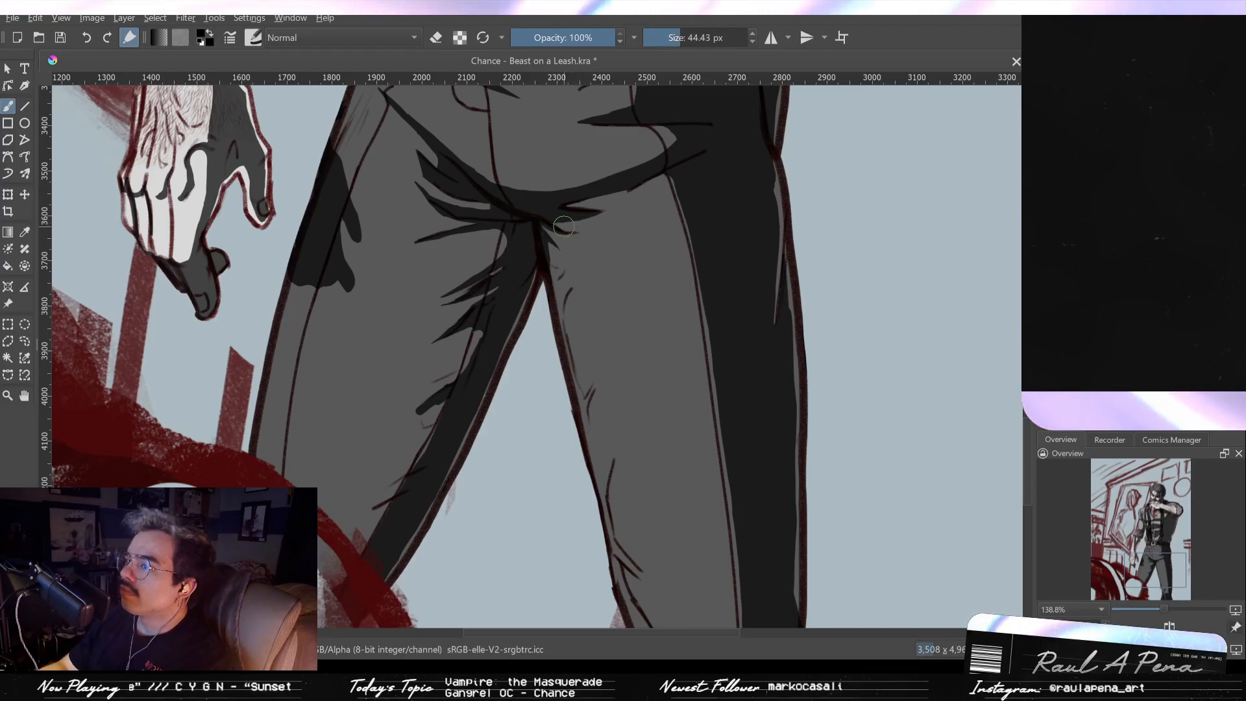
mouse_move(564, 226)
left_mouse_down()
mouse_move(667, 183)
mouse_move(689, 195)
mouse_move(697, 252)
mouse_move(658, 187)
mouse_move(718, 297)
mouse_move(630, 213)
mouse_move(690, 263)
mouse_move(637, 227)
mouse_move(669, 237)
mouse_move(620, 225)
mouse_move(706, 277)
mouse_move(681, 271)
mouse_move(644, 209)
mouse_move(686, 255)
mouse_move(632, 219)
mouse_move(678, 238)
mouse_move(664, 210)
mouse_move(725, 432)
left_mouse_up()
mouse_move(657, 236)
left_mouse_down()
mouse_move(717, 378)
mouse_move(690, 277)
mouse_move(720, 532)
left_mouse_up()
scroll(695, 356, "down", 3)
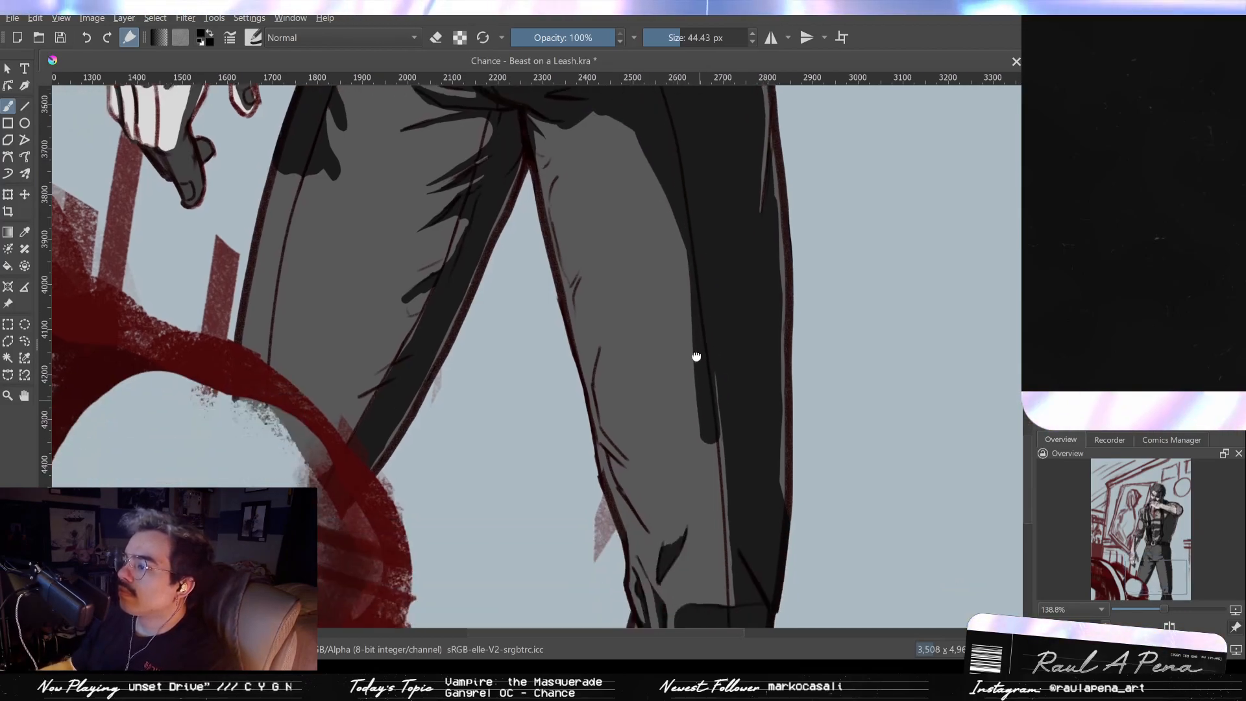
left_click_drag(695, 356, 698, 513)
mouse_move(694, 422)
left_mouse_down()
mouse_move(673, 492)
mouse_move(695, 487)
mouse_move(667, 522)
mouse_move(721, 479)
mouse_move(725, 523)
mouse_move(690, 513)
mouse_move(725, 533)
mouse_move(679, 527)
mouse_move(729, 534)
left_mouse_up()
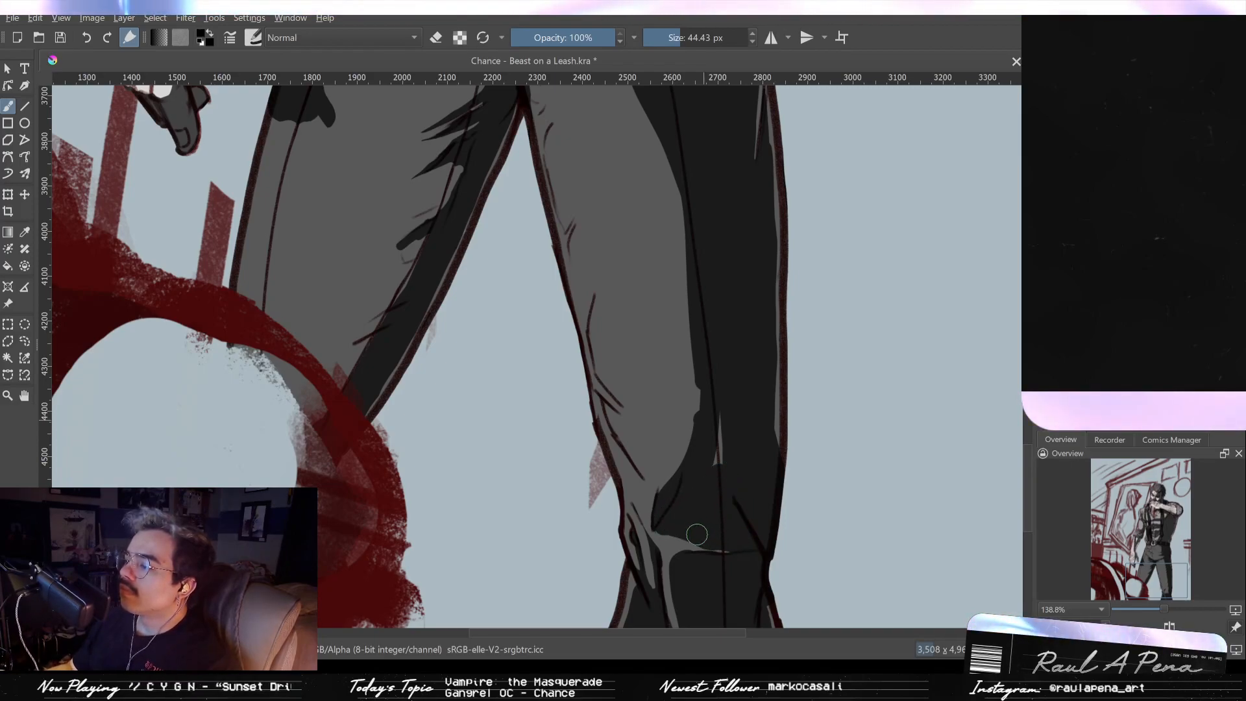
left_click_drag(717, 425, 718, 488)
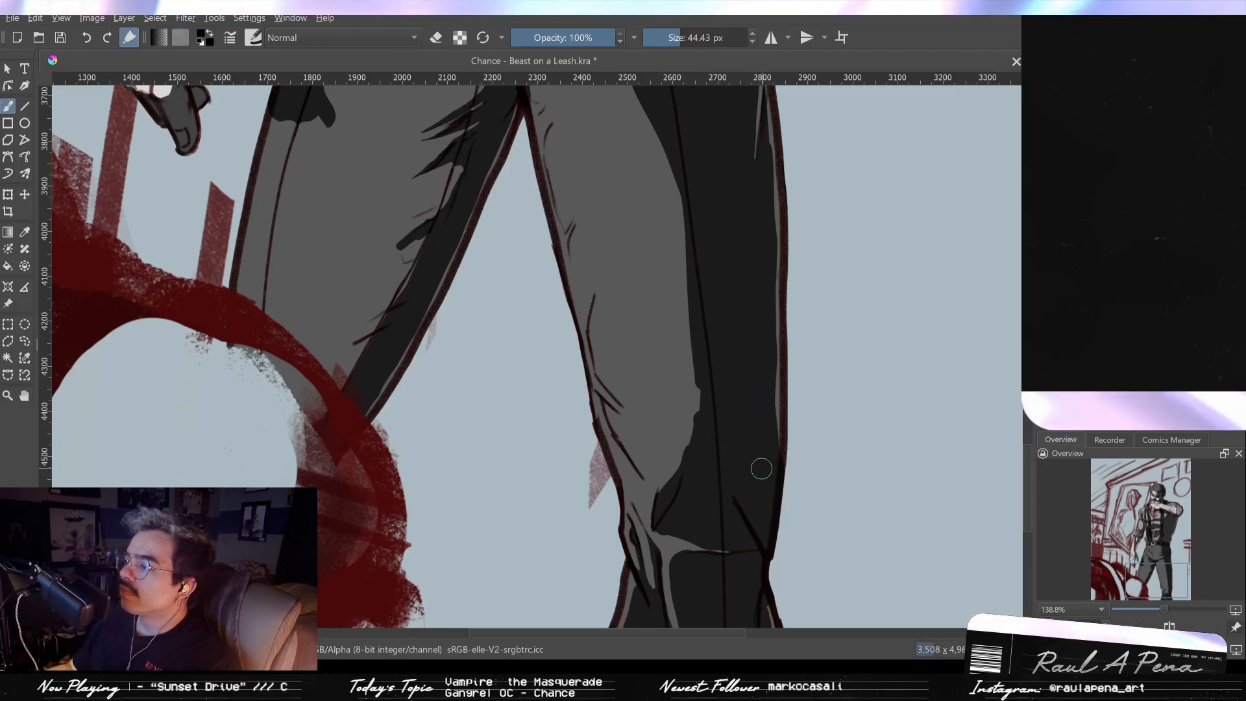
Step: Paint a dark shadow shape over the inner knee folds, joined to the outer-leg shadow, with thin light strips erased along the creases
mouse_move(614, 411)
left_mouse_down()
mouse_move(646, 464)
mouse_move(603, 311)
mouse_move(632, 421)
mouse_move(602, 386)
left_mouse_up()
key("e")
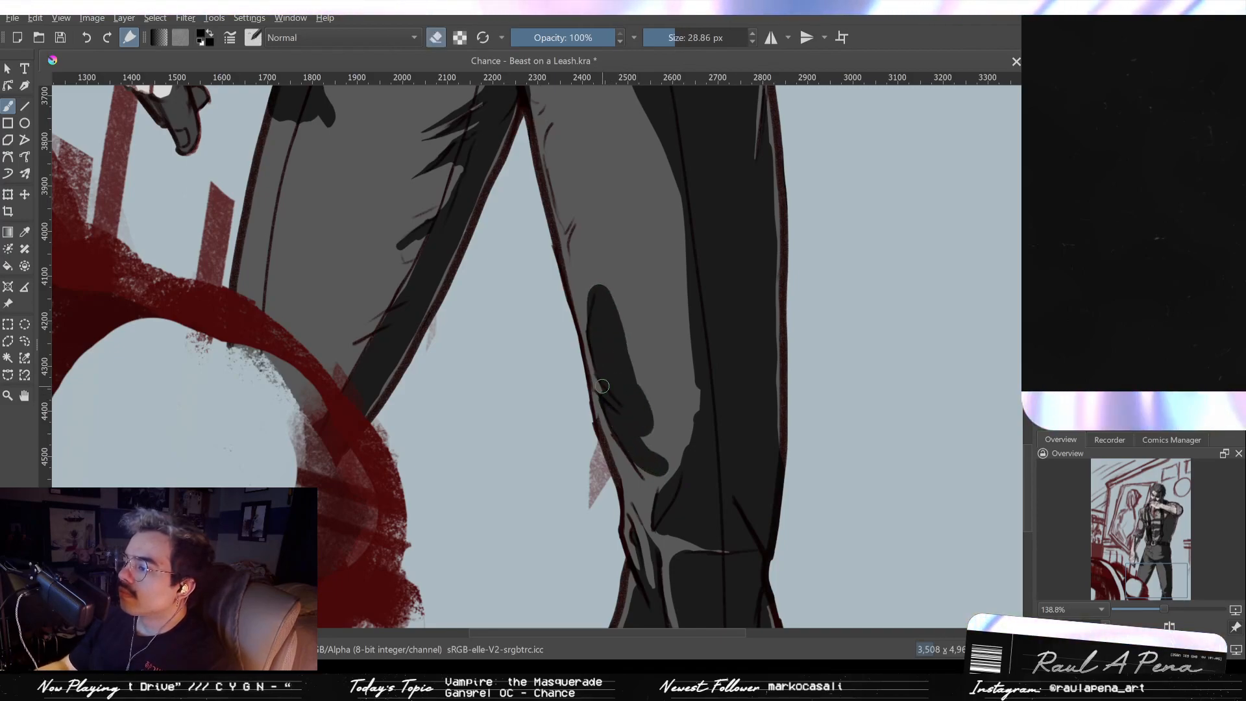
mouse_move(649, 426)
left_mouse_down()
mouse_move(647, 469)
mouse_move(666, 461)
mouse_move(668, 481)
mouse_move(675, 468)
mouse_move(639, 451)
mouse_move(667, 453)
mouse_move(626, 434)
mouse_move(687, 457)
mouse_move(609, 350)
mouse_move(689, 450)
mouse_move(693, 408)
mouse_move(690, 452)
mouse_move(677, 327)
left_mouse_up()
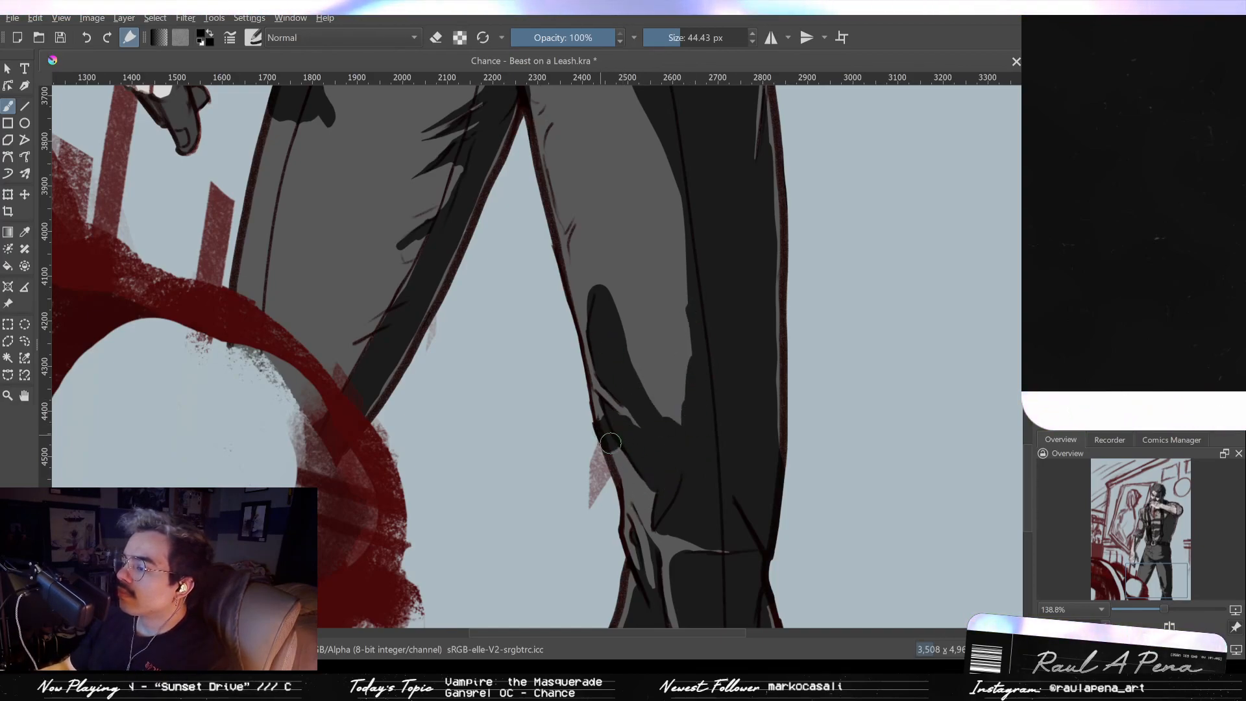
left_click_drag(604, 432, 631, 466)
mouse_move(597, 428)
left_mouse_down()
mouse_move(615, 470)
mouse_move(617, 456)
left_mouse_up()
left_click_drag(610, 401, 636, 428)
Step: Undo the light line along the small fold below the knee and erase a short accent at its lower tip instead
left_click_drag(660, 528, 676, 492)
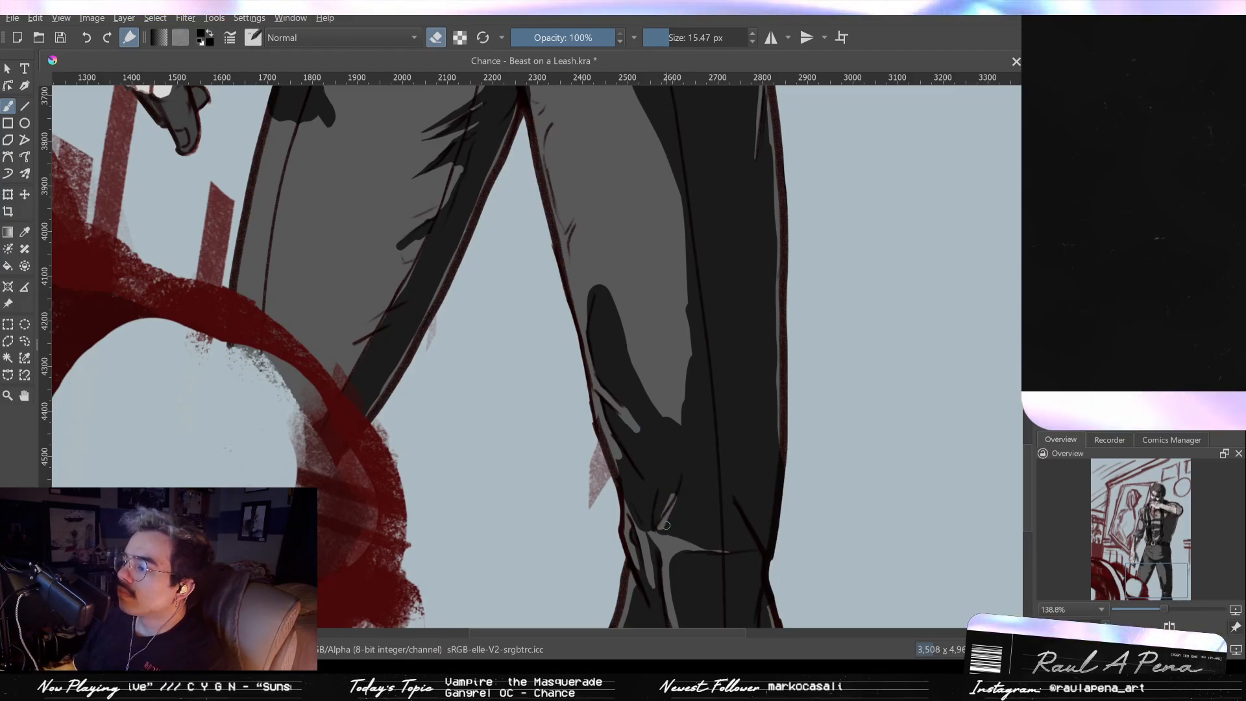
key("ctrl+z")
left_click_drag(658, 534, 667, 534)
mouse_move(668, 533)
left_mouse_down()
mouse_move(688, 456)
mouse_move(694, 499)
mouse_move(680, 534)
mouse_move(684, 522)
mouse_move(692, 538)
mouse_move(723, 537)
mouse_move(716, 552)
mouse_move(682, 548)
mouse_move(680, 570)
mouse_move(701, 452)
mouse_move(688, 452)
mouse_move(660, 517)
left_mouse_up()
key("e")
Step: Erase part of the inner knee shadow's edge to refine the light shape on the shin
scroll(663, 521, "up", 2)
scroll(695, 412, "down", 8)
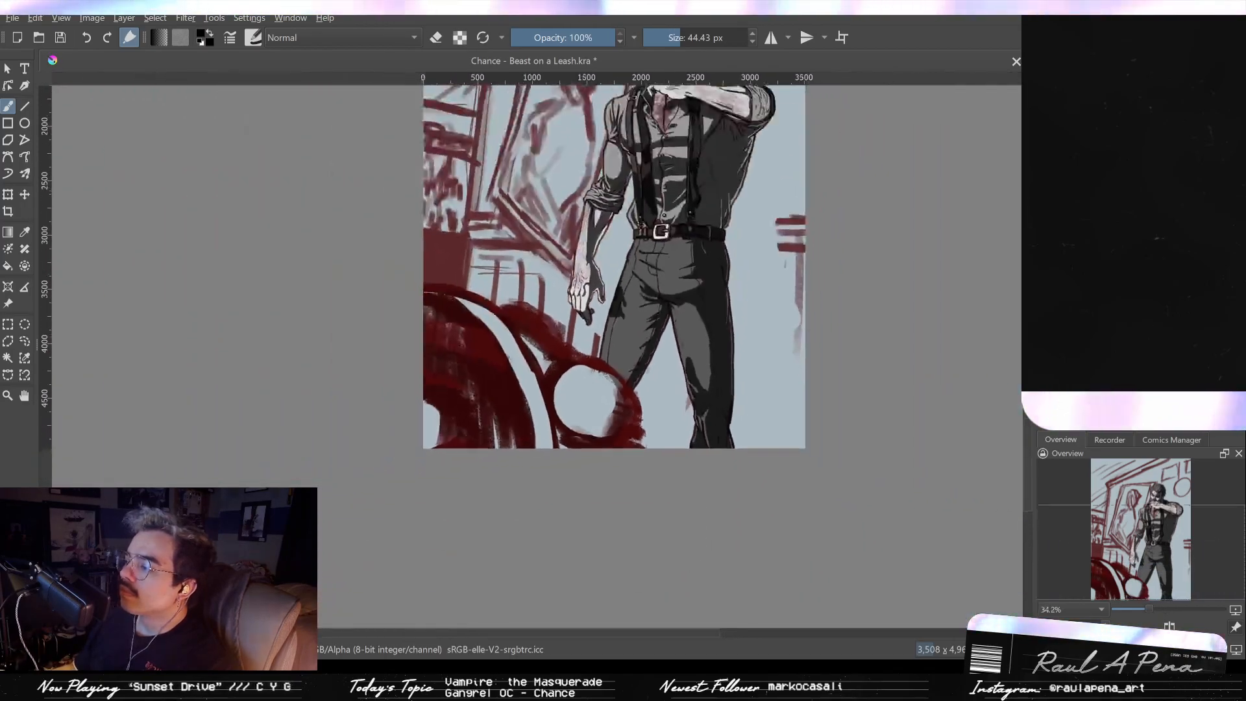
scroll(697, 529, "up", 3)
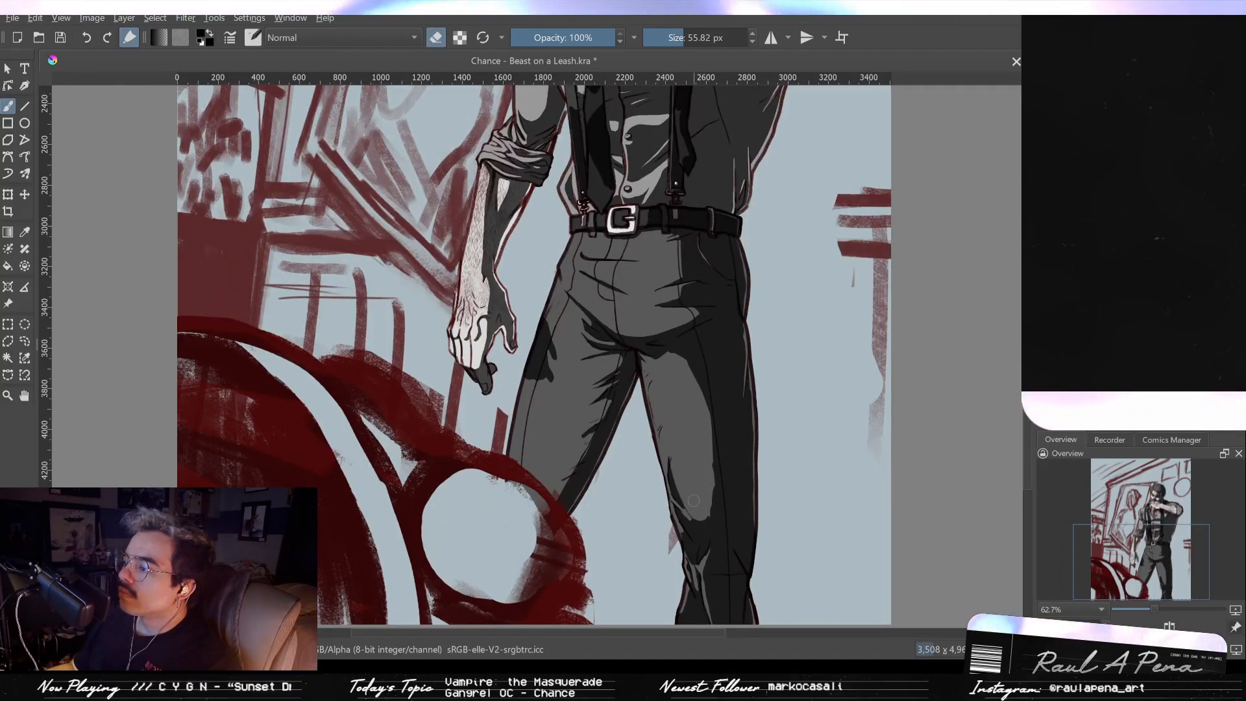
left_click_drag(693, 500, 678, 455)
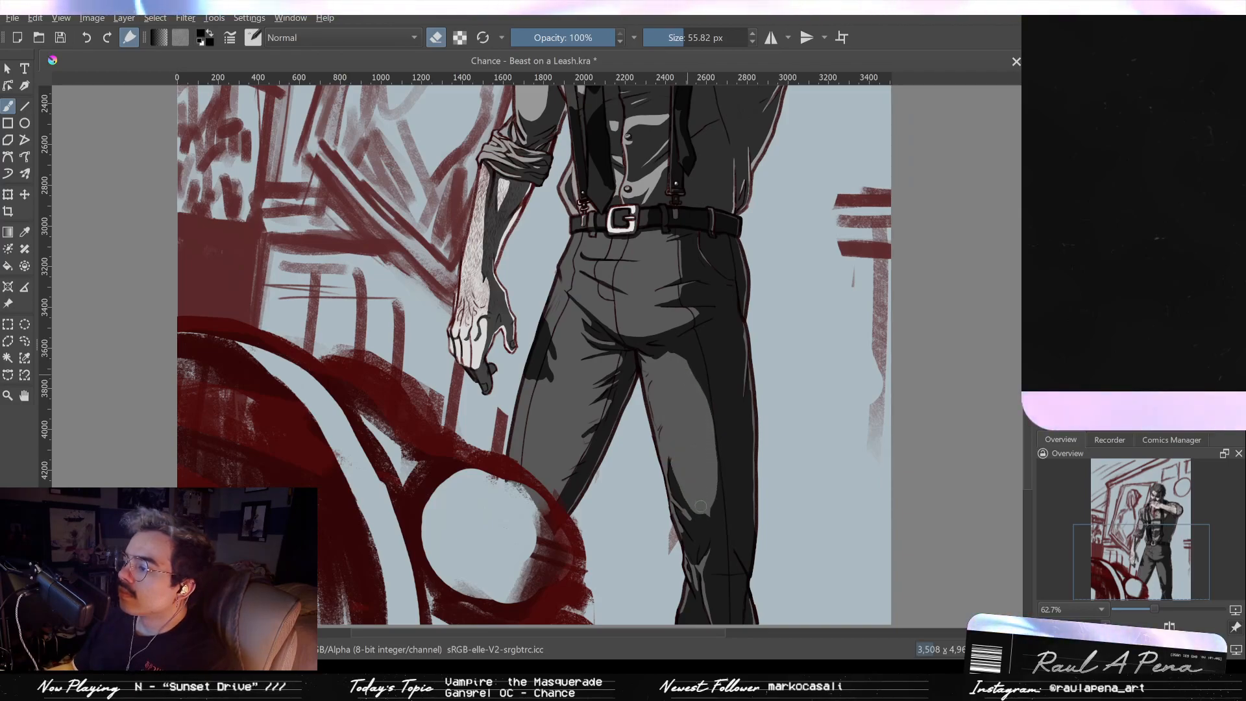
scroll(714, 515, "down", 5)
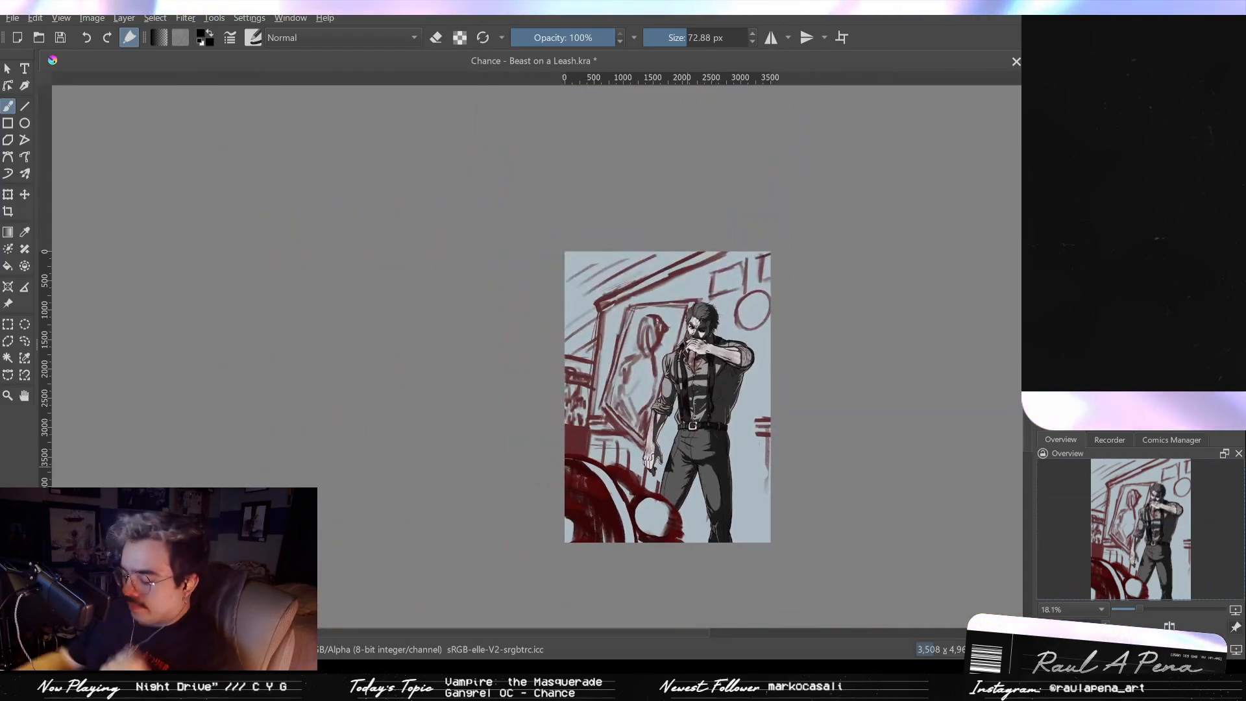
Step: Compare the leg before and after the new shading by undoing and redoing the recent strokes
scroll(818, 446, "up", 3)
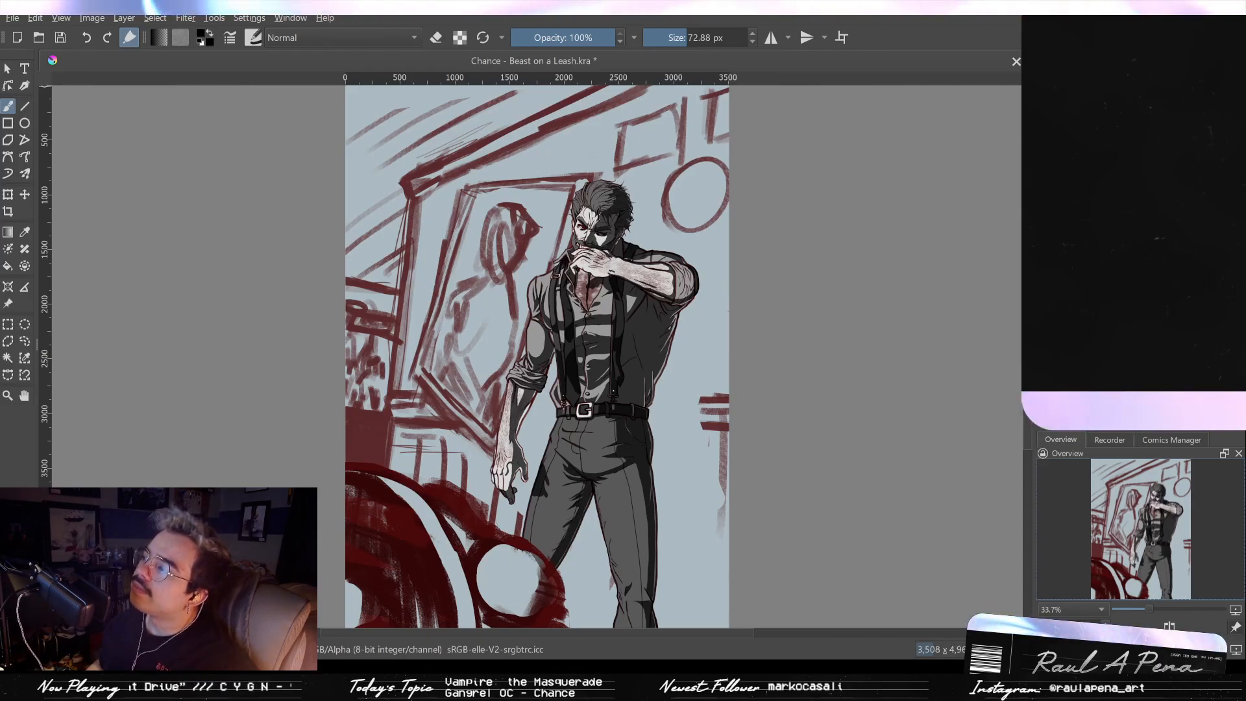
key("ctrl+shift+z")
key("ctrl+shift+z")
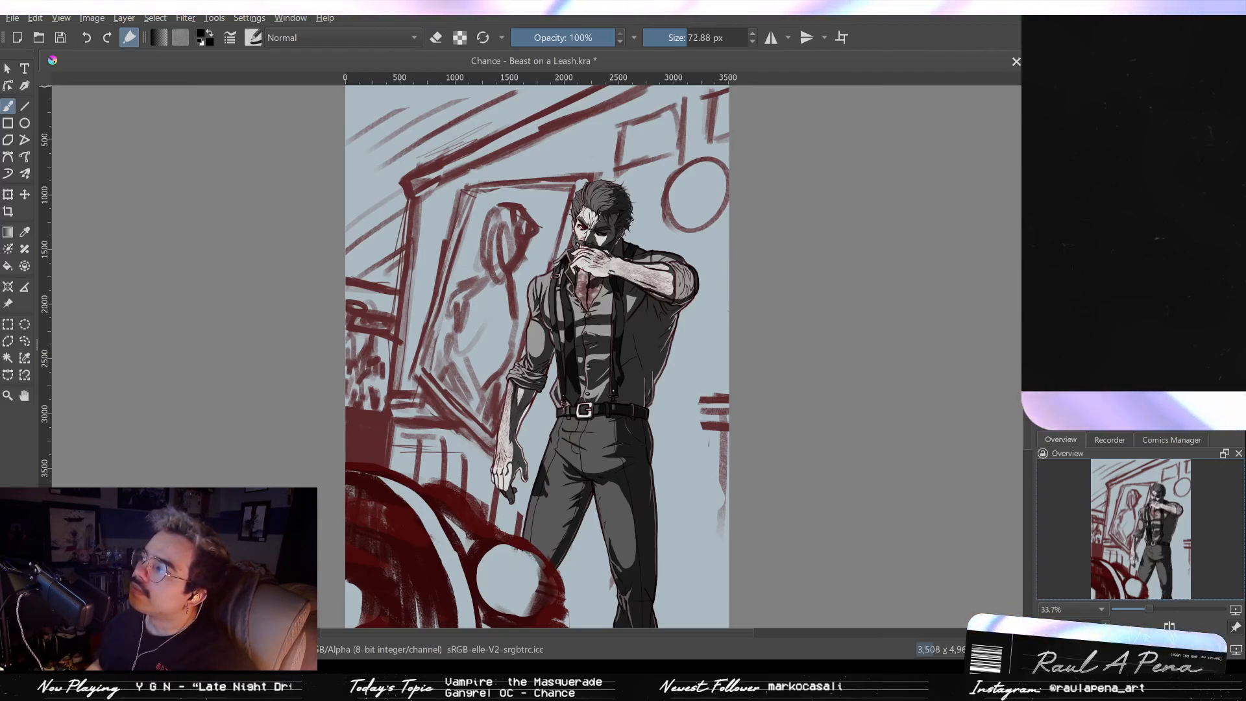
key("ctrl+z")
key("ctrl+z")
key("ctrl+z")
key("ctrl+z")
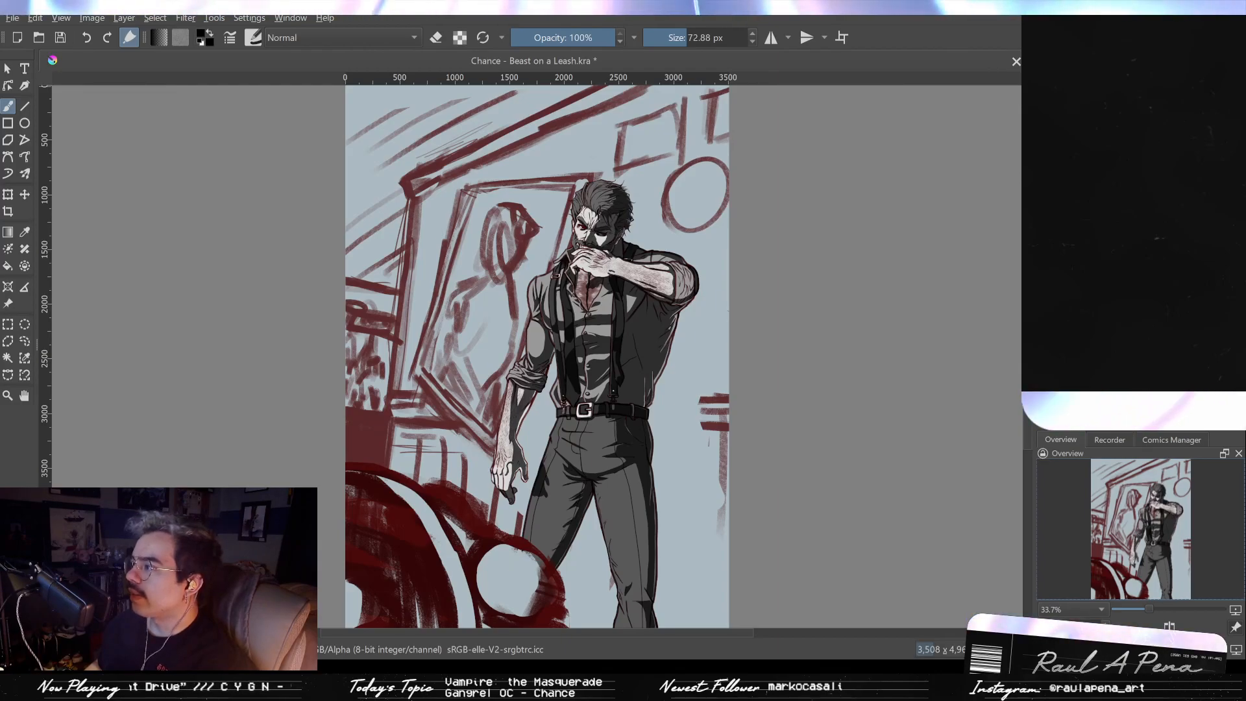
key("ctrl+shift+z")
key("ctrl+shift+z")
key("ctrl+shift+z")
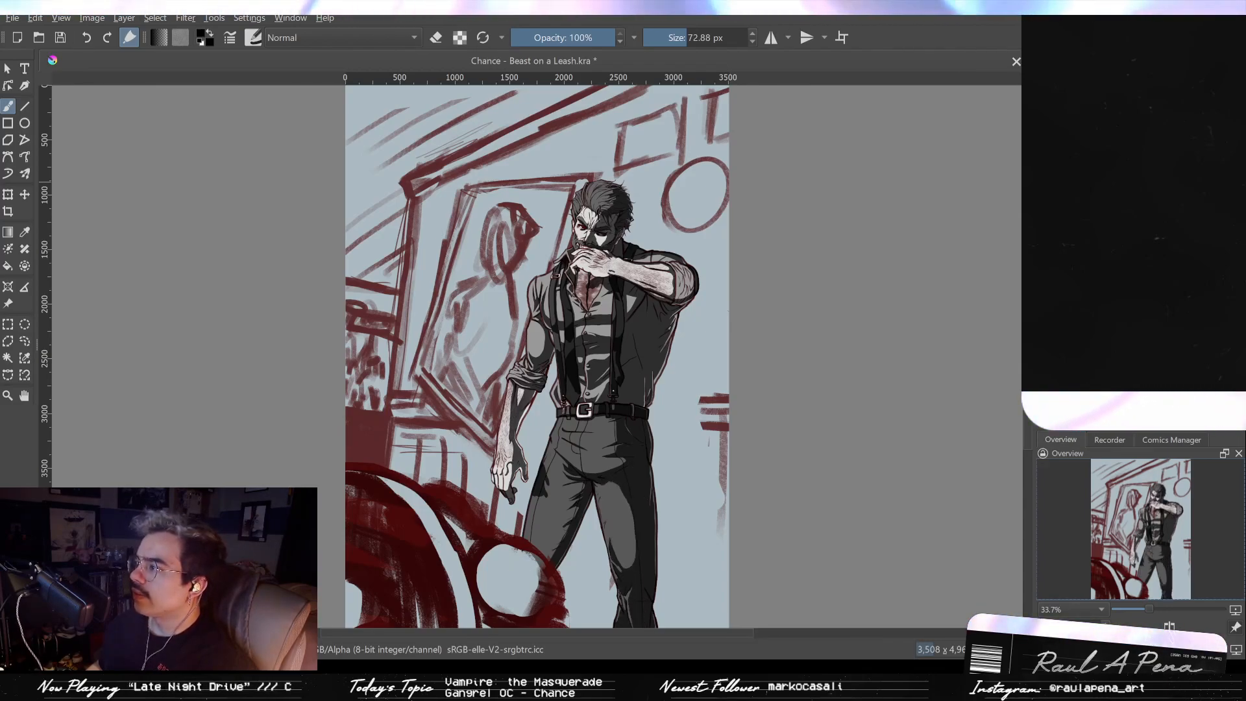
Step: Transform the offset copy of the shadow shapes, moving it up onto the standing figure, and apply the move
key("ctrl+t")
scroll(633, 370, "down", 1)
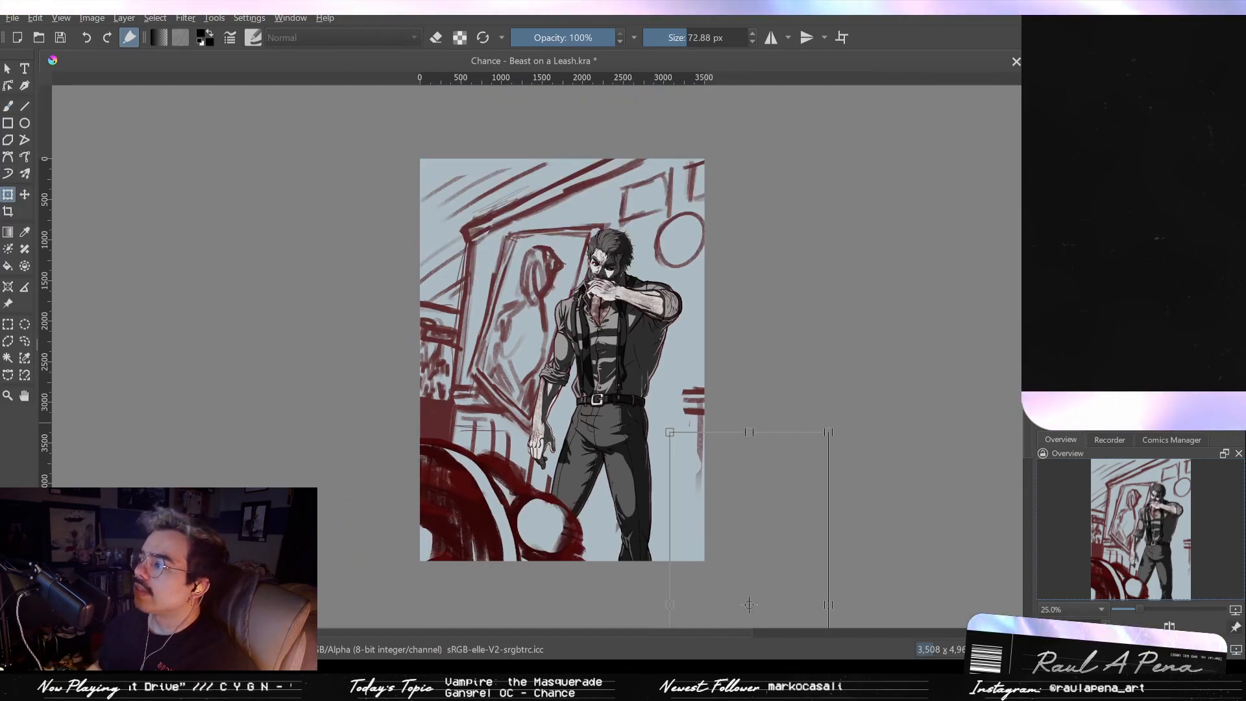
left_click_drag(749, 605, 588, 367)
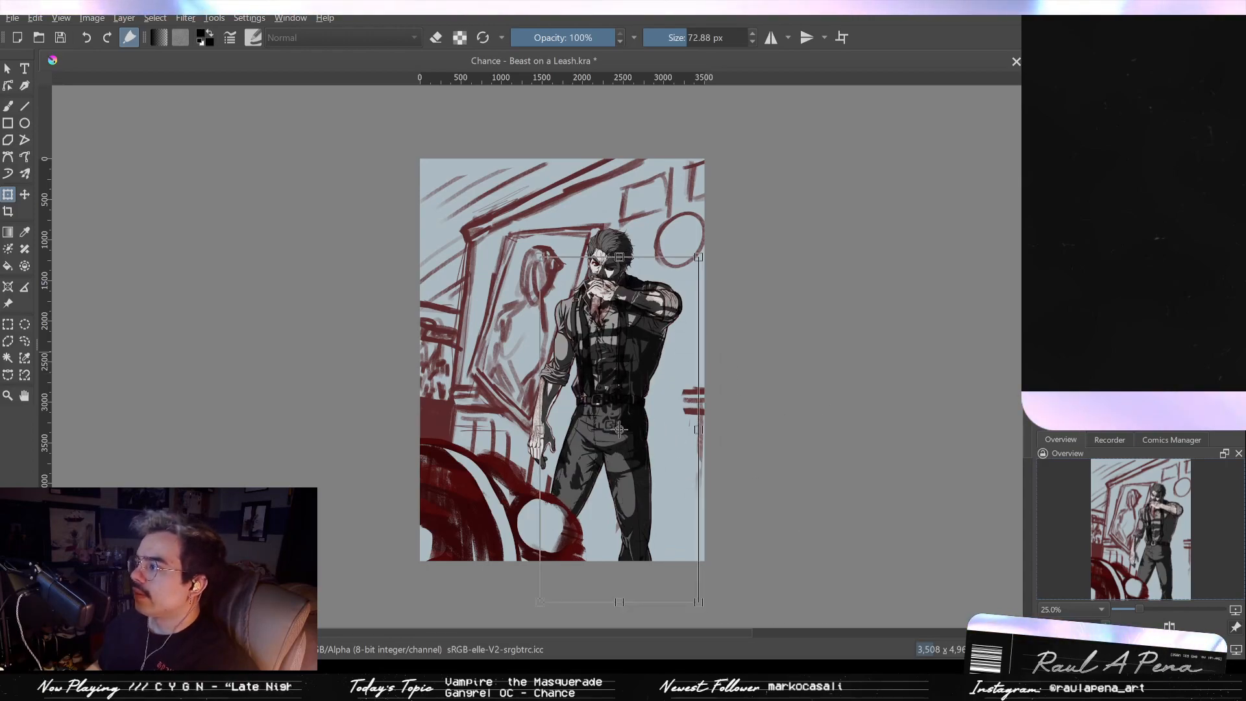
key("Return")
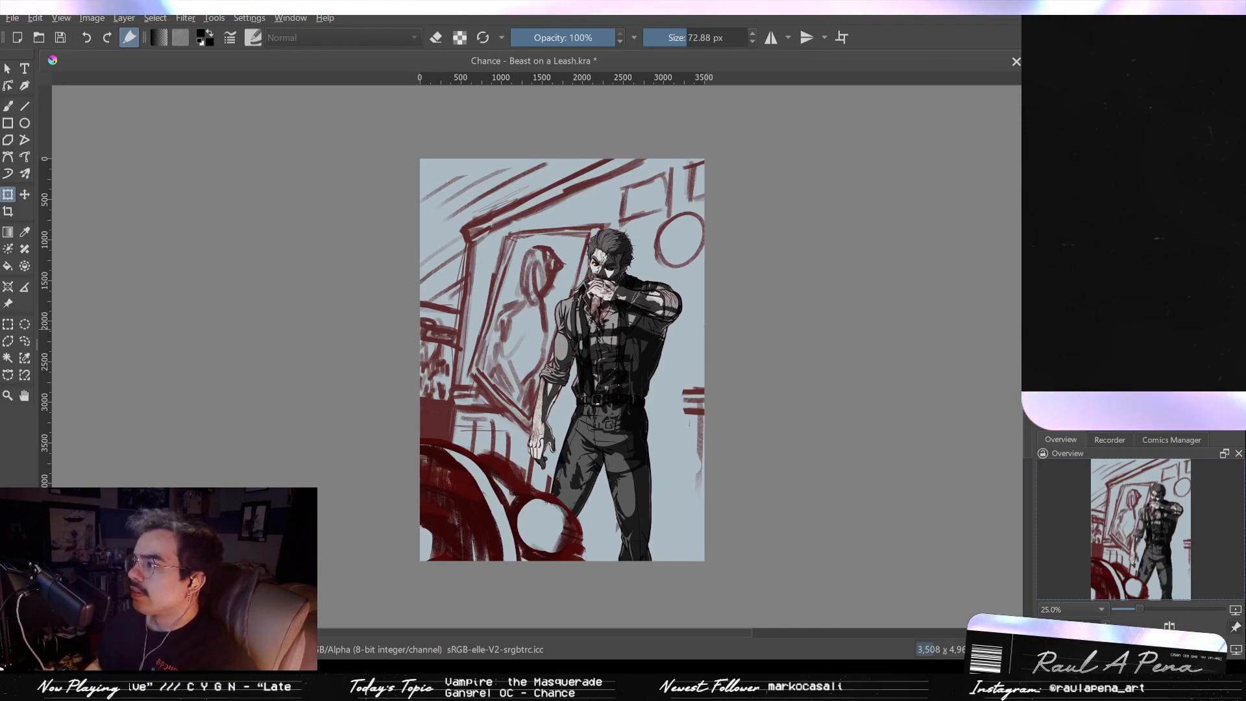
Step: Compare the figure with the original shadows hidden and shown beneath the moved shadow copy
key("ctrl+z")
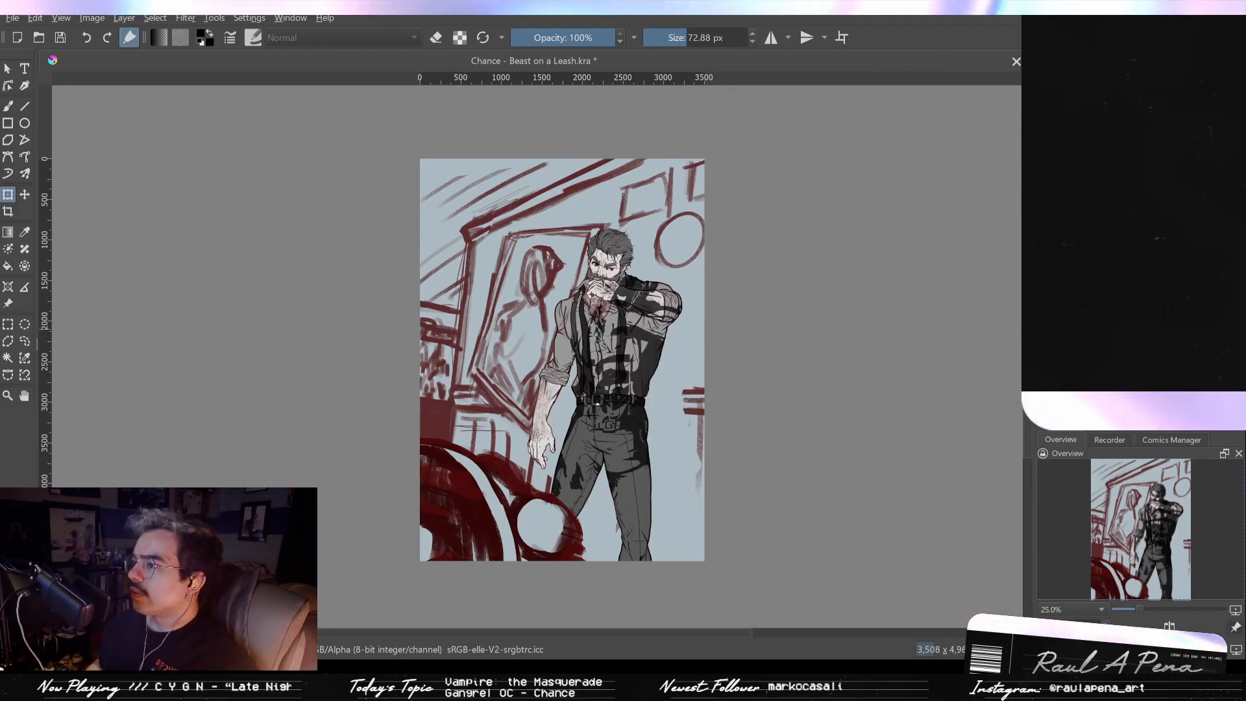
key("ctrl+shift+z")
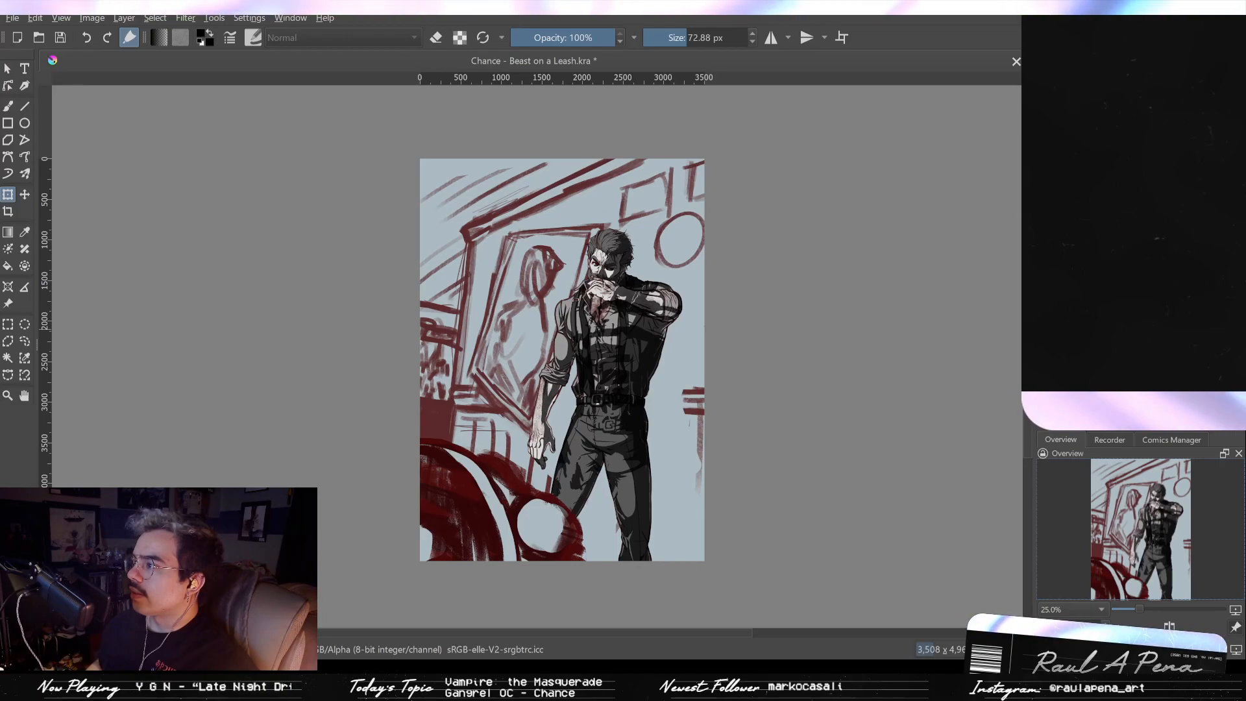
key("ctrl+z")
key("ctrl+shift+z")
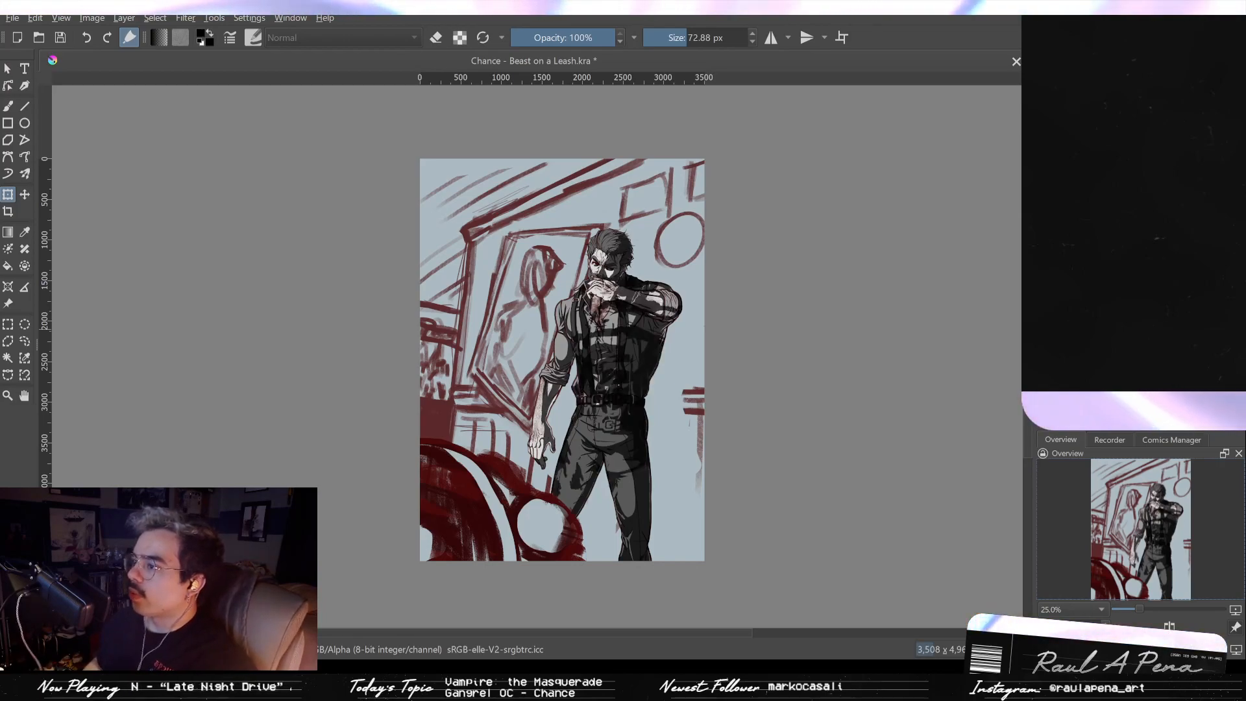
Step: Try to shift the shadow copy slightly up and to the left to line it up with the figure
left_click(583, 414)
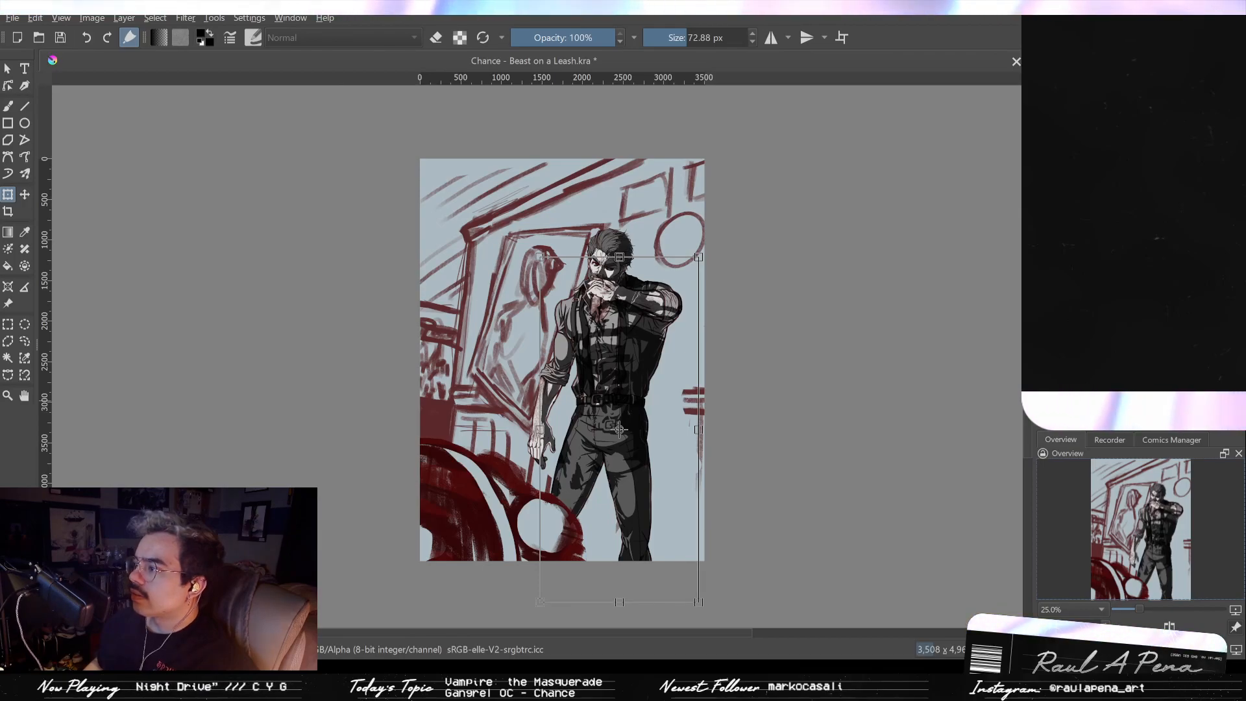
left_click_drag(620, 428, 607, 403)
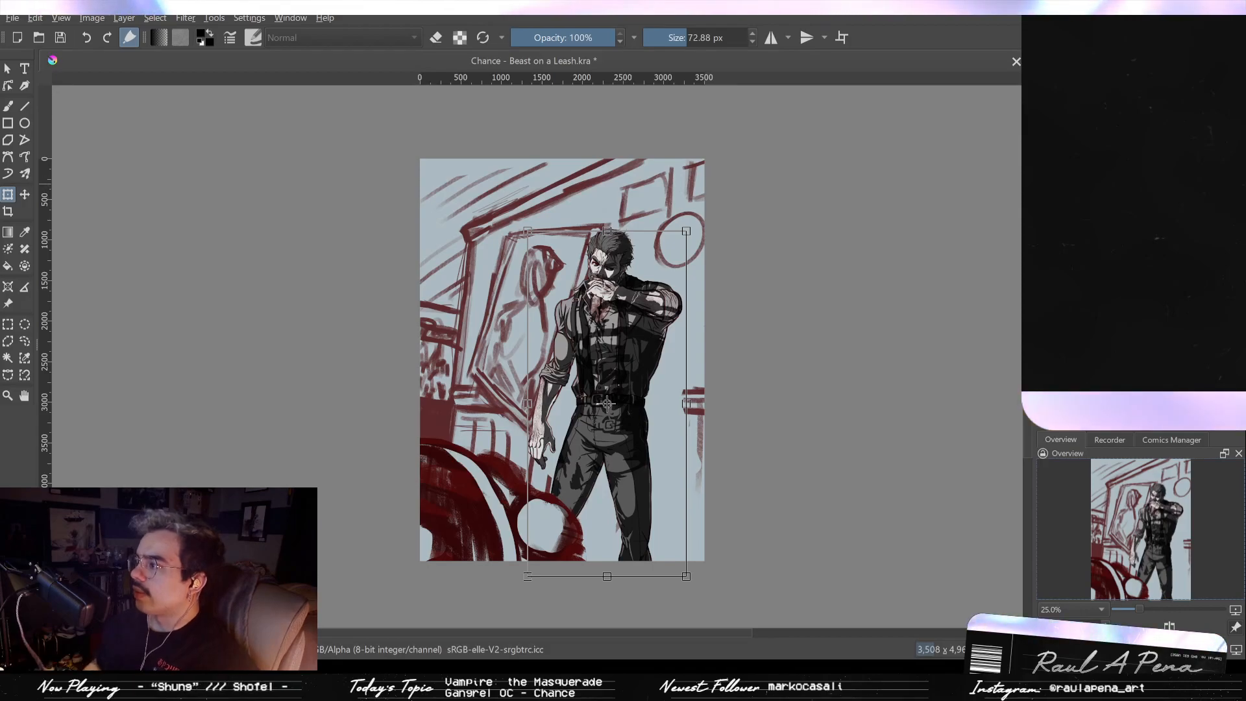
key("Return")
left_click(814, 296)
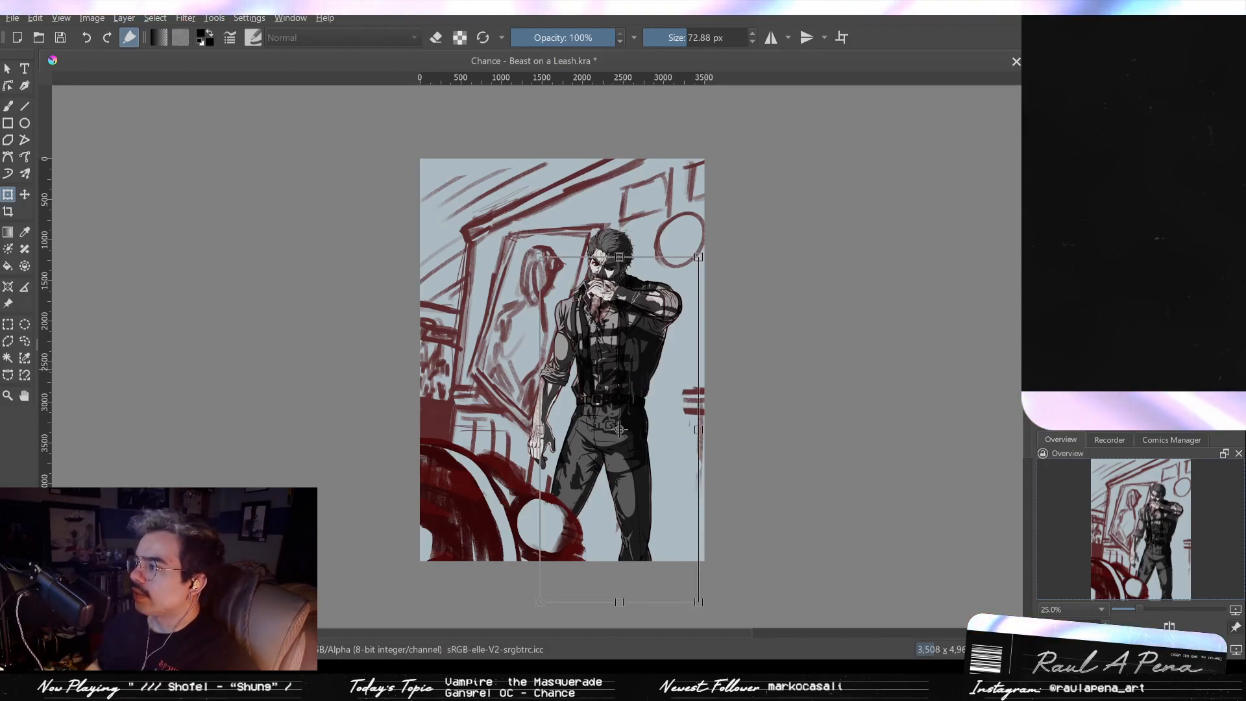
Step: Adjust the shadow copy's position until it lies exactly over the original shadows of the figure, and inspect the alignment
key("ctrl+z")
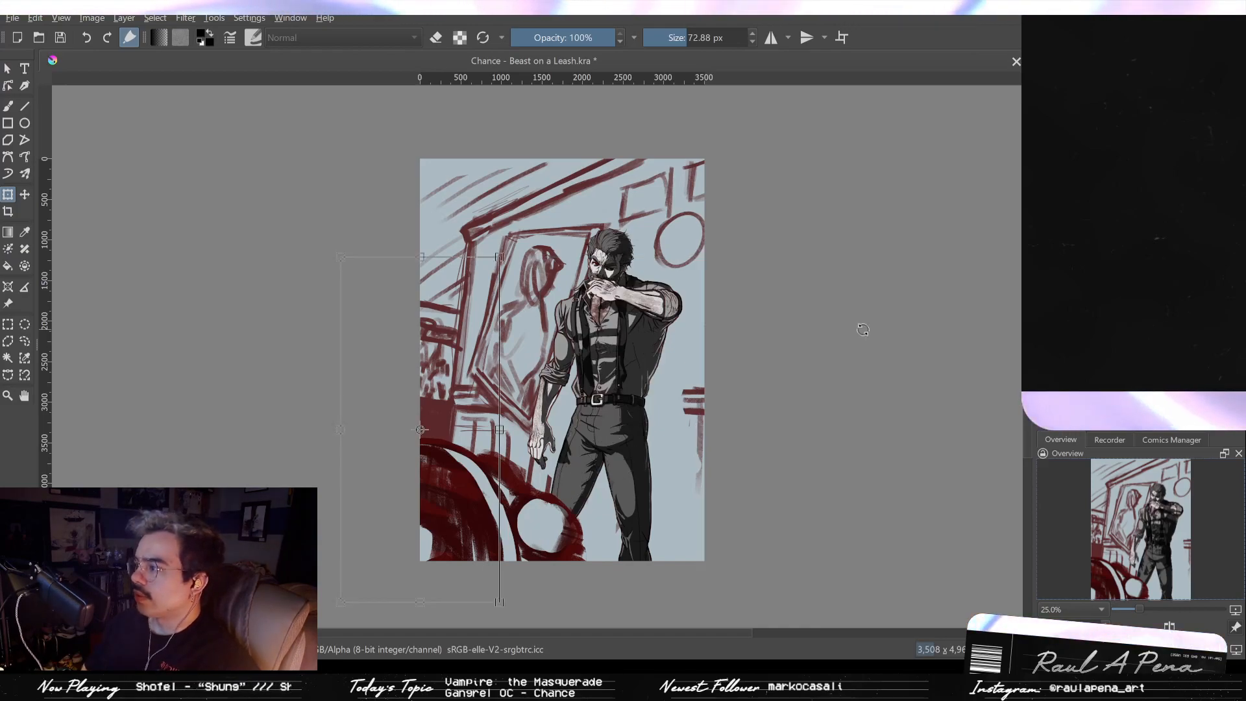
key("ctrl+z")
key("ctrl+z")
key("ctrl+z")
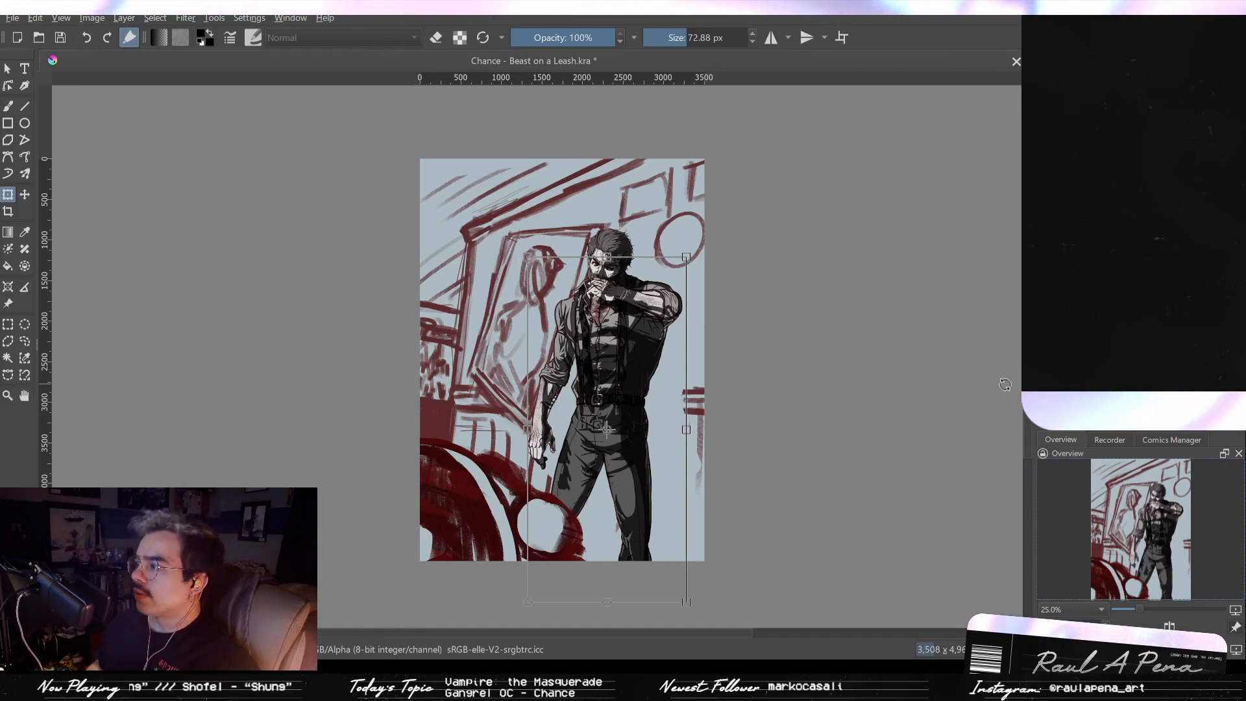
key("ctrl+z")
key("ctrl+z")
key("ctrl+z")
key("ctrl+z")
key("ctrl+z")
key("ctrl+z")
key("ctrl+z")
key("ctrl+z")
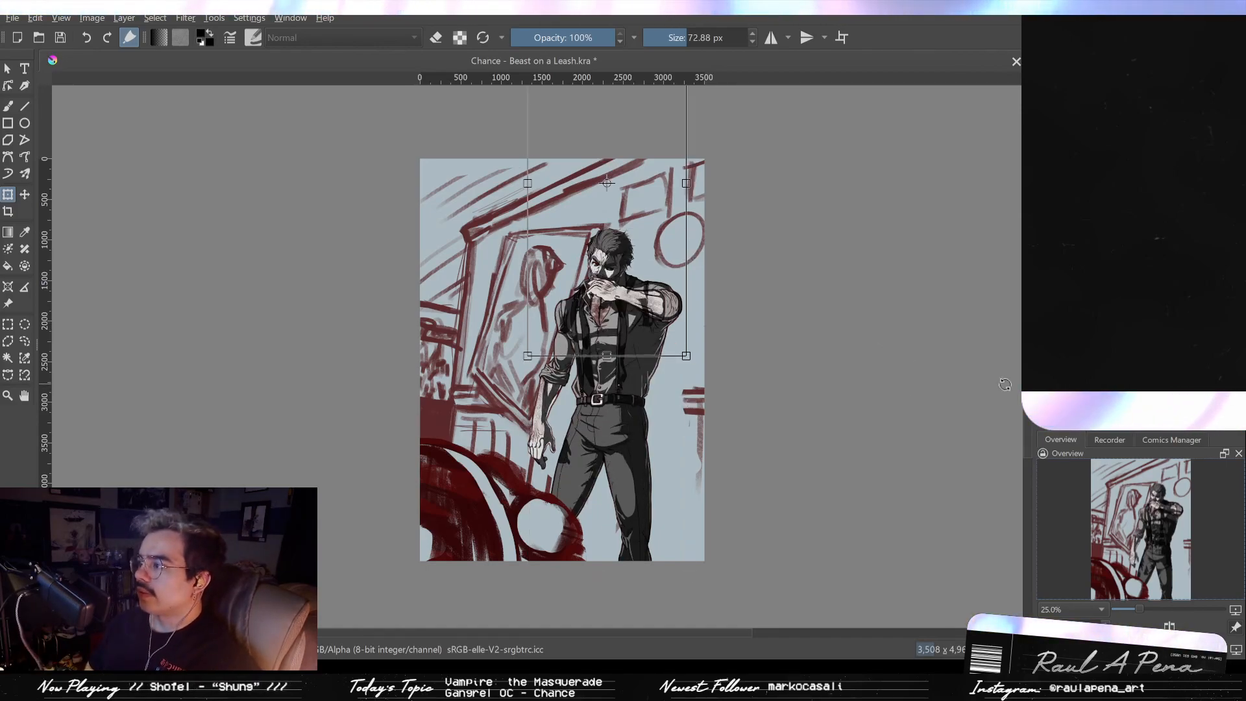
key("ctrl+z")
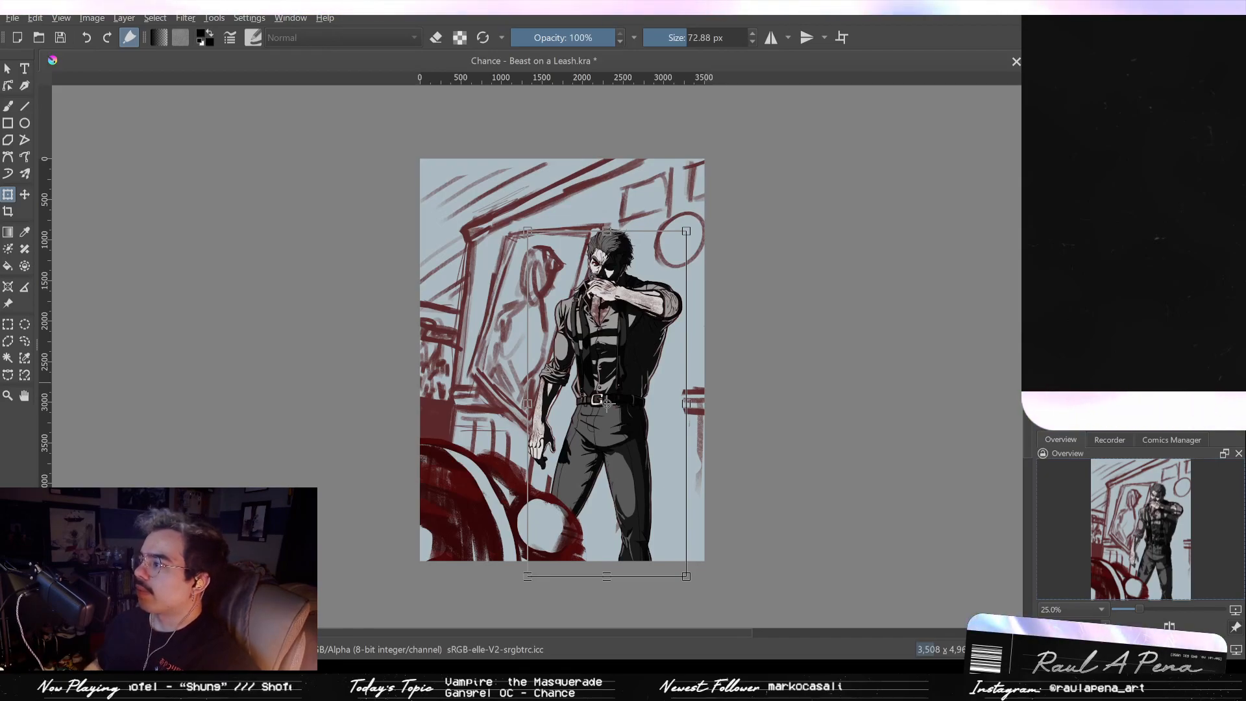
scroll(596, 351, "up", 3)
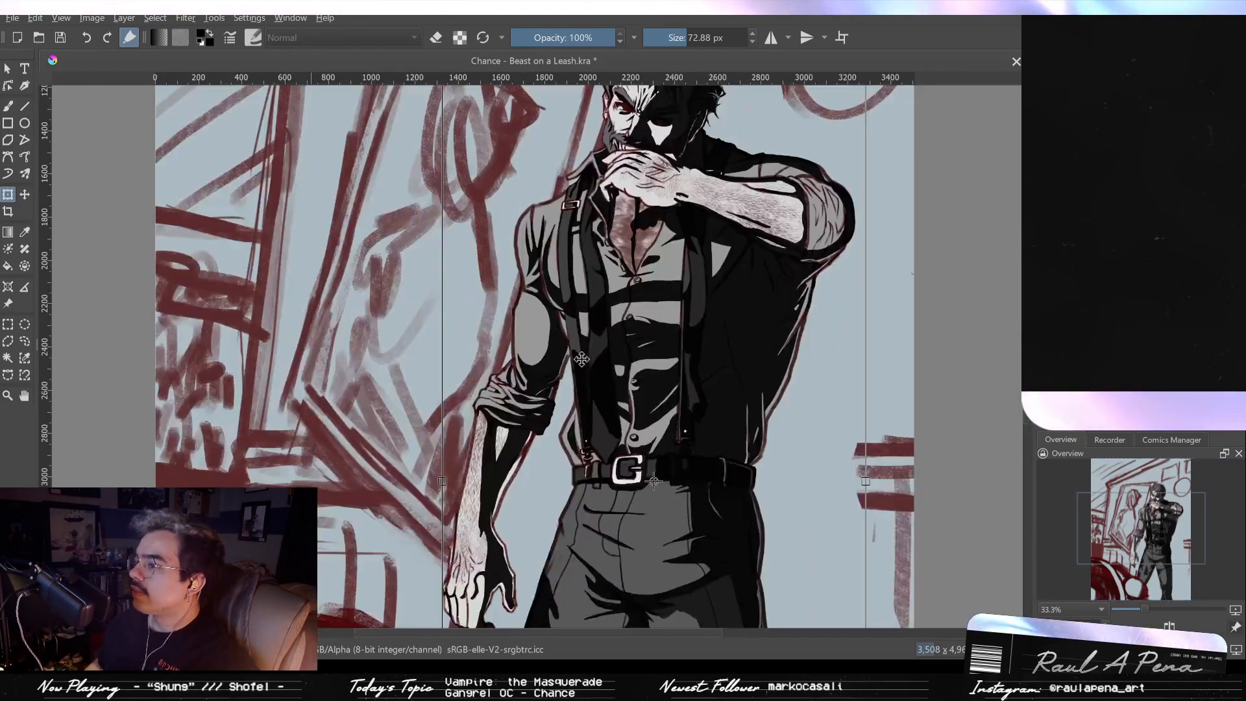
scroll(595, 356, "down", 2)
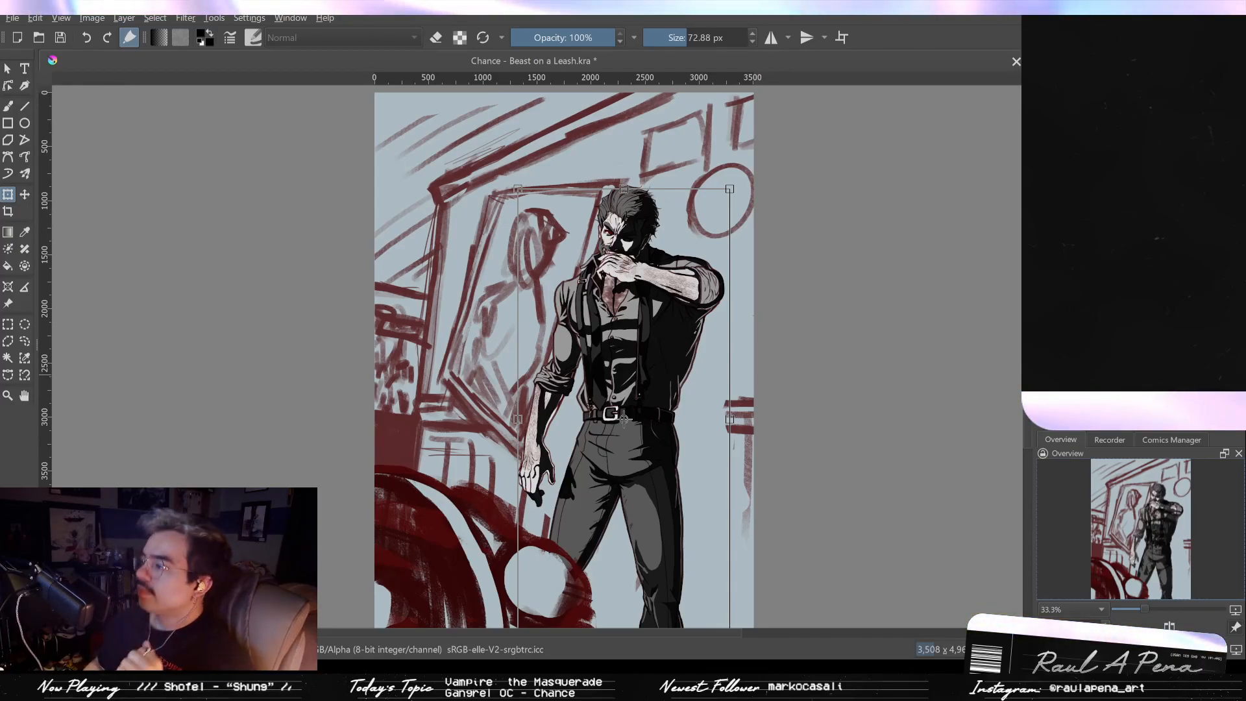
Step: Apply the shadow copy's transform and compare the figure with the shadows removed and restored
key("Return")
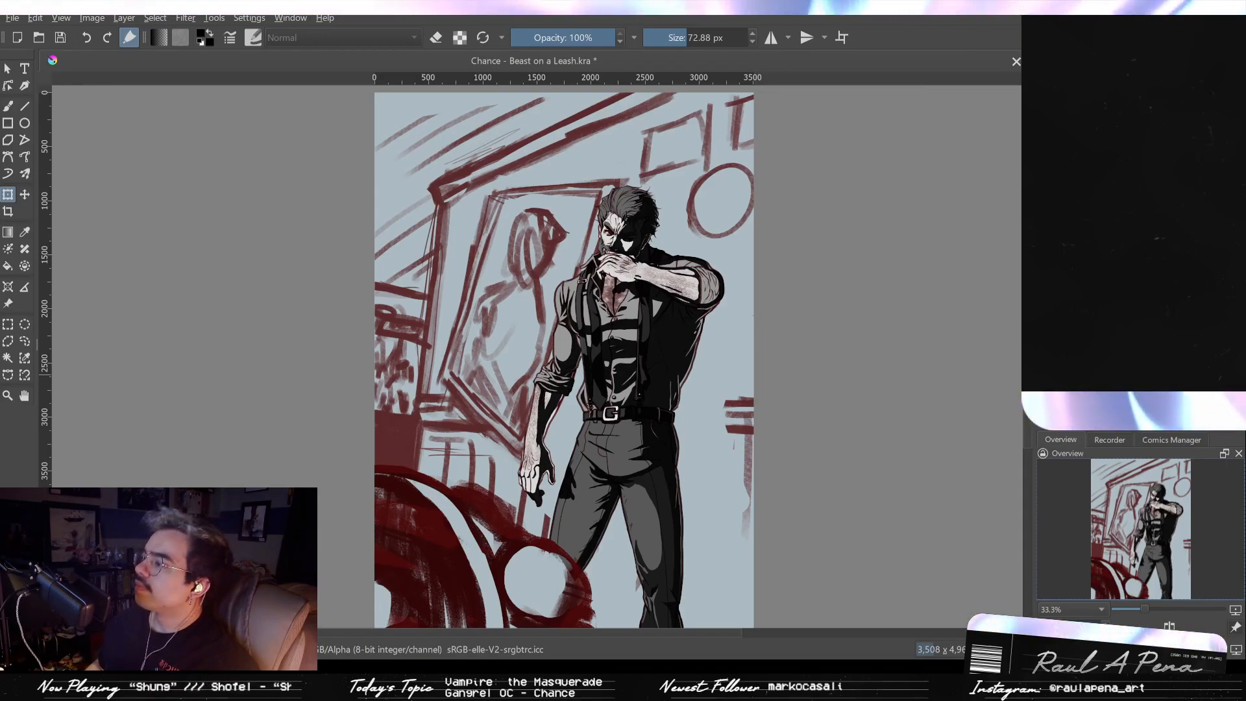
key("ctrl+z")
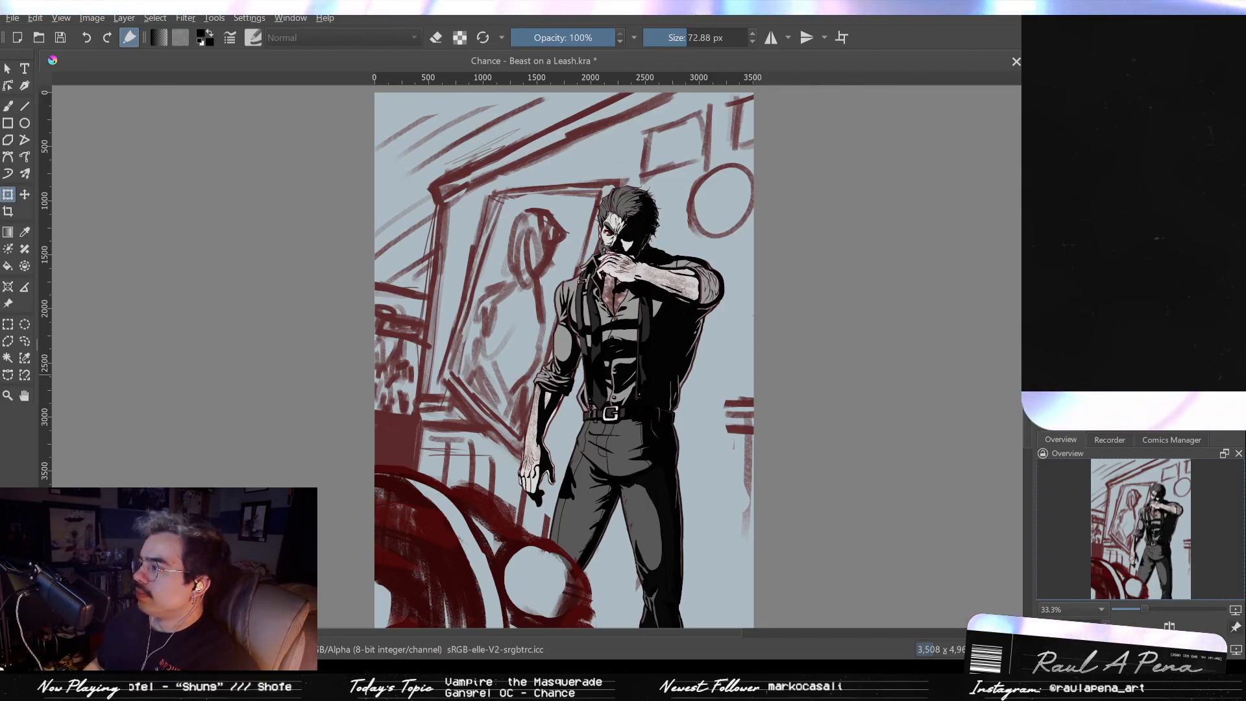
key("ctrl+shift+z")
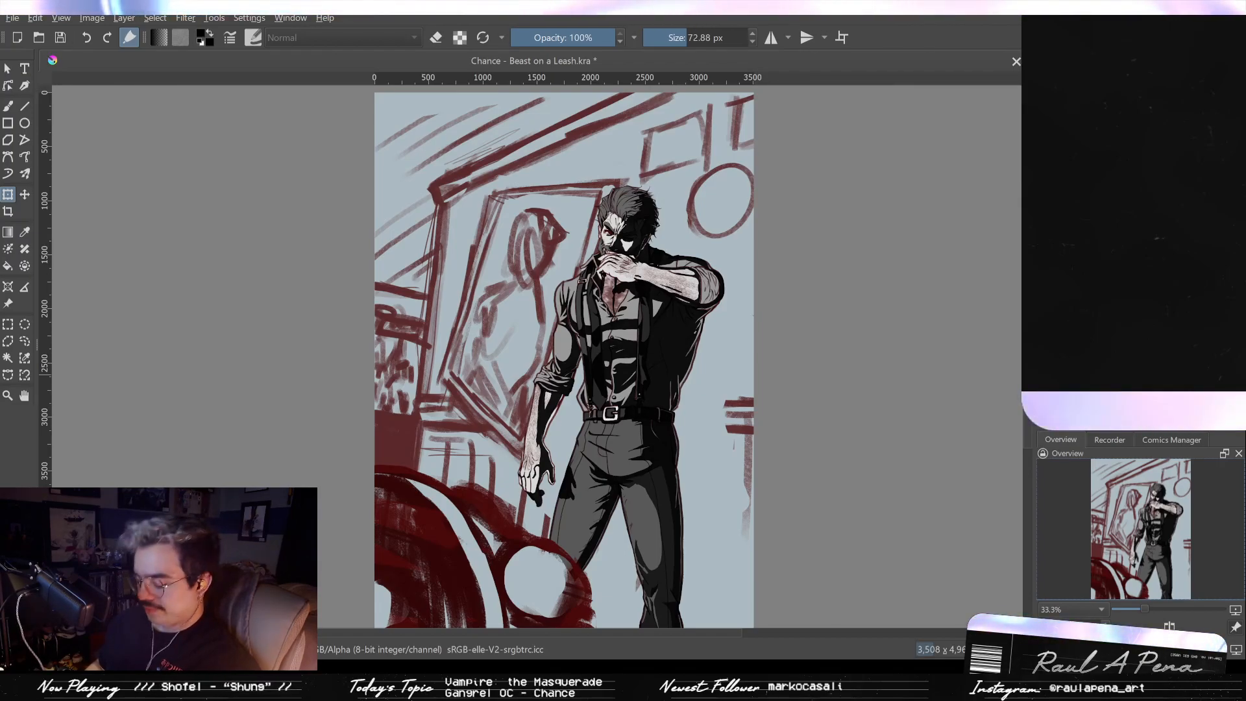
key("ctrl+z")
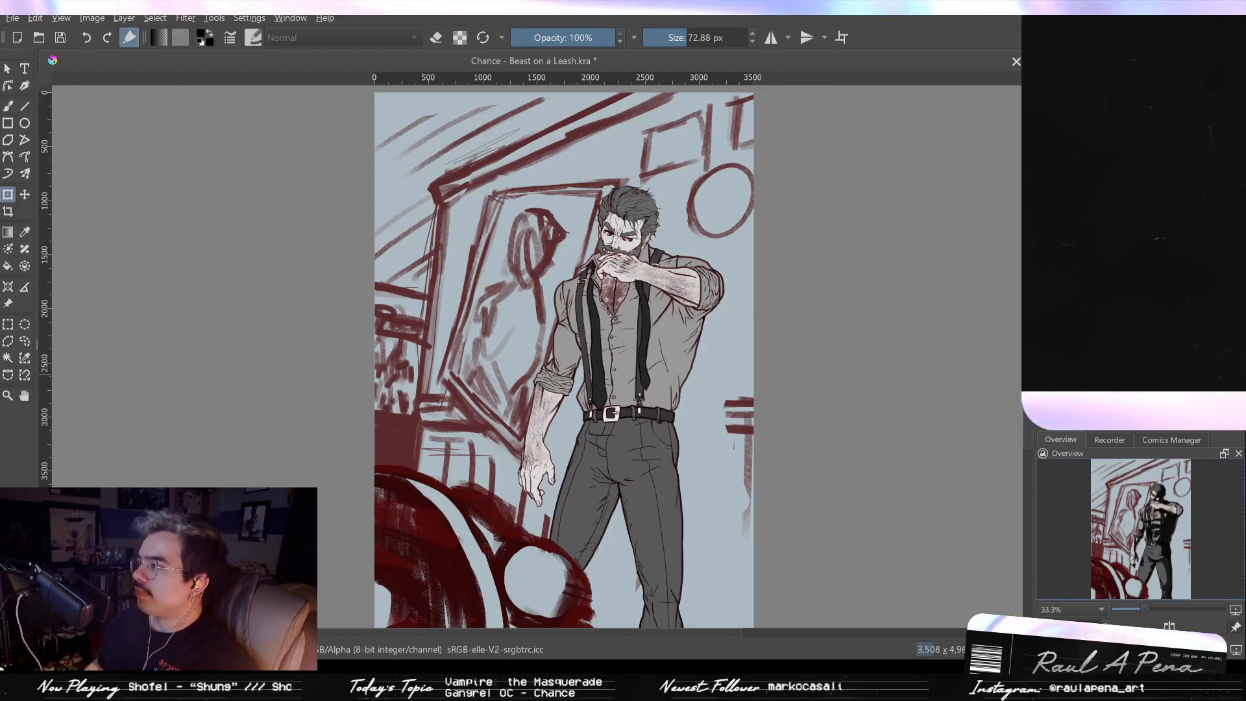
key("ctrl+shift+z")
key("ctrl+shift+z")
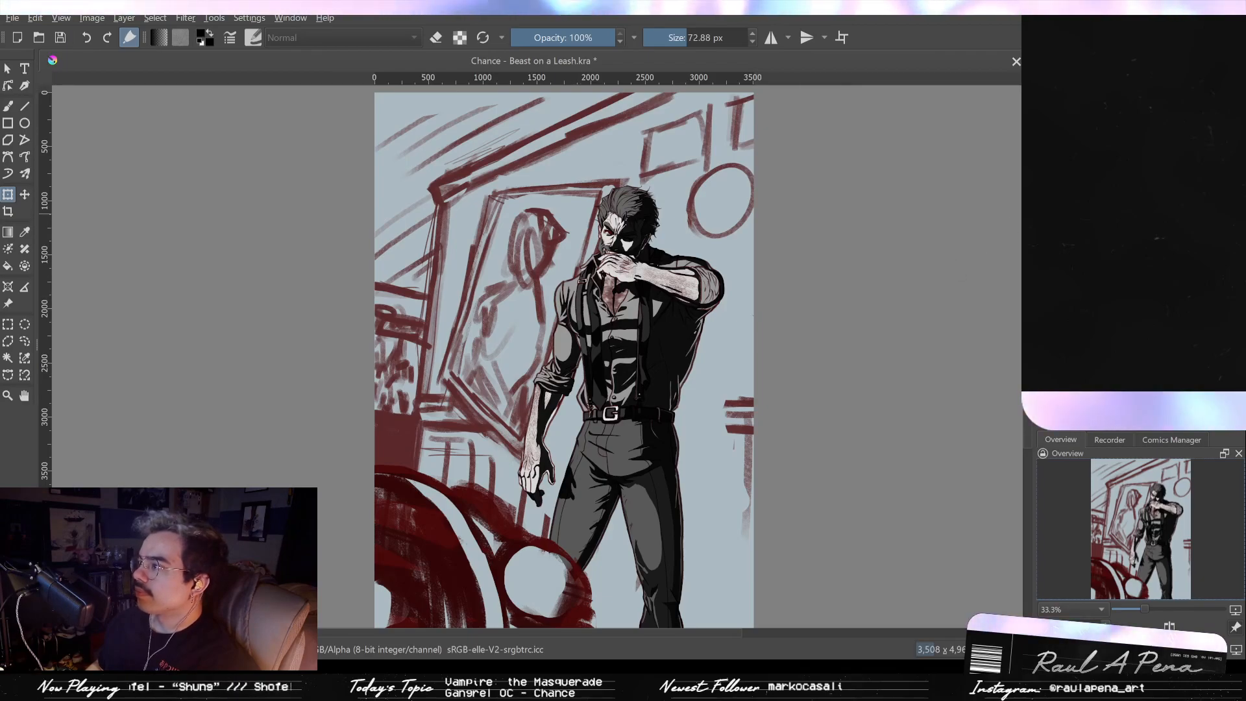
Step: Compare the lighter and darker versions of the shadows on the standing figure
left_click(1045, 209)
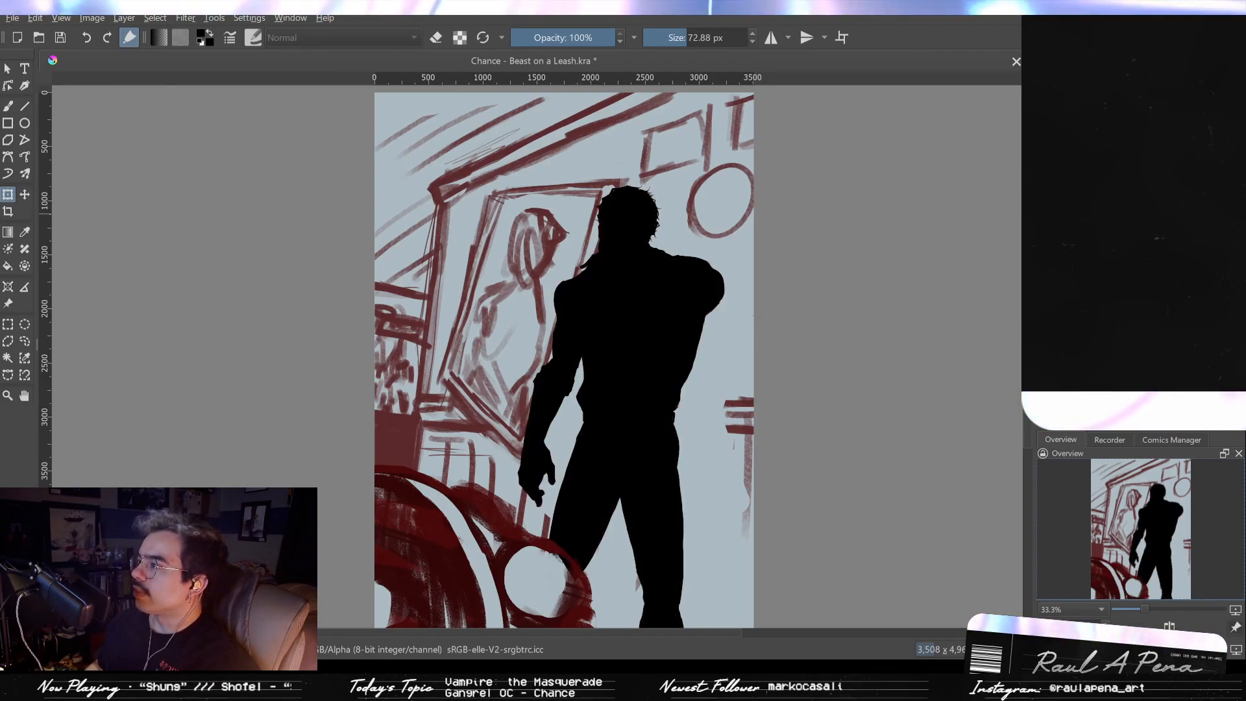
left_click(1045, 209)
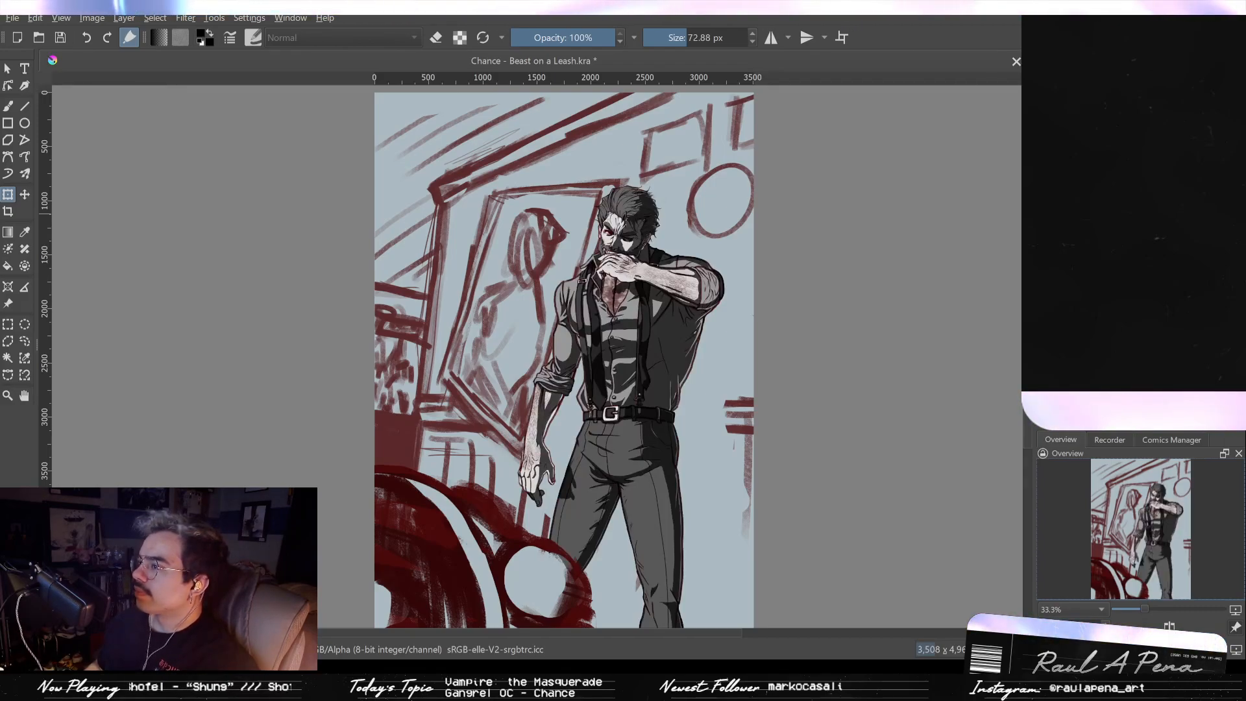
left_click(1045, 209)
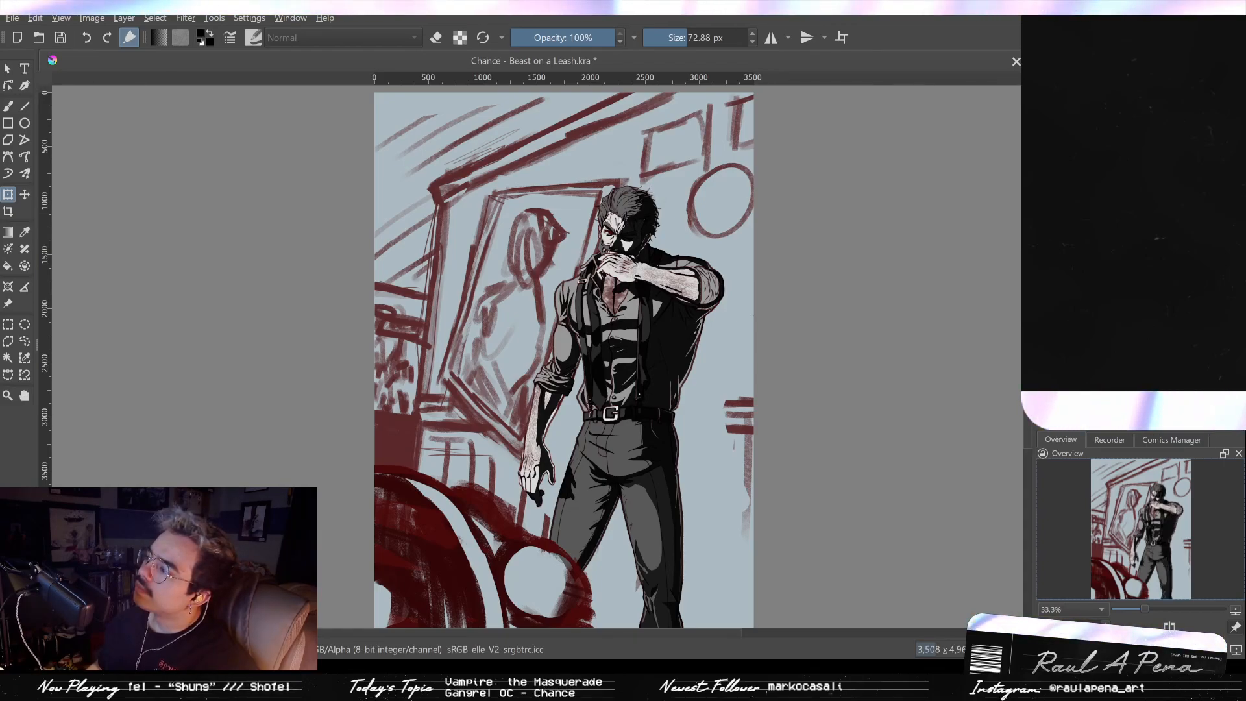
key("ctrl+z")
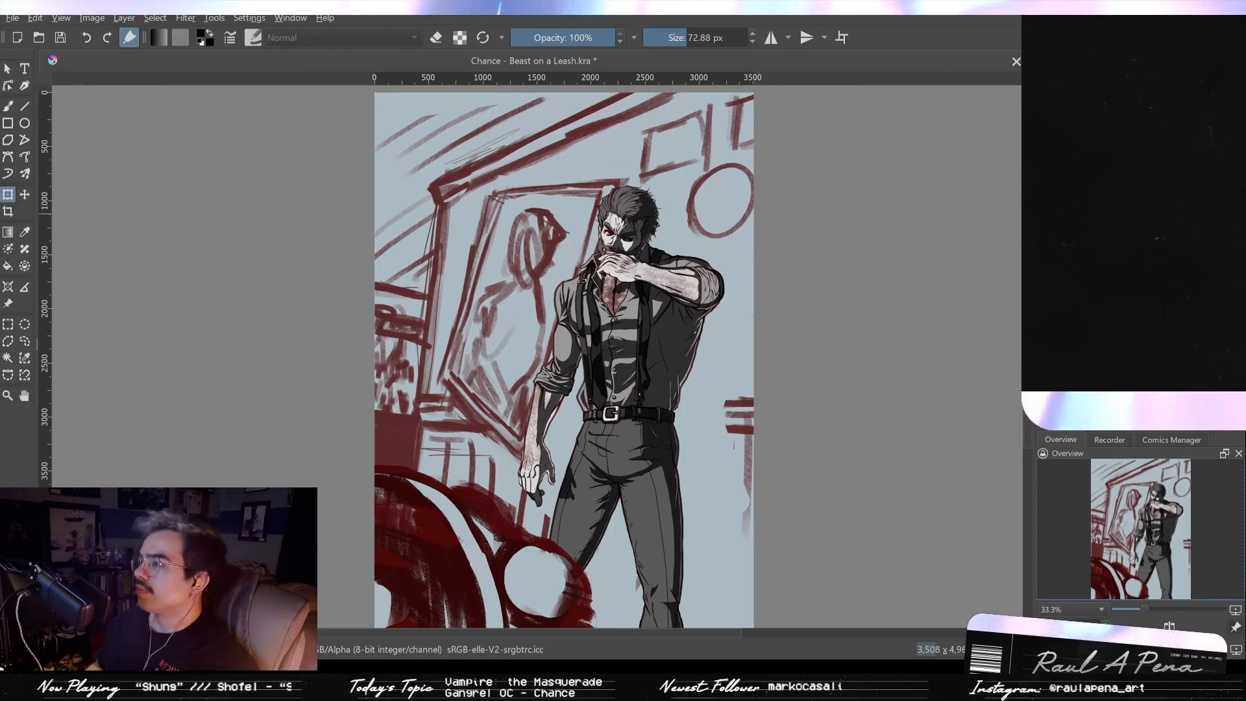
key("ctrl+shift+z")
key("ctrl+z")
key("ctrl+shift+z")
key("ctrl+z")
key("ctrl+shift+z")
key("ctrl+z")
key("ctrl+shift+z")
key("ctrl+z")
key("ctrl+shift+z")
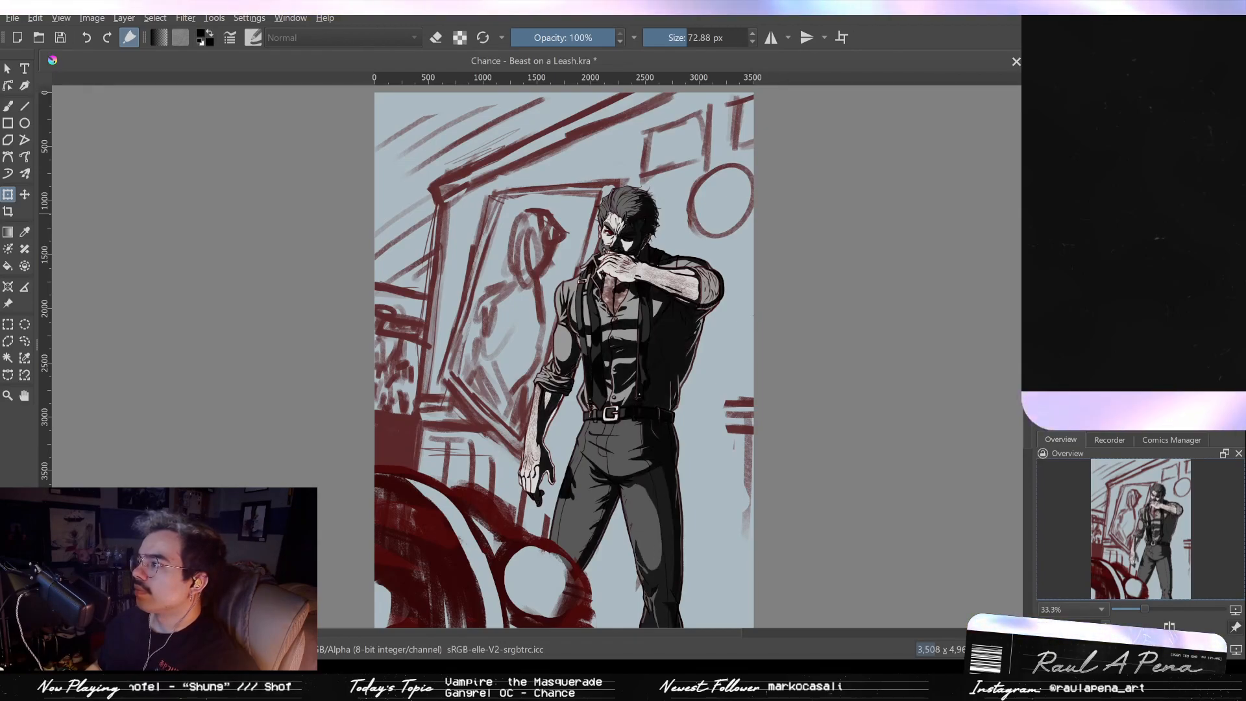
key("ctrl+z")
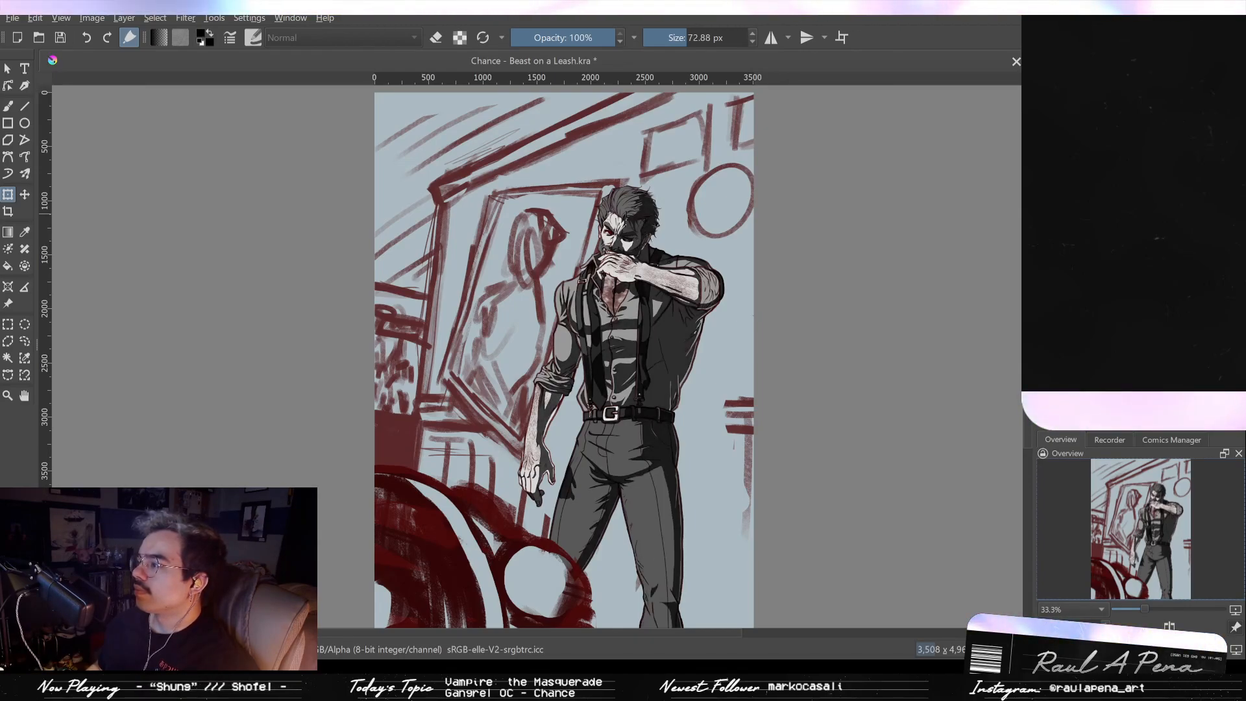
key("ctrl+shift+z")
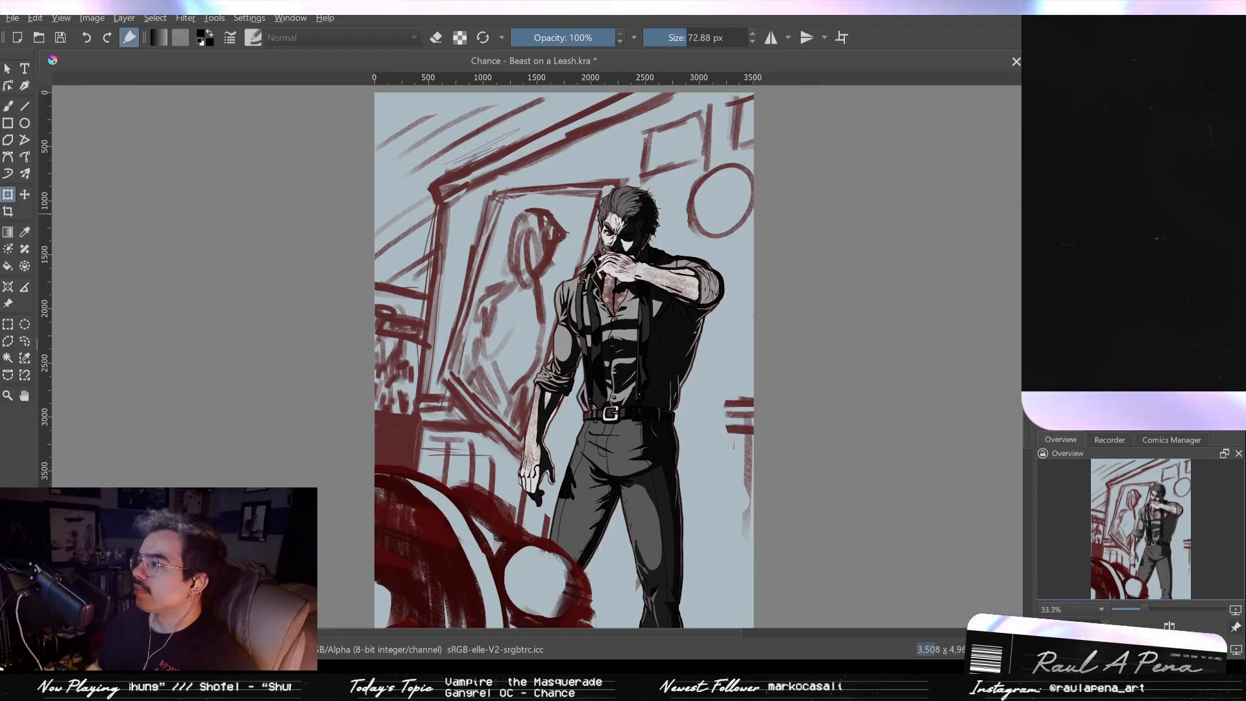
key("ctrl+z")
key("ctrl+shift+z")
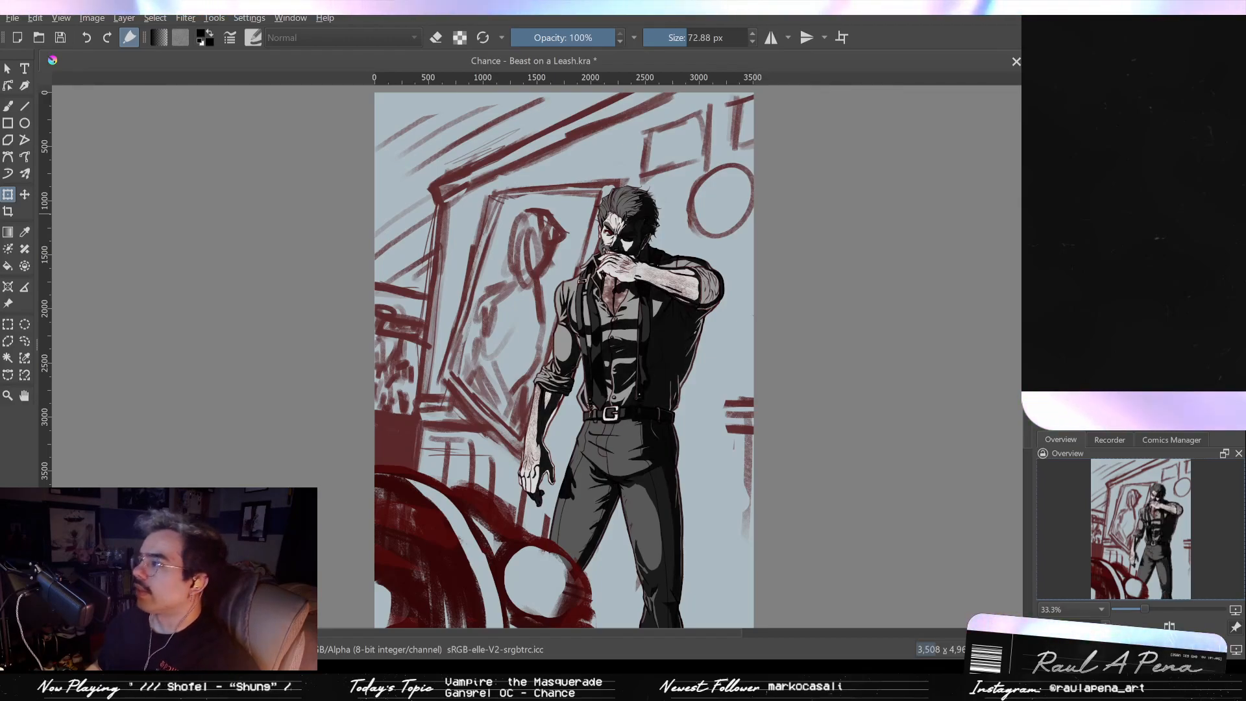
key("ctrl+z")
key("ctrl+shift+z")
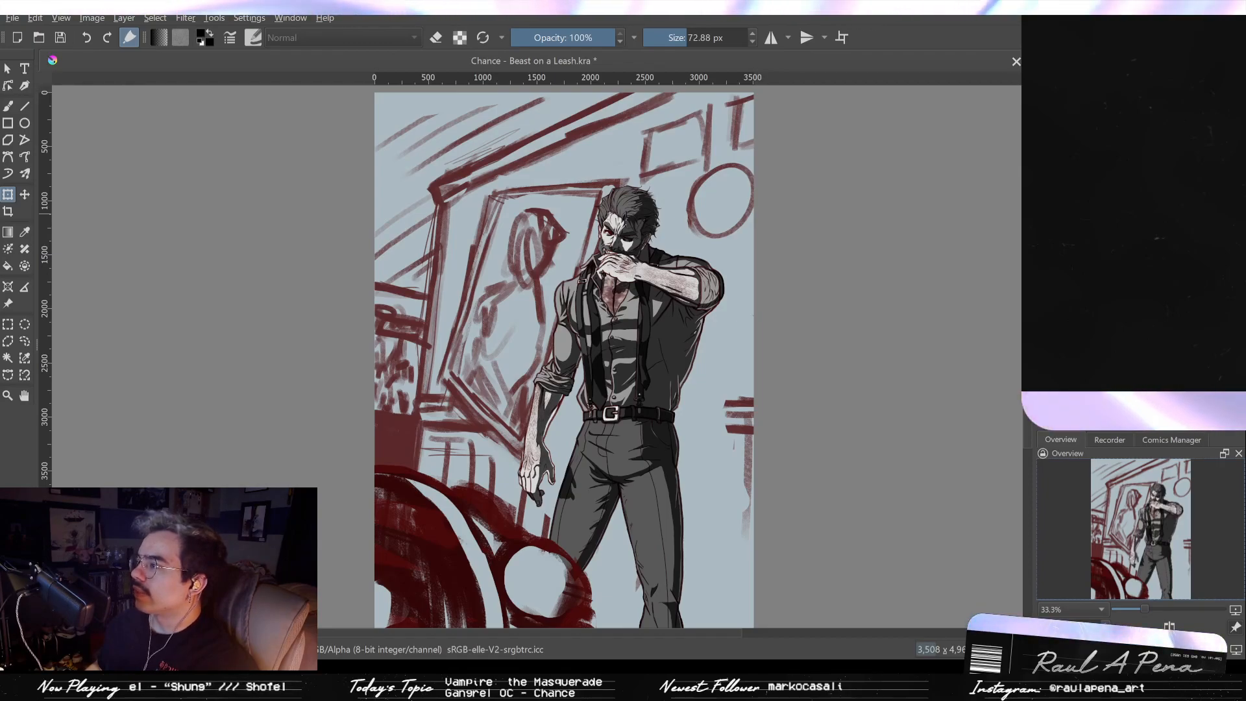
key("ctrl+shift+z")
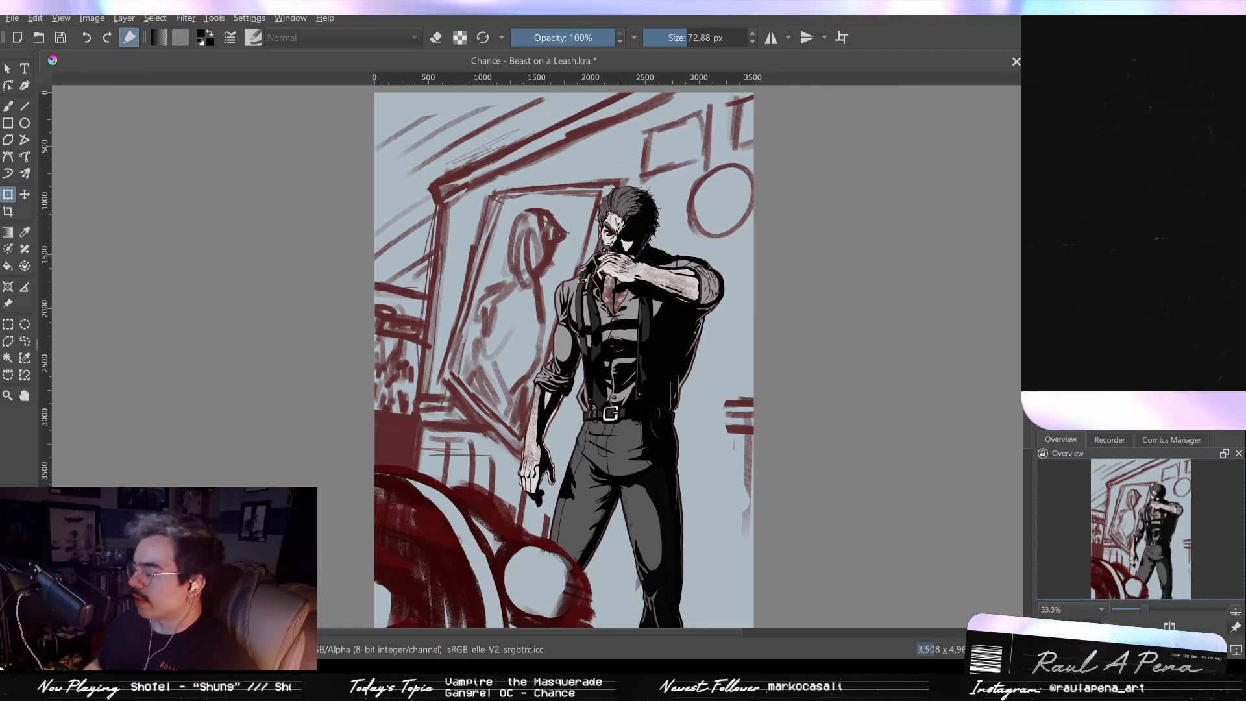
Step: Sample the light grey of the shirt's sleeve as the brush colour
scroll(606, 351, "up", 4)
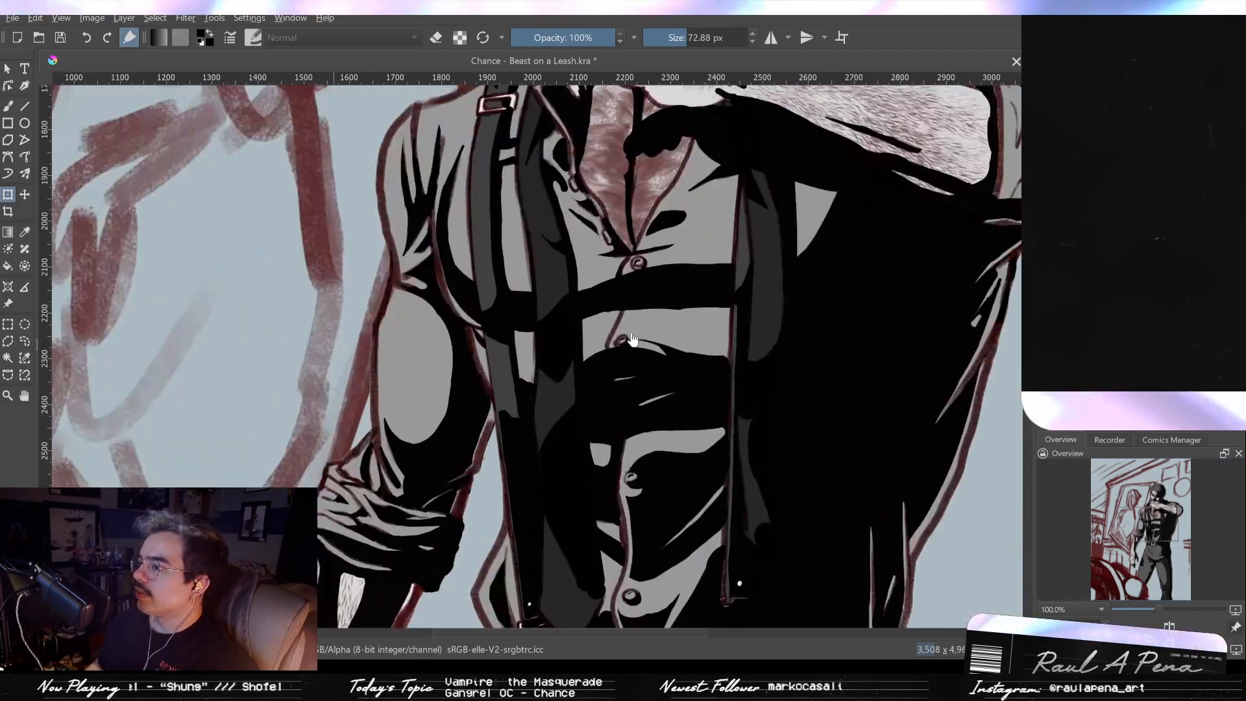
scroll(292, 275, "down", 1)
left_click(25, 232)
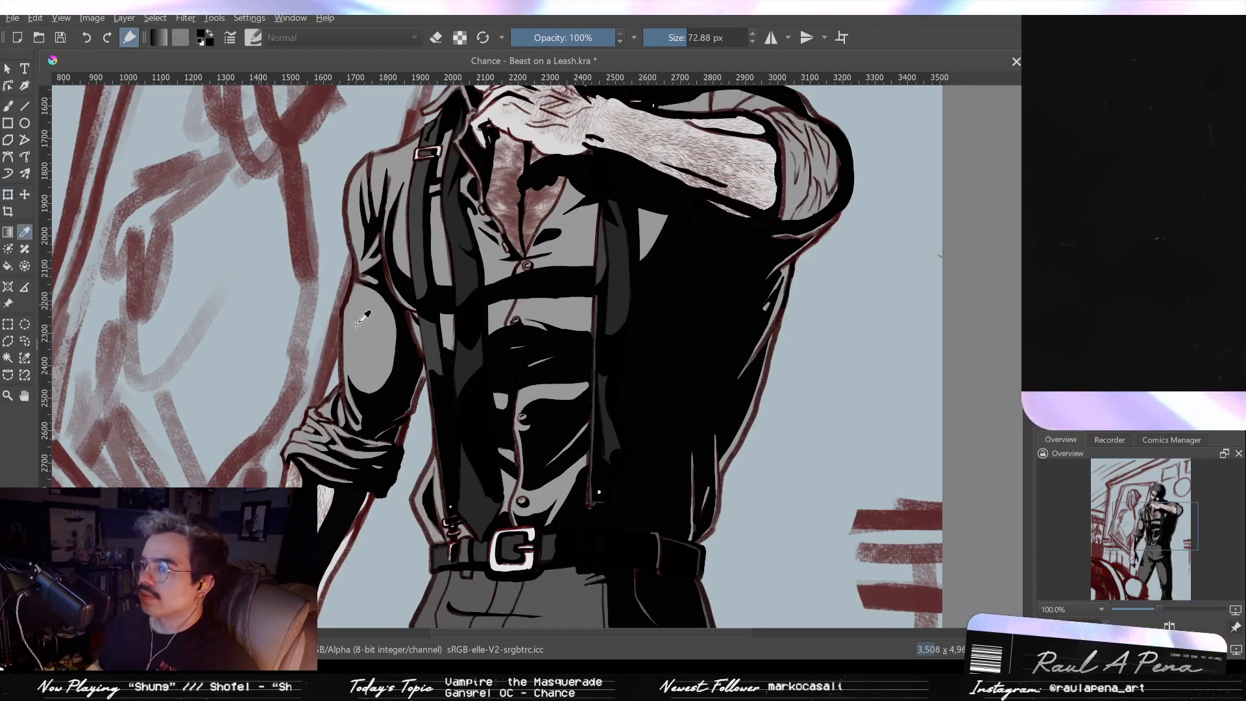
left_click(363, 316)
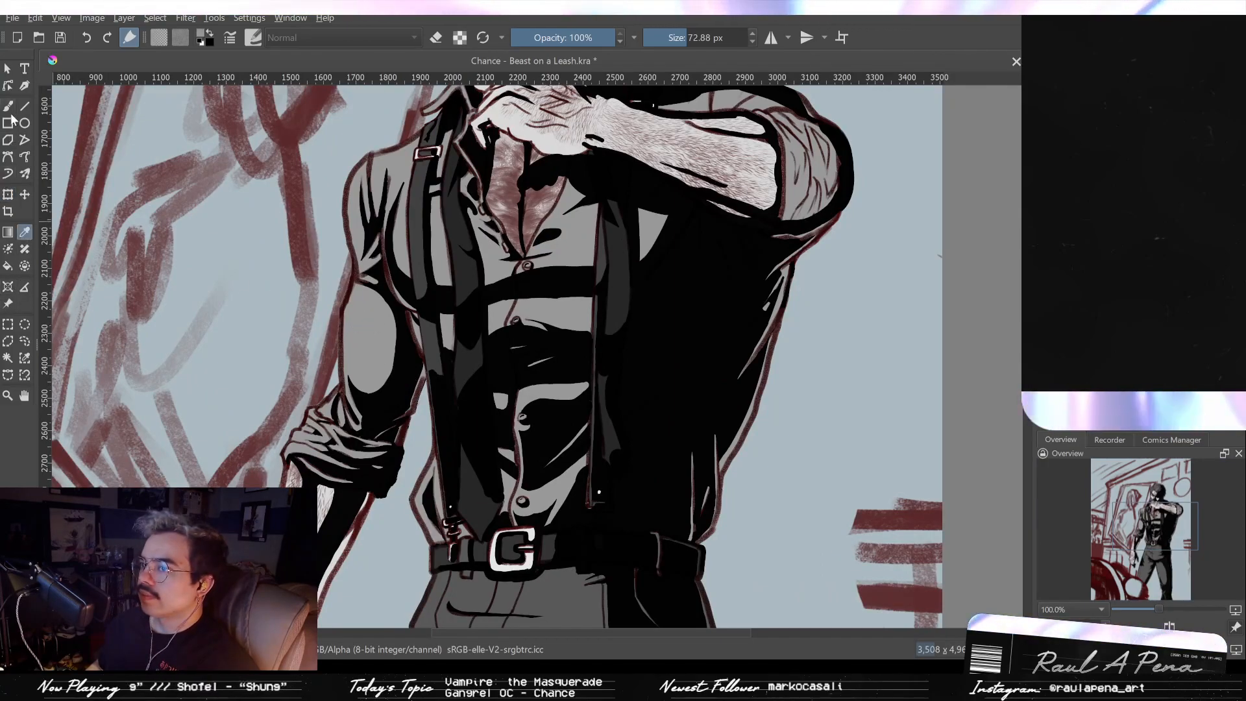
left_click(8, 105)
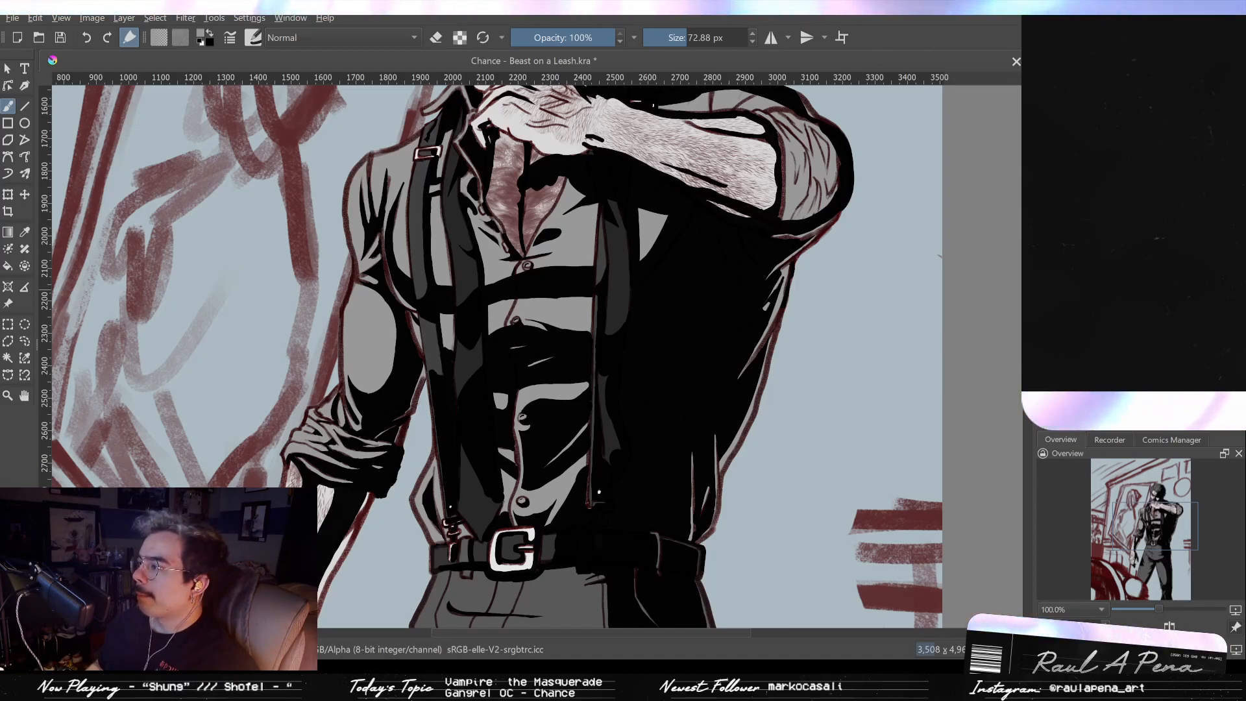
Step: Try to lighten the figure's shadows with the brush in eraser mode at 1000 px
key("e")
scroll(859, 217, "down", 4)
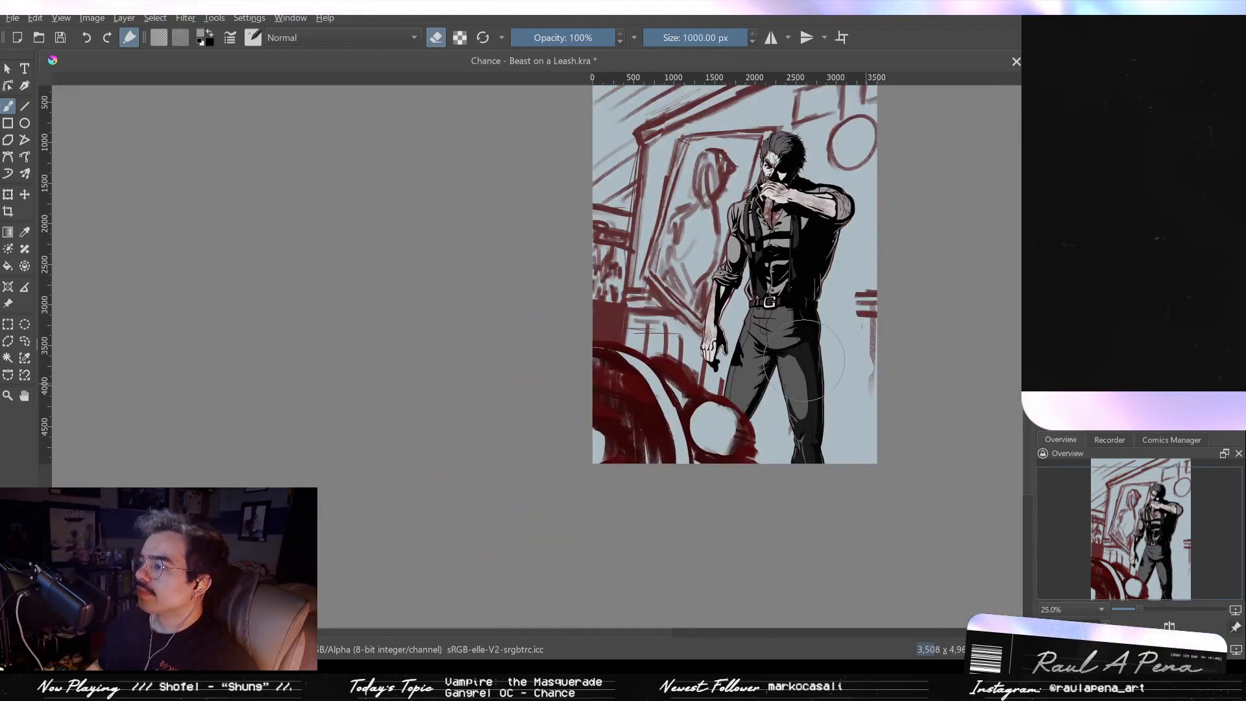
left_click_drag(831, 361, 812, 415)
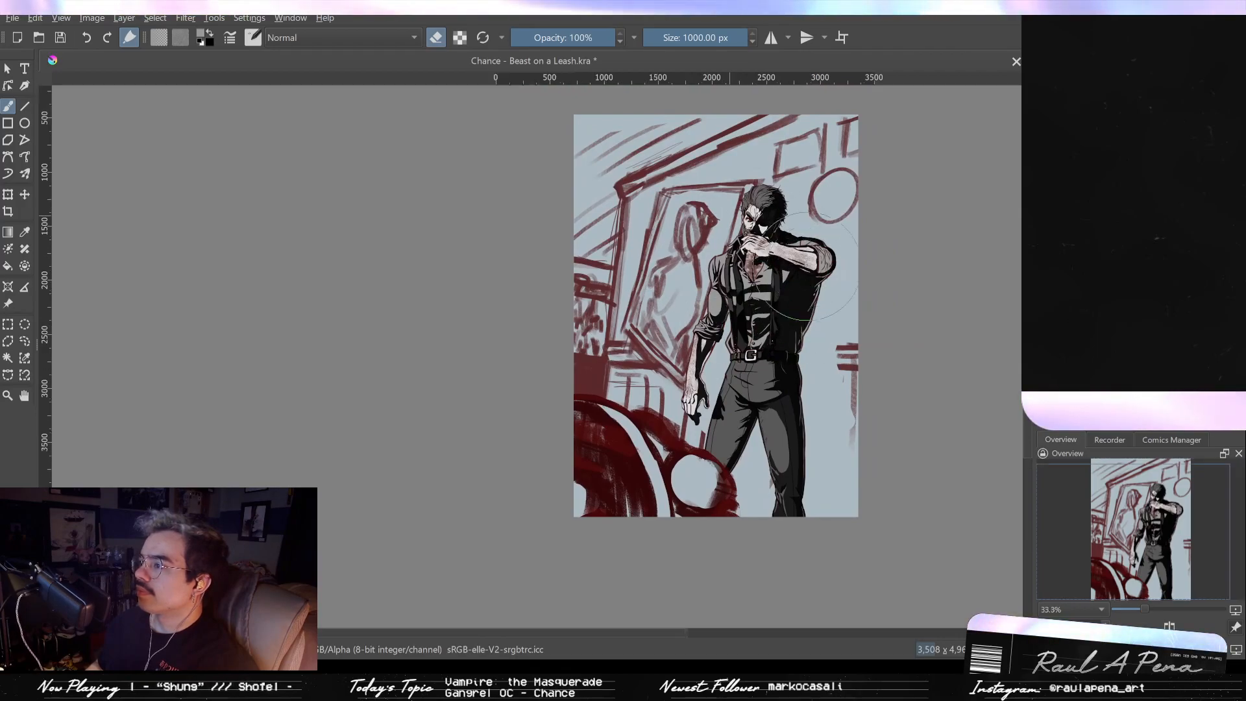
scroll(807, 266, "up", 2)
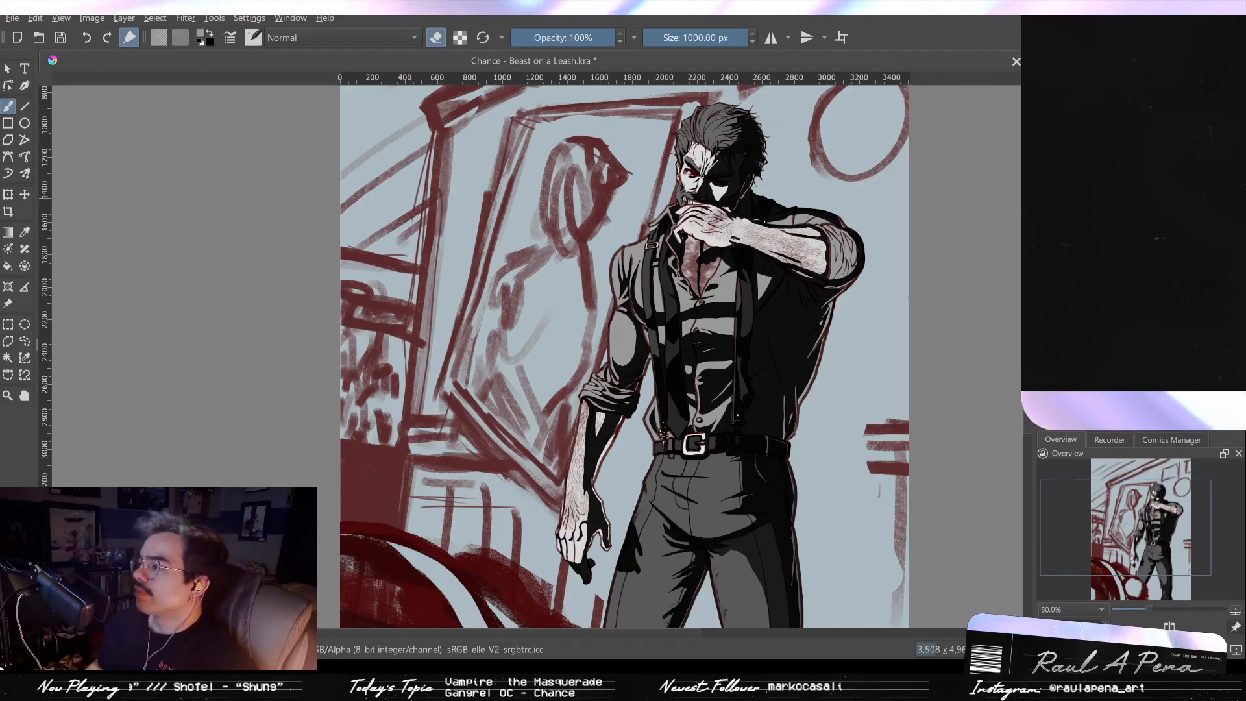
Step: Soften the black shadows on the torso and trousers to grey with a 1000 px brush, and undo the last change
left_click(25, 232)
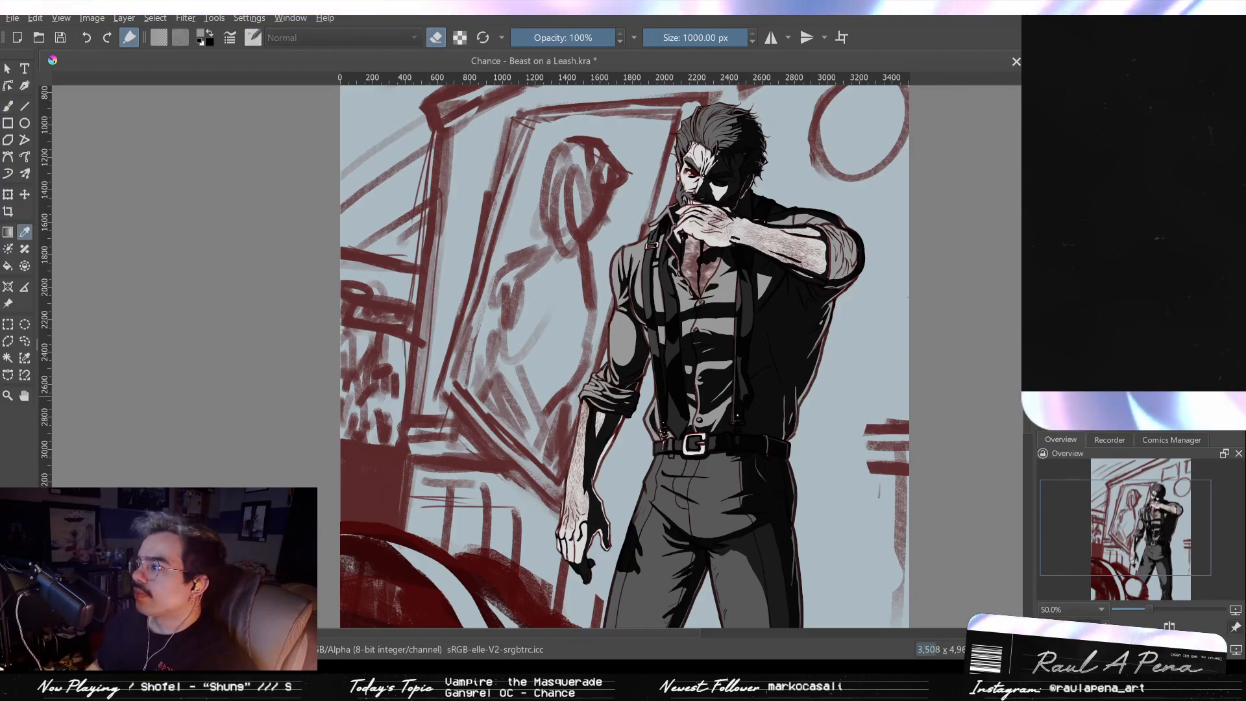
scroll(615, 292, "up", 3)
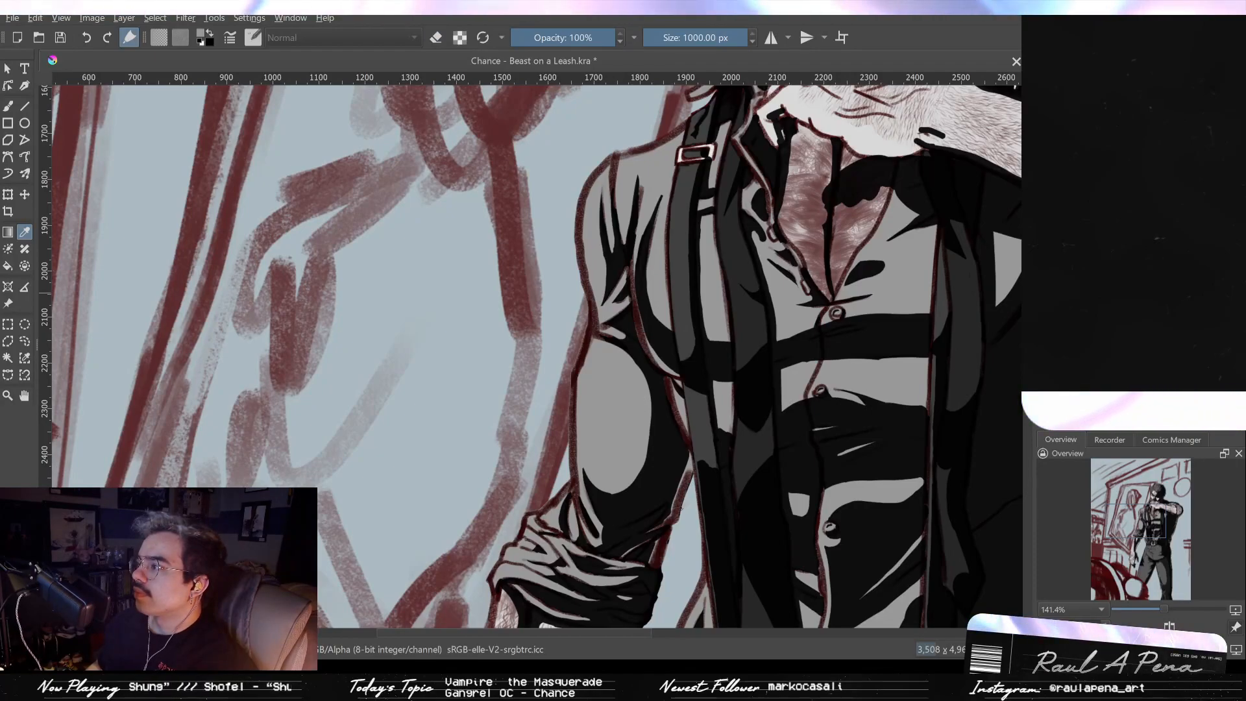
left_click(8, 106)
scroll(327, 194, "down", 1)
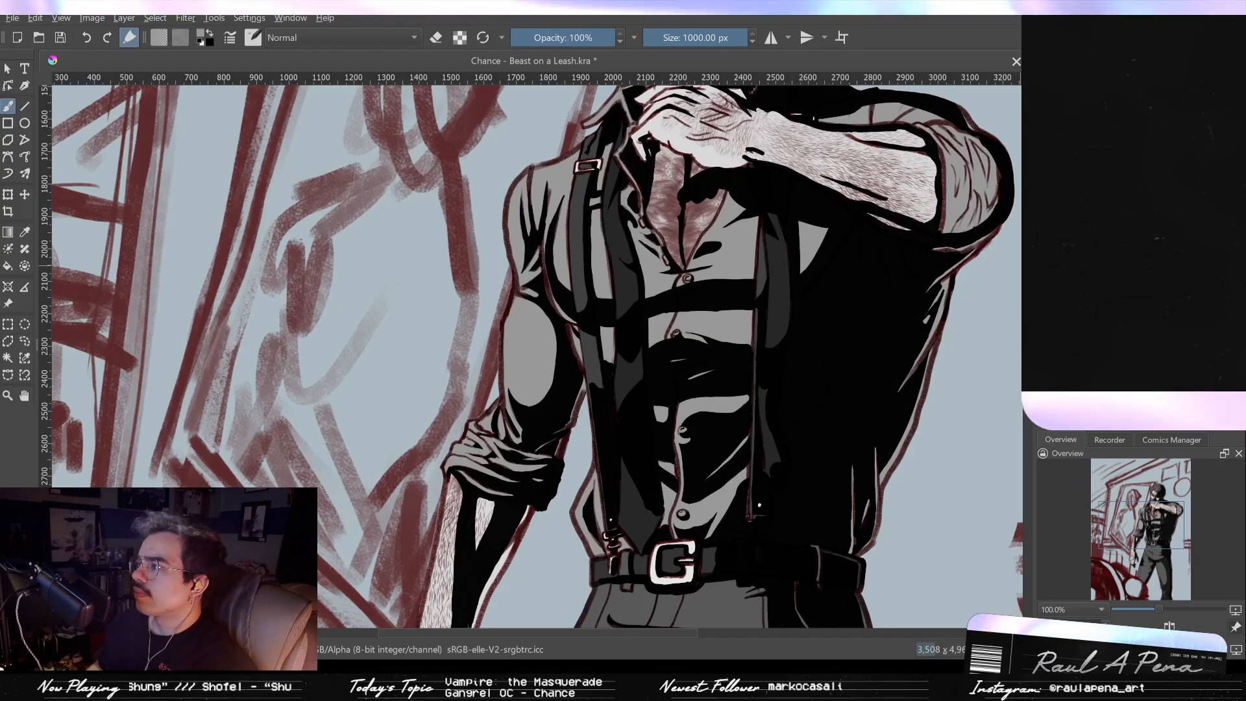
mouse_move(779, 373)
left_mouse_down()
mouse_move(755, 311)
mouse_move(688, 389)
mouse_move(625, 222)
left_mouse_up()
scroll(753, 365, "down", 1)
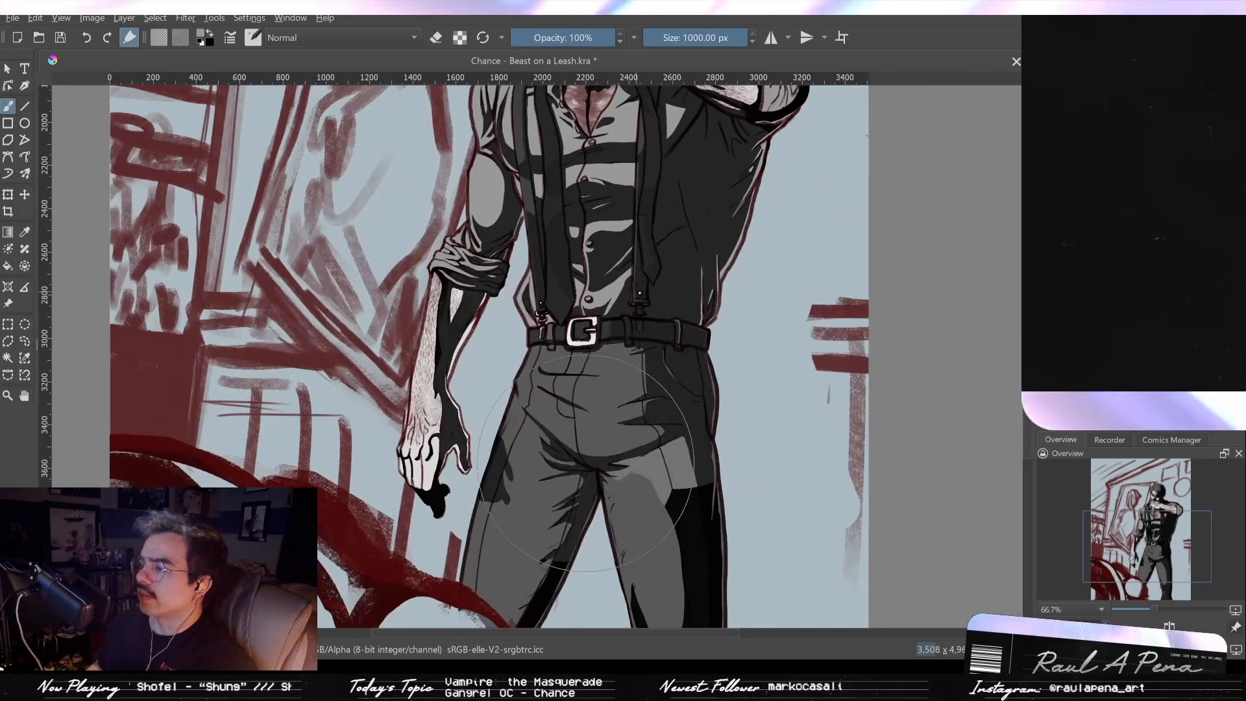
scroll(640, 545, "down", 2)
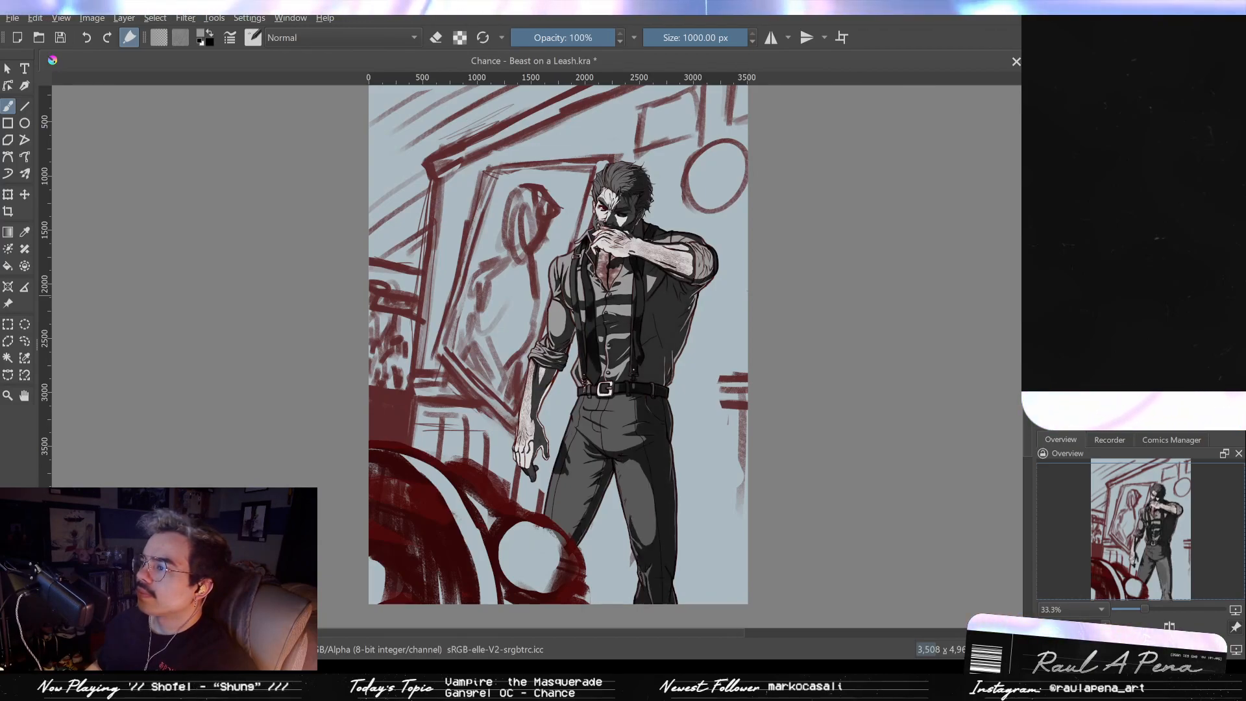
key("ctrl+z")
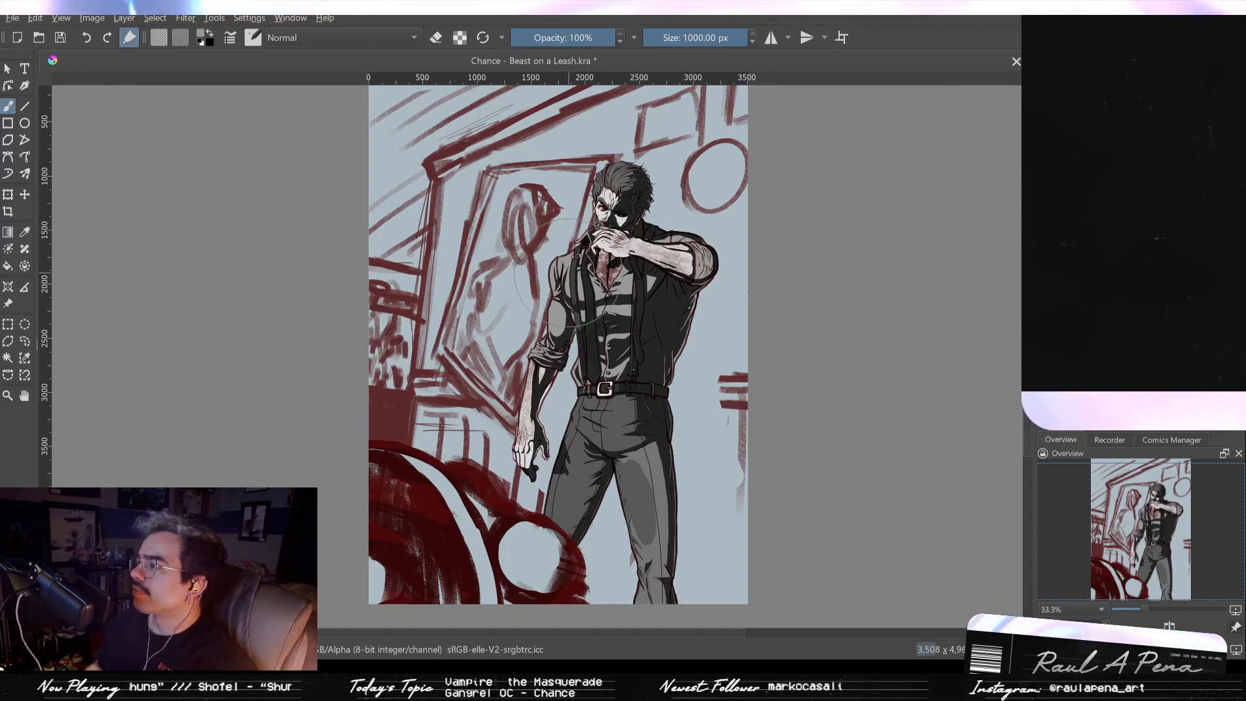
Step: Try another lightening pass over the torso's shadows and undo the recent shading changes
scroll(646, 167, "up", 3)
scroll(584, 246, "down", 2)
scroll(577, 263, "up", 1)
left_click_drag(577, 263, 486, 262)
key("ctrl+z")
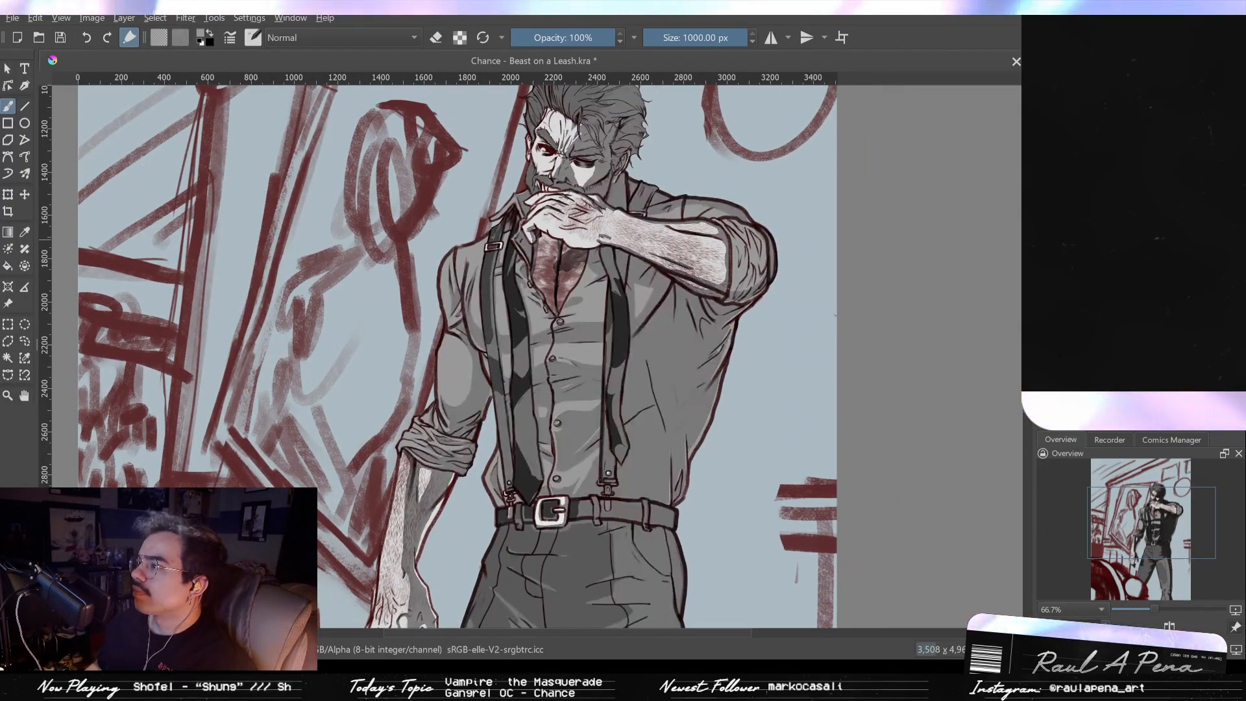
key("ctrl+z")
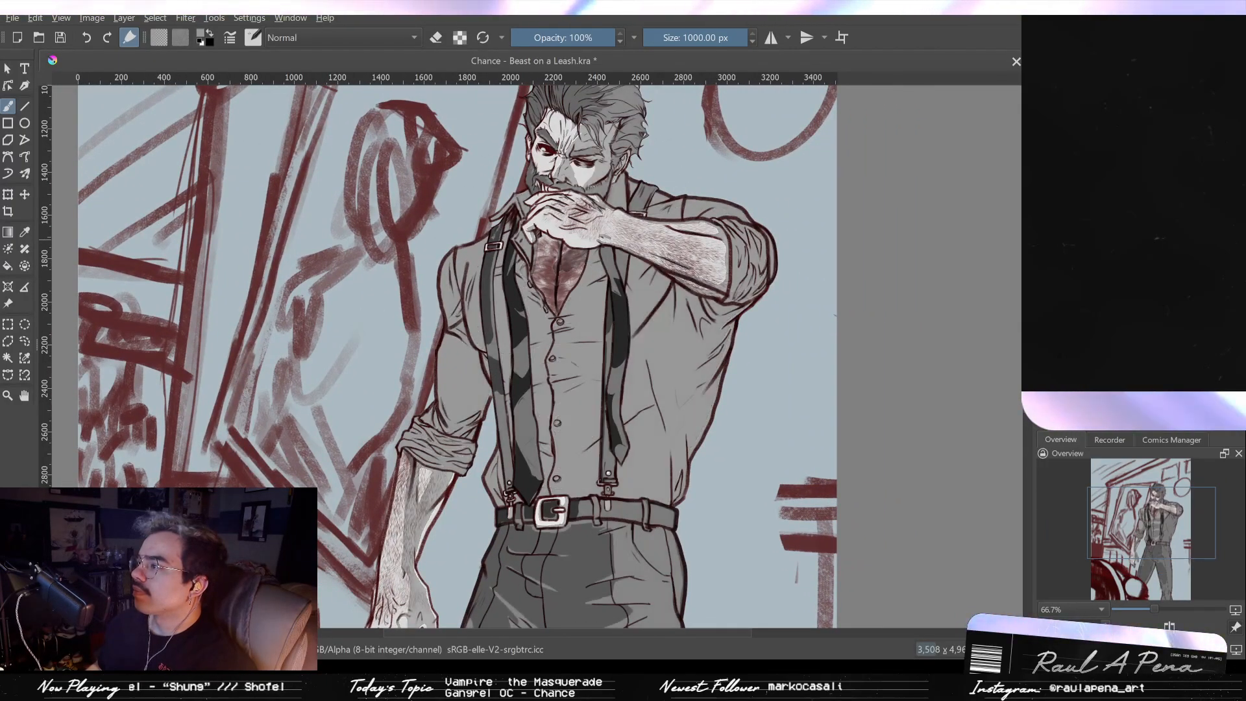
key("ctrl+z")
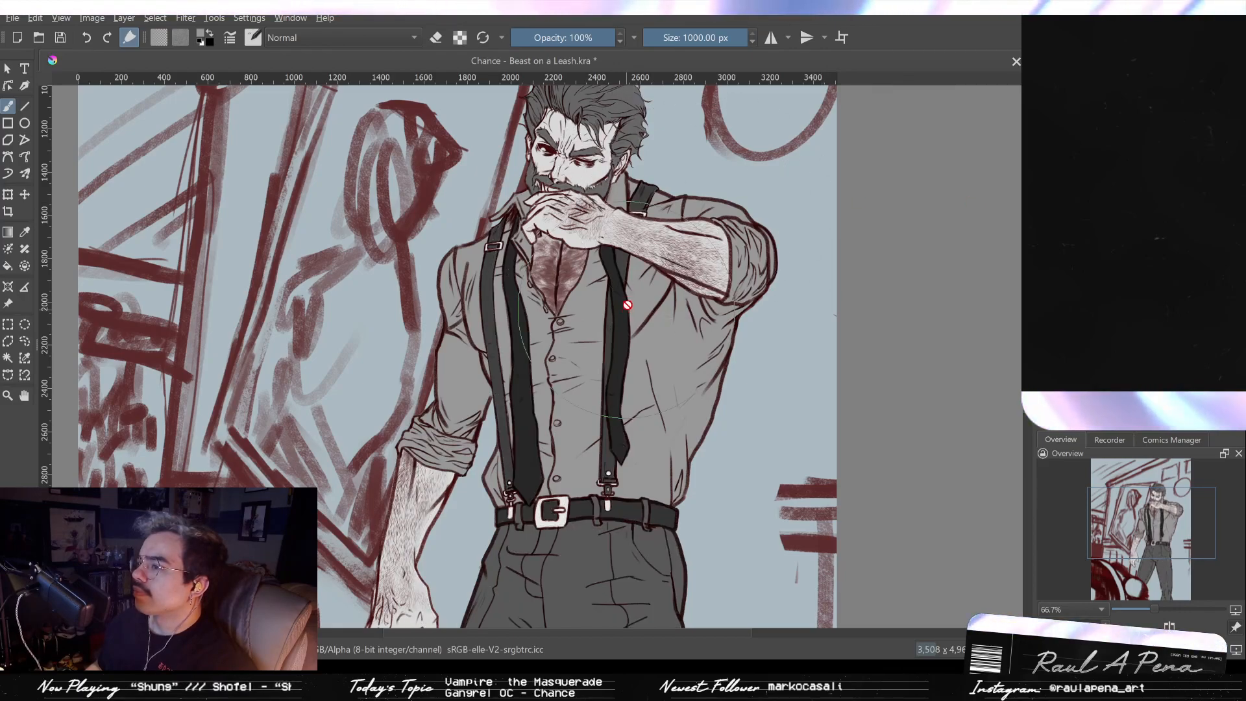
Step: Sample the shirt's grey, restore the undone shadow shading and return to the brush
left_click(25, 231)
left_click(660, 349)
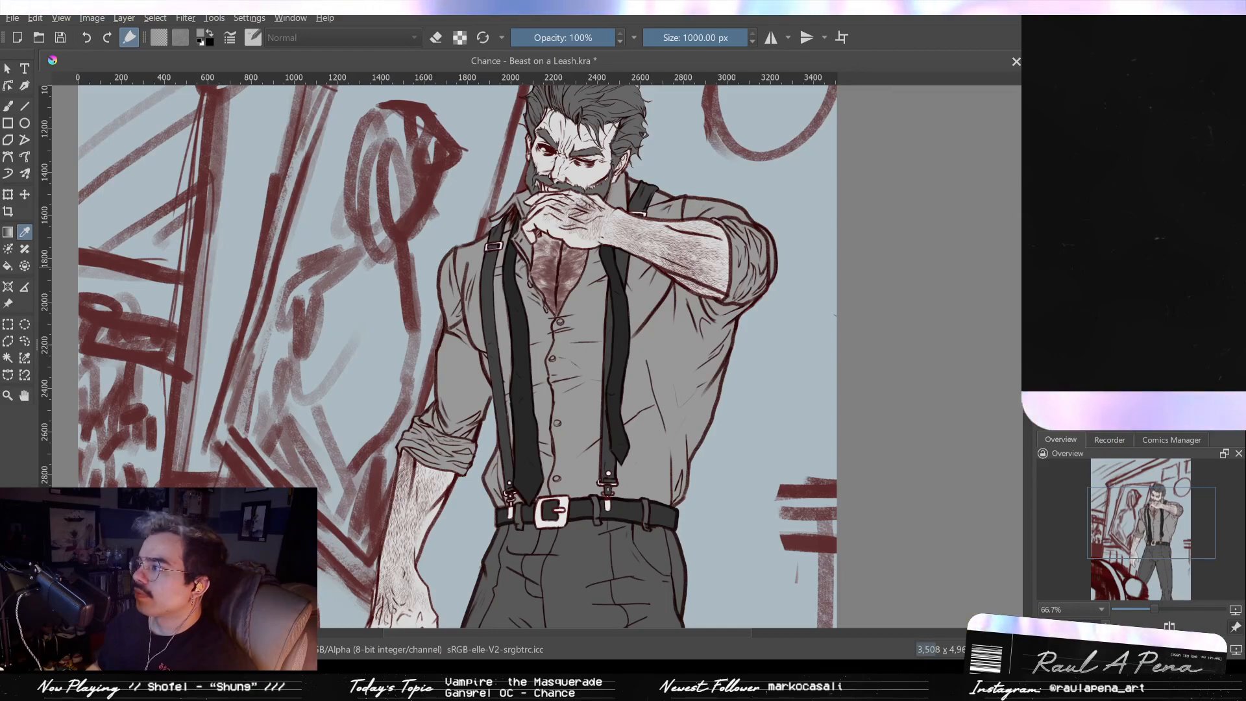
key("ctrl+shift+z")
key("ctrl+shift+z")
key("ctrl+shift+z")
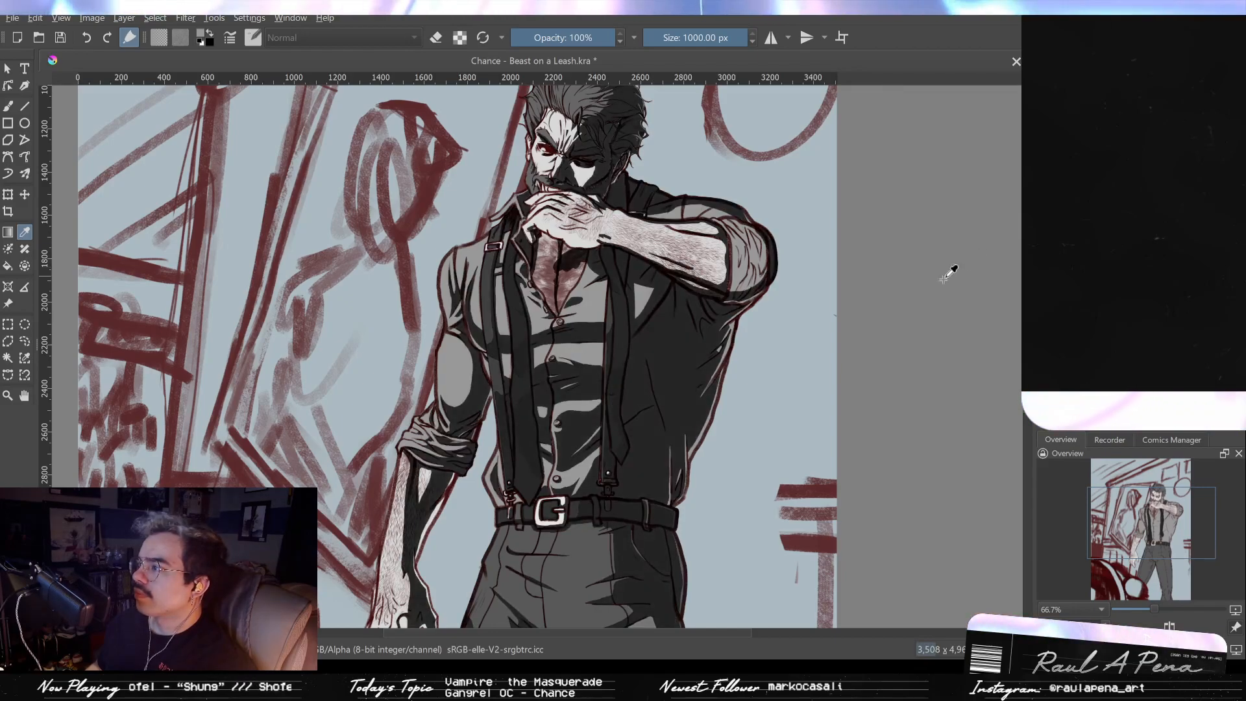
scroll(948, 262, "down", 2)
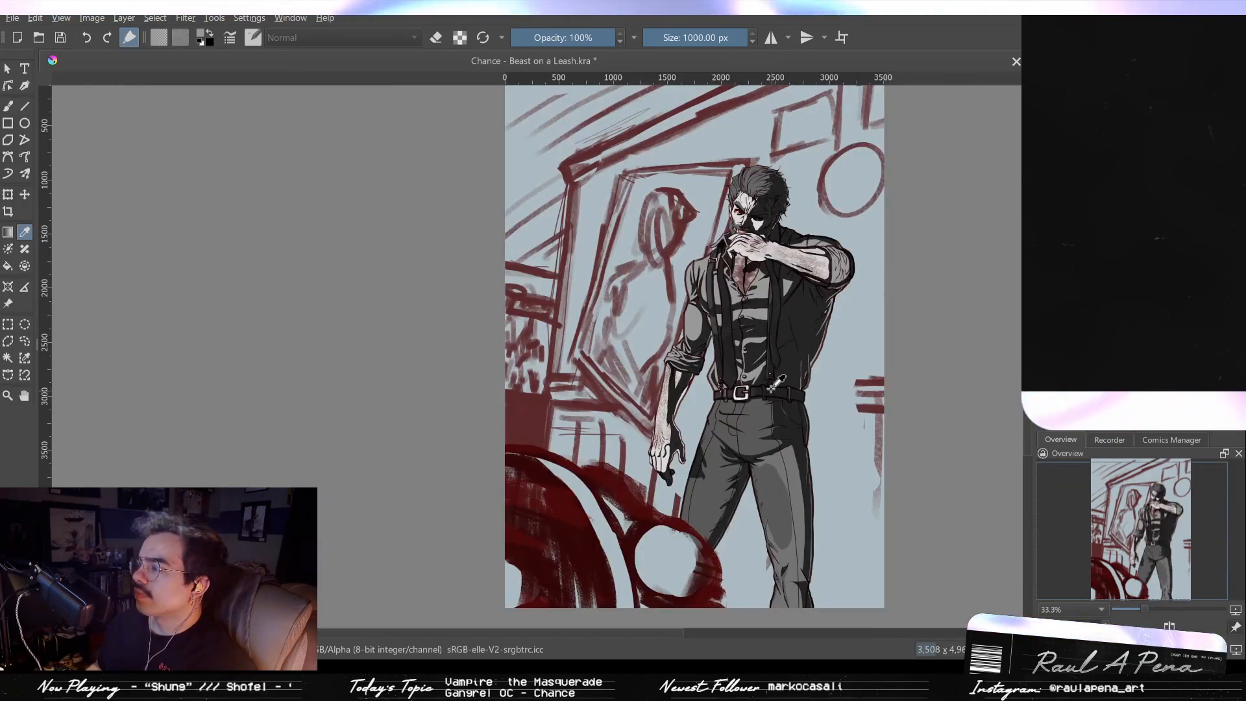
key("b")
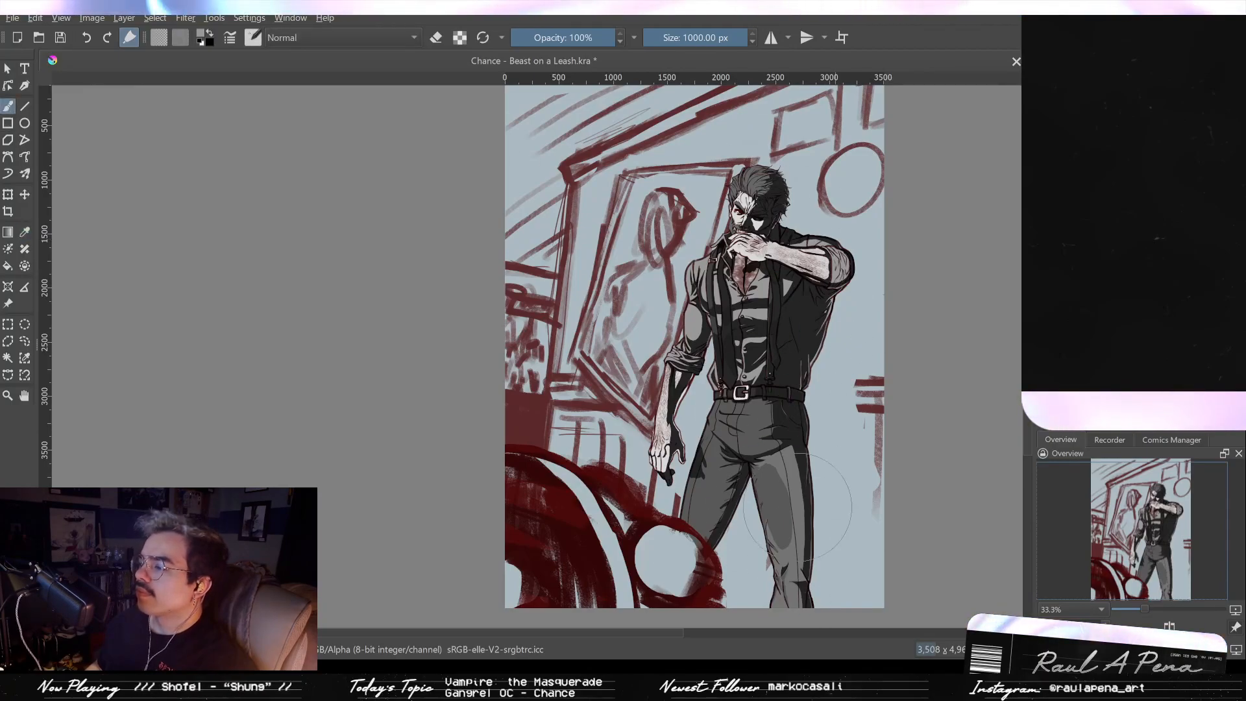
Step: Sample the dark grey of the trousers and brush it over the lighter patch on the thigh at 1000 px
scroll(769, 492, "up", 3)
scroll(732, 481, "down", 1)
left_click_drag(709, 473, 559, 517)
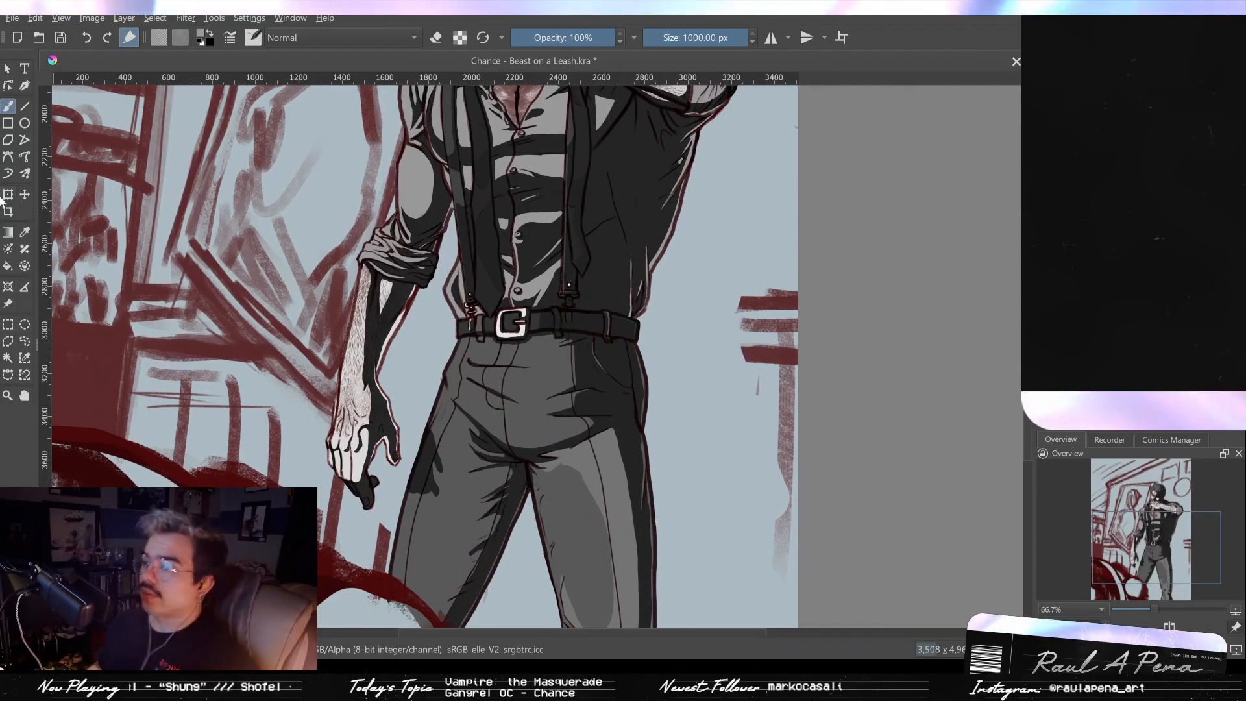
left_click(30, 231)
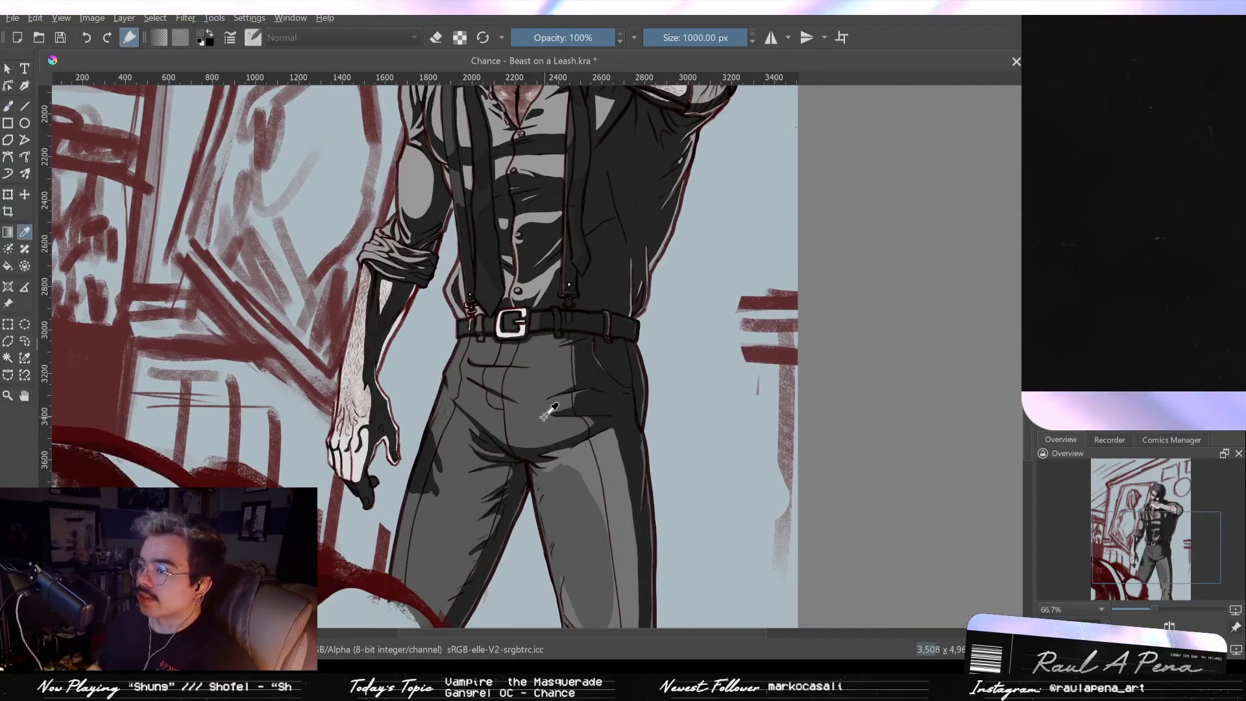
left_click(7, 105)
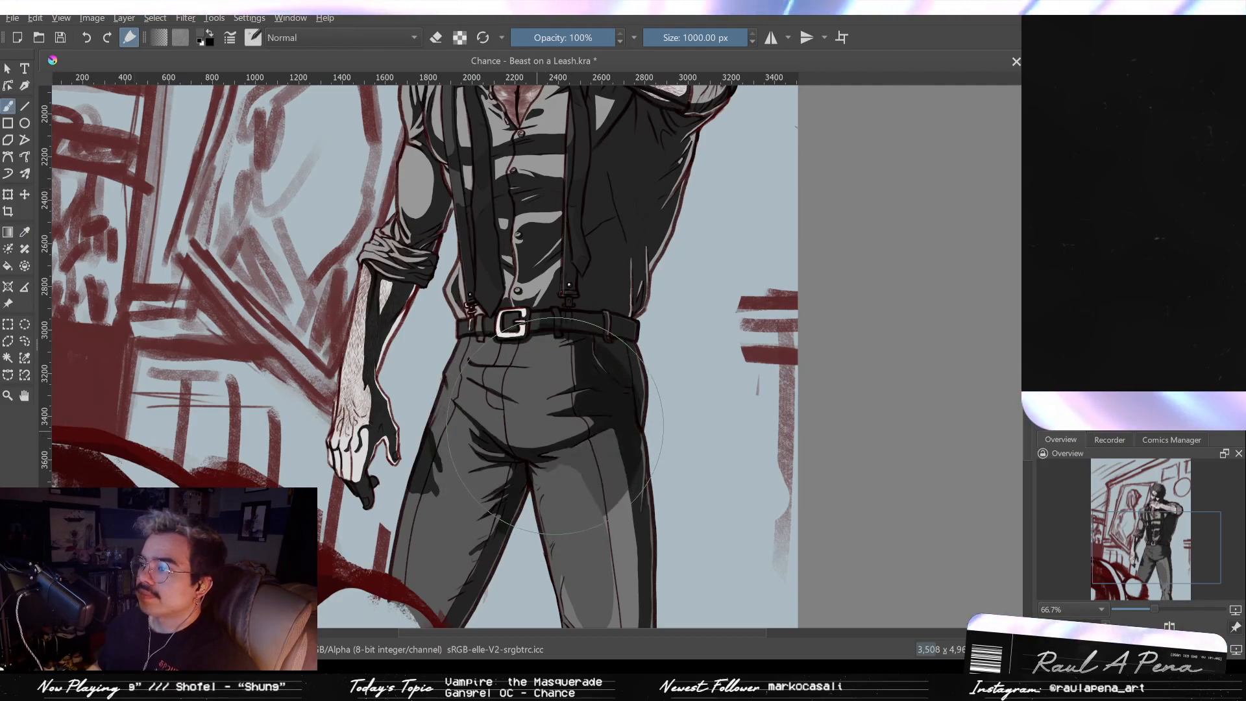
left_click_drag(607, 424, 582, 240)
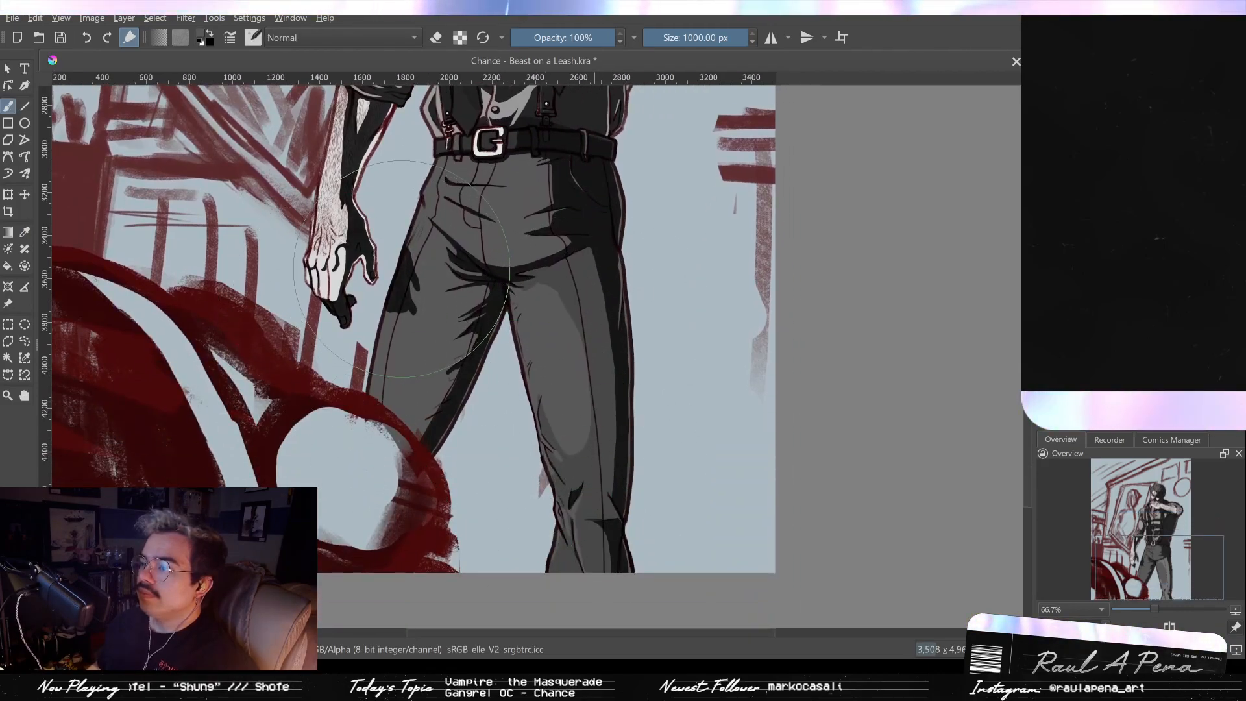
left_click_drag(412, 336, 429, 471)
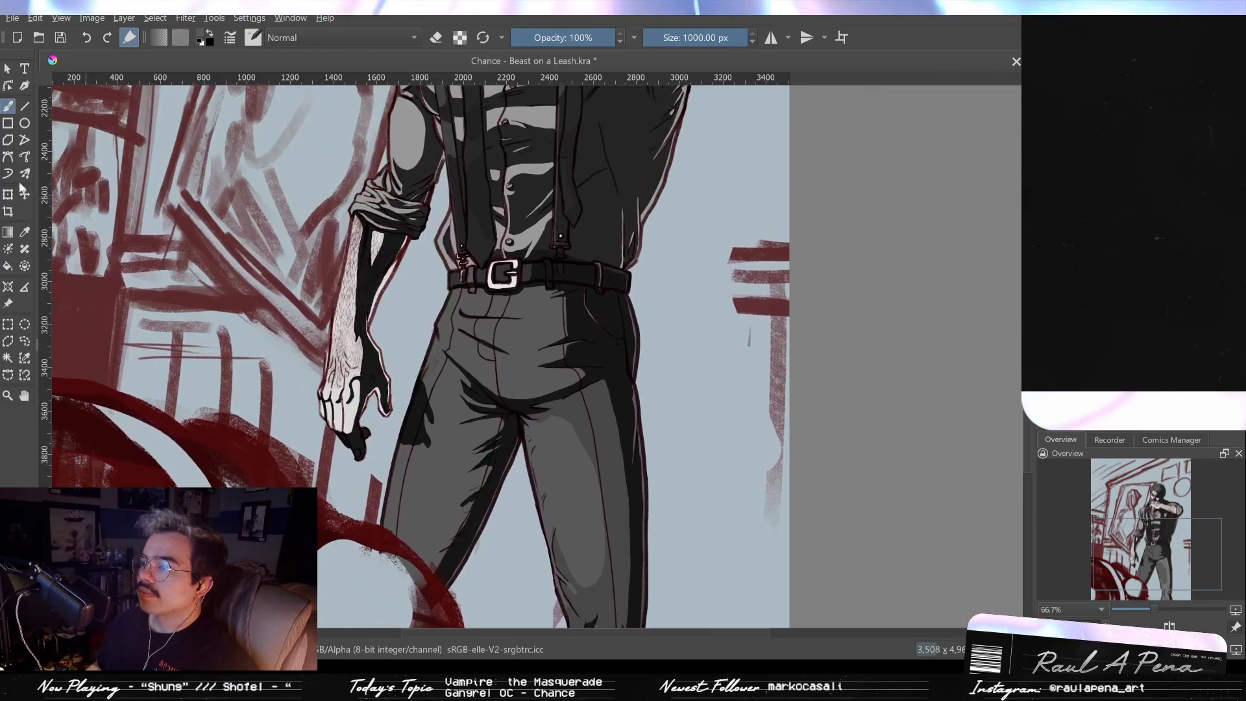
Step: Sample a light grey, lighten the shadows on the forearm and shirt, and set the brush size to 118.15 px
left_click(24, 232)
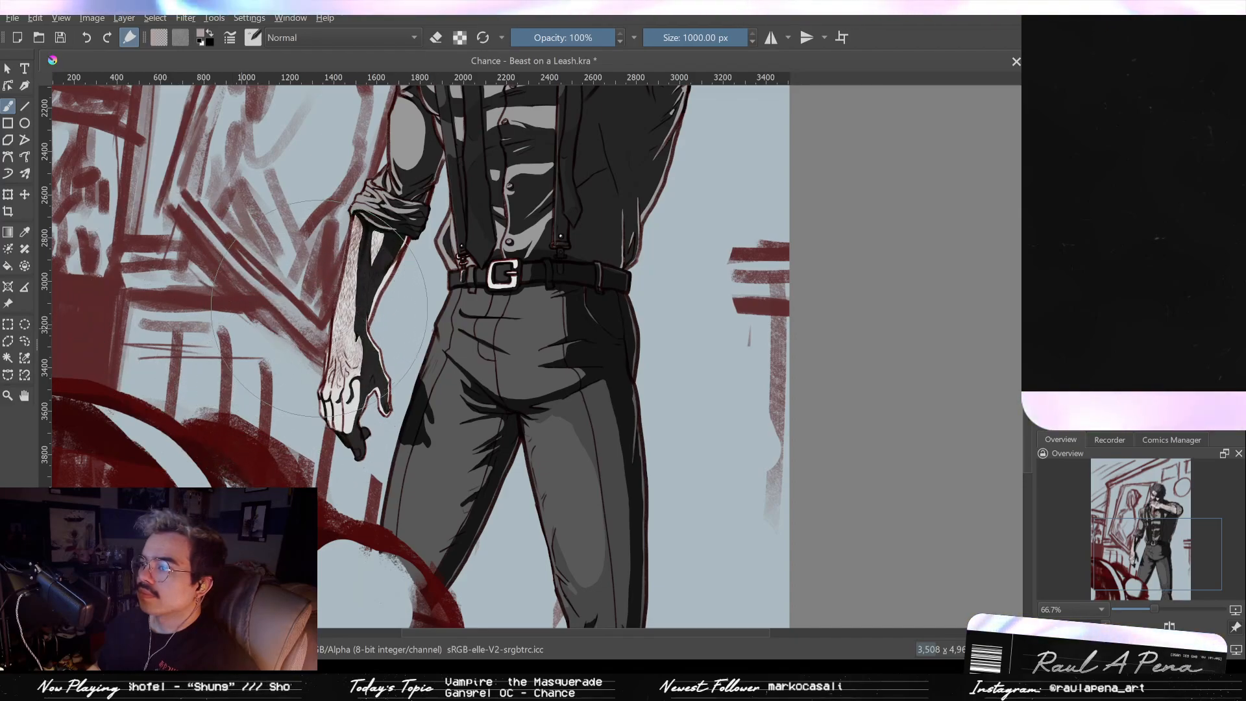
left_click_drag(661, 38, 694, 39)
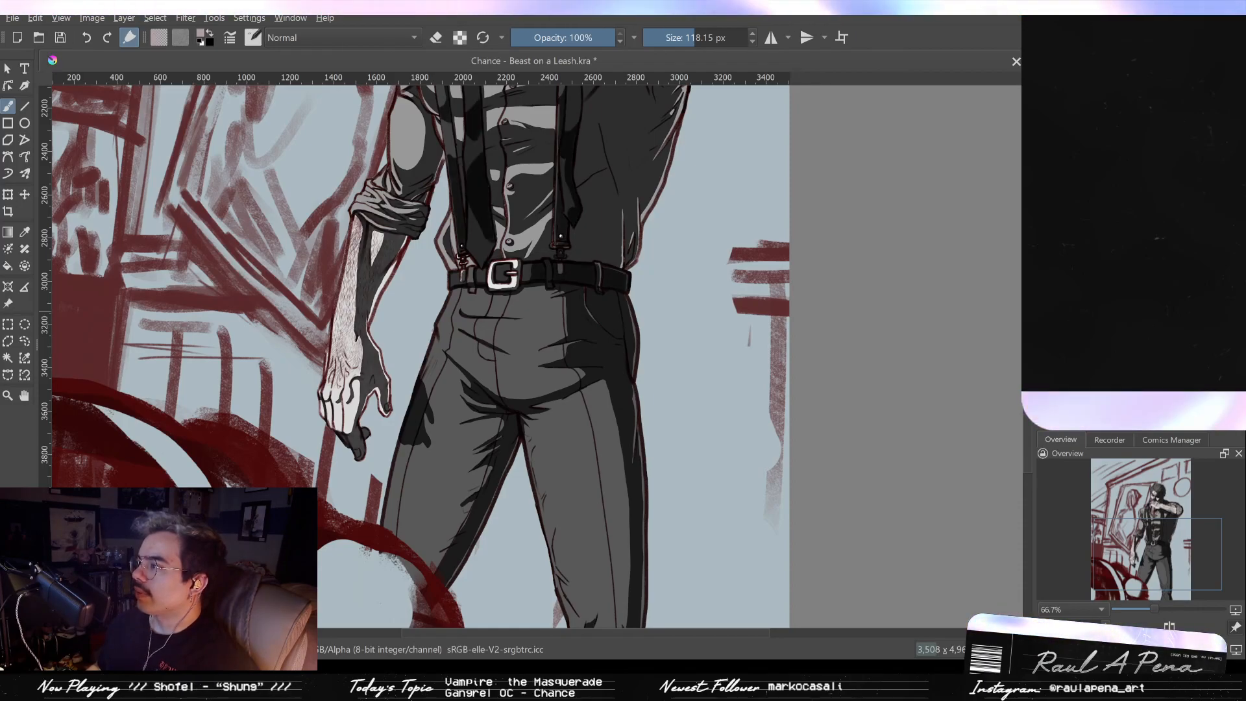
left_click(1045, 156)
scroll(777, 163, "down", 2)
left_click_drag(777, 164, 717, 340)
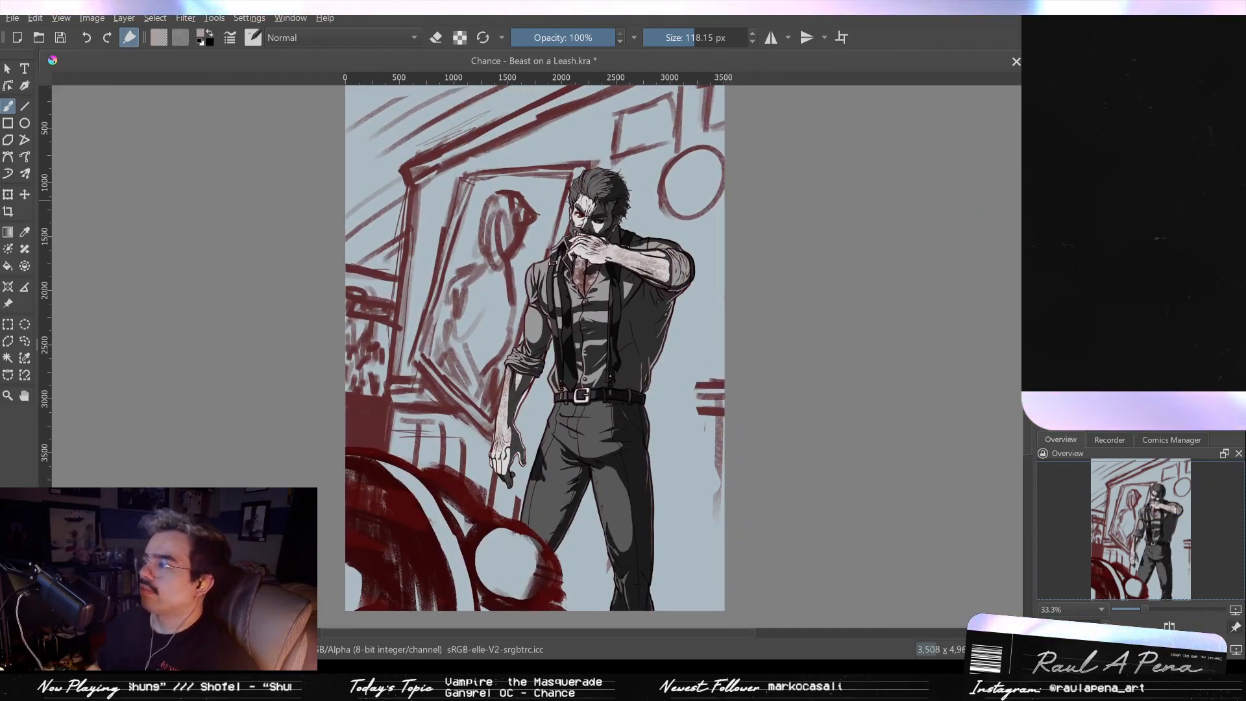
Step: Show the posed mannequin reference beside the figure and compare the shadows while toggling the last shading change
key("ctrl+z")
key("ctrl+shift+z")
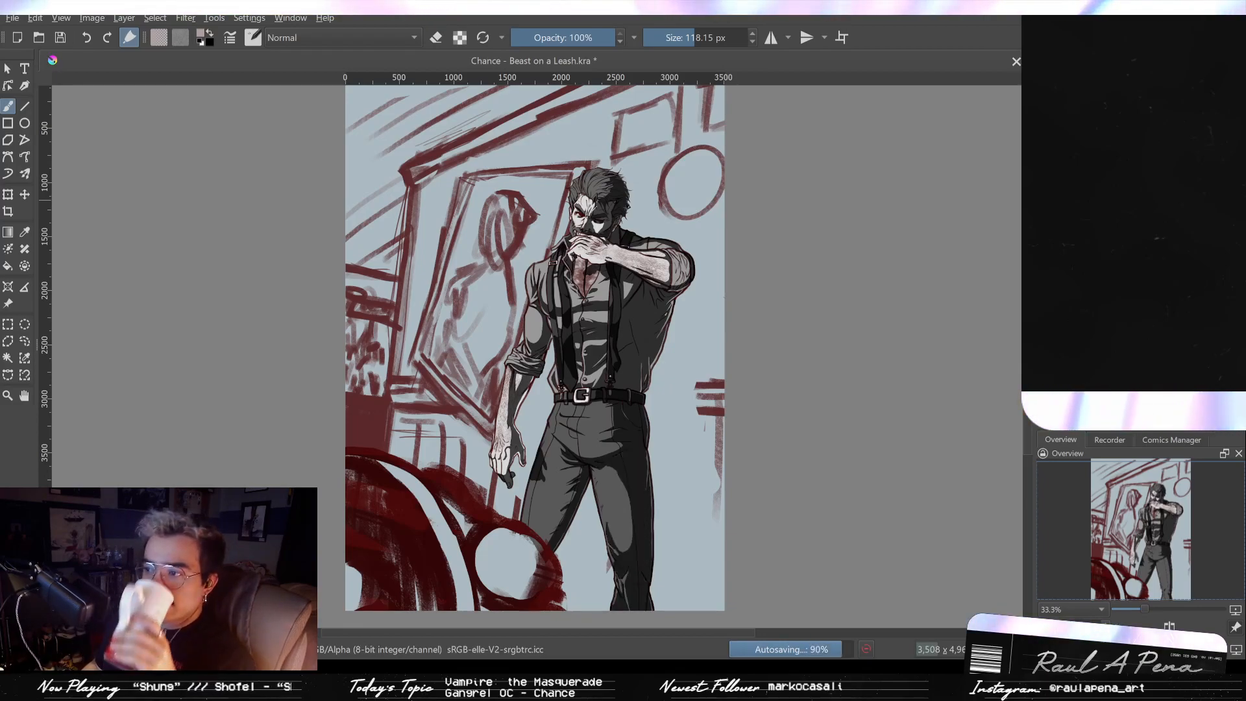
key("ctrl+shift+z")
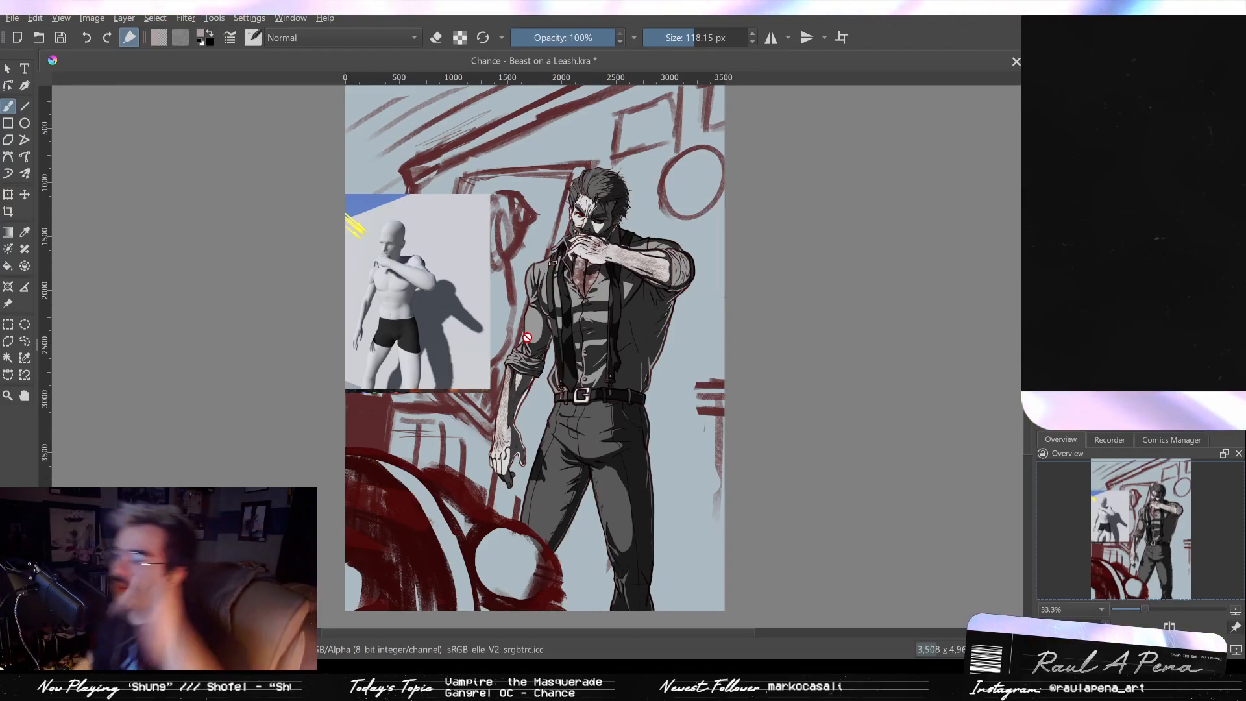
scroll(268, 416, "up", 5)
scroll(516, 367, "down", 4)
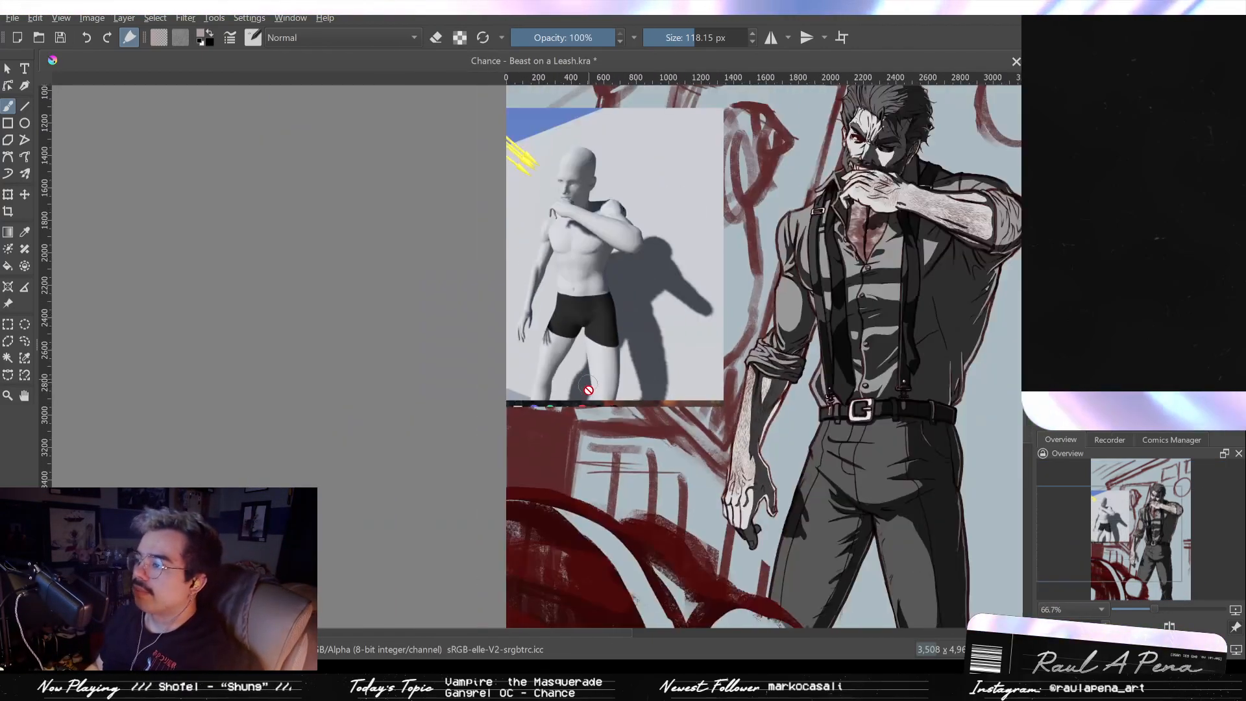
mouse_move(662, 406)
left_mouse_down()
mouse_move(516, 244)
mouse_move(523, 316)
left_mouse_up()
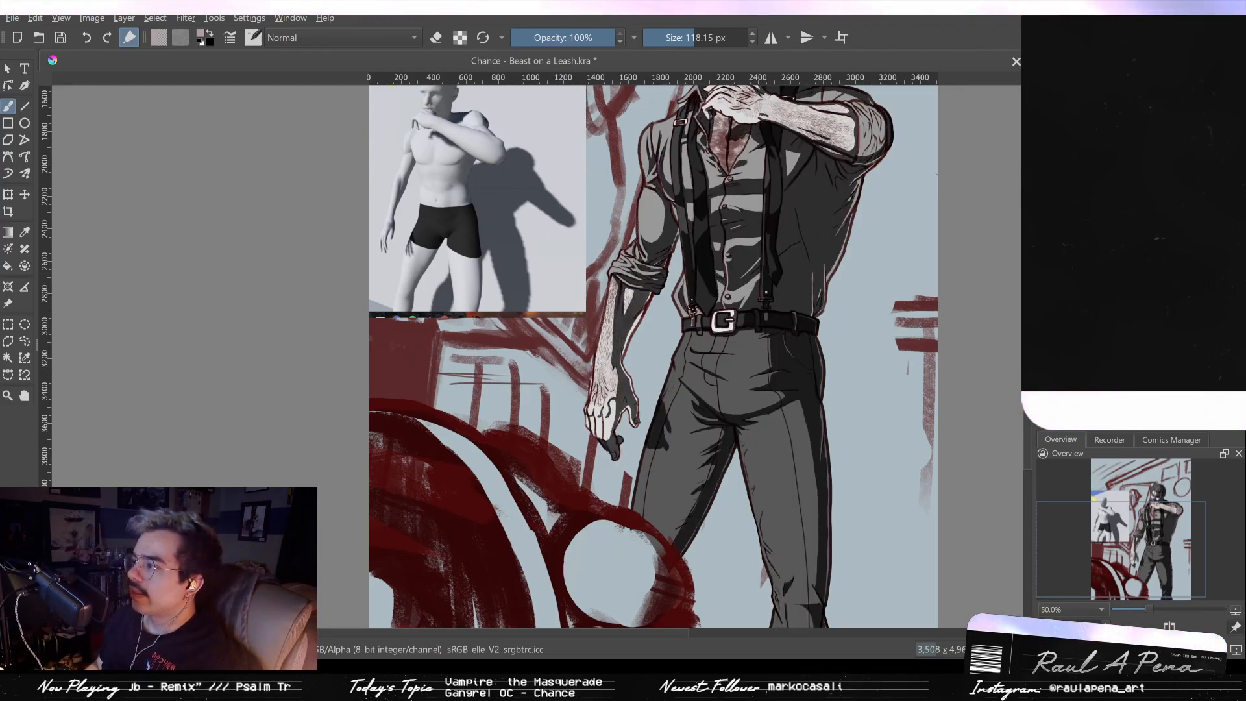
key("ctrl+z")
key("ctrl+shift+z")
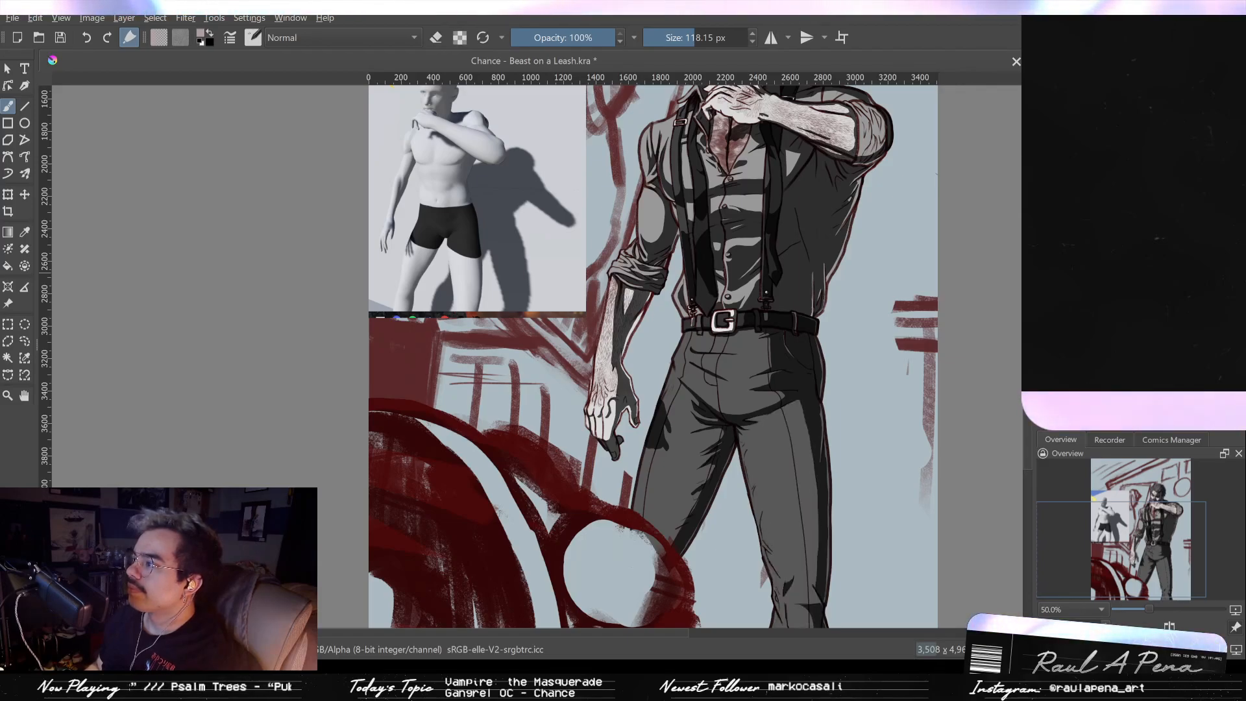
key("ctrl+z")
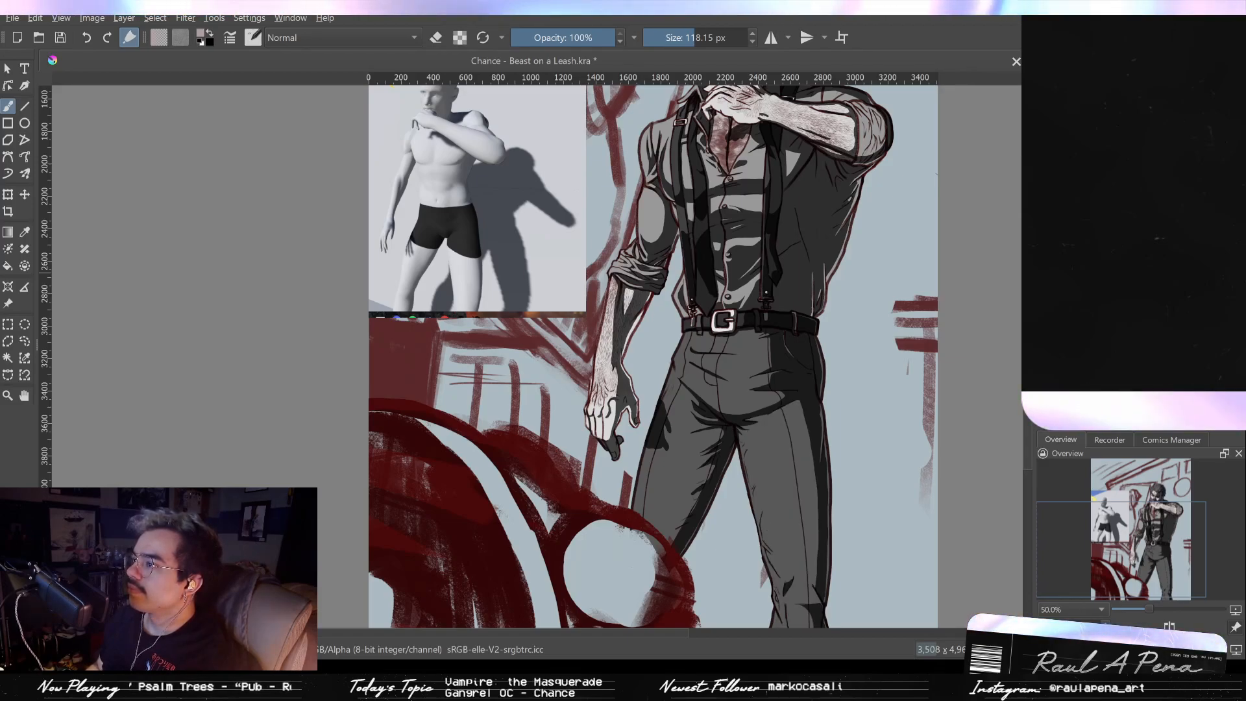
key("ctrl+shift+z")
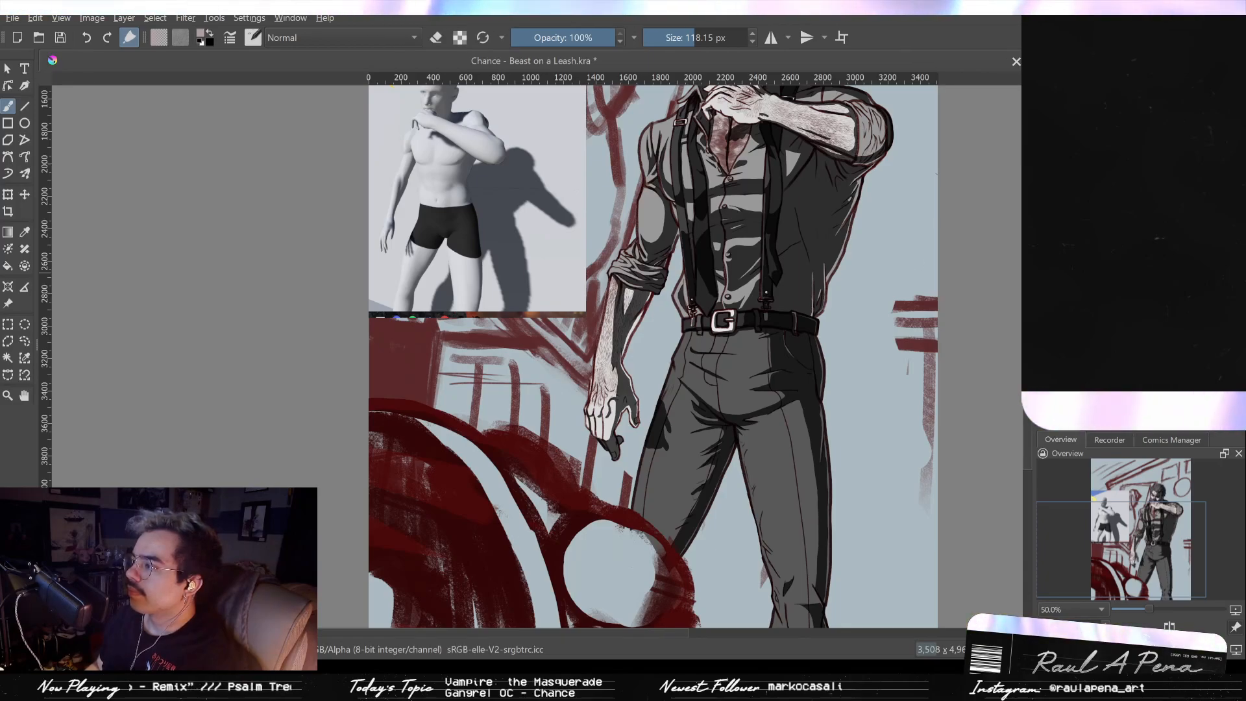
Step: Try a light gradient over the figure's shadows with the Gradient tool and undo it
scroll(802, 248, "down", 1)
left_click_drag(788, 229, 644, 304)
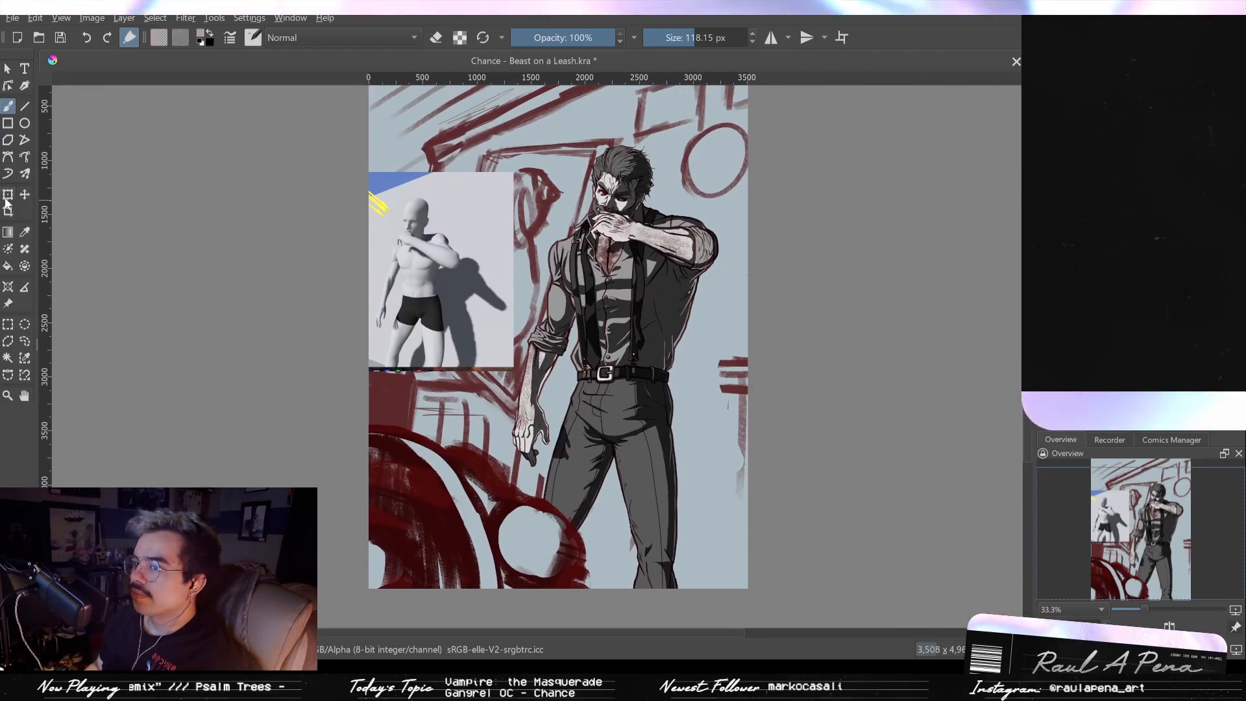
left_click(8, 231)
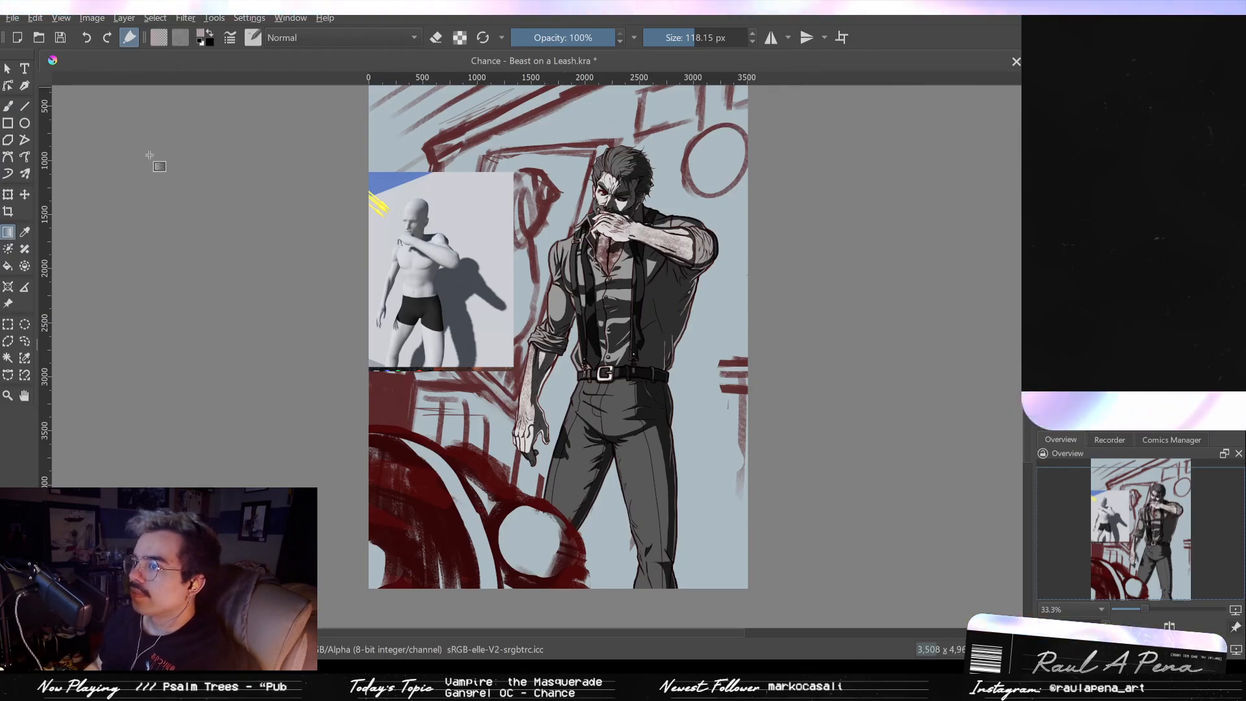
key("ctrl+z")
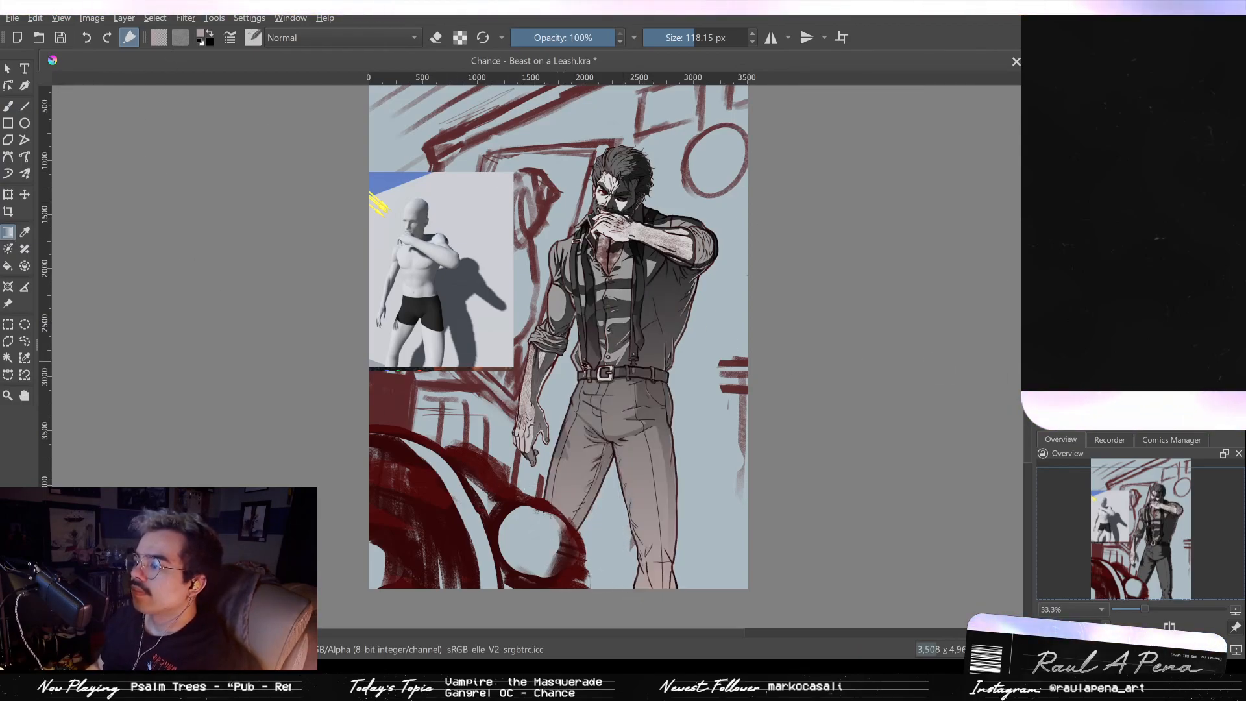
key("ctrl+shift+z")
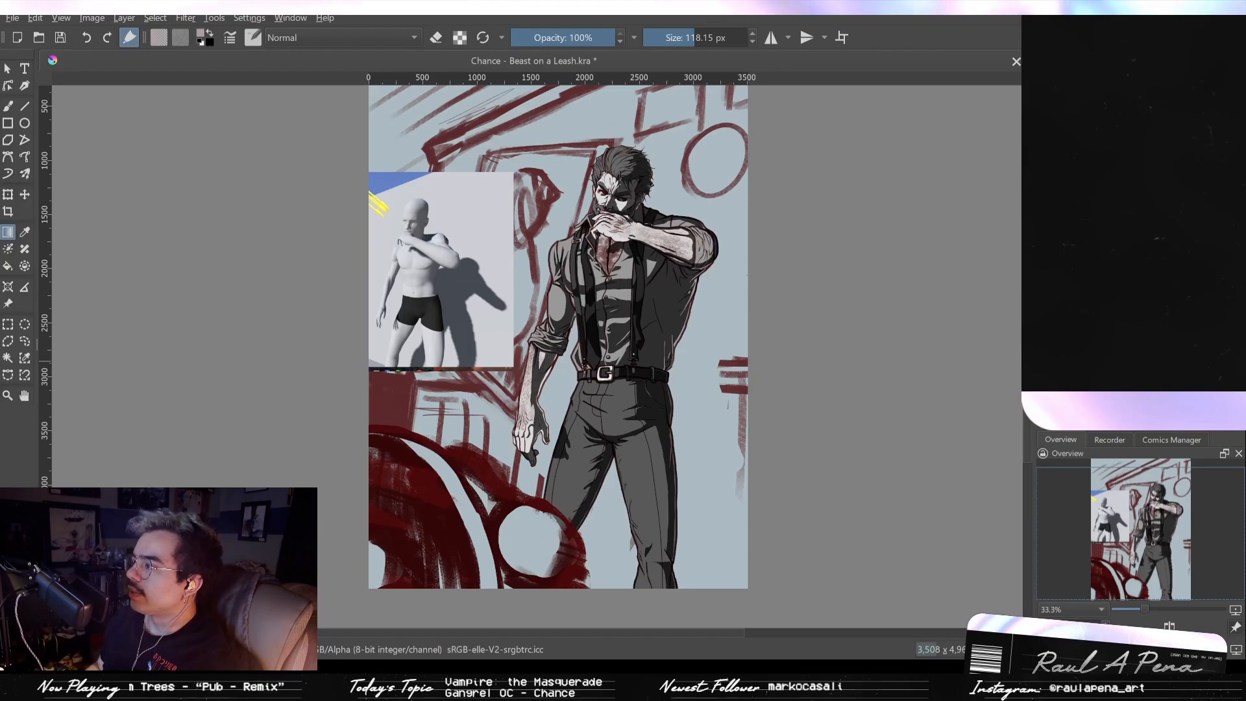
Step: Try a black gradient over the figure's lower half, rising from below the feet to the chest
left_click_drag(617, 607, 613, 277)
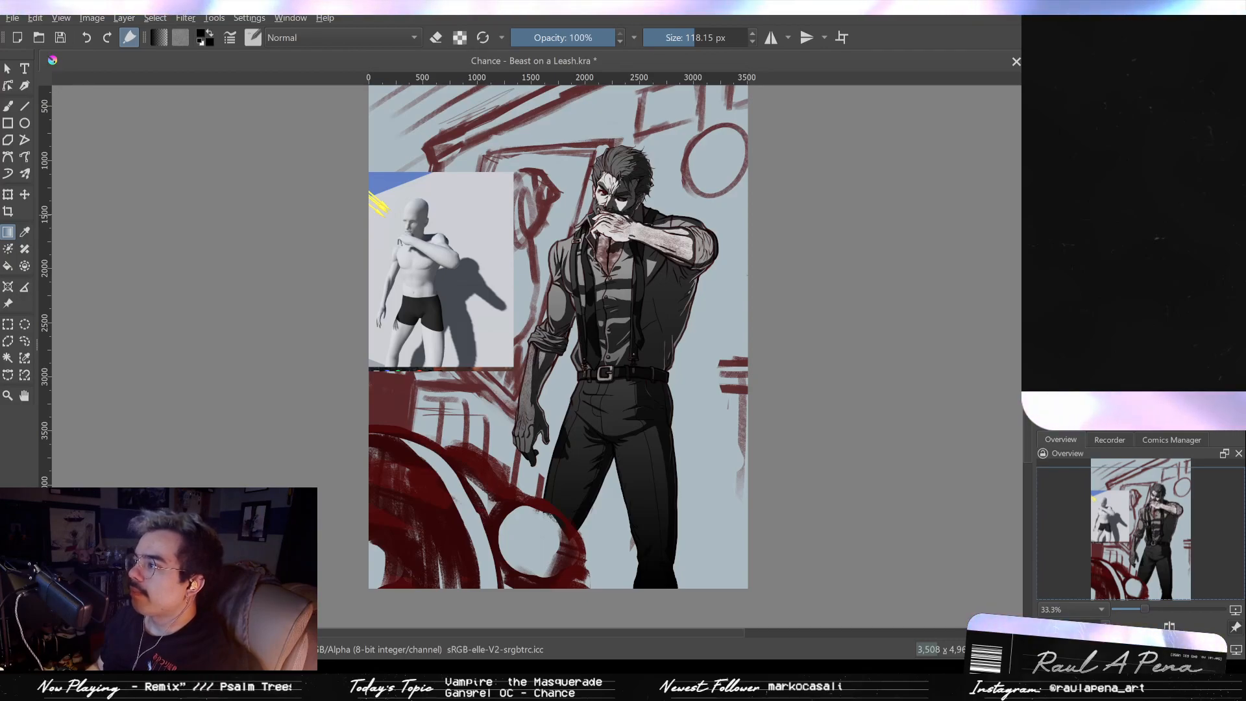
key("ctrl+z")
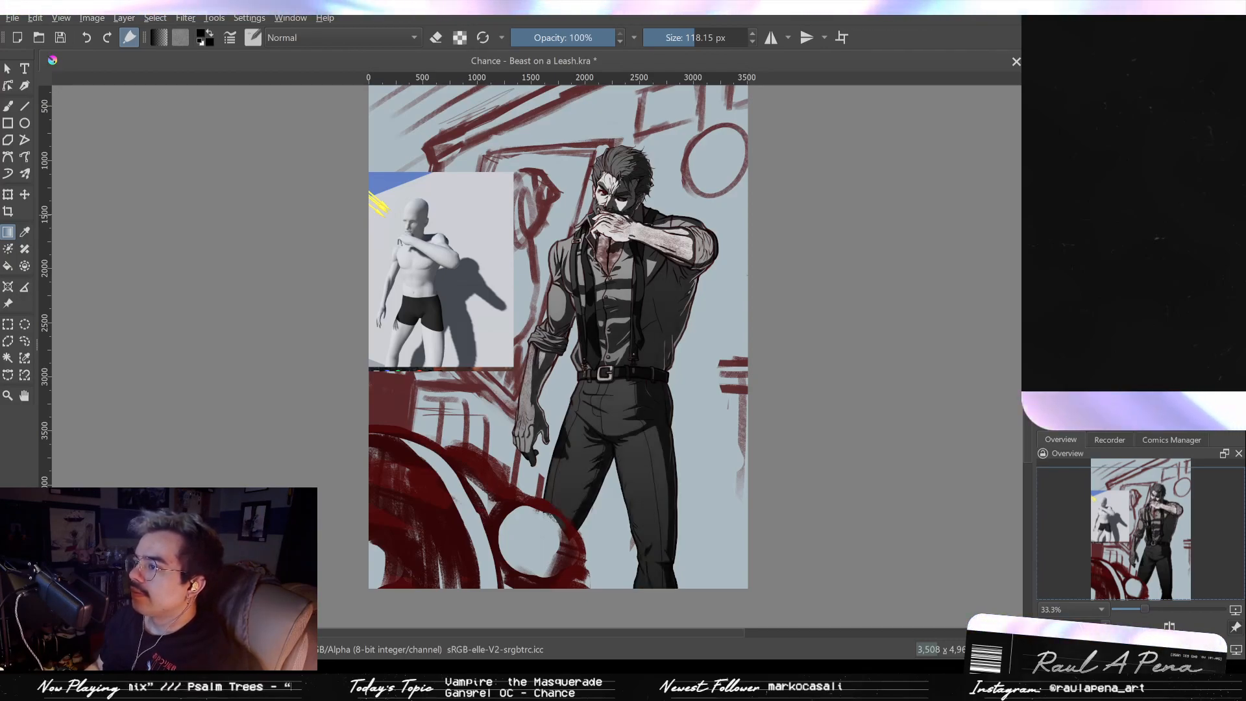
key("ctrl+shift+z")
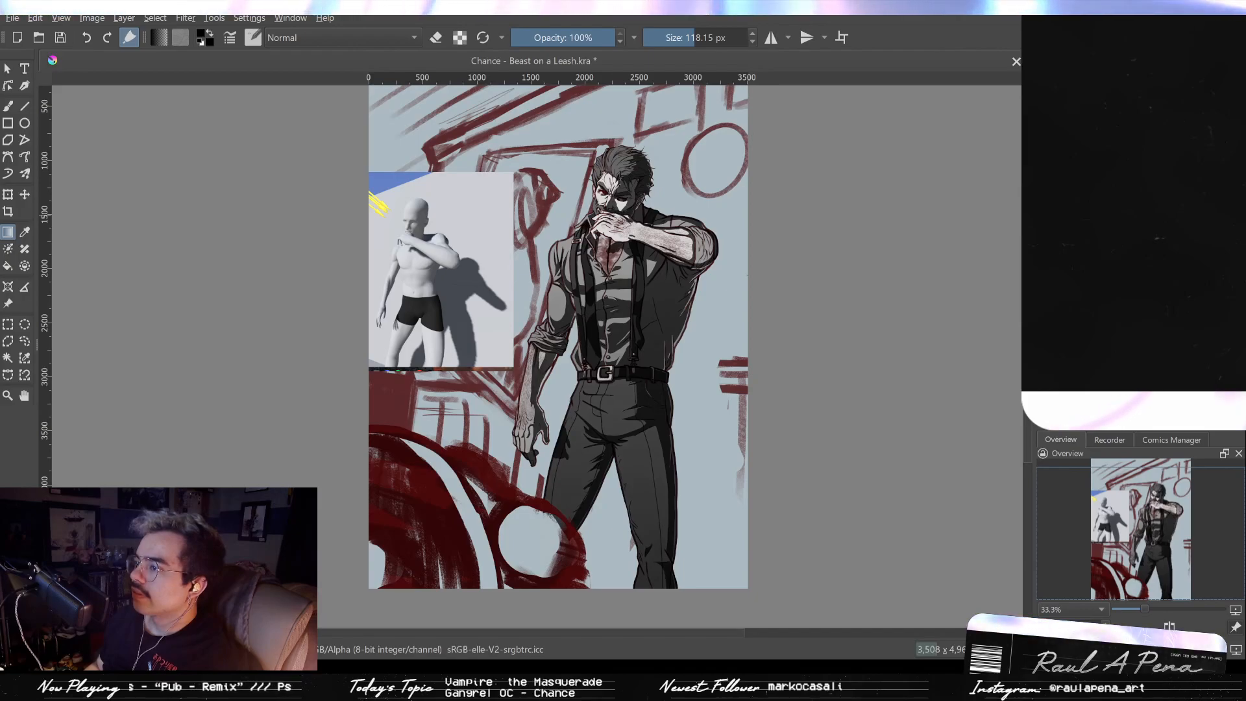
Step: Try additional black gradients of different lengths from the feet up the figure and undo the darkest ones
left_click_drag(620, 584, 619, 331)
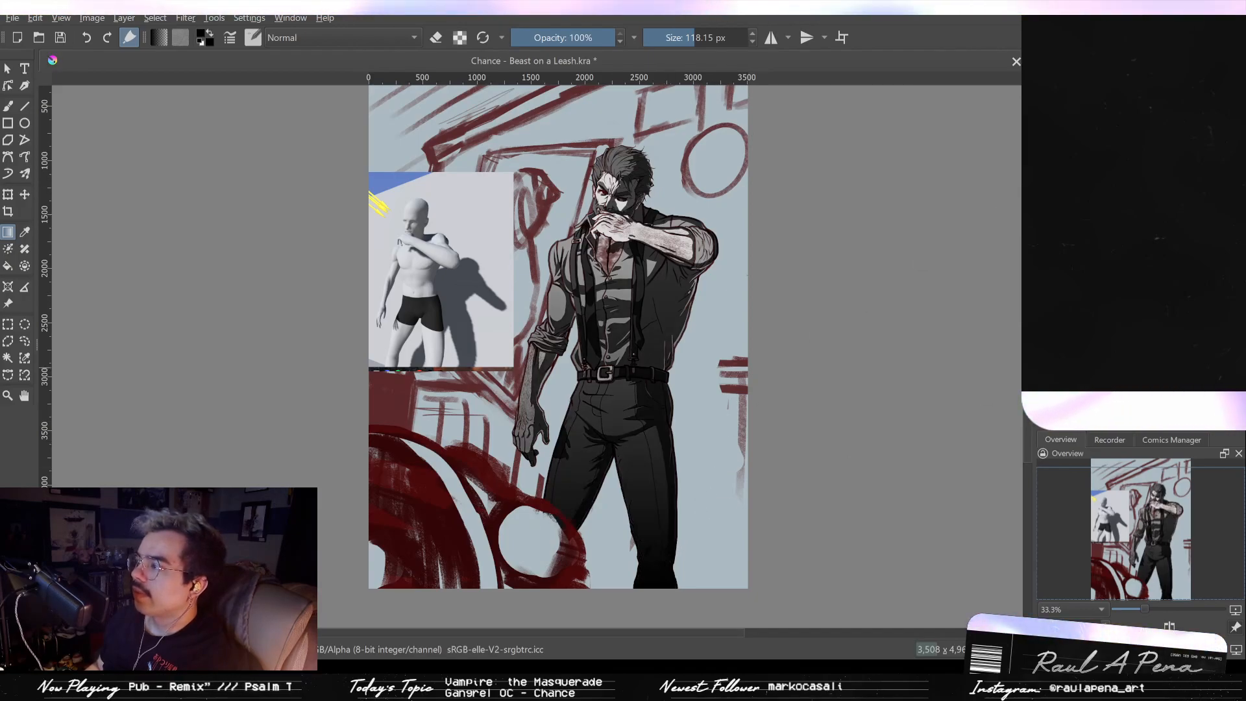
left_click_drag(645, 592, 633, 196)
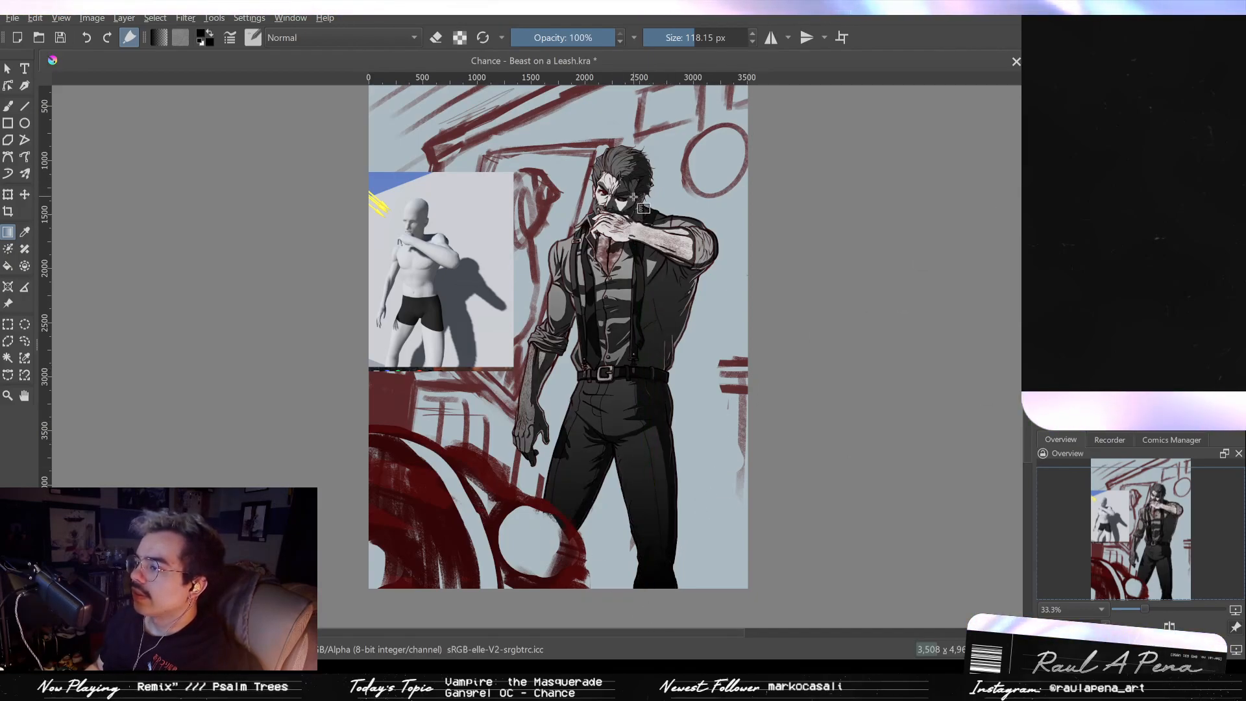
key("ctrl+z")
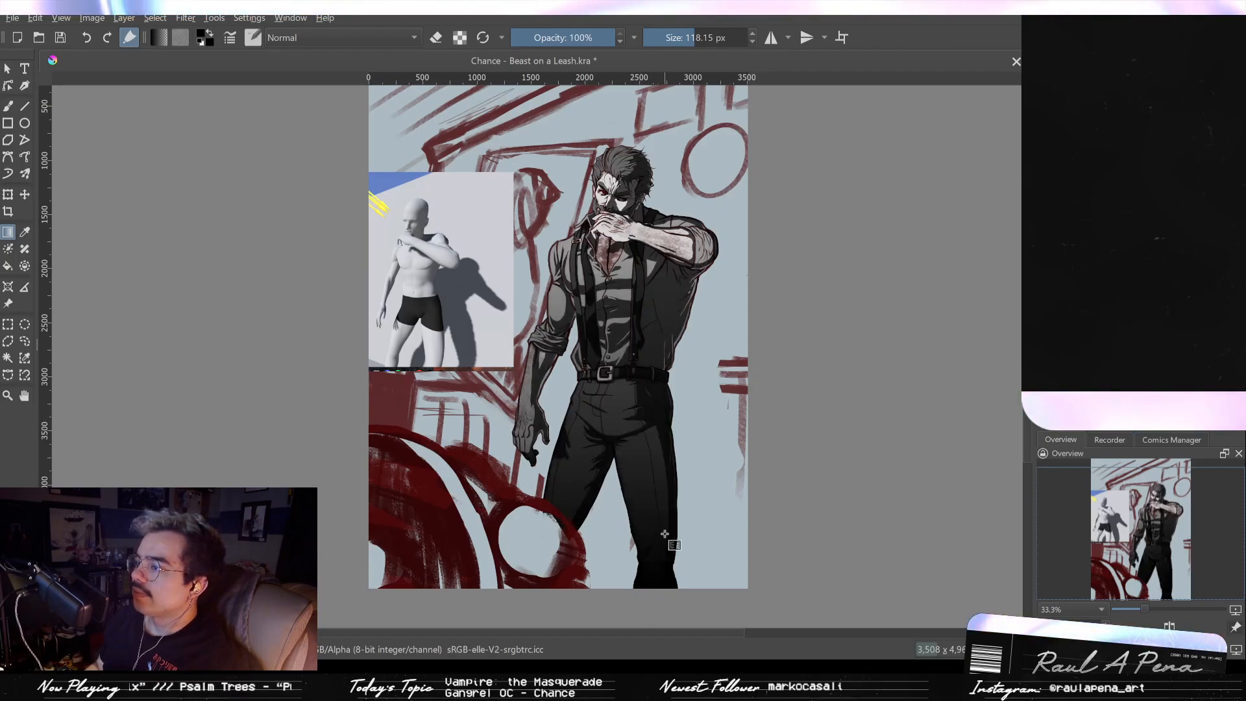
left_click_drag(688, 611, 680, 220)
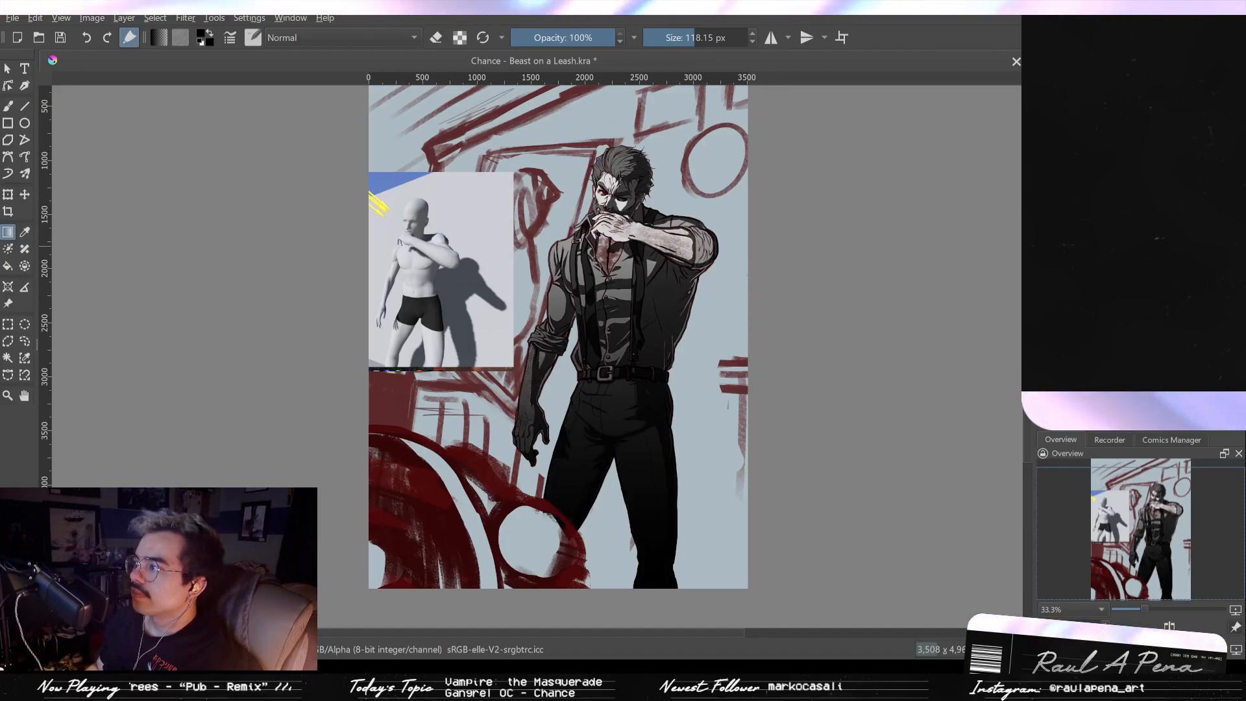
key("ctrl+z")
key("ctrl+z")
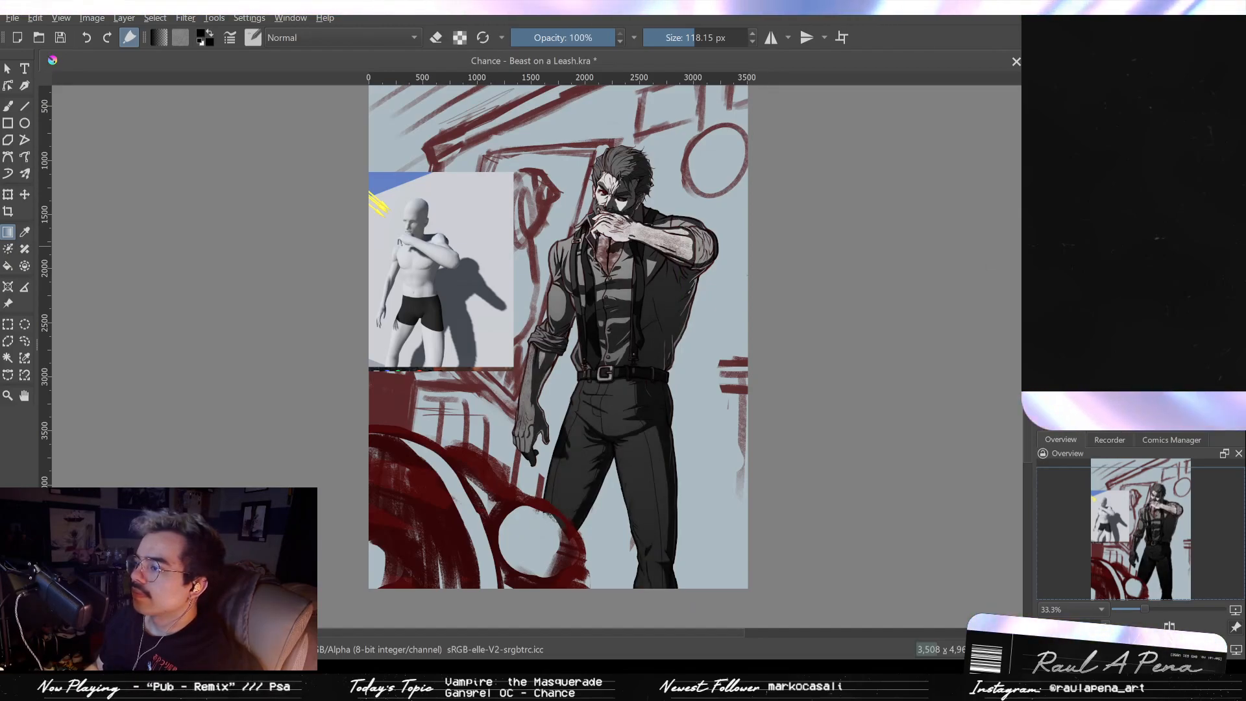
Step: Compare the figure with and without the black gradient by repeatedly undoing and restoring it
key("ctrl+z")
key("ctrl+shift+z")
key("ctrl+z")
key("ctrl+shift+z")
key("ctrl+z")
key("ctrl+shift+z")
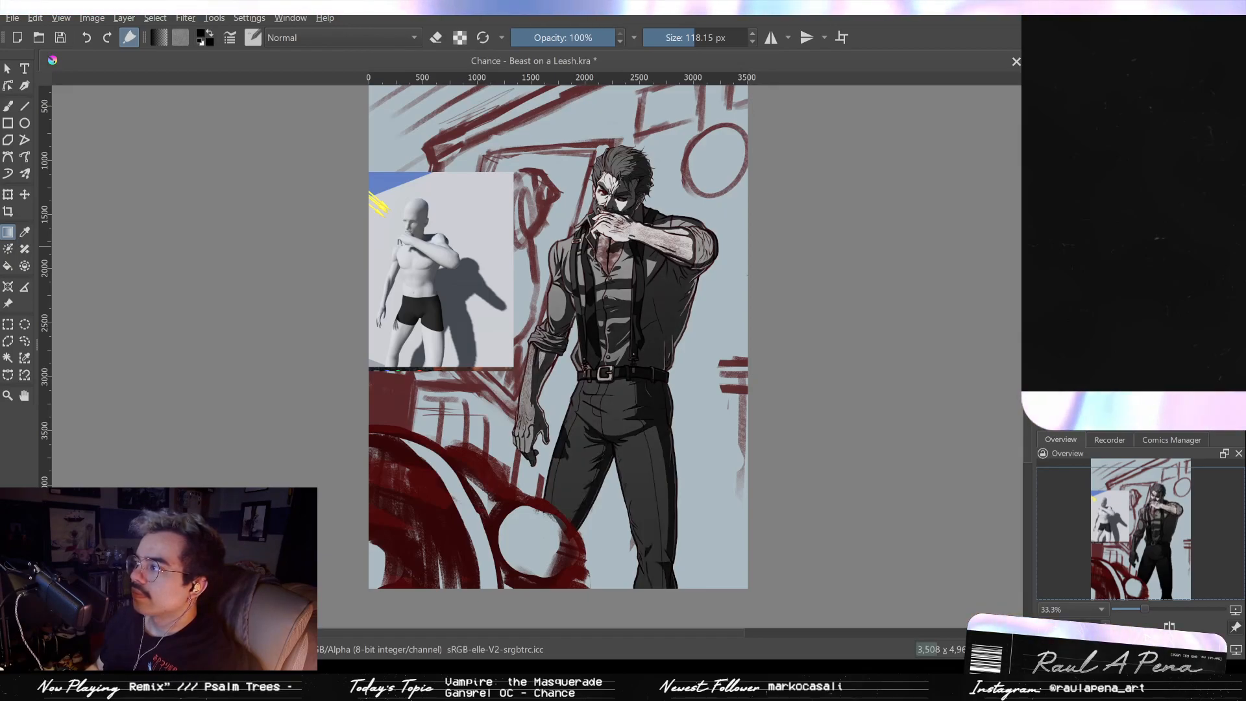
key("ctrl+z")
key("ctrl+shift+z")
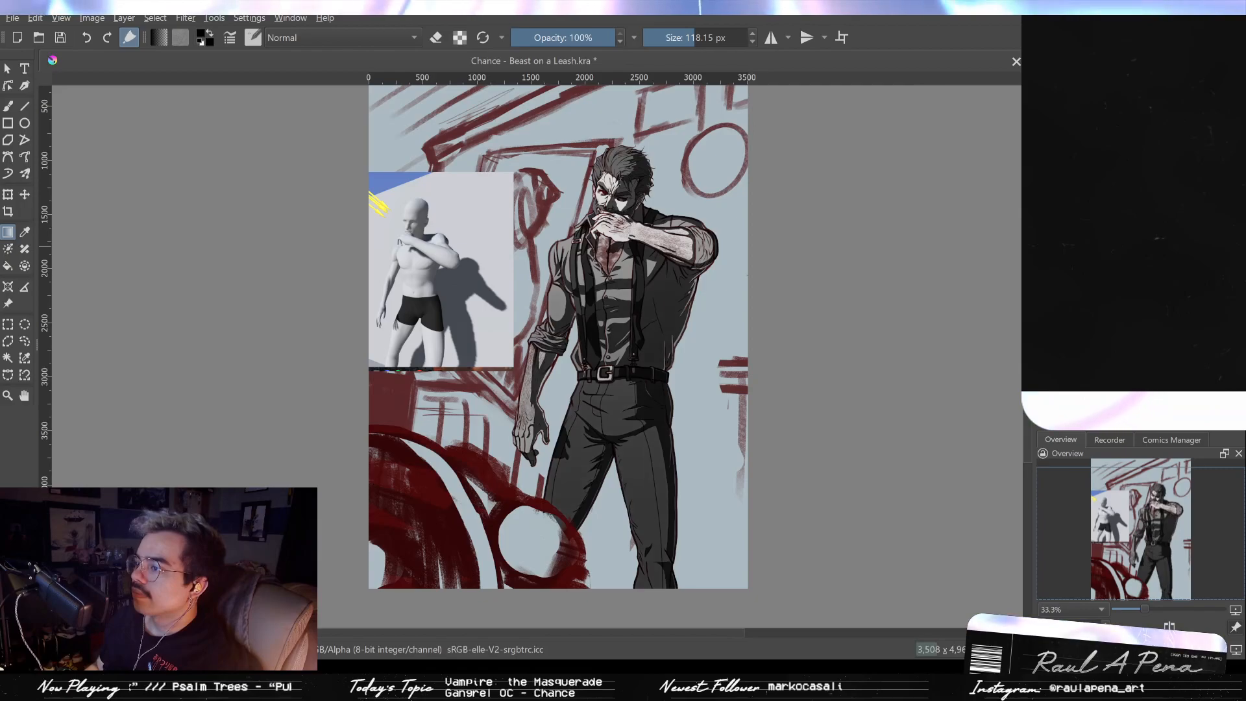
Step: Try darkening the trousers and lower torso with a 1000 px black brush, and undo the strokes and the gradient
left_click(8, 106)
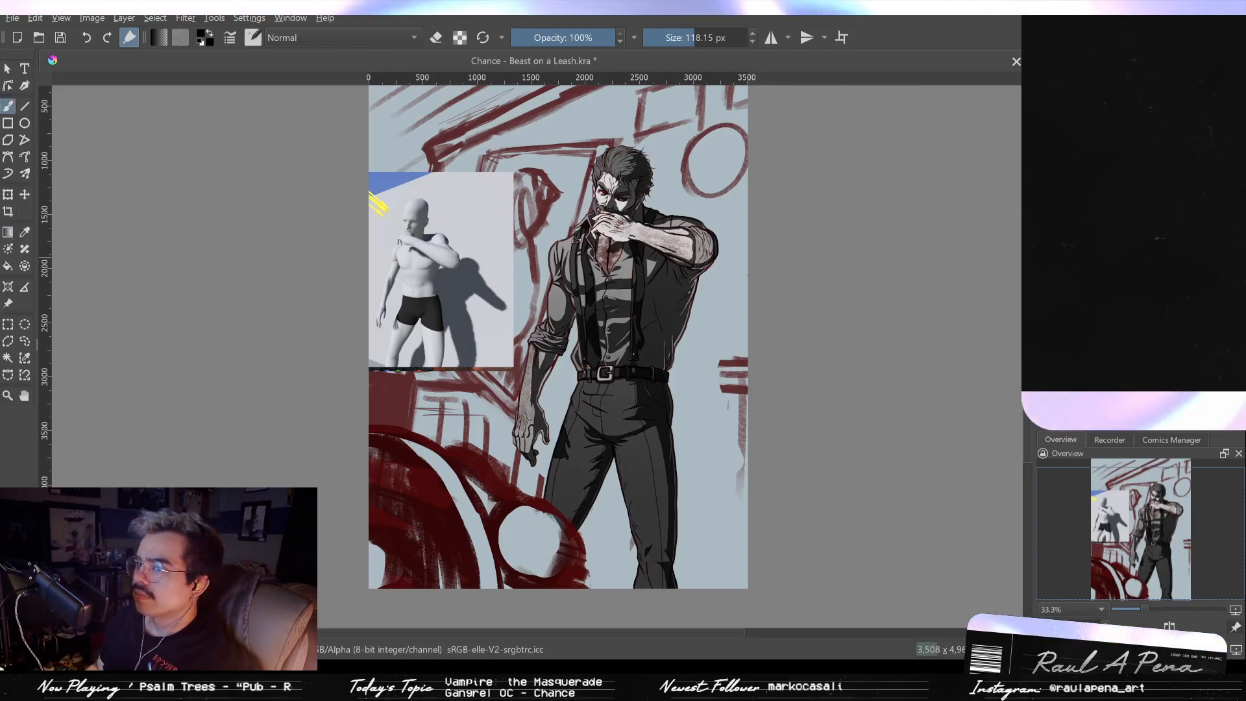
left_click(739, 35)
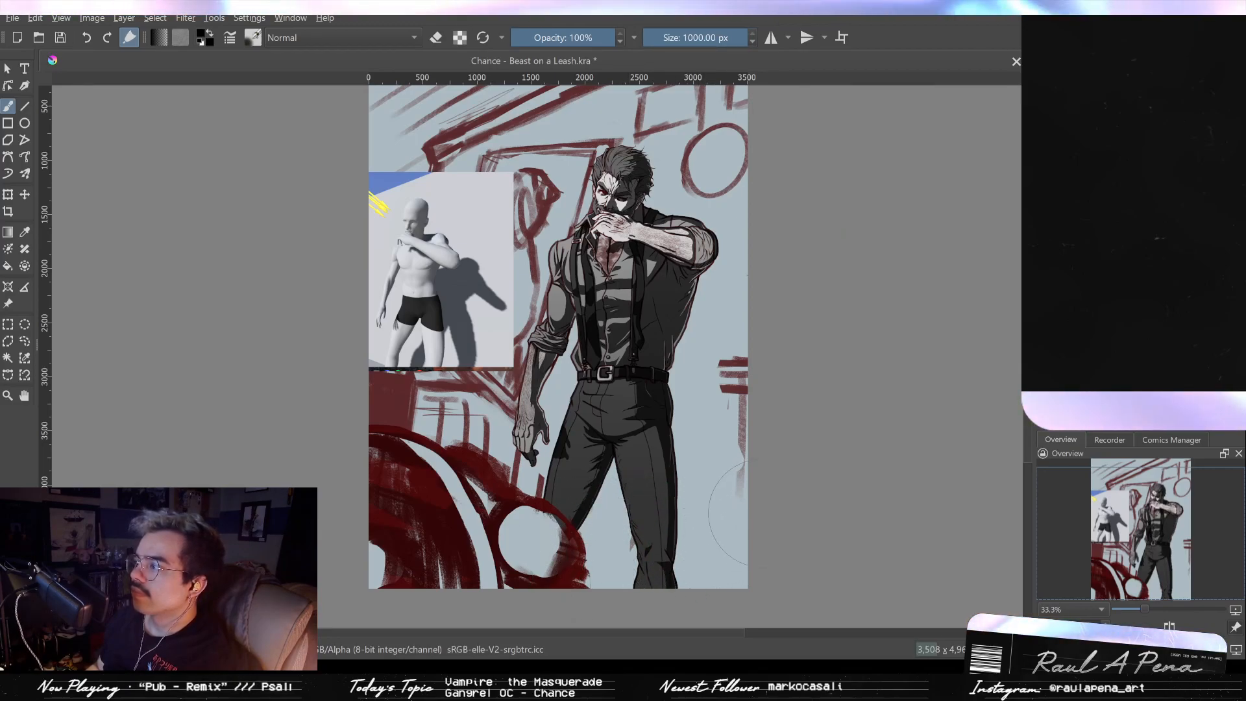
left_click_drag(627, 533, 623, 344)
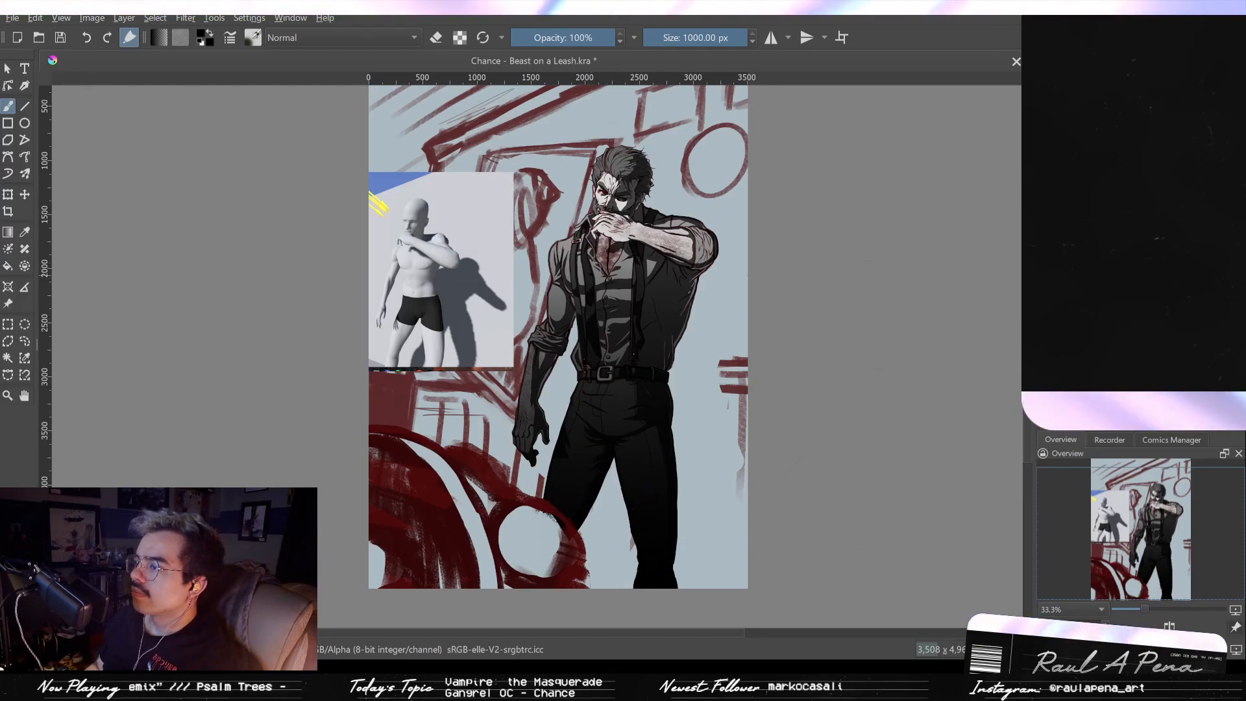
key("ctrl+z")
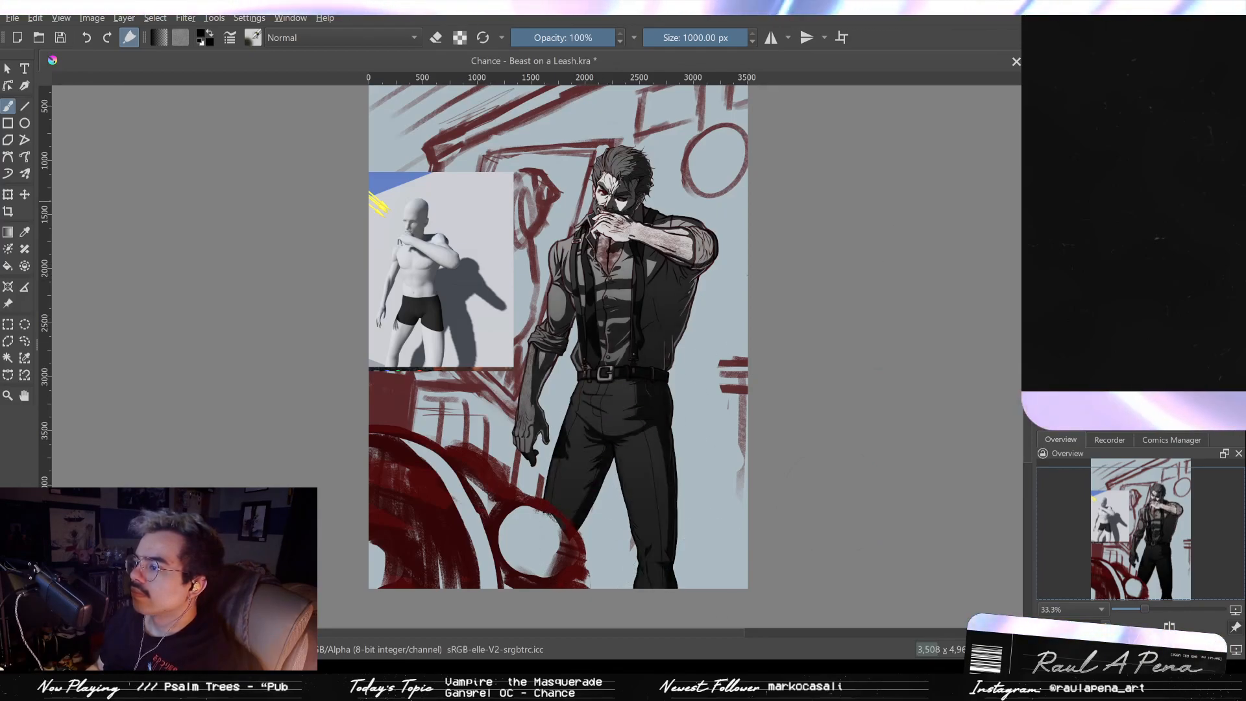
left_click_drag(584, 455, 639, 532)
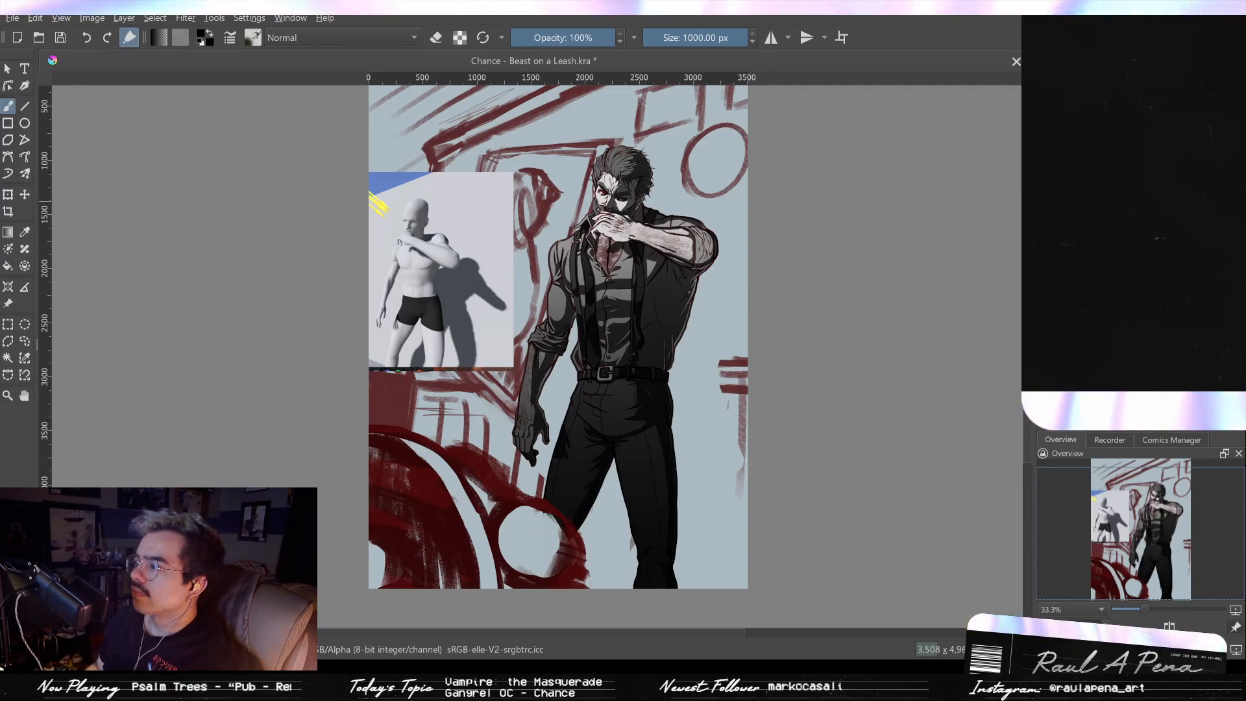
key("ctrl+z")
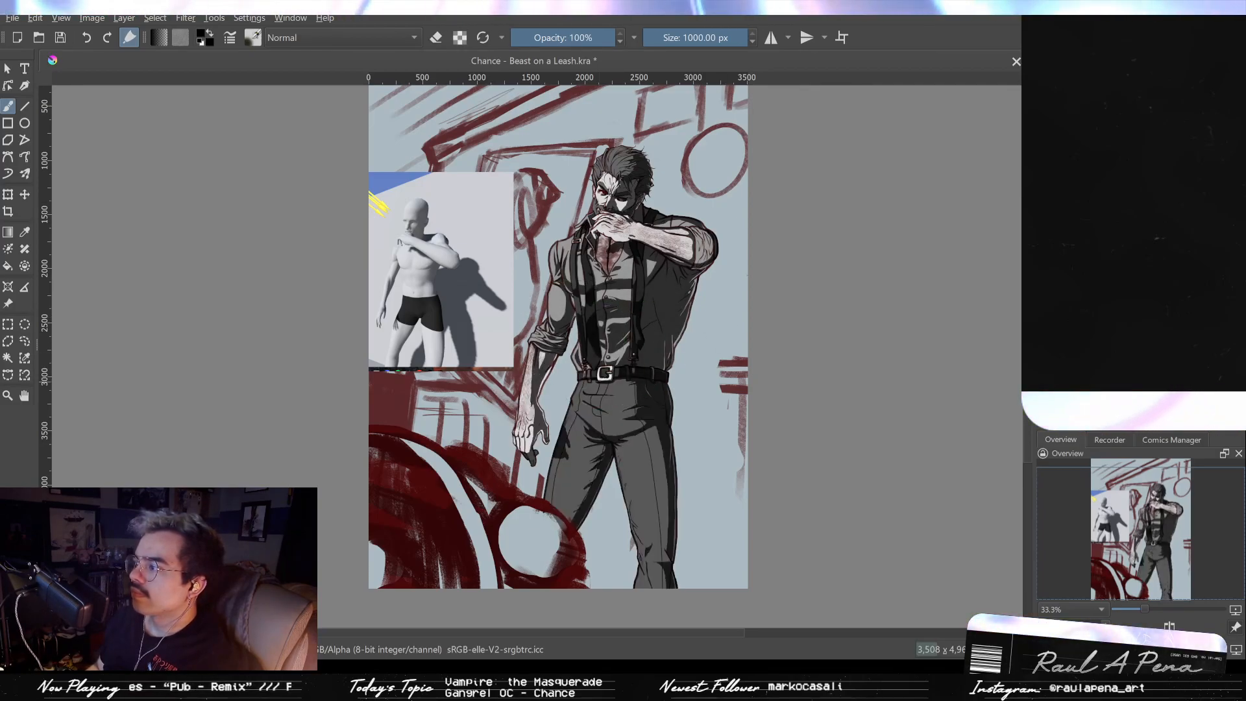
Step: Try black gradients of different lengths and angles over the figure from the feet towards the chest, and undo the darkest one
key("g")
left_click_drag(654, 584, 648, 303)
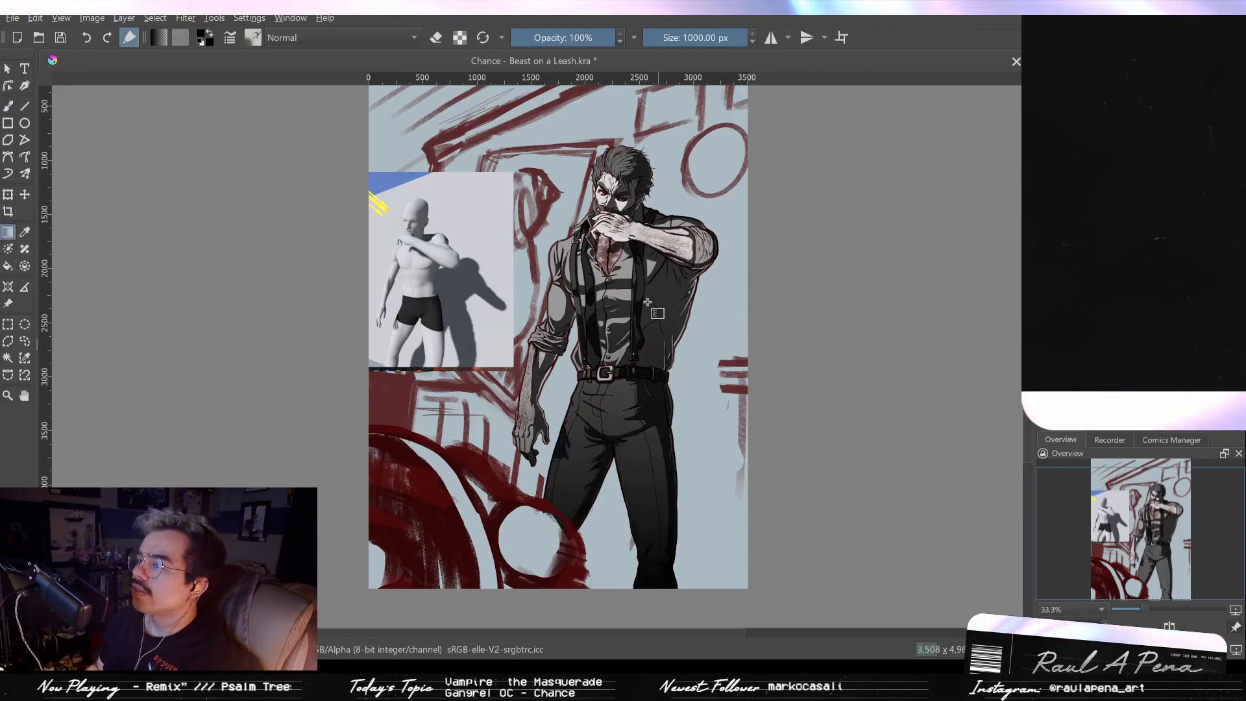
key("ctrl+z")
left_click_drag(722, 547, 615, 309)
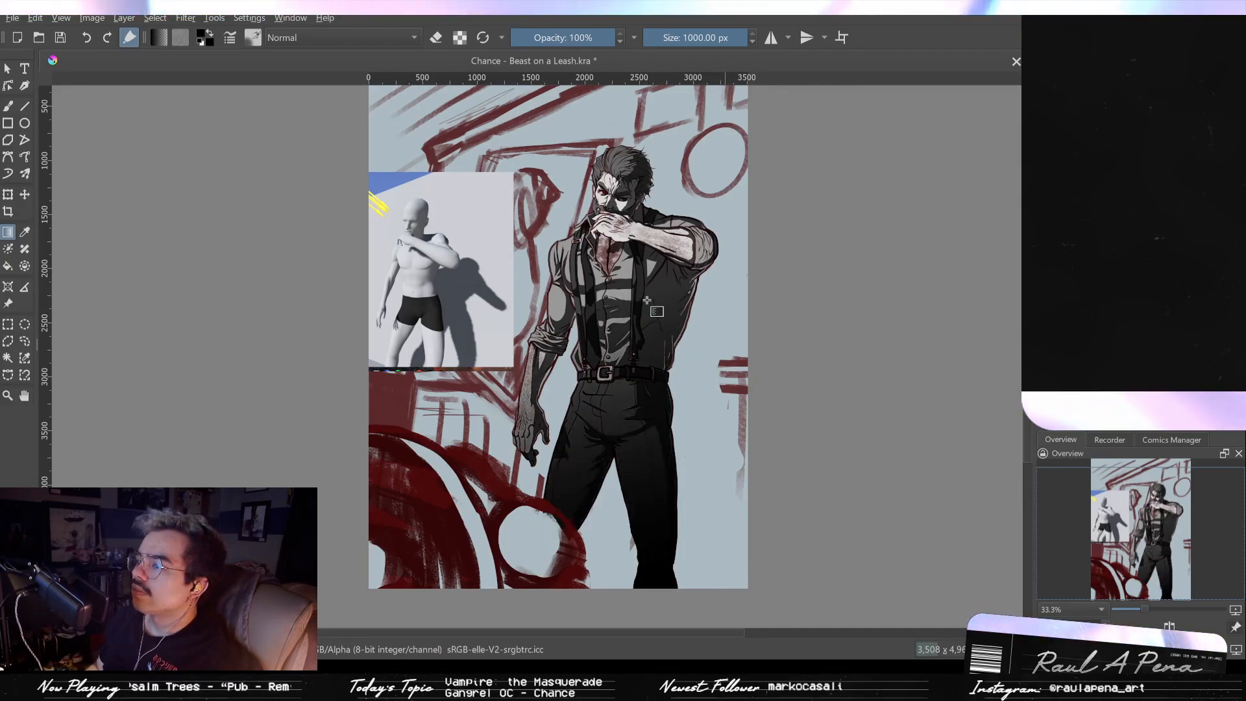
scroll(655, 328, "up", 1)
left_click_drag(655, 327, 710, 287)
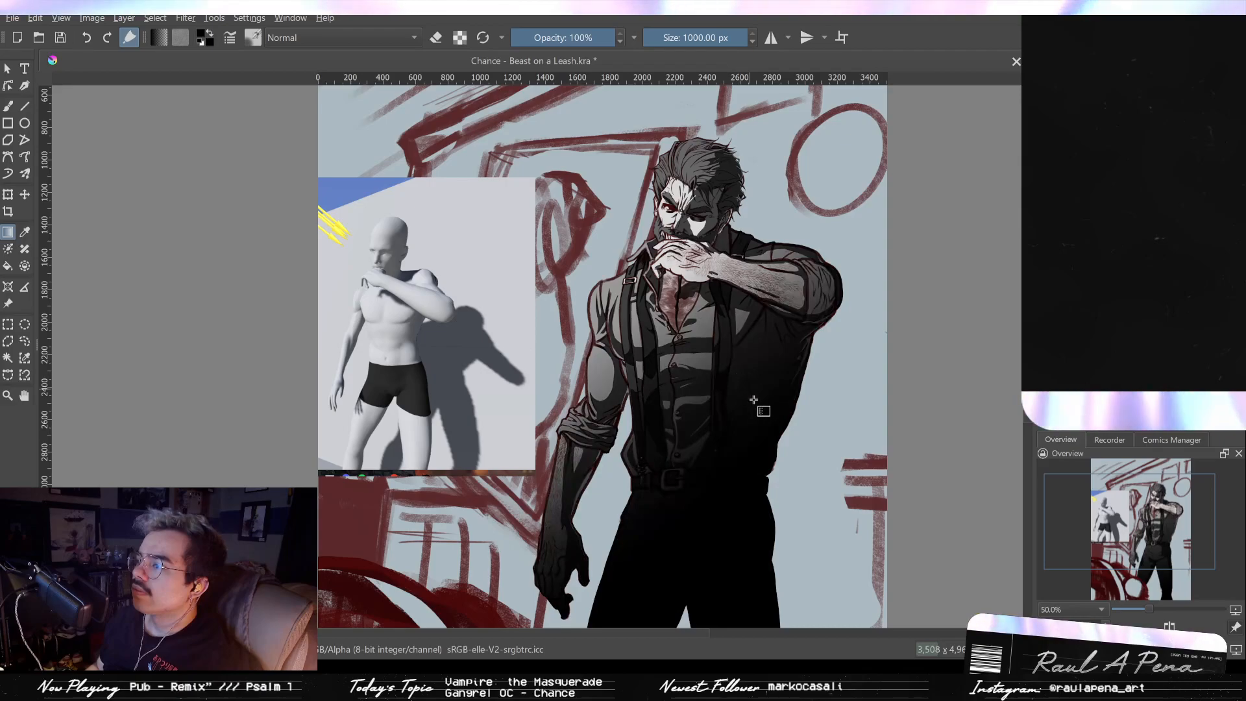
scroll(751, 395, "down", 2)
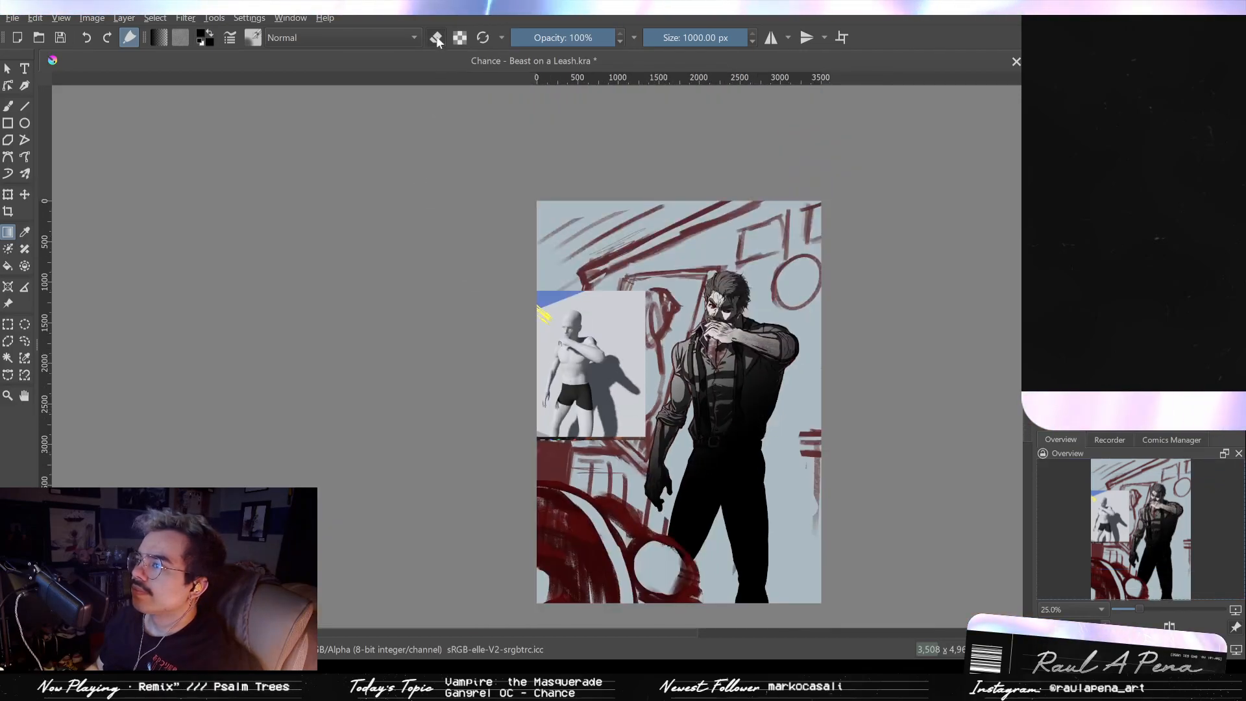
key("ctrl+z")
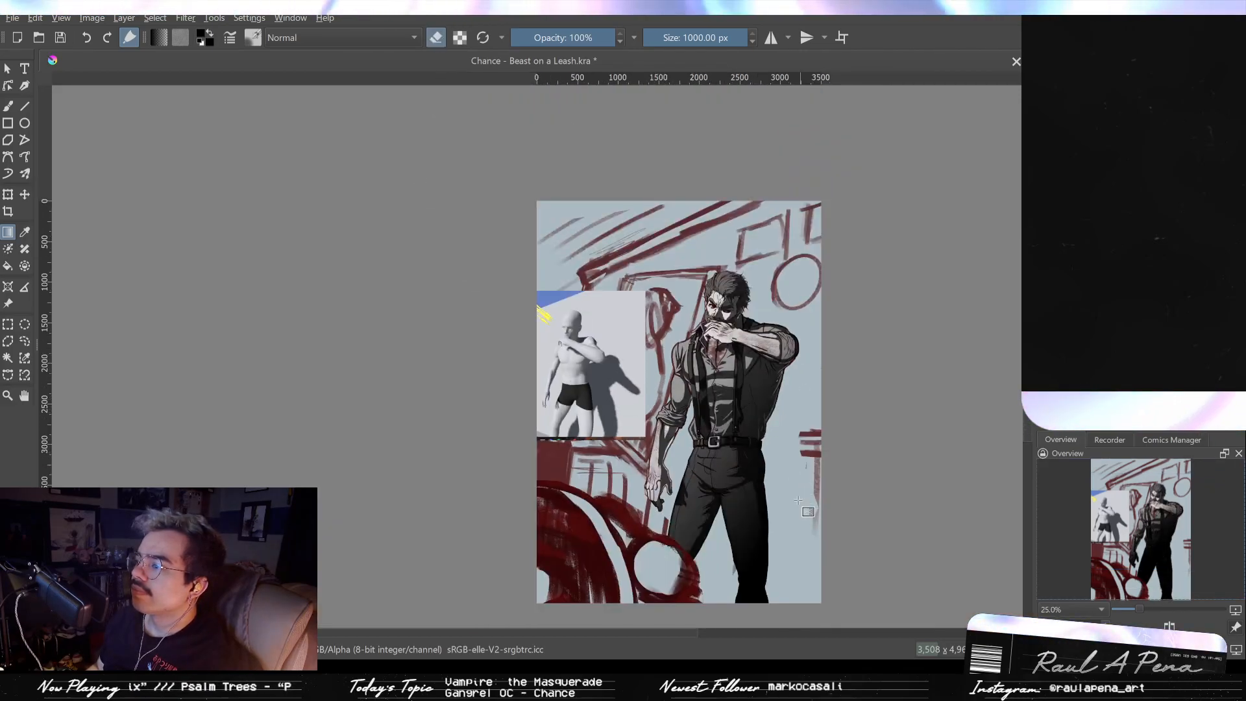
Step: Try diagonal gradients across the figure in eraser mode to adjust the dark fade, undoing the unwanted versions
scroll(799, 501, "up", 2)
left_click_drag(717, 438, 592, 256)
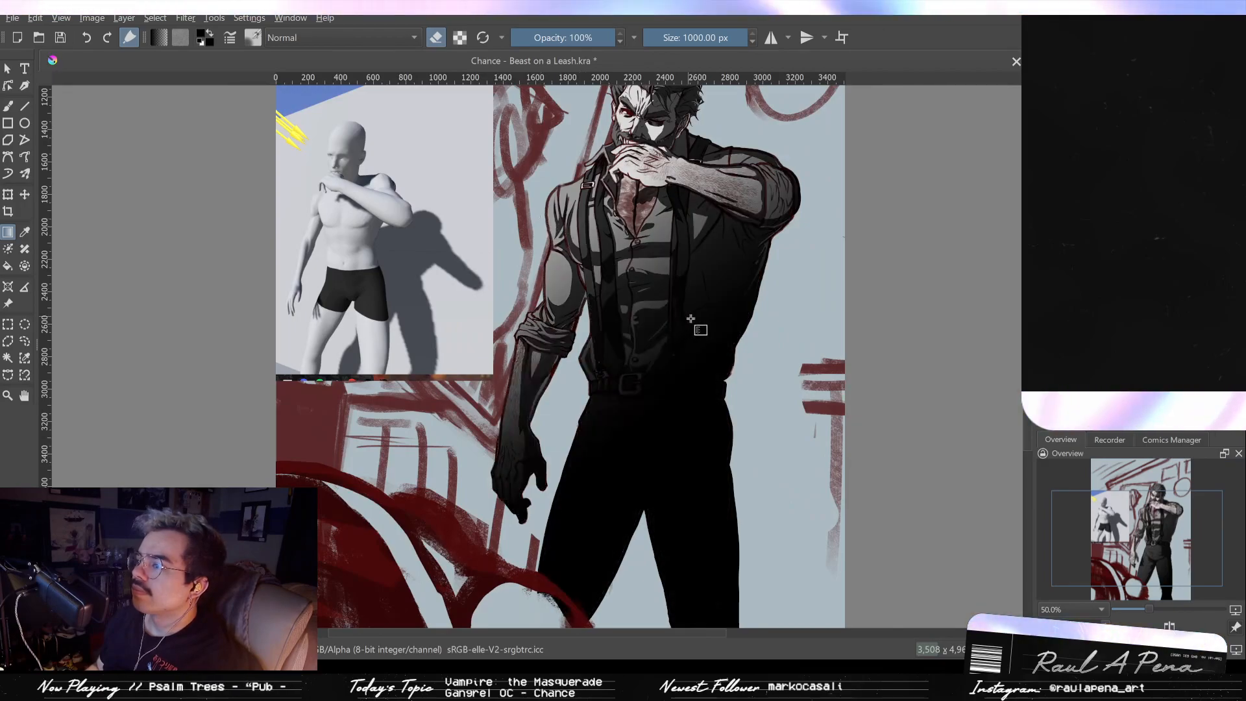
scroll(582, 284, "down", 1)
left_click_drag(584, 285, 678, 370)
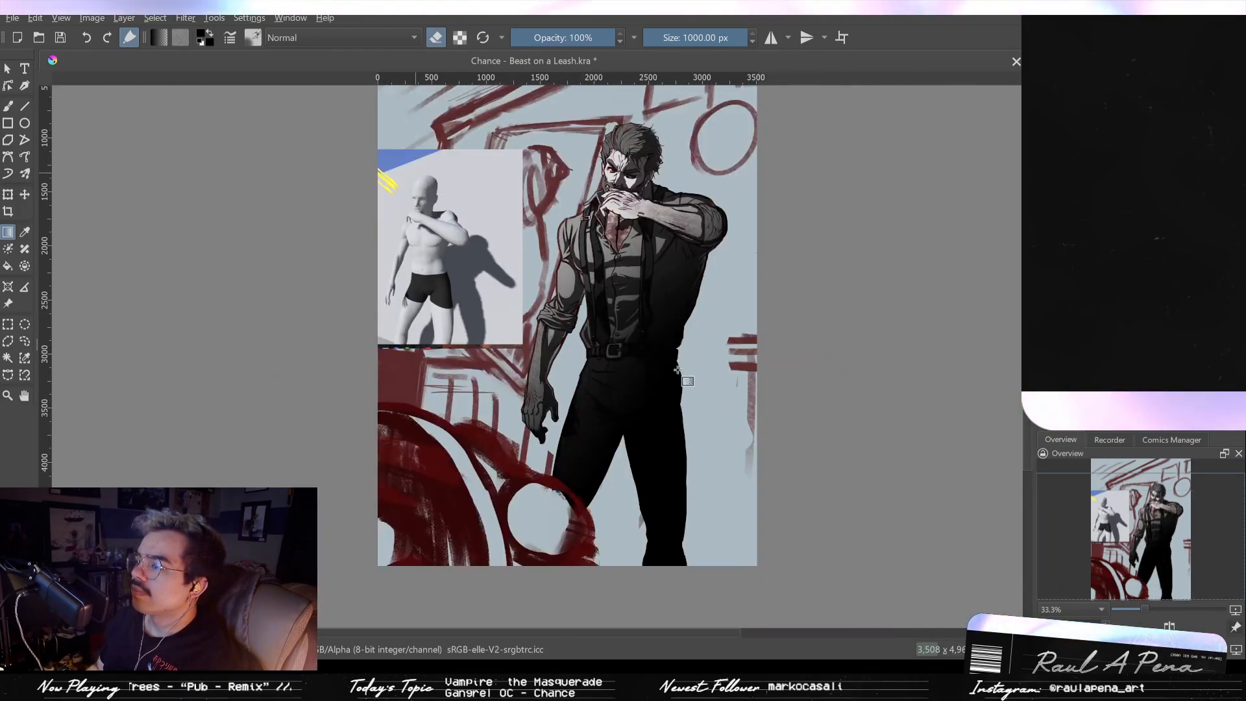
key("ctrl+z")
left_click_drag(452, 154, 721, 404)
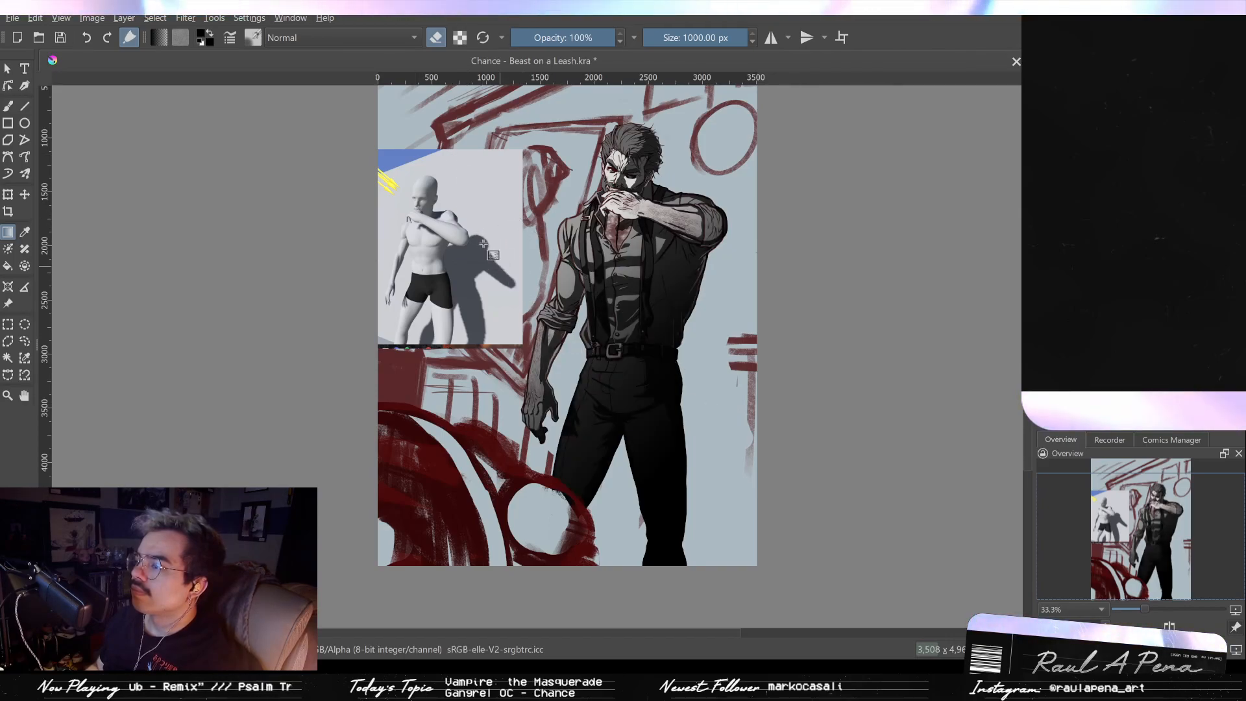
key("ctrl+z")
left_click_drag(464, 221, 801, 522)
scroll(677, 459, "up", 1)
scroll(686, 479, "down", 1)
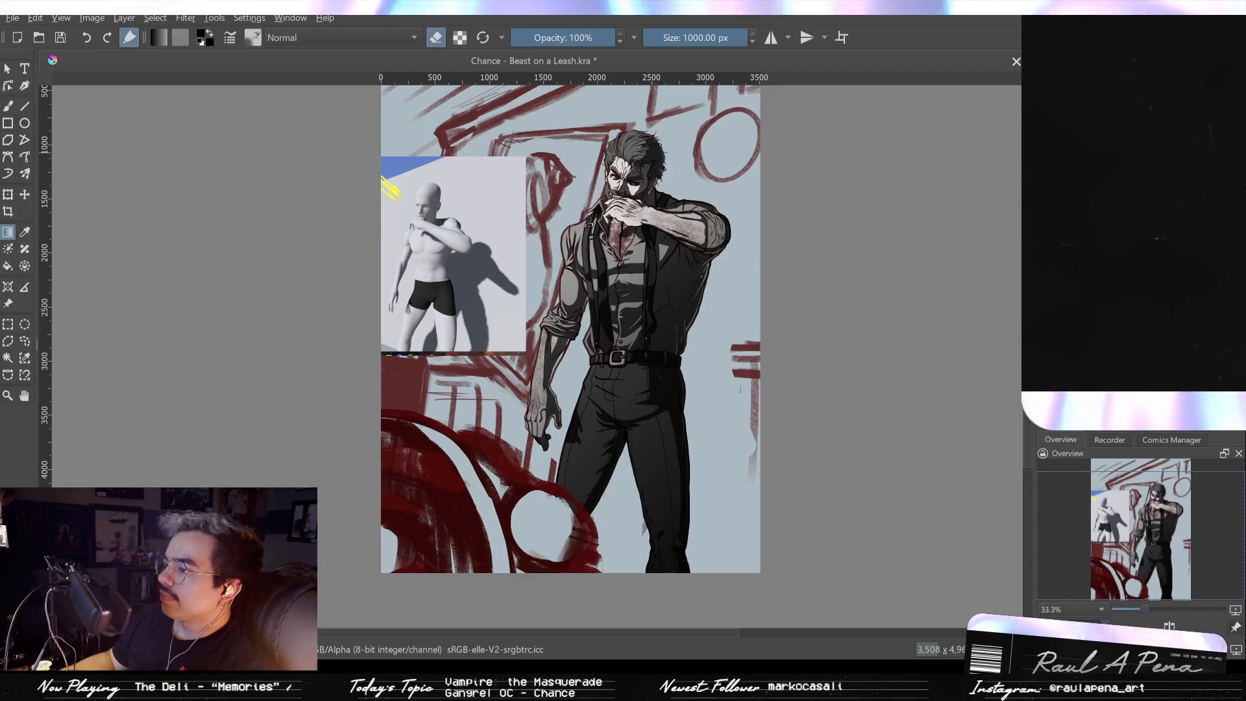
key("ctrl+z")
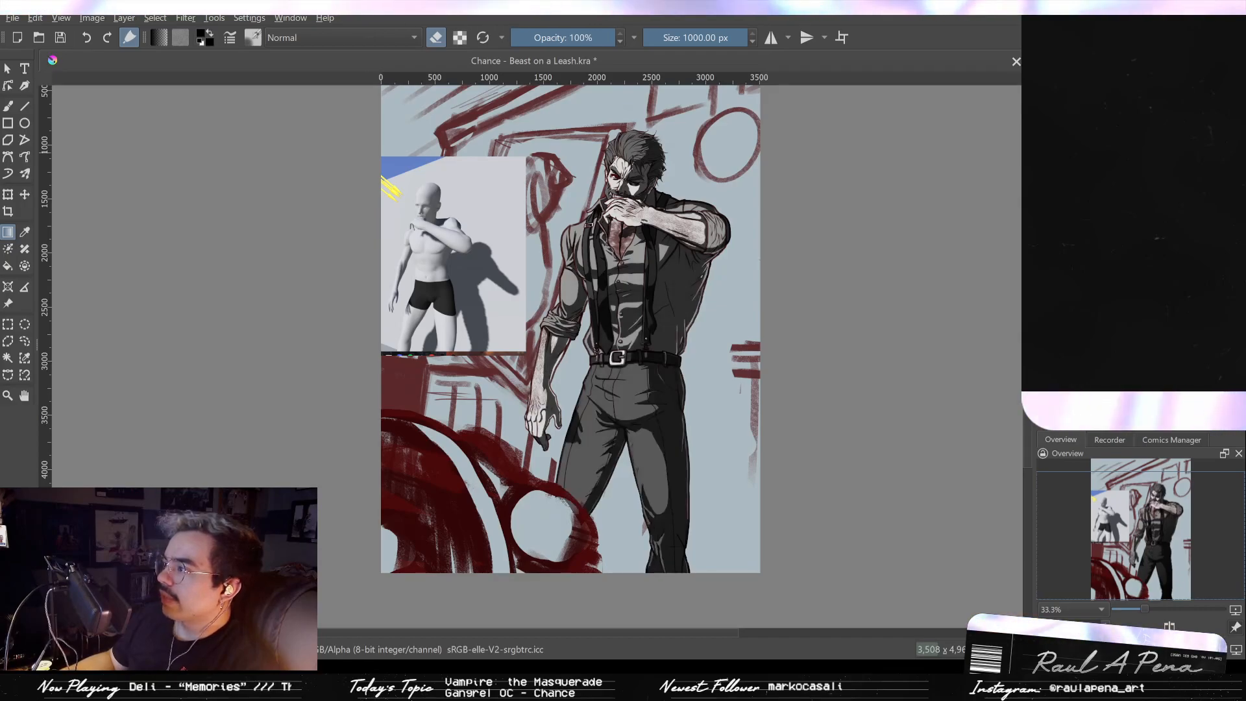
Step: Try erasing over the trousers' crotch area with an 829.54 px brush and undo the stroke
left_click_drag(687, 450, 697, 311)
left_click_drag(589, 279, 800, 272)
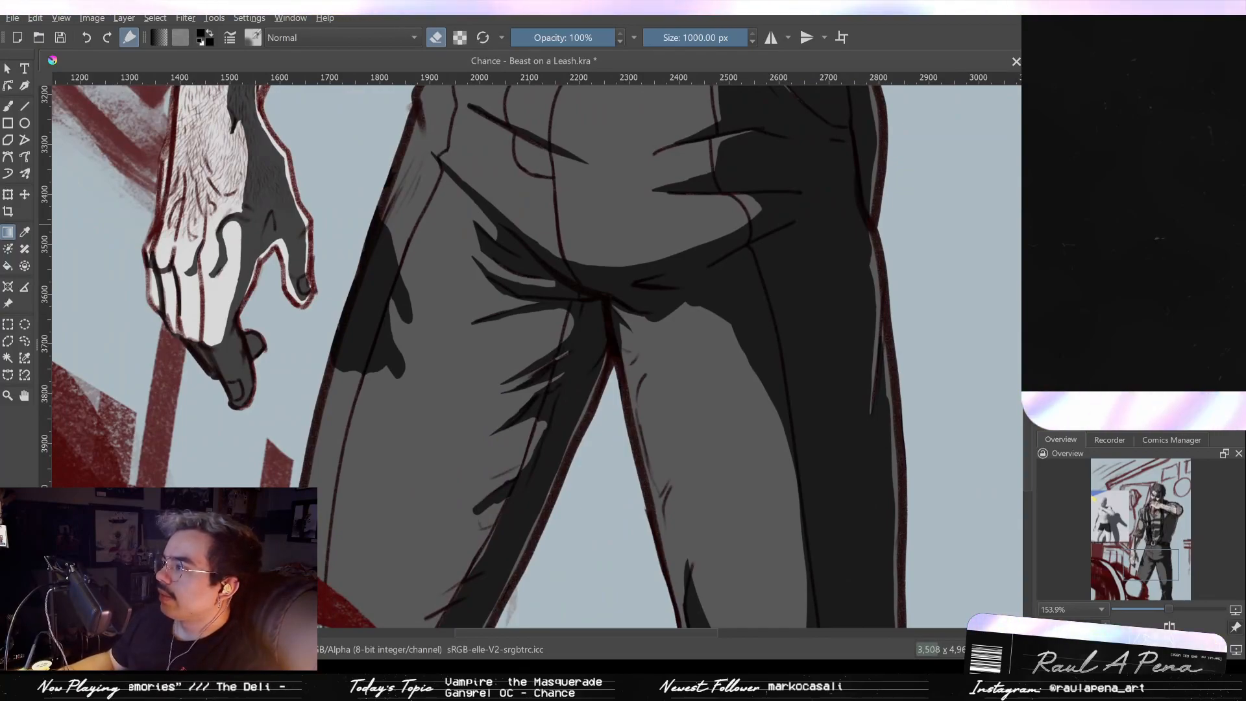
mouse_move(766, 338)
left_mouse_down()
mouse_move(770, 370)
mouse_move(784, 368)
left_mouse_up()
key("slash")
key("b")
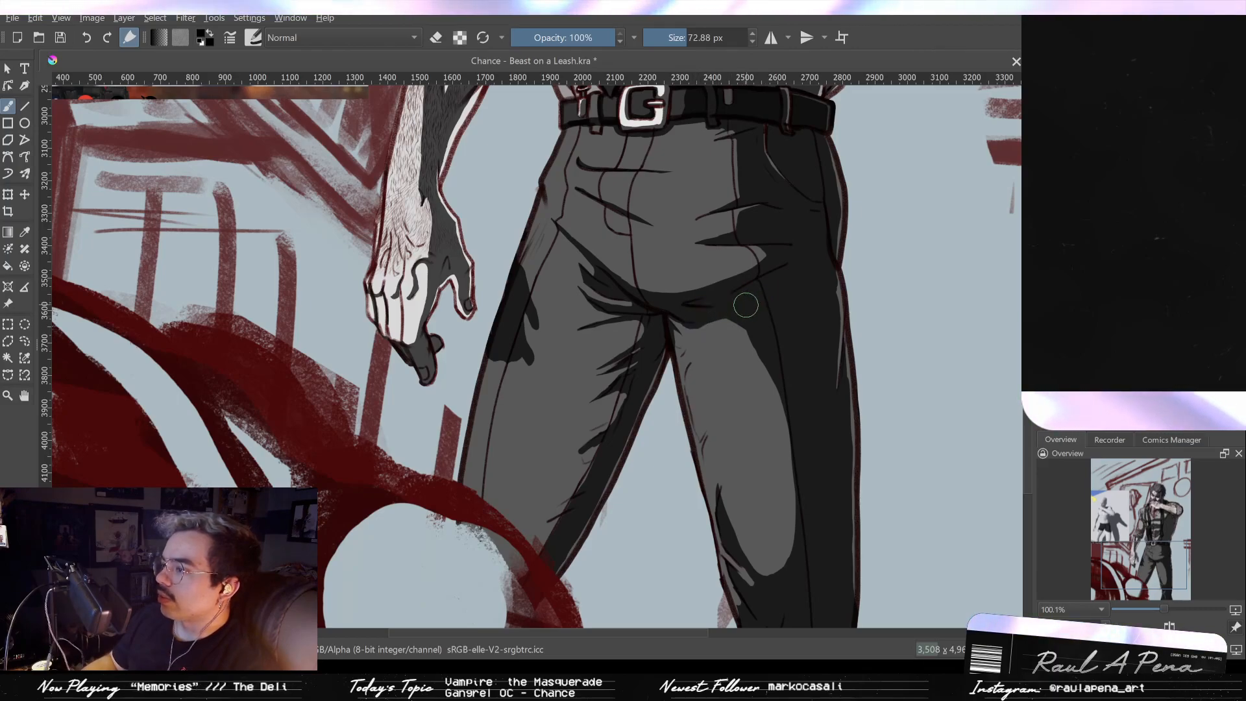
key("p")
key("b")
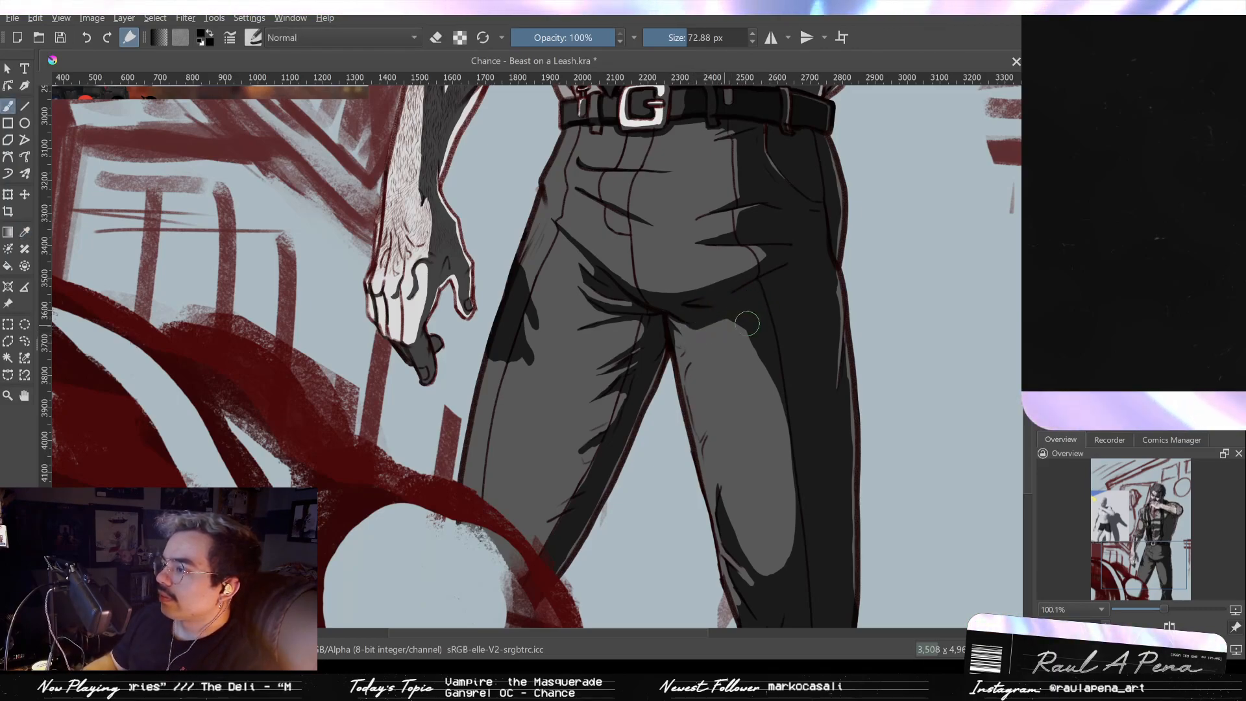
key("e")
key("e")
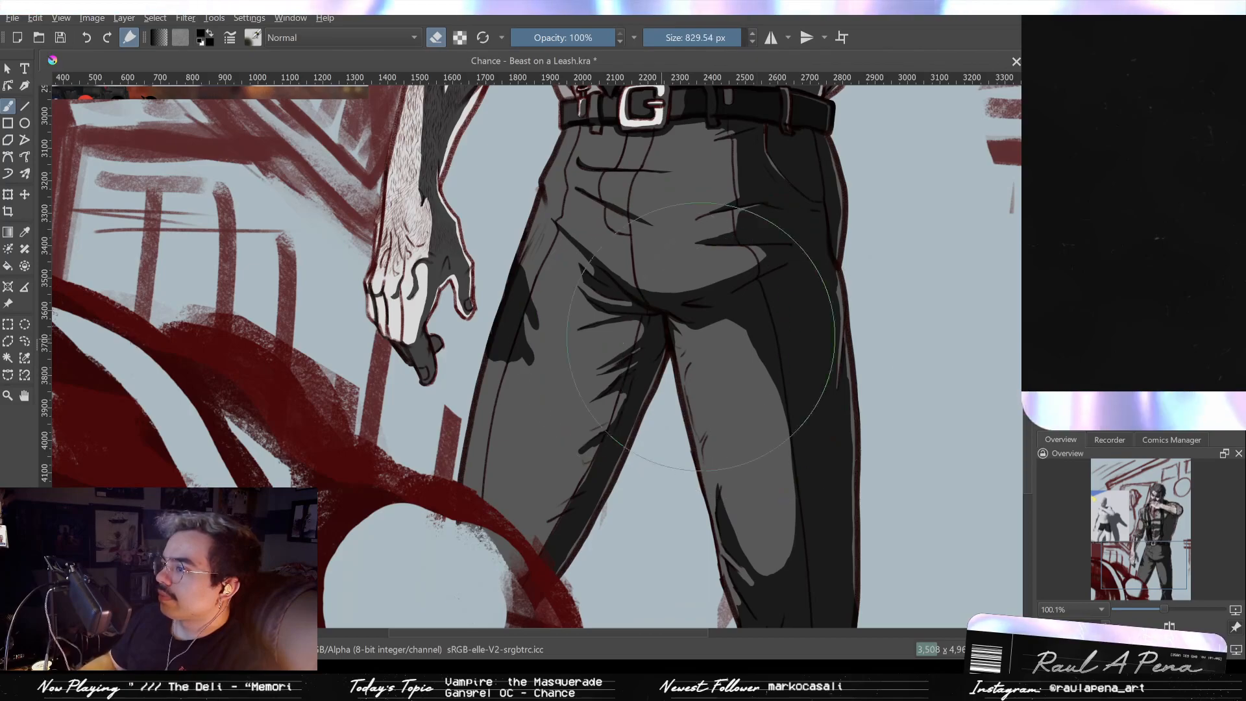
mouse_move(690, 335)
left_mouse_down()
mouse_move(660, 336)
mouse_move(725, 332)
left_mouse_up()
key("ctrl+z")
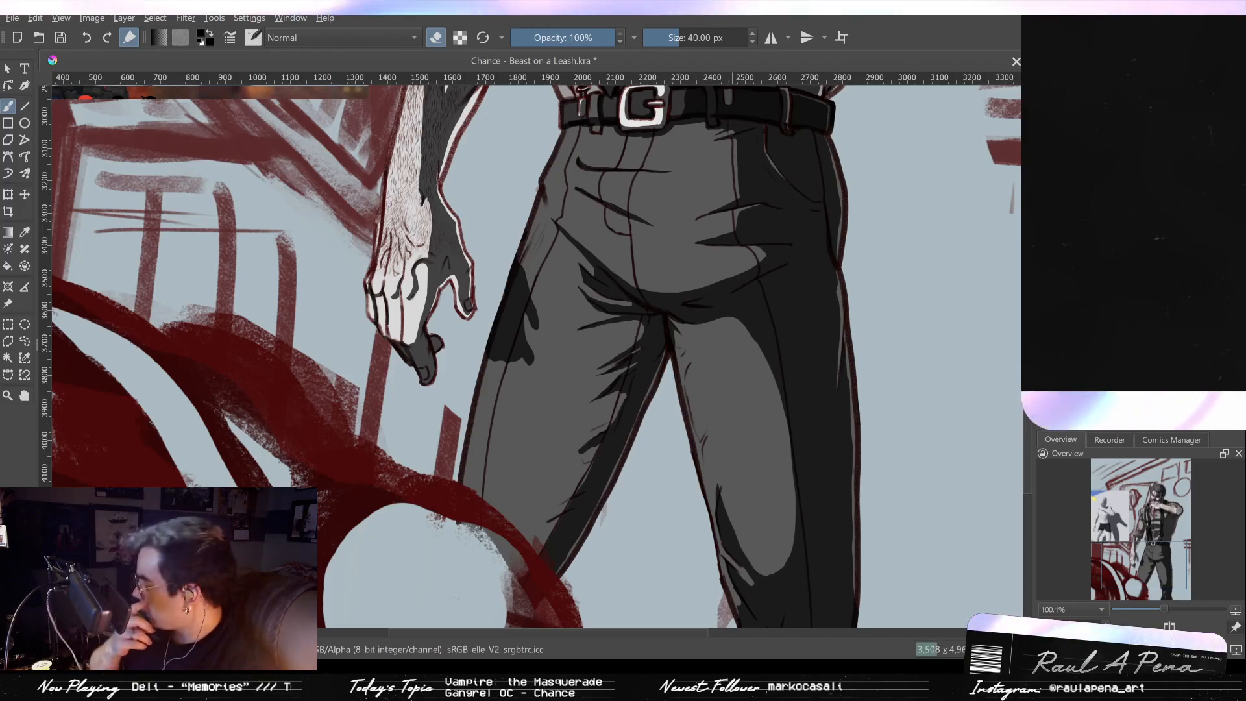
Step: Try trimming the crotch shadow on the trousers with a 40 px eraser and undo the strokes
scroll(662, 299, "down", 5)
scroll(673, 277, "up", 7)
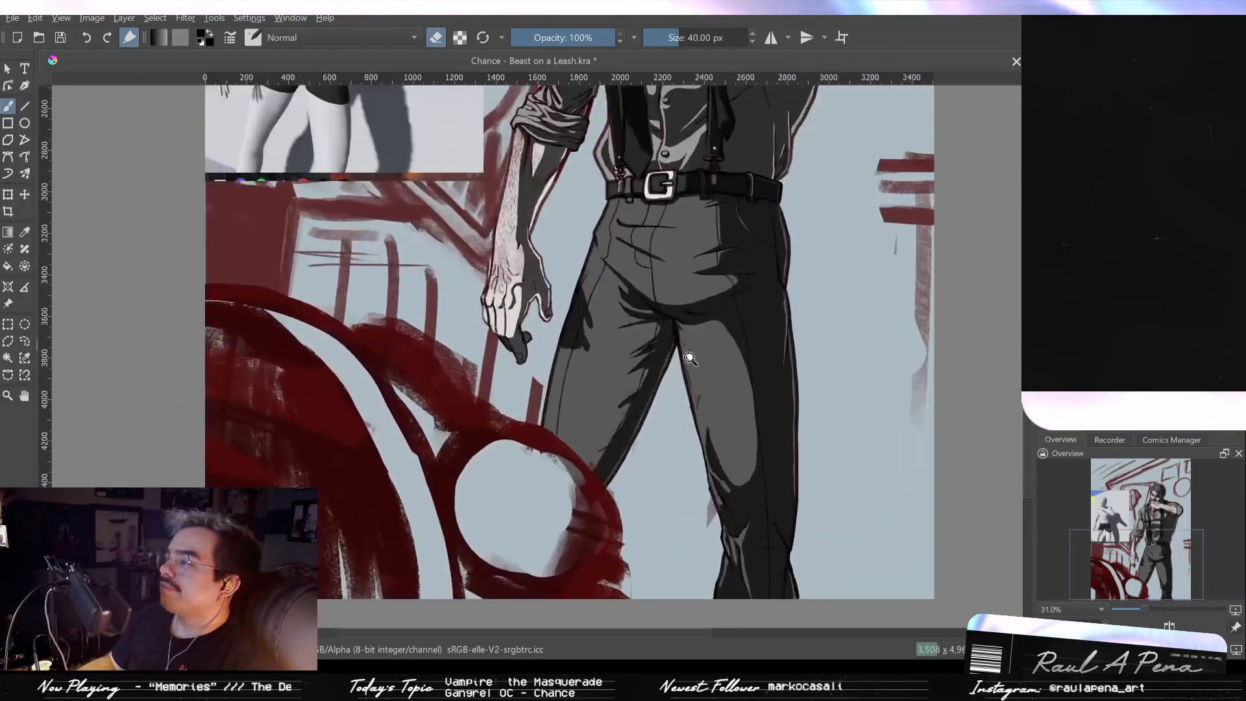
left_click_drag(684, 303, 705, 310)
key("ctrl+z")
key("6")
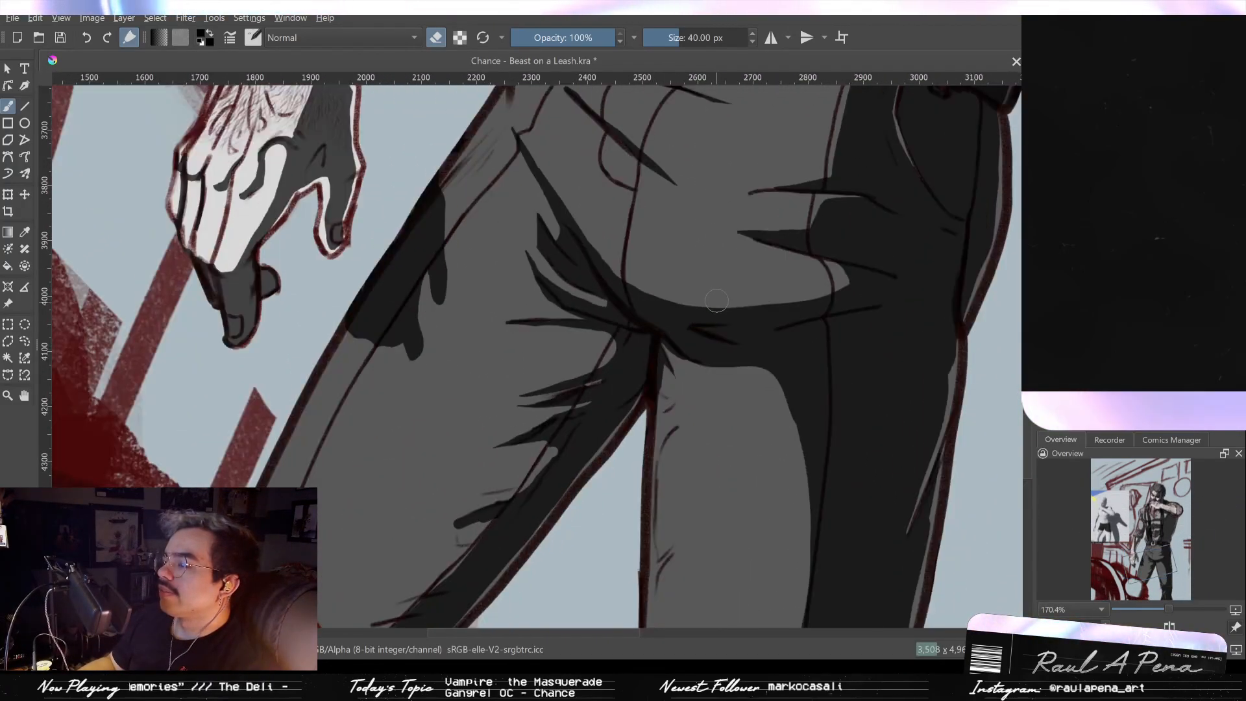
key("ctrl+z")
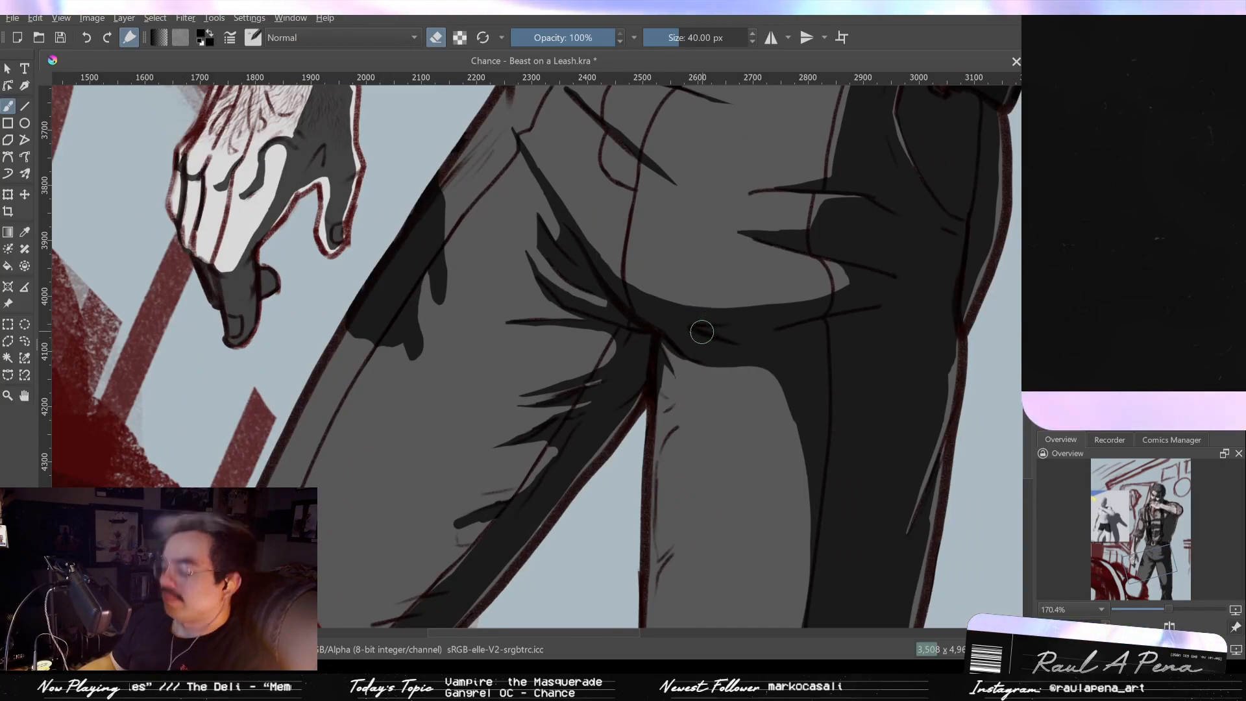
Step: Extend the dark crotch shadow down the inner thigh with small brush strokes of about 16 and 11 px
key("4")
key("6")
key("4")
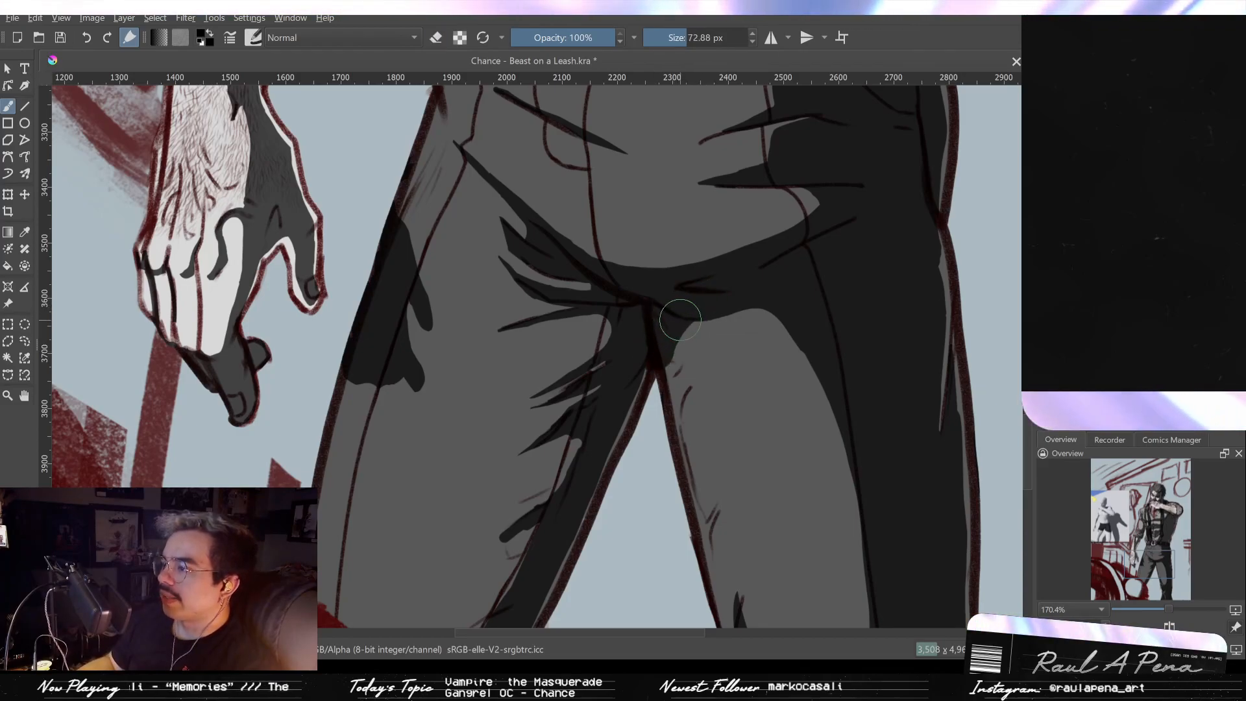
key("e")
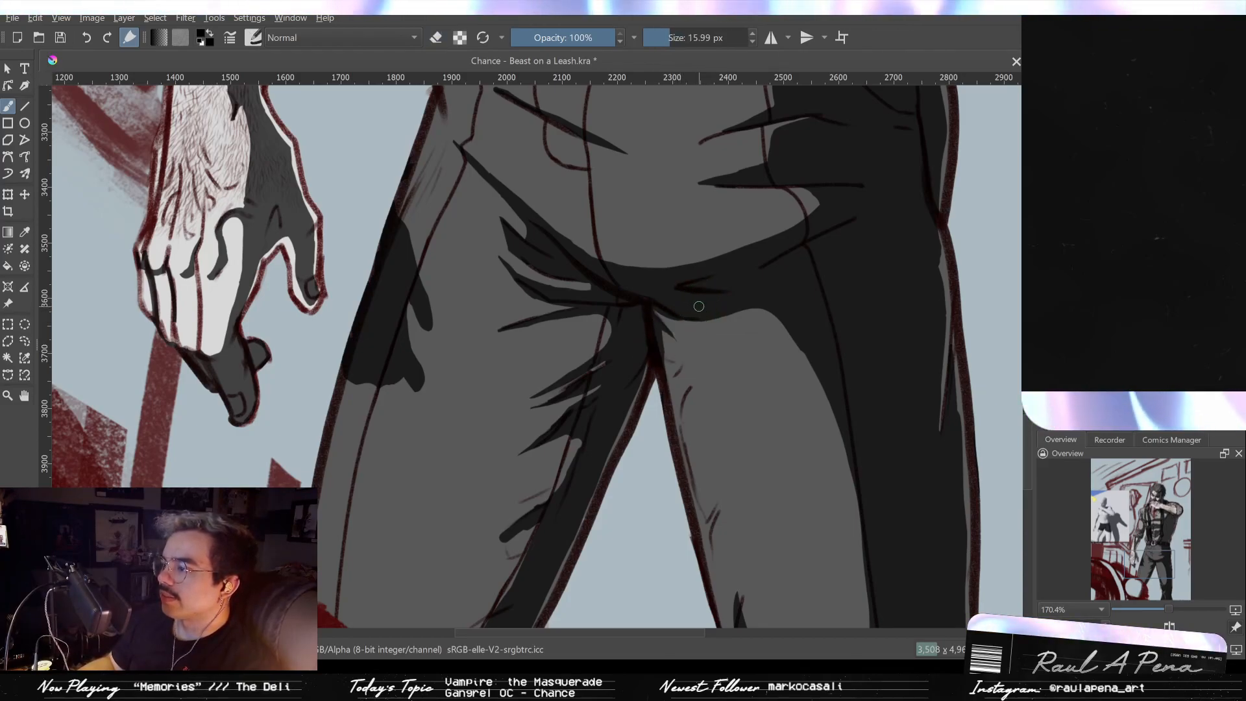
mouse_move(685, 308)
left_mouse_down()
mouse_move(663, 341)
mouse_move(667, 410)
left_mouse_up()
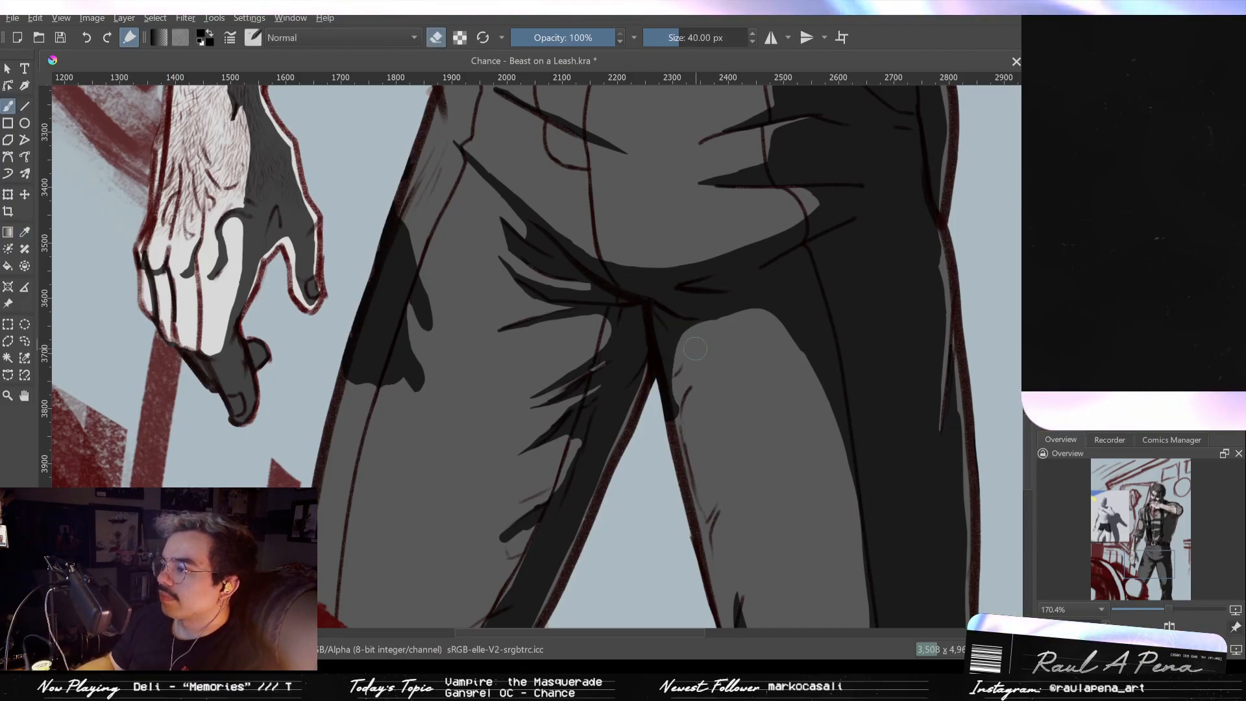
key("e")
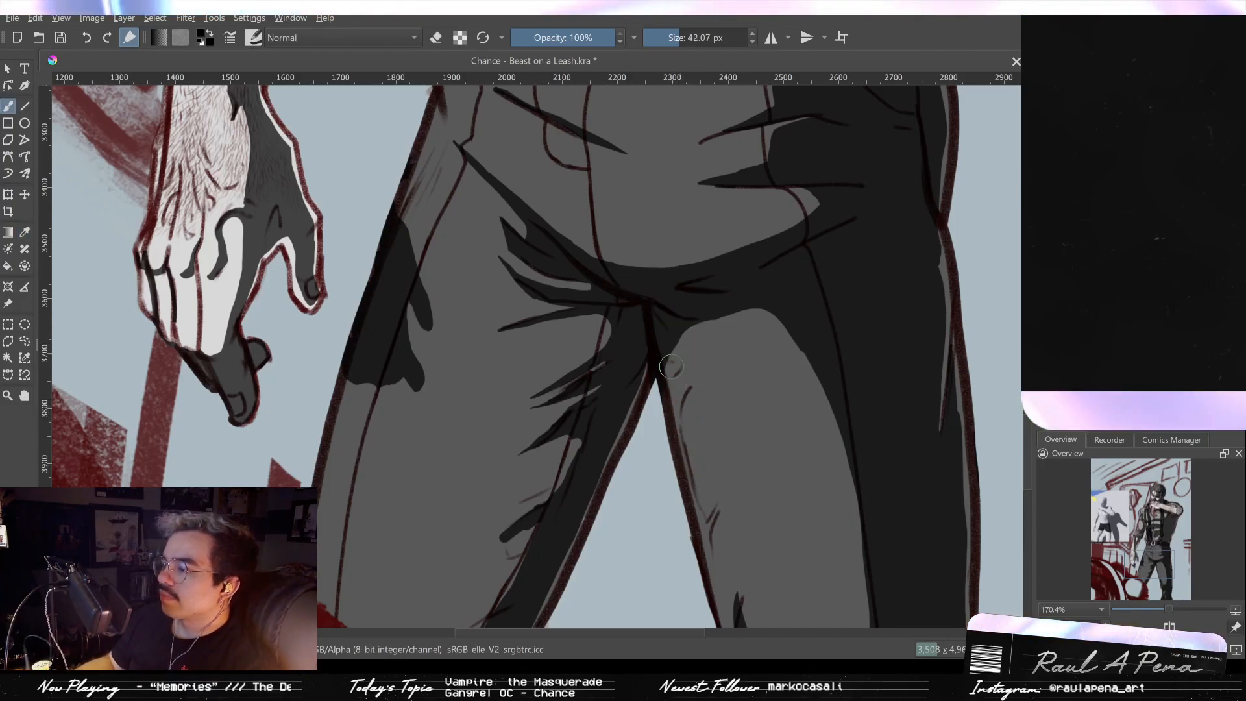
key("bracketleft")
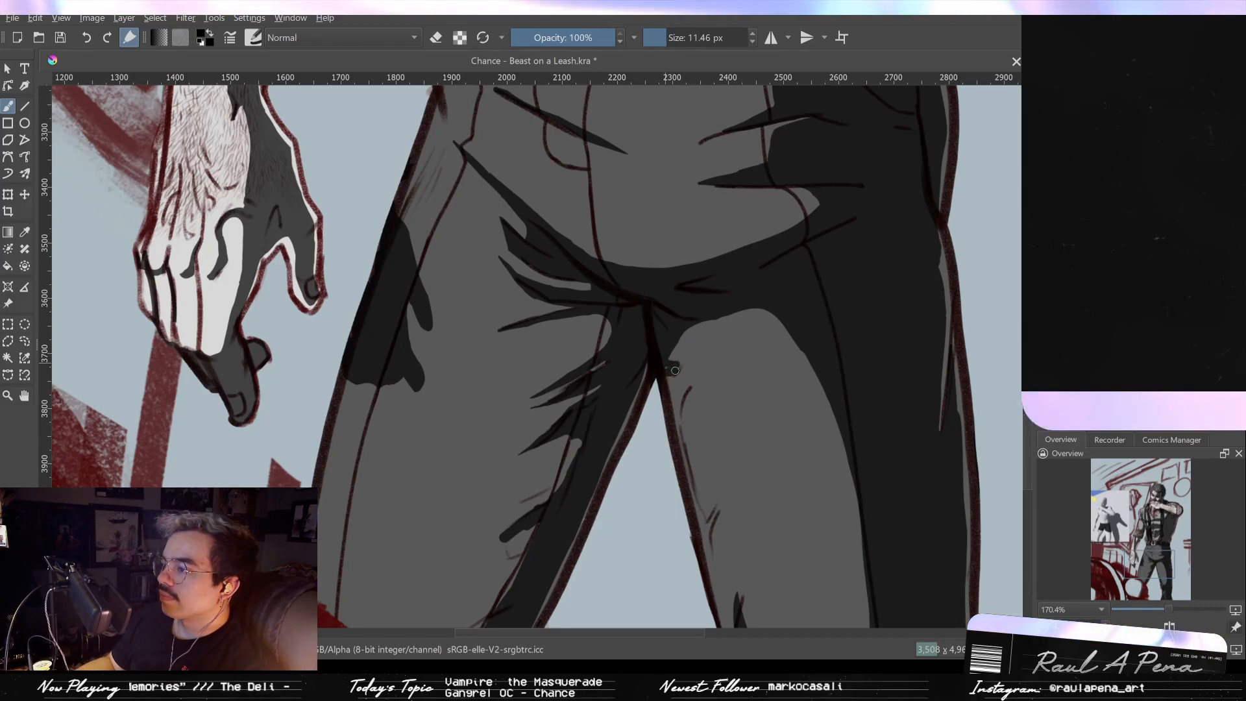
left_click_drag(670, 370, 684, 361)
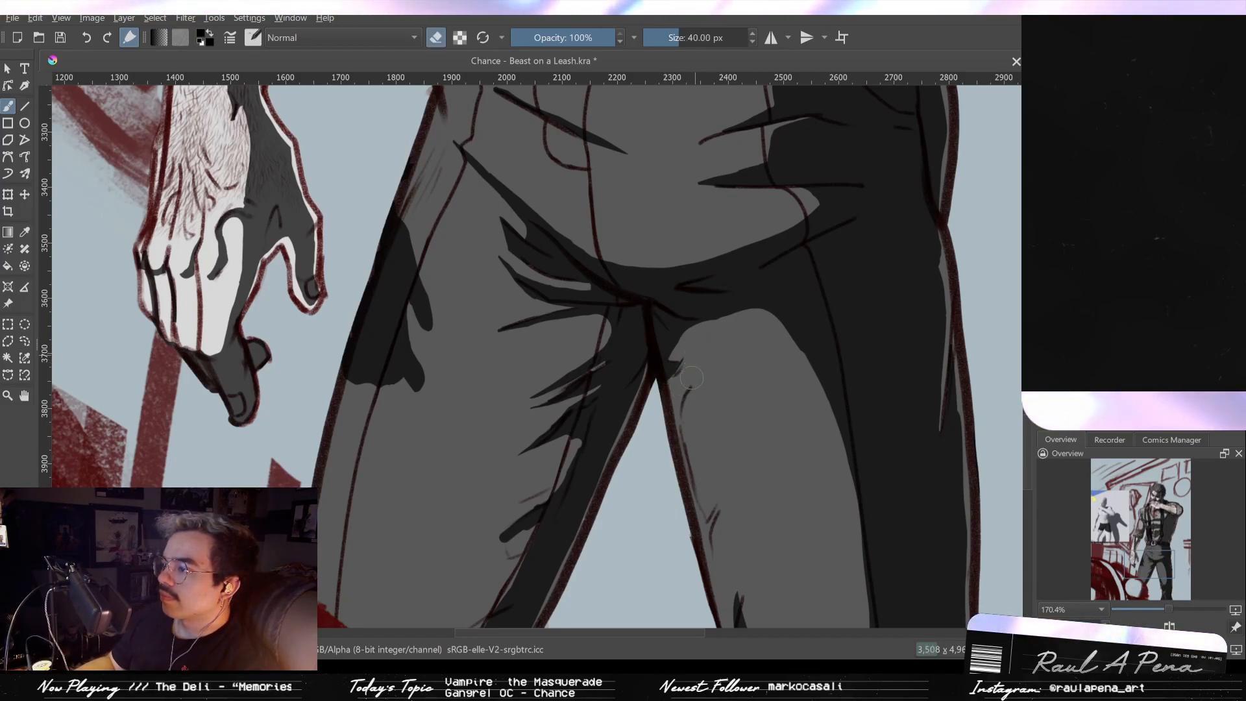
Step: Clean up the edge of the inner-thigh shadow below the crotch with a 40 px eraser
left_click_drag(692, 377, 701, 406)
left_click_drag(697, 360, 698, 344)
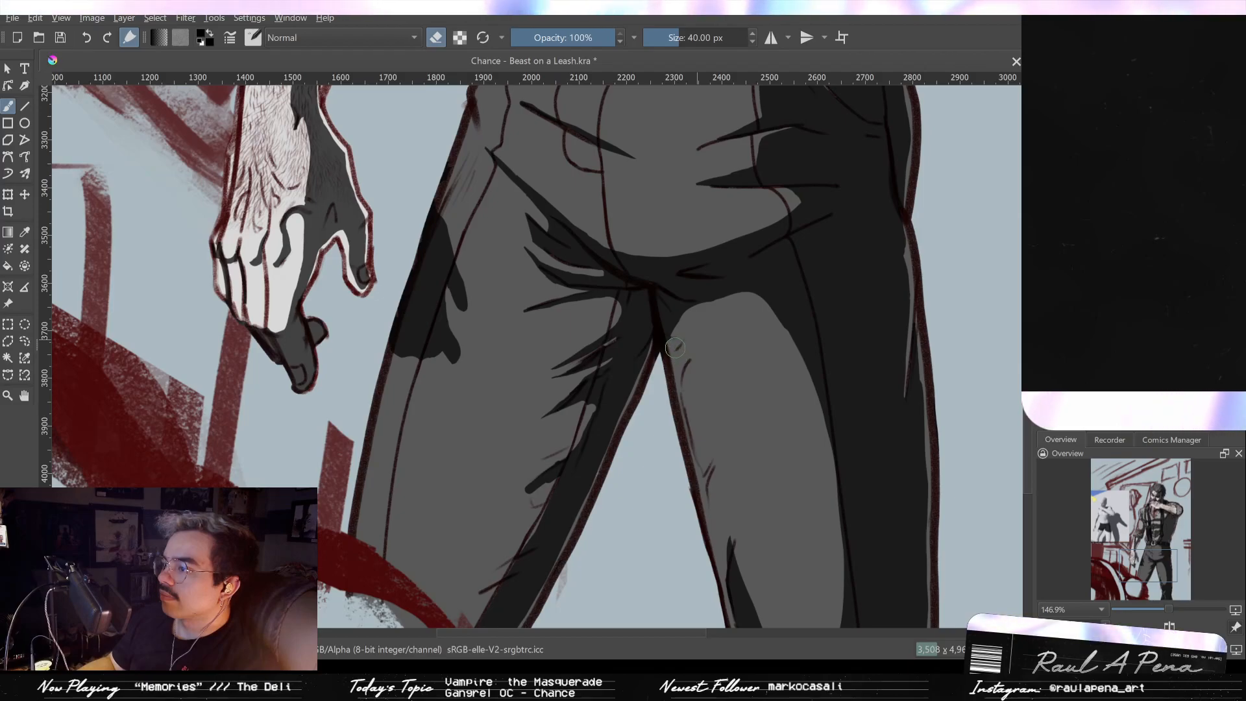
key("e")
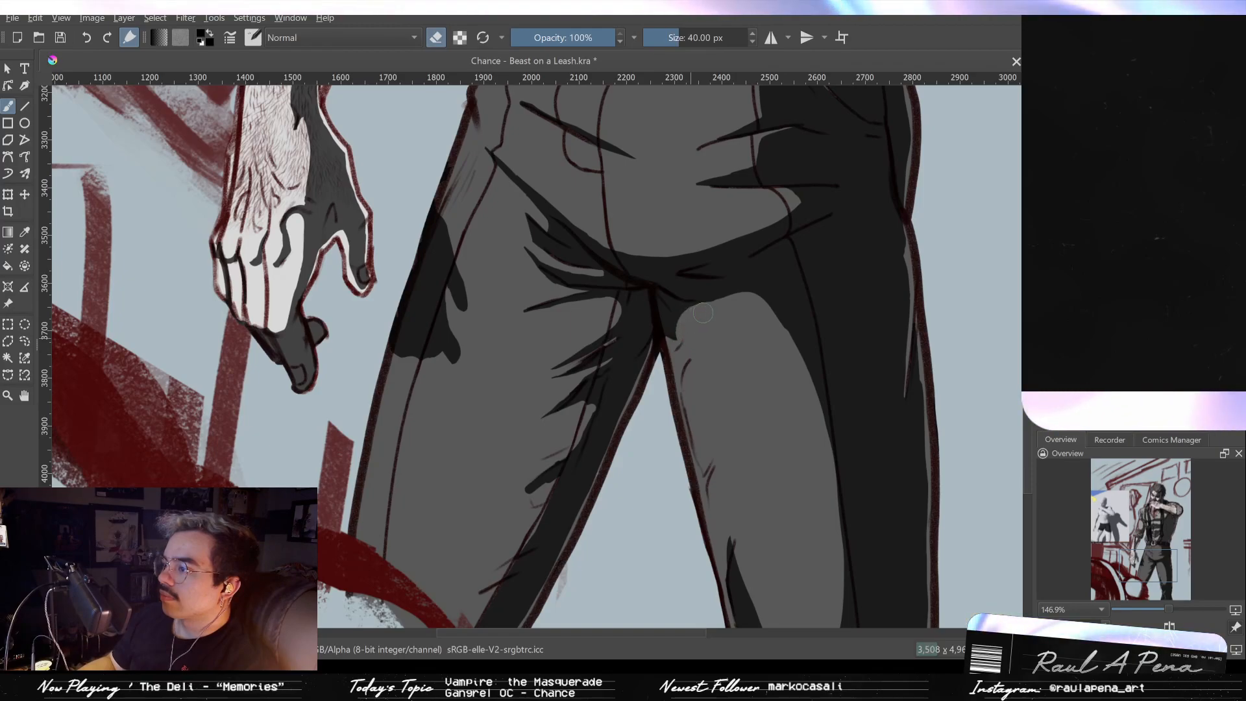
left_click_drag(722, 318, 726, 518)
left_click_drag(705, 385, 673, 461)
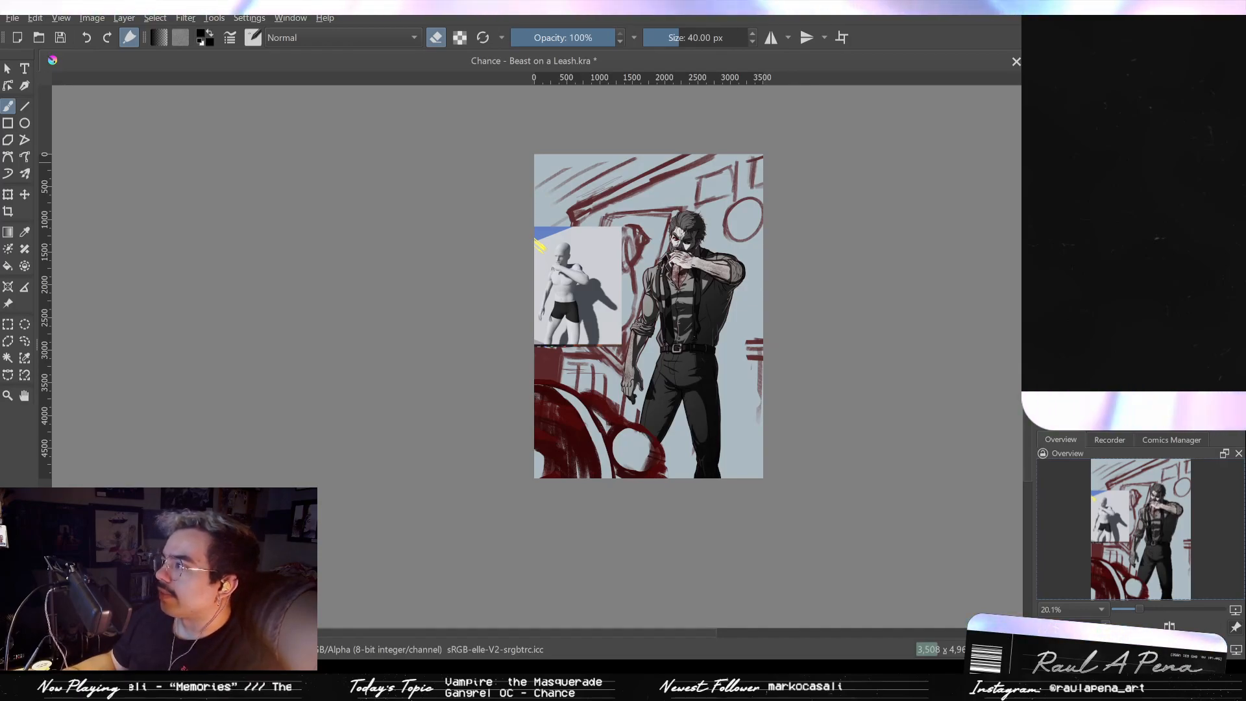
Step: Carve into the lowered forearm's shadow below the rolled sleeve with a 40 px eraser and undo the last stroke
left_click_drag(714, 422, 741, 320)
key("2")
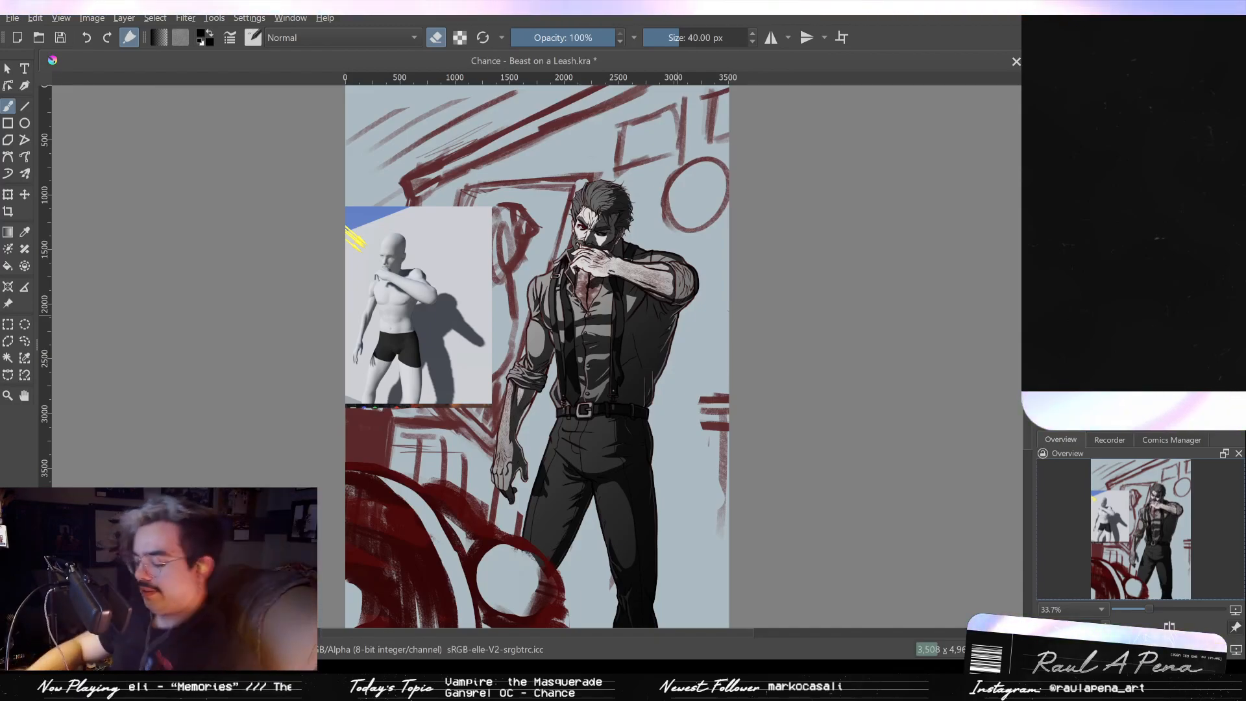
left_click_drag(404, 381, 607, 363)
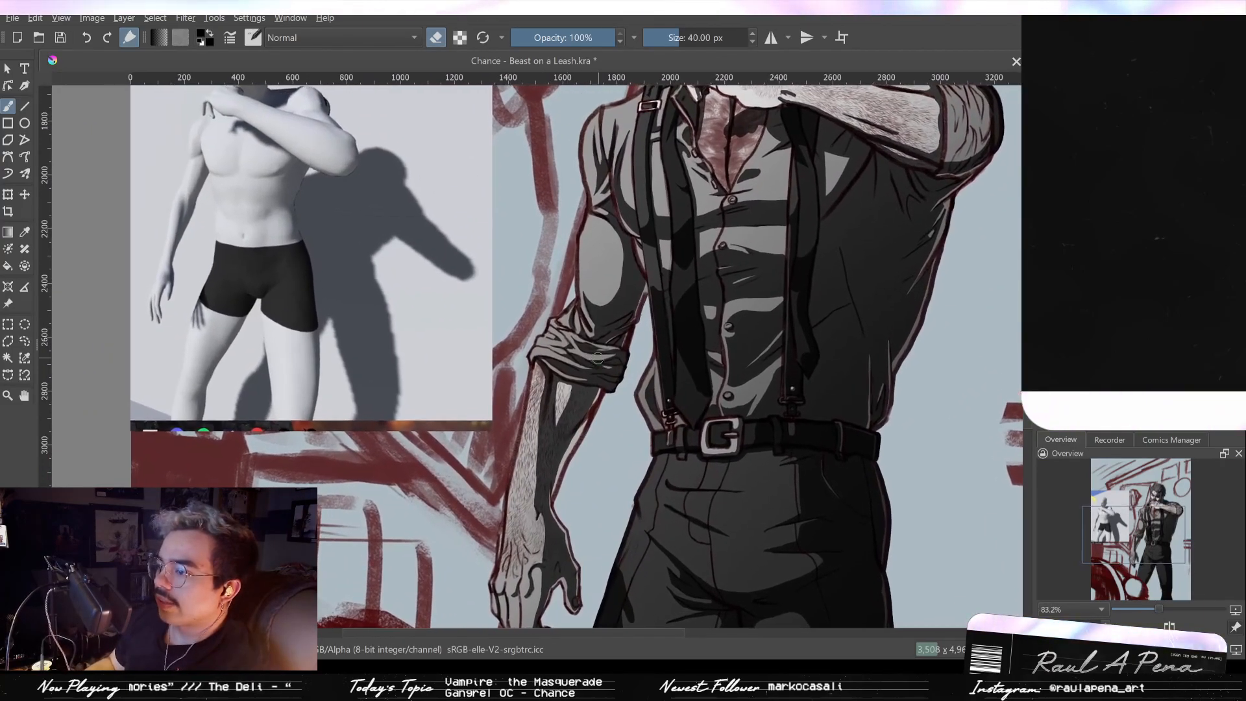
mouse_move(530, 497)
left_mouse_down()
mouse_move(537, 437)
mouse_move(539, 466)
left_mouse_up()
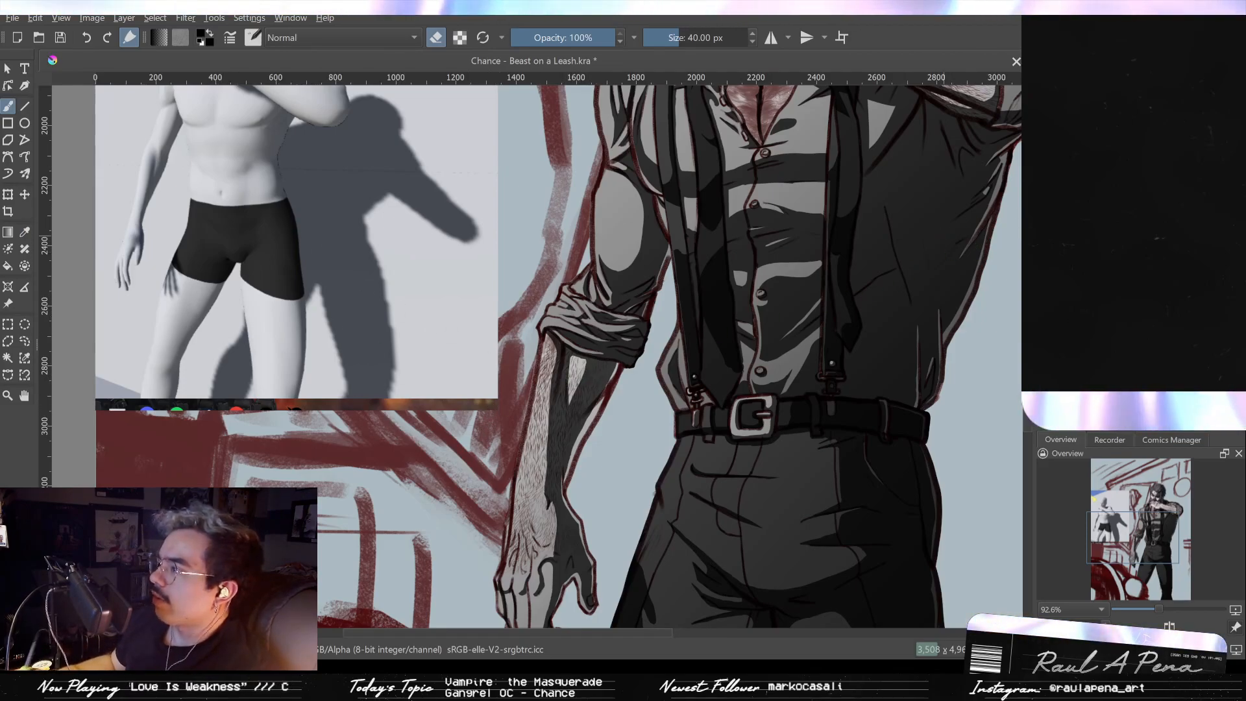
left_click_drag(567, 378, 549, 460)
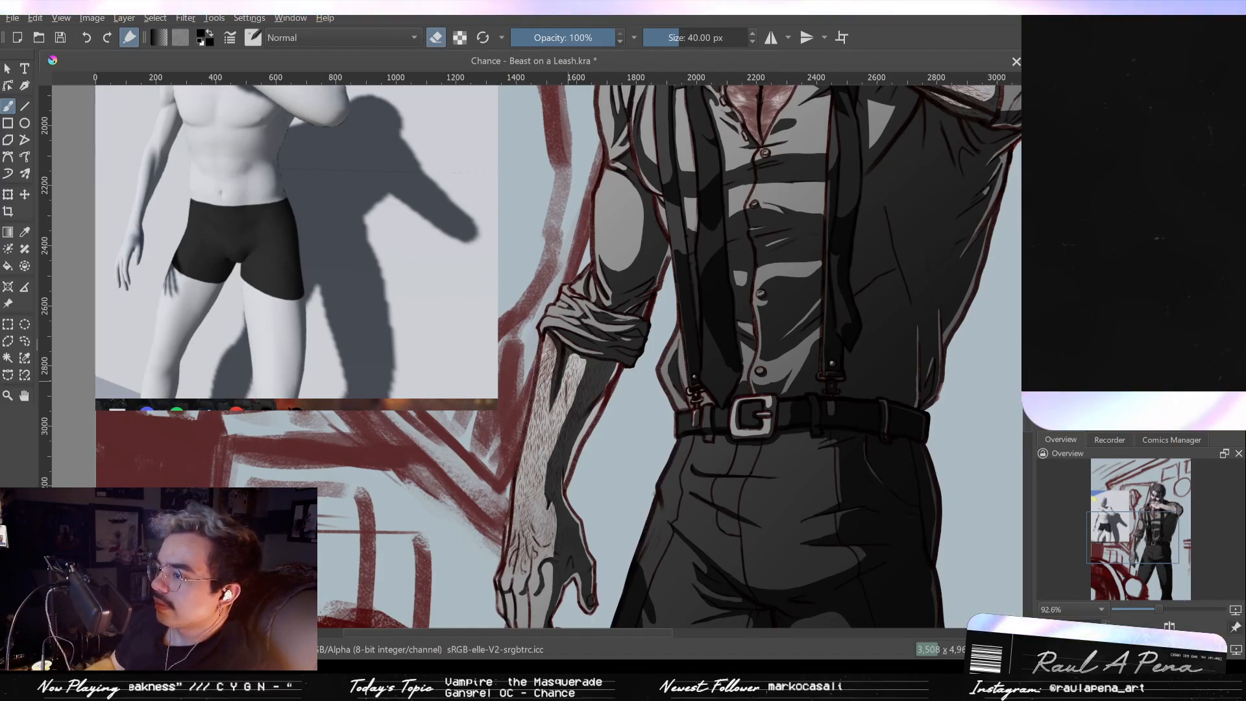
key("ctrl+z")
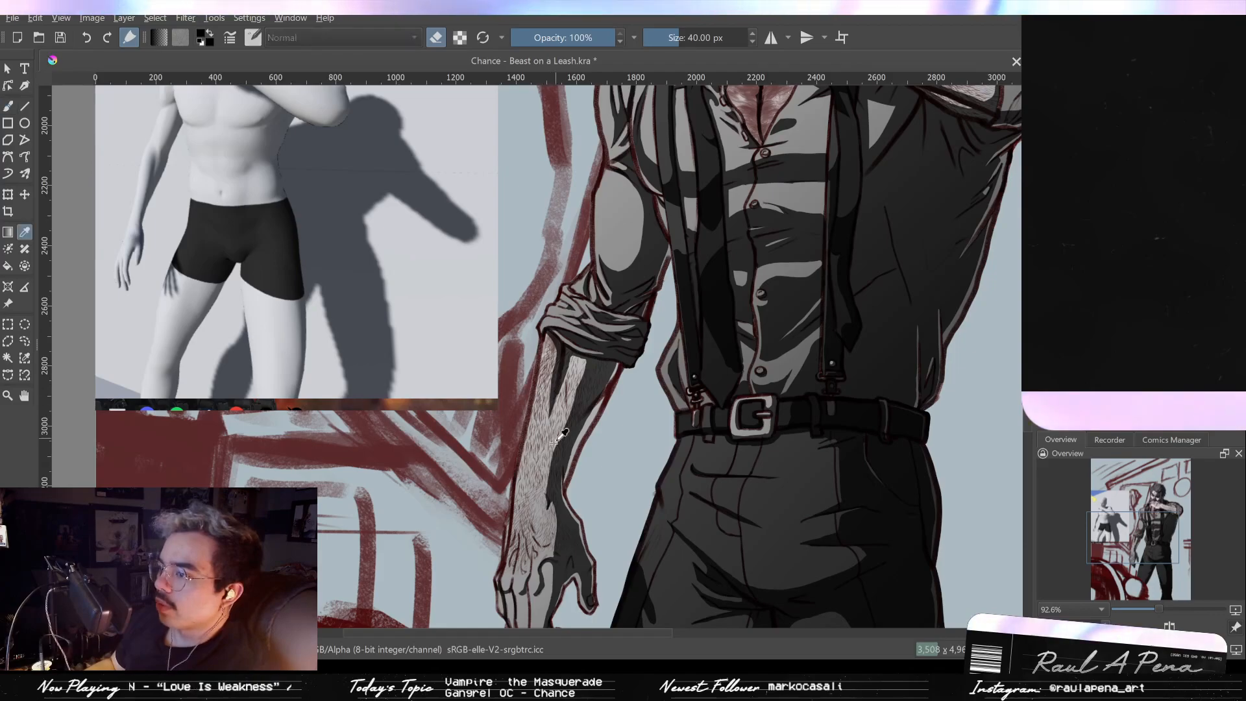
Step: Refine the lowered forearm's shadow below the rolled sleeve with brush strokes of about 11, 34 and 26 px
key("e")
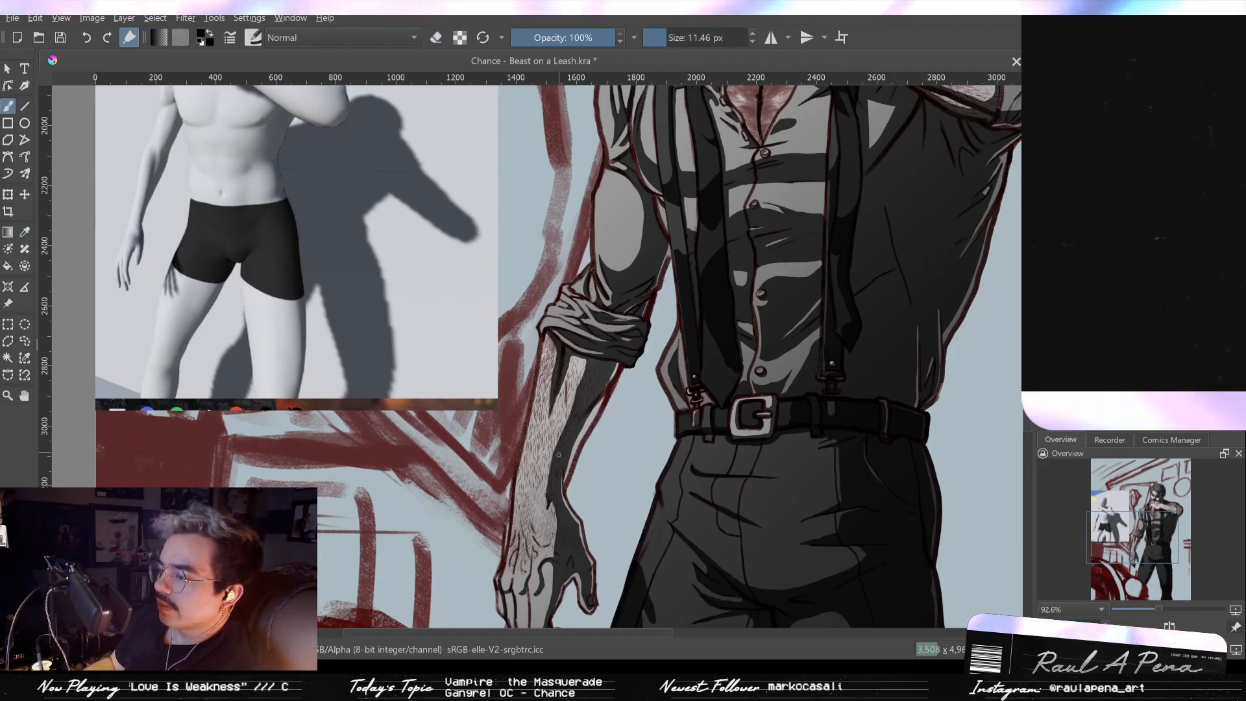
left_click_drag(555, 472, 576, 409)
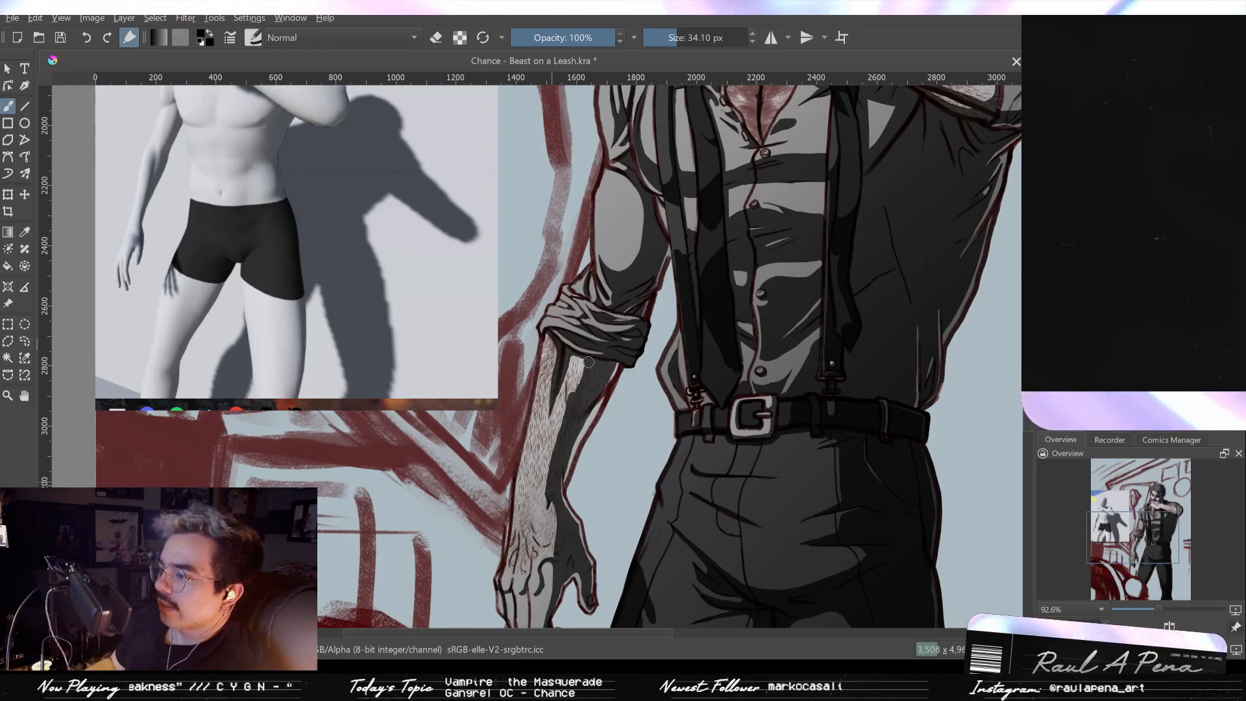
left_click_drag(589, 362, 575, 391)
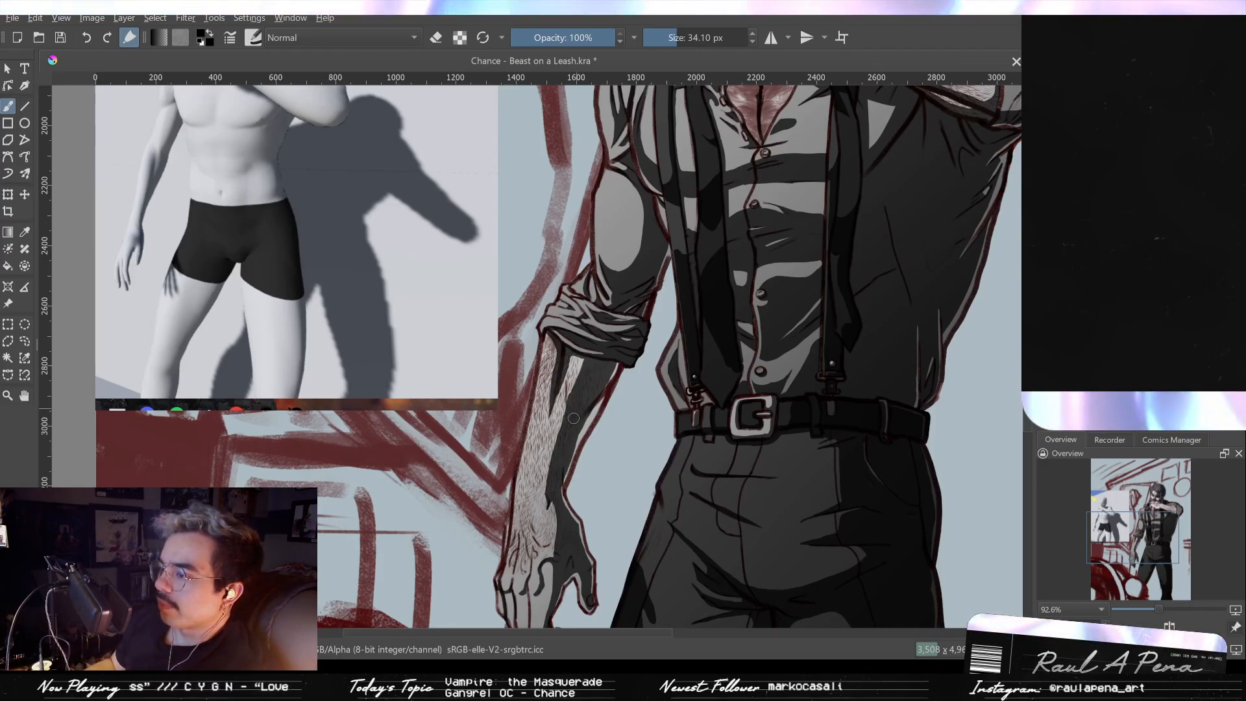
left_click_drag(562, 451, 580, 390)
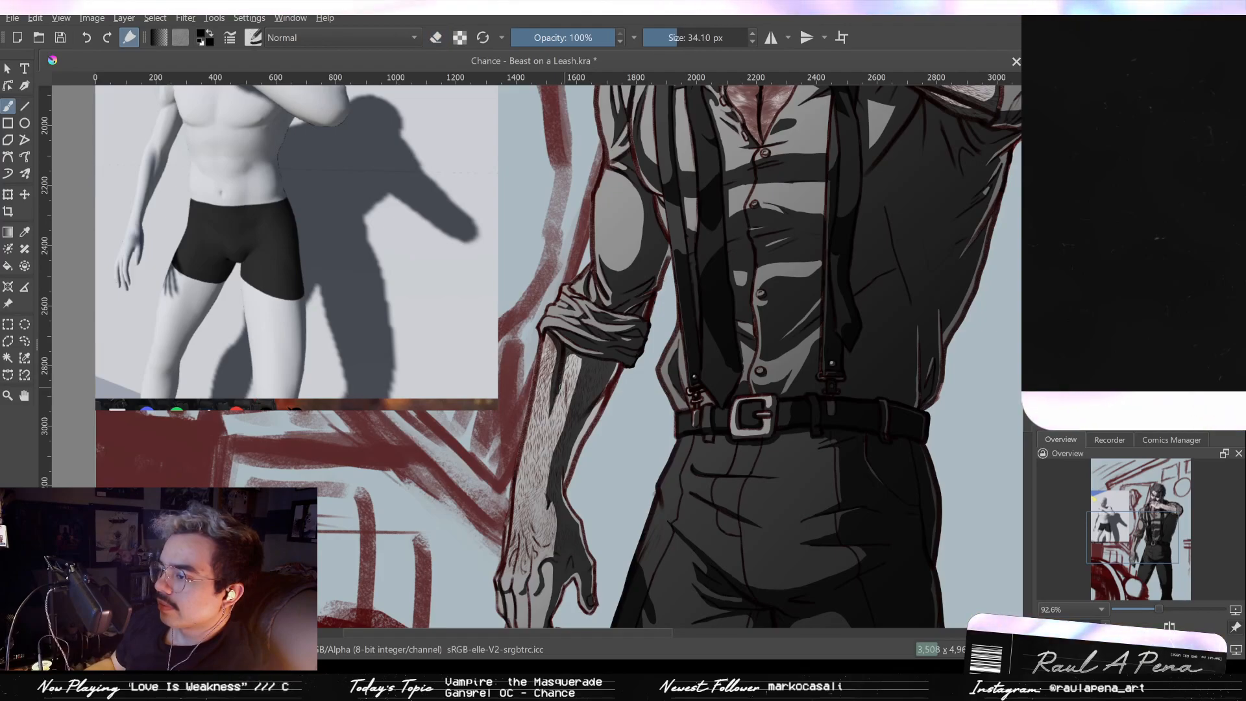
key("e")
left_click_drag(577, 353, 579, 357)
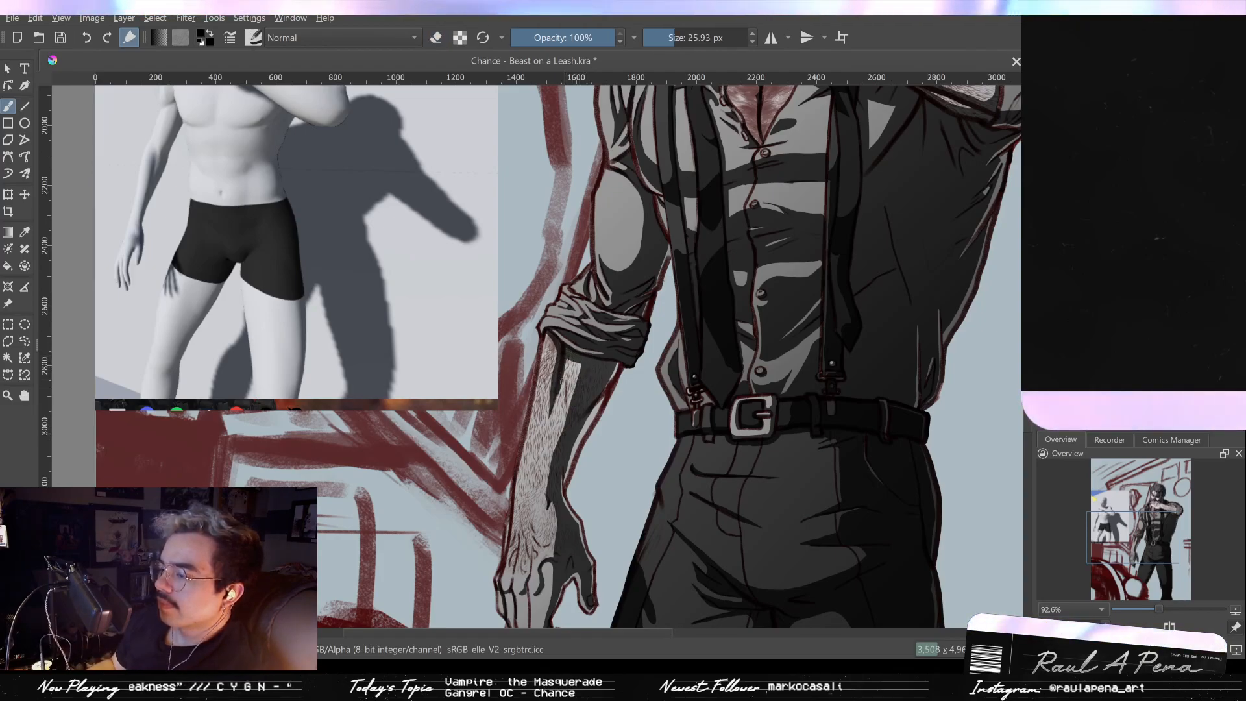
left_click_drag(563, 372, 563, 342)
mouse_move(554, 419)
left_mouse_down()
mouse_move(546, 449)
mouse_move(551, 435)
left_mouse_up()
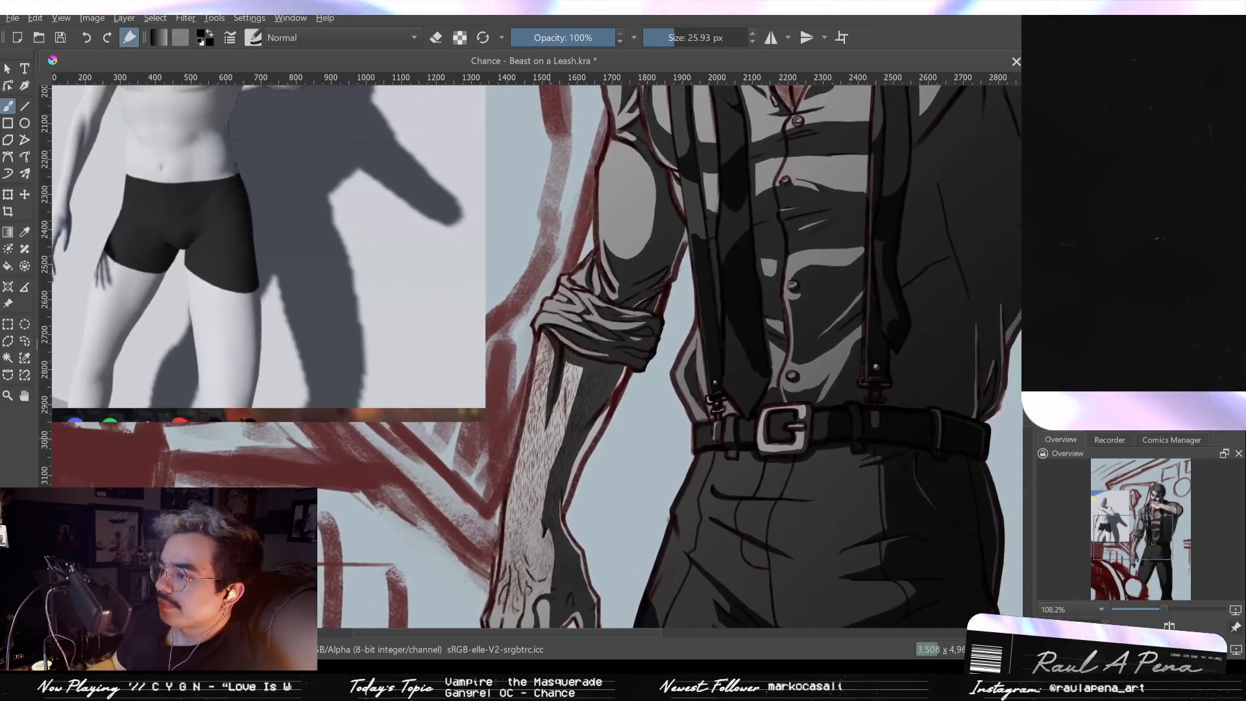
Step: Clean up the shadow edge along the lowered forearm down to the wrist with a 40 px eraser
key("e")
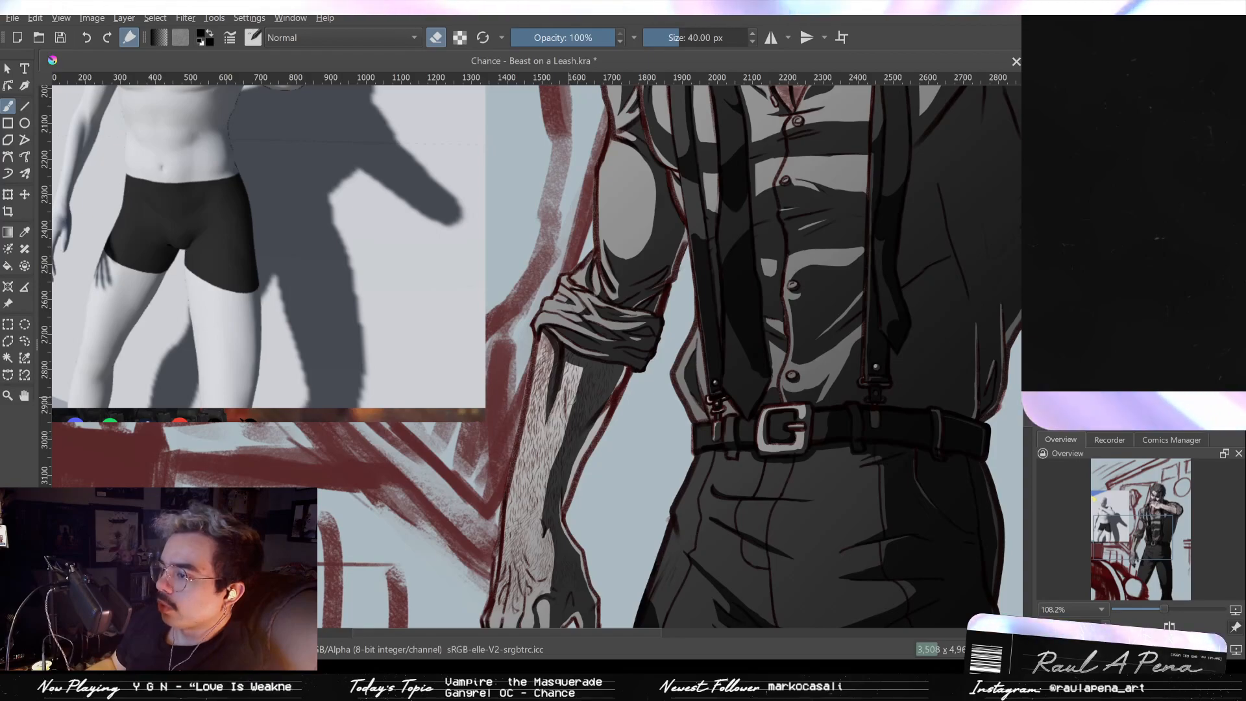
mouse_move(555, 429)
left_mouse_down()
mouse_move(546, 485)
mouse_move(568, 414)
mouse_move(558, 620)
left_mouse_up()
mouse_move(549, 438)
left_mouse_down()
mouse_move(552, 388)
mouse_move(484, 368)
left_mouse_up()
left_click_drag(560, 485, 558, 445)
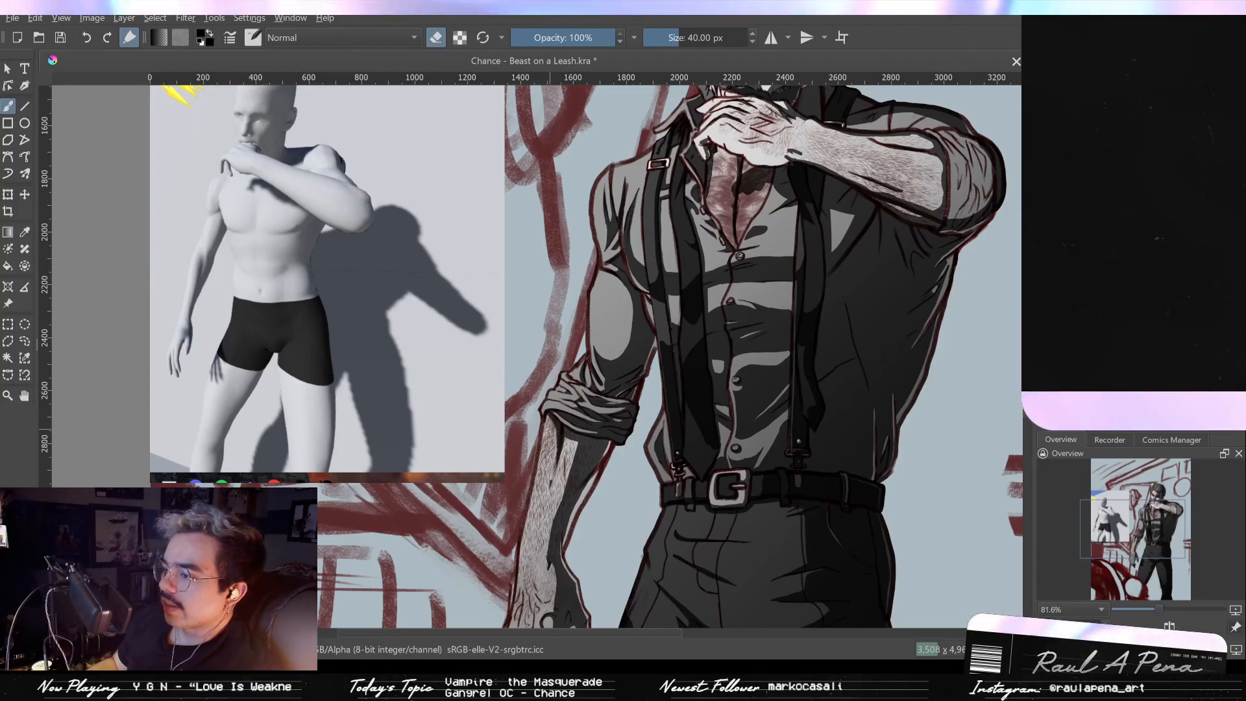
left_click_drag(558, 452, 557, 481)
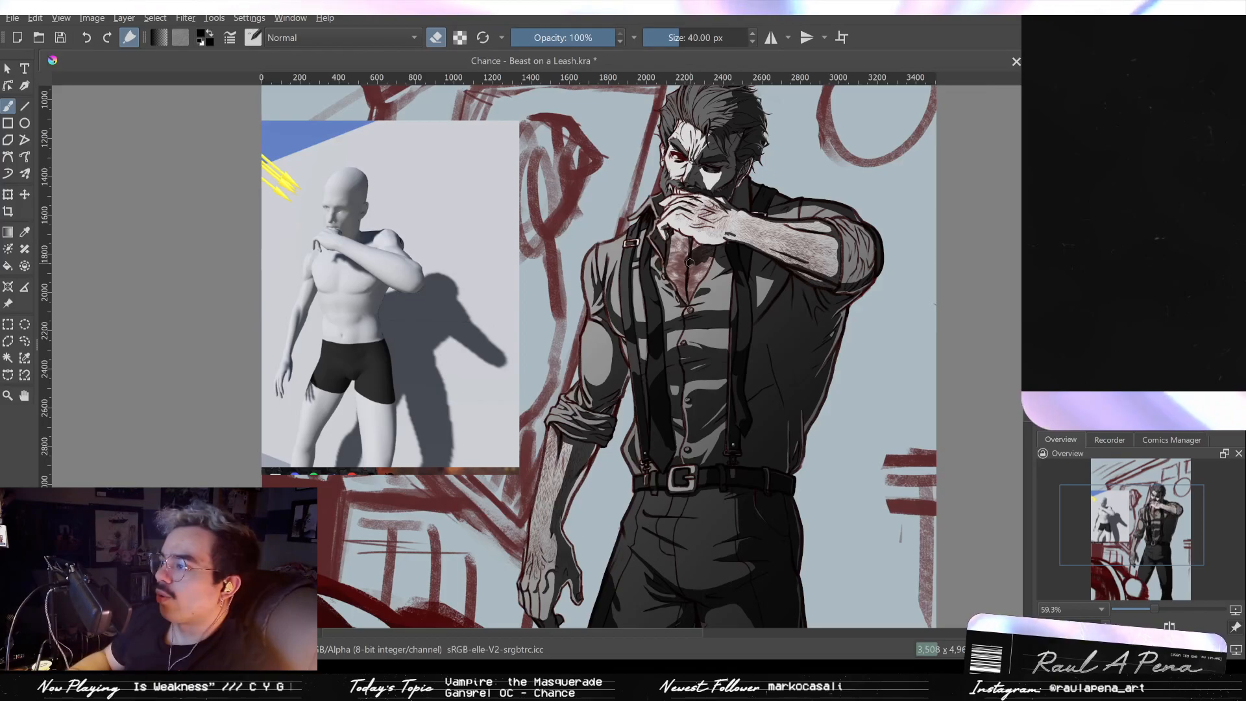
Step: Paint a small dark crease on the underside of the raised wrist and trim it with a small eraser
mouse_move(739, 247)
left_mouse_down()
mouse_move(737, 186)
mouse_move(727, 254)
mouse_move(737, 252)
mouse_move(723, 255)
mouse_move(728, 242)
left_mouse_up()
key("p")
key("b")
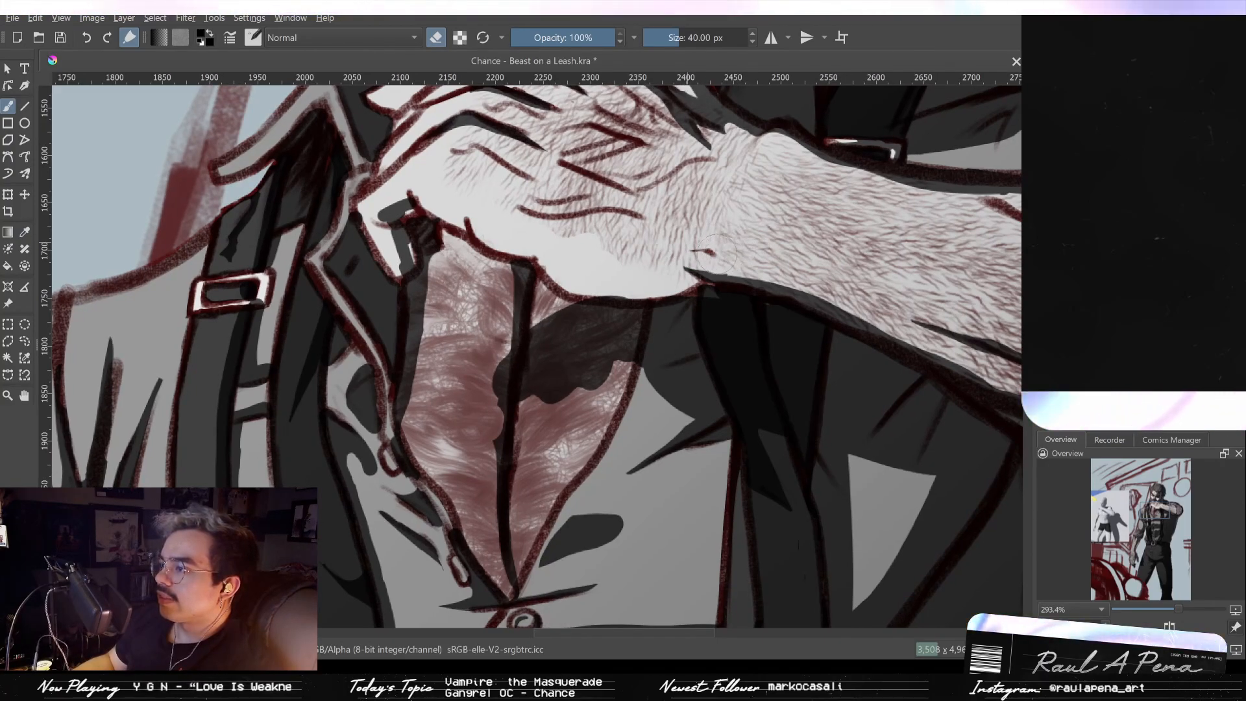
left_click_drag(715, 249, 727, 262)
key("e")
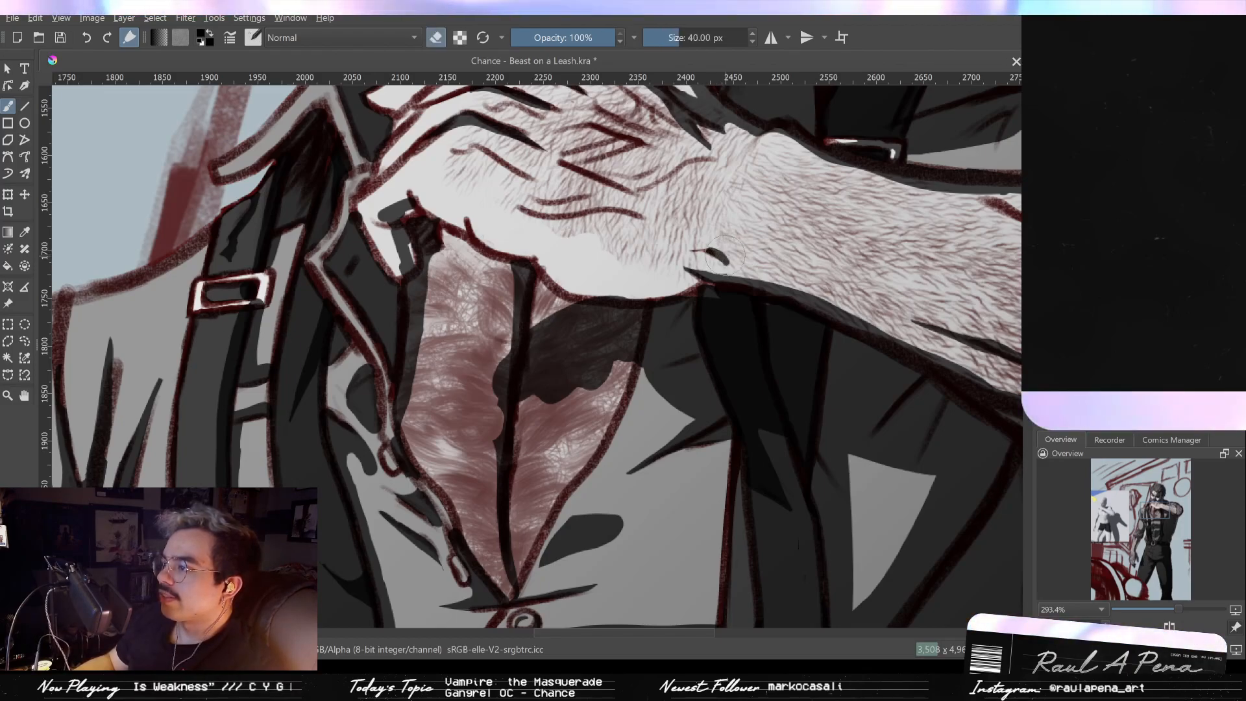
left_click_drag(716, 269, 701, 259)
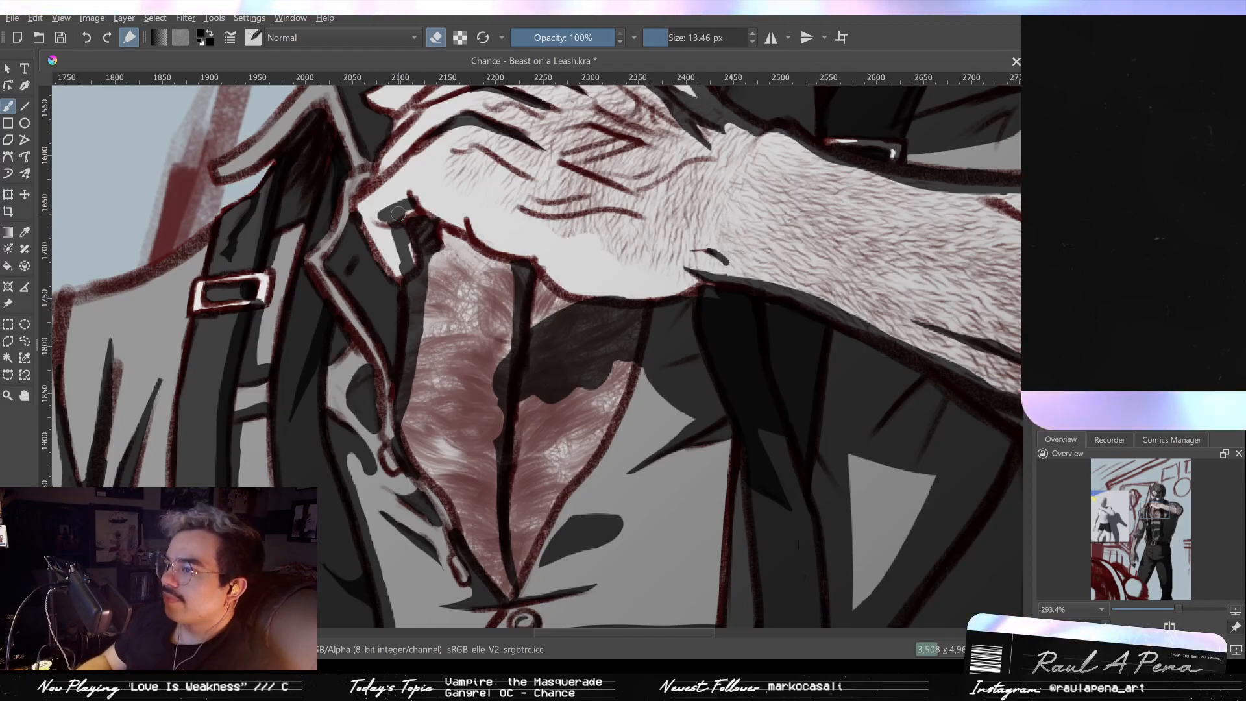
Step: Fill and tidy the dark shadow beside the raised hand's fingertip and along the collar with a 13 px brush and eraser
left_click_drag(380, 218, 414, 199)
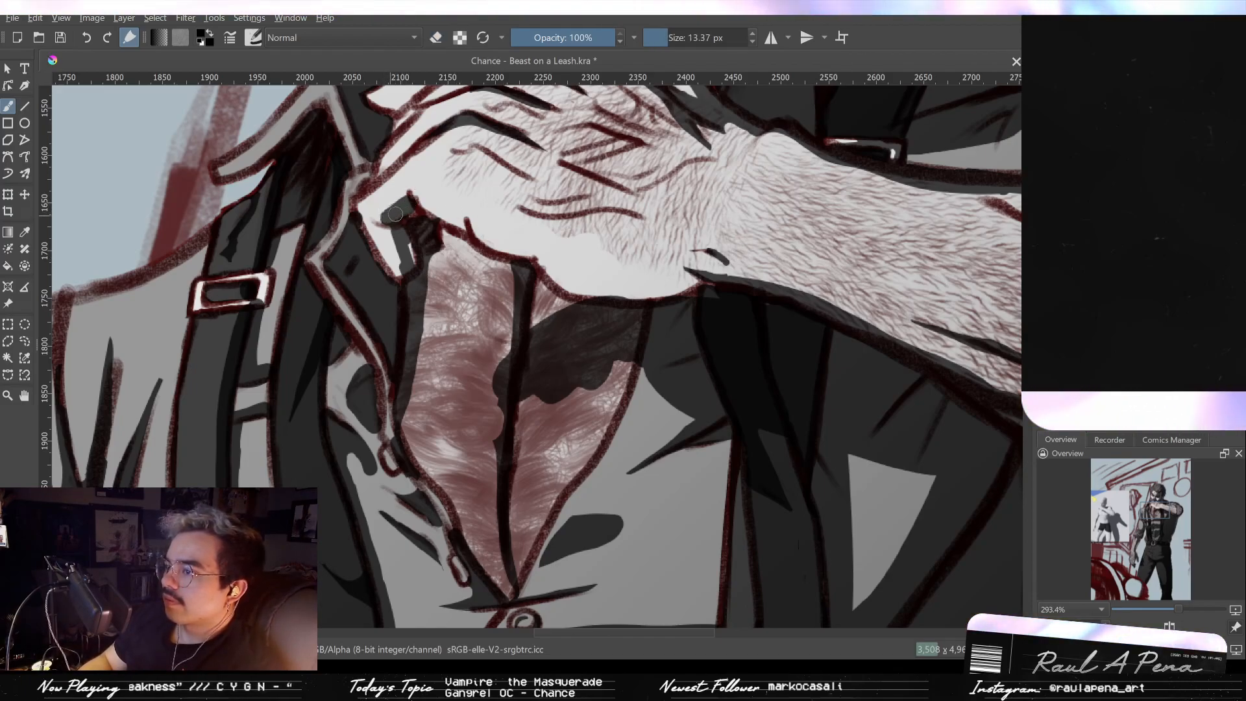
key("e")
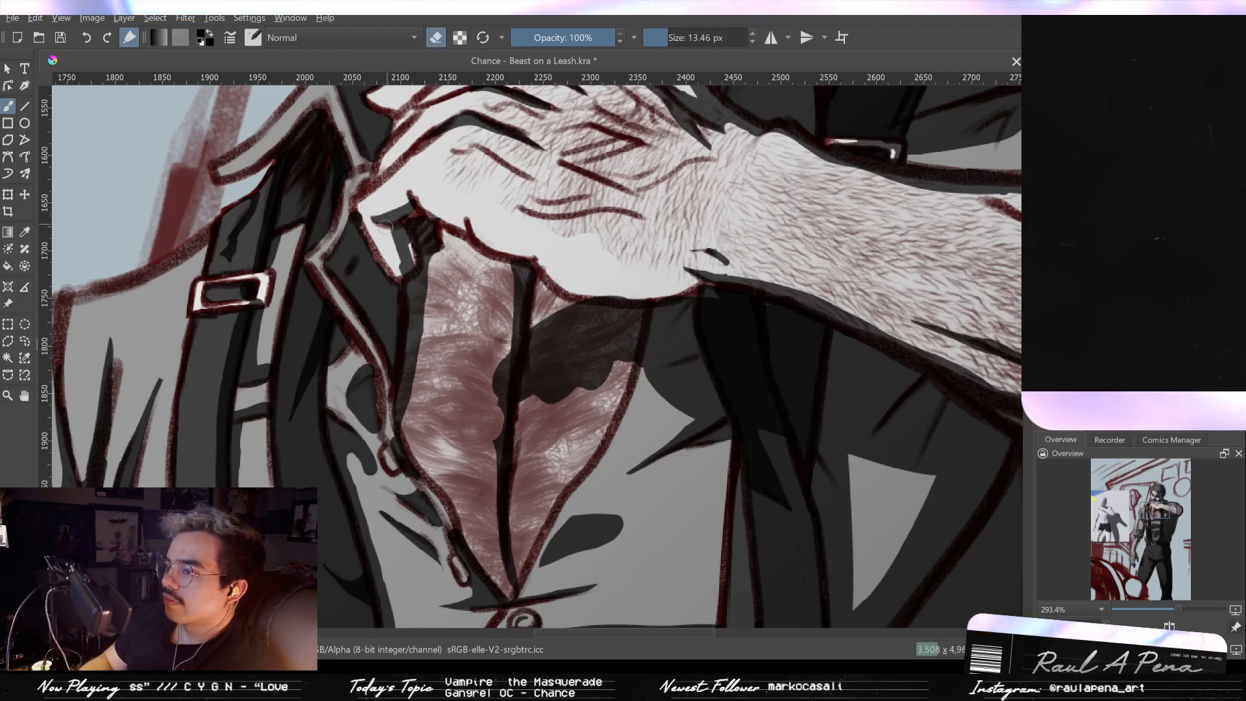
key("e")
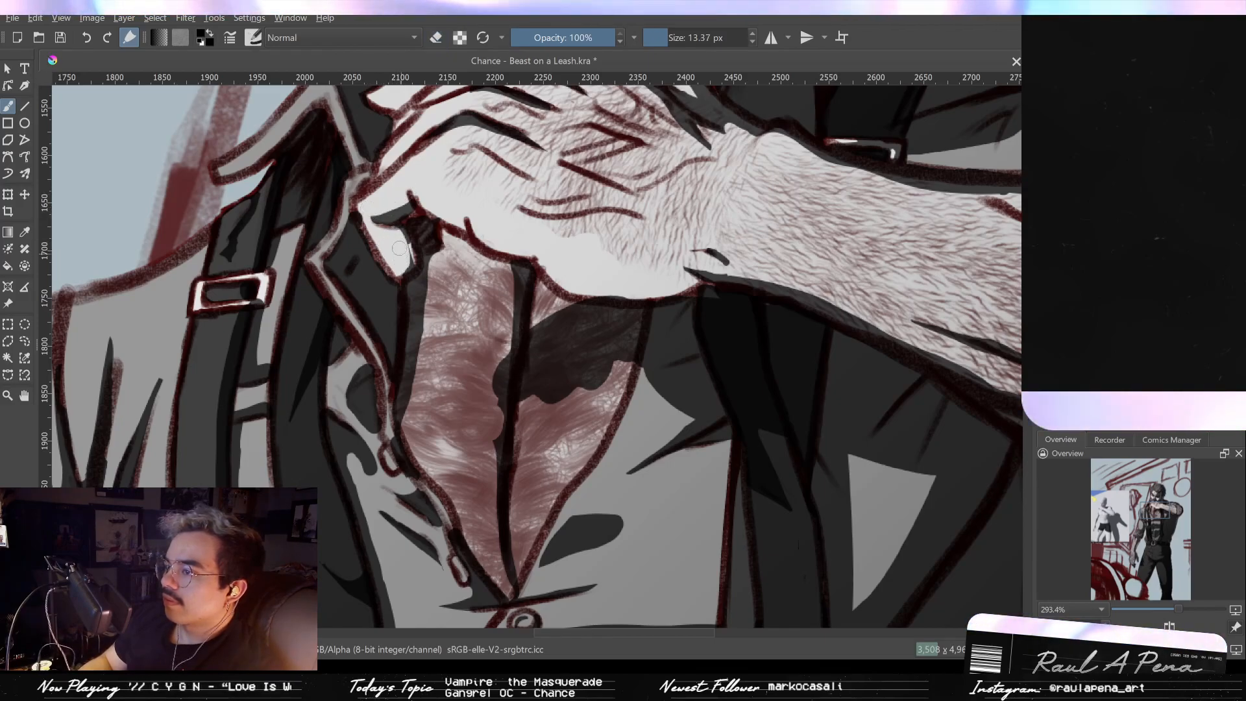
mouse_move(396, 235)
left_mouse_down()
mouse_move(407, 267)
mouse_move(392, 226)
mouse_move(402, 237)
mouse_move(407, 267)
mouse_move(384, 237)
mouse_move(396, 269)
mouse_move(377, 219)
mouse_move(405, 267)
mouse_move(430, 415)
left_mouse_up()
key("e")
left_click_drag(380, 323, 459, 405)
left_click_drag(328, 323, 429, 284)
Step: Refine the shadows along the raised forearm and shoulder, using the eraser and a 21.74 px brush
left_click_drag(593, 279, 601, 279)
mouse_move(830, 304)
left_mouse_down()
mouse_move(631, 306)
mouse_move(675, 224)
left_mouse_up()
key("e")
mouse_move(808, 292)
left_mouse_down()
mouse_move(781, 392)
mouse_move(725, 260)
mouse_move(701, 261)
left_mouse_up()
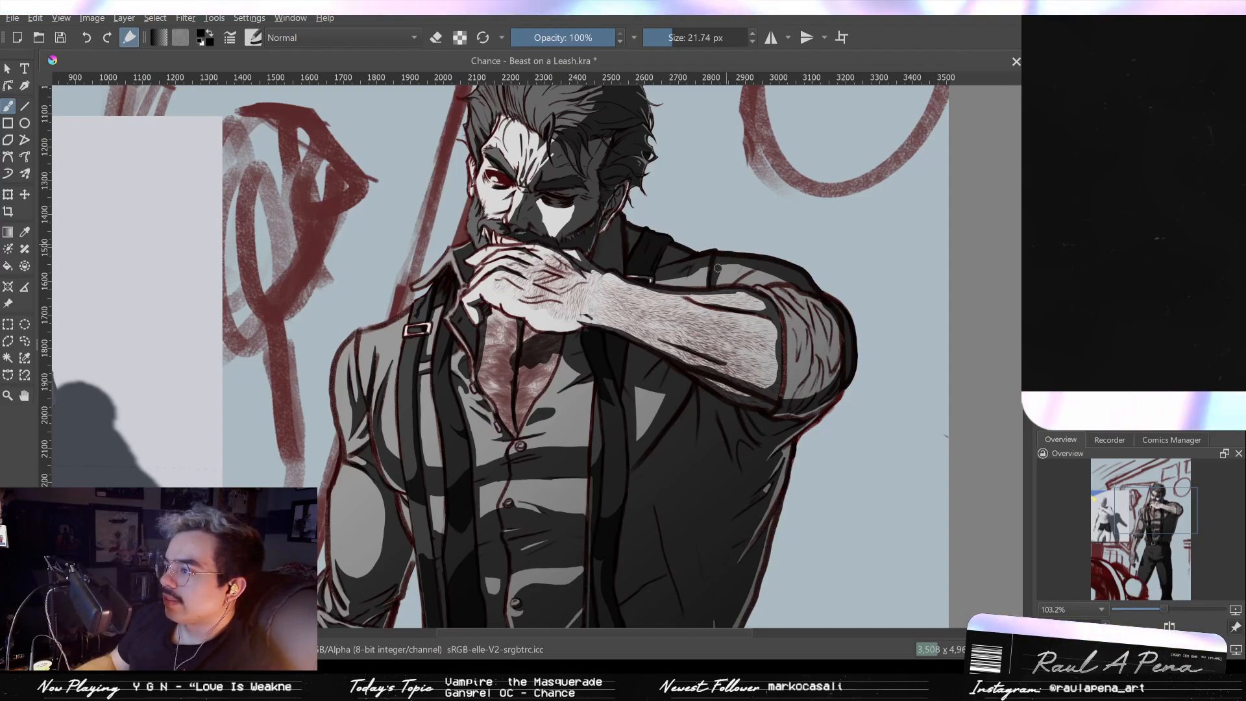
mouse_move(723, 256)
left_mouse_down()
mouse_move(662, 389)
mouse_move(724, 262)
left_mouse_up()
Step: Examine the figure's shading from the torso to the legs against the 3D pose reference
left_click_drag(802, 272, 813, 239)
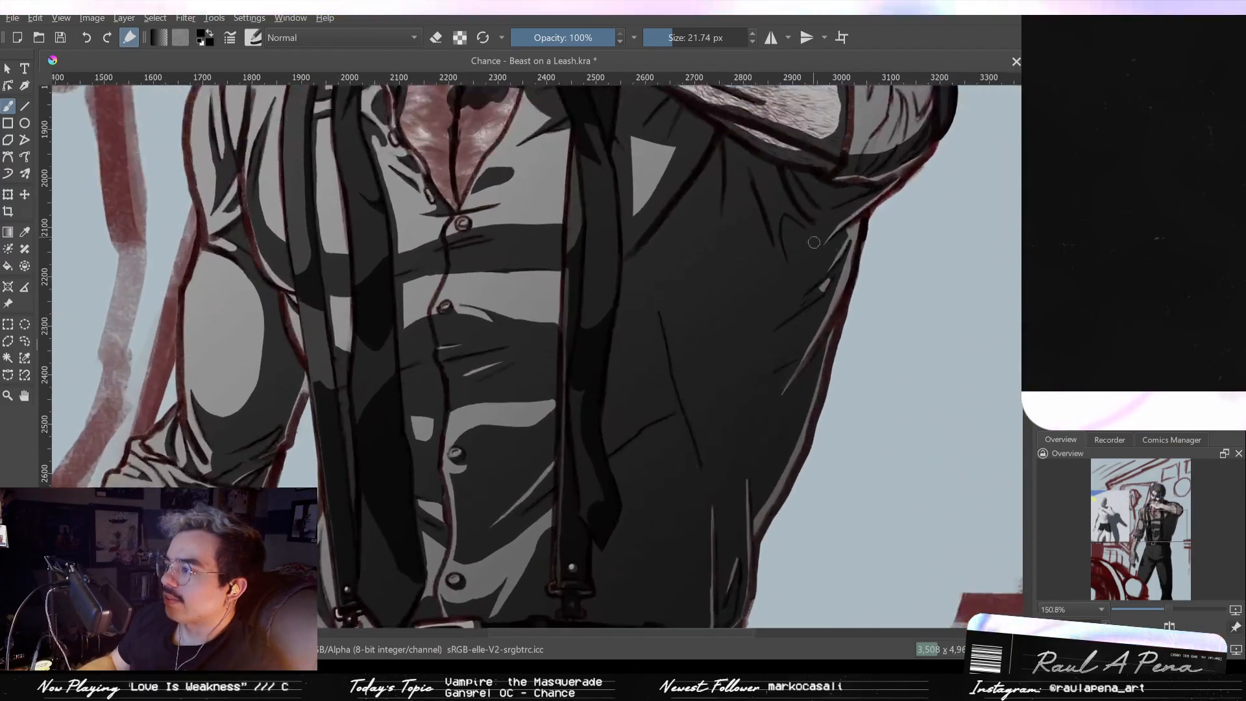
left_click_drag(815, 294, 717, 347)
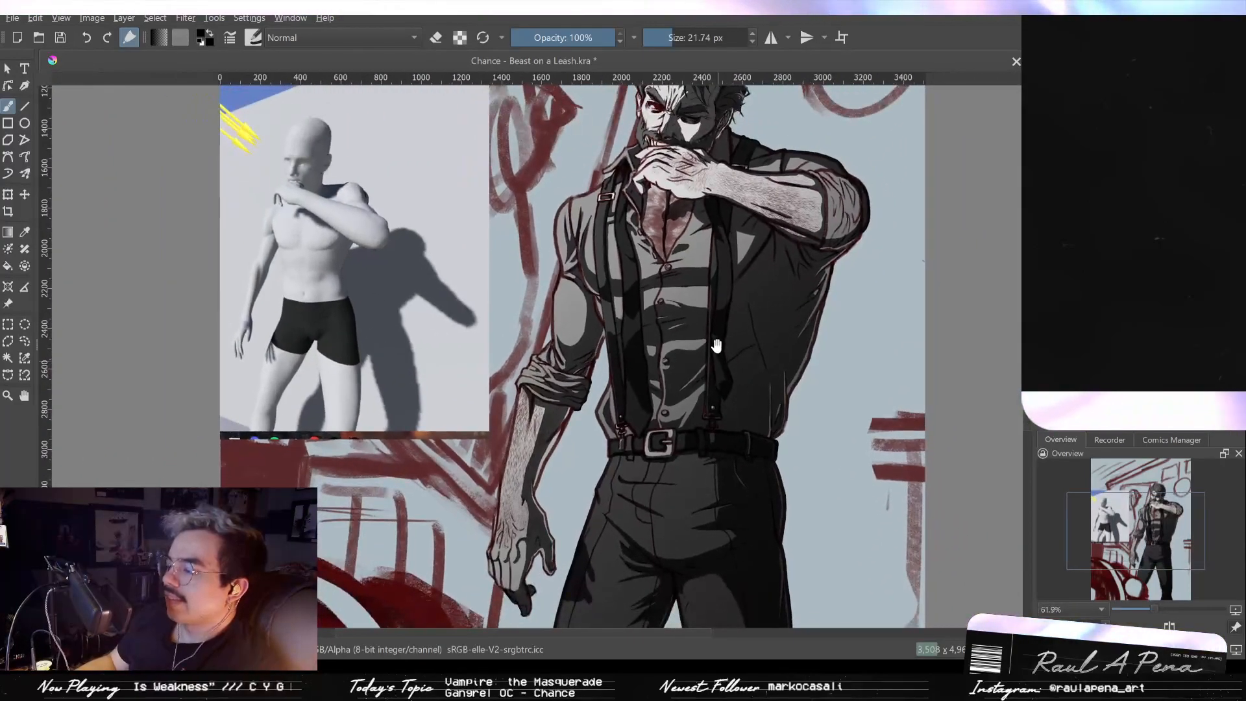
mouse_move(603, 427)
left_mouse_down()
mouse_move(639, 259)
mouse_move(620, 431)
left_mouse_up()
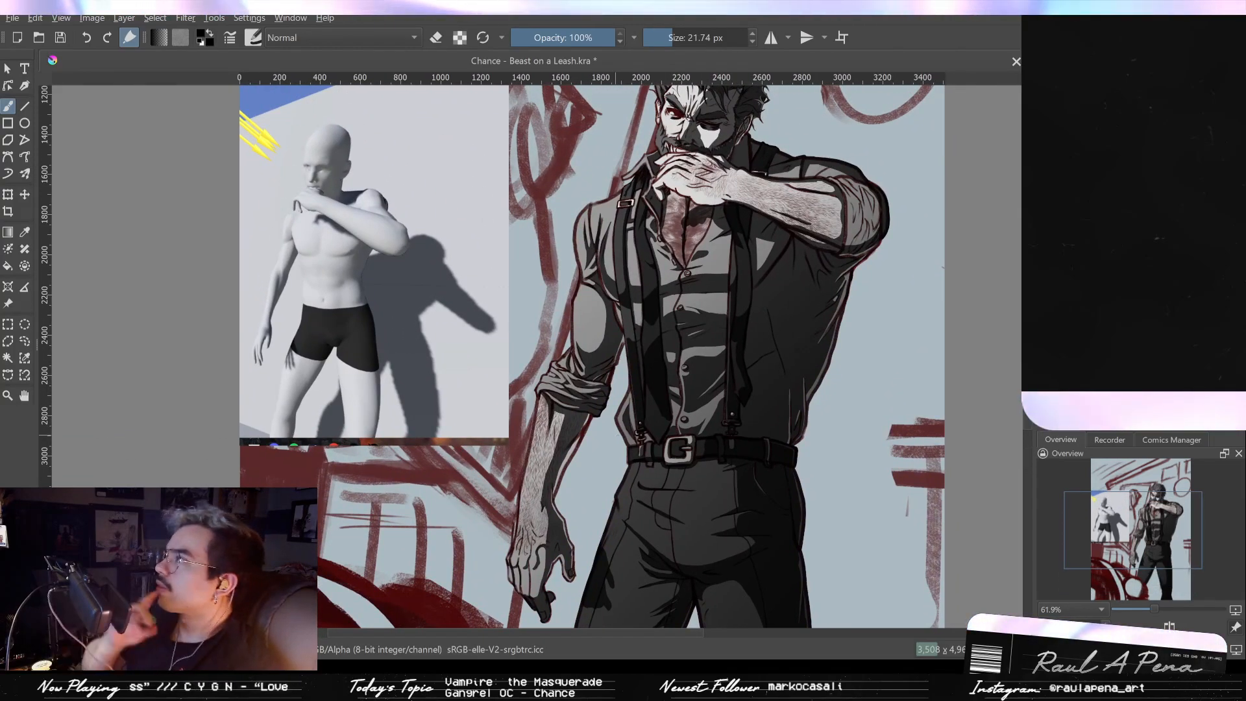
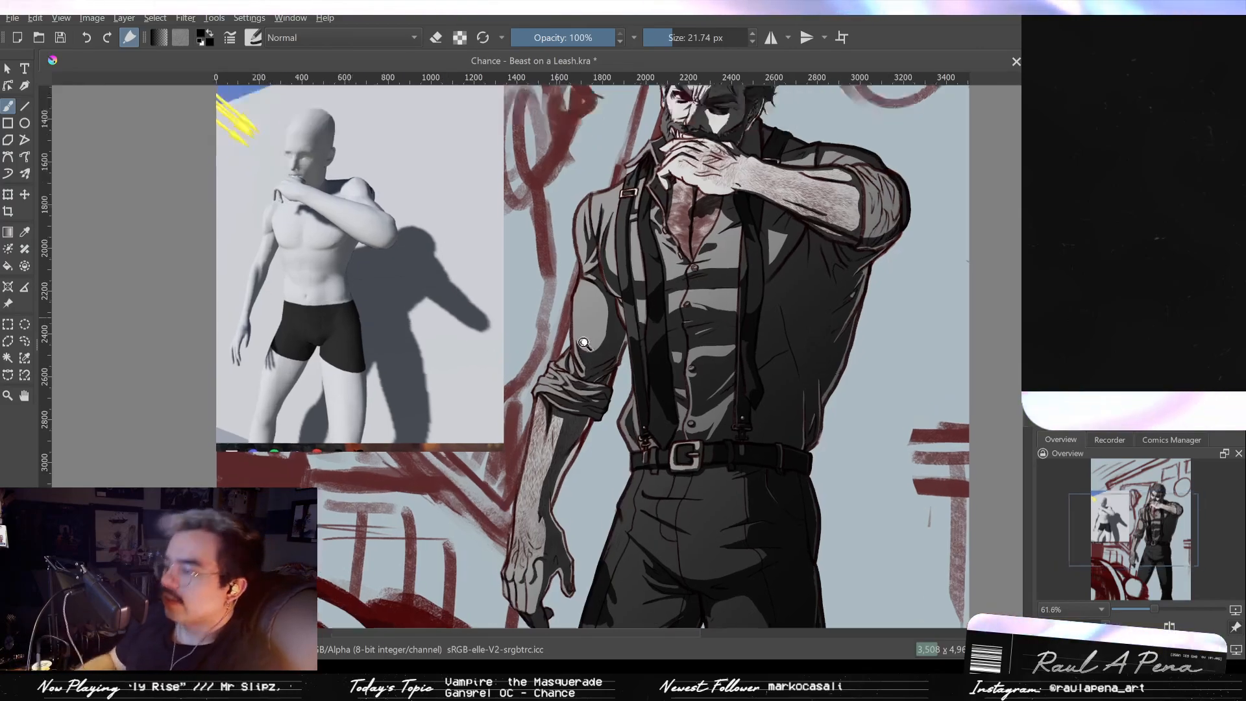
scroll(601, 300, "up", 2)
scroll(587, 420, "down", 4)
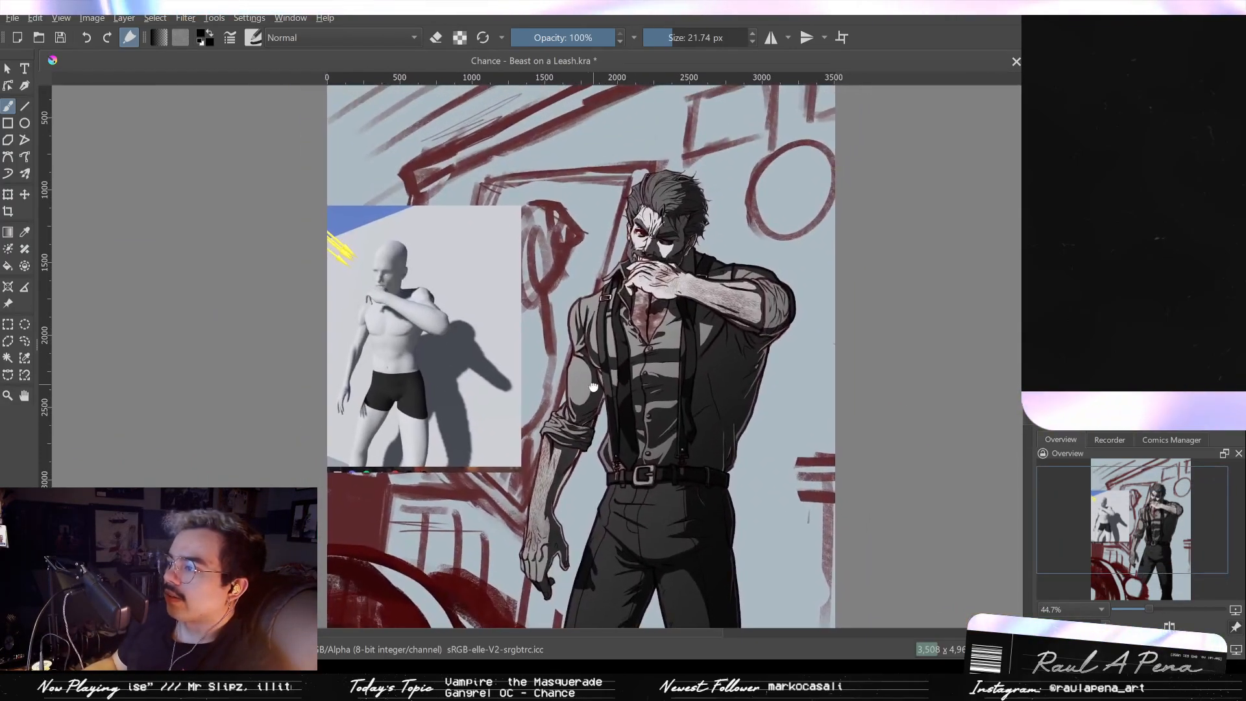
scroll(587, 420, "down", 2)
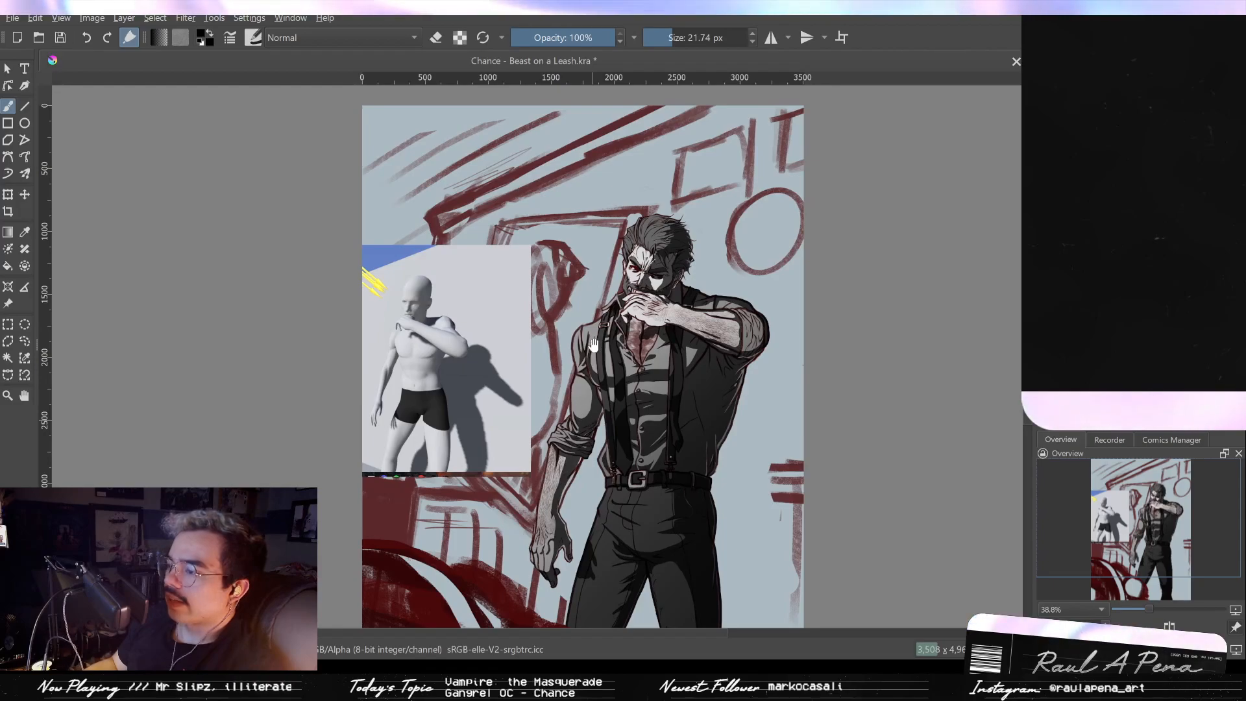
scroll(597, 363, "down", 3)
left_click_drag(600, 329, 569, 466)
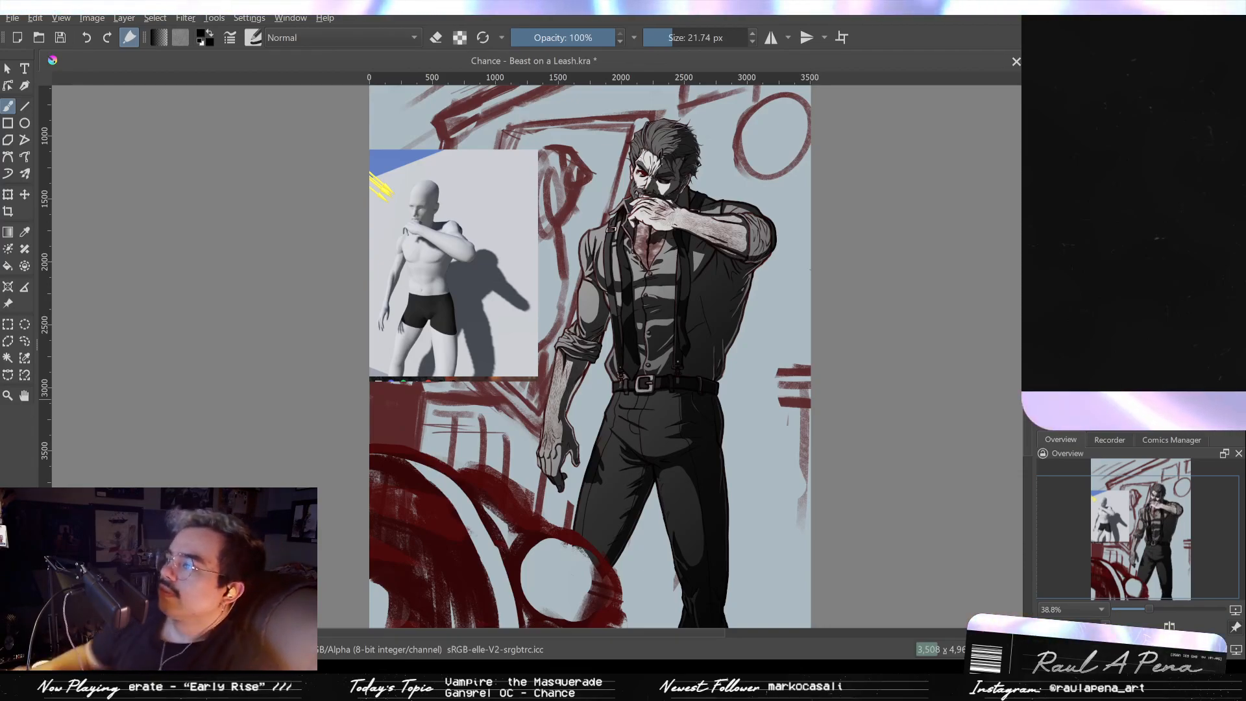
Step: Paint dark fold shadows on the raised arm's rolled sleeve around the elbow with a 21.74 px brush
mouse_move(876, 285)
left_mouse_down()
mouse_move(907, 231)
mouse_move(723, 203)
mouse_move(670, 209)
mouse_move(748, 318)
mouse_move(750, 289)
left_mouse_up()
left_click_drag(701, 367, 699, 387)
key("ctrl+z")
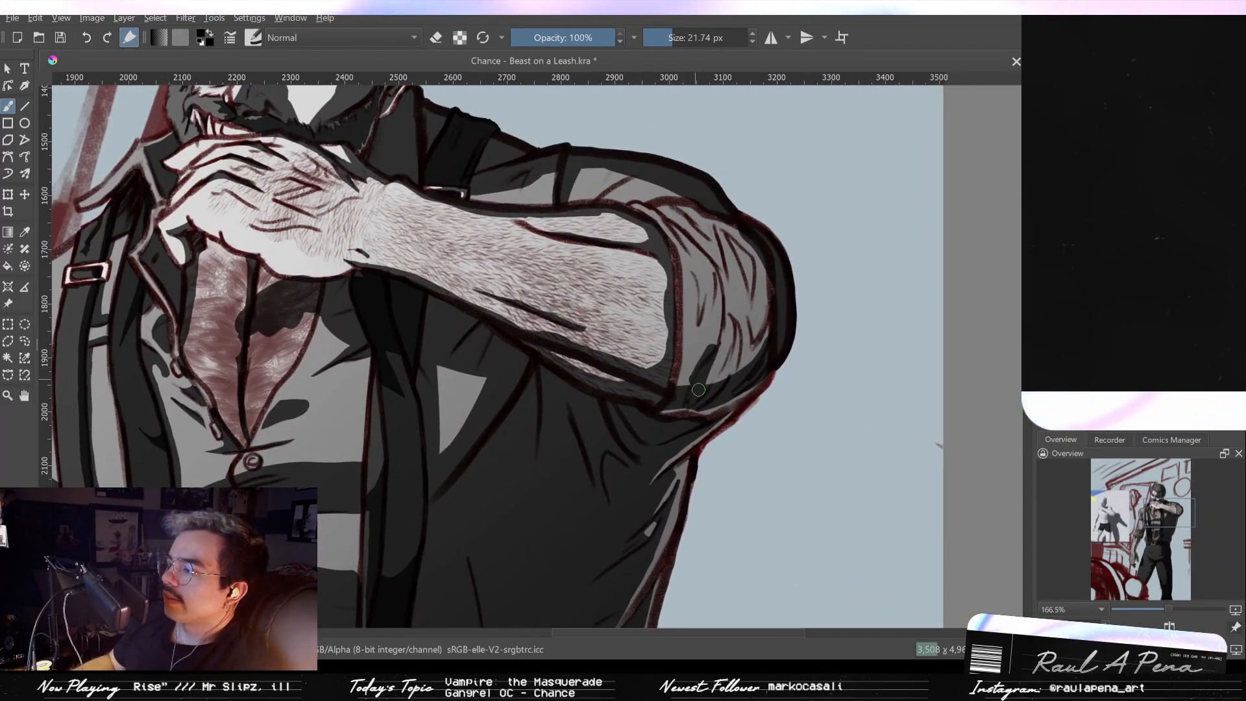
left_click_drag(734, 313, 732, 357)
left_click_drag(736, 240, 752, 296)
key("p")
key("b")
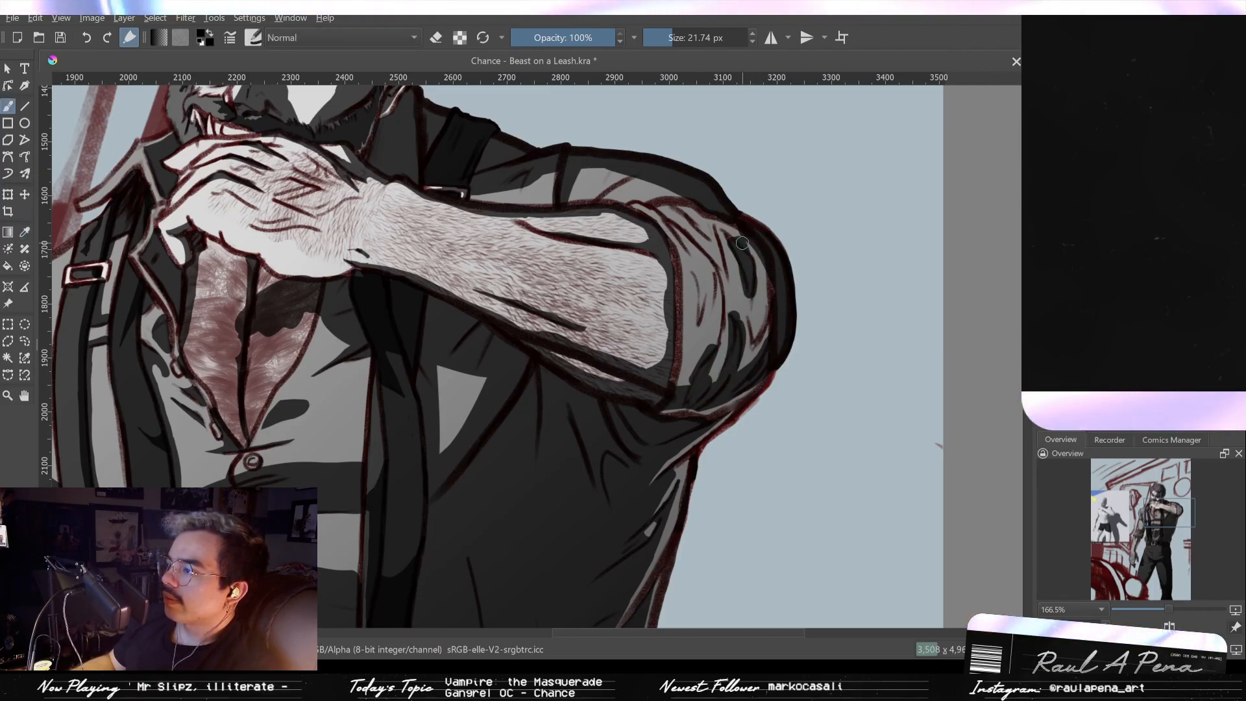
left_click_drag(734, 238, 740, 241)
Step: Sharpen the elbow fold shadows on the rolled sleeve, alternating a small eraser with a 7.86 px brush
key("e")
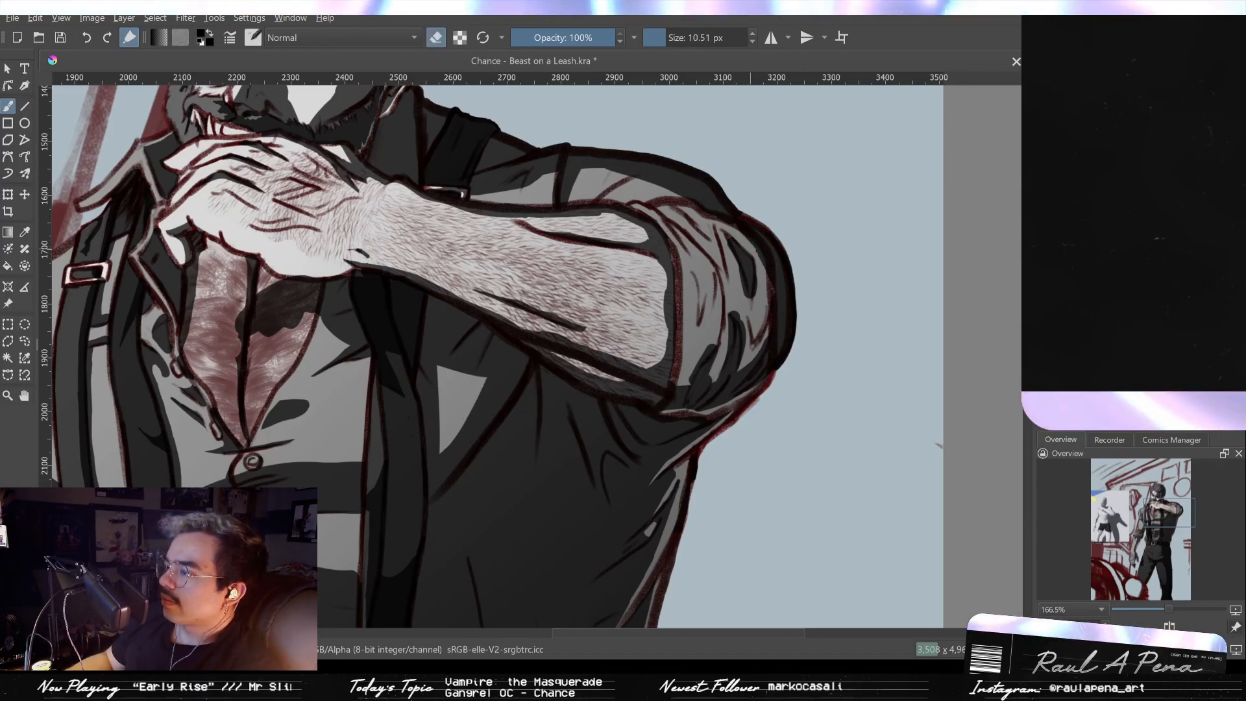
key("e")
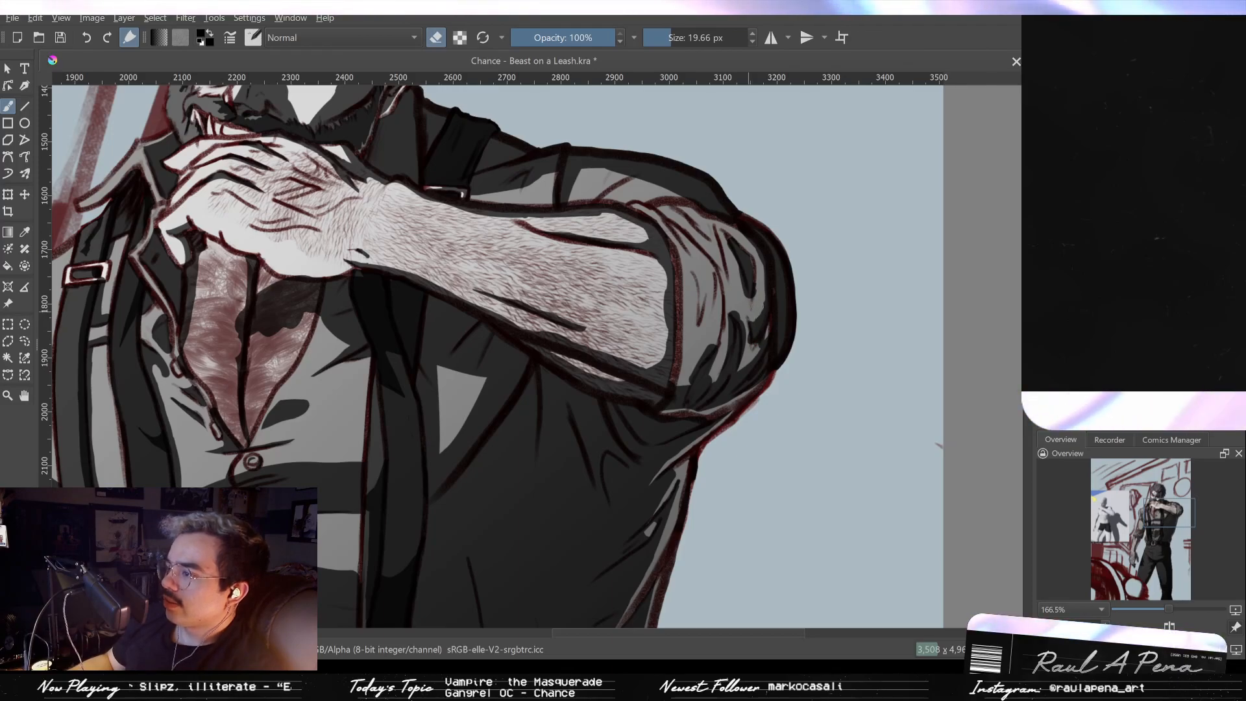
left_click_drag(739, 313, 735, 313, "shift")
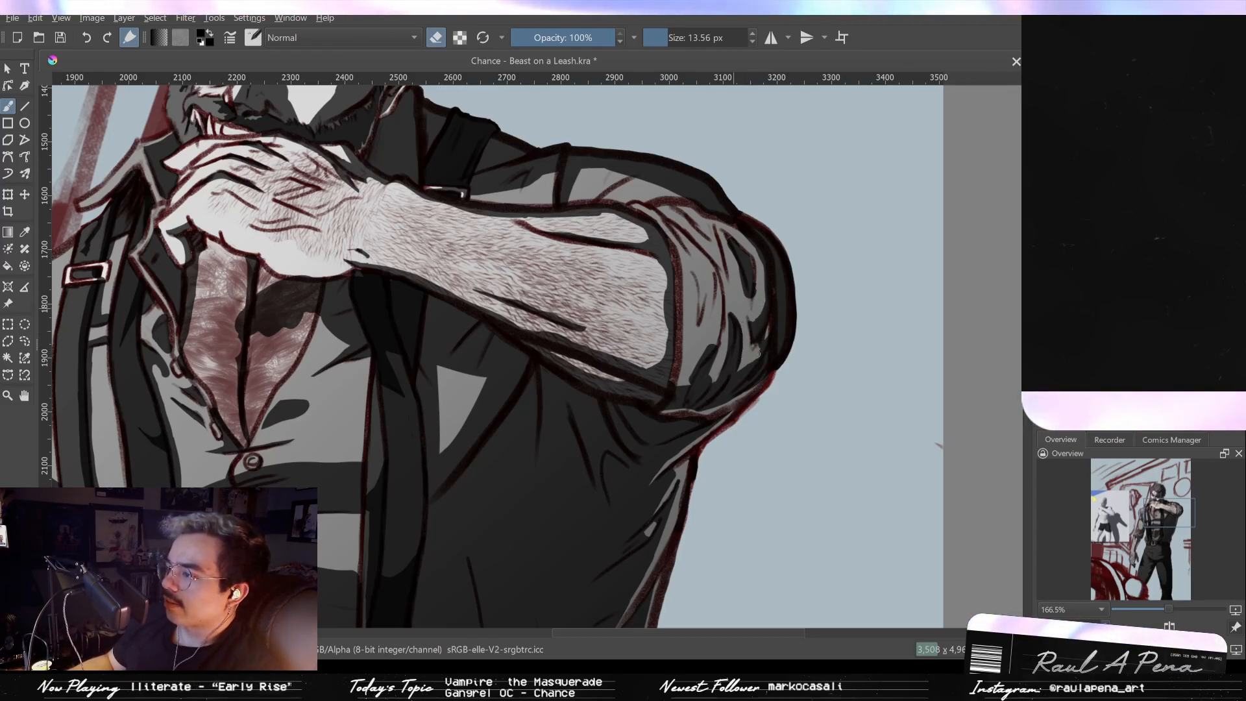
key("e")
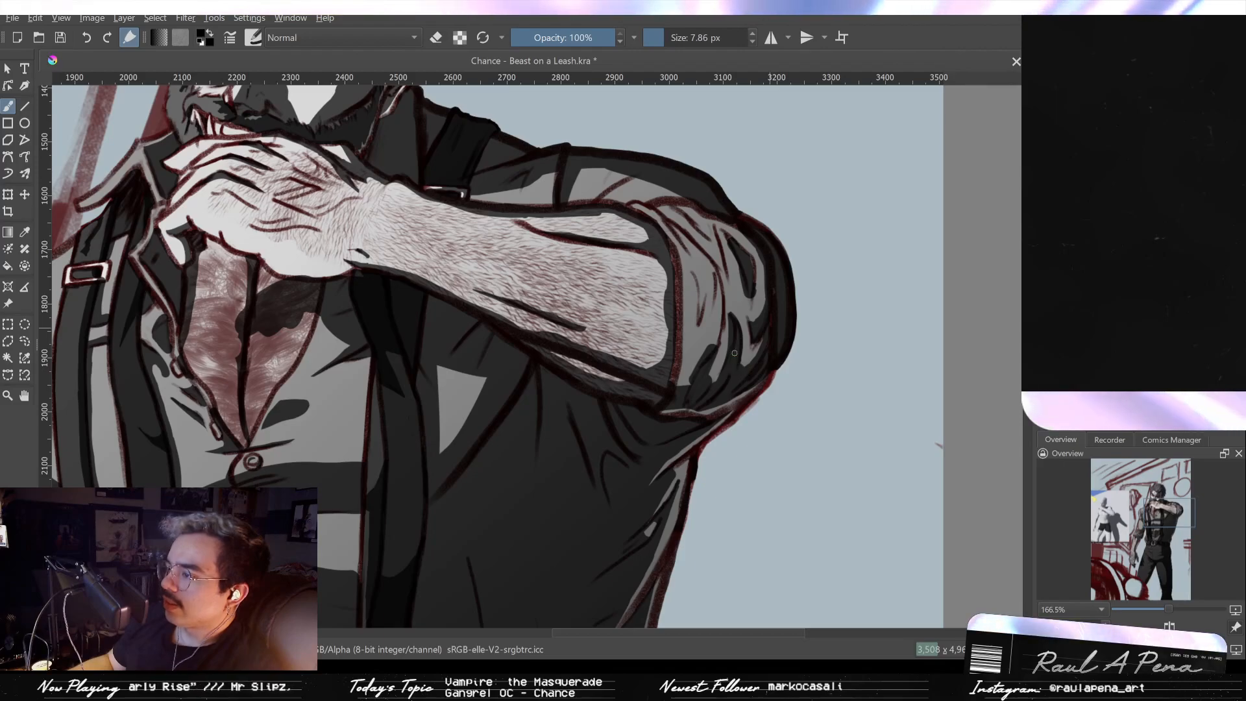
key("e")
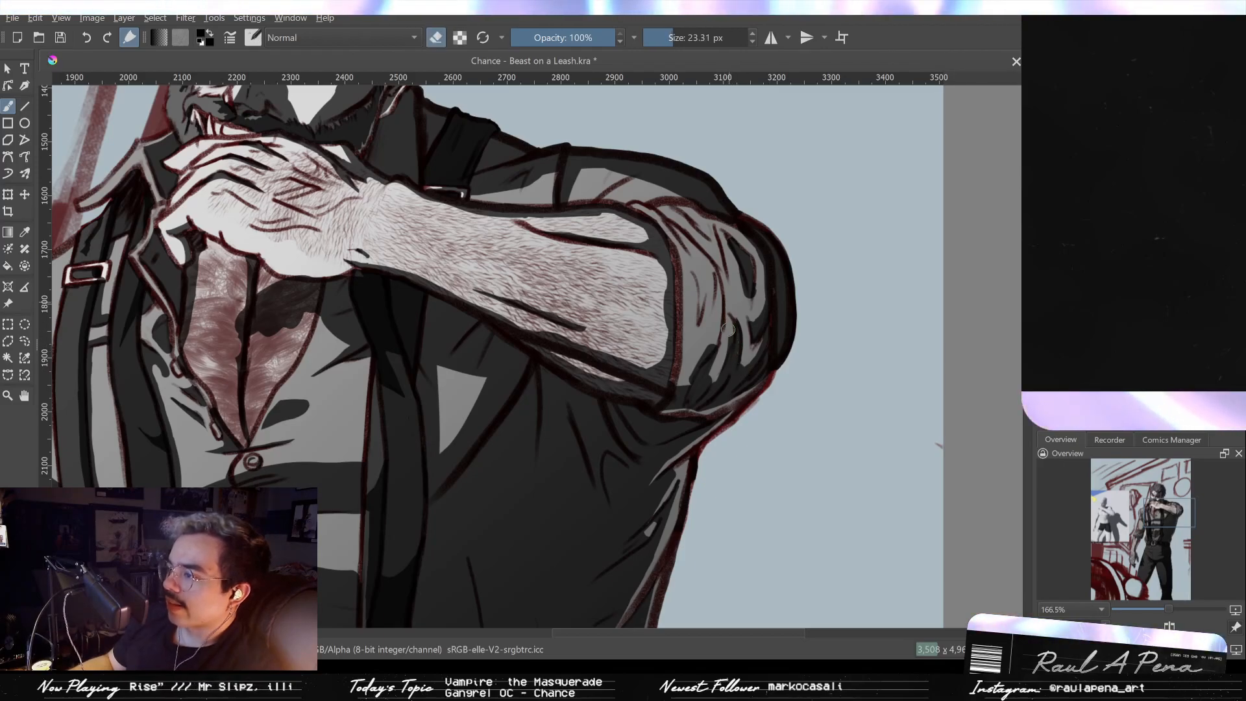
Step: Extend the sleeve shadow from the lower cuff corner up the middle fold with a 20.85 px brush, shaping it with a 23.31 px eraser
key("e")
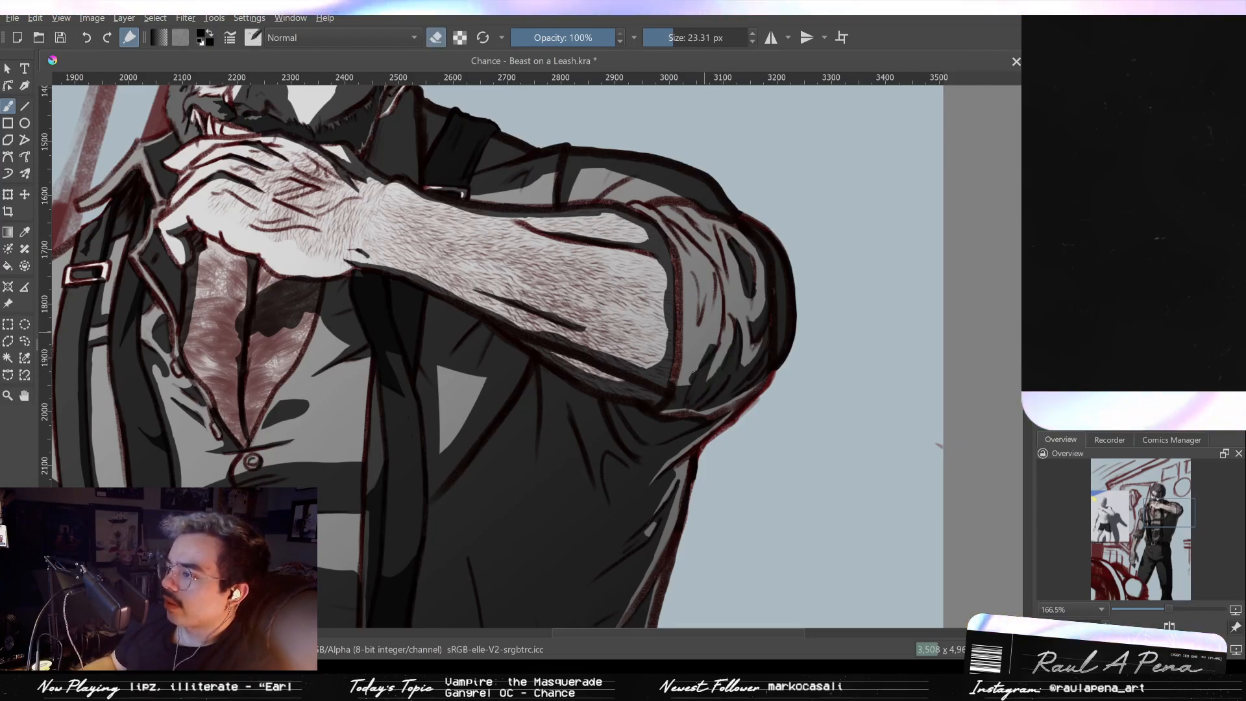
left_click_drag(686, 384, 688, 384)
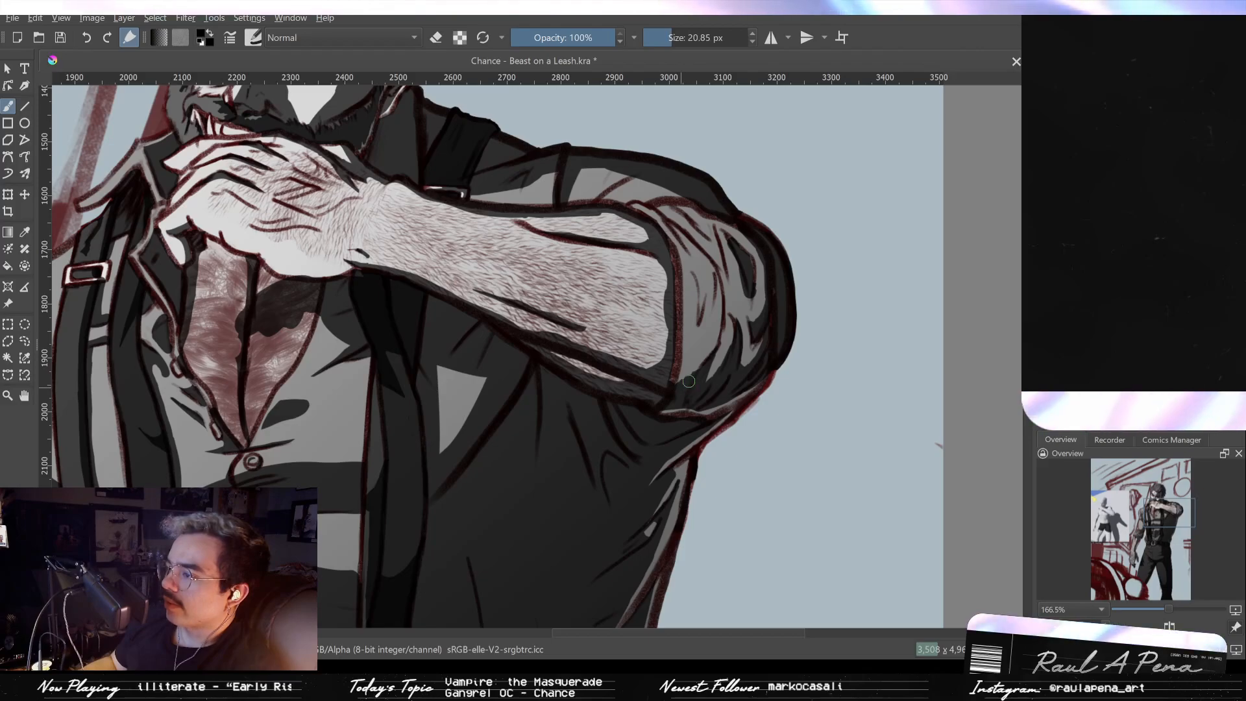
left_click_drag(716, 278, 712, 338)
key("e")
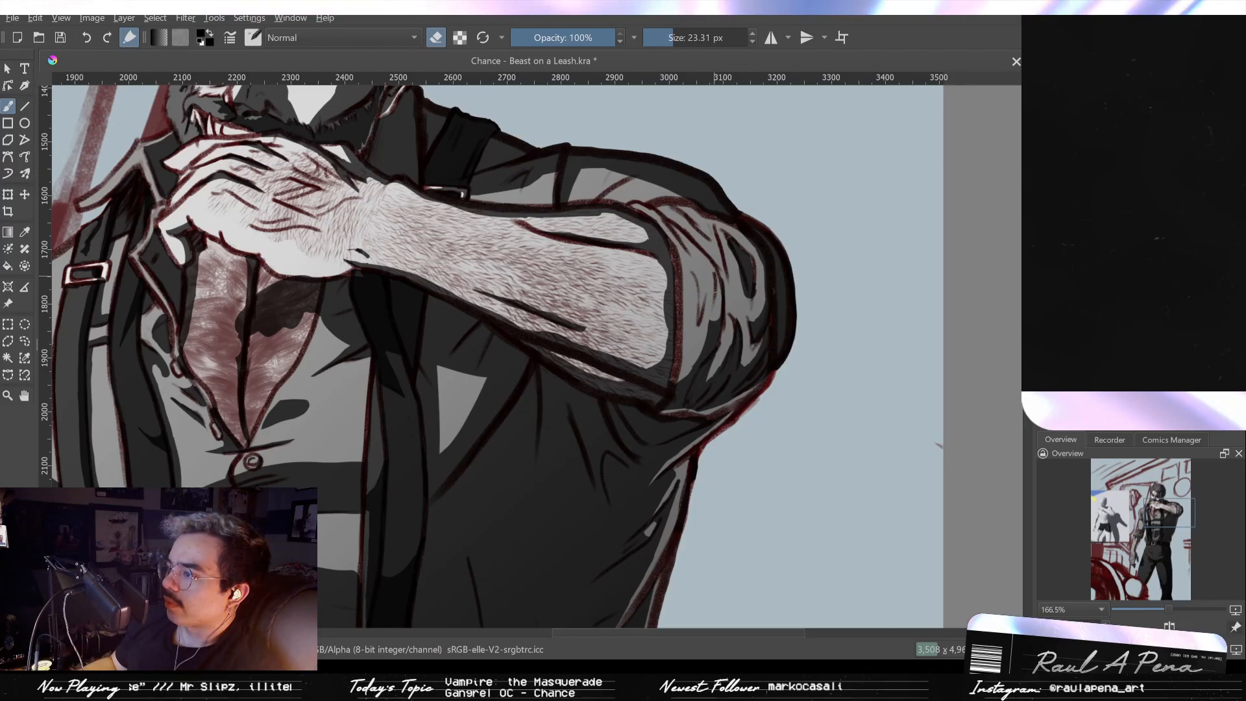
left_click_drag(717, 278, 712, 335)
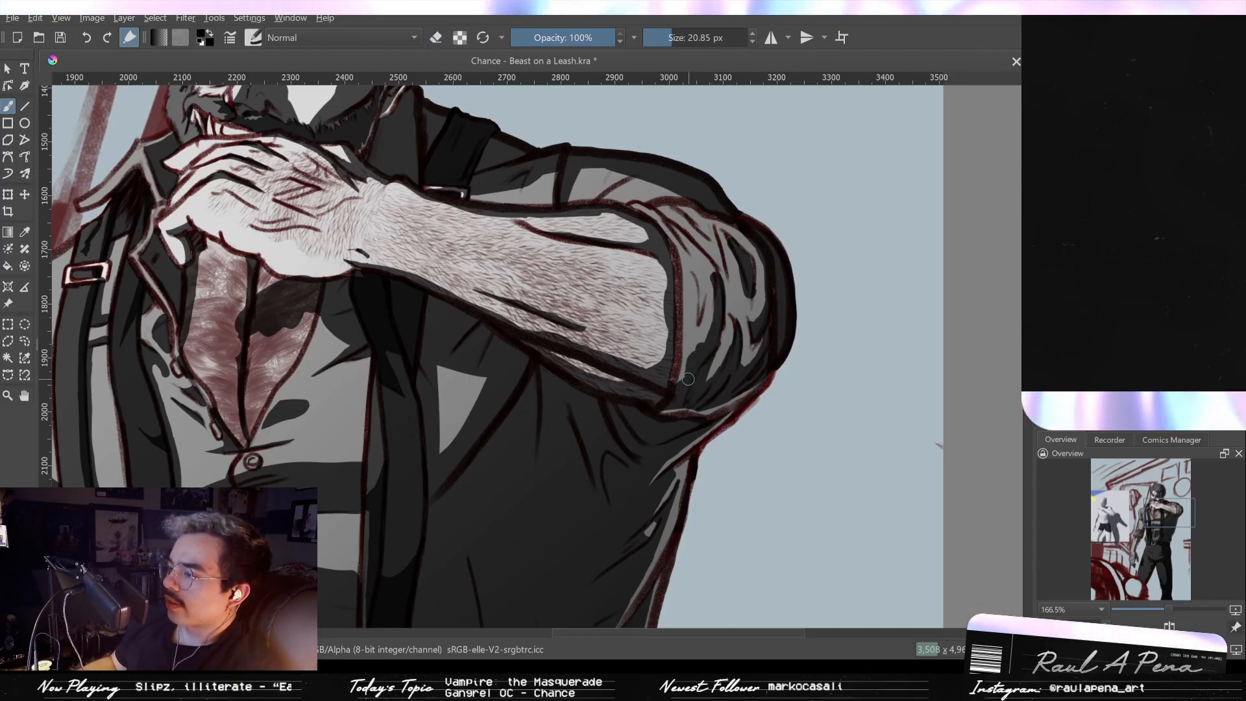
key("e")
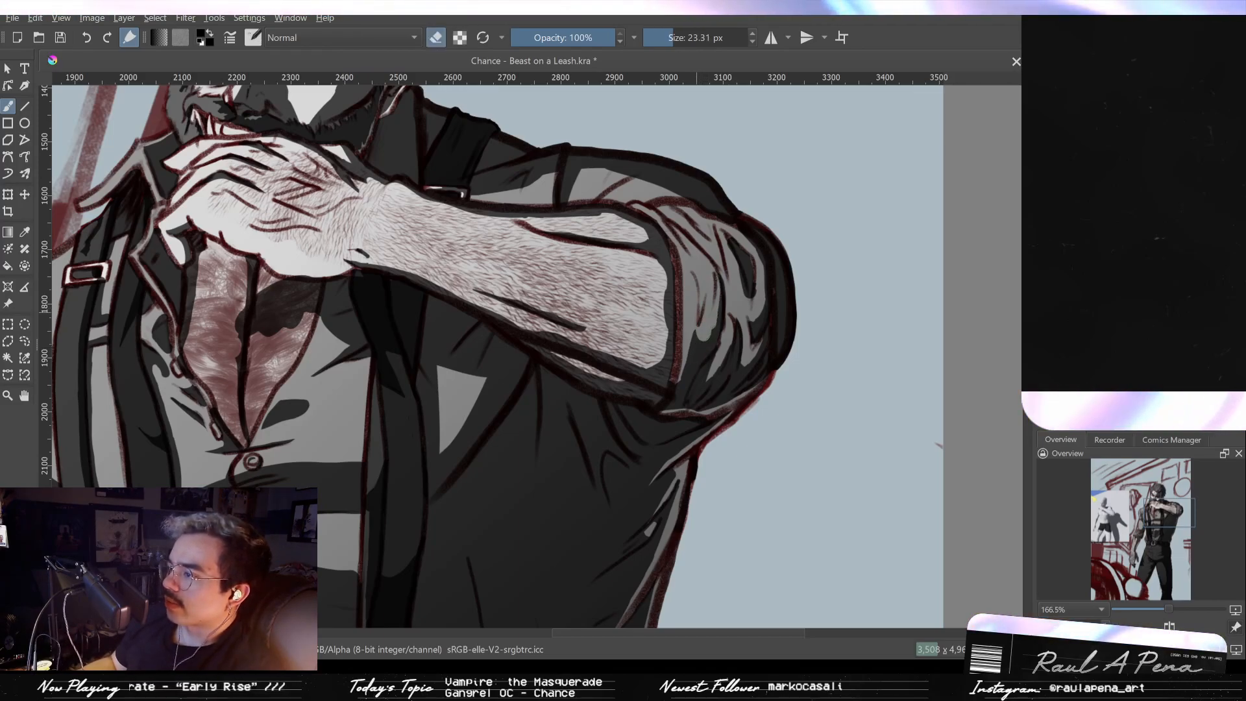
Step: Paint a narrow shadow into the sleeve fold beside the cuff with a 20.85 px brush, trimming its edges with a 23.31 px eraser
key("e")
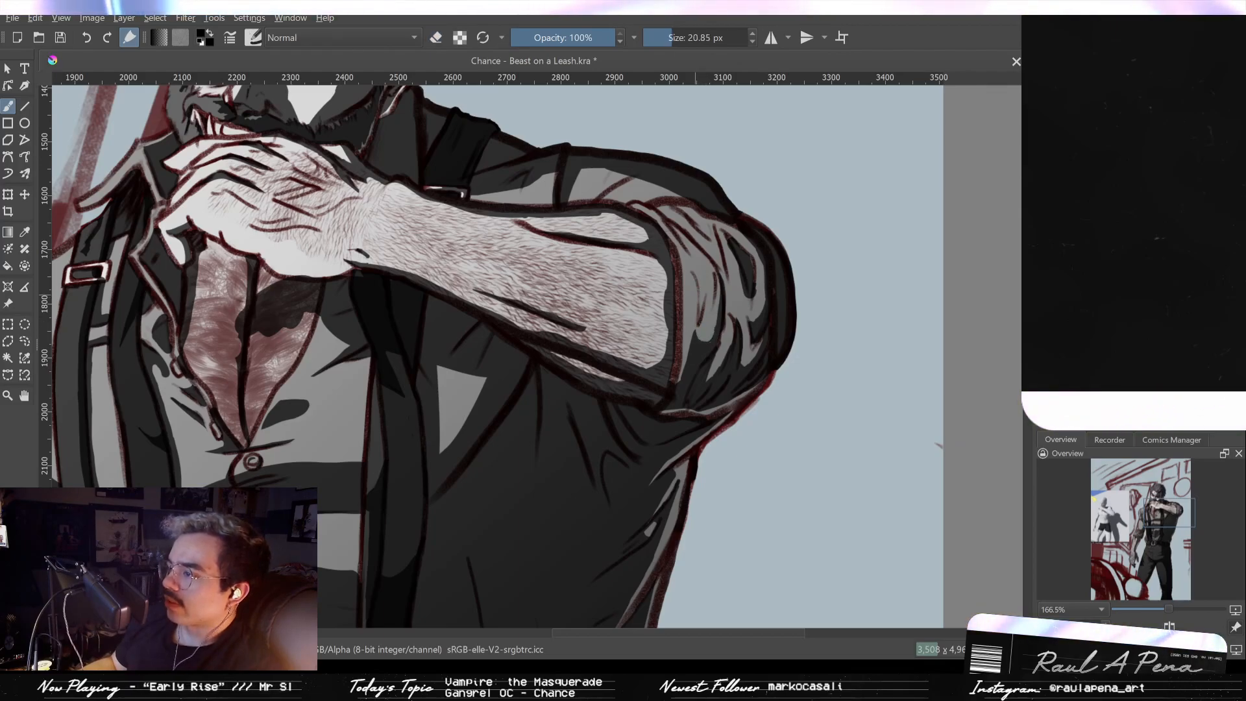
left_click_drag(700, 272, 699, 321)
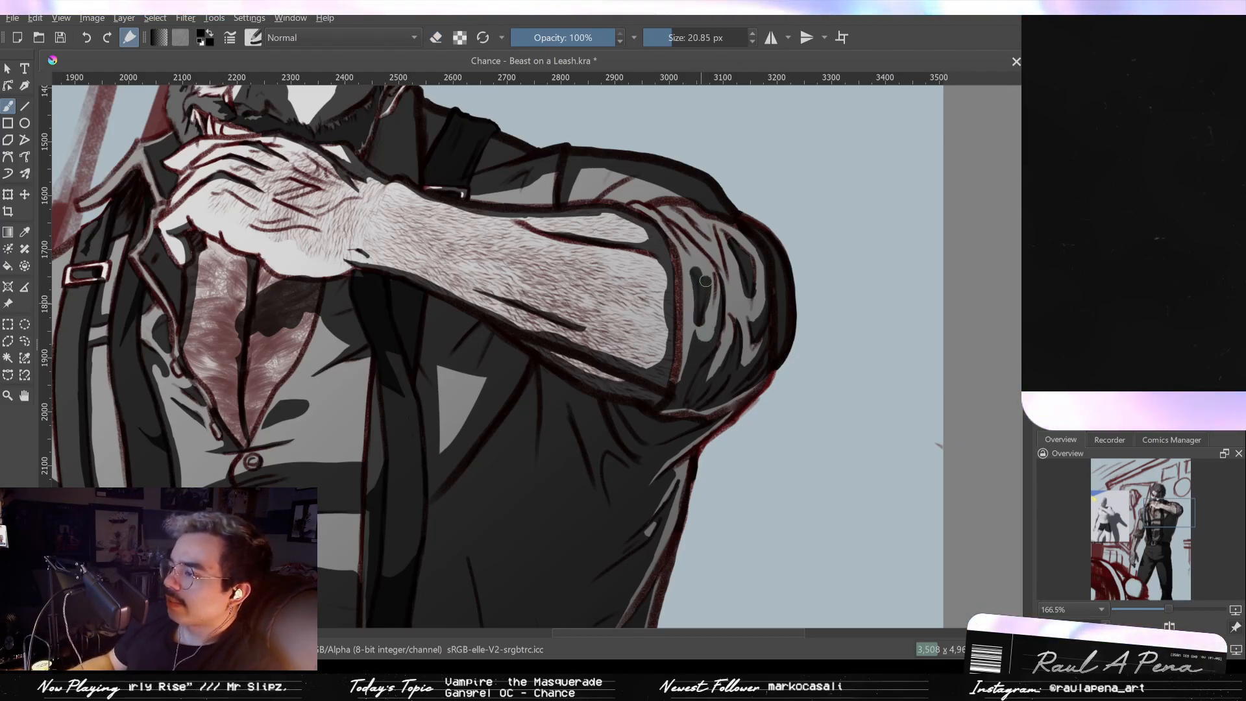
key("e")
left_click_drag(709, 292, 705, 324)
mouse_move(689, 264)
left_mouse_down()
mouse_move(700, 327)
mouse_move(711, 277)
mouse_move(705, 326)
left_mouse_up()
key("e")
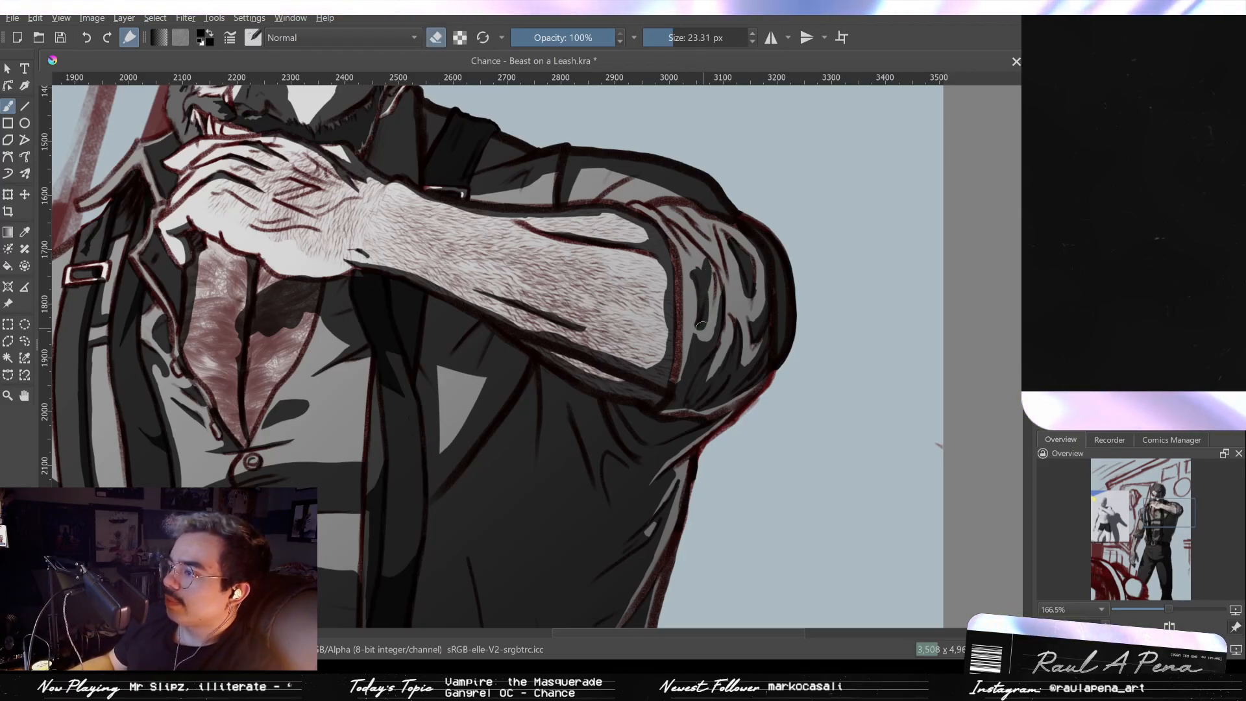
key("ctrl+z")
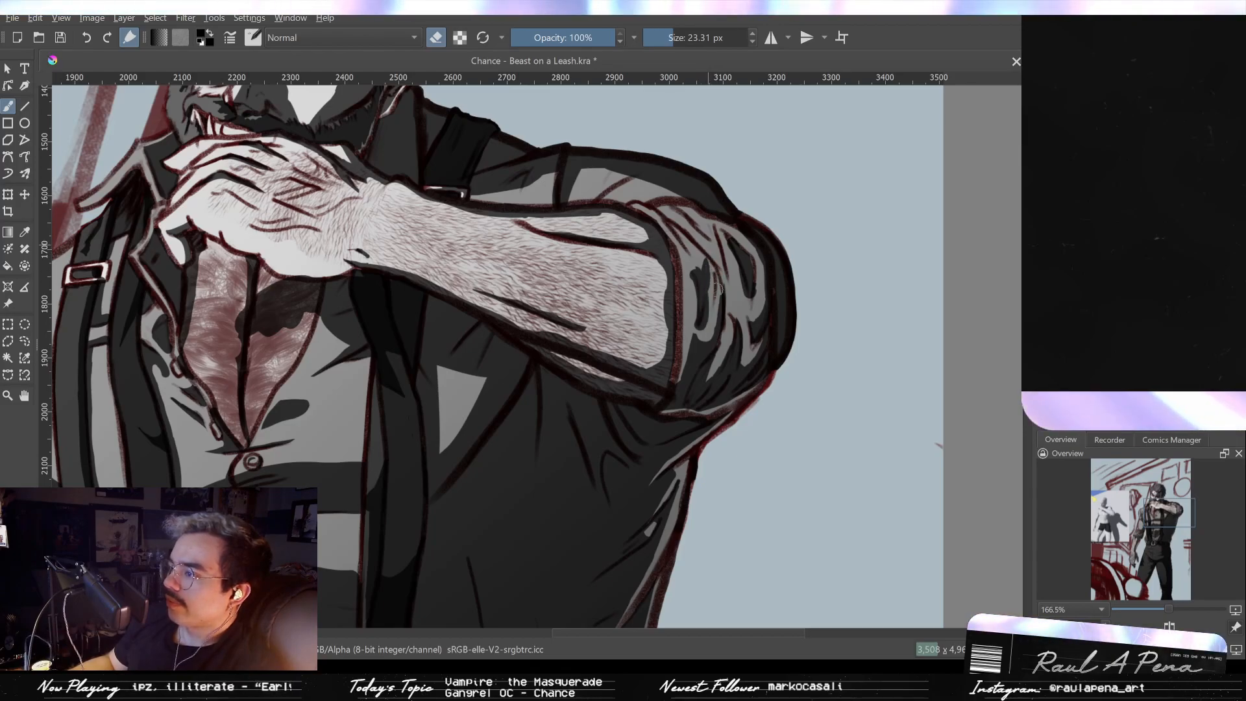
left_click_drag(707, 322, 711, 295)
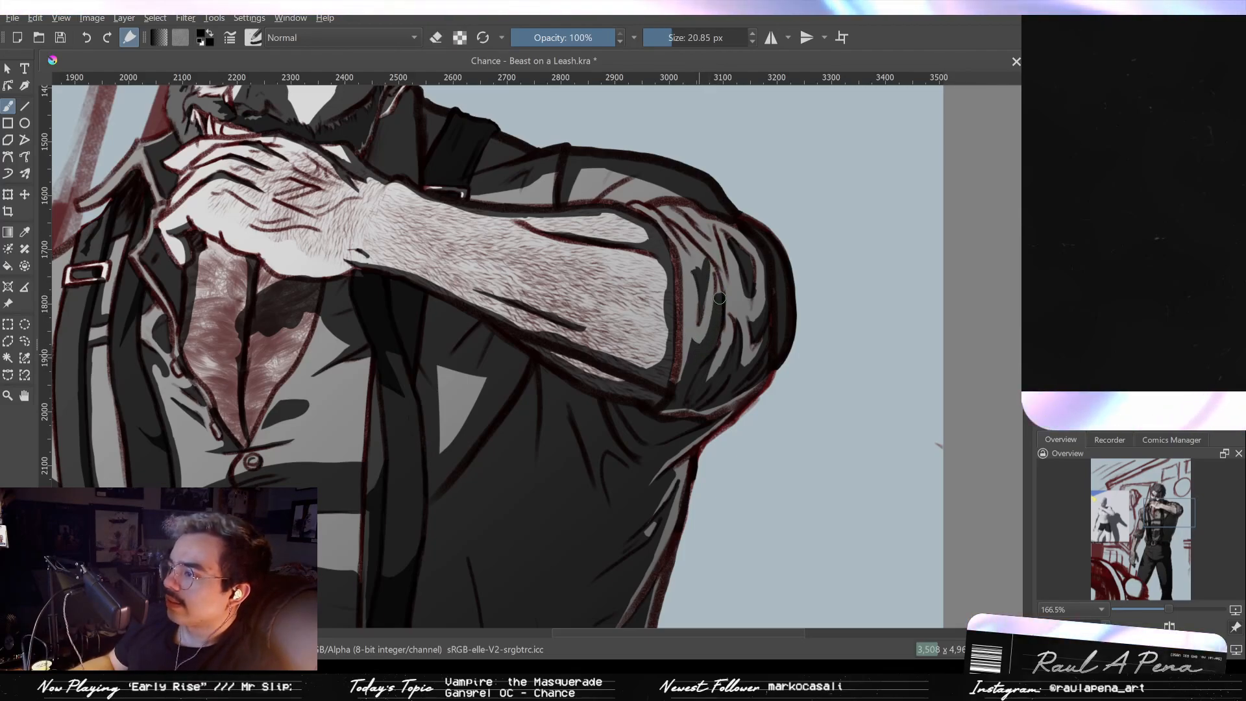
Step: Refine the fold shadows between the cuff and elbow, alternating a 20.85 px brush with a 9.82 to 15.83 px eraser
key("e")
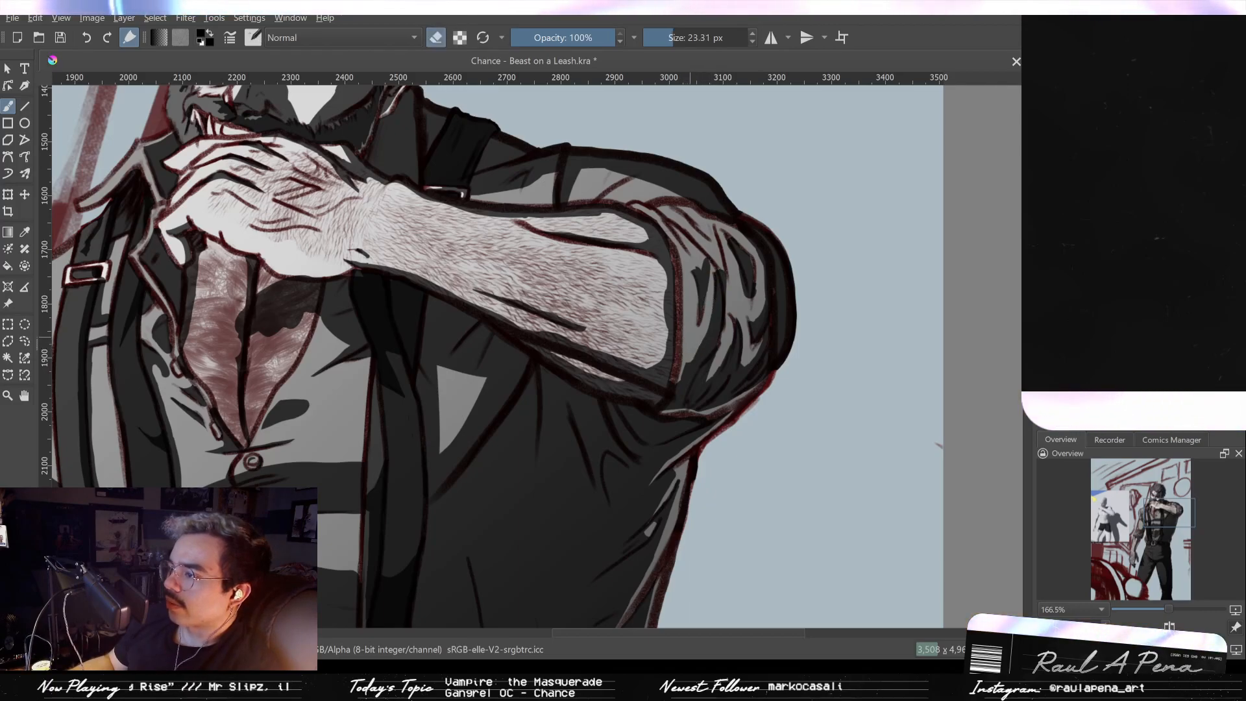
left_click_drag(689, 365, 679, 366)
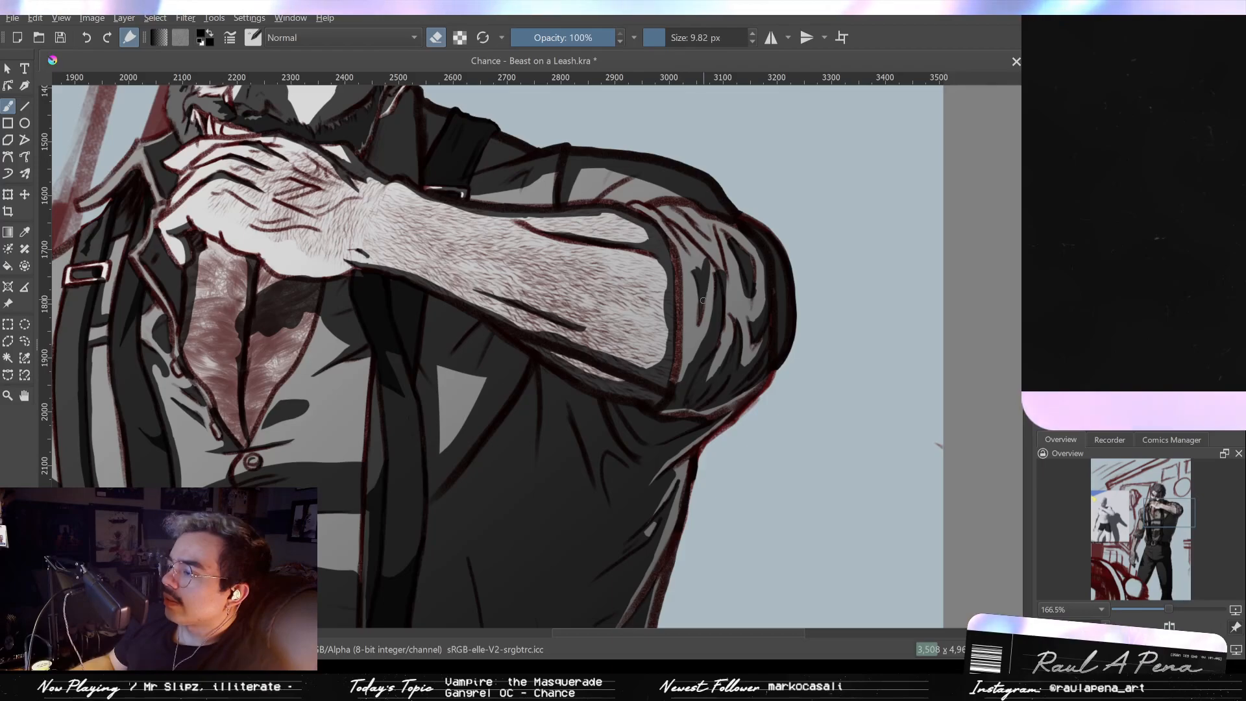
key("e")
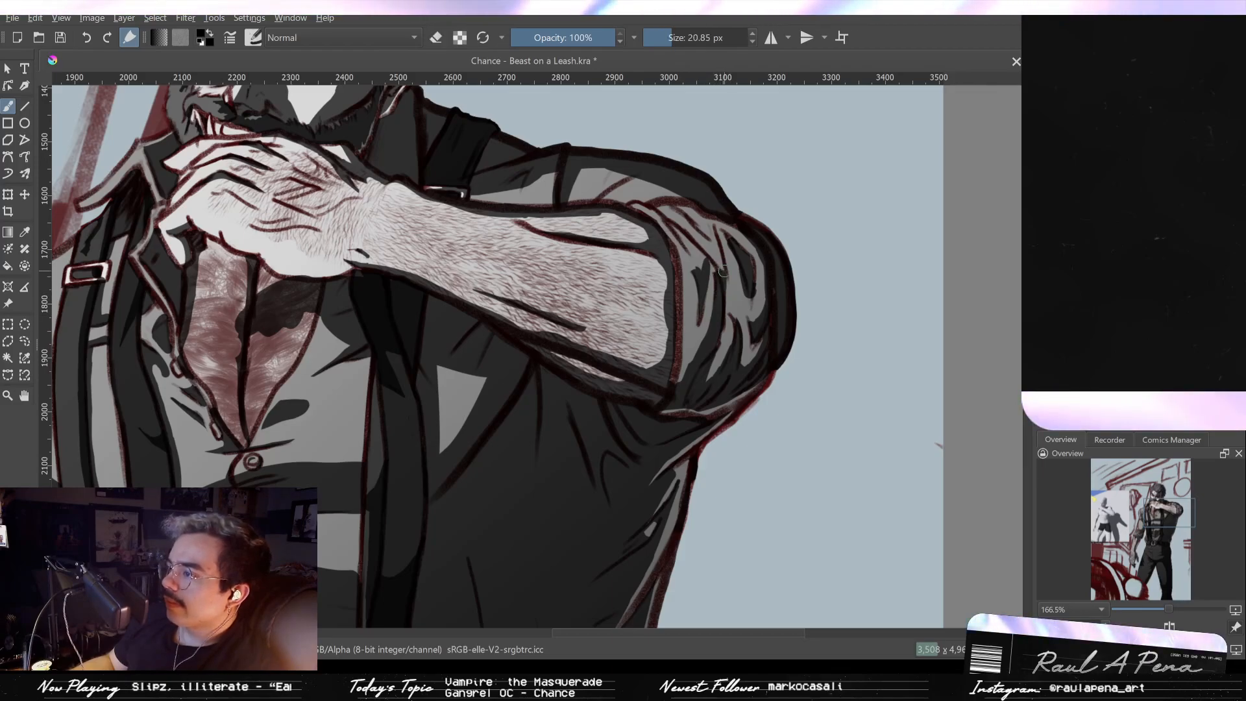
key("e")
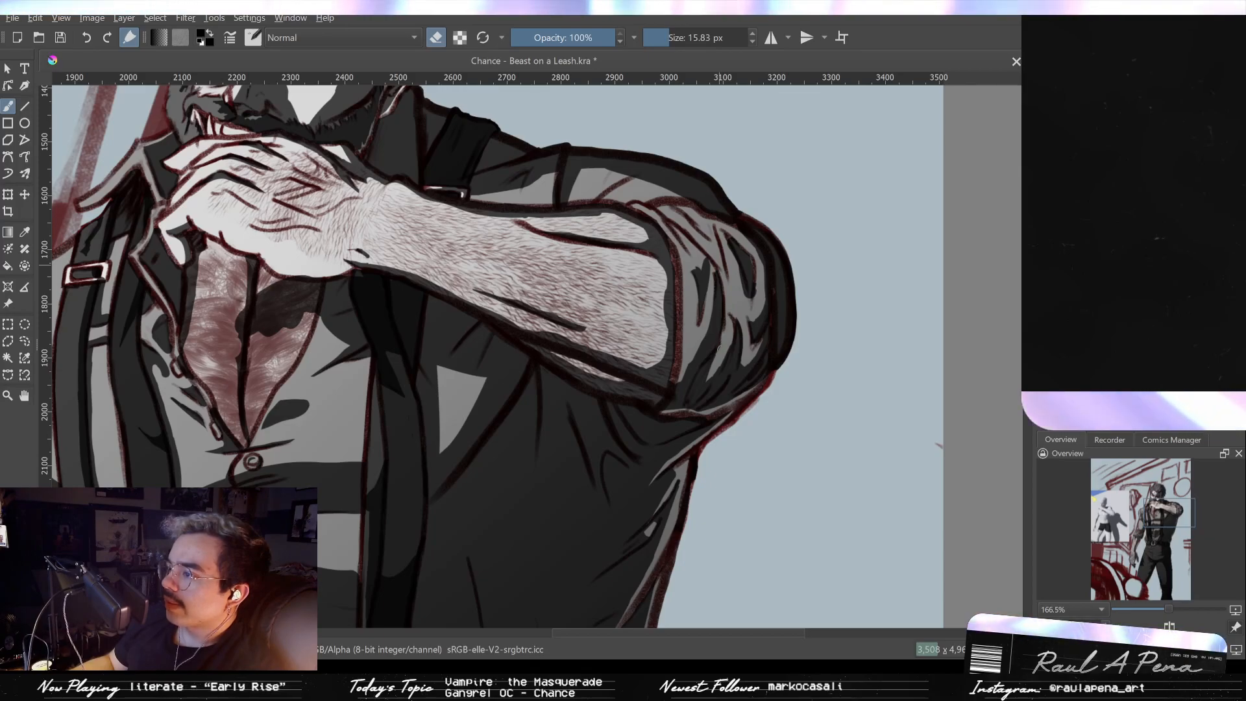
key("e")
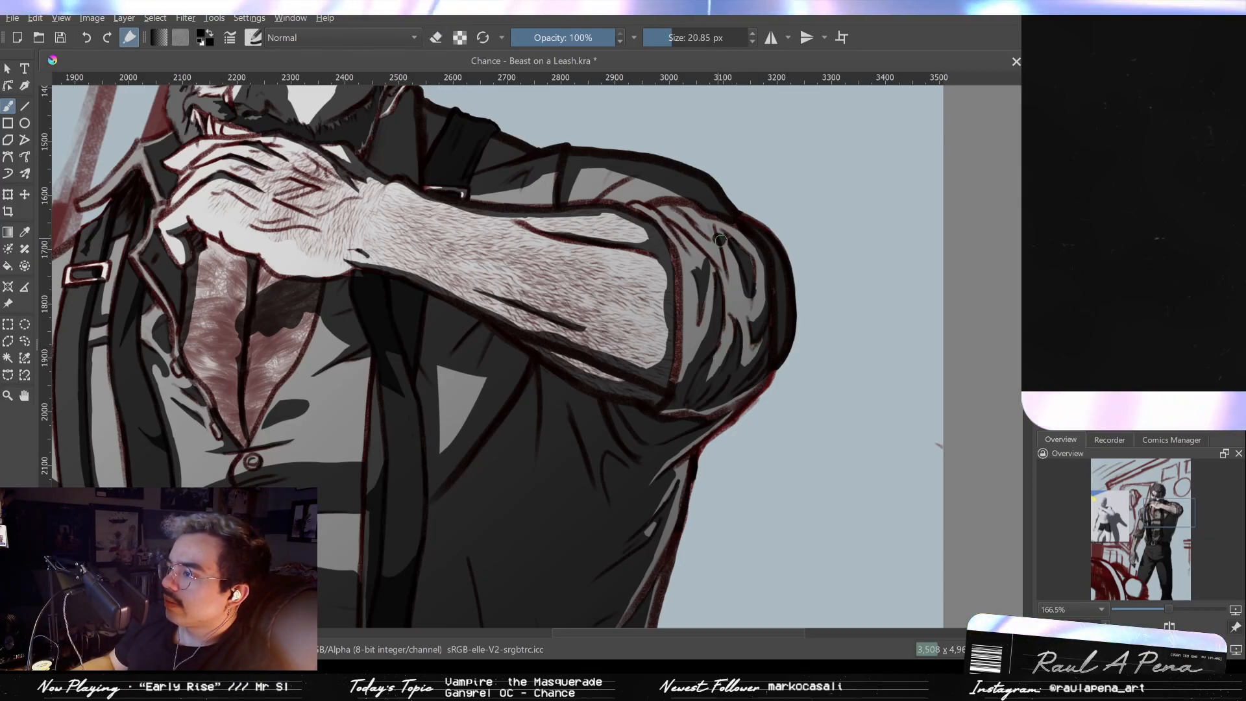
key("e")
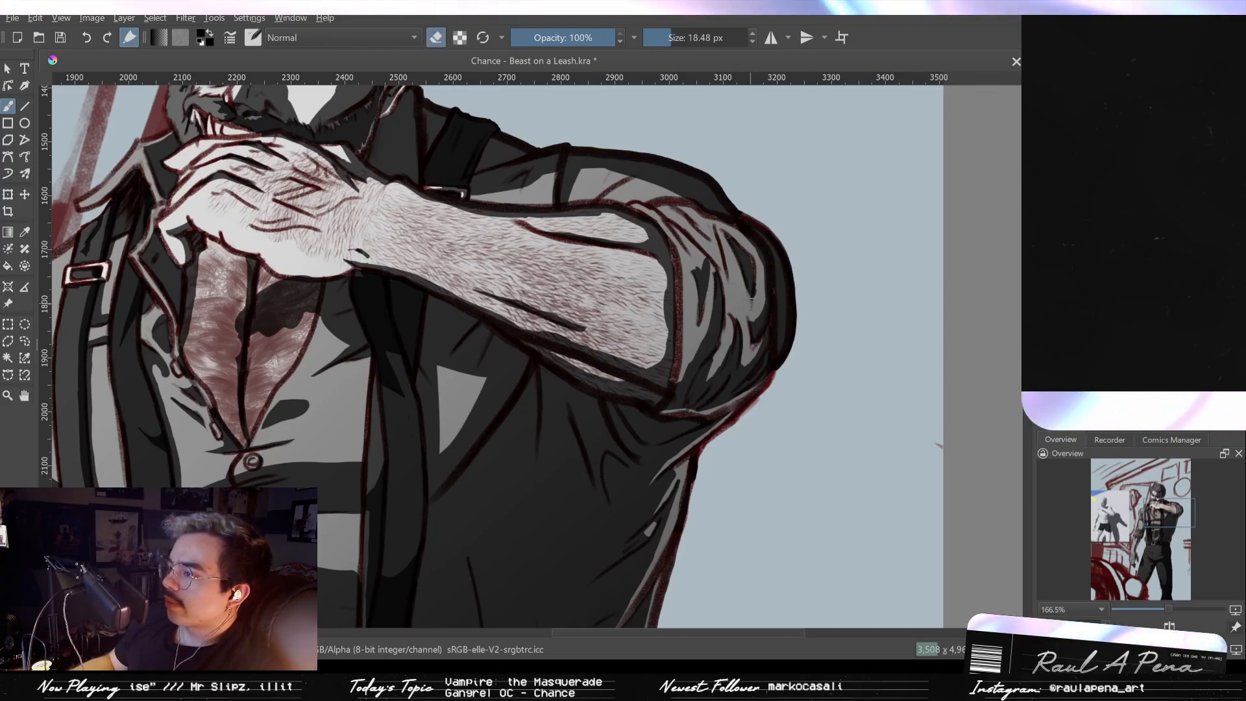
Step: Reshape the upper elbow folds of the rolled sleeve, alternating a 19.47 px eraser with a 20.85 px brush
key("bracketleft")
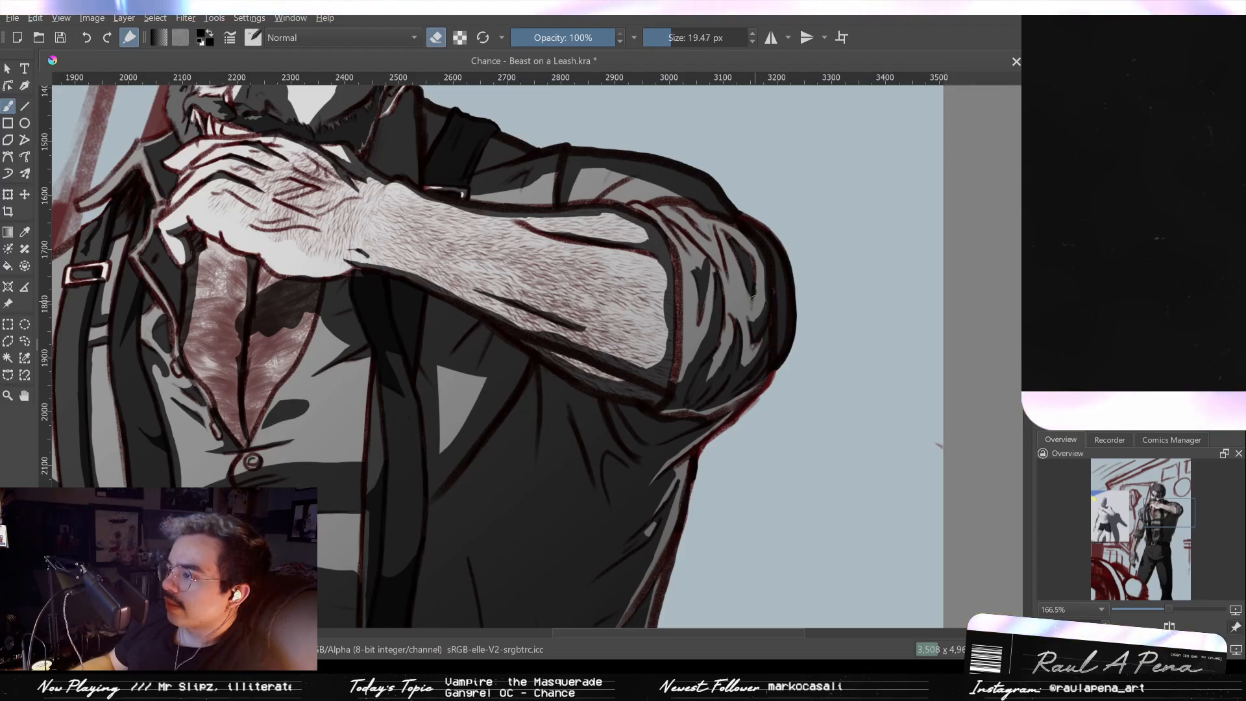
key("e")
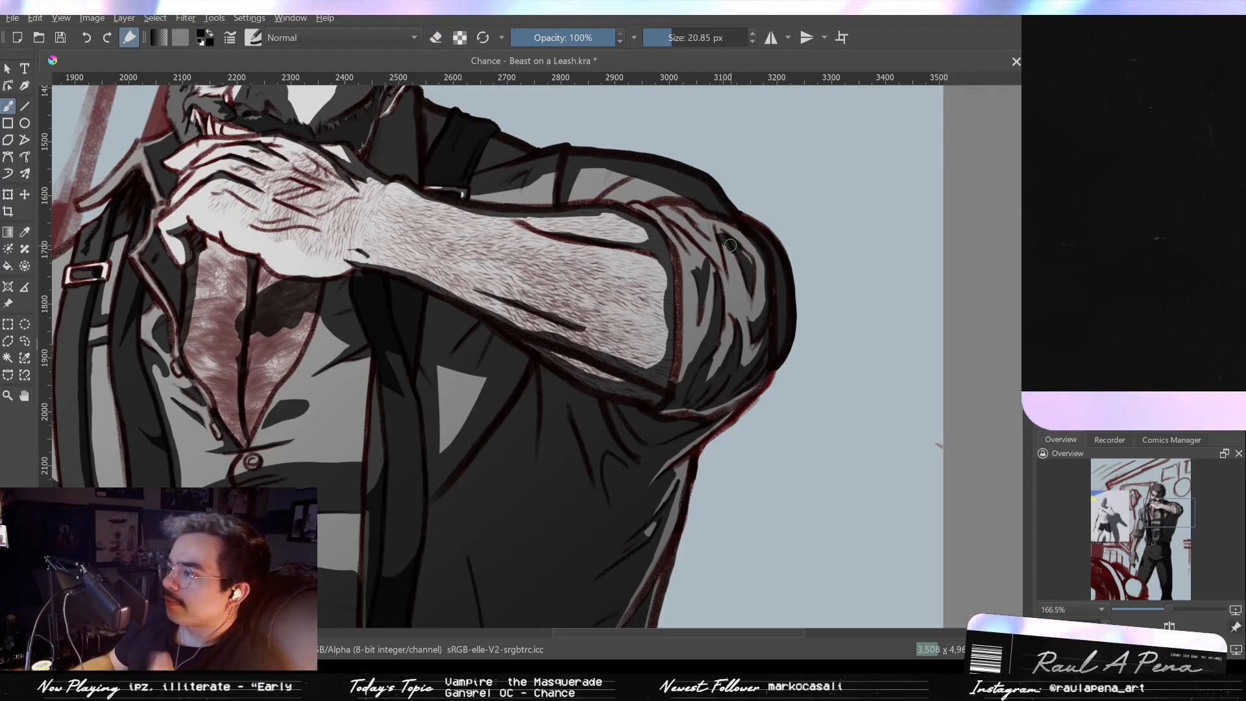
key("e")
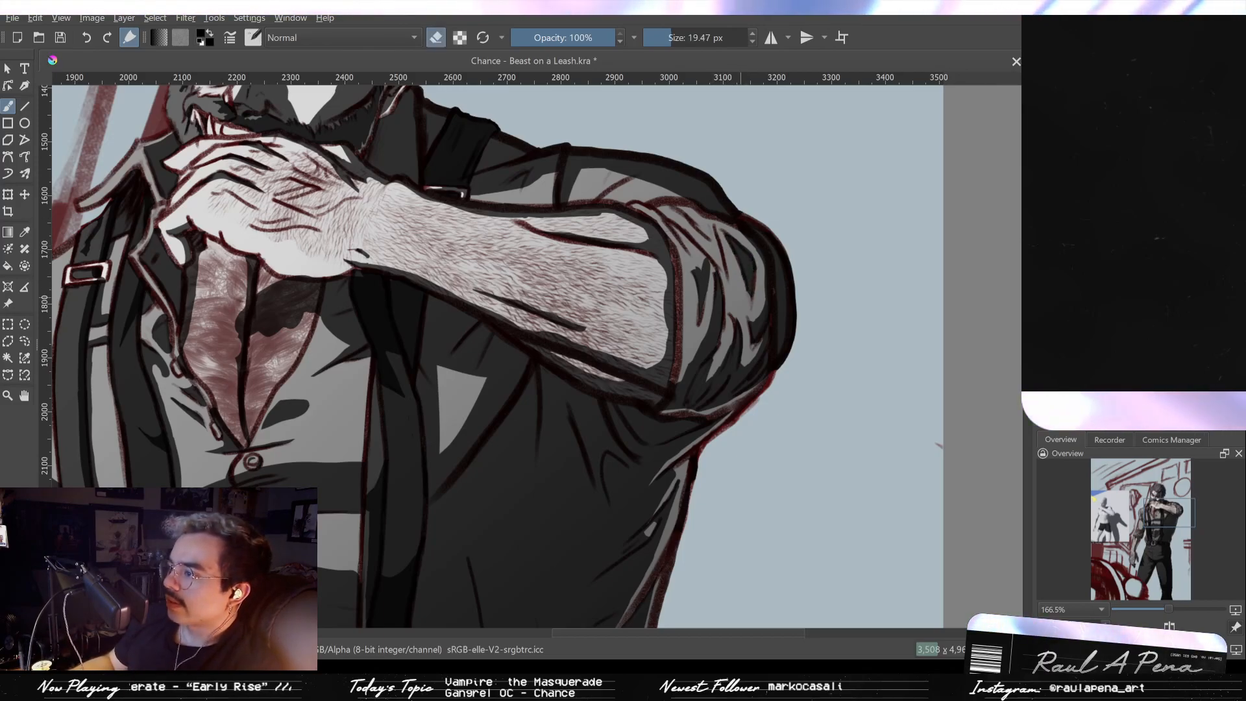
left_click_drag(711, 265, 735, 301)
key("e")
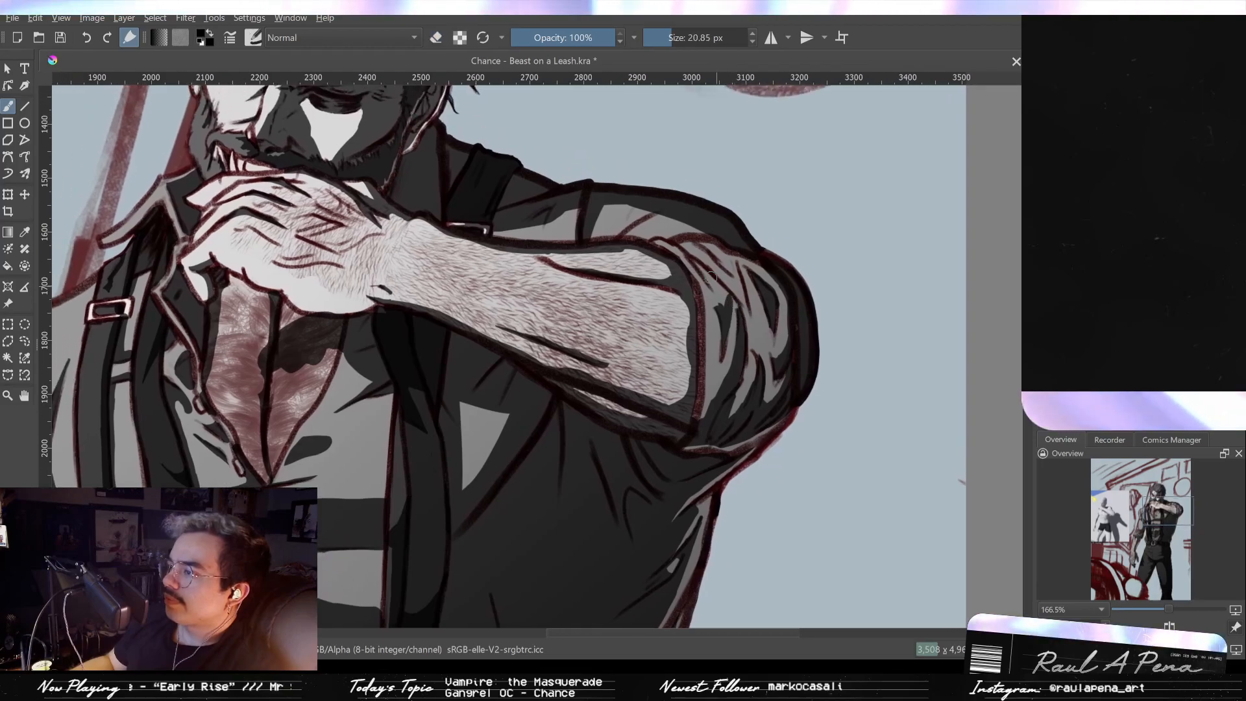
key("e")
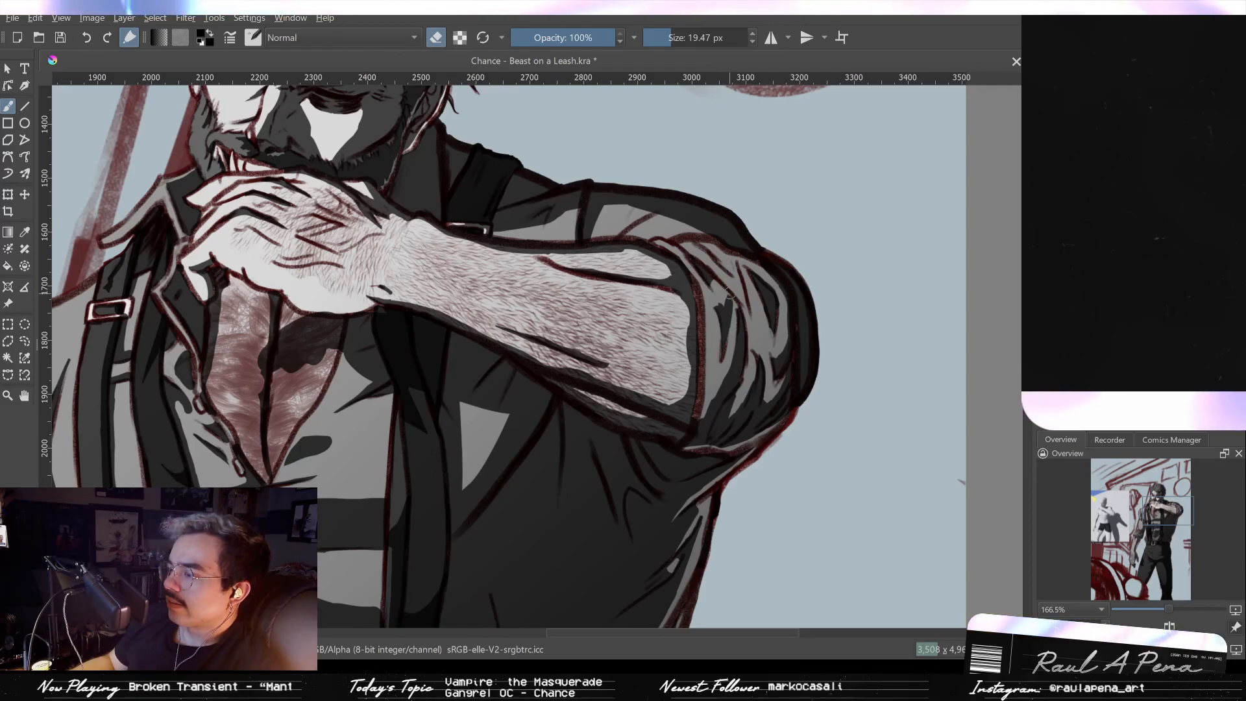
key("e")
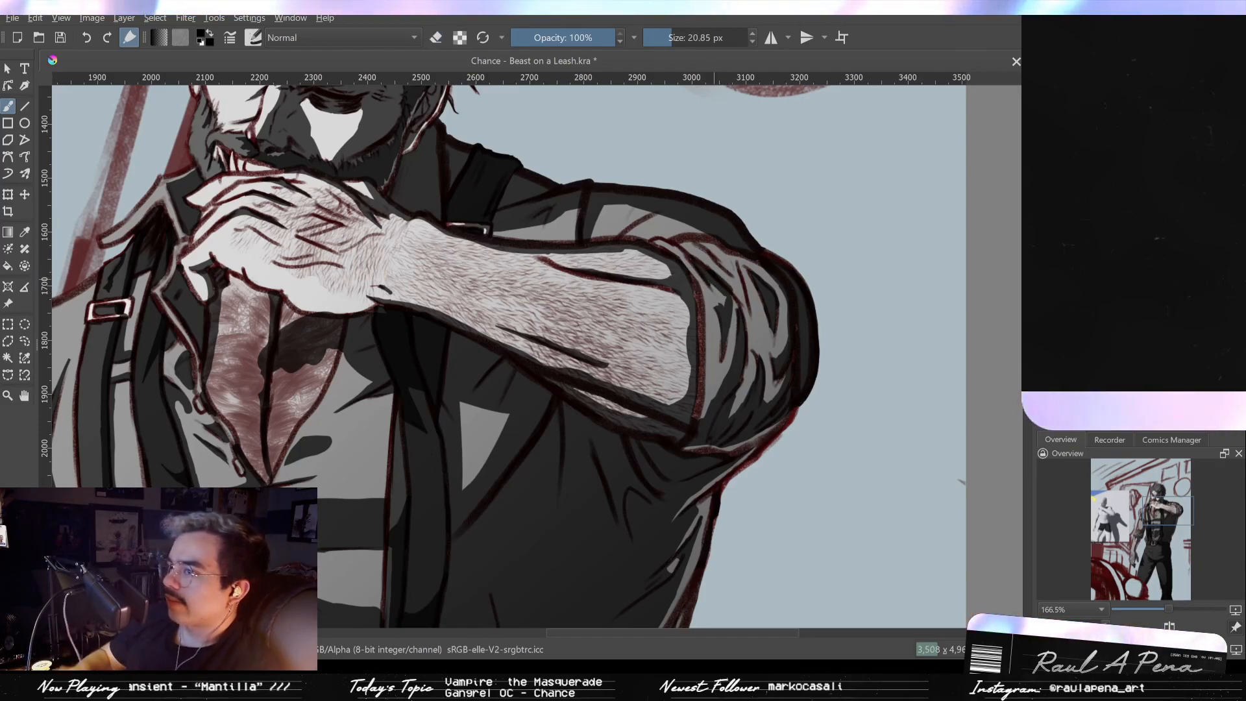
key("e")
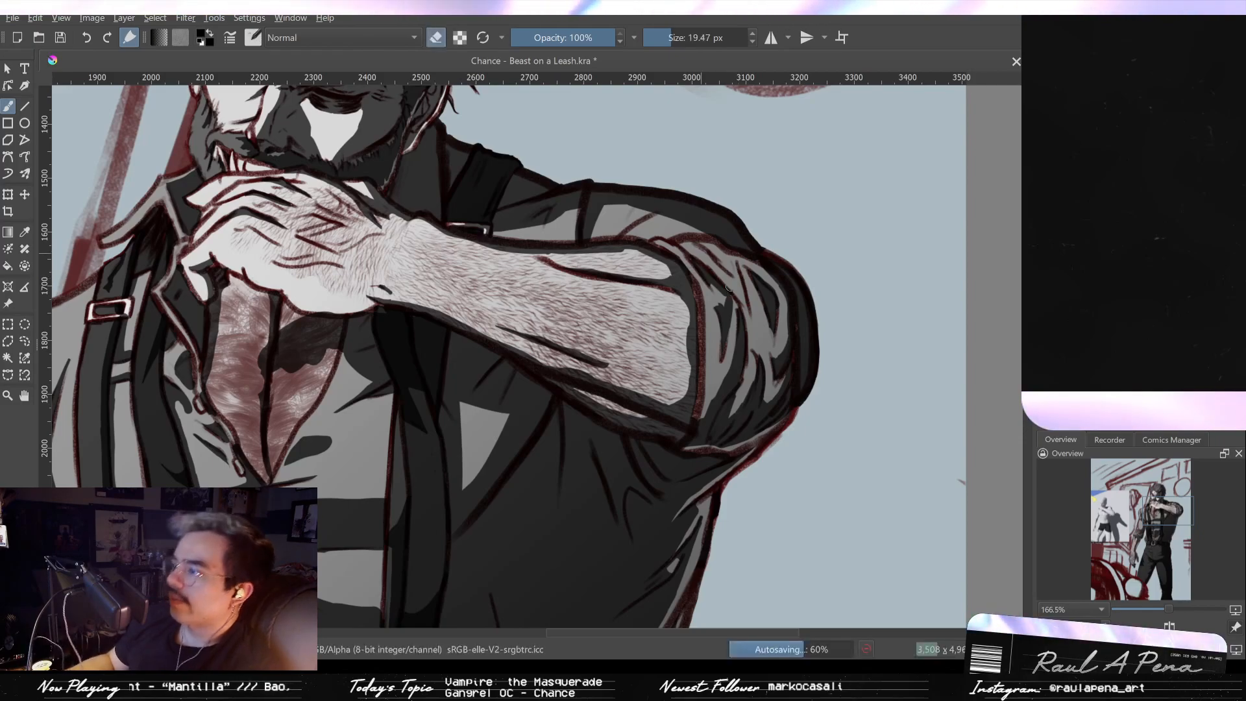
mouse_move(724, 279)
left_mouse_down()
mouse_move(765, 361)
mouse_move(743, 319)
mouse_move(778, 334)
mouse_move(762, 271)
mouse_move(776, 209)
mouse_move(732, 326)
mouse_move(734, 256)
mouse_move(734, 273)
left_mouse_up()
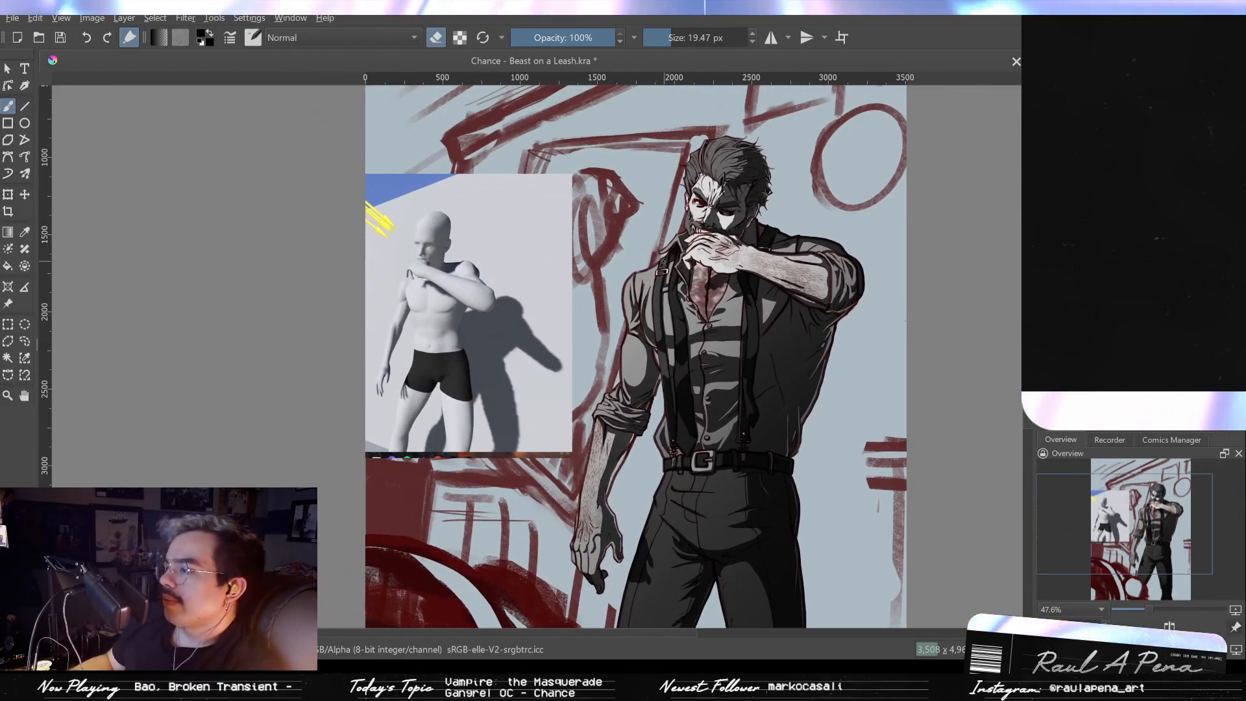
Step: Examine the whole figure's shading from the face to the legs against the 3D pose reference
left_click_drag(679, 419, 660, 350)
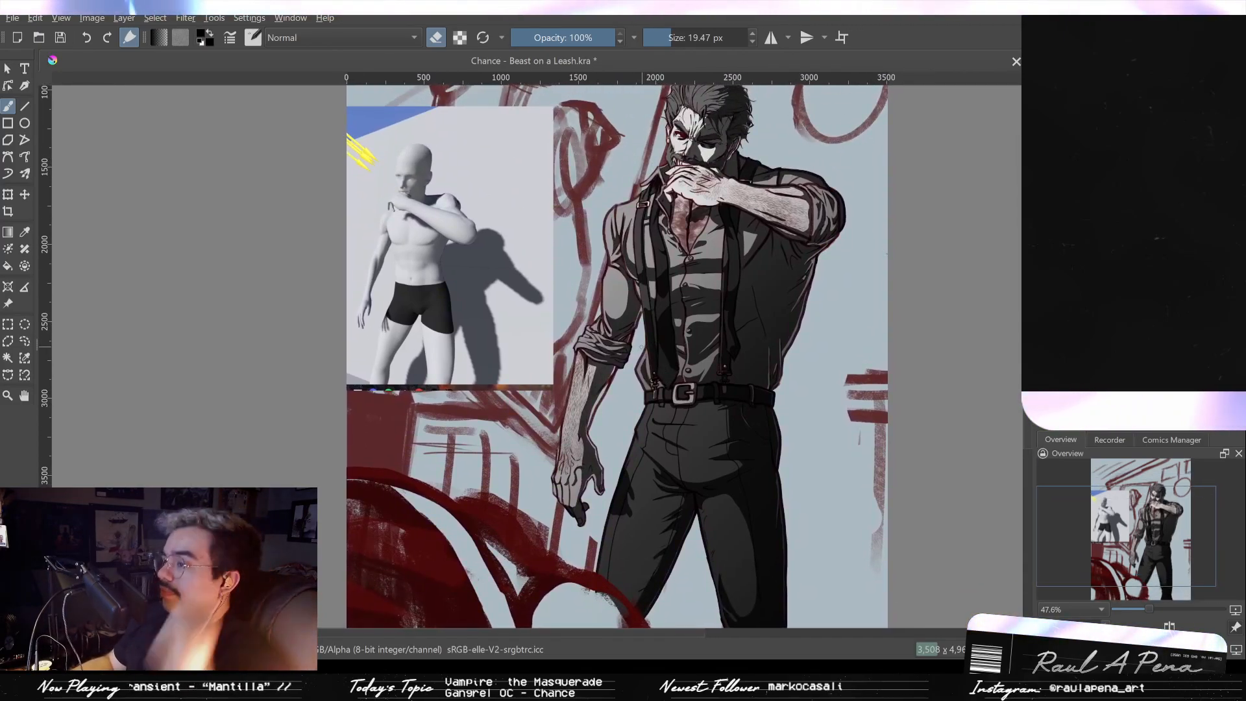
scroll(685, 301, "up", 2)
left_click_drag(685, 301, 669, 253)
scroll(668, 253, "up", 3)
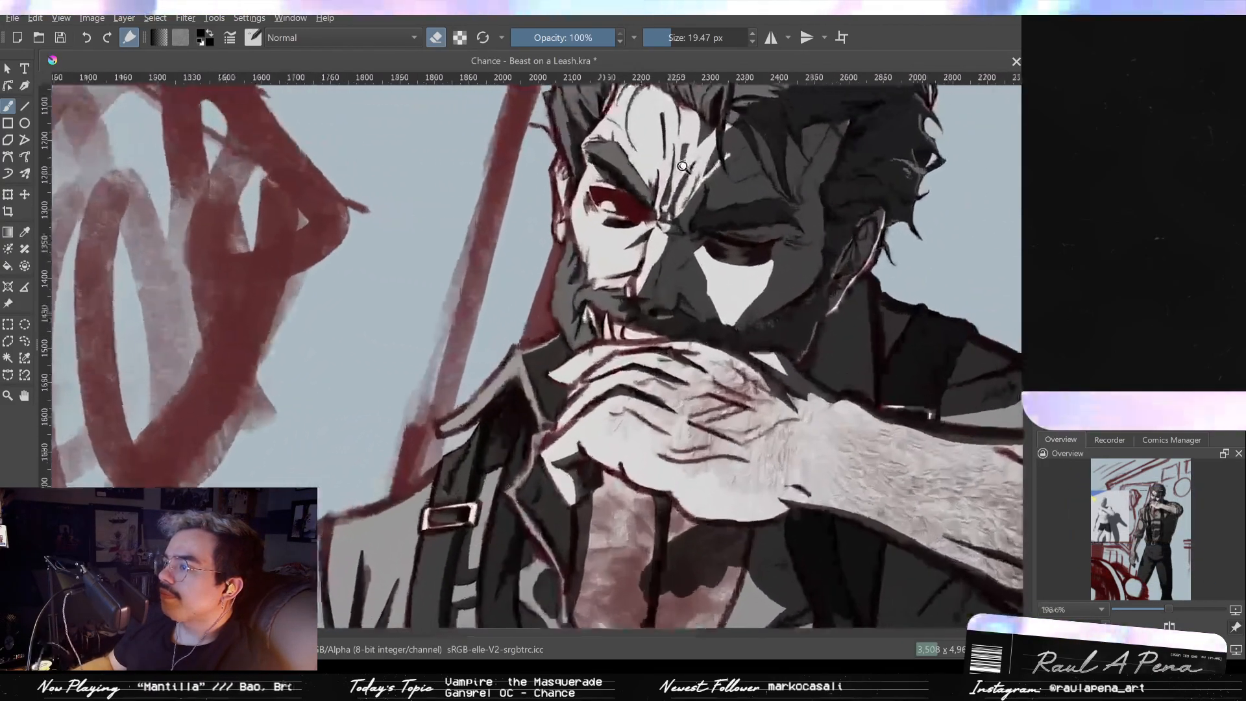
scroll(668, 253, "down", 8)
scroll(645, 377, "up", 4)
left_click_drag(645, 377, 646, 271)
left_click_drag(633, 385, 633, 225)
left_click_drag(624, 376, 632, 438)
scroll(428, 392, "down", 3)
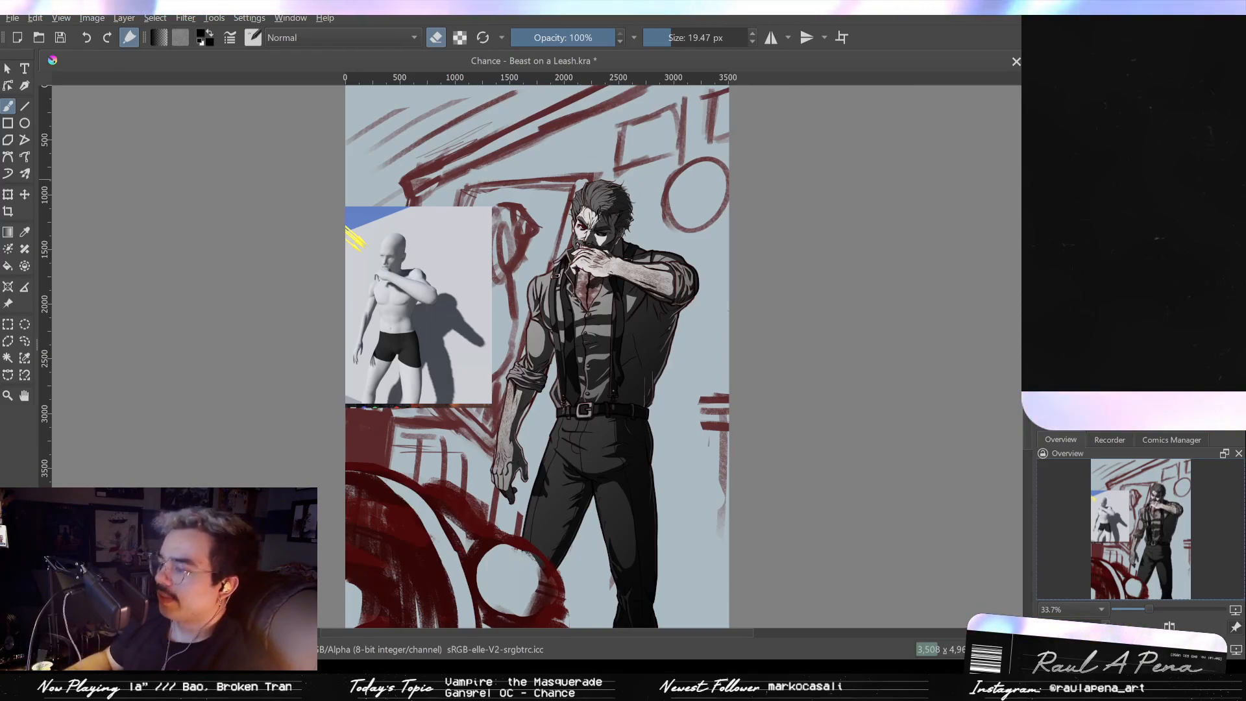
scroll(689, 268, "up", 3)
scroll(689, 268, "up", 5)
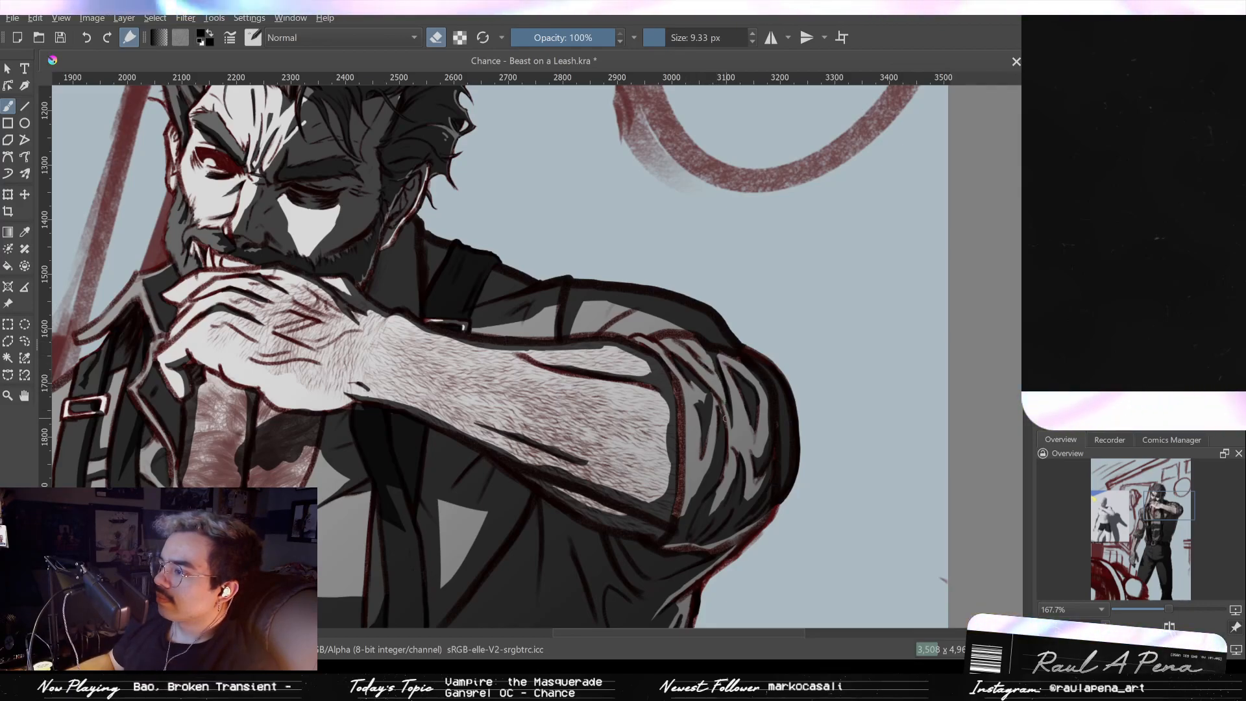
Step: Clean up the light strips between the upper cuff folds with a 9.33 px eraser, enlarging it to 12.77 px
left_click_drag(718, 404, 712, 391)
key("e")
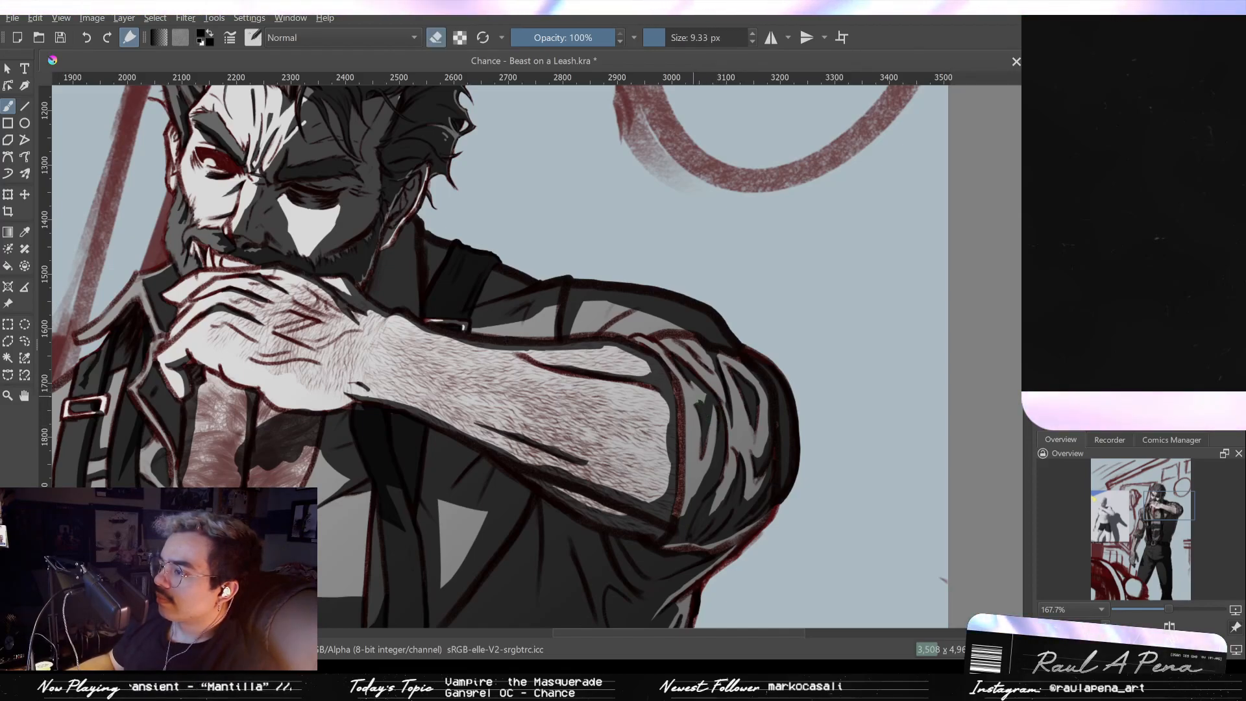
left_click_drag(698, 401, 701, 408)
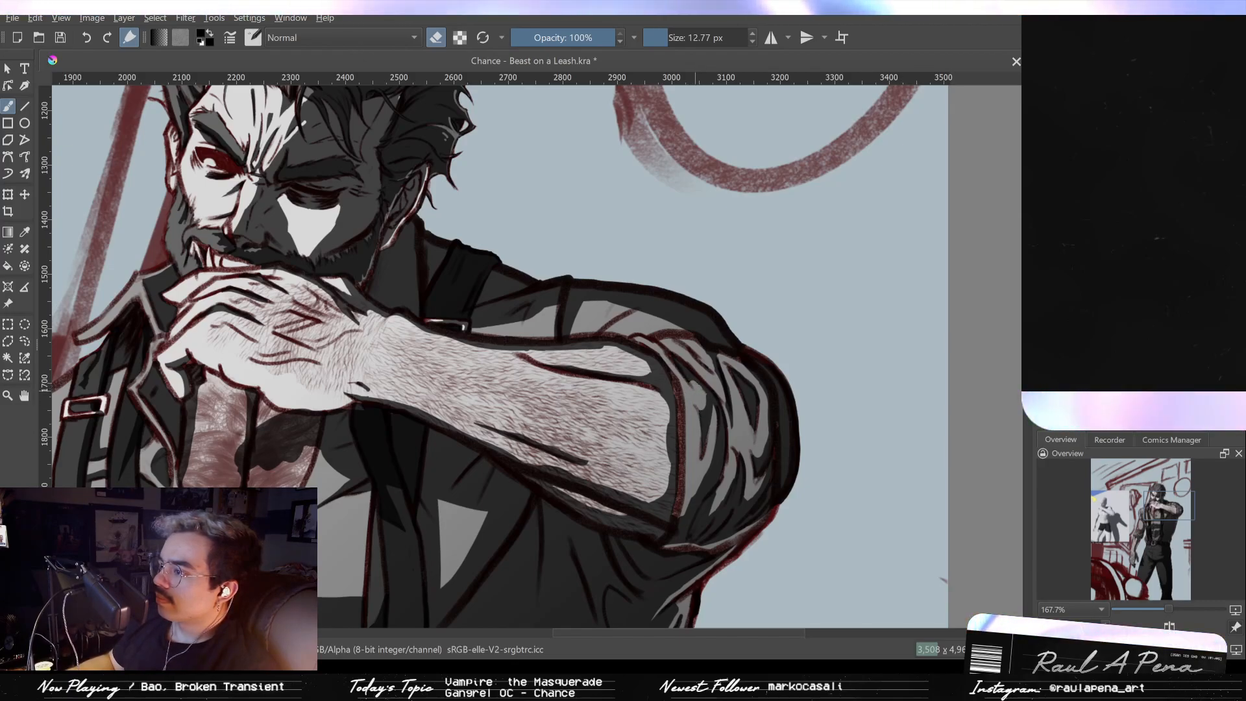
left_click_drag(706, 403, 684, 370)
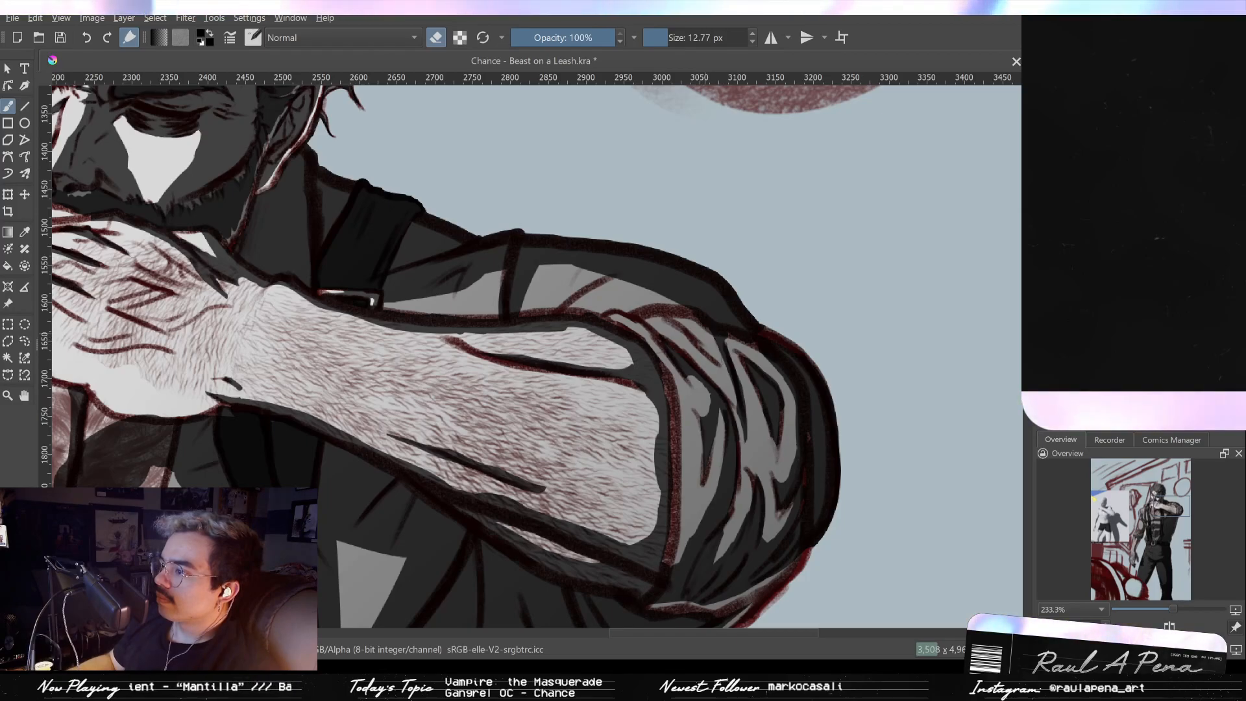
Step: Sharpen the middle elbow fold and darken the cuff's lower edge with an 8.25 px brush, trimming the fold with an 8.89 px eraser
key("e")
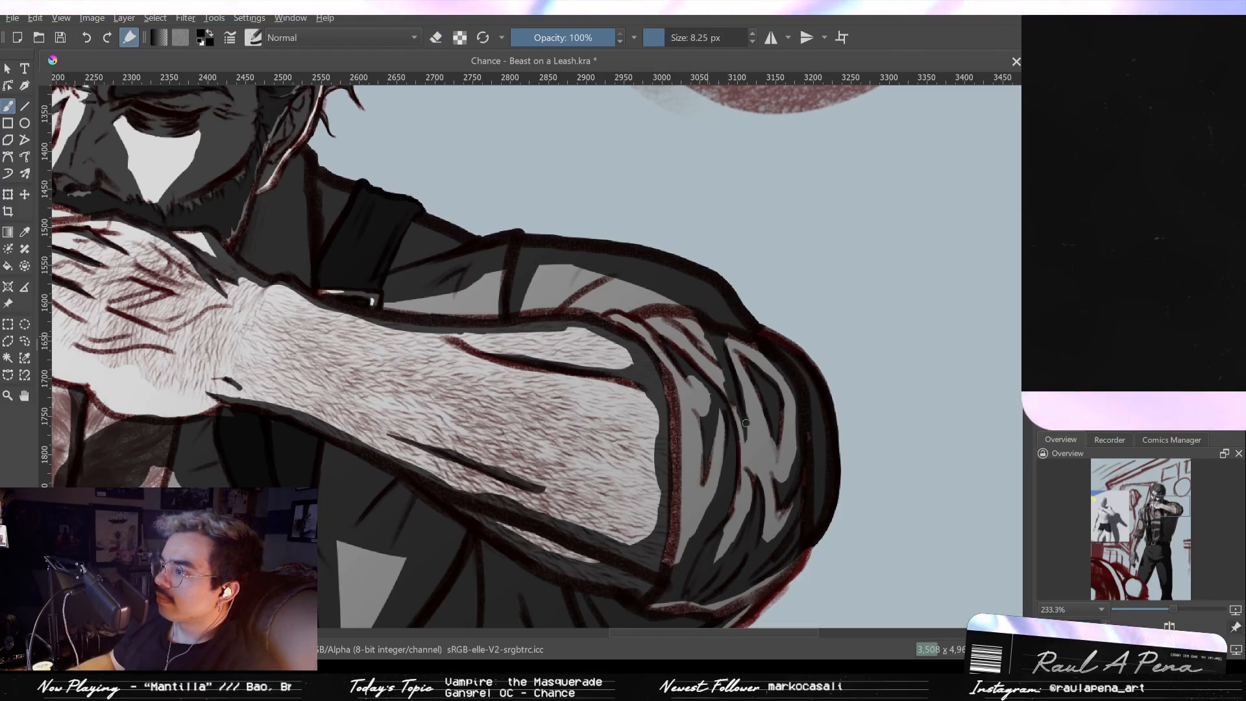
key("e")
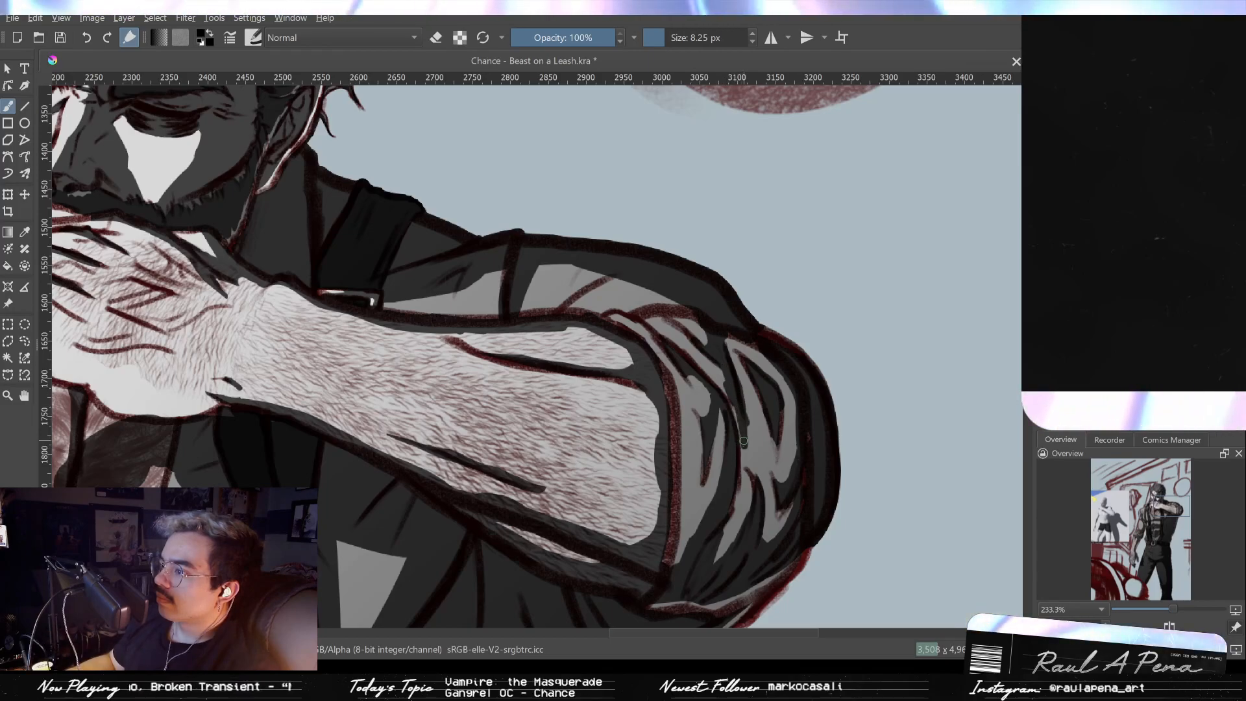
key("e")
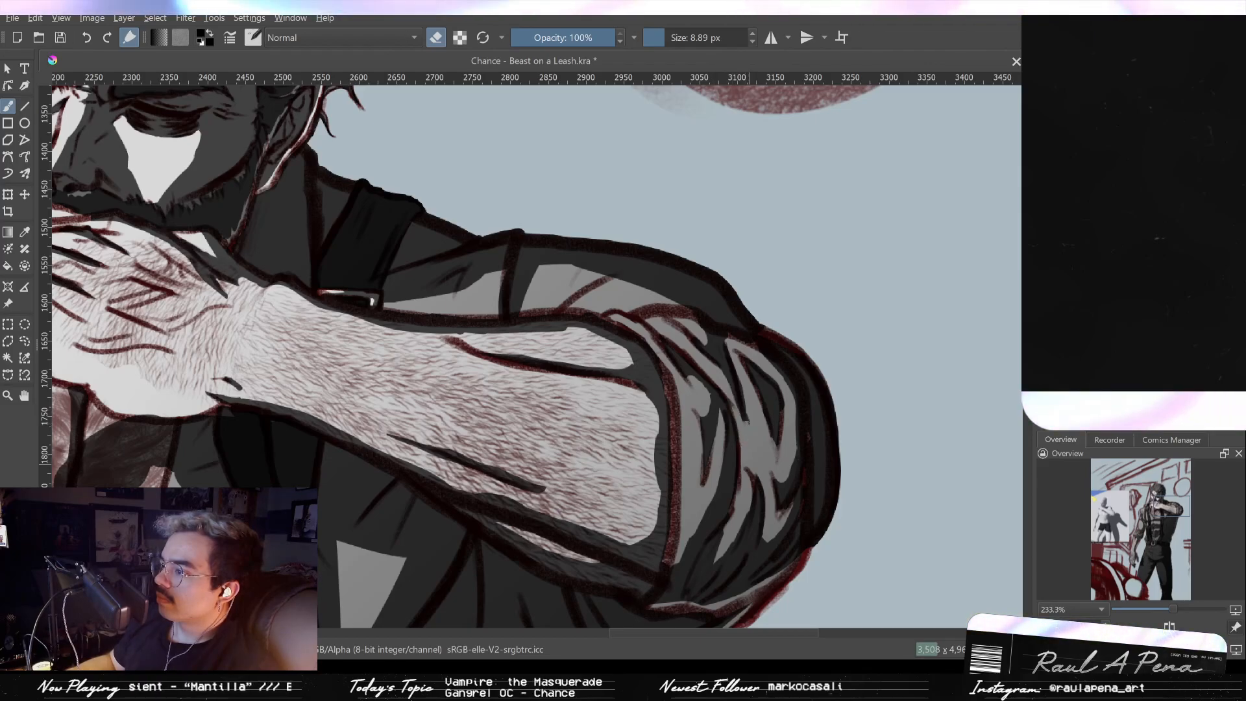
left_click_drag(732, 354, 754, 506)
left_click_drag(753, 447, 735, 312)
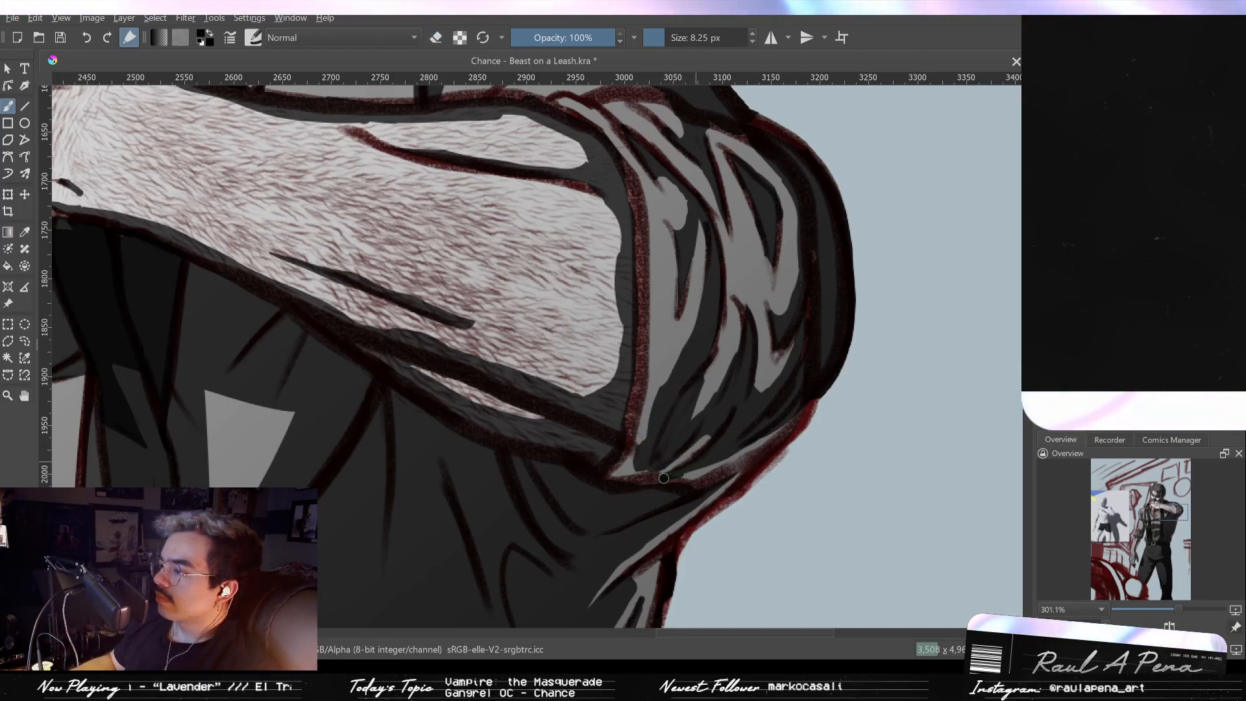
left_click_drag(659, 479, 692, 486)
mouse_move(744, 453)
left_mouse_down()
mouse_move(706, 527)
mouse_move(744, 456)
left_mouse_up()
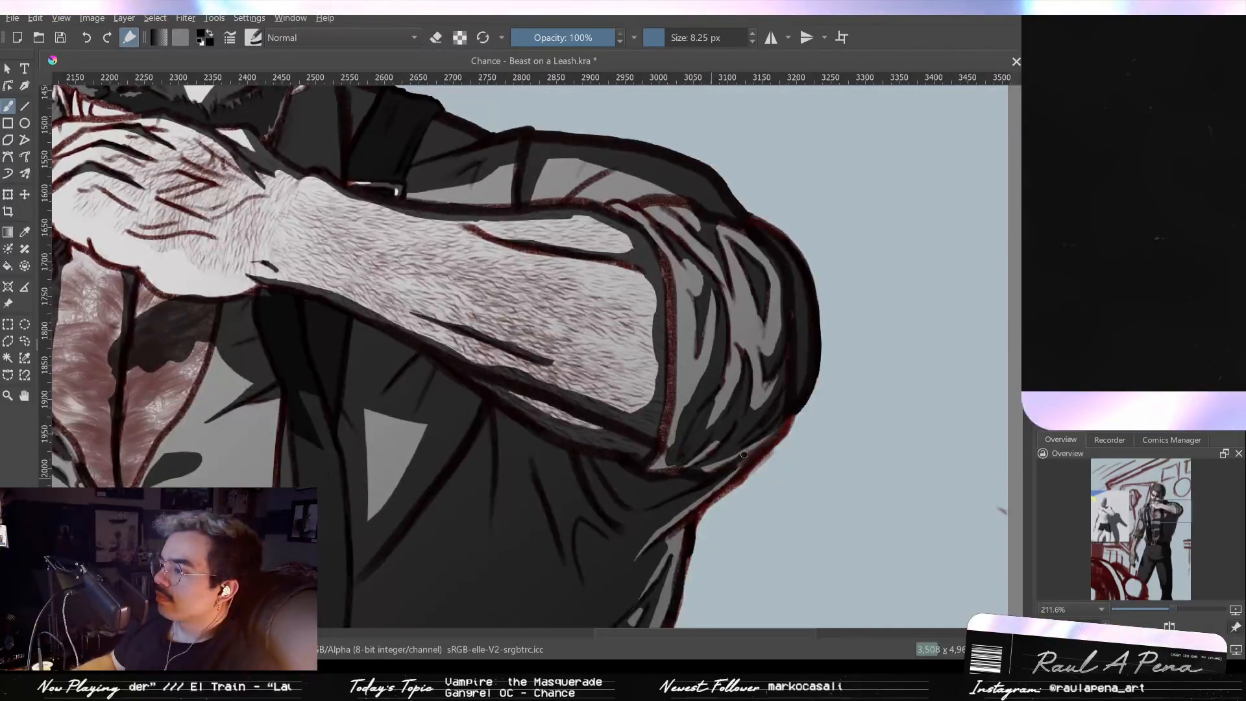
Step: Carve a thin highlight along the sleeve's outer elbow with an 8.89 px eraser and touch up the upper sleeve shadows with an 18.26 px brush
key("e")
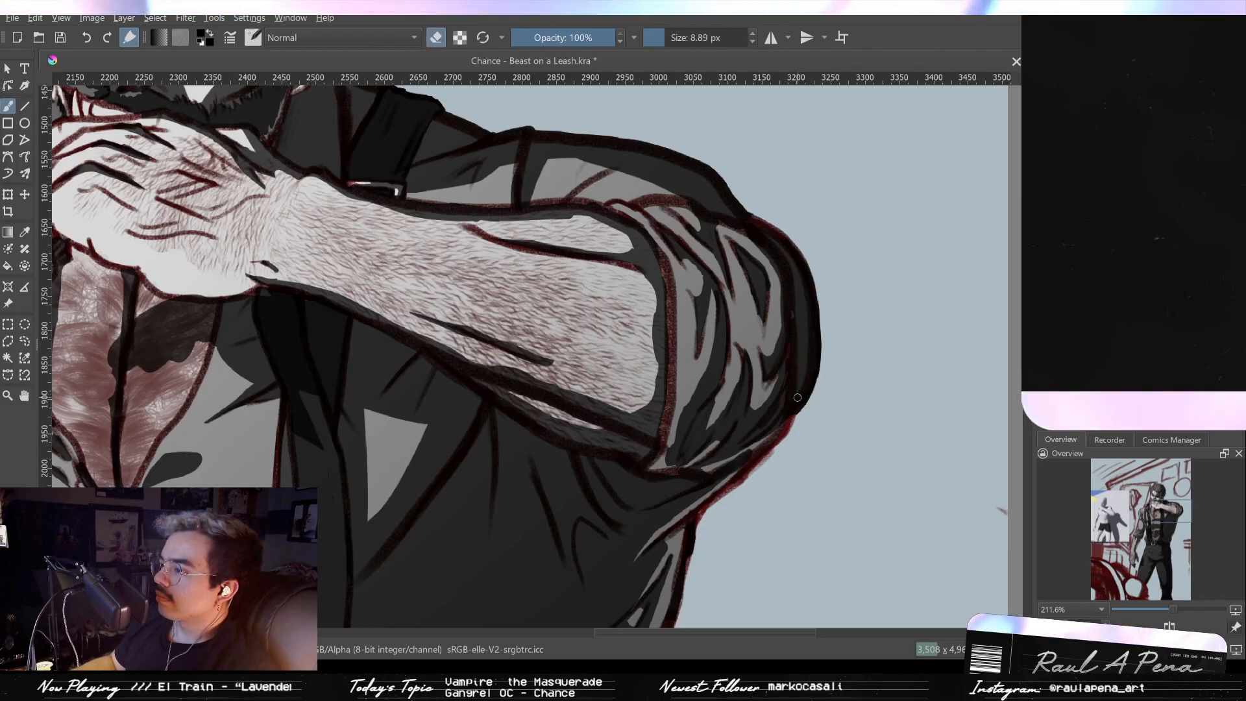
left_click_drag(797, 398, 808, 324)
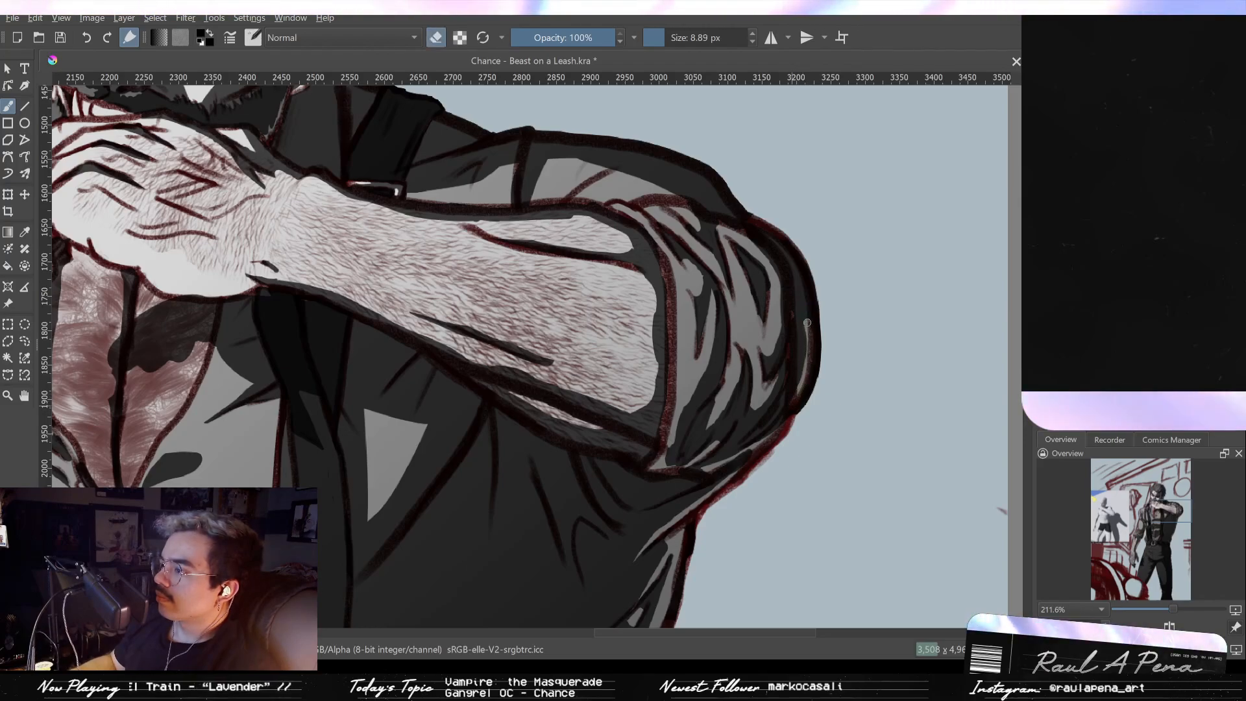
key("e")
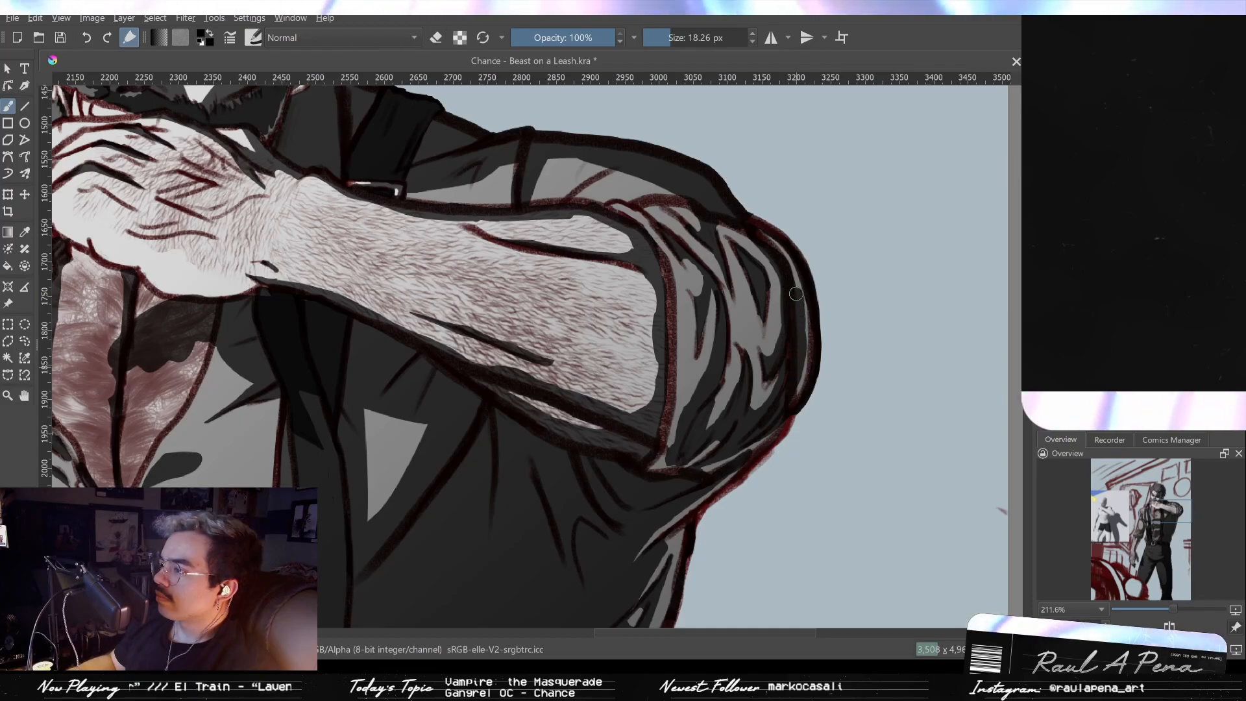
mouse_move(761, 226)
left_mouse_down()
mouse_move(772, 295)
mouse_move(760, 253)
mouse_move(776, 273)
mouse_move(750, 273)
left_mouse_up()
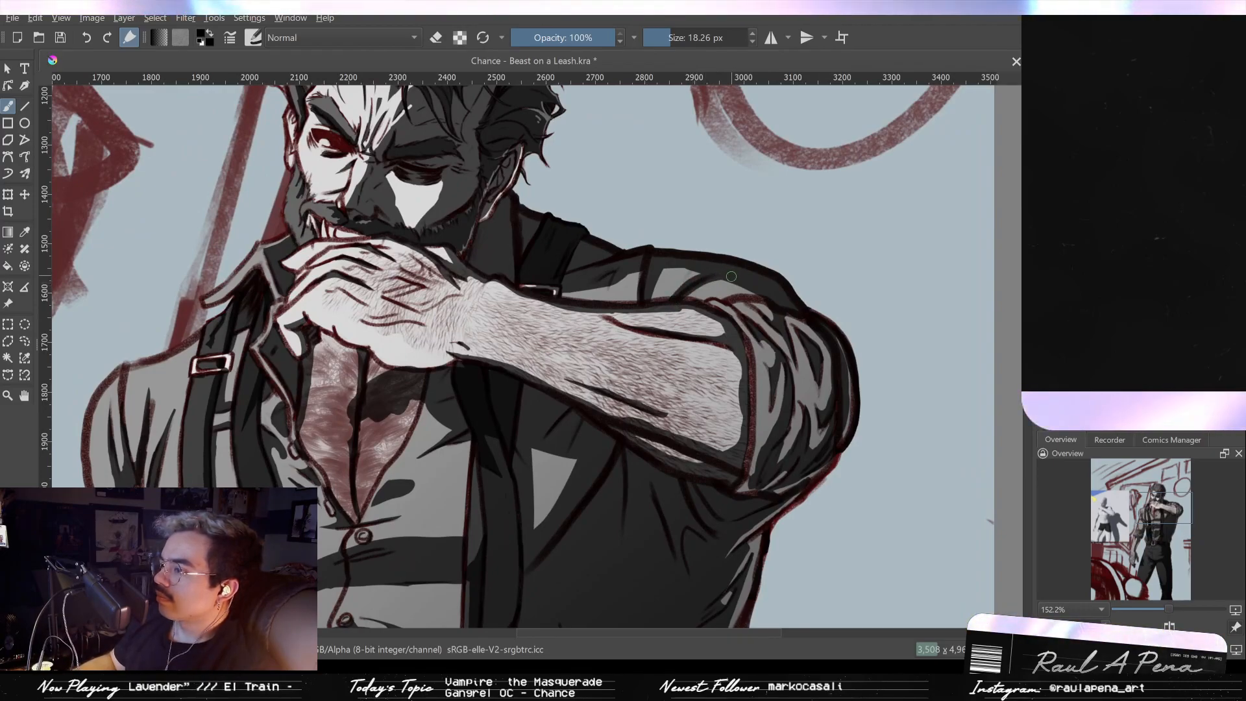
Step: Deepen the fold shadow on the raised sleeve's elbow with an 18.26 px brush
left_click_drag(790, 316, 797, 360)
scroll(793, 340, "down", 6)
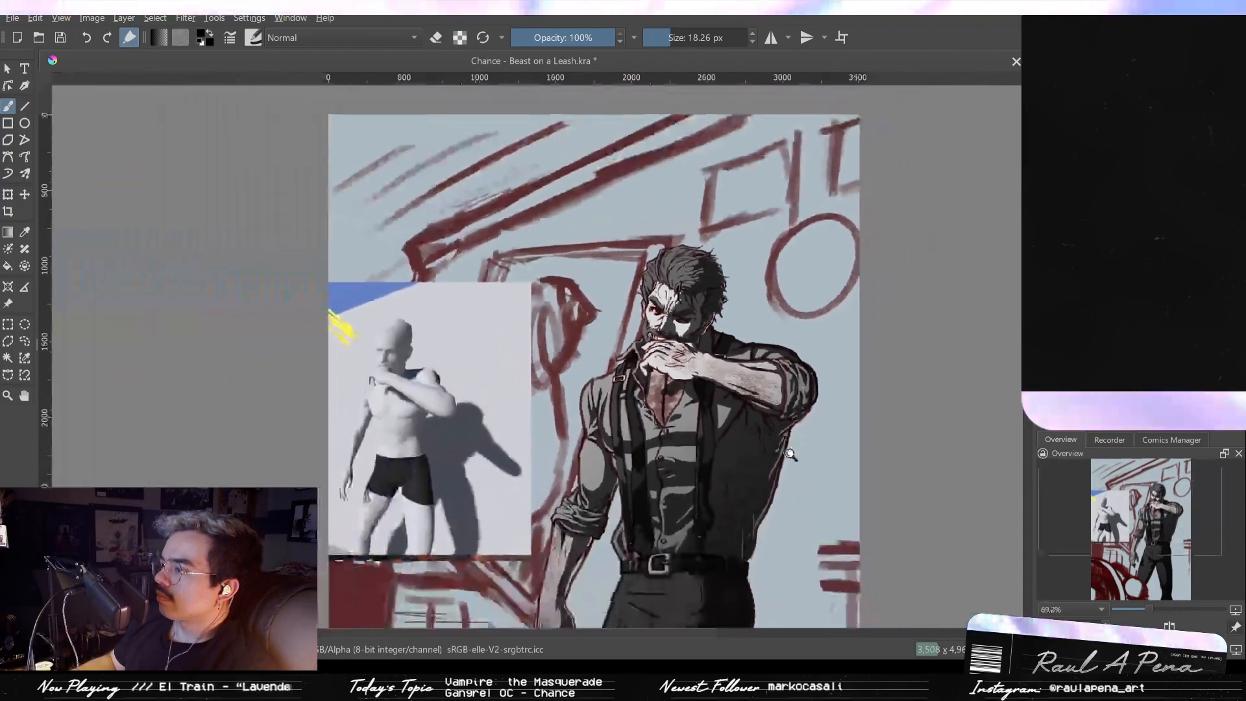
left_click_drag(768, 429, 777, 253)
left_click_drag(730, 378, 776, 214)
left_click_drag(734, 260, 753, 318)
Step: Soften the shadow edge along the lowered forearm with a 47.66 px eraser, undoing and redrawing the first strokes
left_click_drag(571, 382, 628, 279)
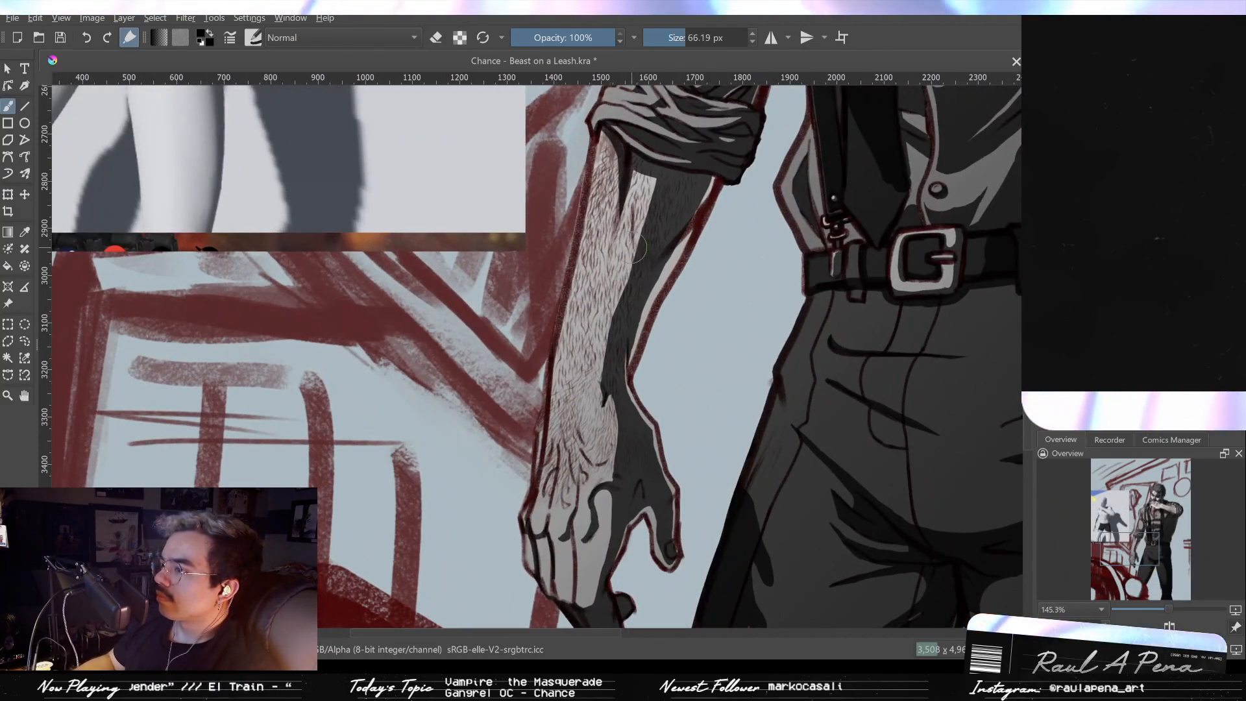
key("e")
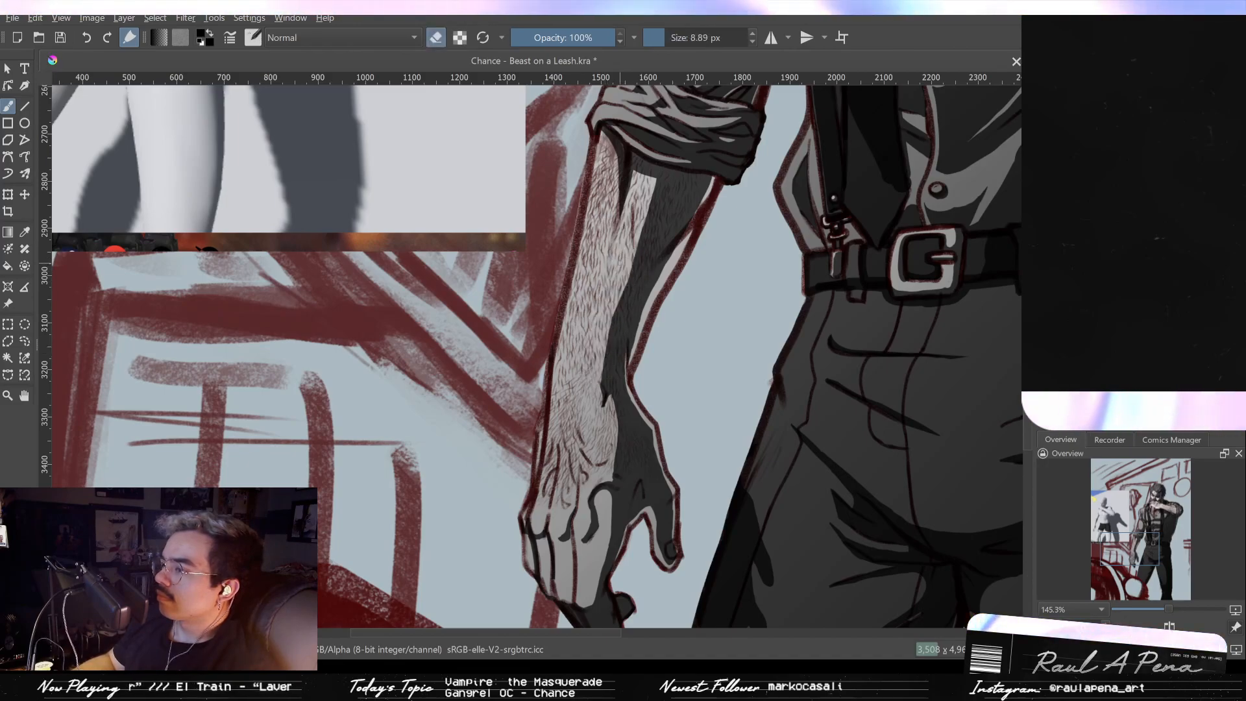
left_click_drag(637, 244, 611, 381)
key("ctrl+z")
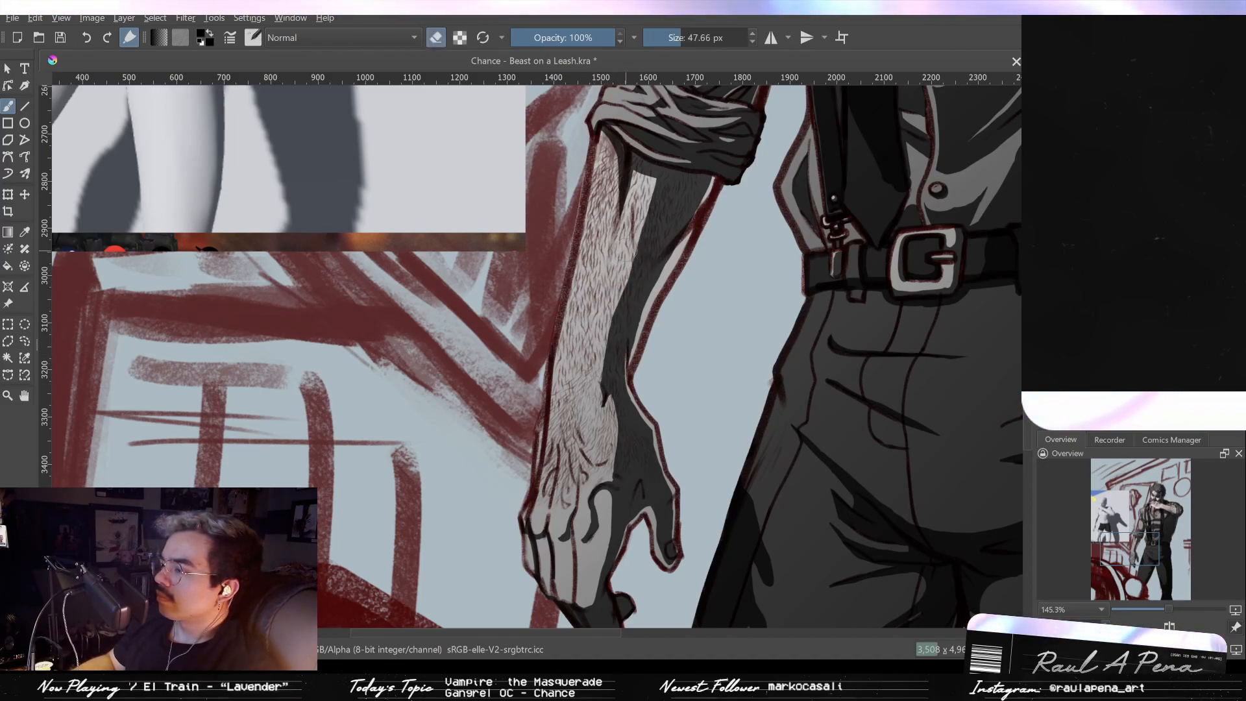
left_click_drag(628, 238, 613, 354)
key("ctrl+z")
left_click_drag(615, 279, 596, 384)
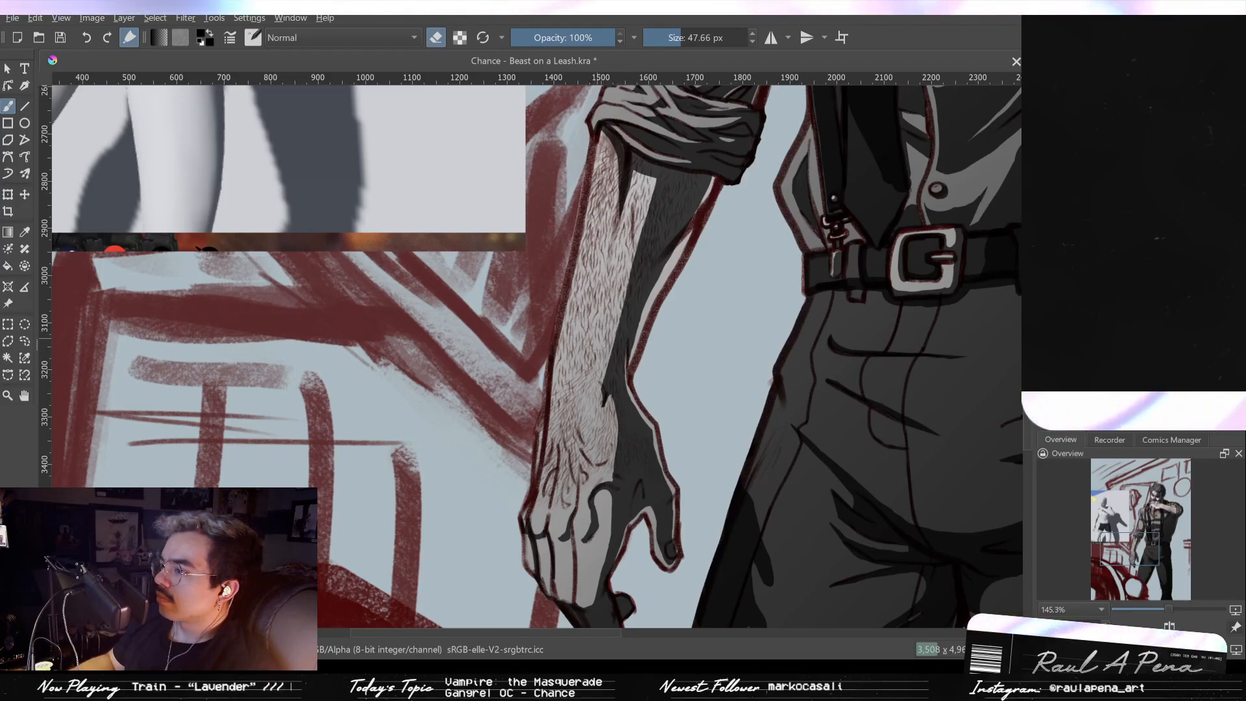
left_click_drag(606, 334, 601, 362)
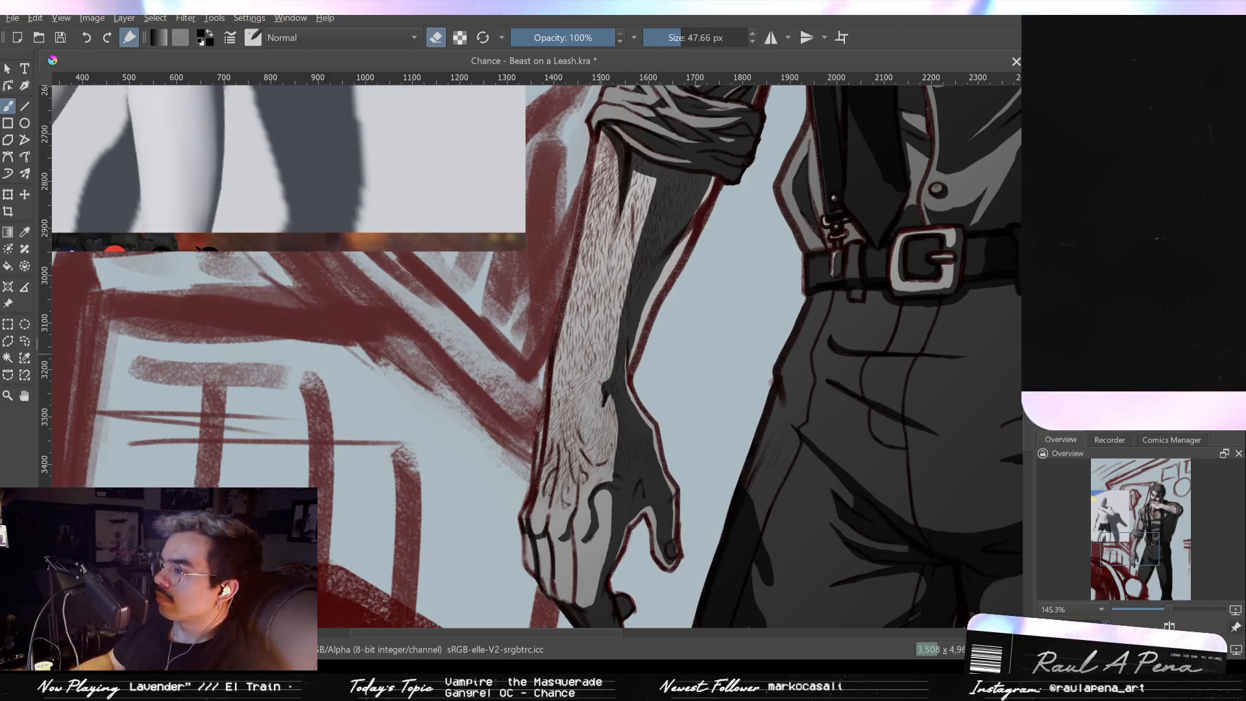
left_click_drag(623, 241, 617, 294)
left_click_drag(621, 323, 603, 451)
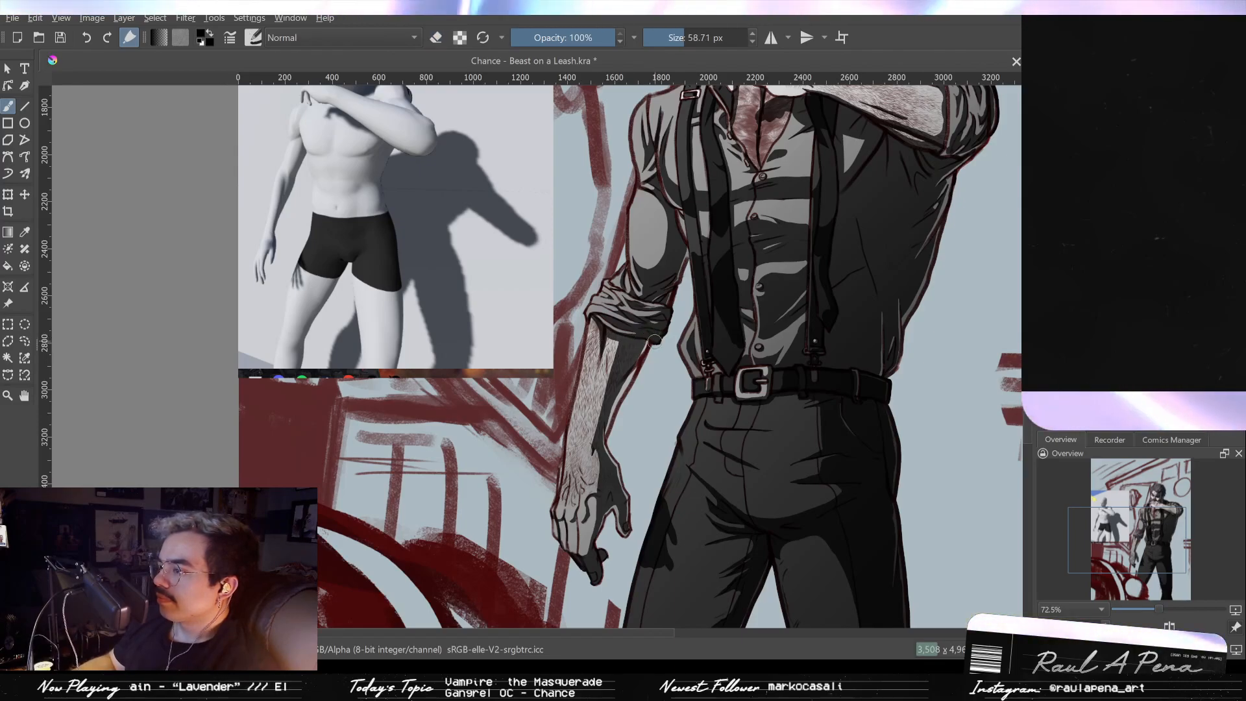
Step: Block the outer elbow folds of the raised sleeve into shadow with a 58.71 px brush
left_click_drag(655, 341, 642, 458)
left_click_drag(830, 249, 869, 174)
left_click_drag(669, 319, 694, 250)
left_click_drag(578, 322, 633, 395)
mouse_move(652, 314)
left_mouse_down()
mouse_move(648, 411)
mouse_move(665, 363)
mouse_move(656, 324)
mouse_move(623, 305)
left_mouse_up()
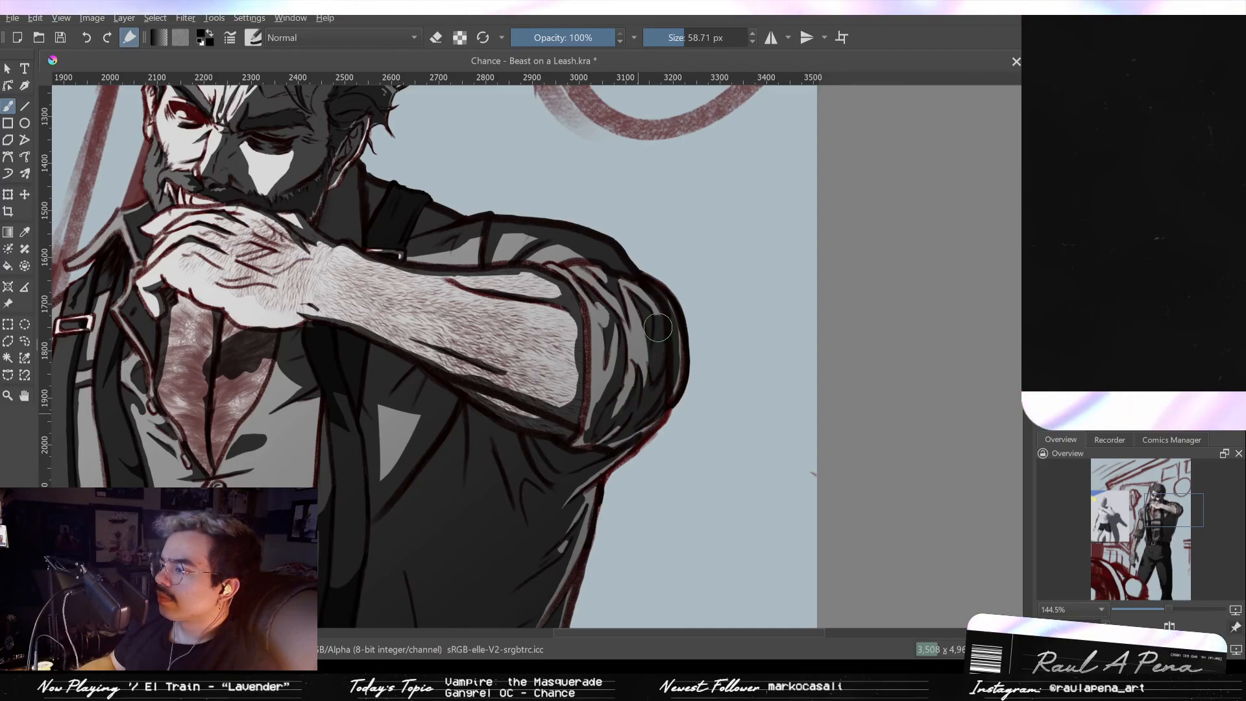
mouse_move(643, 298)
left_mouse_down()
mouse_move(660, 352)
mouse_move(633, 417)
mouse_move(647, 364)
left_mouse_up()
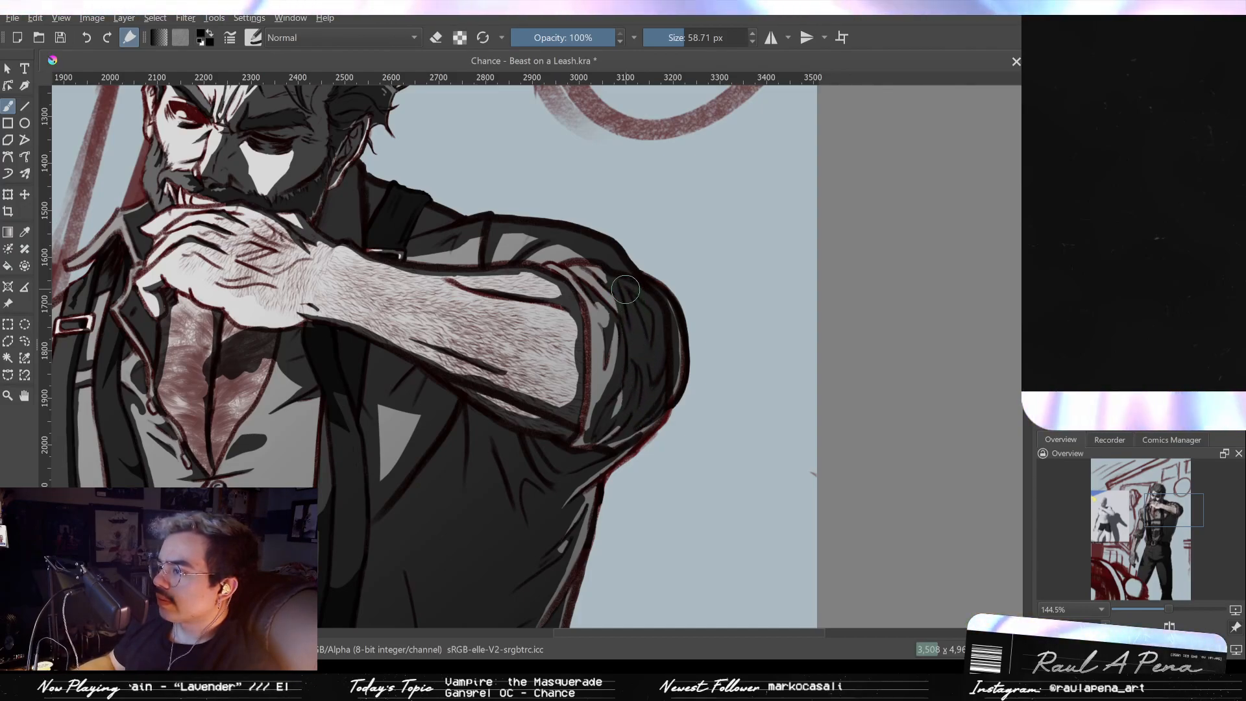
Step: Fill the leftover light slivers between the raised sleeve's elbow folds with an 11.47 px brush
key("2")
mouse_move(654, 425)
left_mouse_down()
mouse_move(660, 306)
mouse_move(648, 293)
left_mouse_up()
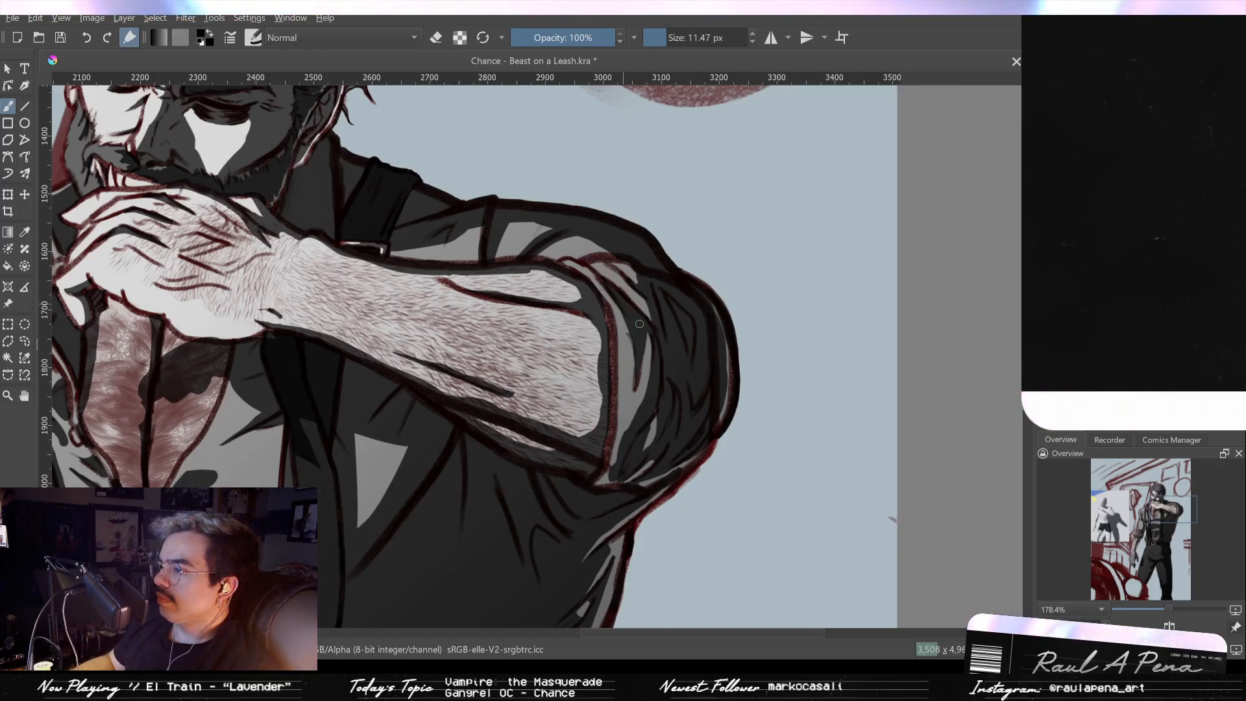
mouse_move(753, 342)
left_mouse_down()
mouse_move(675, 476)
mouse_move(670, 430)
left_mouse_up()
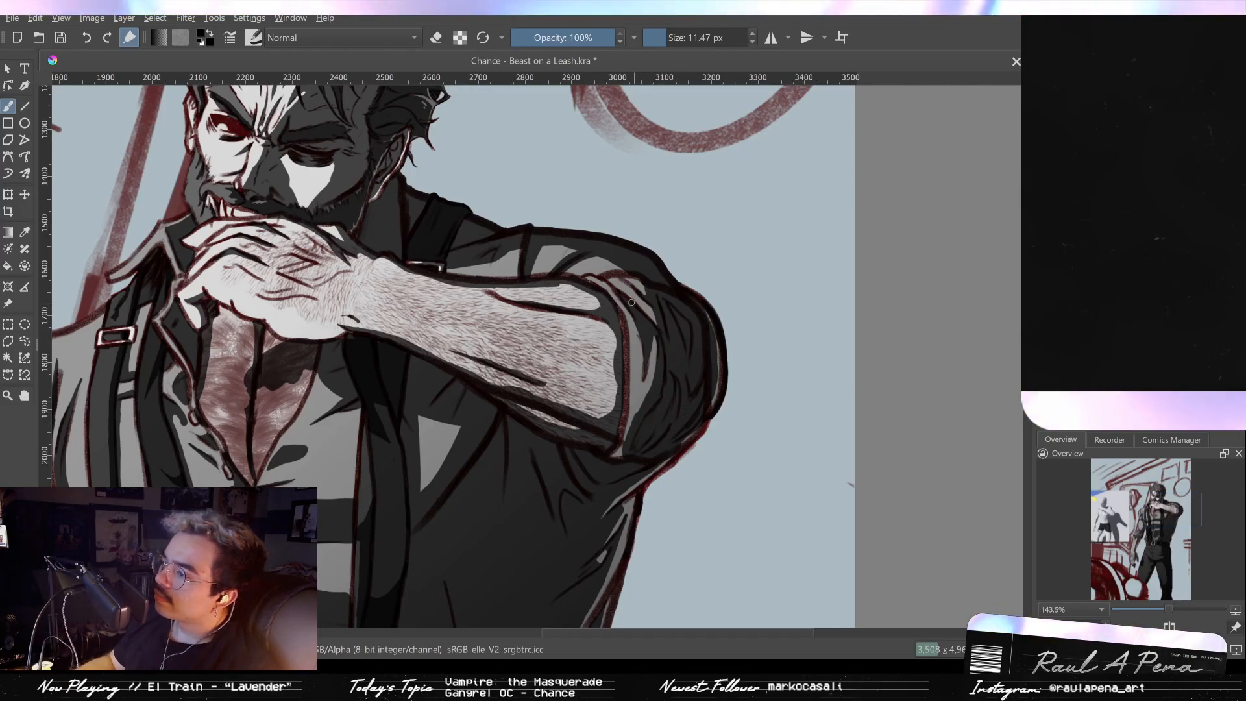
left_click_drag(675, 357, 672, 428)
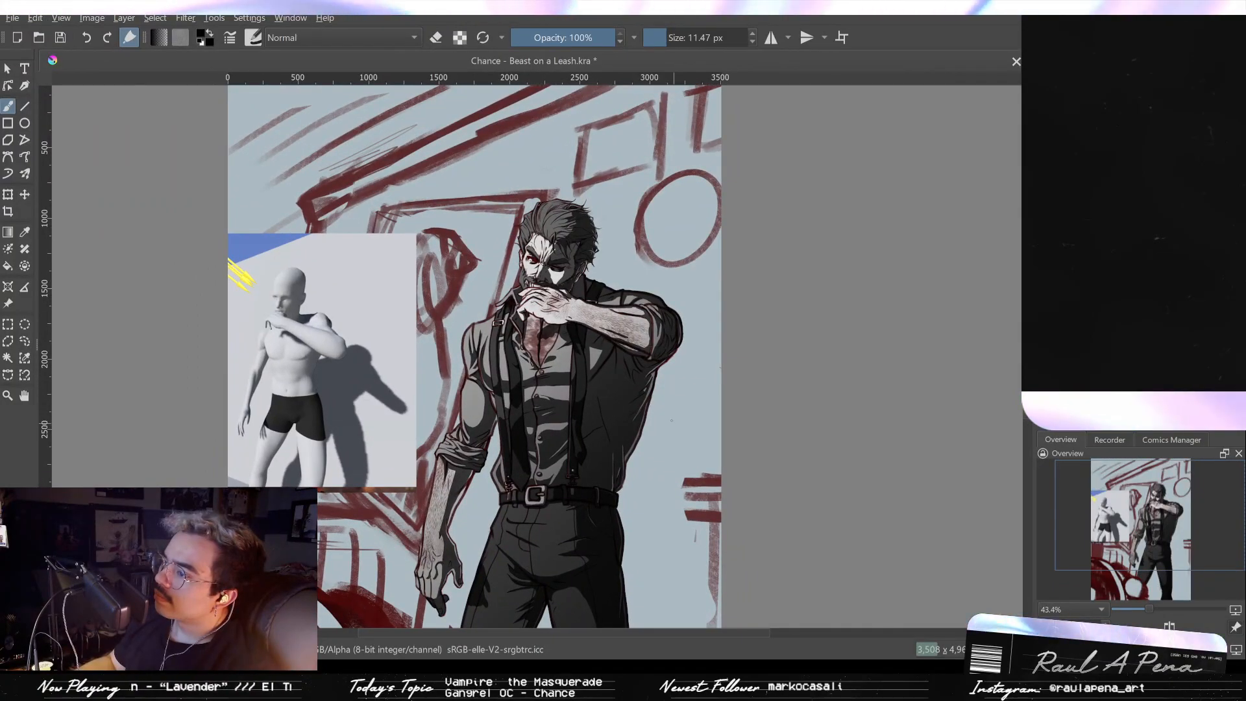
key("2")
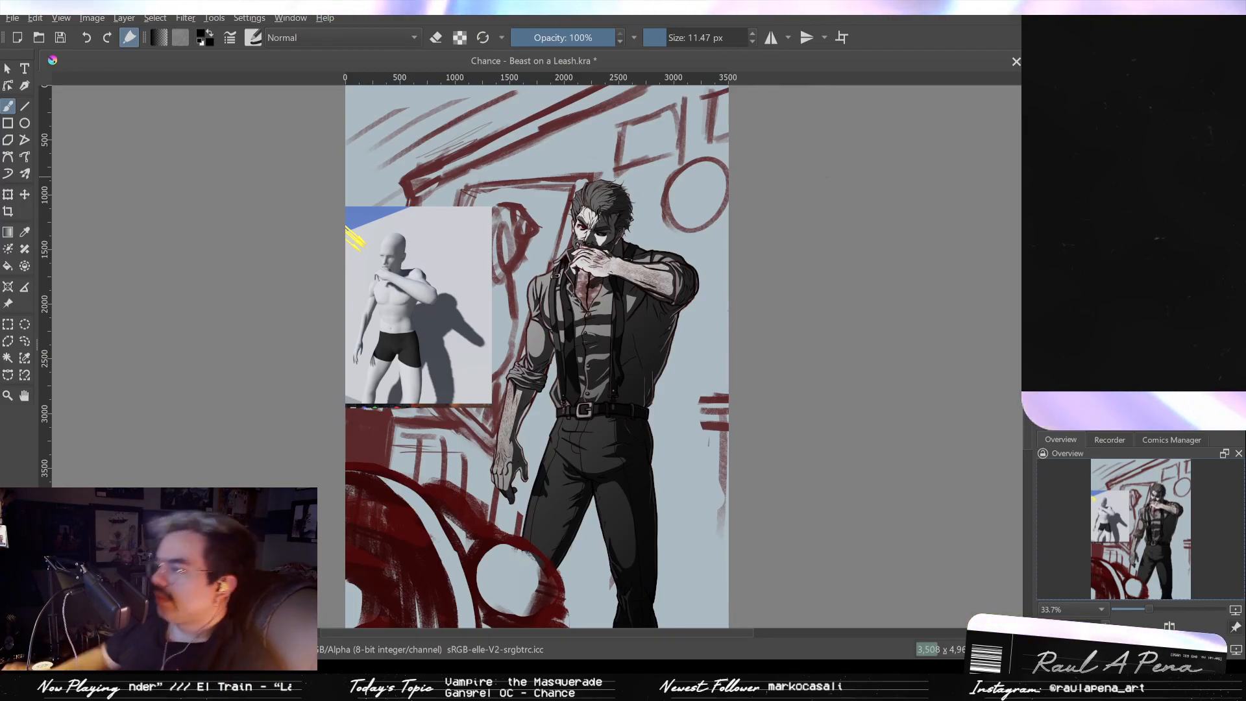
left_click_drag(765, 197, 744, 170)
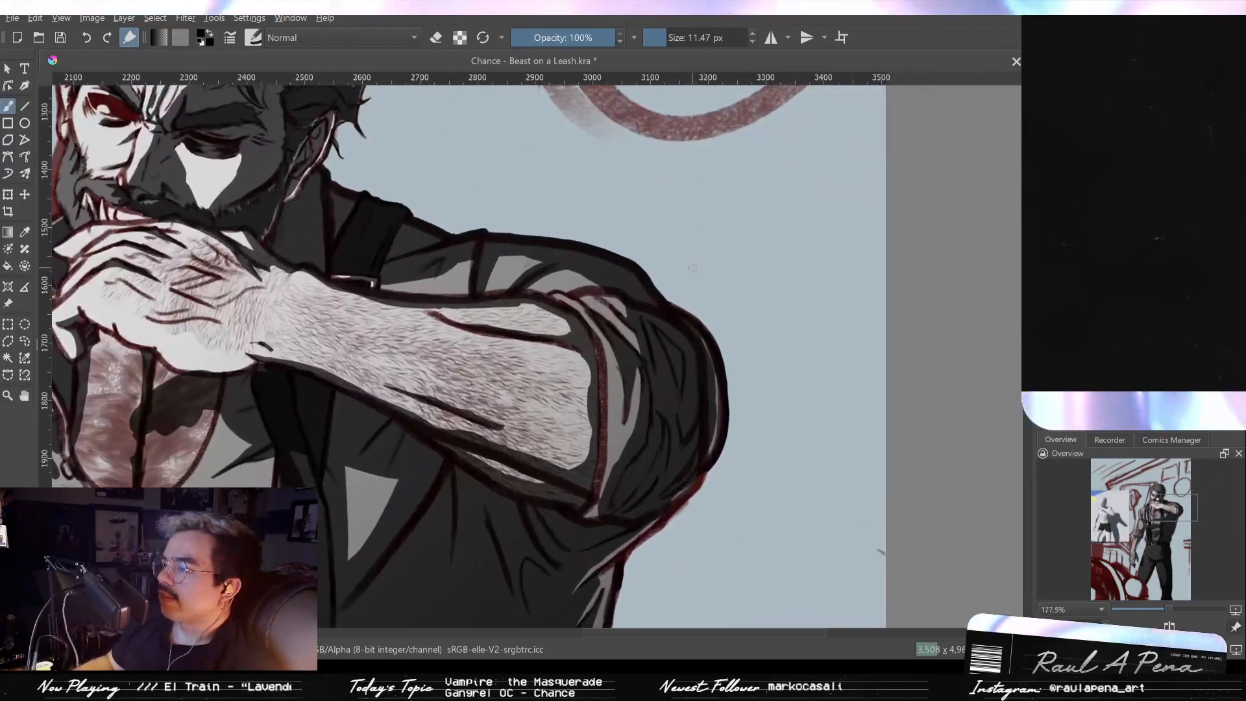
Step: Refine the upper cuff fold with an 11.47 px brush and try a small highlight on the lower elbow with an 8.30 px eraser
key("e")
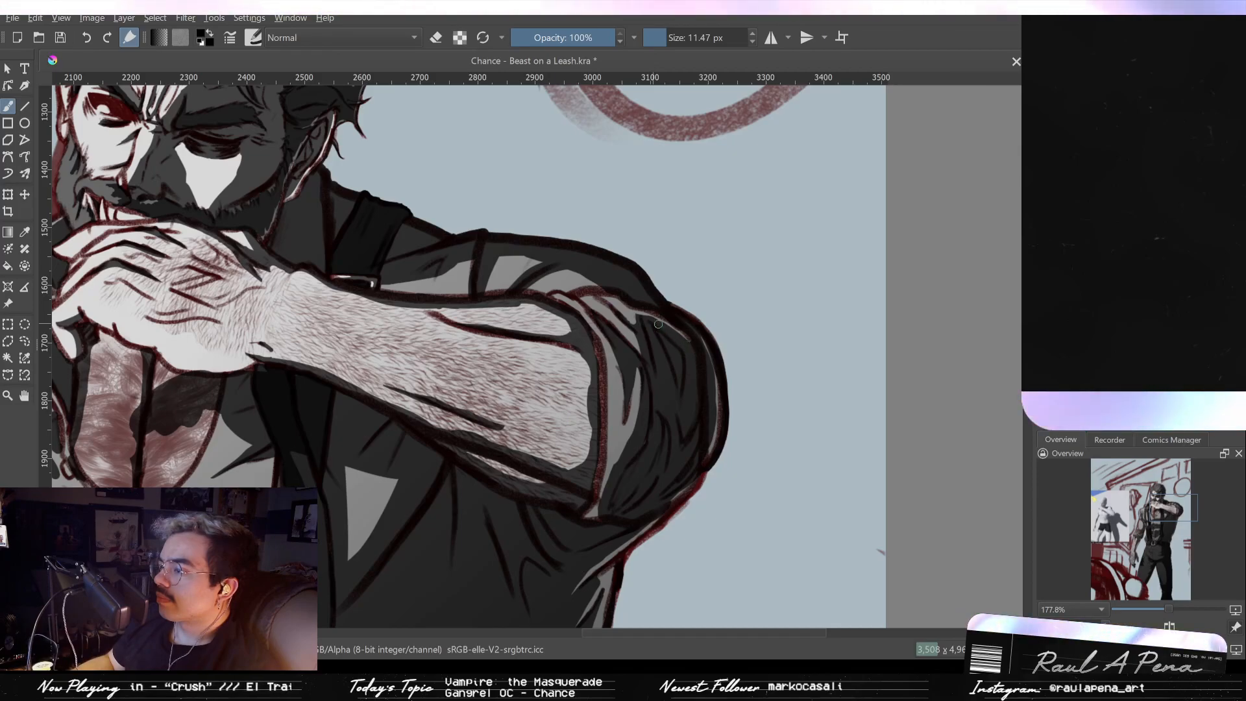
left_click_drag(638, 324, 634, 308)
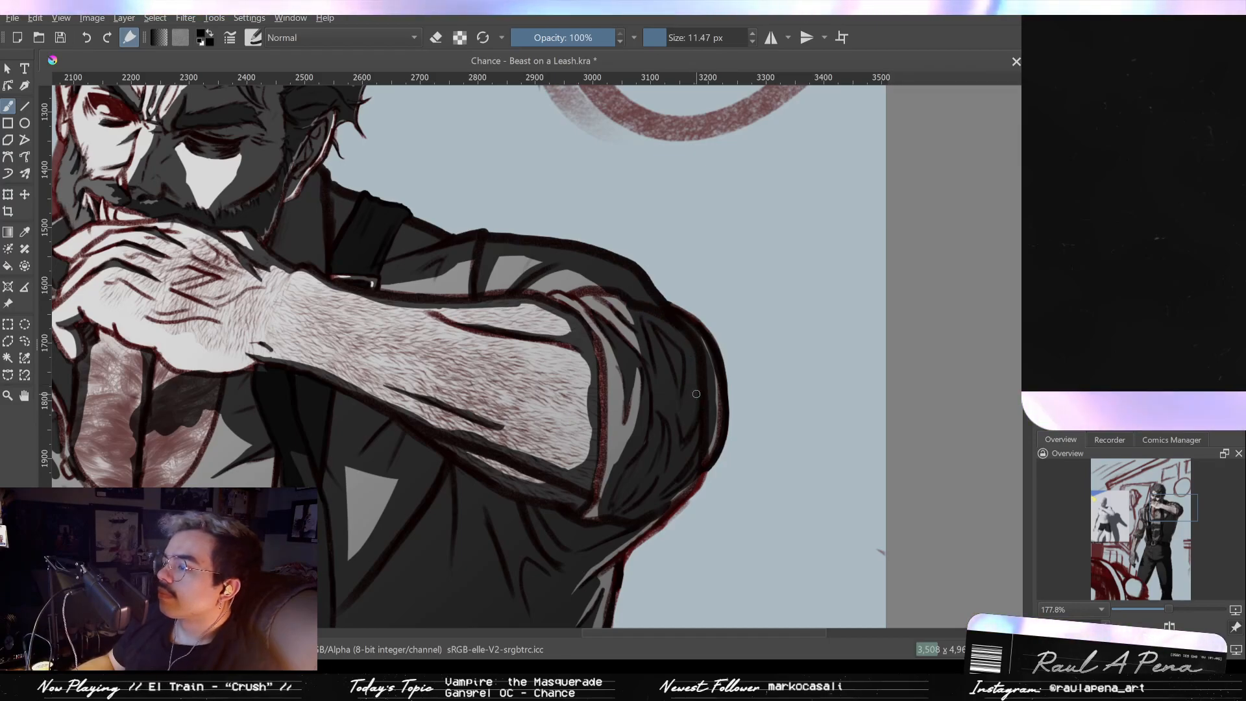
key("e")
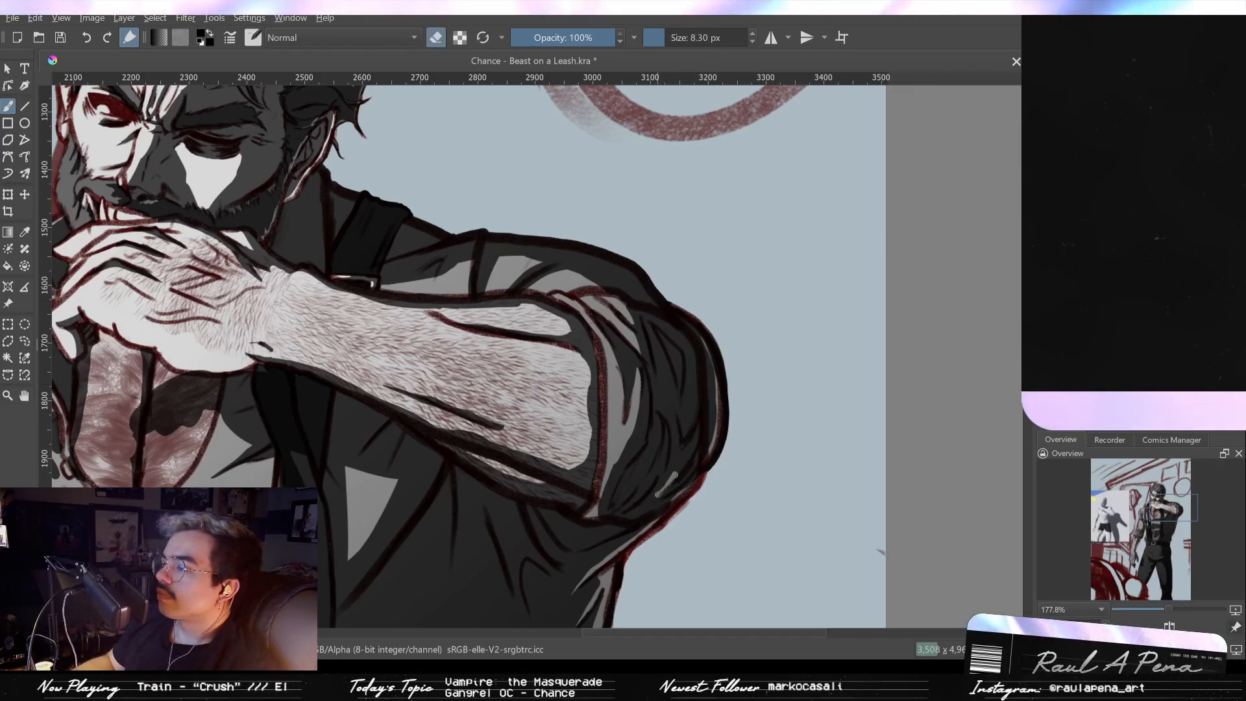
left_click_drag(659, 495, 690, 451)
left_click_drag(651, 495, 663, 473)
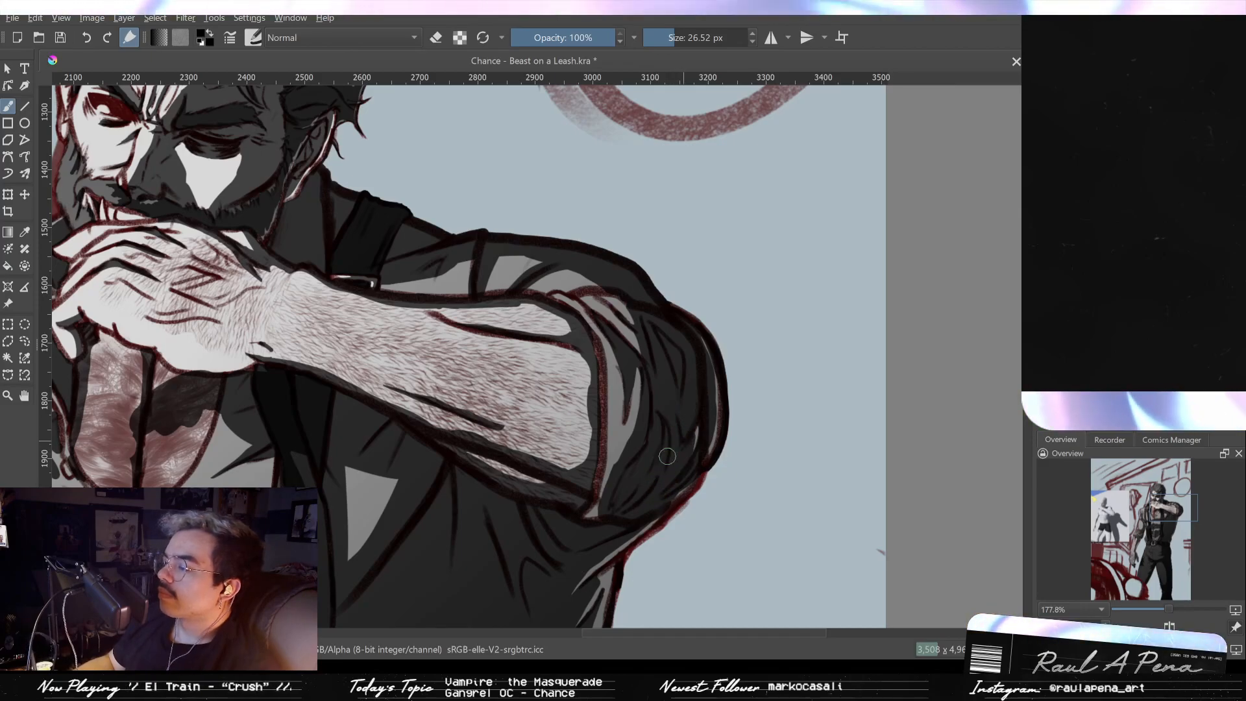
Step: Darken the cuff's lower corner with a 26.52 px brush and carve a thin light strip beside the cuff edge with an 8.39 px eraser
scroll(676, 531, "down", 5)
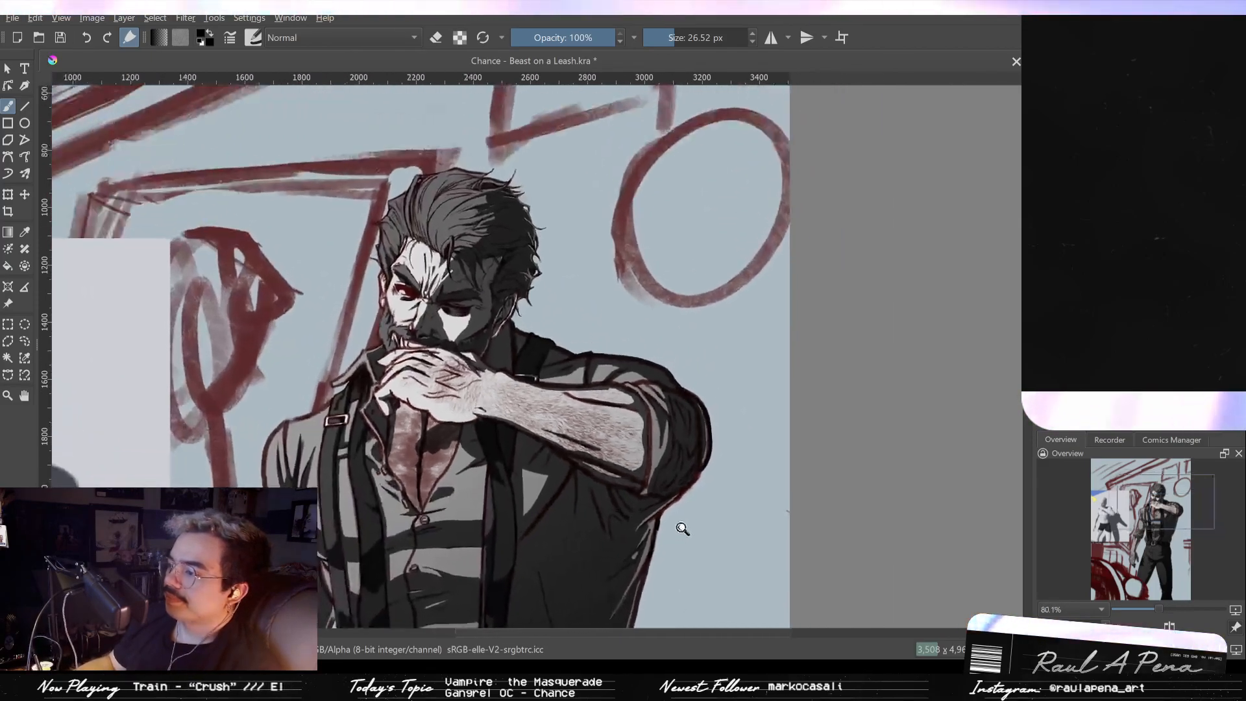
mouse_move(694, 398)
left_mouse_down()
mouse_move(695, 512)
mouse_move(694, 409)
left_mouse_up()
scroll(693, 409, "up", 5)
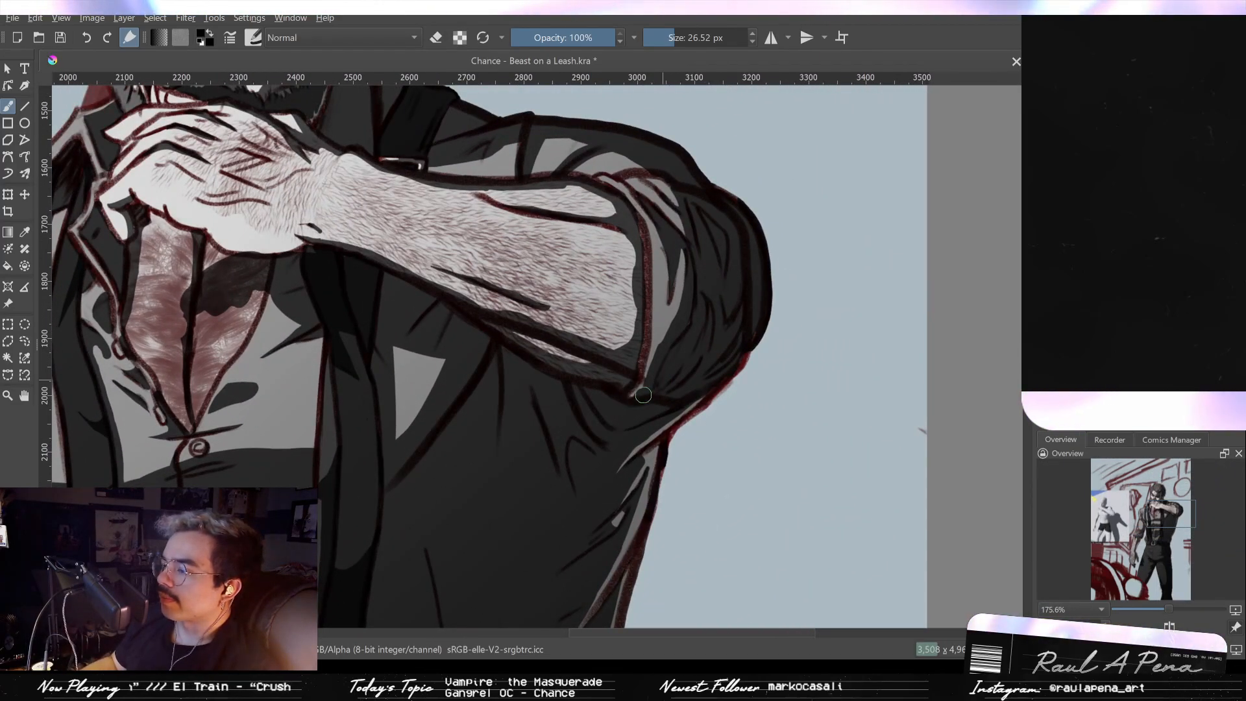
key("e")
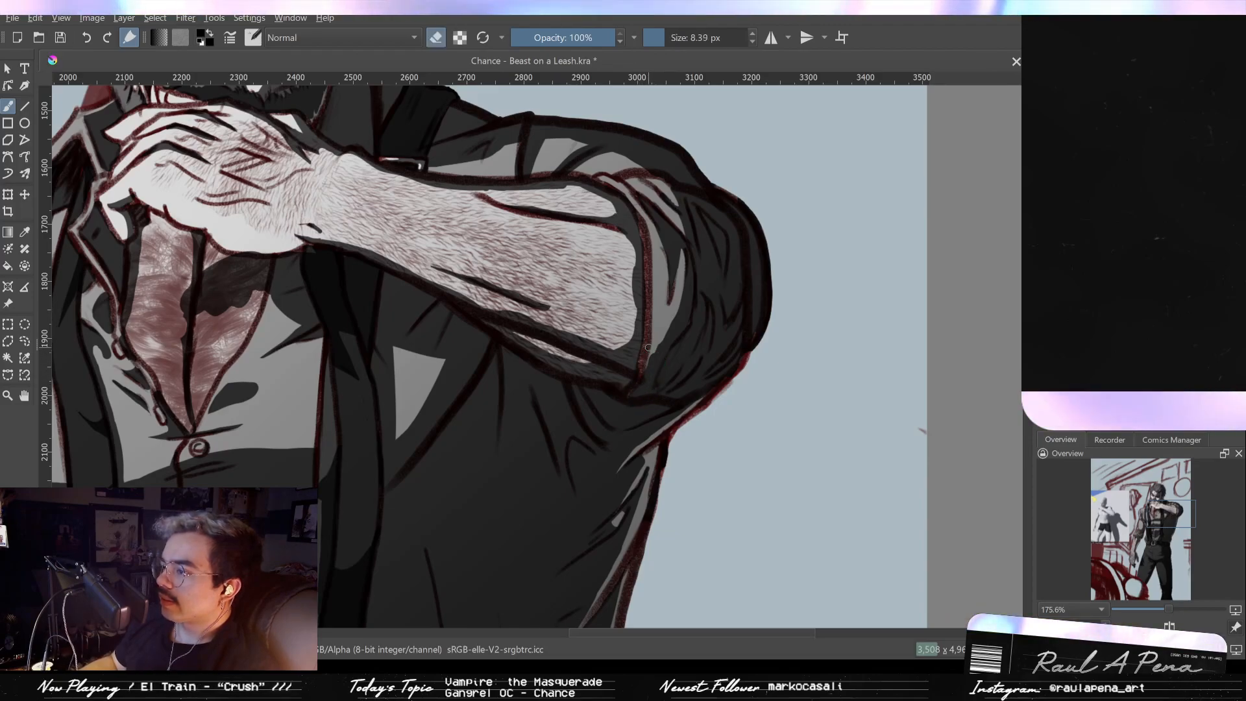
left_click_drag(654, 344, 658, 344)
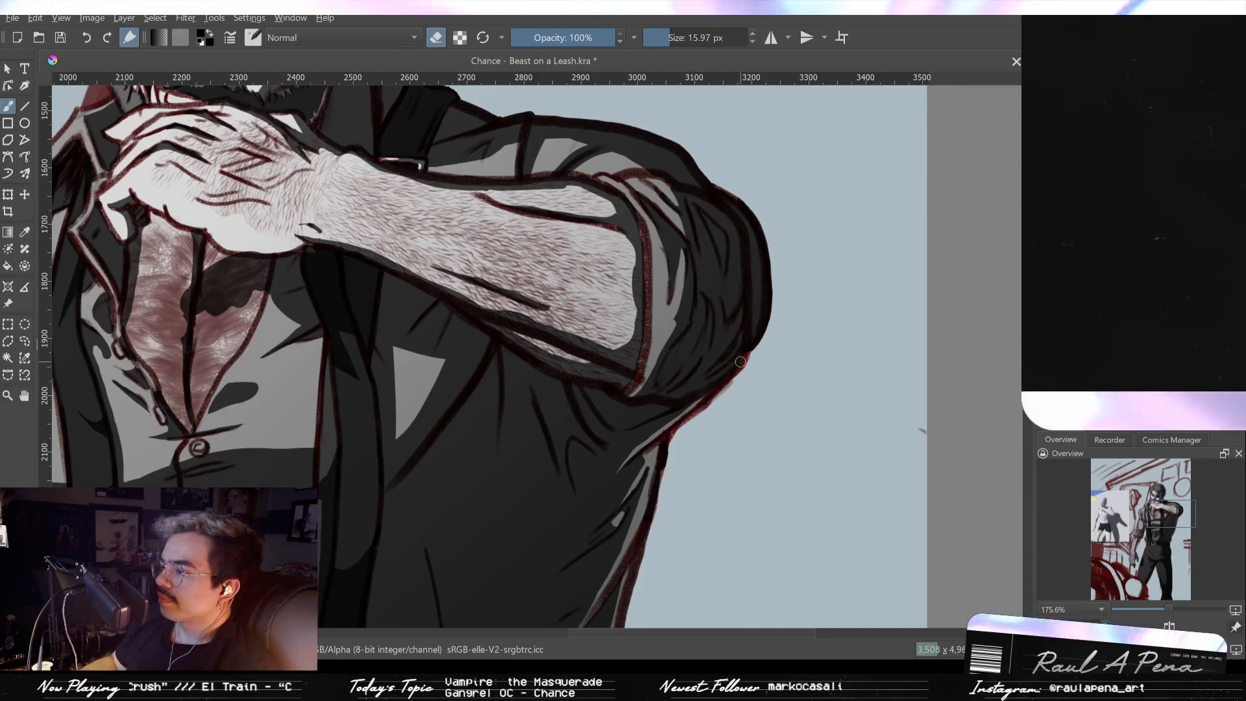
Step: Carve a thin rim light along the raised arm's outer elbow and the top of the shoulder with a 16.35 px eraser
left_click_drag(719, 392, 704, 387)
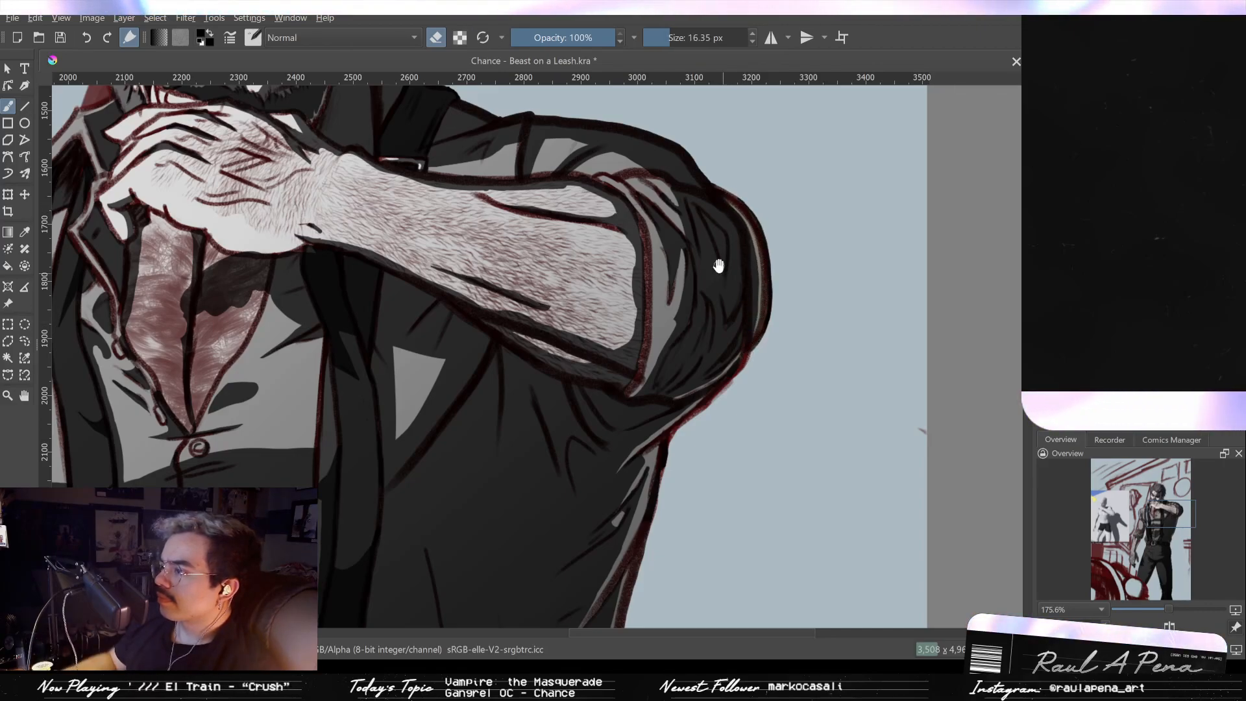
left_click_drag(719, 266, 741, 309)
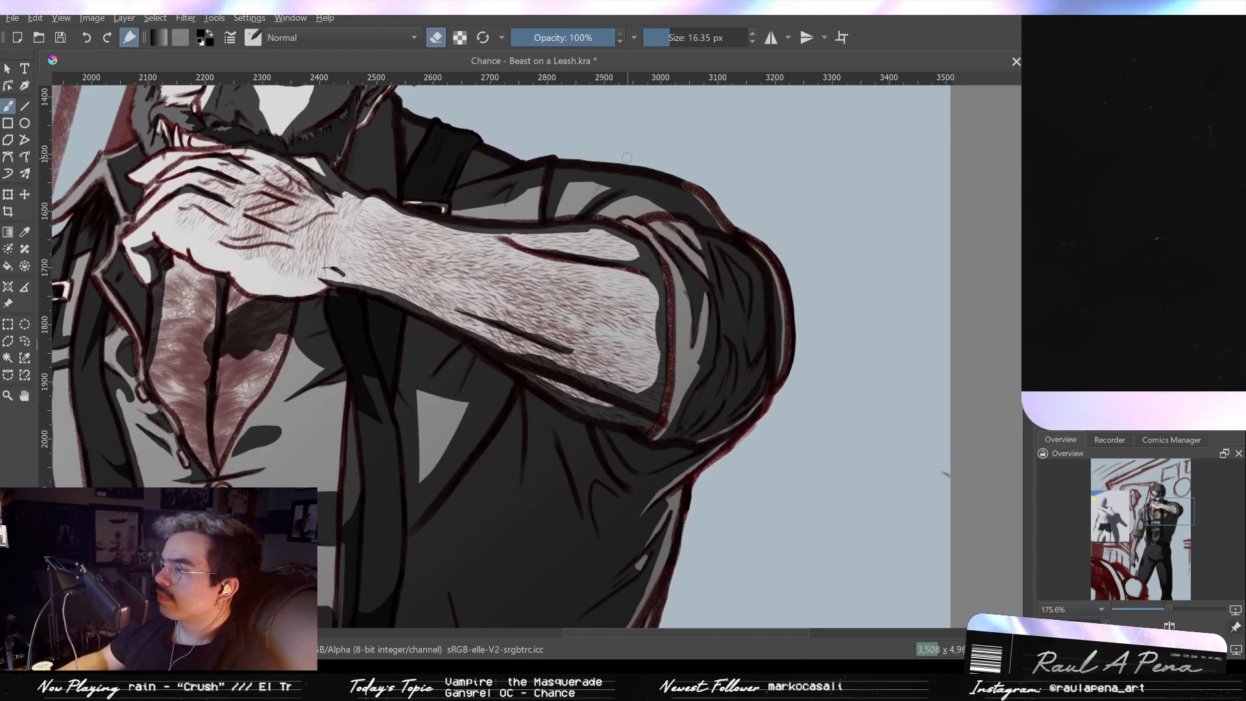
mouse_move(653, 176)
left_mouse_down()
mouse_move(724, 230)
mouse_move(717, 220)
left_mouse_up()
key("ctrl+z")
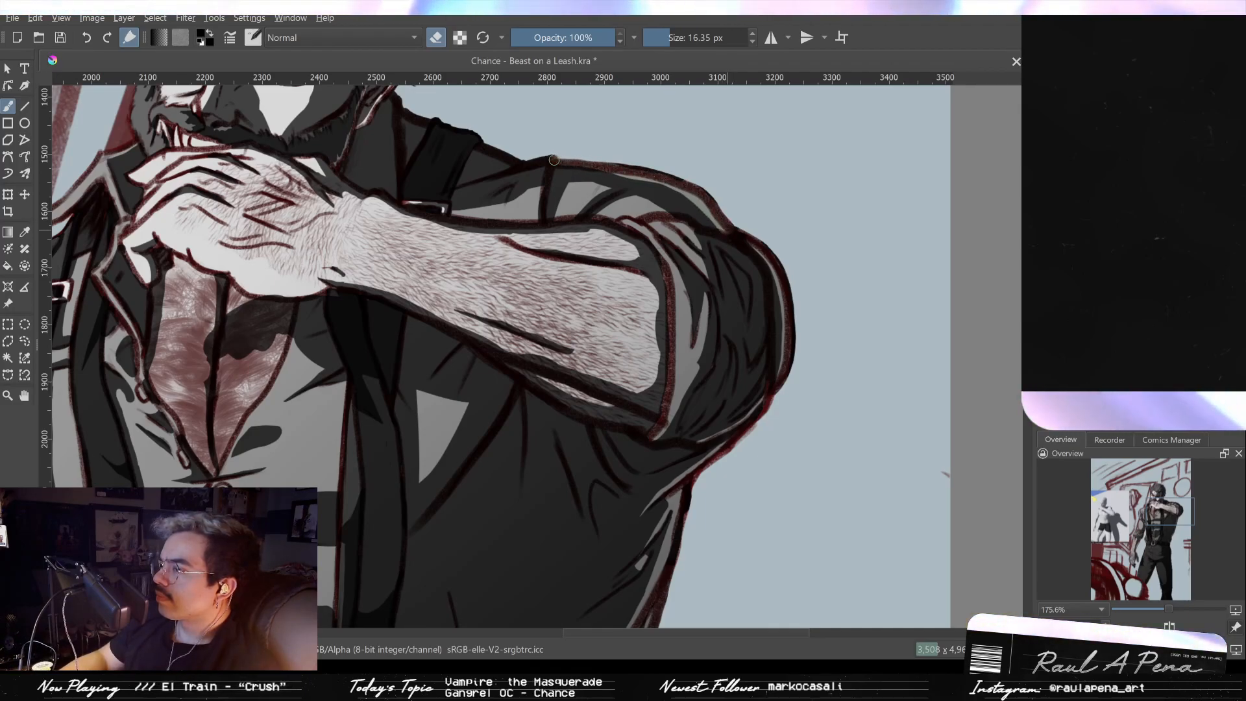
left_click_drag(636, 172, 611, 161)
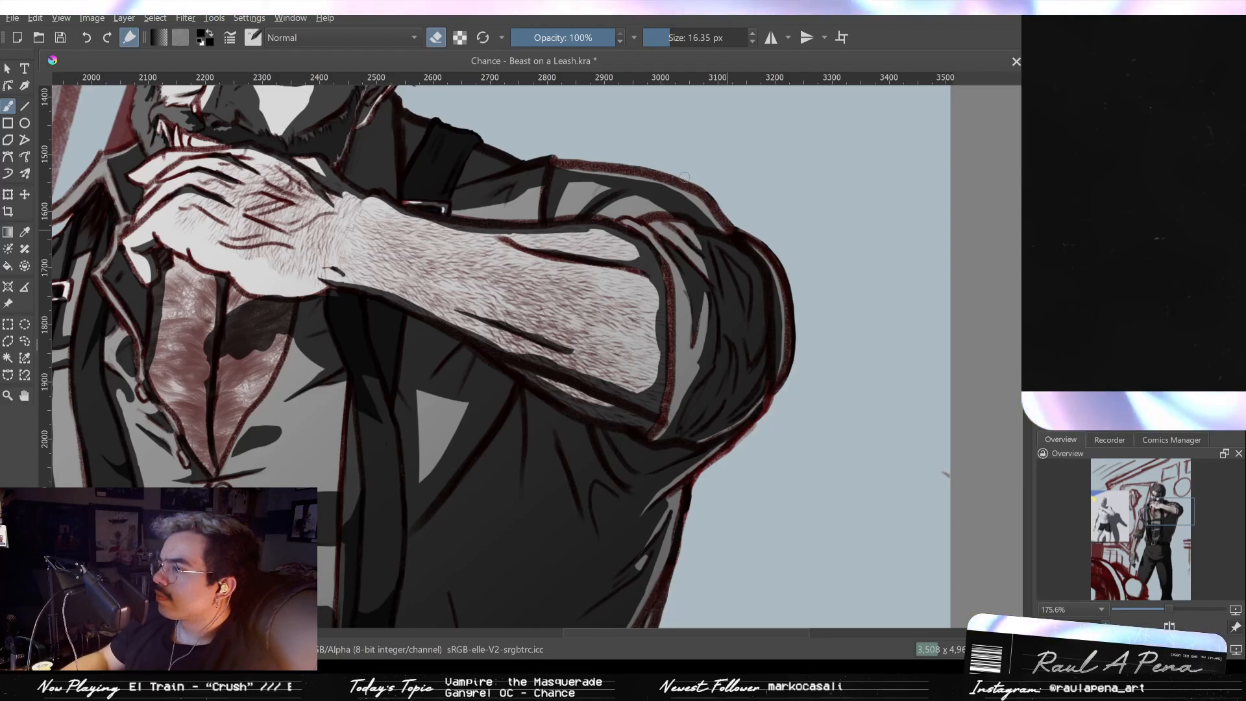
left_click_drag(707, 196, 662, 195)
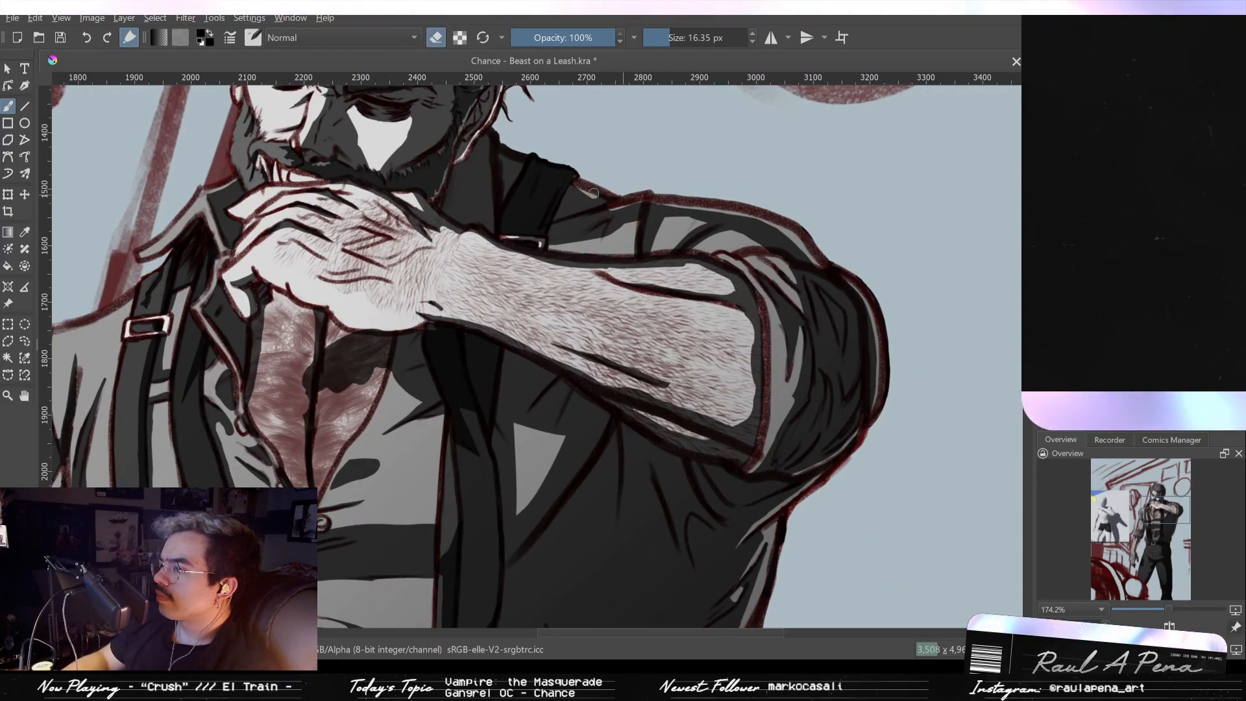
mouse_move(586, 205)
left_mouse_down()
mouse_move(669, 207)
mouse_move(759, 234)
left_mouse_up()
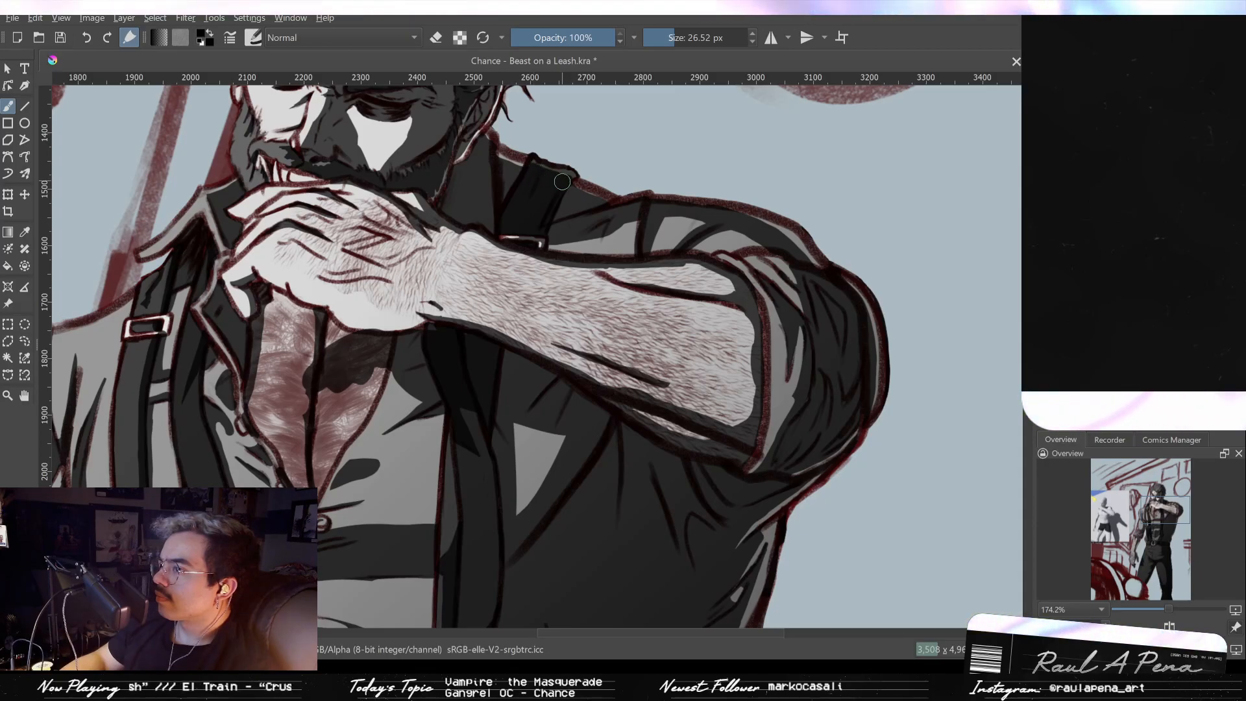
Step: Clean up the shadow beside the shoulder strap with a 26.52 px brush and refine the adjoining rim light with a 16.35 px eraser
mouse_move(563, 190)
left_mouse_down()
mouse_move(550, 313)
mouse_move(546, 243)
mouse_move(586, 187)
left_mouse_up()
key("e")
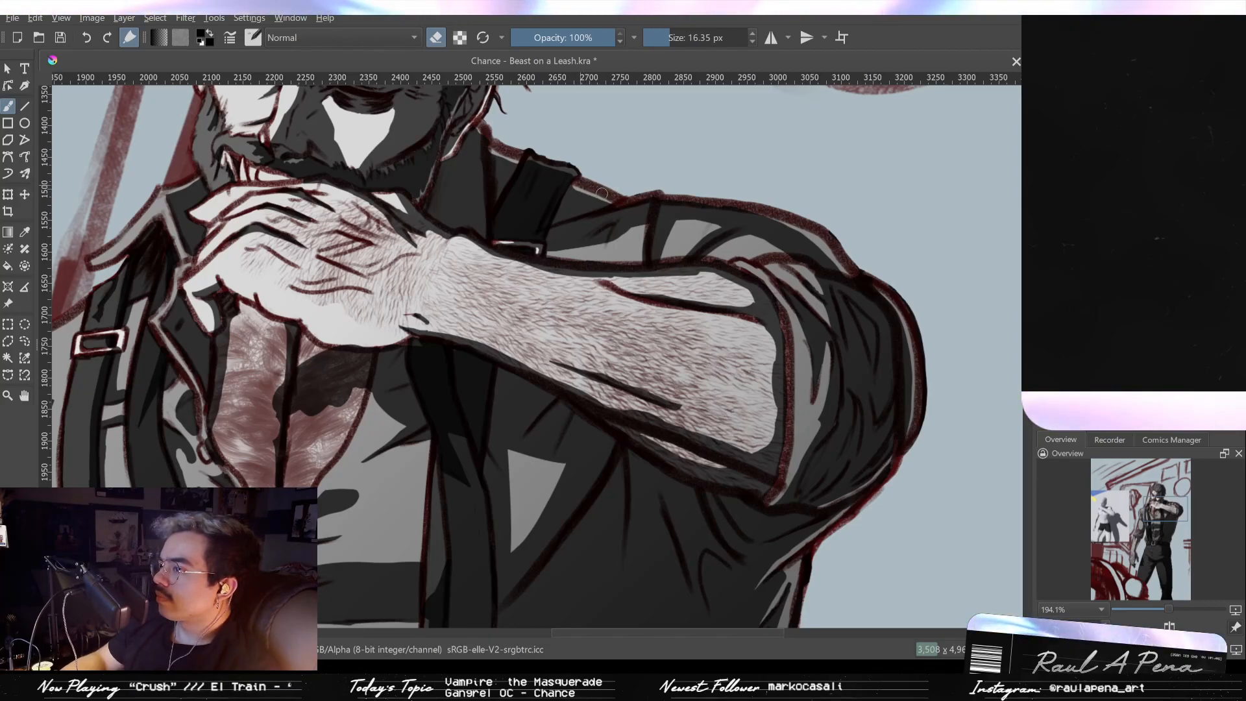
left_click_drag(583, 185, 612, 325)
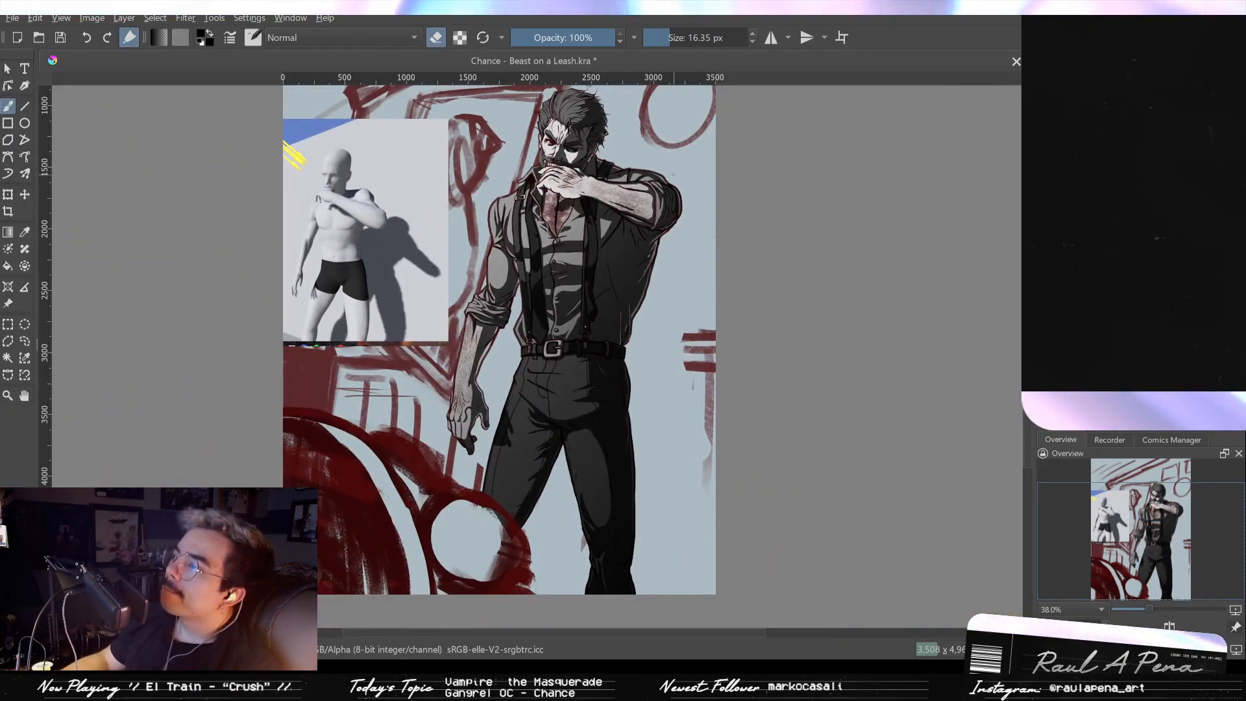
Step: Examine the raised sleeve and shoulder rim light in the context of the whole figure and the 3D pose reference
left_click_drag(628, 206, 660, 166)
key("e")
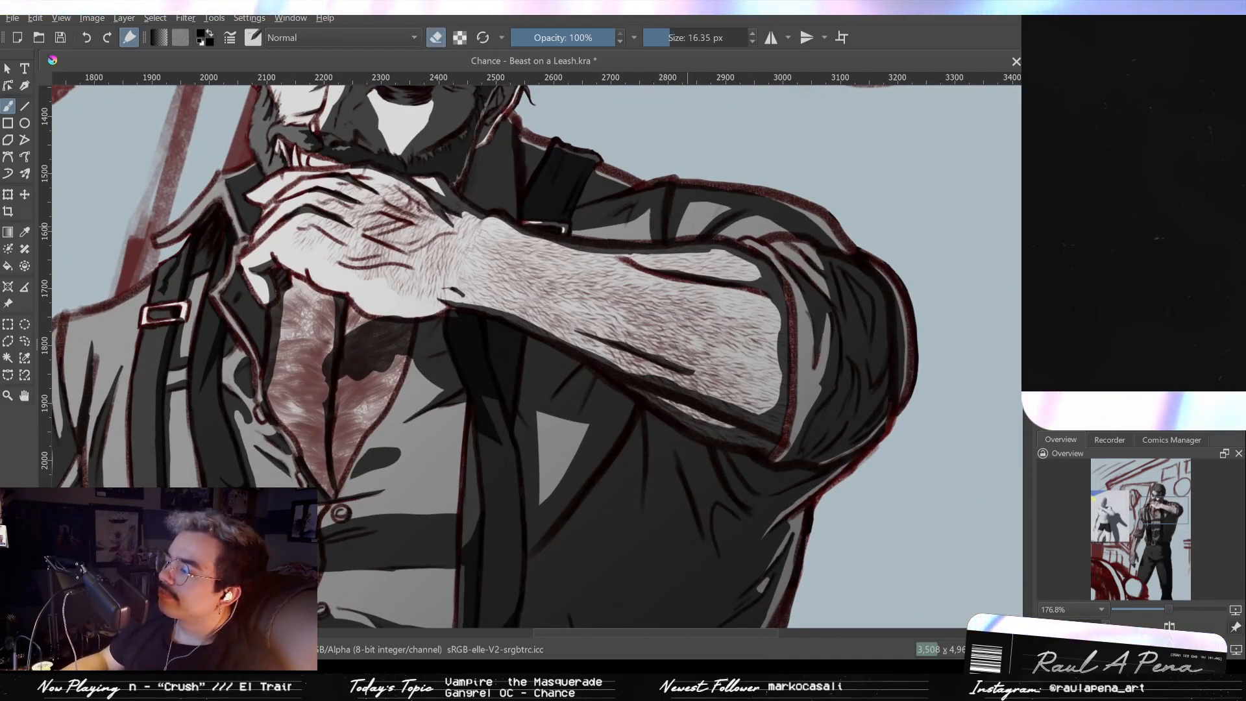
left_click_drag(714, 216, 701, 354)
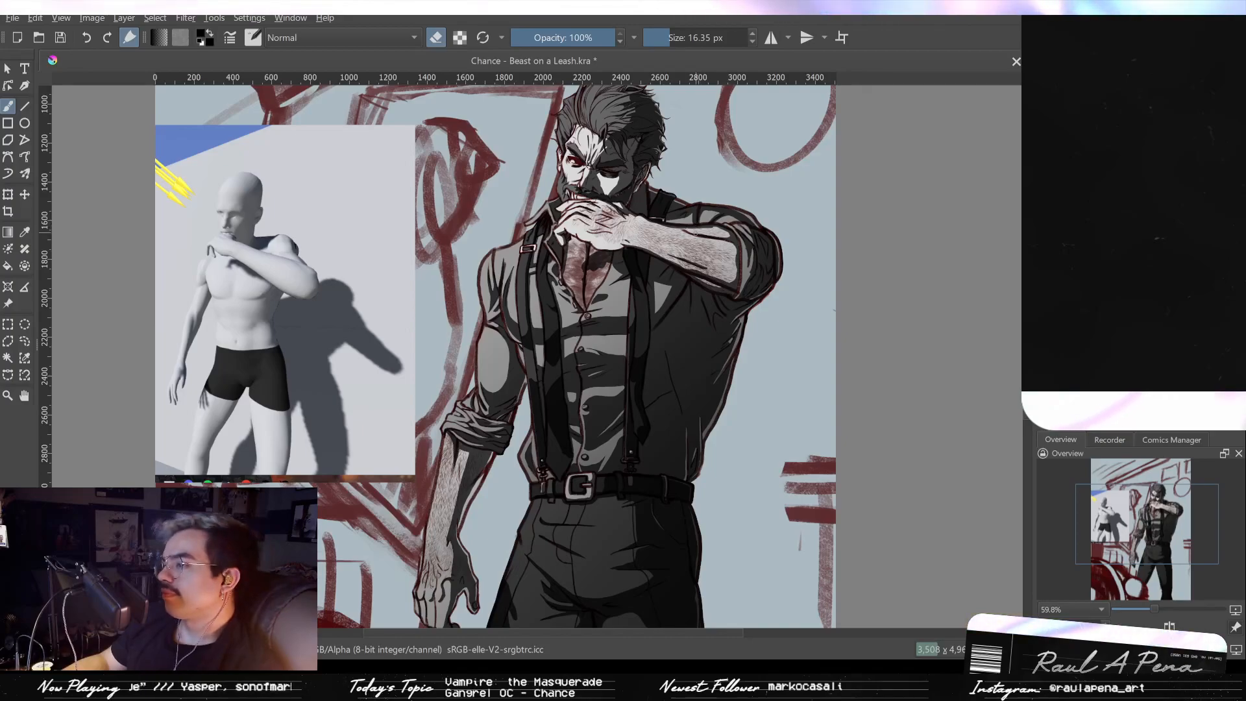
left_click_drag(669, 141, 681, 228)
key("2")
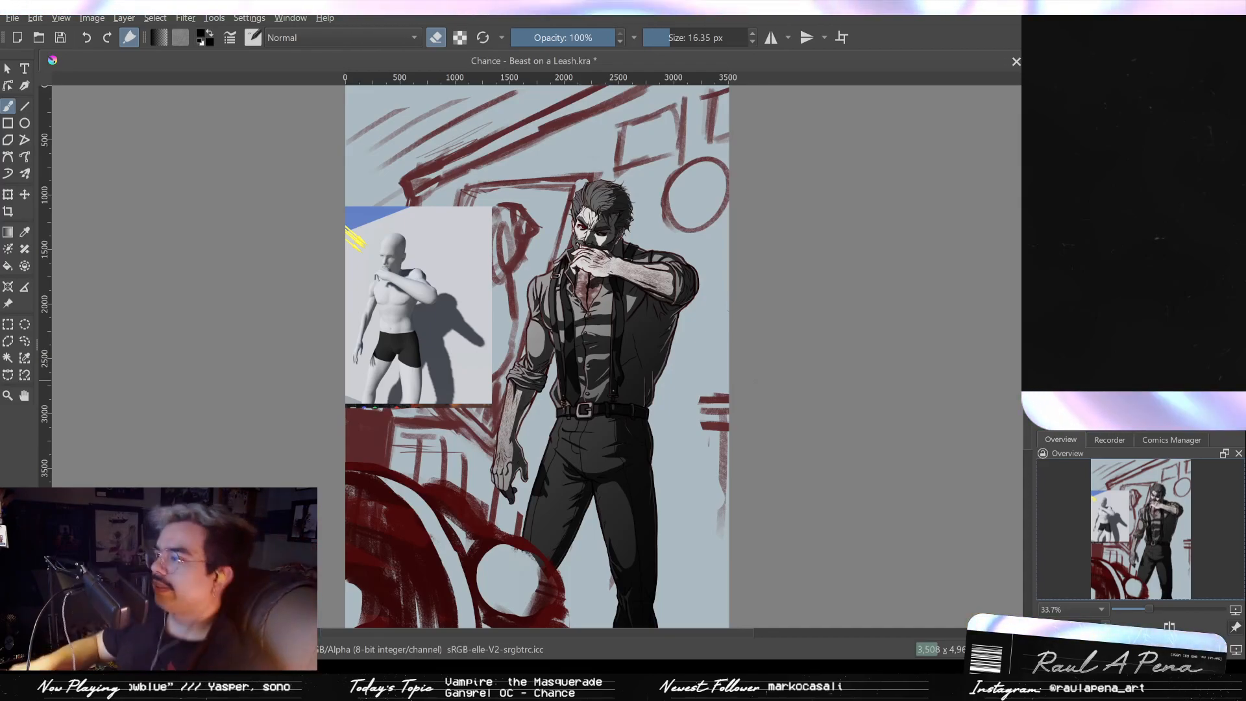
Step: Erase slivers of shadow on the raised arm's rolled sleeve to carve light fold highlights, reducing the eraser to 12.90 px
scroll(686, 189, "up", 6)
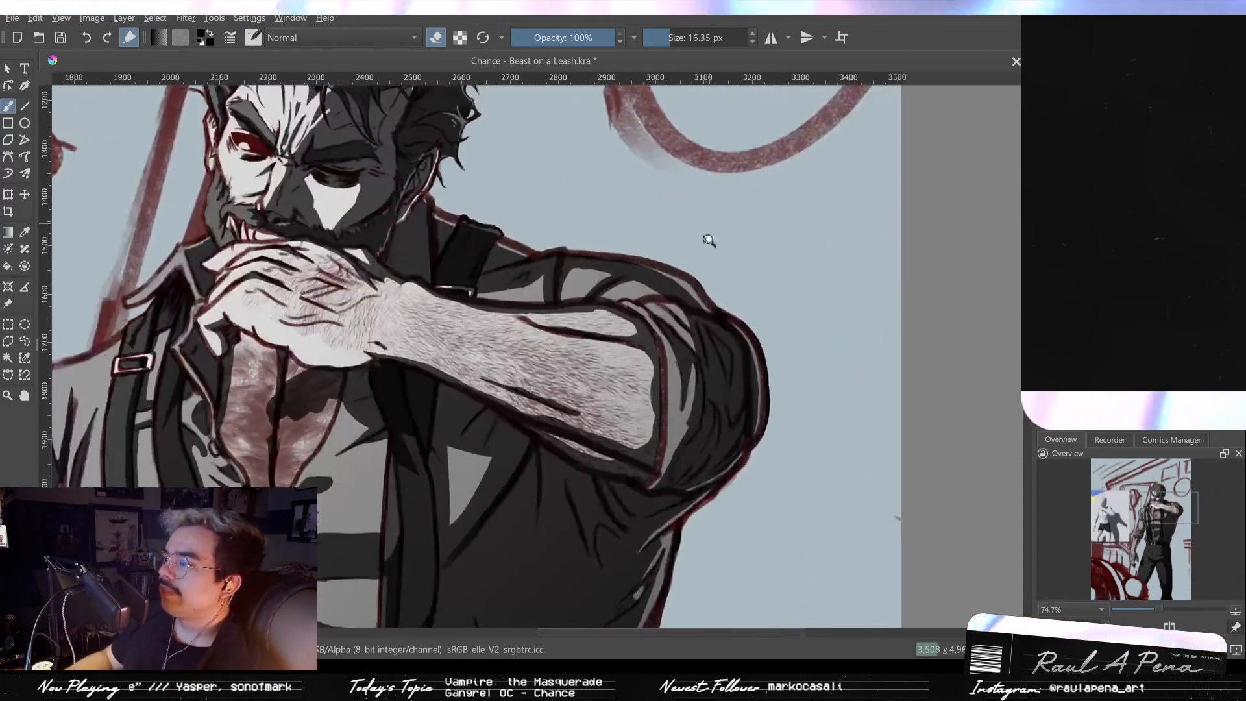
scroll(722, 263, "up", 2)
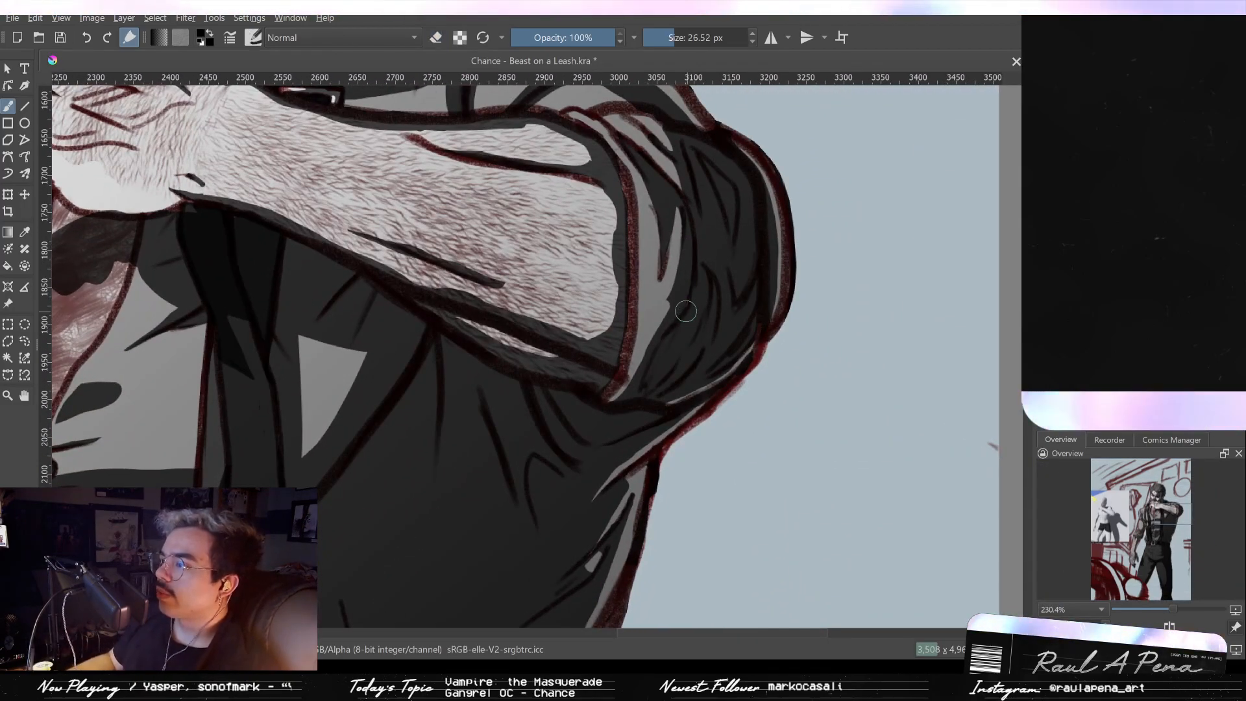
key("e")
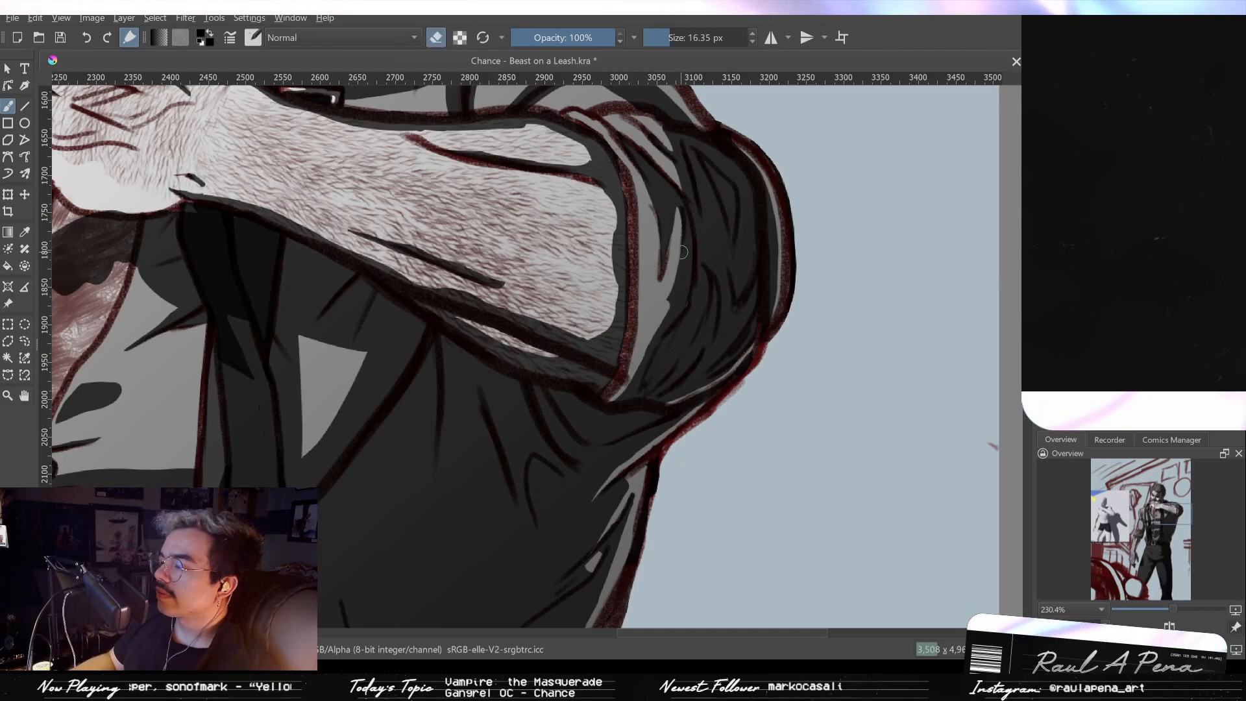
left_click_drag(678, 251, 661, 252)
mouse_move(669, 298)
left_mouse_down()
mouse_move(683, 246)
mouse_move(671, 302)
left_mouse_up()
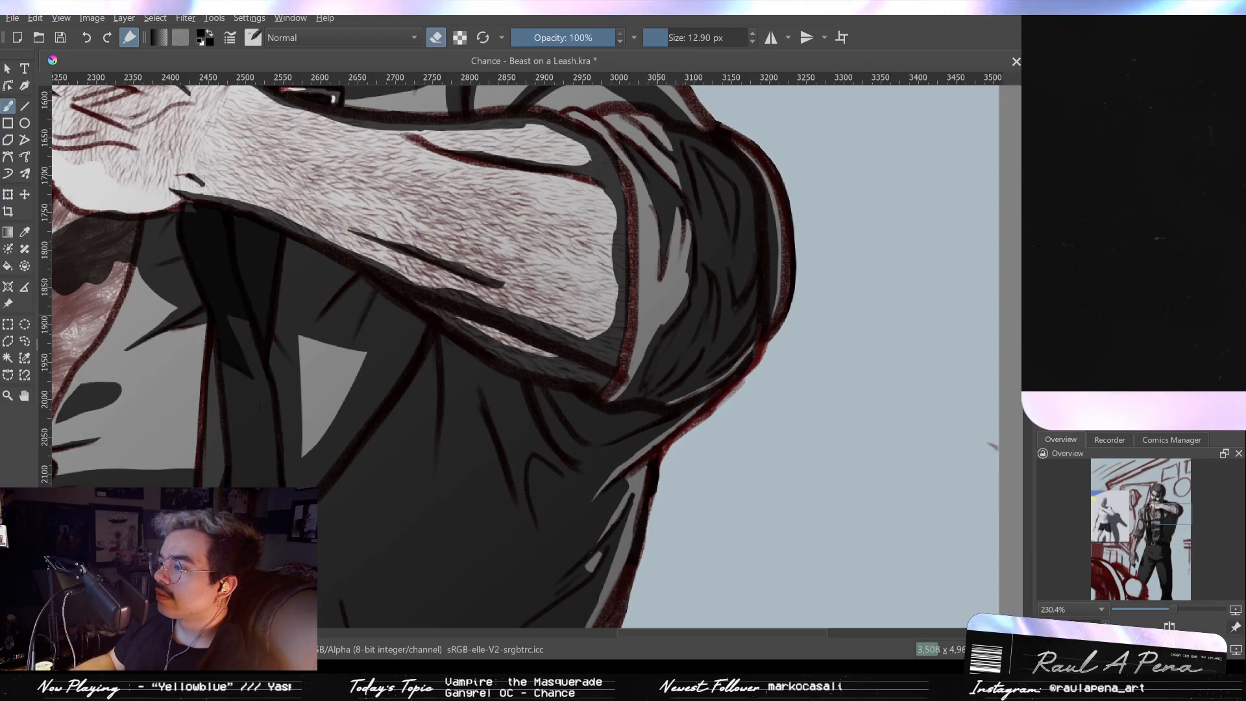
mouse_move(691, 310)
left_mouse_down()
mouse_move(684, 330)
mouse_move(708, 321)
left_mouse_up()
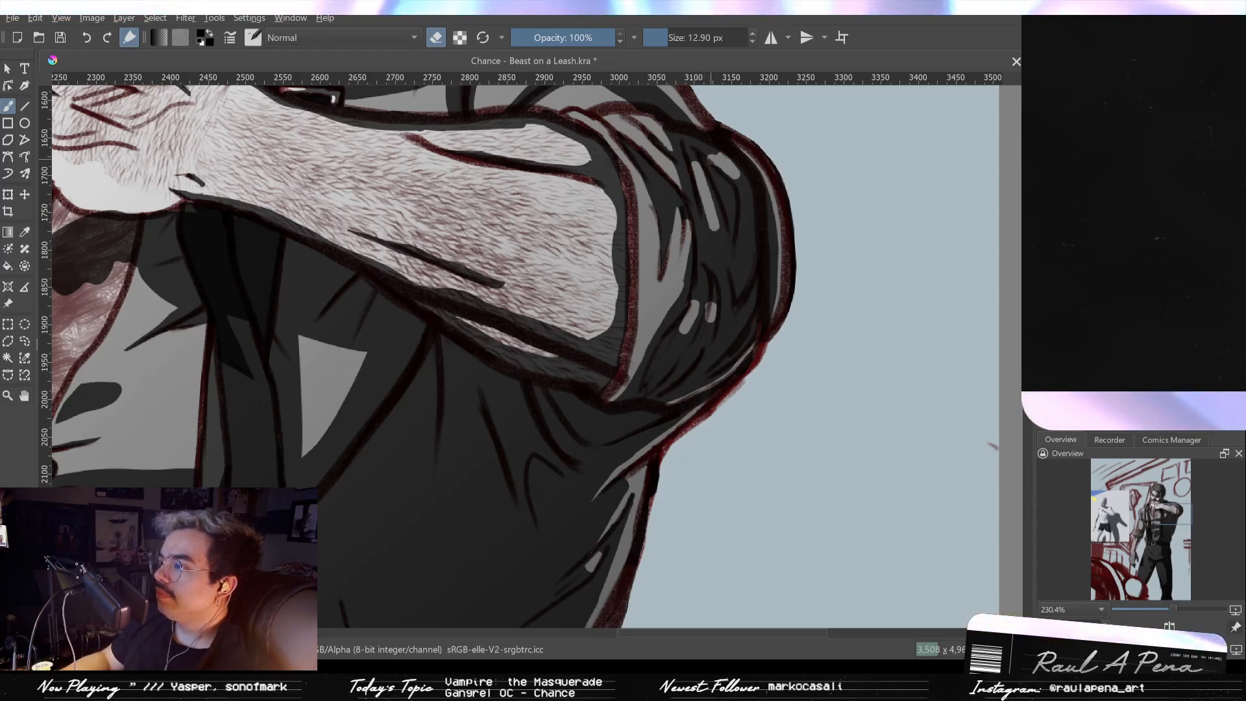
Step: Taper the sleeve's new highlights into thin folds with dark shading, using a 9.63 px brush near the cuff
key("e")
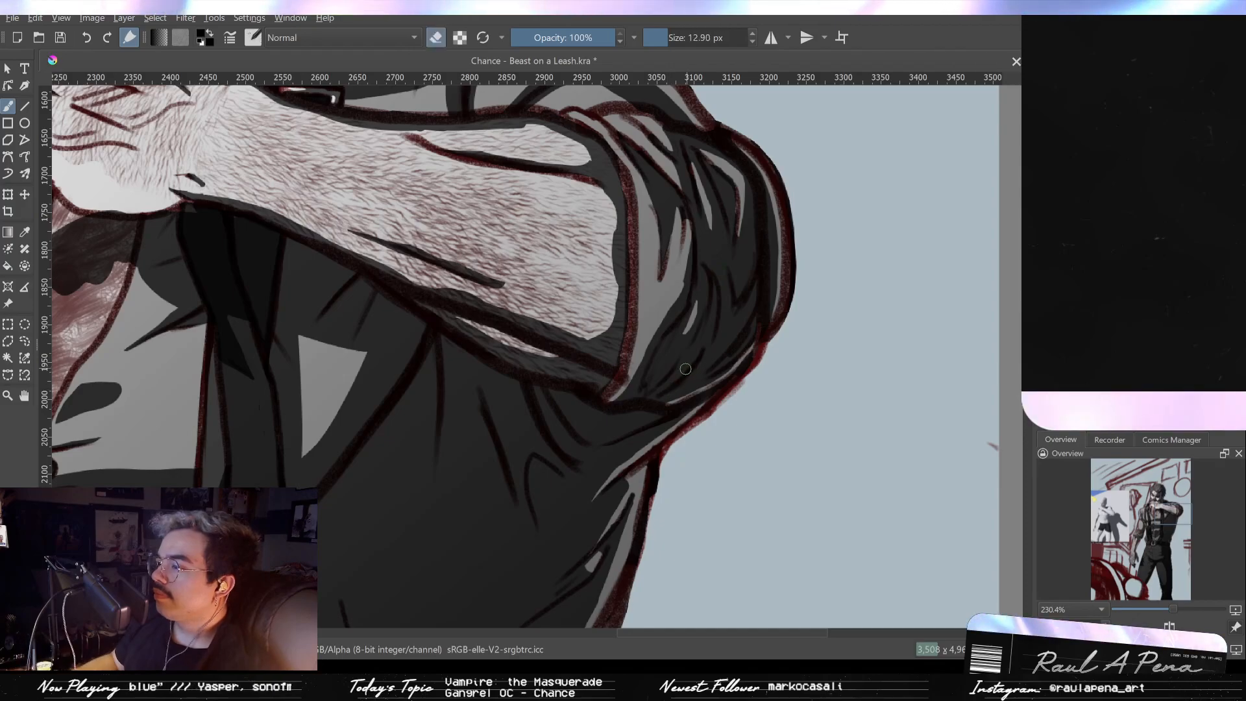
key("e")
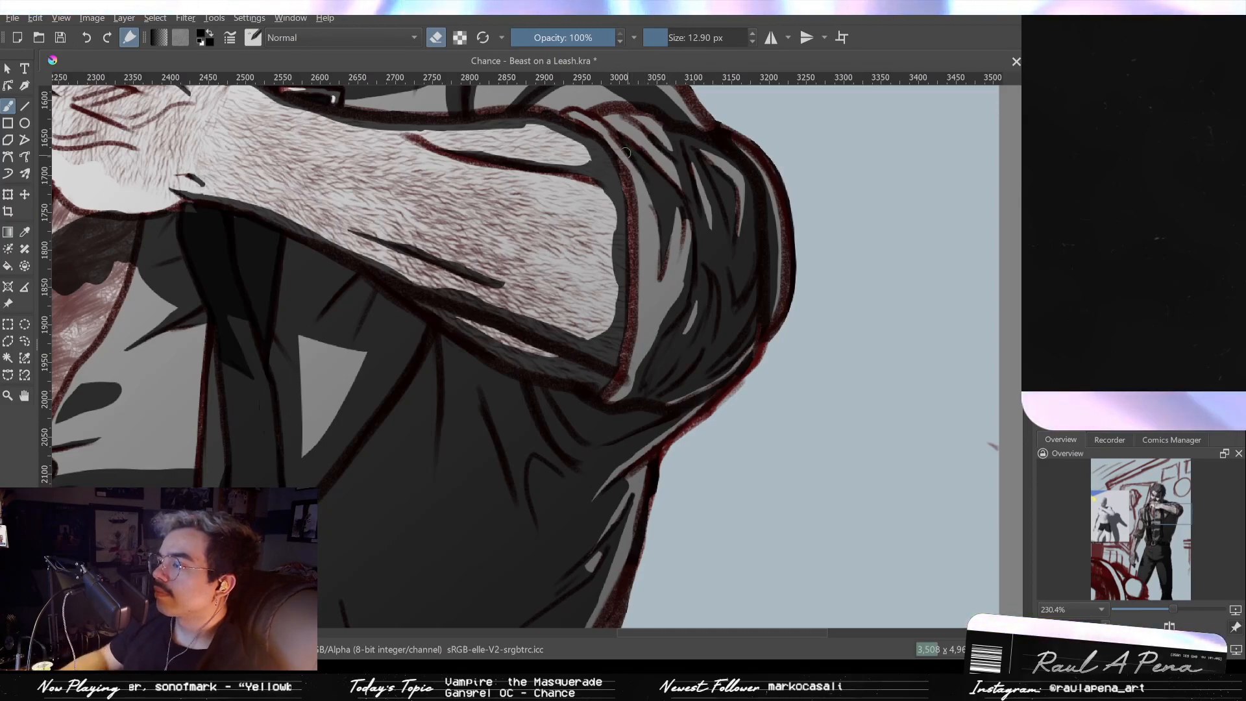
key("e")
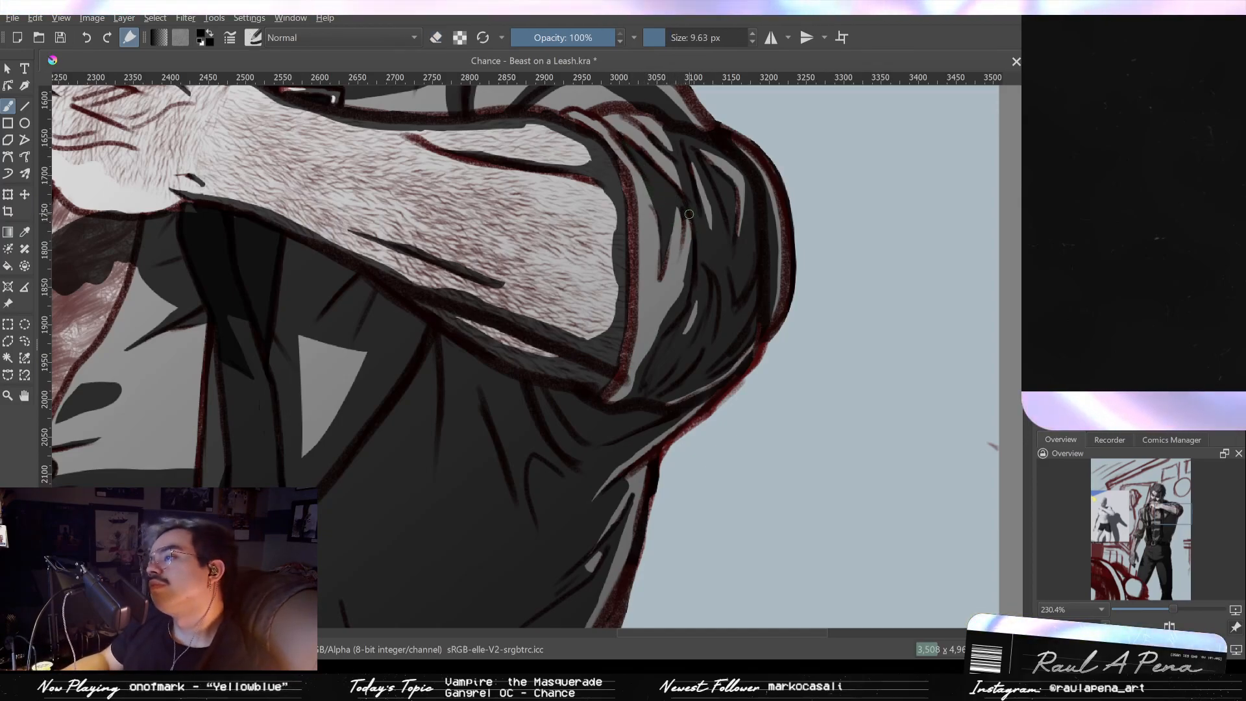
scroll(687, 236, "down", 3)
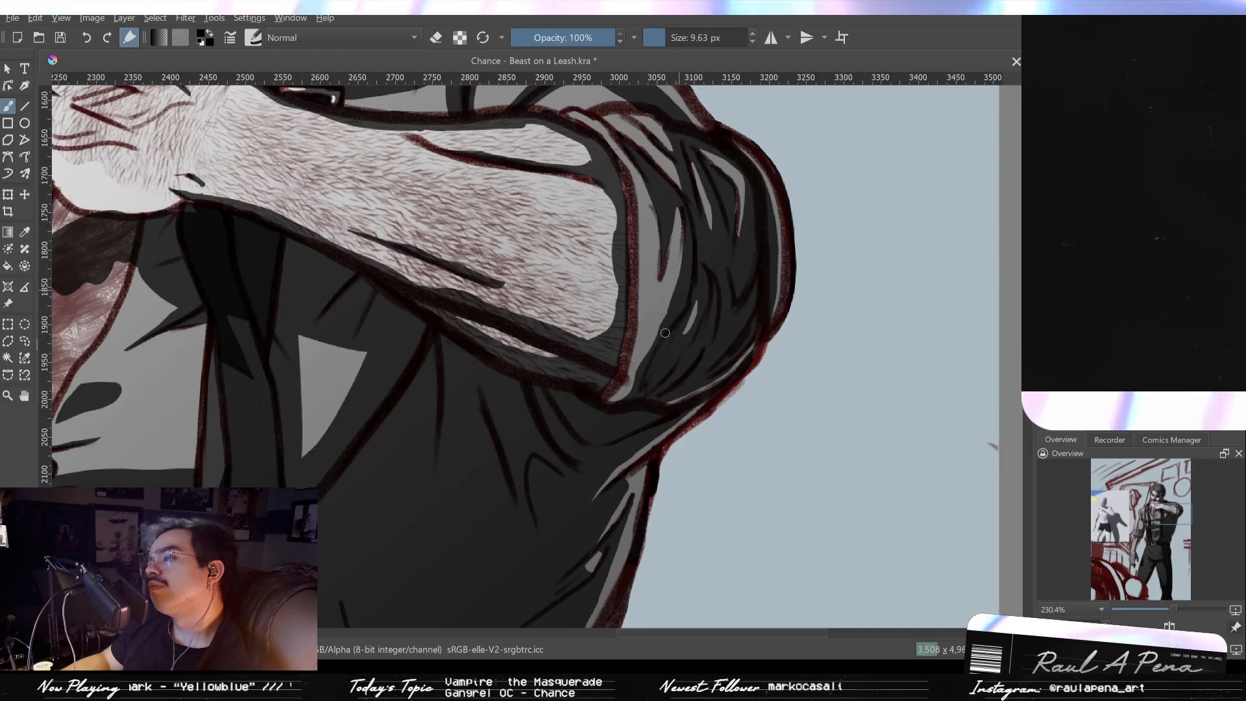
scroll(666, 385, "down", 3)
mouse_move(666, 385)
left_mouse_down()
mouse_move(663, 270)
mouse_move(714, 297)
mouse_move(648, 295)
left_mouse_up()
key("e")
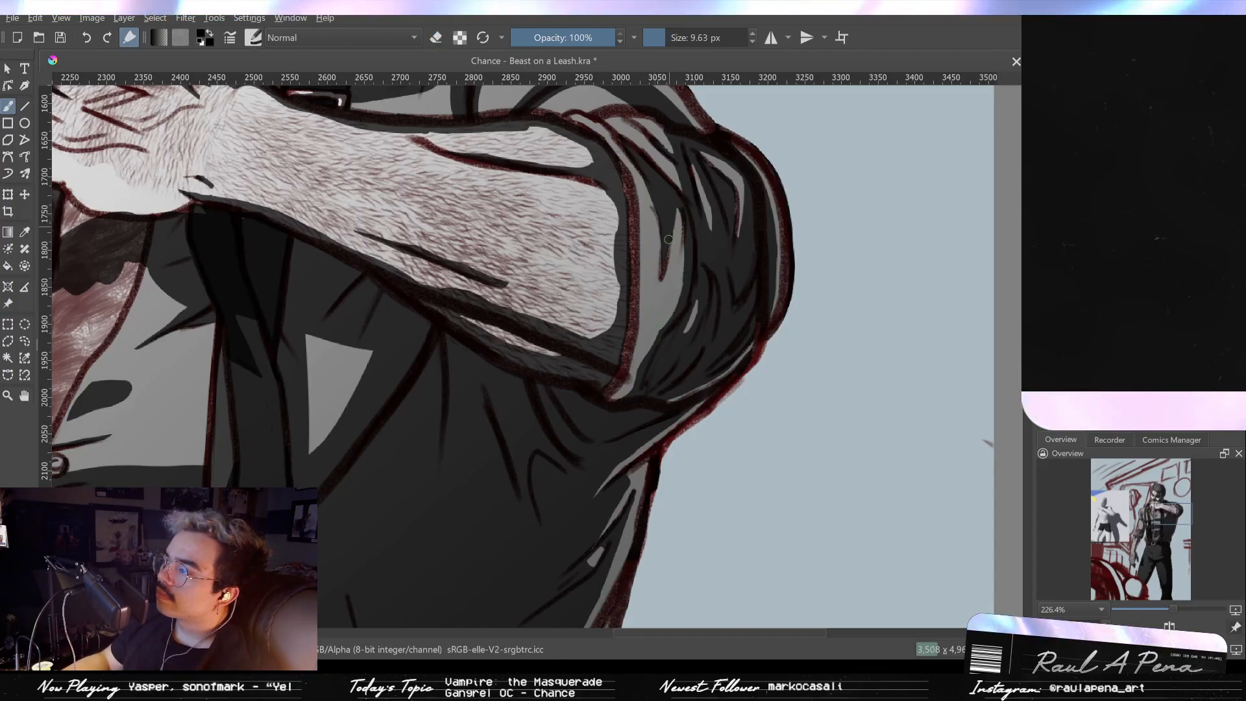
Step: Paint dark shading over the upper folds of the raised arm's sleeve where the cuff meets the shoulder
scroll(668, 239, "down", 5)
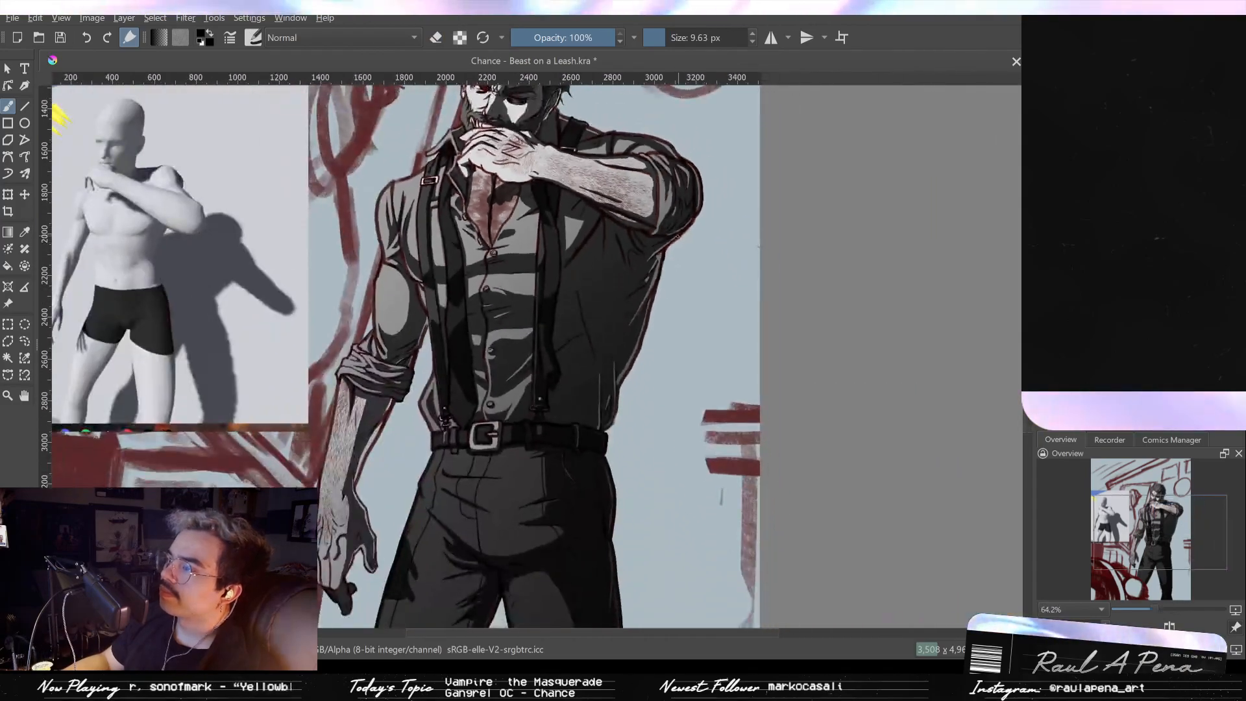
scroll(675, 224, "up", 3)
left_click_drag(675, 224, 685, 314)
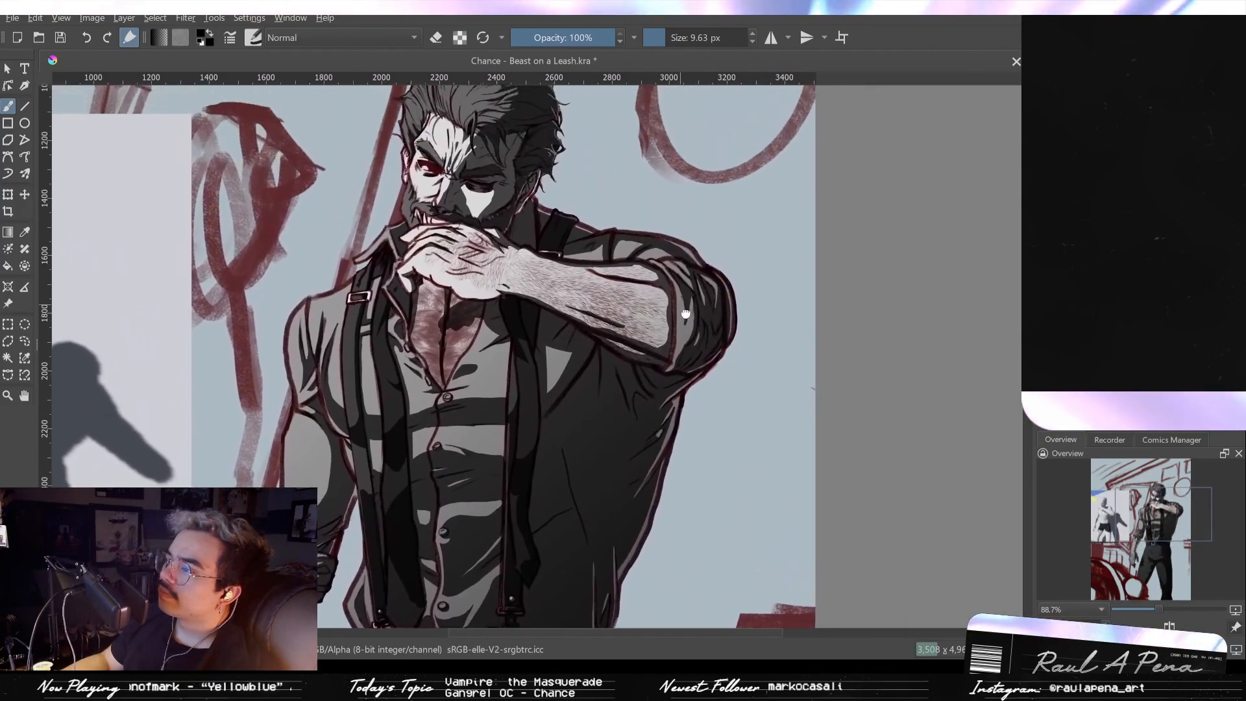
scroll(688, 317, "up", 8)
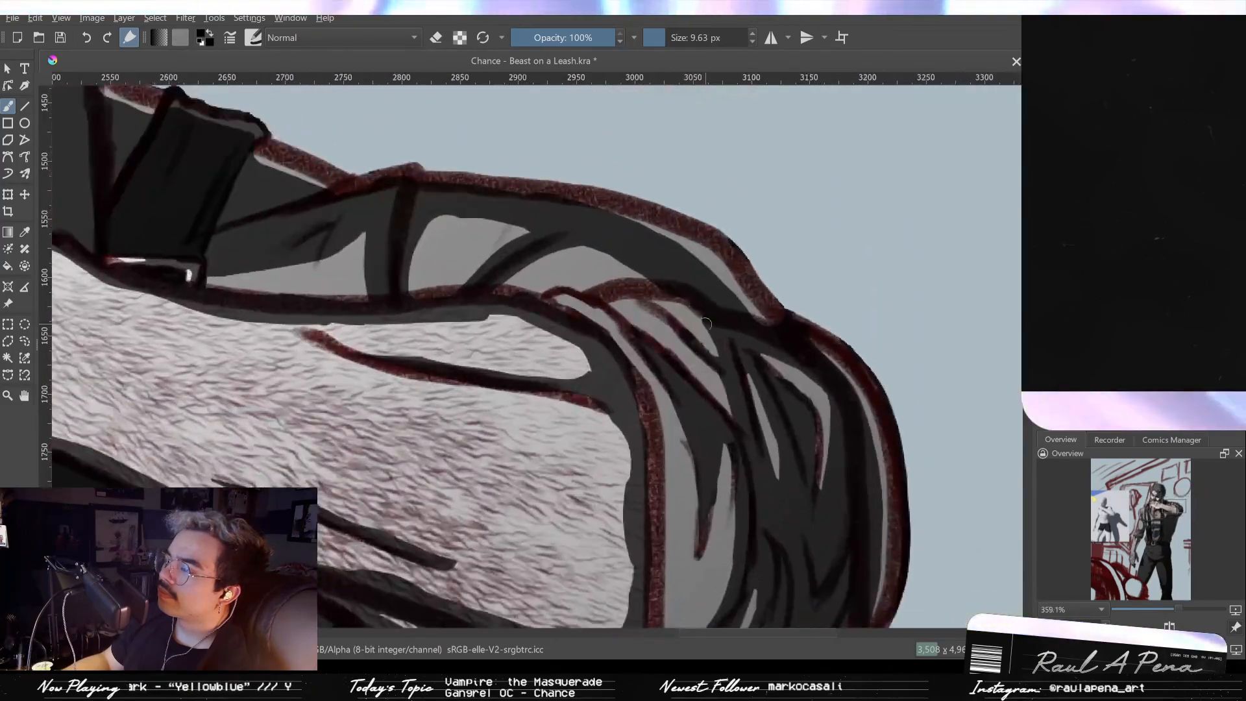
key("e")
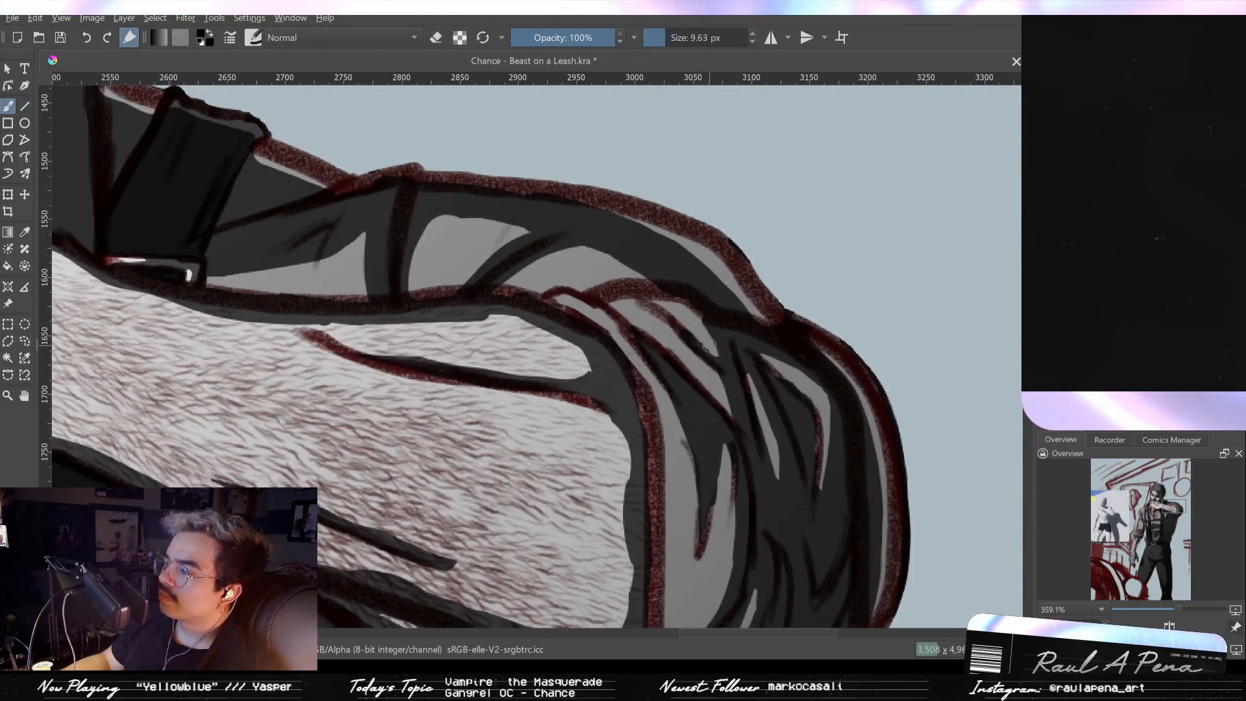
left_click_drag(688, 315, 646, 297)
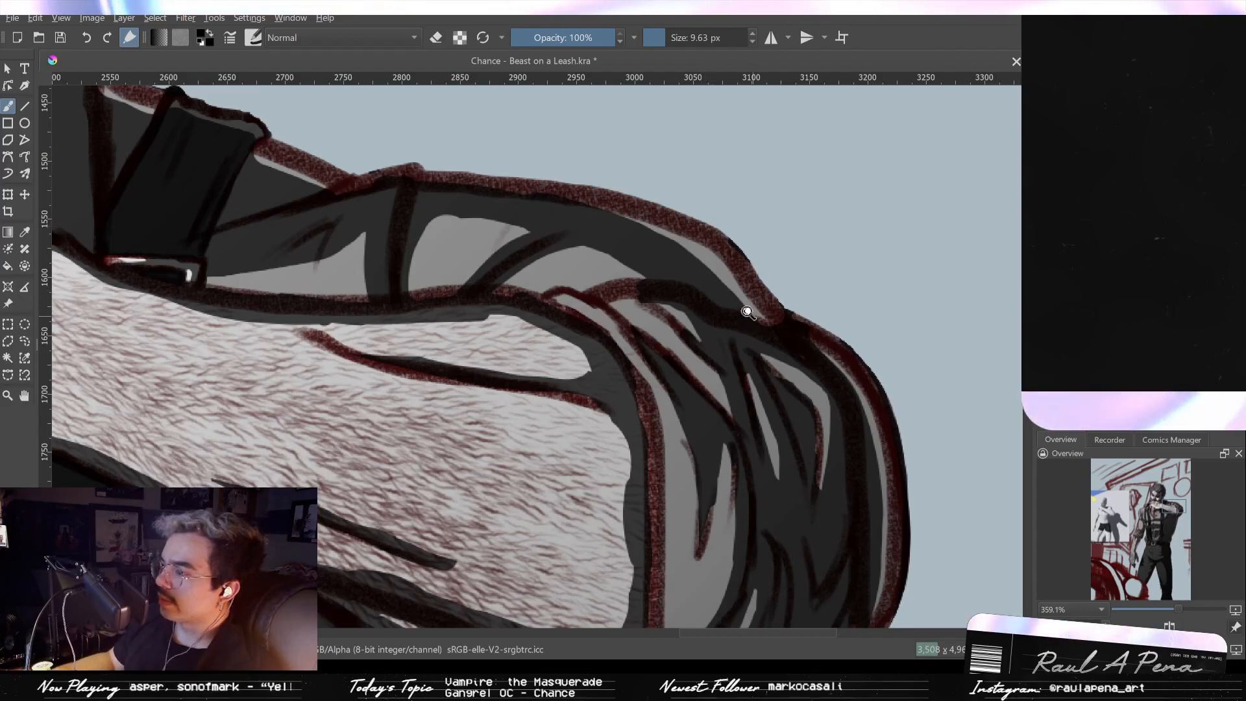
Step: Erase additional highlight strokes out of the shadow on the sleeve's elbow with a 13.90 px eraser
mouse_move(757, 388)
left_mouse_down()
mouse_move(765, 428)
mouse_move(730, 281)
mouse_move(741, 352)
left_mouse_up()
key("e")
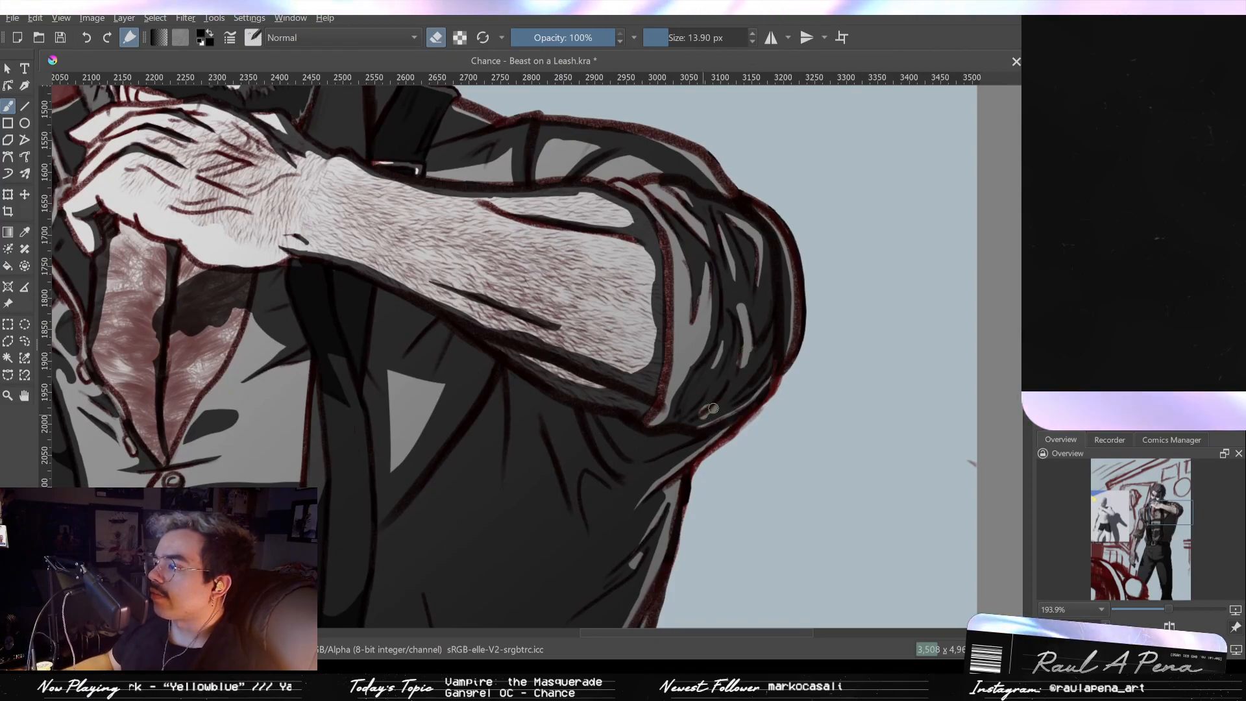
key("e")
Step: Narrow the elbow highlights into tapered creases by painting dark fold lines around them with the 9.63 px brush
mouse_move(704, 428)
left_mouse_down()
mouse_move(709, 380)
mouse_move(724, 411)
mouse_move(746, 391)
left_mouse_up()
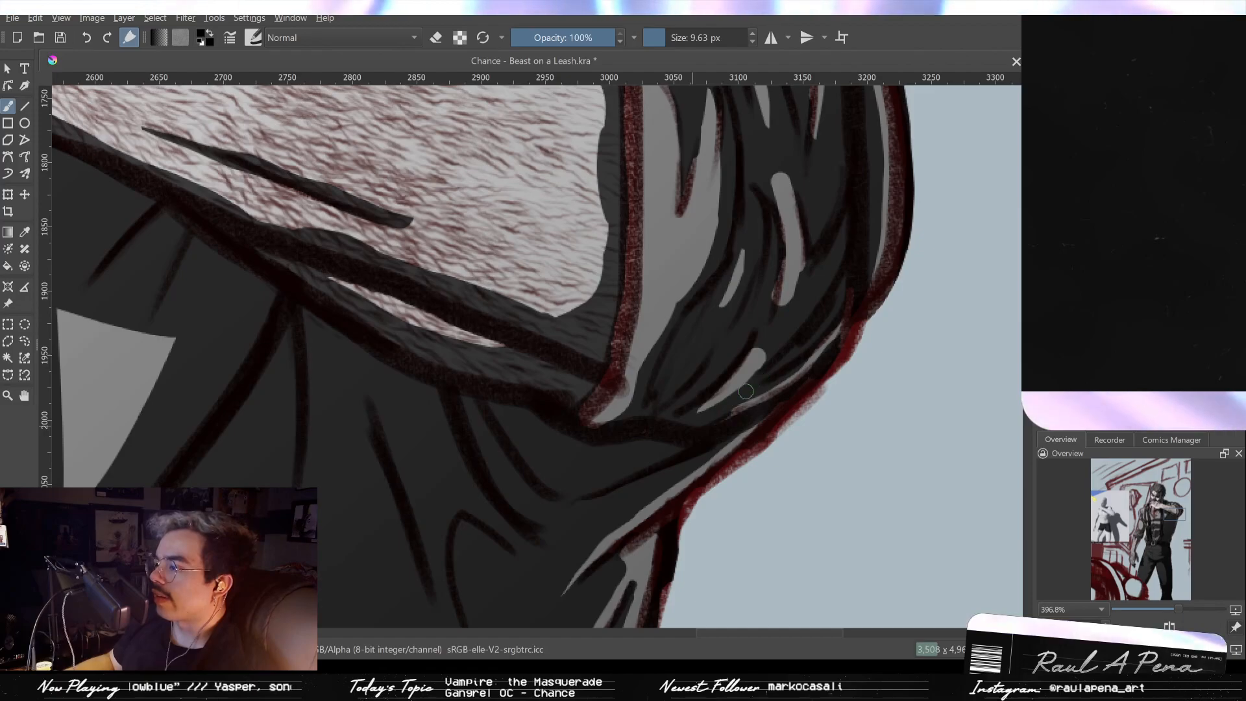
left_click_drag(788, 334, 783, 378)
left_click_drag(732, 434, 763, 388)
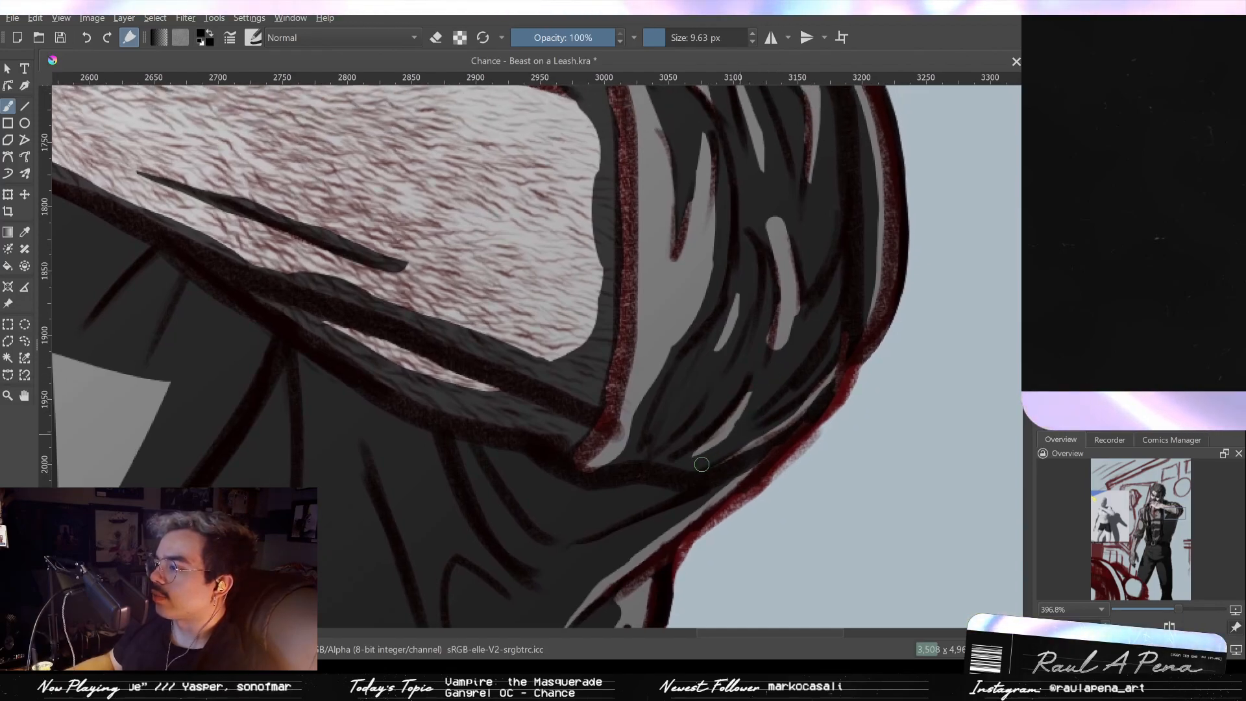
mouse_move(772, 360)
left_mouse_down()
mouse_move(799, 302)
mouse_move(787, 227)
left_mouse_up()
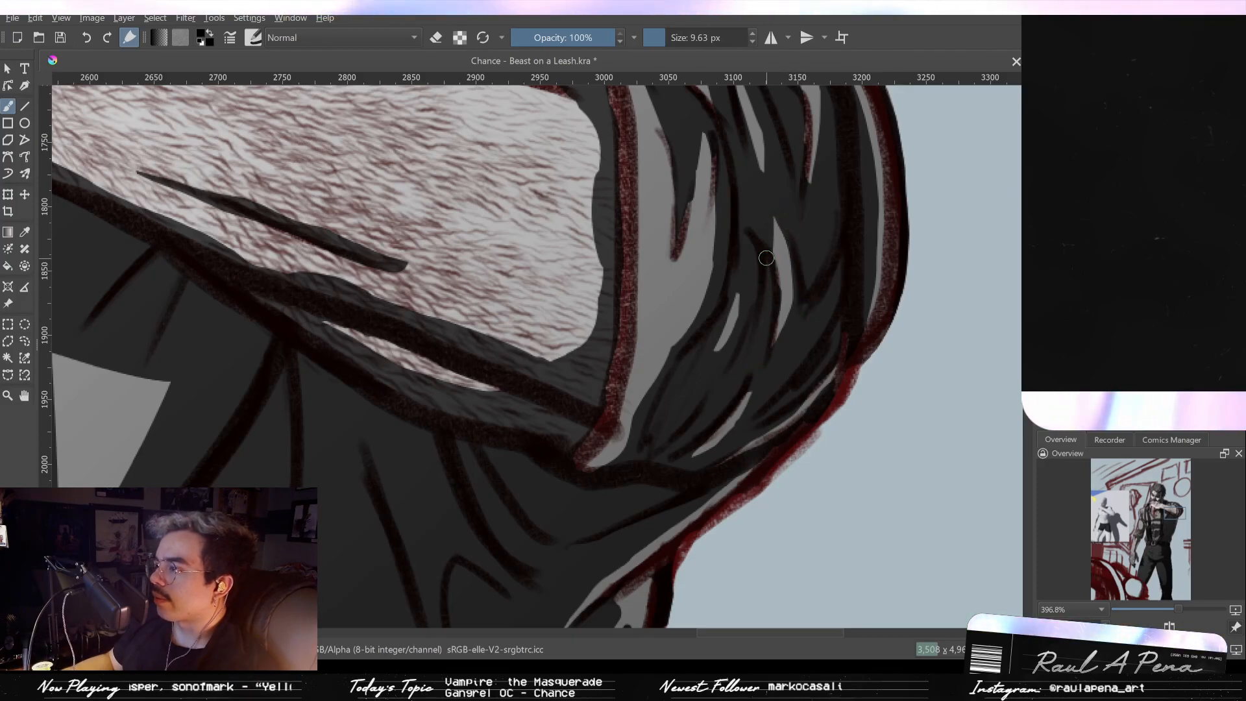
left_click_drag(767, 207, 773, 343)
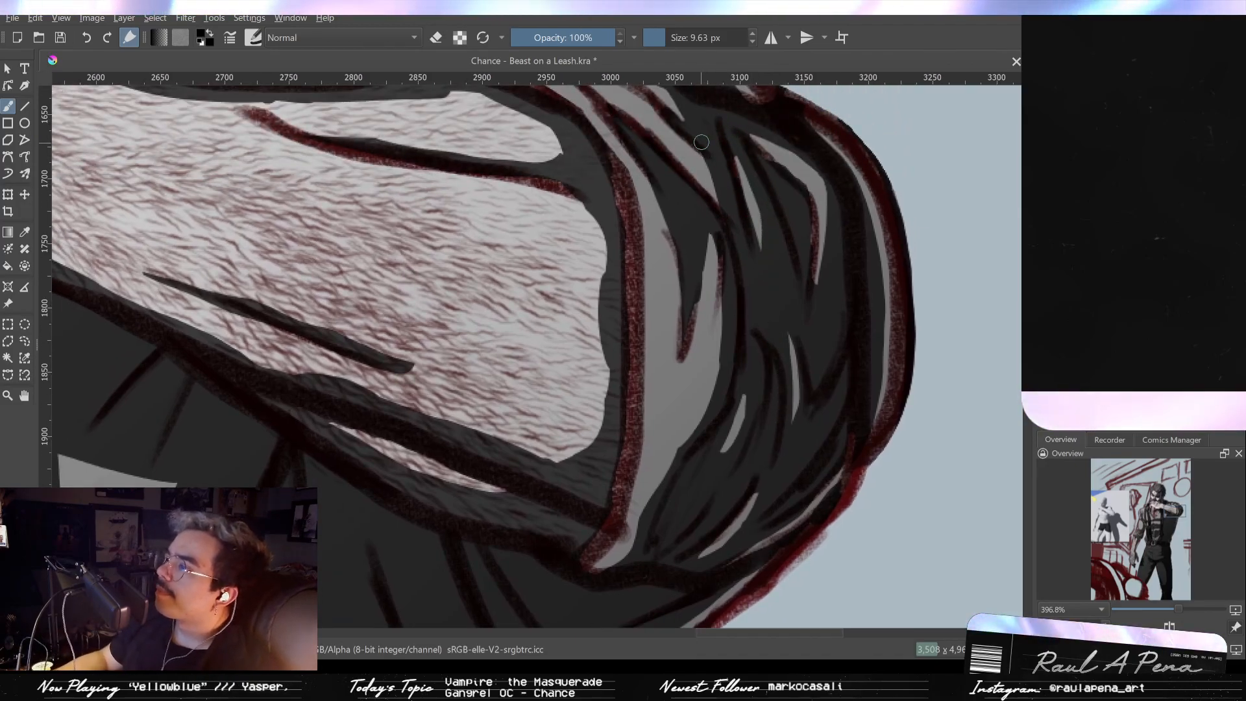
left_click_drag(730, 205, 752, 308)
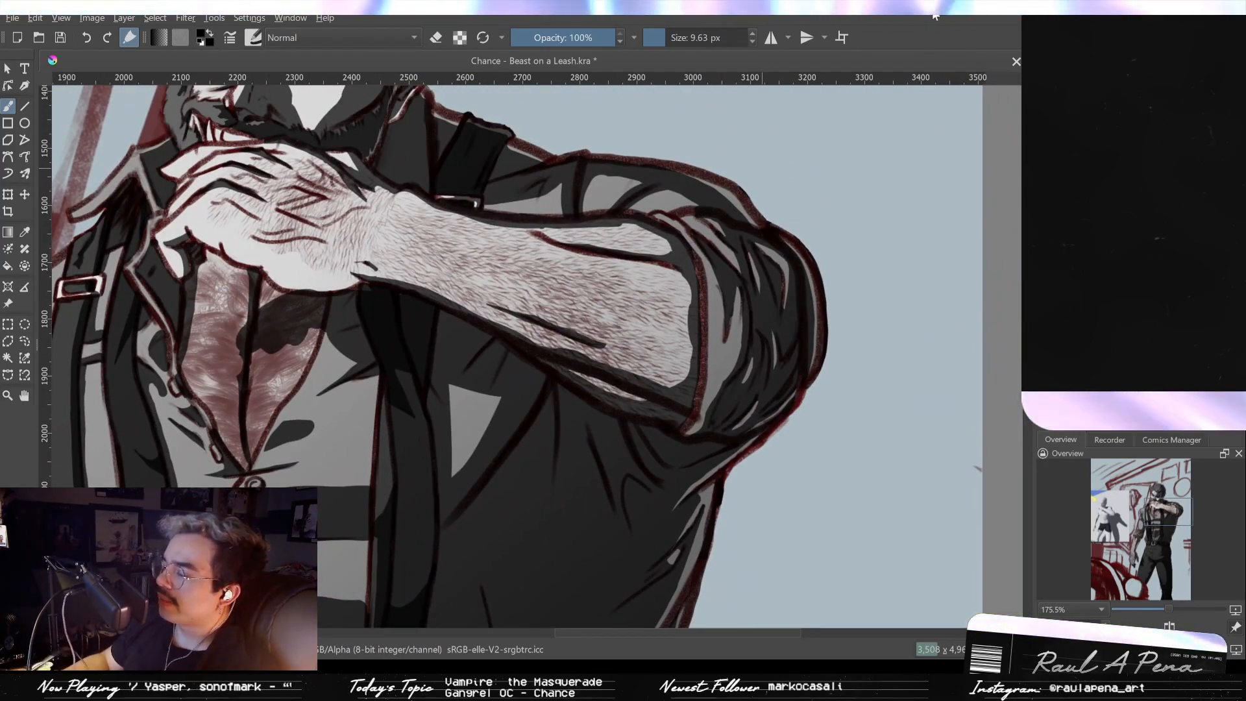
Step: Try a dark gradient shadow over the figure and background with the whole canvas in view, and undo it
key("2")
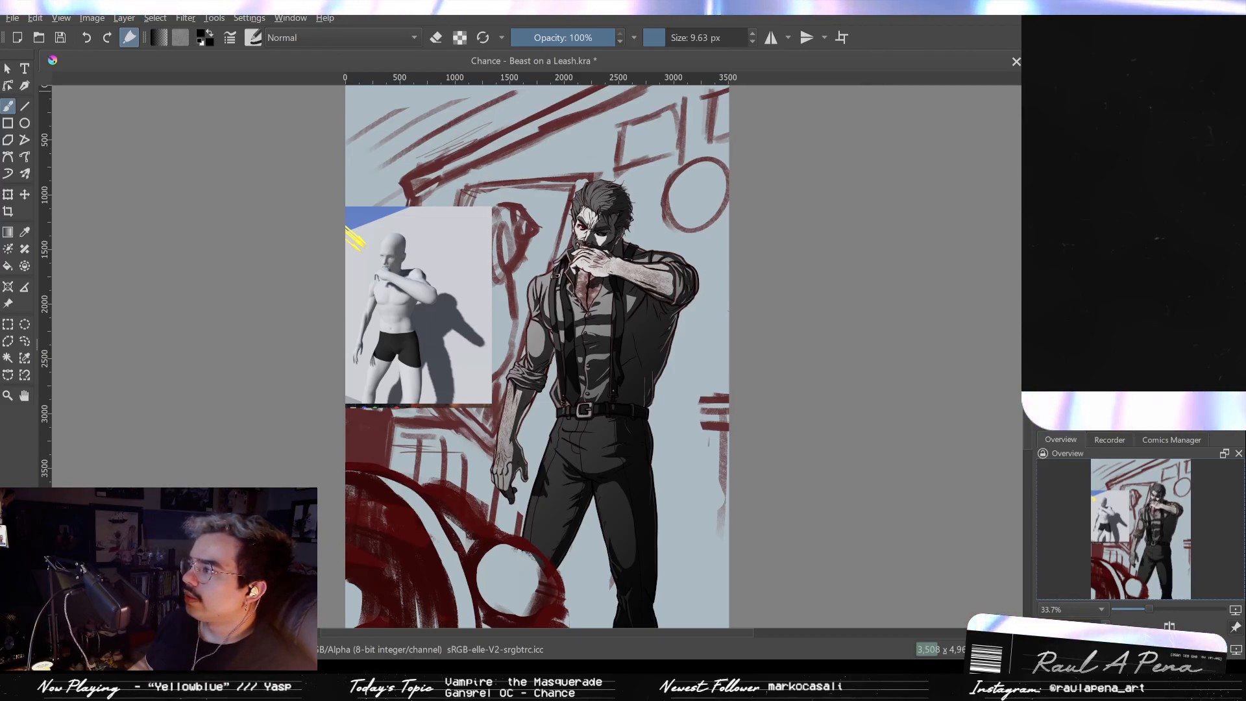
key("ctrl+z")
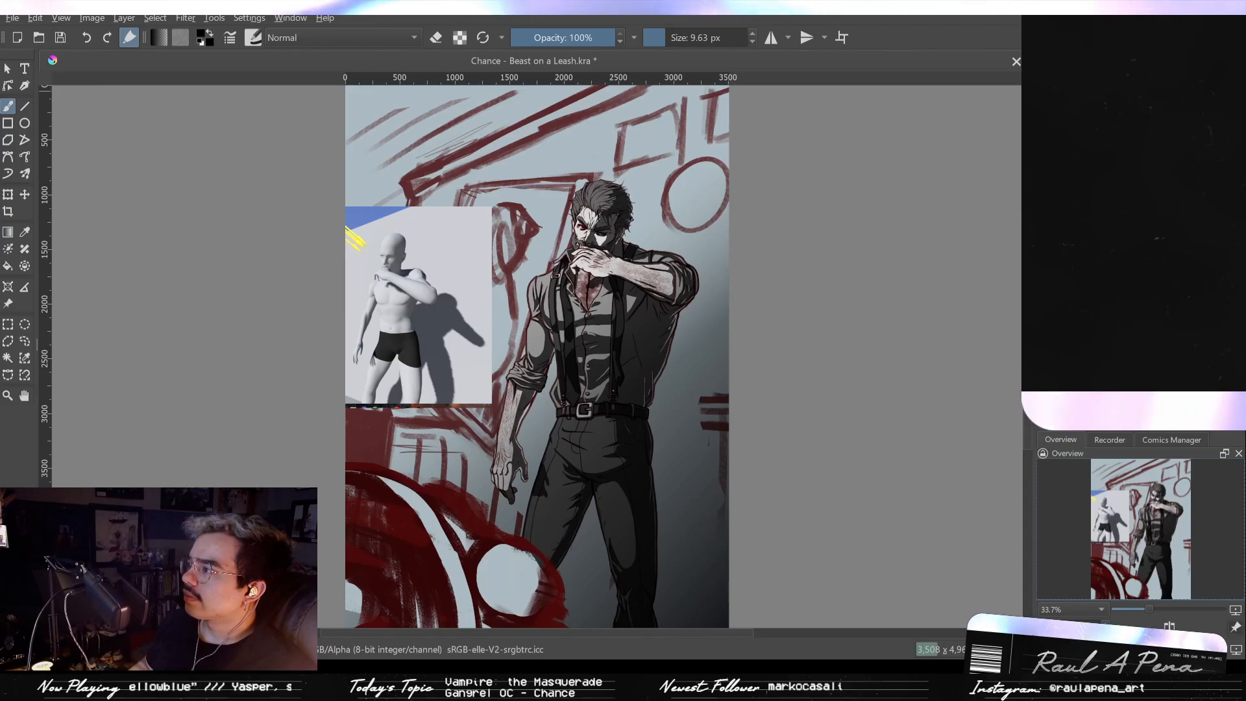
key("ctrl+z")
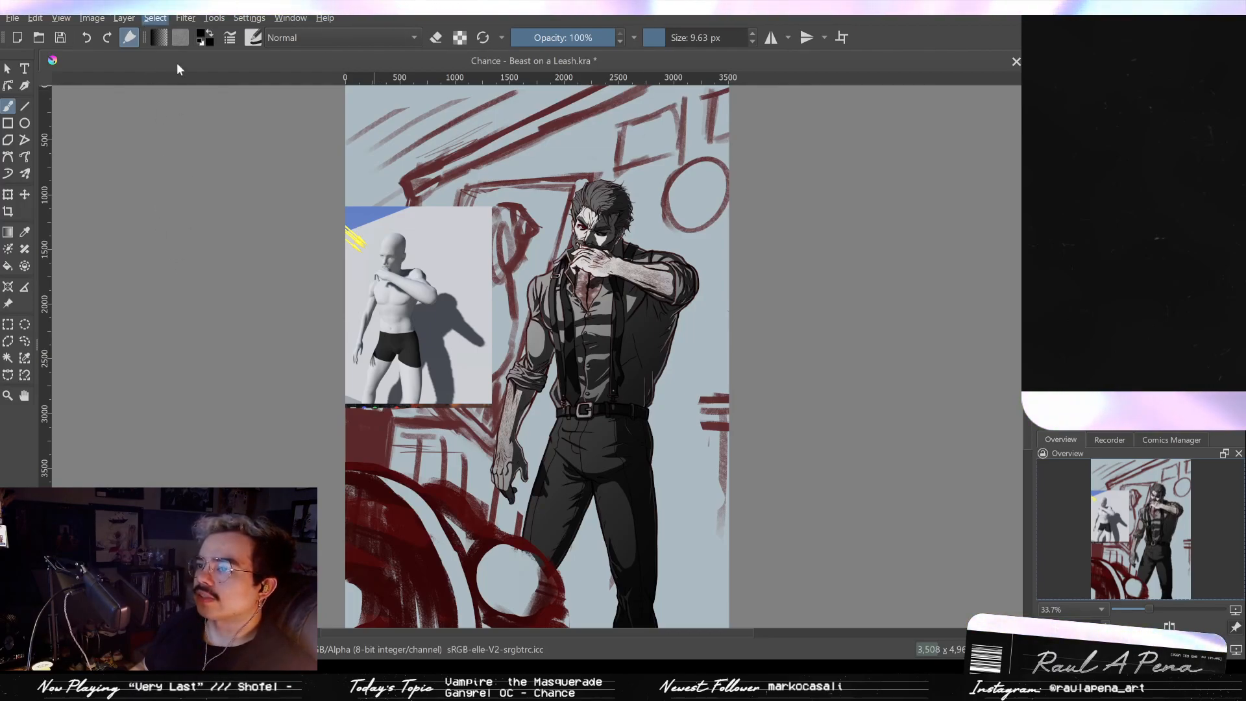
Step: Try a selection around the character's head and remove it again
left_click(473, 269)
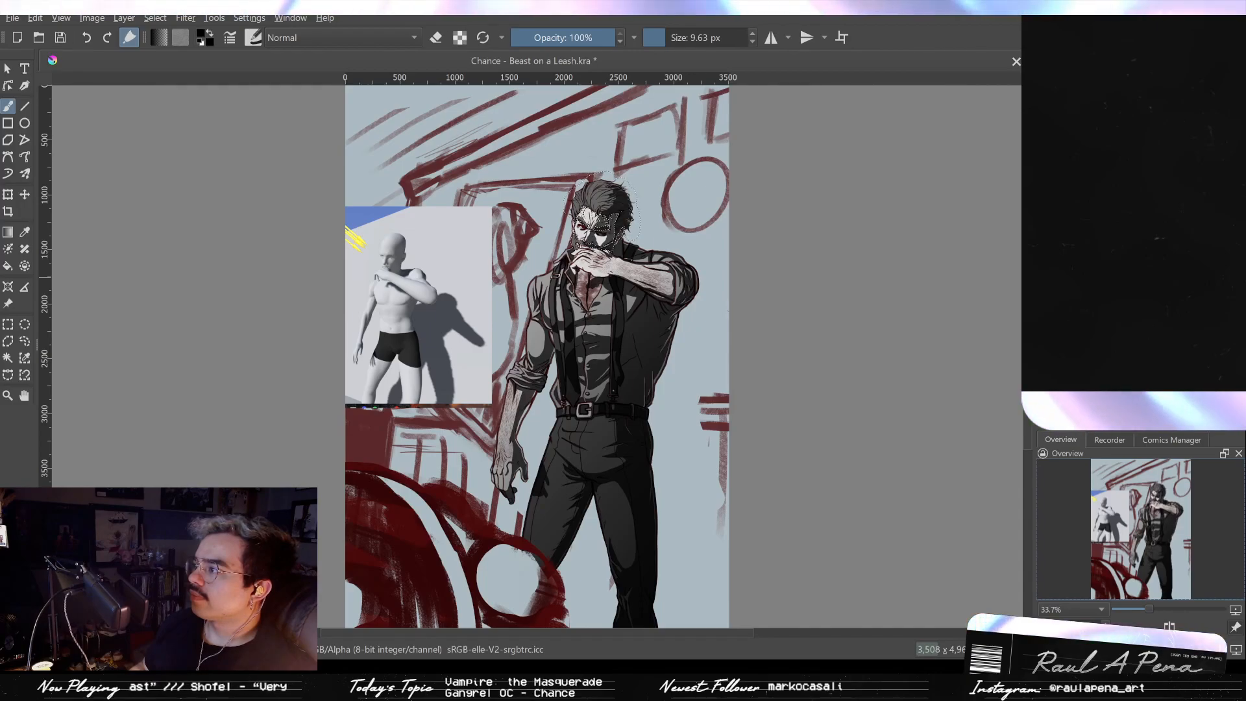
key("ctrl+z")
key("ctrl+shift+z")
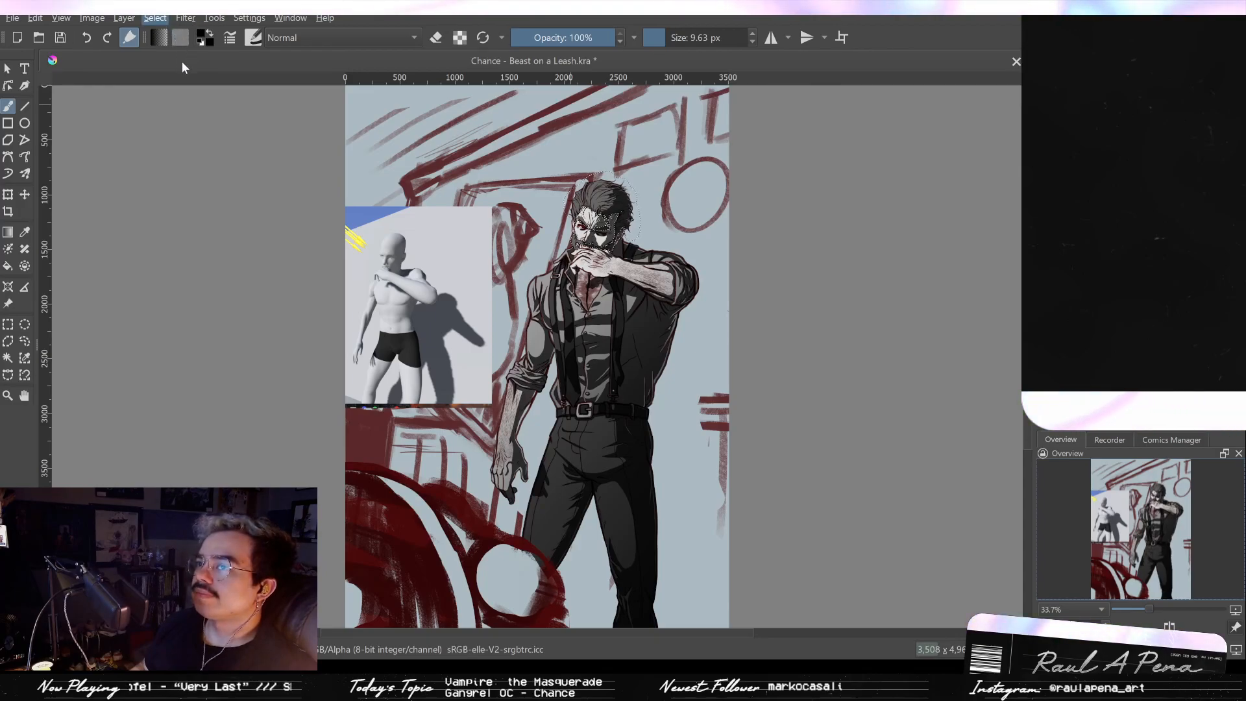
key("ctrl+shift+a")
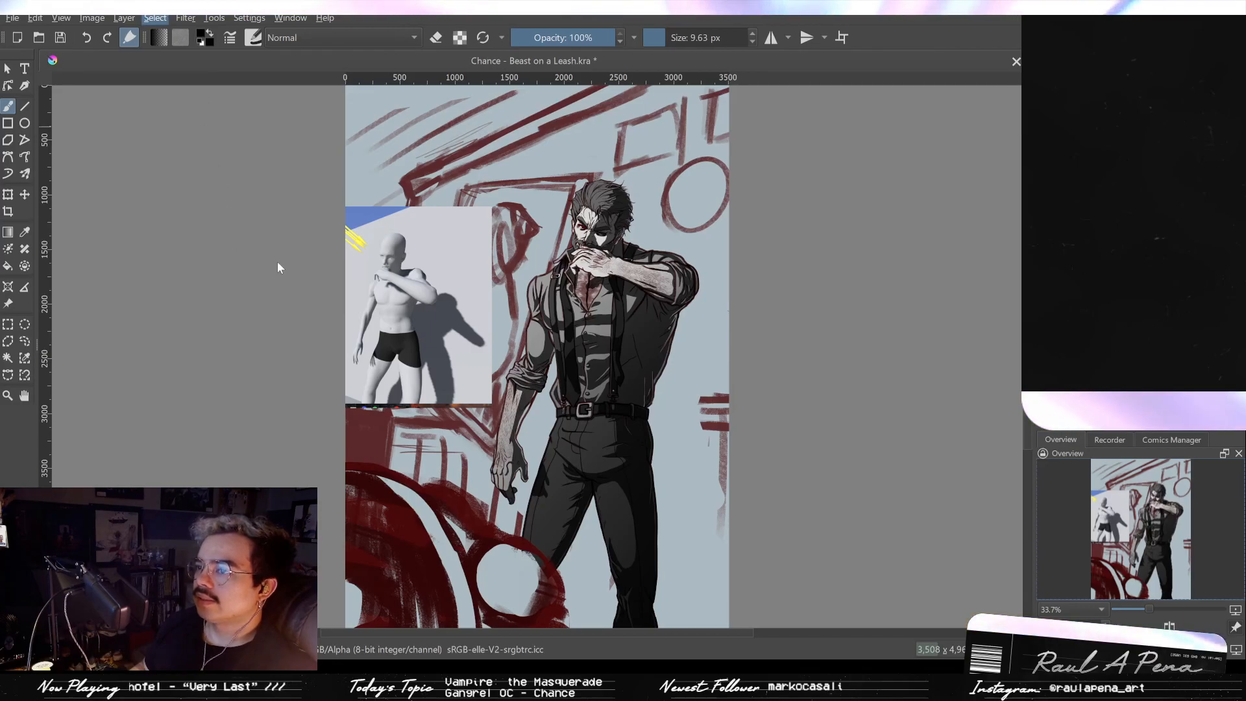
key("ctrl+shift+d")
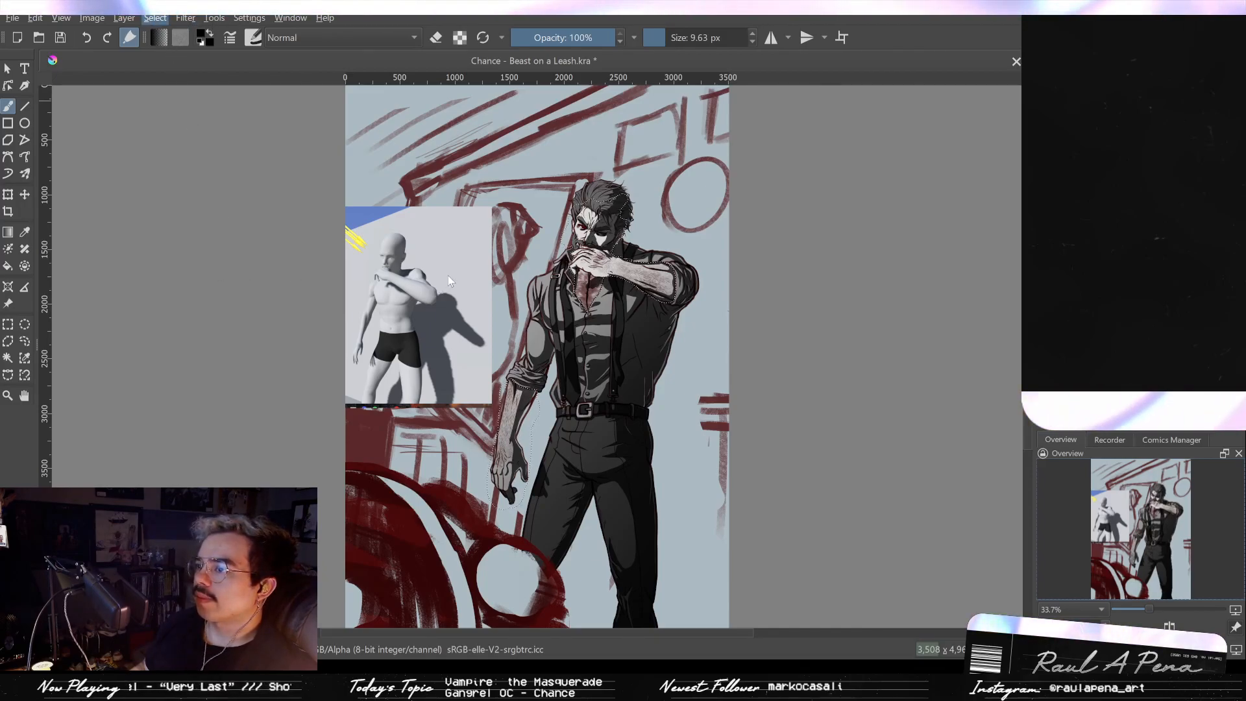
key("ctrl+z")
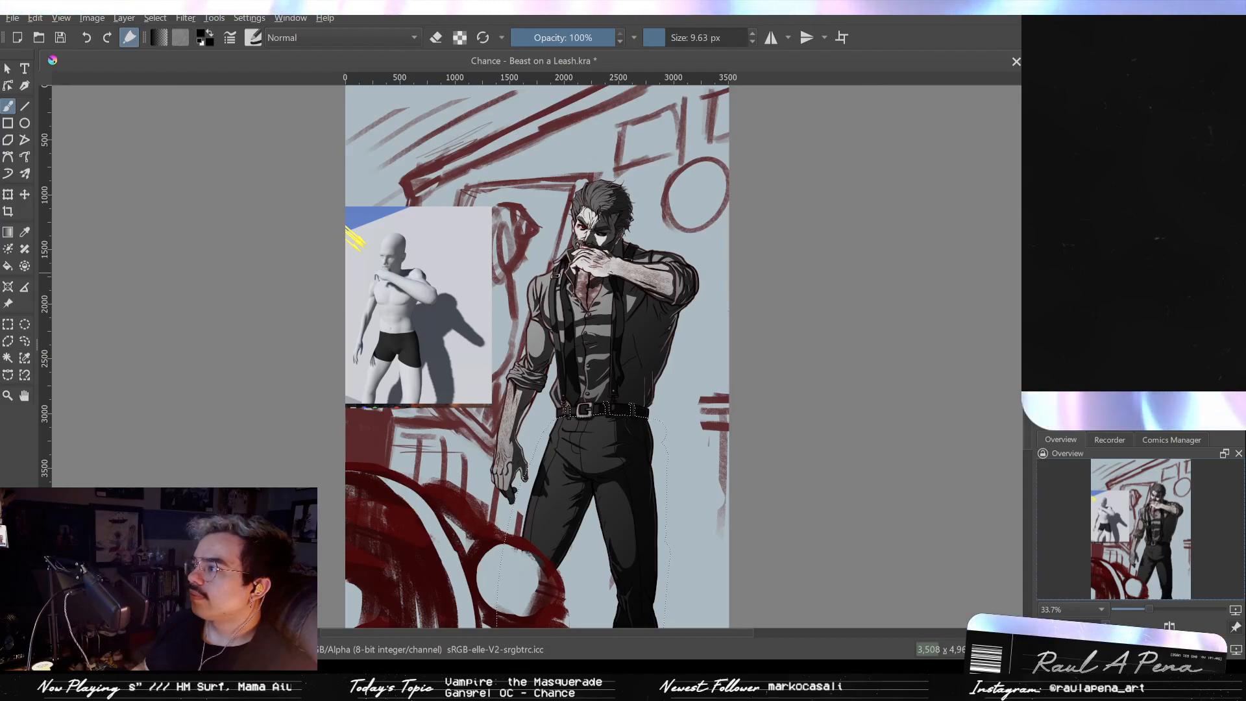
Step: Try clearing the shading inside the trousers selection and a shirt selection, undoing each deletion
key("Delete")
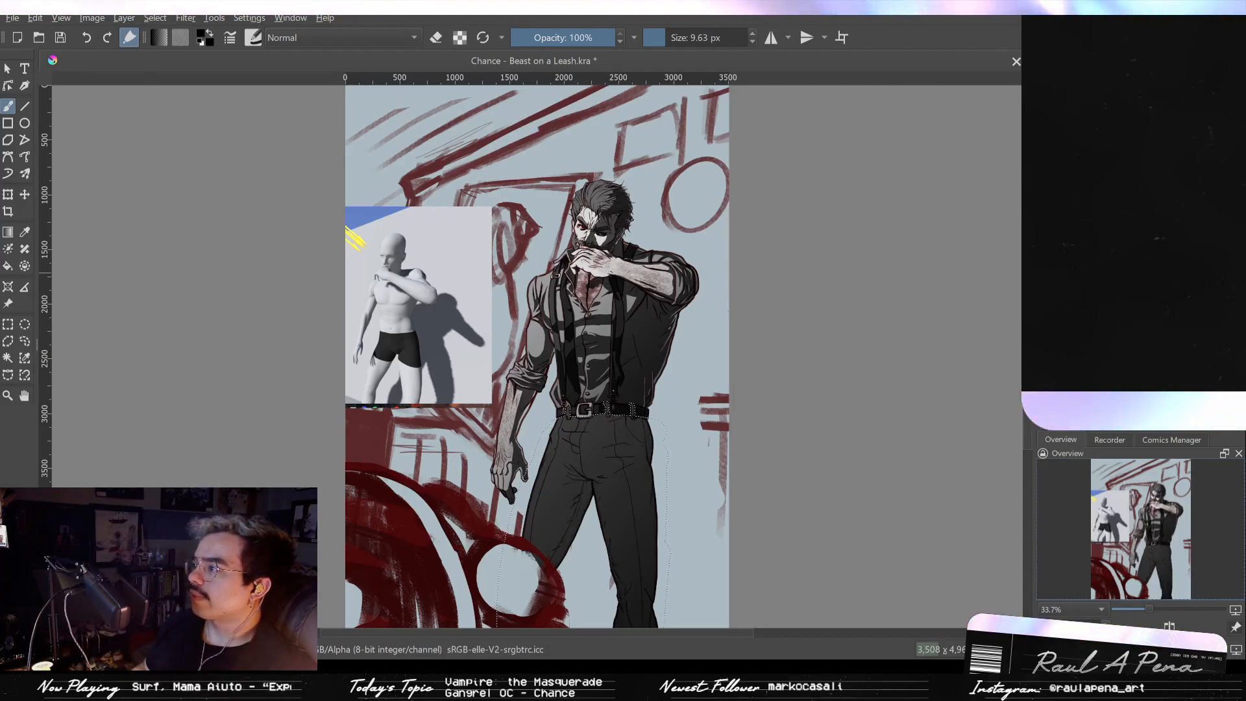
key("ctrl+z")
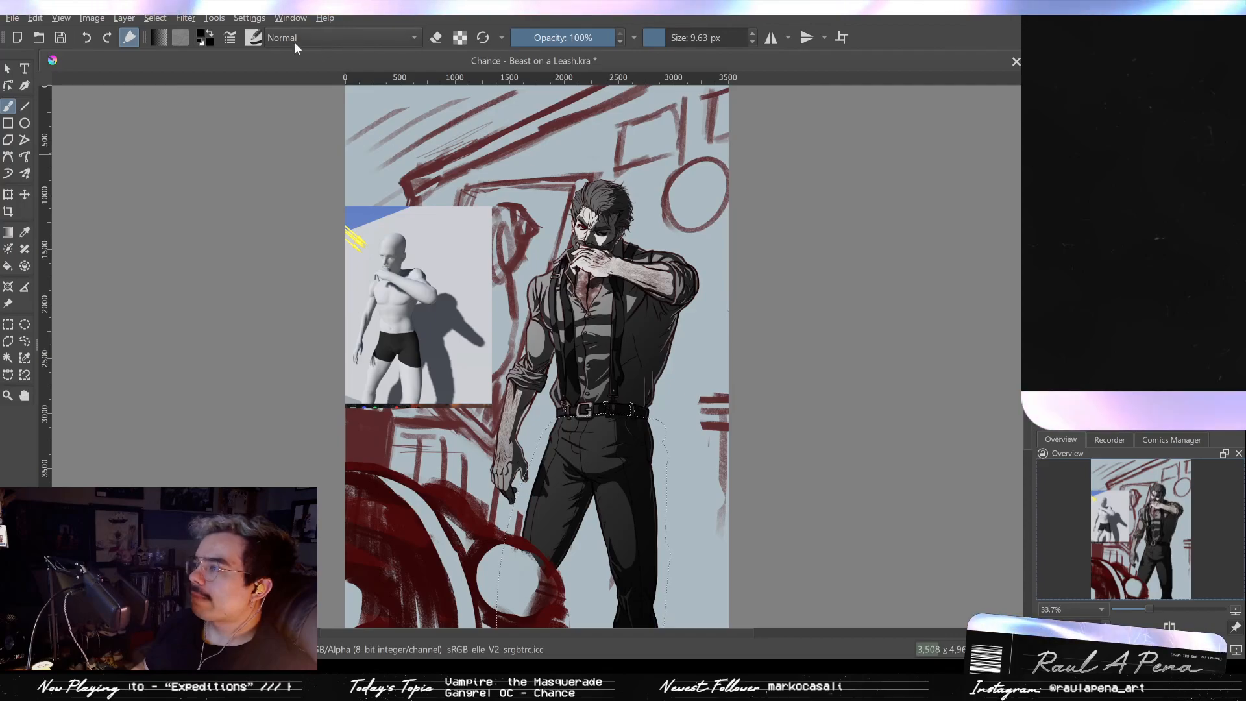
left_click(399, 284)
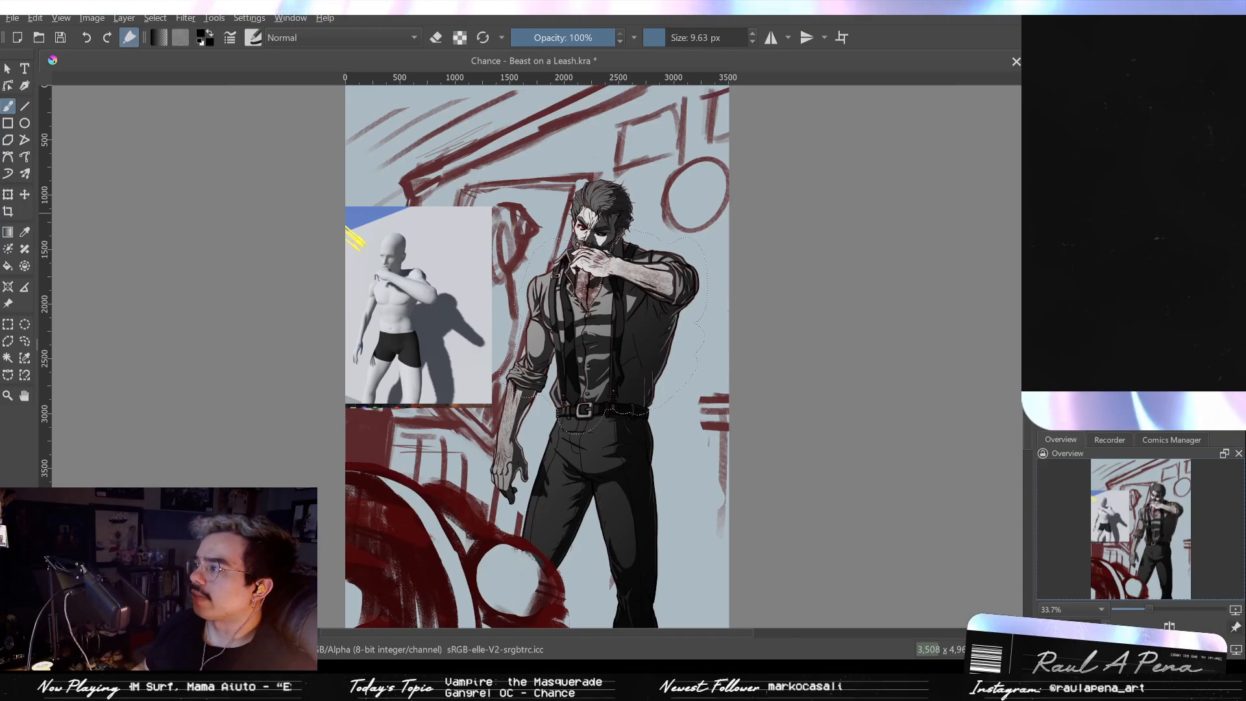
key("Delete")
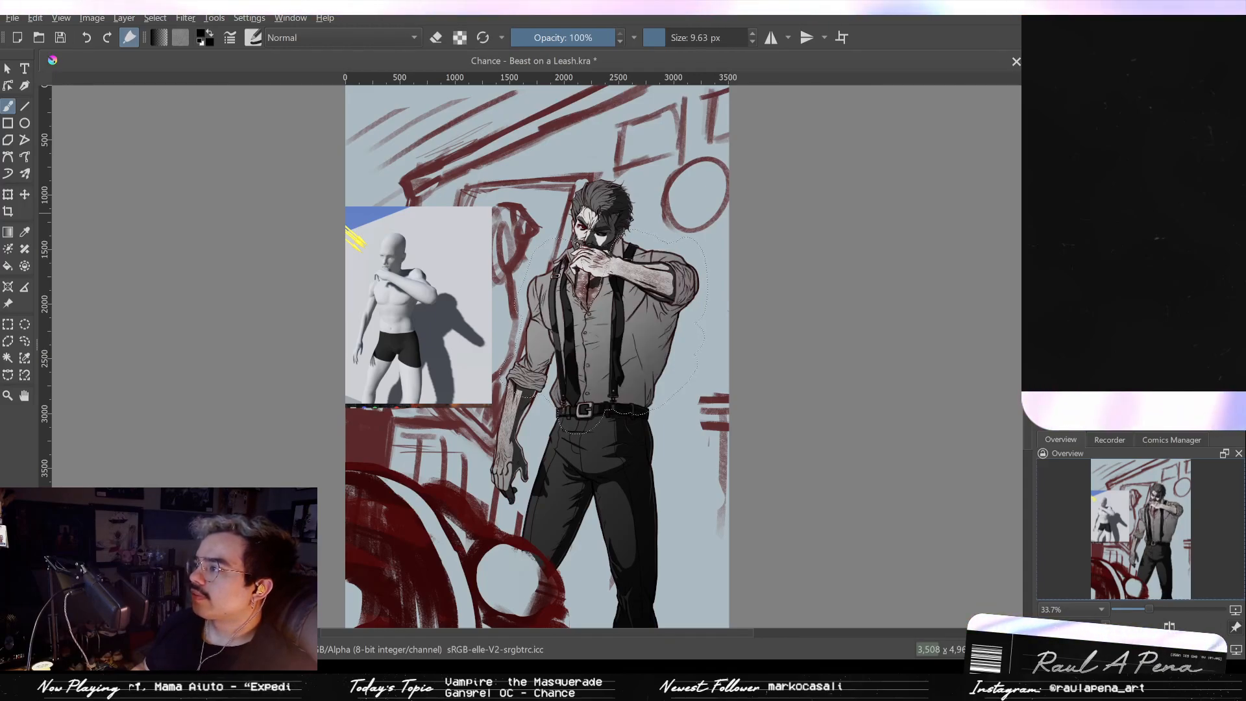
key("ctrl+z")
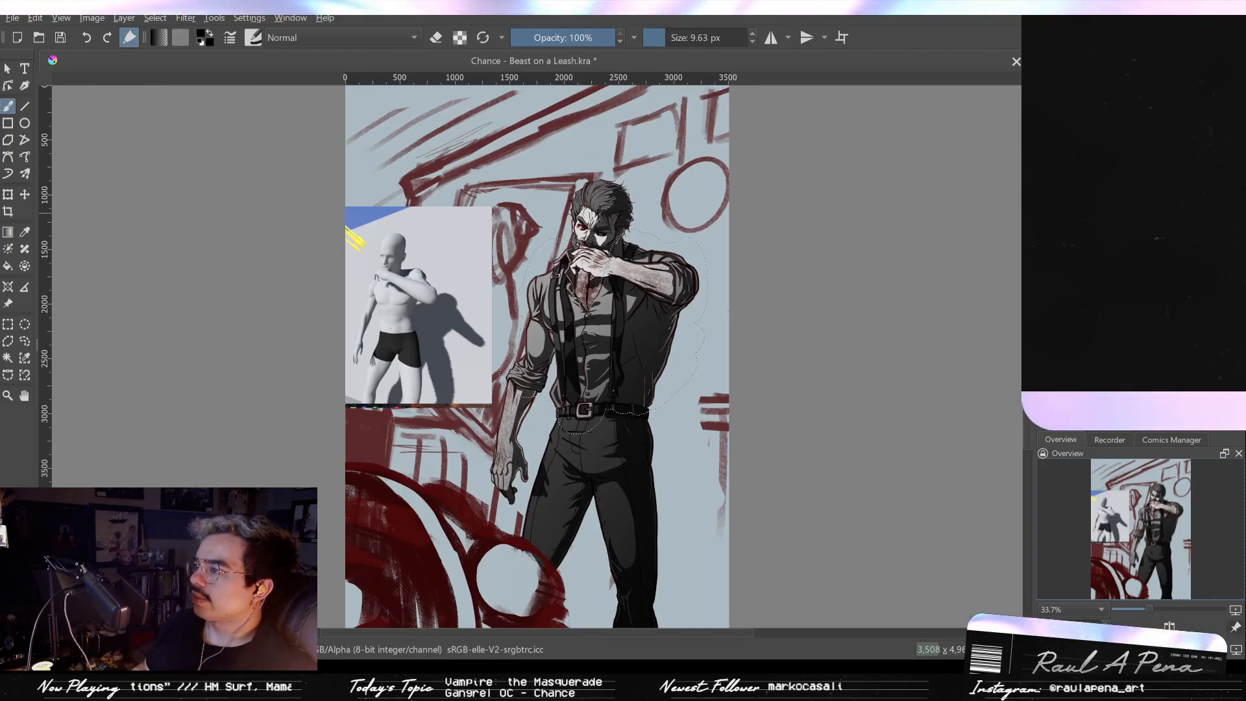
left_click(1046, 260)
left_click(1046, 260)
left_click(1046, 259)
left_click(1046, 259)
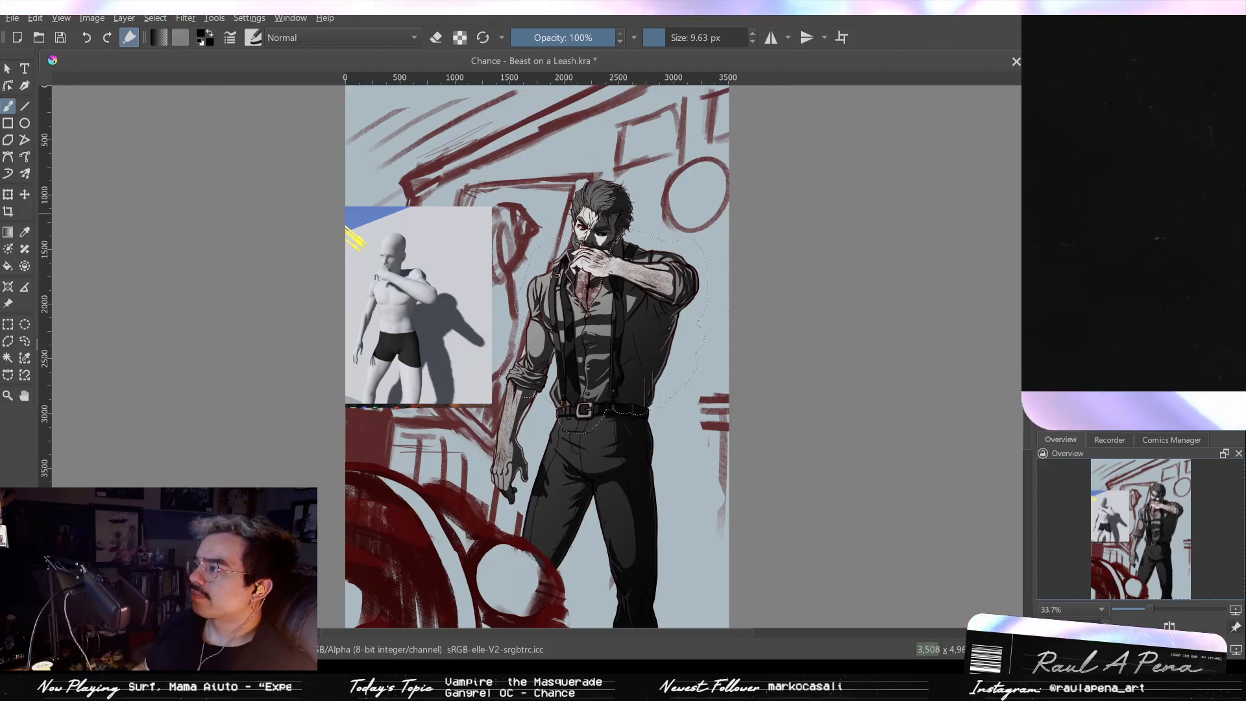
left_click(1046, 259)
left_click(1046, 260)
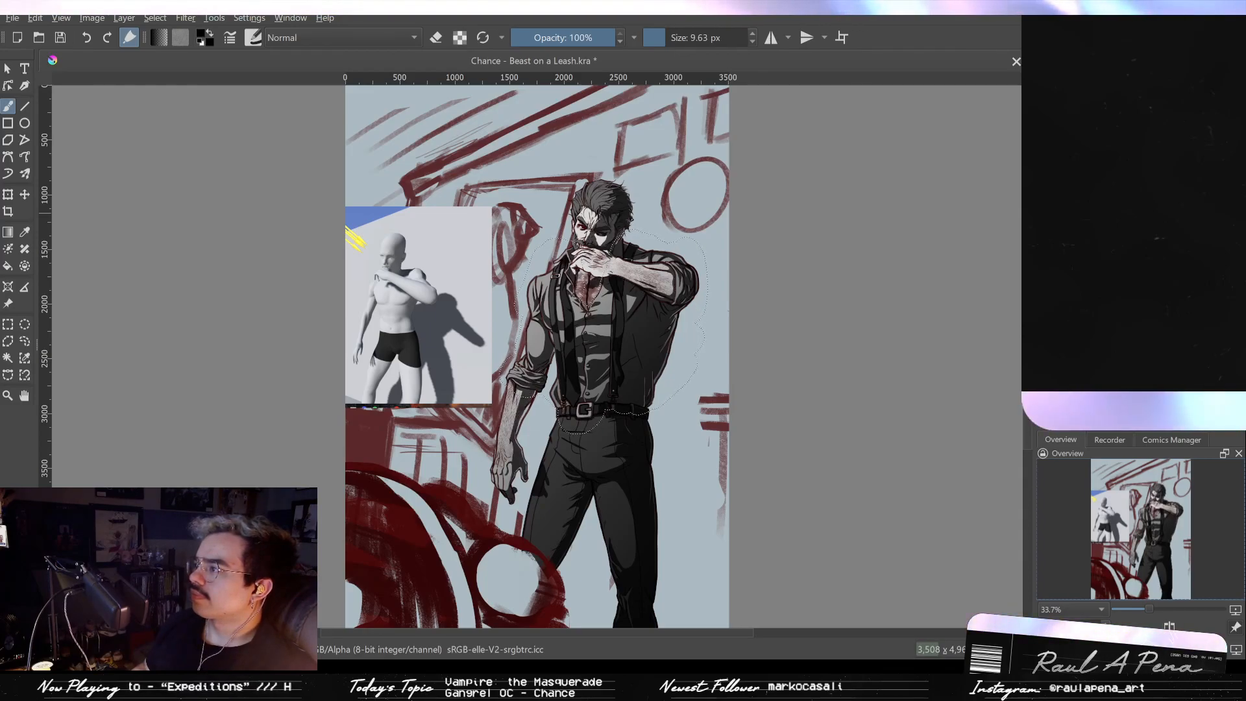
left_click(1046, 259)
left_click(1046, 259)
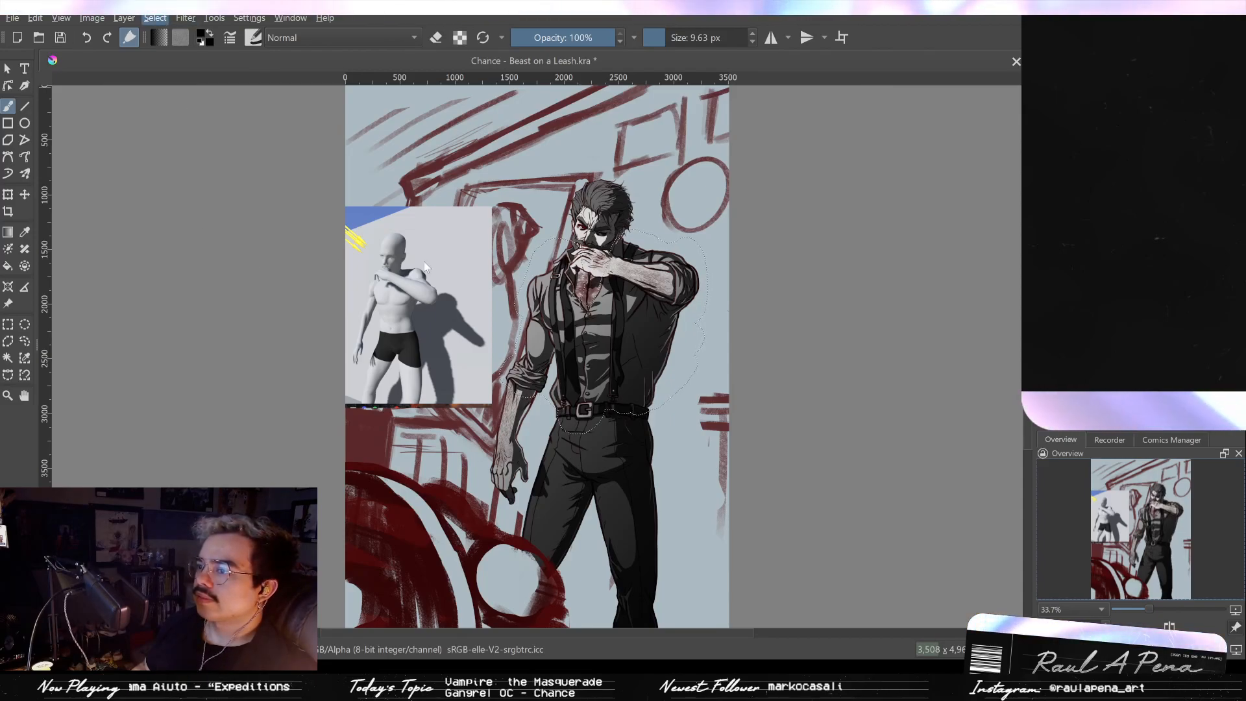
Step: Check the stray selection outlines around the belt and its loops, and remove the selection
scroll(627, 410, "up", 8)
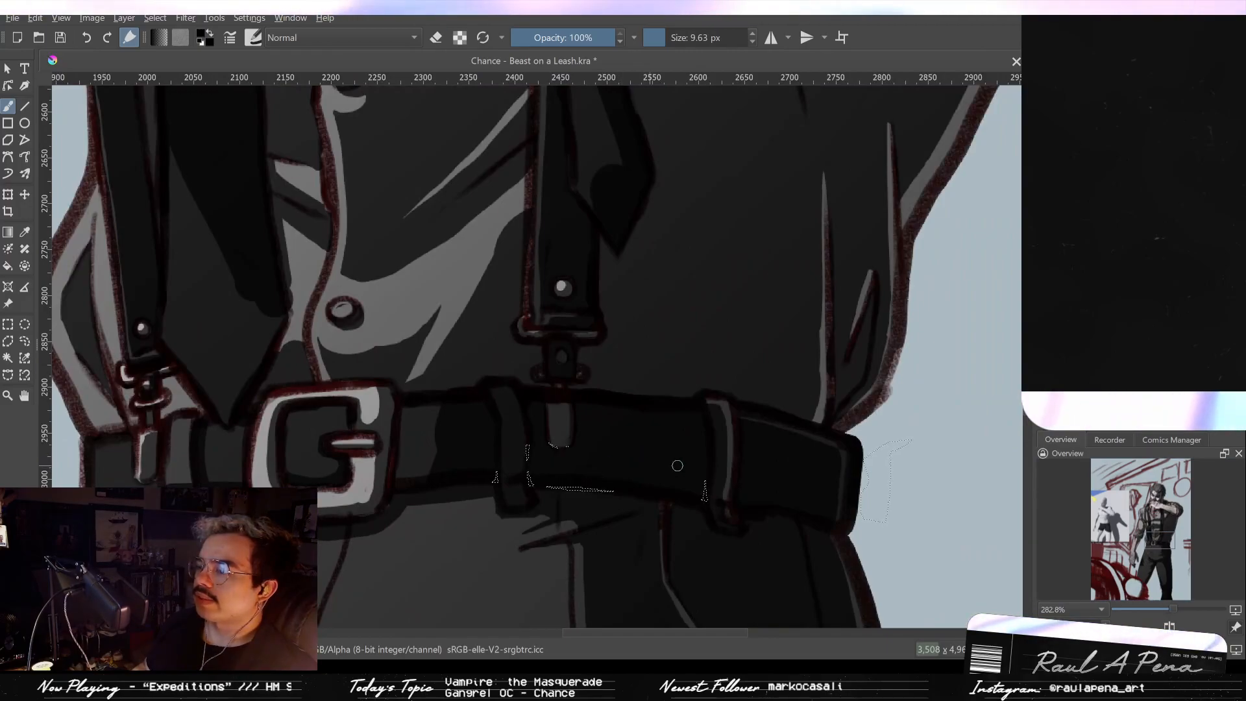
scroll(801, 452, "down", 1)
scroll(953, 412, "down", 1)
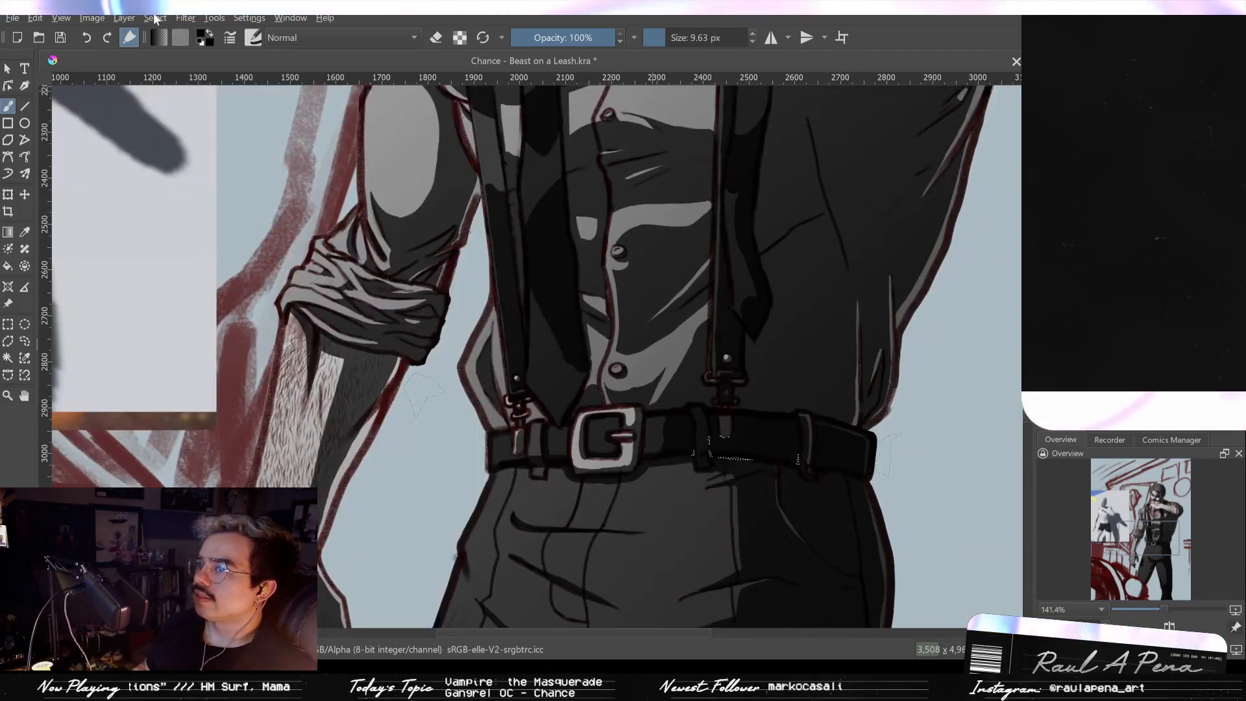
scroll(762, 450, "up", 2)
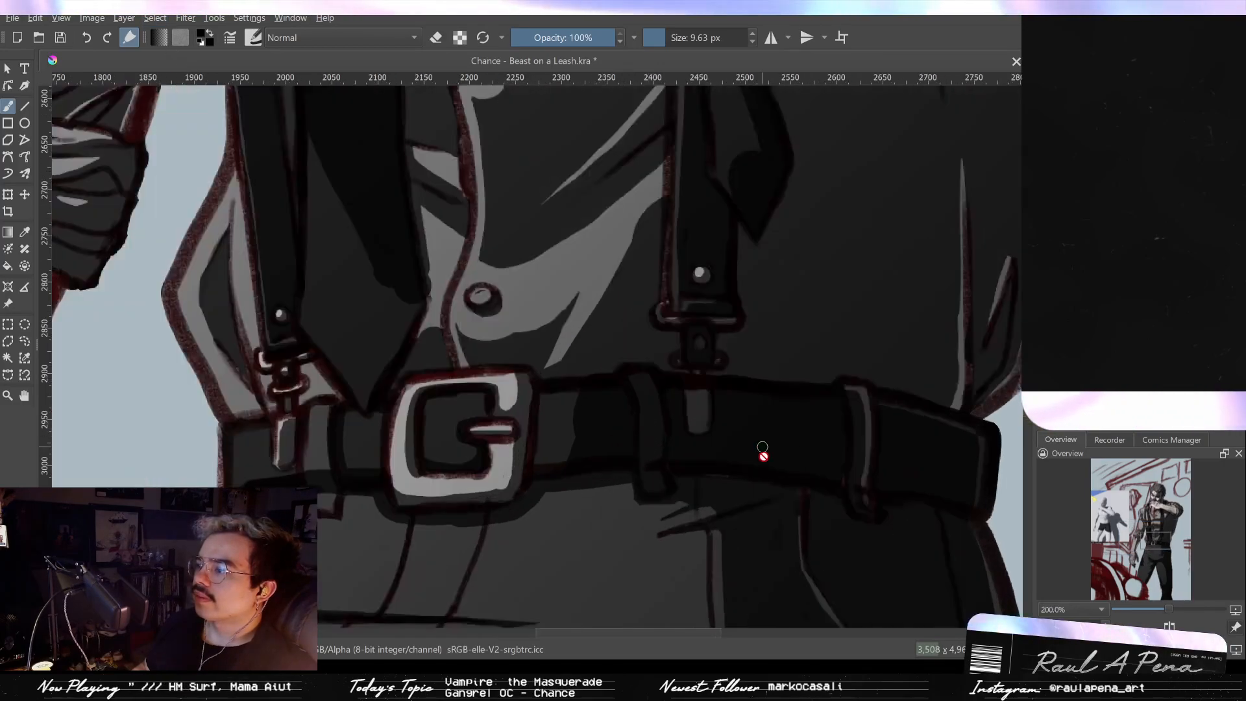
scroll(688, 386, "up", 1)
scroll(839, 408, "up", 1)
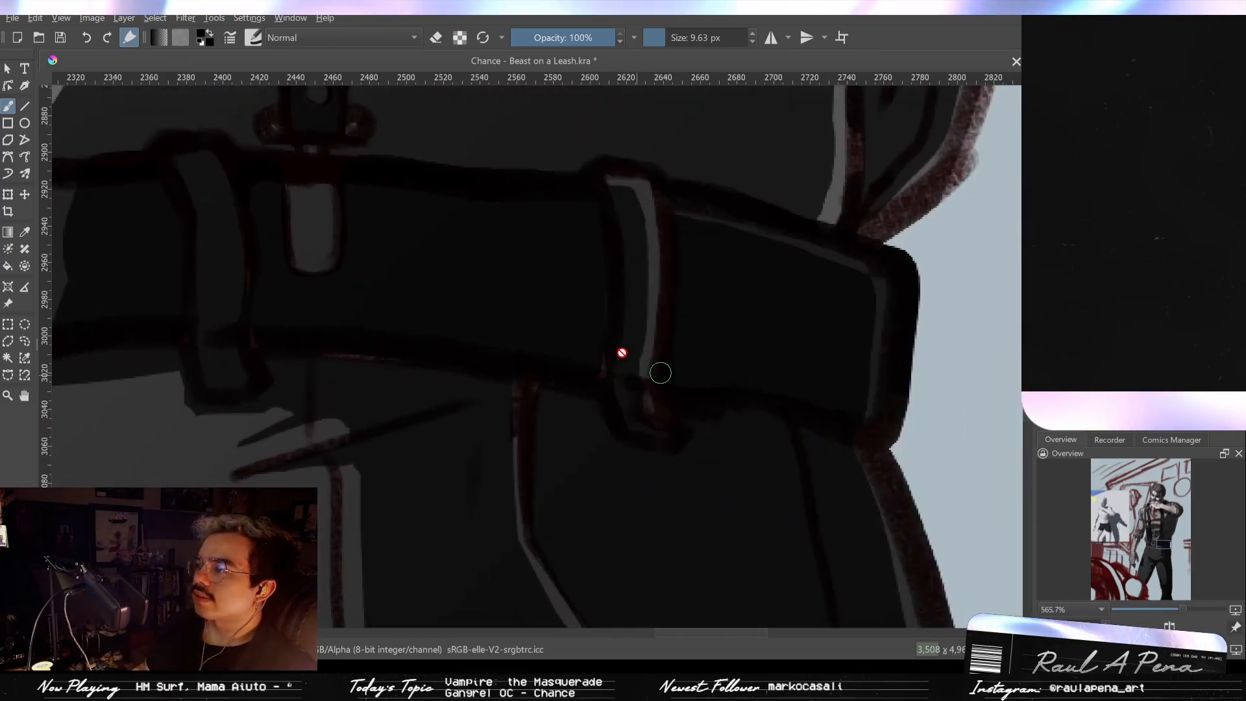
Step: Compare the lowered forearm and the head with and without their dark shading, and restore the shading on both
scroll(888, 364, "down", 5)
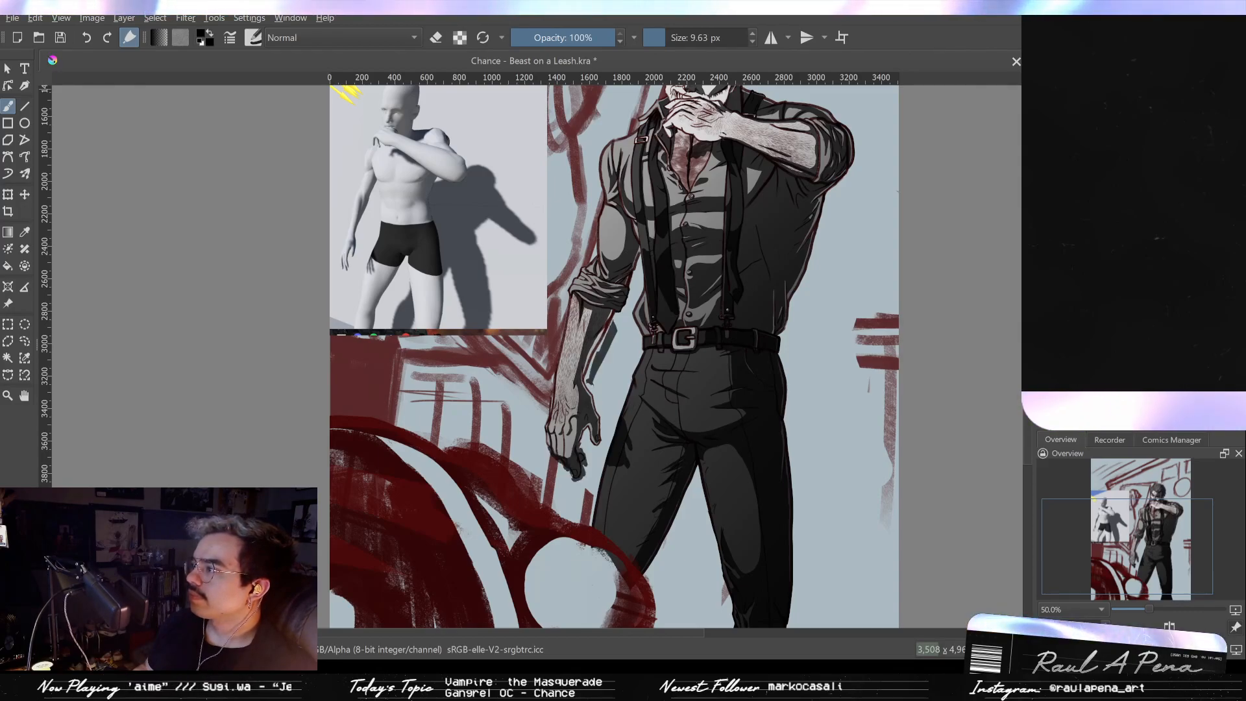
key("ctrl+z")
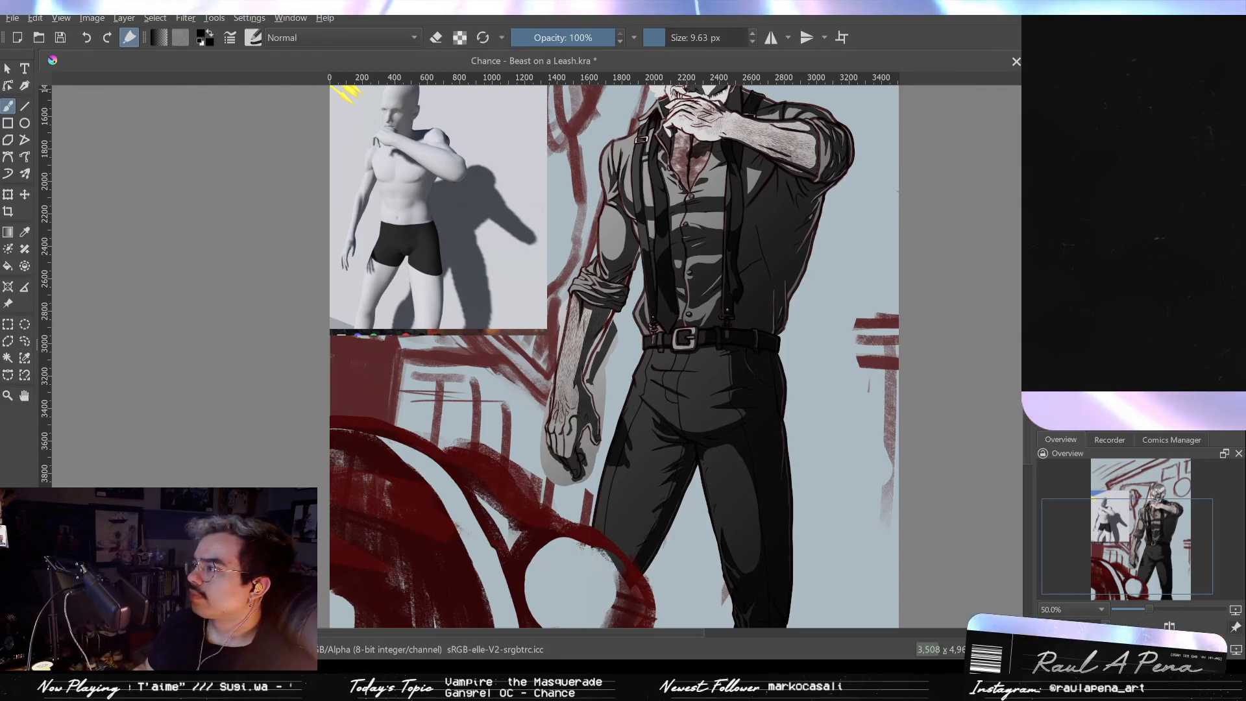
key("ctrl+z")
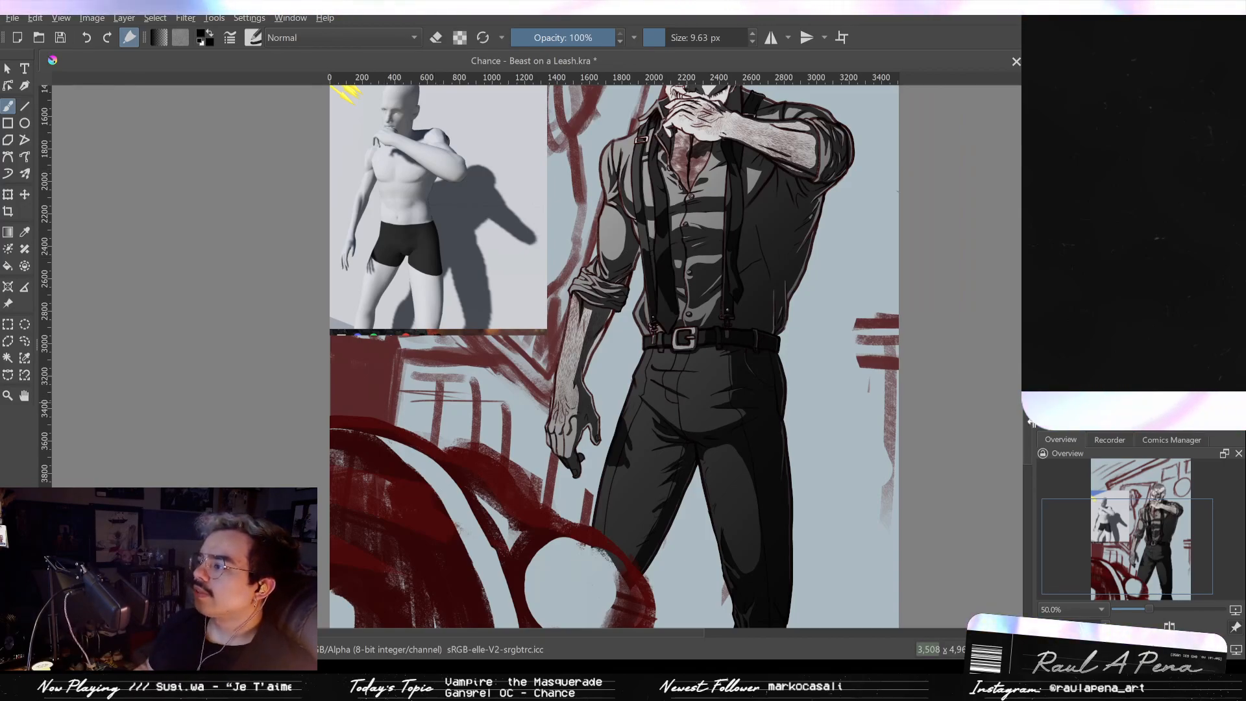
scroll(614, 356, "up", 3)
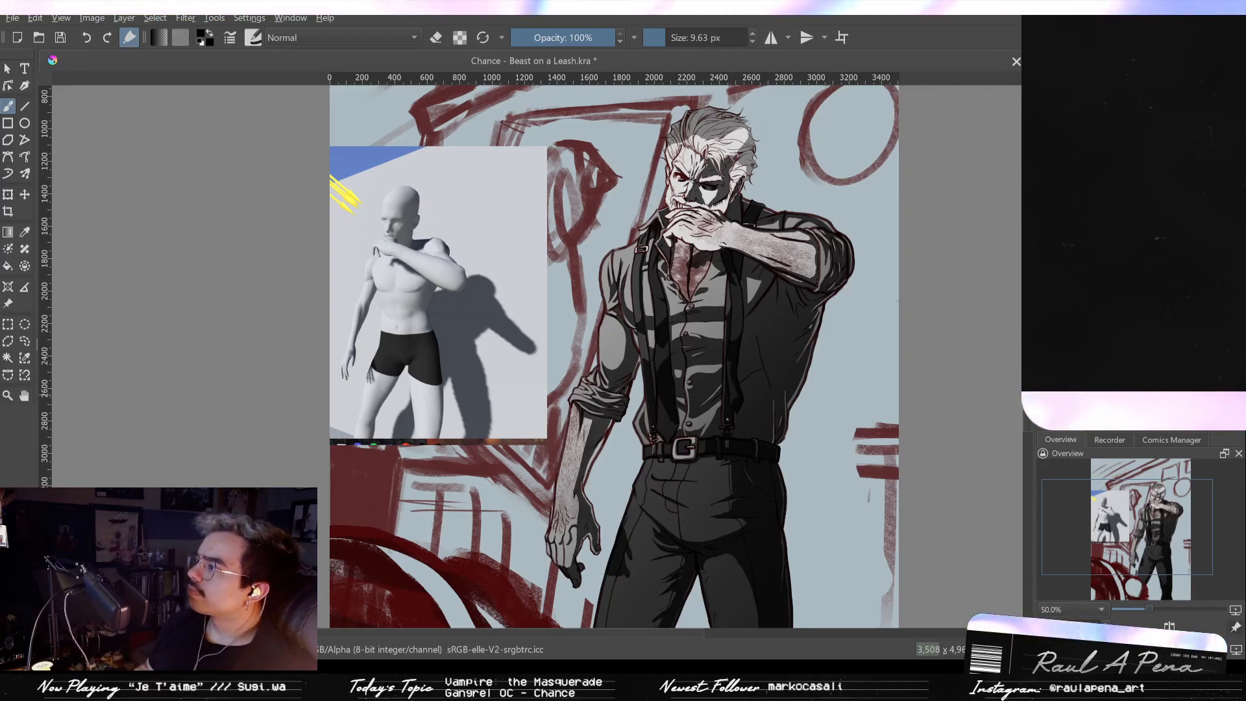
key("ctrl+z")
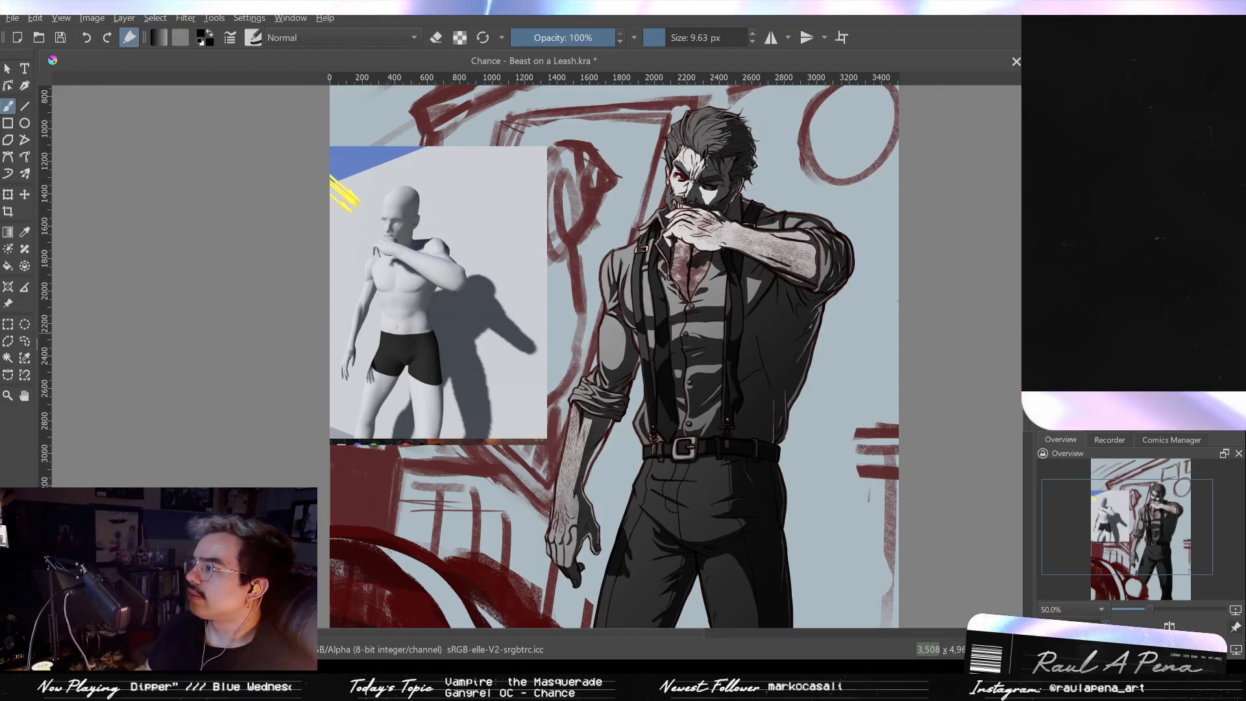
key("ctrl+z")
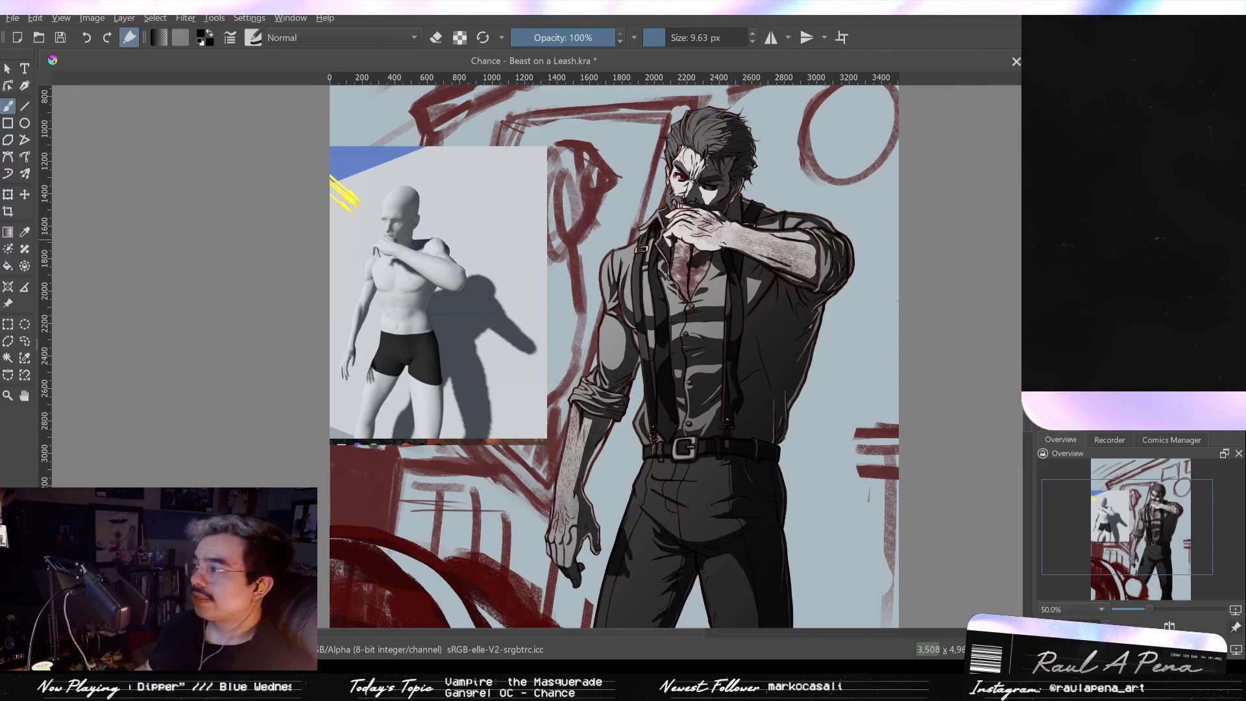
Step: Compare the suspenders and the belt with and without their dark shading, and restore both
key("ctrl+z")
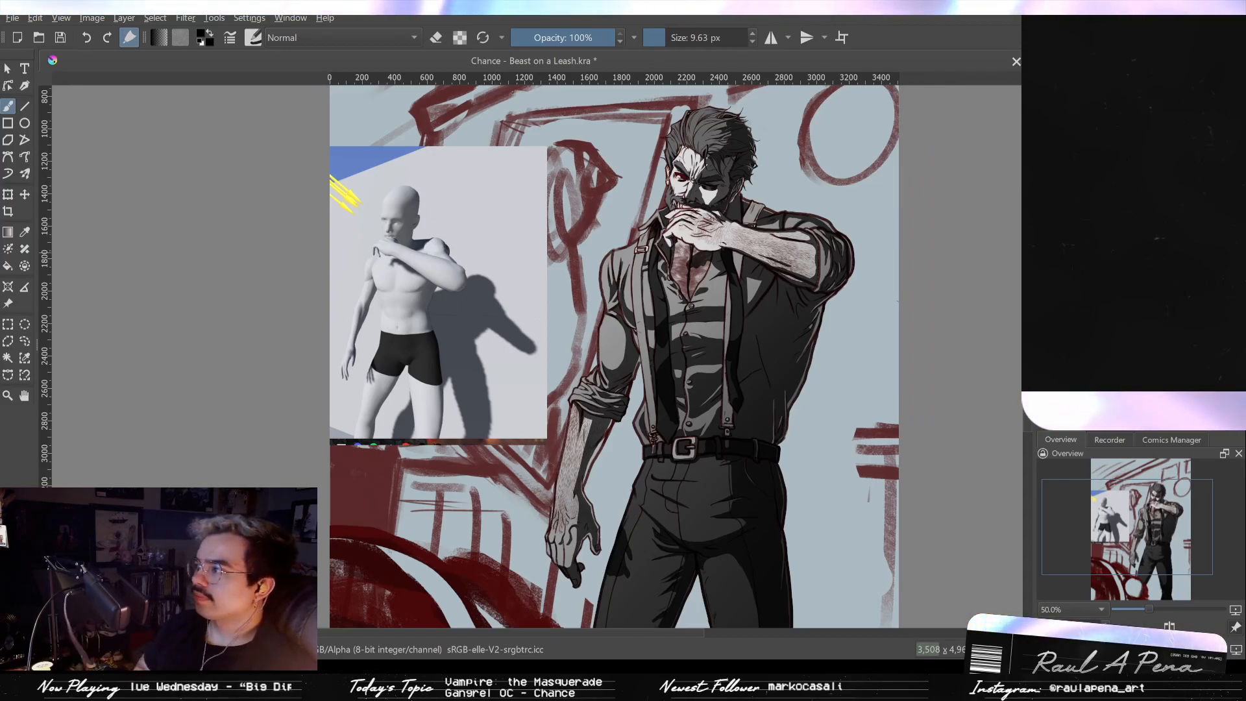
key("ctrl+shift+z")
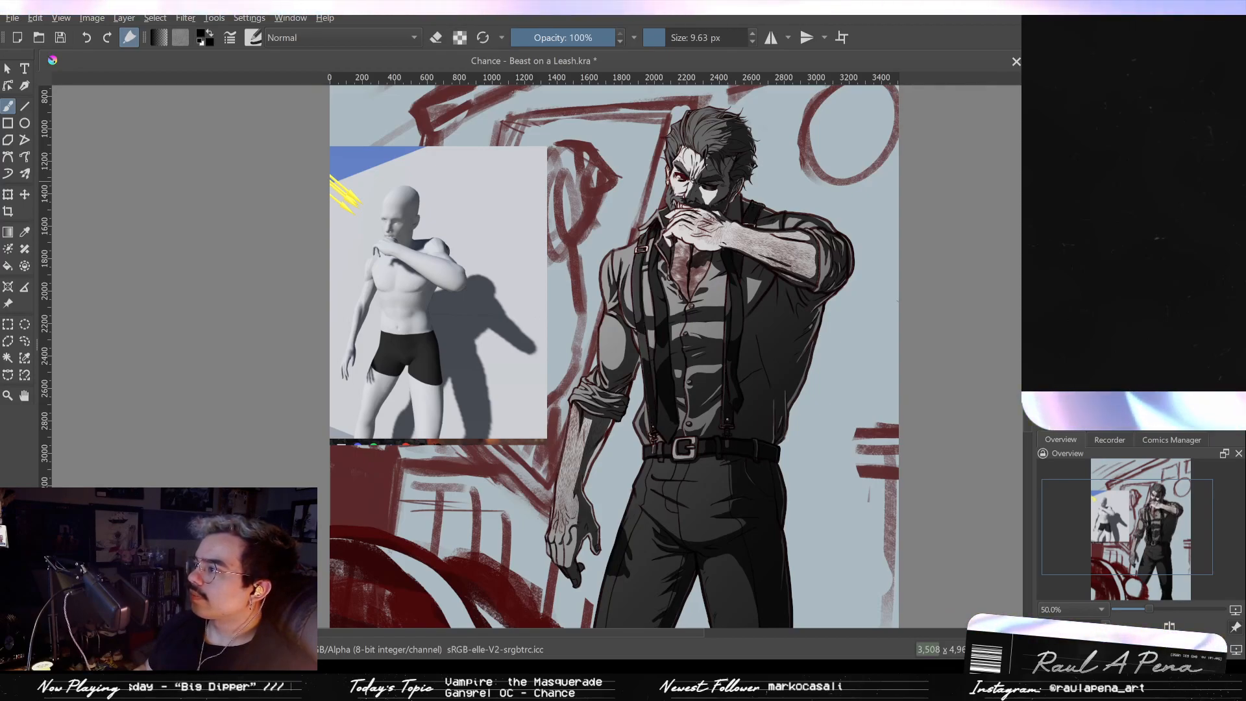
key("ctrl+z")
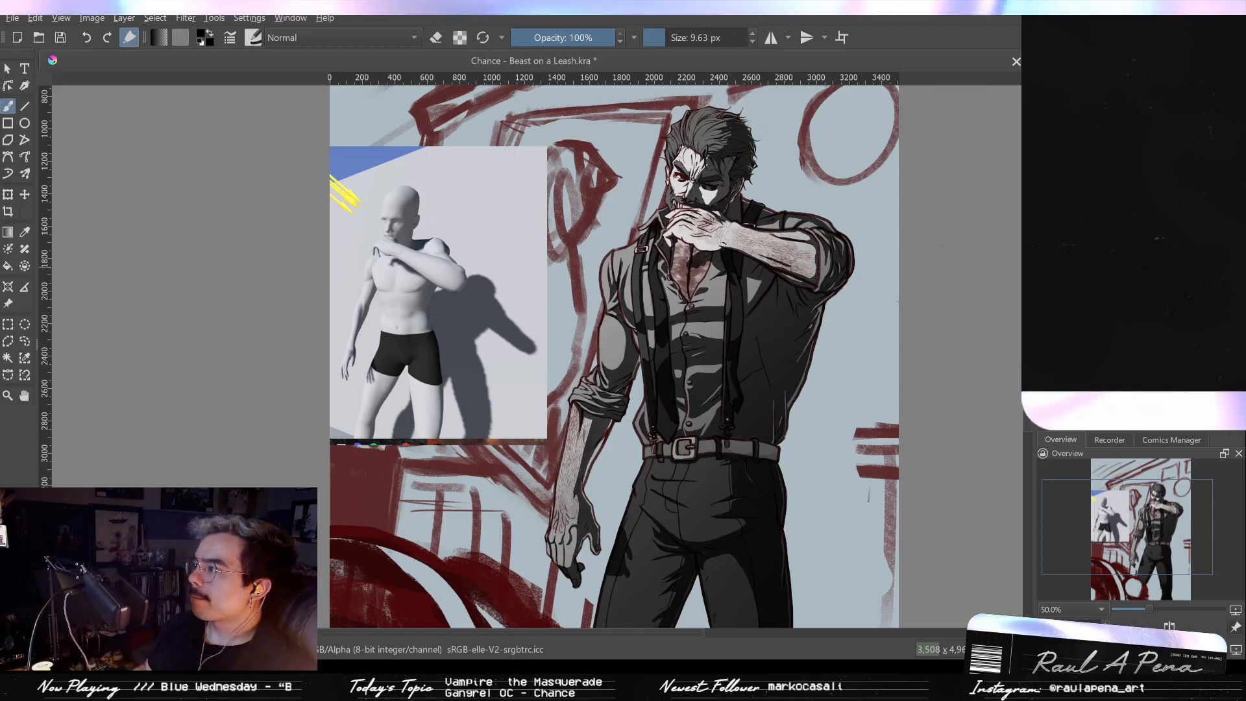
key("ctrl+shift+z")
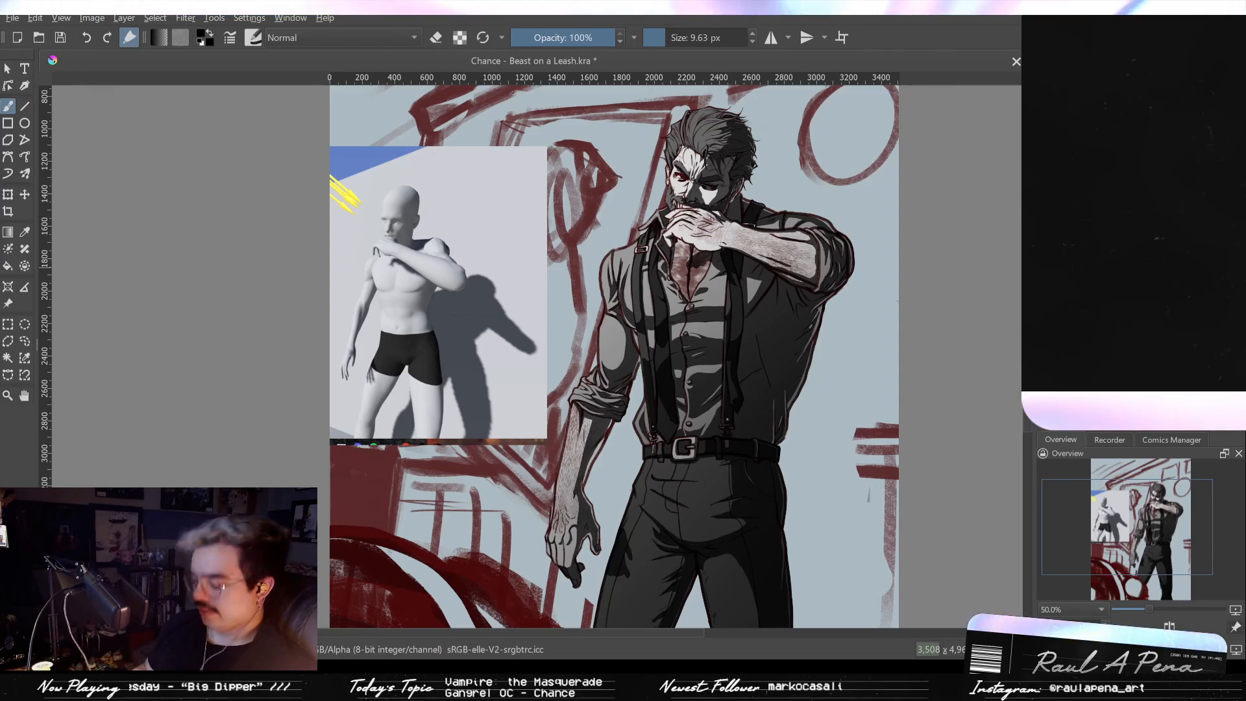
Step: Compare the trousers and the shirt with and without their shading, and remove the shadow spilling outside the torso
key("ctrl+z")
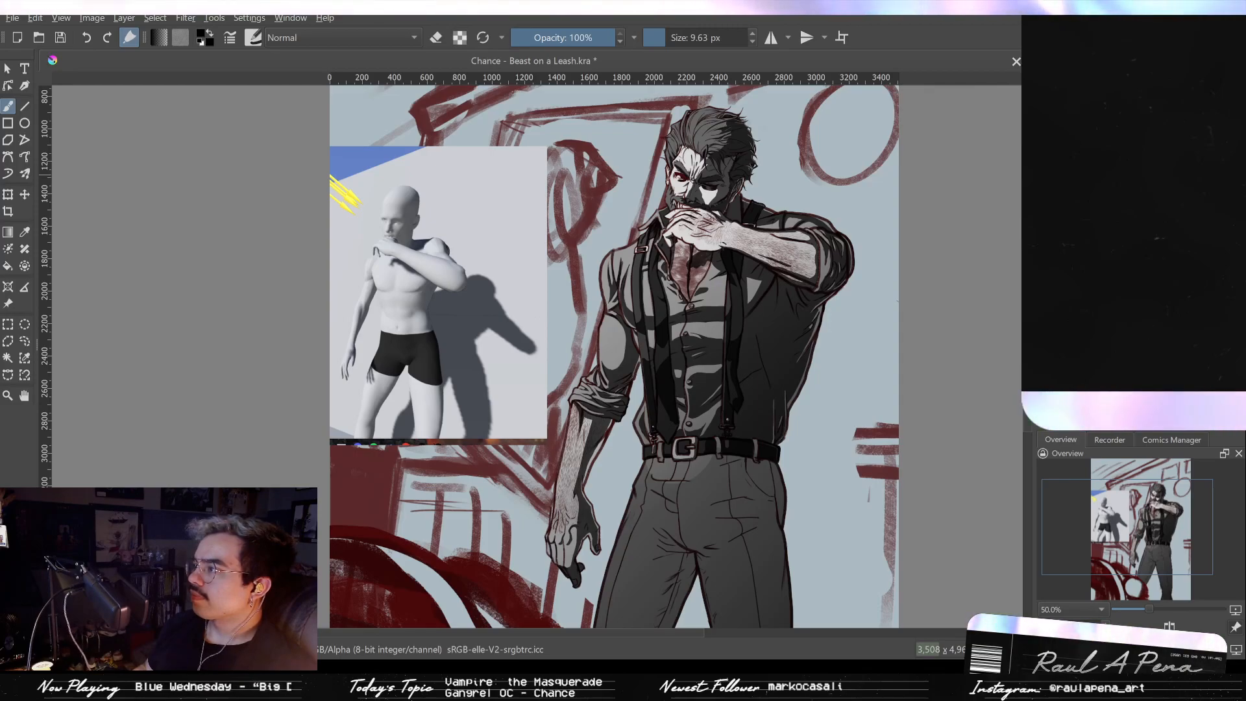
key("ctrl+z")
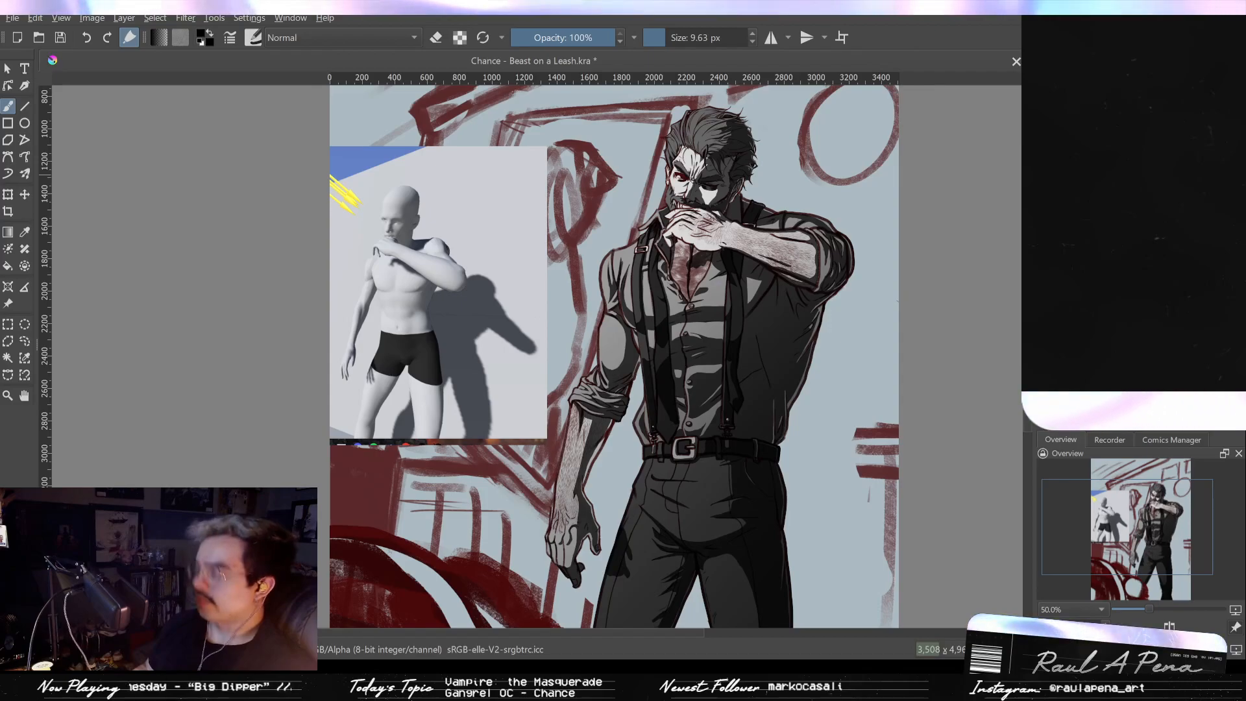
key("ctrl+z")
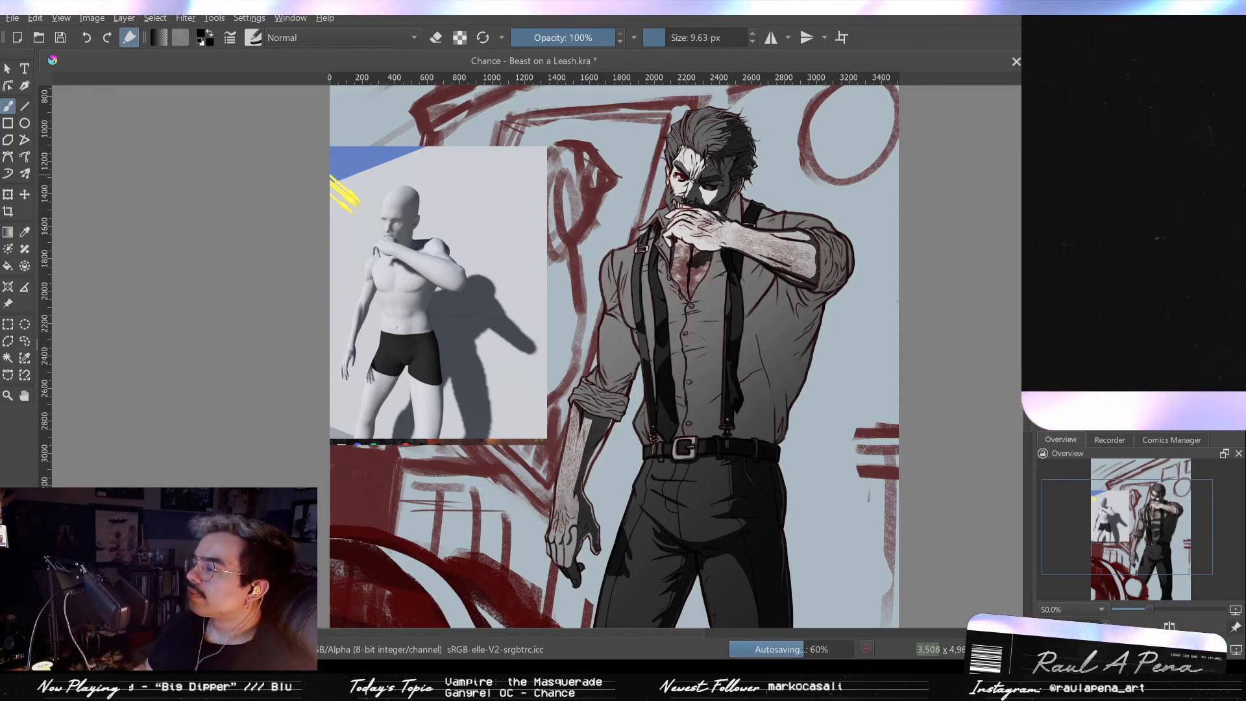
key("ctrl+shift+z")
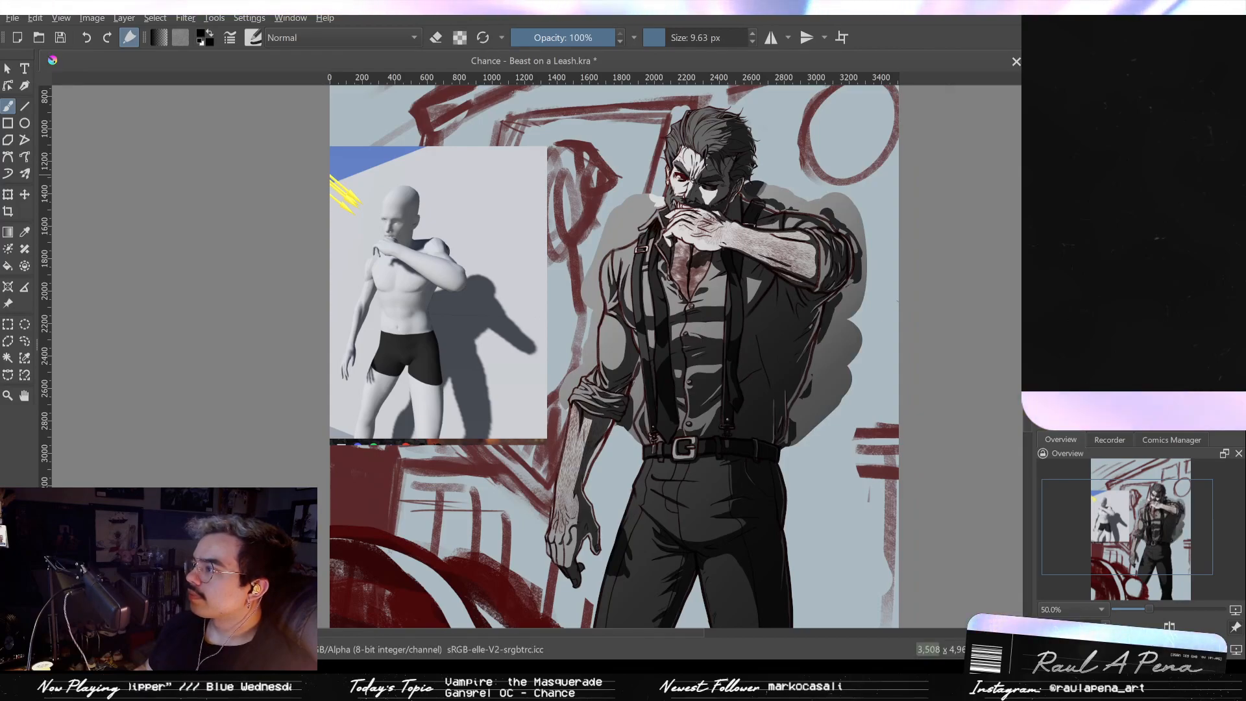
key("ctrl+z")
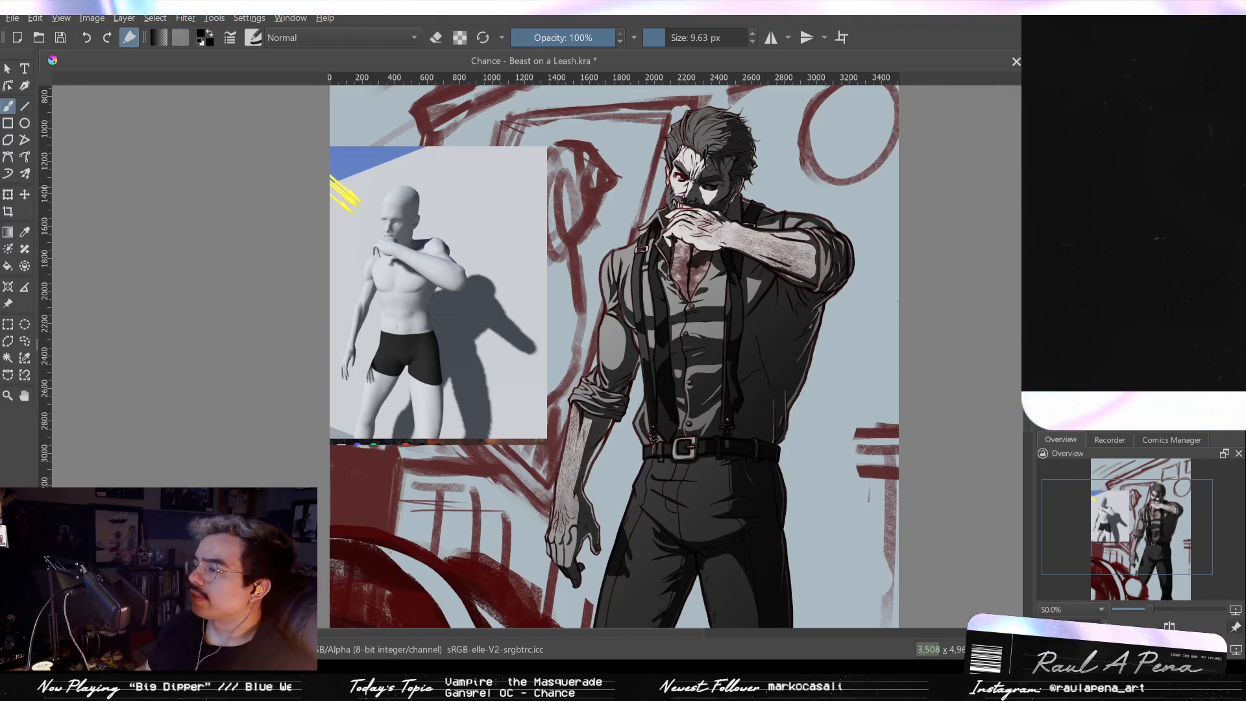
scroll(852, 207, "down", 1)
left_click_drag(851, 207, 749, 255)
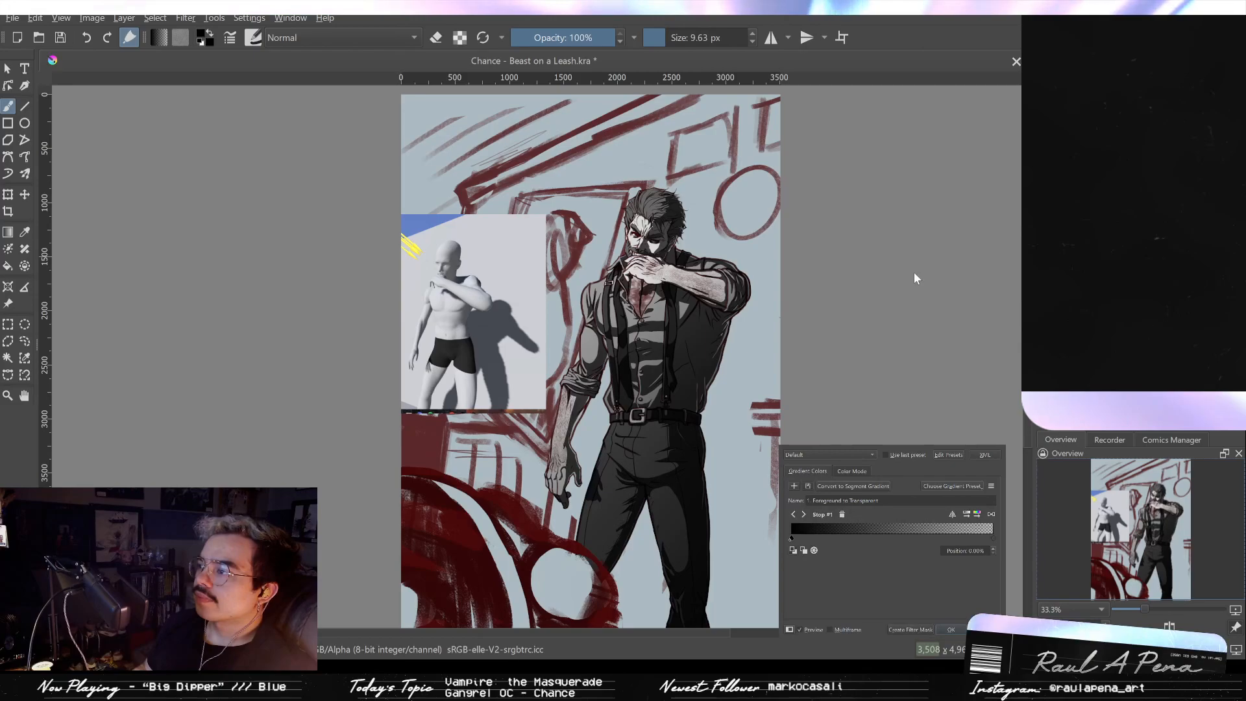
left_click(854, 471)
left_click(807, 471)
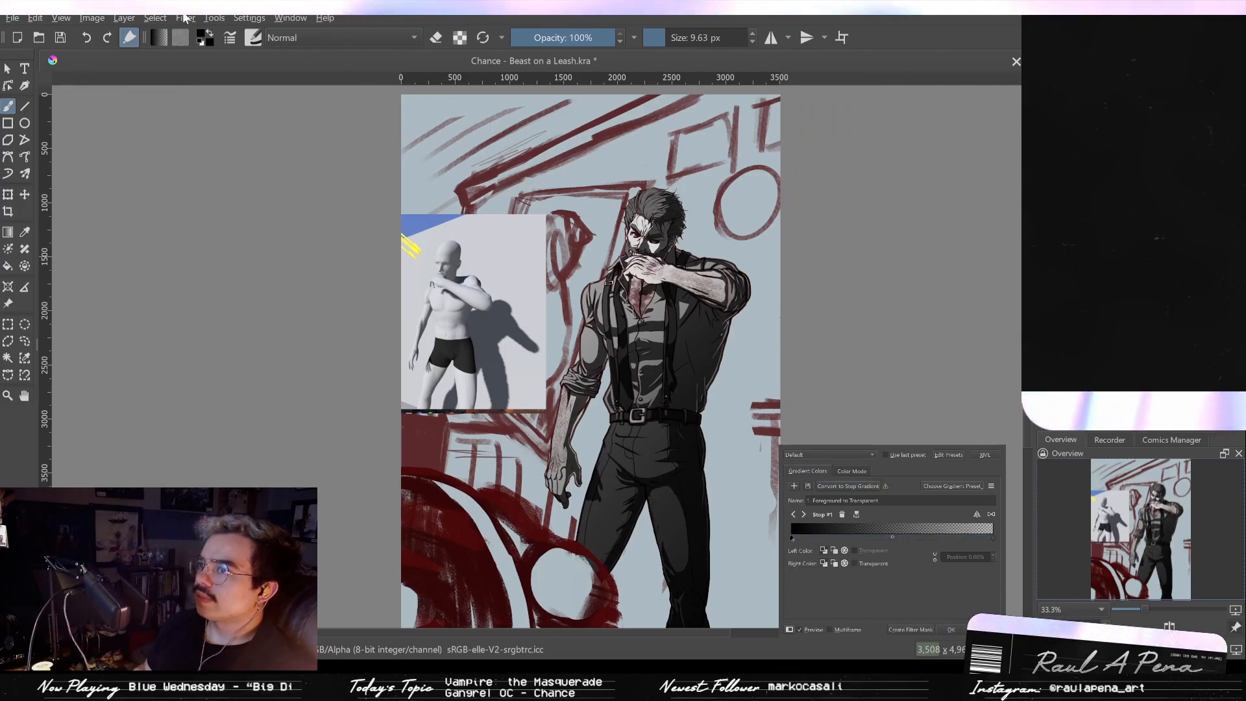
key("Escape")
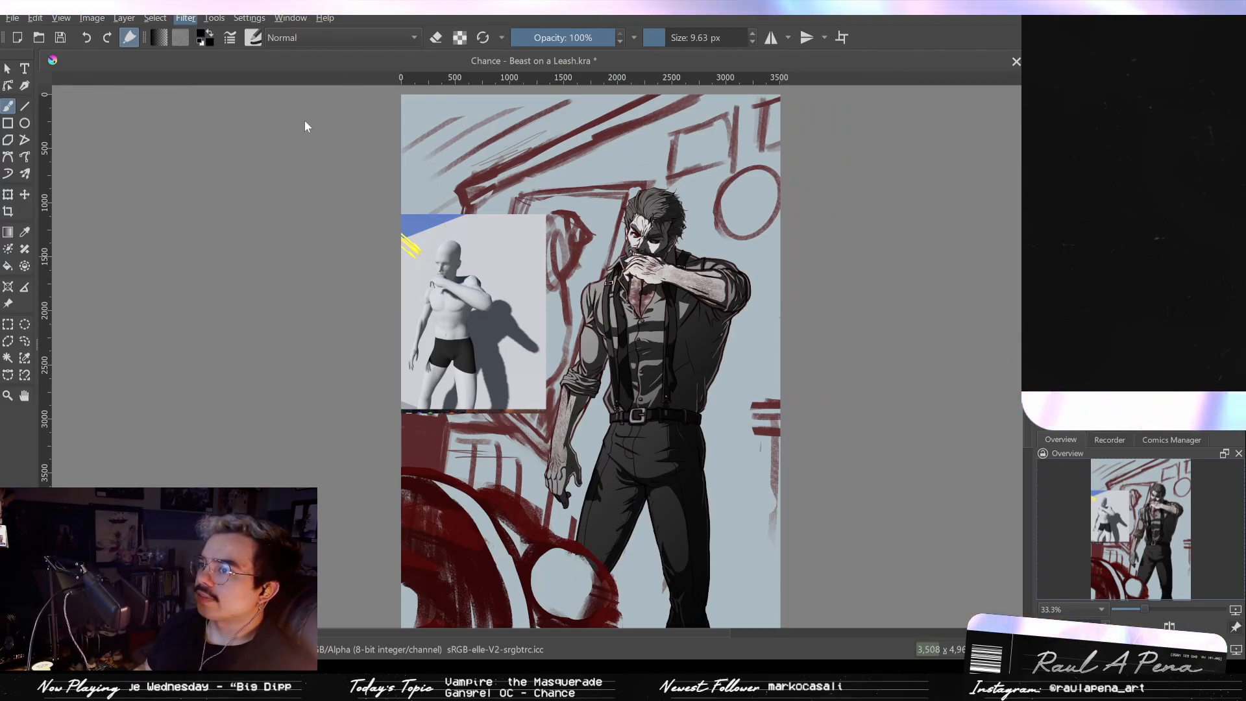
Step: Try Amethyst gradient presets on the character's shirt with the Gradient Map filter and close the filter
left_click(453, 188)
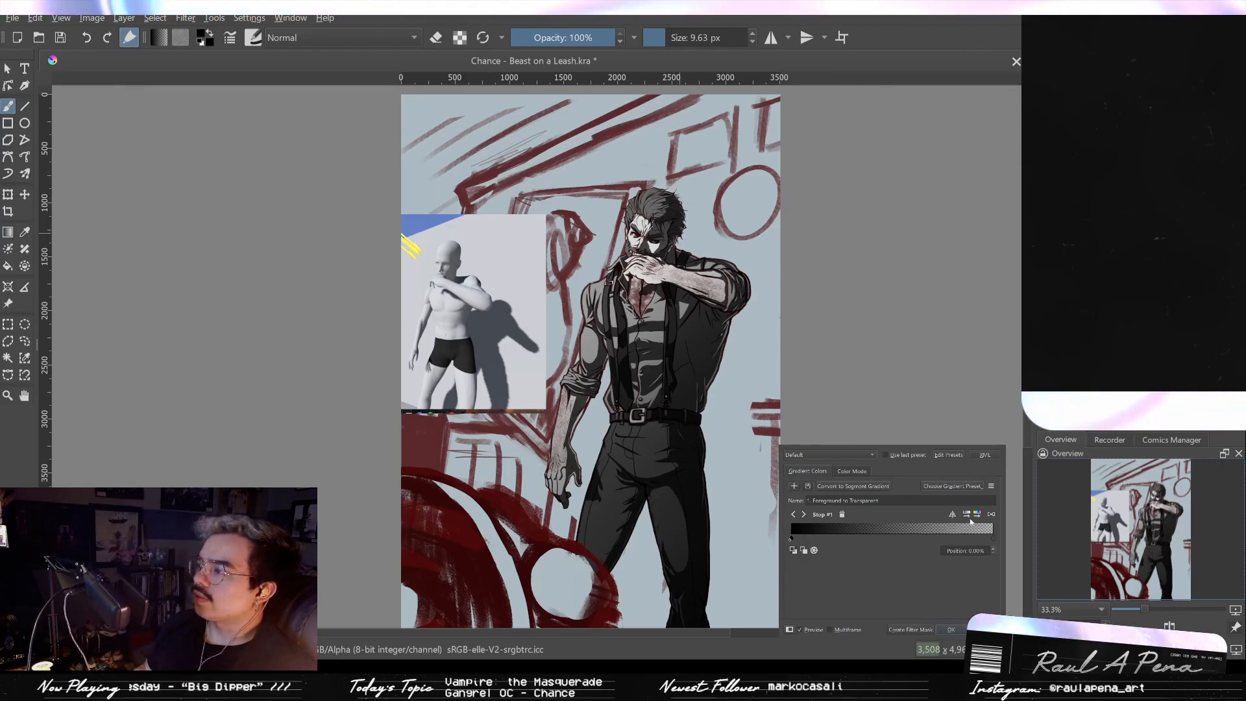
left_click(952, 487)
left_click(924, 481)
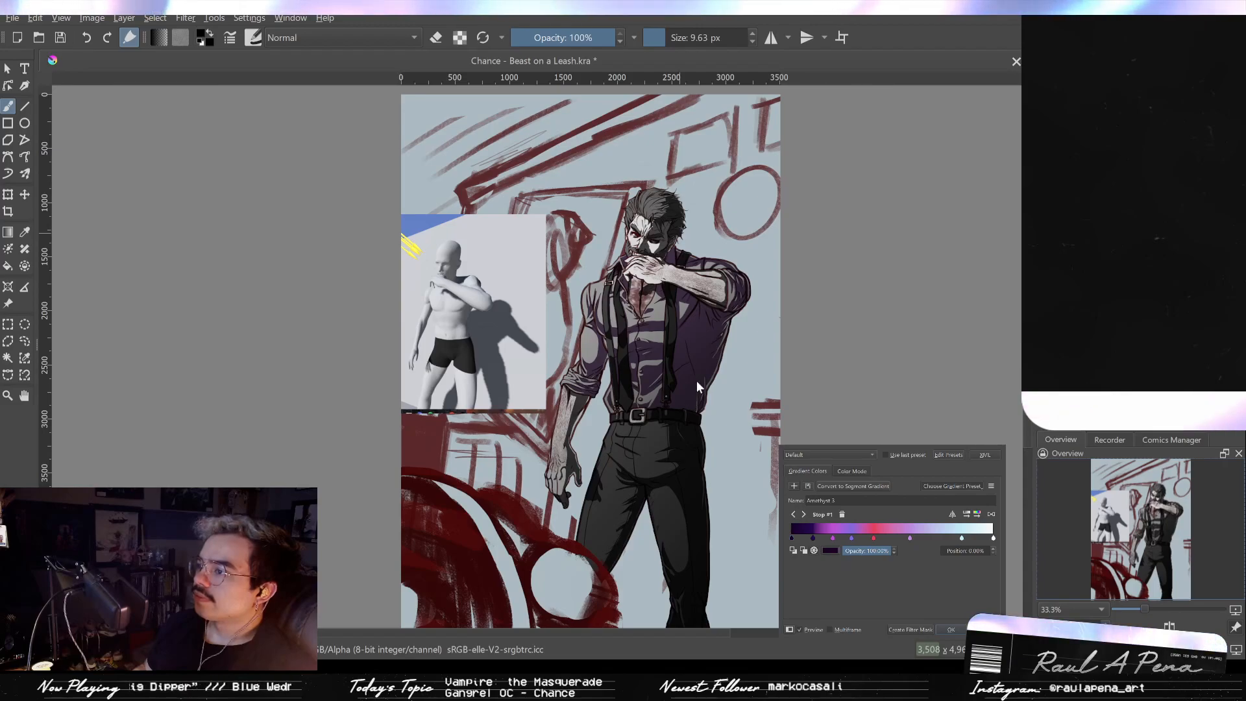
key("Escape")
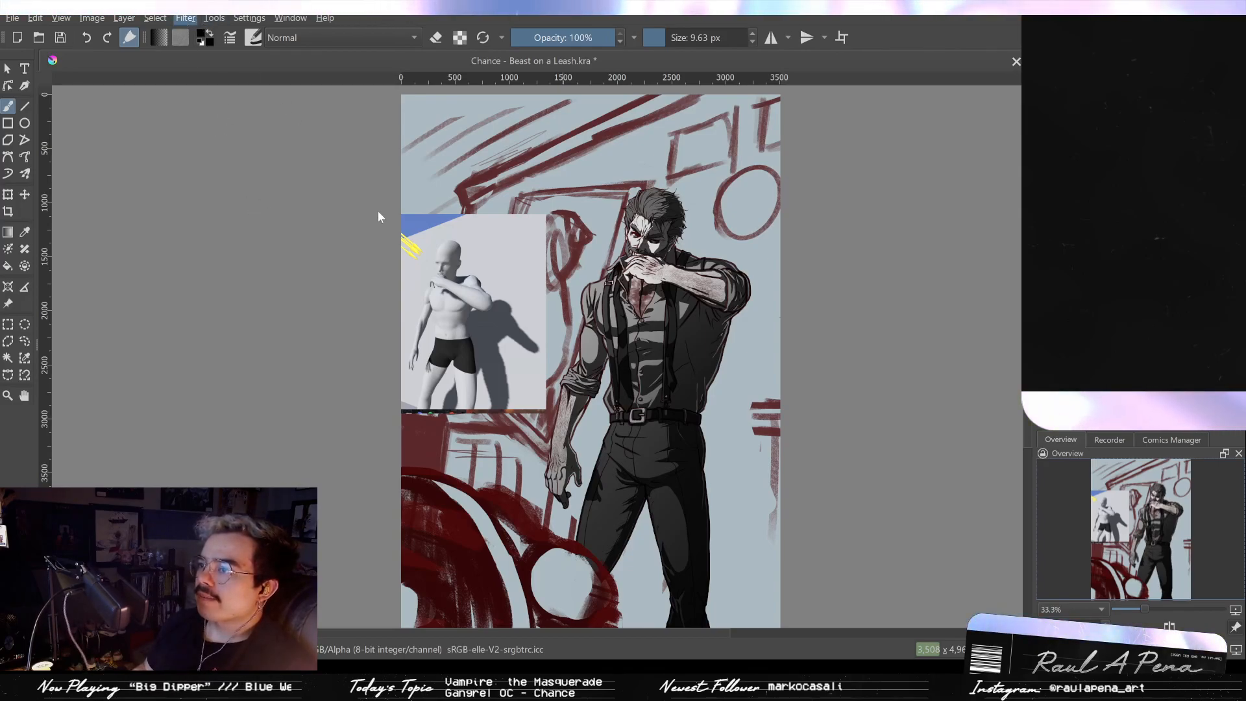
left_click(440, 203)
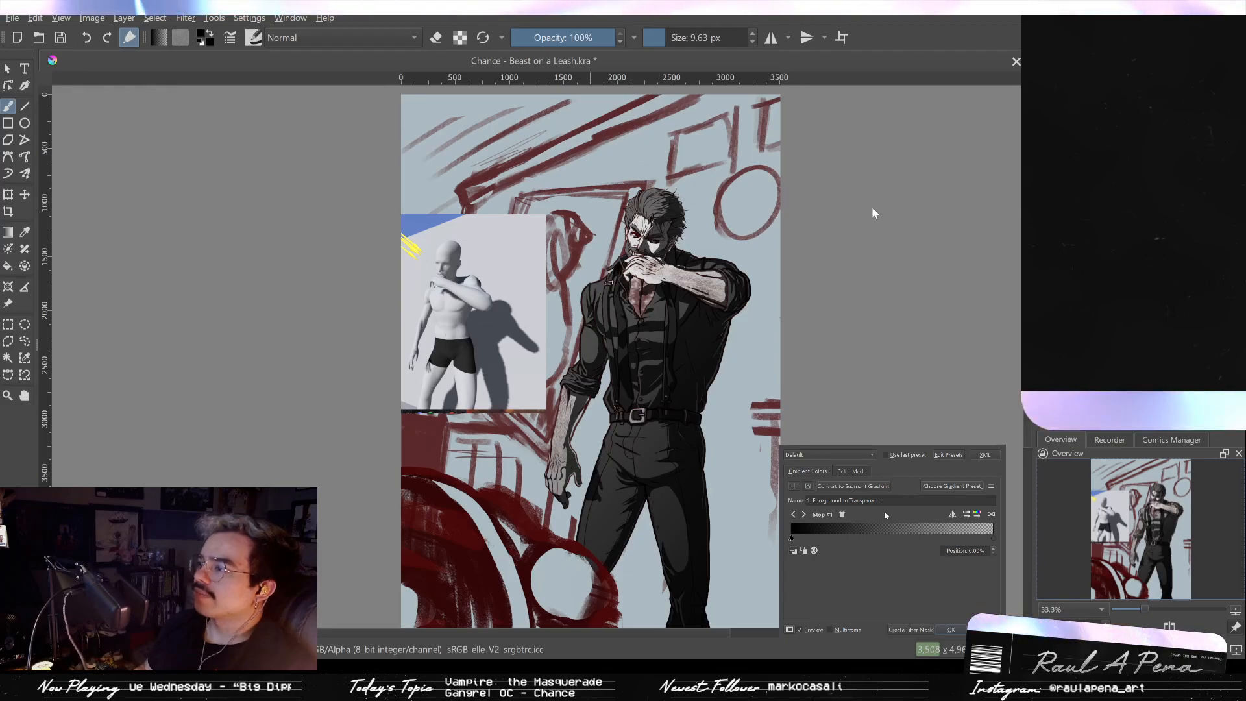
left_click(949, 552)
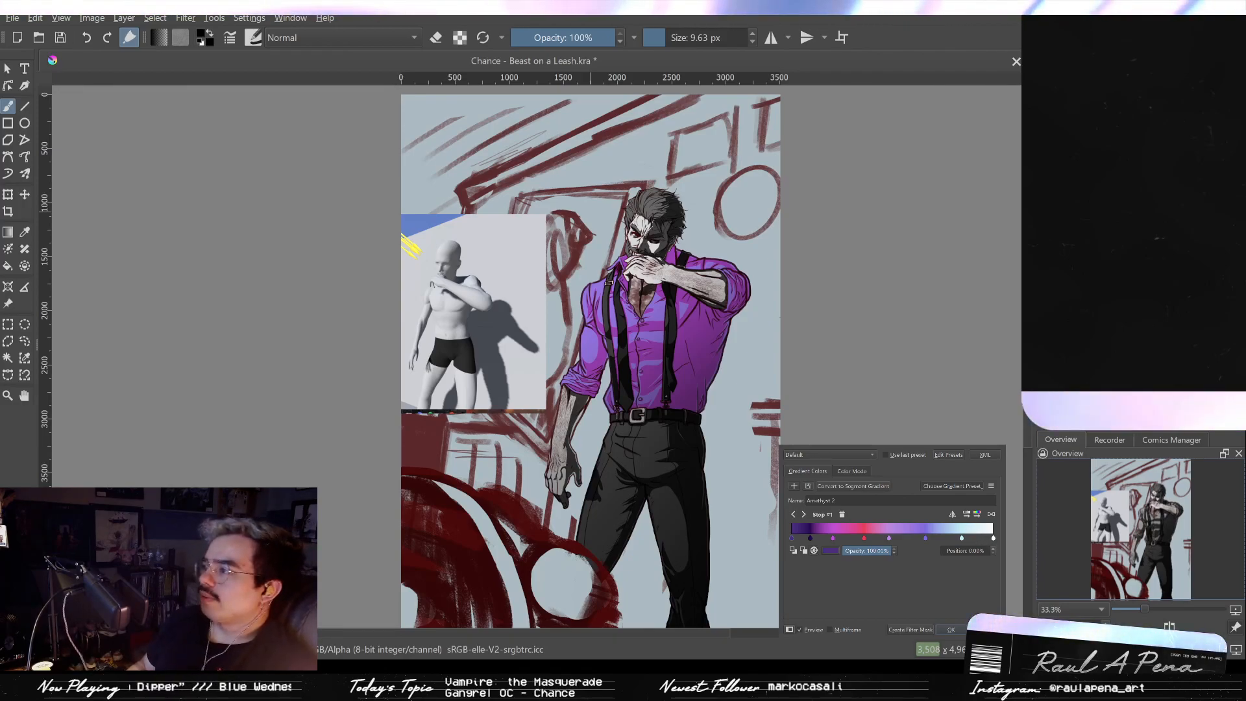
left_click(965, 631)
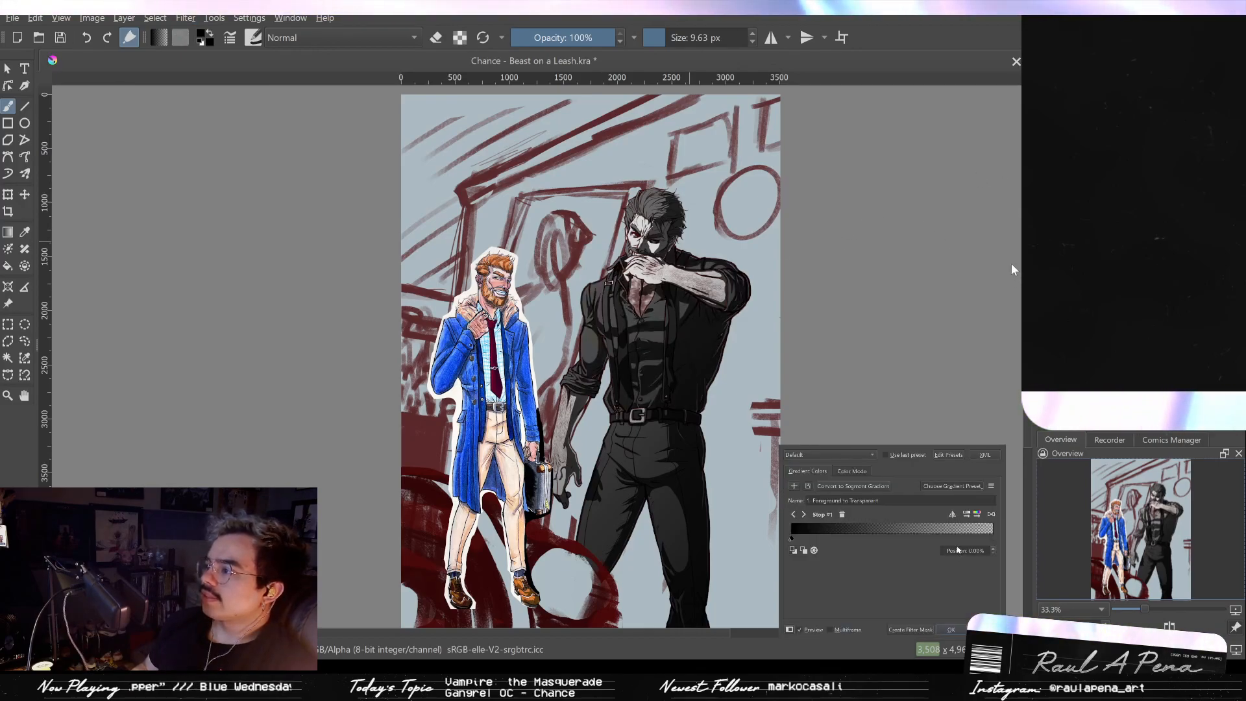
Step: Try the blue-red, Bubblegum, Cyan Morning and Cyan Morning 3 gradient presets on the standing character's shirt
left_click(951, 524)
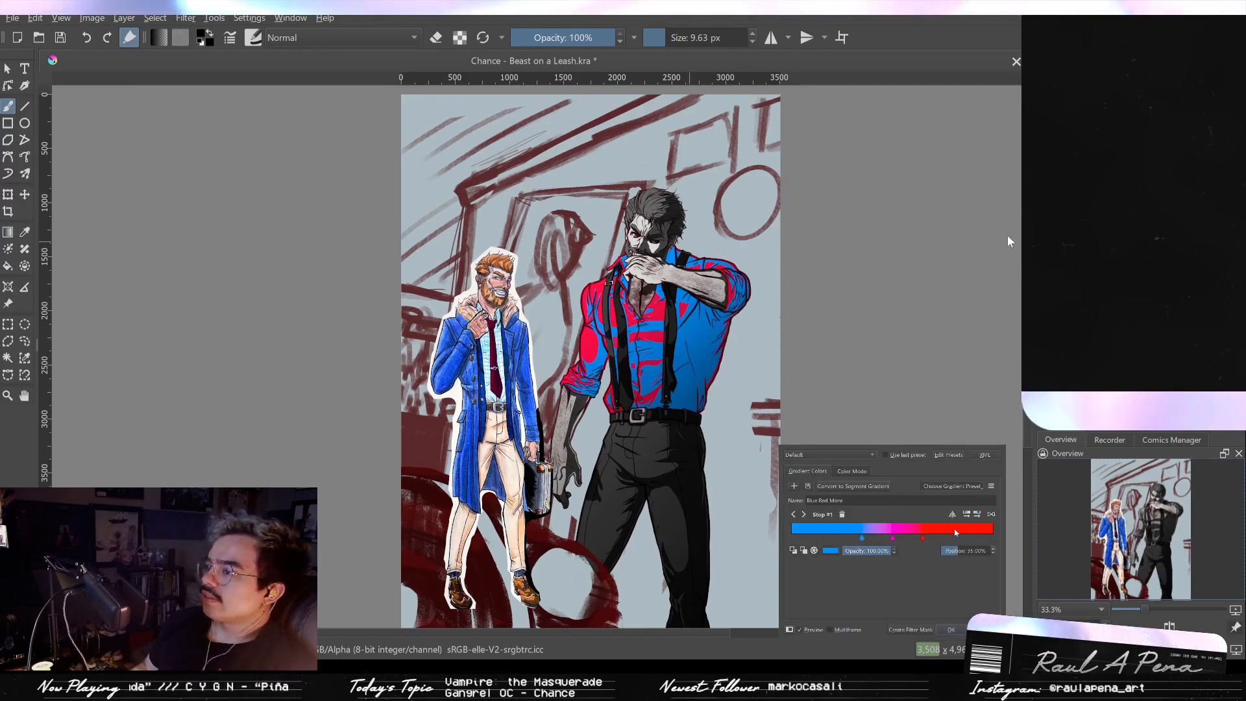
left_click(958, 530)
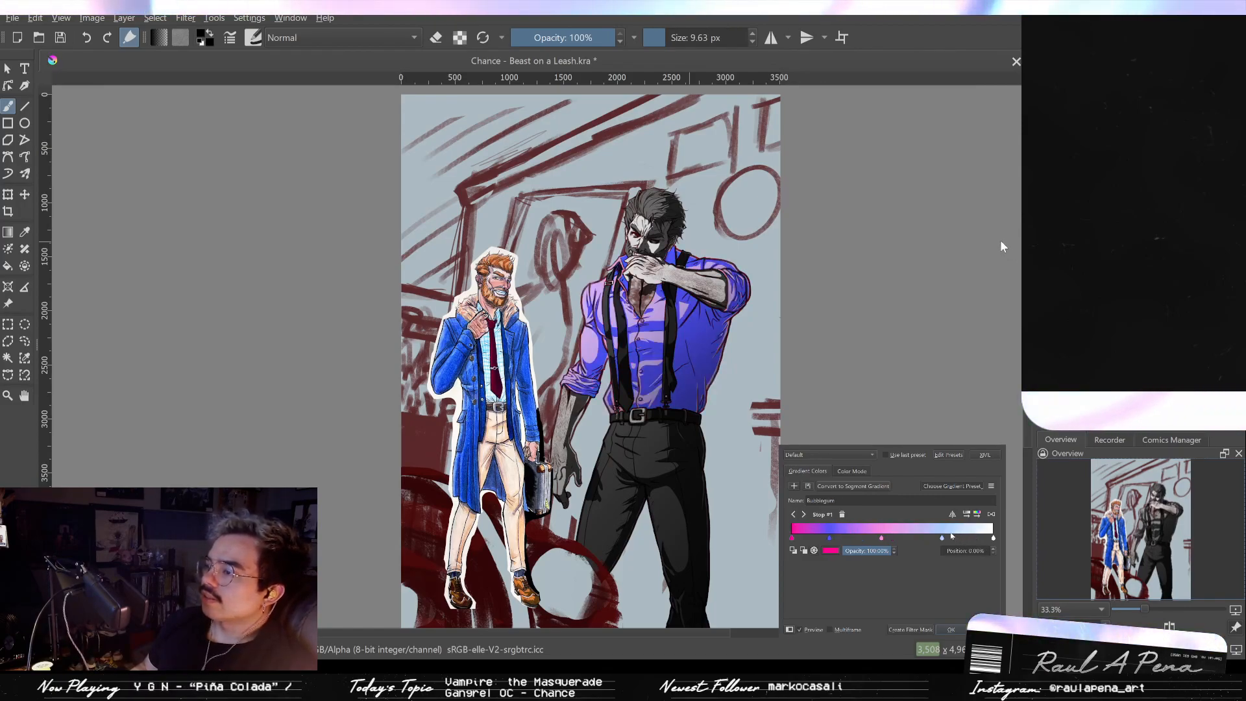
left_click(954, 532)
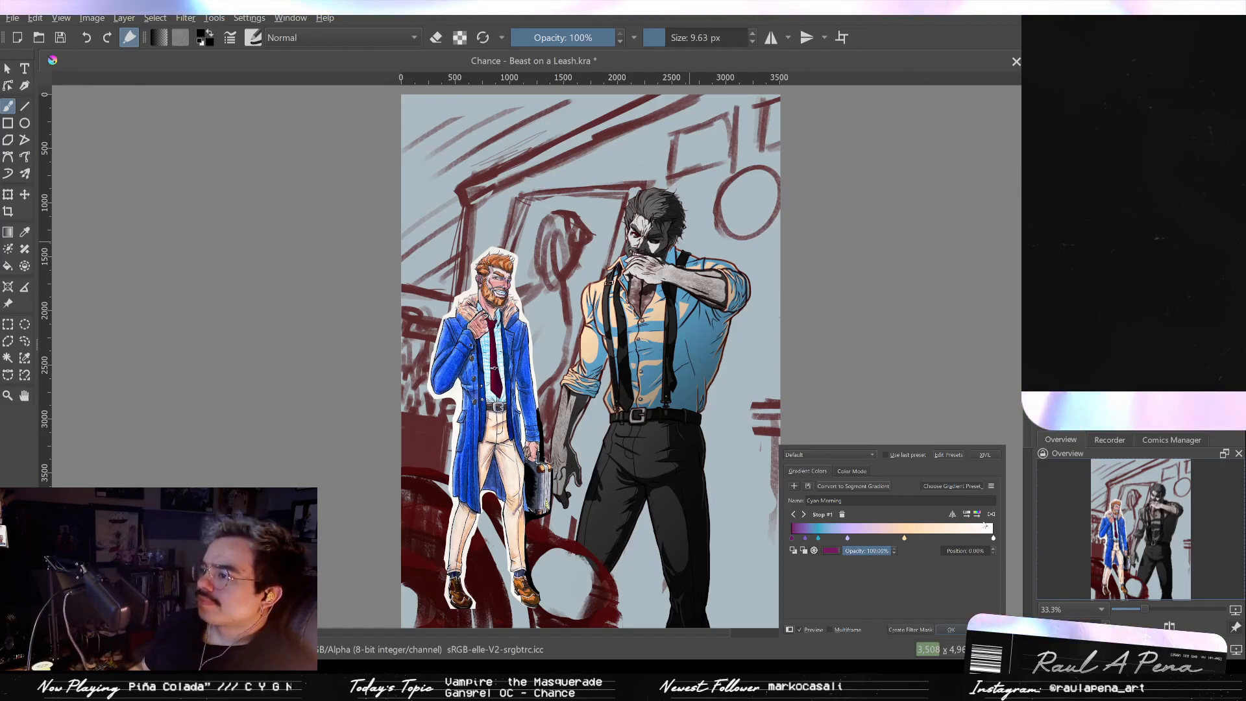
left_click(985, 534)
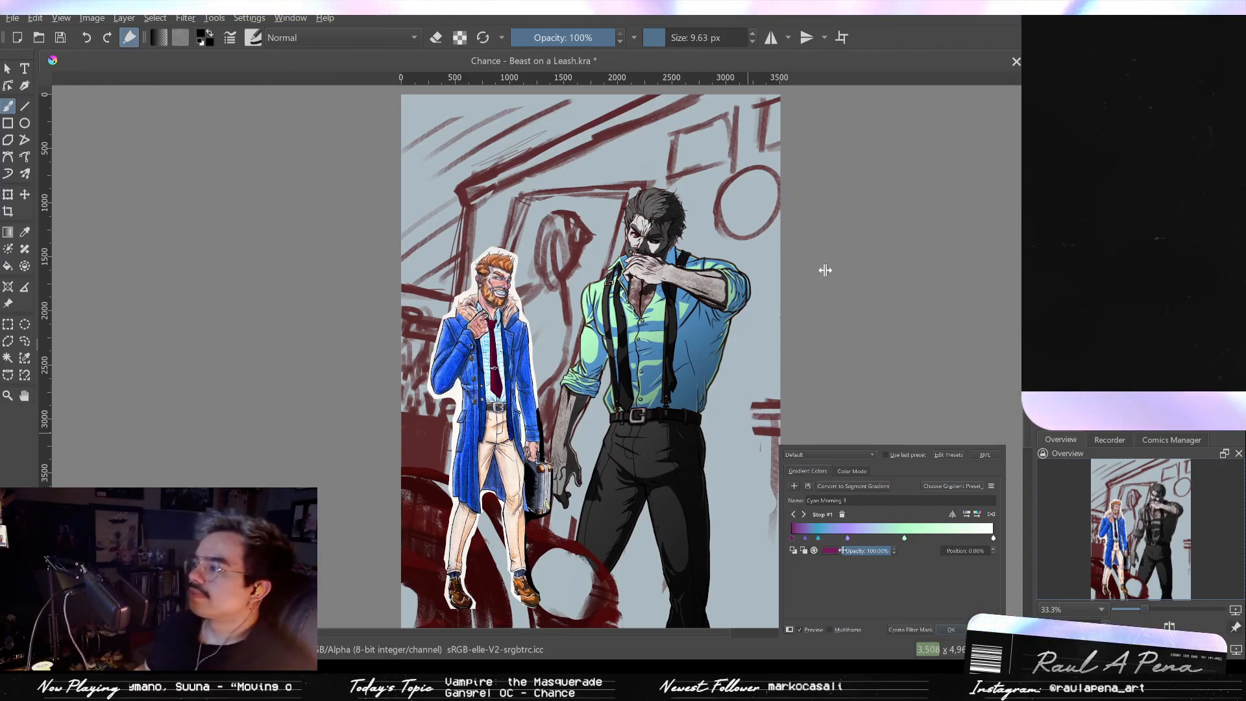
Step: Try the GPS Nature green and brown gradients and the two holographic edge gradients on the shirt
left_click(972, 556)
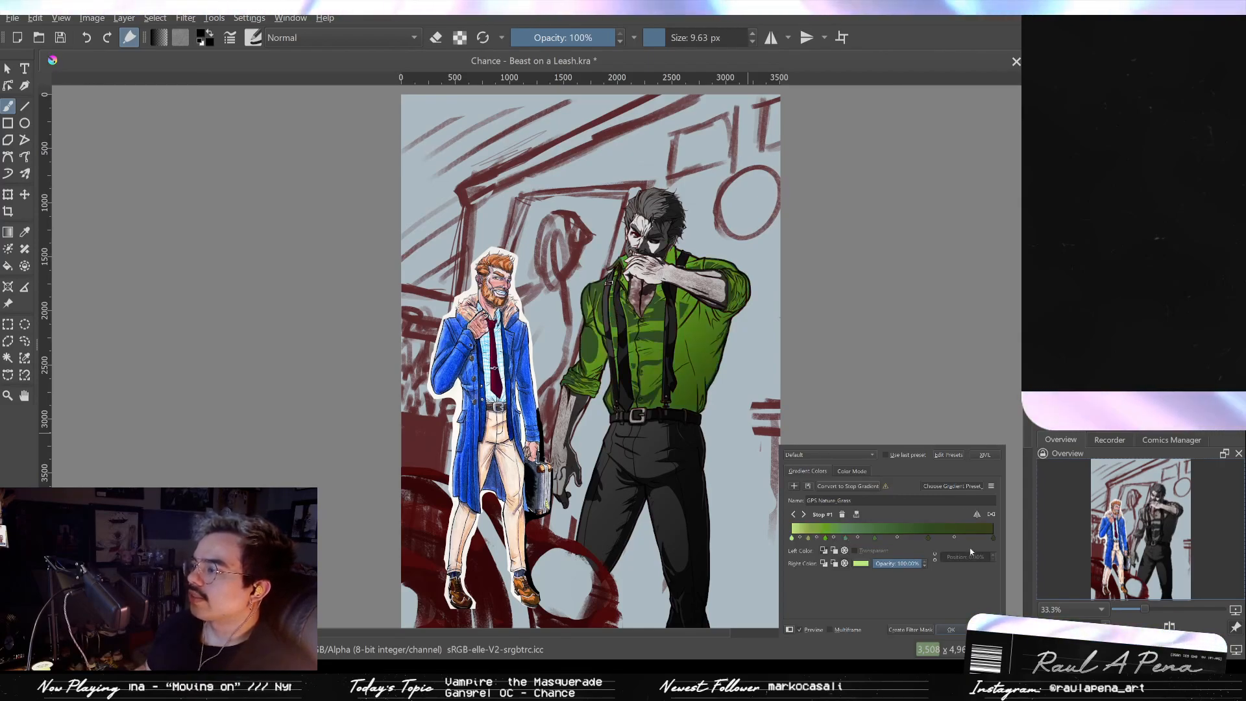
left_click(968, 542)
left_click(982, 272)
left_click(997, 255)
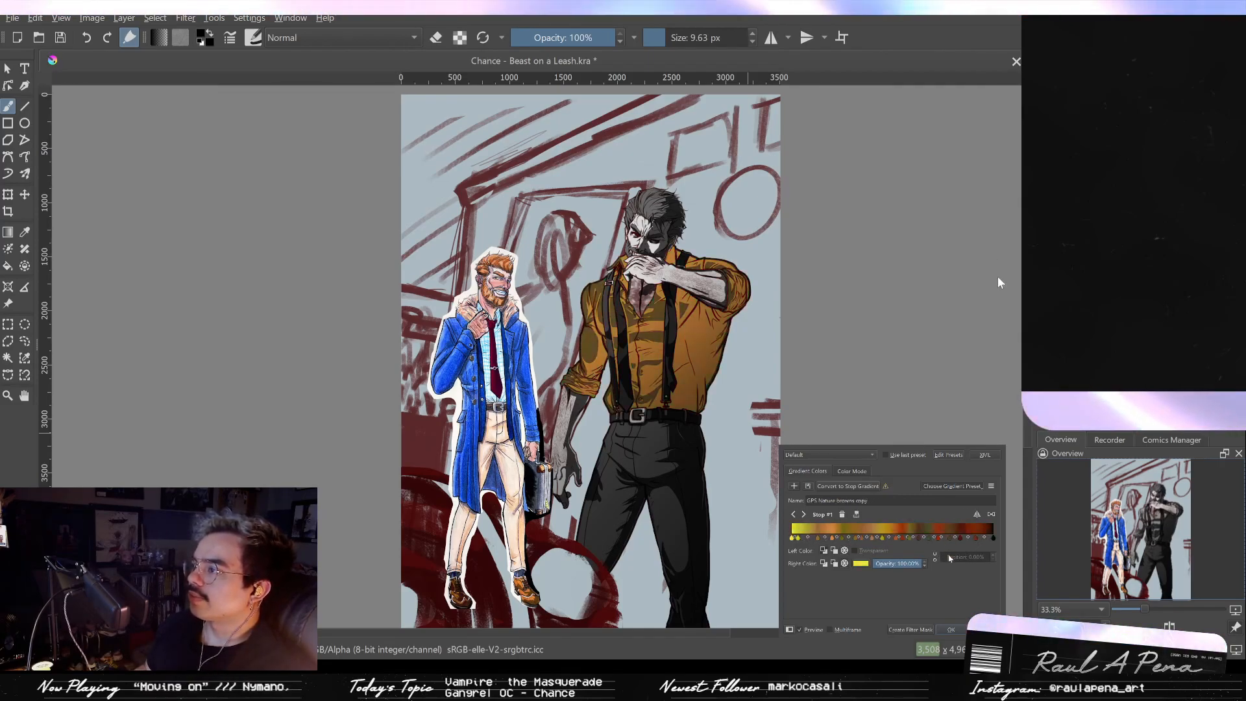
left_click(1010, 309)
left_click(1013, 304)
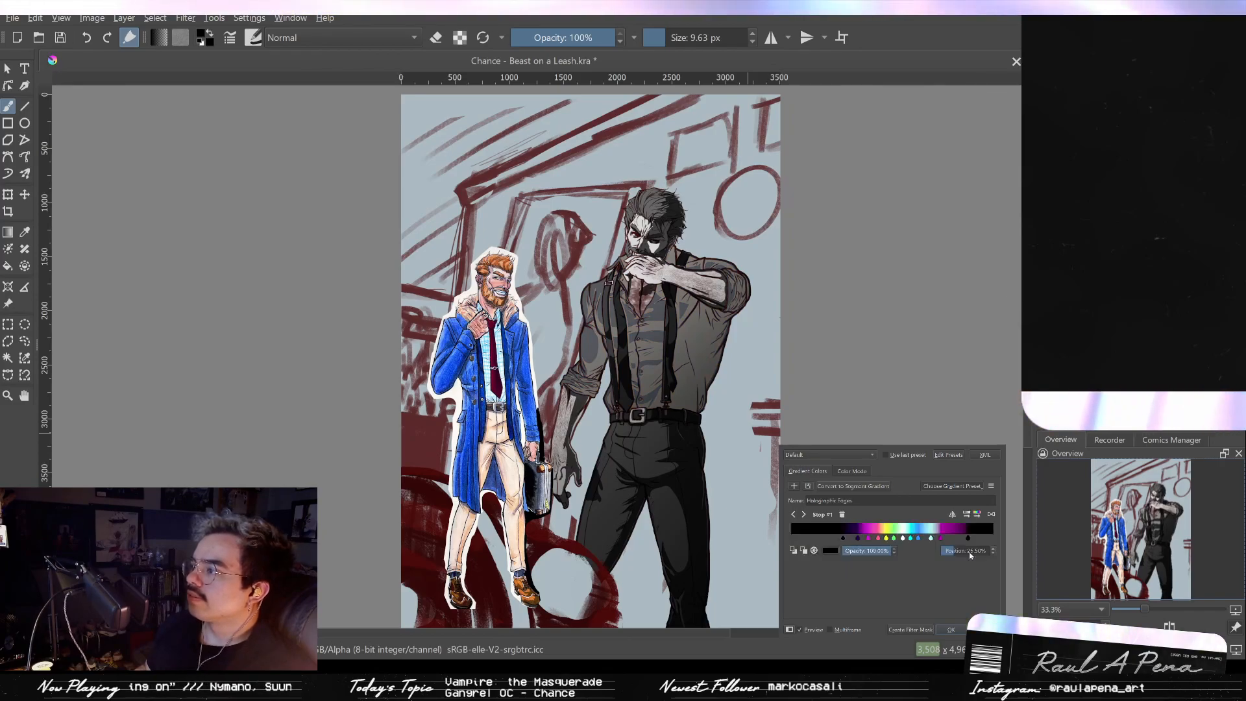
left_click(989, 567)
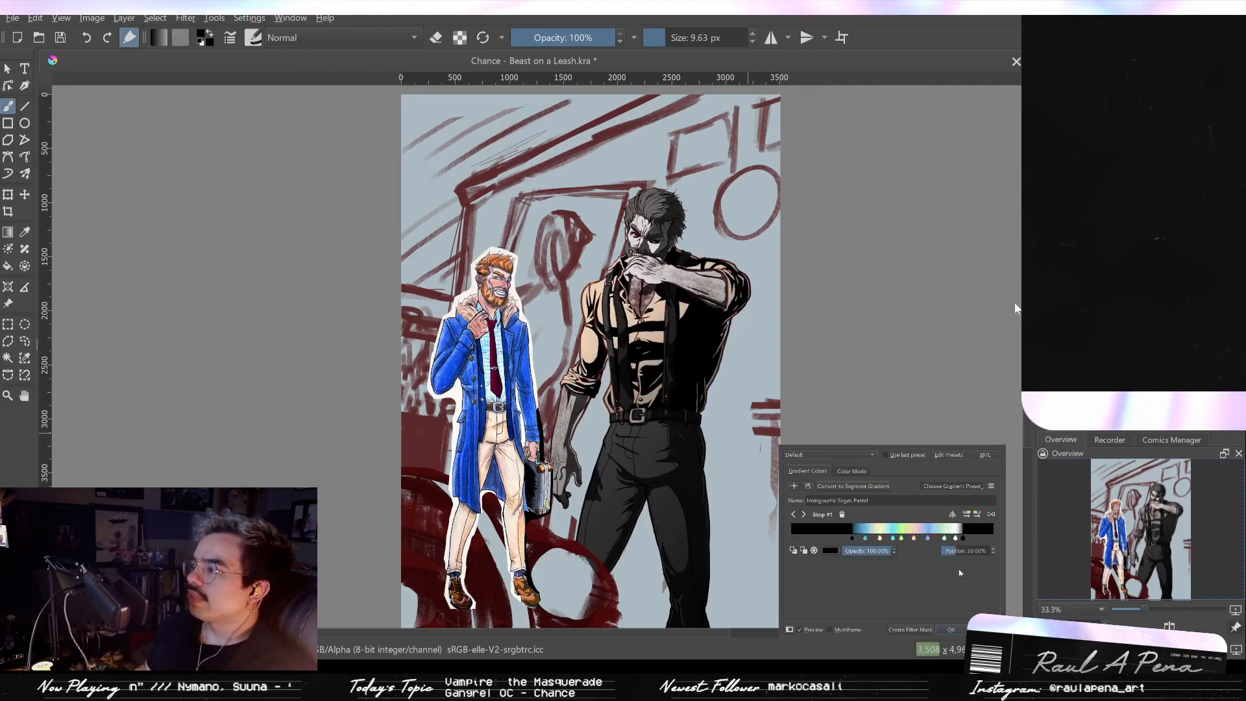
Step: Compare the Night Green 2, Military Gray and Rainy day gradient variants on the shirt
left_click(985, 567)
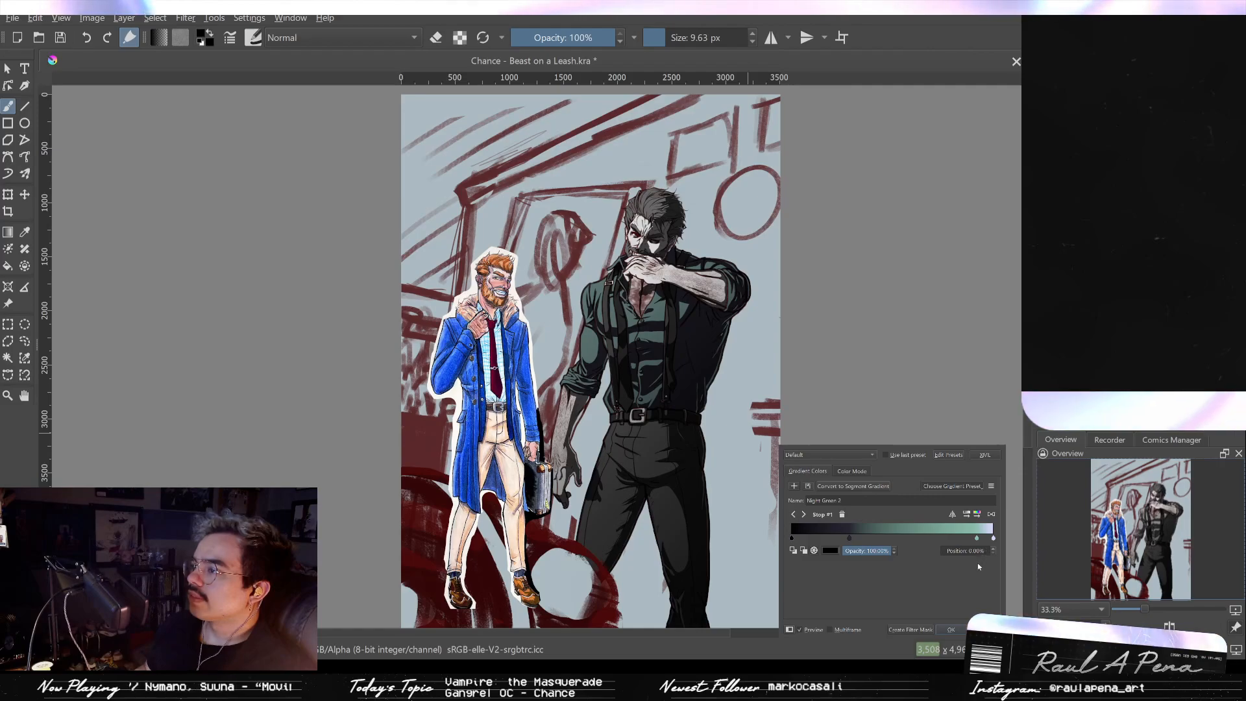
left_click(940, 552)
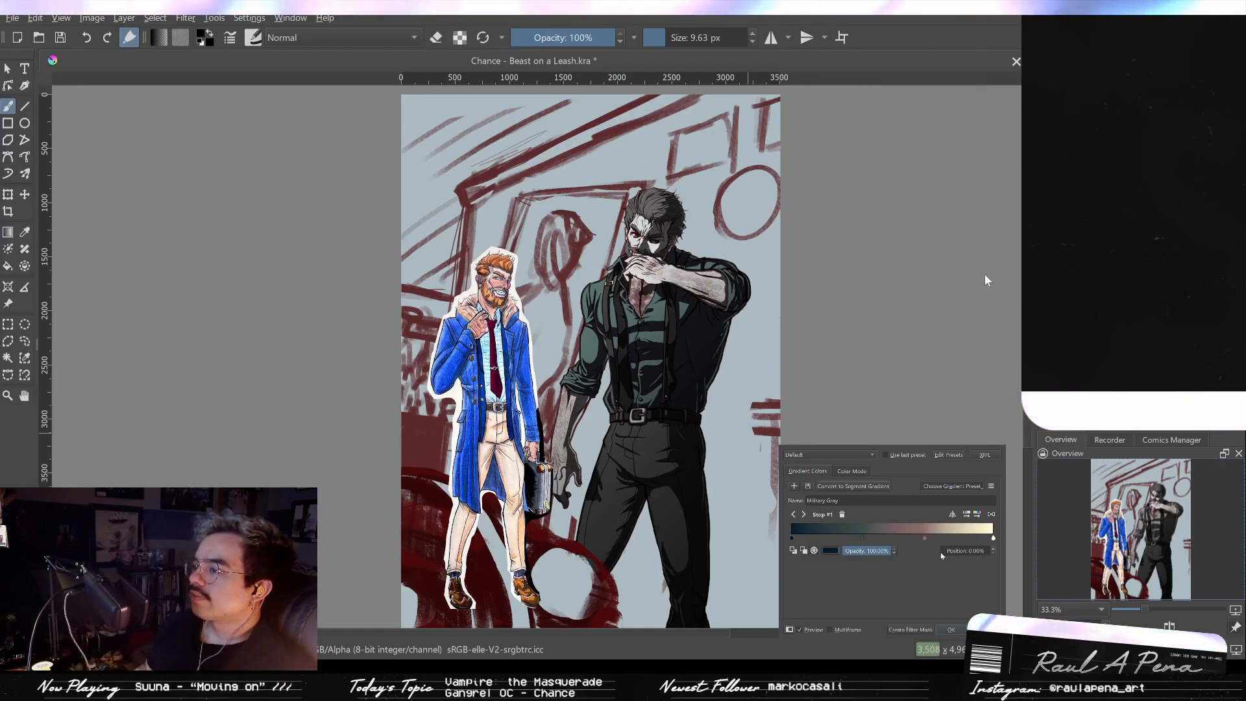
left_click(980, 565)
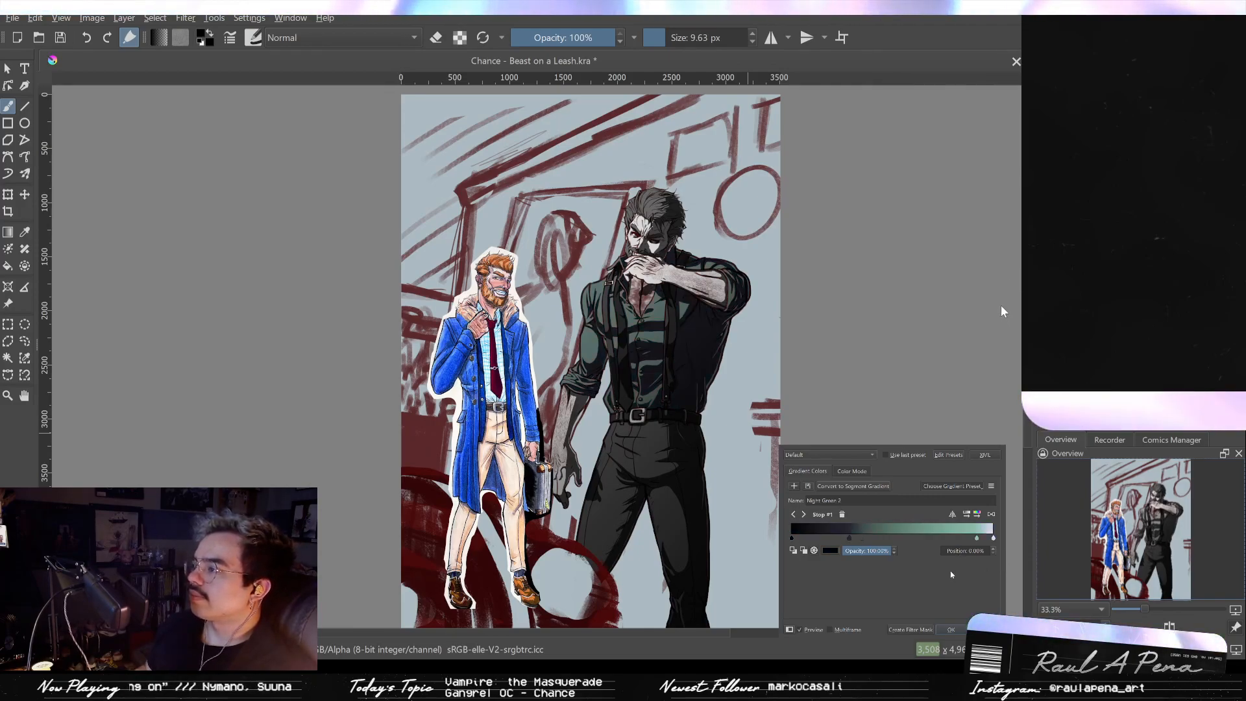
left_click(952, 555)
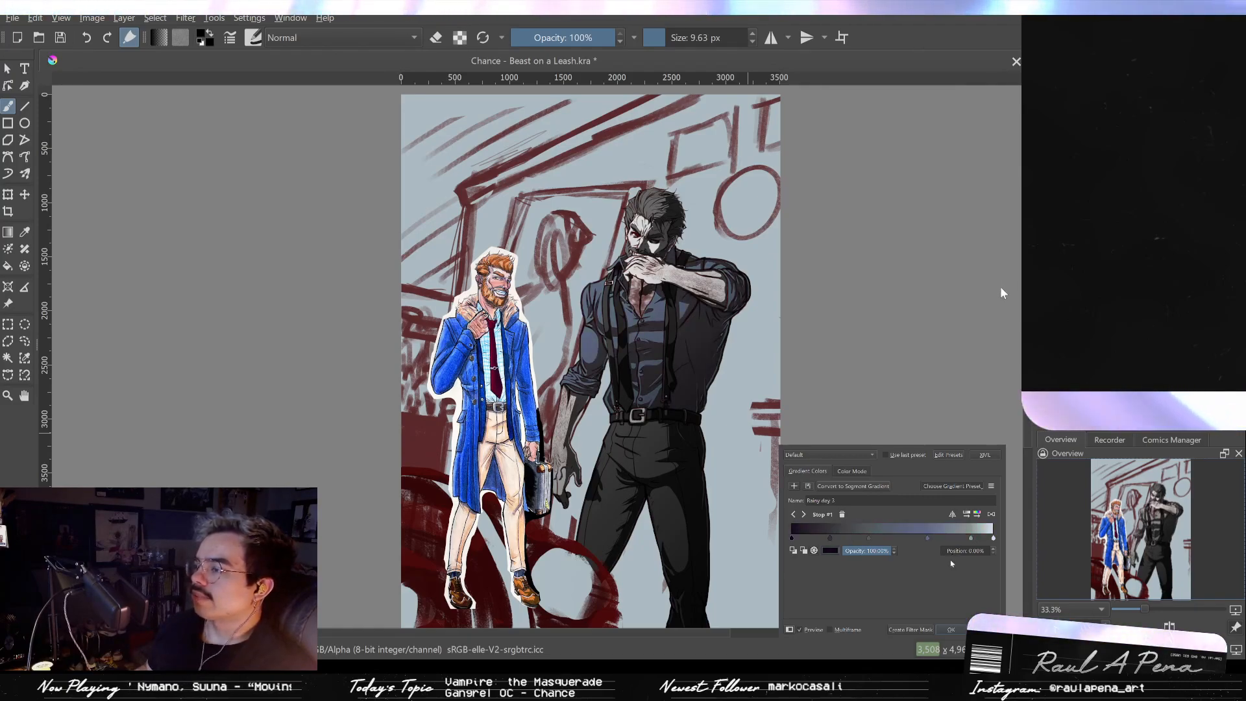
left_click(952, 538)
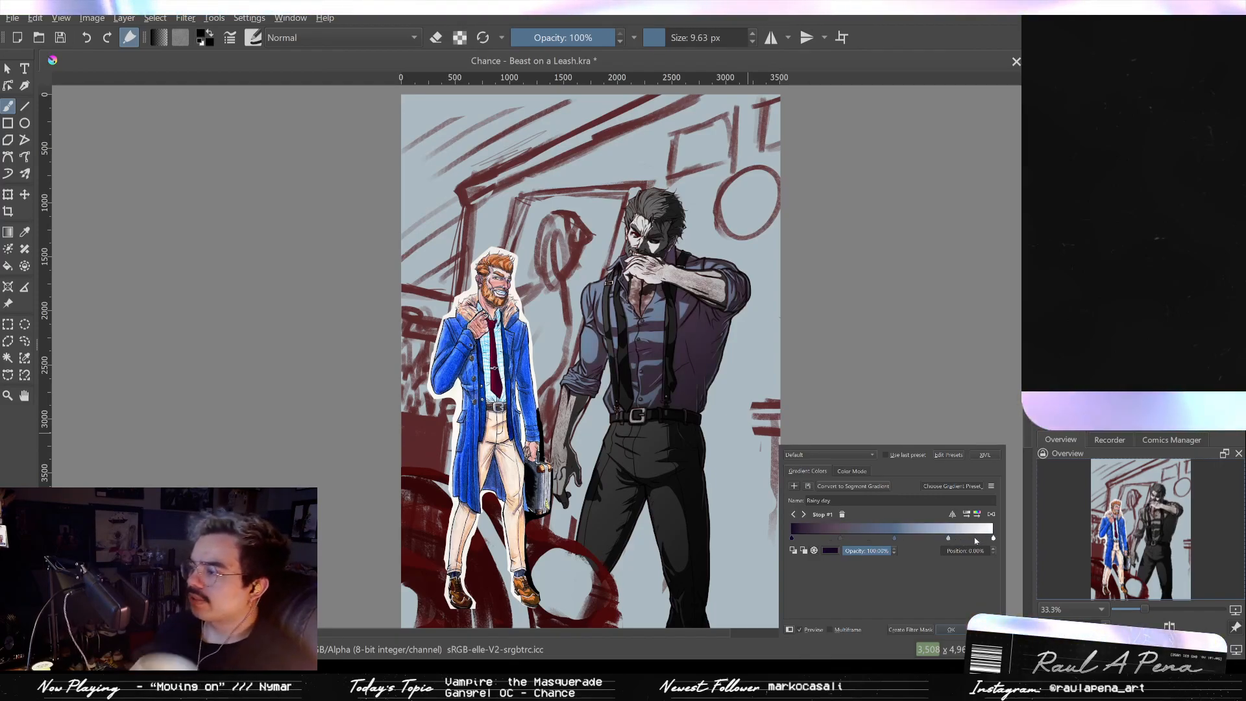
left_click(975, 538)
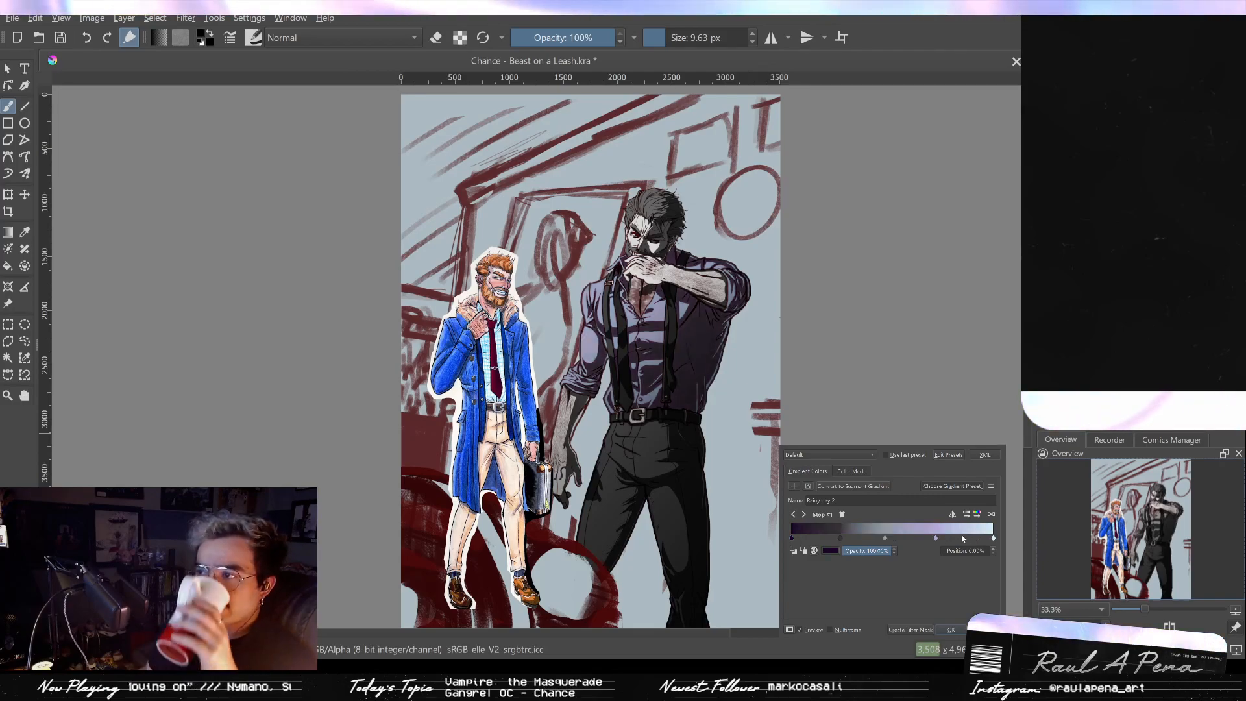
left_click(961, 536)
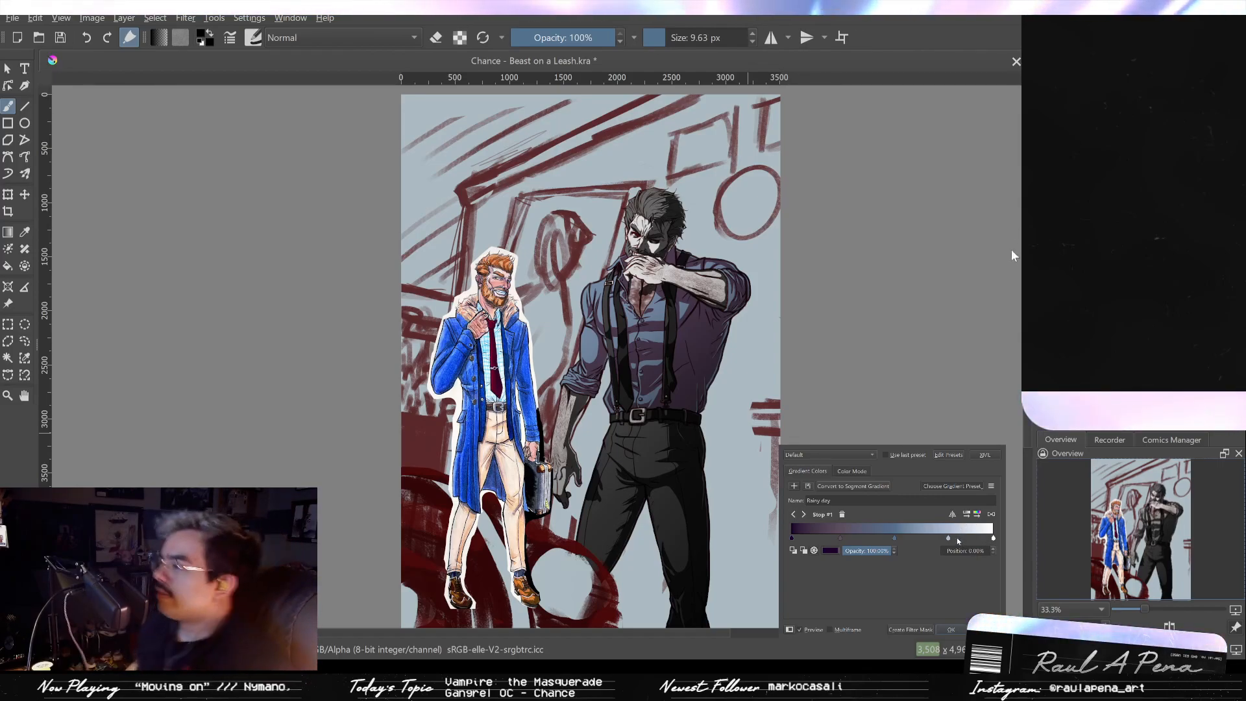
Step: Try Storybook Green and Warm Morning on the shirt, and apply the gradient map with the Warm Morning 2 preset
left_click(1011, 250)
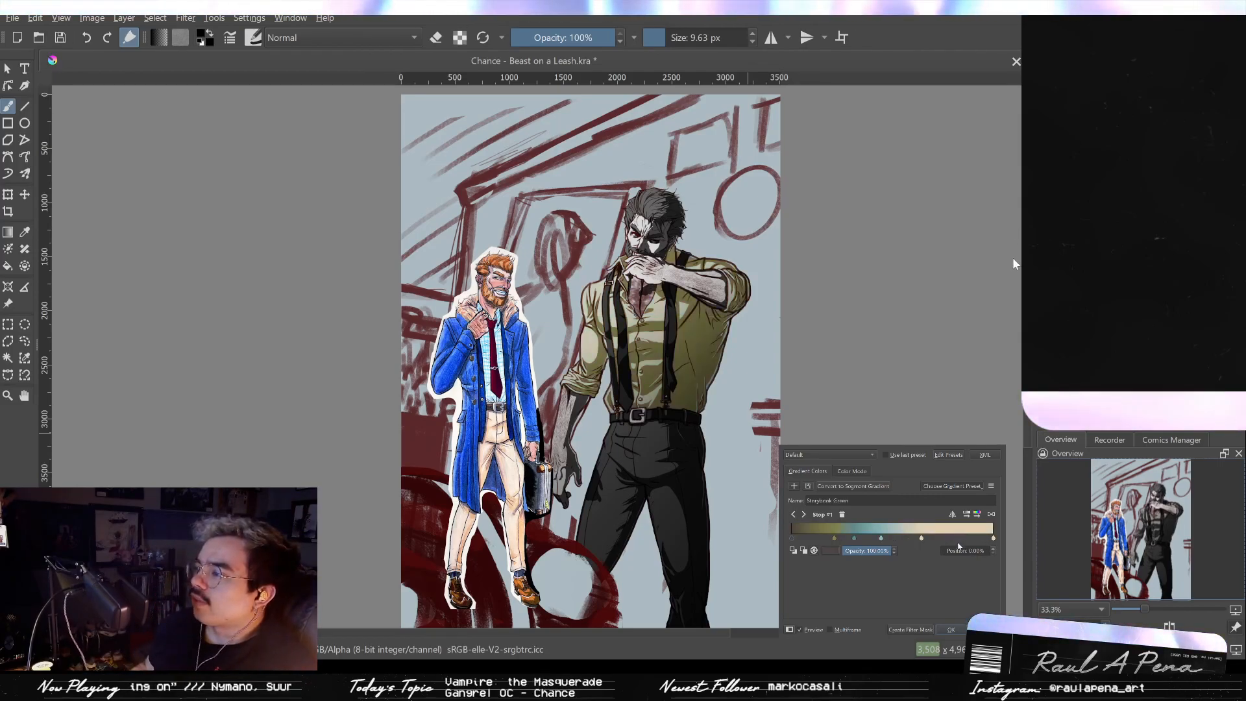
left_click(1014, 259)
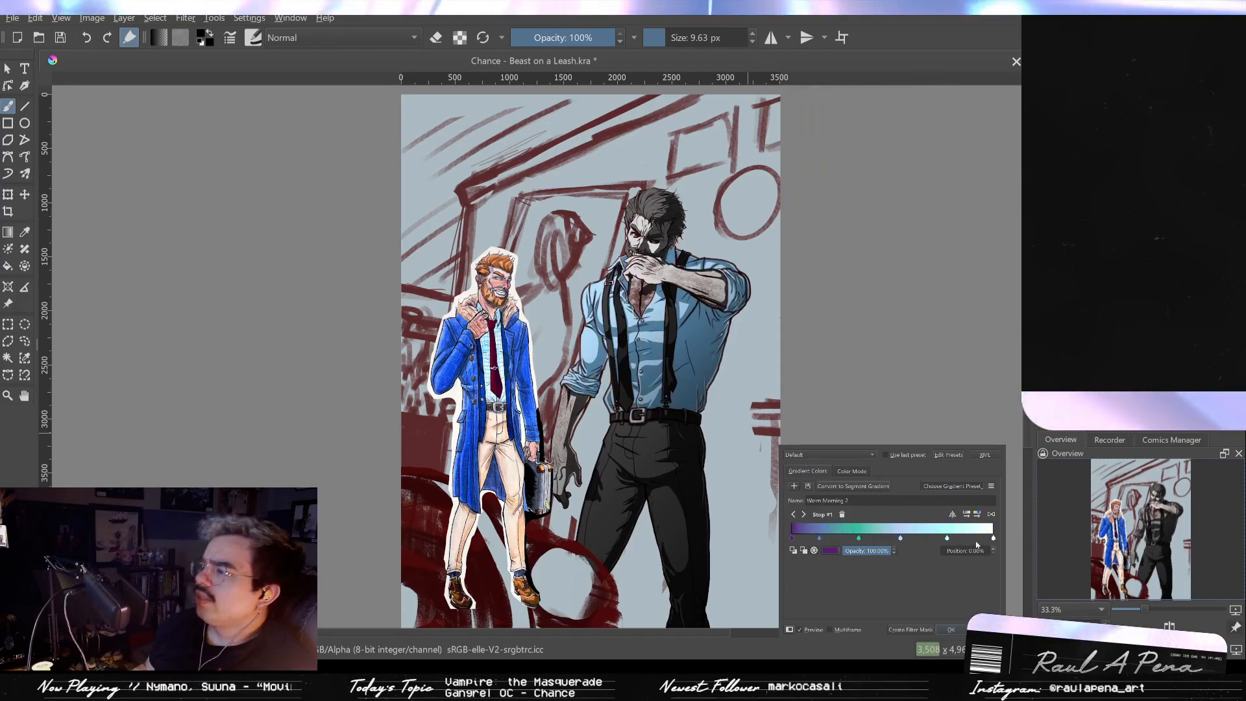
left_click(1002, 262)
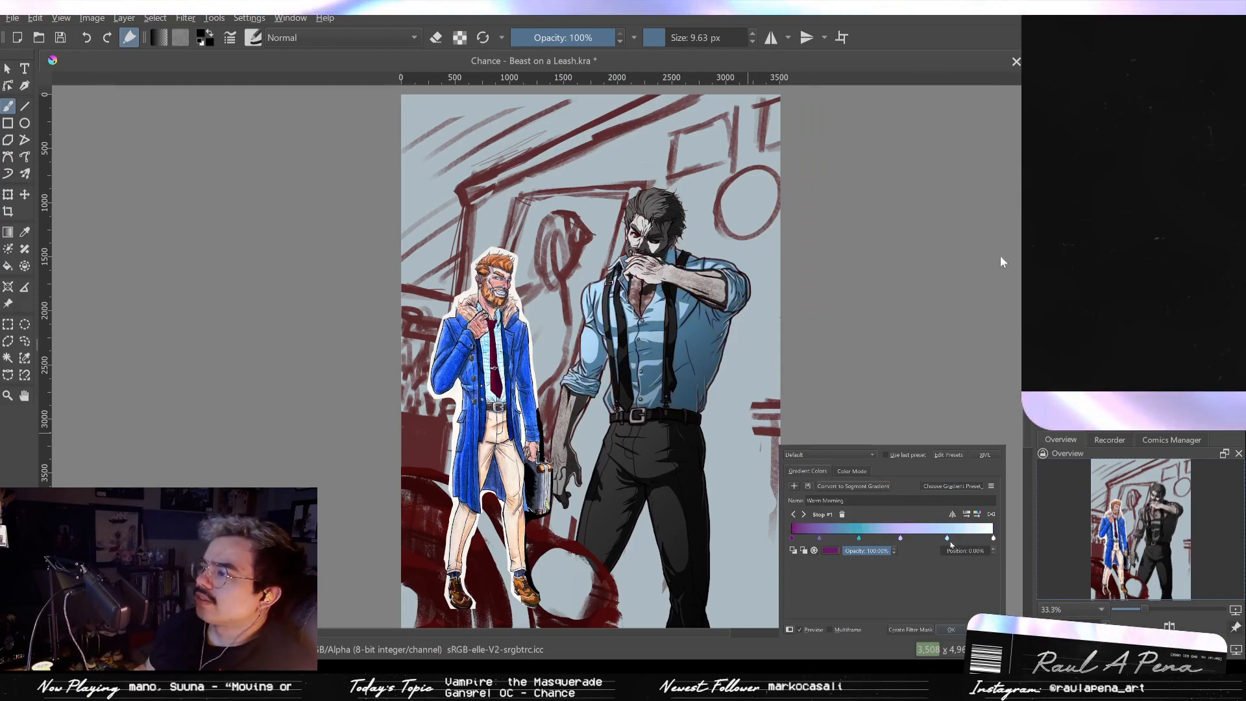
left_click(1014, 259)
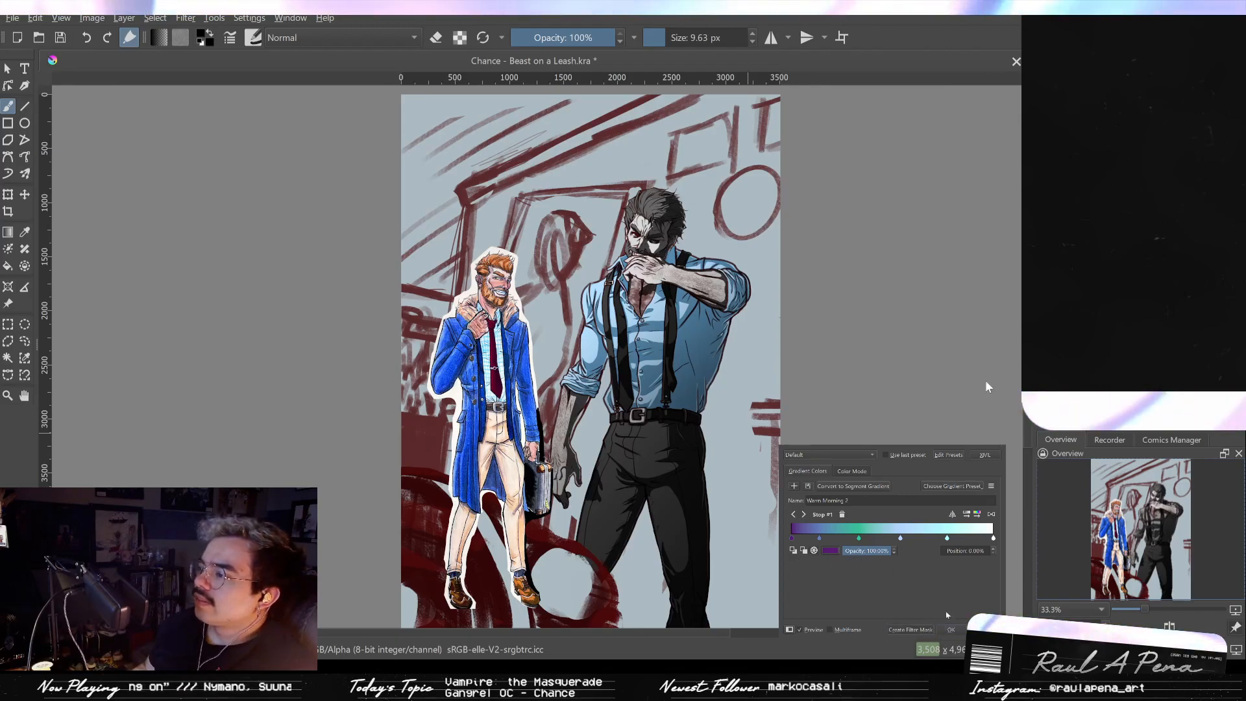
left_click(951, 629)
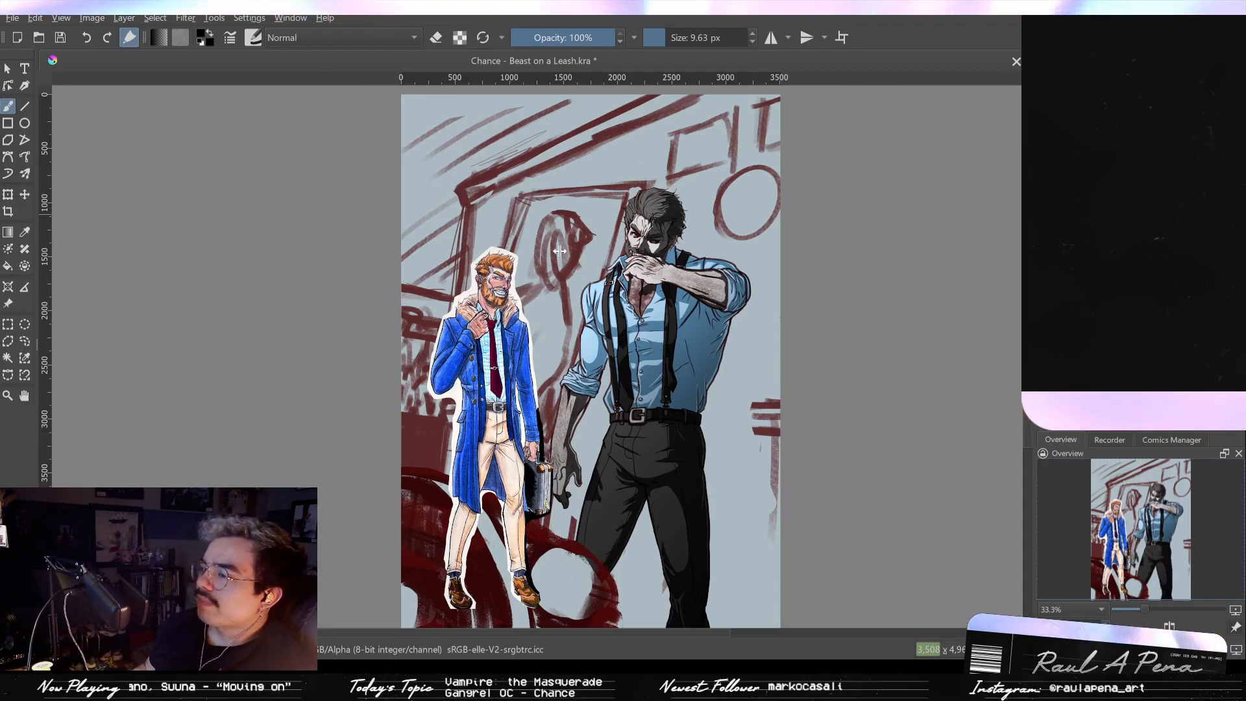
Step: Start a Gradient Map filter on the standing character's trousers with the Autumn Oak preset
left_click(188, 19)
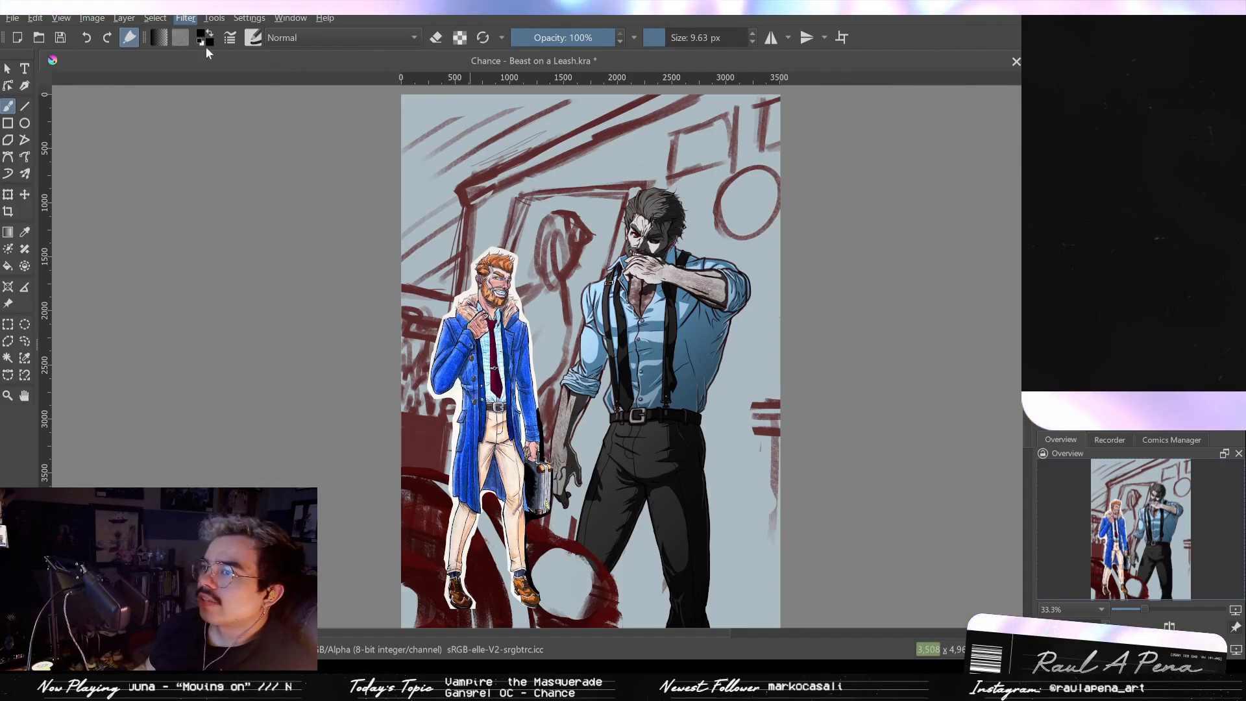
left_click(434, 206)
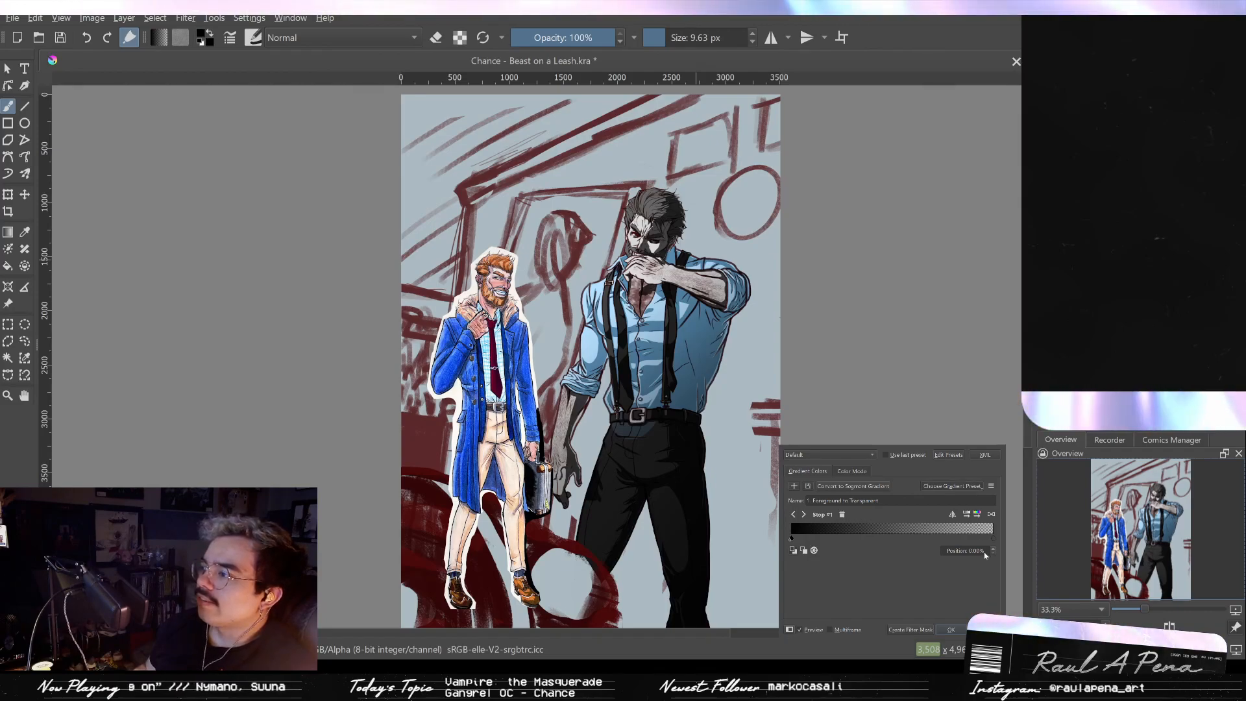
left_click(944, 571)
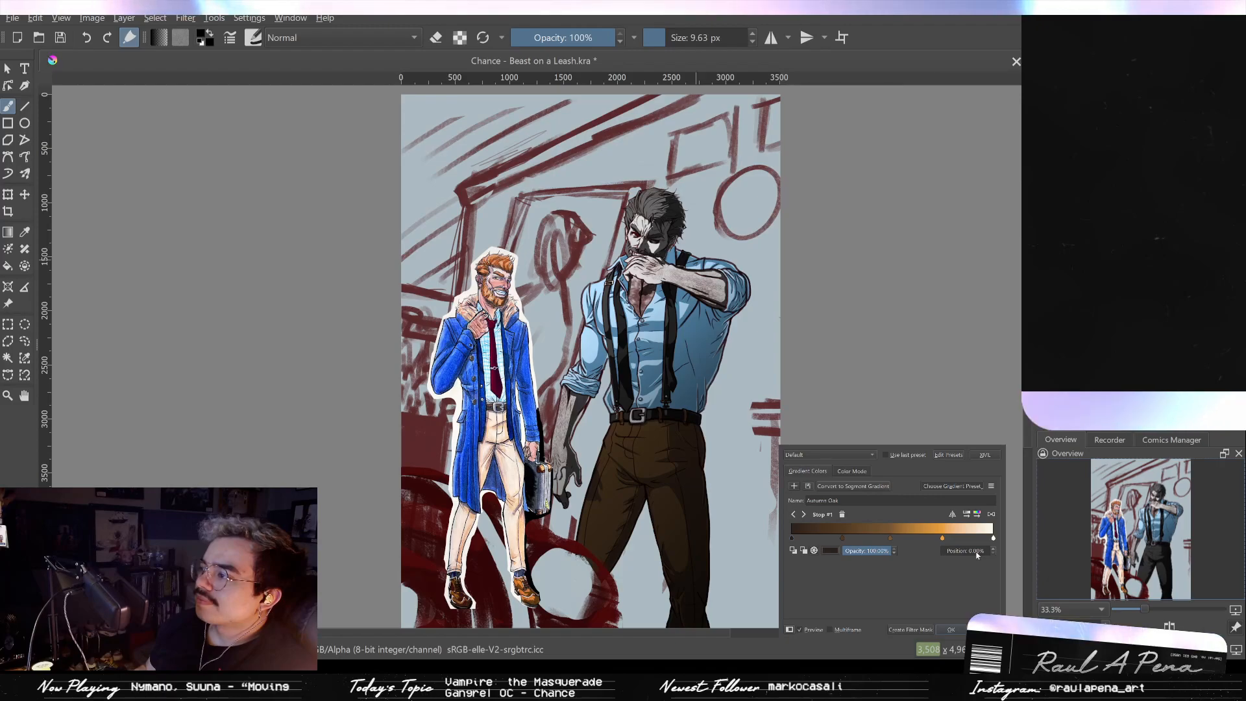
Step: Try lilac, Soft Grey and Sunset Fire gradient presets on the trousers
left_click(957, 320)
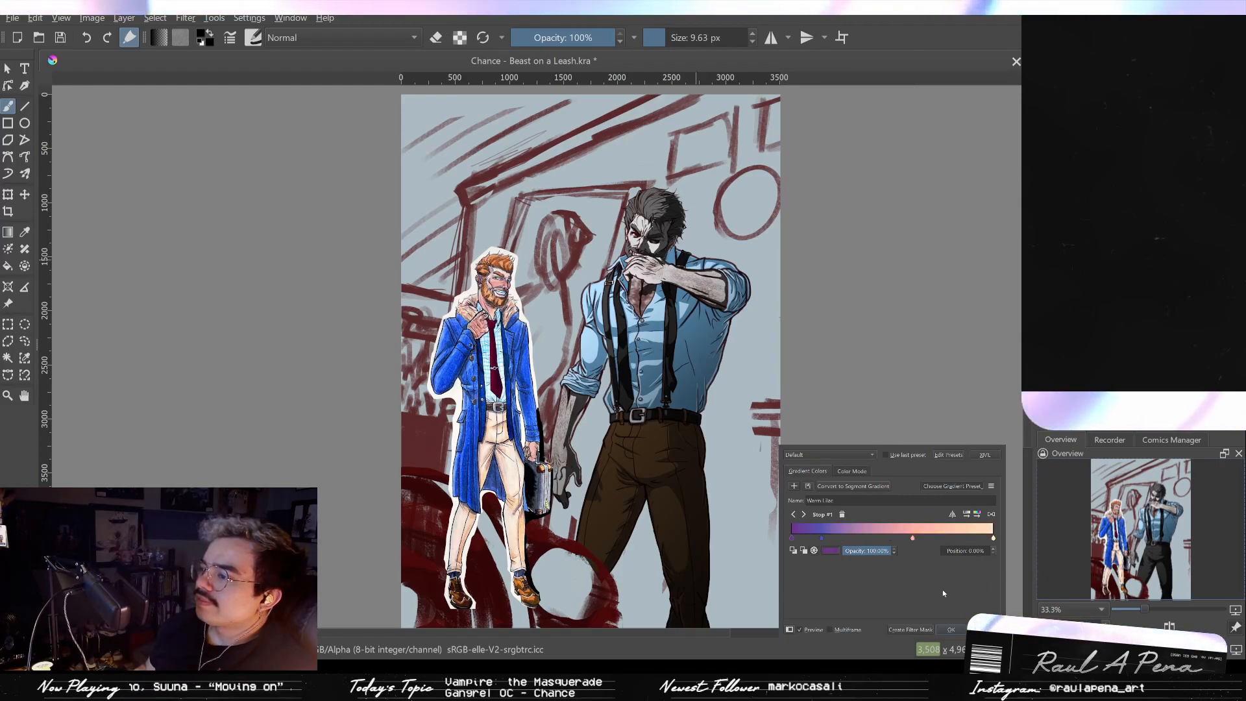
left_click(999, 317)
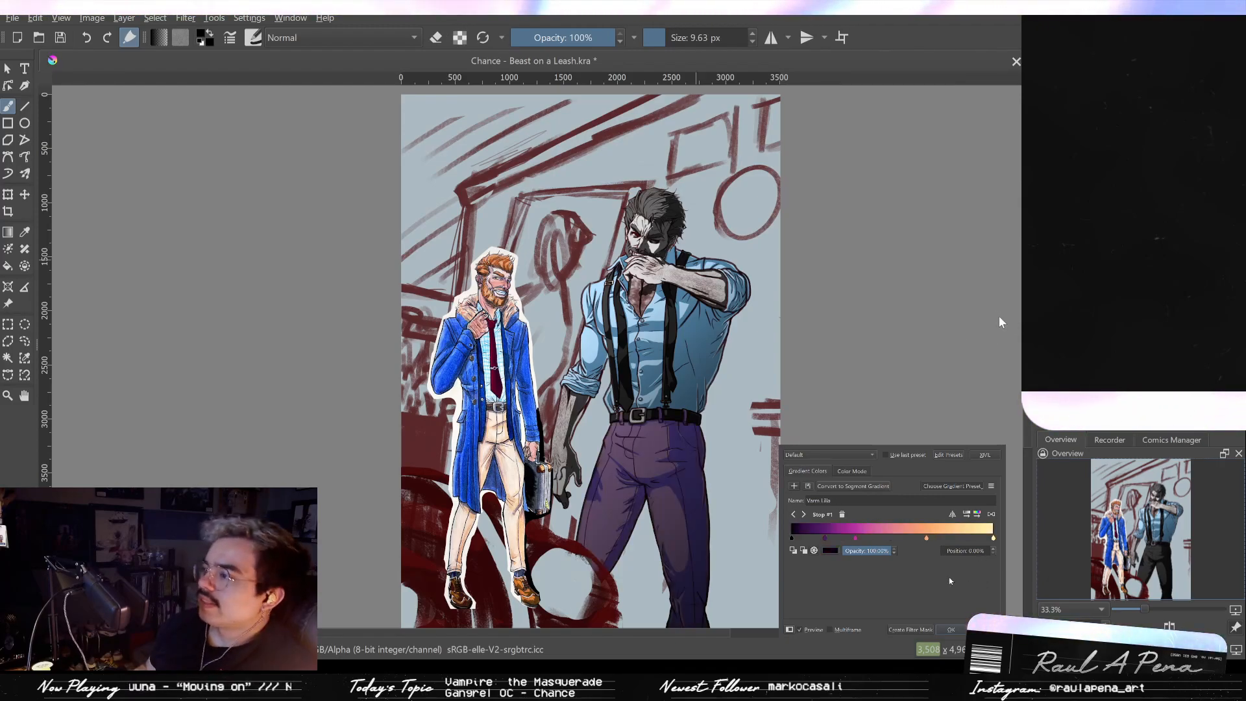
left_click(983, 536)
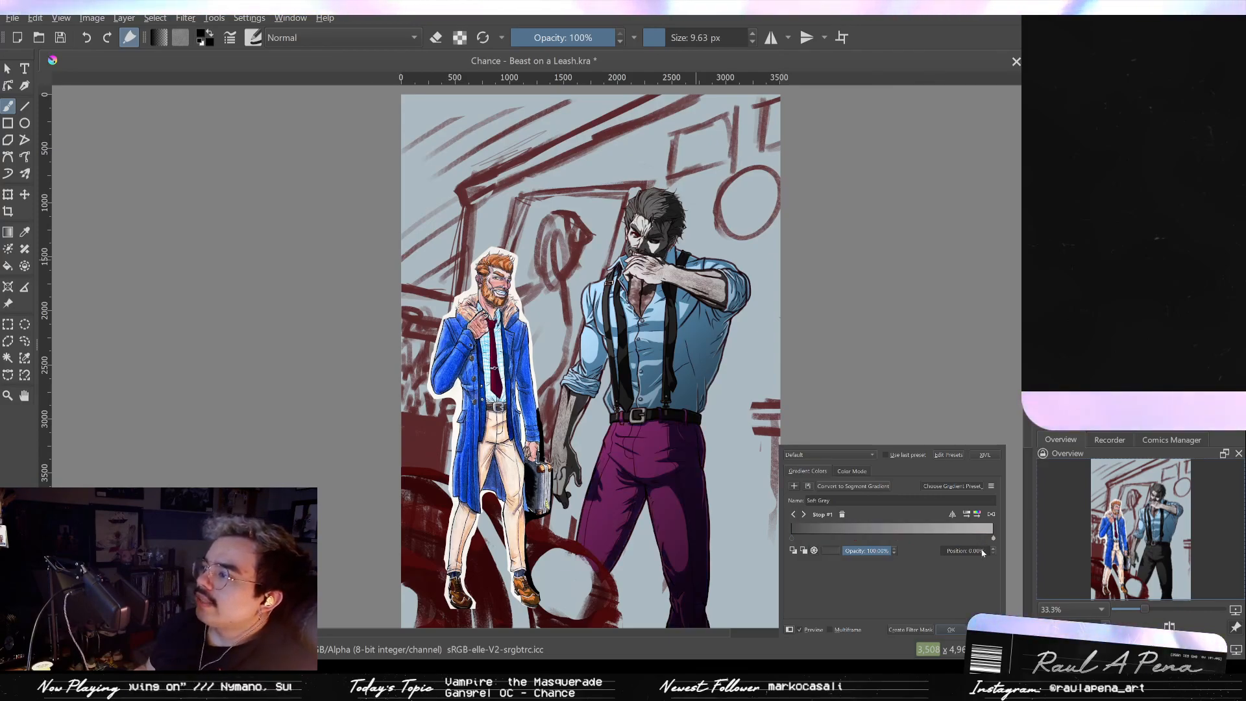
left_click(982, 553)
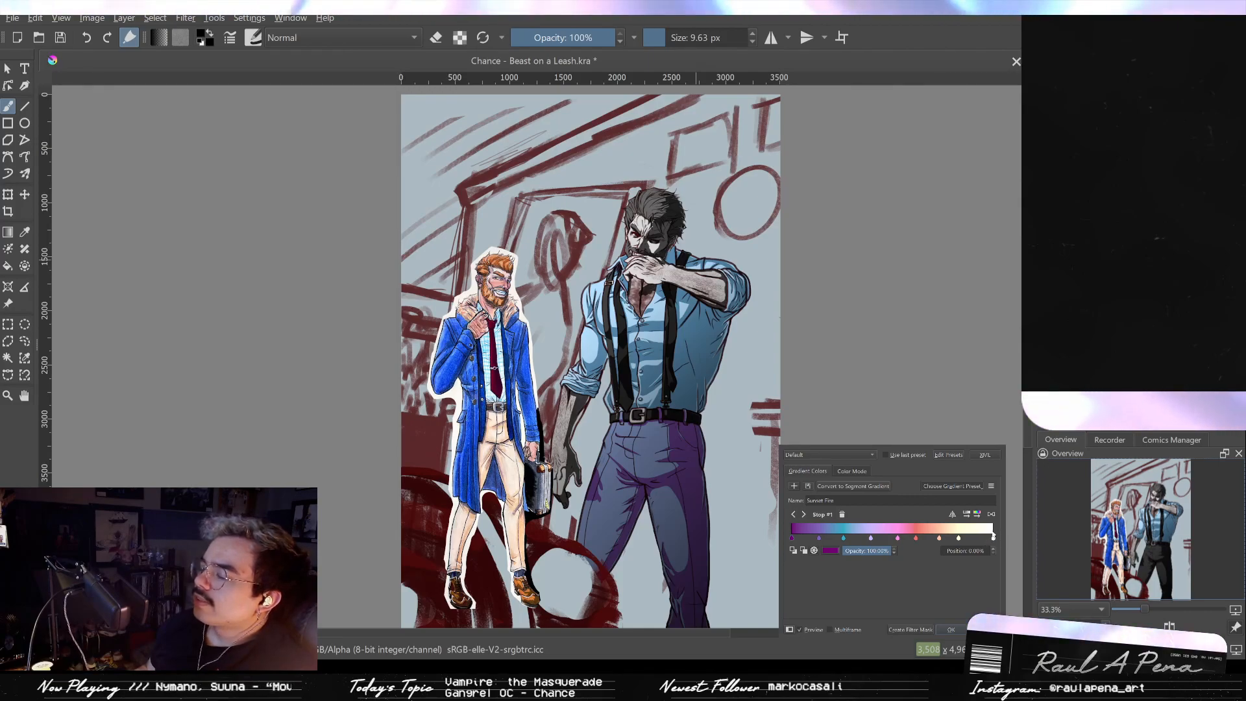
Step: Compare the Skin Warm, Skin Warm 3, Skin Warm 4 and Skin Cold 2 gradient presets on the trousers
left_click(993, 546)
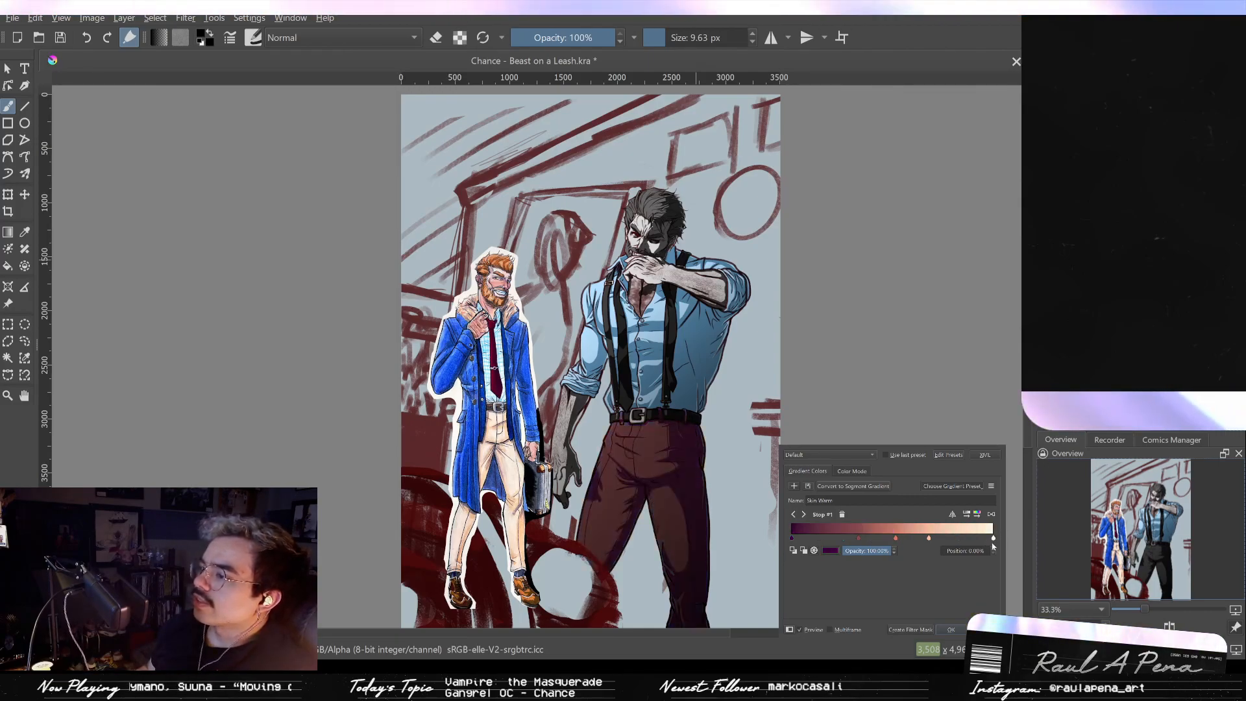
left_click(992, 561)
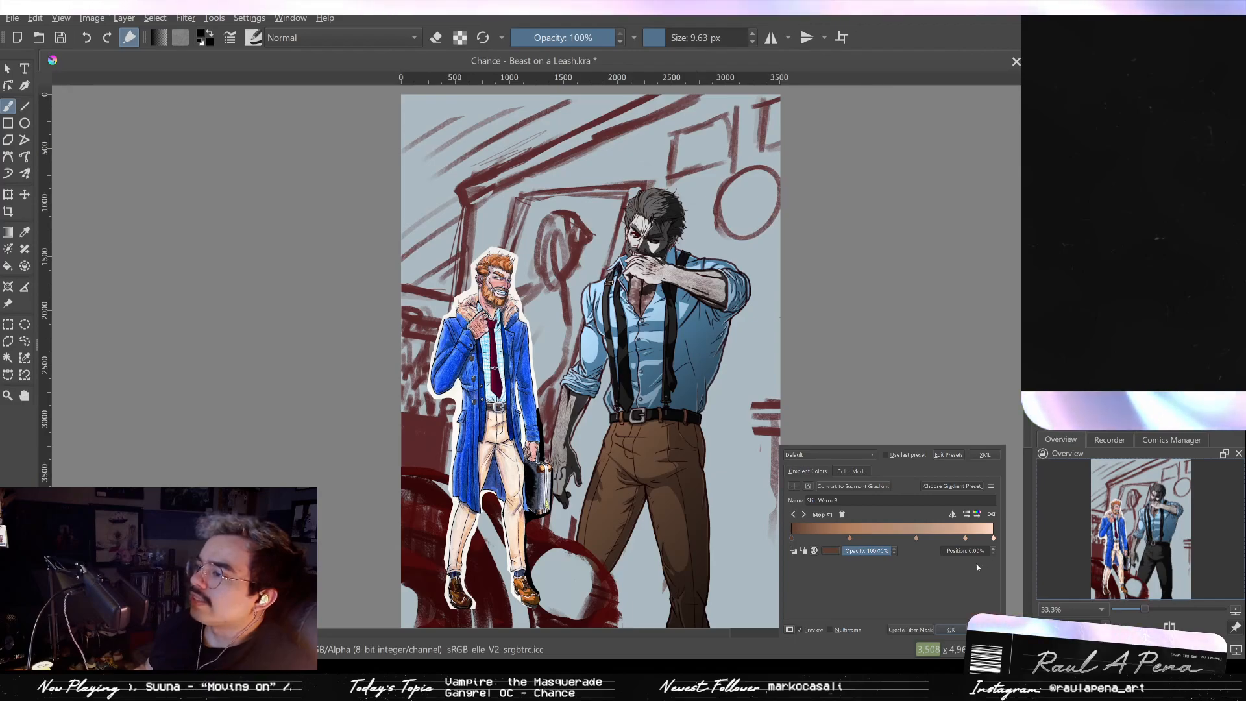
left_click(950, 578)
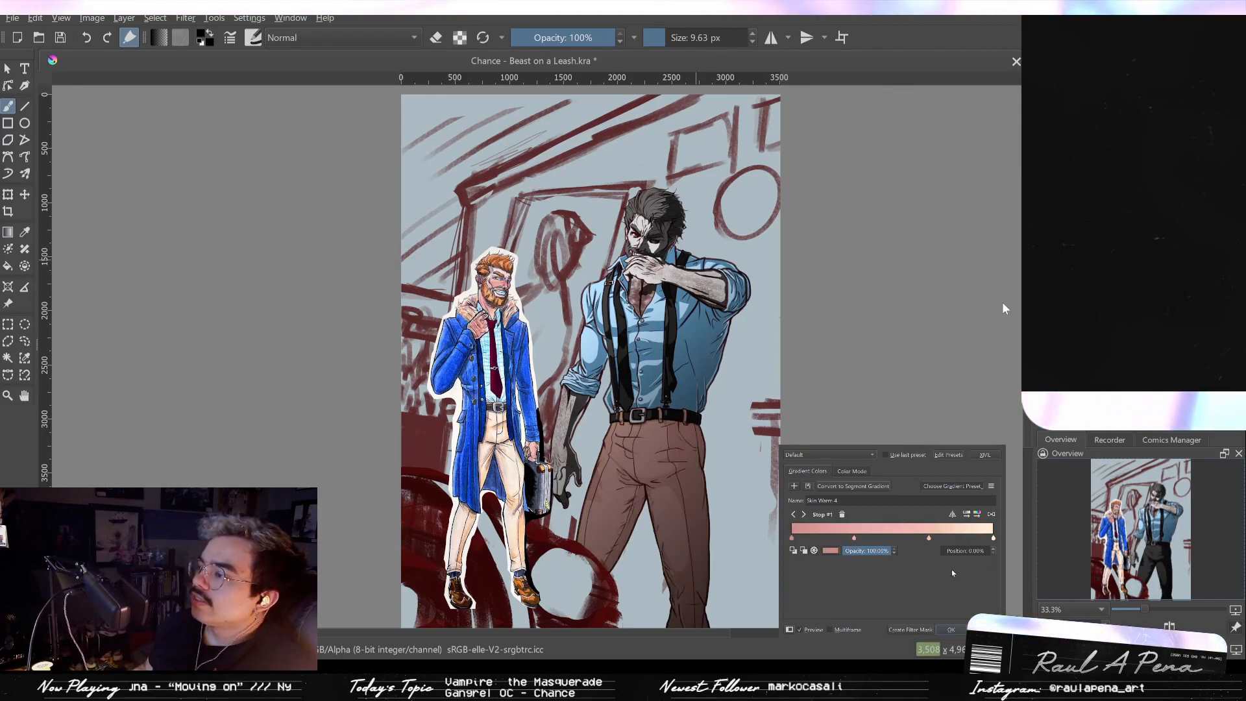
left_click(953, 570)
left_click(972, 547)
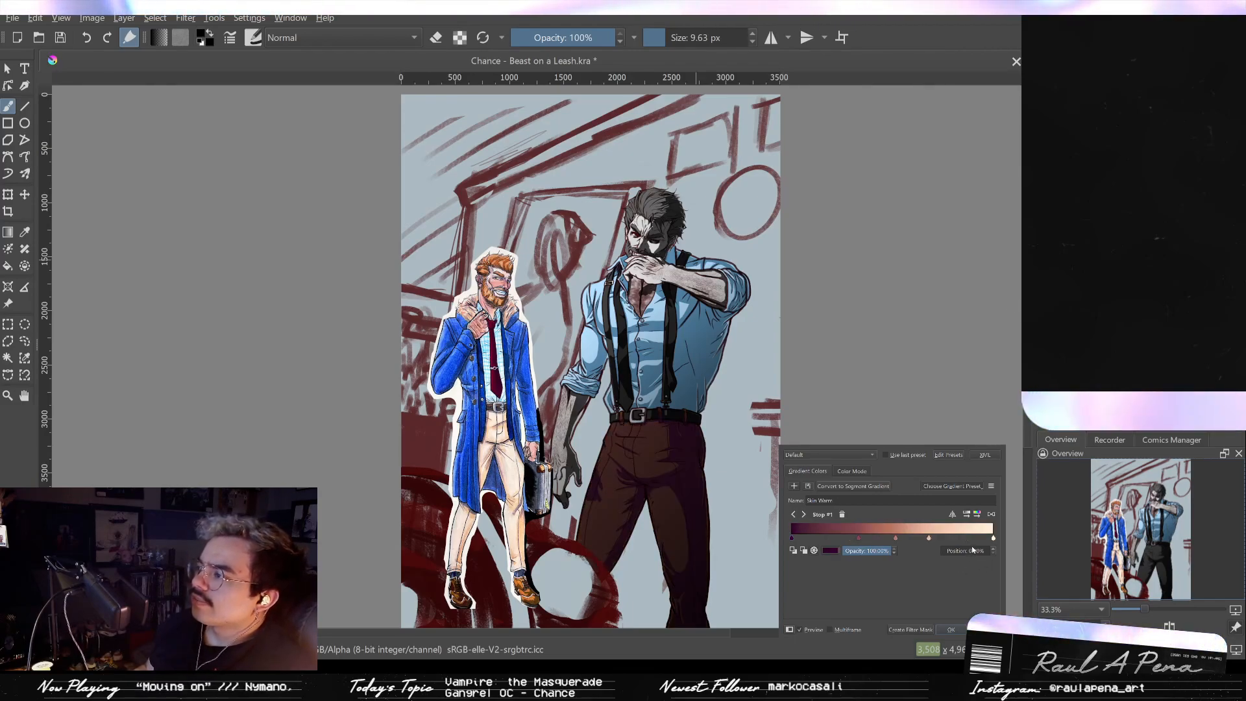
left_click(945, 549)
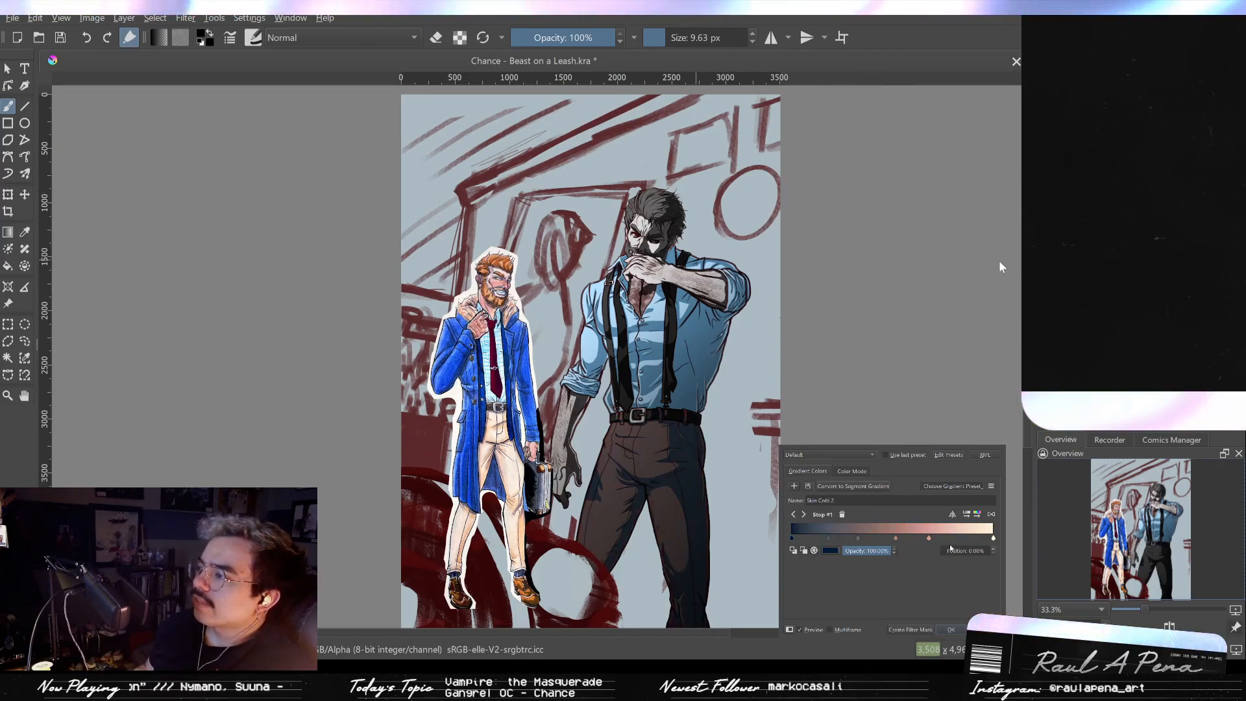
Step: Try the Rainy day 2, Quarry Escape, Cyan Morning 2 and Cold Rainbow gradient presets on the trousers
left_click(989, 517)
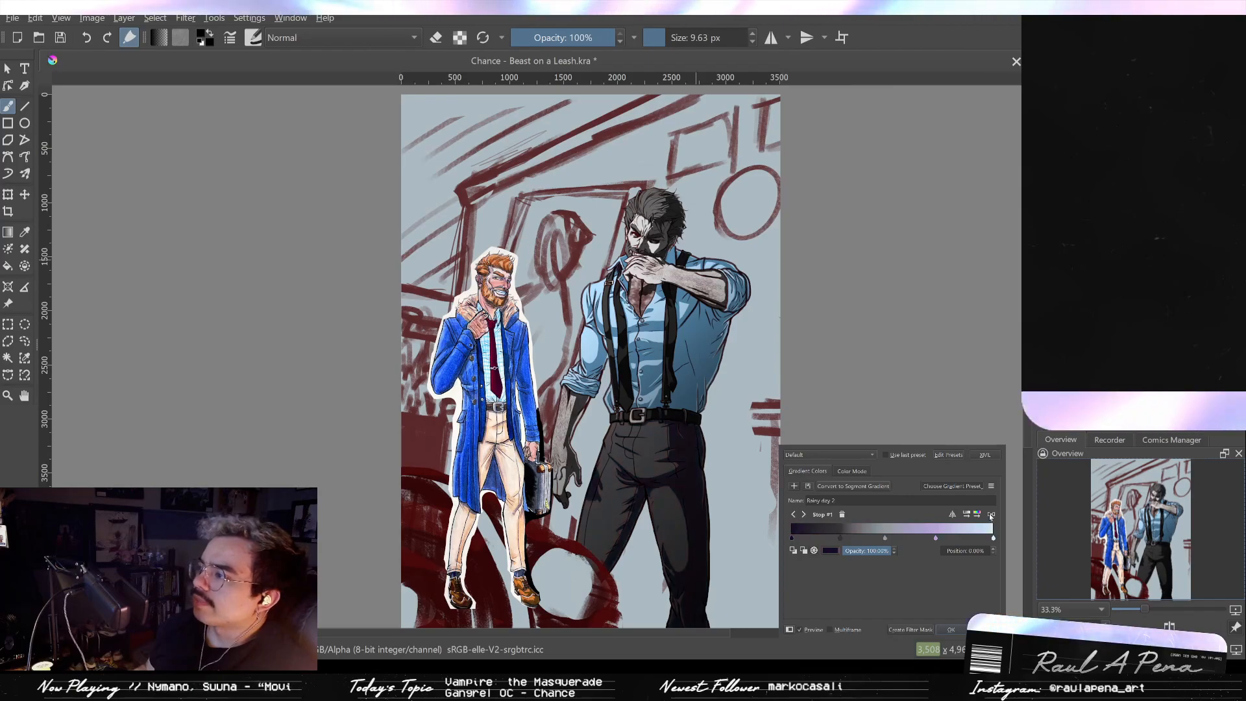
left_click(983, 525)
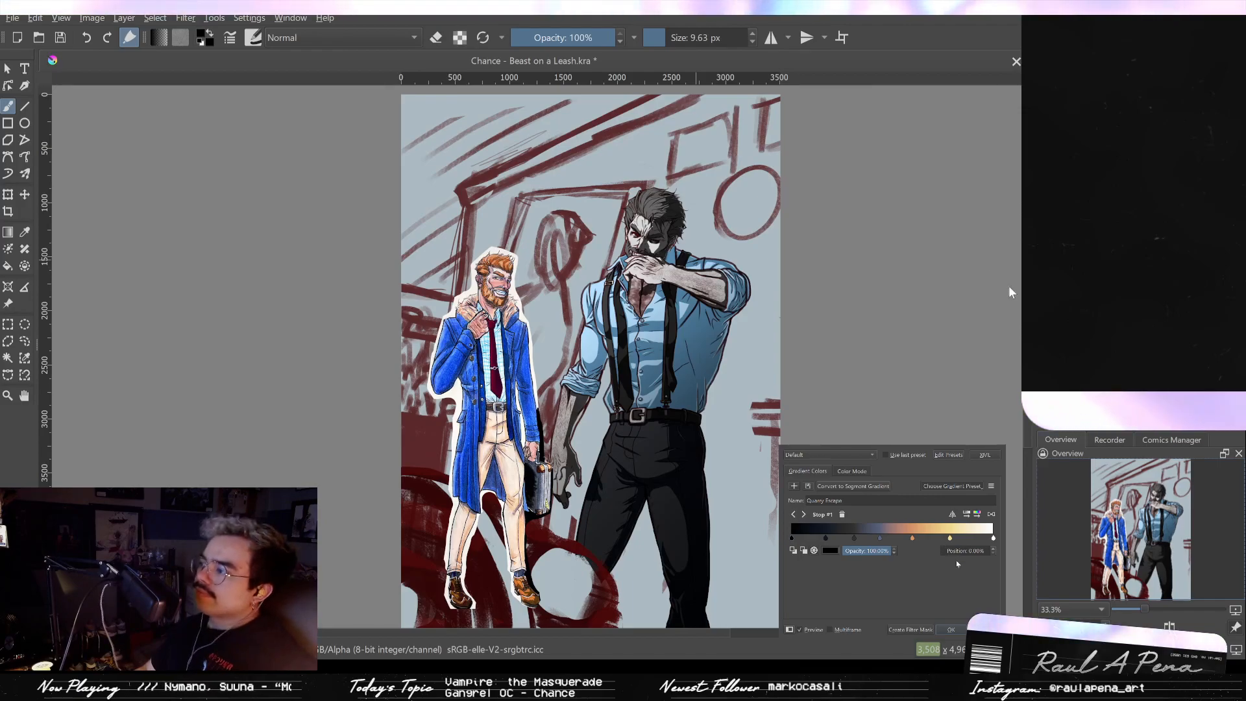
left_click(1006, 321)
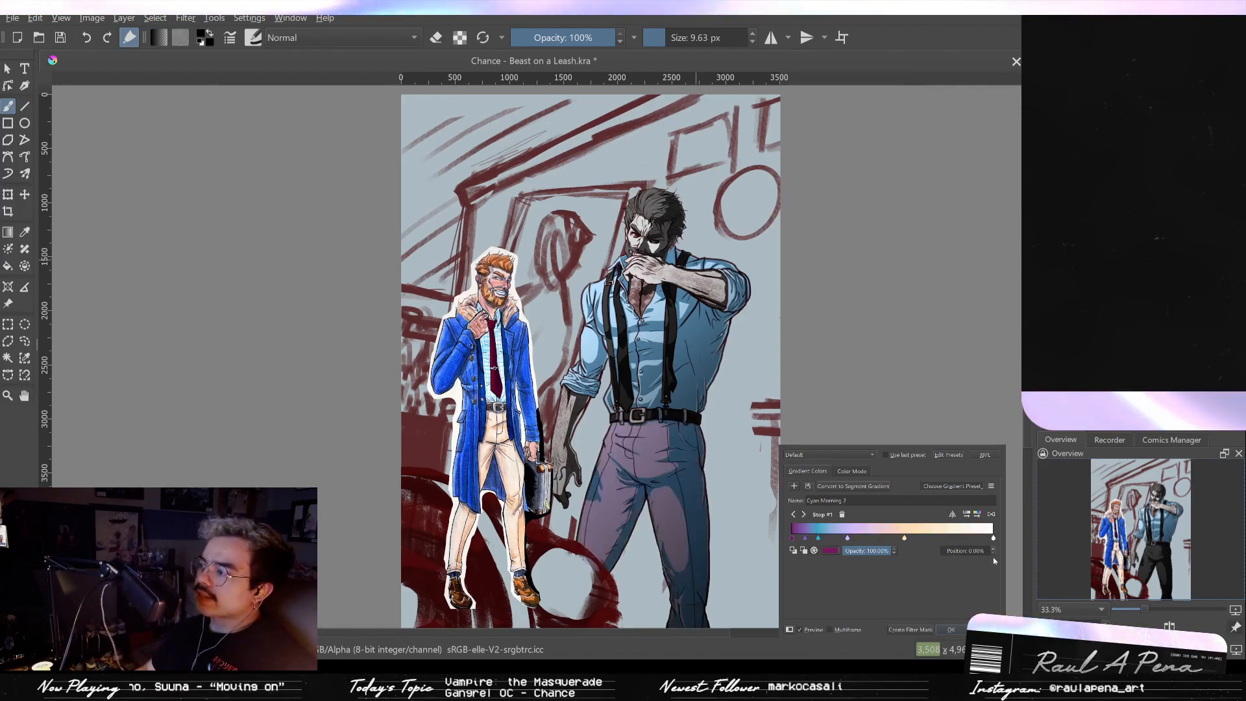
key("BackSpace")
key("BackSpace")
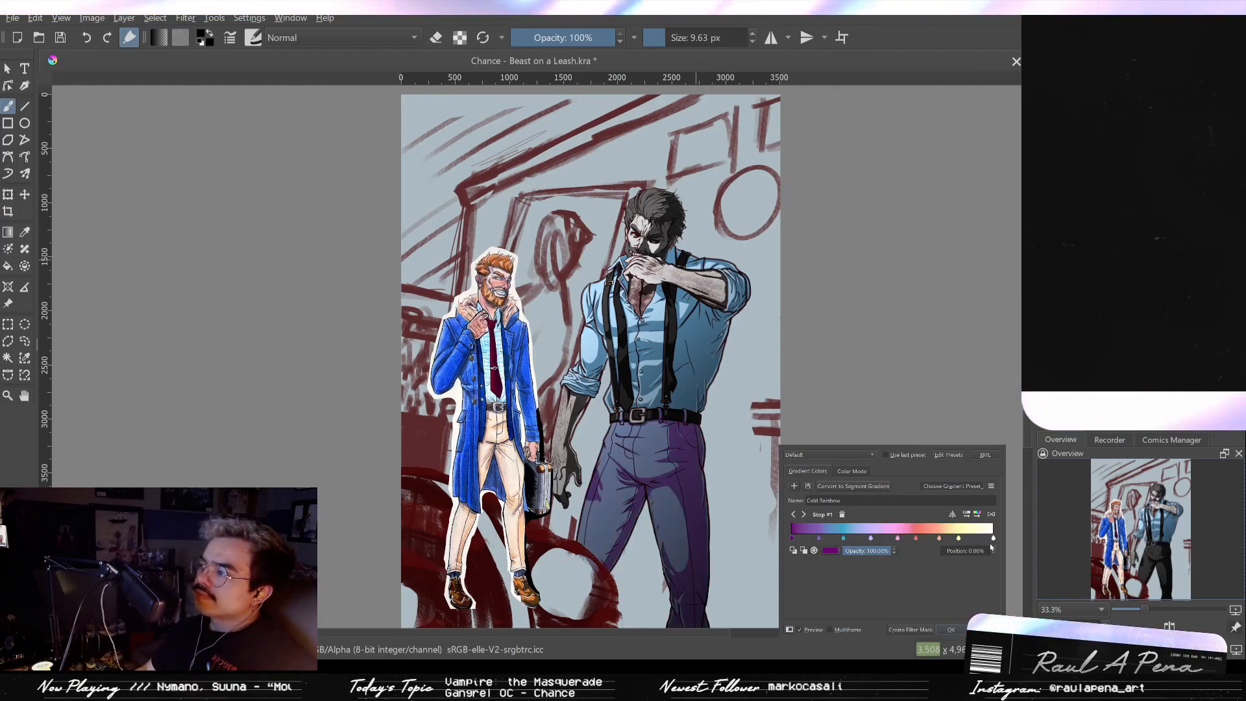
Step: Try the Blue Red Neon, Amber Dreams and Soft Grey presets on the trousers, and settle on the Skin Warm 3 gradient
key("Down")
key("Down")
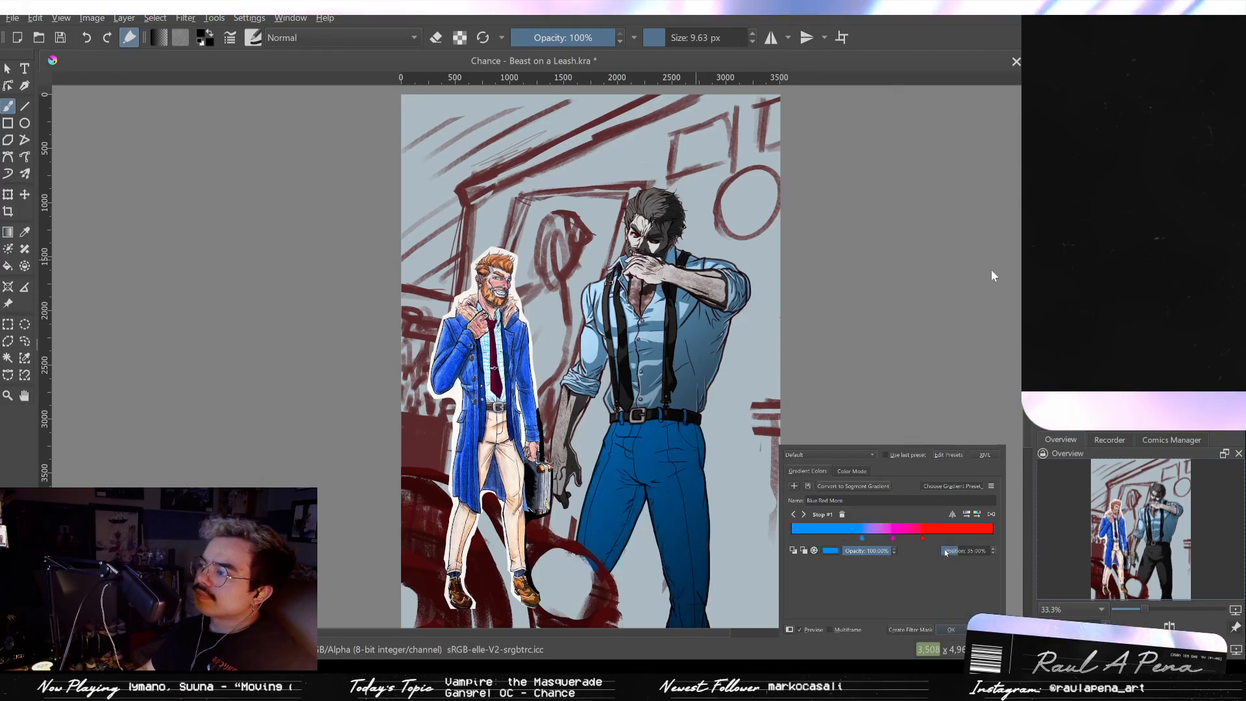
key("Down")
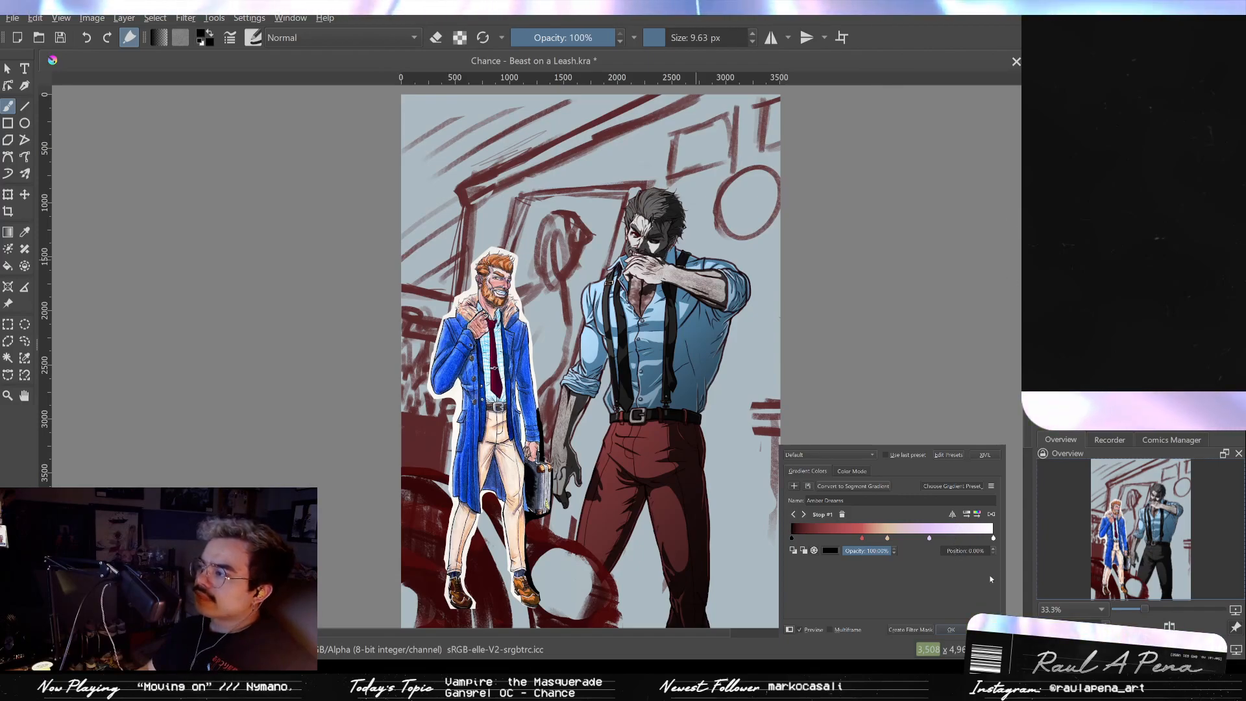
key("Down")
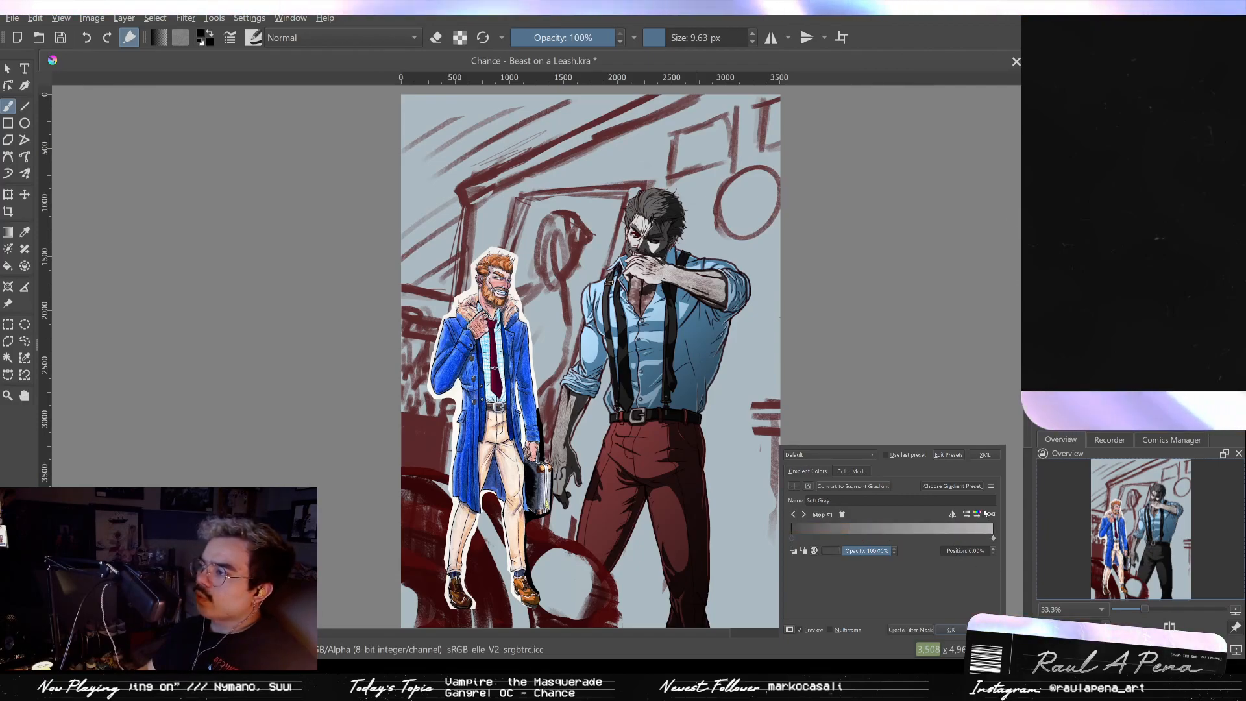
key("Down")
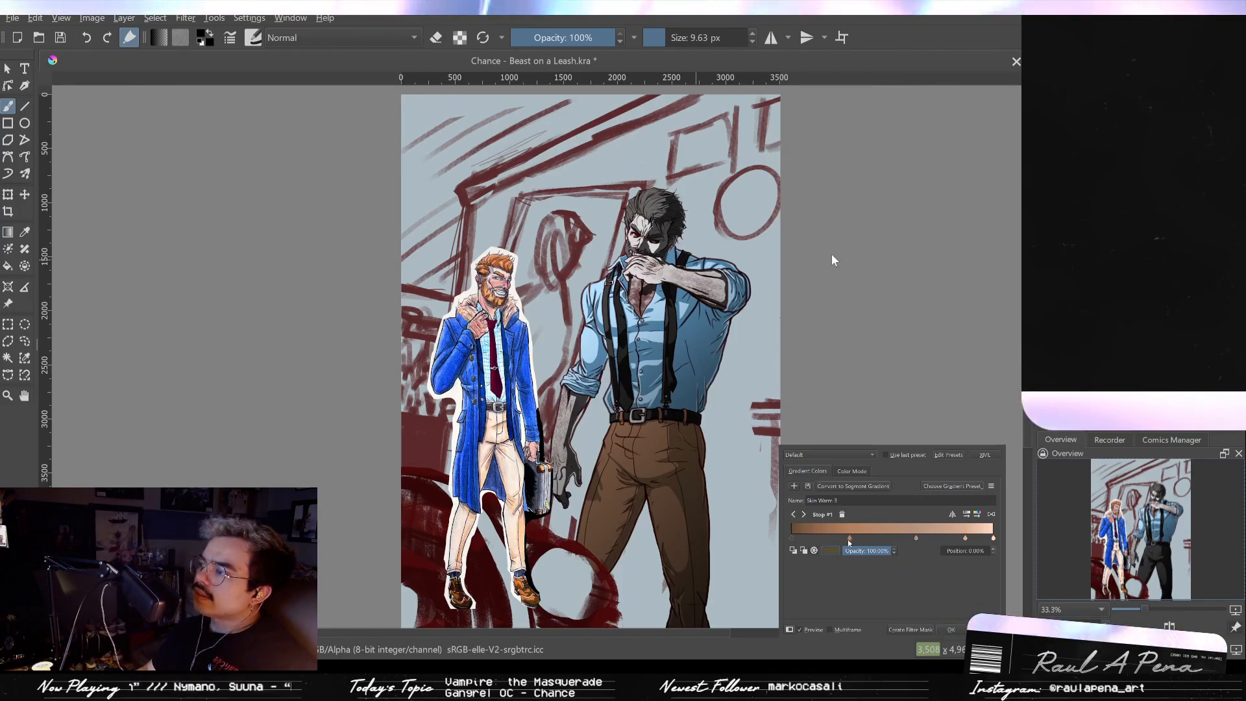
Step: Shift the midtone and highlight stops of the trousers' gradient towards the dark end, placing the last stop at about 69%
mouse_move(850, 538)
left_mouse_down()
mouse_move(824, 540)
mouse_move(958, 540)
mouse_move(901, 540)
left_mouse_up()
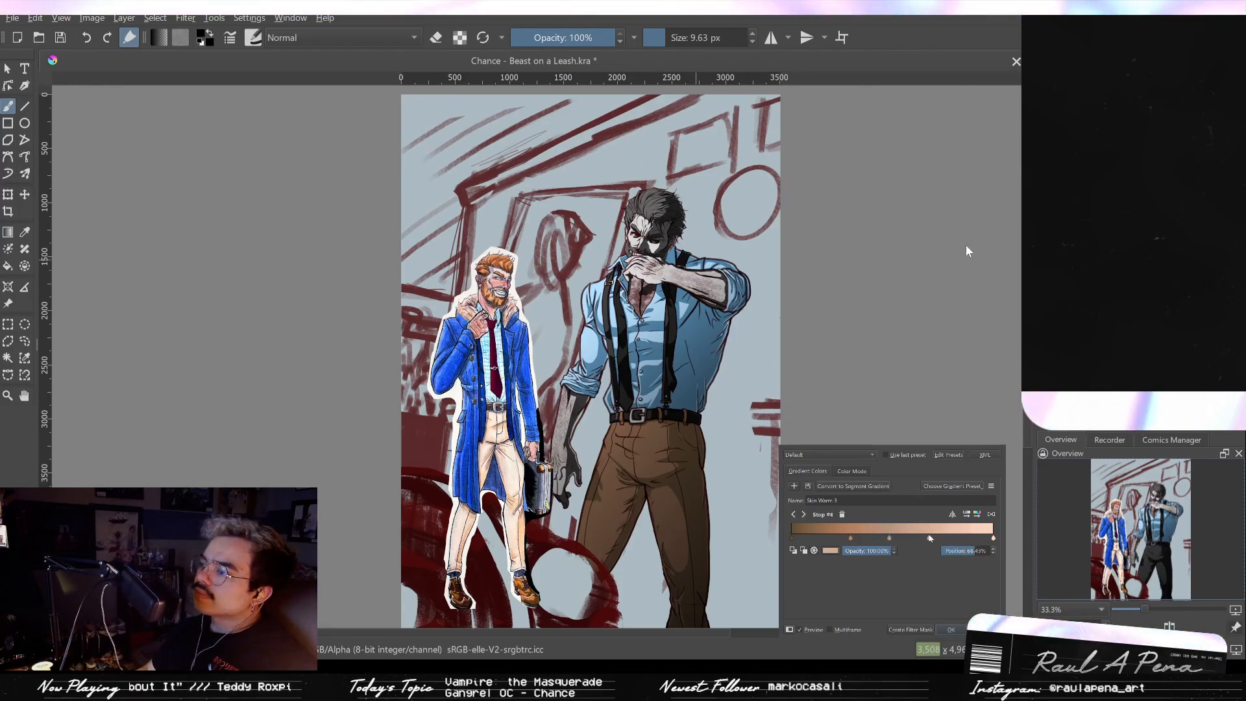
left_click_drag(993, 538, 930, 537)
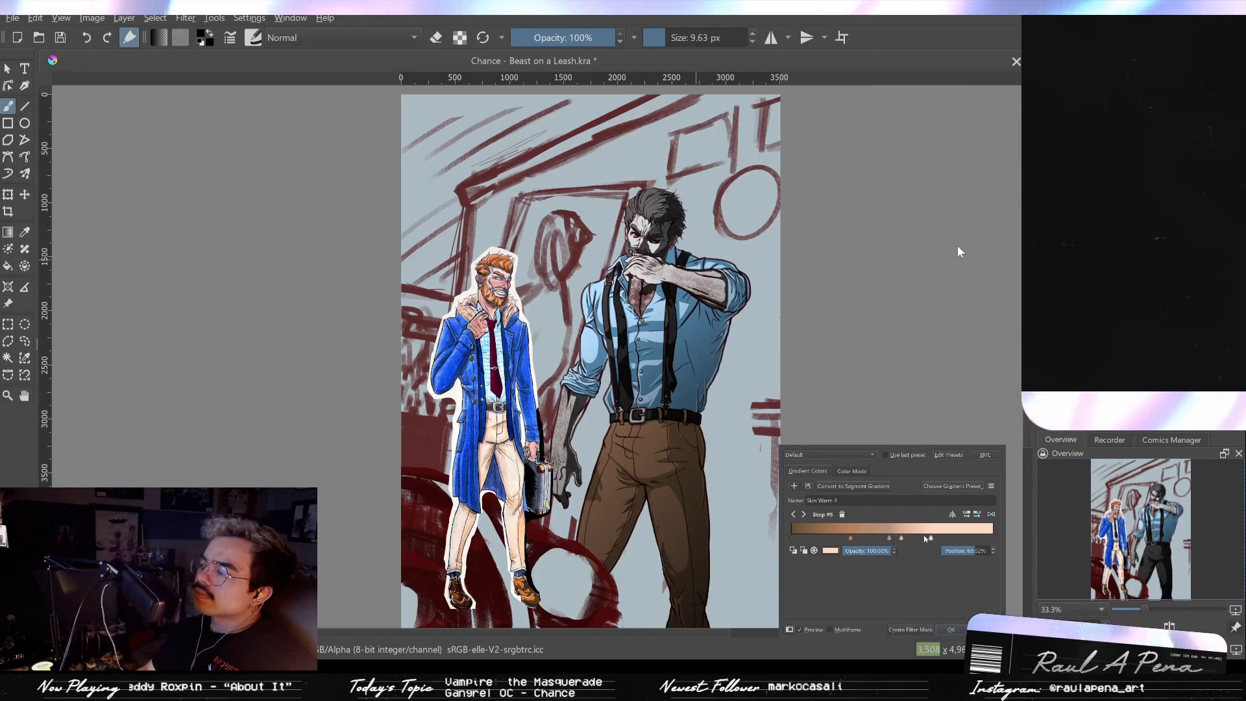
left_click(771, 126)
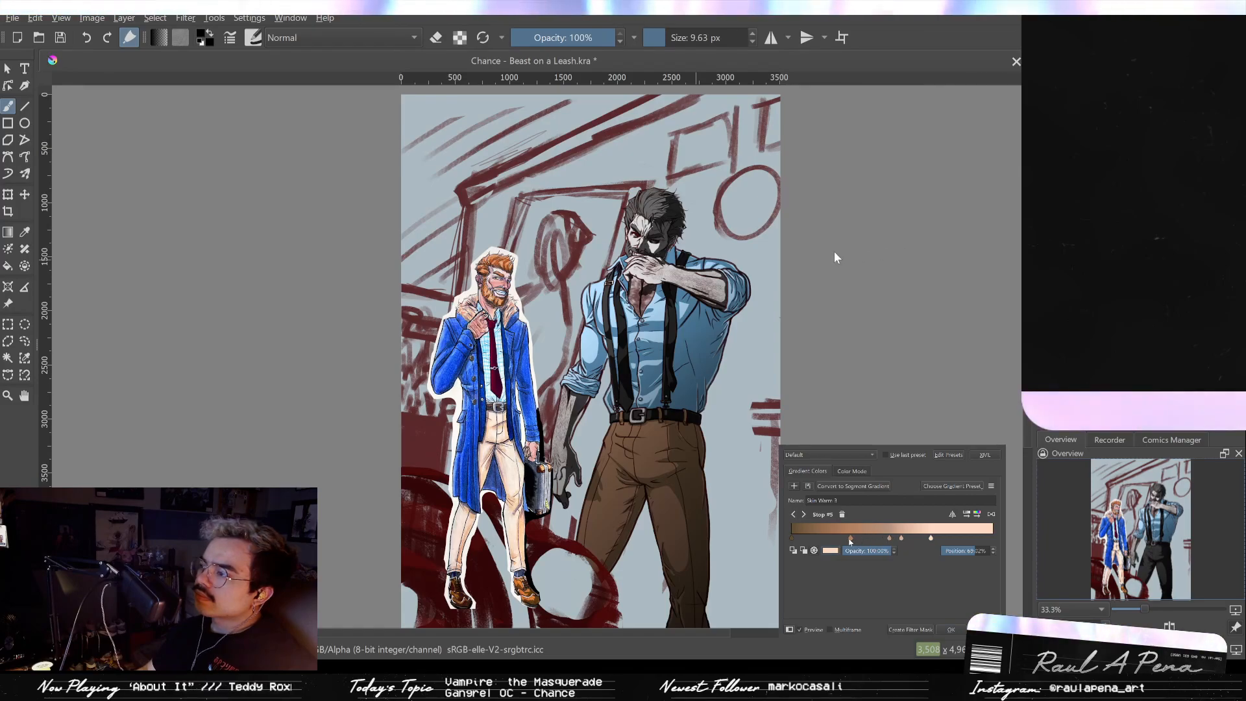
Step: Replace the gradient's second stop with a light teal one and recolour the first stop orange-brown at about 5%
left_click_drag(850, 539, 843, 598)
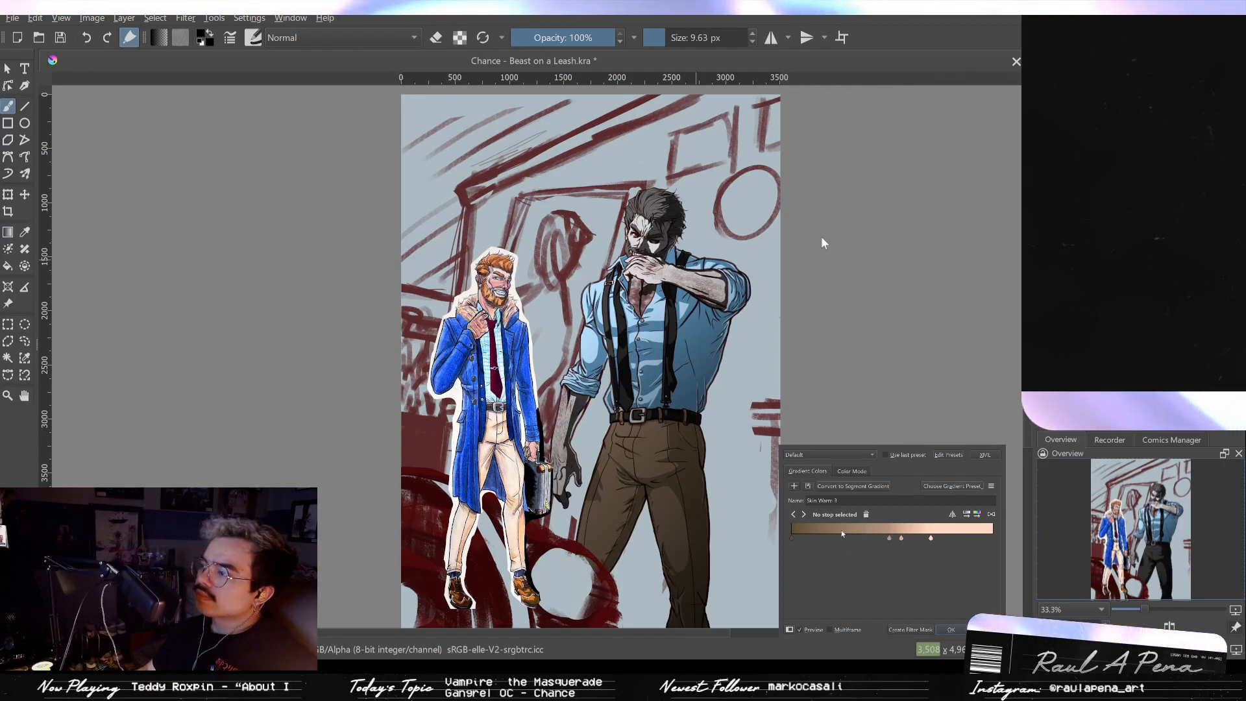
left_click(842, 536)
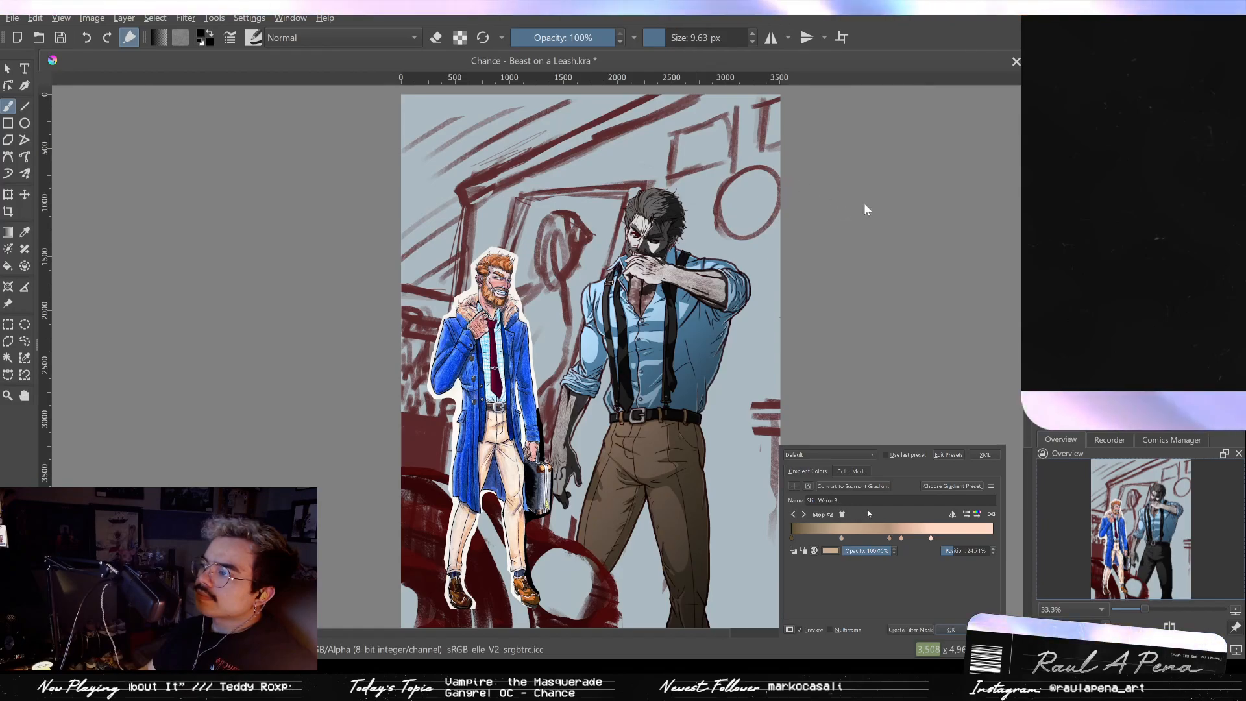
left_click(872, 178)
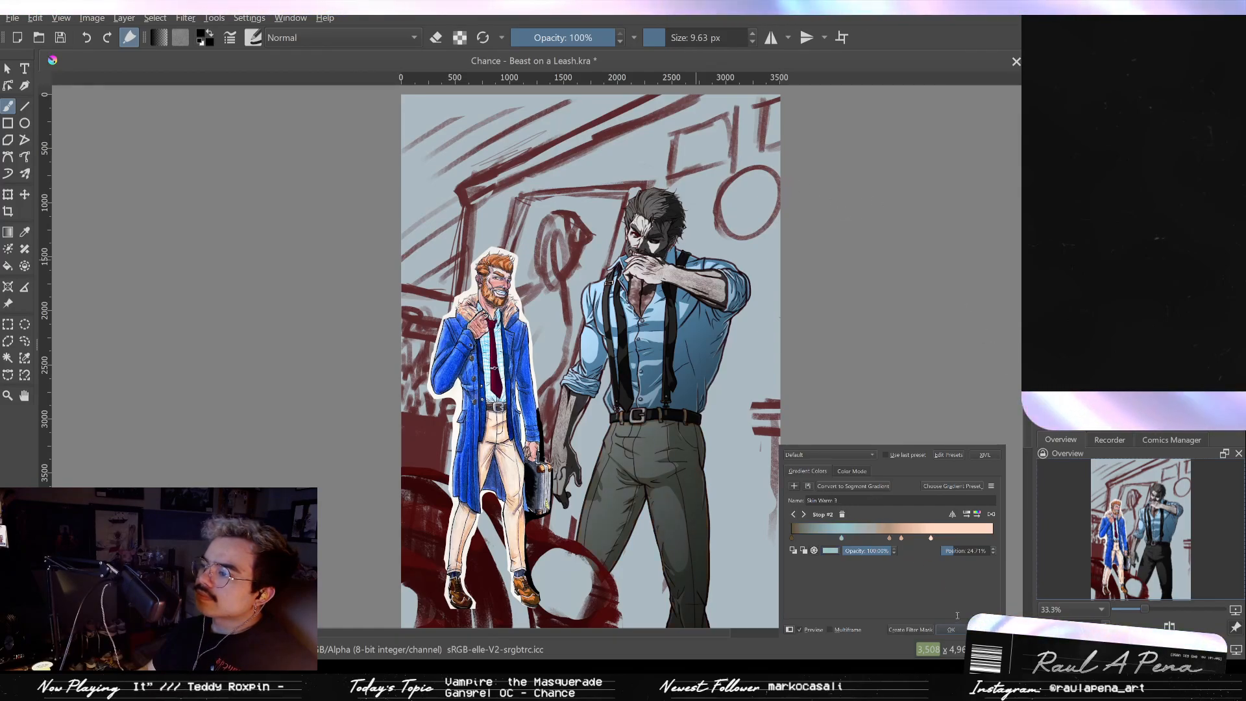
left_click(793, 538)
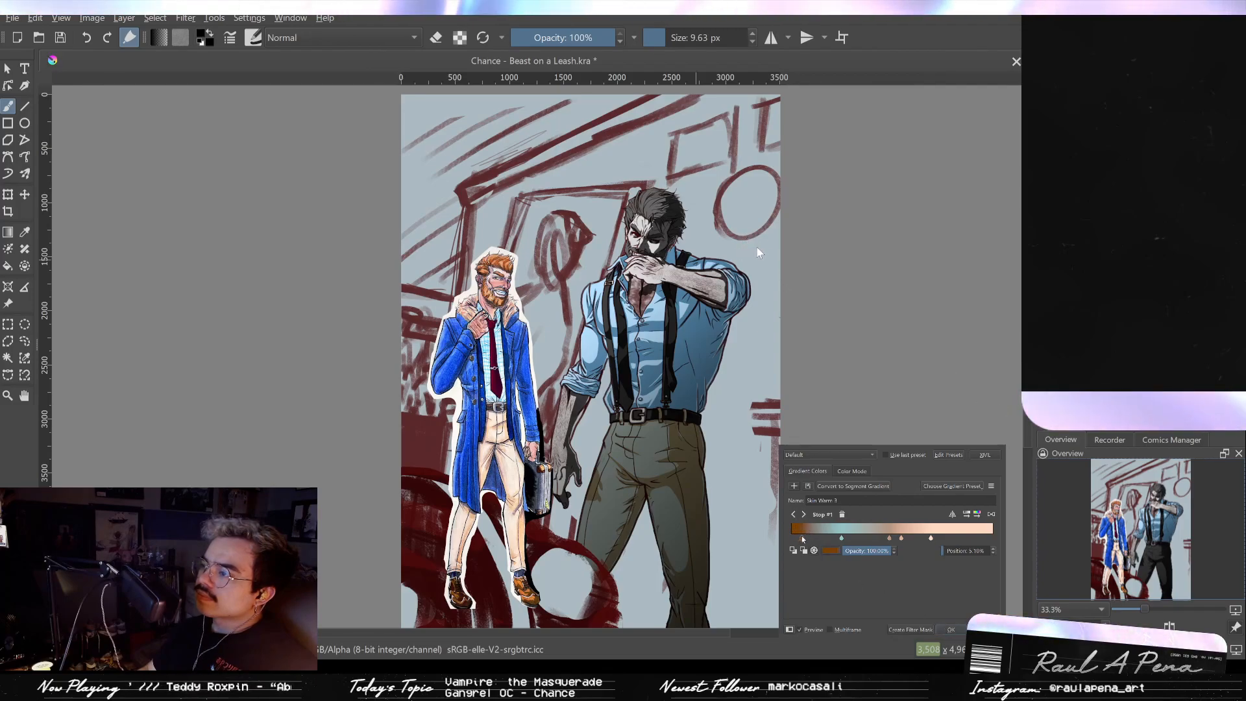
Step: Rearrange the midtone stops and remove the one between brown and teal, leaving the teal stop at about 21%
left_click_drag(802, 537, 870, 538)
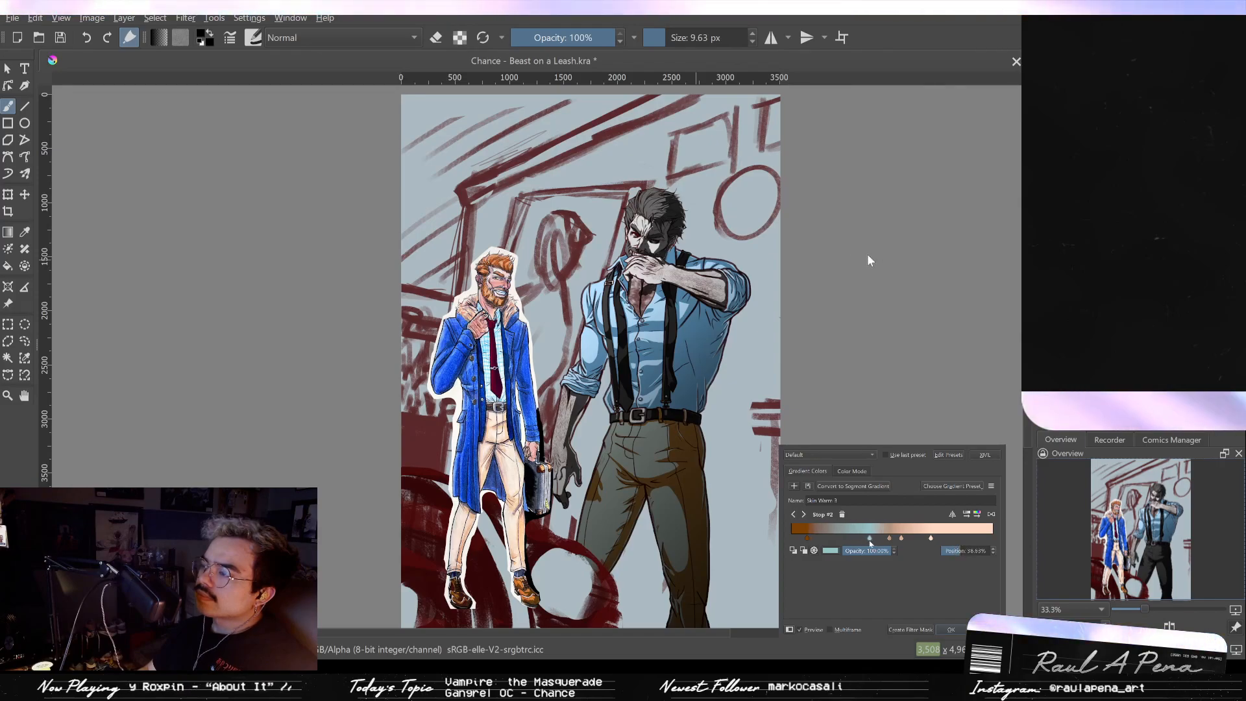
mouse_move(858, 538)
left_mouse_down()
mouse_move(890, 539)
mouse_move(851, 541)
left_mouse_up()
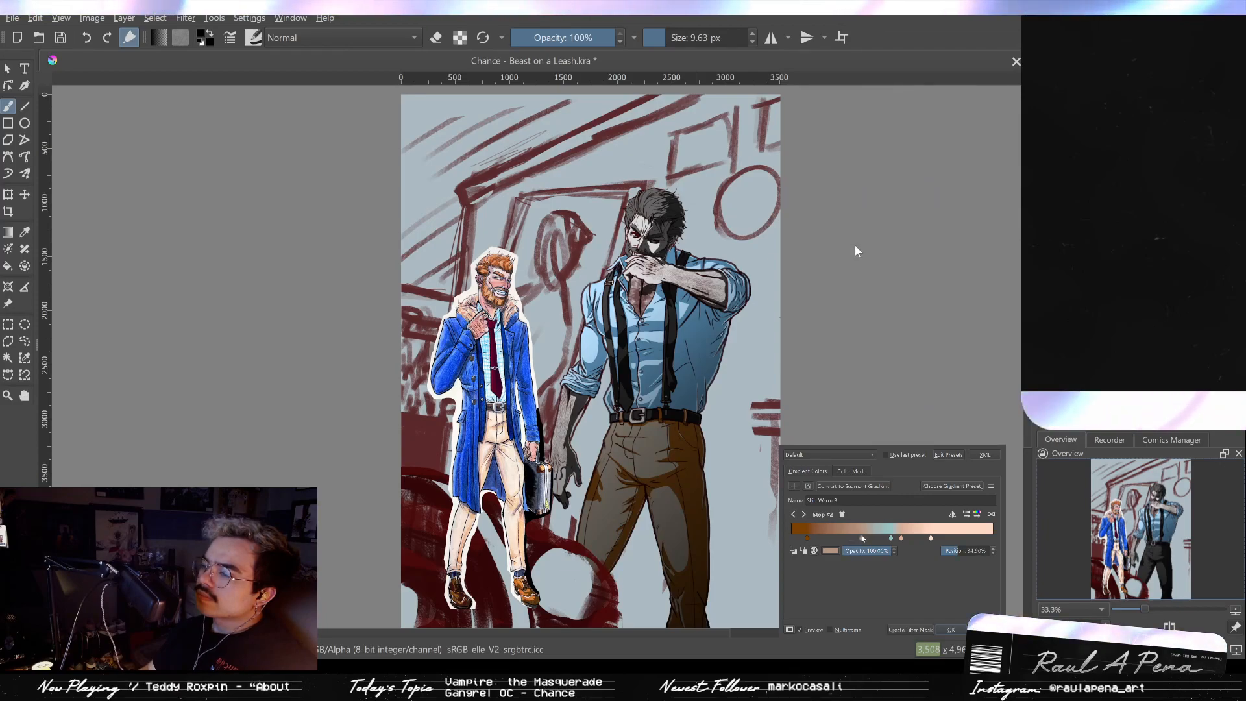
left_click_drag(901, 536, 894, 536)
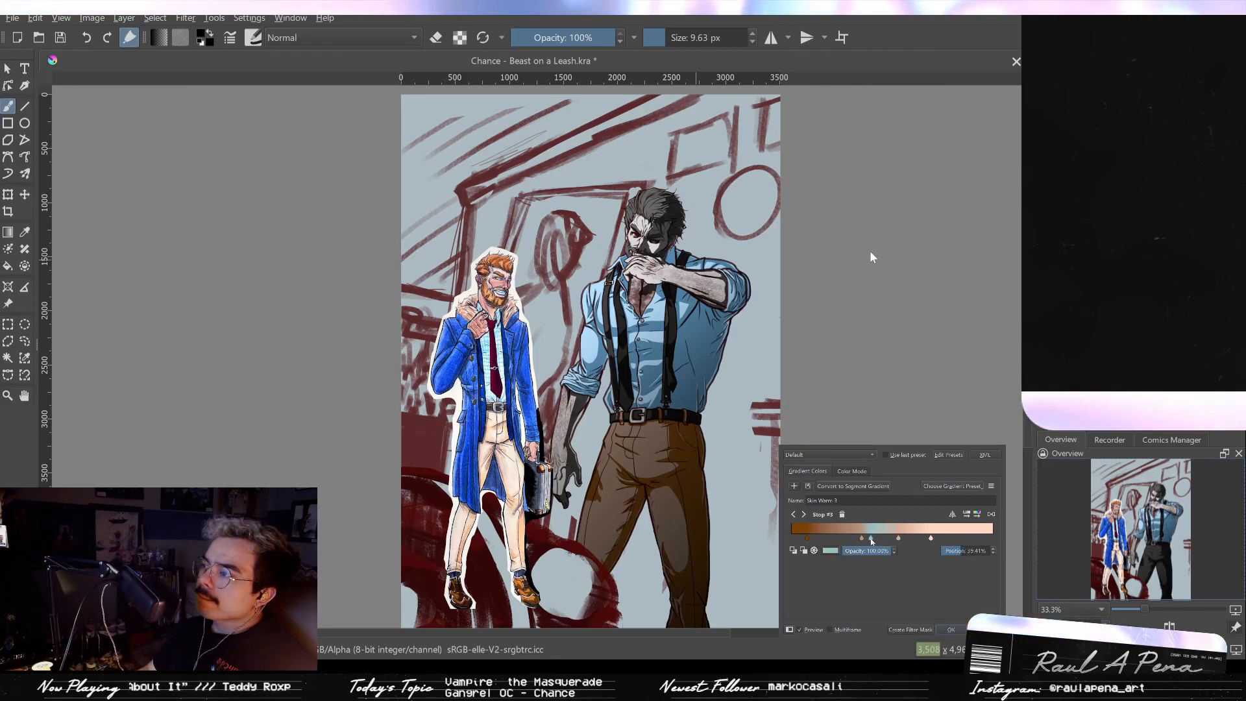
left_click_drag(896, 538, 877, 538)
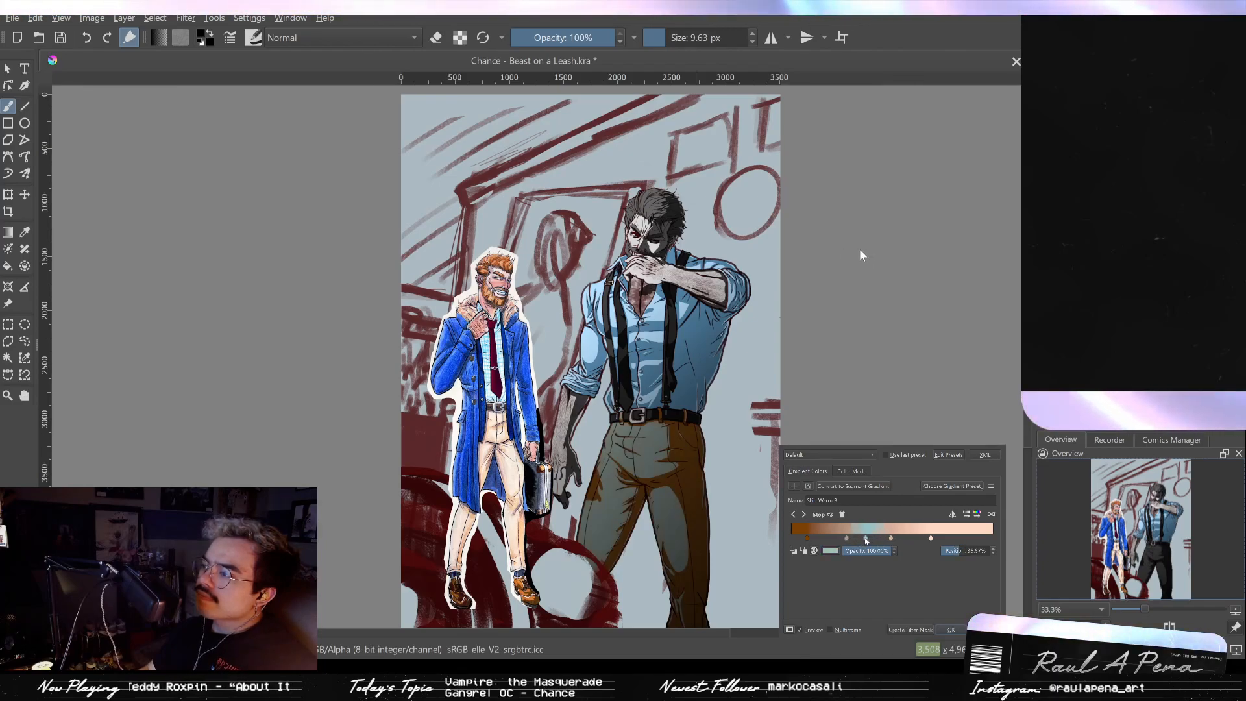
left_click_drag(891, 538, 868, 538)
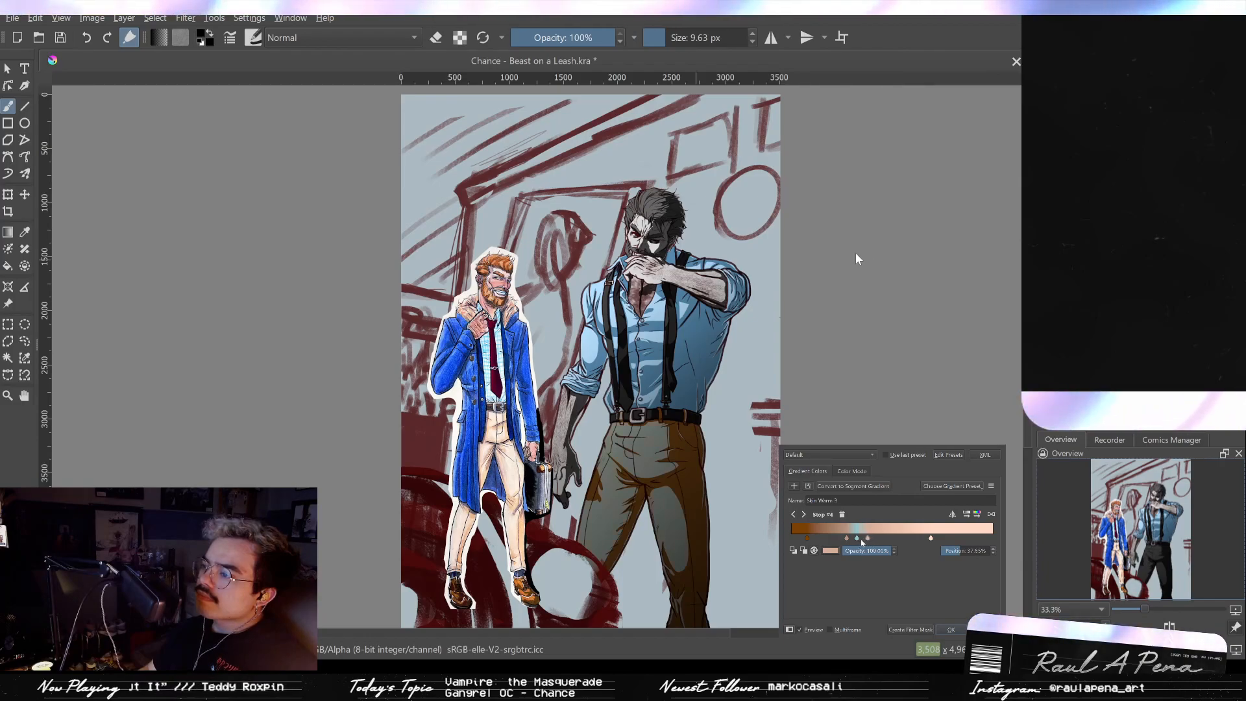
left_click_drag(845, 538, 836, 591)
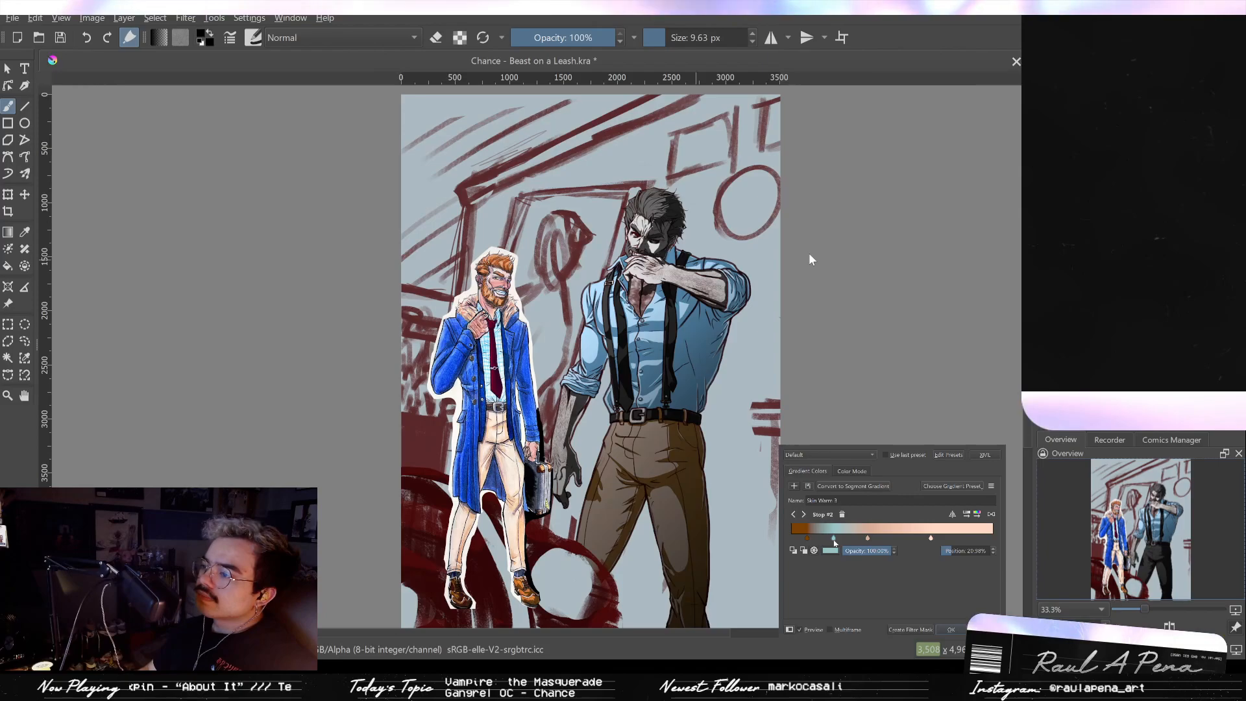
Step: Move the orange-brown stop slightly closer to the dark end and add a light orange-tan stop at about 11%
left_click(804, 538)
left_click_drag(803, 538, 800, 538)
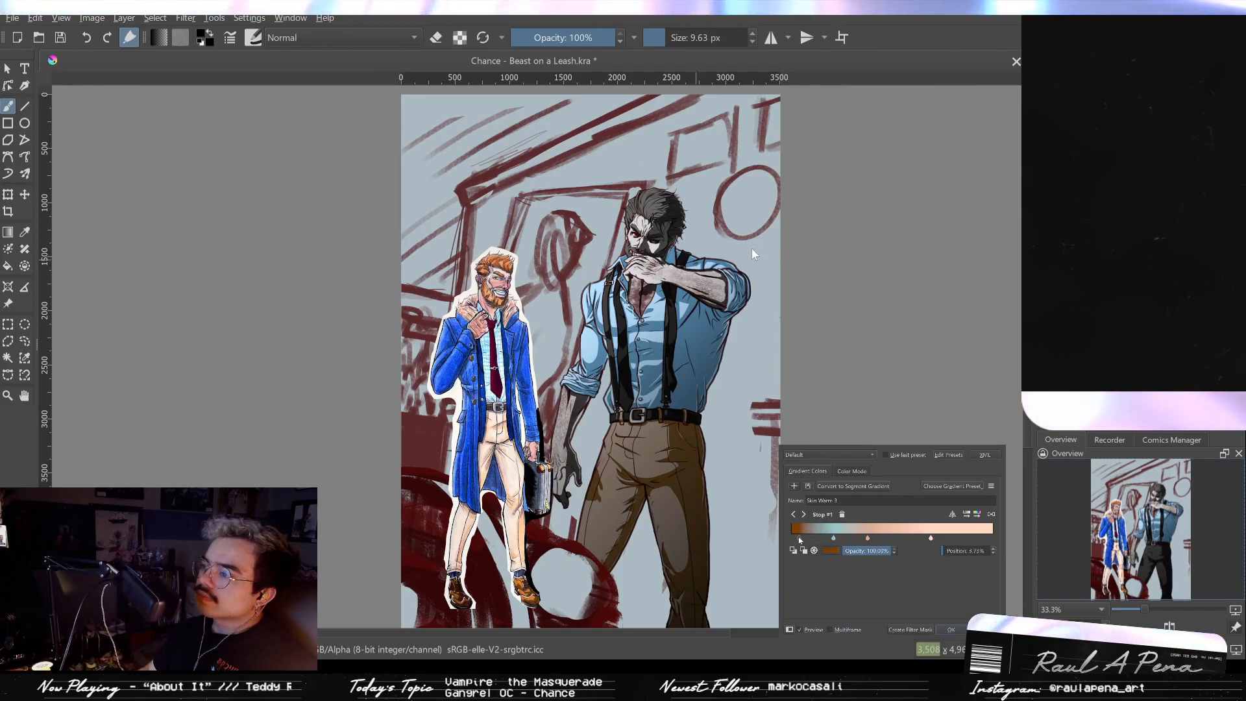
left_click(814, 537)
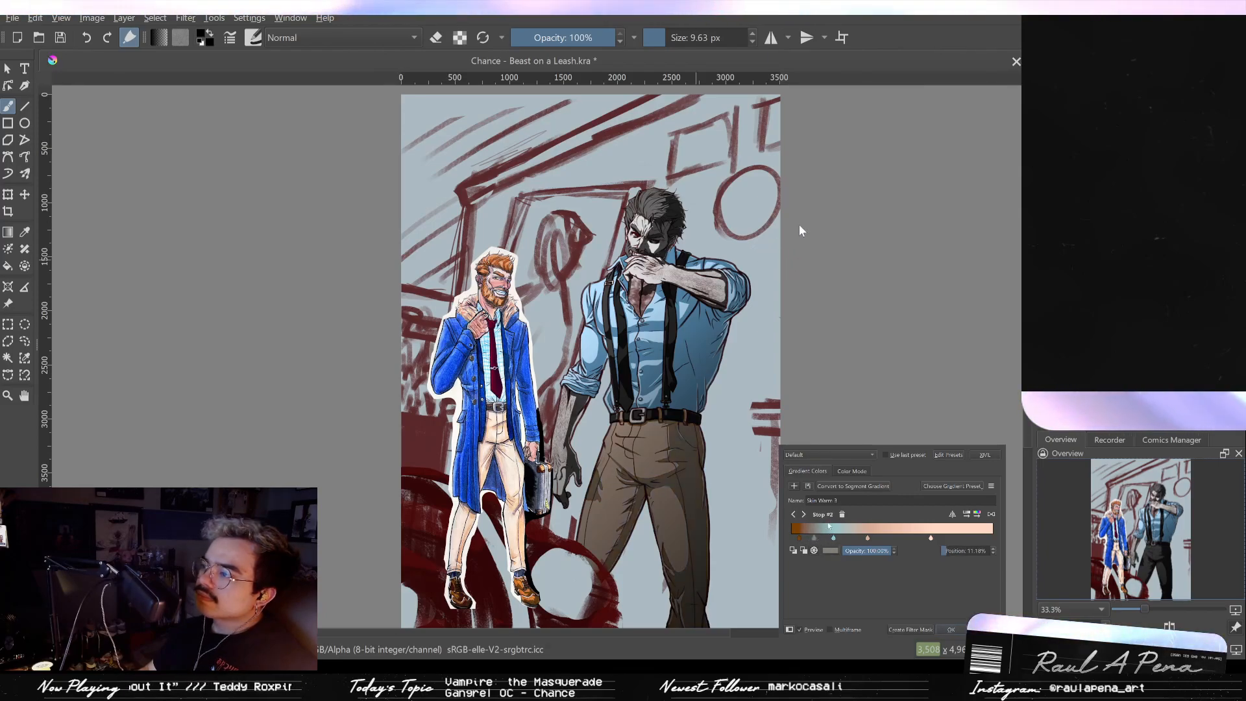
left_click(805, 174)
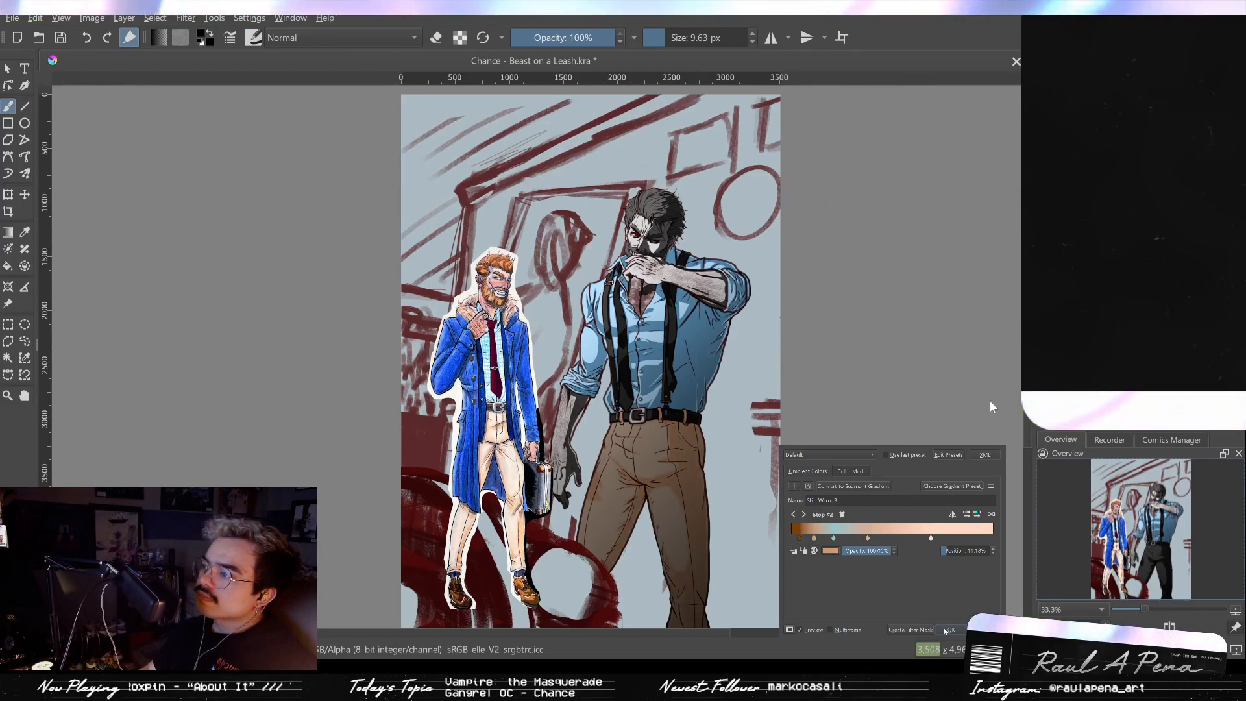
Step: Darken the gradient's first stop to deep brown and recolour the teal stop pale pink at about 29%
left_click(798, 537)
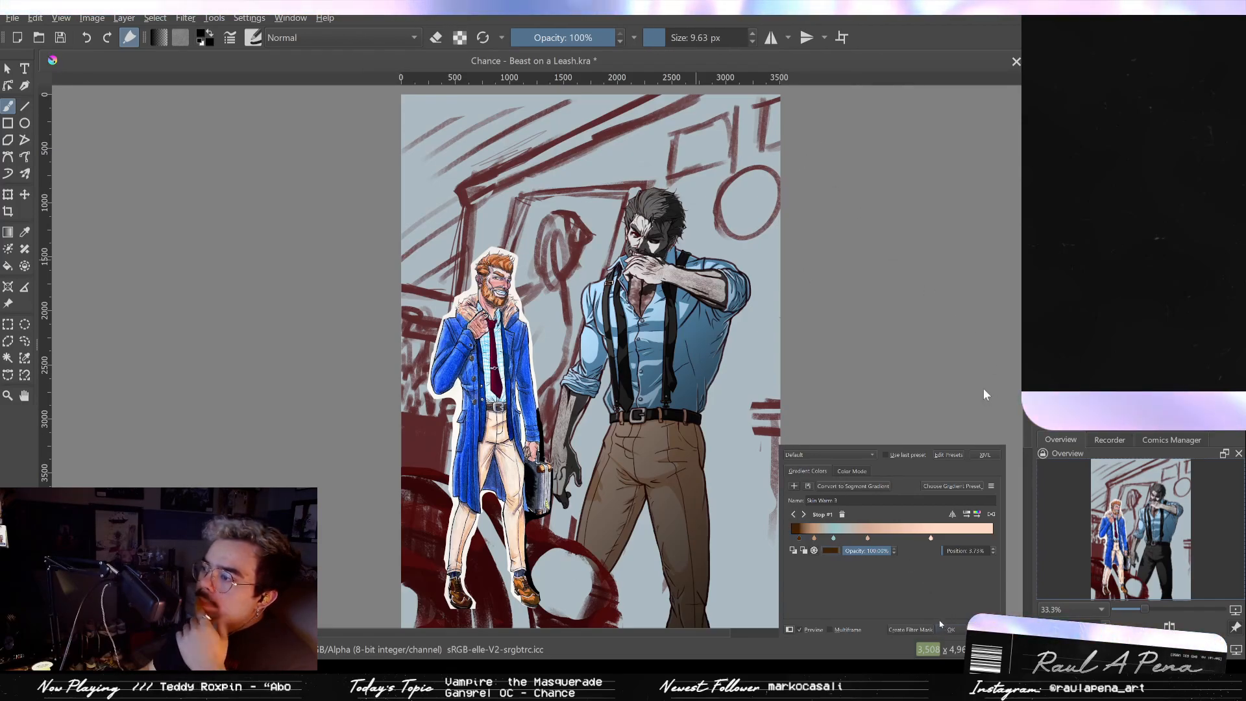
left_click_drag(799, 538, 850, 538)
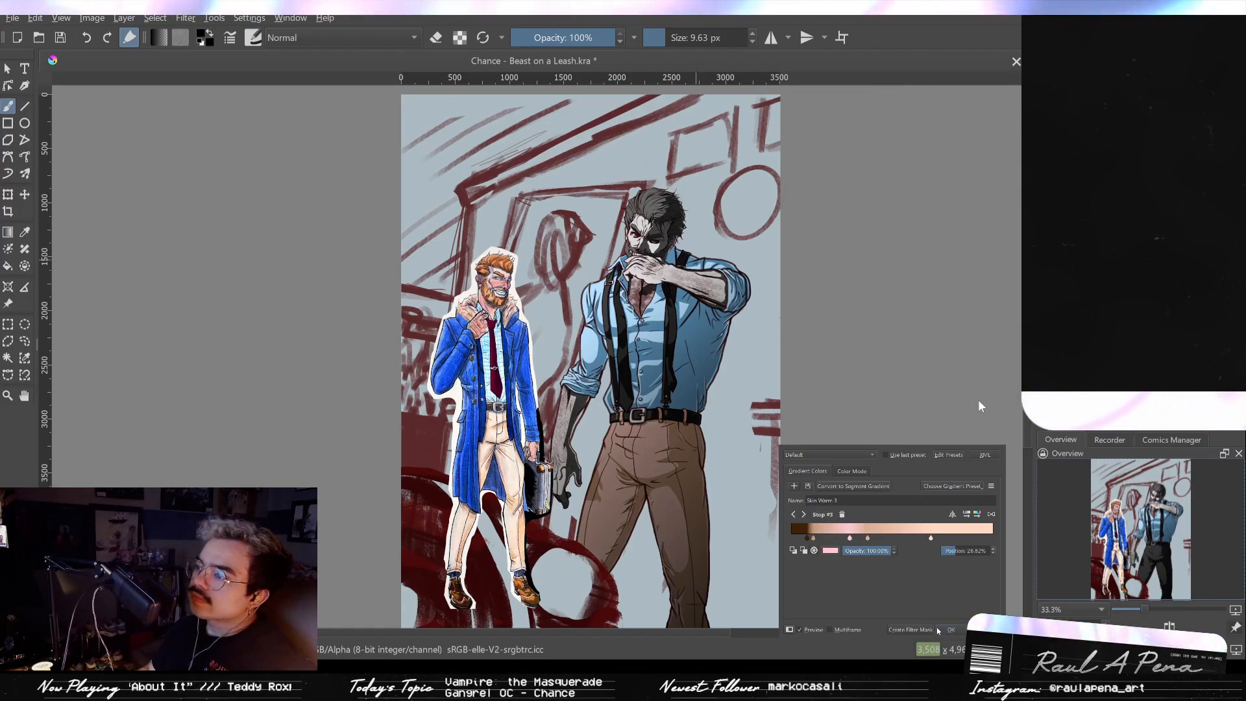
left_click(868, 538)
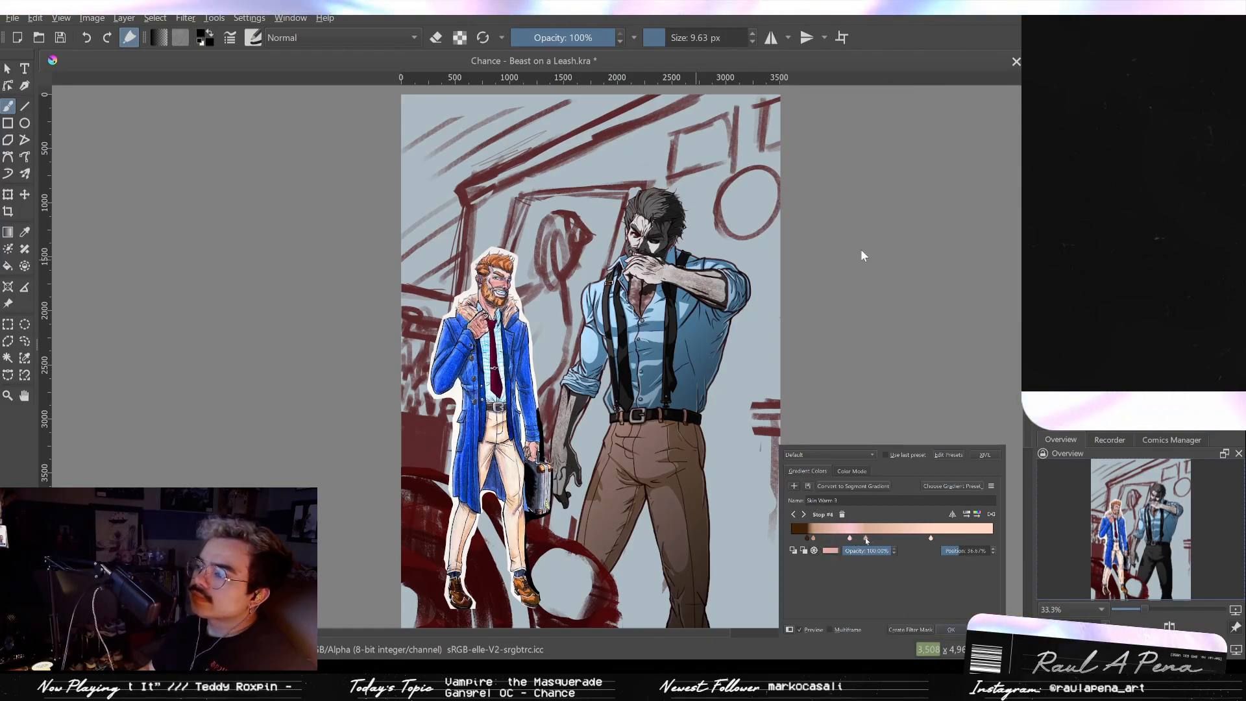
Step: Recolour the two darkest gradient stops brown and light orange, and move the fourth stop to about 32%
left_click(814, 539)
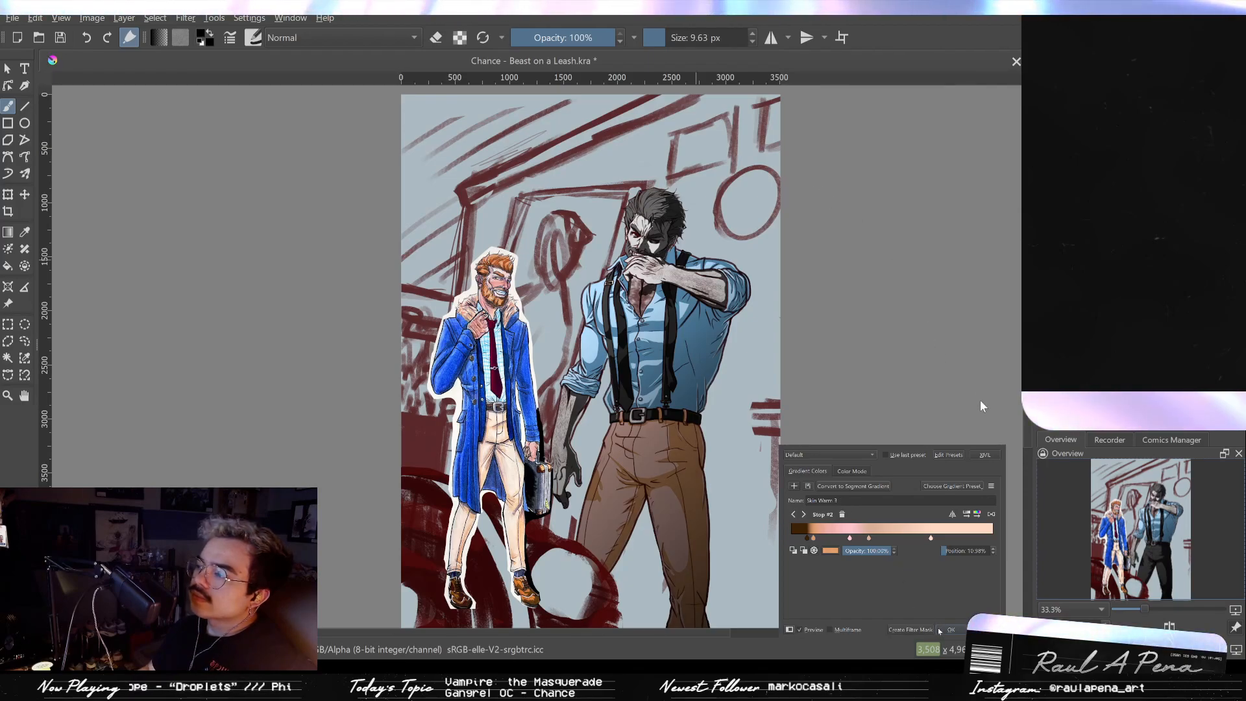
left_click(808, 537)
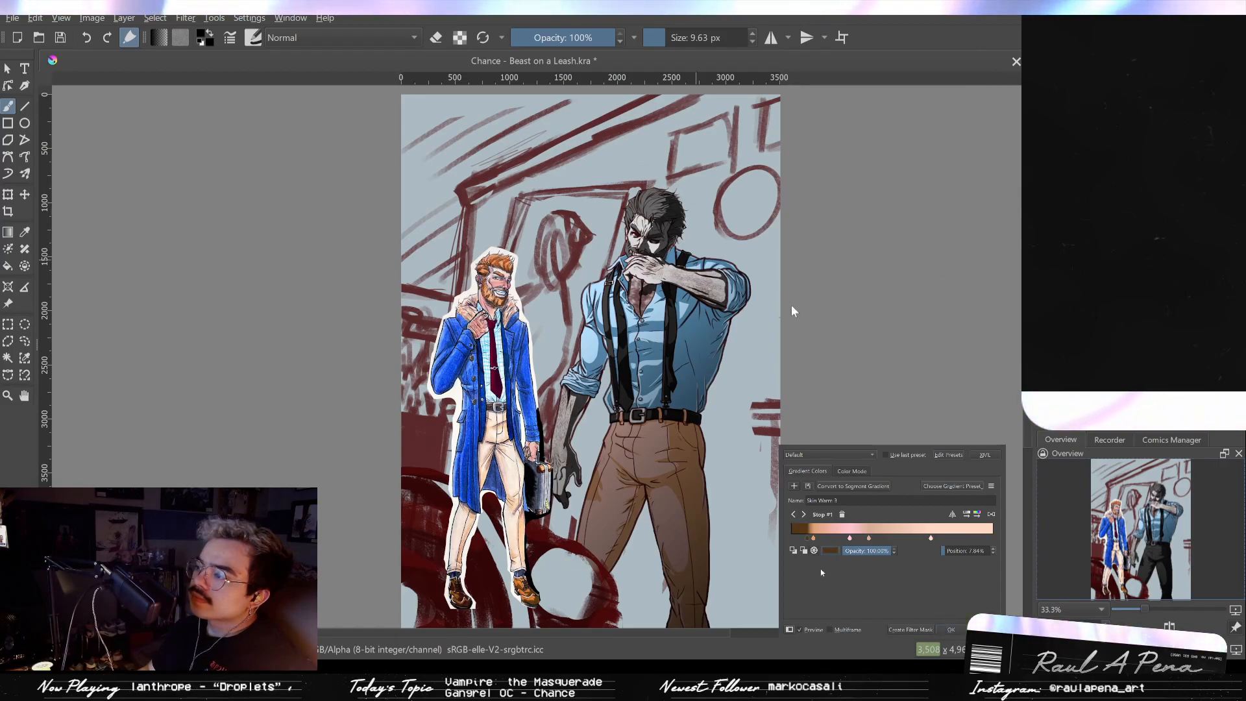
left_click_drag(813, 538, 857, 539)
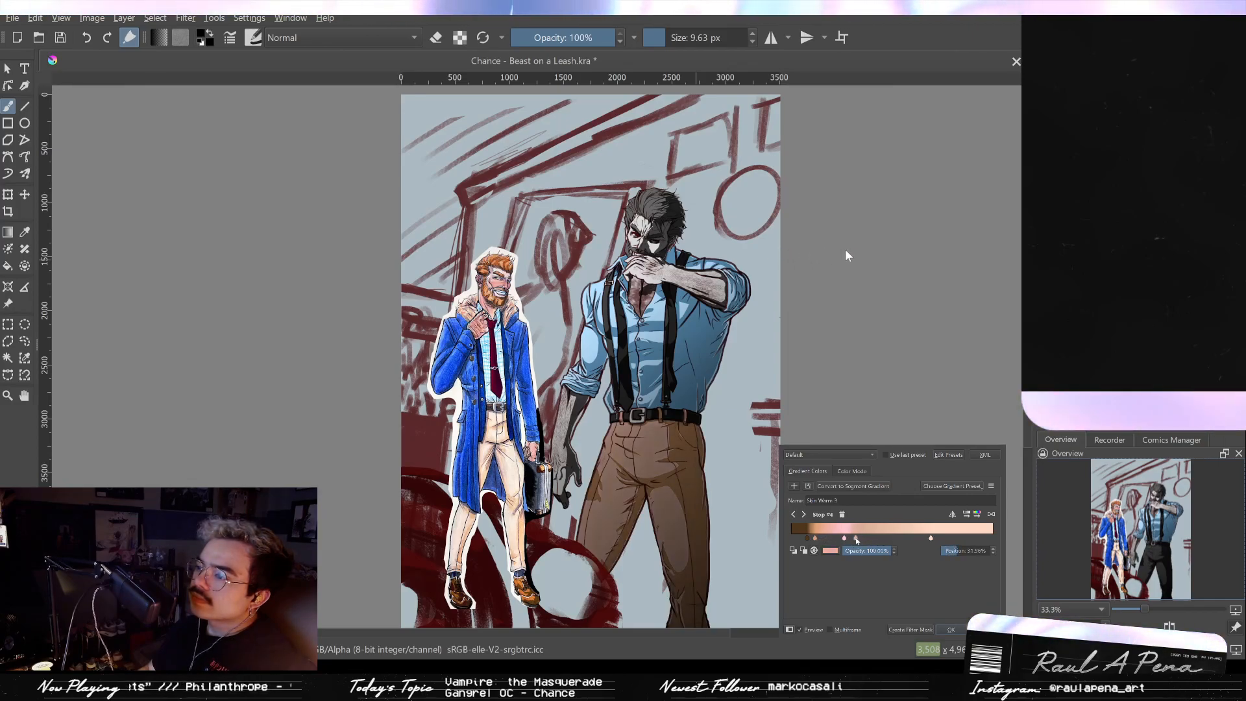
Step: Recolour the fourth gradient stop pale yellow-green and move it to about 41%
left_click(833, 550)
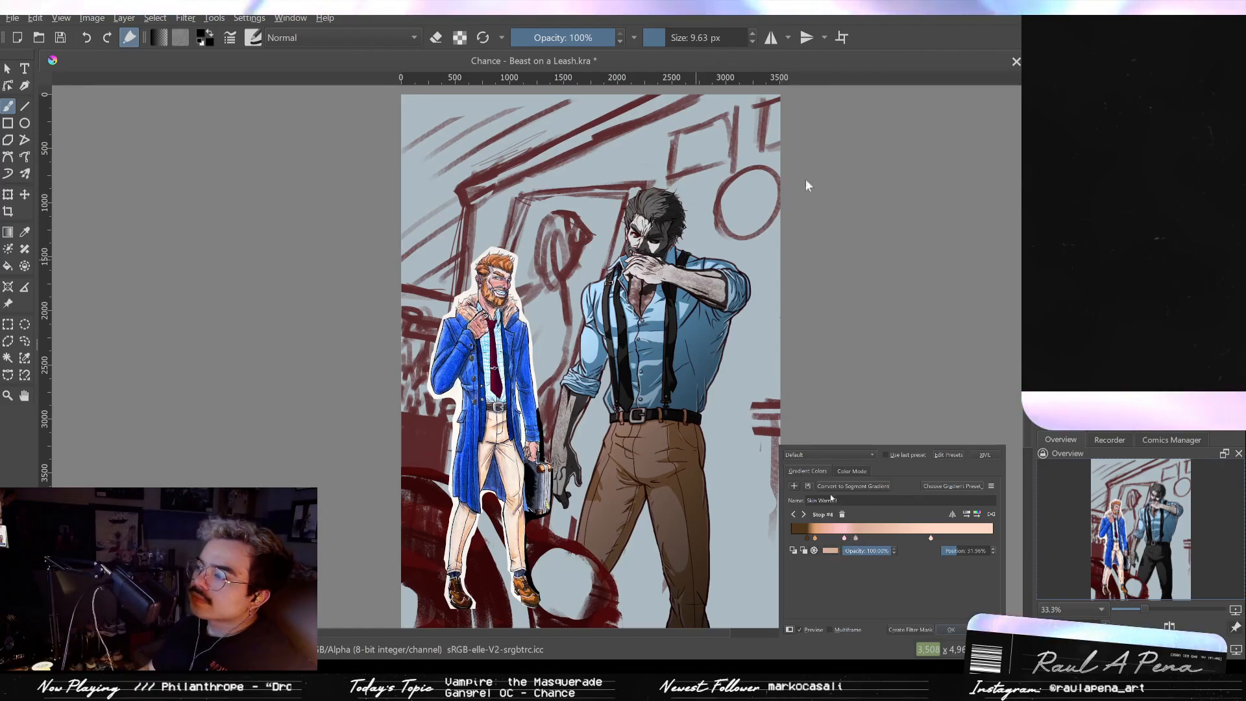
left_click(816, 463)
left_click(839, 504)
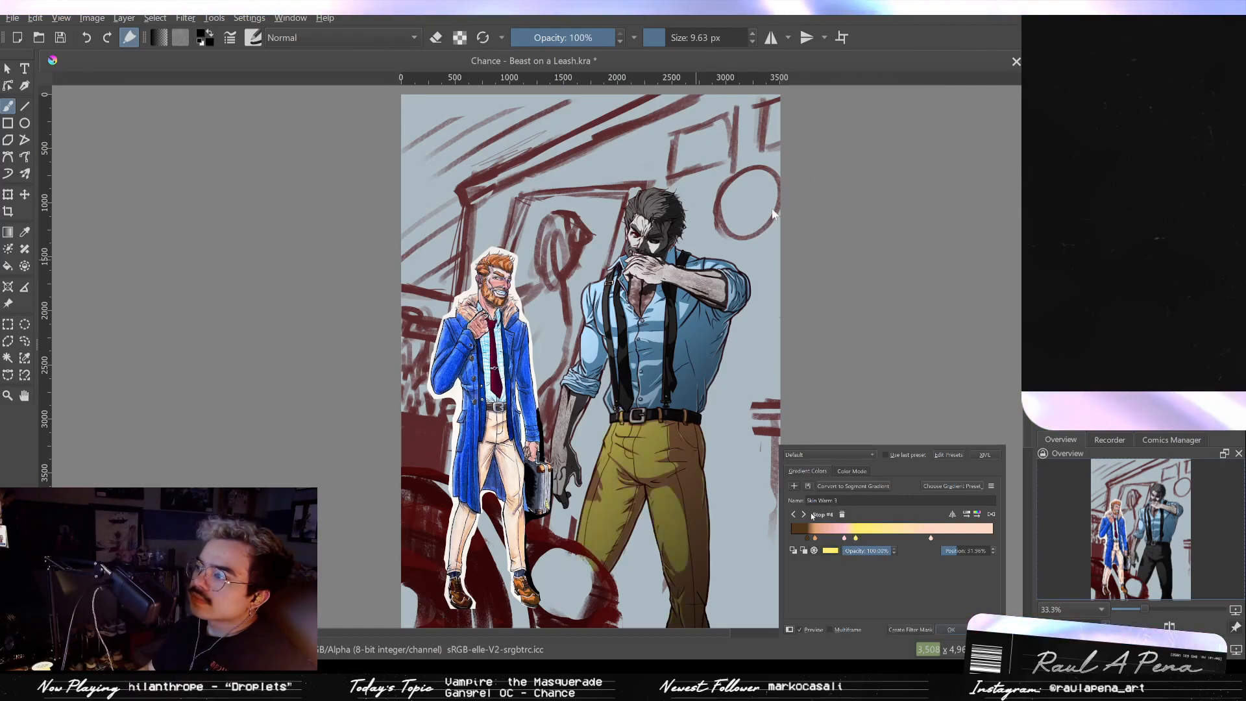
left_click(819, 514)
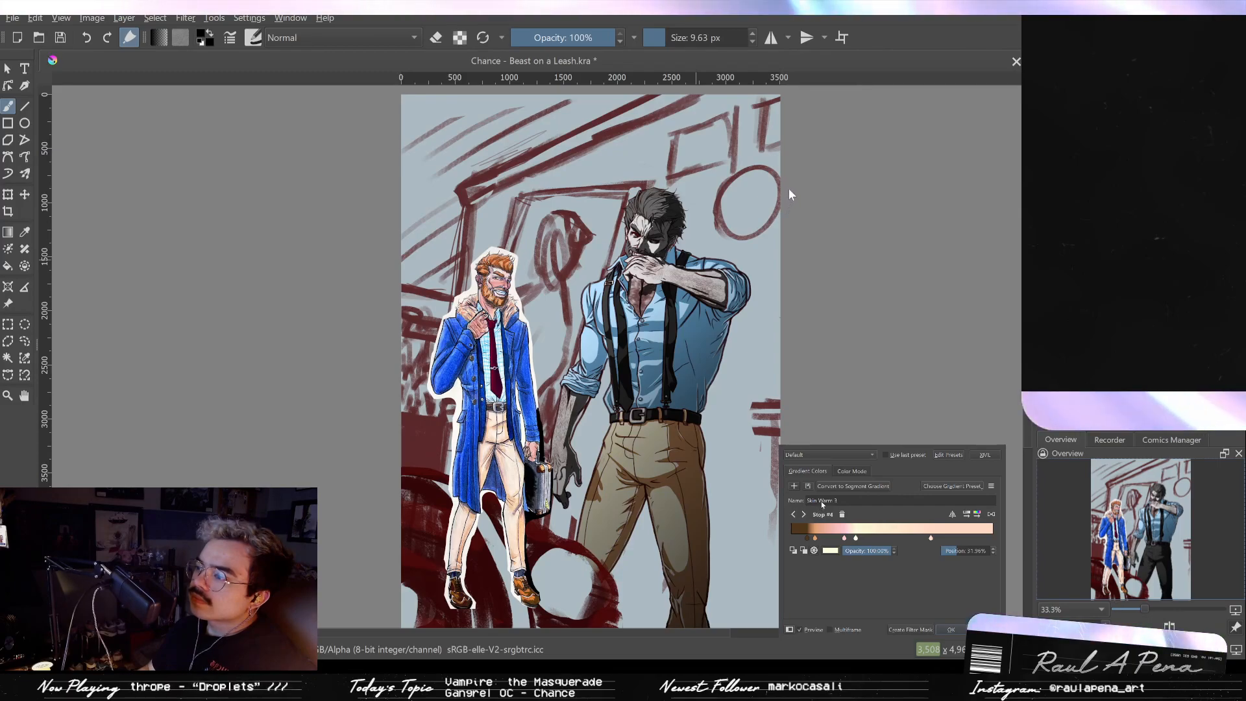
left_click(792, 188)
left_click(958, 389)
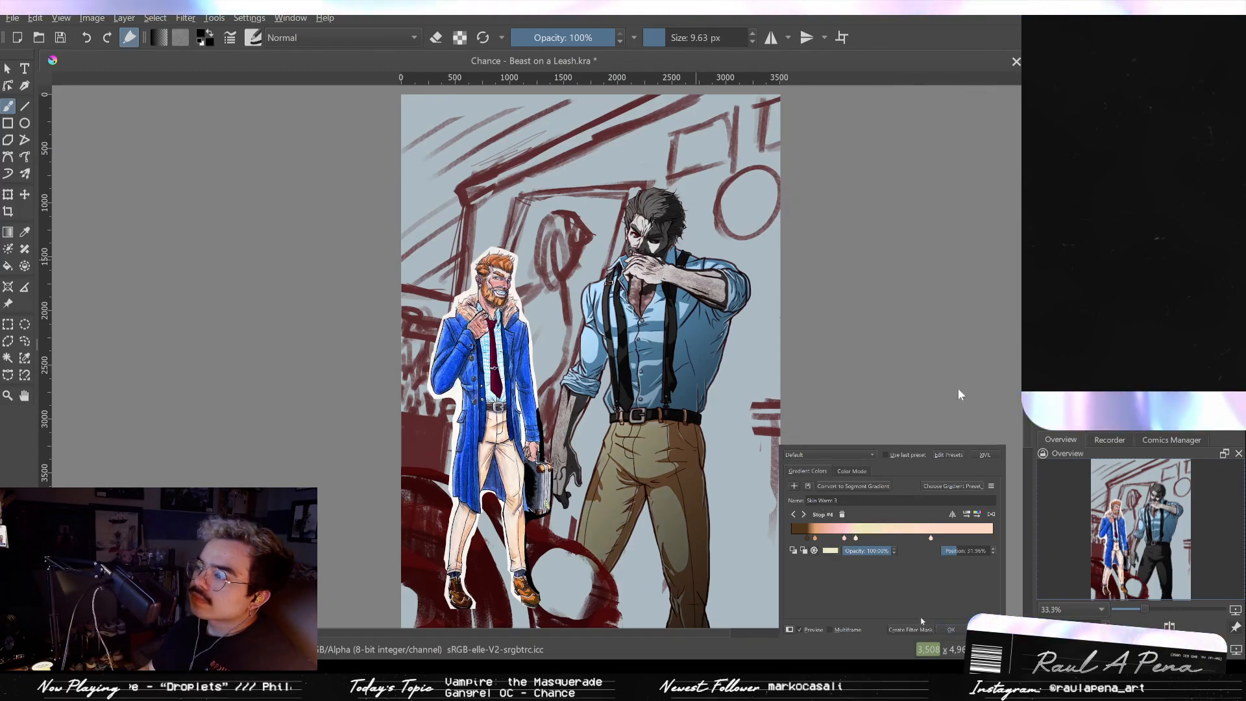
mouse_move(858, 538)
left_mouse_down()
mouse_move(892, 539)
mouse_move(876, 538)
left_mouse_up()
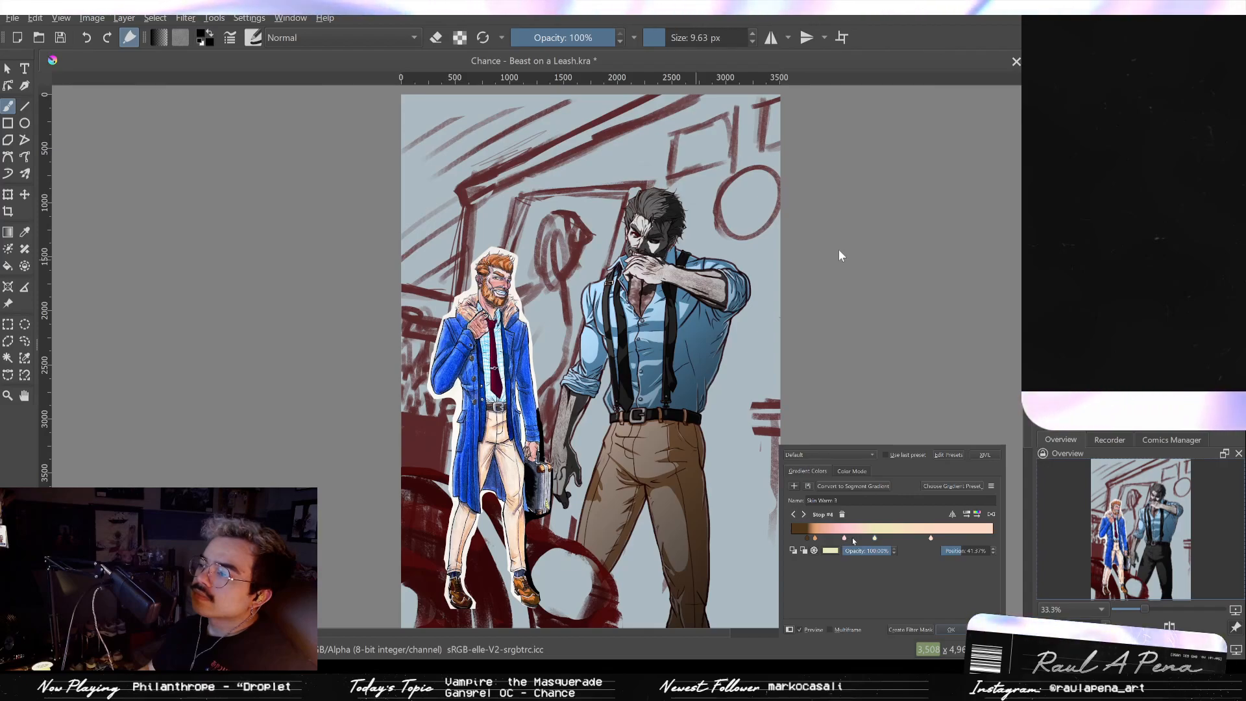
Step: Fine-tune the third gradient stop to about 30% and the second to about 11%, and apply the gradient map to the trousers
left_click_drag(843, 538, 837, 538)
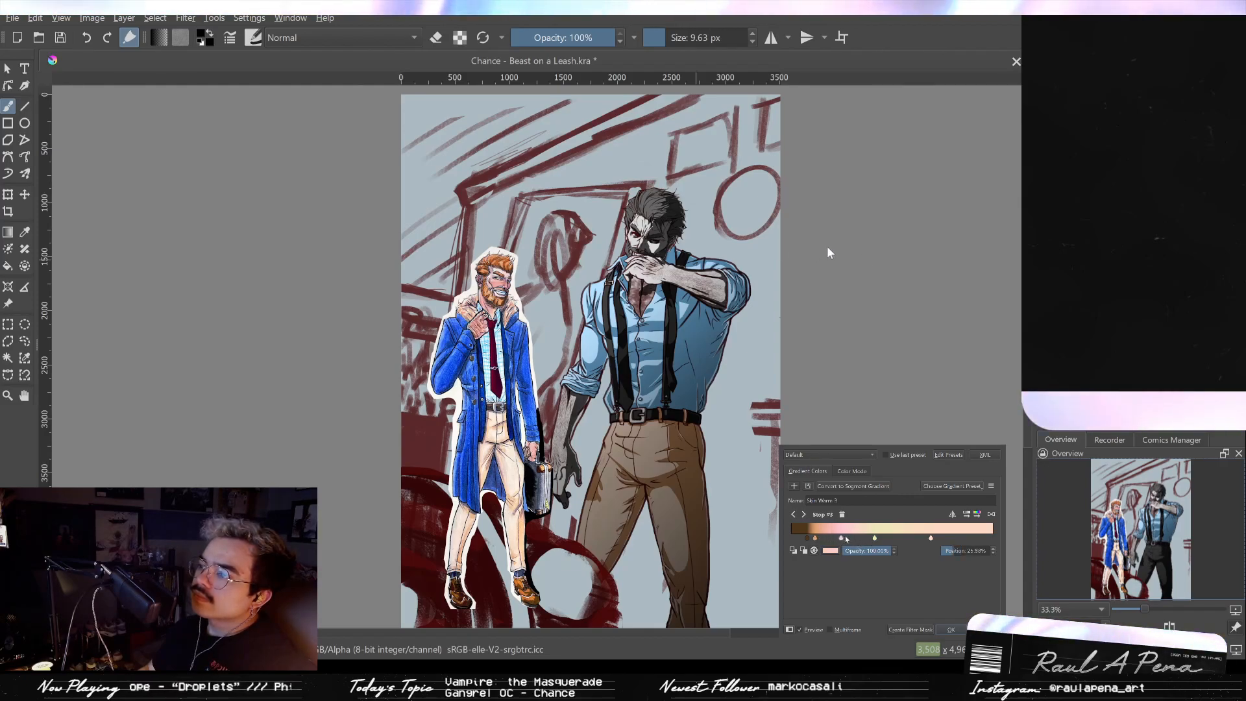
left_click_drag(846, 538, 846, 538)
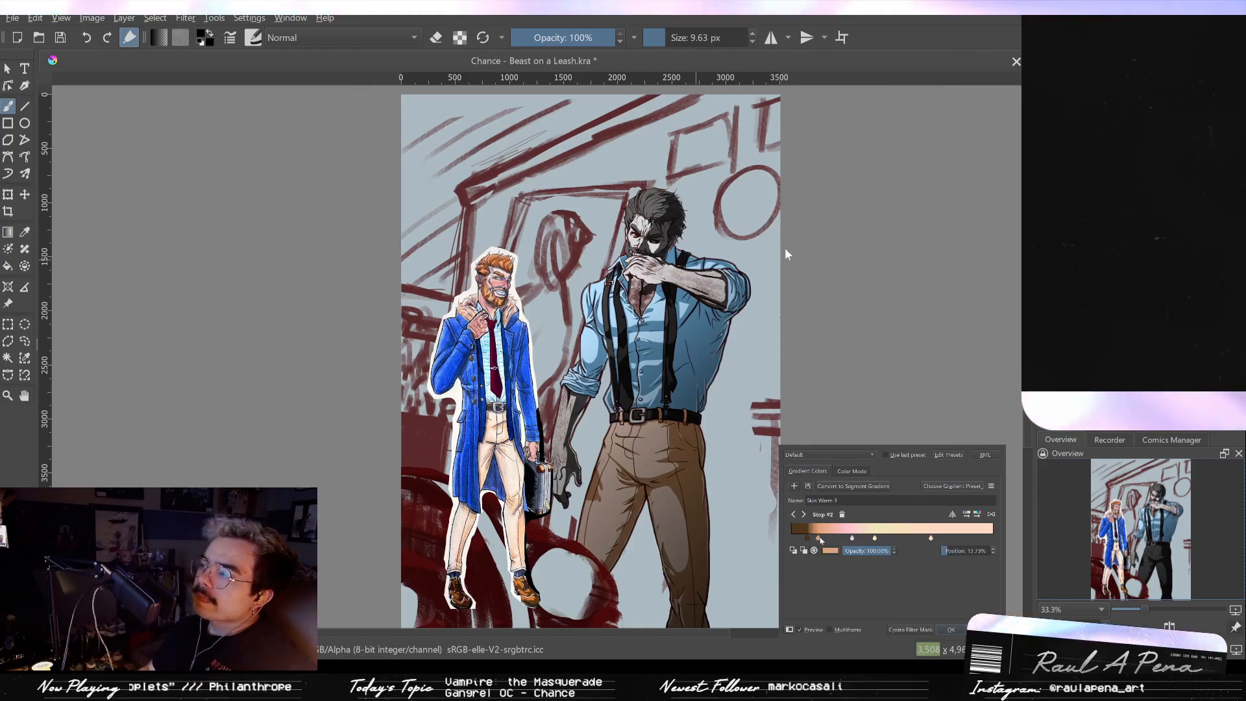
left_click_drag(815, 538, 826, 539)
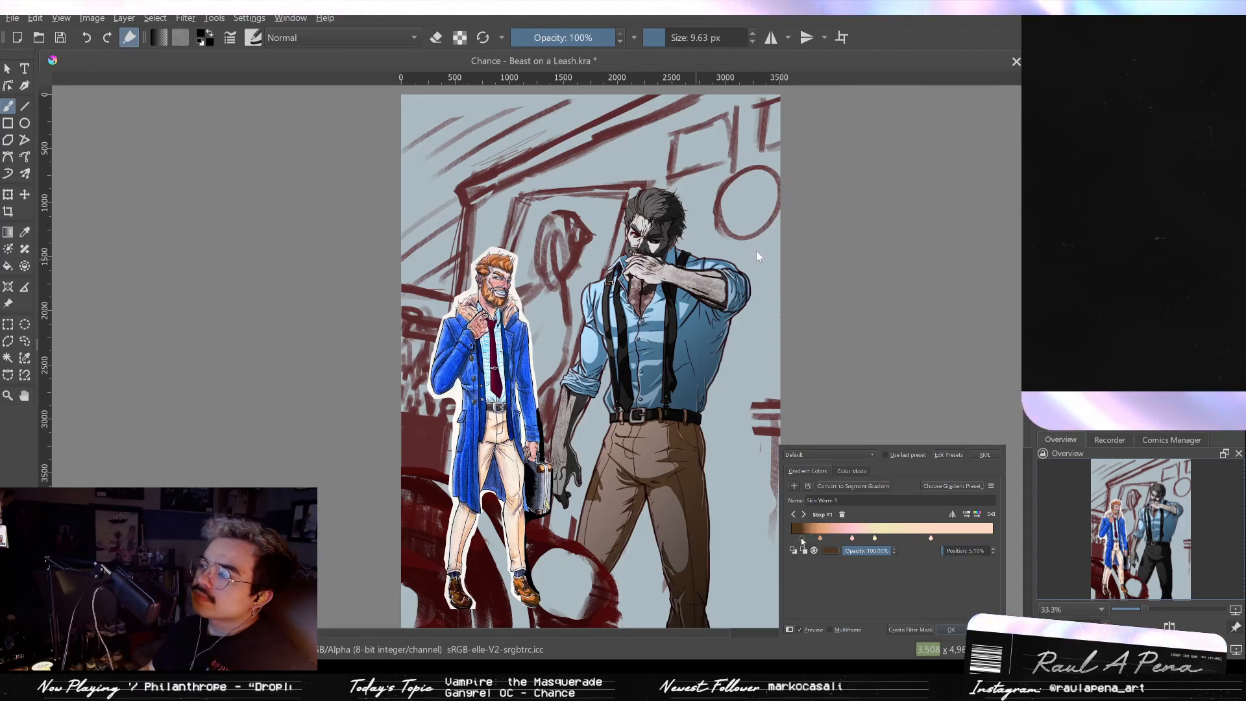
left_click_drag(819, 539, 815, 539)
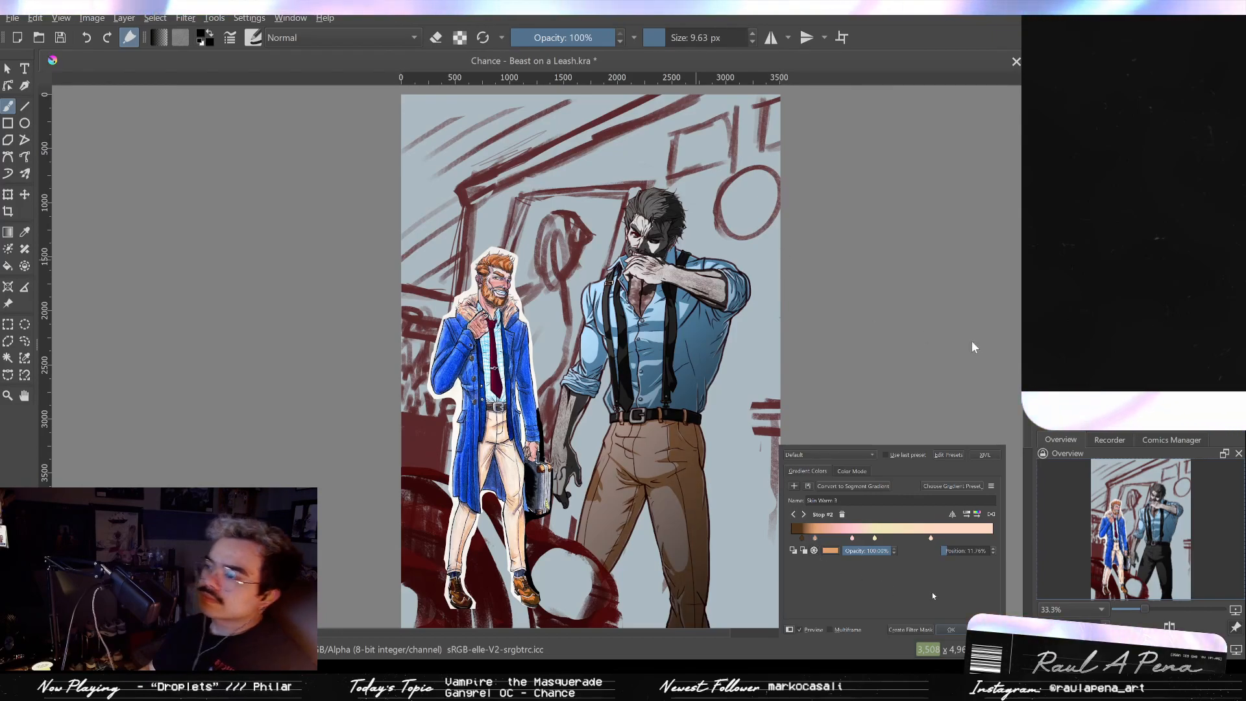
left_click(951, 629)
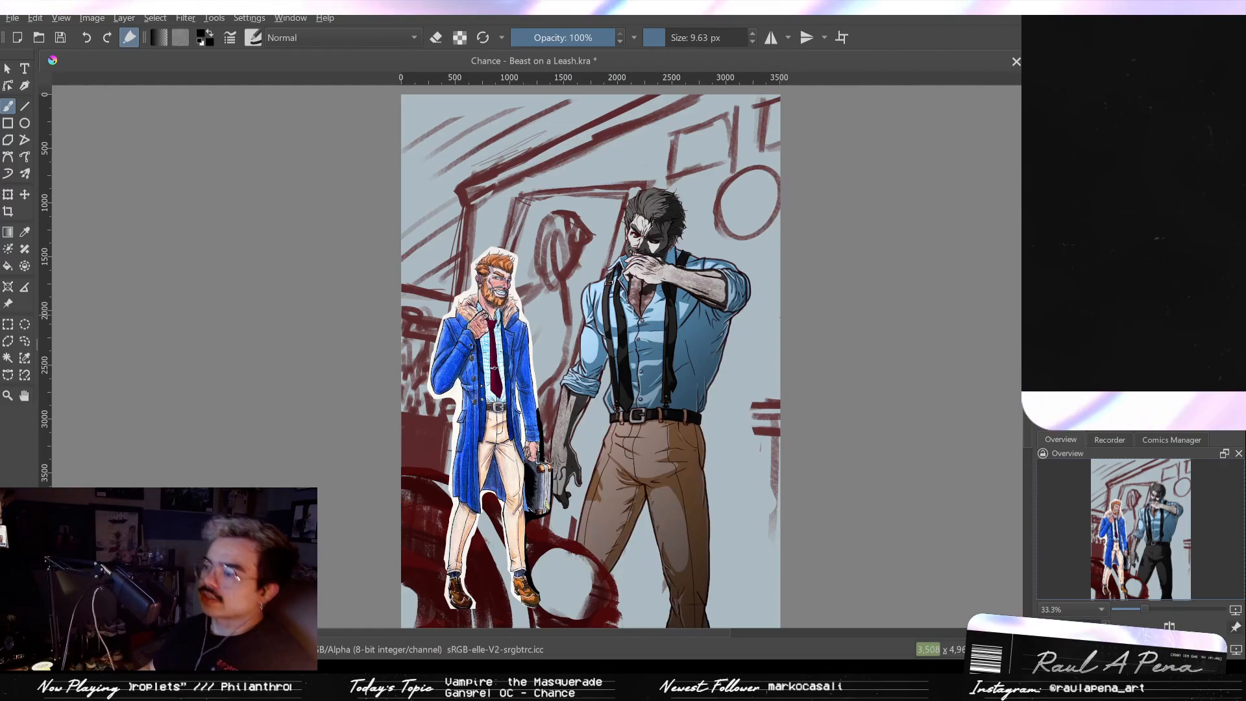
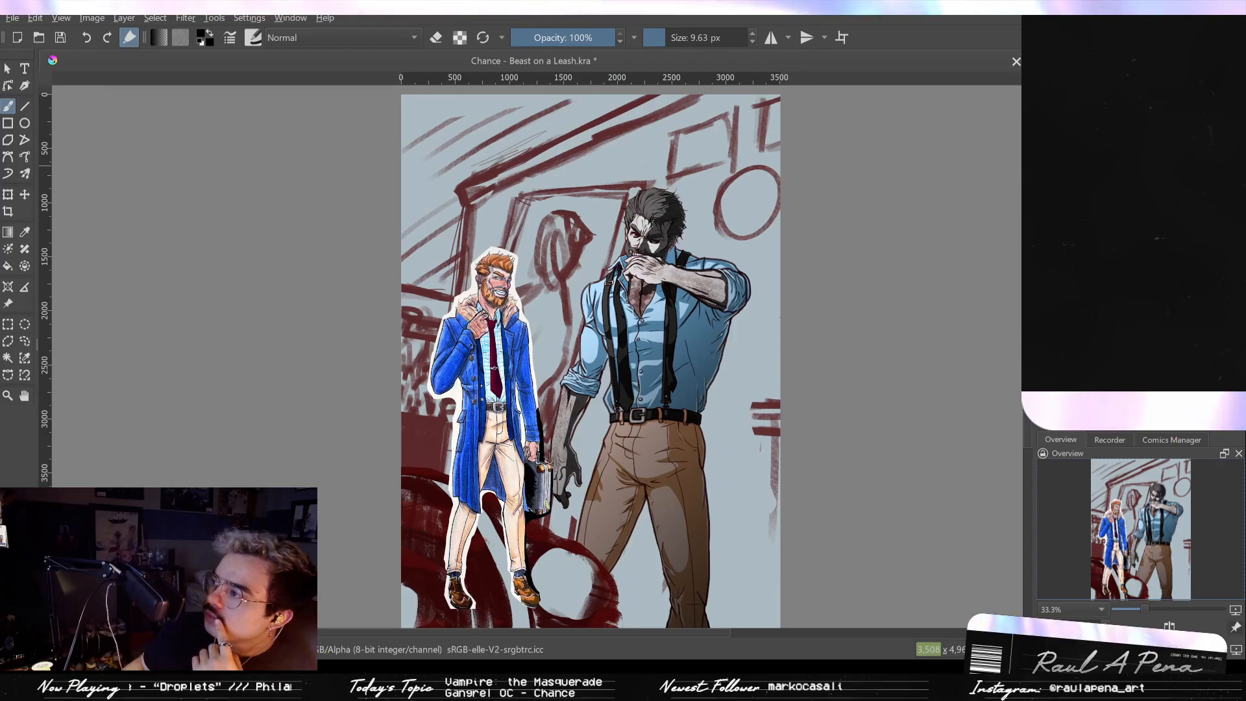
Step: Undo and redo through the trousers' colour versions to compare them, and keep the tan-brown one
key("ctrl+z")
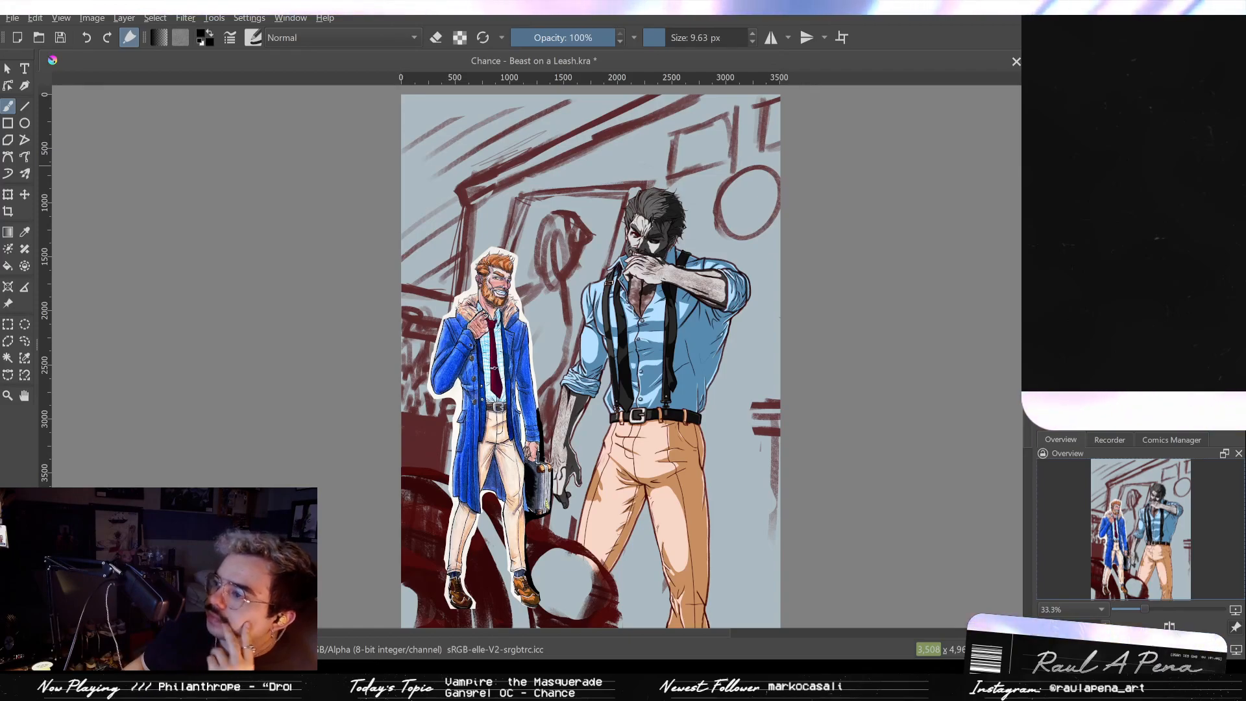
key("ctrl+shift+z")
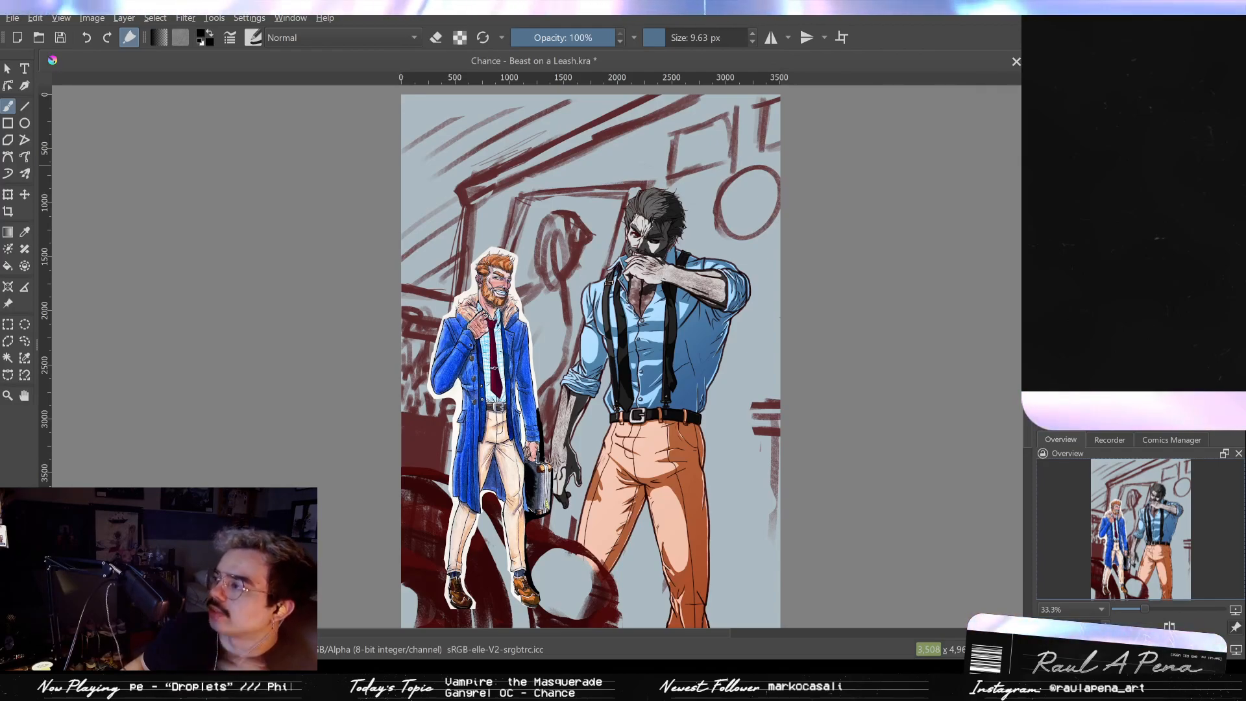
key("ctrl+z")
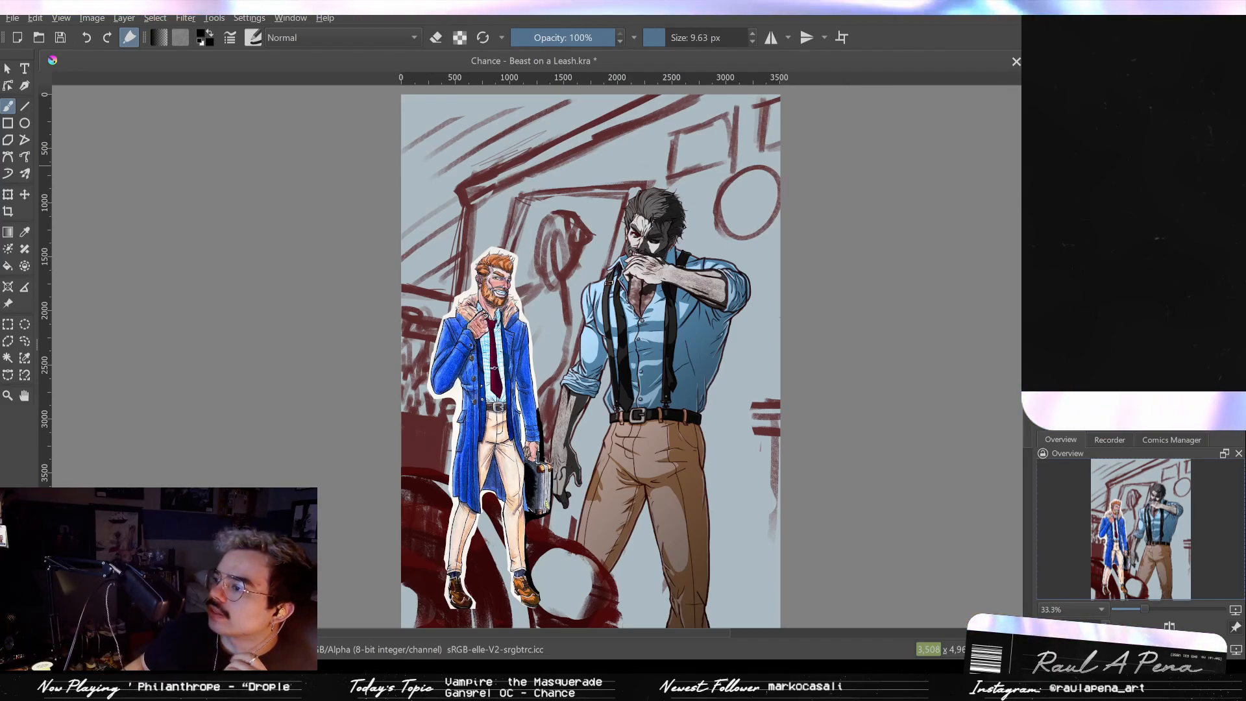
key("ctrl+z")
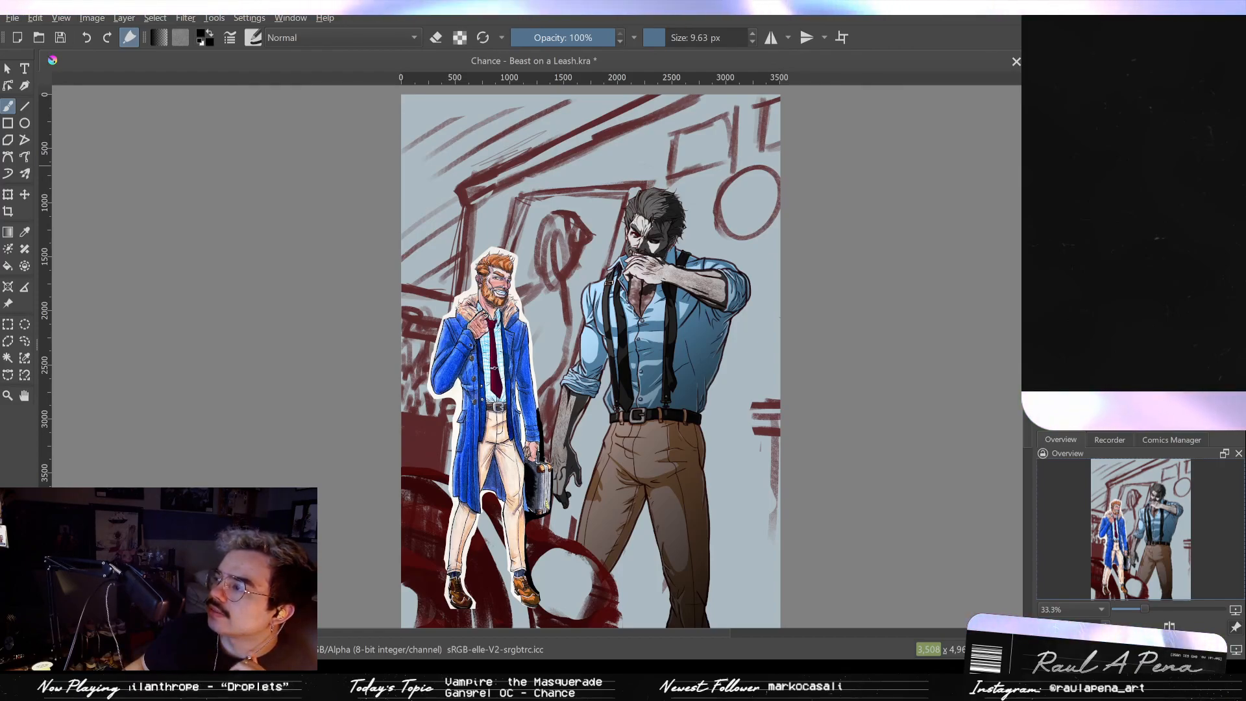
key("ctrl+z")
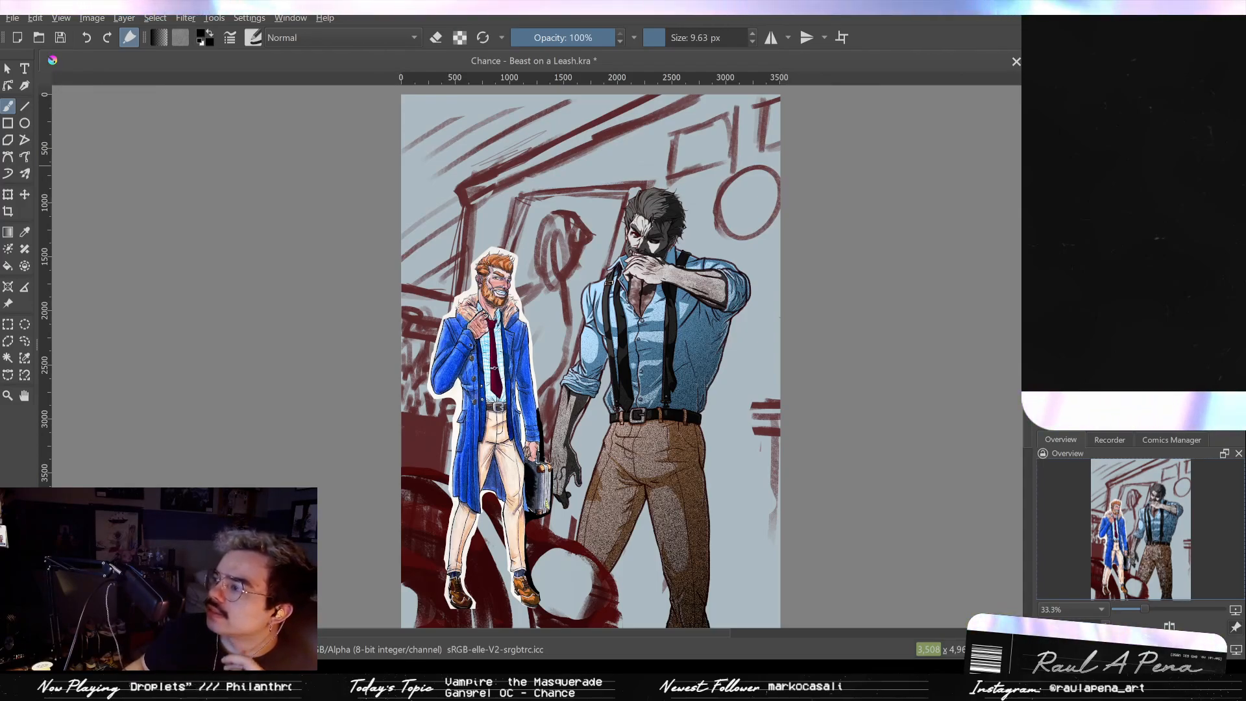
key("ctrl+z")
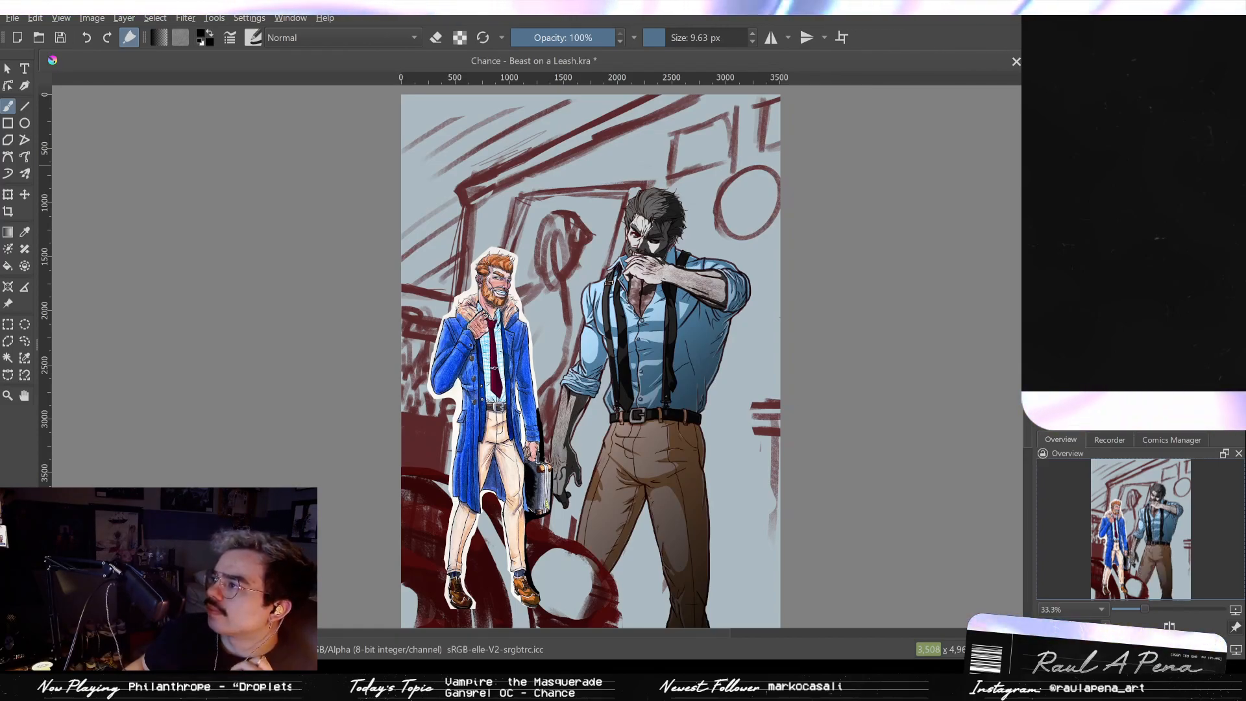
key("ctrl+z")
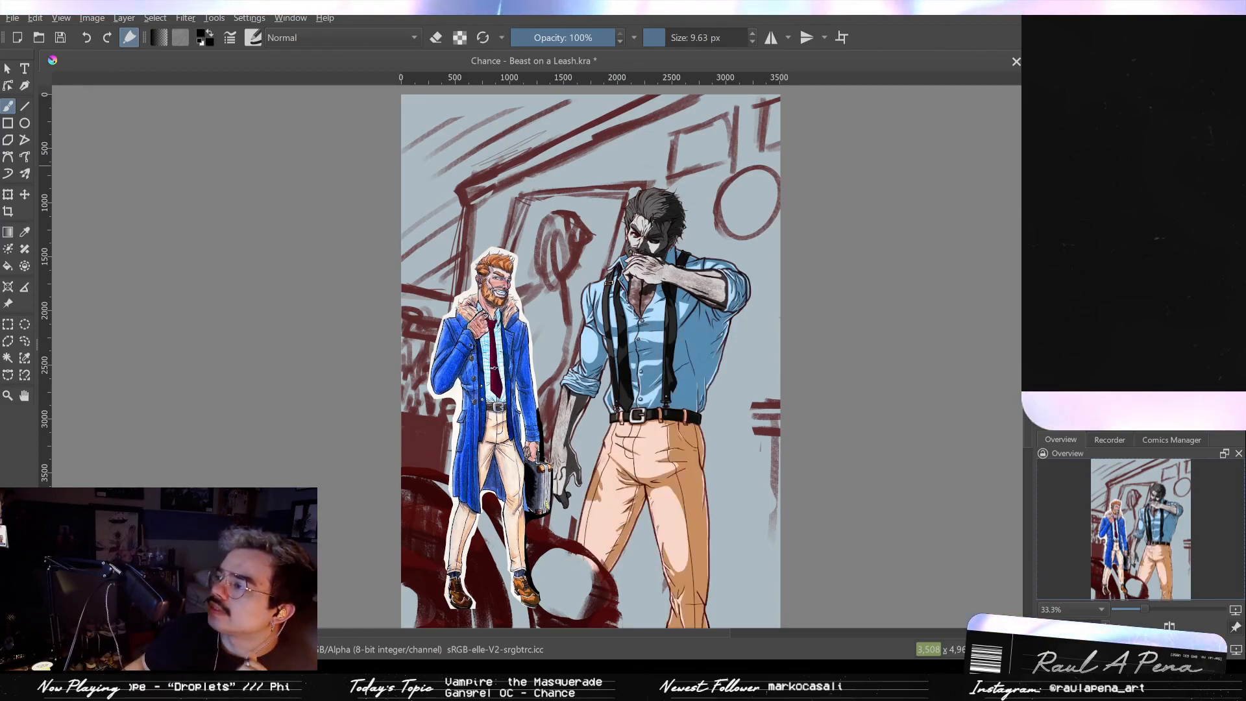
key("ctrl+shift+z")
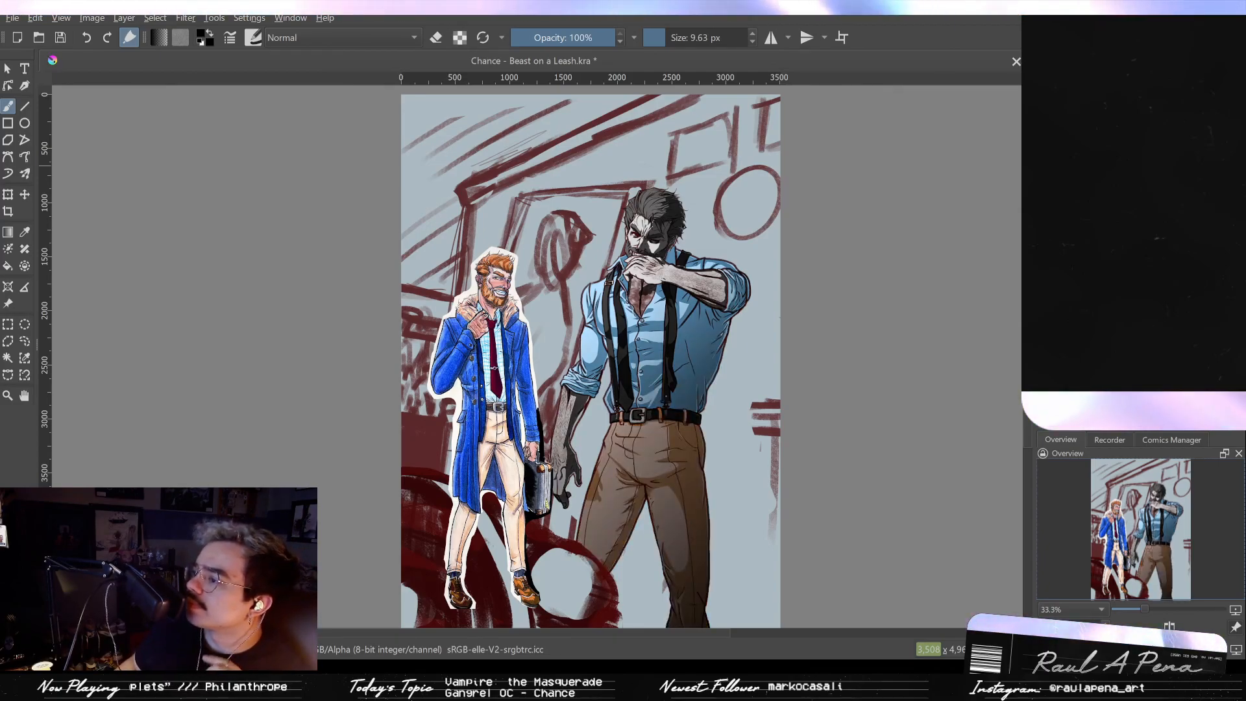
key("ctrl+z")
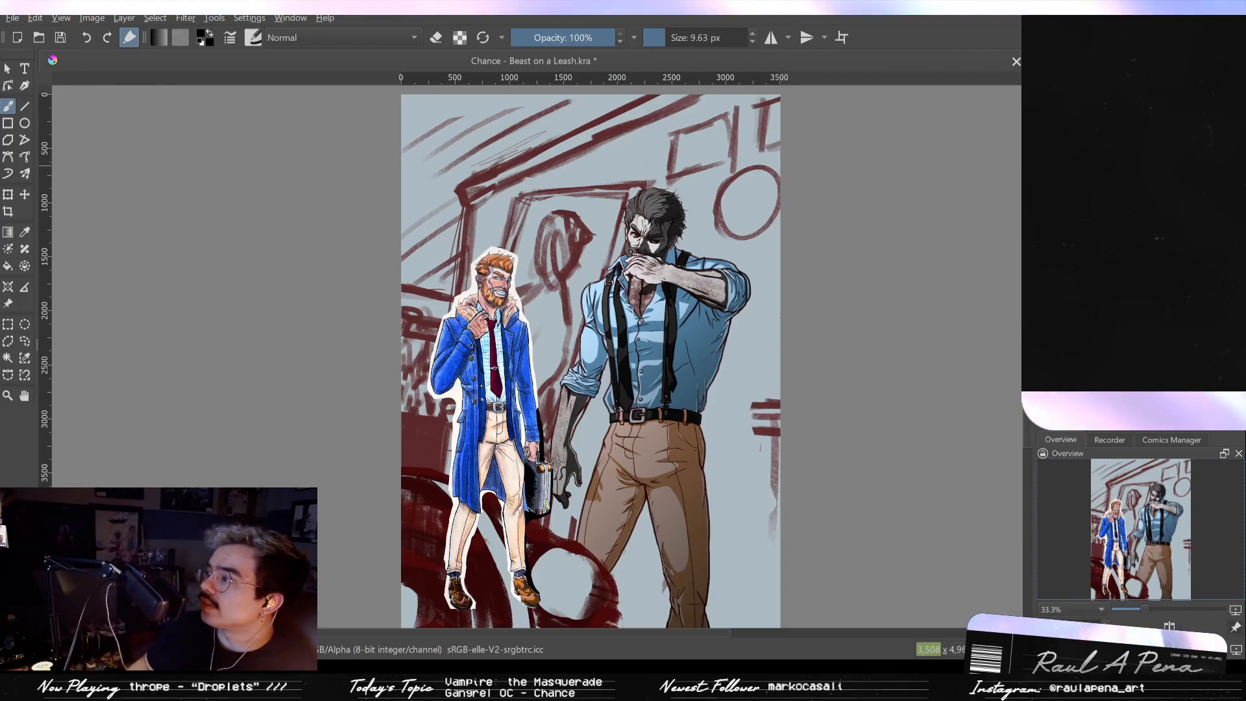
Step: Apply a gradient map with the Skin Warm 4 preset to the Flesh Merged layer
double_click(185, 9)
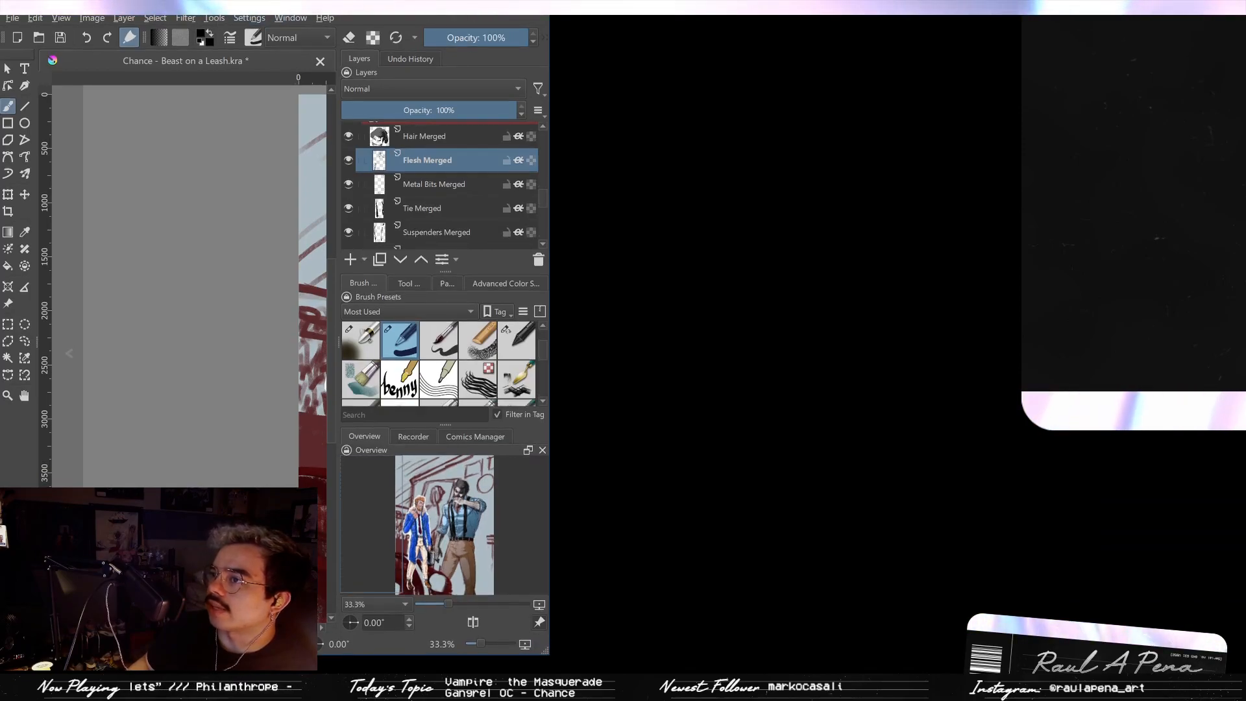
left_click(506, 10)
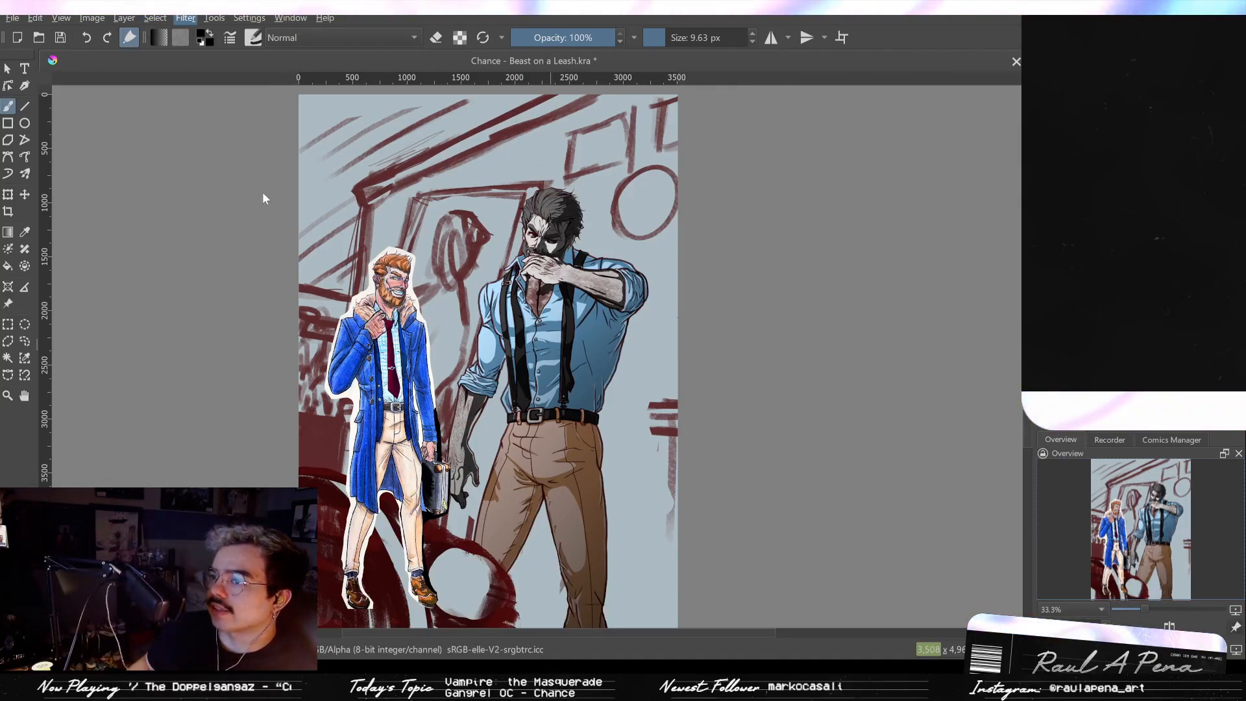
left_click(437, 197)
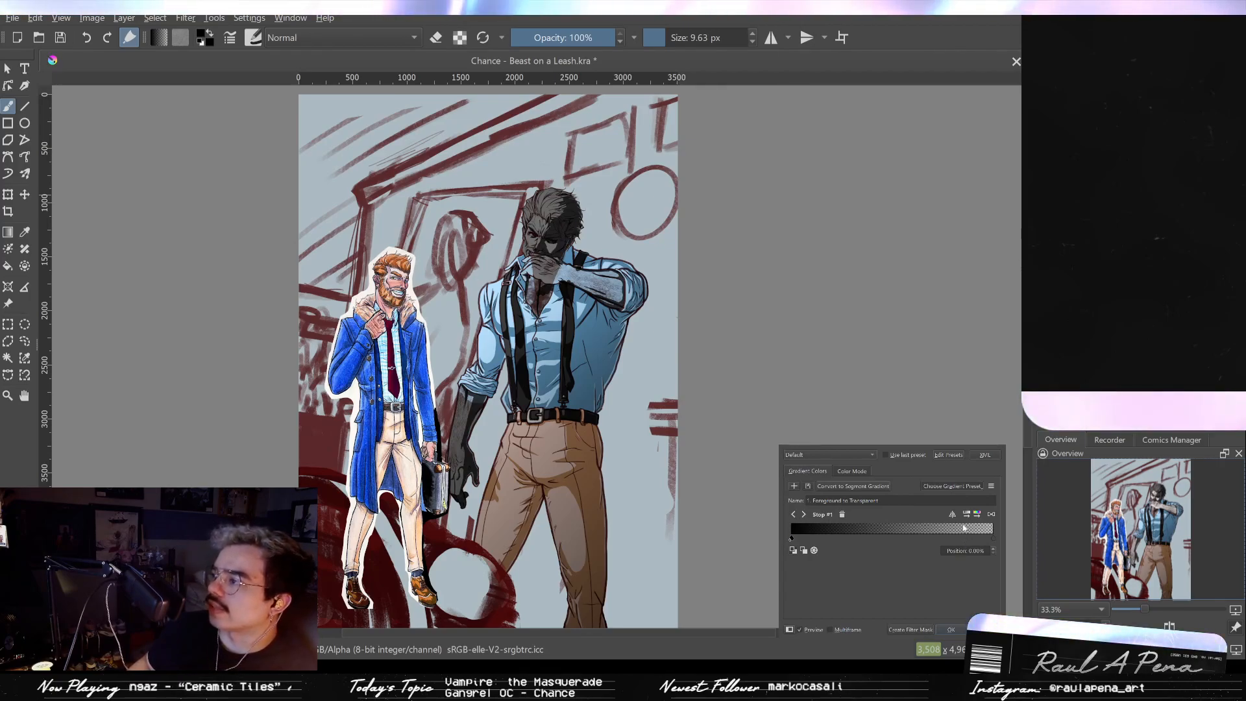
left_click(1017, 233)
left_click(1013, 239)
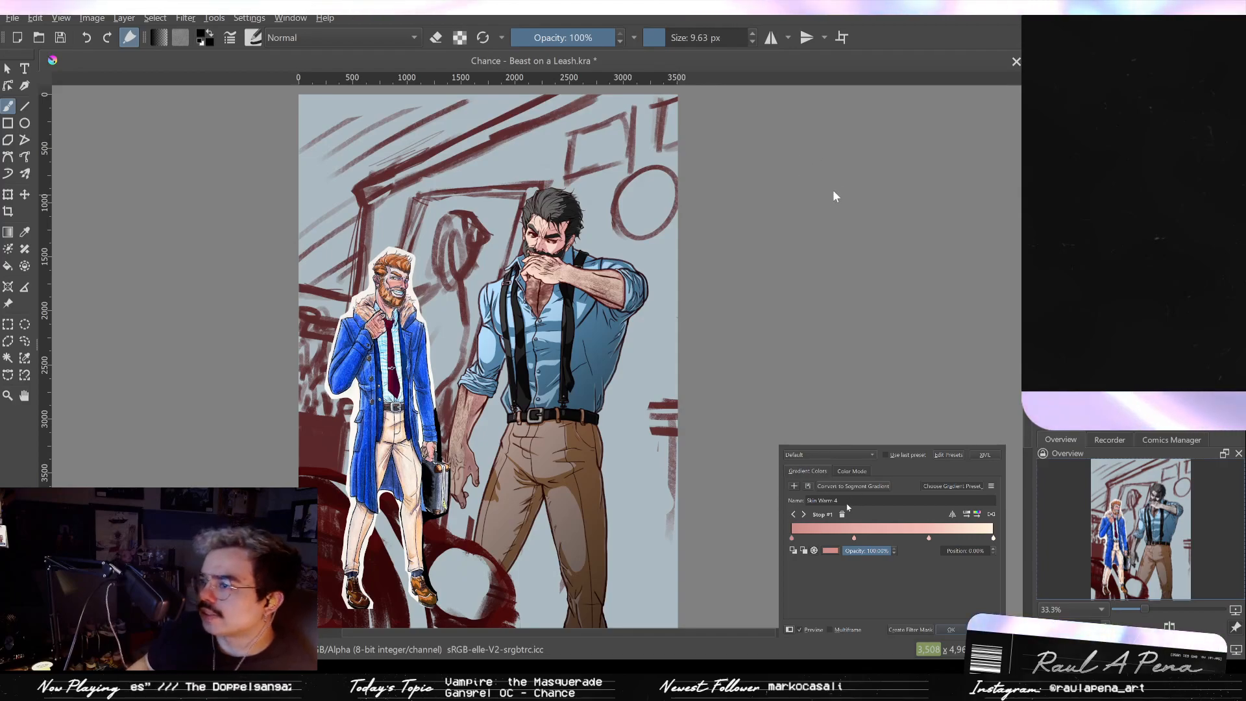
left_click(960, 396)
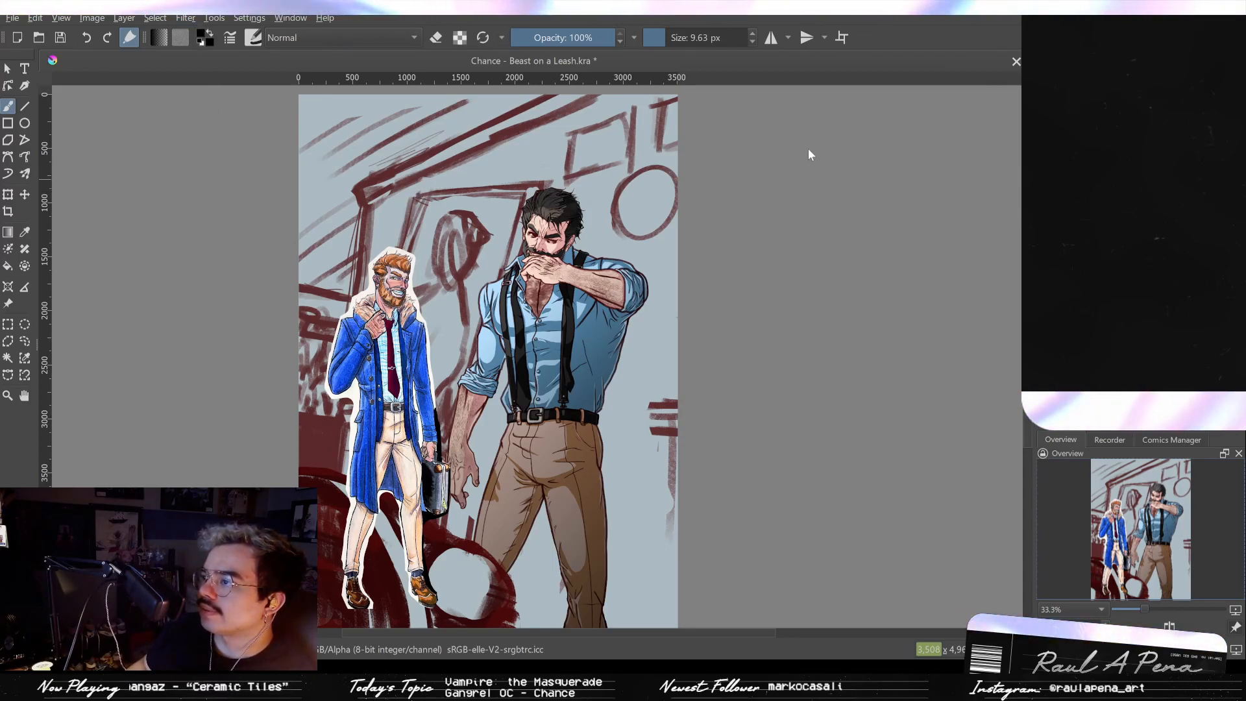
Step: Preview gradient map presets on the hair, including the GPS fire and nature greens, Holographic, Night Green, Skin Warm and warm lilac gradients
key("ctrl+shift+f")
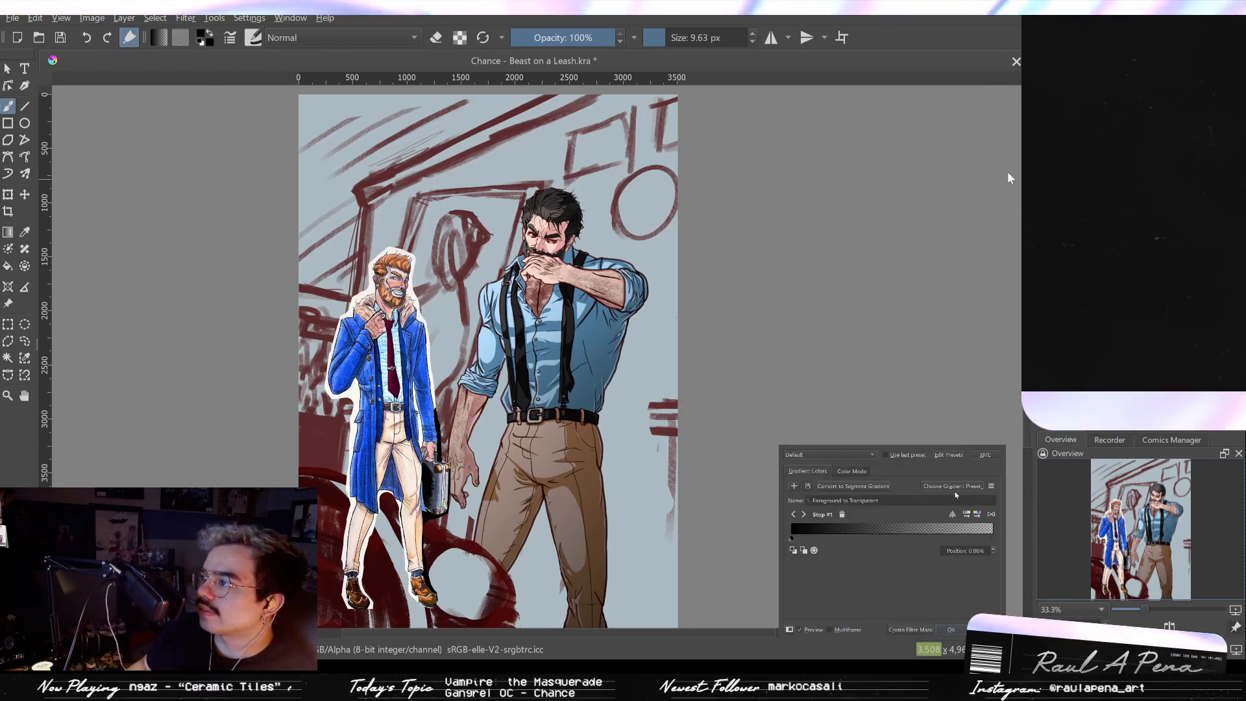
left_click(999, 258)
left_click(1005, 295)
left_click(1004, 232)
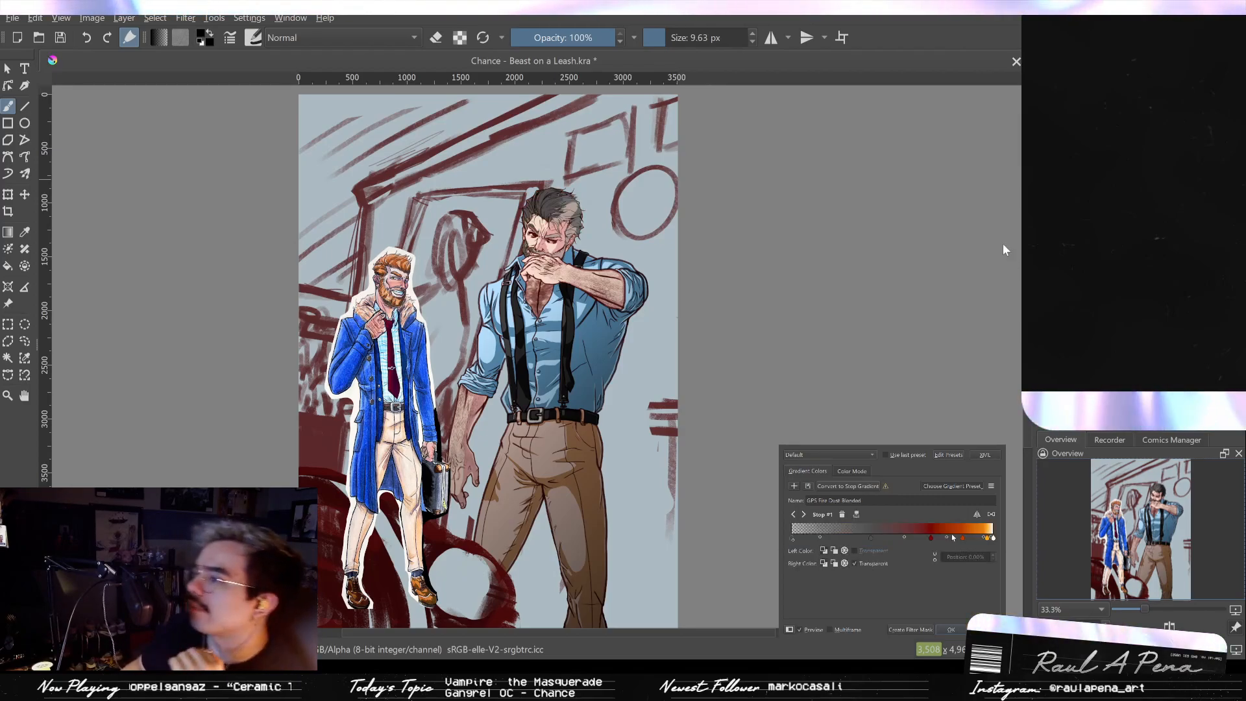
key("Down")
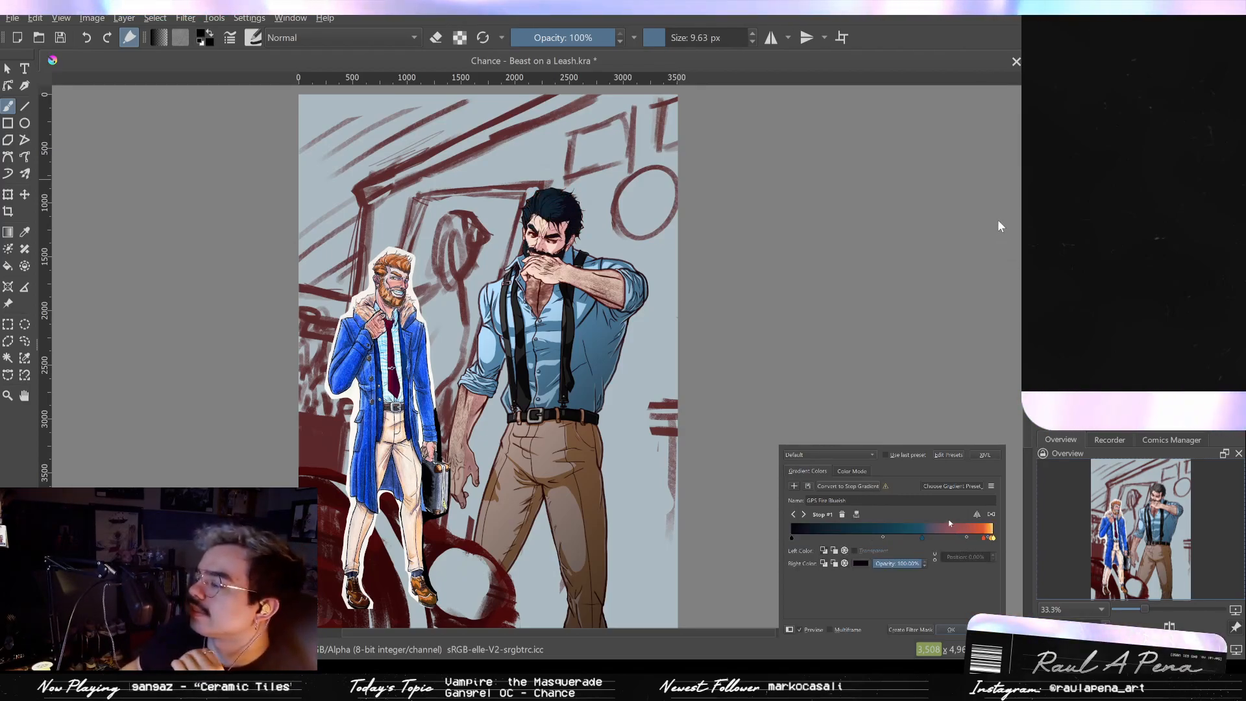
key("Down")
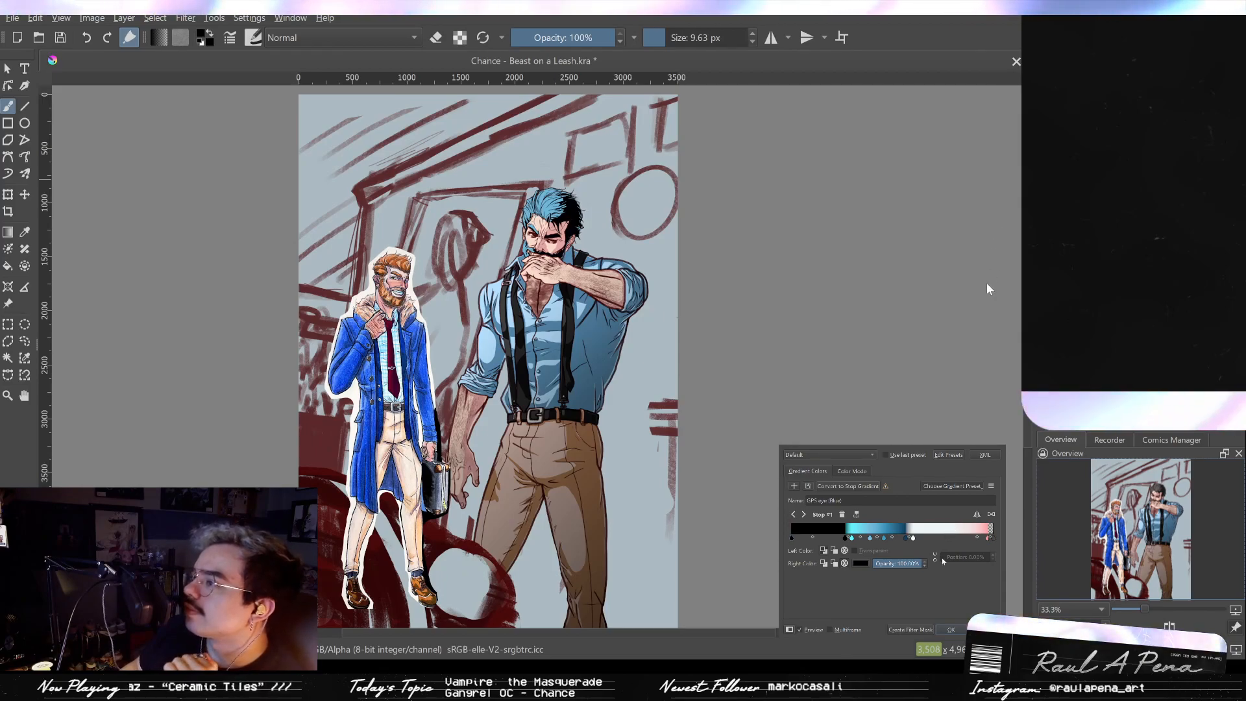
key("Down")
key("Down")
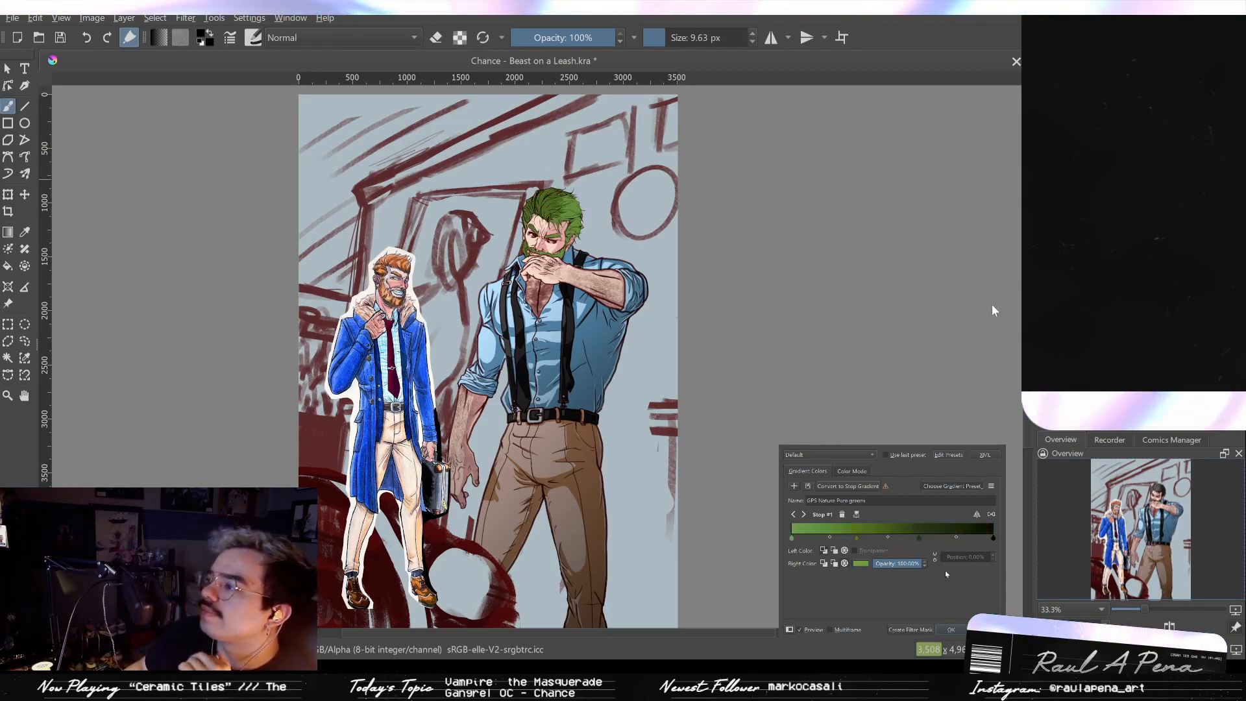
key("Down")
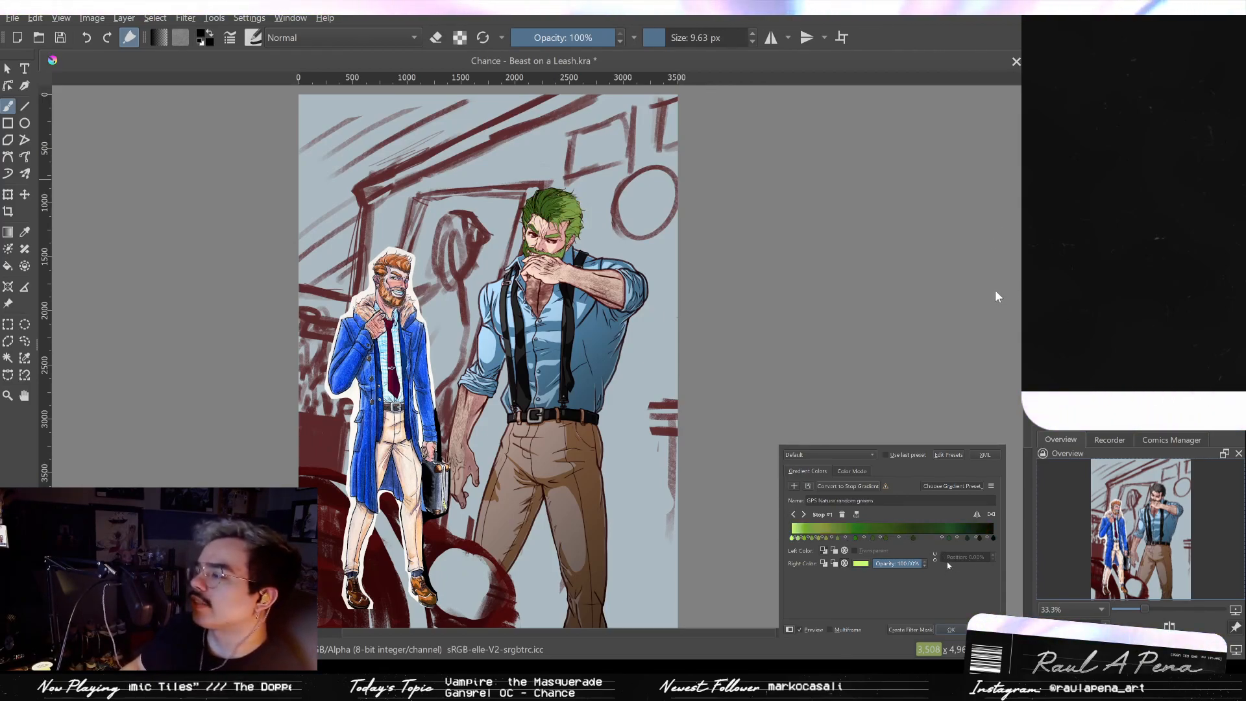
key("Down")
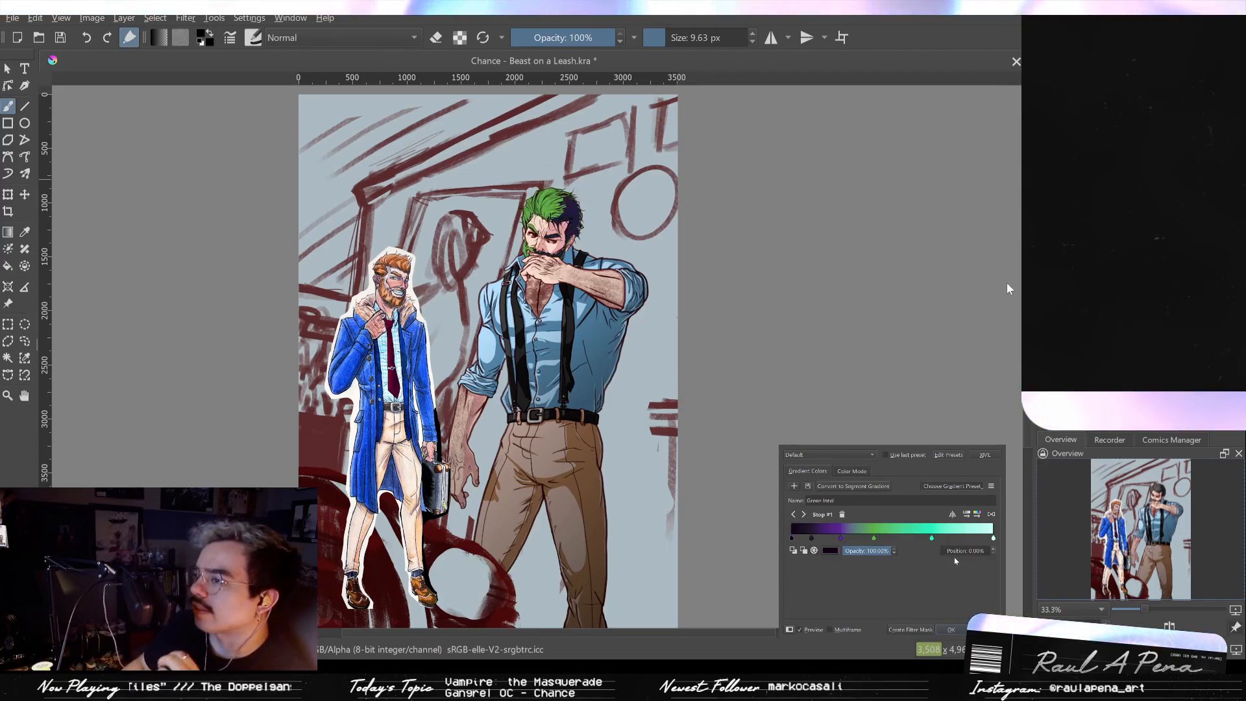
key("Down")
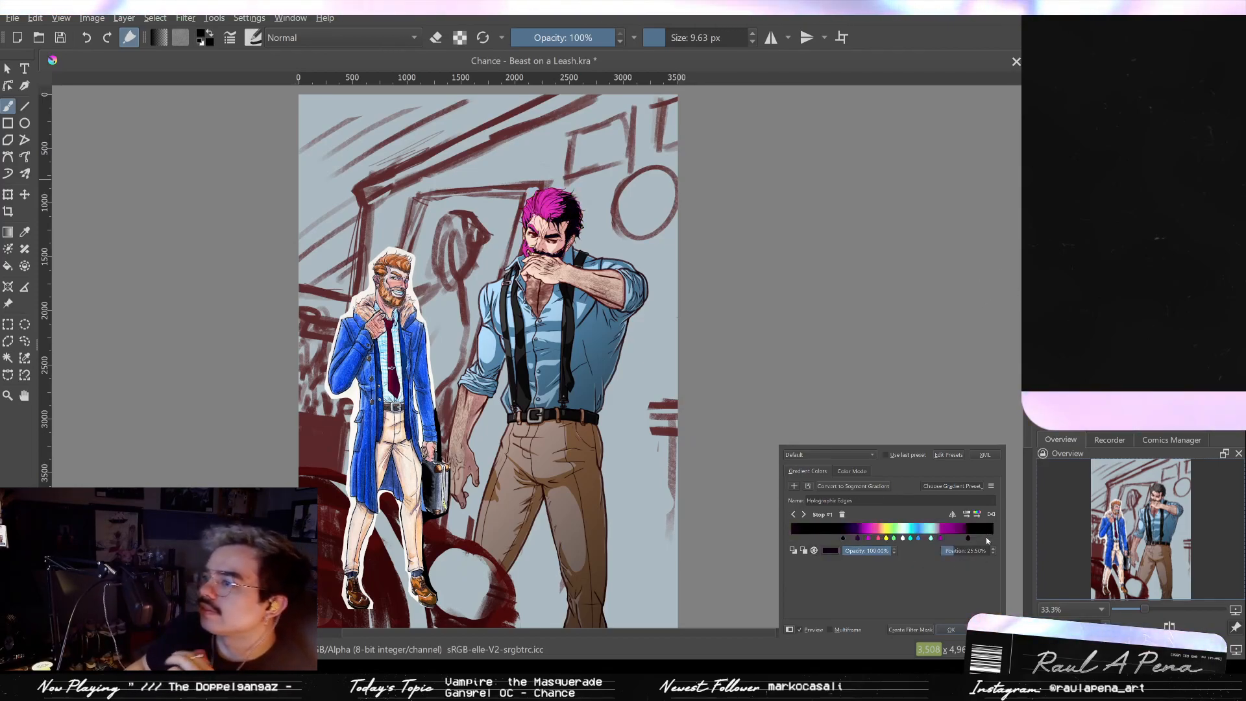
key("Down")
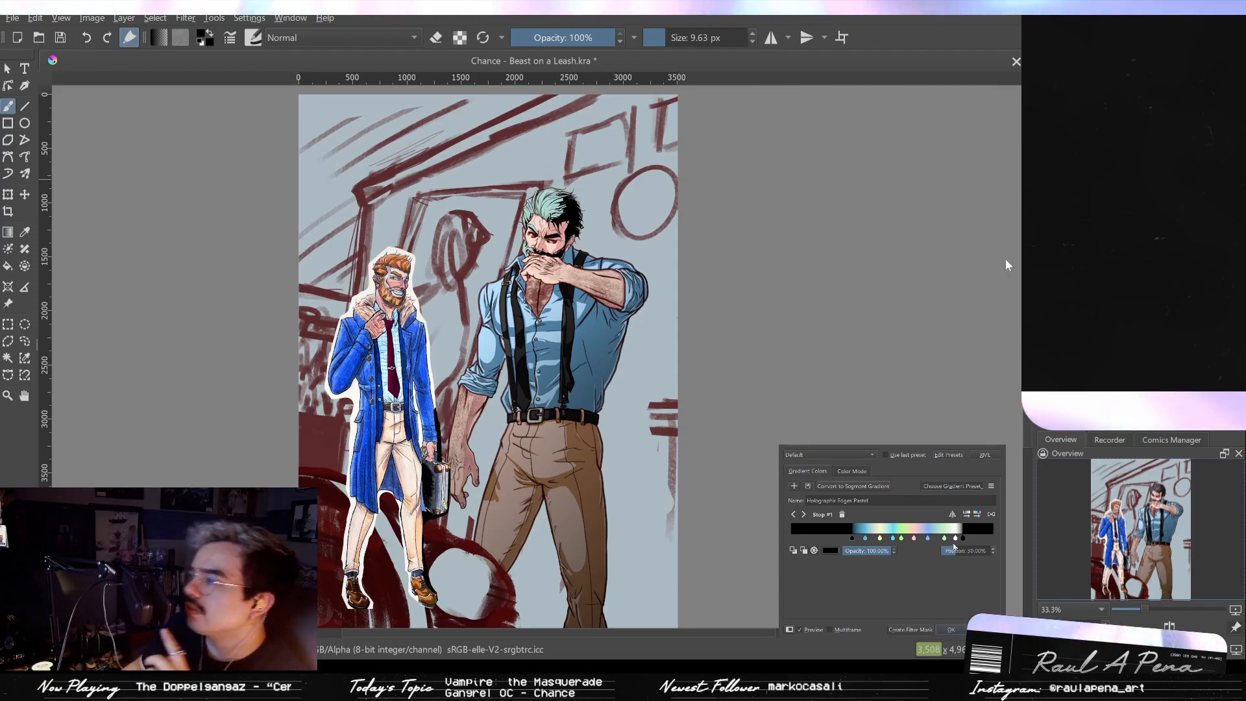
key("Down")
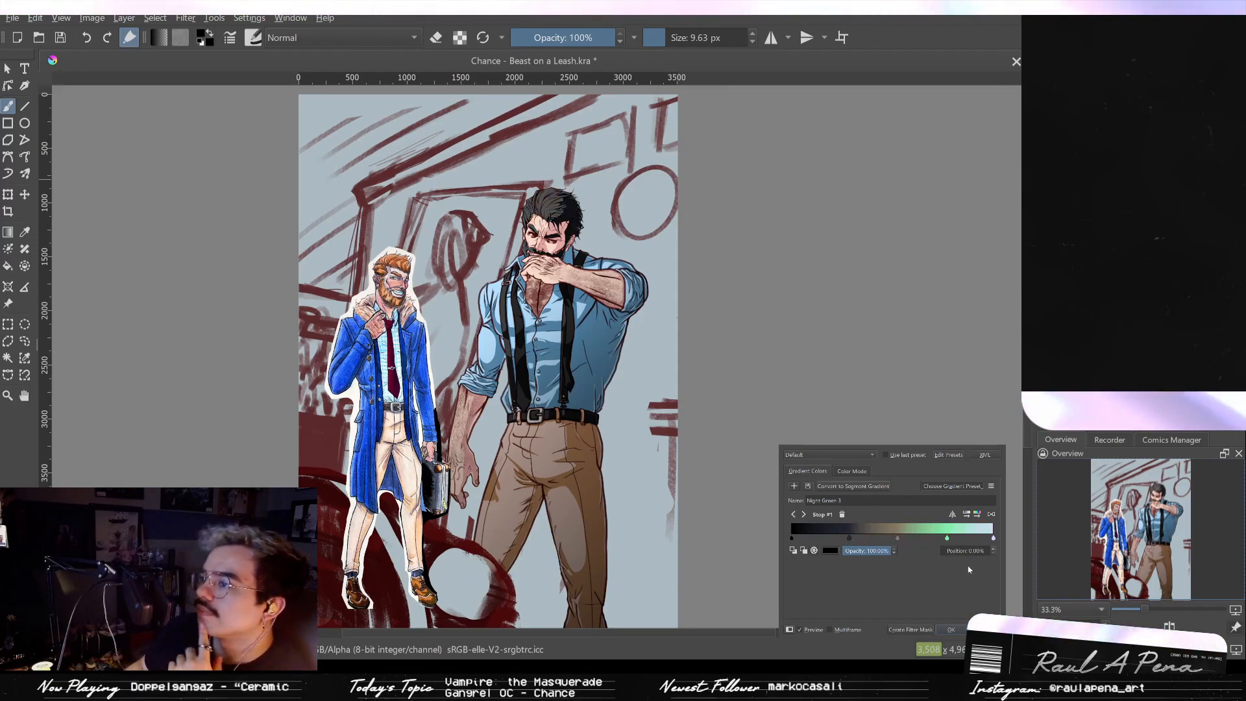
key("Down")
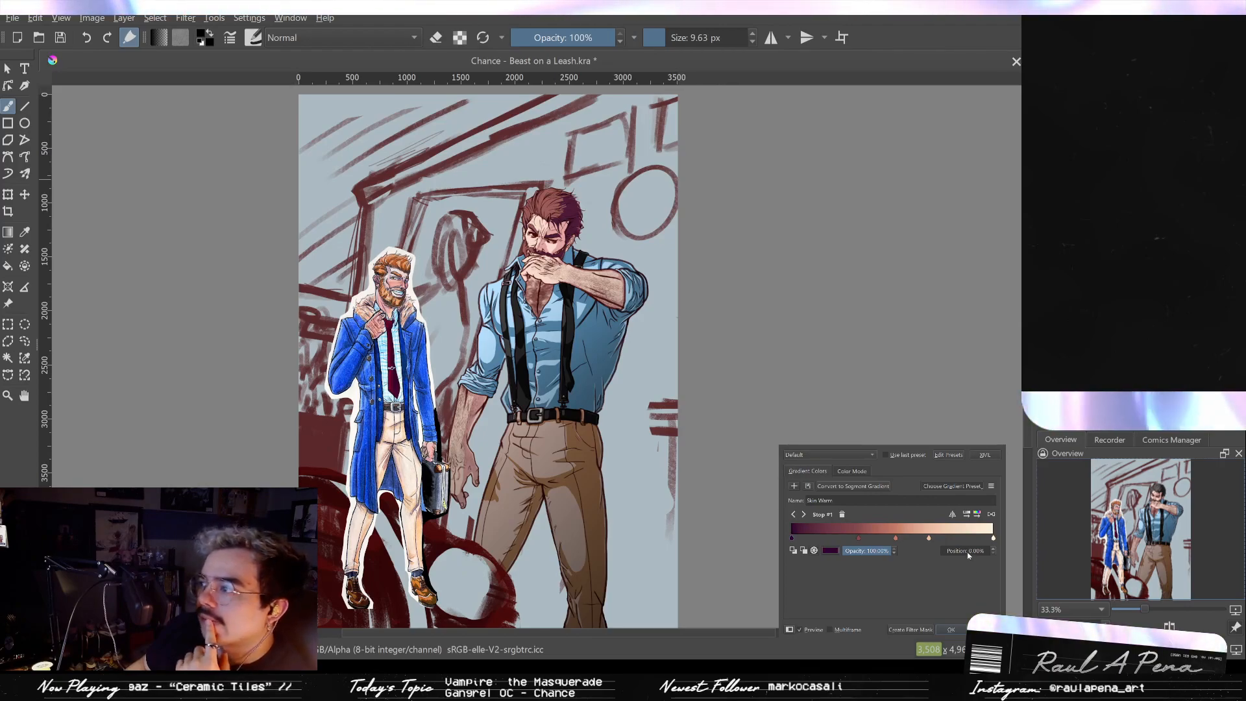
key("Down")
key("Down")
key("Down")
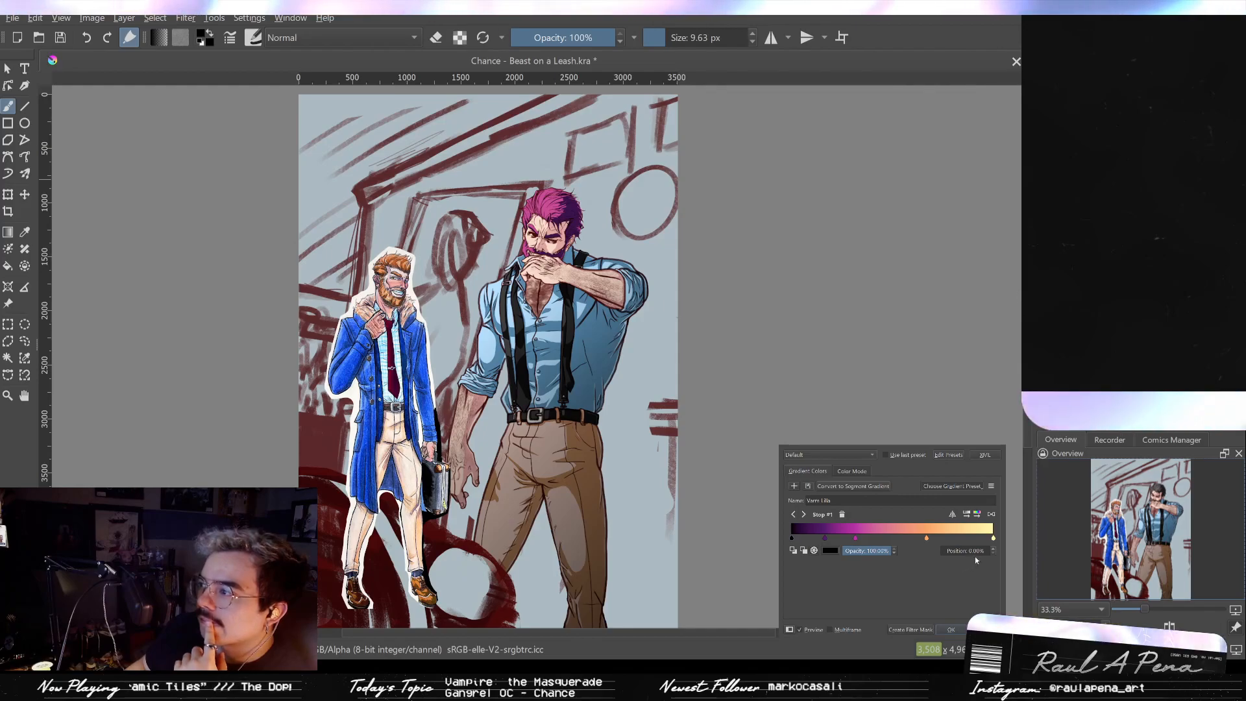
Step: Try the Skin Warm gradient map on the hair with the second stop, at 33.16%, recoloured brown
left_click(978, 551)
left_click(980, 548)
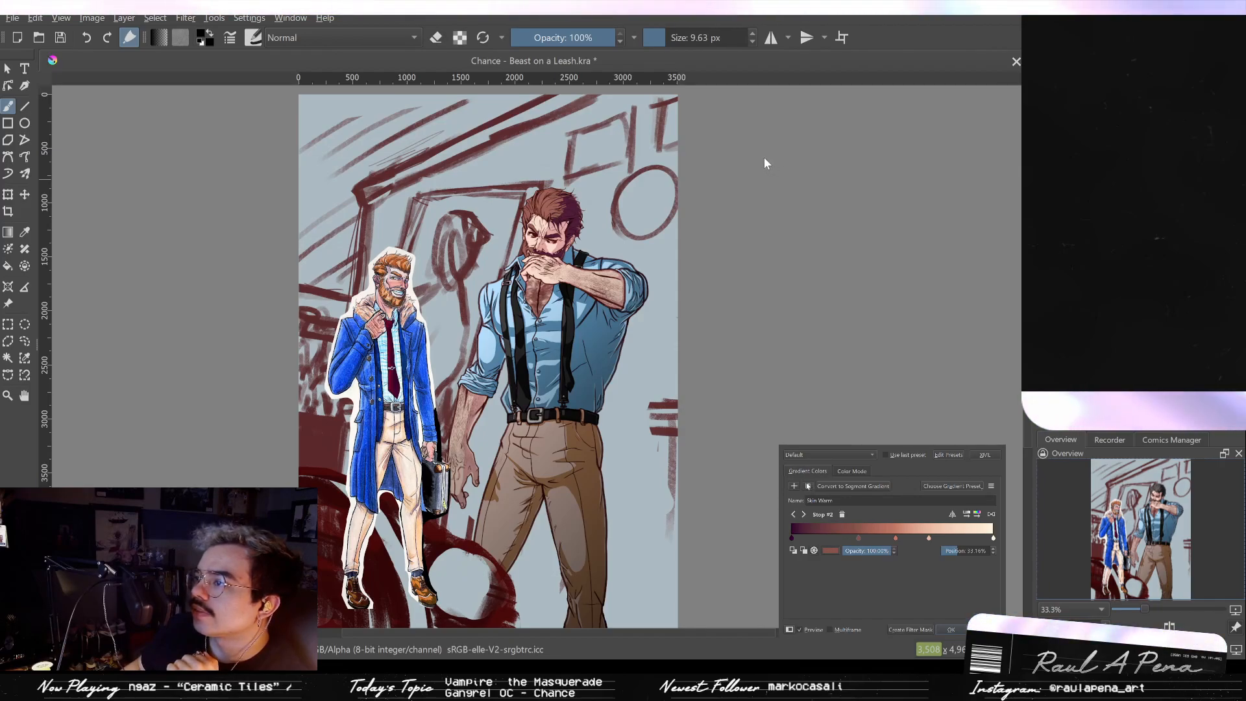
mouse_move(770, 151)
left_mouse_down()
mouse_move(791, 140)
mouse_move(775, 146)
left_mouse_up()
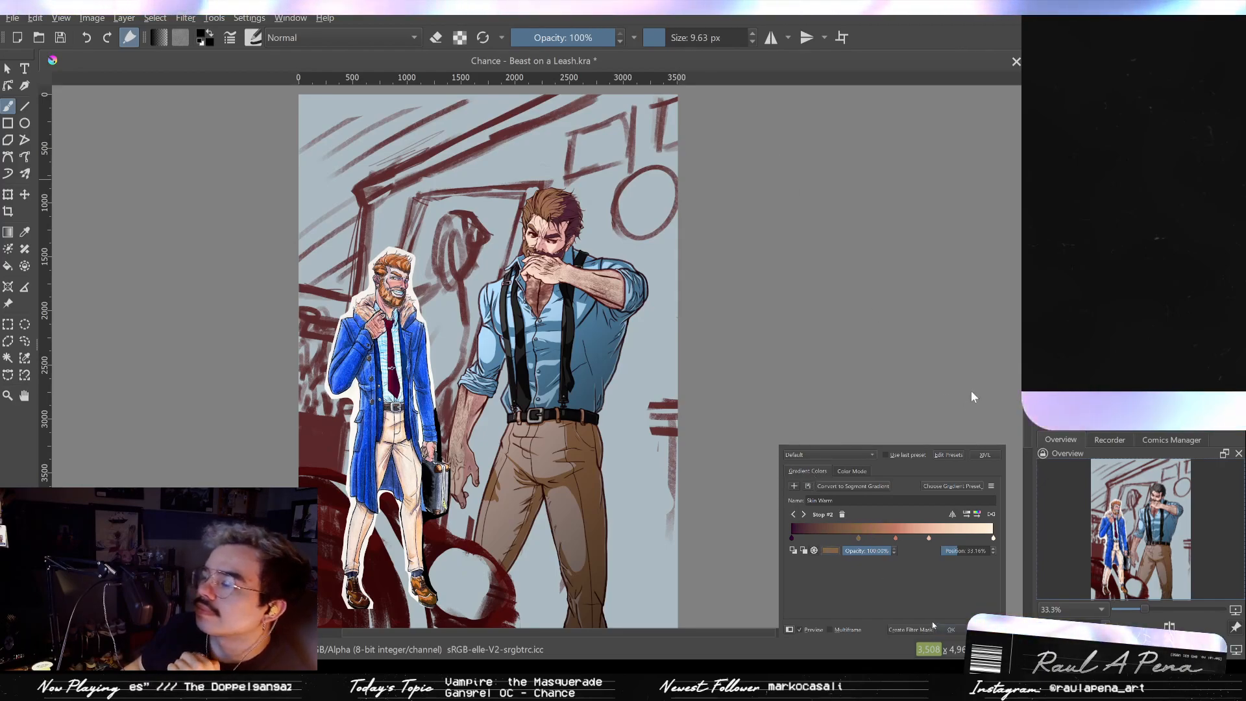
left_click(951, 630)
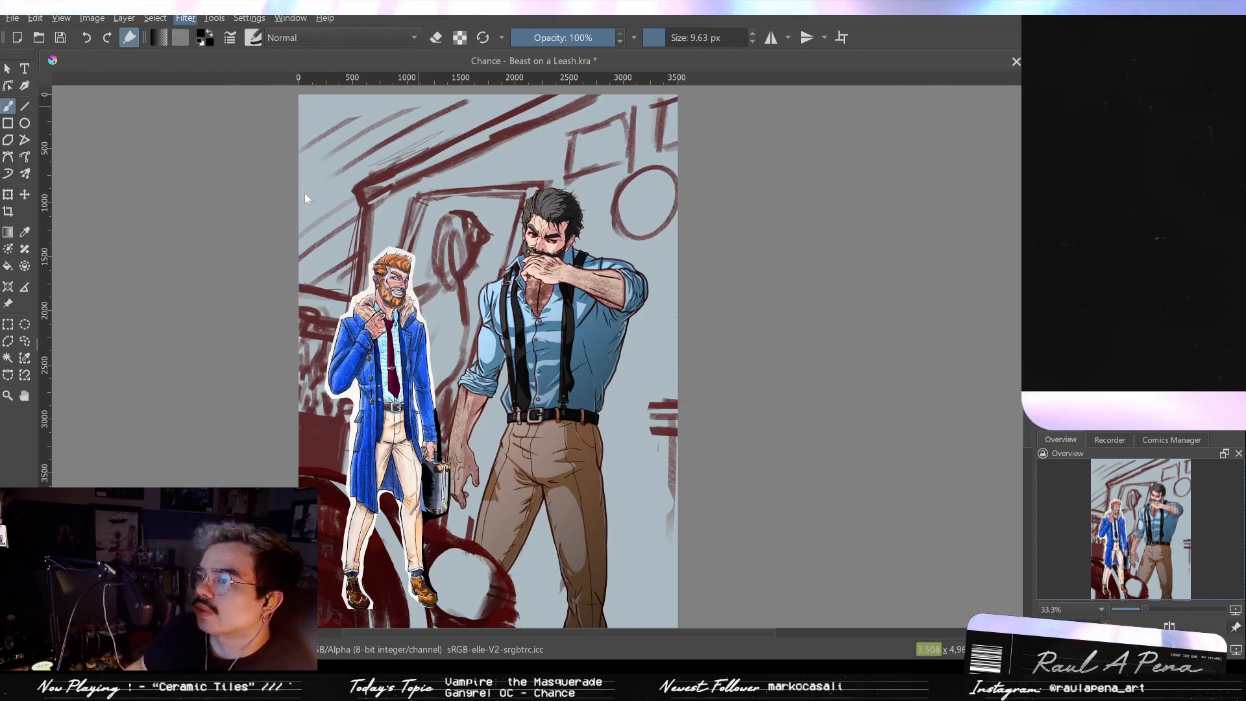
Step: Apply the Skin Warm gradient map to the hair as a filter mask, with a reddish-brown second stop at 32.94%
left_click(506, 201)
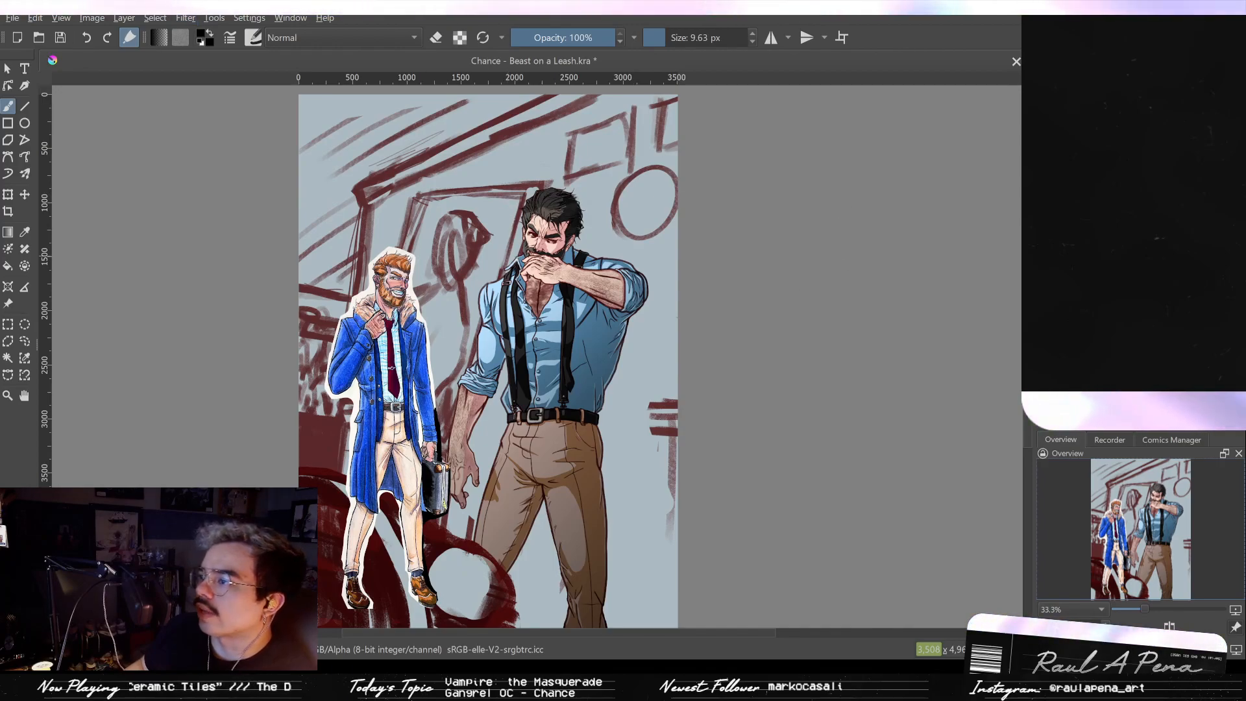
left_click(857, 470)
left_click(819, 474)
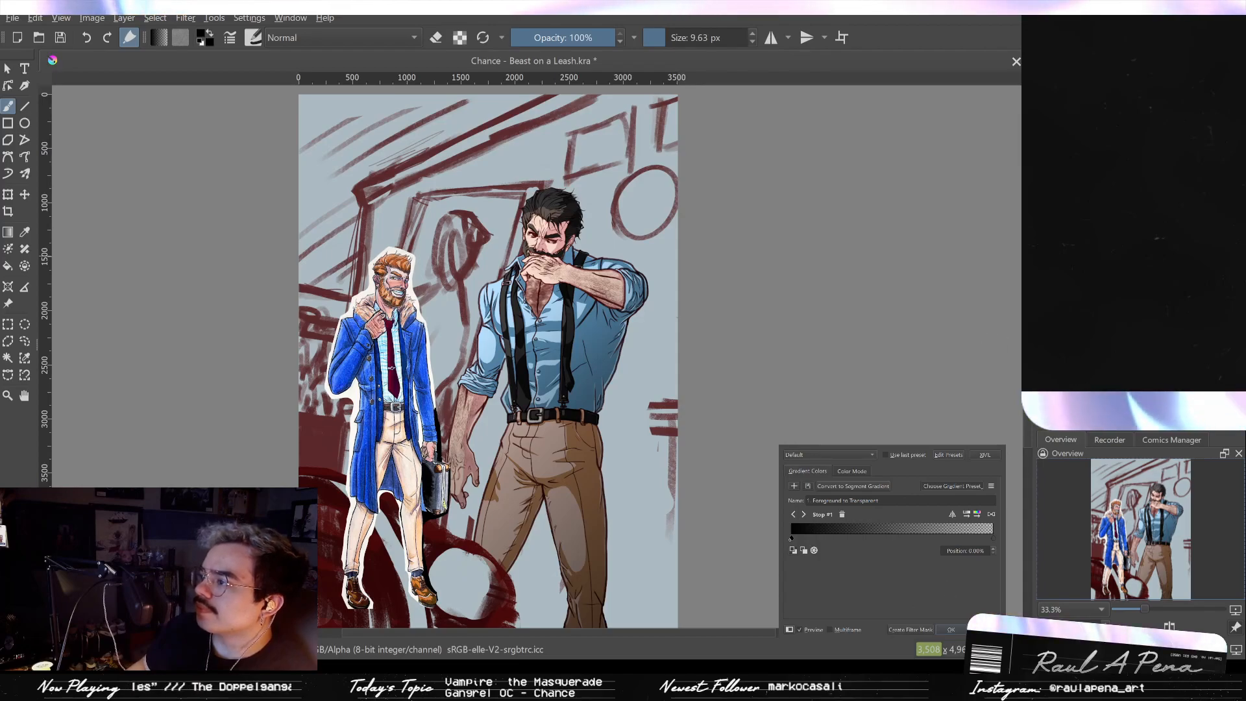
left_click(946, 521)
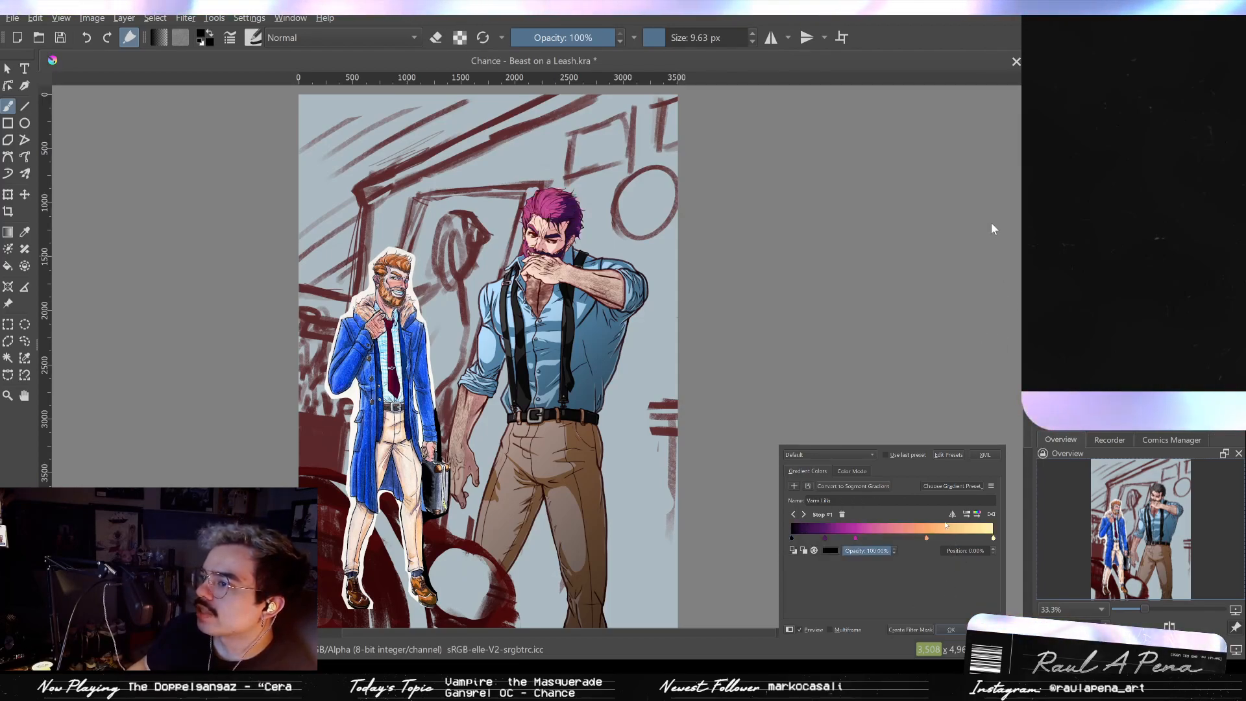
left_click(958, 575)
left_click(958, 563)
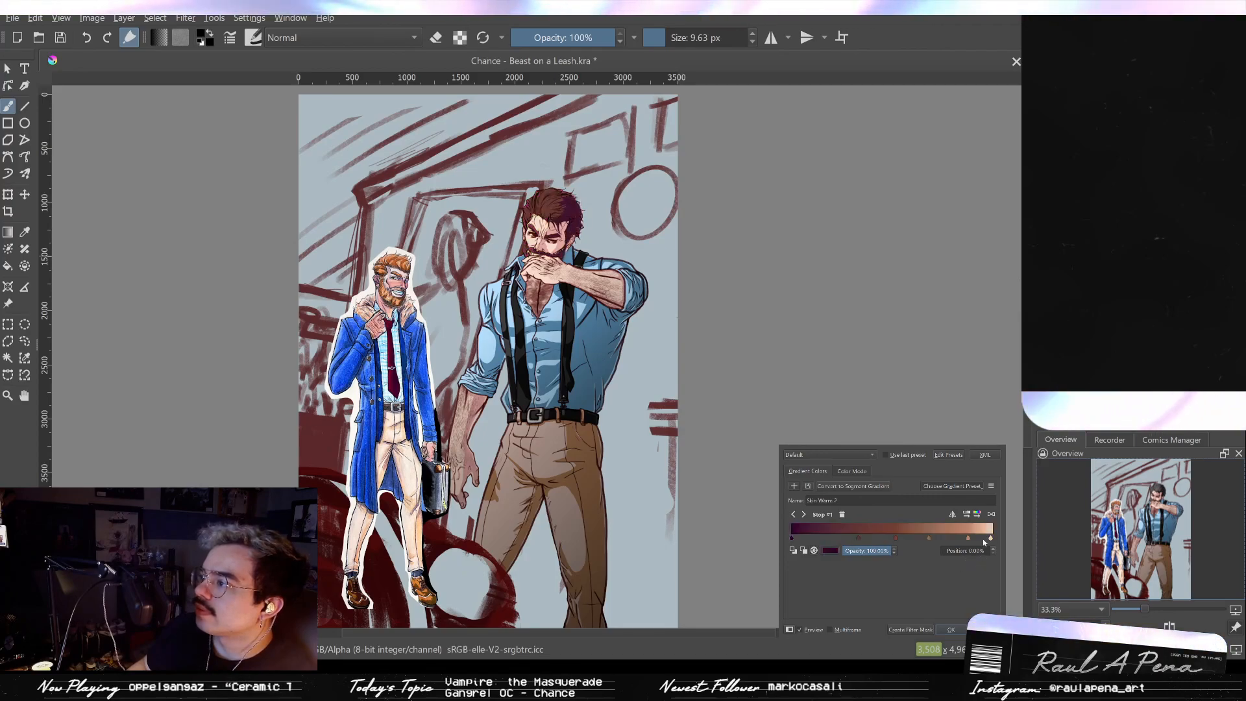
left_click(979, 537)
left_click(859, 537)
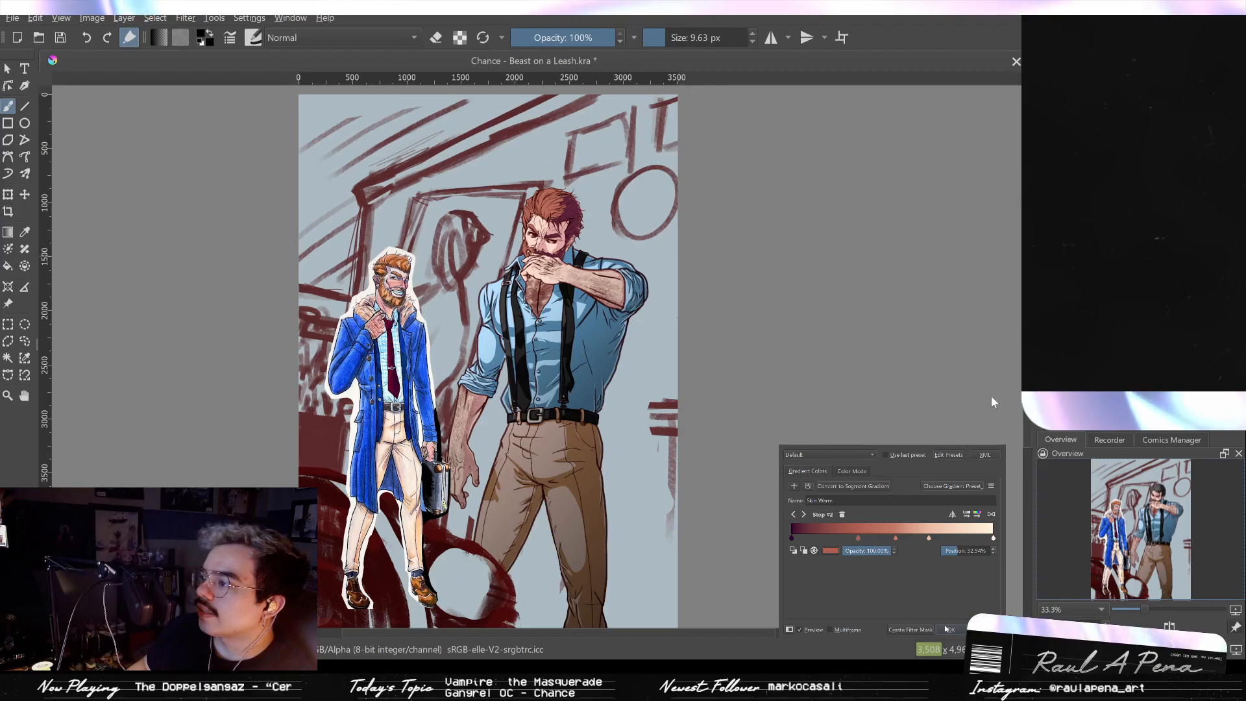
left_click(922, 630)
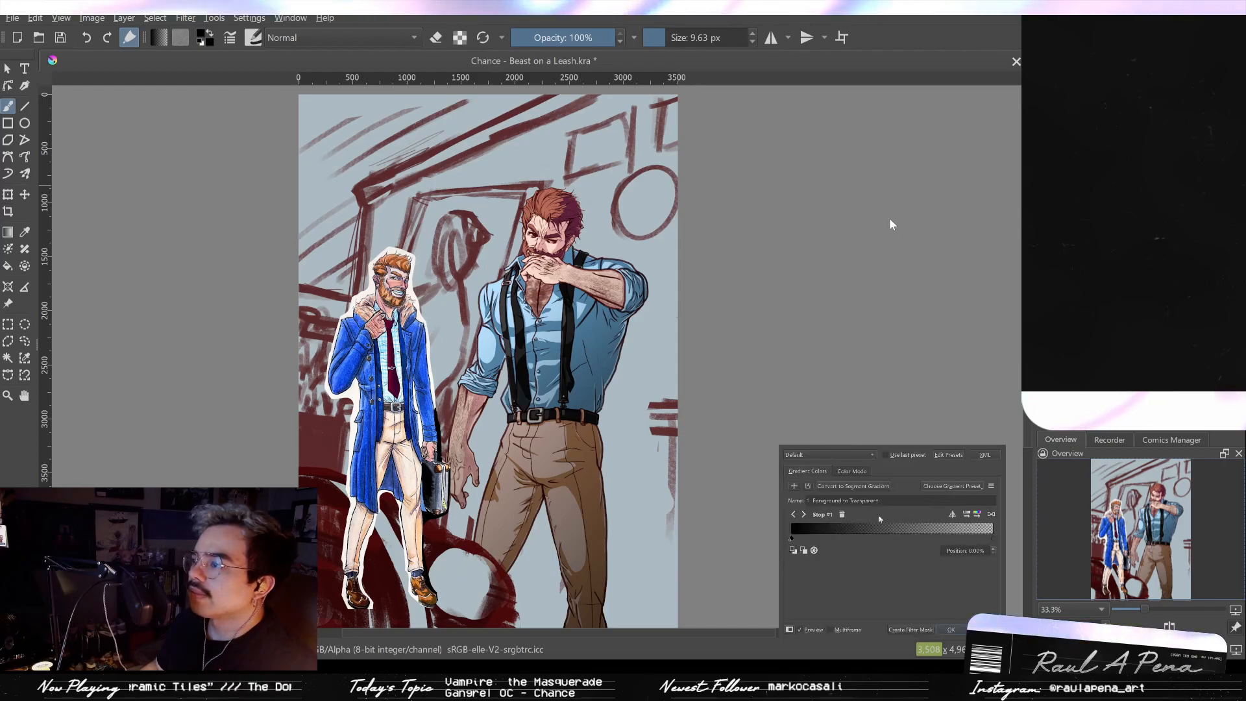
Step: Preview the Edges Red gradient map on the tie, choose a black-to-red gradient instead, and reposition its second stop
left_click(984, 536)
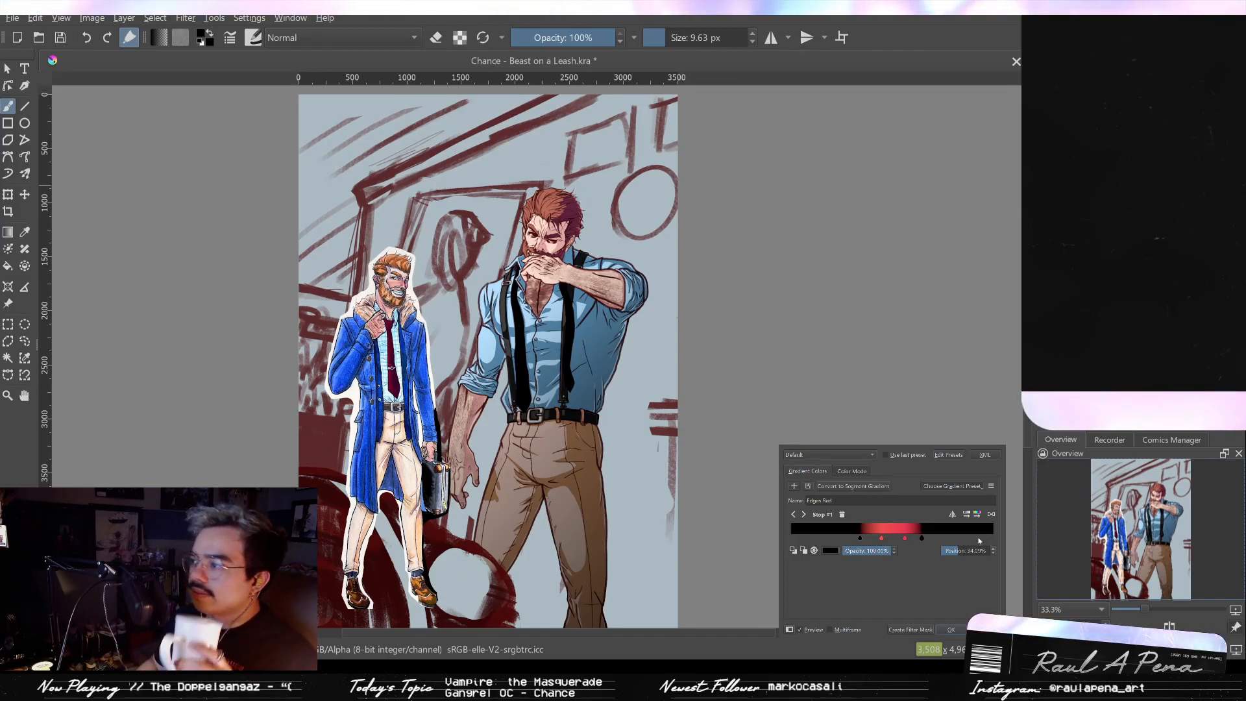
left_click(983, 518)
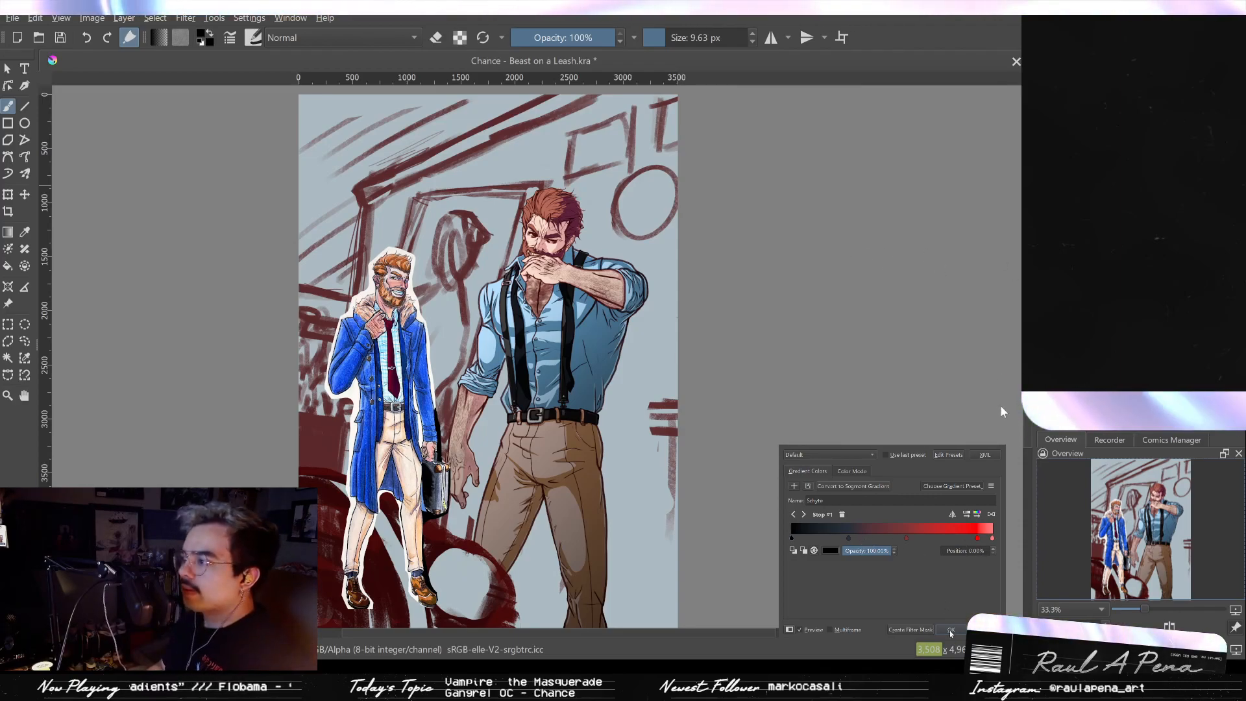
left_click(847, 538)
left_click_drag(847, 539, 810, 537)
left_click_drag(809, 536, 767, 628)
mouse_move(804, 538)
left_mouse_down()
mouse_move(780, 542)
mouse_move(830, 541)
mouse_move(819, 538)
left_mouse_up()
left_click(906, 539)
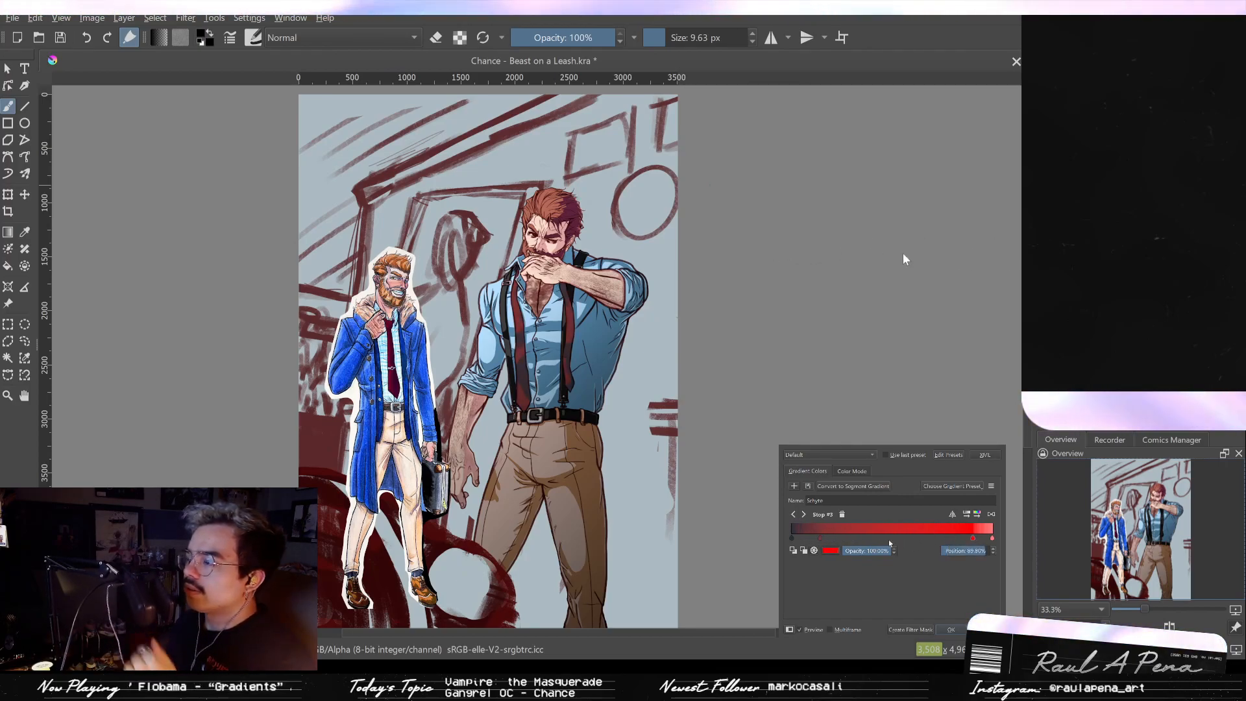
Step: Compress the tie gradient toward its dark end, moving the second stop to about 11% and the pink fourth stop to 20.78%
left_click_drag(846, 539, 813, 538)
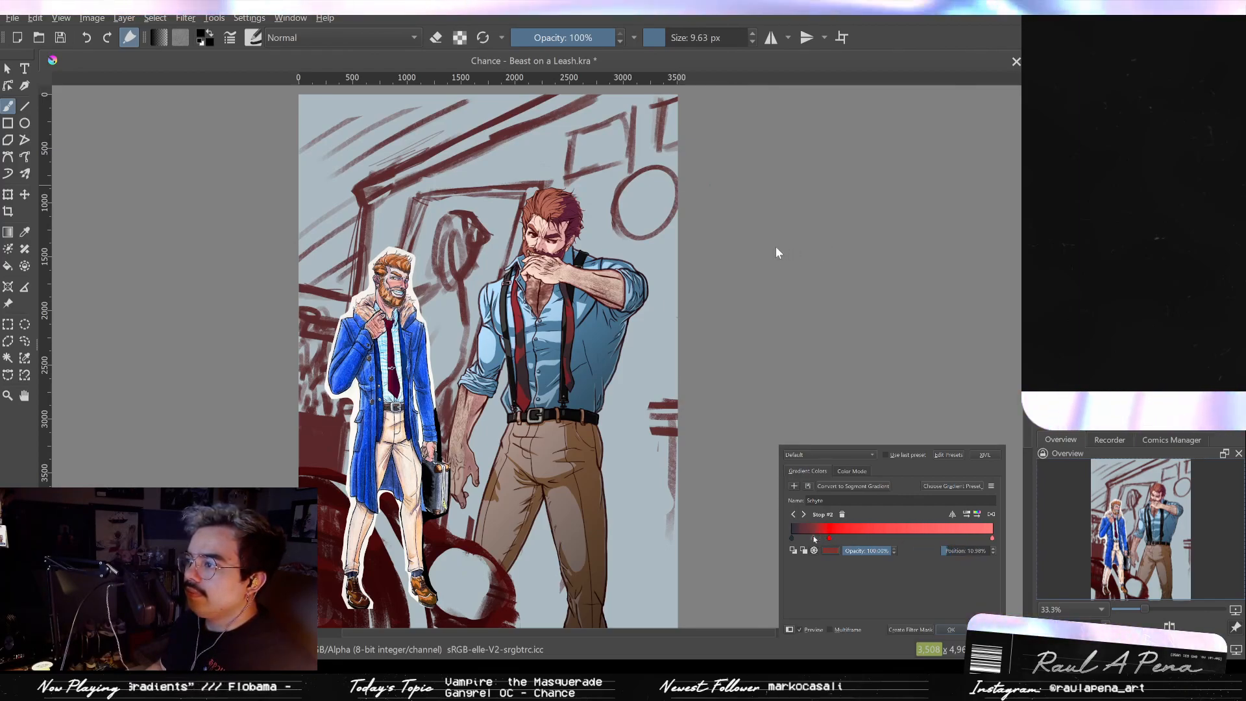
left_click(991, 540)
left_click_drag(876, 535, 833, 537)
scroll(586, 286, "up", 3)
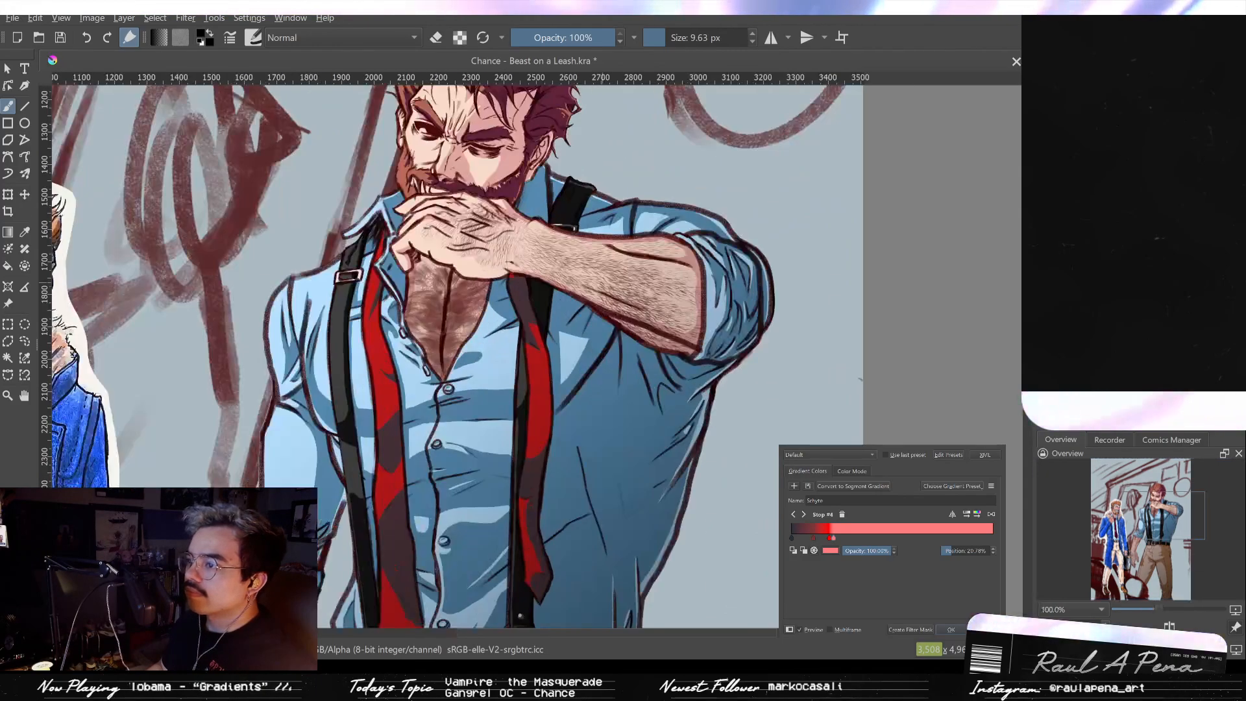
scroll(604, 279, "down", 1)
Step: Recolour the tie gradient's third stop crimson and its first stop dark navy, and apply the gradient map as a filter mask
left_click(816, 538)
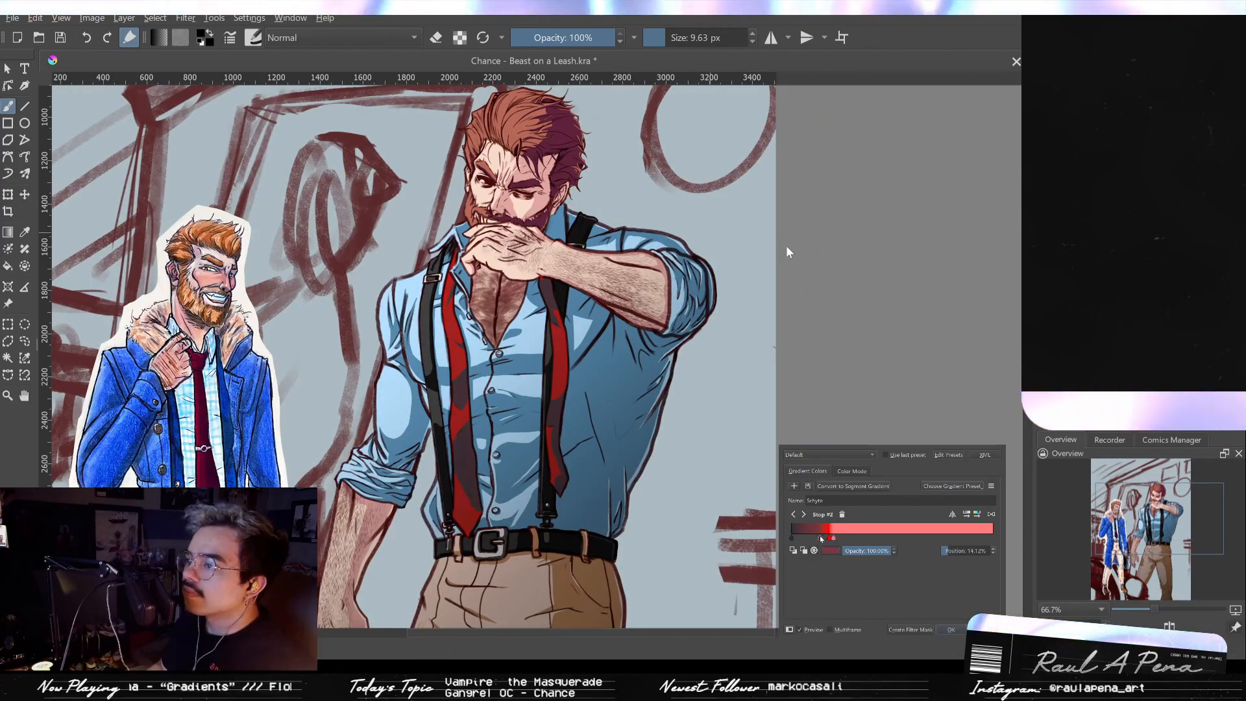
left_click_drag(825, 536, 824, 537)
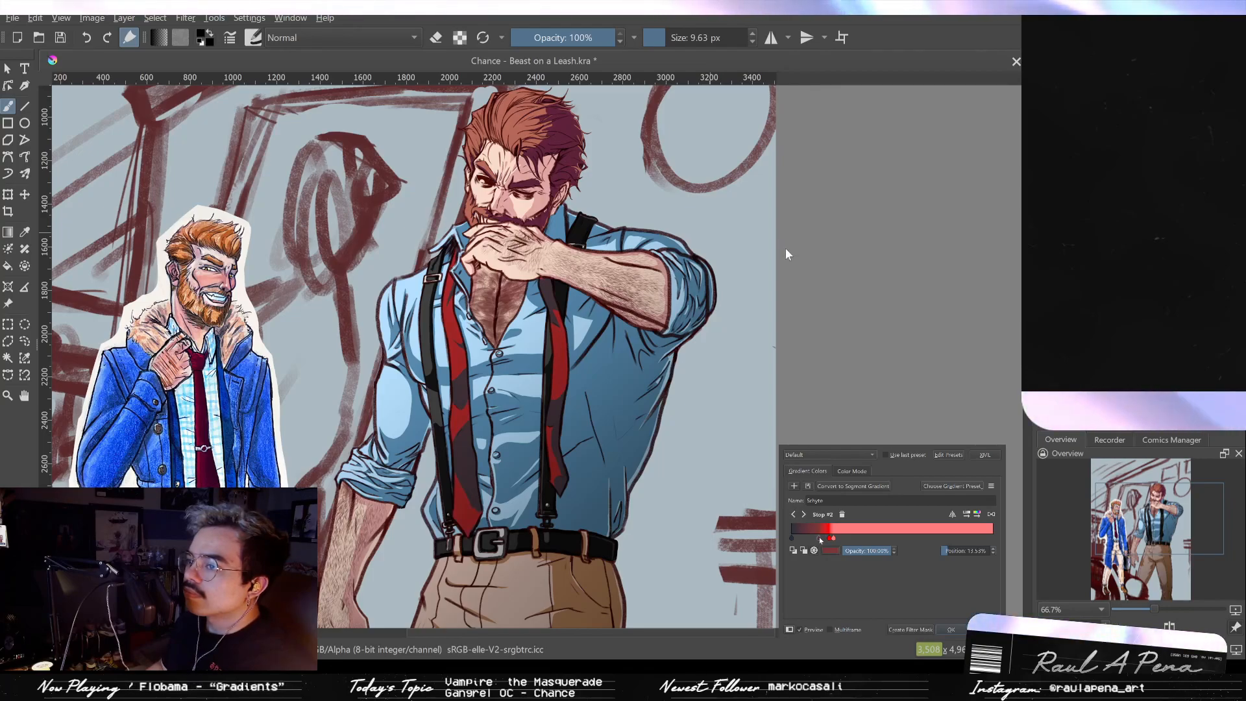
left_click(832, 538)
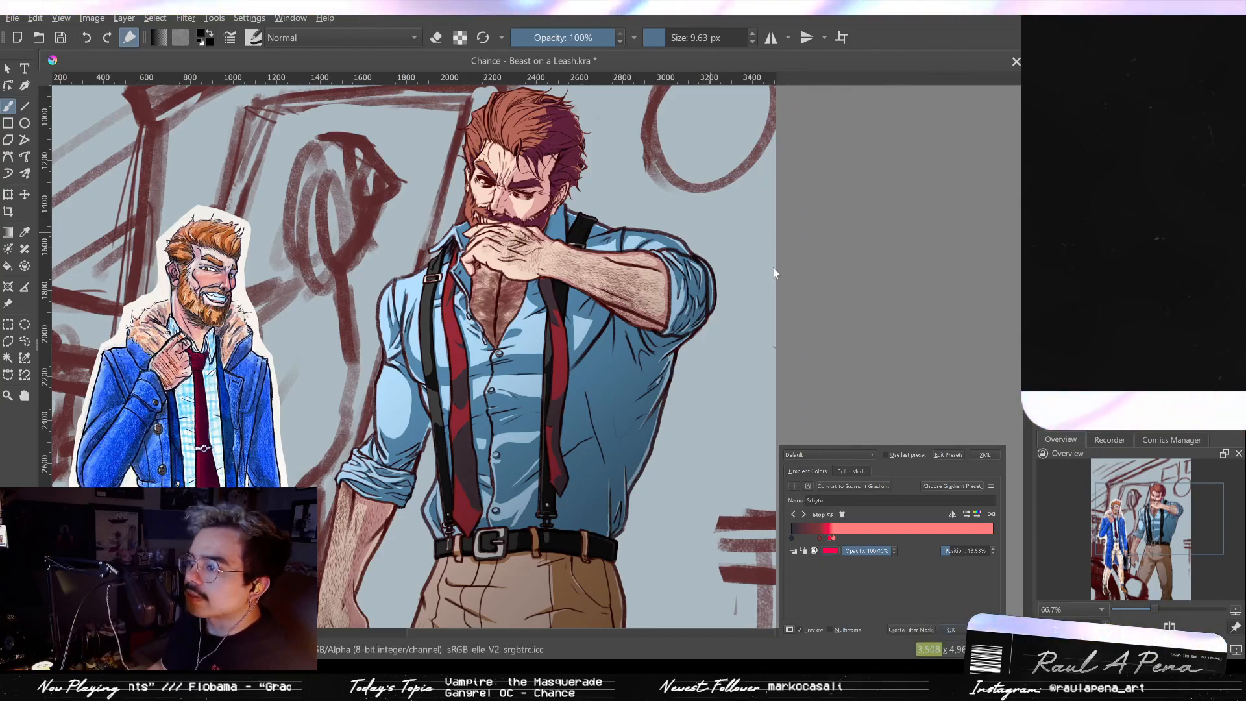
left_click(791, 538)
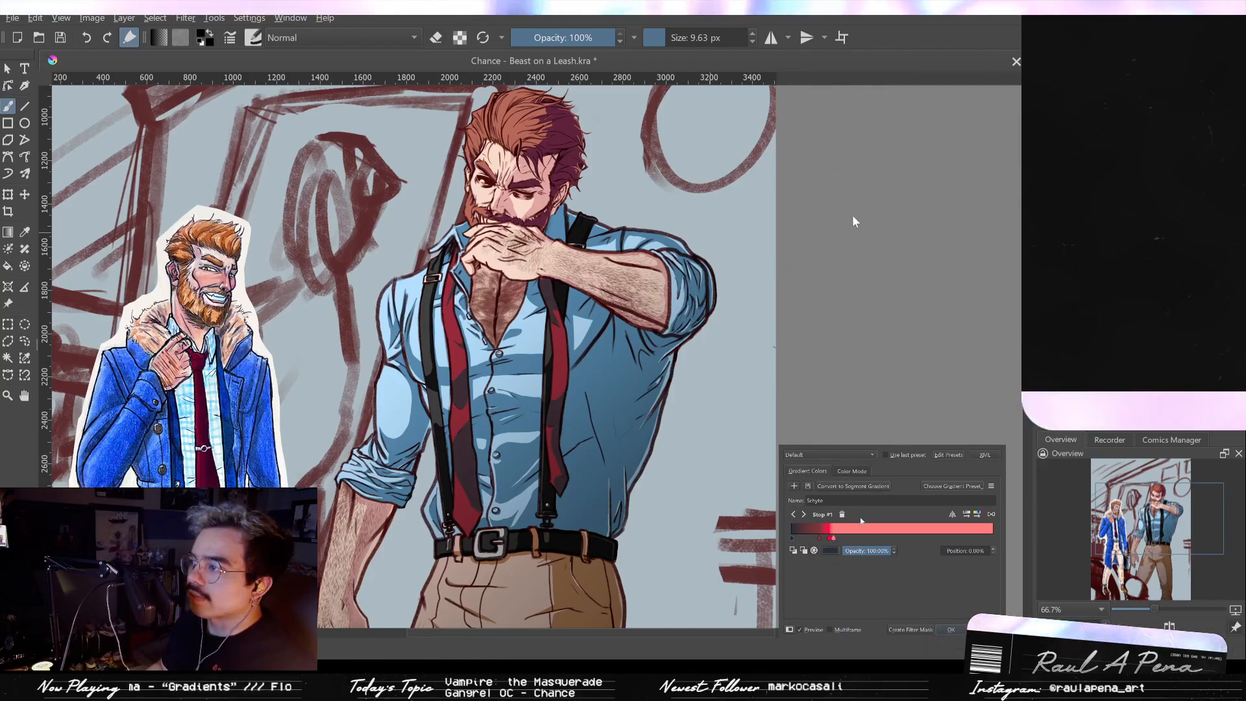
left_click_drag(850, 230, 823, 144)
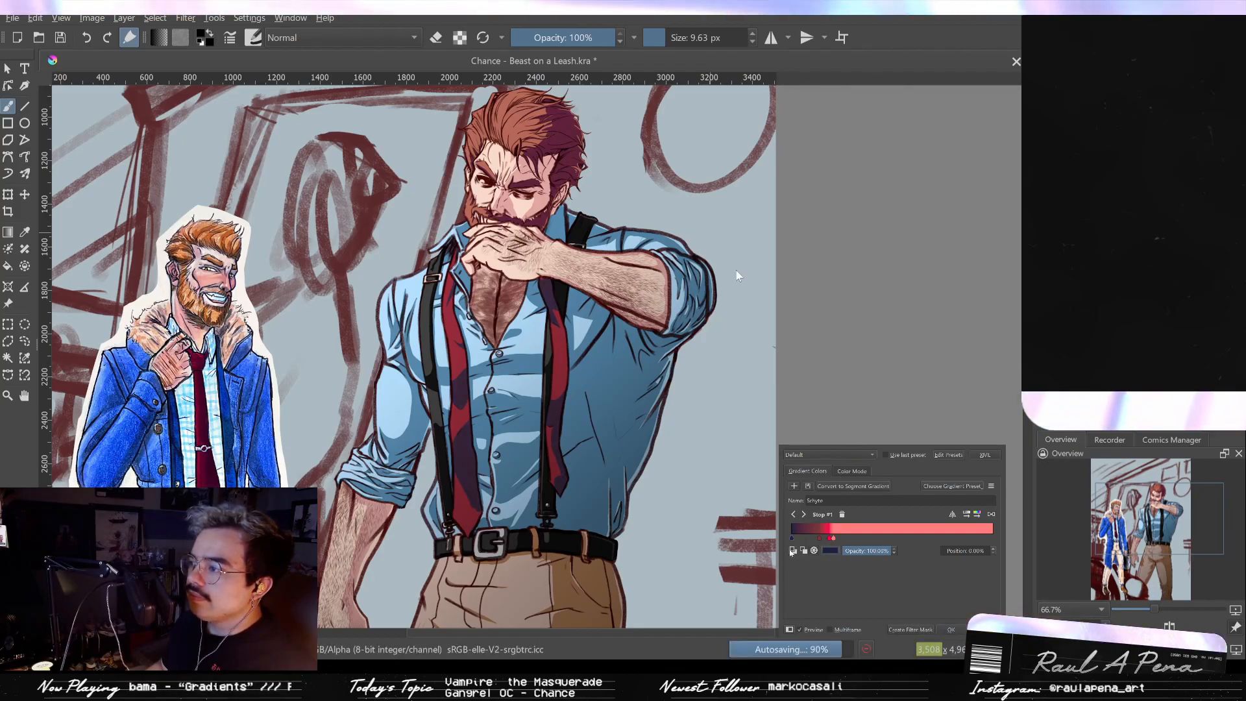
left_click(923, 630)
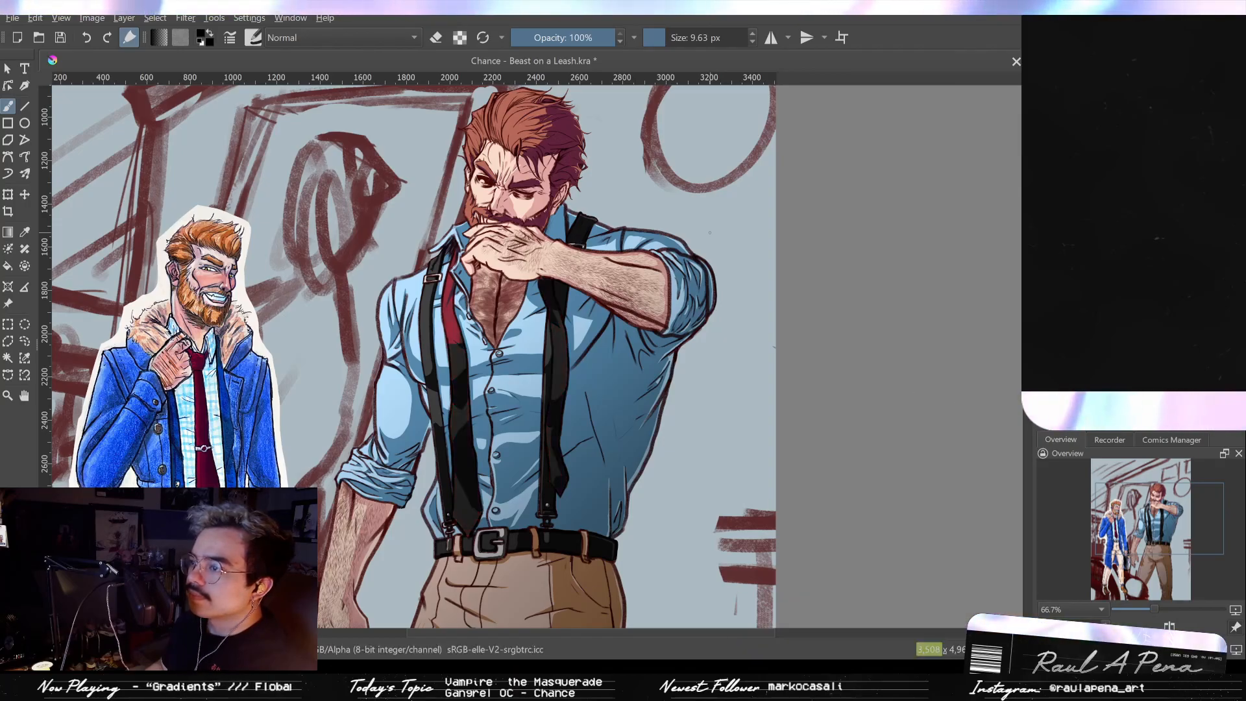
Step: Edit the skin's Skin Warm 4 gradient map, making the last stop white and the third stop, at 68.09%, light pink
scroll(496, 223, "down", 2)
scroll(601, 267, "up", 2)
scroll(584, 350, "up", 2)
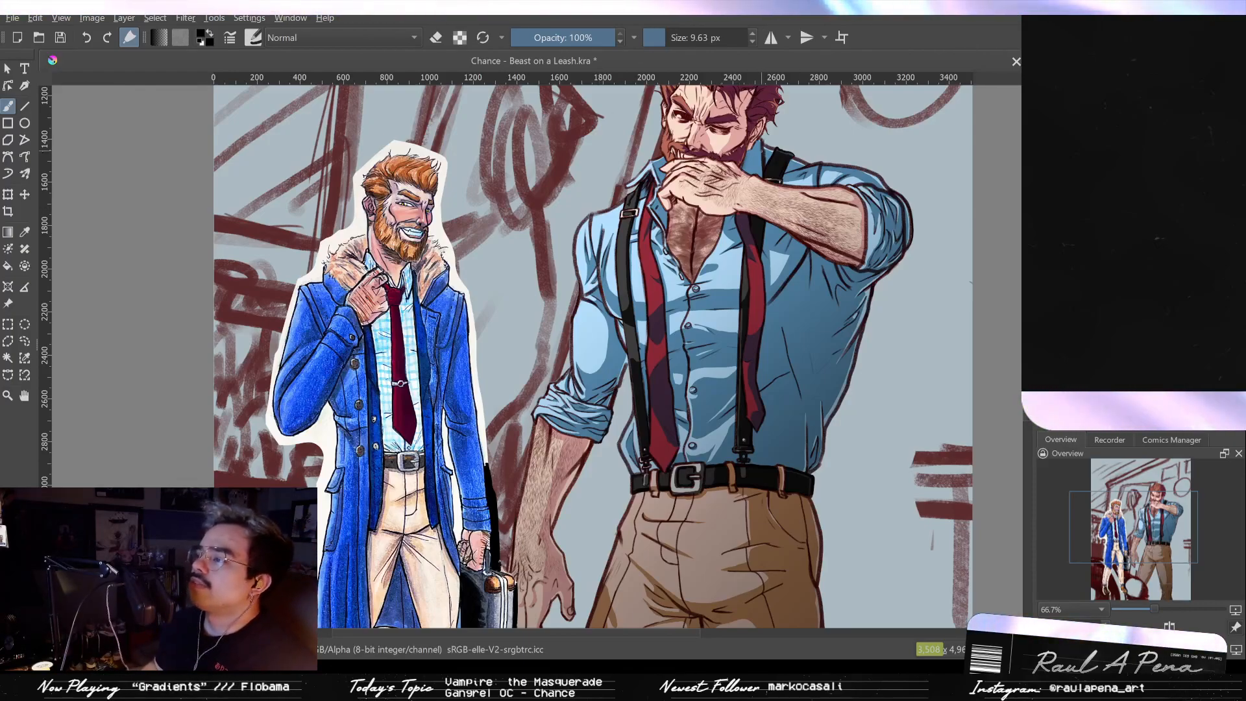
scroll(762, 152, "down", 1)
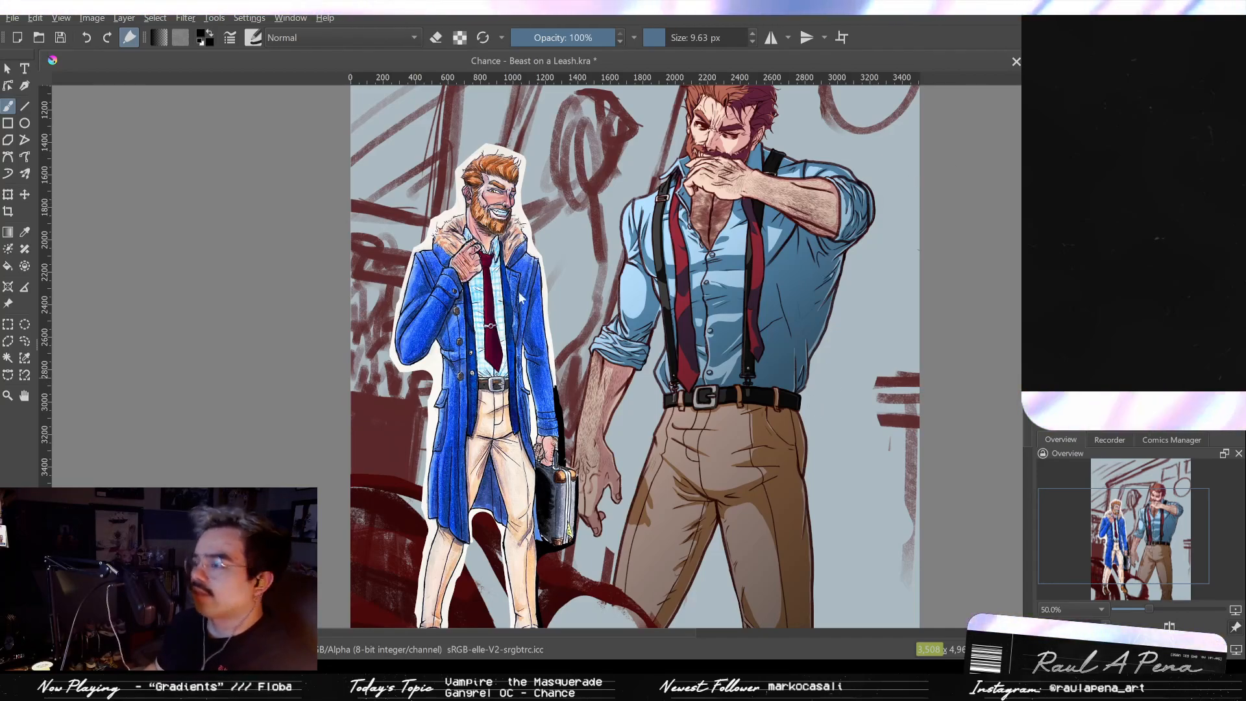
key("F3")
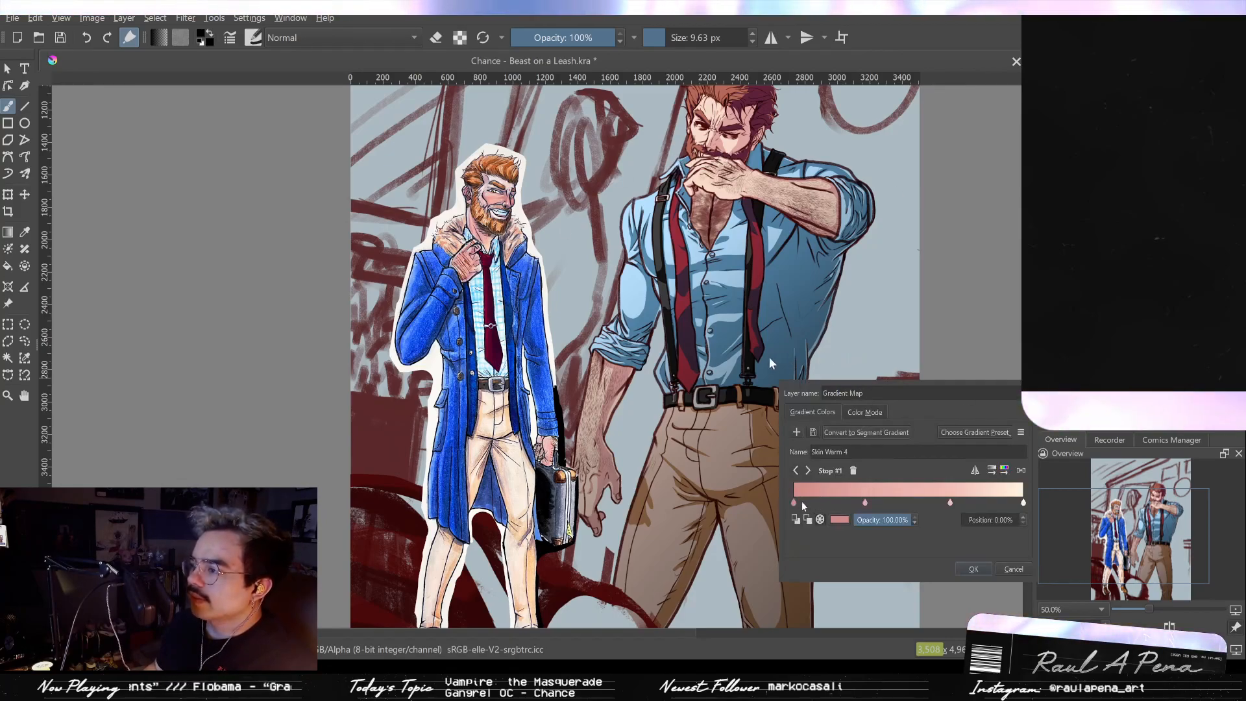
left_click(1024, 502)
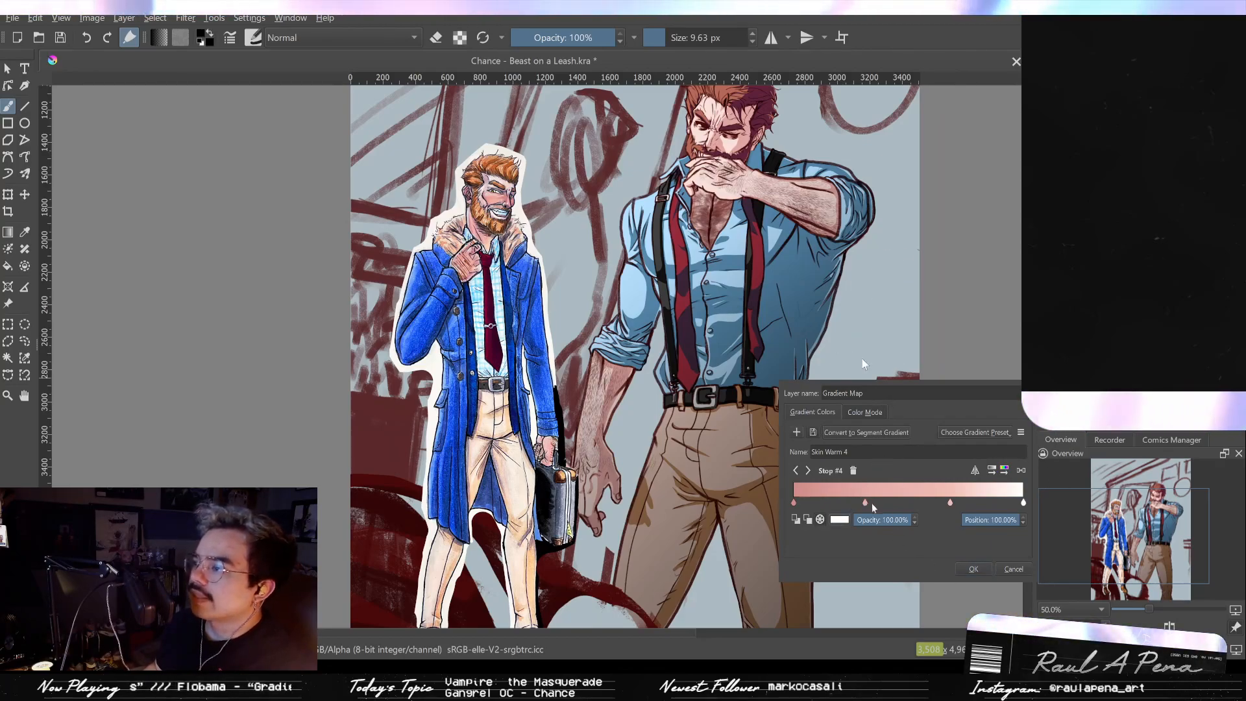
left_click(950, 502)
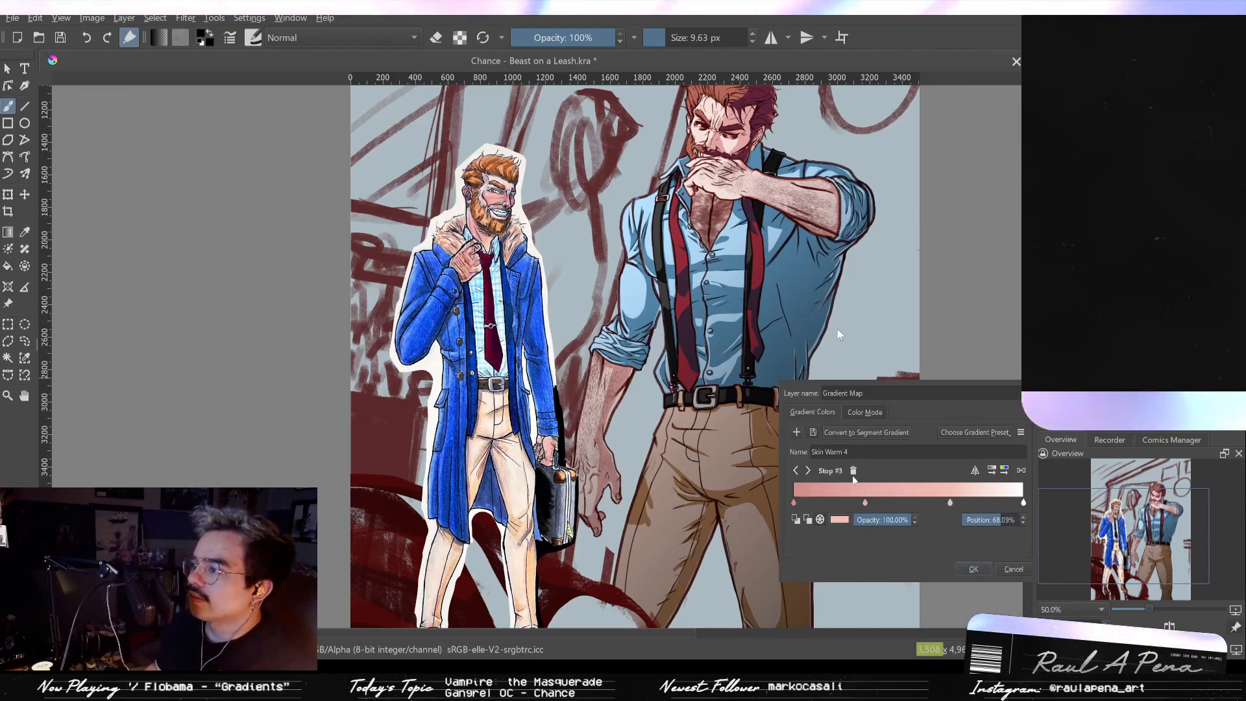
left_click(876, 429)
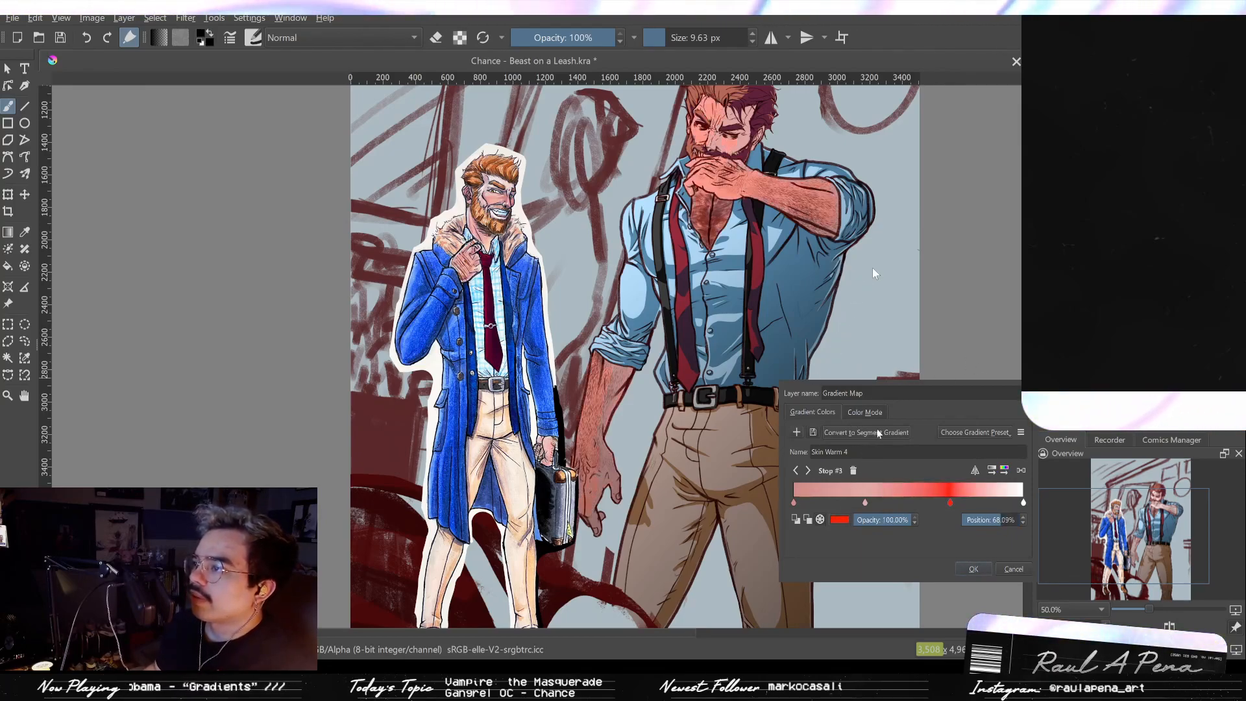
left_click(921, 488)
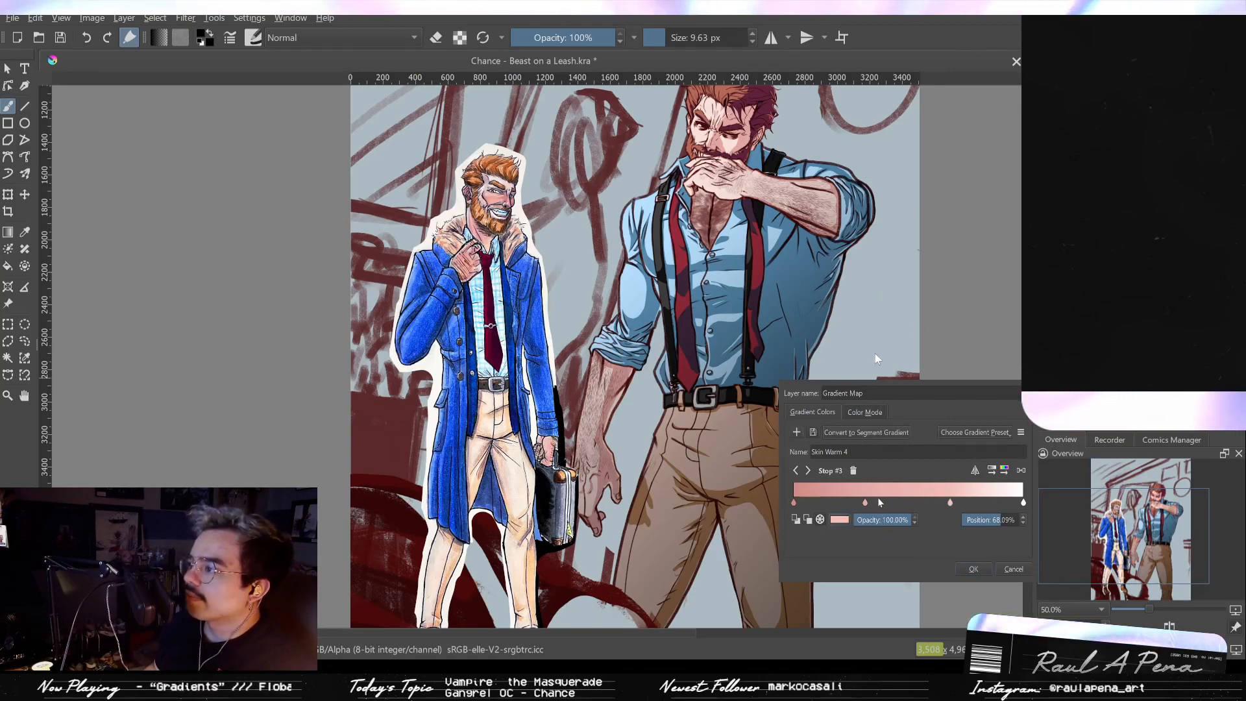
Step: Recolour the second stop of the skin's gradient map, at 31.14%, a deeper pink and accept the changes
left_click(865, 503)
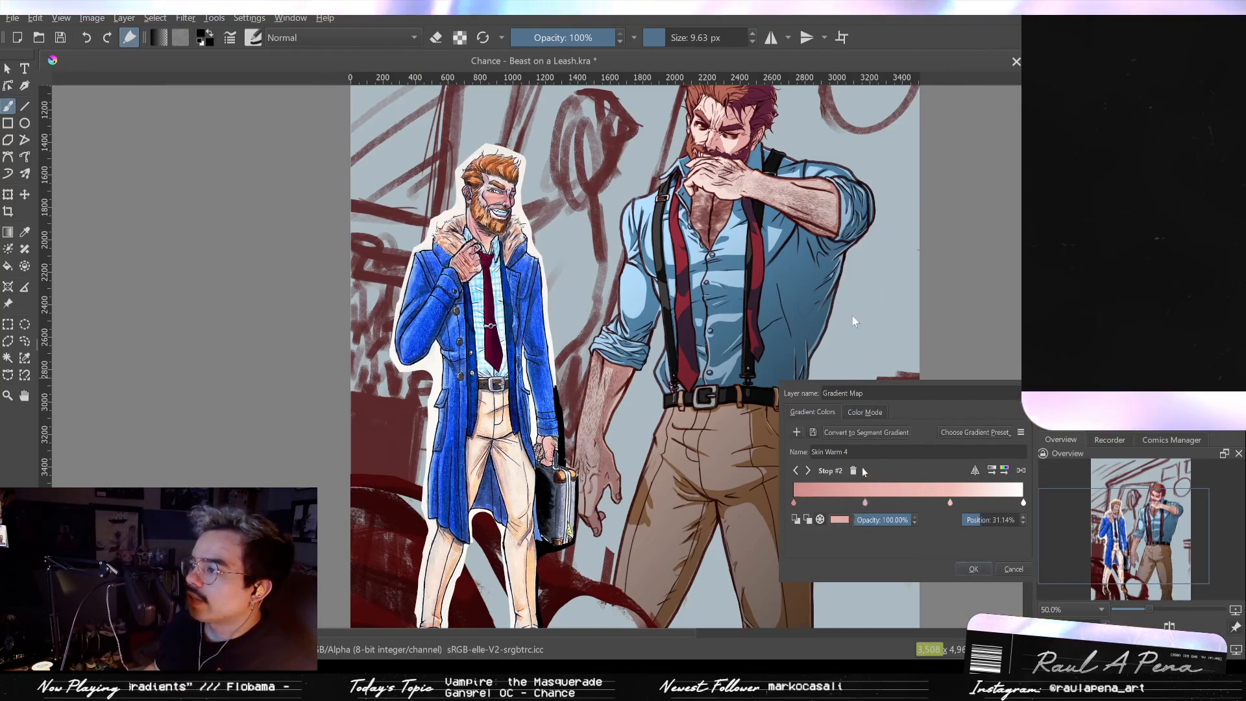
left_click(878, 425)
left_click(891, 482)
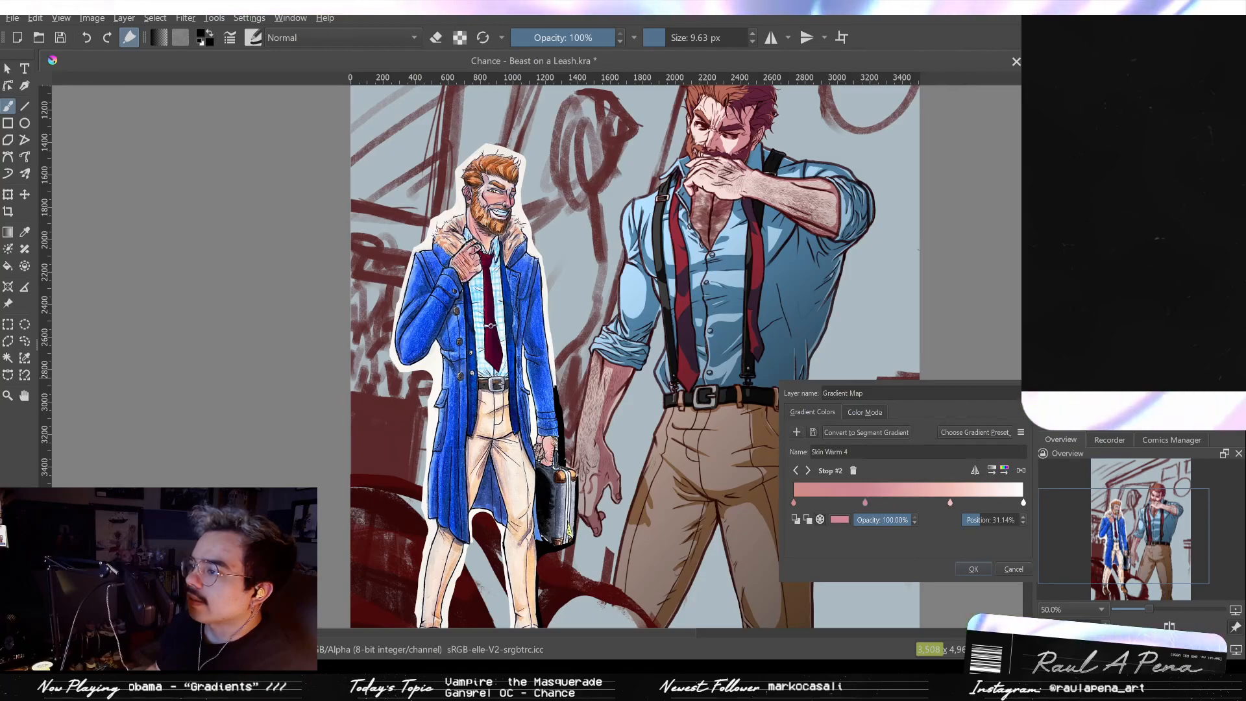
left_click(972, 570)
scroll(824, 246, "down", 1)
left_click_drag(825, 246, 775, 318)
scroll(747, 310, "up", 1)
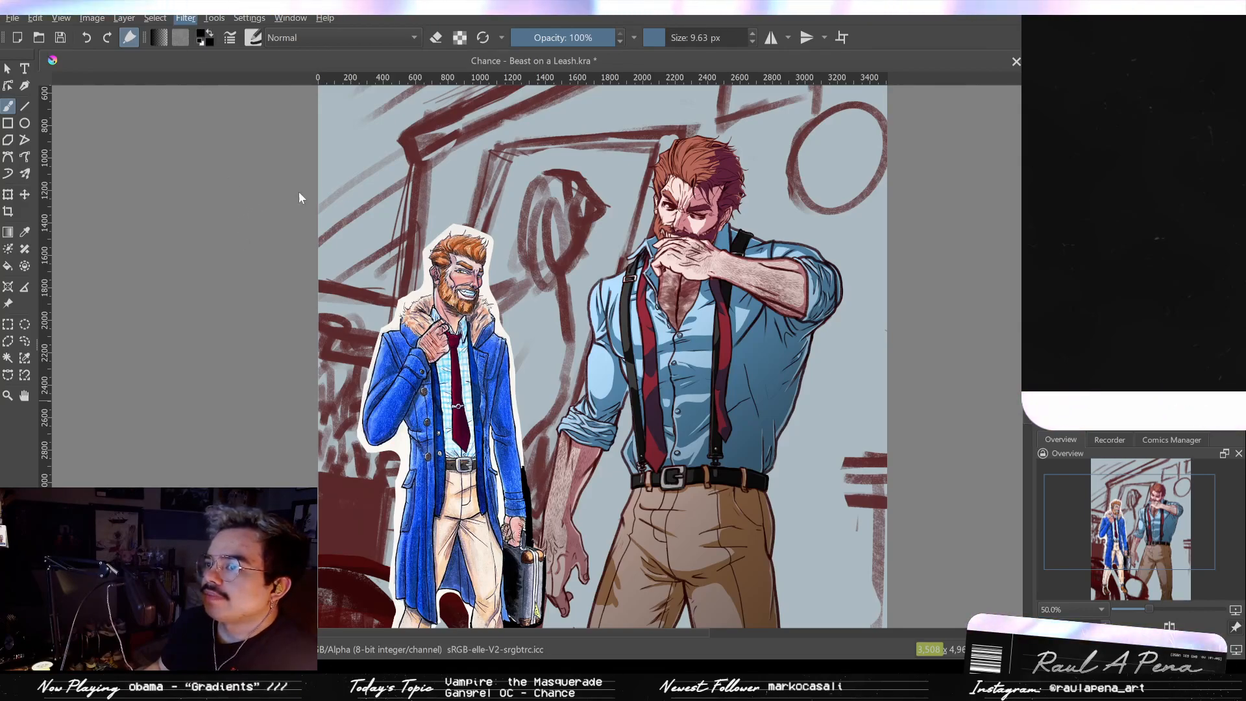
Step: Apply the Amber Dreams gradient map to the belt as a filter mask
left_click(475, 219)
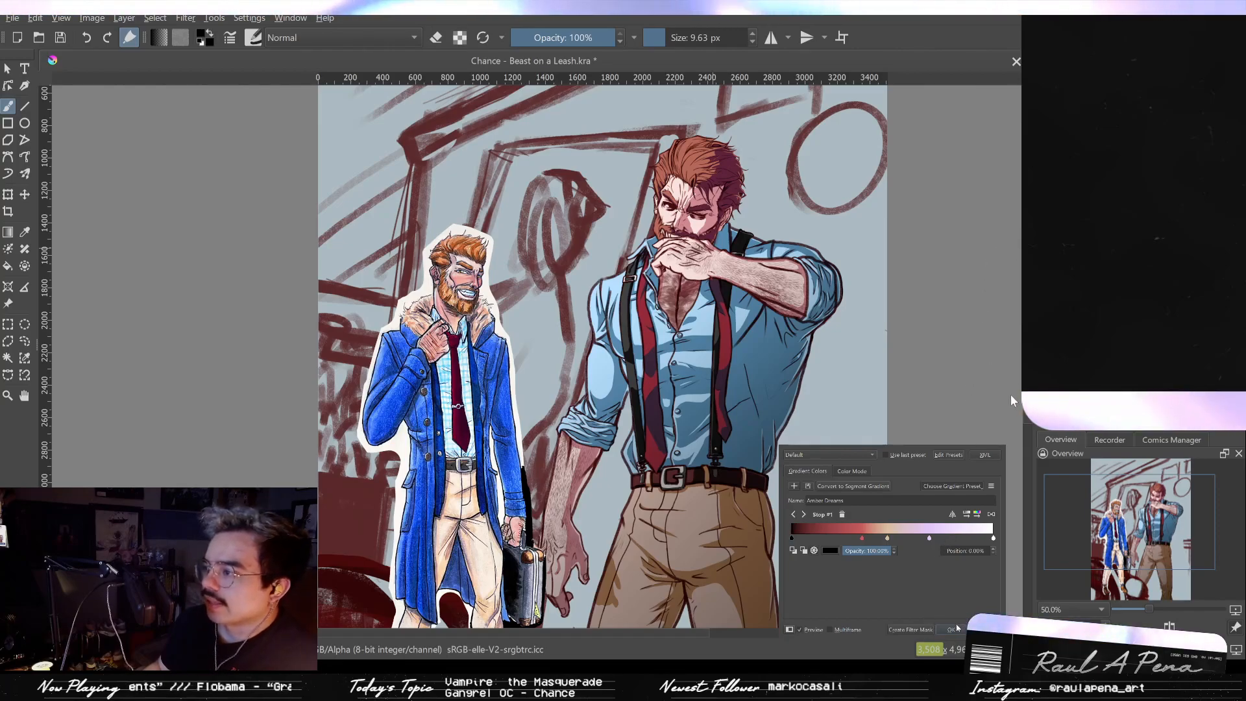
left_click(911, 630)
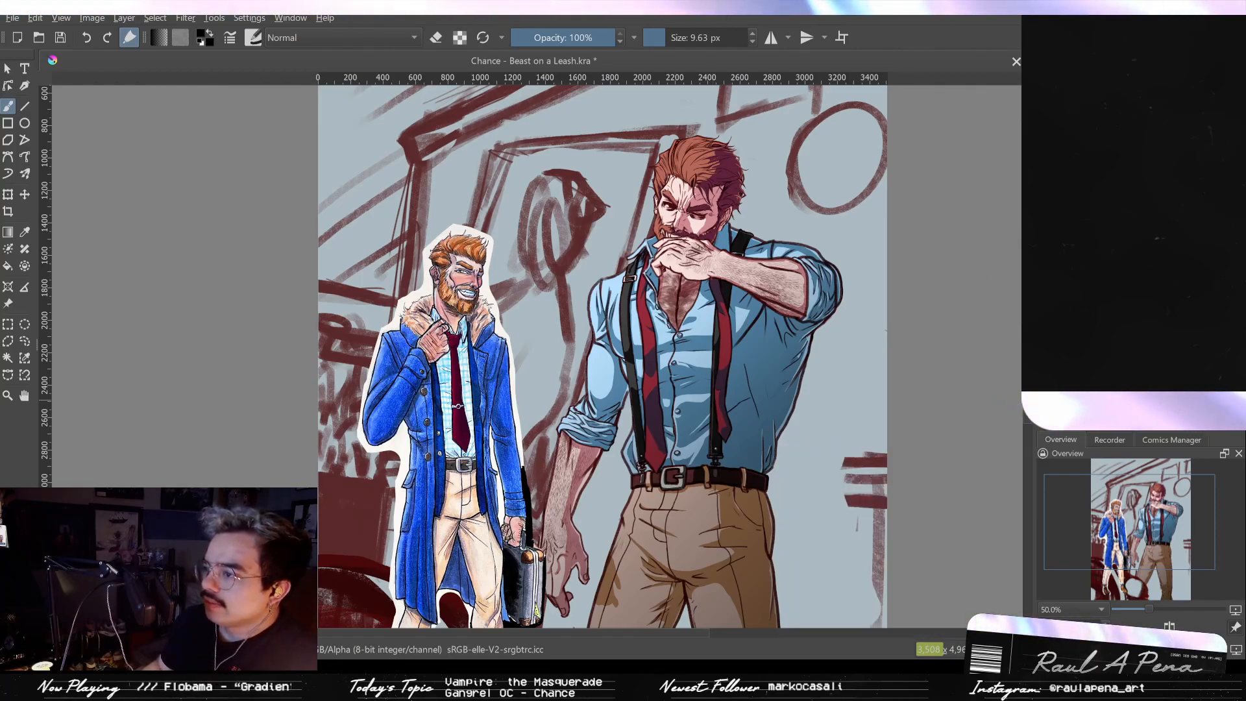
scroll(669, 548, "up", 3)
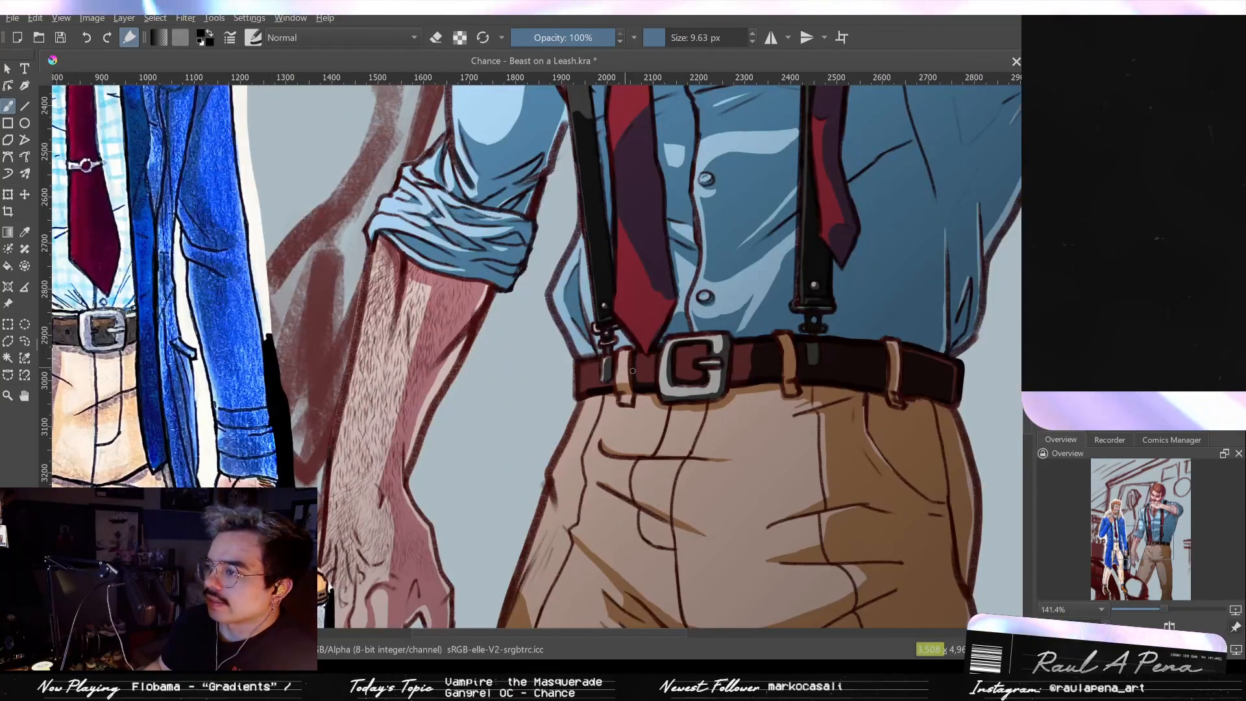
scroll(633, 370, "down", 3)
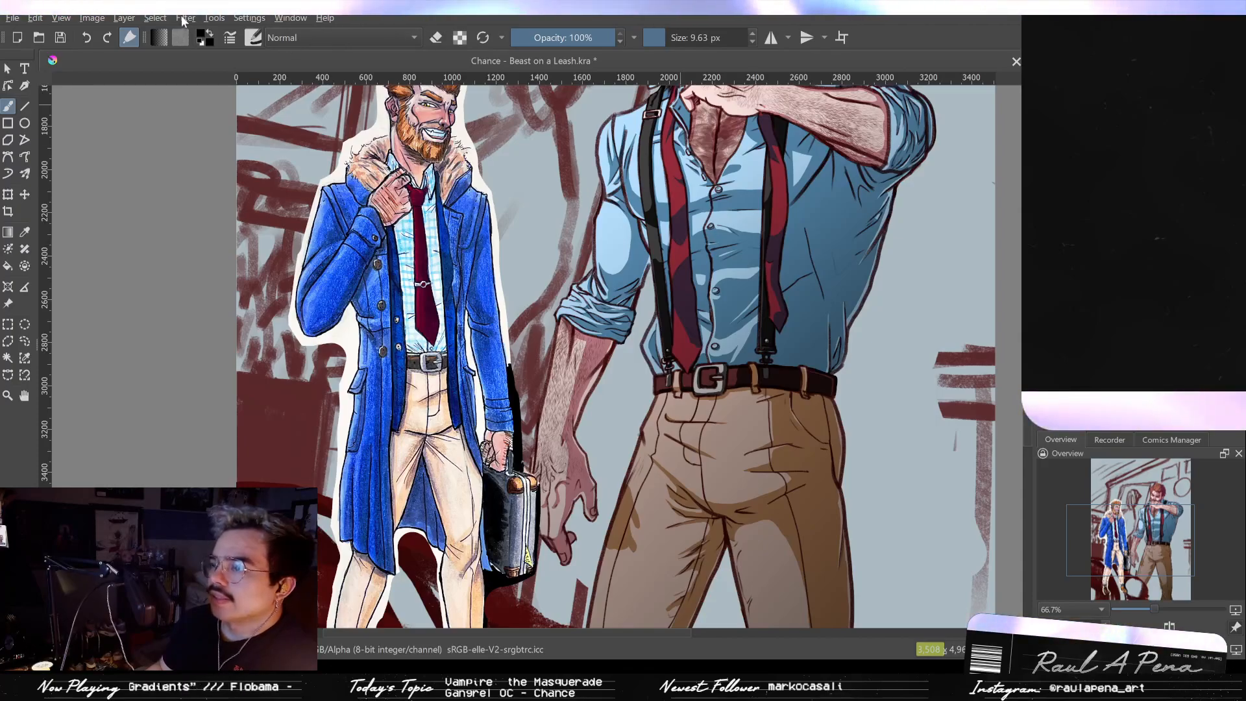
Step: Start a gradient map on the belt buckle and suspender hardware, trying presets such as Autumn Oak, Diffuse Blues and Storybook Green
left_click_drag(534, 166, 530, 296)
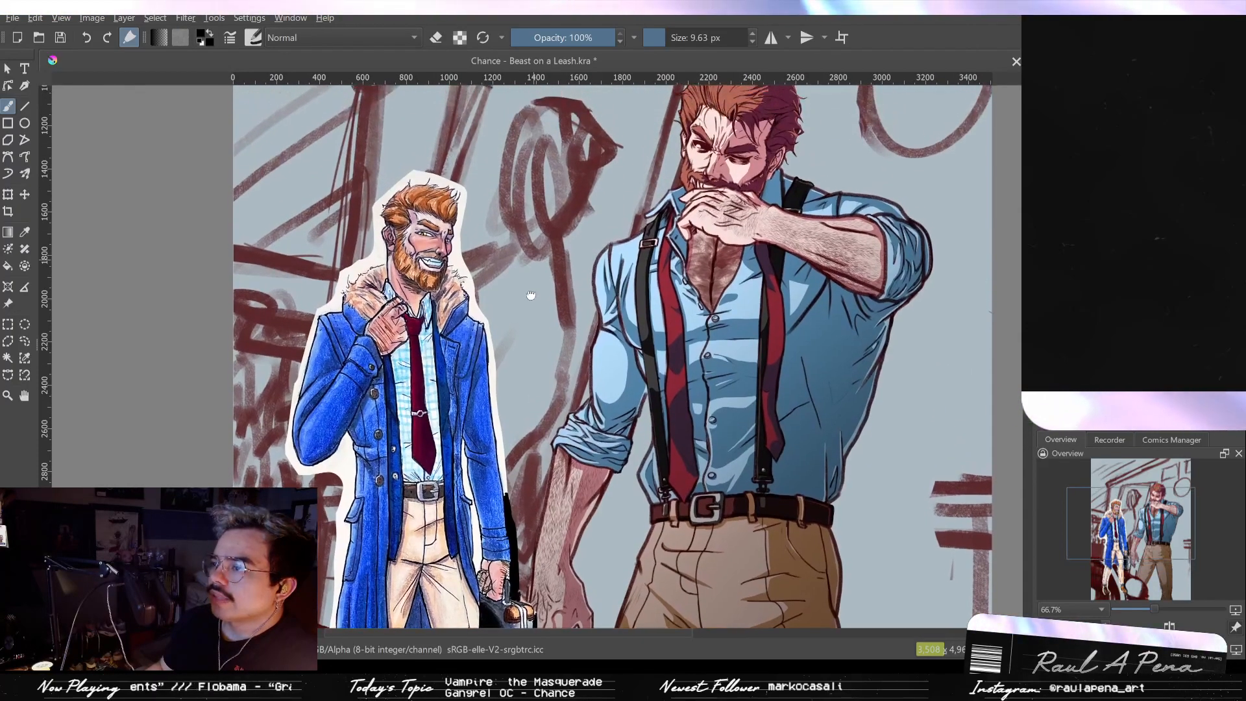
scroll(834, 273, "up", 1)
left_click_drag(714, 194, 704, 298)
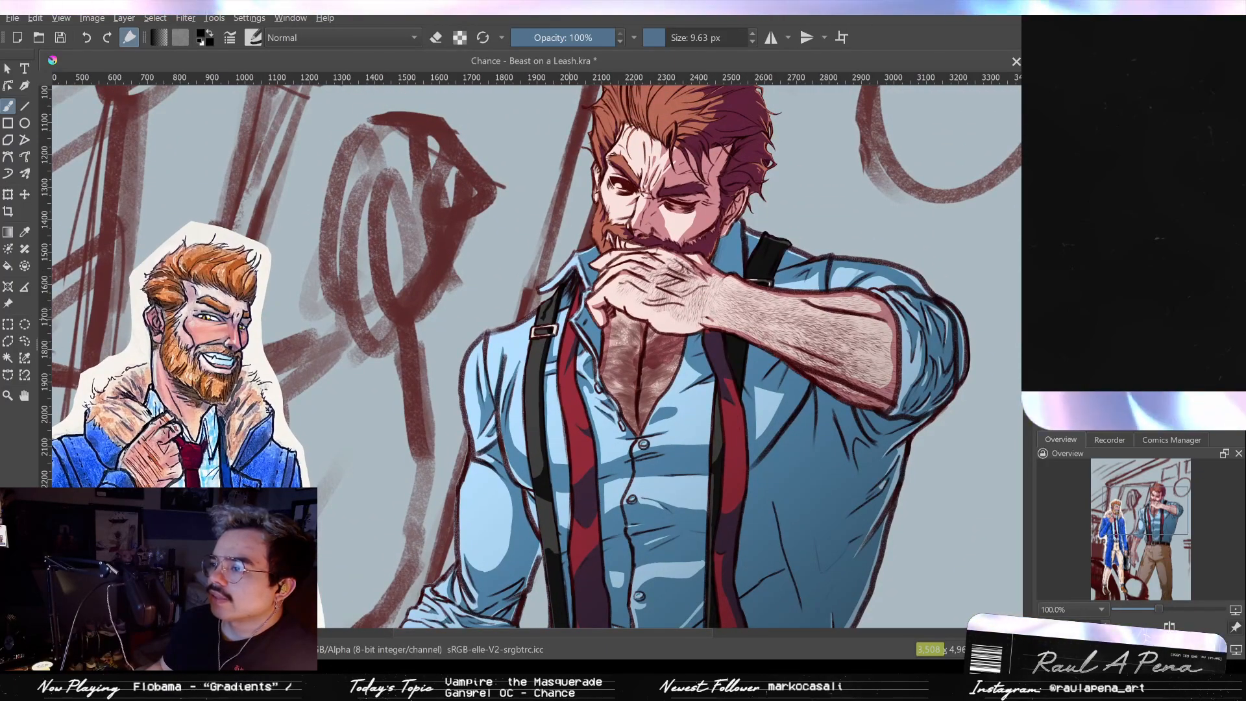
left_click_drag(685, 618, 675, 356)
scroll(706, 380, "down", 2)
scroll(675, 355, "up", 1)
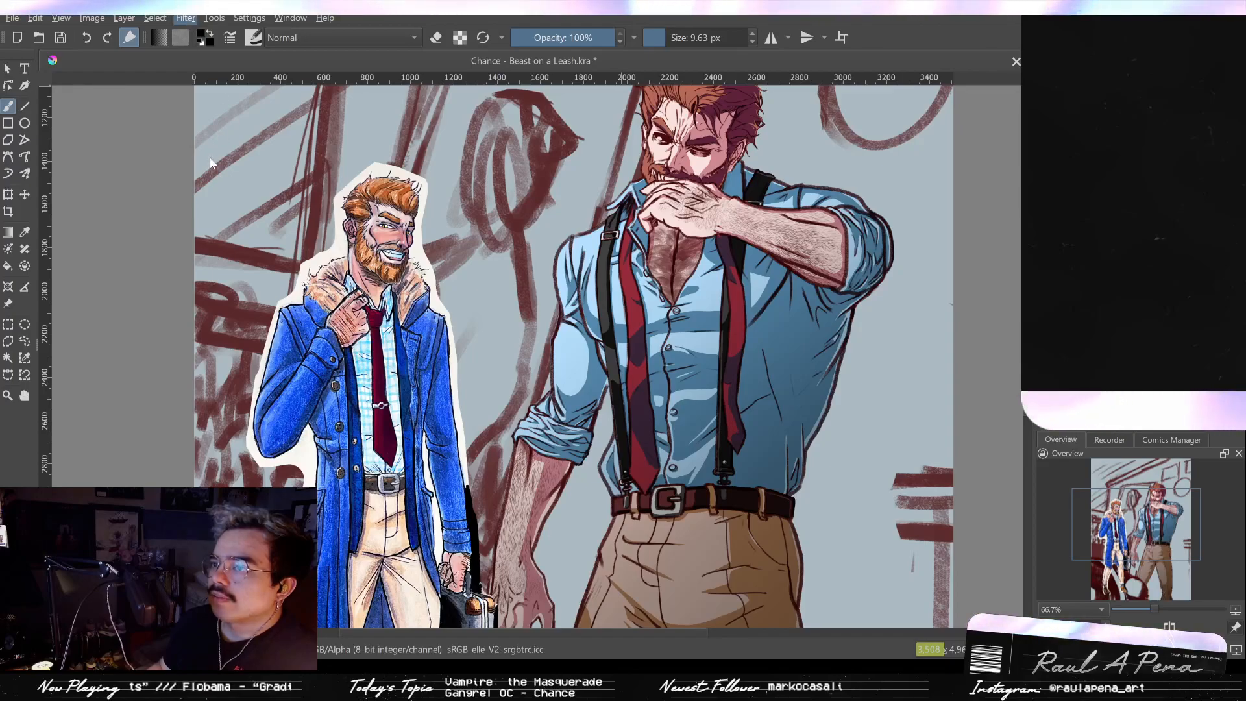
left_click(452, 197)
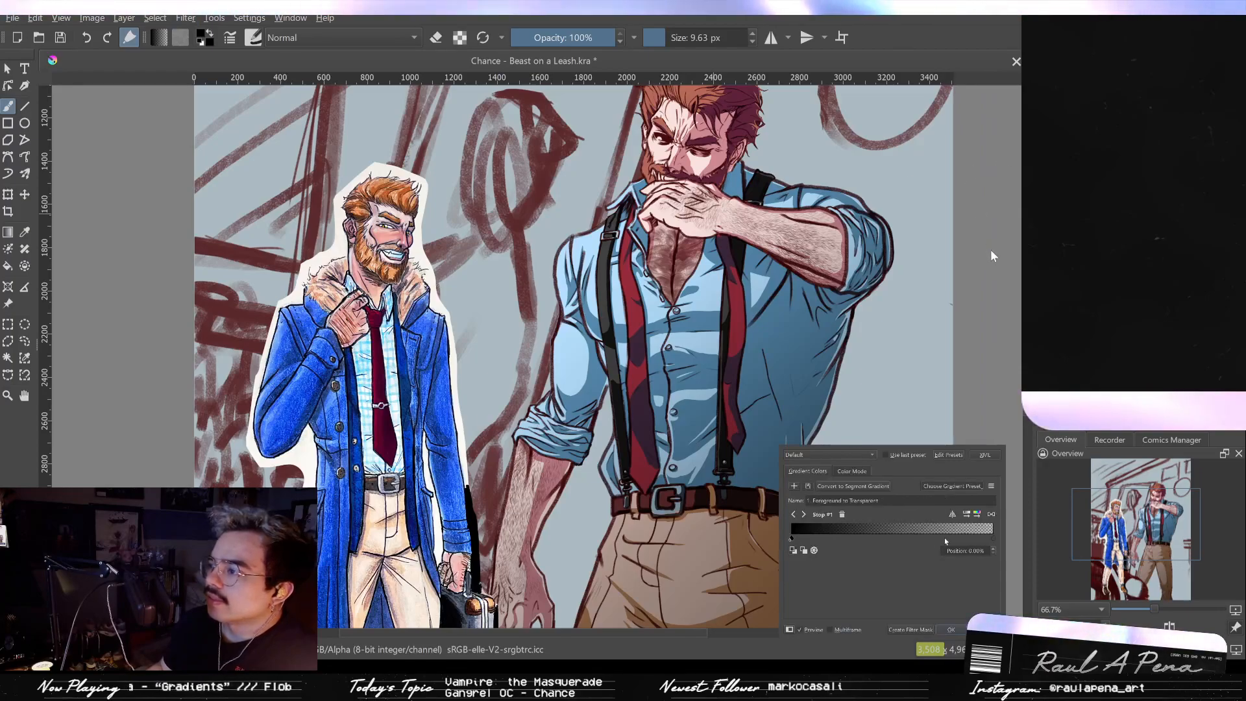
left_click(994, 307)
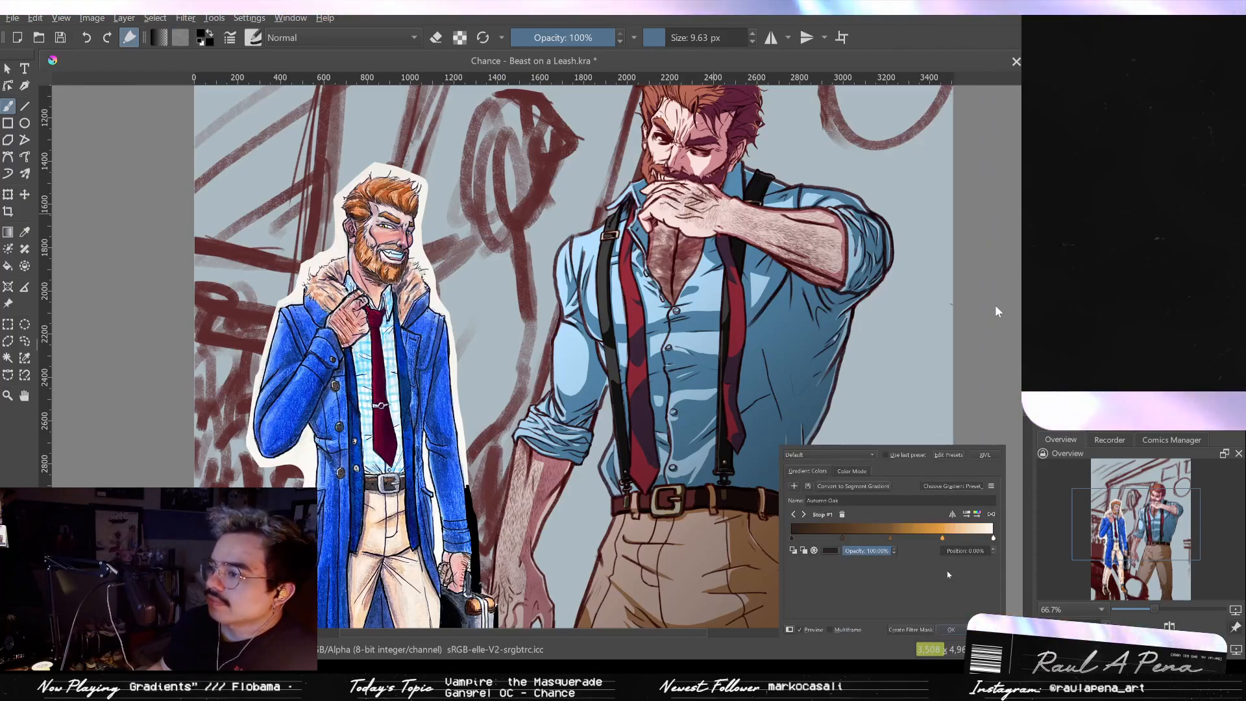
left_click(985, 554)
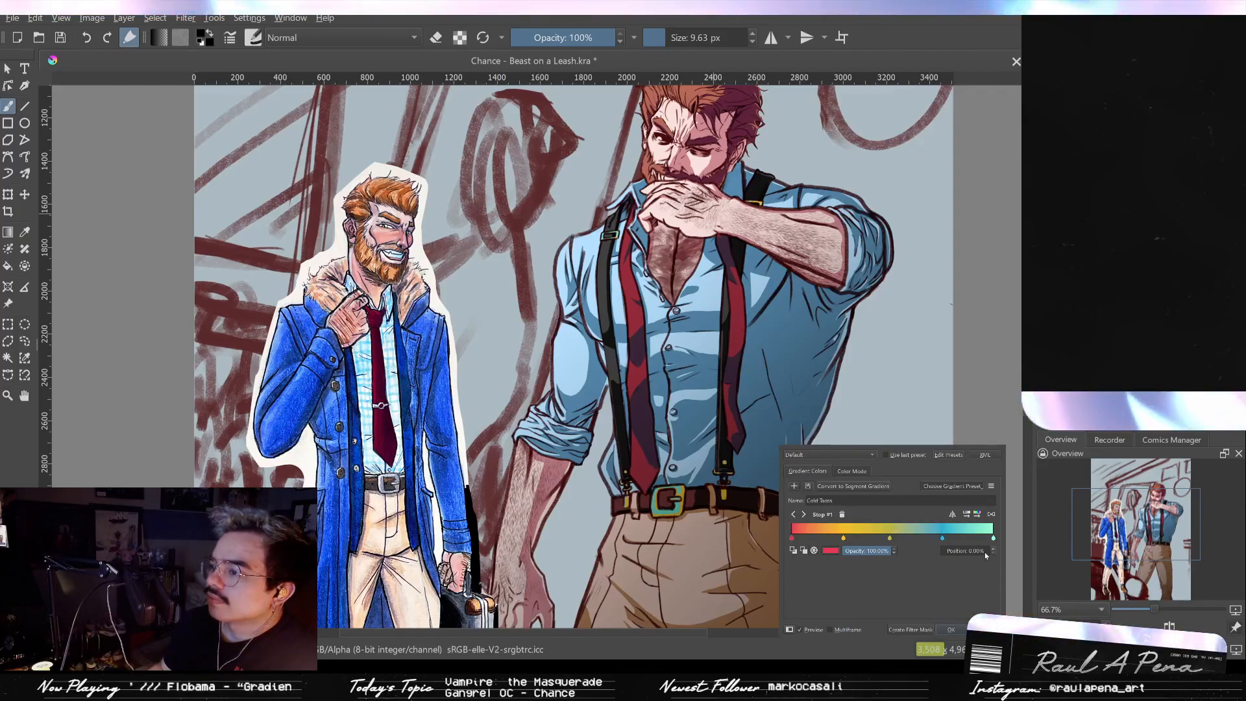
left_click(980, 550)
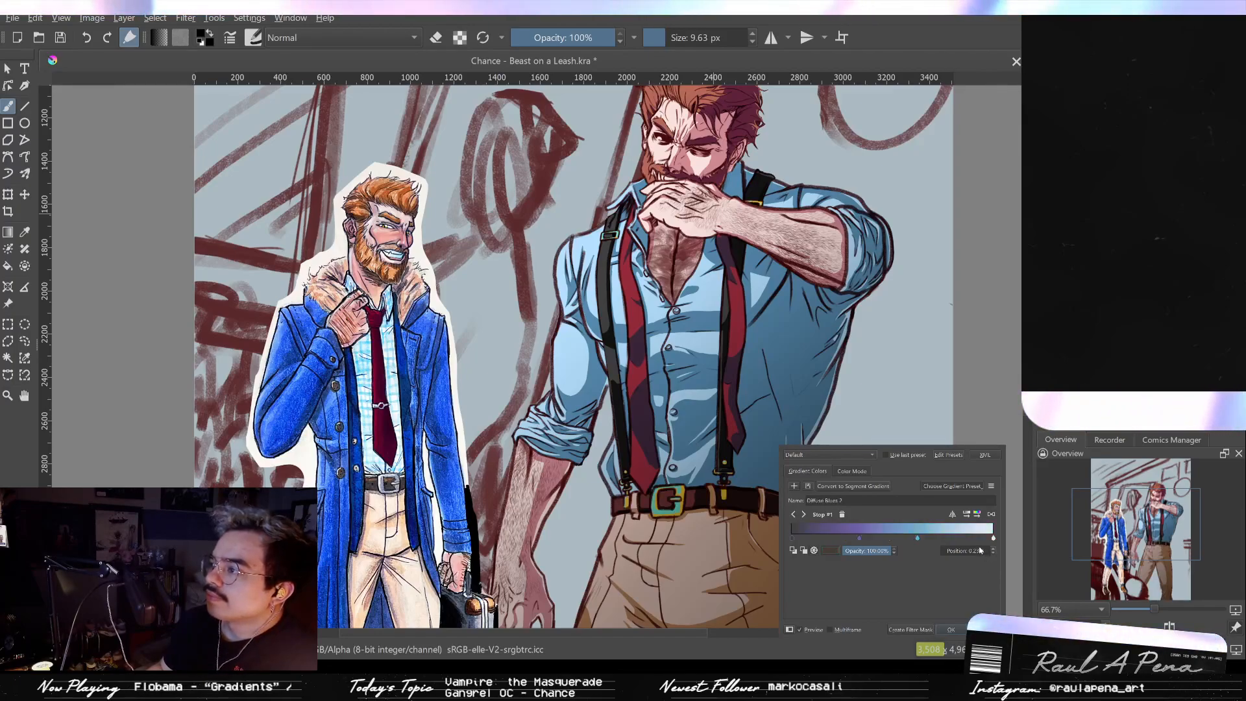
left_click(954, 549)
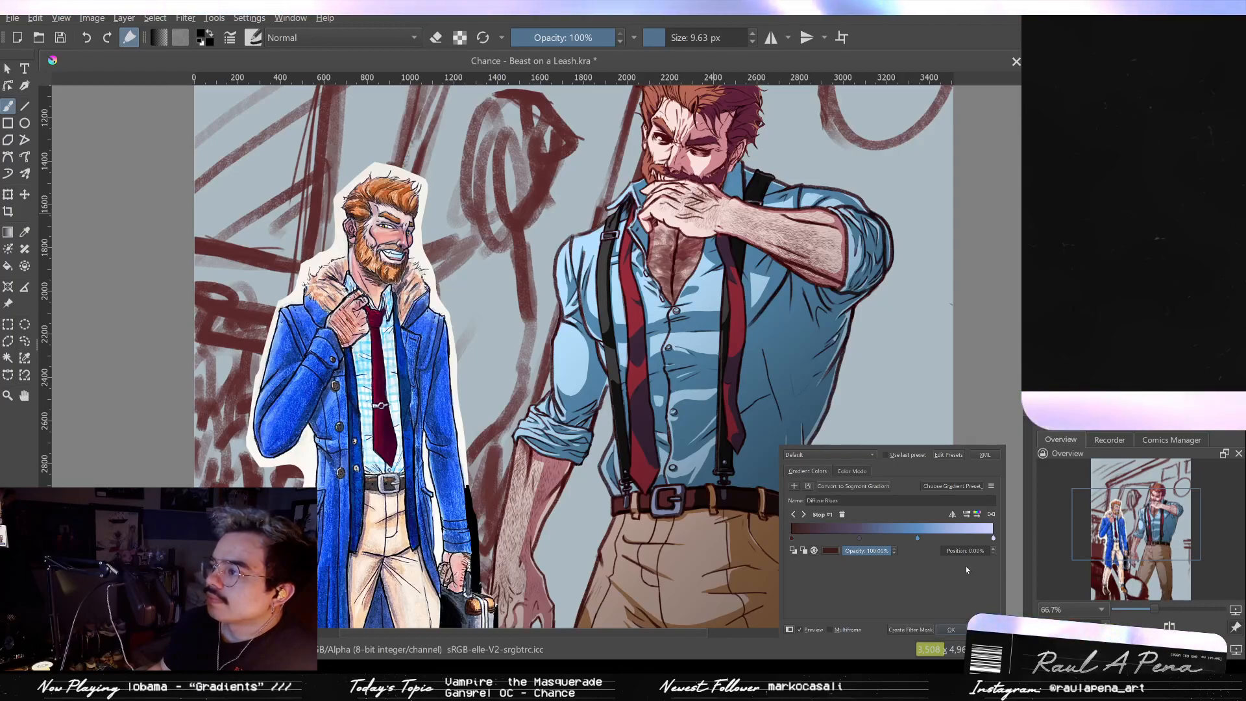
left_click(969, 569)
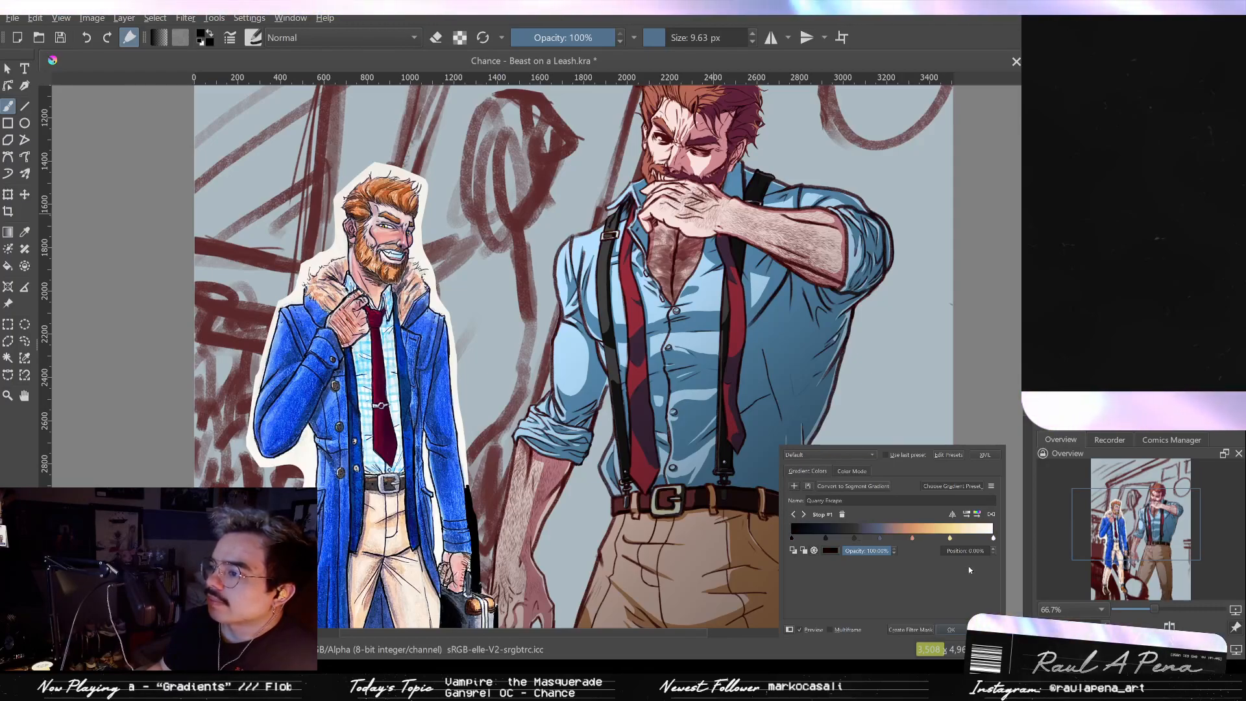
left_click(949, 551)
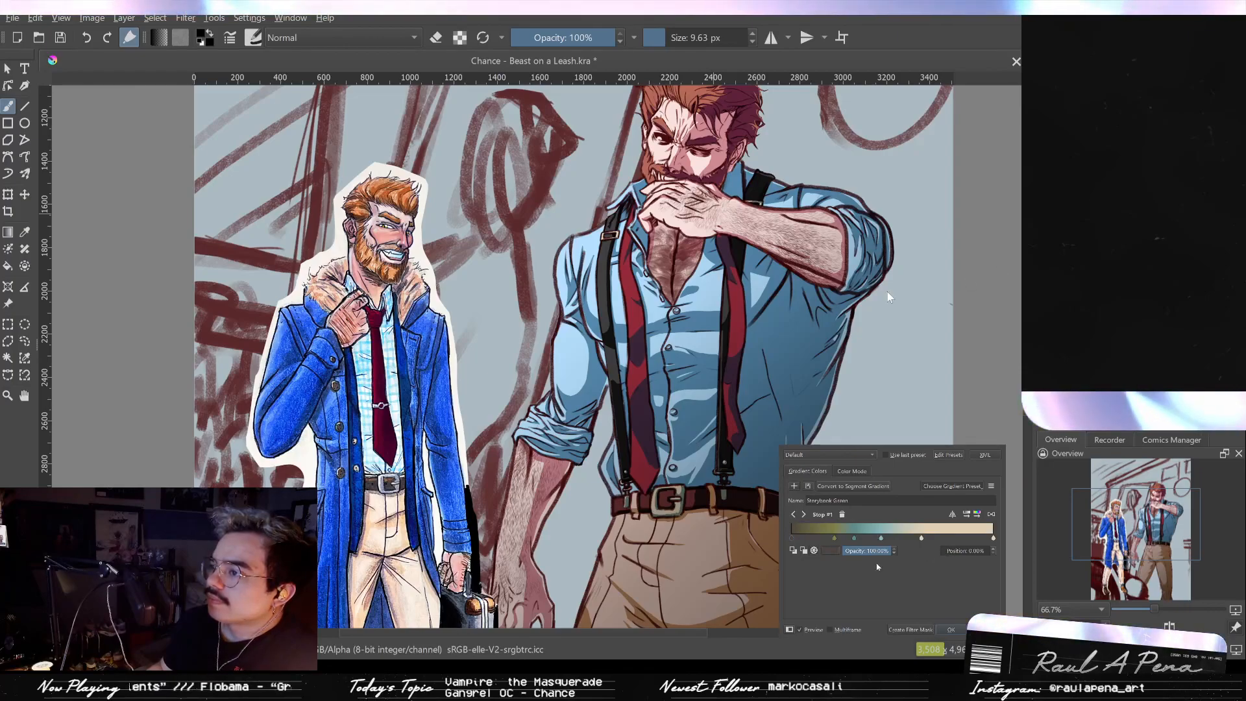
Step: Compare more gradient presets on the buckle, including Skin Warm 7, and apply Storybook Green as a filter mask
left_click_drag(692, 368, 456, 408)
left_click_drag(627, 363, 587, 371)
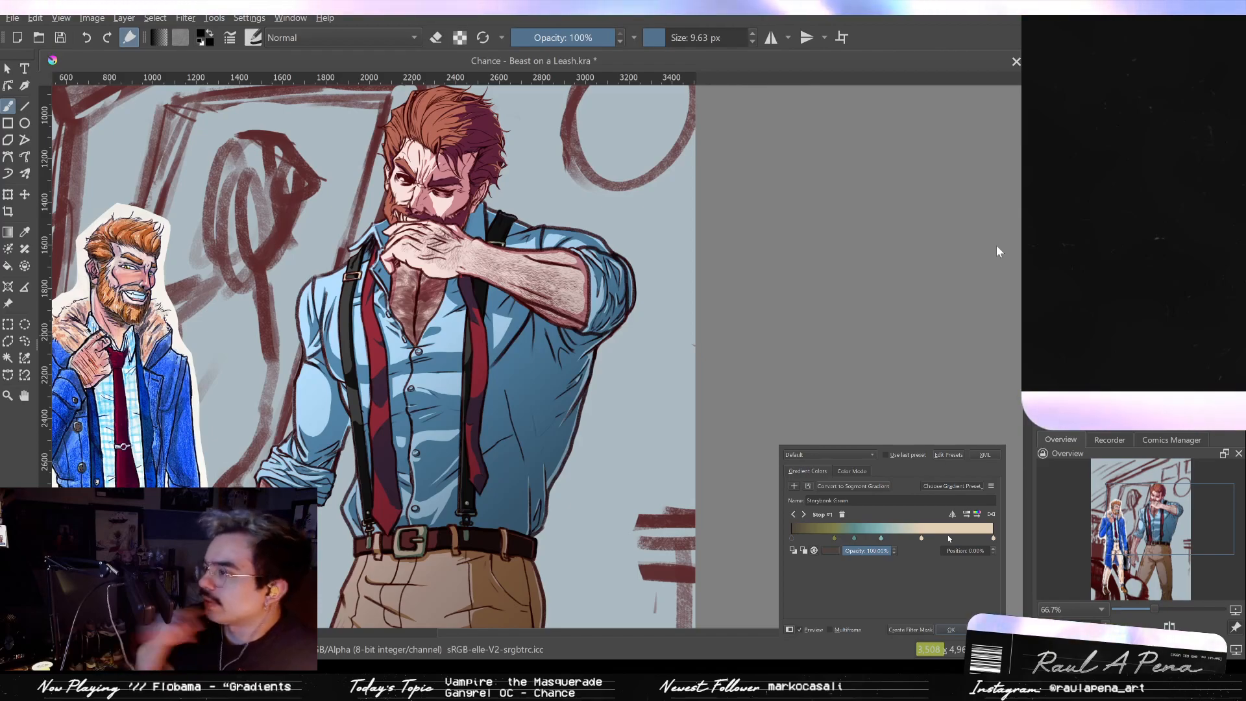
left_click(981, 556)
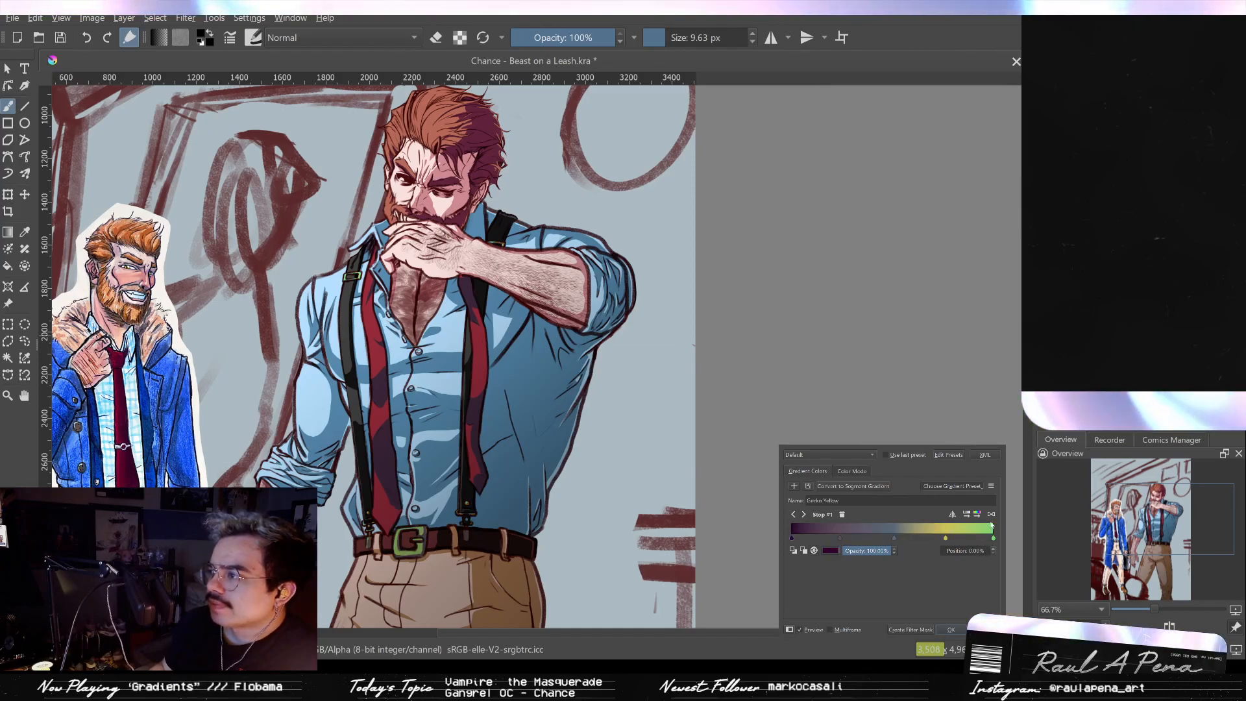
left_click(991, 541)
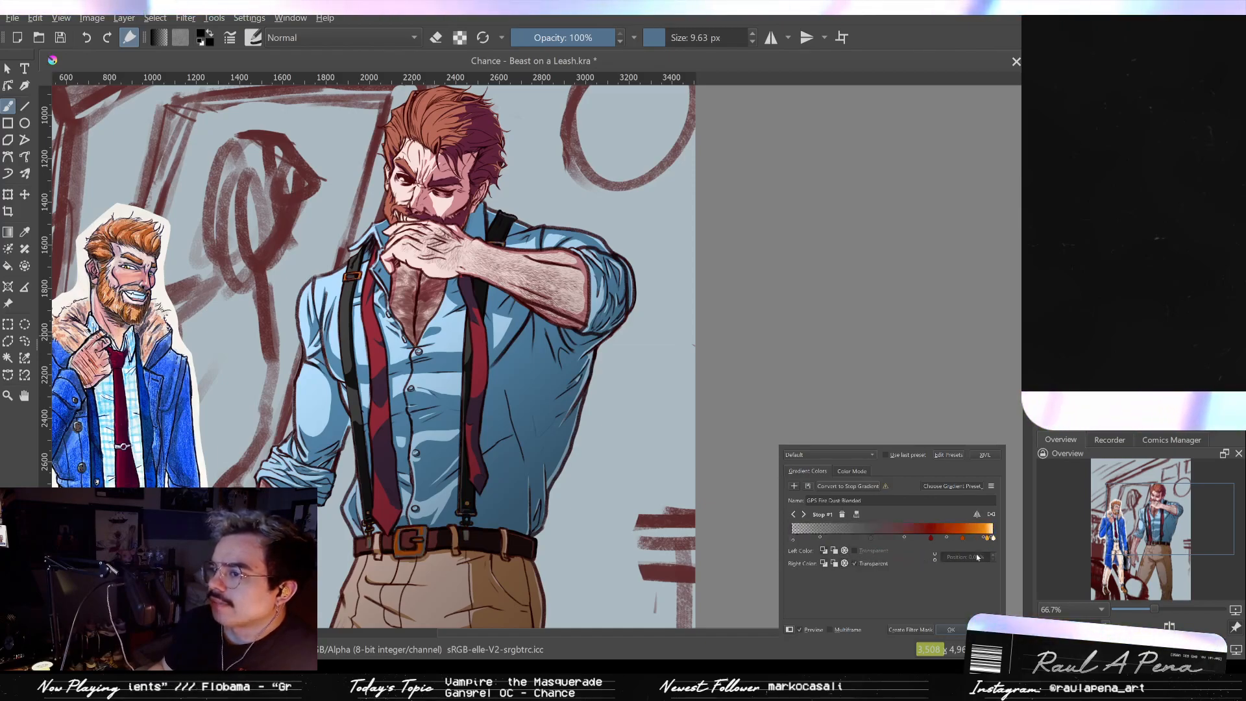
left_click(994, 273)
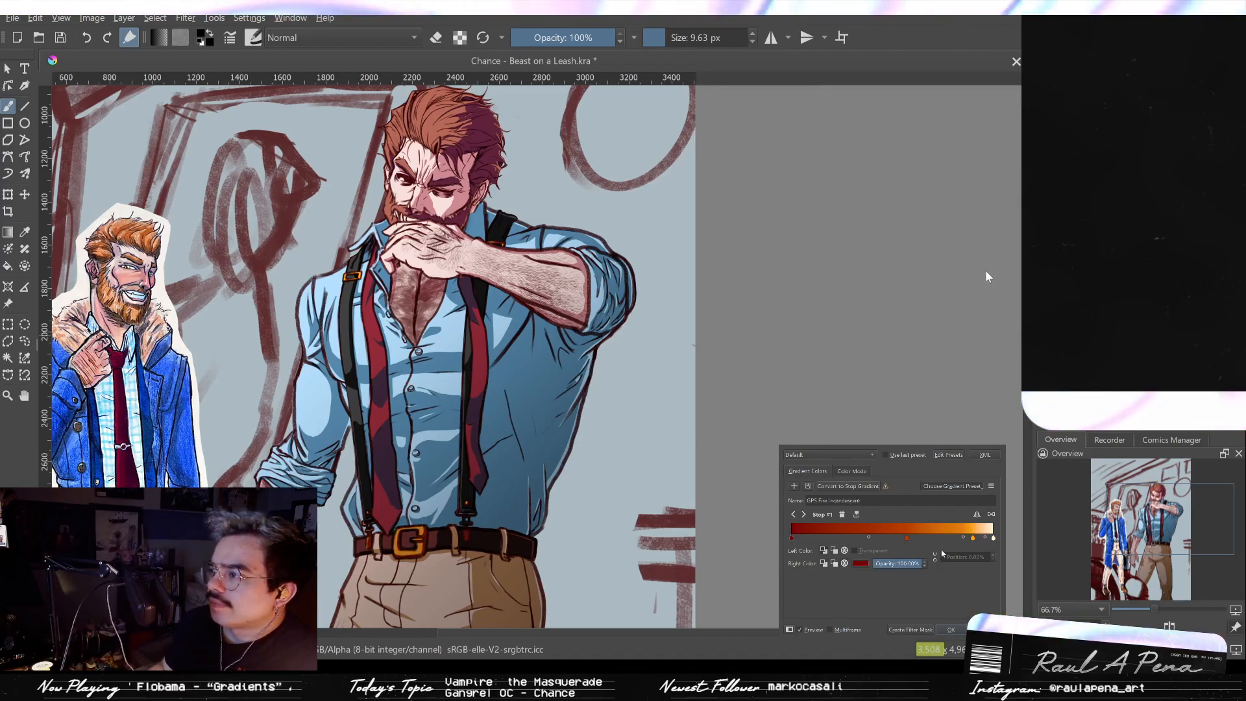
left_click(990, 251)
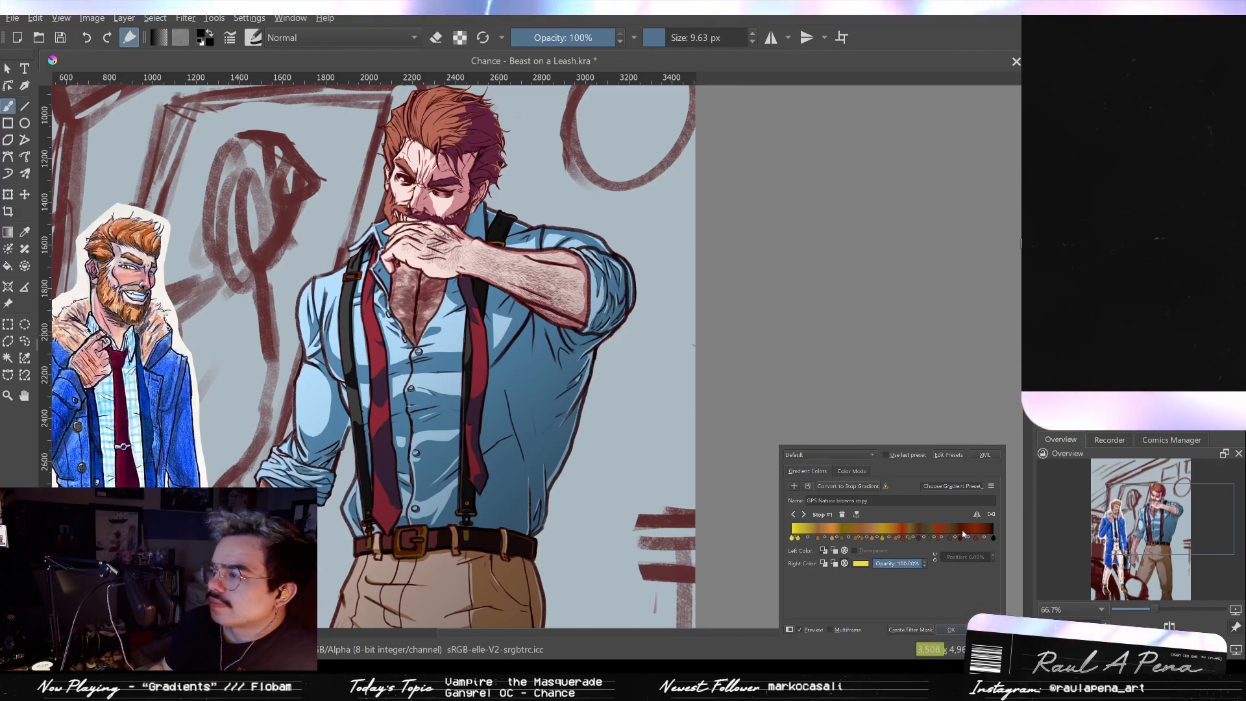
left_click(997, 284)
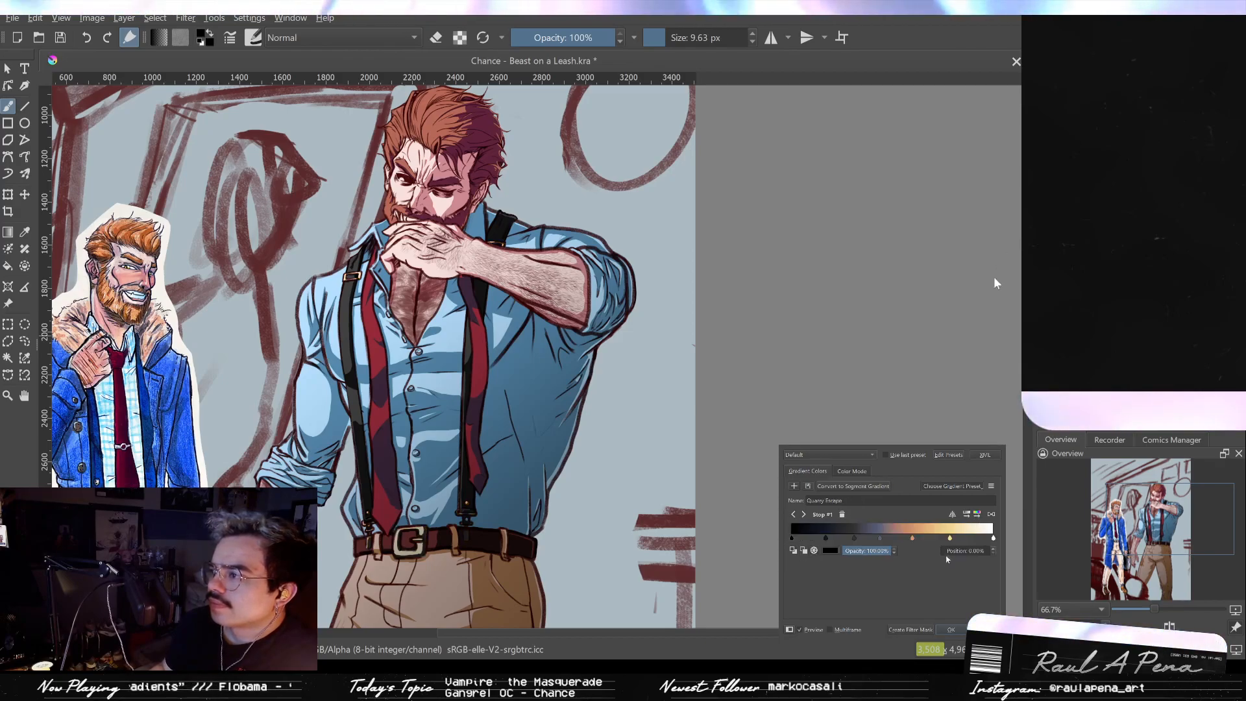
left_click(978, 305)
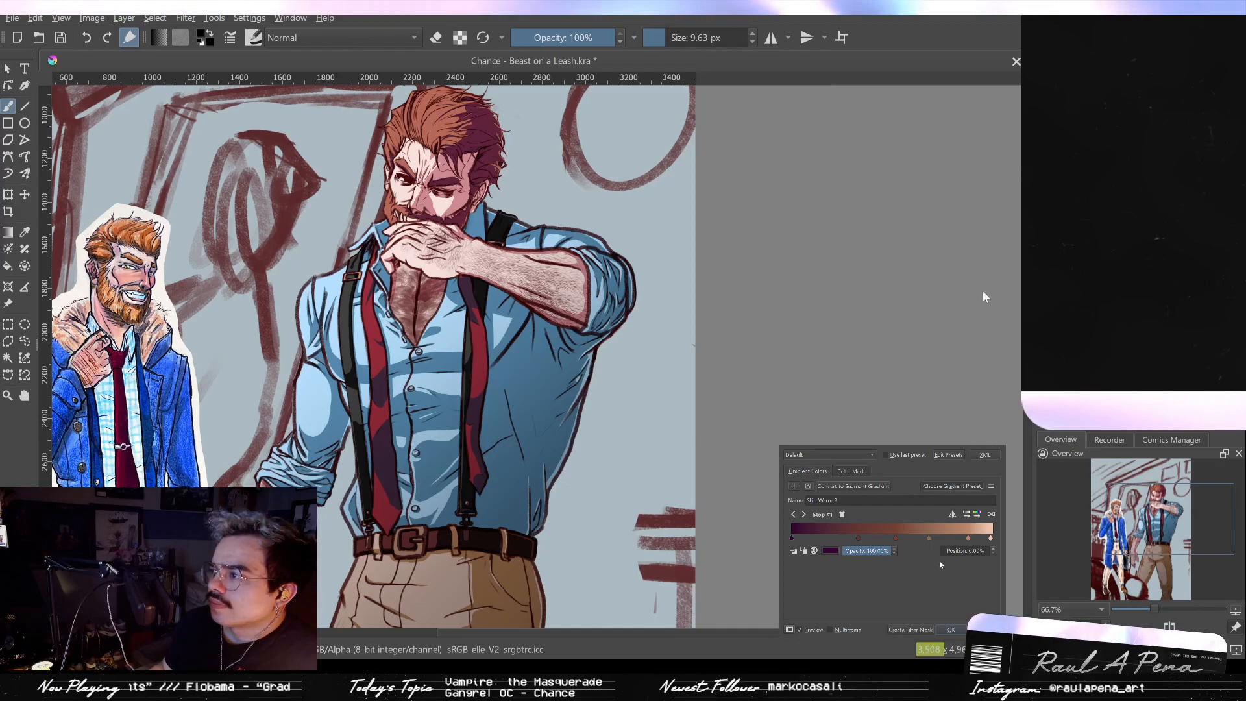
left_click(986, 291)
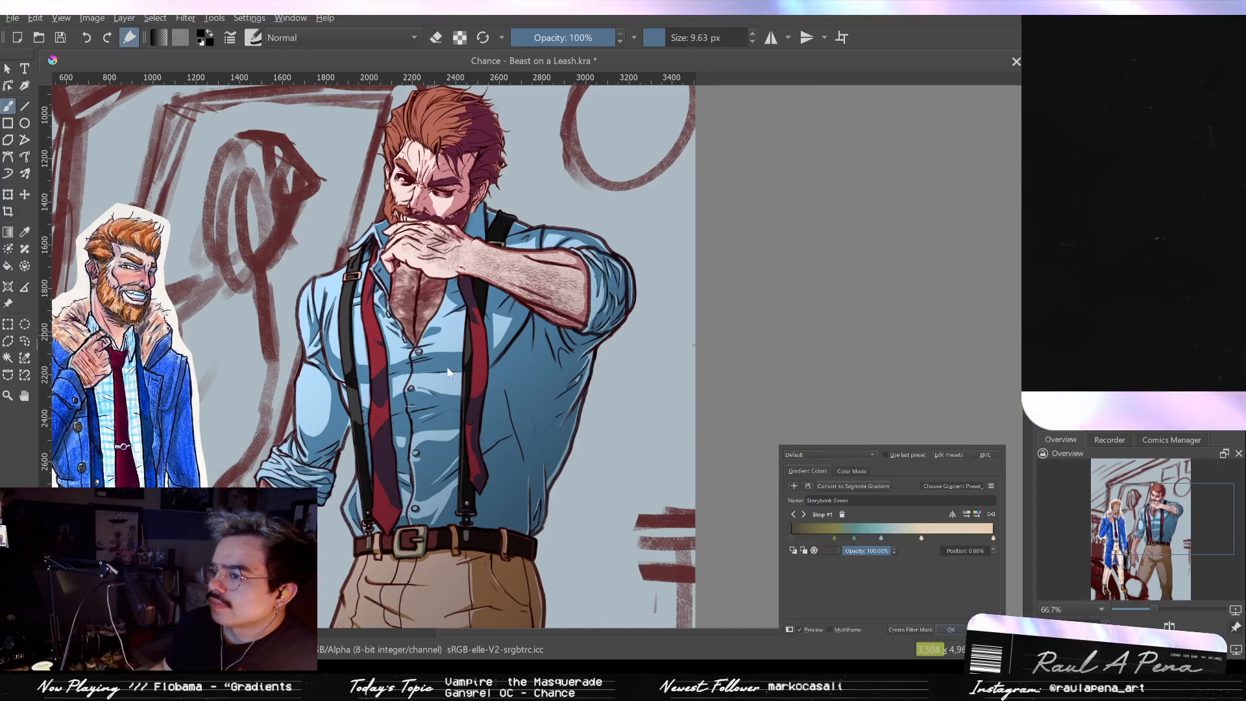
left_click(961, 403)
Step: Switch the buckle's gradient map to Diffuse Blues, shift its stops with the last at 97.38%, and accept the changes
left_click_drag(455, 370, 548, 257)
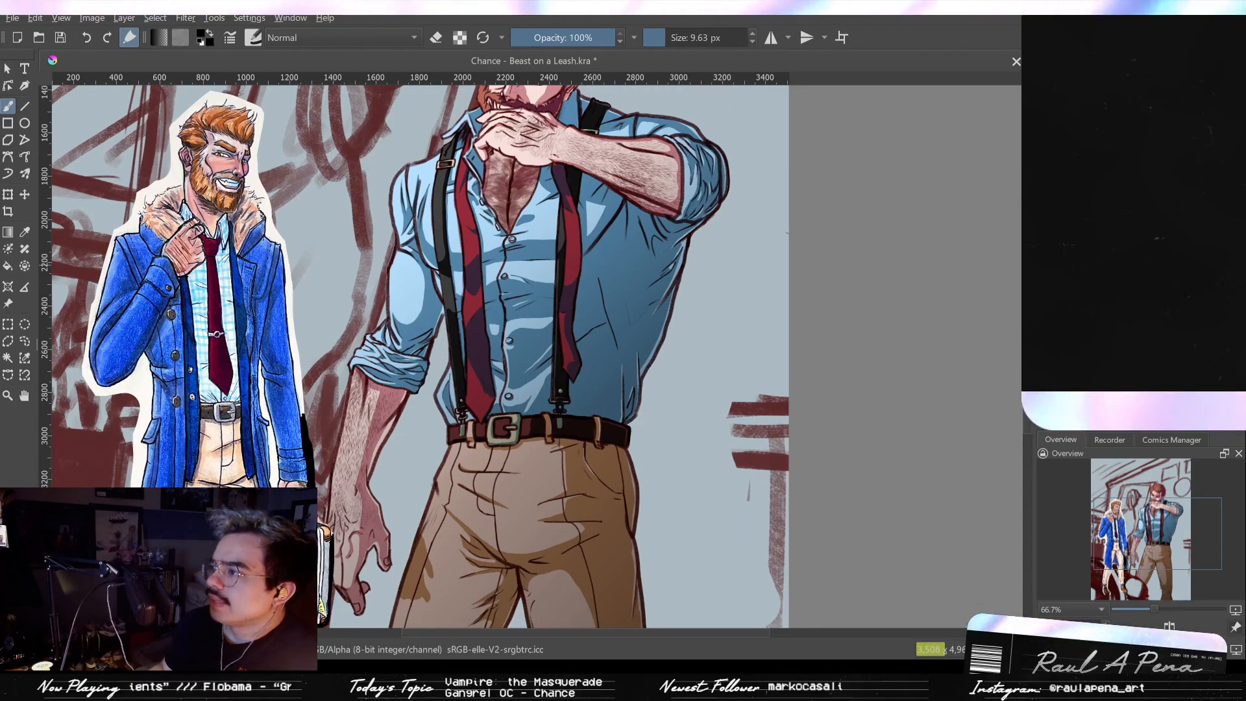
key("F3")
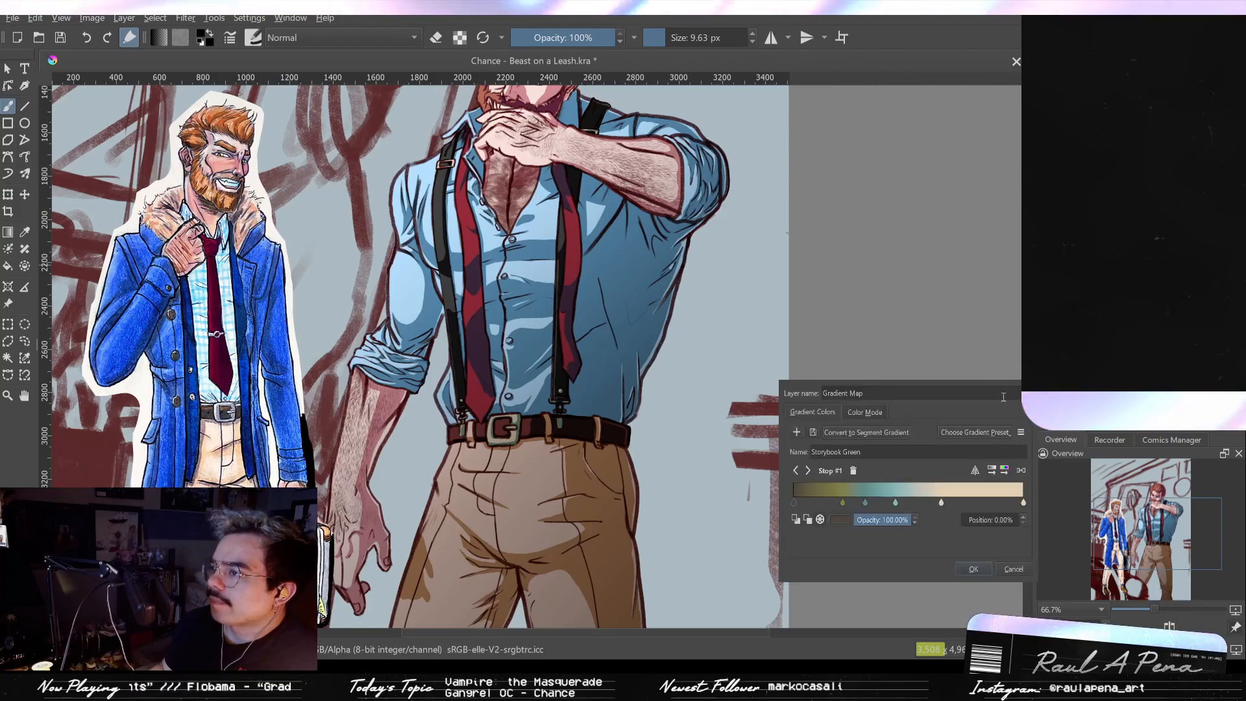
left_click(1002, 284)
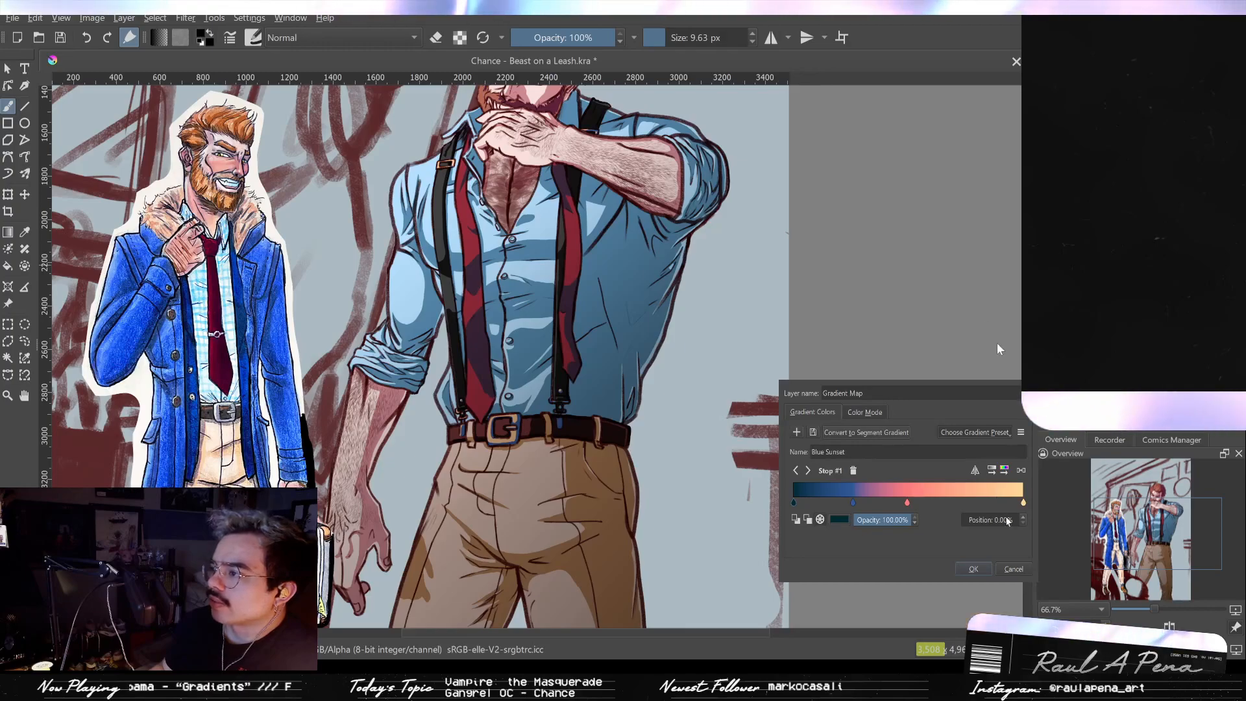
left_click(934, 345)
left_click(930, 347)
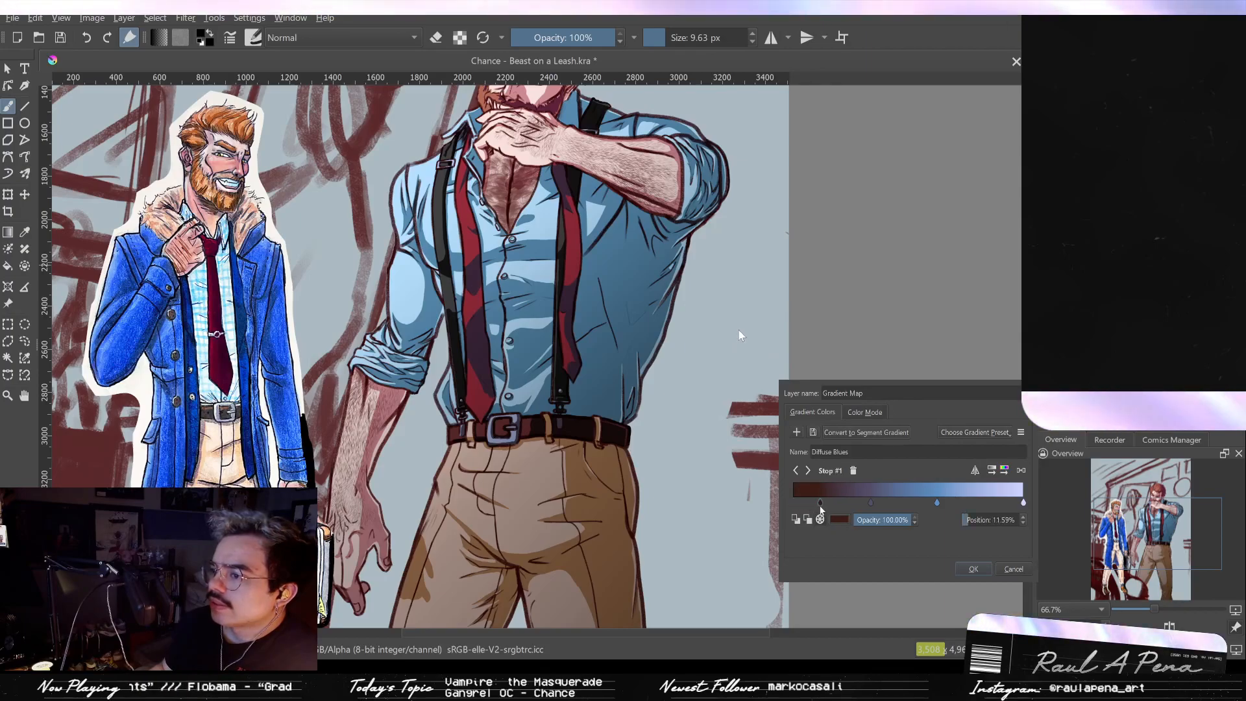
left_click_drag(820, 503, 1017, 505)
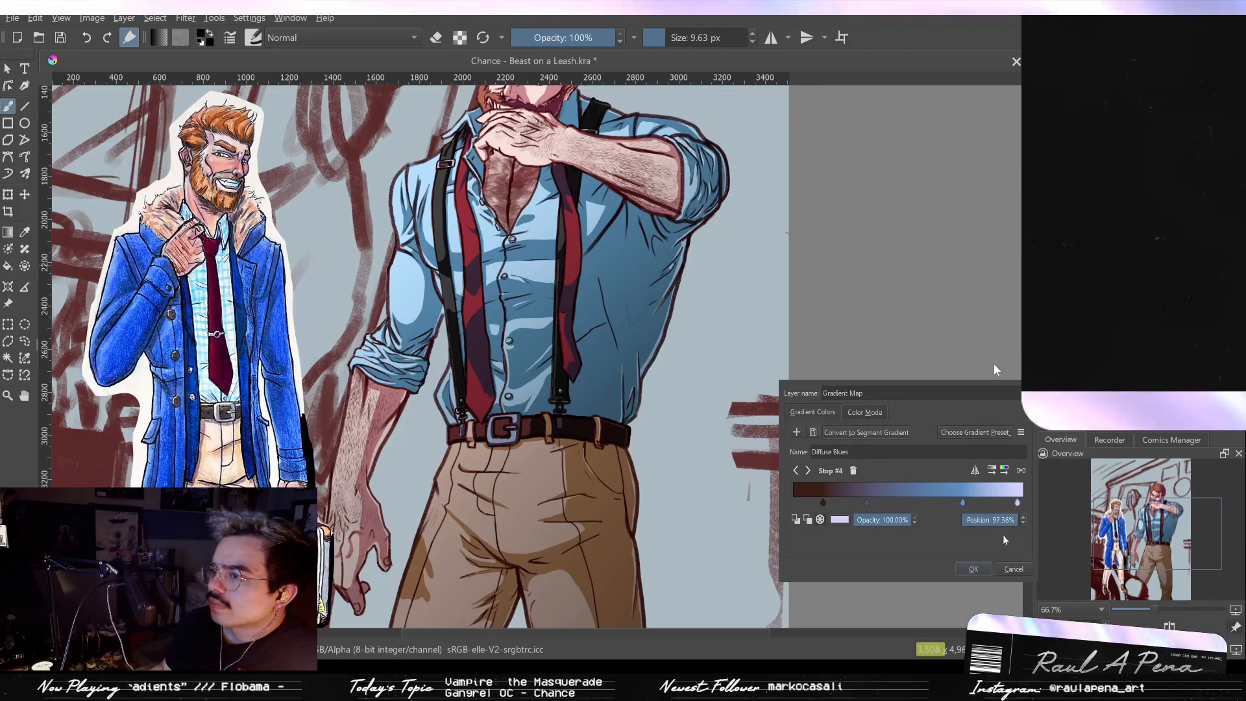
left_click(979, 569)
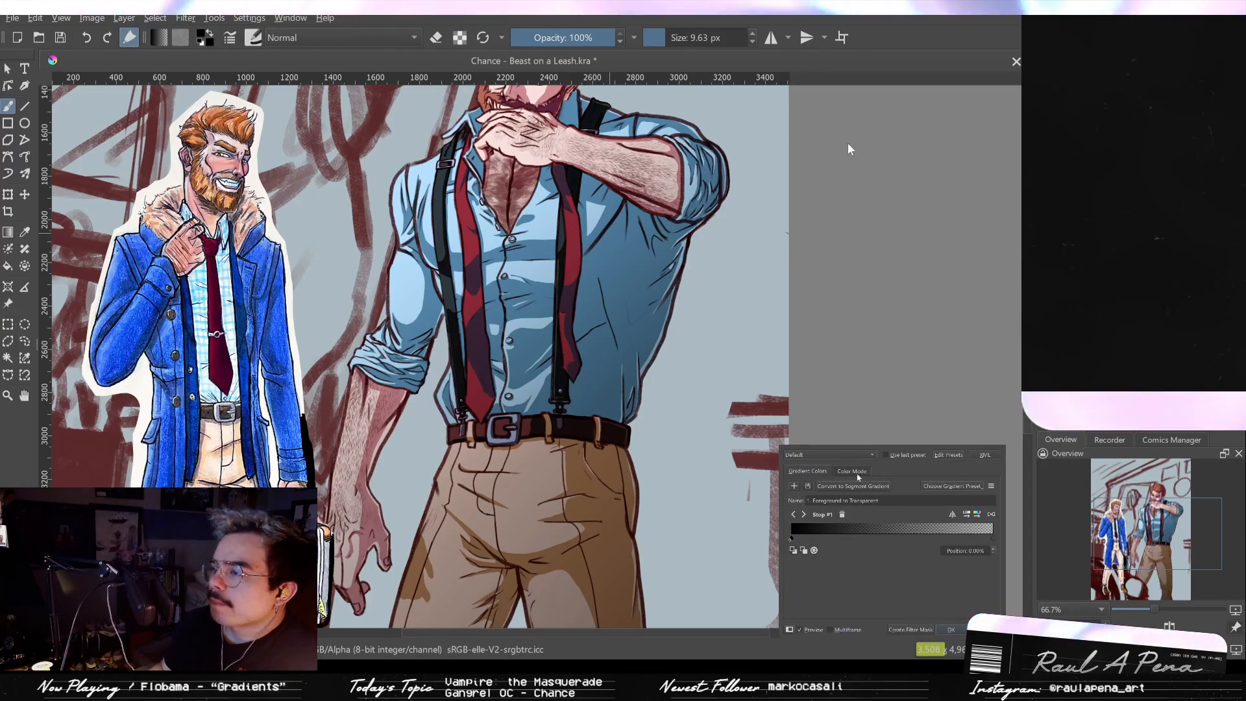
Step: Try the Amber Dreams, Skin Warm 7 and Skin Warm gradients on the suspenders, and apply Skin Warm 3 as a filter mask
left_click(954, 540)
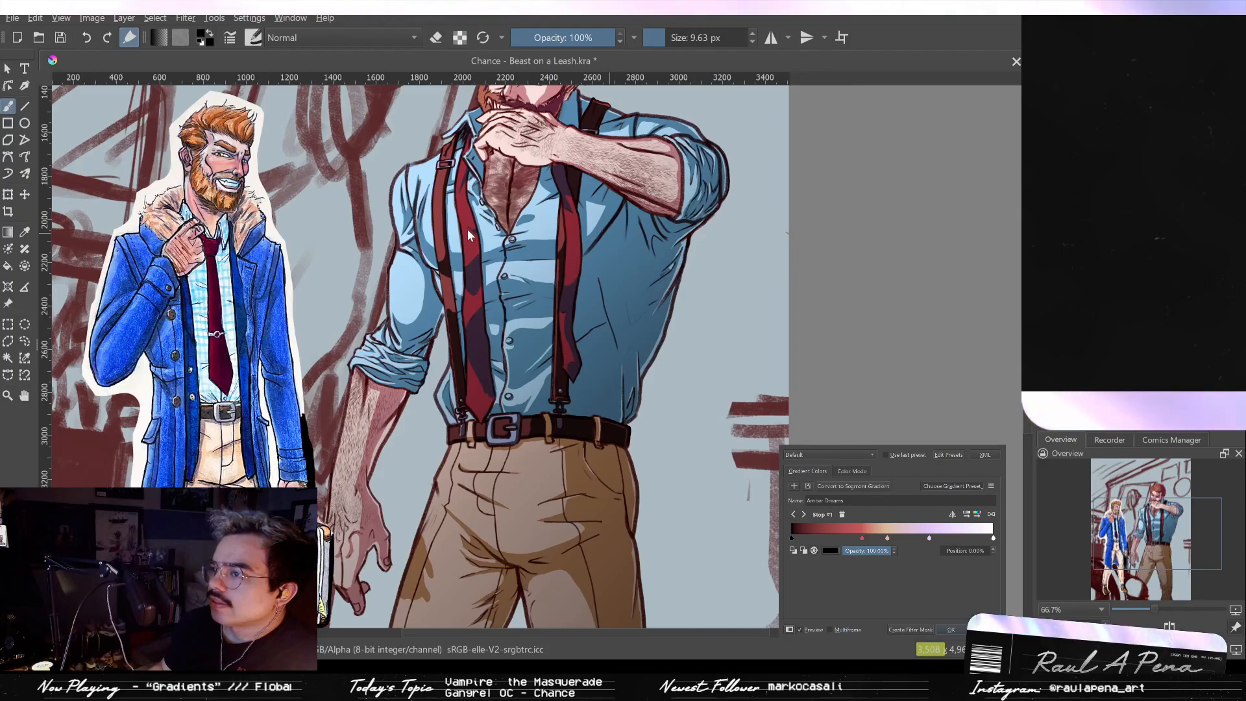
left_click(979, 548)
left_click(955, 575)
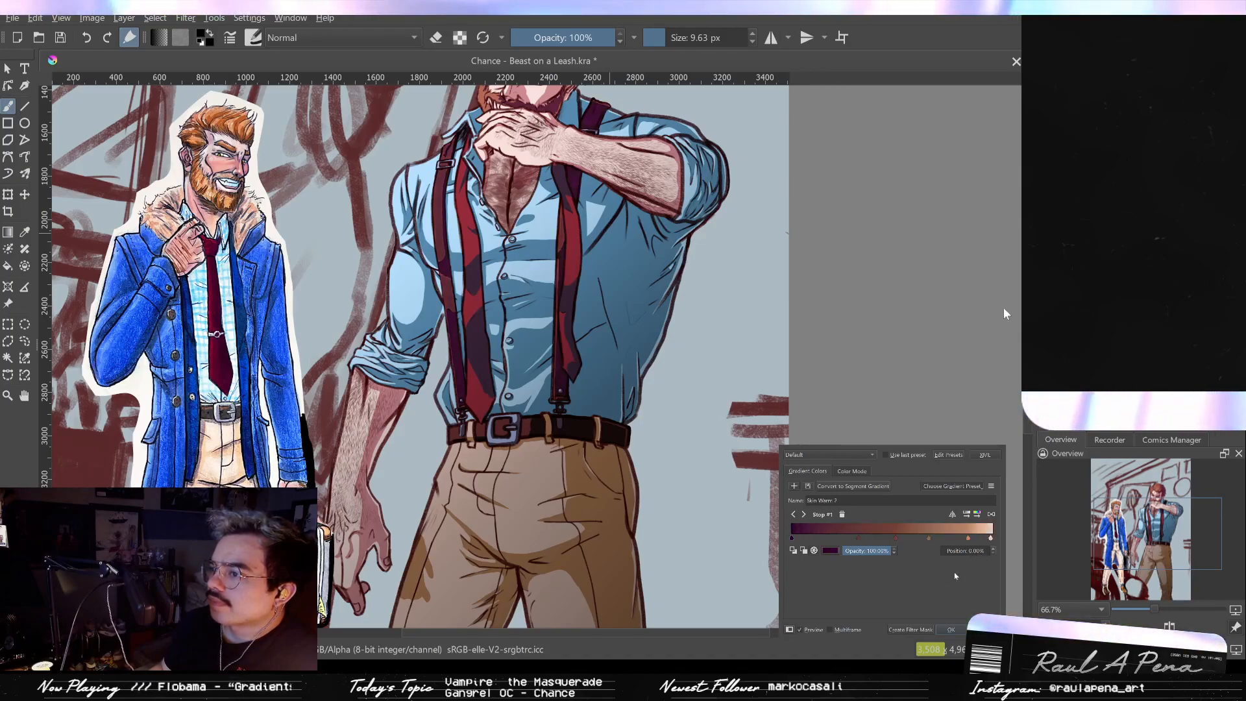
left_click(981, 555)
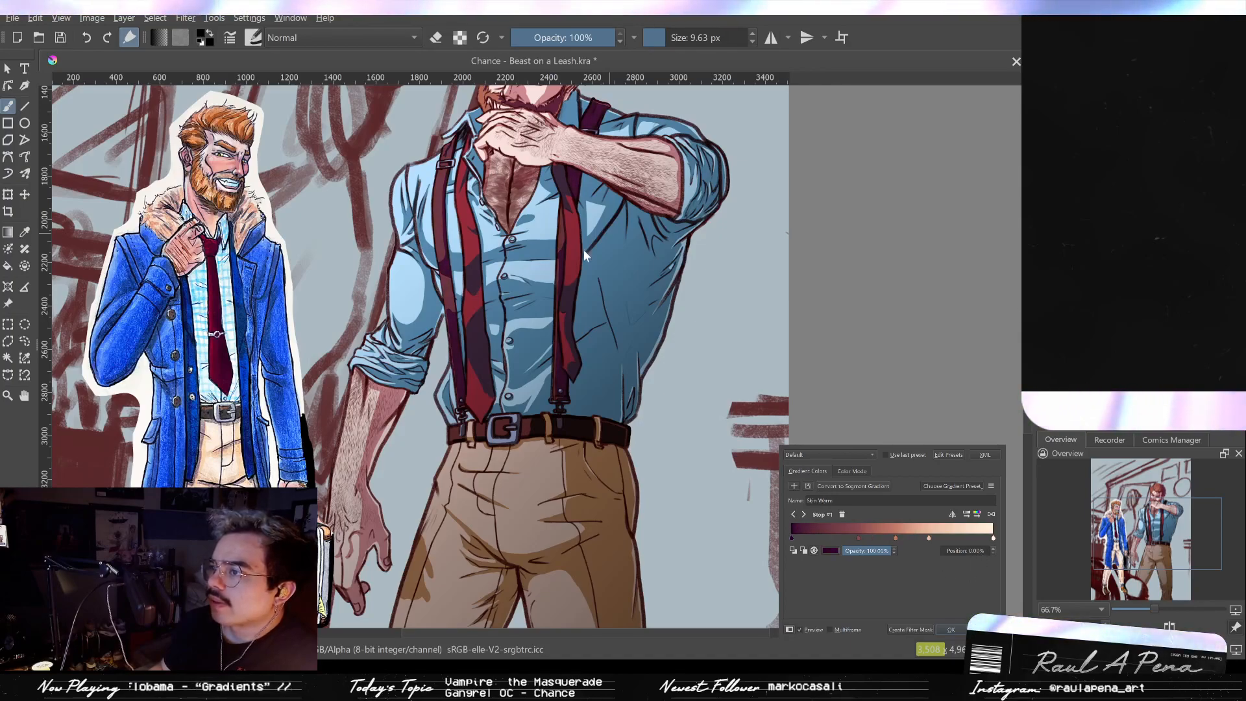
left_click(1006, 314)
left_click(985, 318)
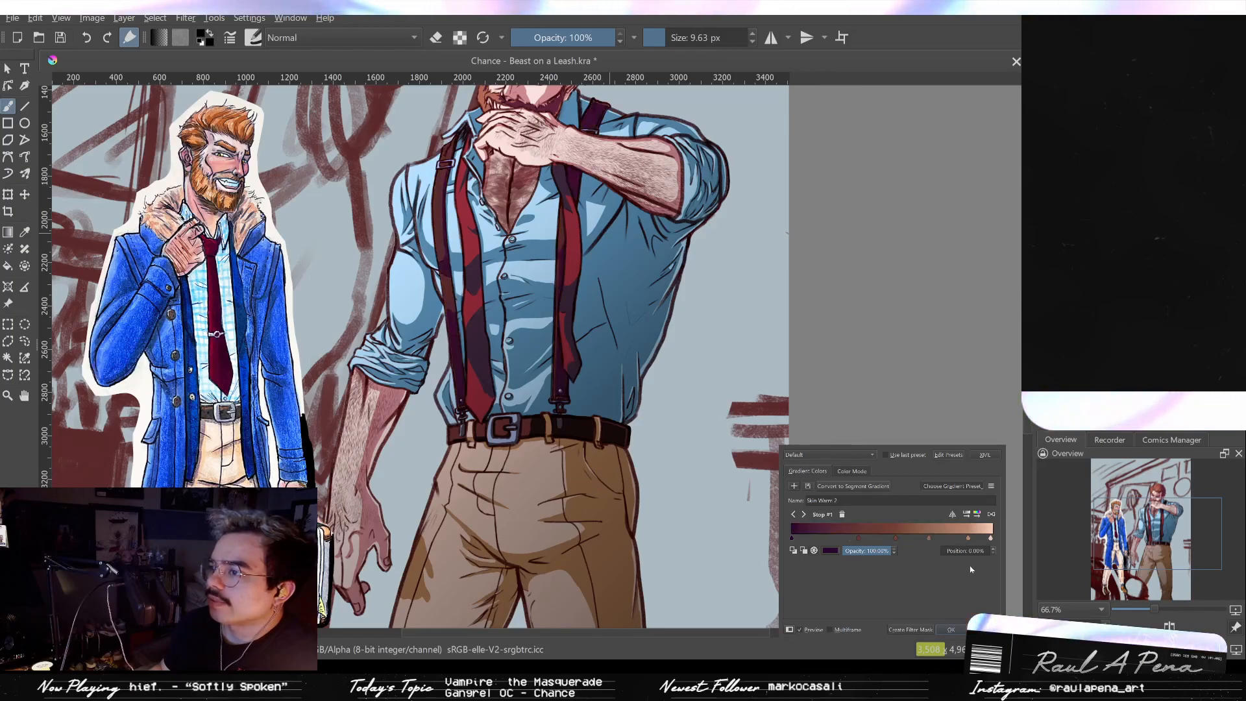
left_click(970, 567)
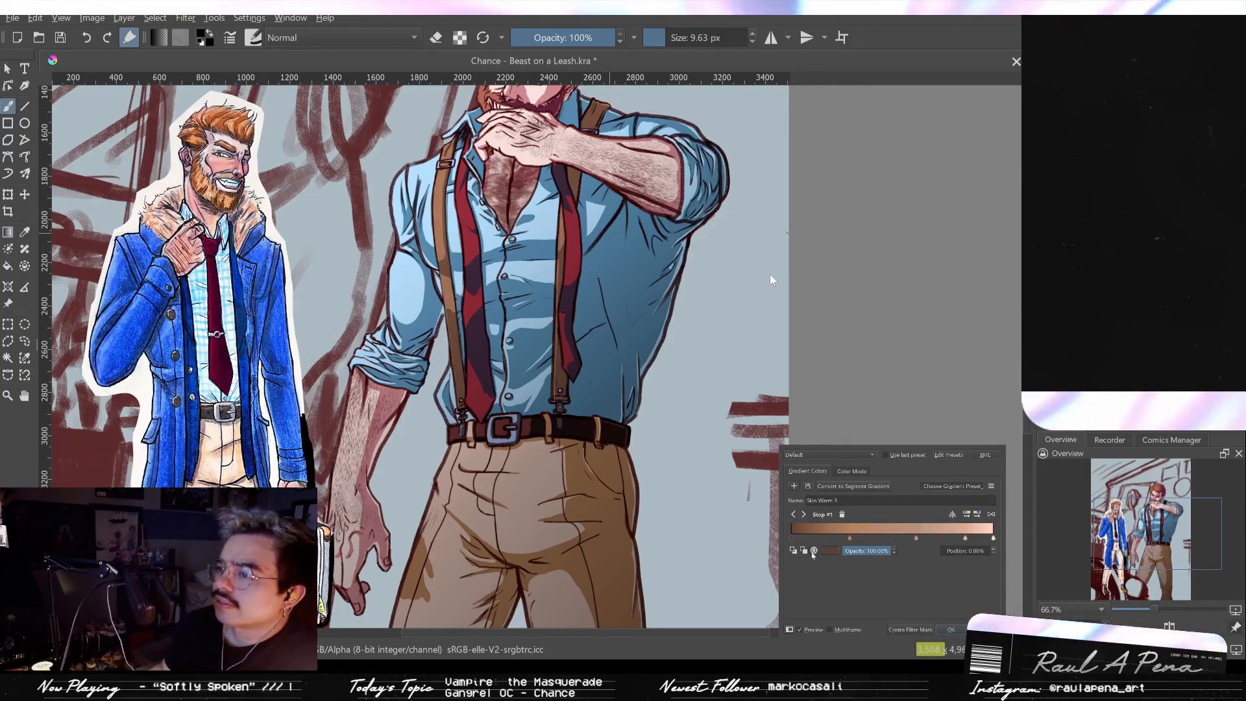
left_click(948, 632)
Step: Reopen the suspenders' gradient map mask and try the Autumn Oak, Warm Lilac and Skin Warm 3 presets
scroll(870, 354, "down", 2)
left_click_drag(791, 303, 688, 296)
scroll(683, 346, "up", 1)
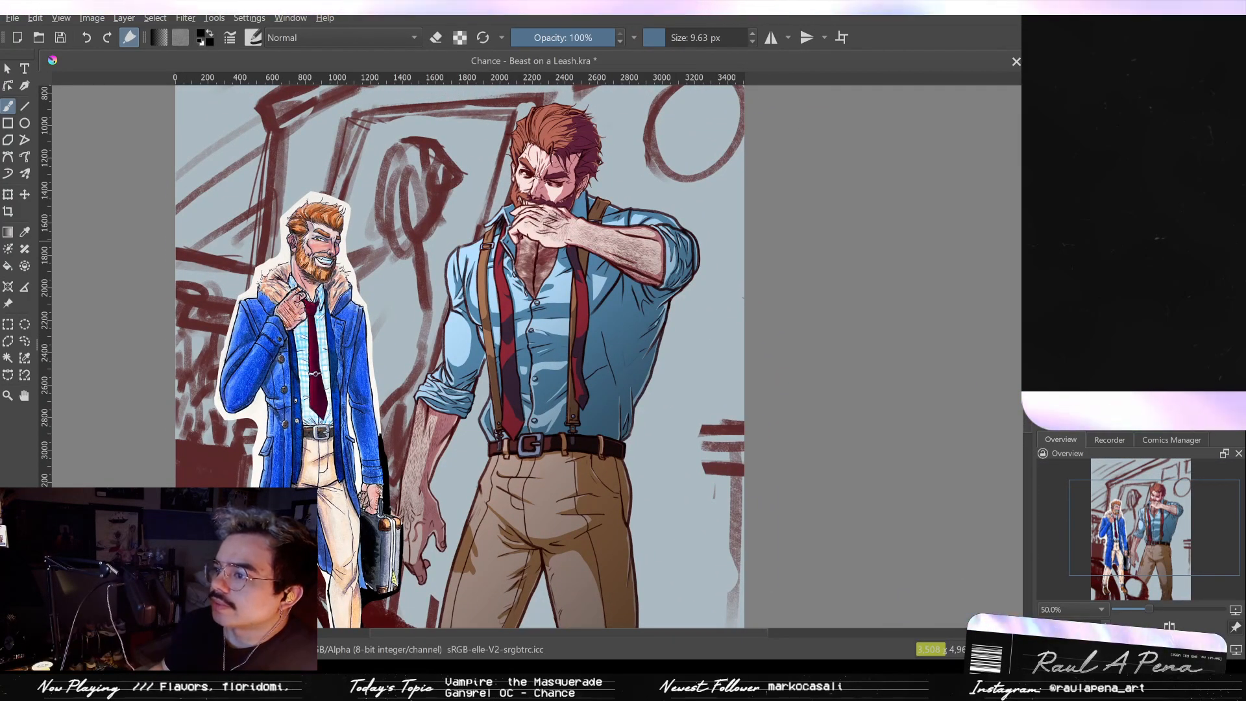
key("F3")
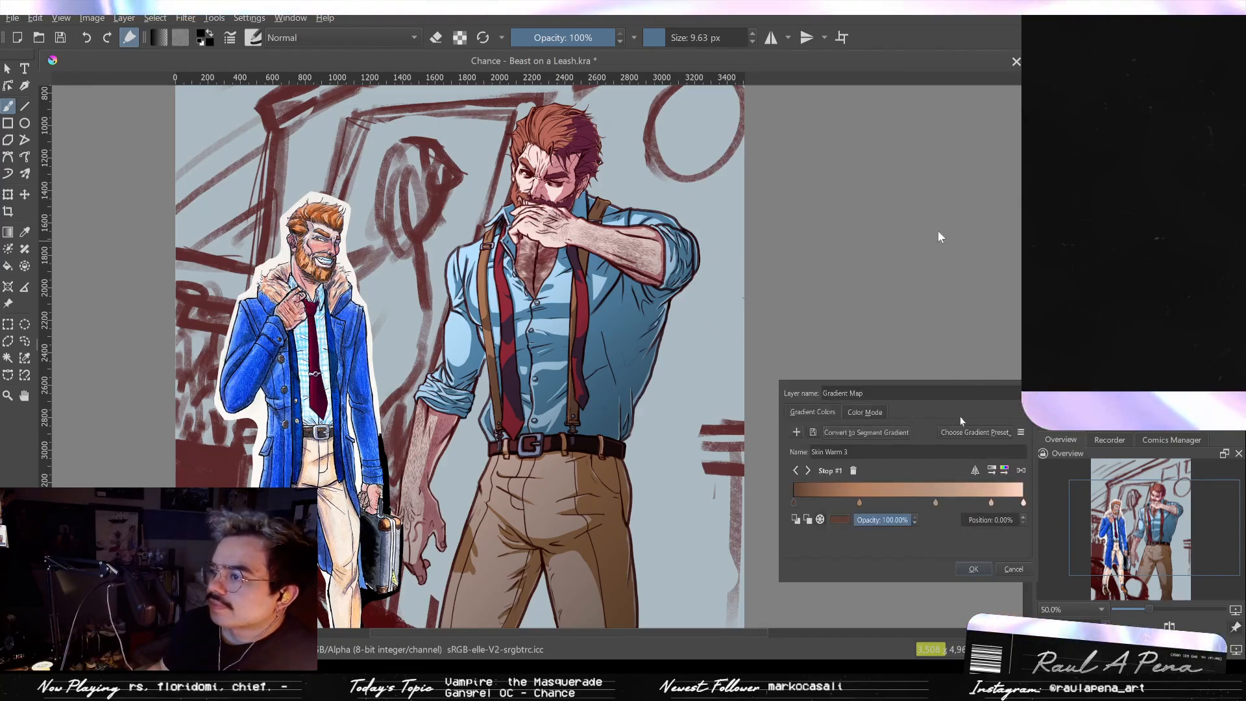
left_click(973, 549)
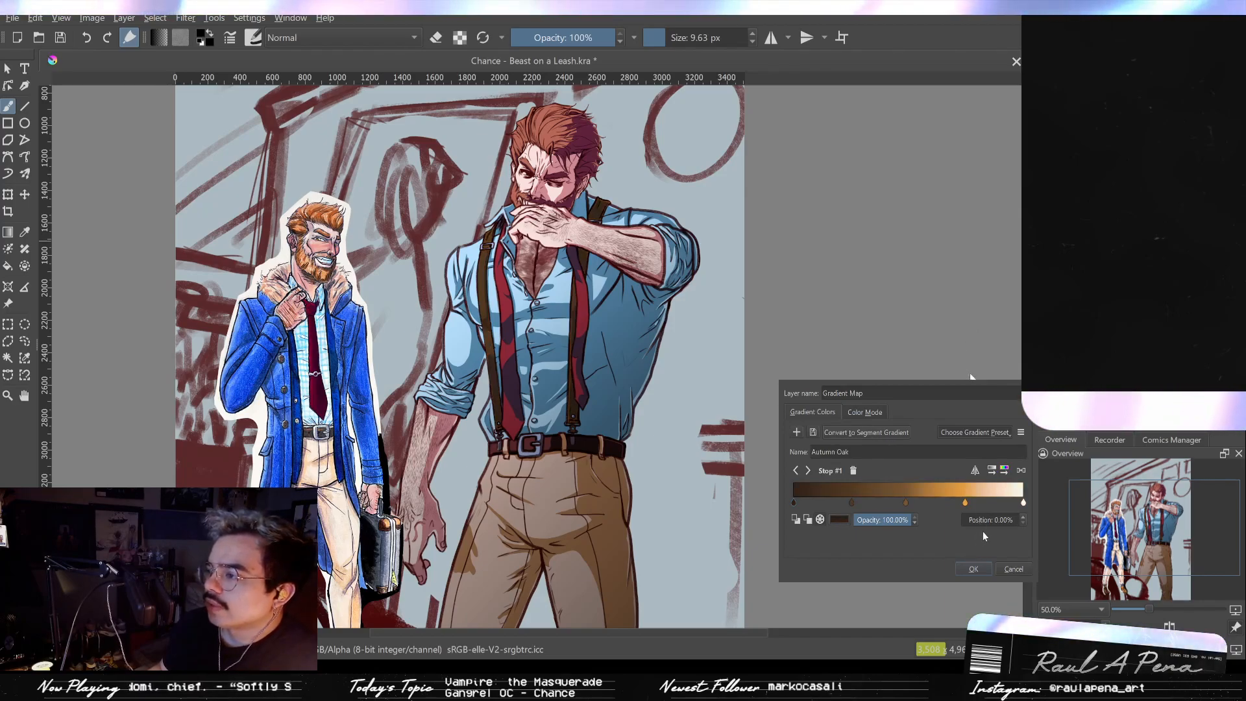
left_click(974, 477)
left_click(1018, 485)
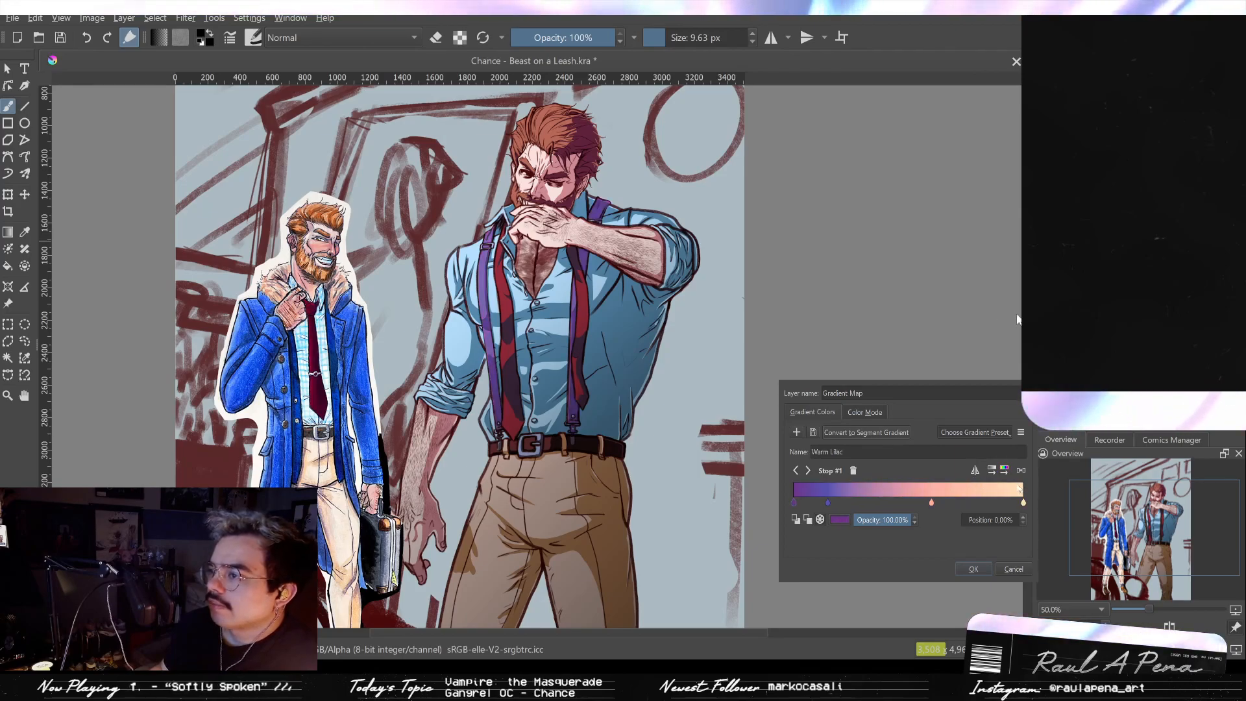
left_click(1011, 332)
left_click(1012, 532)
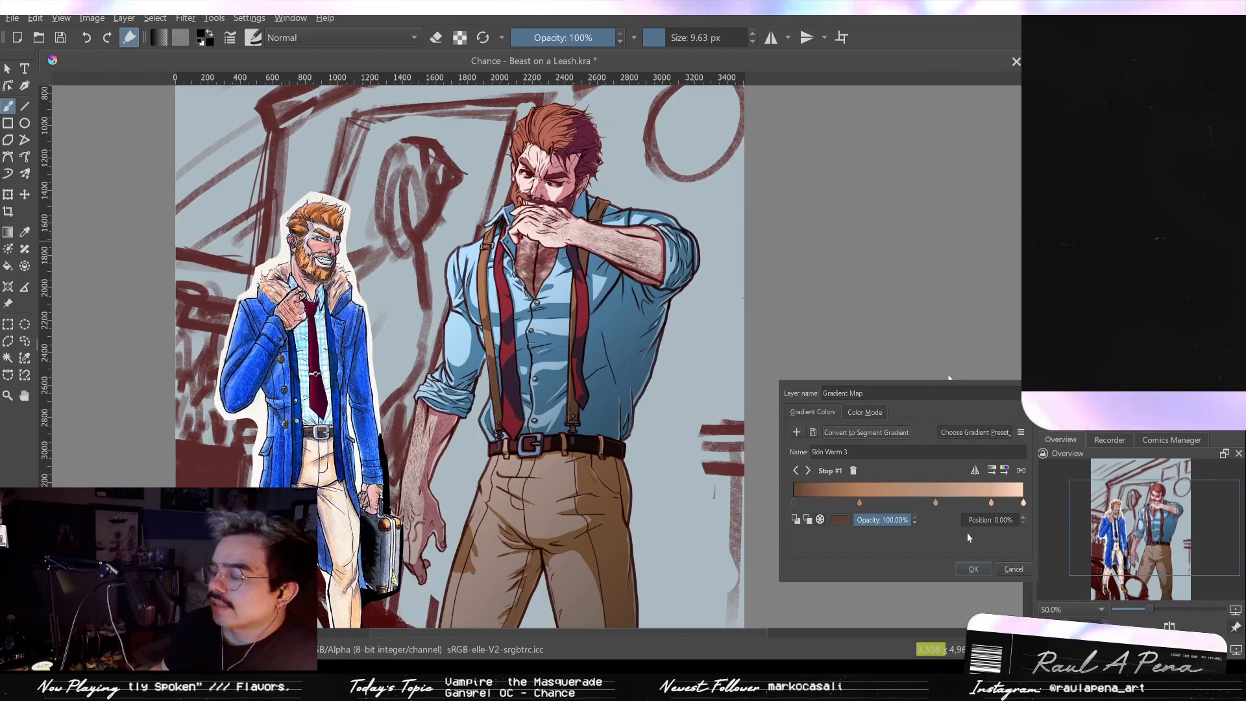
Step: Try the Skin Warm 4, Skin Warm 2 and Skin Warm gradients on the suspenders
left_click(968, 555)
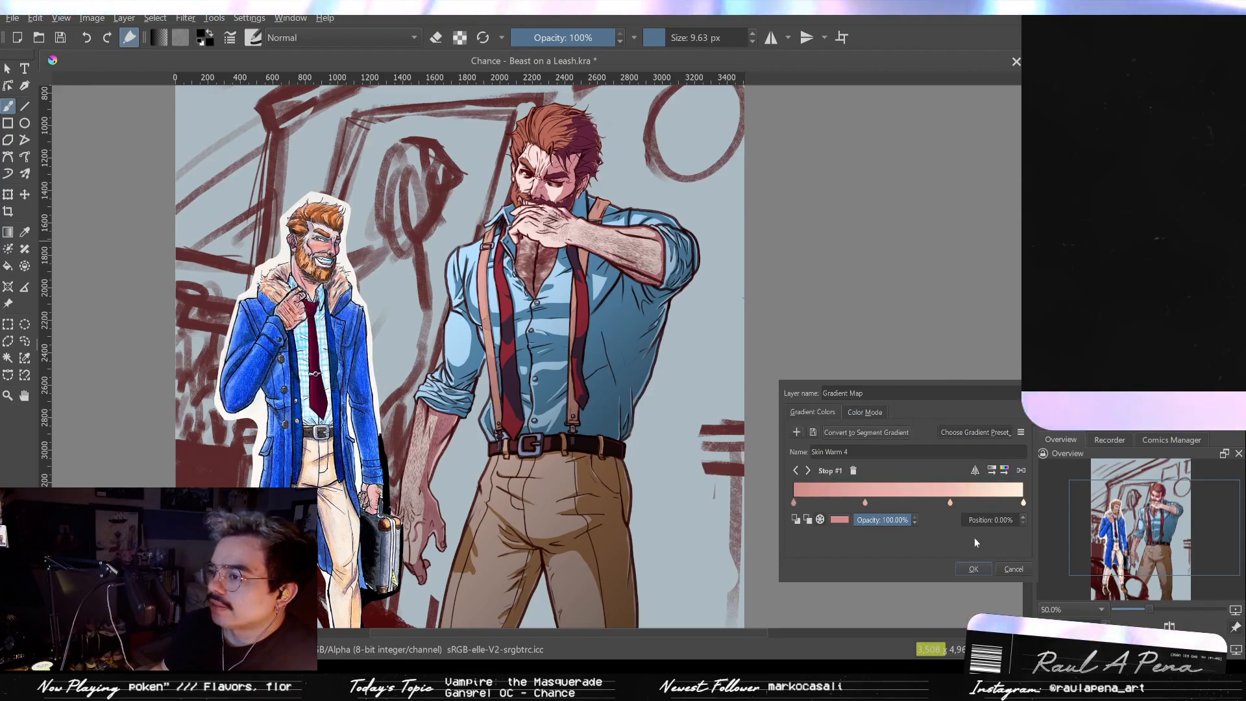
left_click(989, 348)
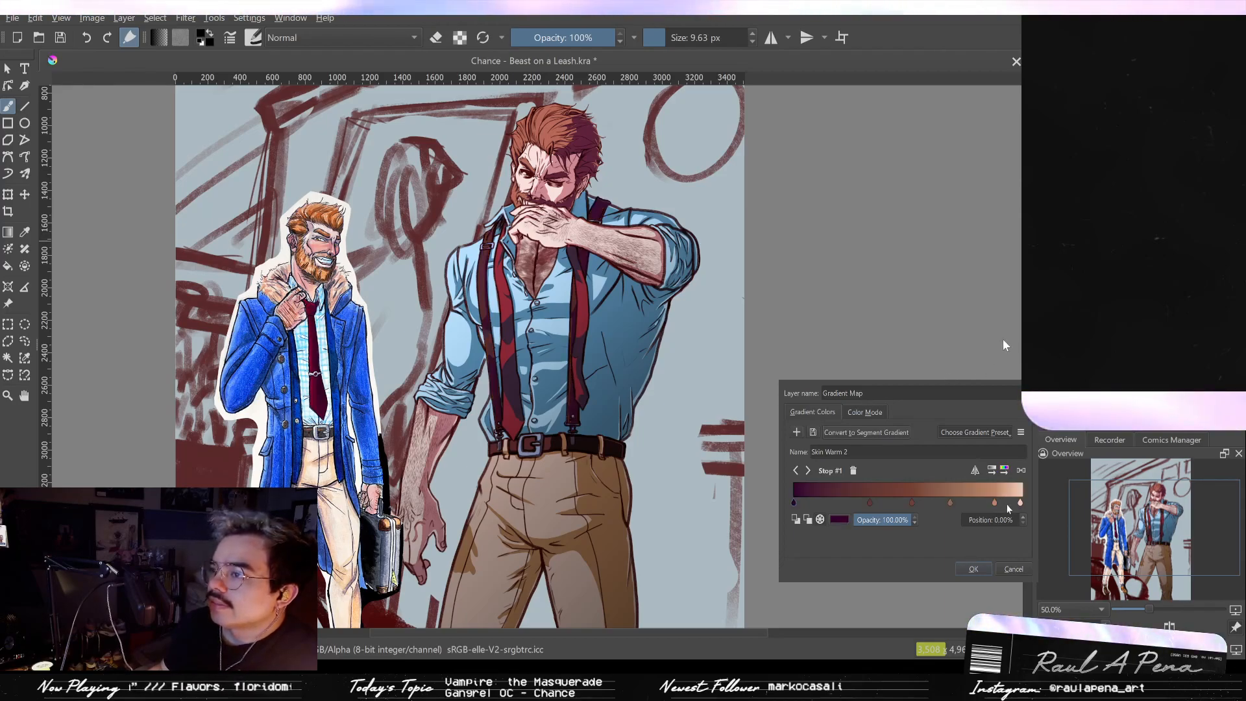
left_click(1003, 340)
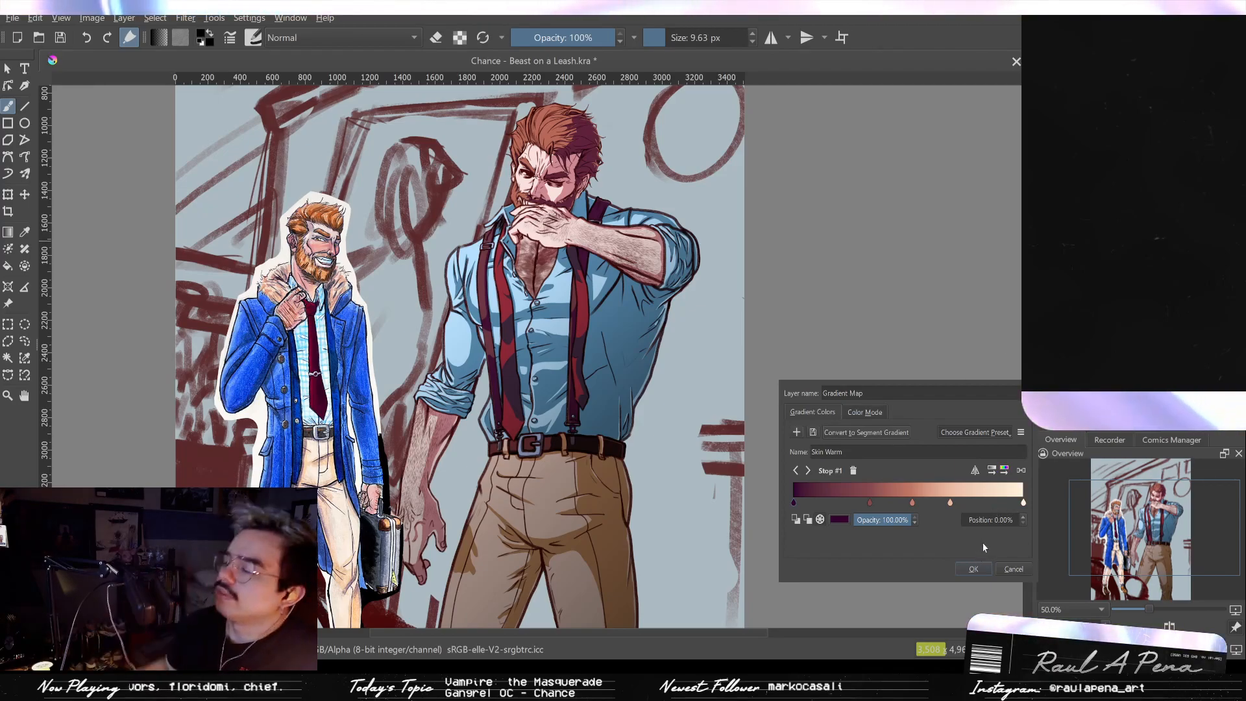
Step: Compare the Schyte and Rainy day 2 presets on the suspenders, and accept Schyte as their gradient map
left_click(958, 377)
left_click(1004, 375)
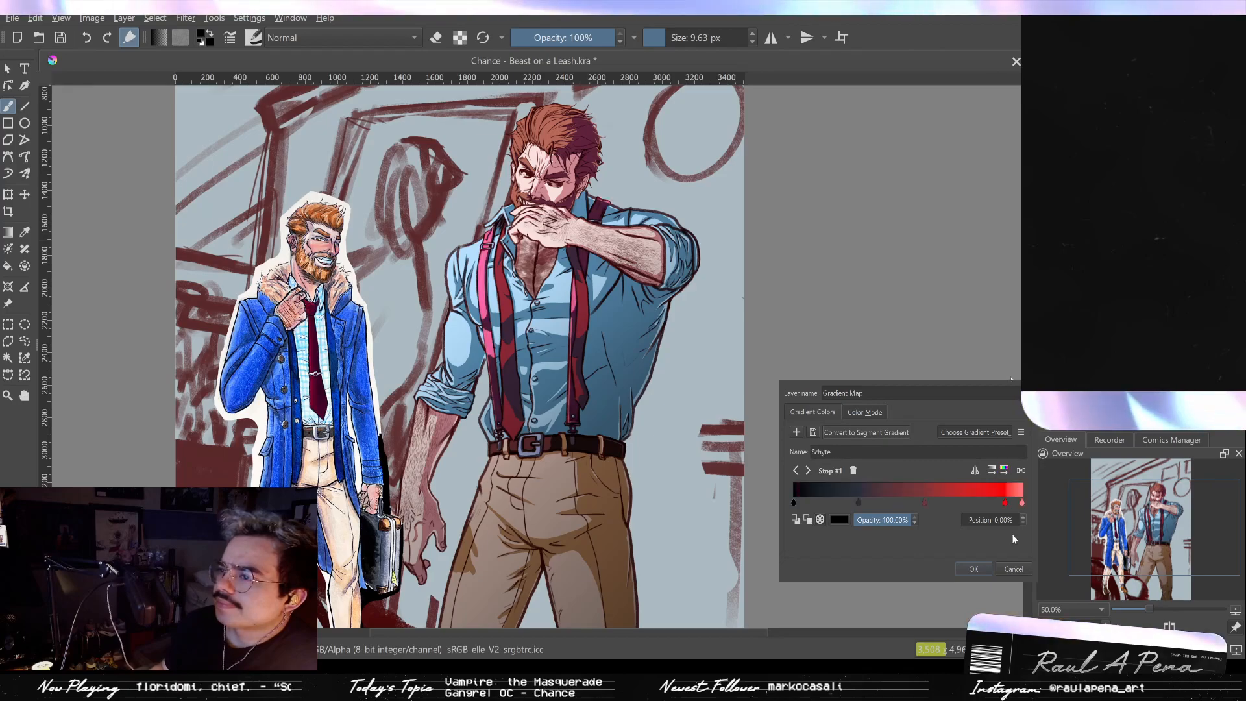
left_click(1009, 494)
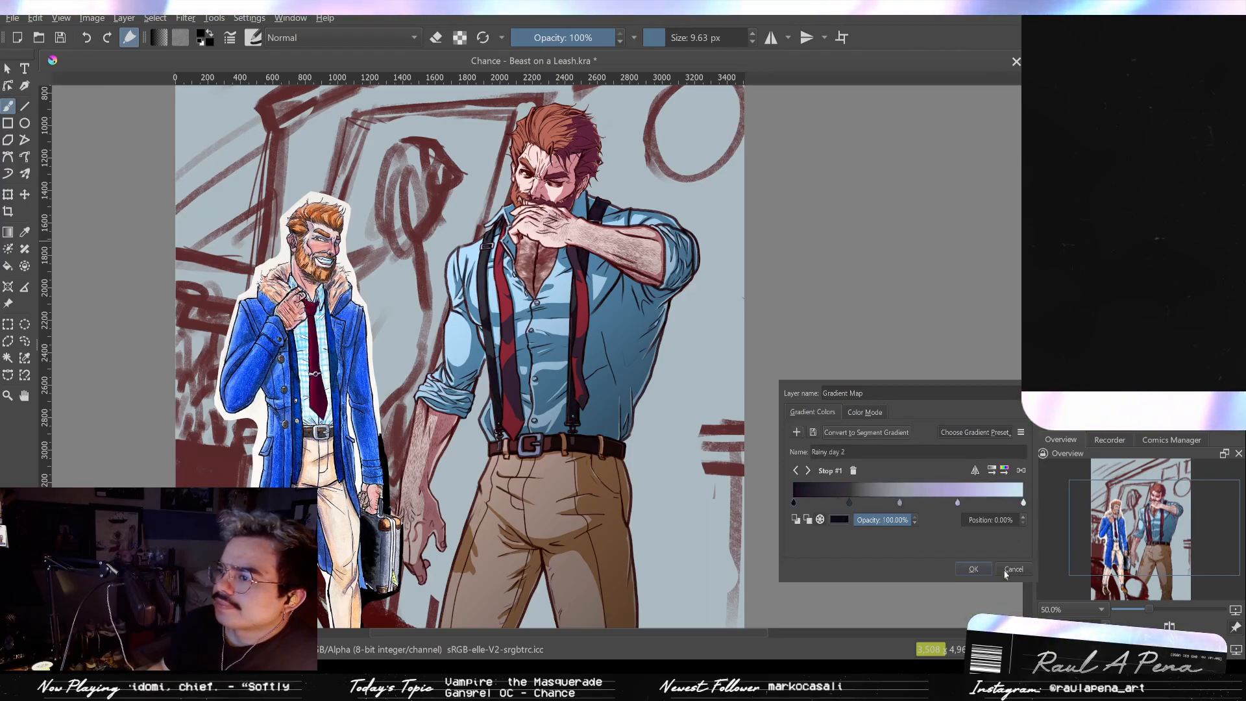
left_click(1014, 549)
left_click(1015, 534)
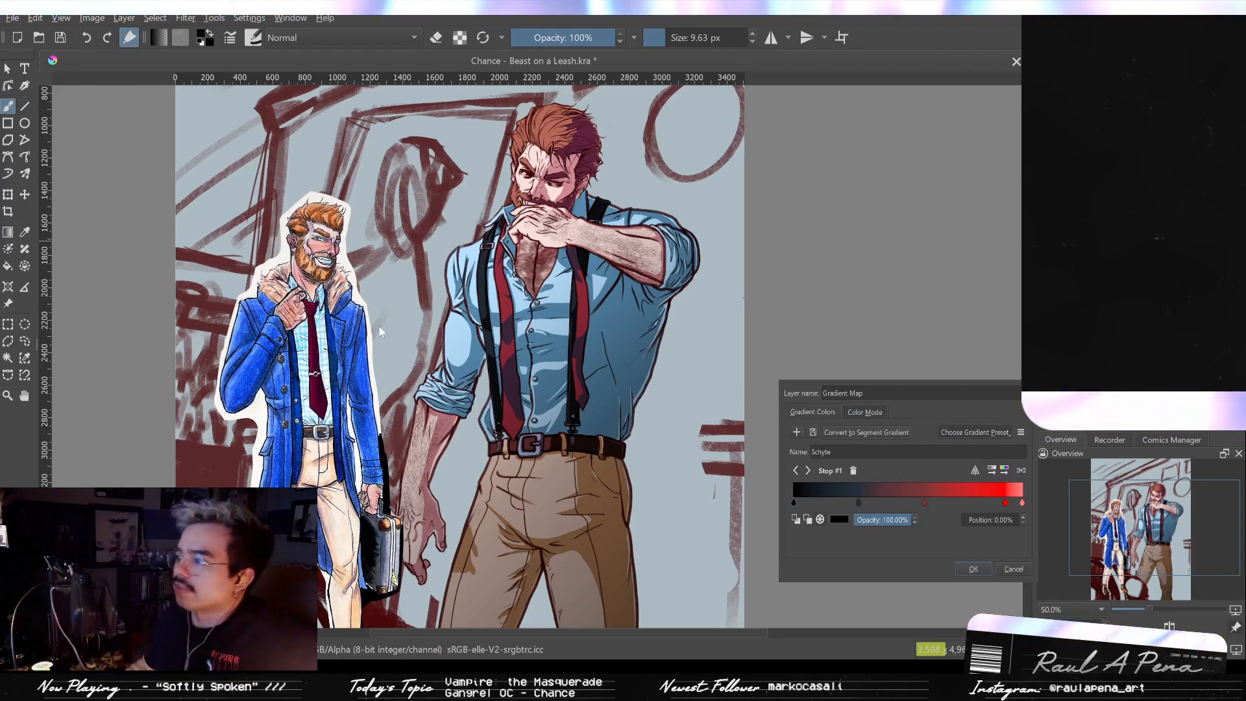
left_click(974, 569)
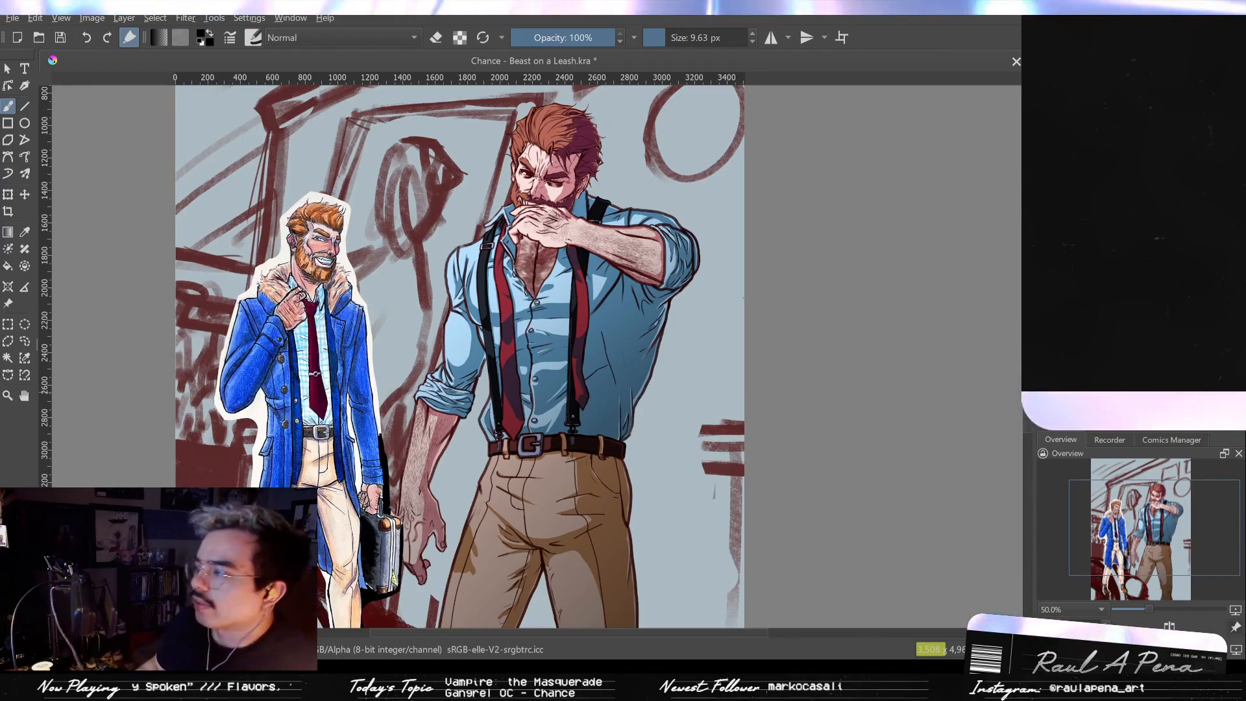
Step: Switch the recent shading changes back and forth to compare the trousers' colours across the whole figure
scroll(603, 393, "down", 3)
scroll(638, 404, "up", 2)
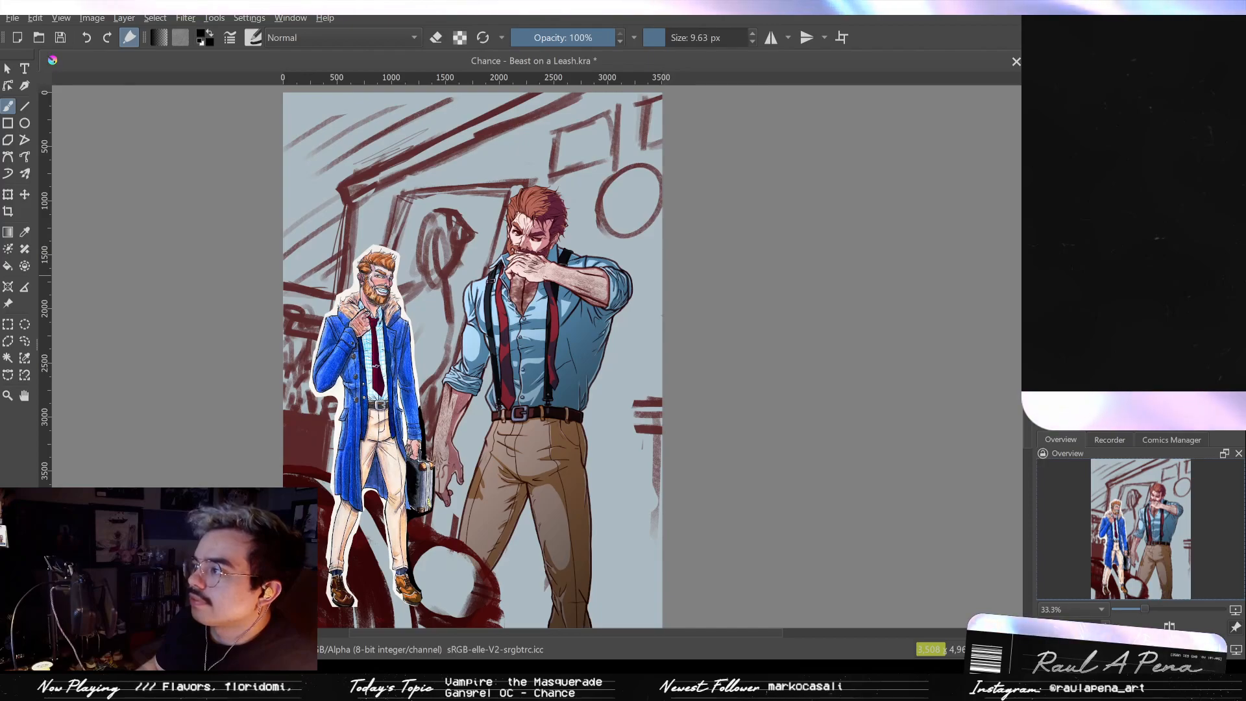
key("ctrl+z")
key("ctrl+shift+z")
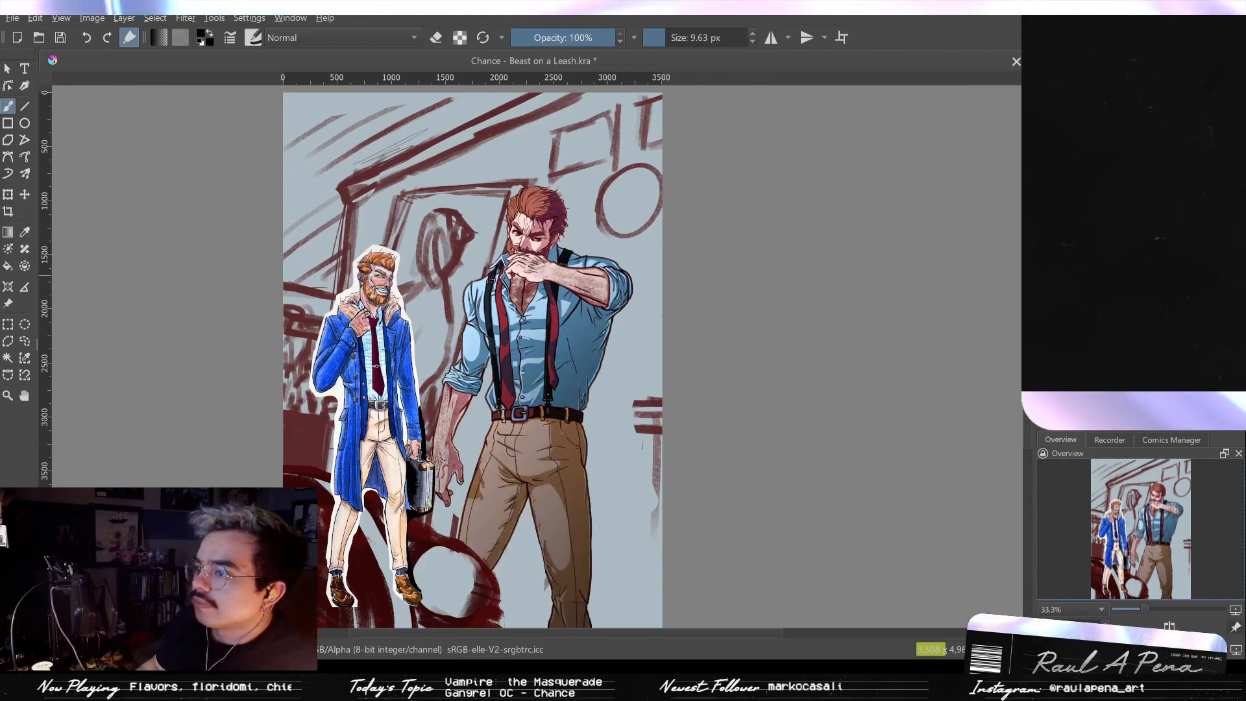
key("ctrl+z")
key("ctrl+shift+z")
key("ctrl+z")
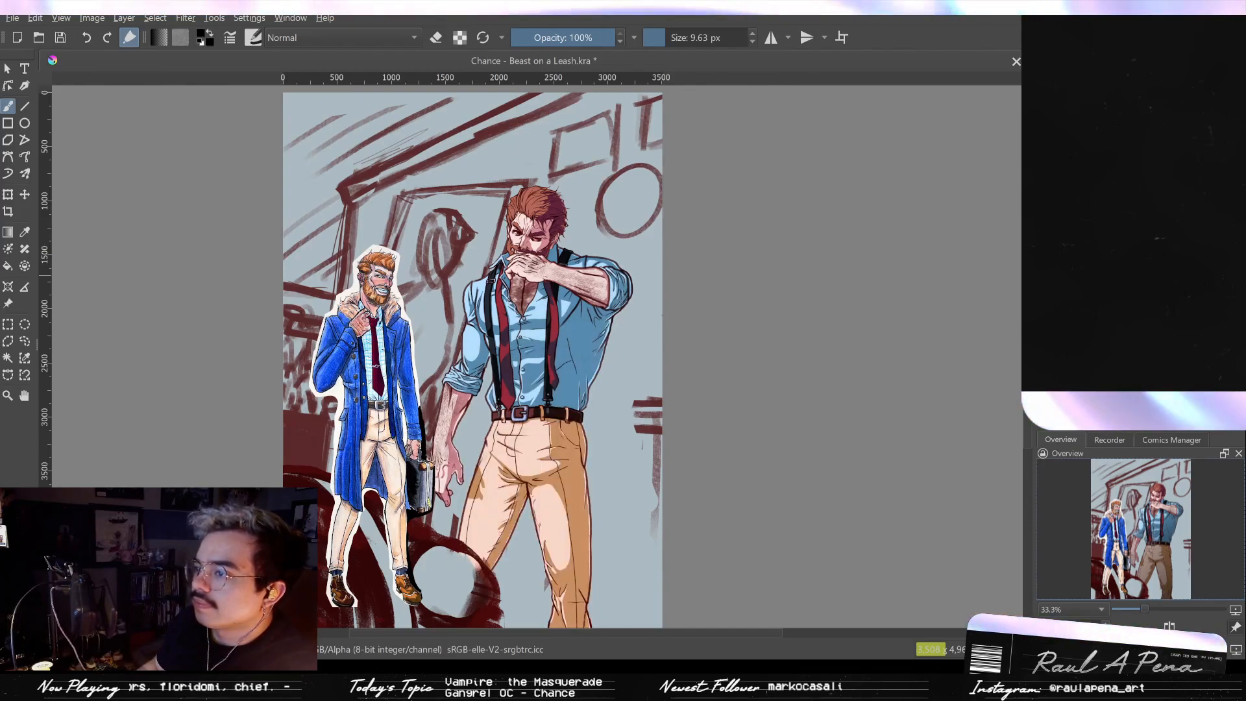
key("ctrl+shift+z")
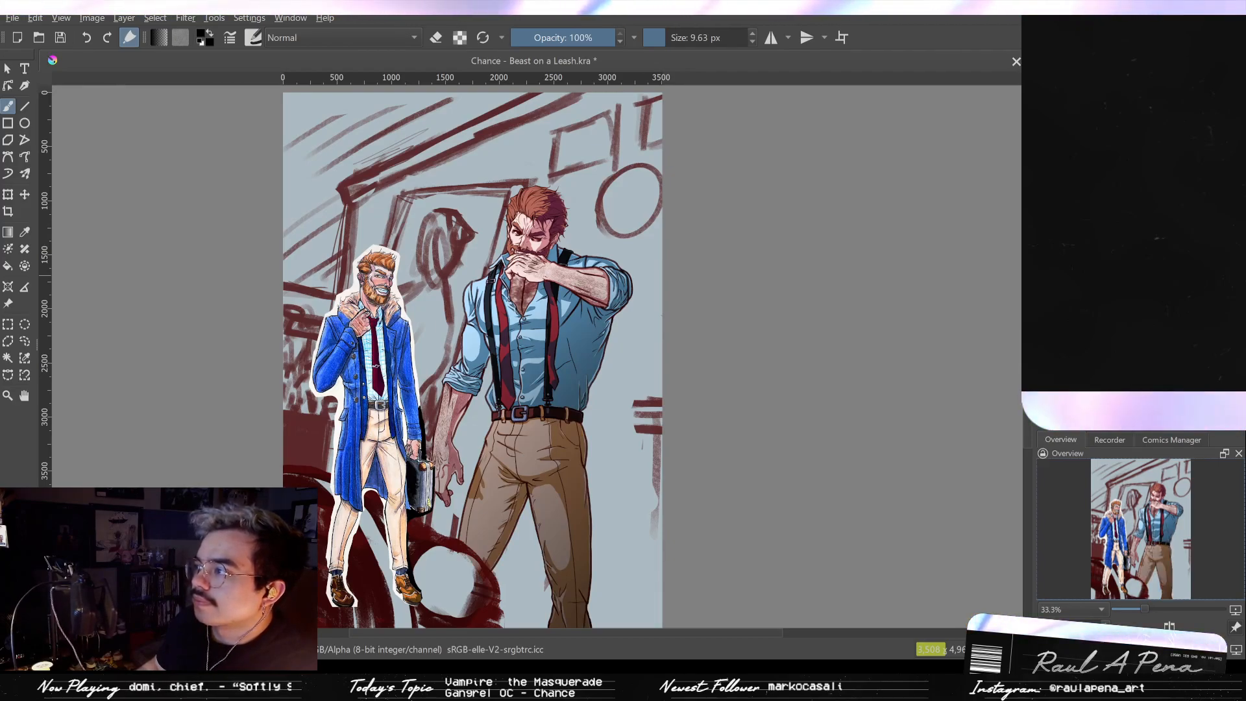
key("ctrl+z")
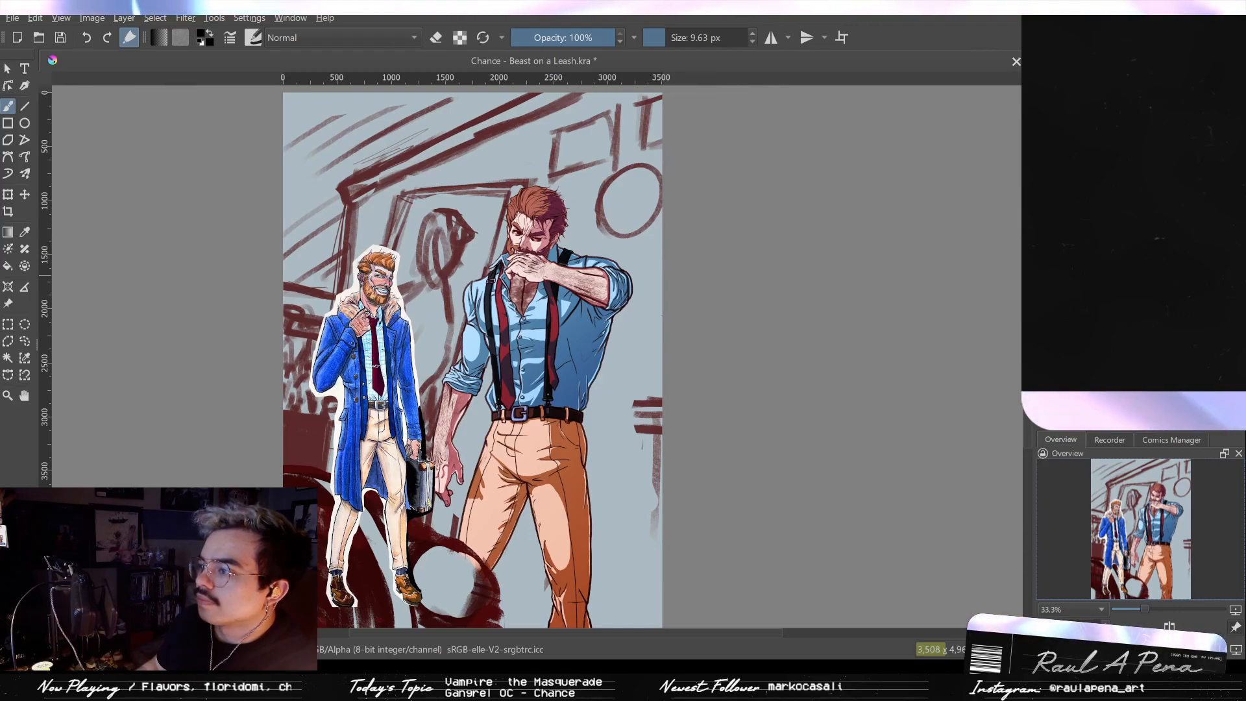
key("ctrl+z")
key("ctrl+shift+z")
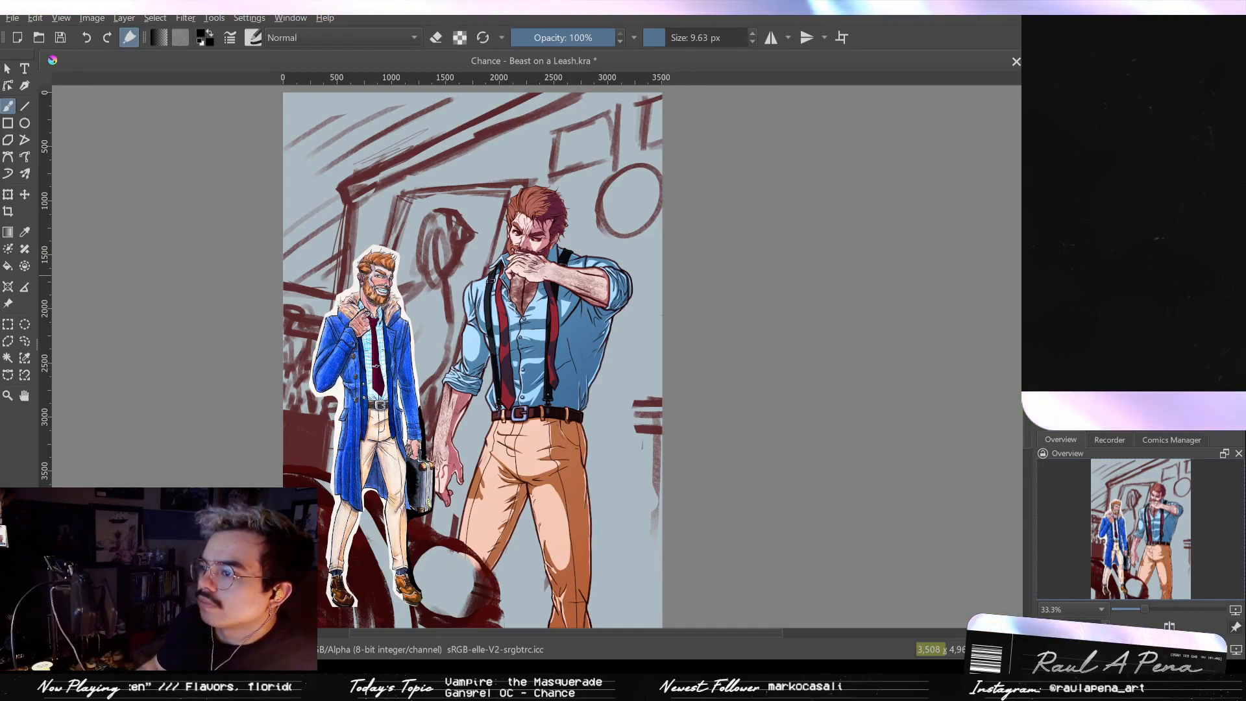
Step: Try different blending modes for the gradient shading over the standing figure, darkening the shirt and trousers
scroll(537, 357, "up", 10)
scroll(572, 363, "down", 10)
scroll(573, 363, "up", 3, "ctrl")
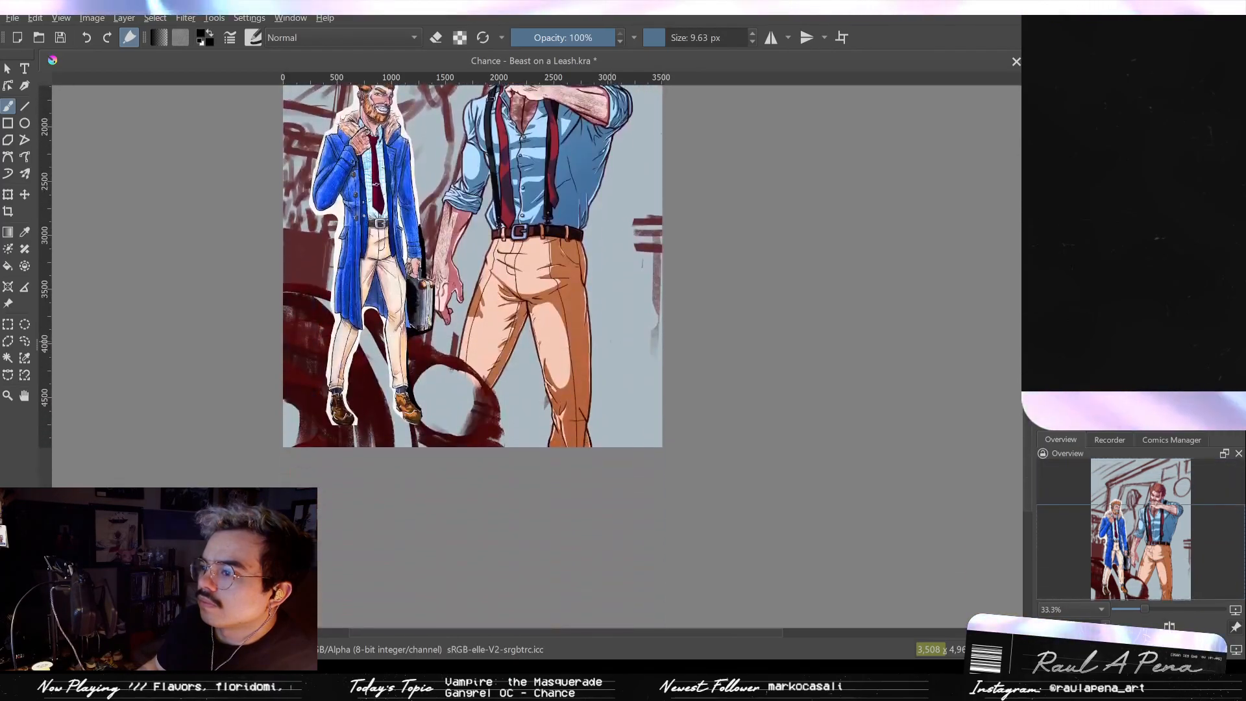
scroll(572, 363, "down", 1, "ctrl")
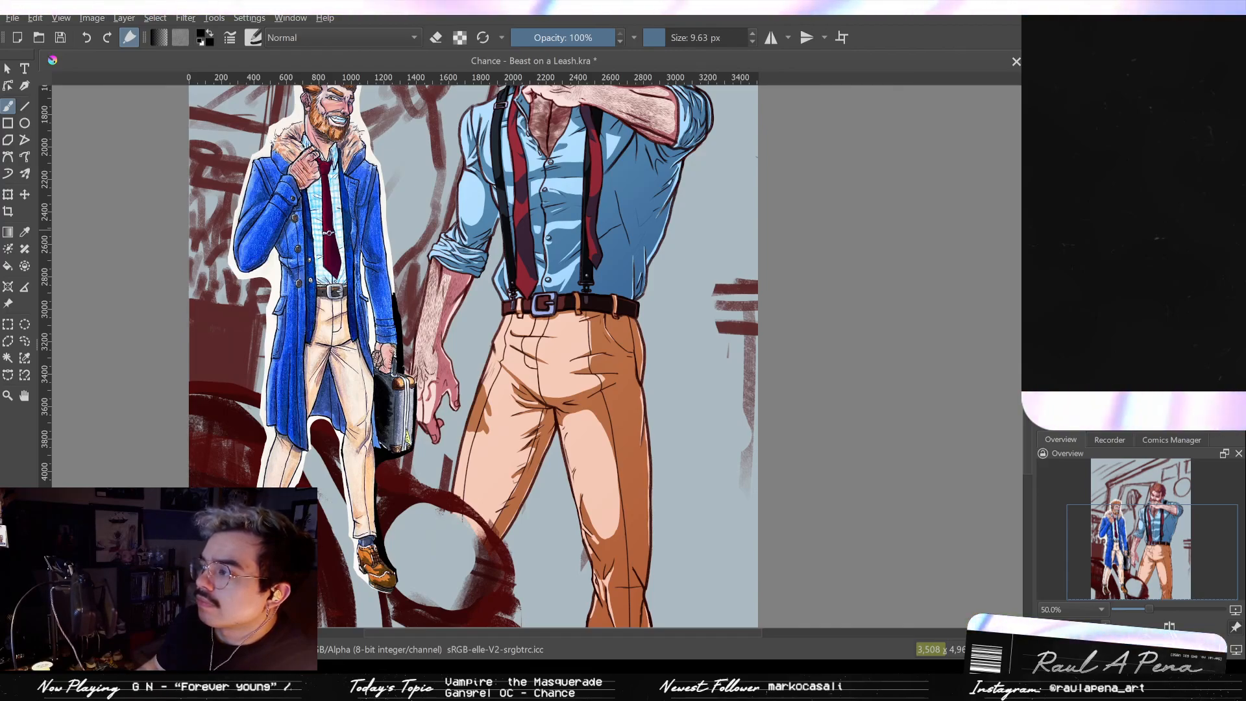
key("Down")
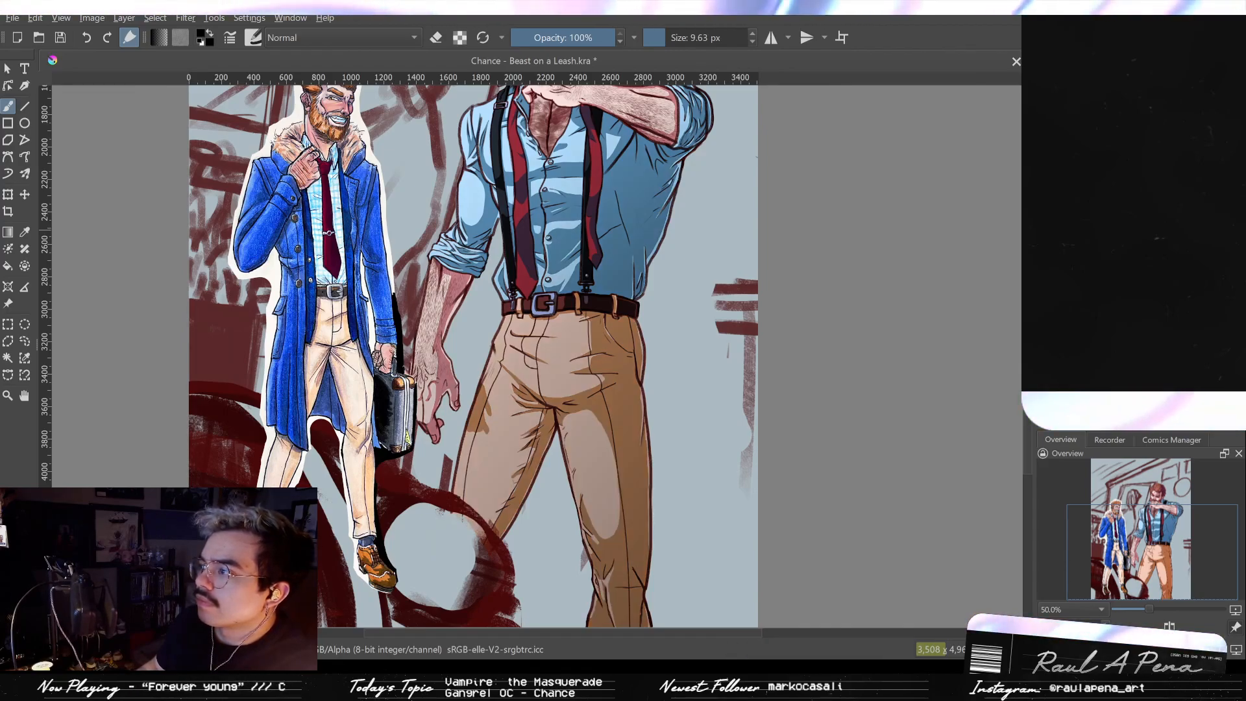
key("Down")
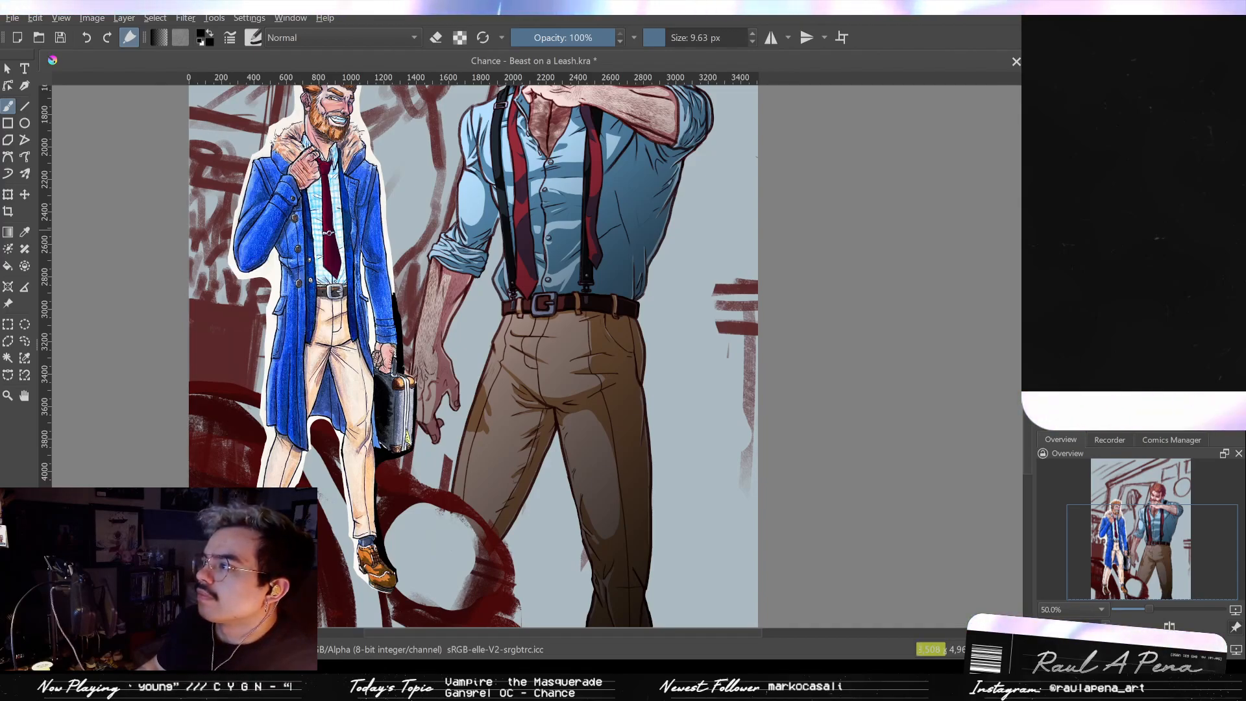
key("ctrl+z")
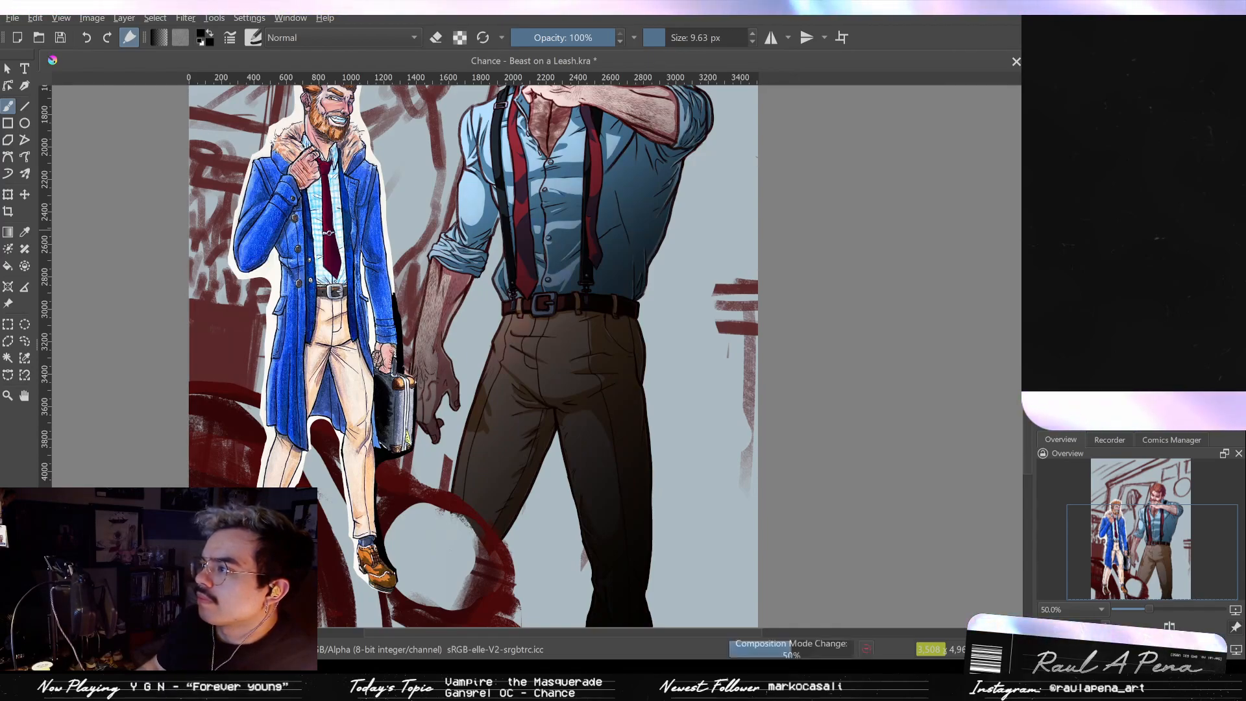
key("ctrl+shift+z")
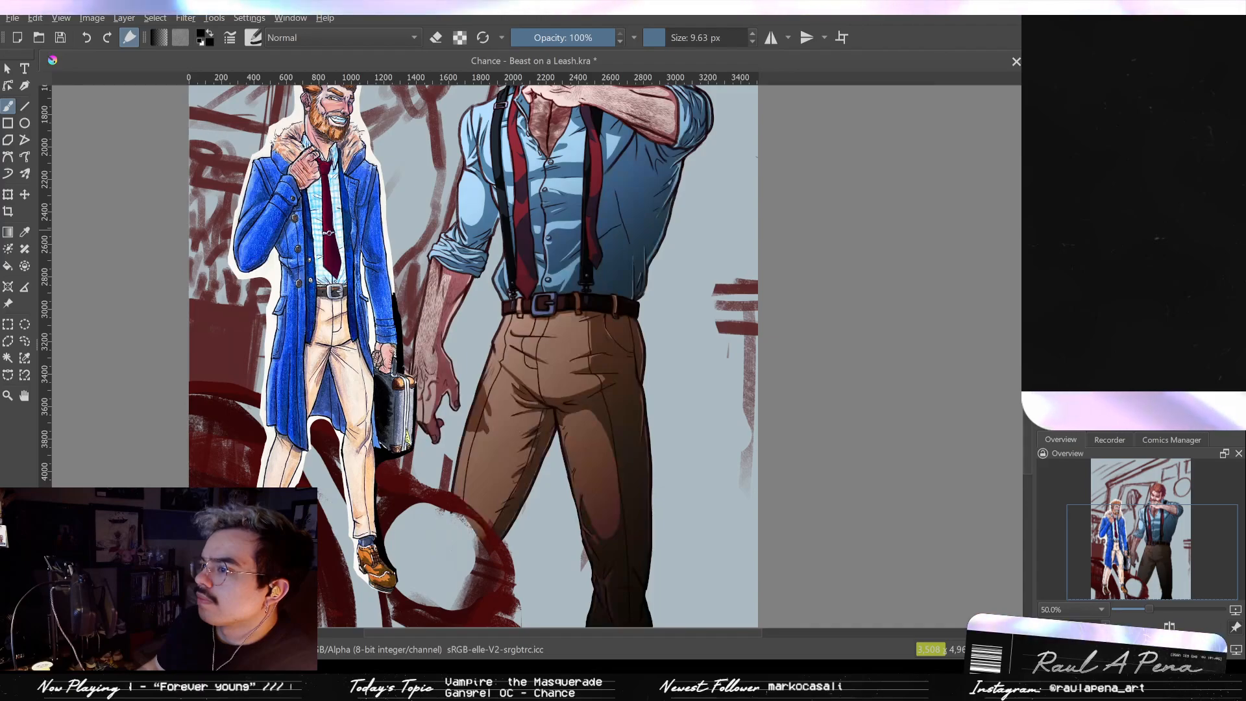
key("ctrl+z")
key("ctrl+shift+z")
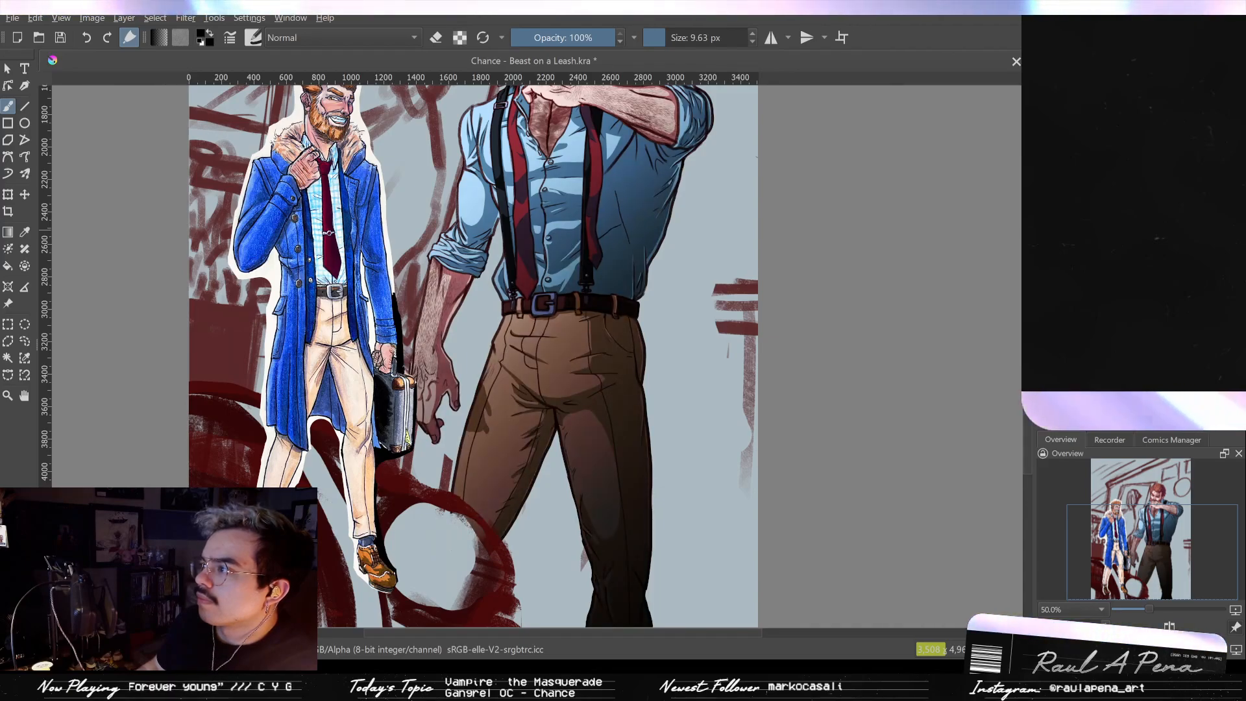
key("ctrl+z")
key("ctrl+shift+z")
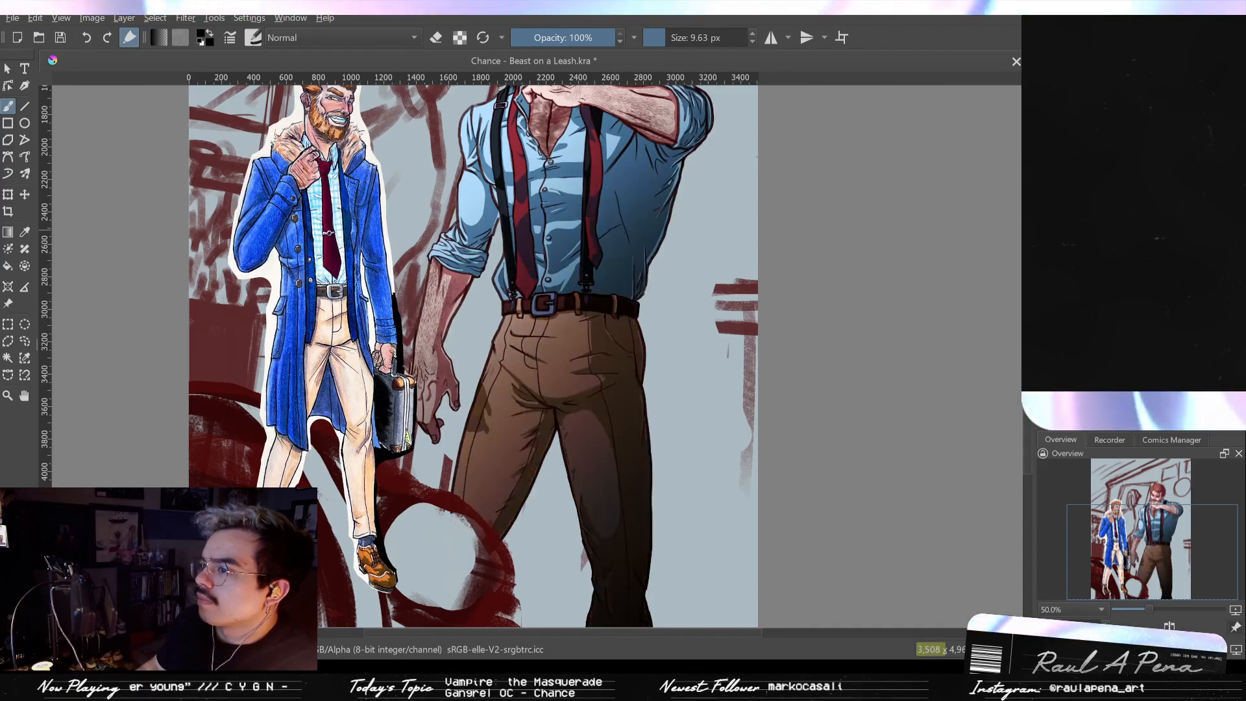
Step: Compare further shading variants on the full figure and keep a lighter brown blend on the trousers
scroll(829, 160, "down", 2)
mouse_move(829, 162)
left_mouse_down()
mouse_move(770, 293)
mouse_move(744, 235)
left_mouse_up()
scroll(727, 279, "up", 2)
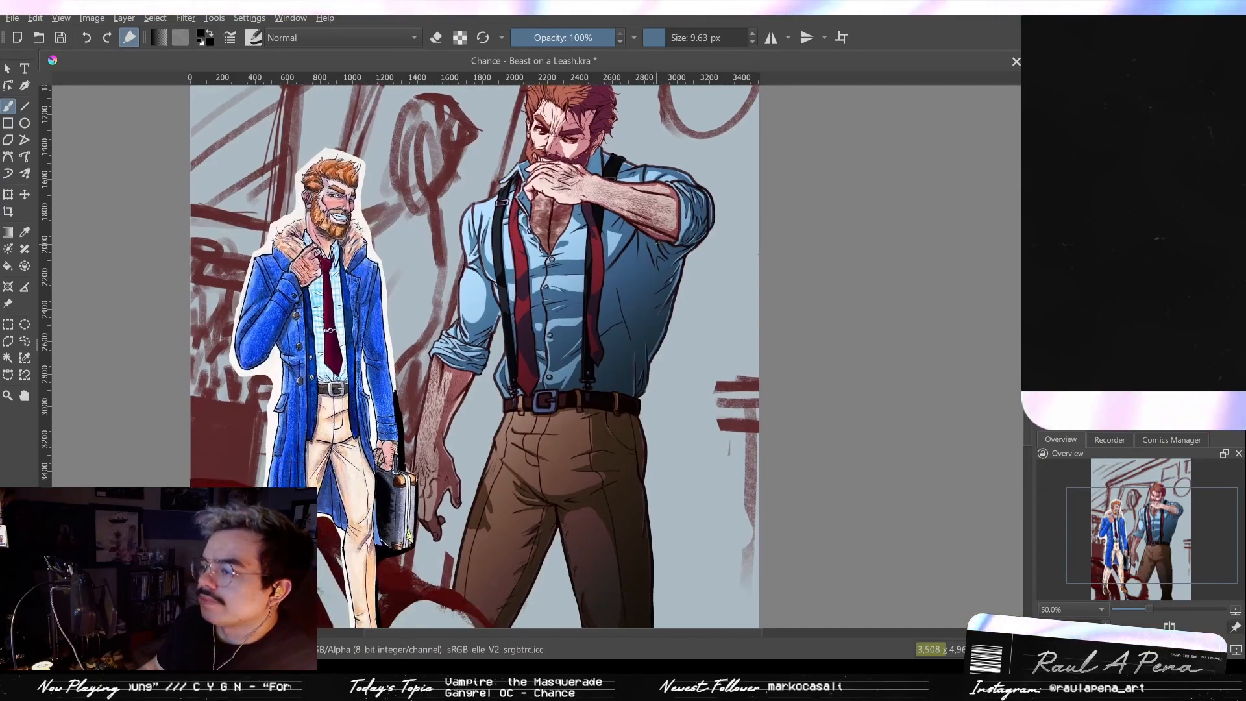
scroll(716, 240, "down", 1)
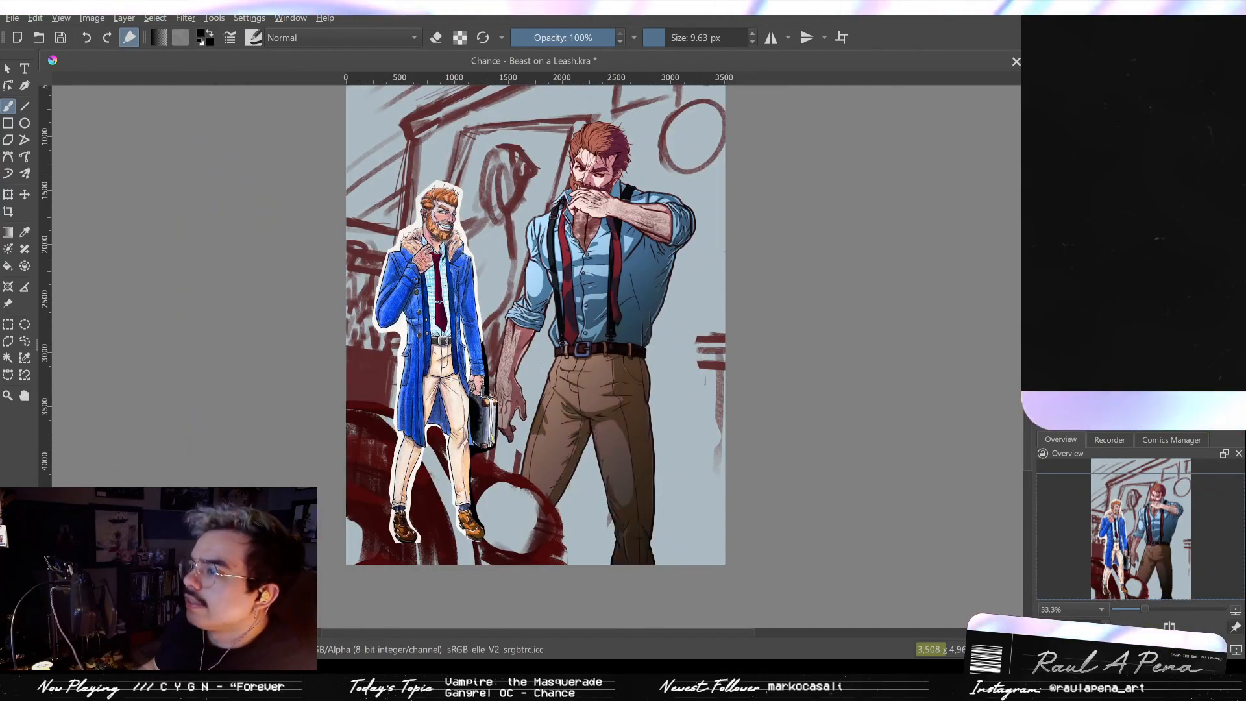
key("ctrl+z")
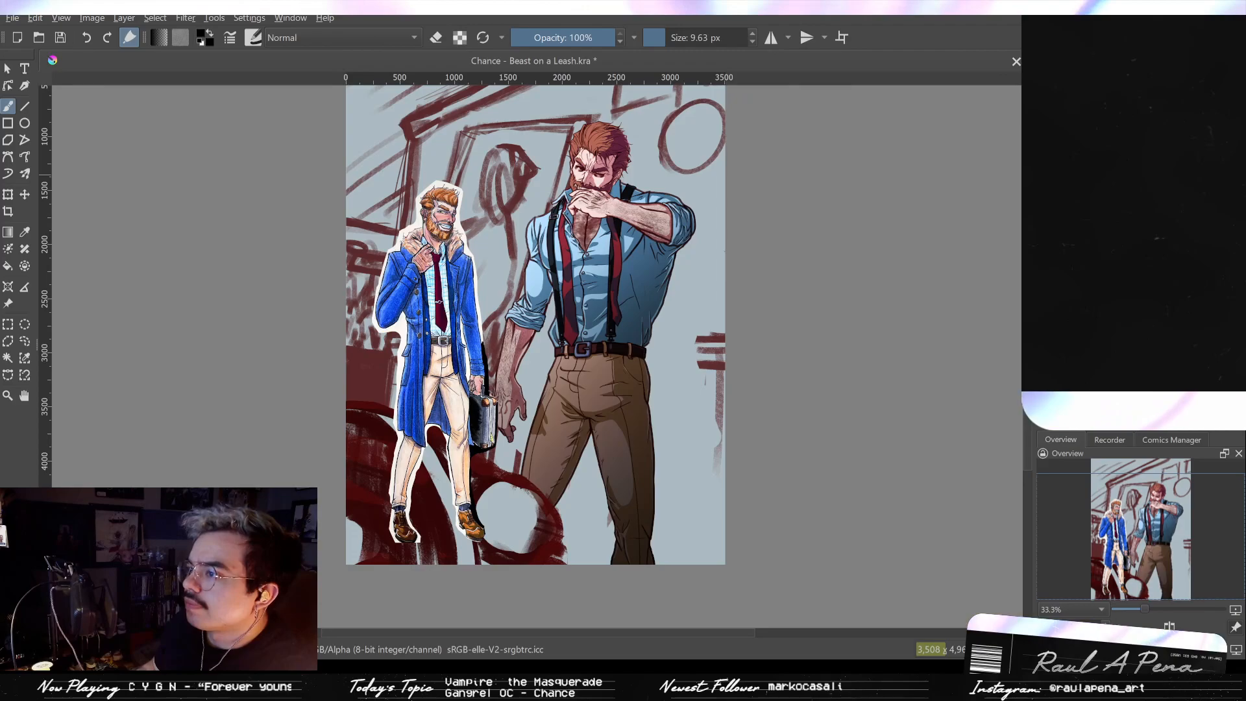
key("ctrl+z")
key("ctrl+shift+z")
key("ctrl+z")
key("ctrl+shift+z")
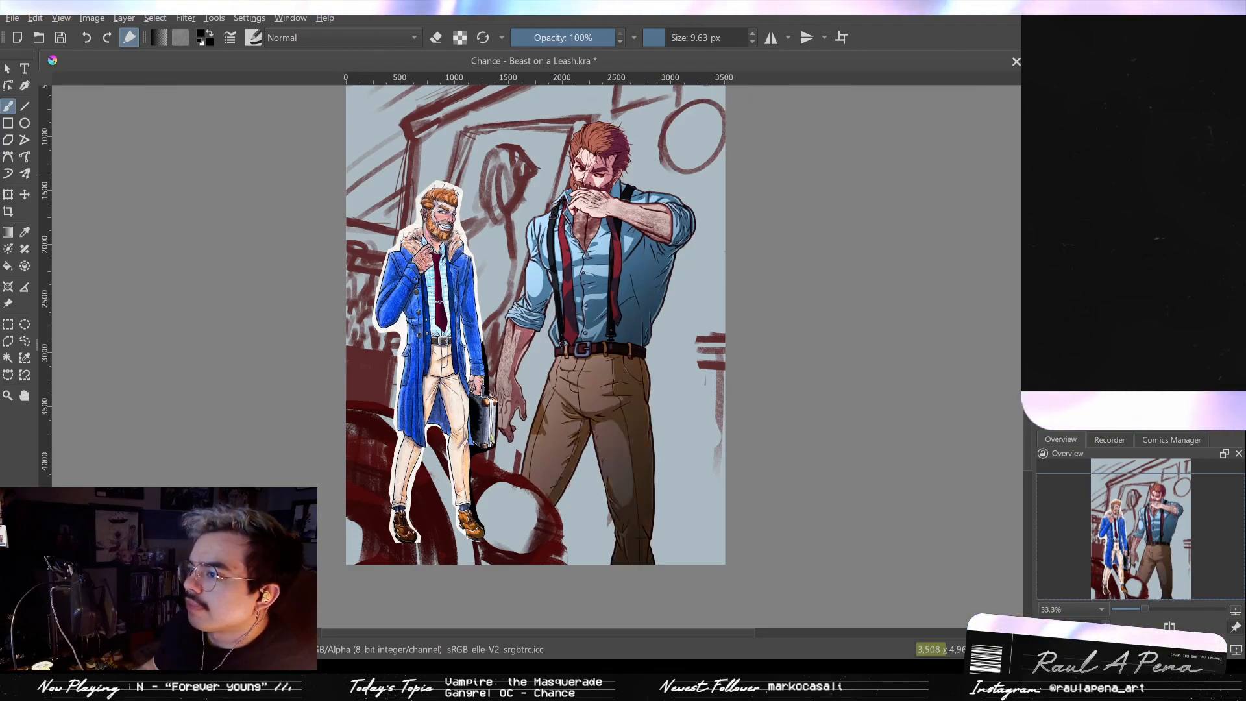
key("ctrl+z")
key("ctrl+shift+z")
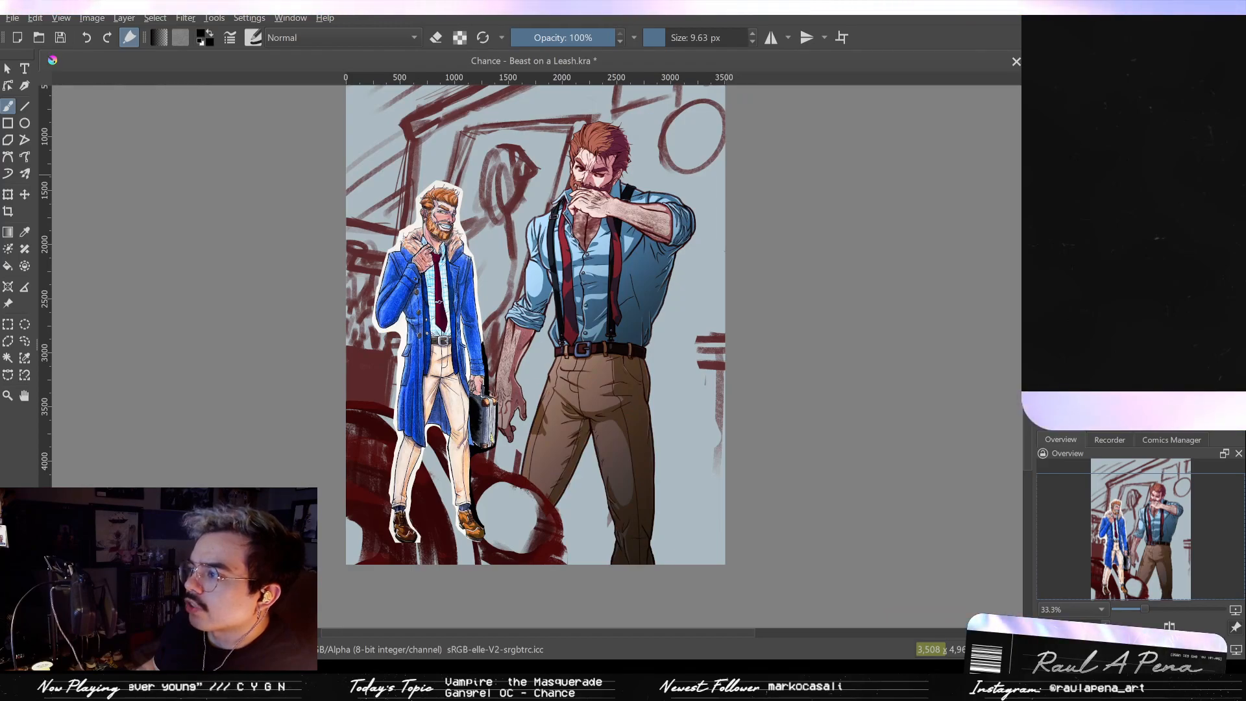
key("ctrl+z")
key("ctrl+shift+z")
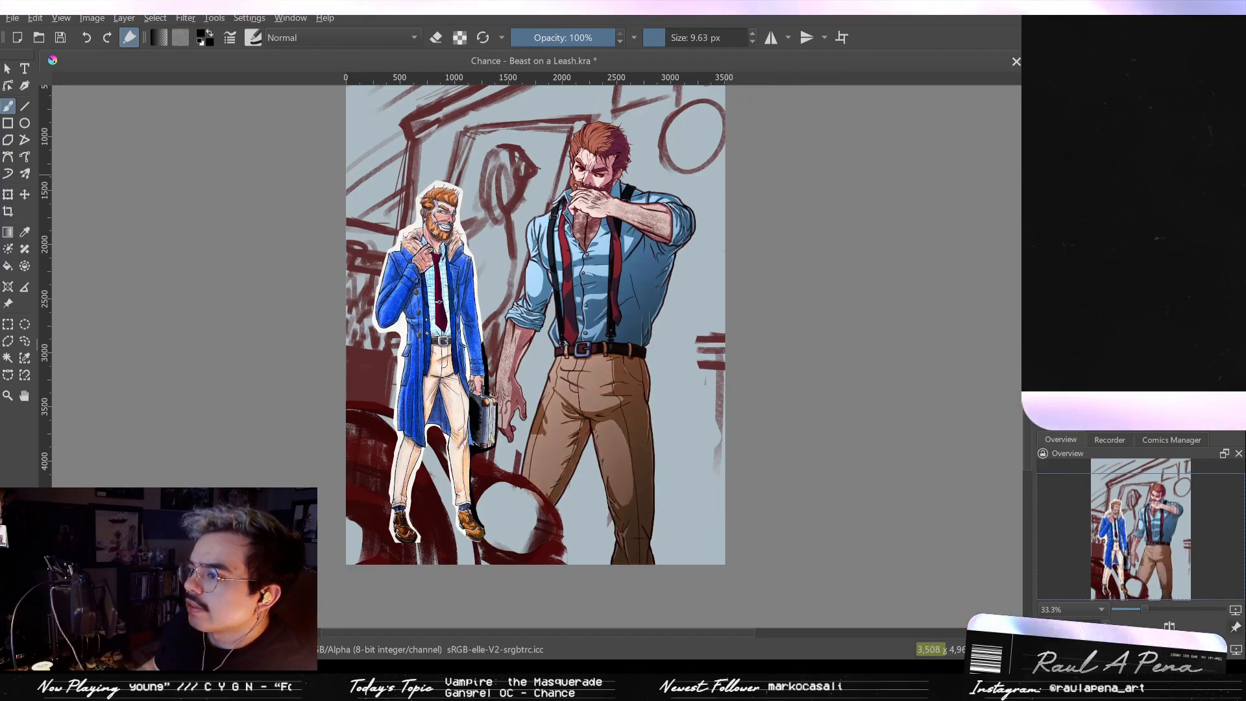
key("ctrl+shift+z")
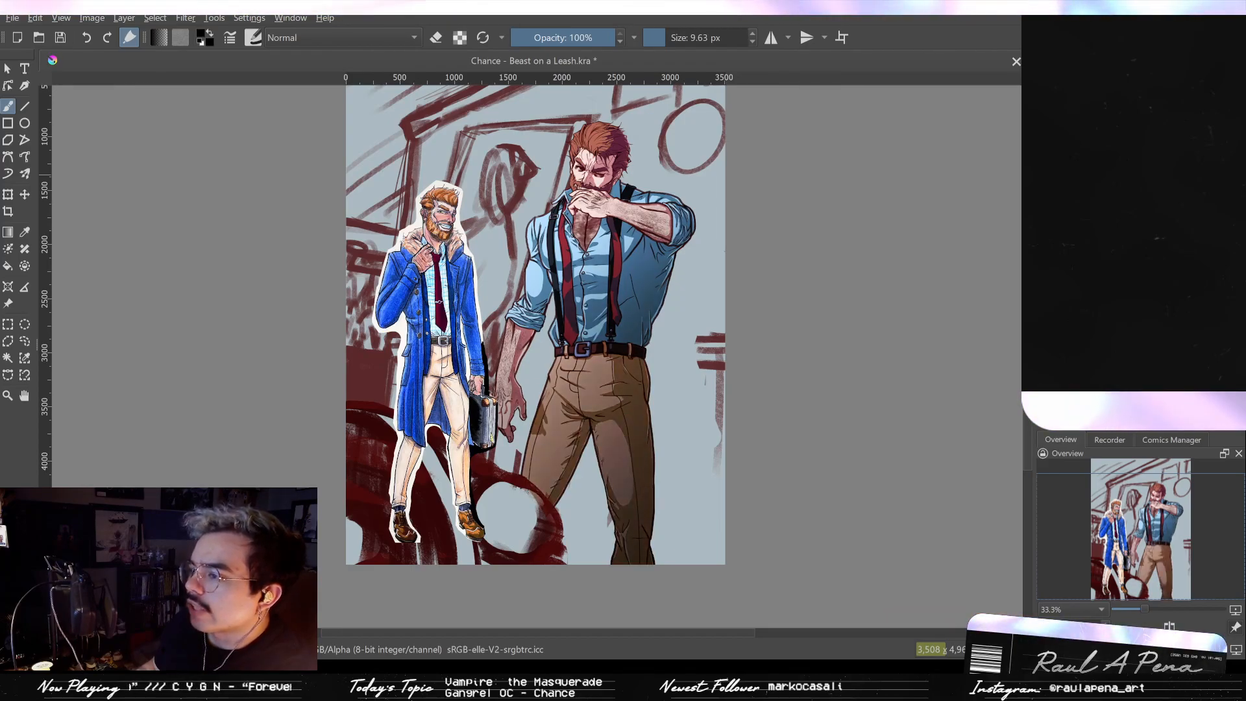
key("ctrl+z")
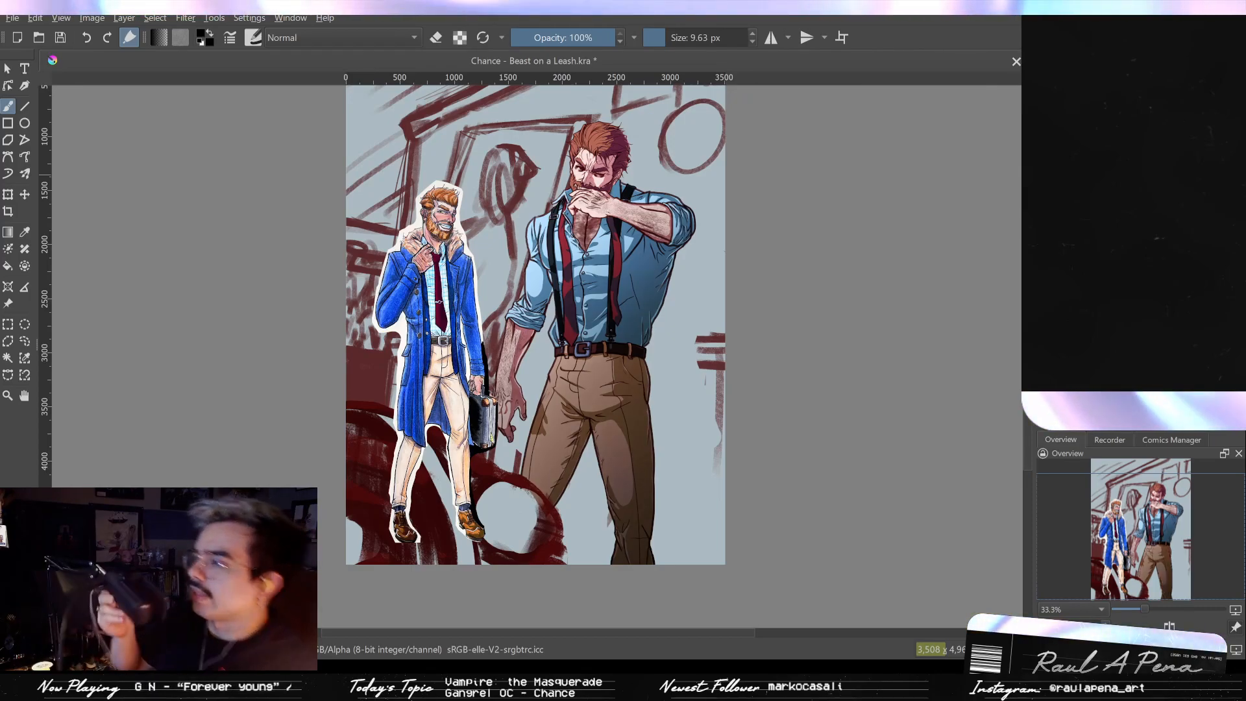
scroll(649, 353, "up", 2)
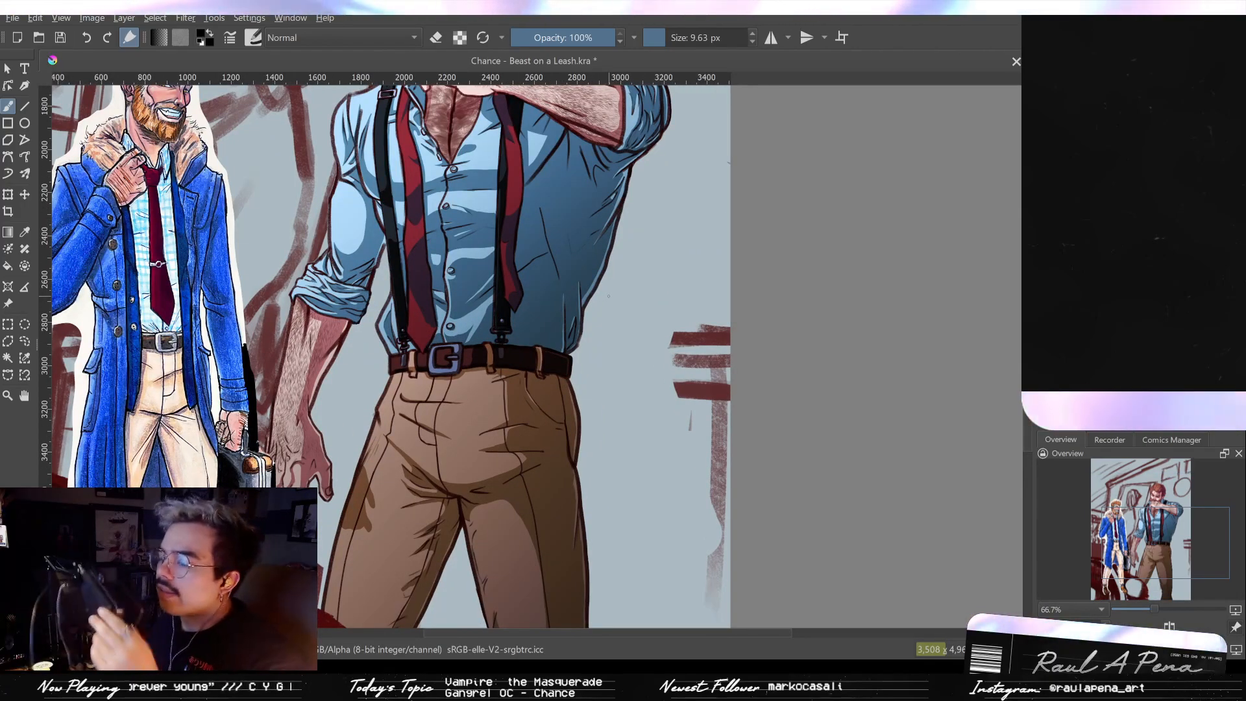
Step: Set the brush size to 8 px and paint pale lilac highlights on the metal belt buckle
scroll(609, 297, "up", 1)
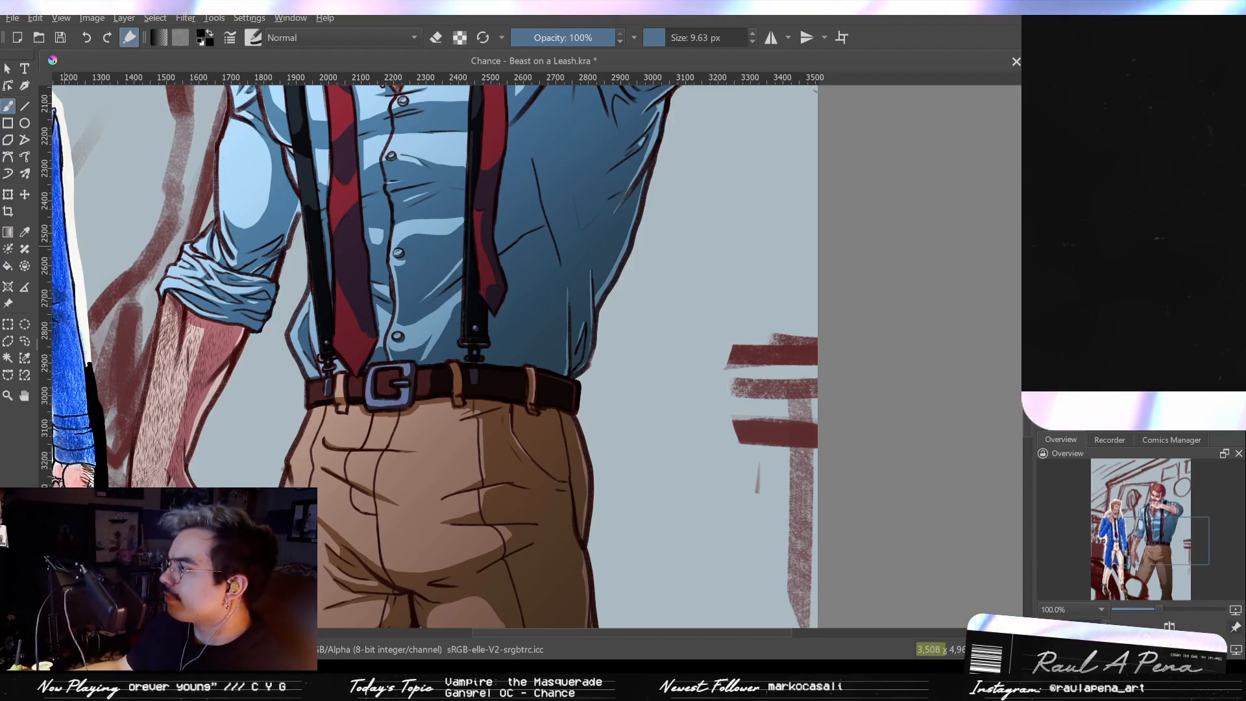
key("bracketleft")
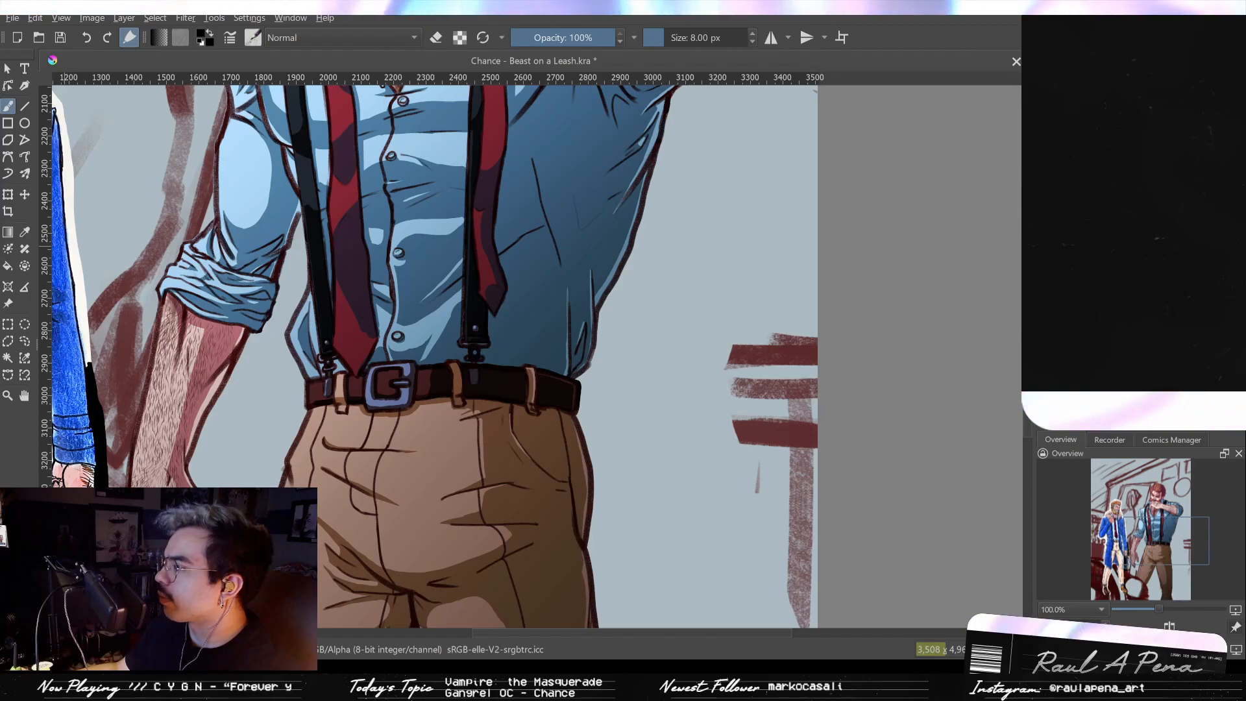
left_click_drag(389, 339, 389, 292)
left_click_drag(383, 390, 428, 329)
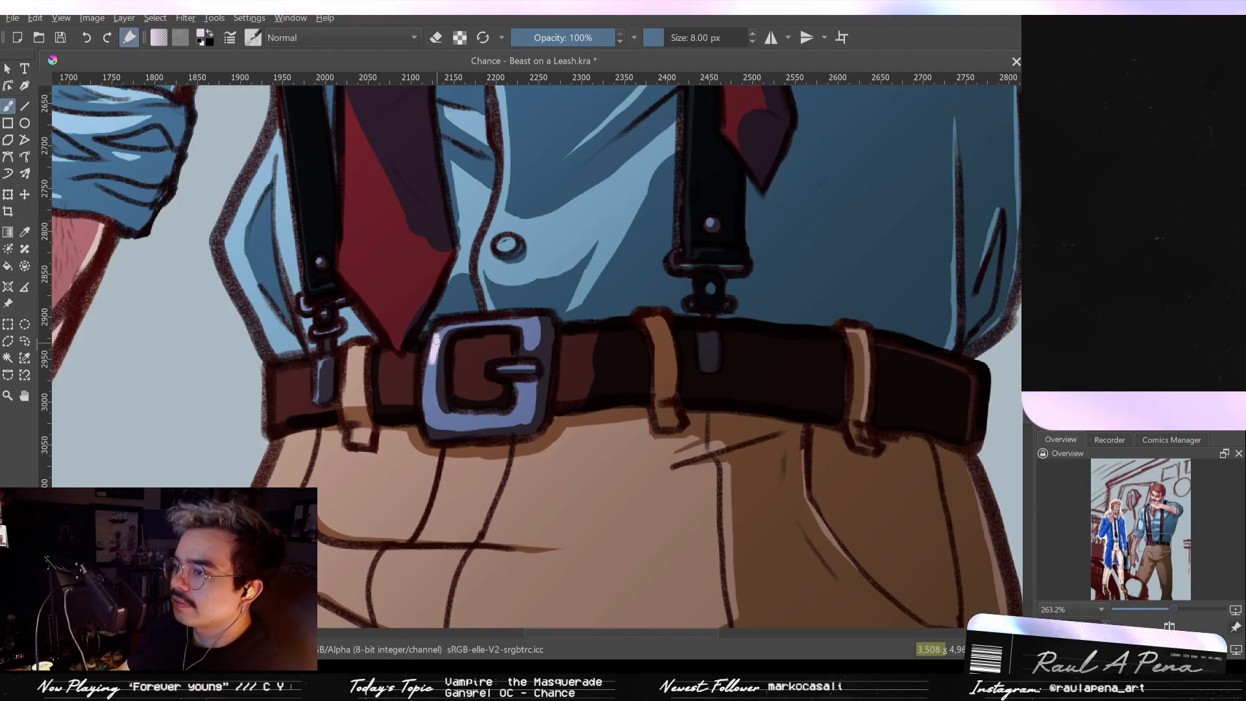
left_click_drag(527, 332, 510, 367)
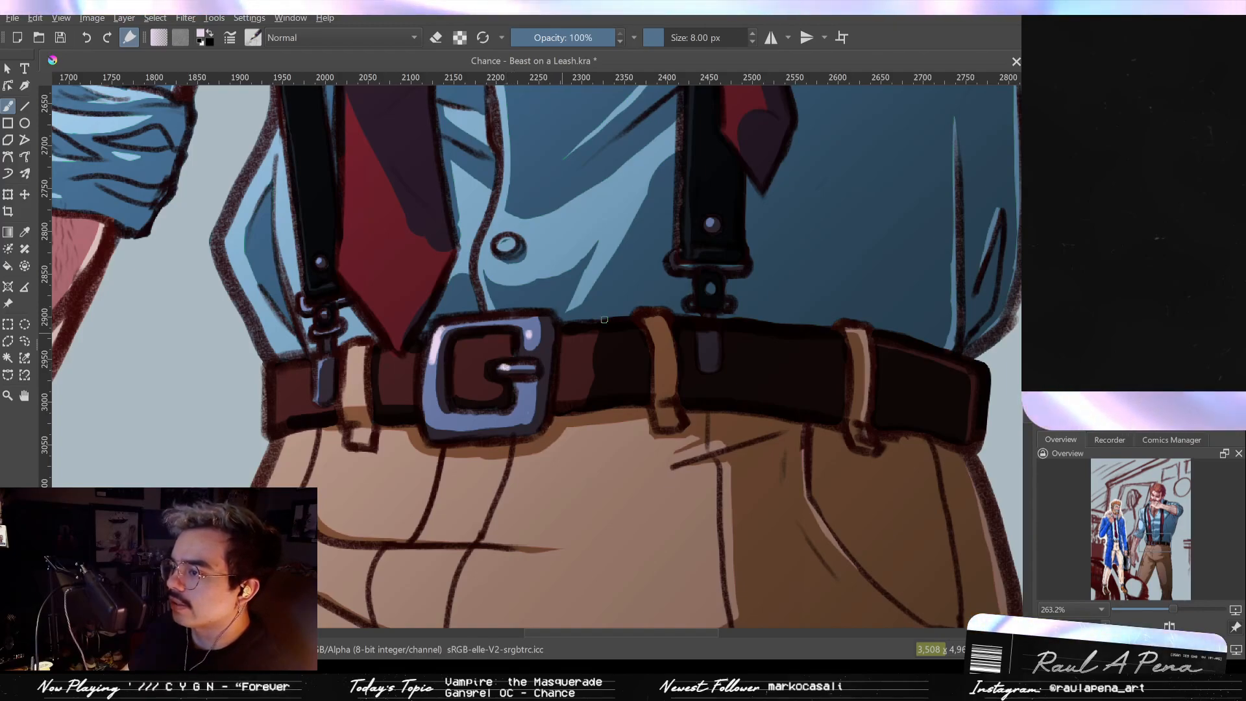
Step: Dab small pale highlights onto the studs and metal clips at the lower ends of the suspenders
left_click_drag(645, 309, 793, 386)
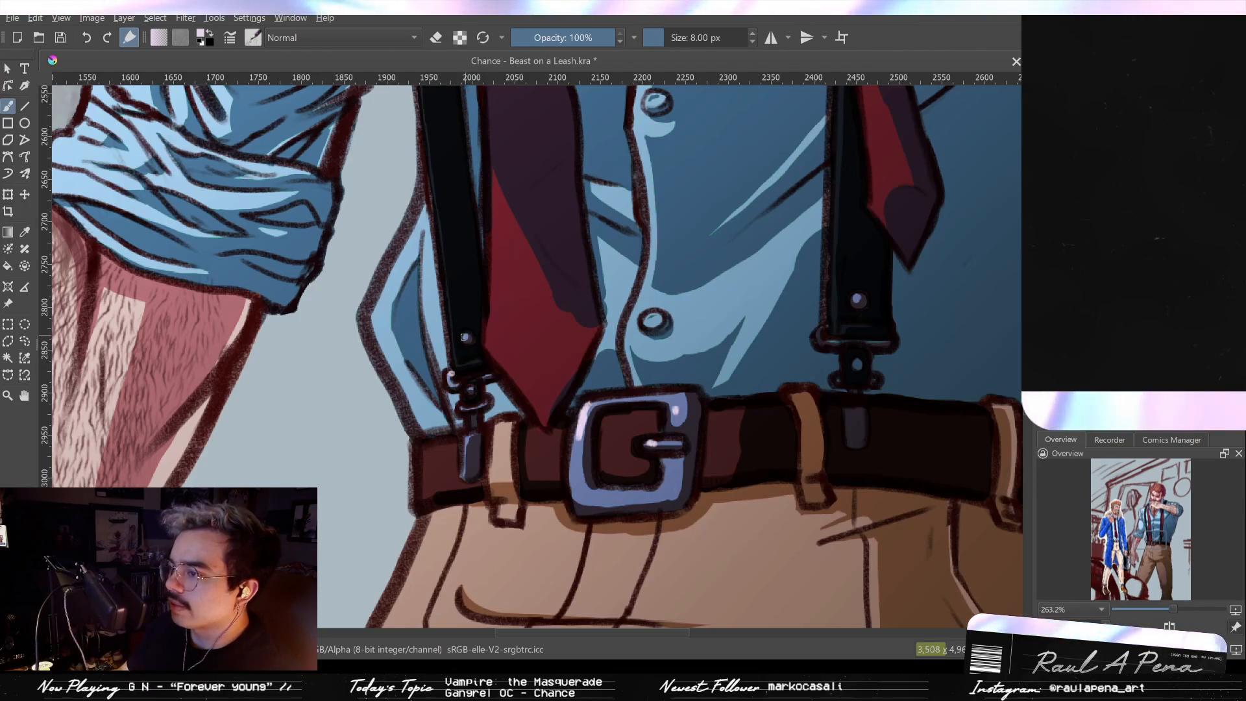
left_click(467, 337)
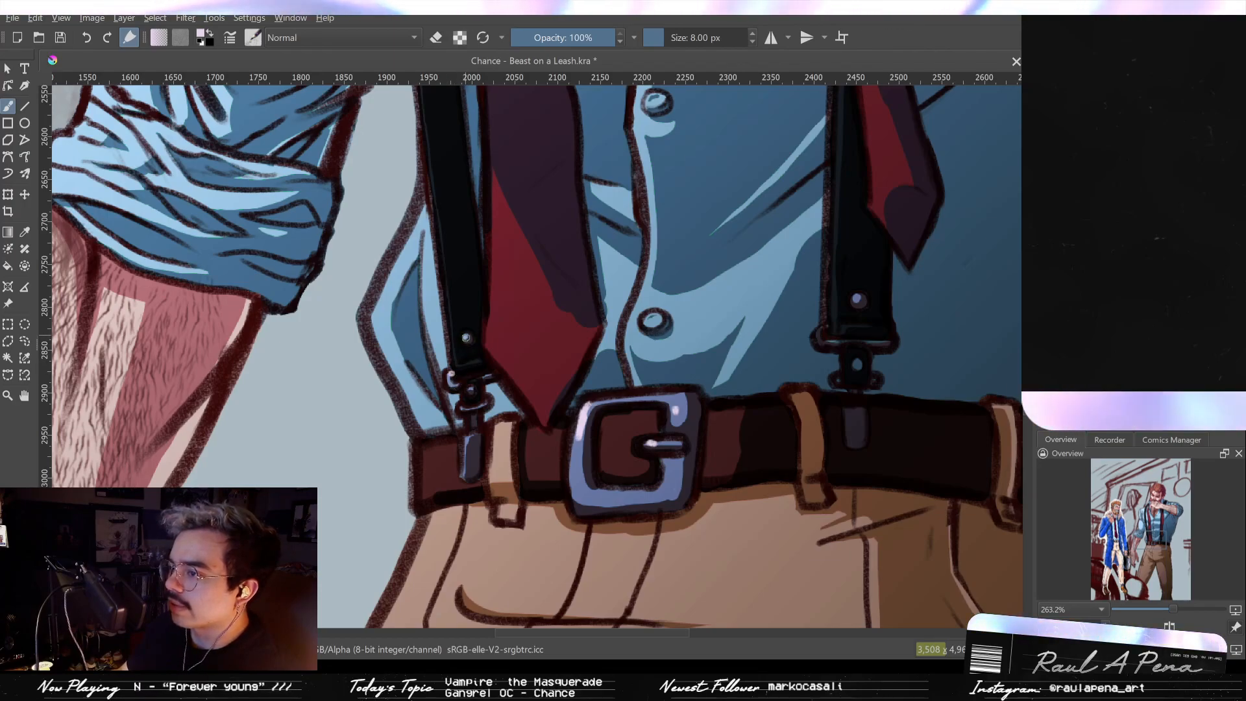
left_click(856, 299)
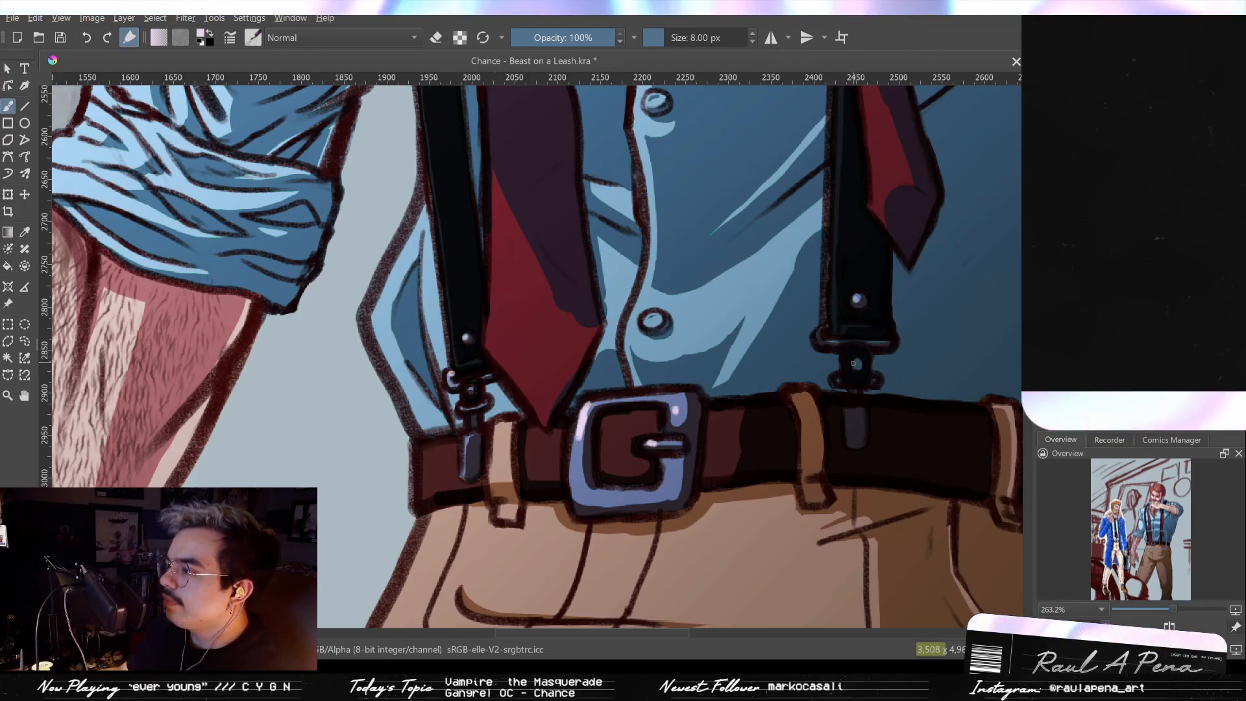
left_click(855, 363)
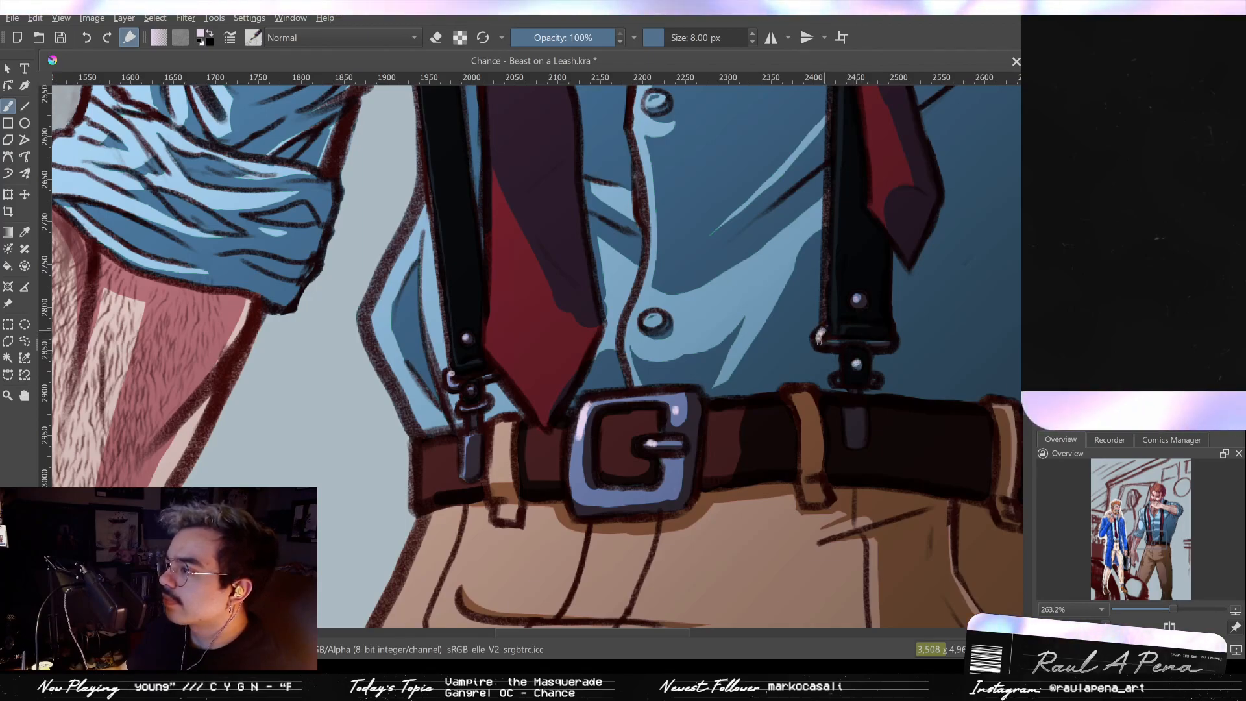
left_click_drag(882, 425, 807, 389)
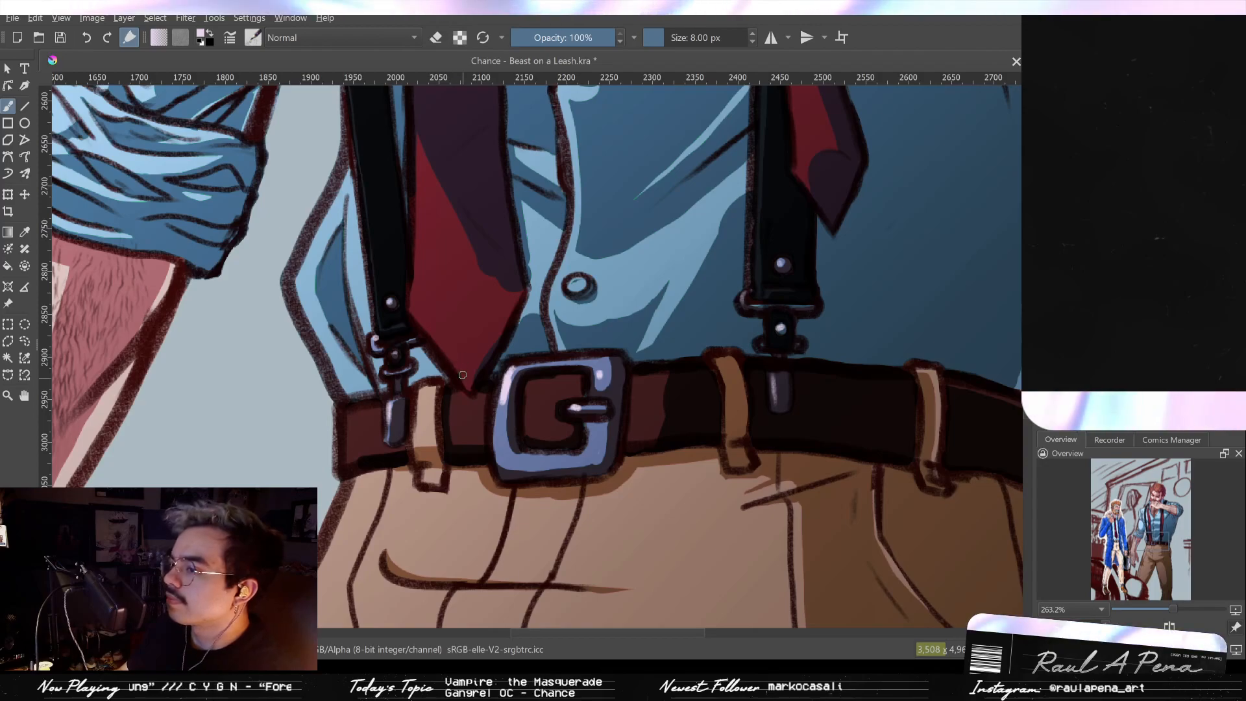
Step: Paint thin pale highlights on the dark suspender strap over the chest and just below the shirt collar
left_click_drag(470, 342, 497, 458)
left_click_drag(457, 183, 493, 471)
left_click_drag(469, 356, 476, 449)
left_click_drag(467, 309, 465, 272)
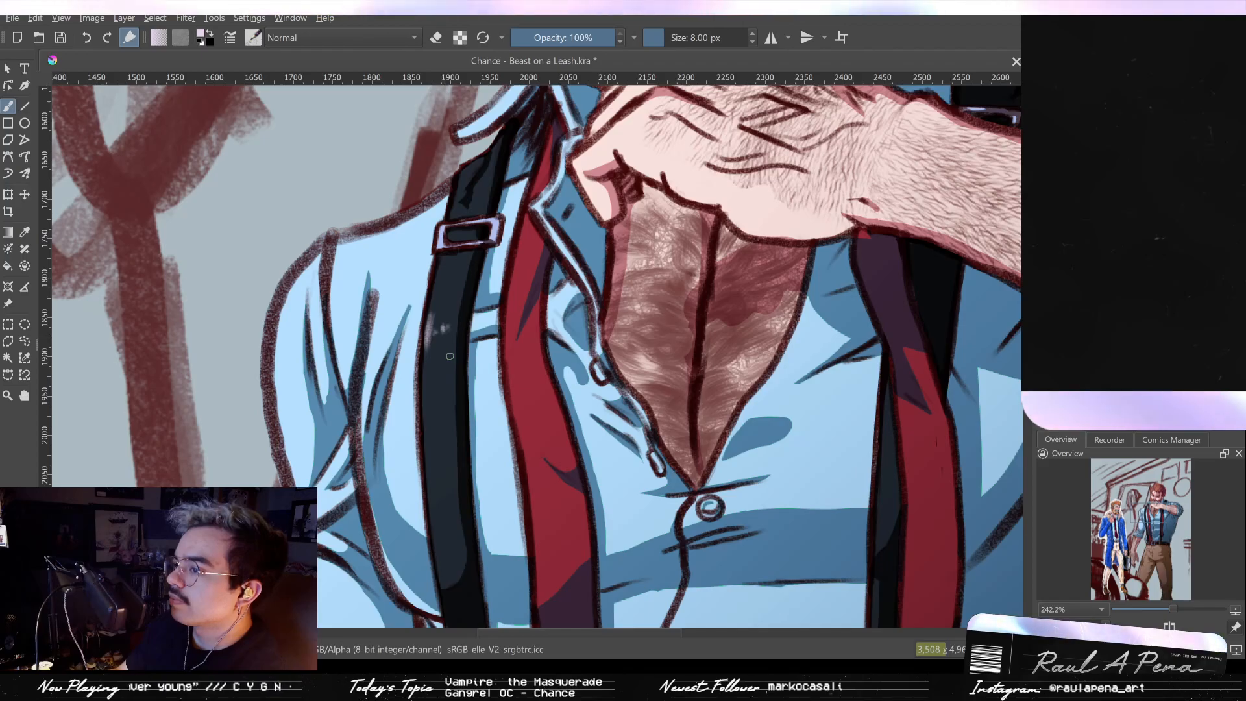
mouse_move(450, 296)
left_mouse_down()
mouse_move(449, 425)
mouse_move(447, 272)
mouse_move(453, 312)
left_mouse_up()
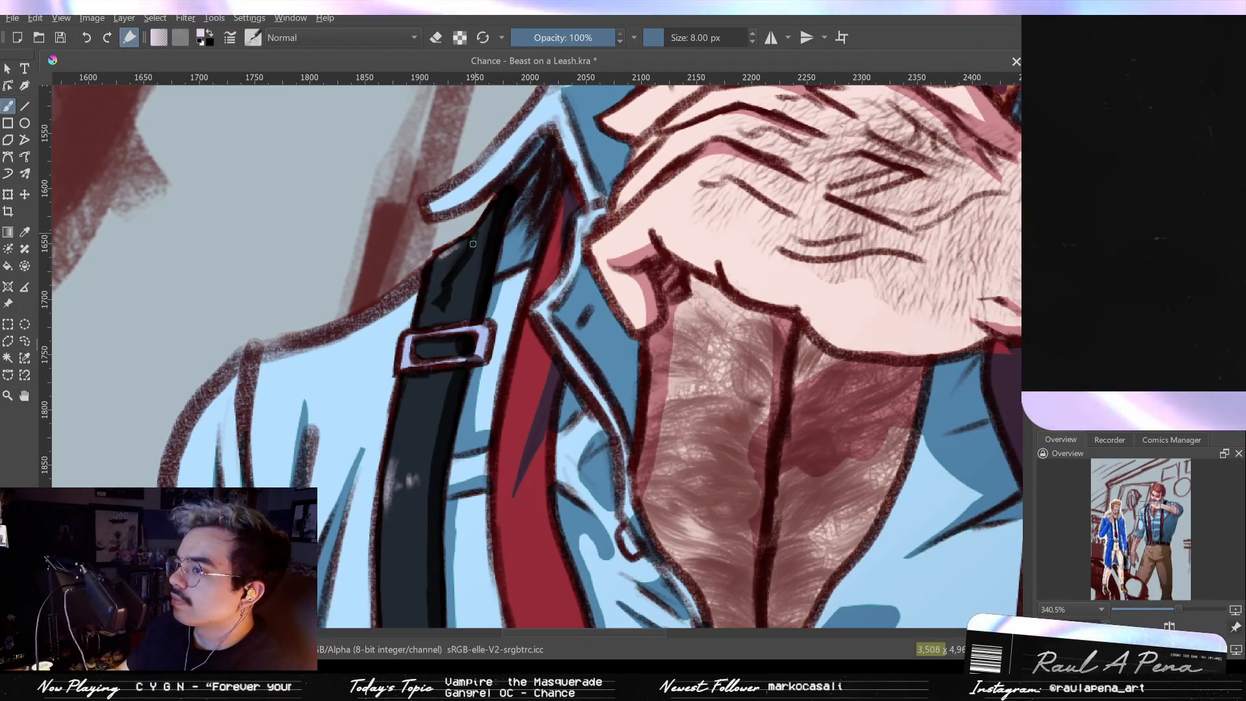
left_click_drag(466, 259, 475, 238)
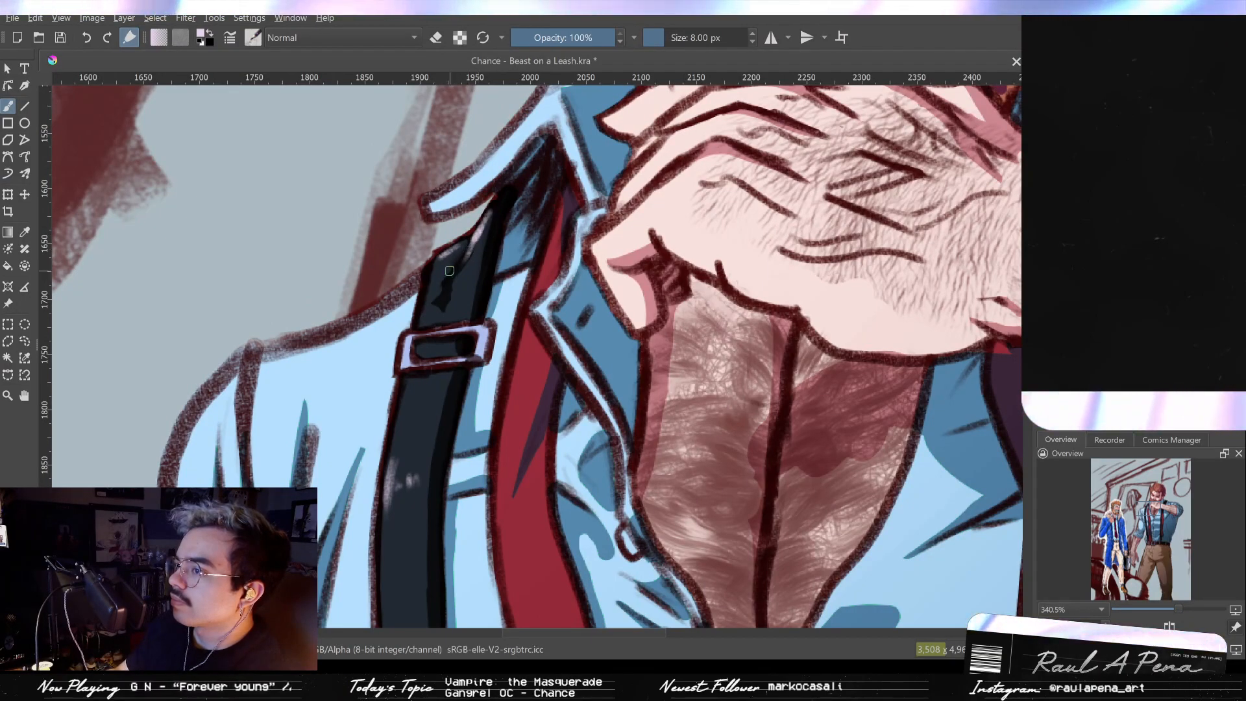
Step: Compare the suspender strap with and without the recent highlight strokes, and keep the highlights
key("ctrl+z")
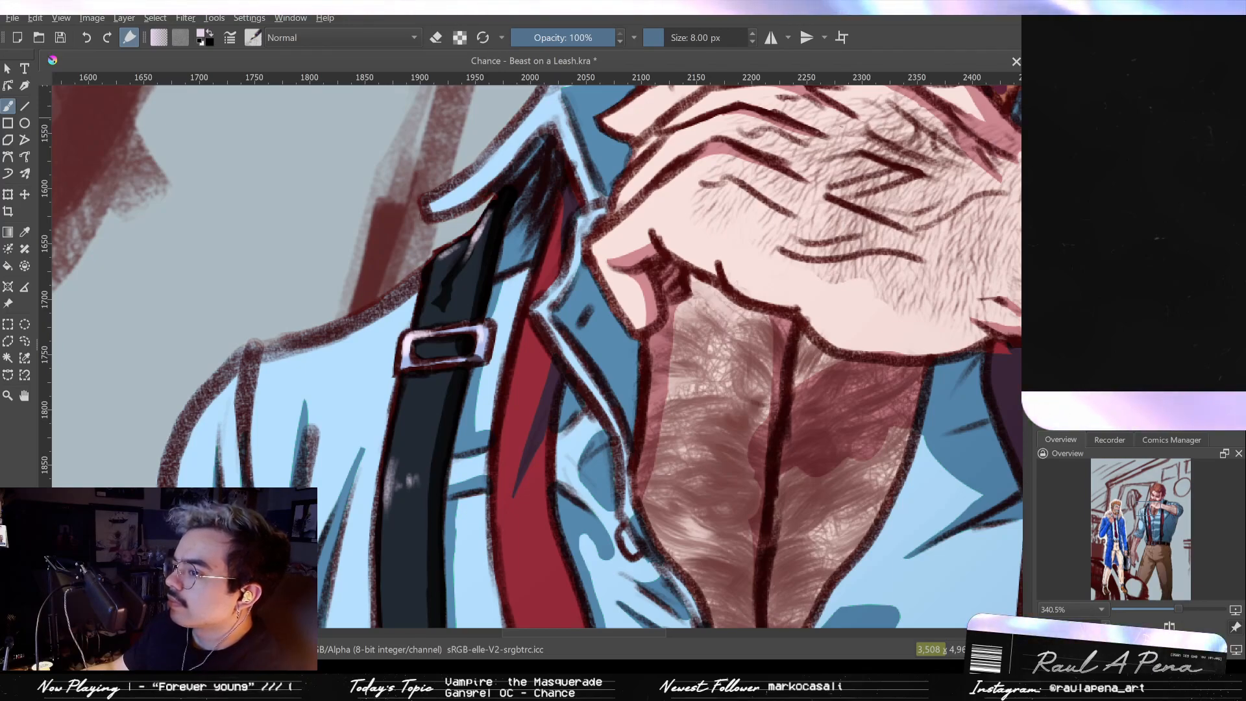
left_click_drag(397, 462, 388, 511)
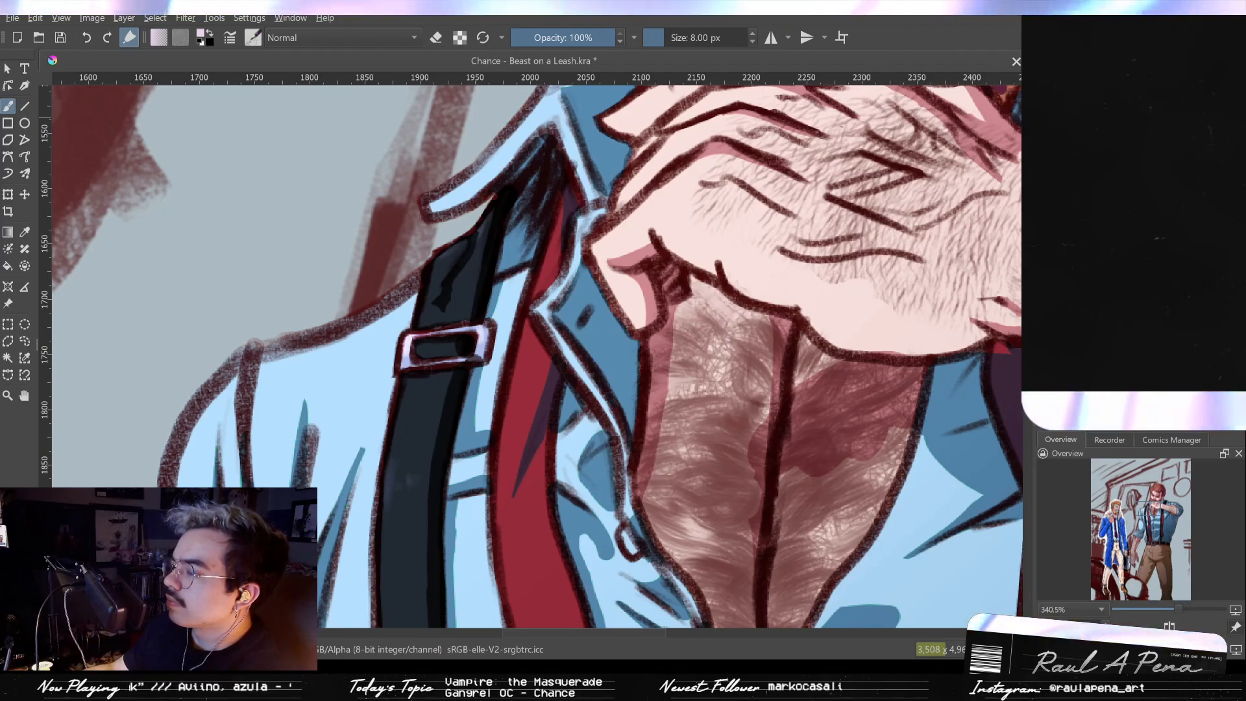
key("ctrl+z")
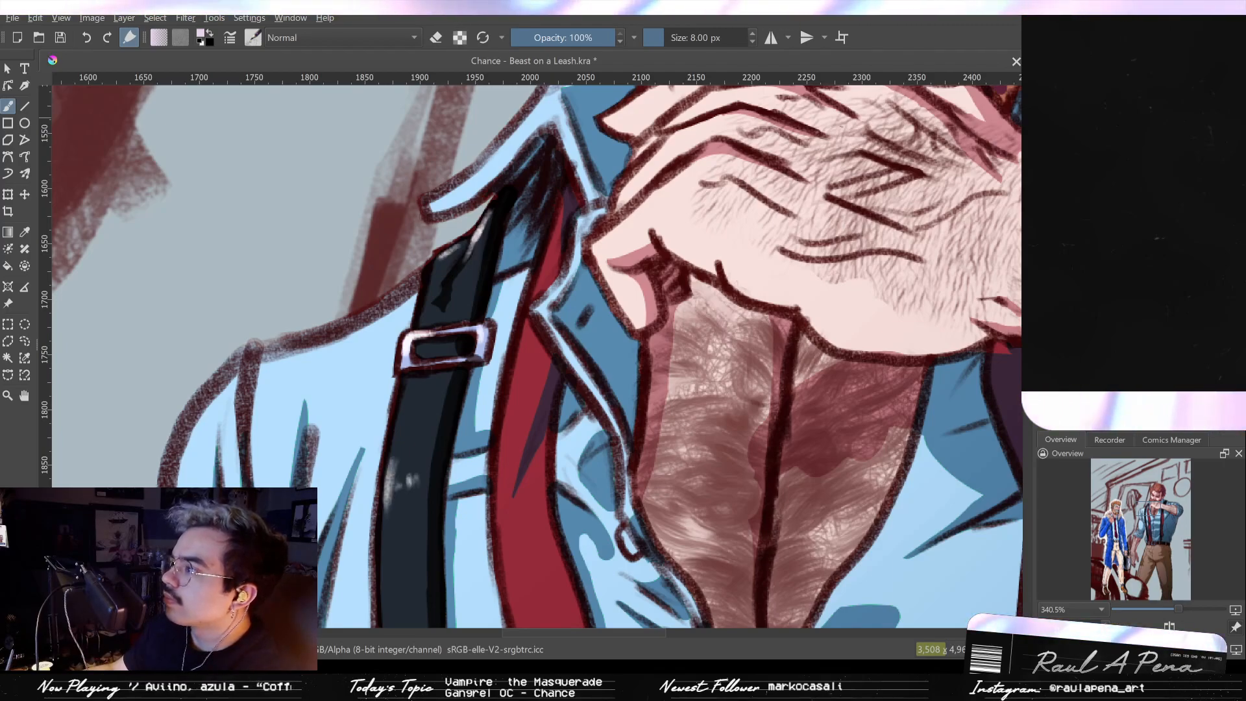
key("ctrl+shift+z")
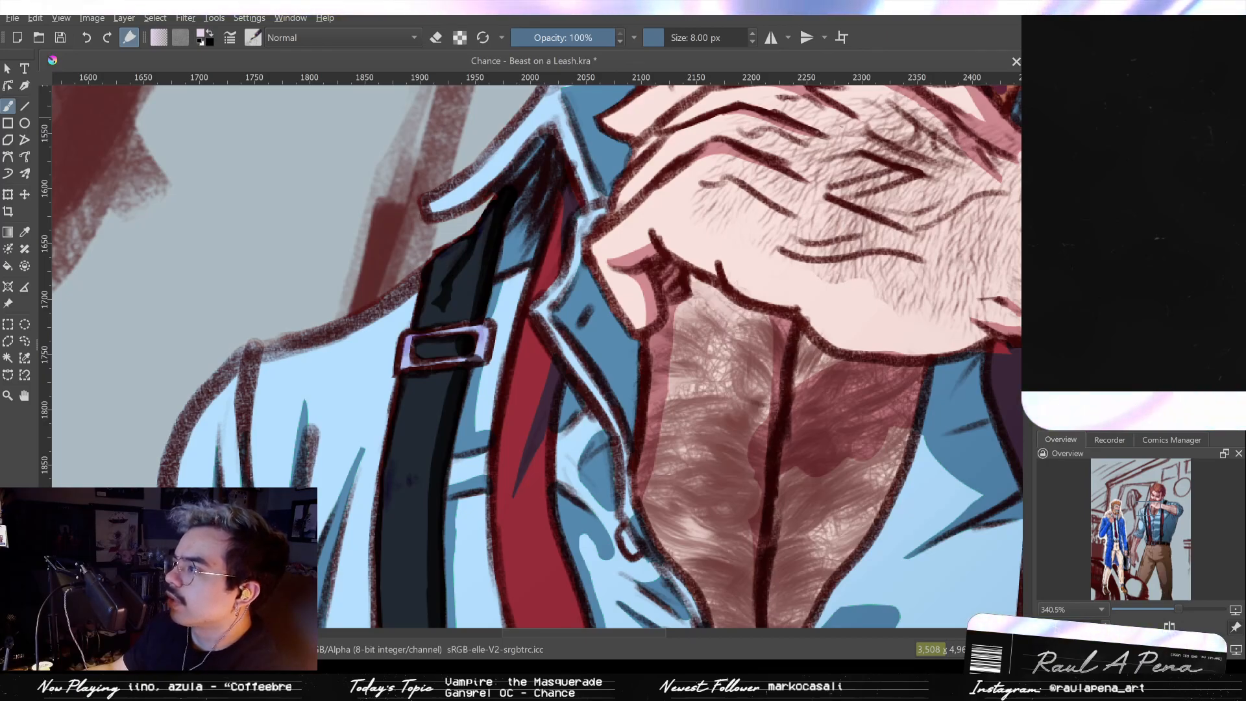
key("ctrl+z")
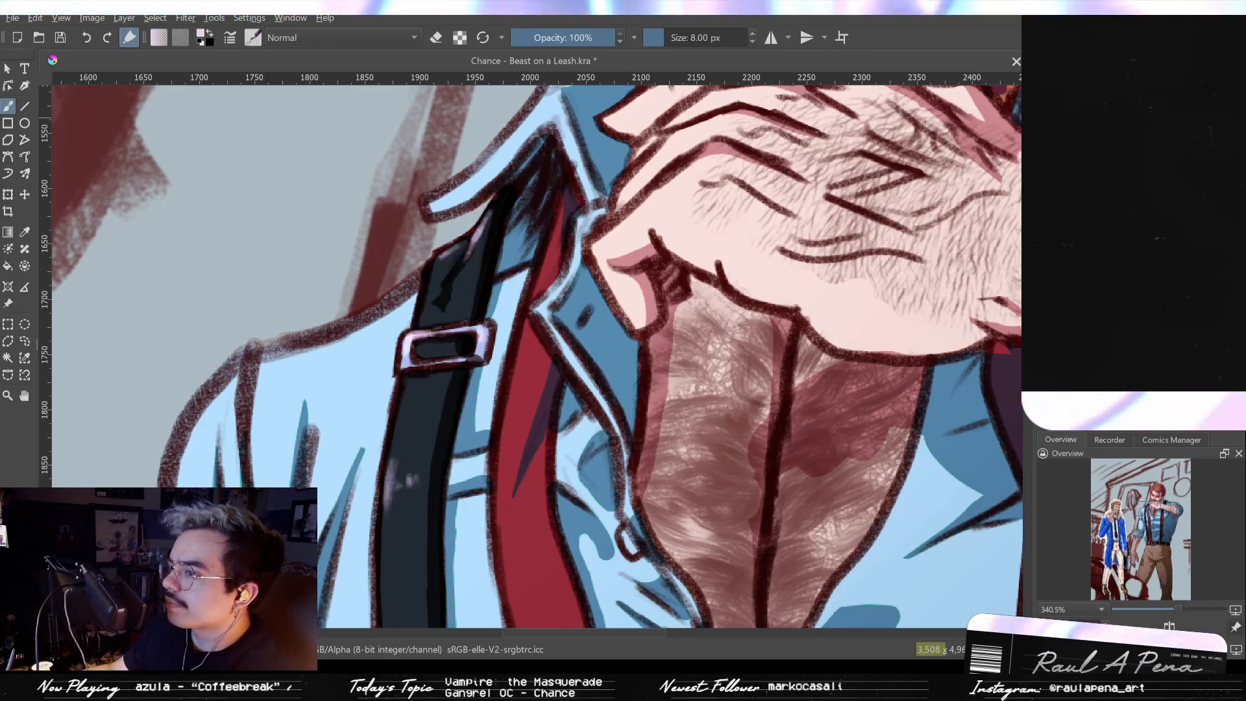
Step: Paint pale highlights down the bridge of the standing man's nose and on his bared teeth
scroll(529, 269, "down", 5)
scroll(530, 270, "down", 4)
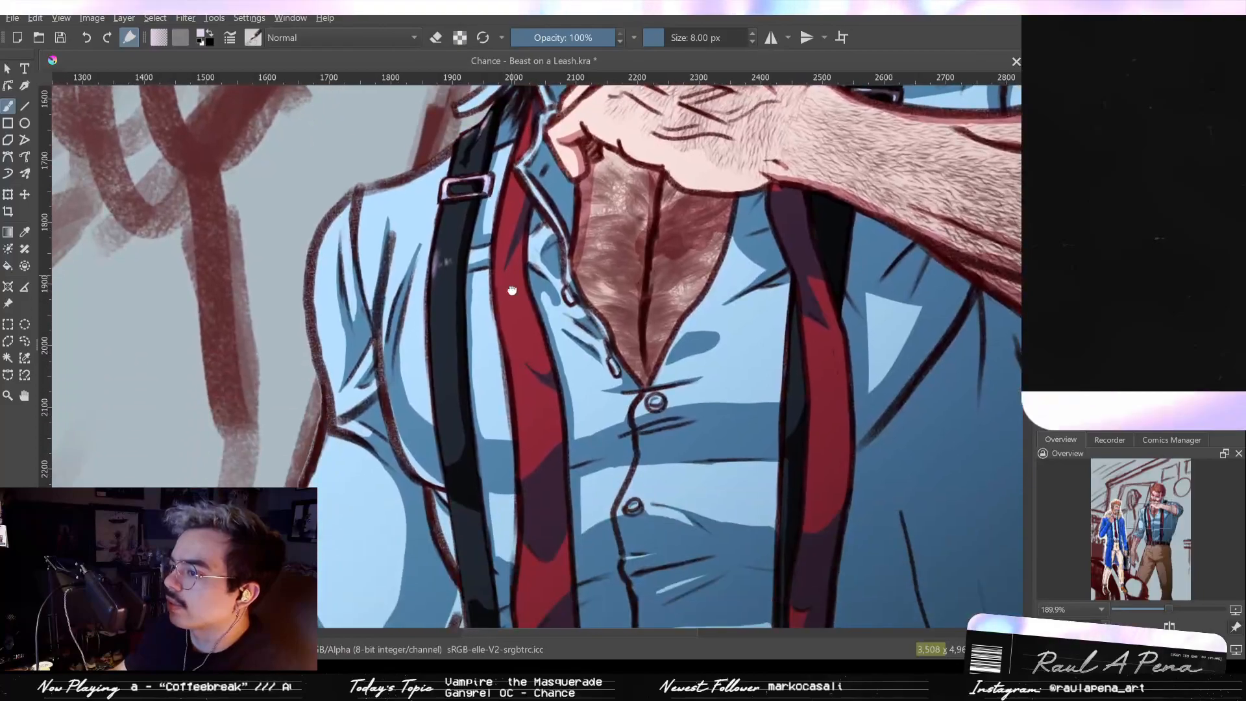
scroll(529, 269, "down", 2)
scroll(530, 269, "up", 5)
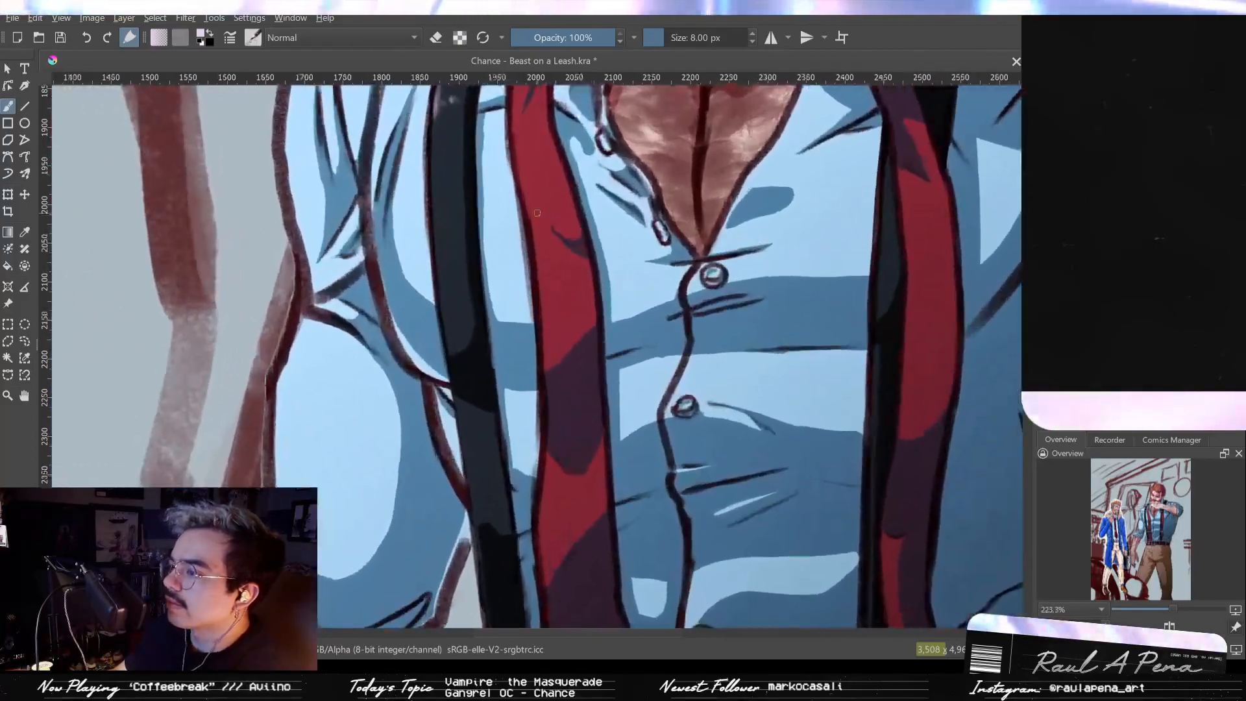
scroll(503, 323, "up", 8)
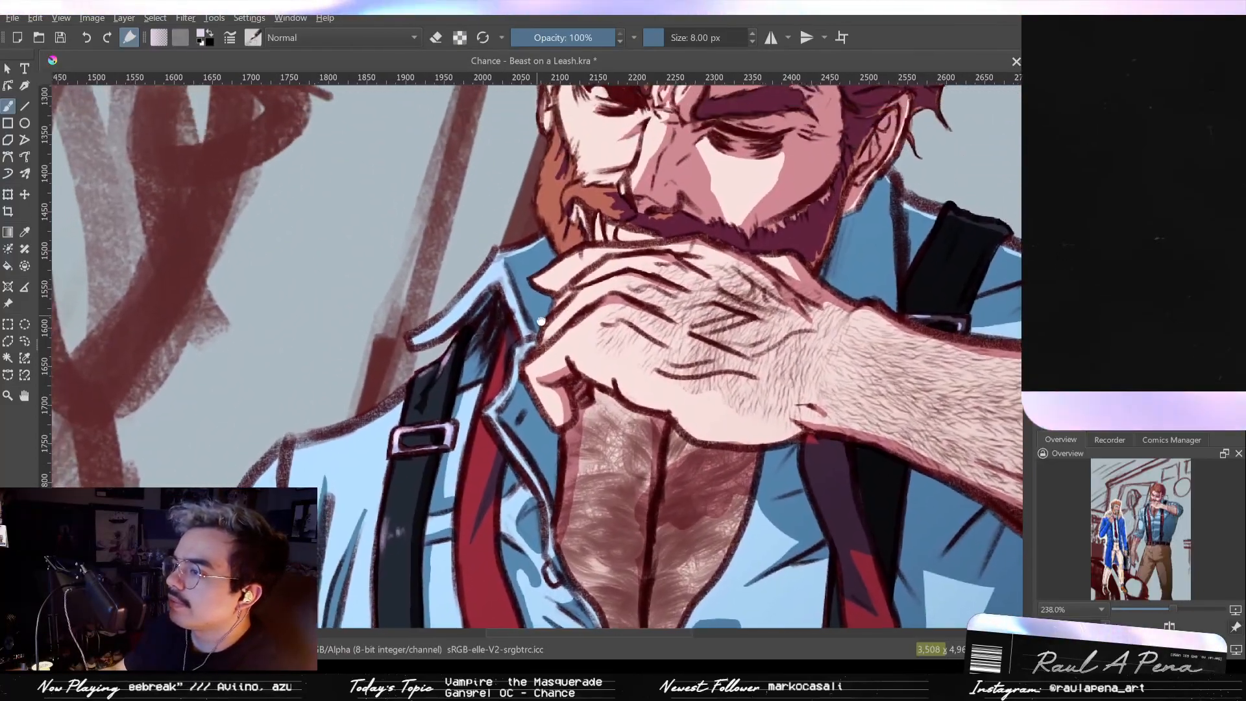
scroll(530, 286, "up", 2)
scroll(550, 249, "up", 4)
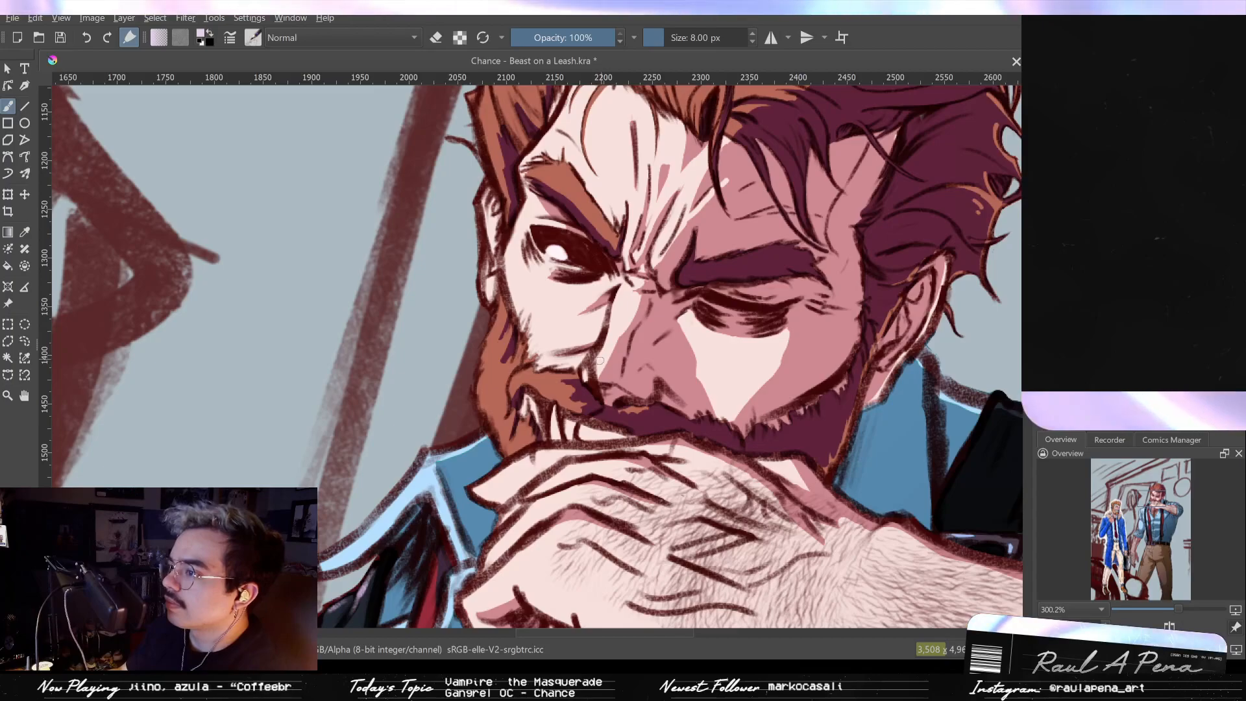
left_click_drag(610, 327, 626, 290)
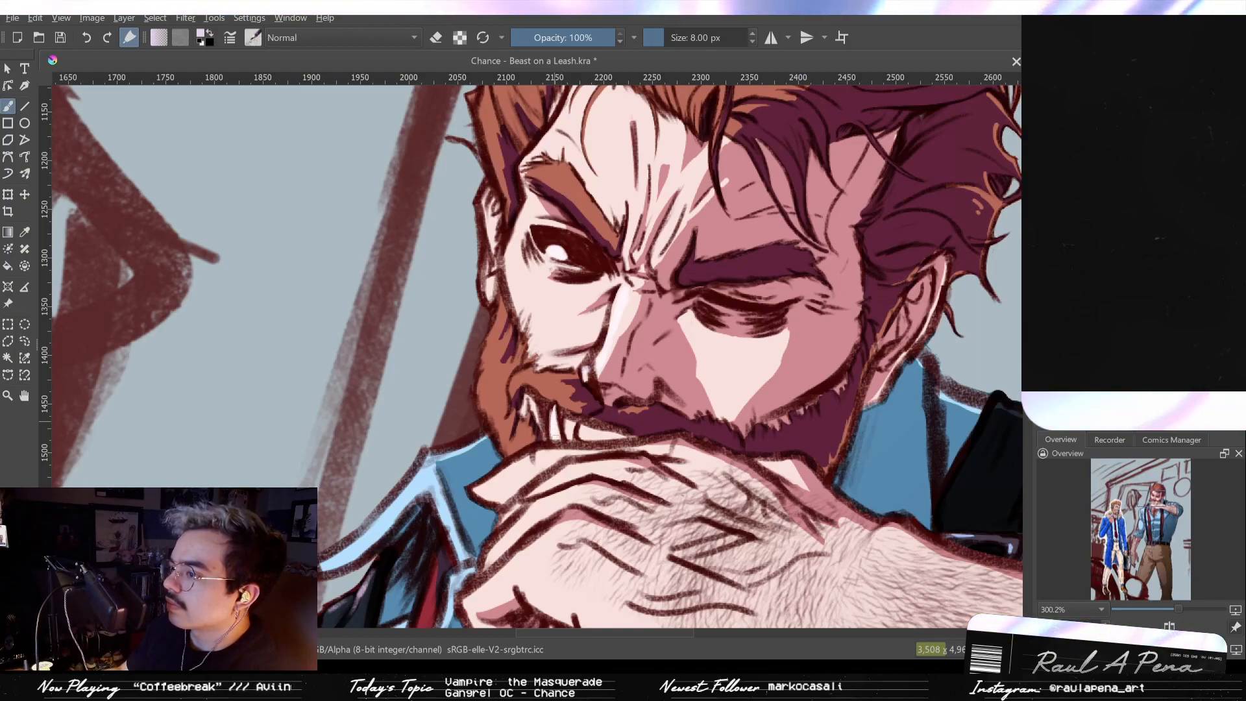
left_click_drag(555, 408, 556, 442)
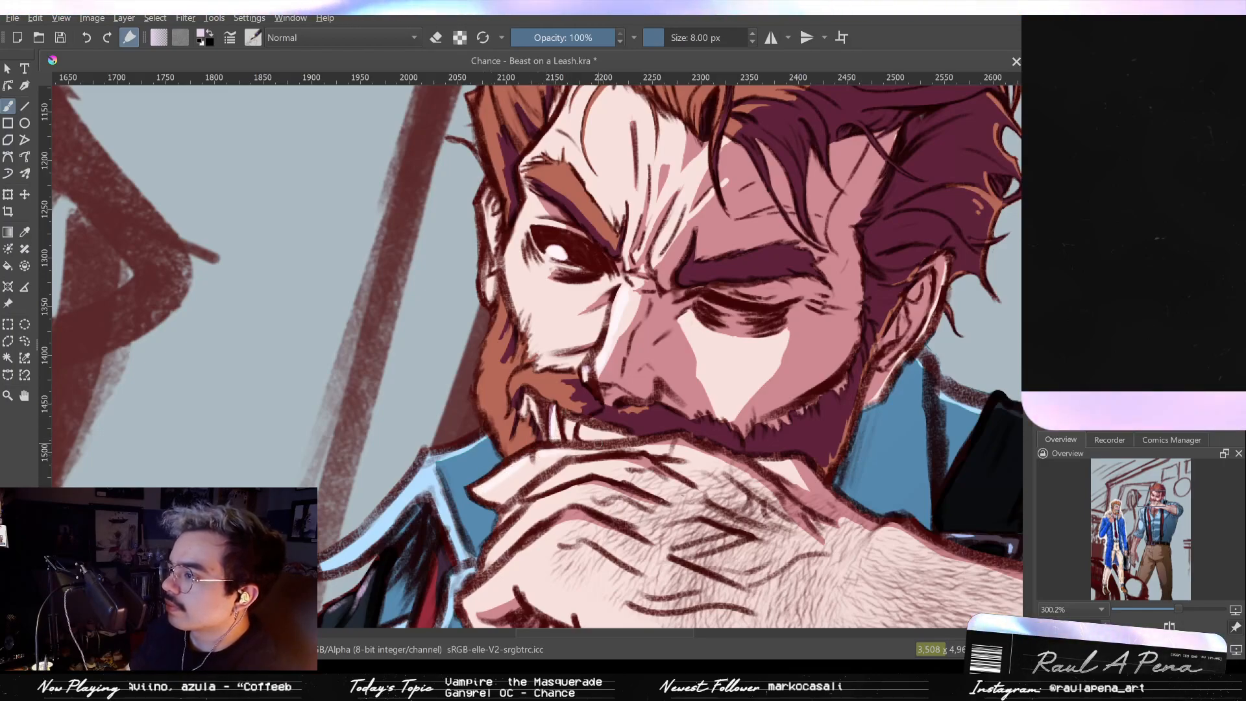
Step: Add small pale highlights to the cheek and temple beside the standing man's open eye
scroll(552, 373, "up", 2)
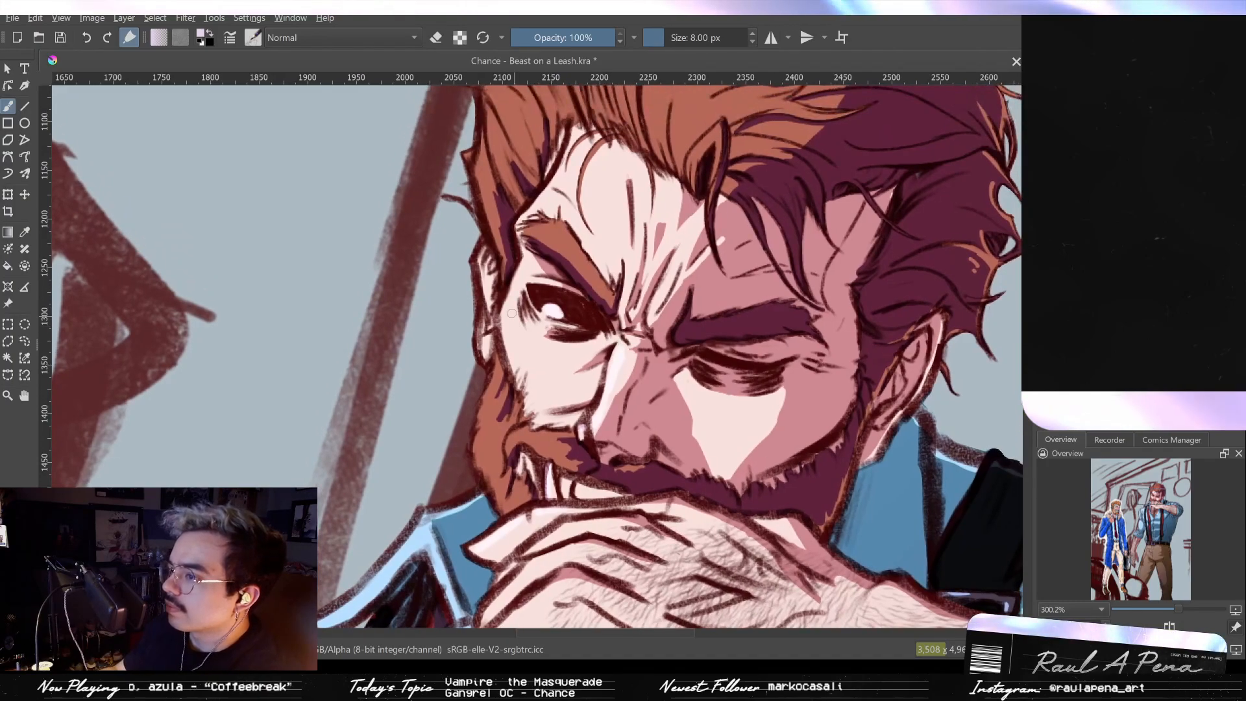
mouse_move(510, 333)
left_mouse_down()
mouse_move(514, 345)
mouse_move(514, 324)
left_mouse_up()
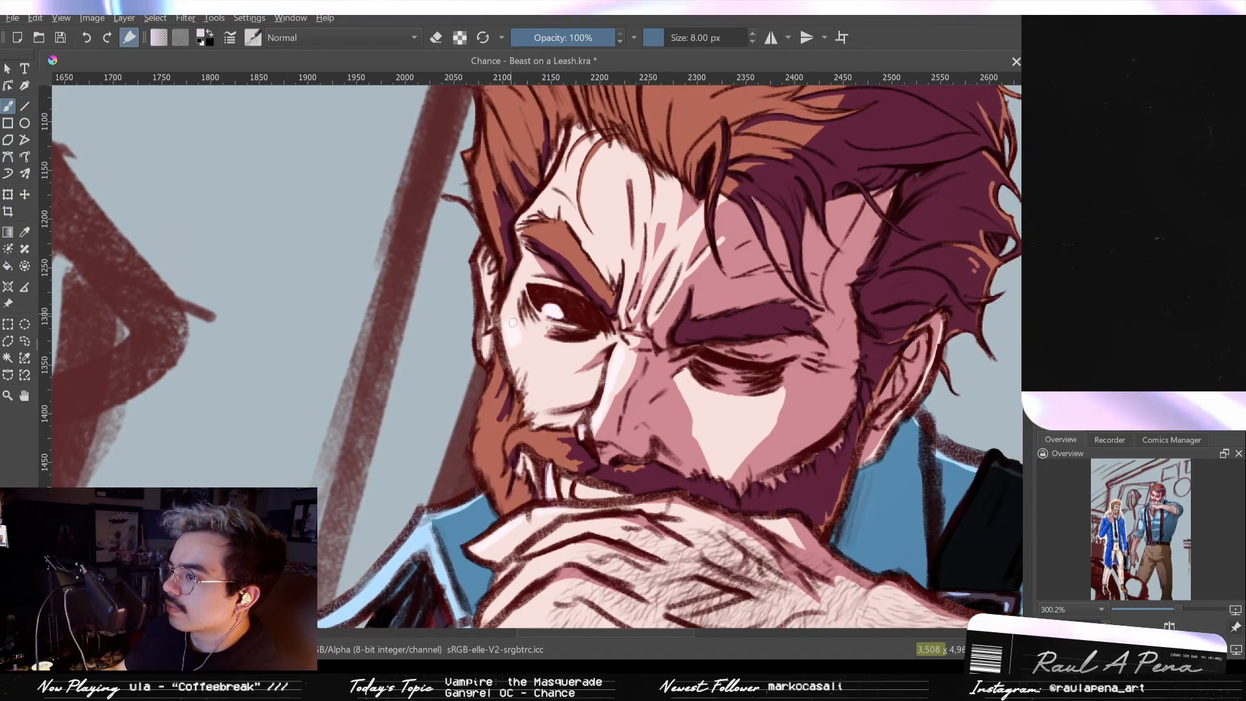
left_click_drag(527, 310, 512, 332)
Step: Paint broken, zigzag pale lilac highlights across the lit orange side of the standing man's hair
left_click_drag(537, 480, 584, 356)
left_click_drag(563, 414, 562, 505)
left_click_drag(548, 548, 542, 325)
left_click_drag(624, 413, 627, 346)
left_click_drag(657, 413, 701, 195)
mouse_move(665, 383)
left_mouse_down()
mouse_move(667, 468)
mouse_move(633, 573)
left_mouse_up()
left_click_drag(672, 247, 661, 443)
left_click_drag(703, 337, 708, 245)
left_click_drag(617, 253, 581, 392)
left_click_drag(556, 302, 561, 248)
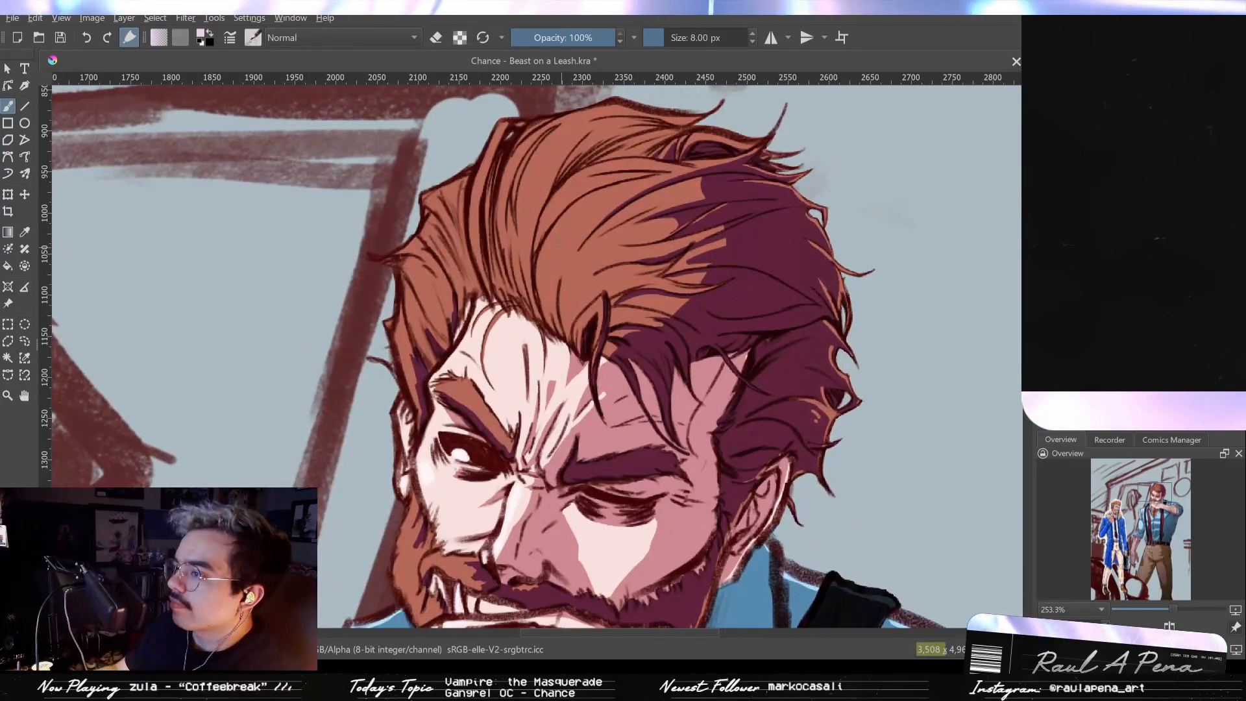
mouse_move(510, 216)
left_mouse_down()
mouse_move(536, 260)
mouse_move(513, 241)
left_mouse_up()
key("ctrl+z")
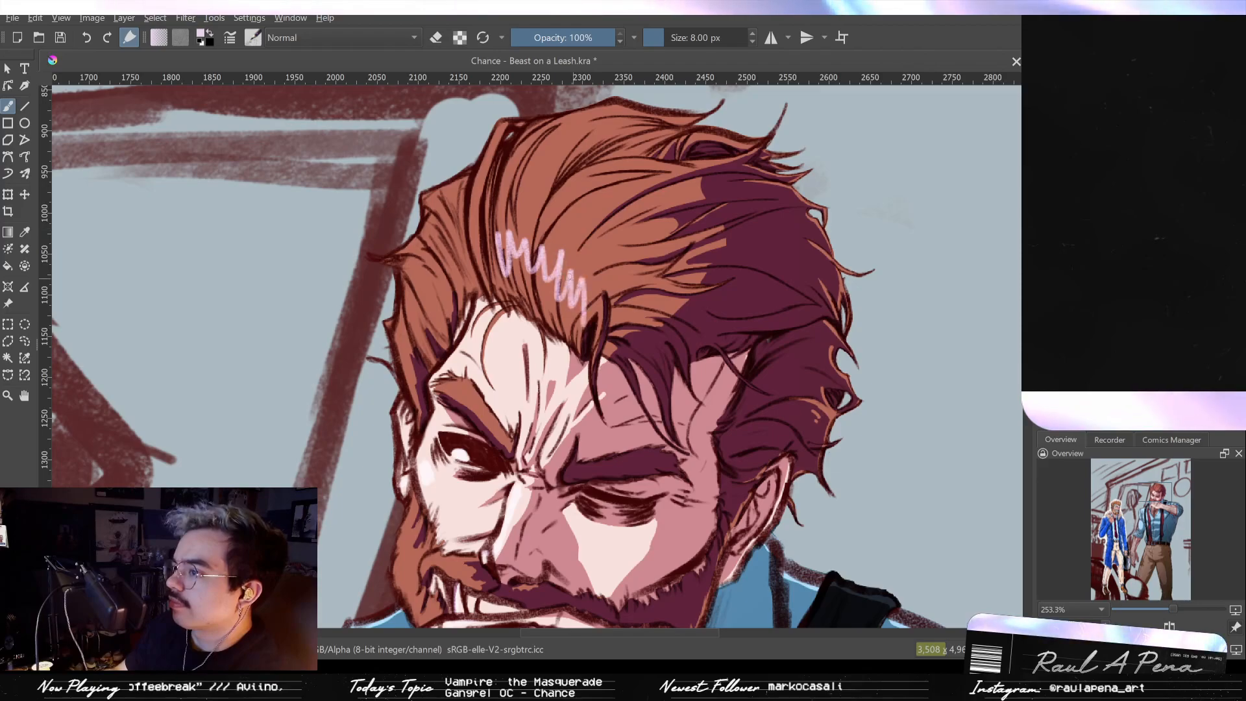
key("ctrl+z")
mouse_move(510, 245)
left_mouse_down()
mouse_move(533, 295)
mouse_move(557, 289)
mouse_move(594, 310)
left_mouse_up()
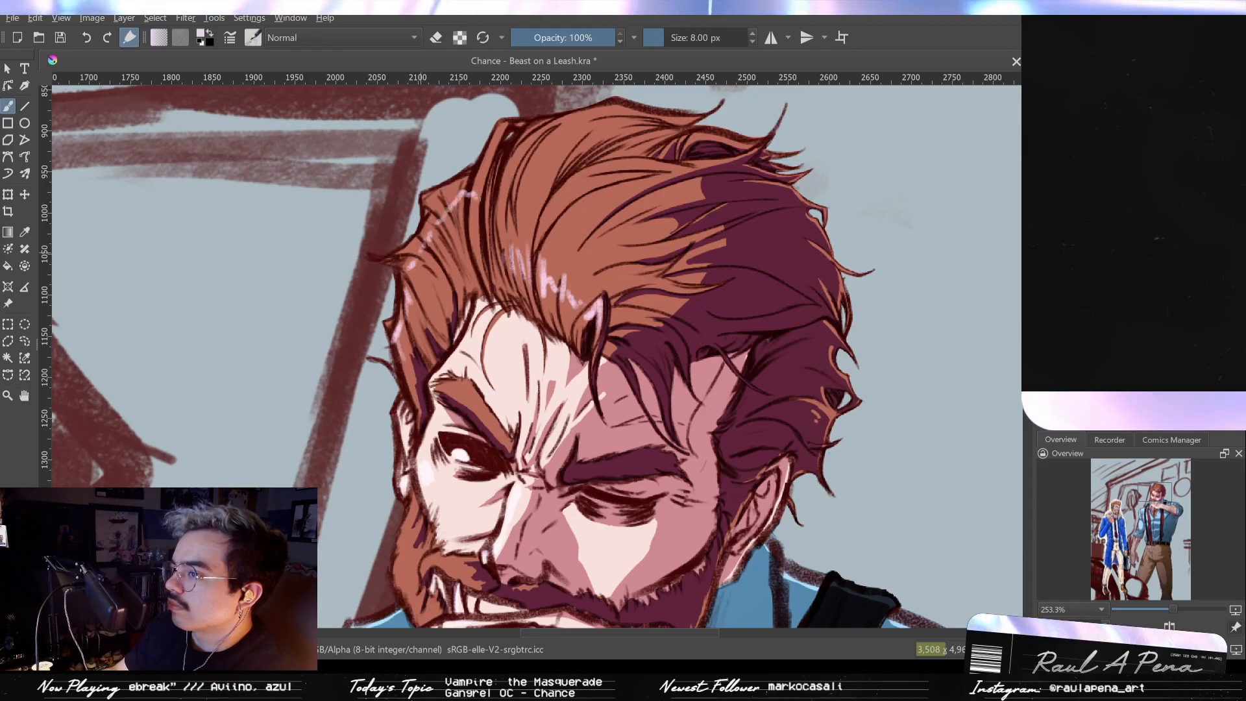
left_click_drag(494, 195, 549, 190)
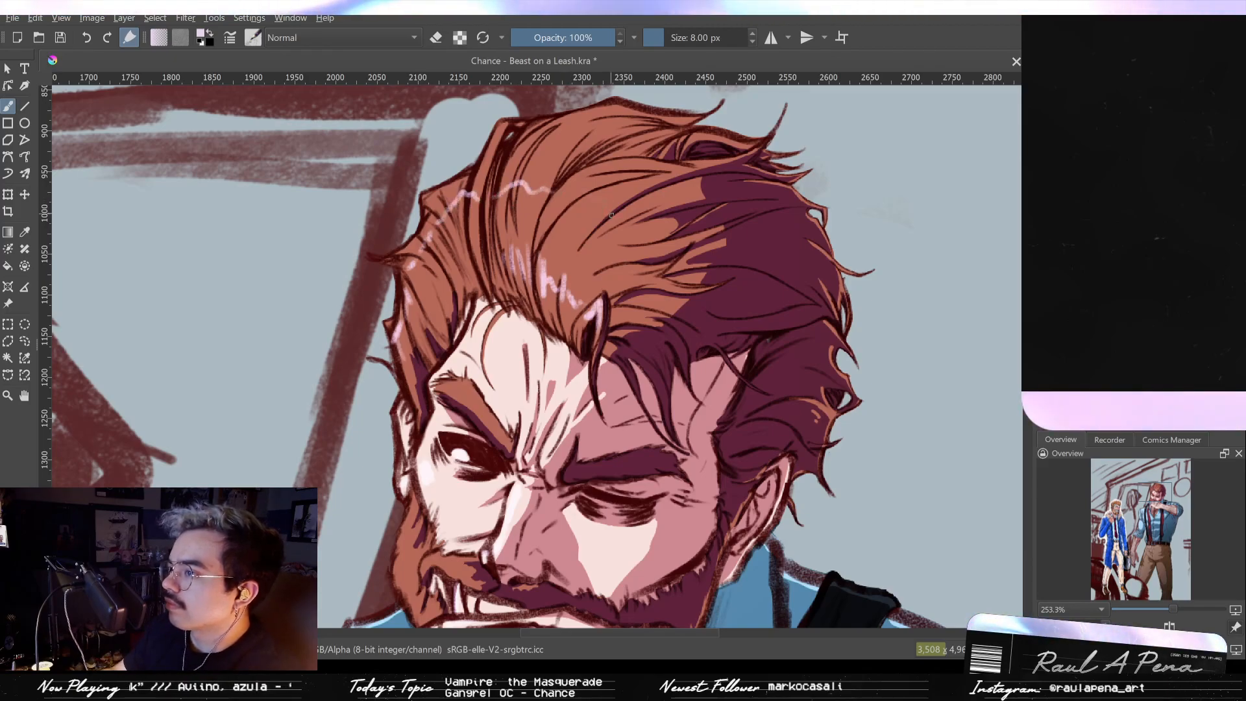
left_click_drag(695, 271, 577, 285)
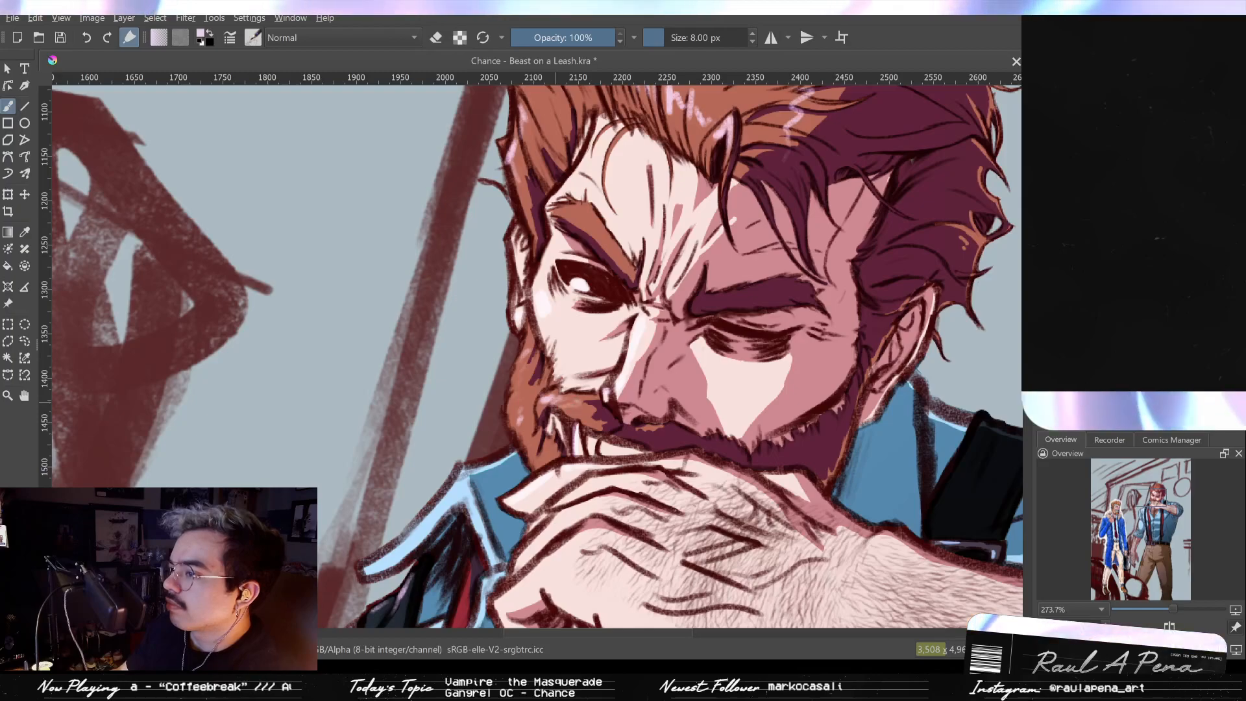
Step: Add fine pale highlights to the moustache and beard around the standing man's mouth
left_click_drag(593, 421, 594, 432)
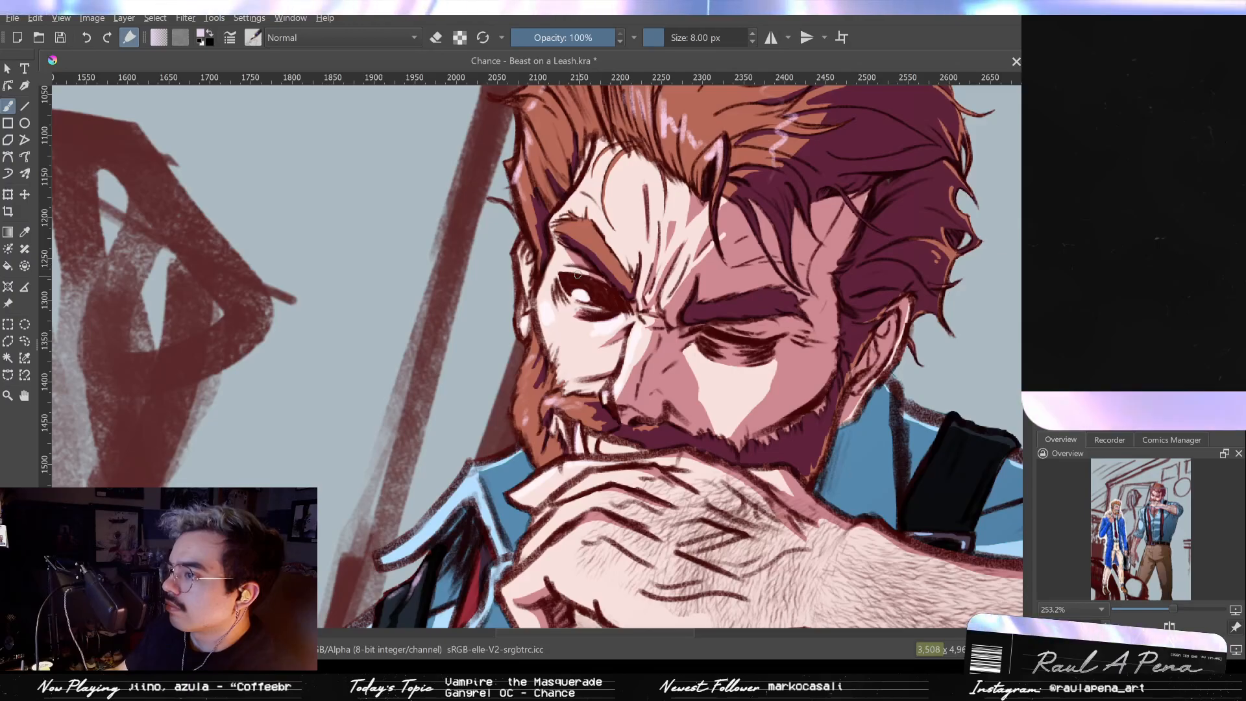
left_click_drag(601, 285, 584, 372)
left_click_drag(577, 413, 585, 104)
left_click_drag(548, 337, 599, 498)
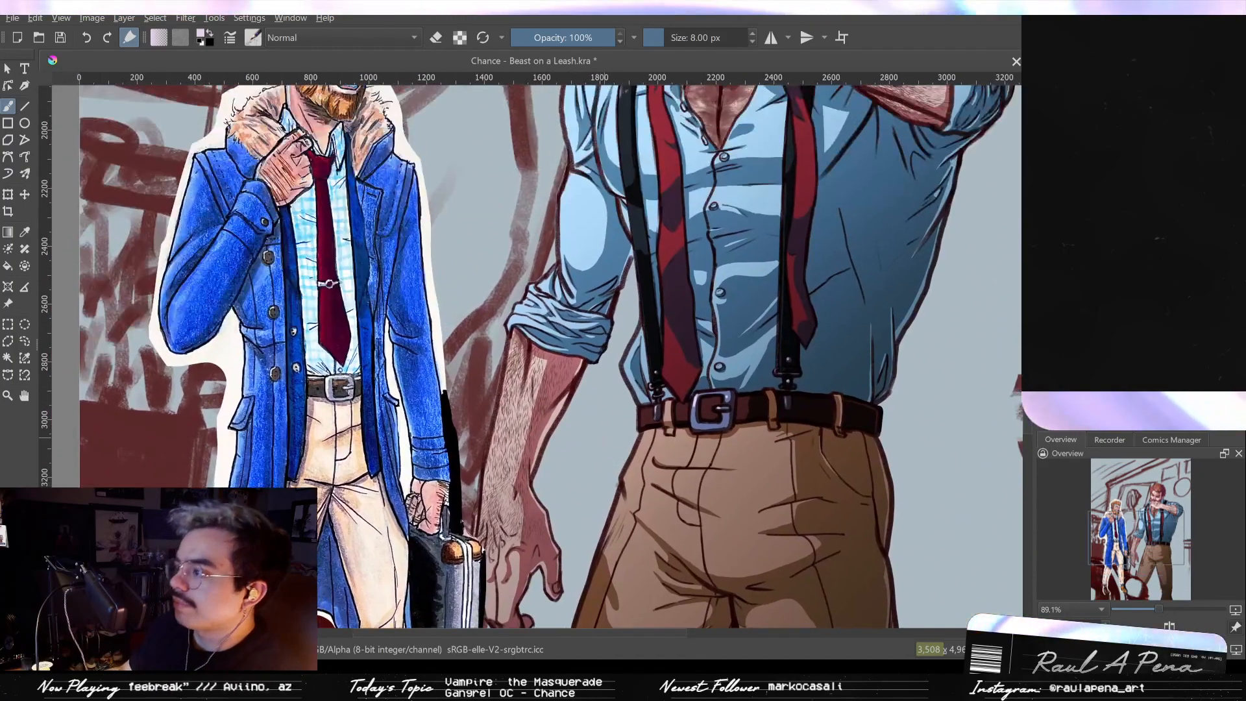
Step: Show the whole illustration and save the document
key("2")
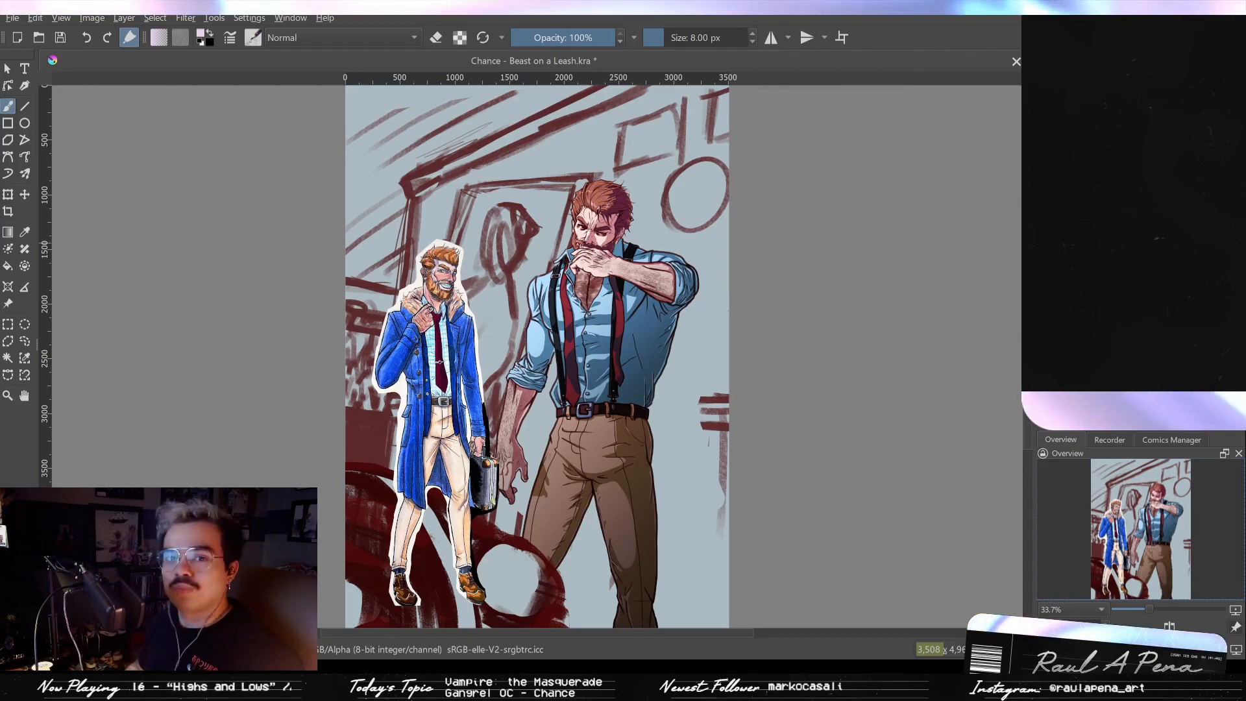
key("ctrl+s")
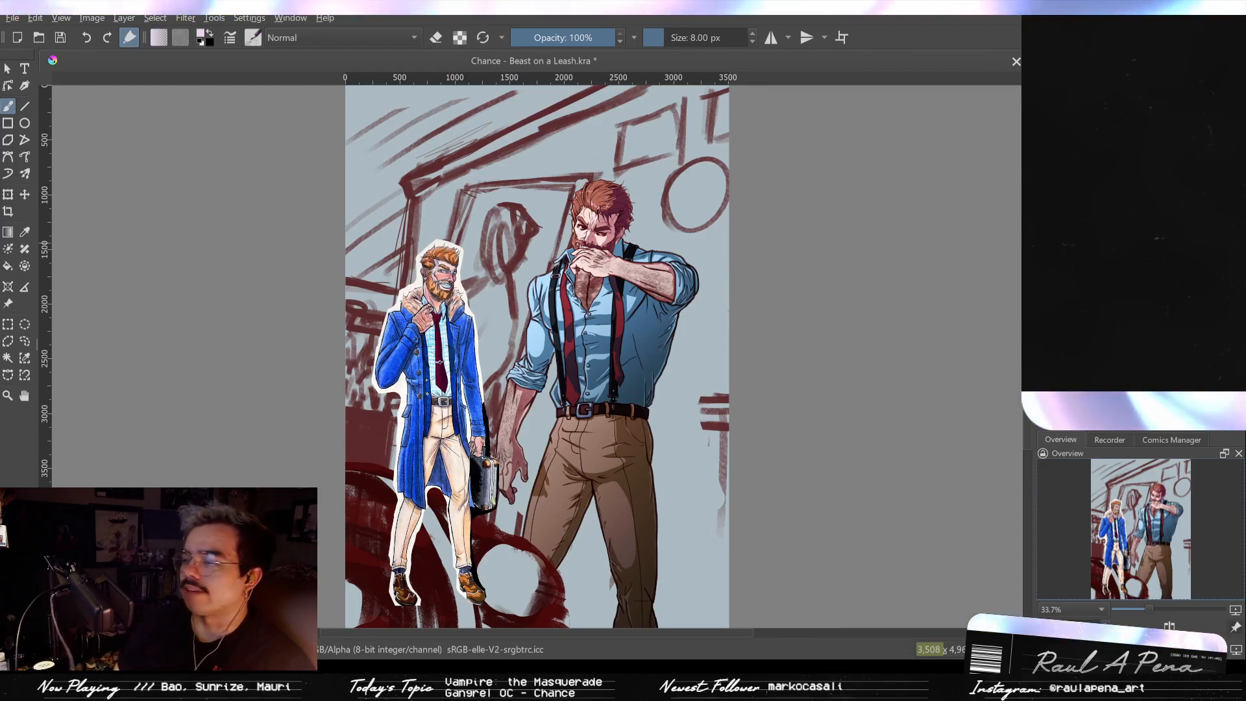
key("ctrl+s")
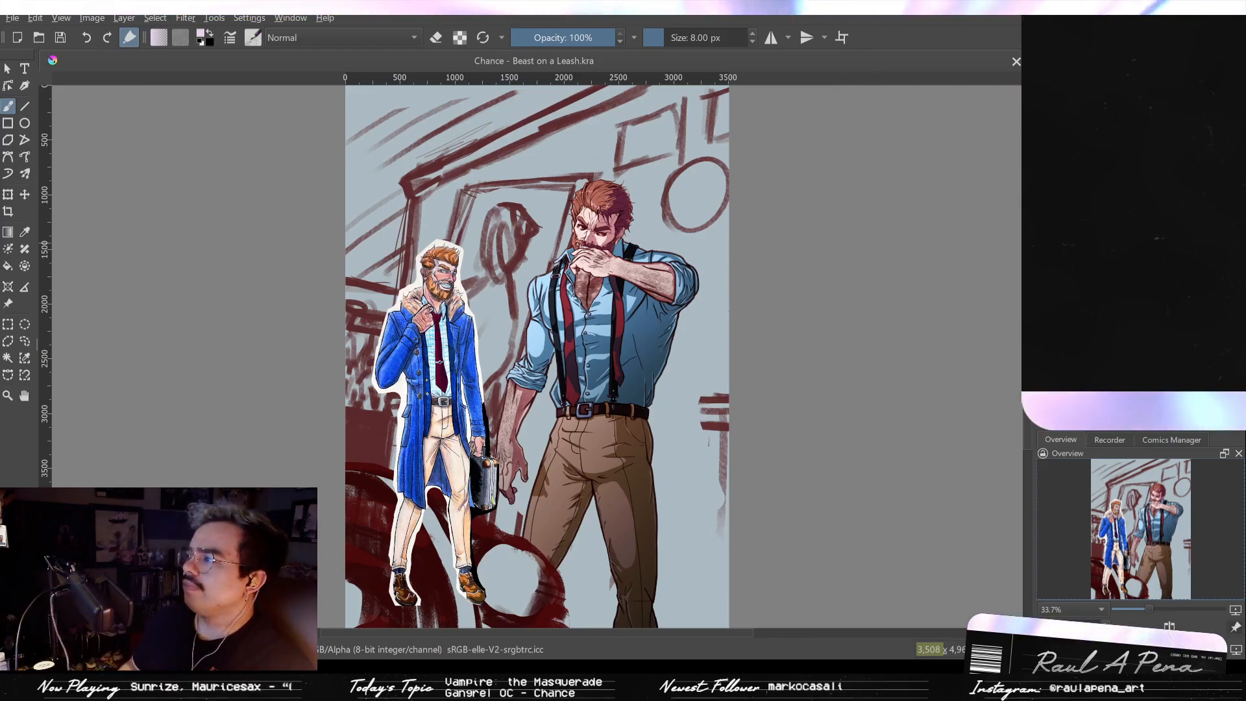
Step: Remove the blue-coated reference figure from the canvas and show the large dark shadow surrounding the circle of light
key("Delete")
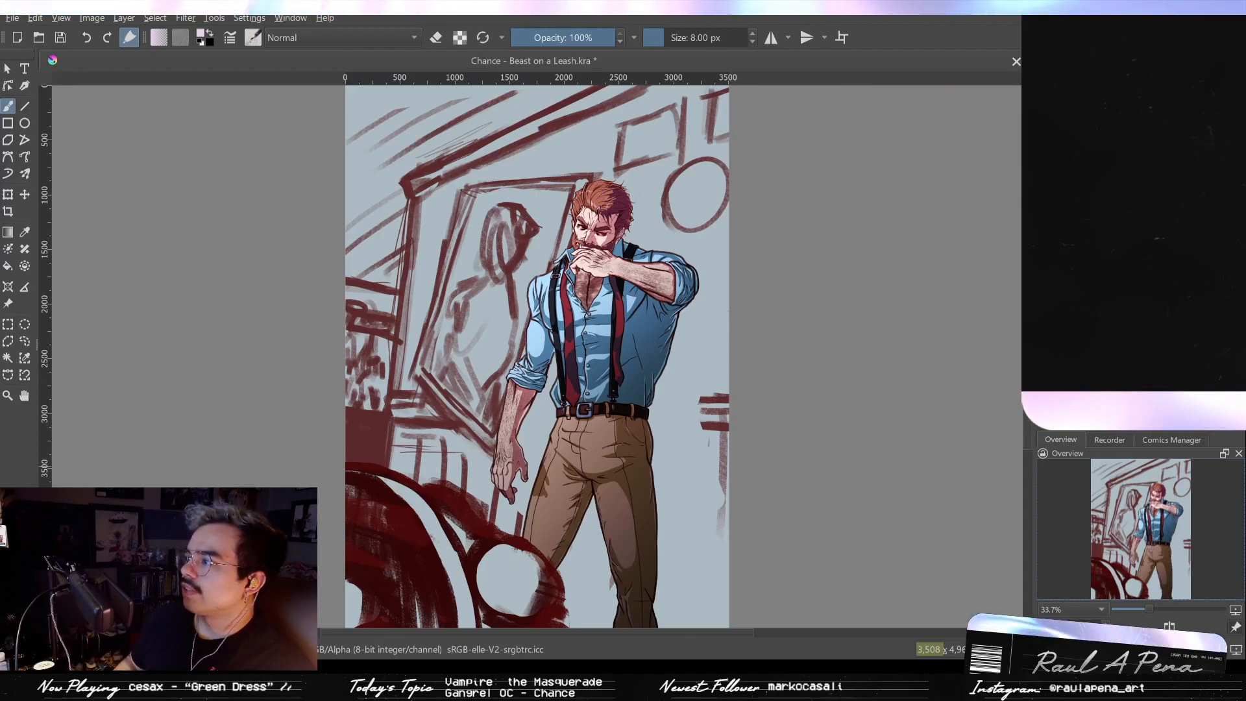
left_click(1046, 260)
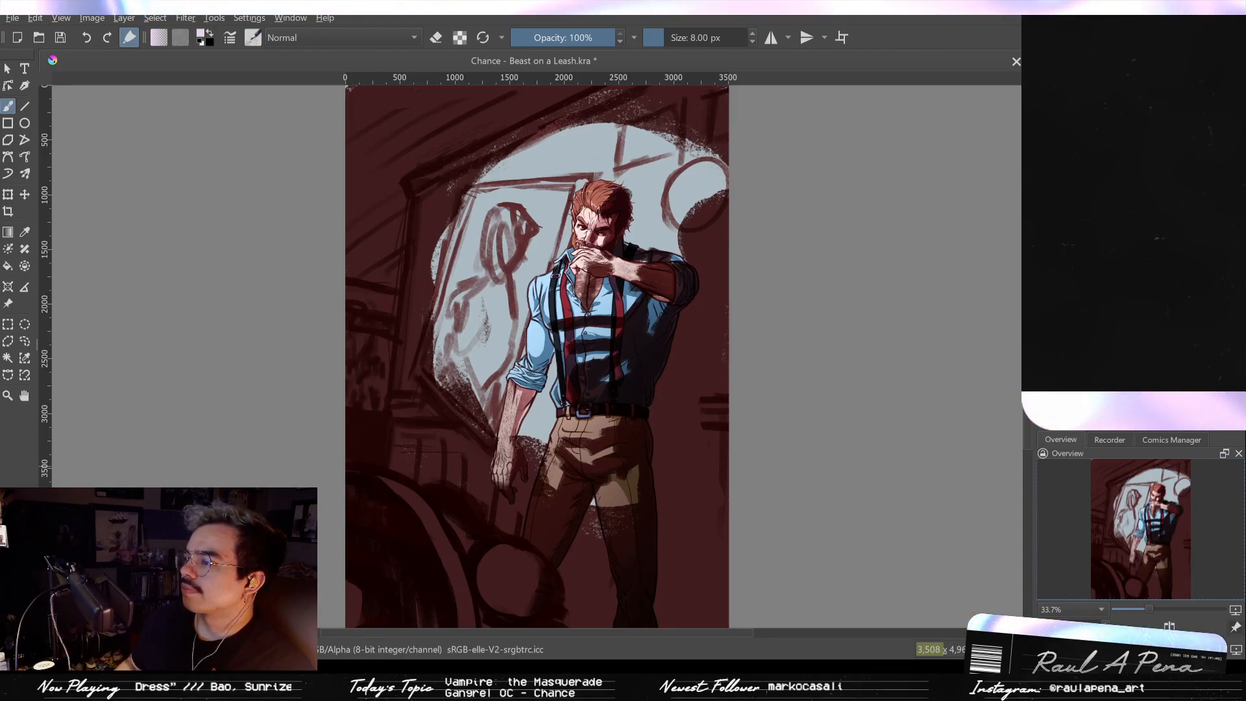
Step: Try successive blending modes on the shadow layer around the circle of light, comparing how each darkens the man and background
key("Down")
key("Down")
key("Down")
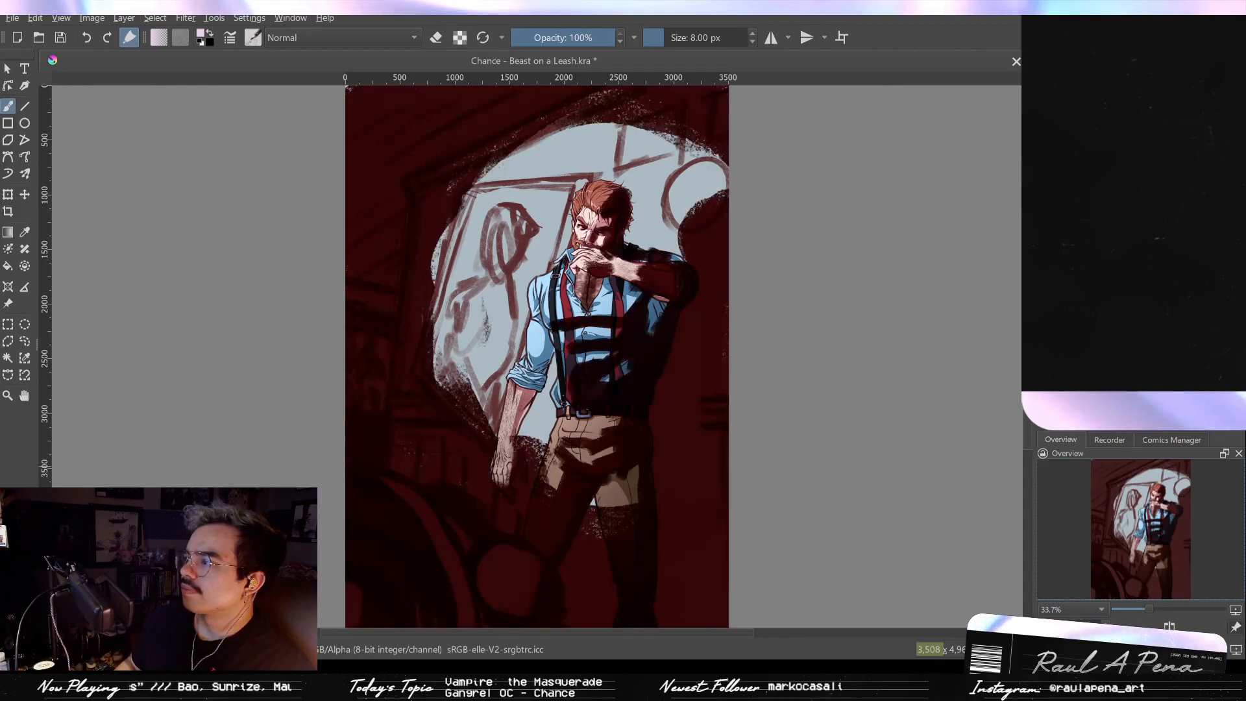
key("Down")
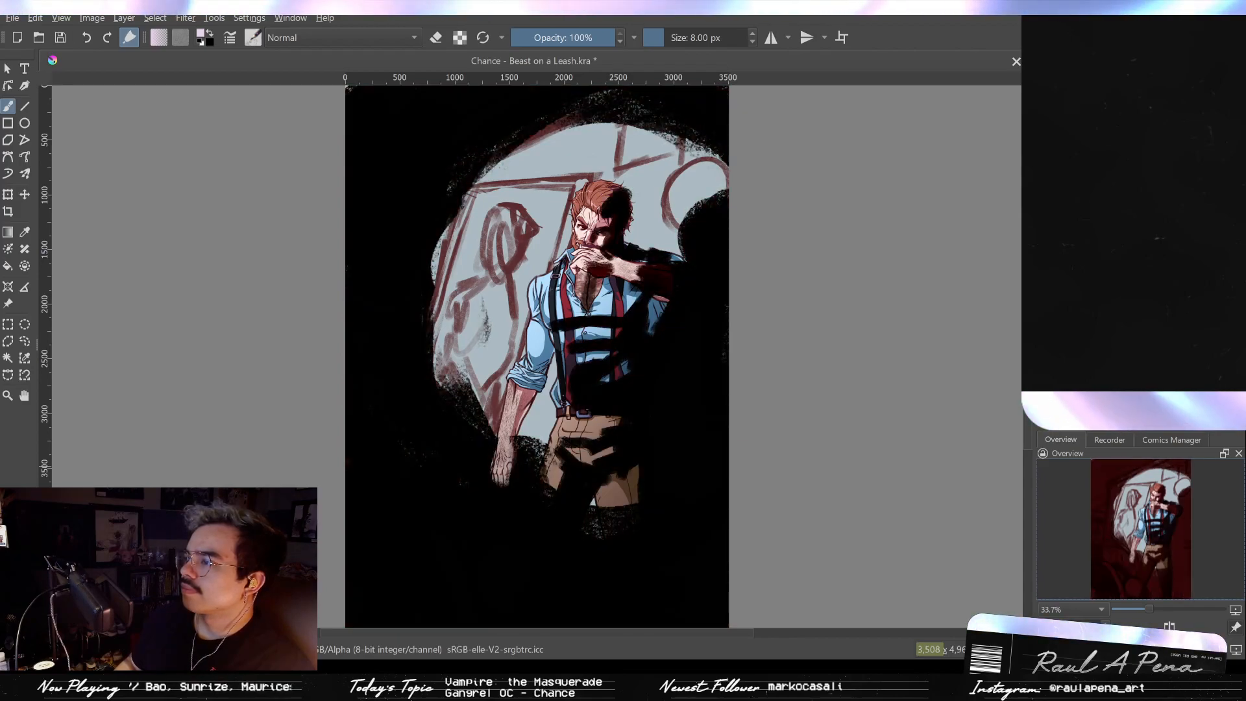
key("Up")
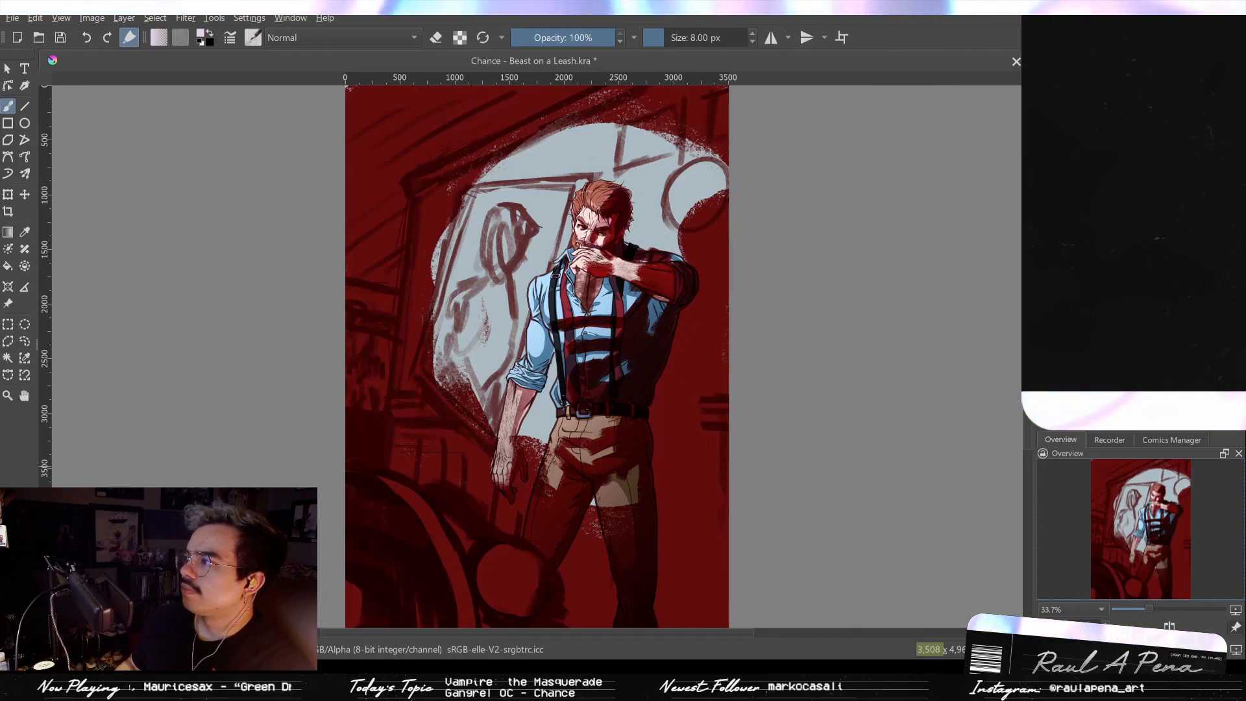
key("Down")
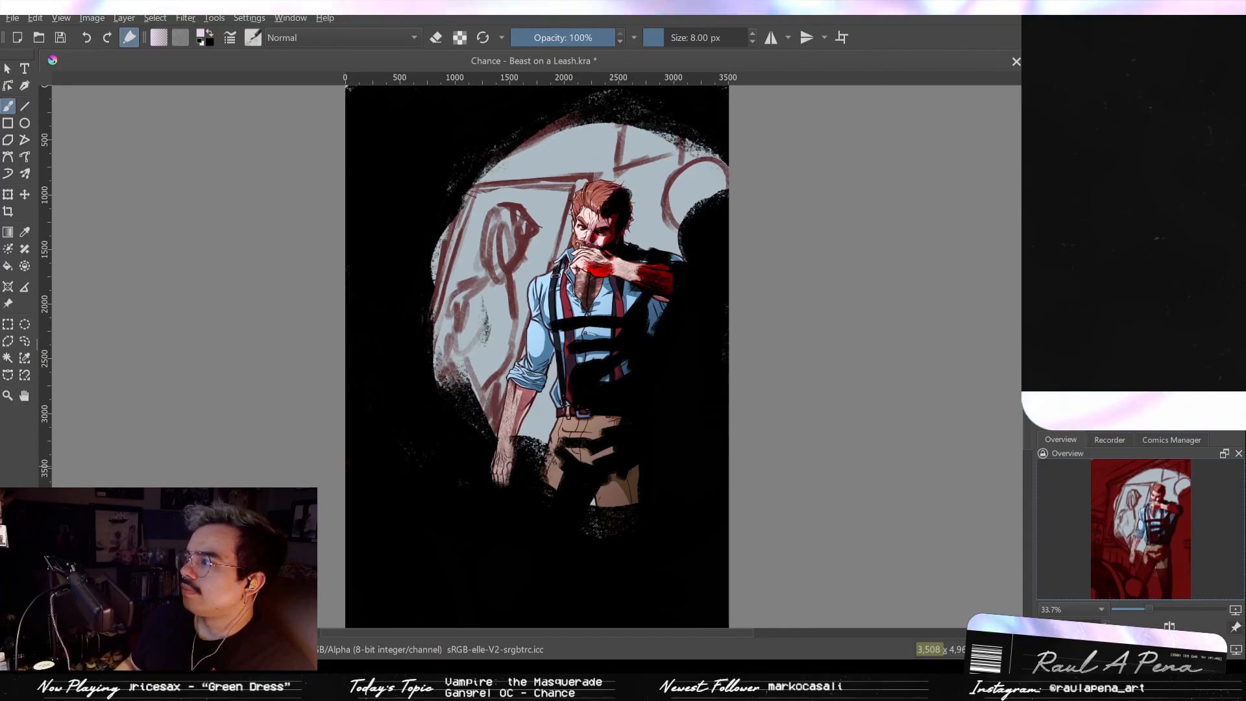
key("Down")
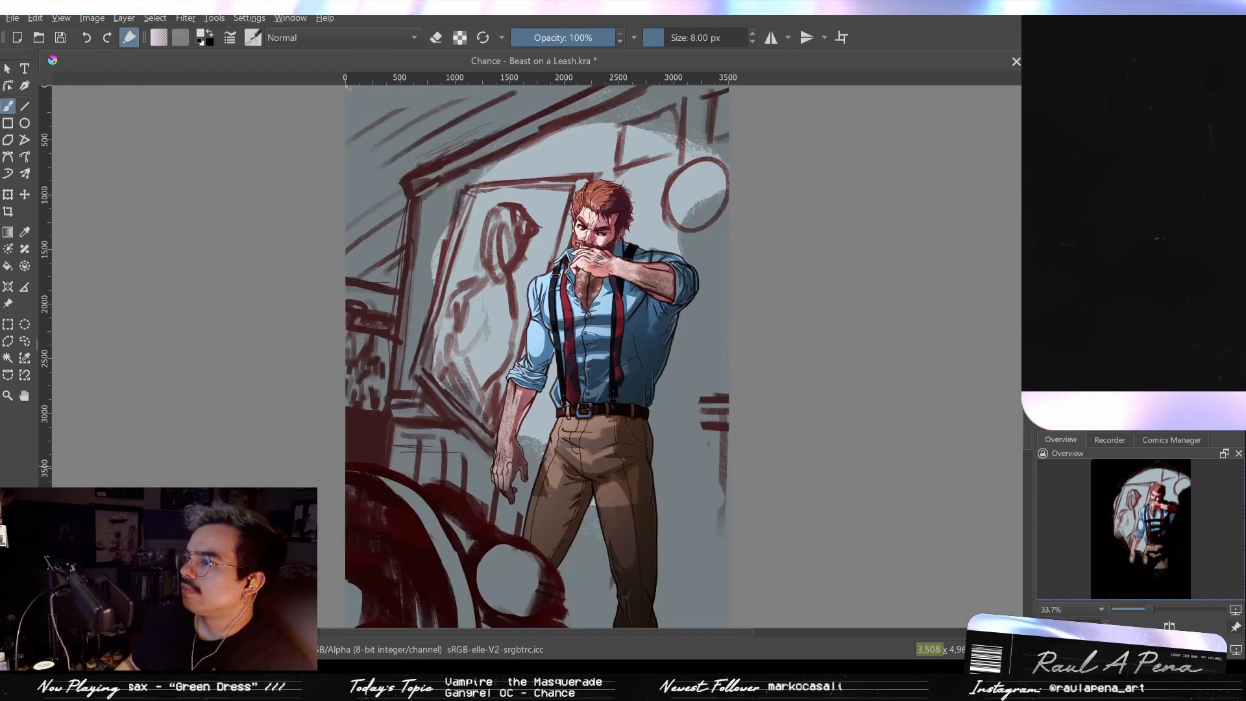
key("Down")
key("Down")
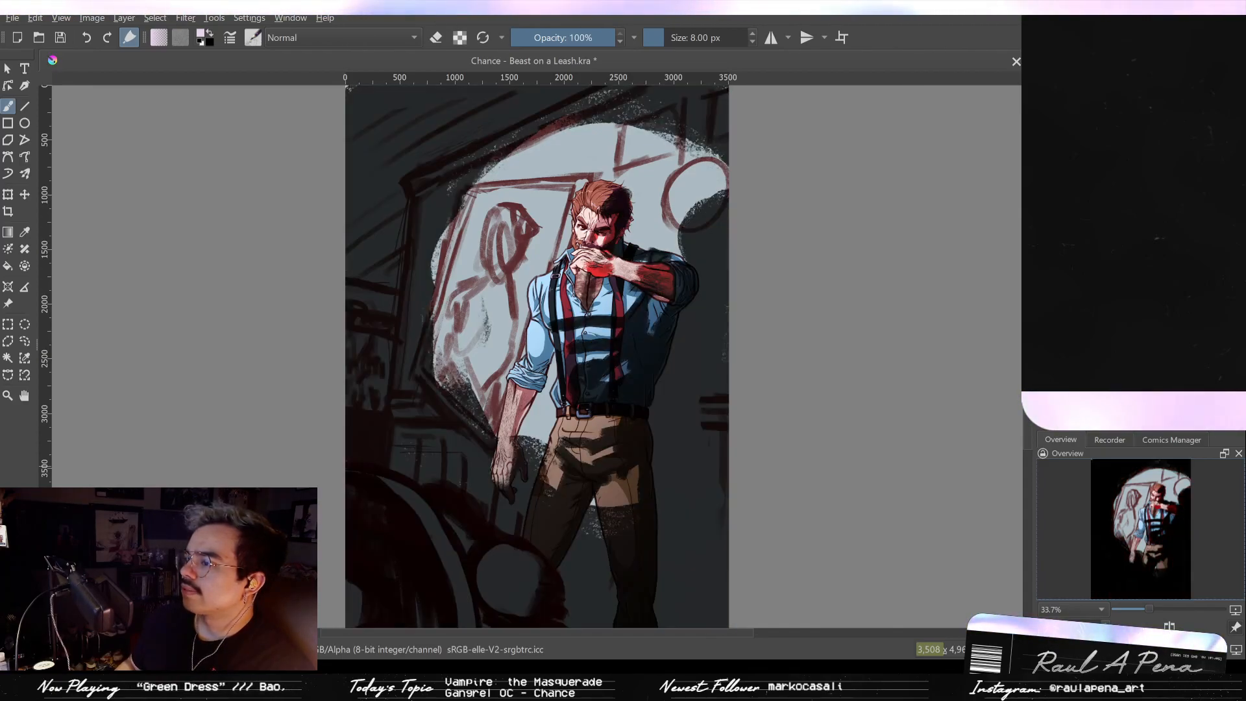
key("Down")
key("Down")
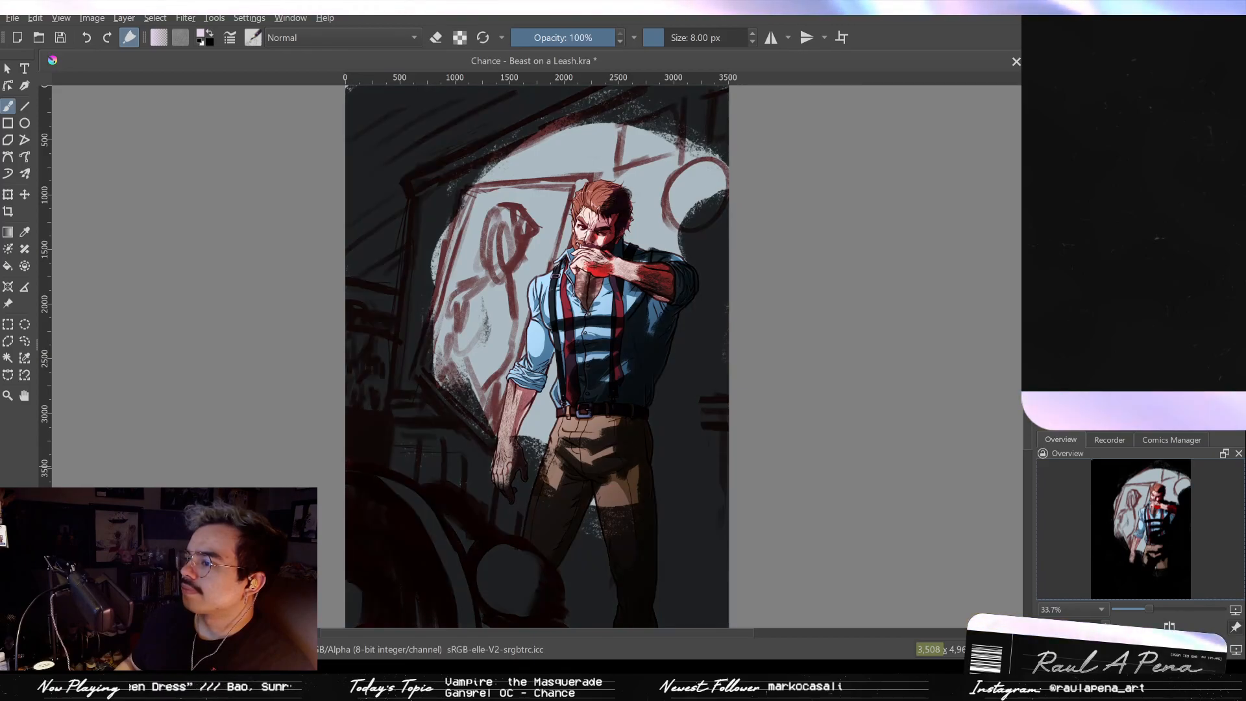
key("Down")
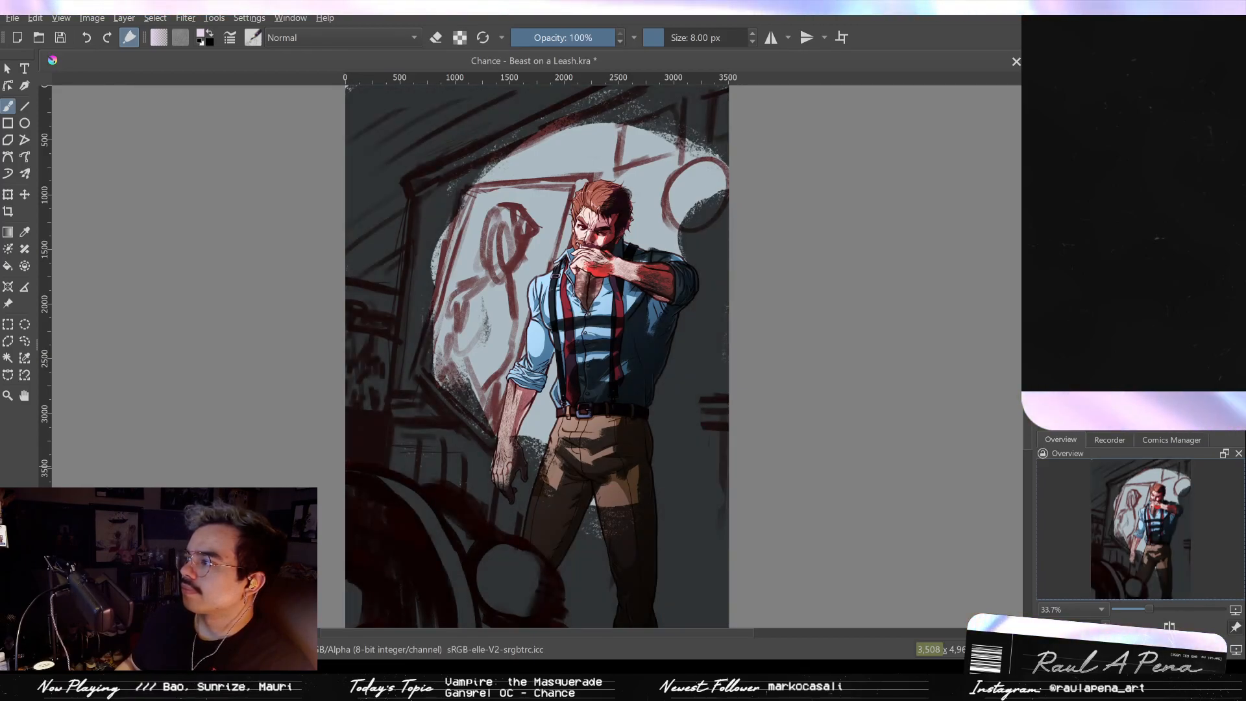
key("Down")
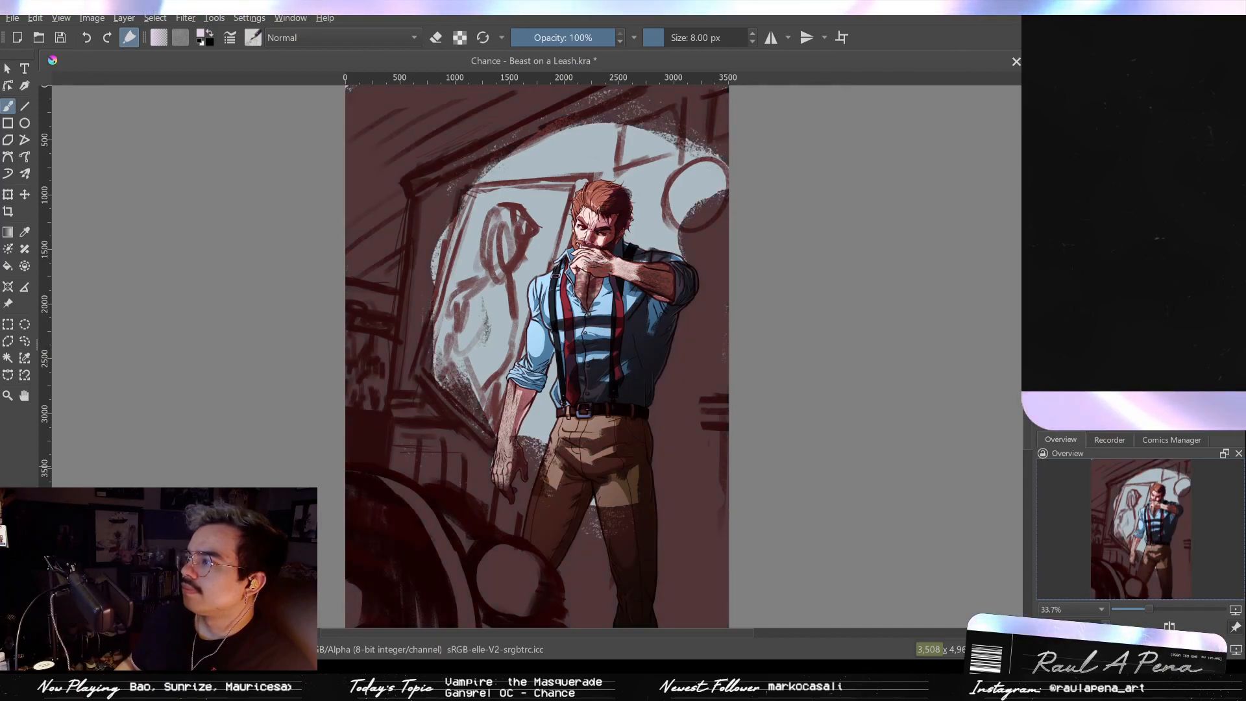
key("Down")
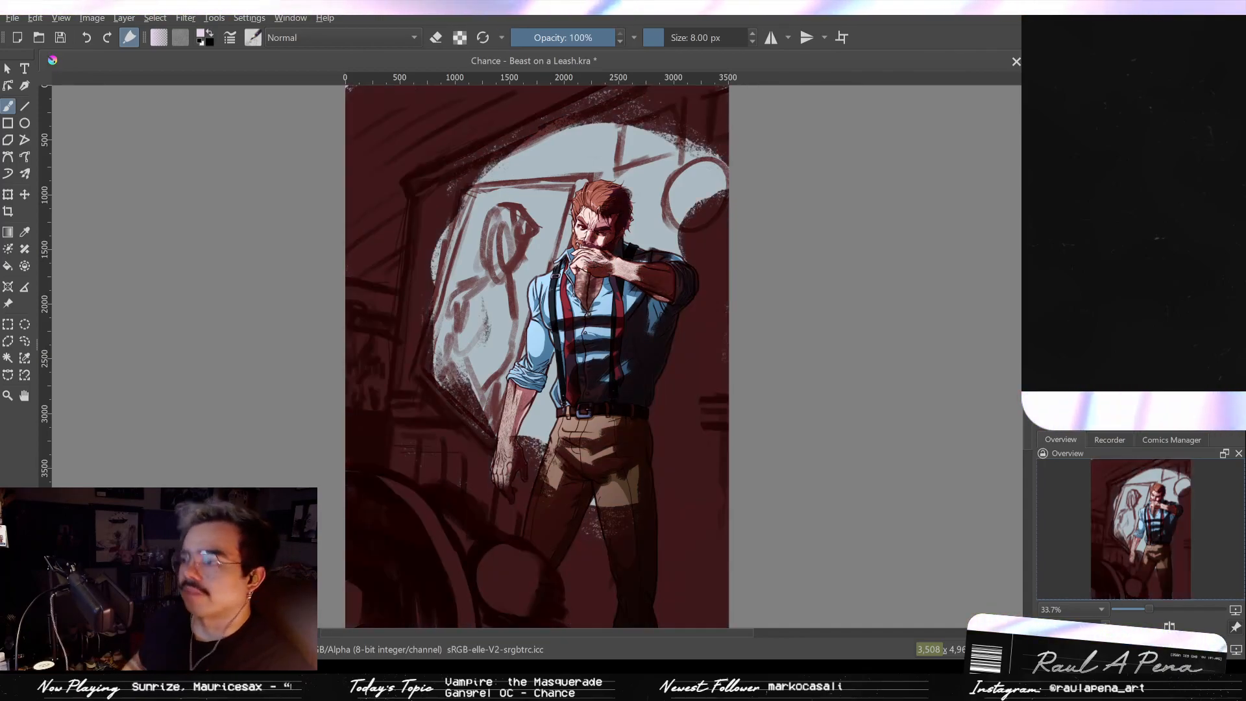